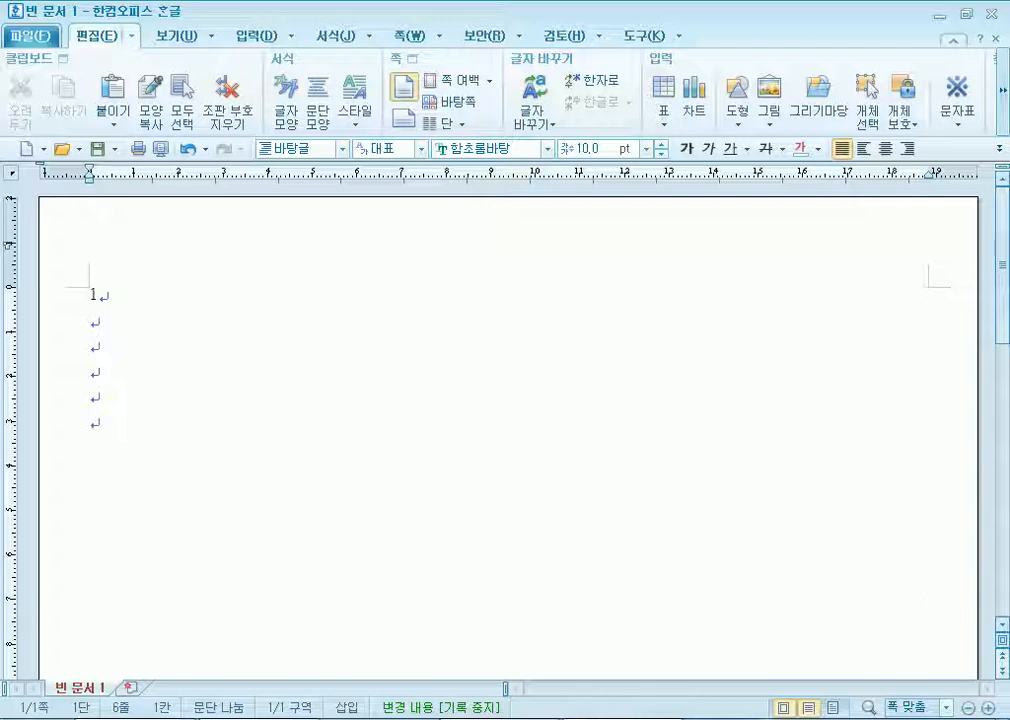
Type 2 with blank lines below it, then insert a page break and an empty line on page 2.
text(2)
key(Return)
key(Return)
key(Return)
key(Return)
key(Return)
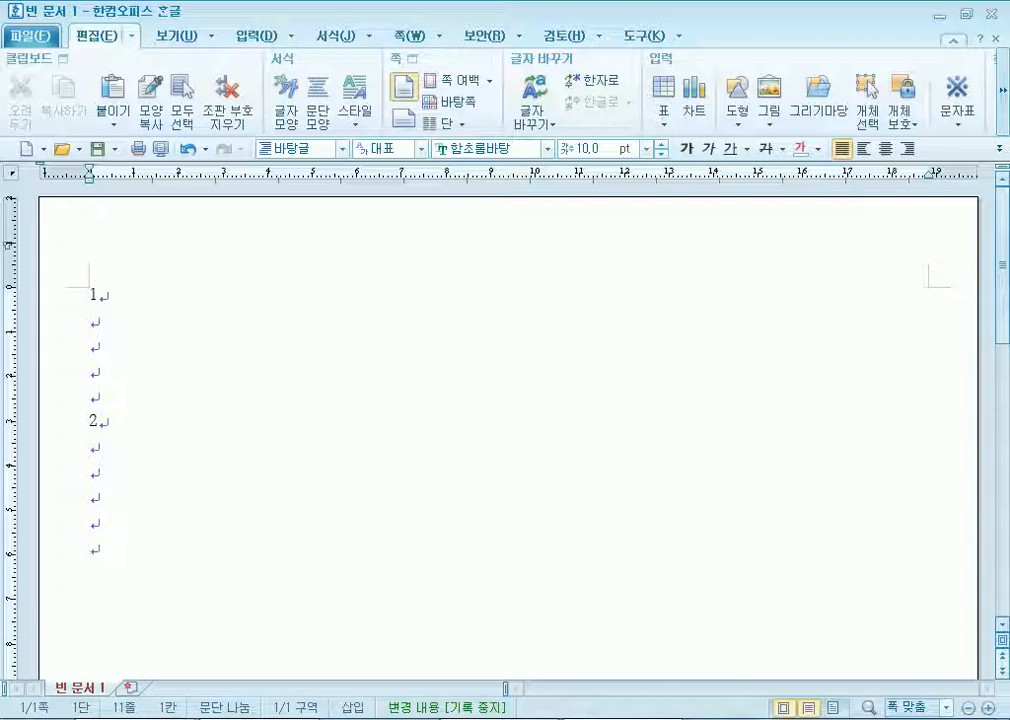
key(alt+shift+Return)
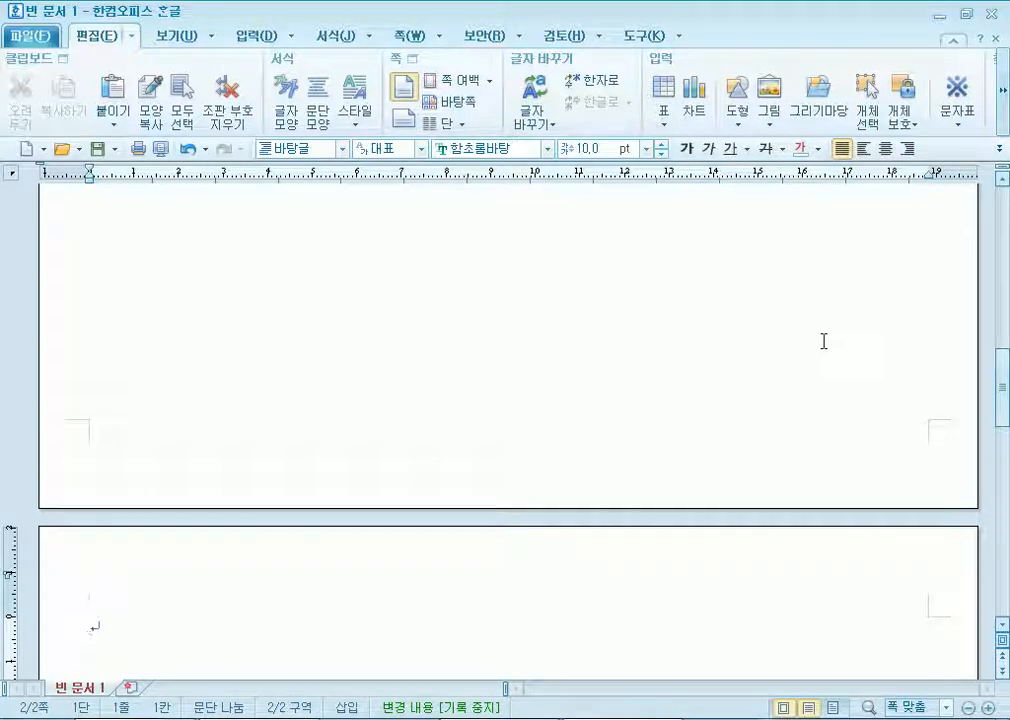
key(BackSpace)
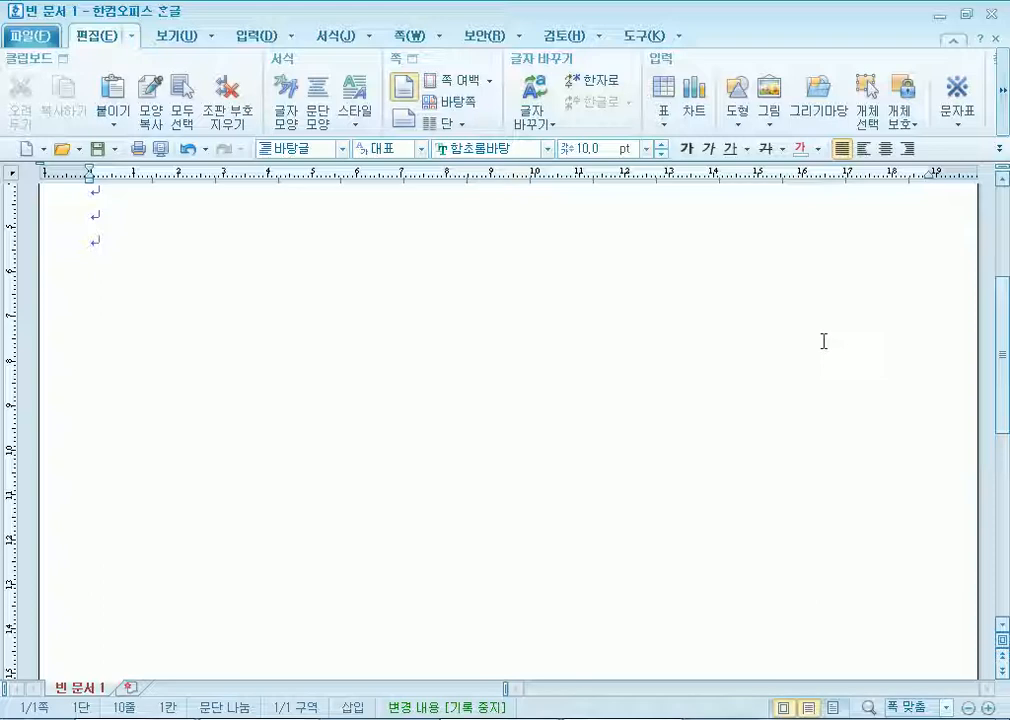
key(ctrl+Return)
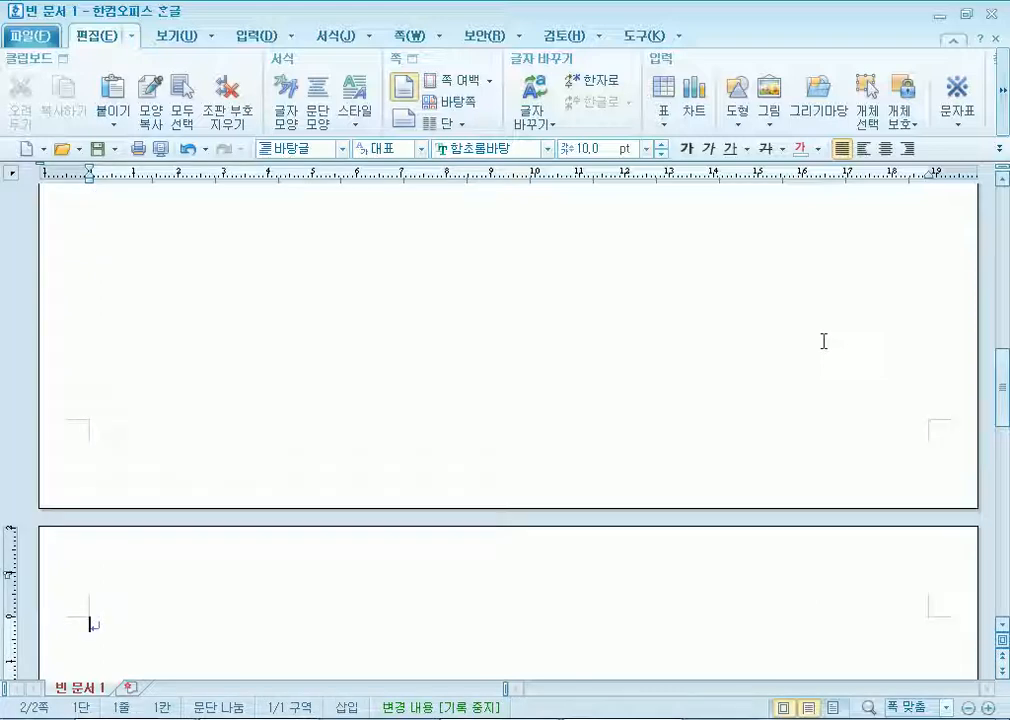
scroll(255, 406, down, 3)
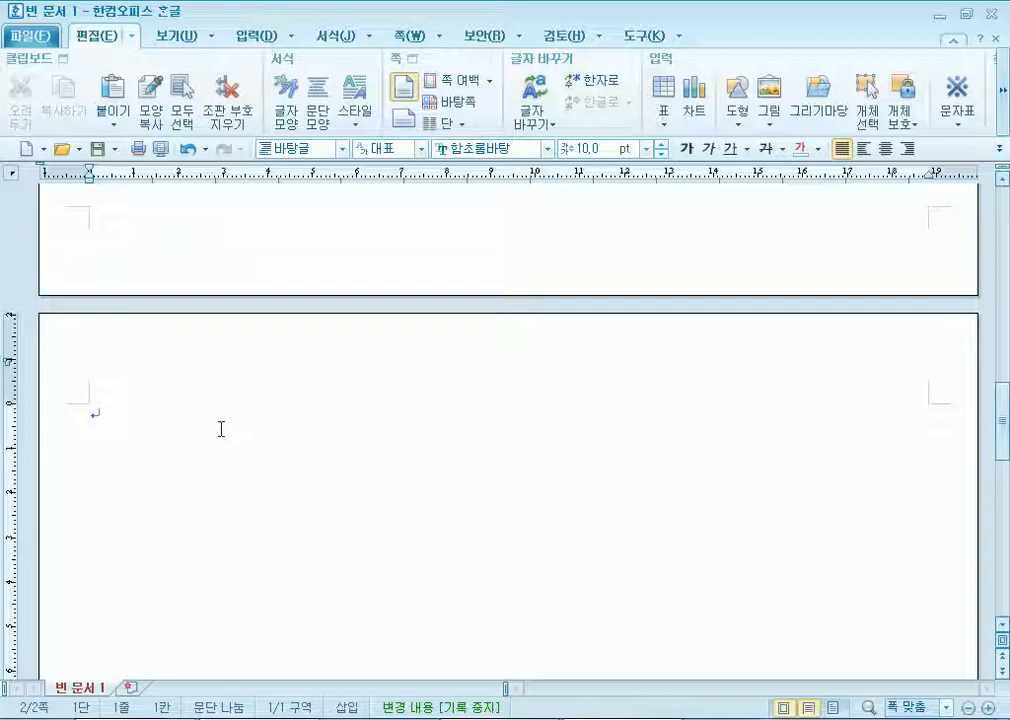
key(Return)
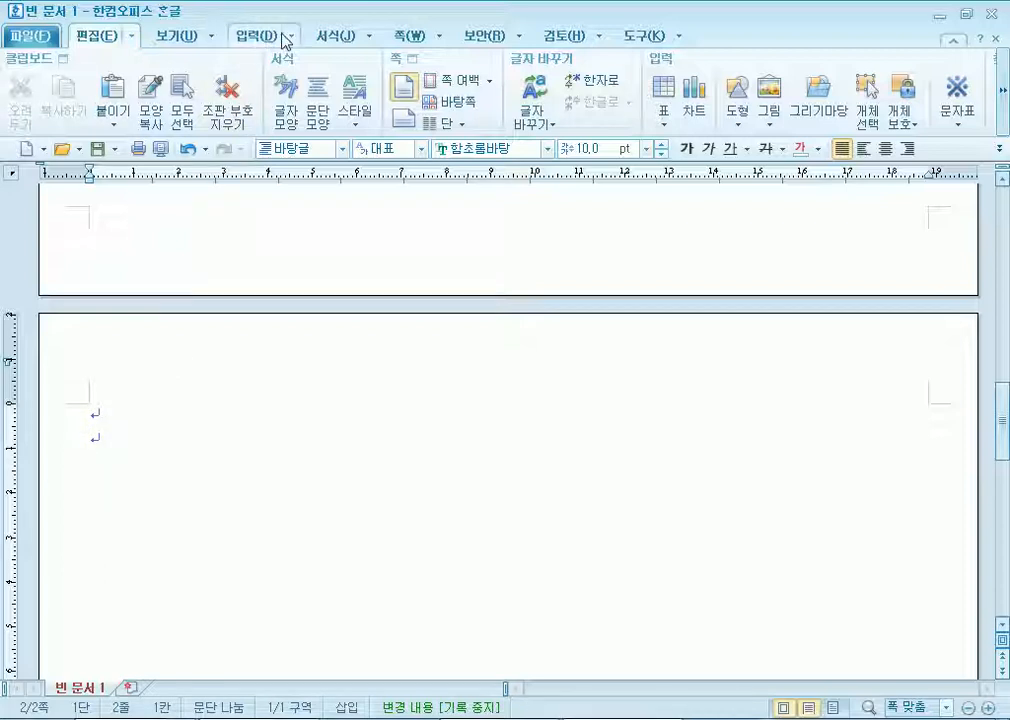
Insert dashed page numbers (- 1 -) centred at the bottom of each page in 1,2,3 format.
click(408, 35)
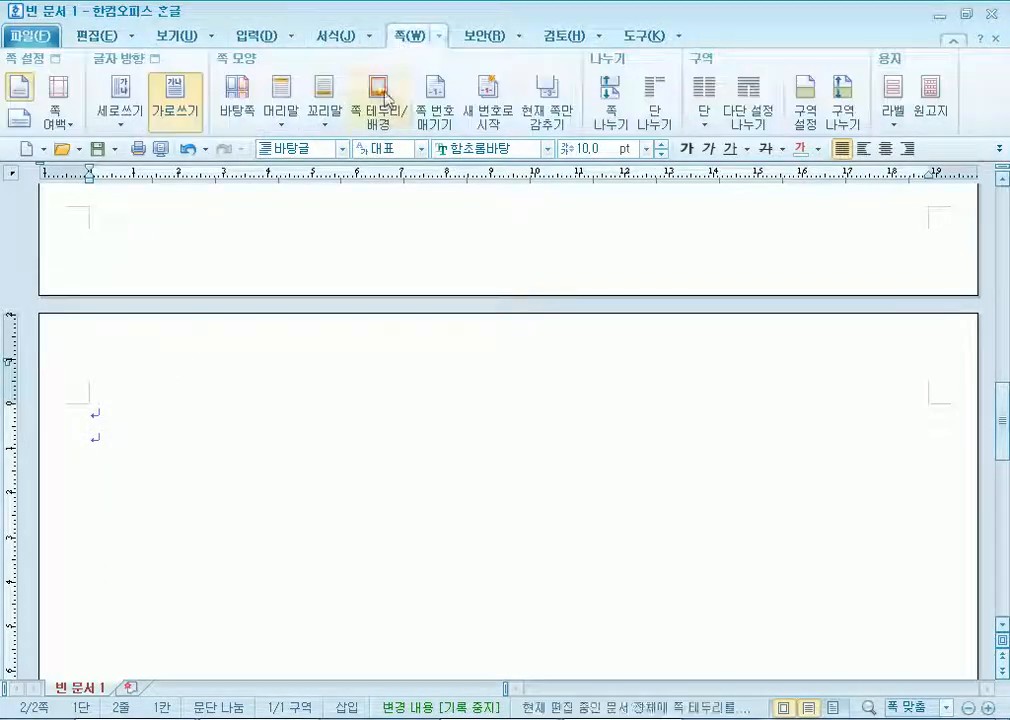
click(435, 108)
click(665, 235)
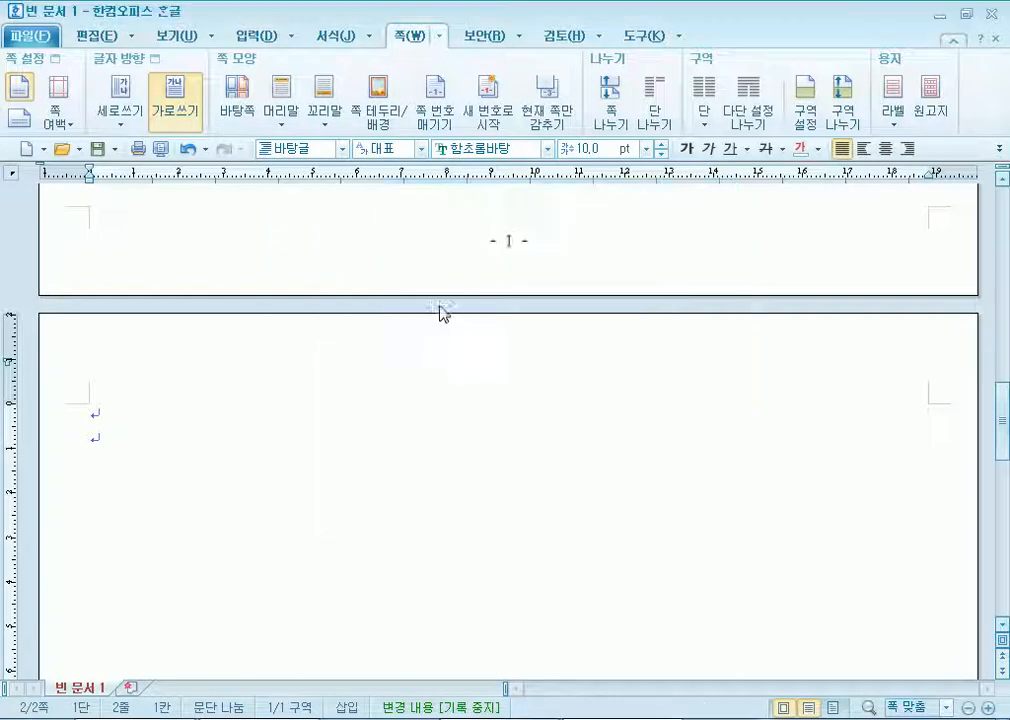
scroll(485, 277, down, 10)
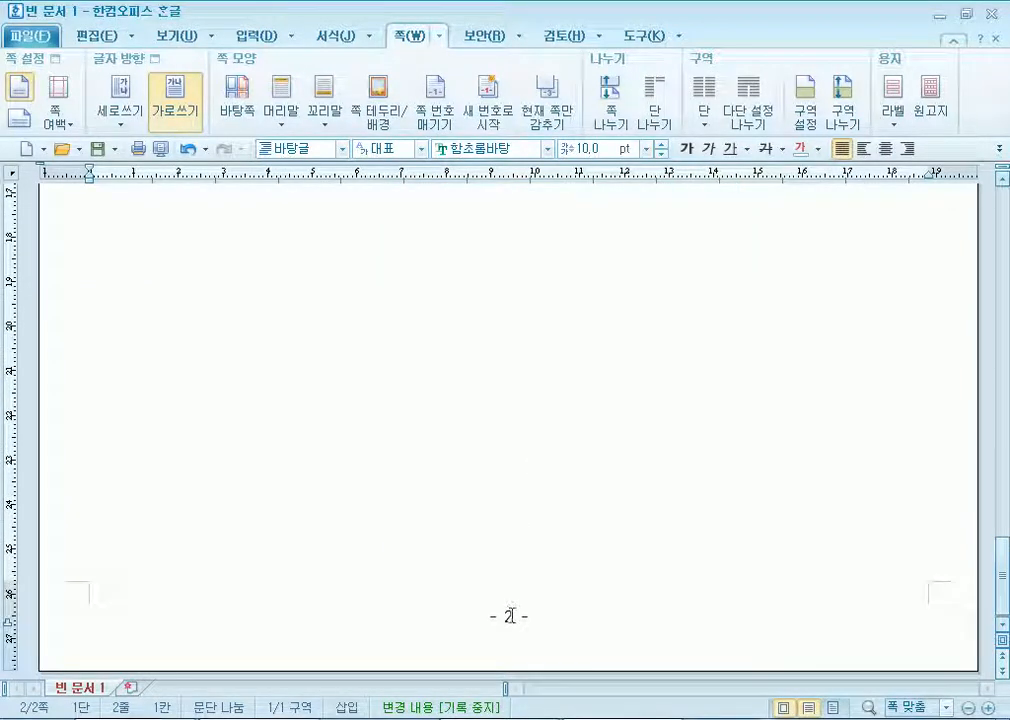
scroll(478, 543, up, 10)
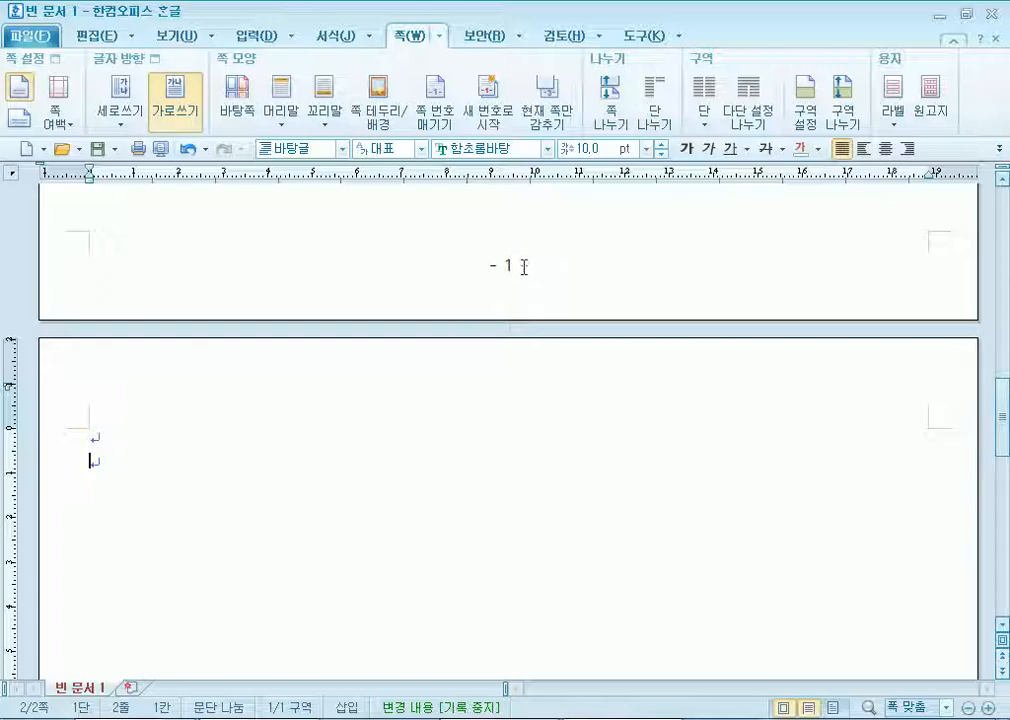
scroll(450, 270, up, 10)
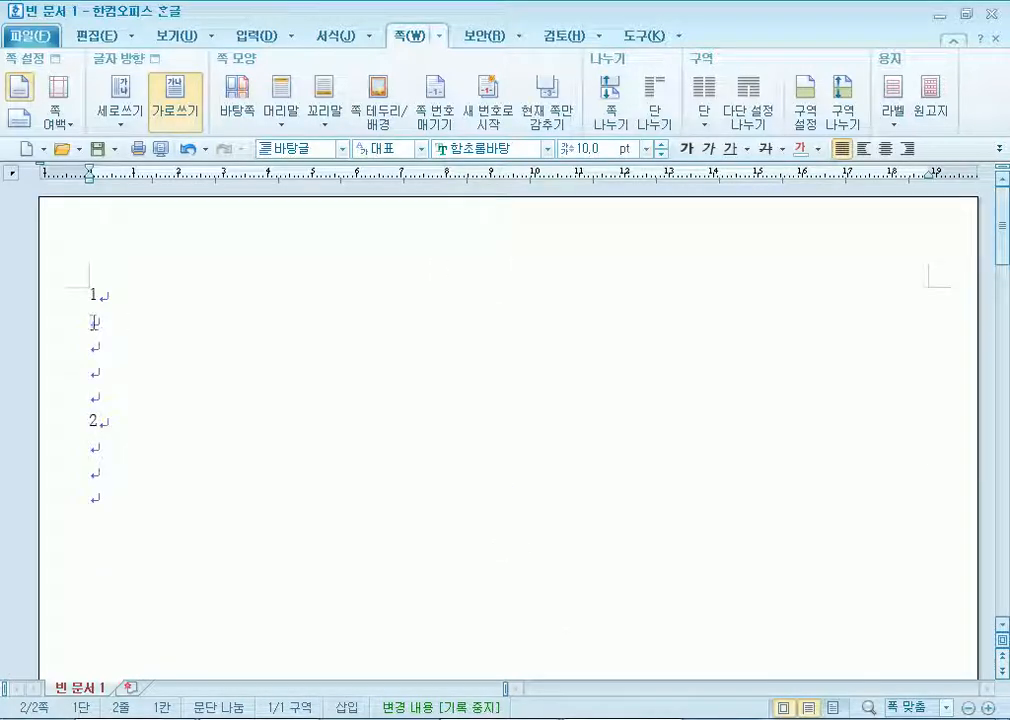
Hide the page number on page 1 with the hide-on-current-page option.
click(93, 322)
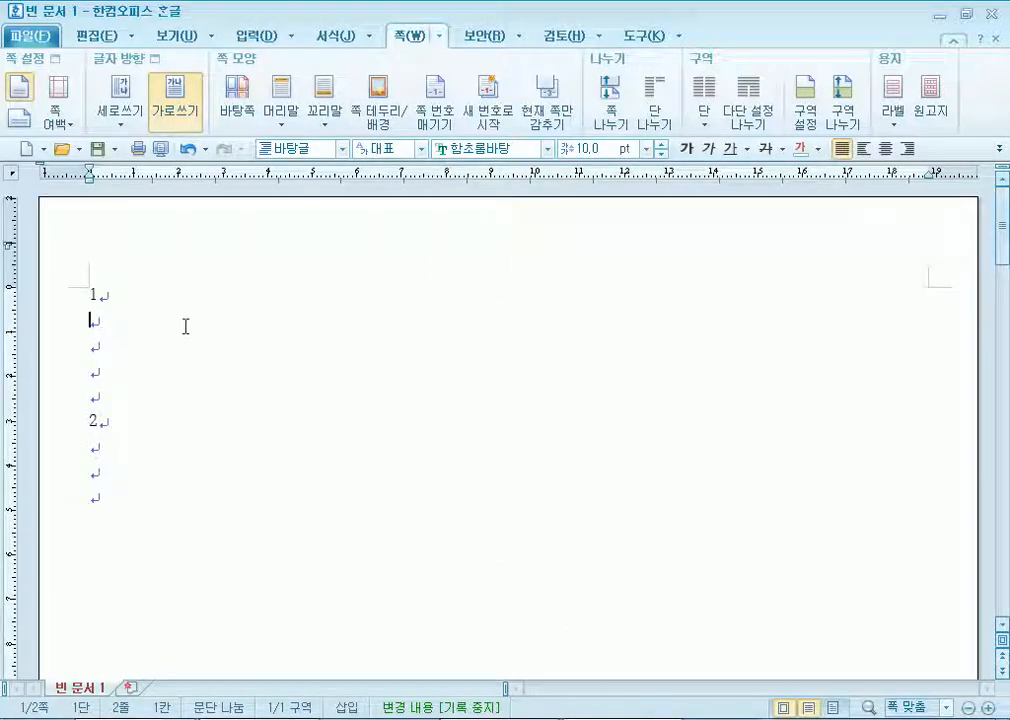
click(560, 122)
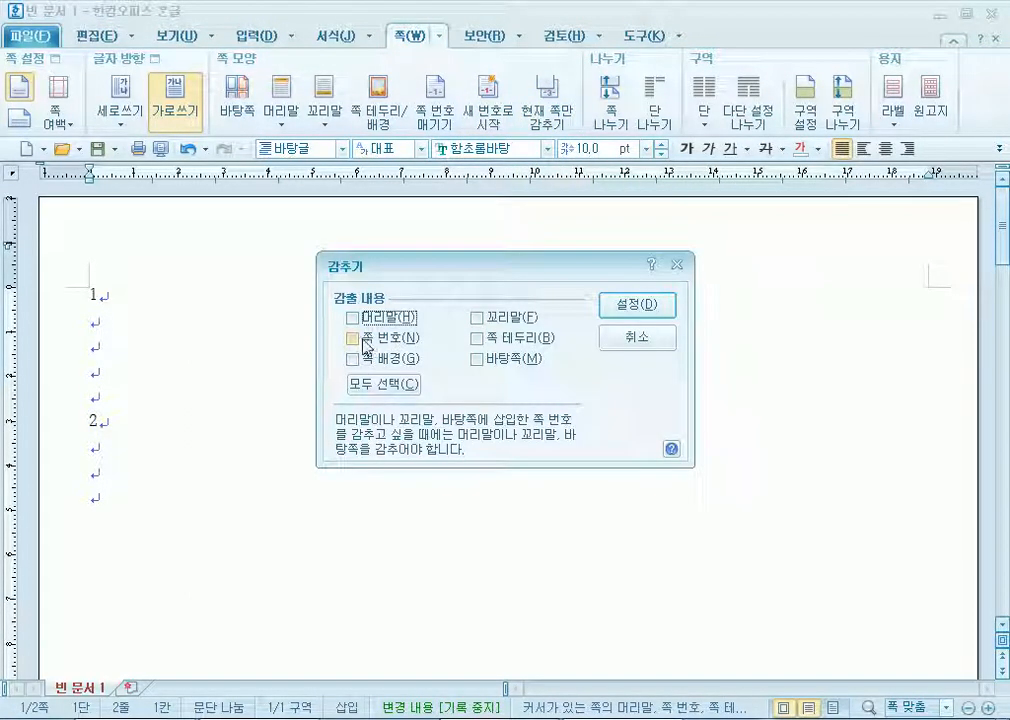
click(352, 338)
click(632, 305)
scroll(483, 382, down, 10)
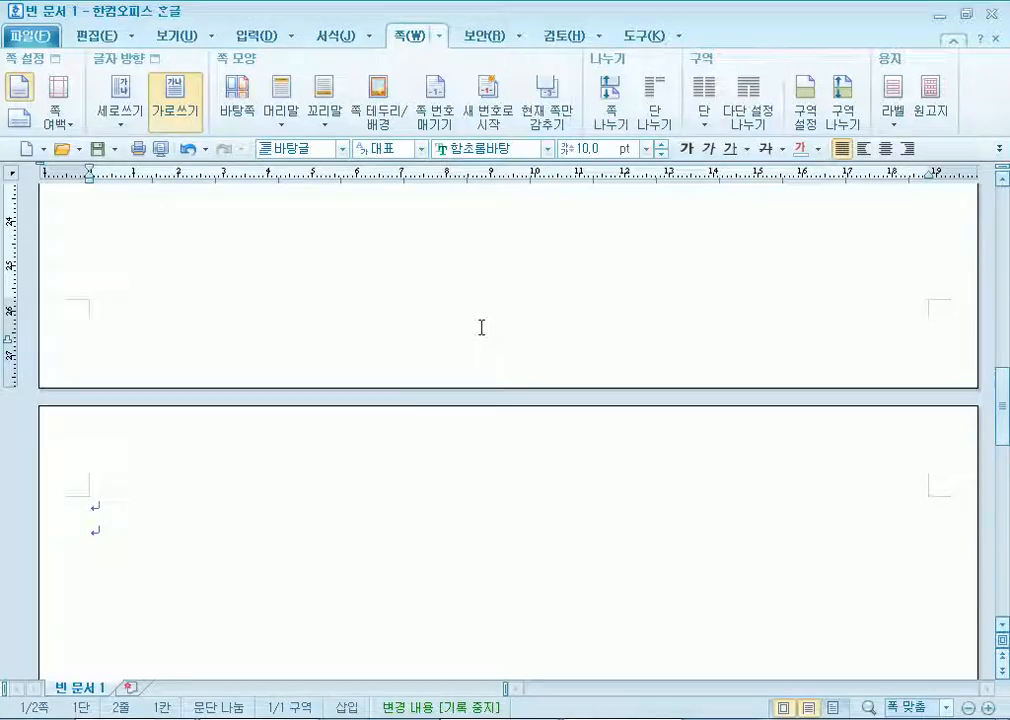
scroll(481, 327, up, 15)
Delete the page break and second page, leaving three blank lines below the 2.
scroll(171, 347, up, 1)
click(109, 455)
key(Delete)
key(Delete)
key(Delete)
key(Return)
key(Return)
key(Return)
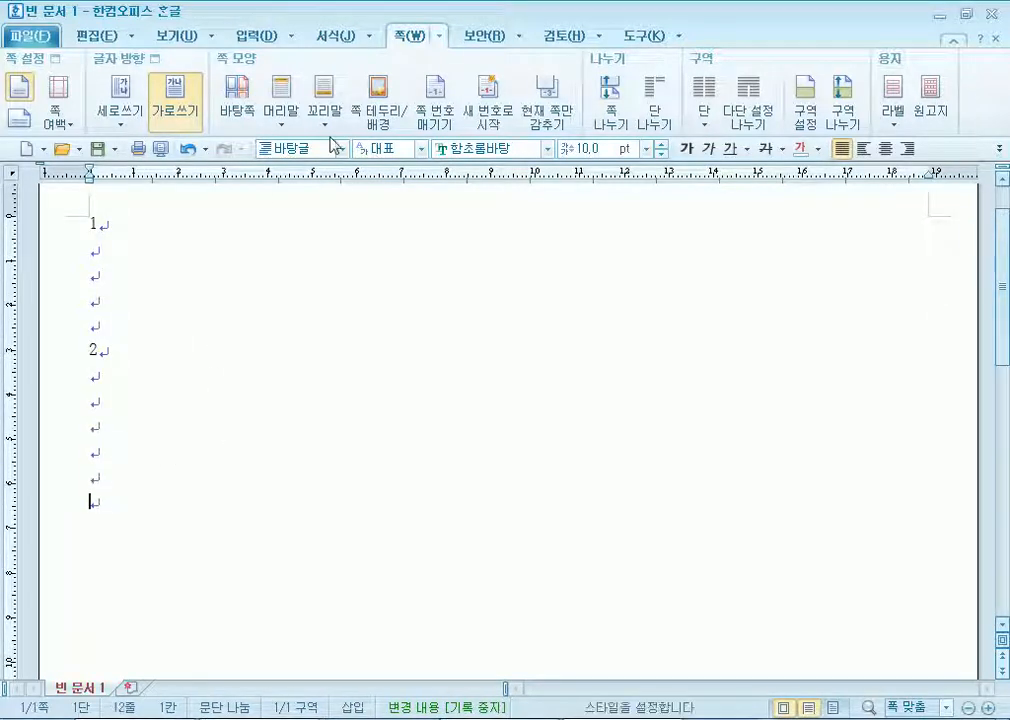
With formatting codes shown, delete the page-number position and hide codes, then turn codes off.
click(170, 35)
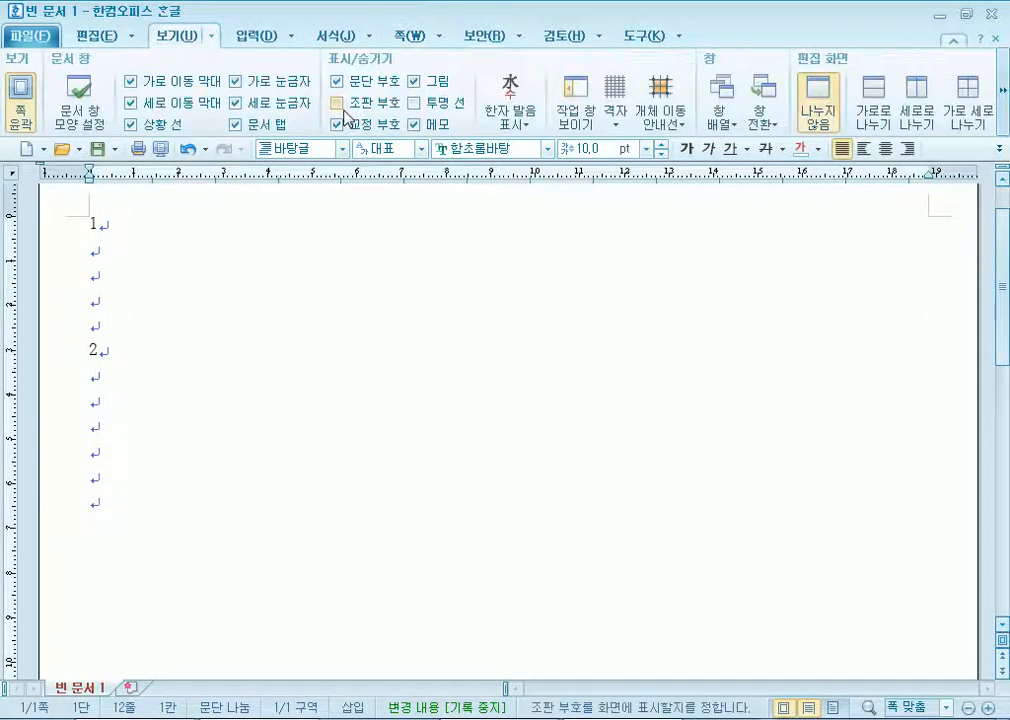
click(336, 102)
drag(88, 220, 63, 268)
key(Delete)
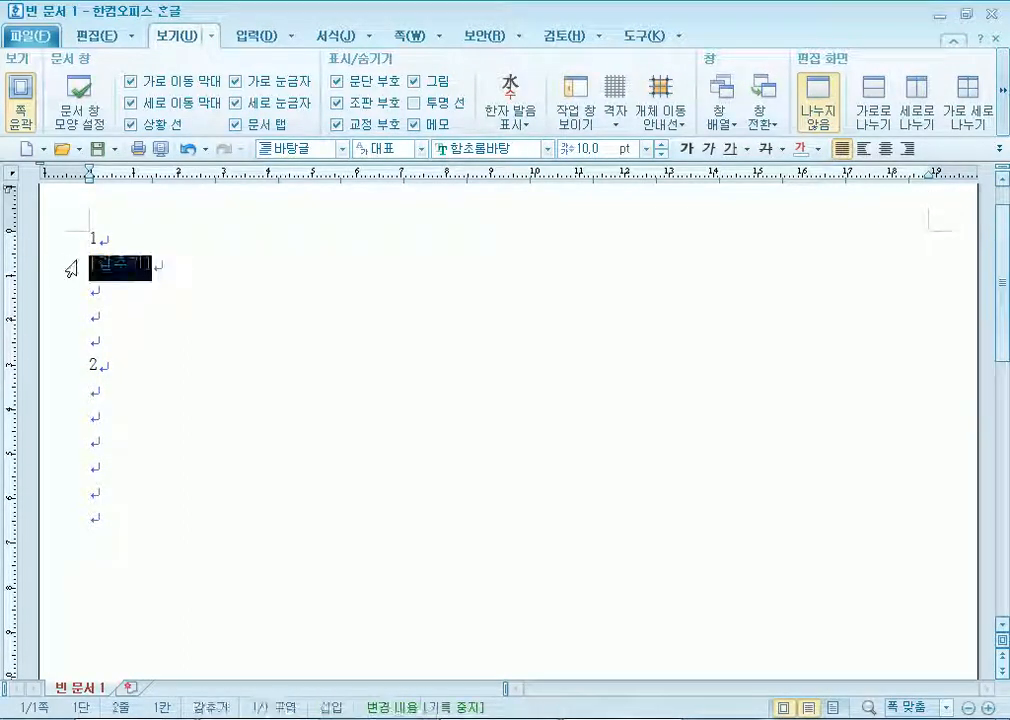
key(Delete)
click(336, 102)
scroll(228, 303, down, 5)
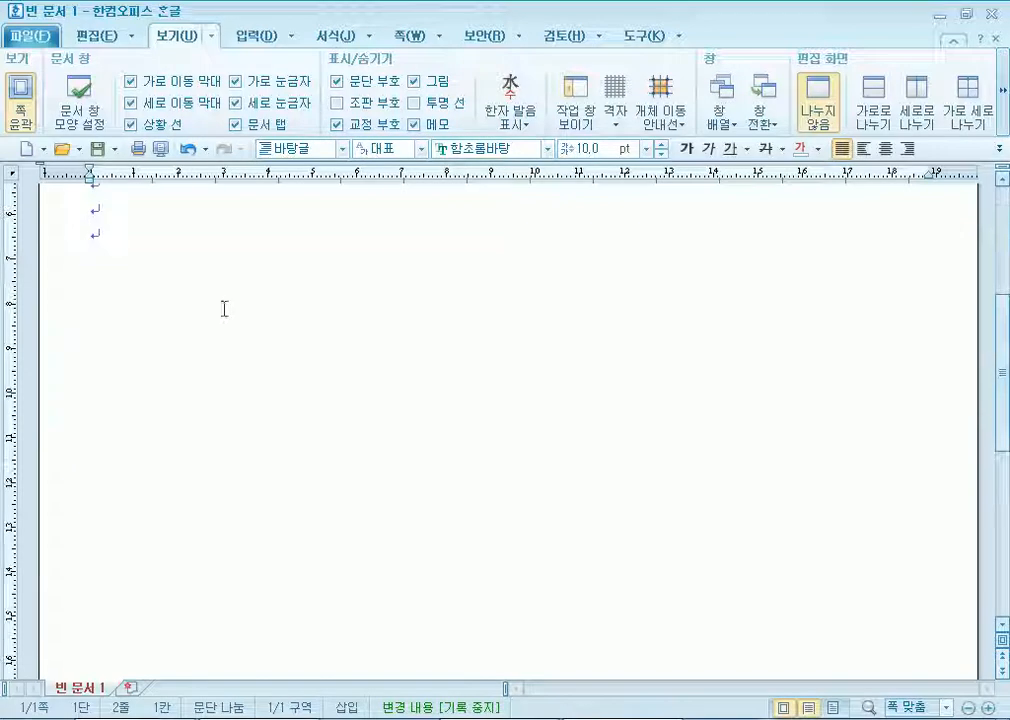
scroll(170, 309, down, 5)
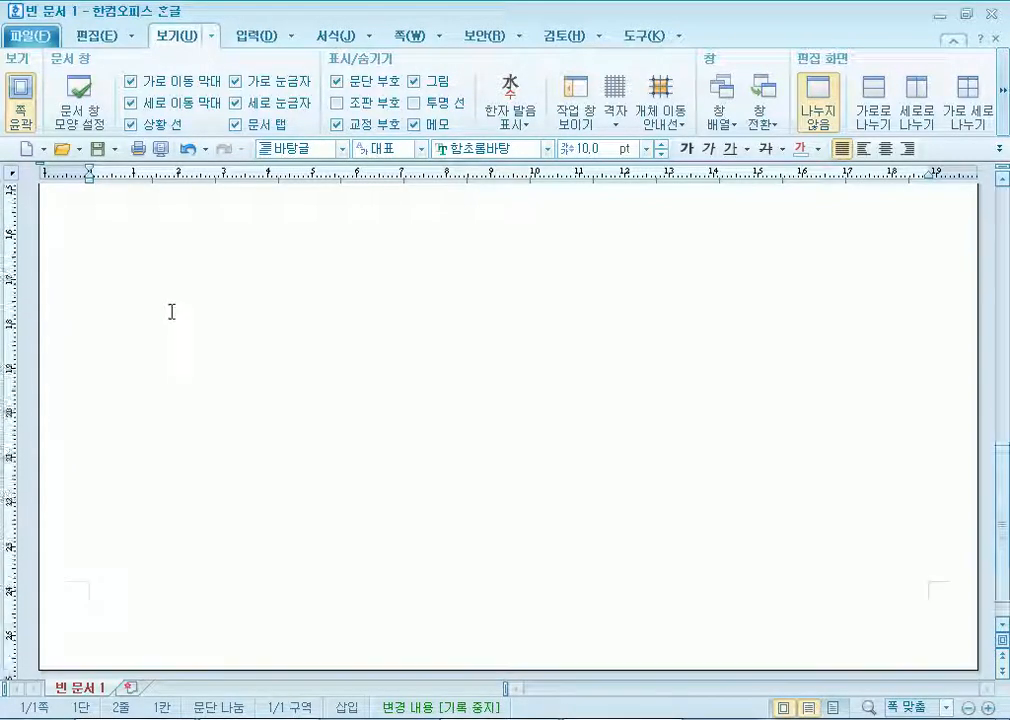
scroll(176, 391, up, 4)
click(184, 401)
scroll(244, 424, up, 3)
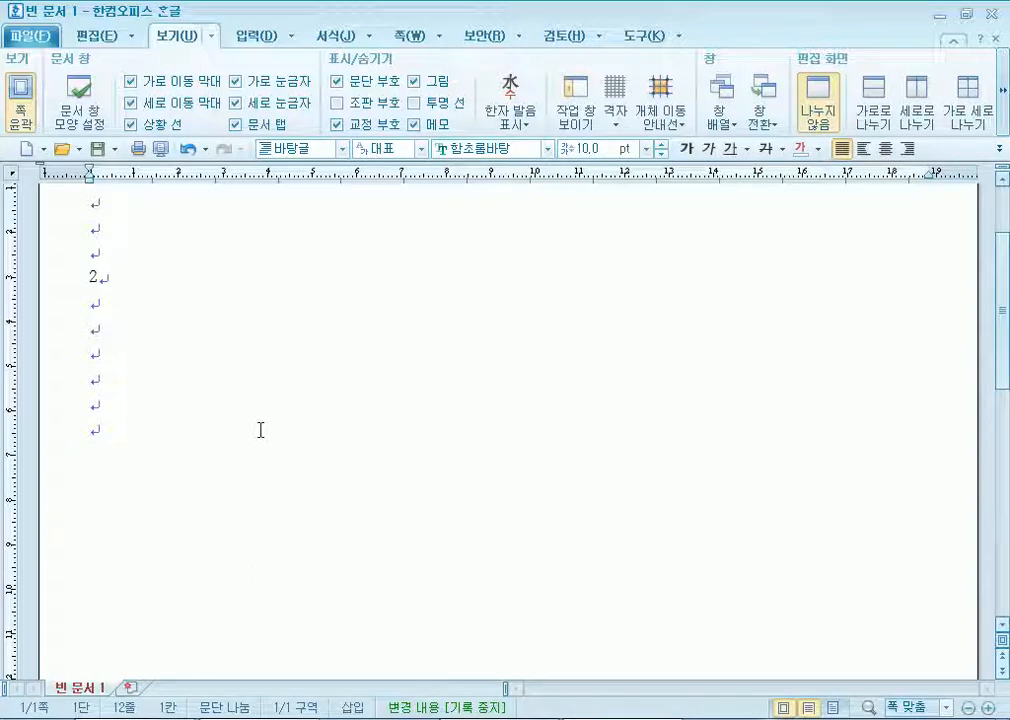
Start a new section page and type lines 3 and 4 with blank lines between them.
key(alt+shift+Return)
text(3)
key(Return)
key(Return)
key(Return)
key(Return)
key(Return)
text(4)
key(Return)
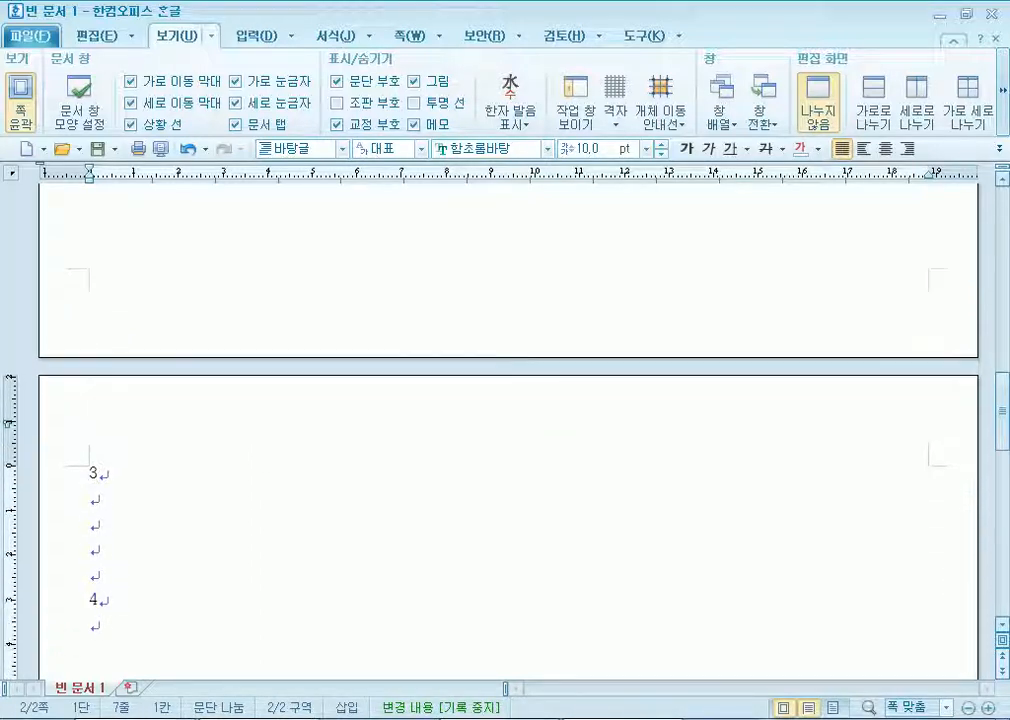
key(Return)
key(Return)
key(Return)
key(Return)
key(Return)
Insert another section break to begin a third page with an empty line.
key(alt+shift+Return)
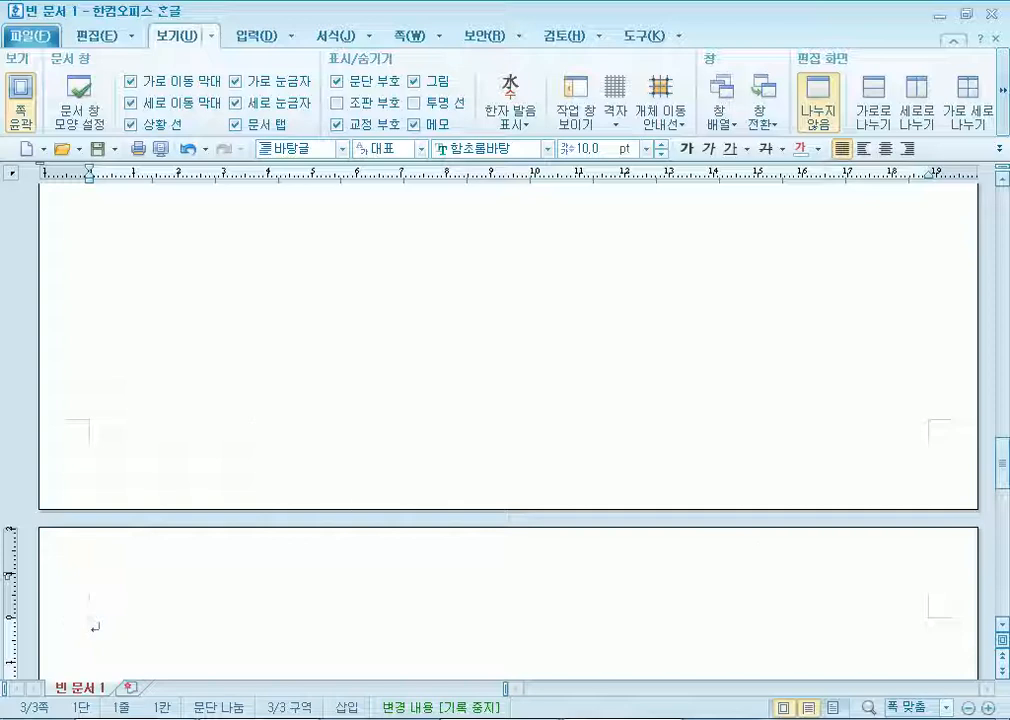
key(Return)
scroll(171, 514, up, 3)
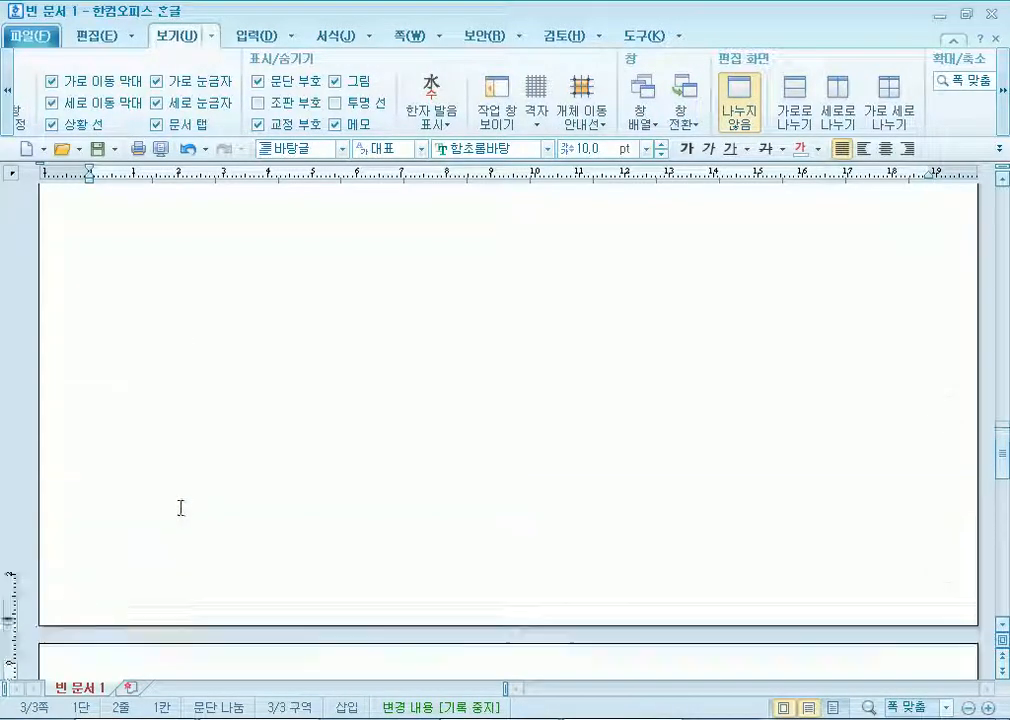
scroll(166, 500, down, 5)
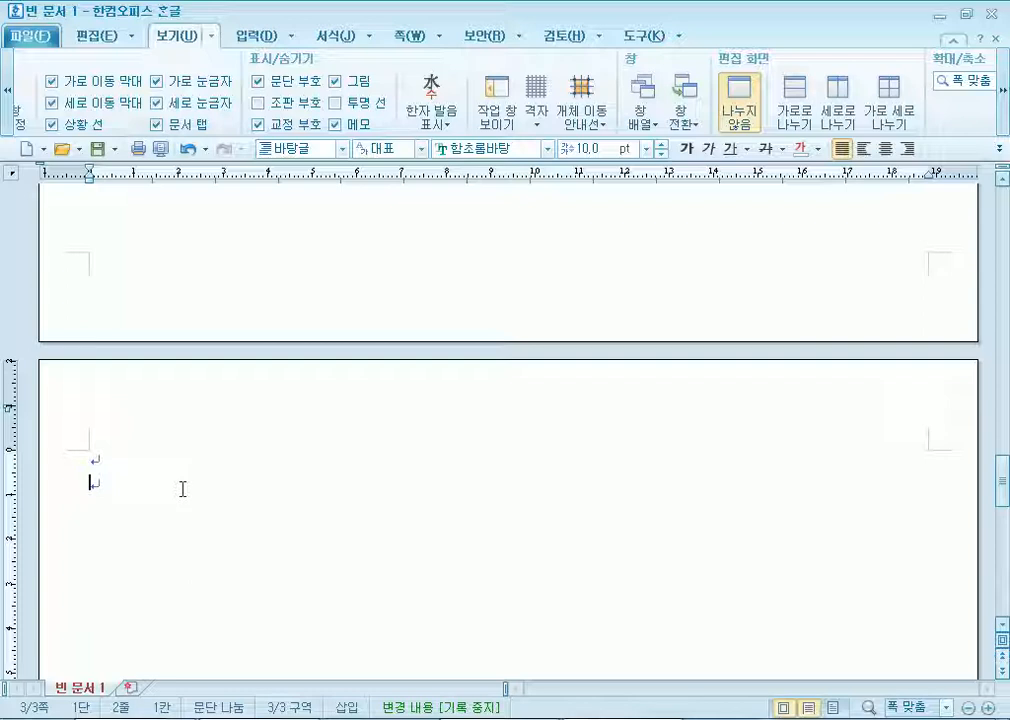
scroll(181, 487, up, 10)
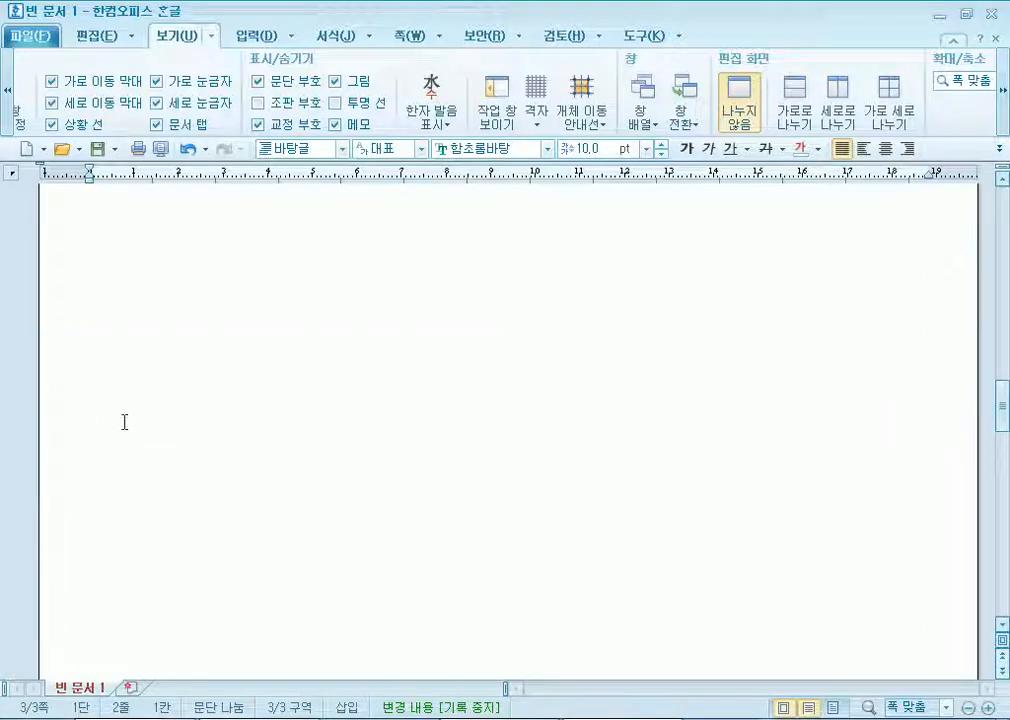
click(145, 305)
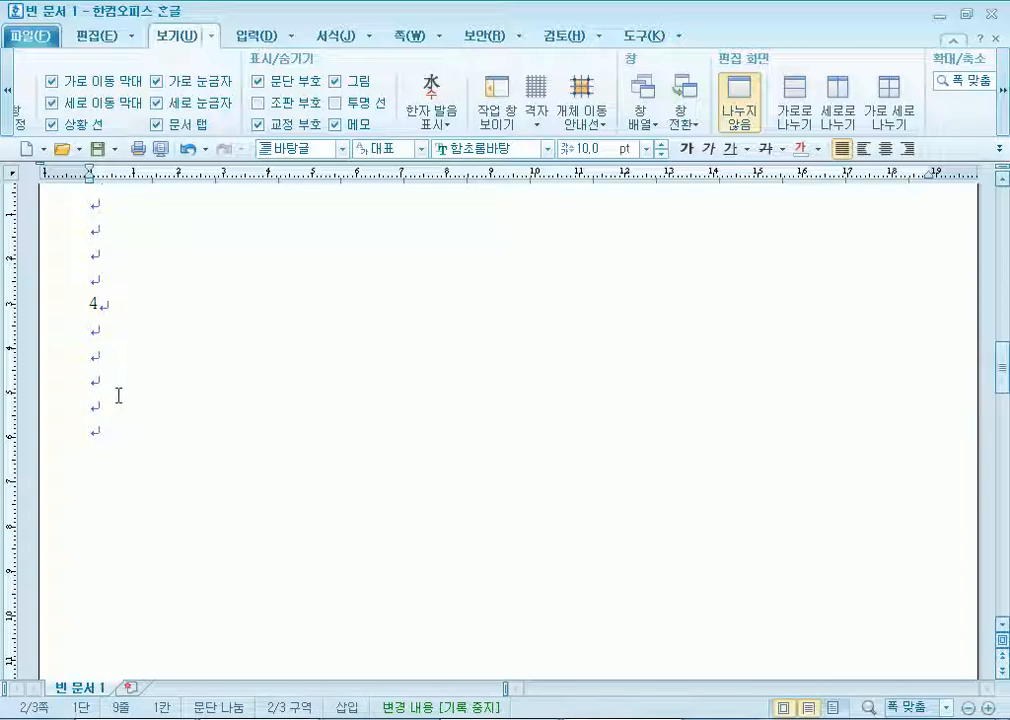
scroll(119, 396, down, 10)
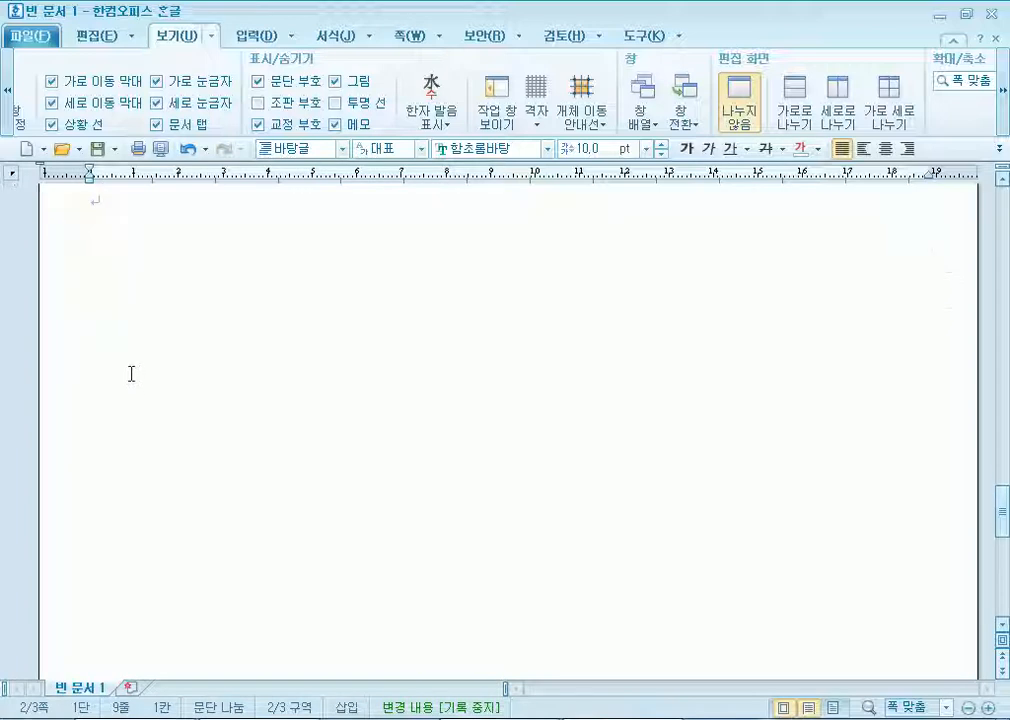
scroll(129, 277, up, 2)
Set page 3's numbering to bottom-right position in A,B,C format, trying the dash options.
click(133, 354)
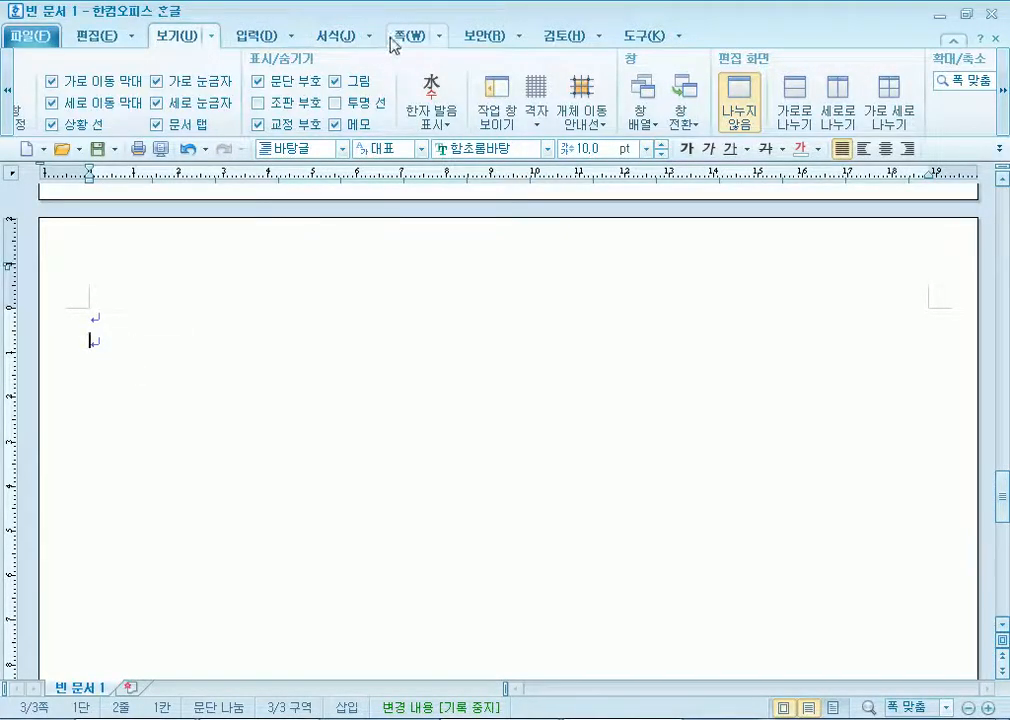
click(409, 35)
click(447, 110)
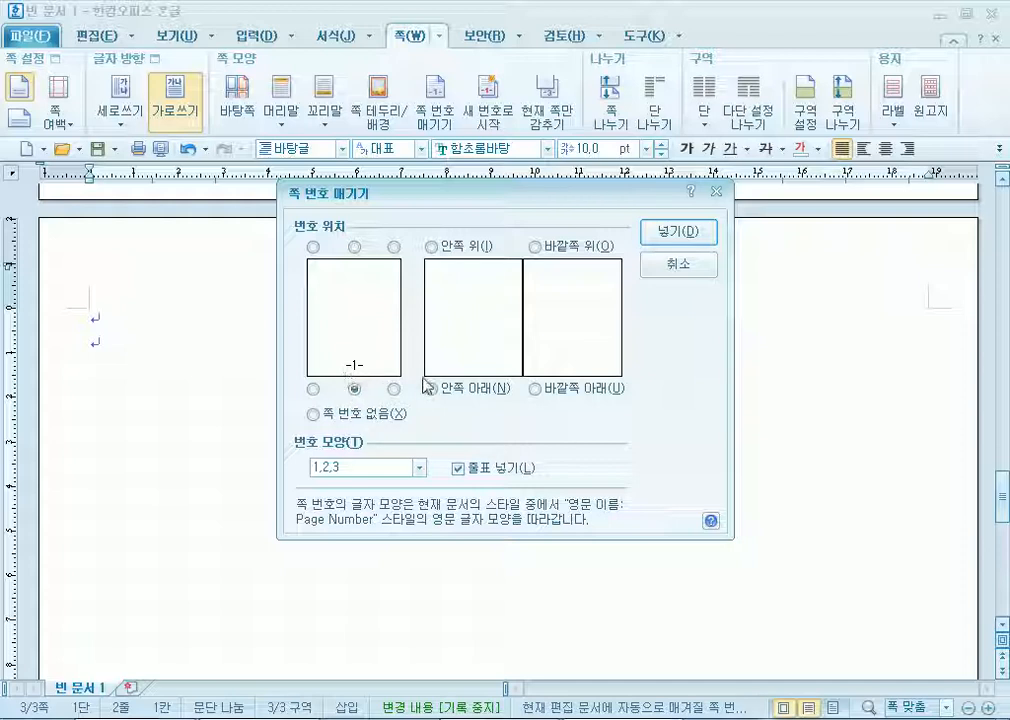
click(394, 389)
drag(461, 205, 460, 66)
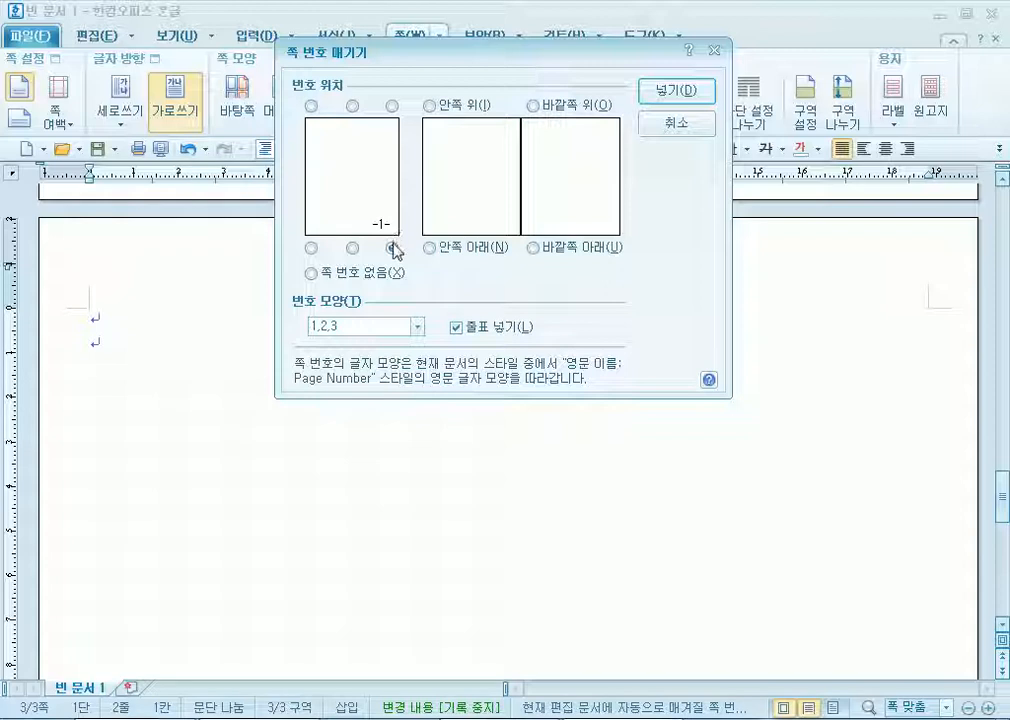
click(338, 326)
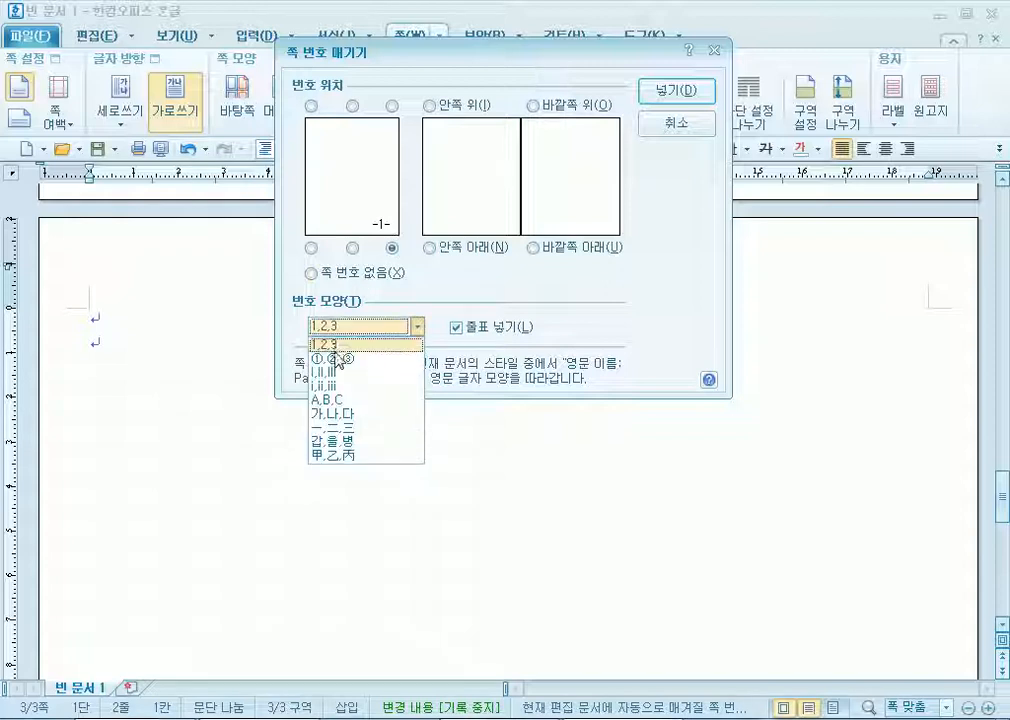
click(330, 400)
click(463, 330)
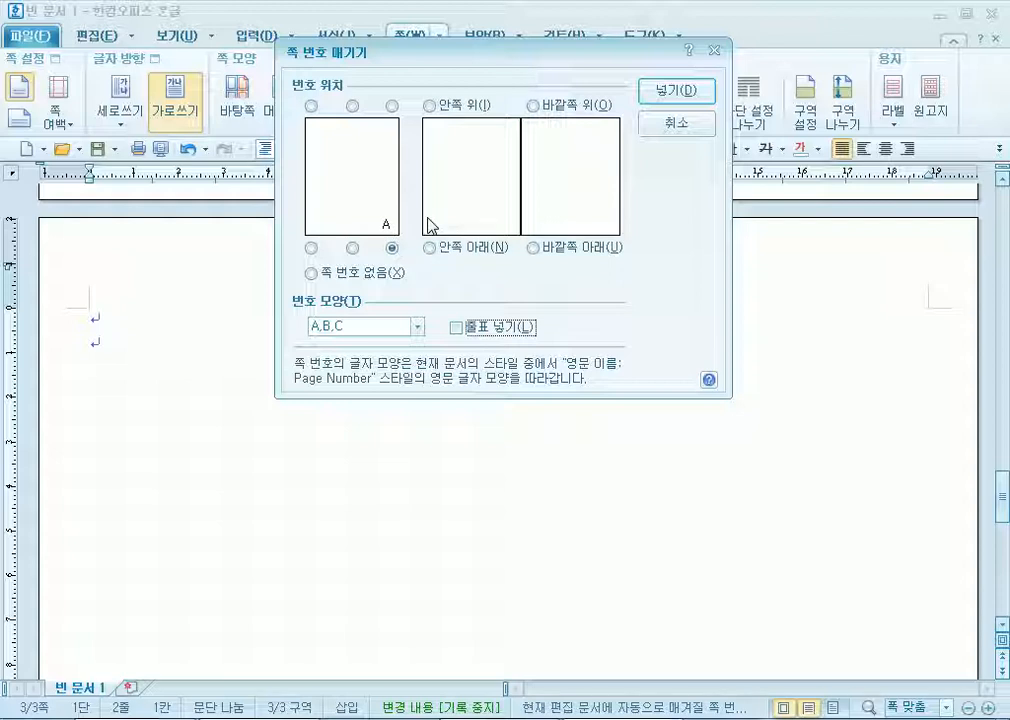
click(506, 328)
click(656, 123)
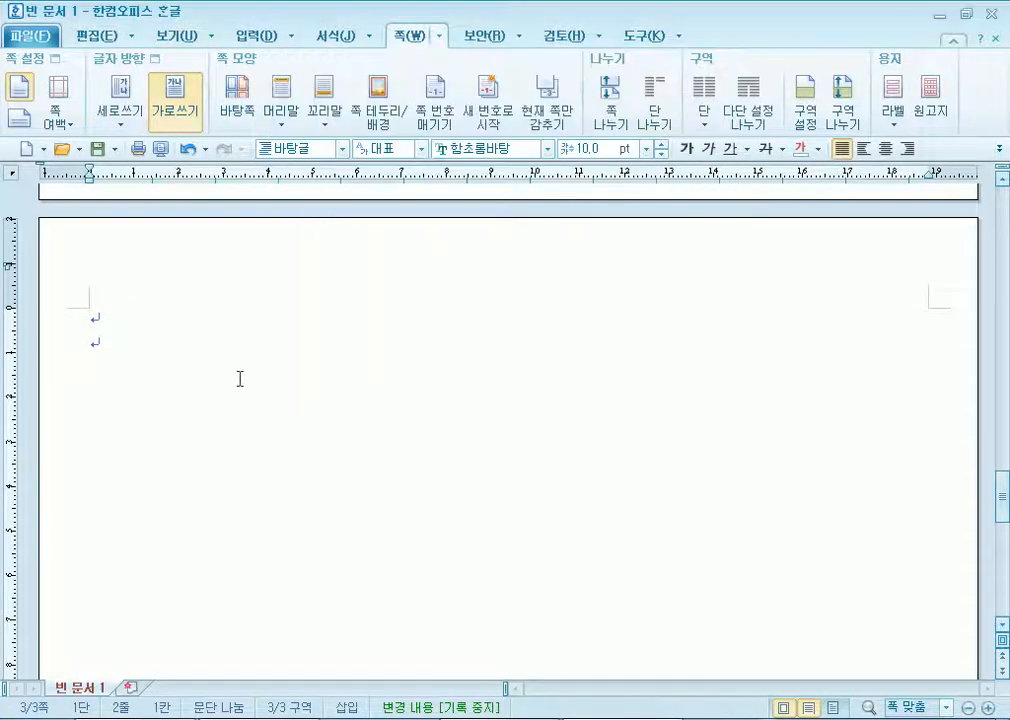
Restart page numbering at 1 on this page so it shows A.
scroll(242, 375, down, 10)
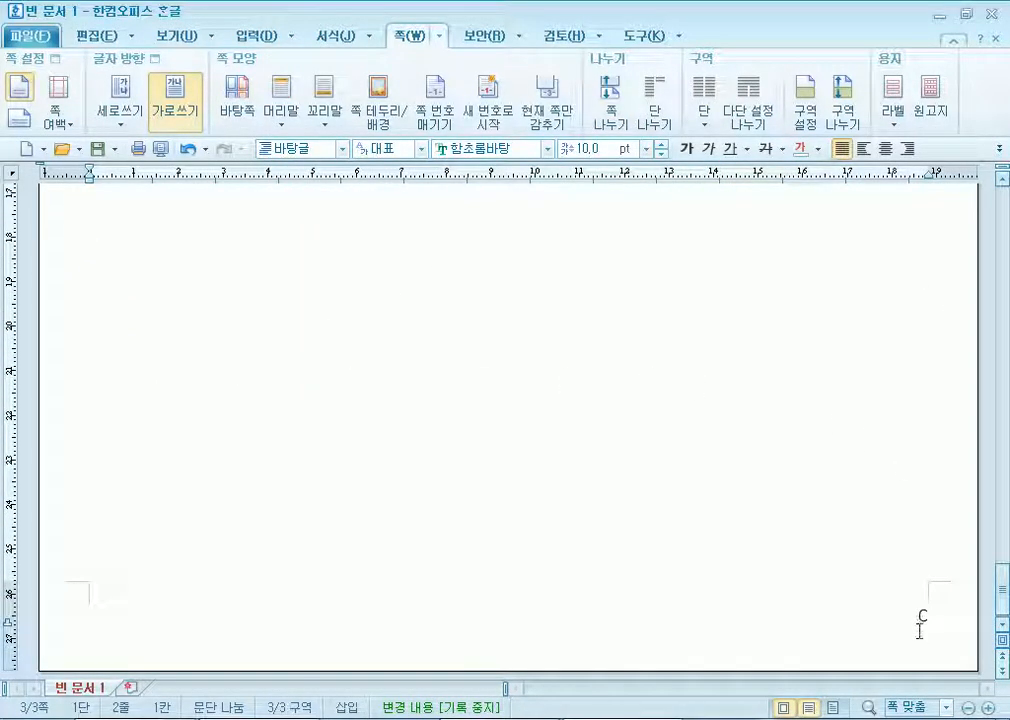
scroll(507, 395, up, 3)
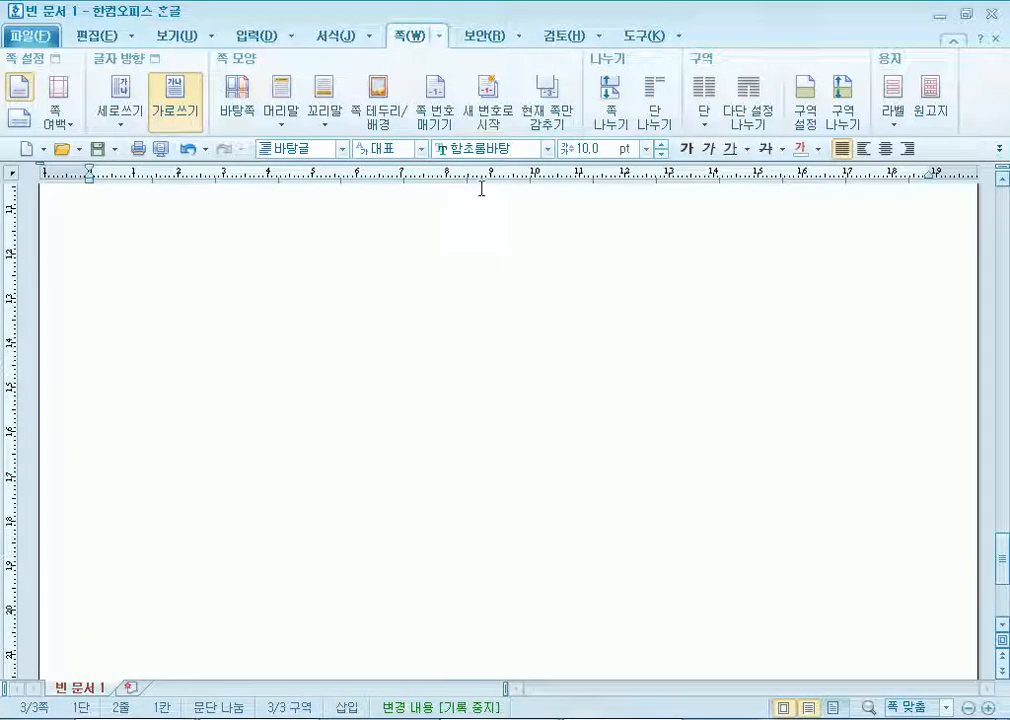
click(485, 118)
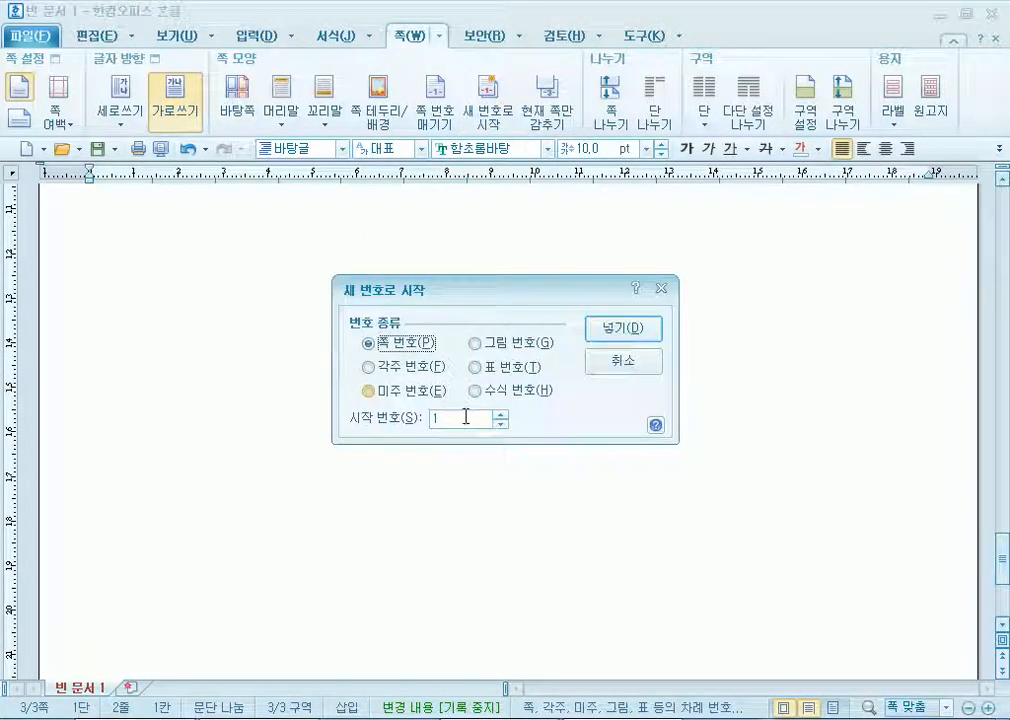
click(591, 332)
Type the title 청계천박물관을 찾아서 on the page's first line.
scroll(840, 420, down, 5)
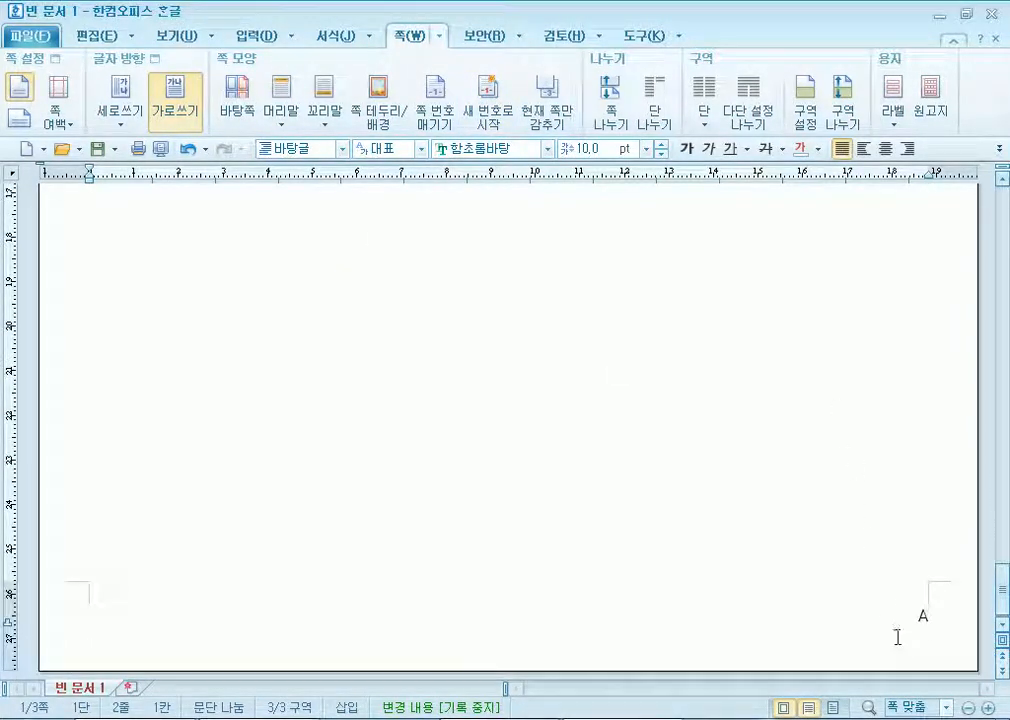
scroll(392, 455, up, 10)
scroll(390, 446, up, 10)
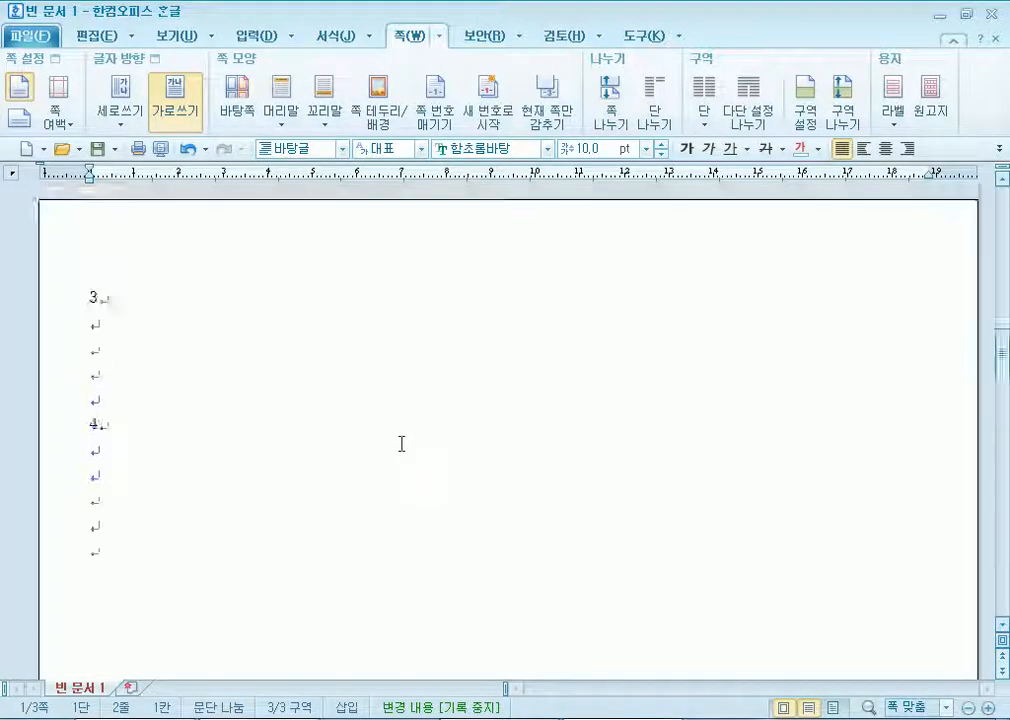
scroll(564, 437, up, 2)
scroll(712, 440, down, 10)
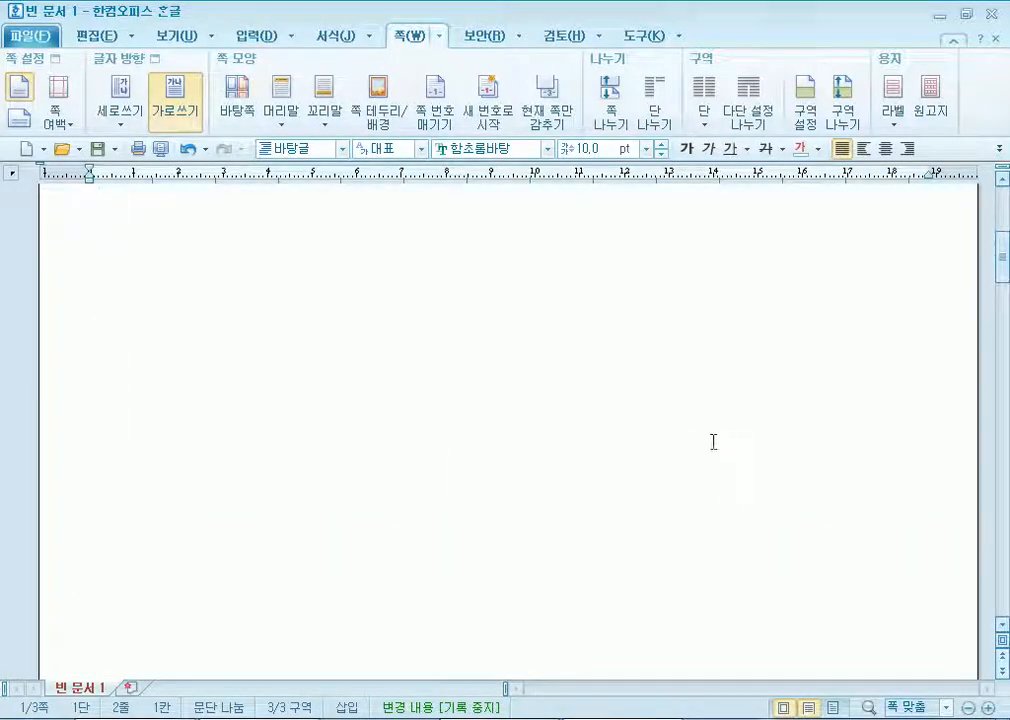
scroll(785, 441, down, 4)
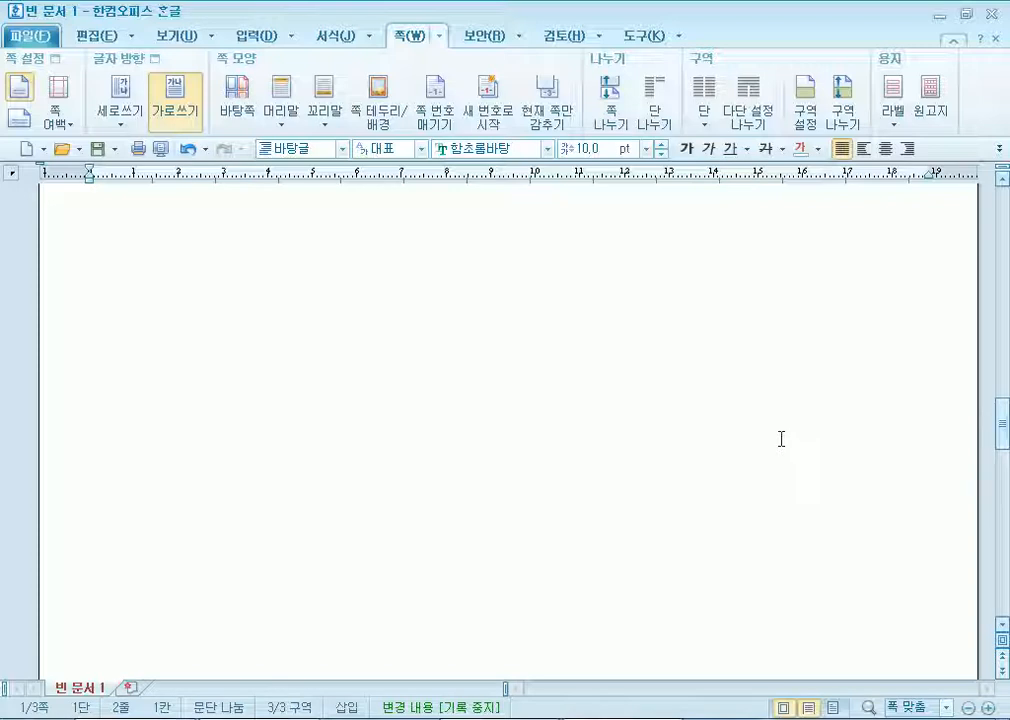
scroll(141, 383, down, 3)
click(108, 295)
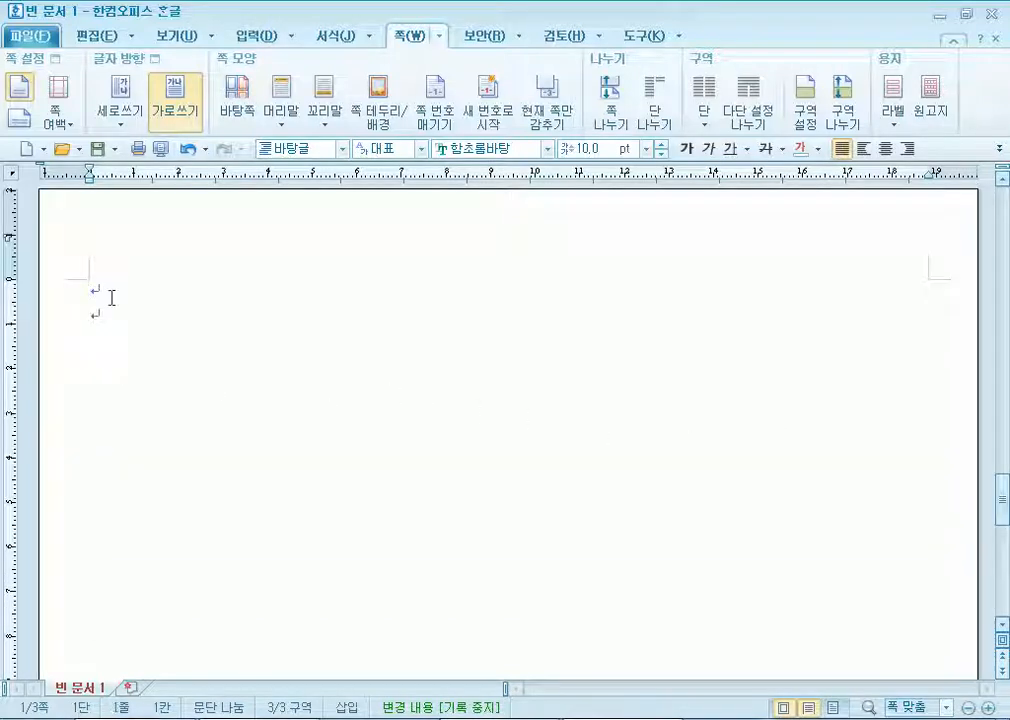
text(청계천)
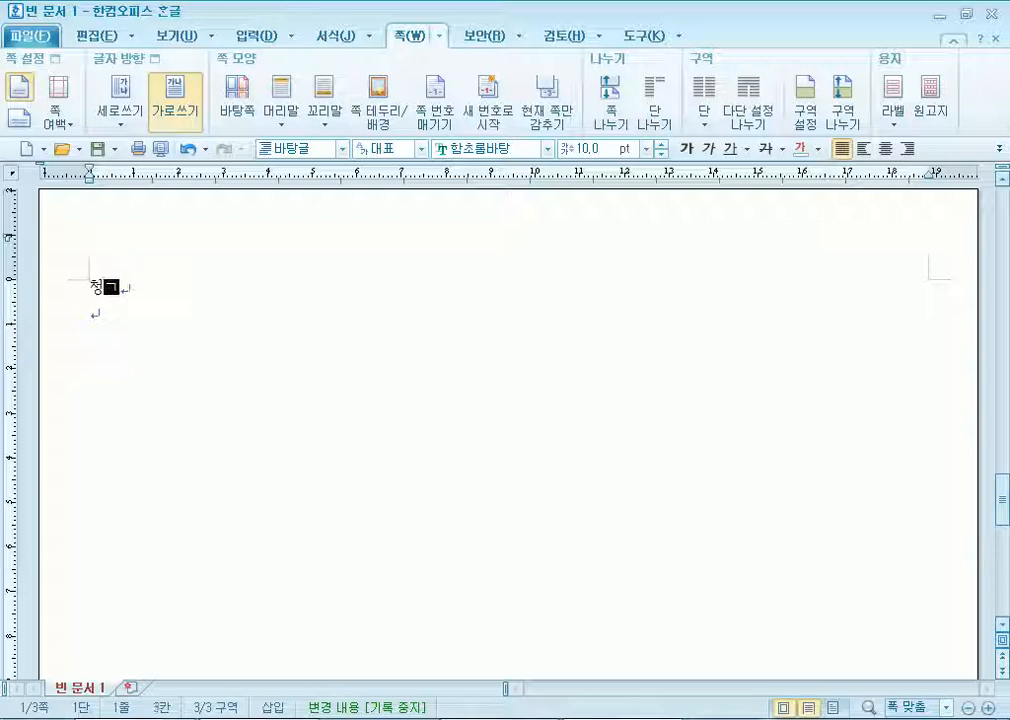
text(박물관을 차)
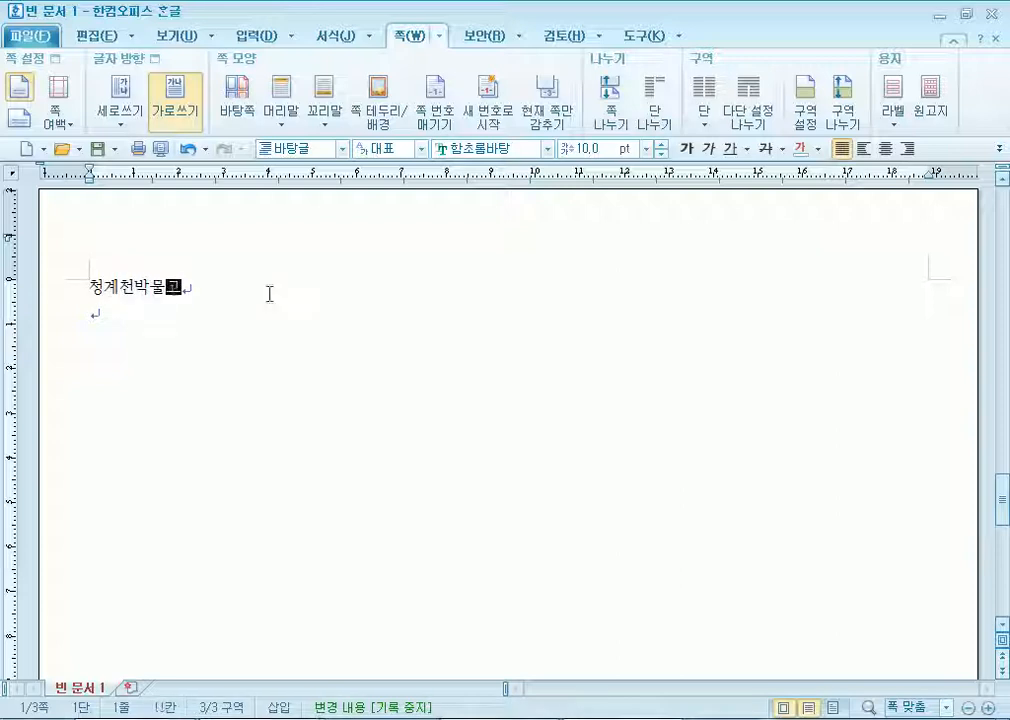
text(ㅈ아서)
key(Return)
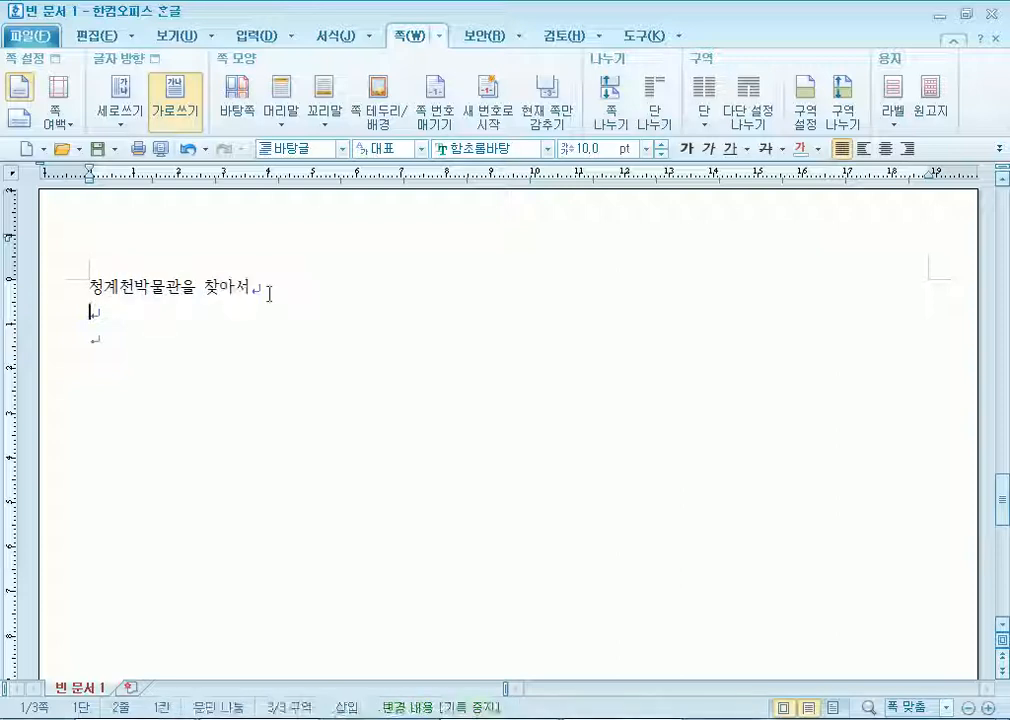
key(BackSpace)
key(Up)
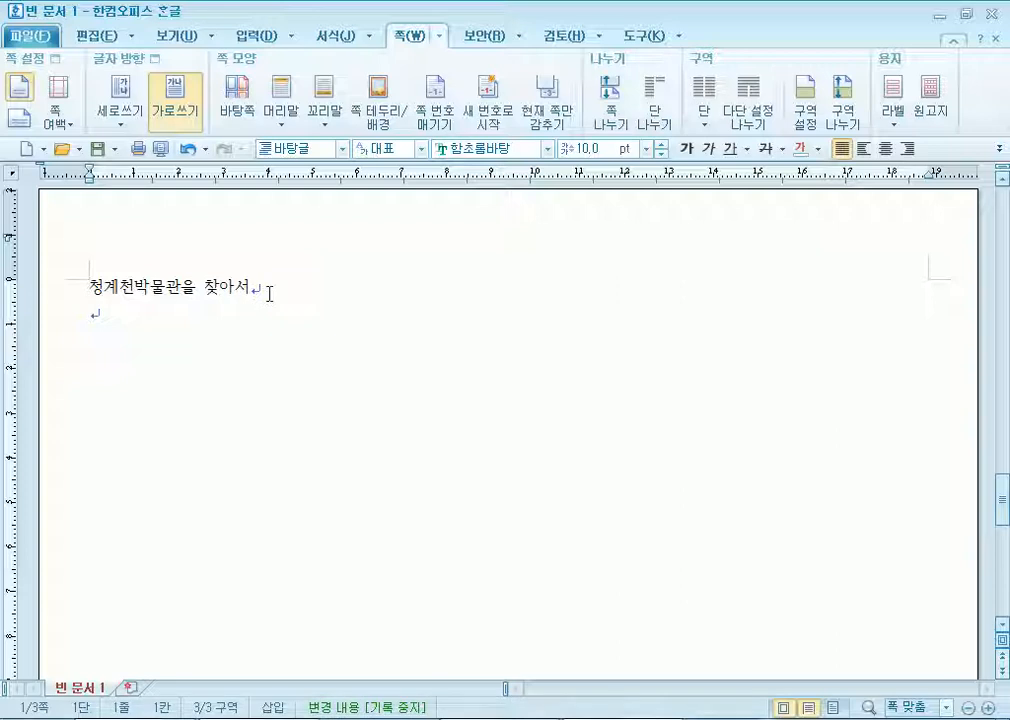
Add a bookmark named 청계천 at the title line 청계천박물관을 찾아서.
click(268, 38)
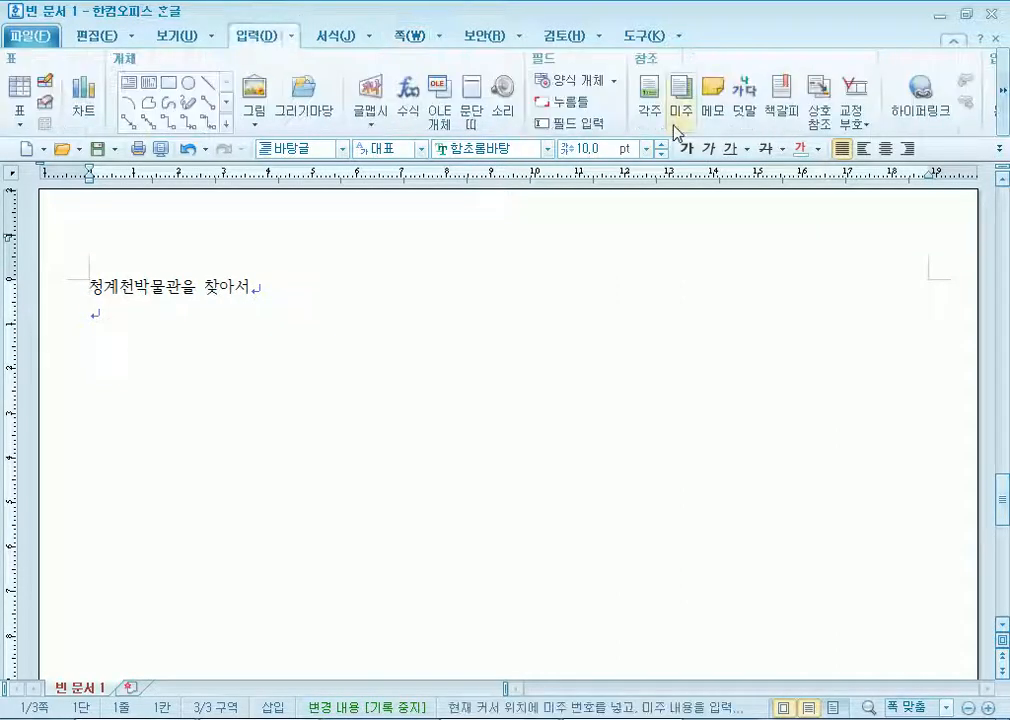
click(776, 104)
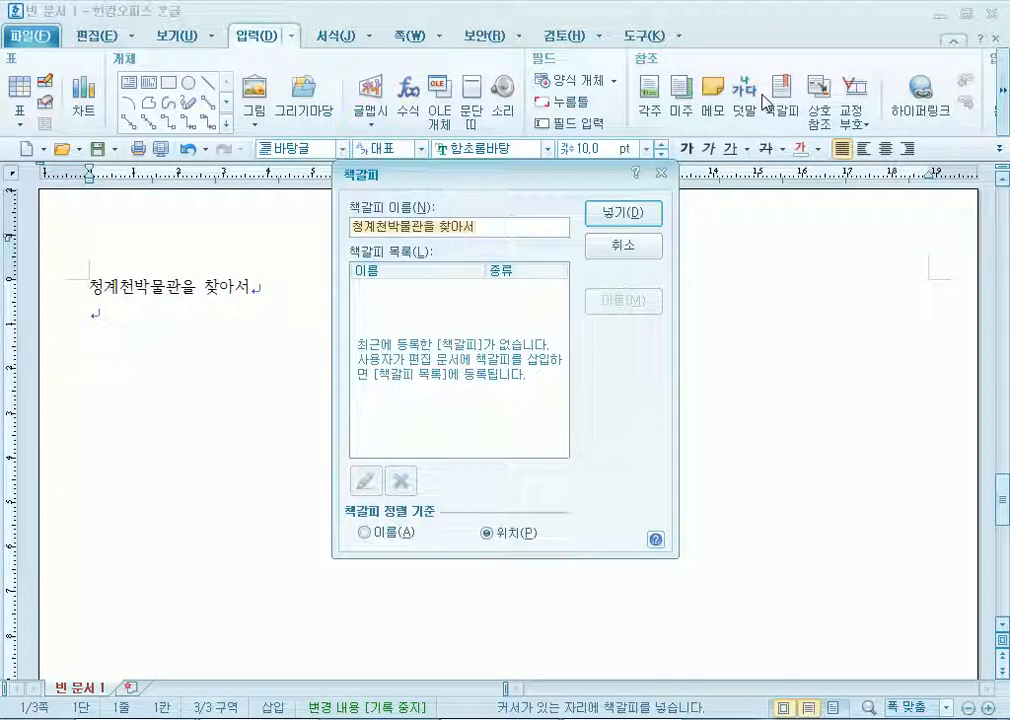
text(청곛)
text(천)
key(Return)
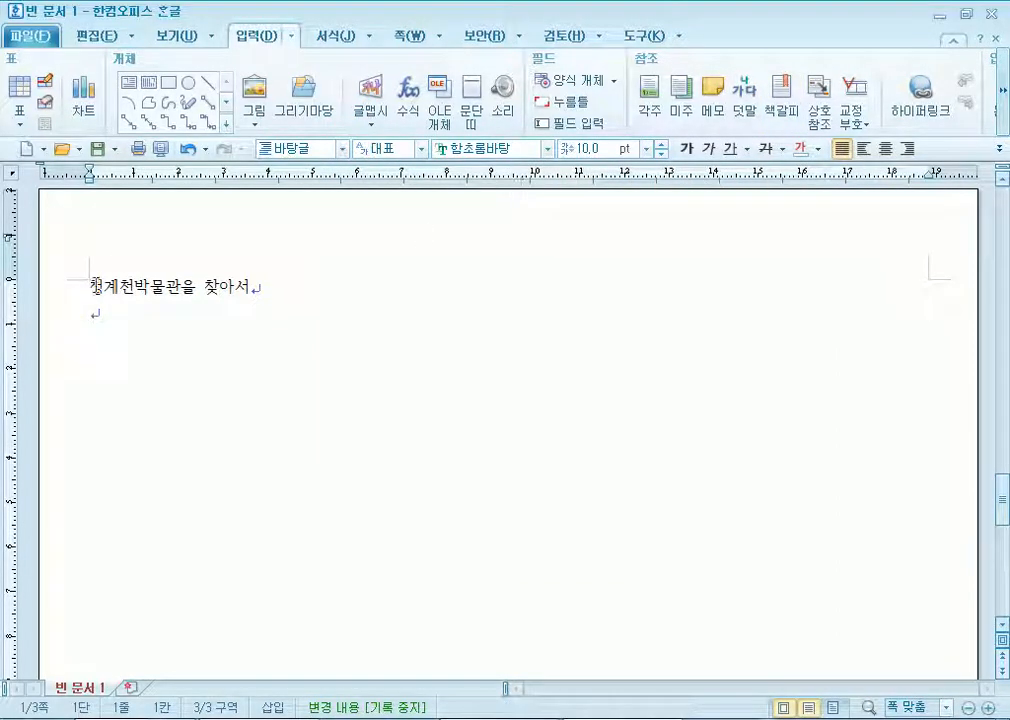
scroll(158, 460, up, 5)
scroll(170, 458, up, 5)
click(90, 479)
scroll(140, 495, down, 2)
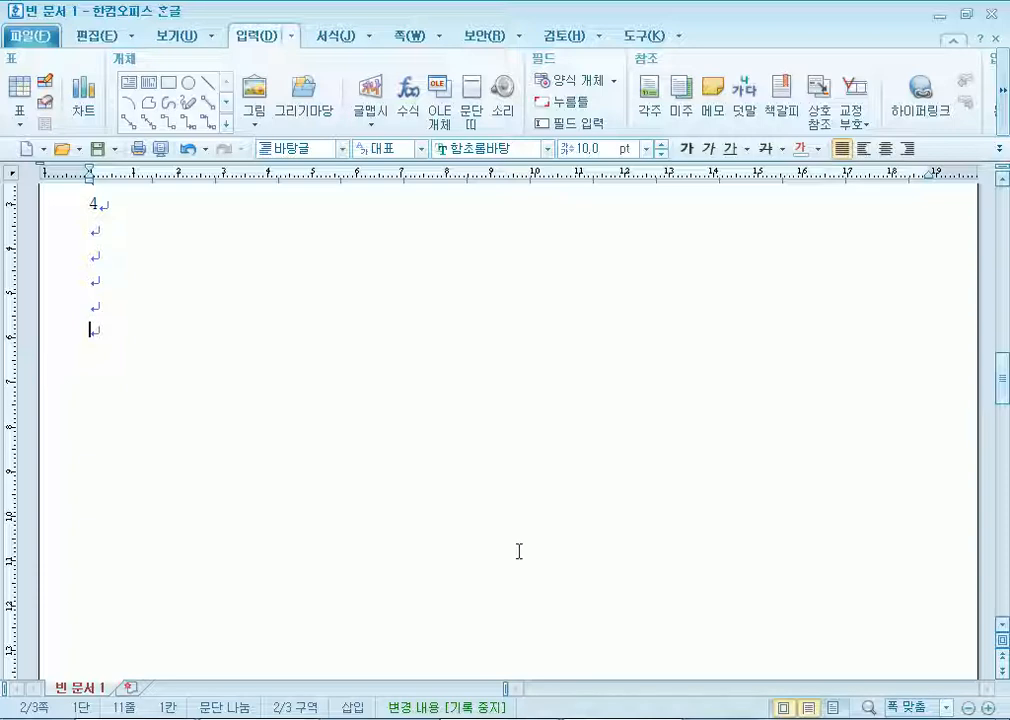
scroll(420, 514, down, 10)
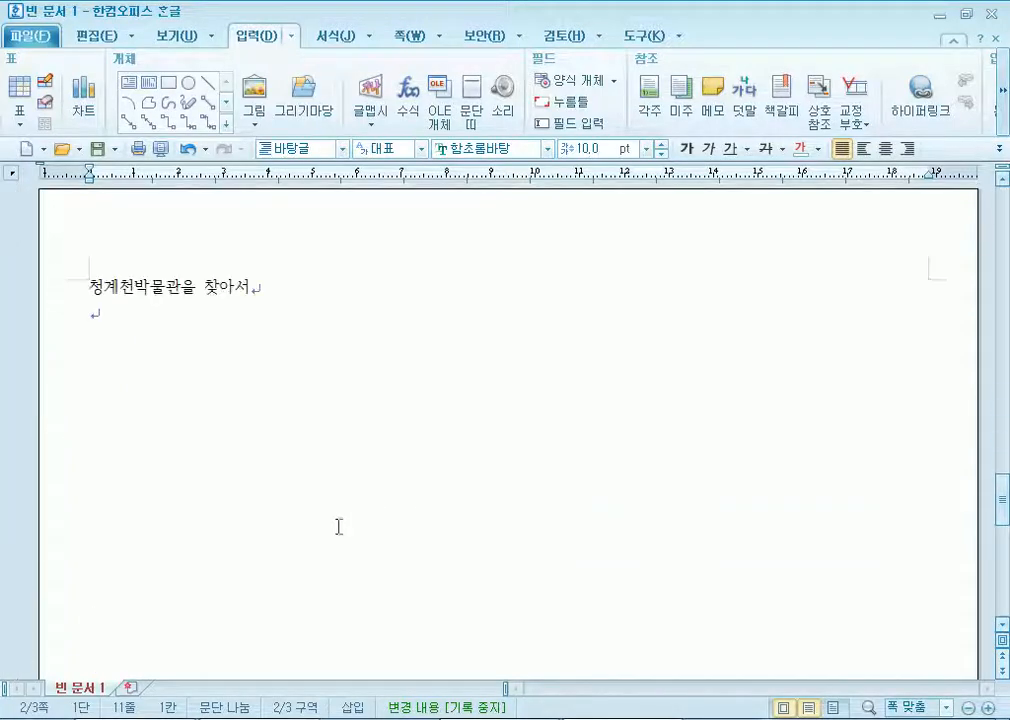
click(113, 327)
Insert one more empty paragraph under the 청계천박물관을 찾아서 title.
key(Return)
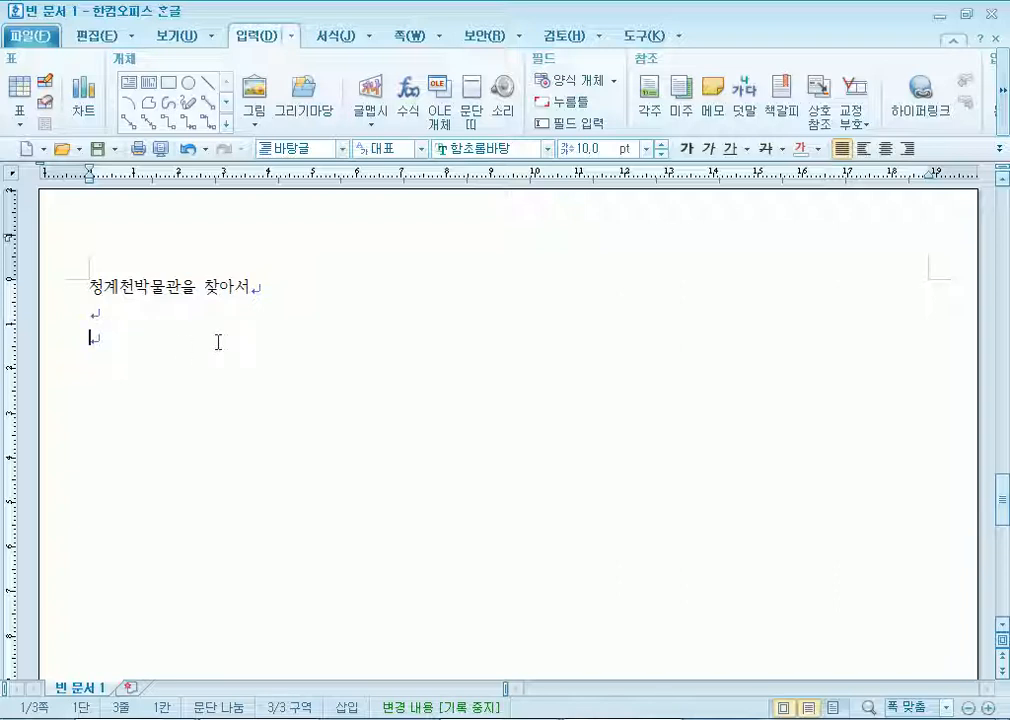
Type the opening line 청계천박물관은 청계천의 and add blank lines below it.
text(청계)
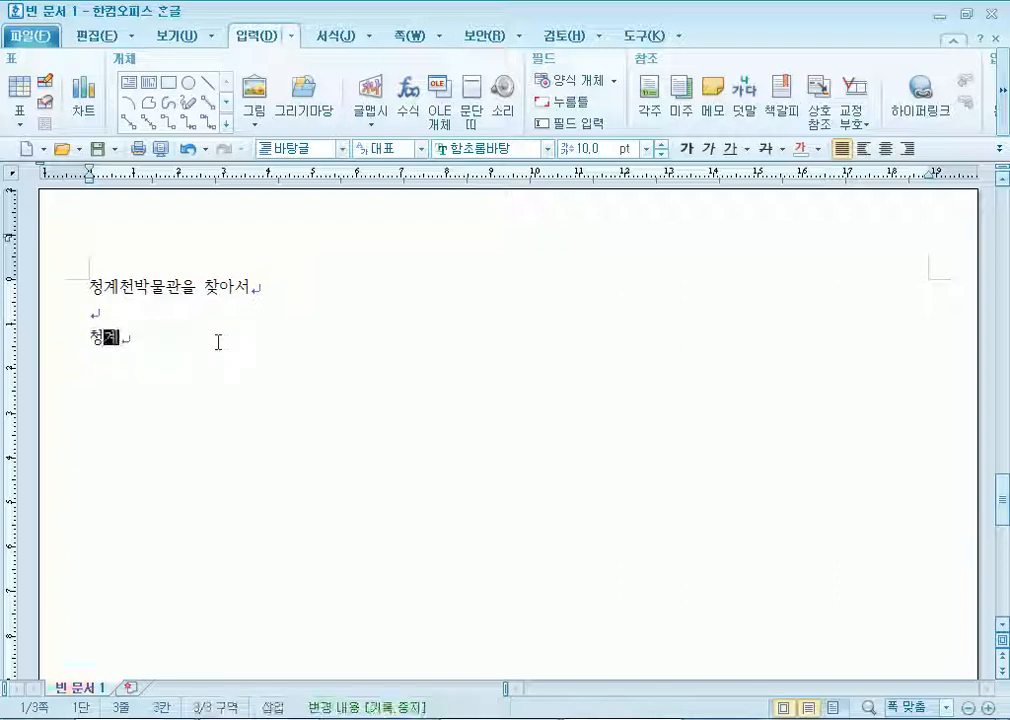
text(천박ㅁ물고나은)
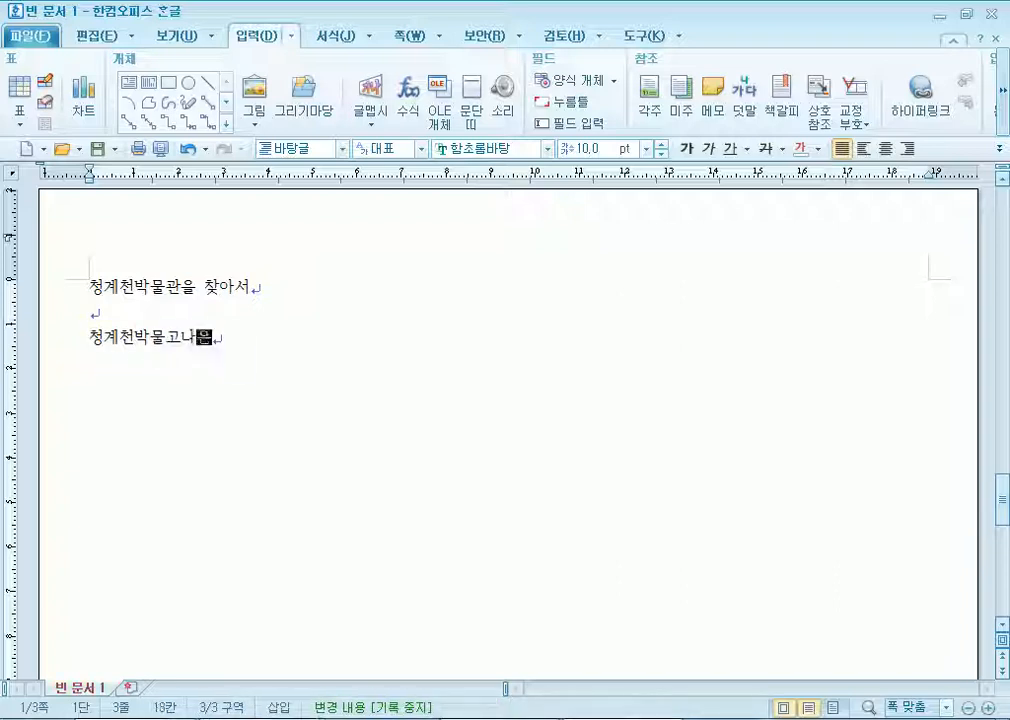
text( 청계천의)
key(Return)
key(Return)
key(Return)
key(Return)
key(Return)
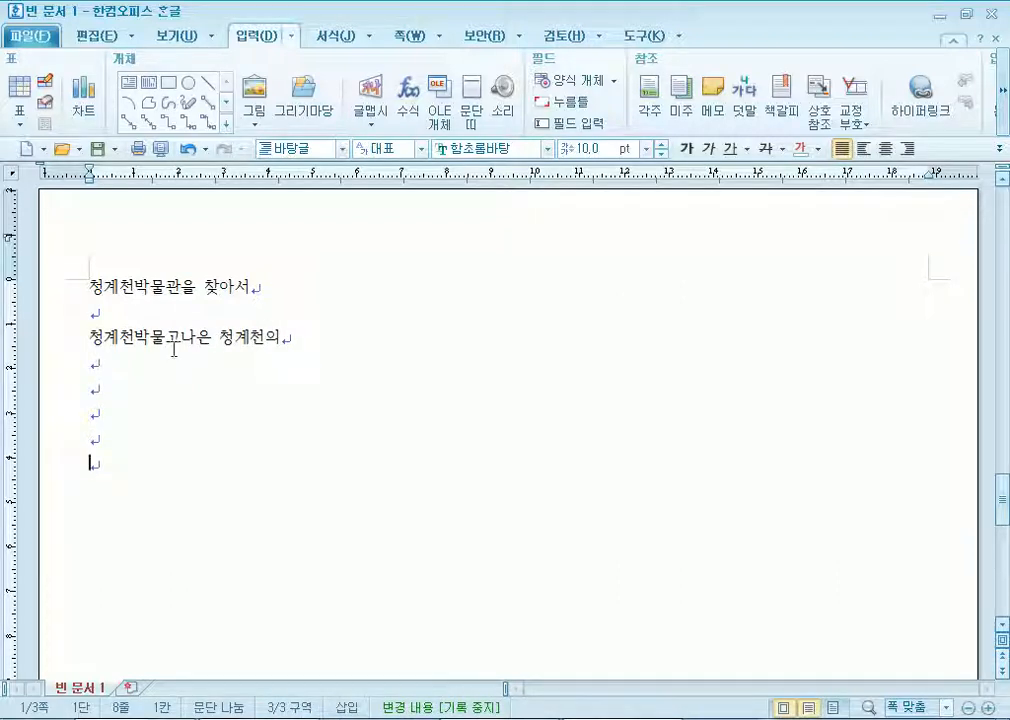
scroll(172, 348, down, 1)
Insert two ♣ symbols from the symbol table on separate lines, with spaces and blank lines around them.
key(ctrl+F10)
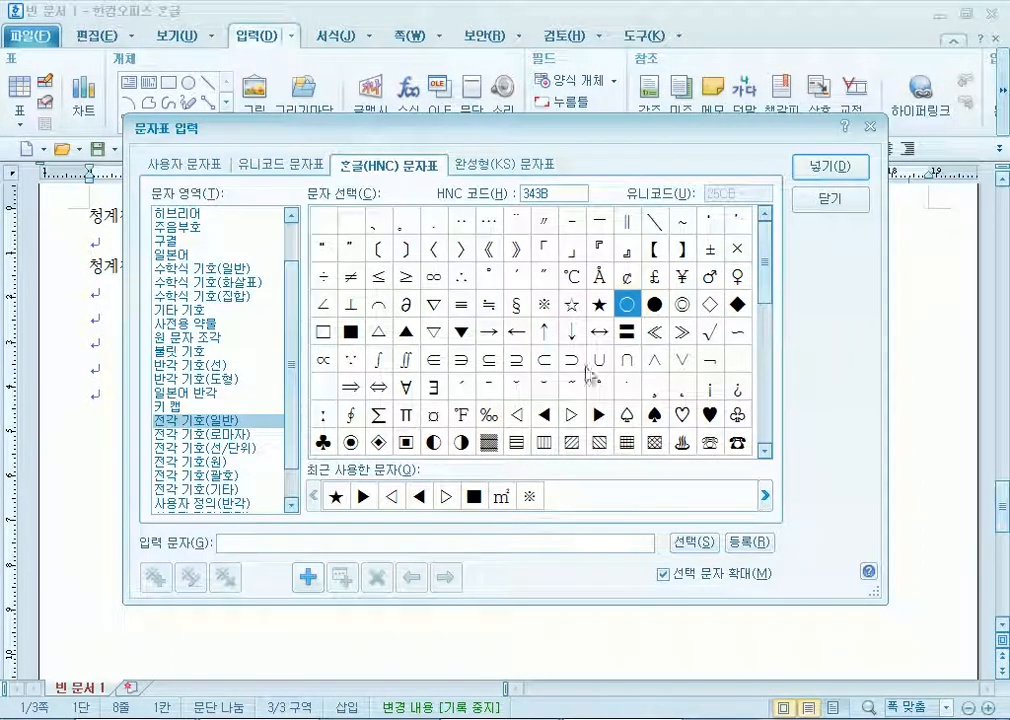
click(323, 442)
double_click(323, 442)
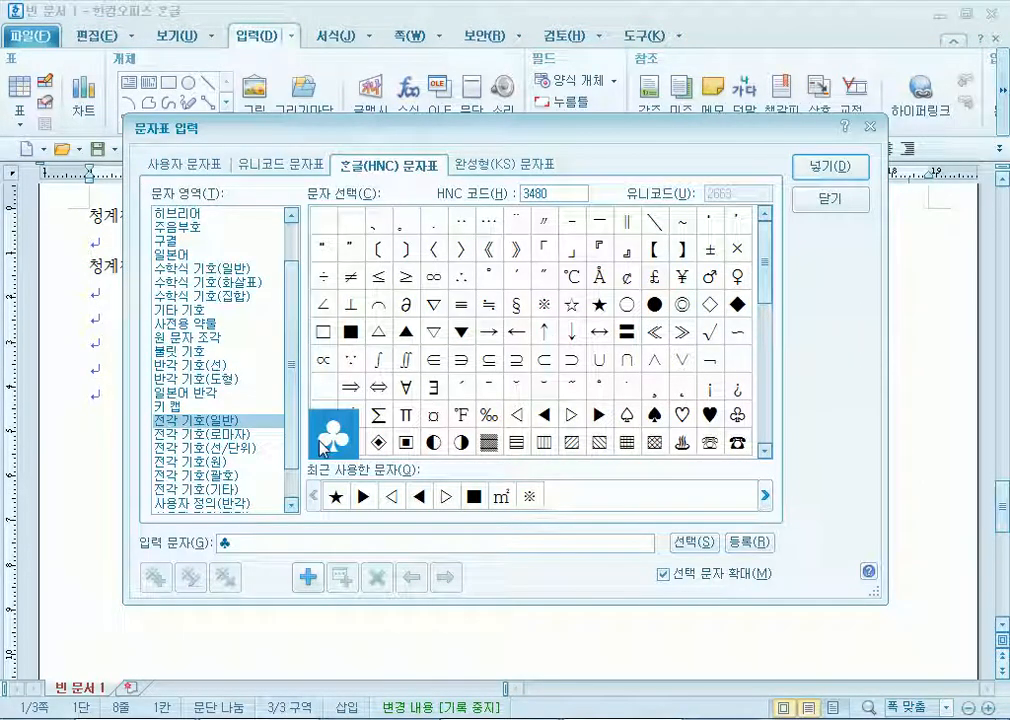
double_click(323, 442)
click(811, 169)
key(Left)
key(Return)
key(Return)
key(Return)
key(Up)
key(Up)
key(Left)
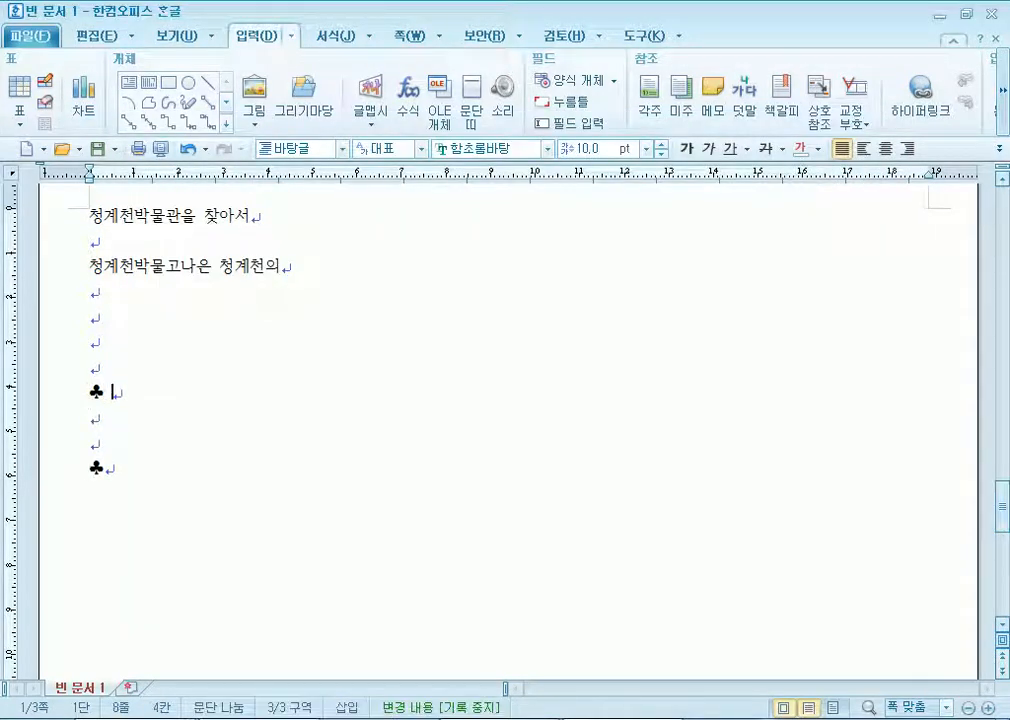
key(Down)
key(Down)
key(Down)
key(Return)
key(Return)
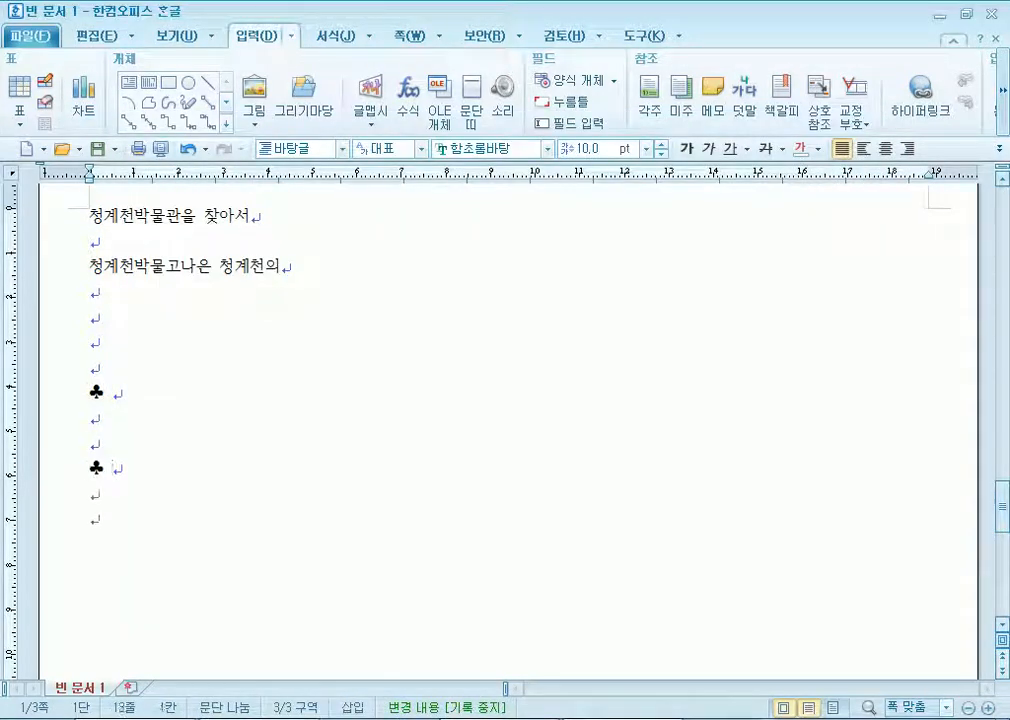
key(Up)
Insert a table of 5 rows and 4 columns.
key(ctrl+n)
key(t)
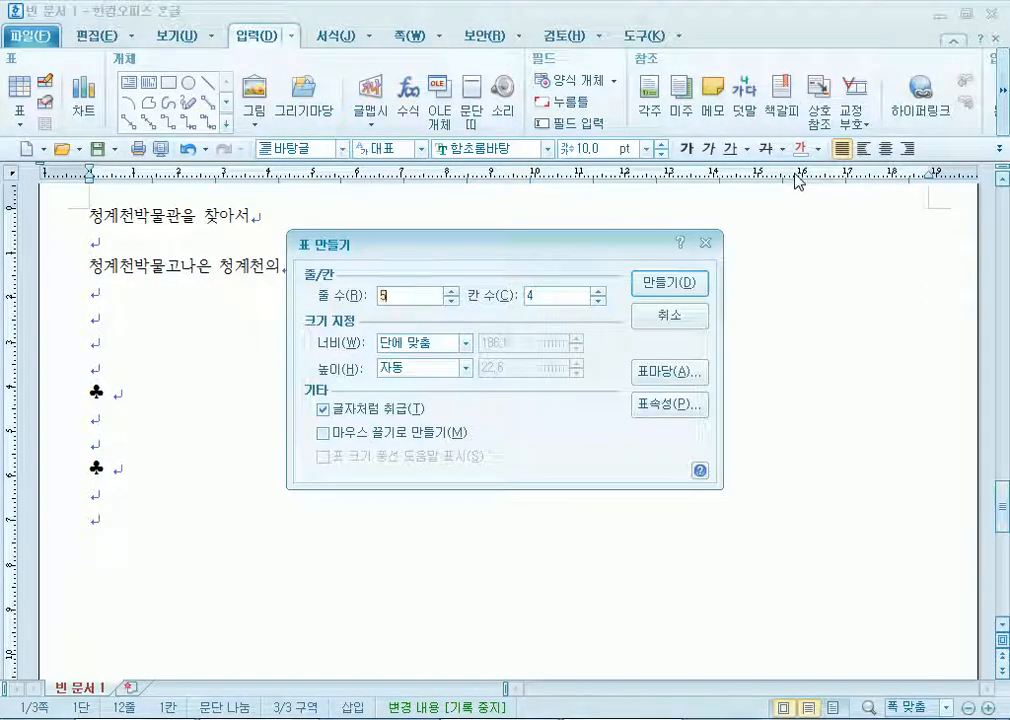
click(660, 284)
Below the table, type the note about submitting the application on the museum homepage a week ahead, then begin 청계천박물 on a new line.
click(110, 618)
text(- 일주일 저)
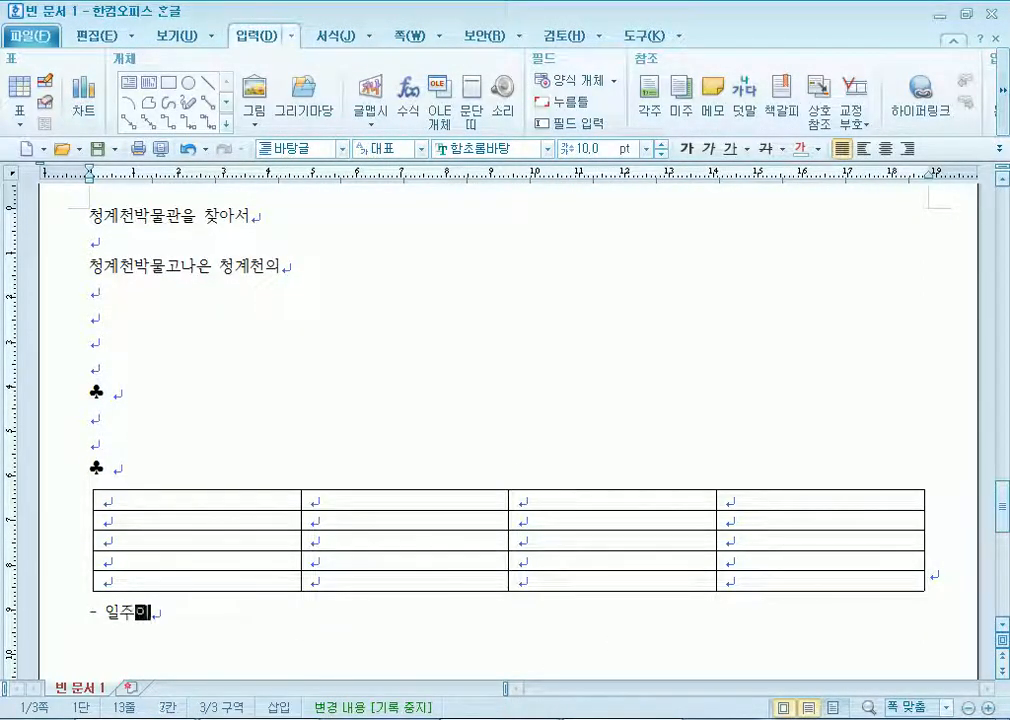
text(ㄴ에 박물관)
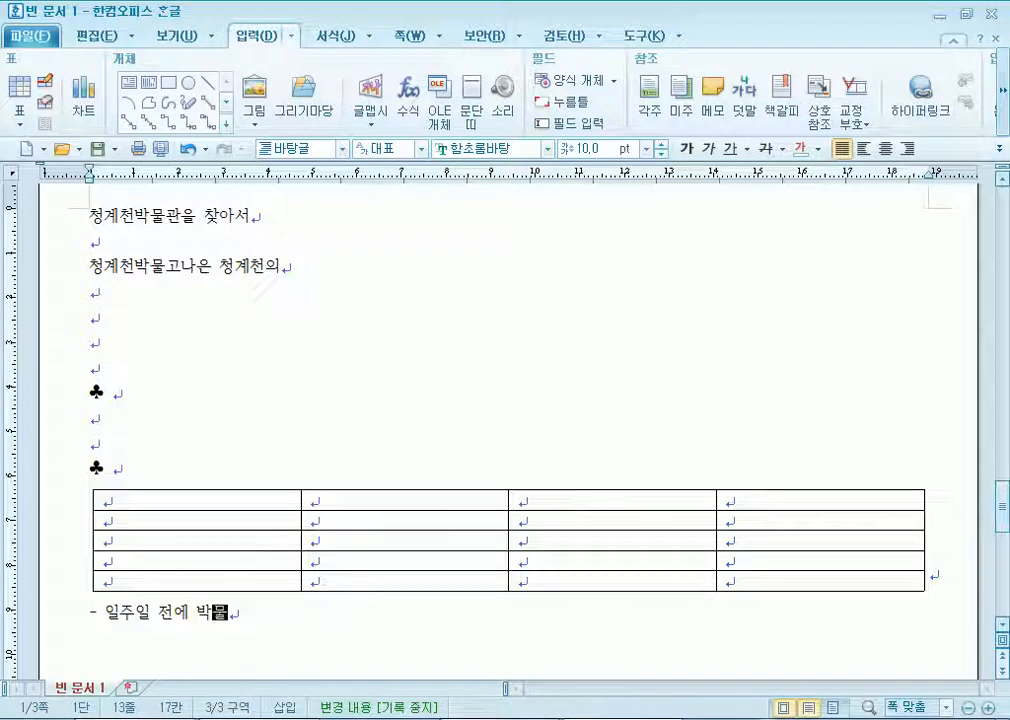
text( 홈페잊)
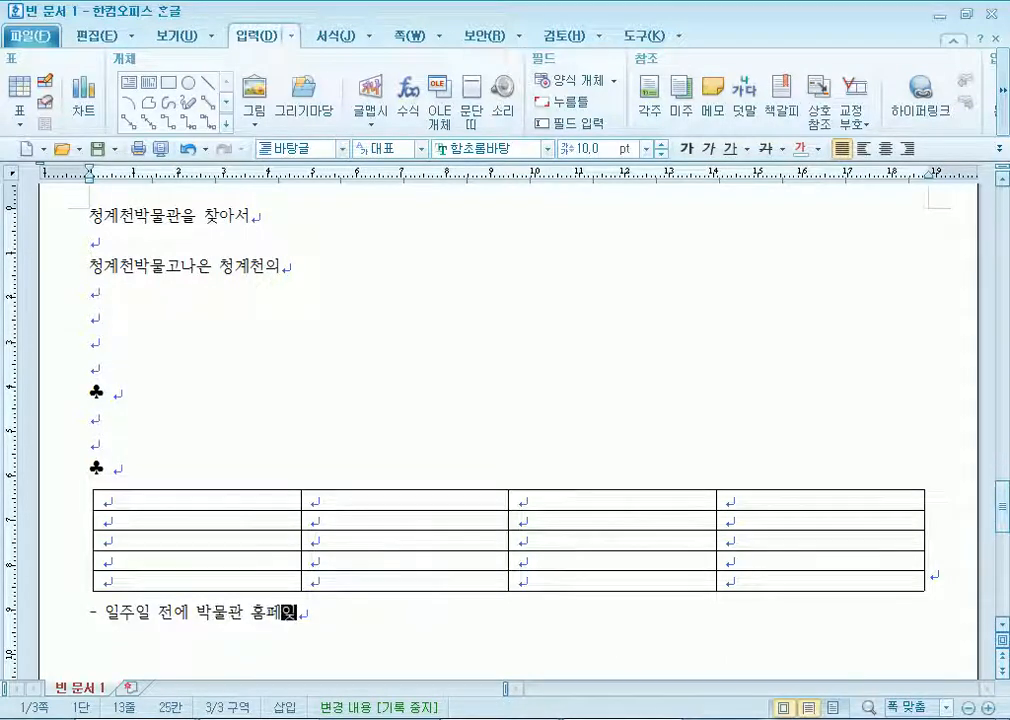
text(ㅣ에 접)
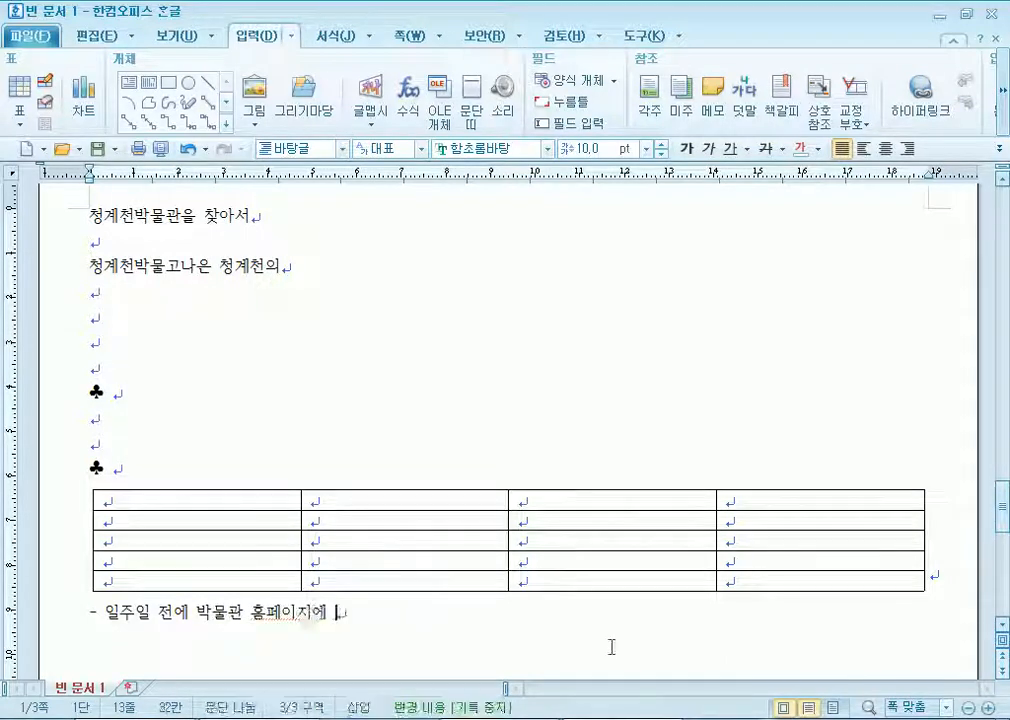
text(청서를 제출)
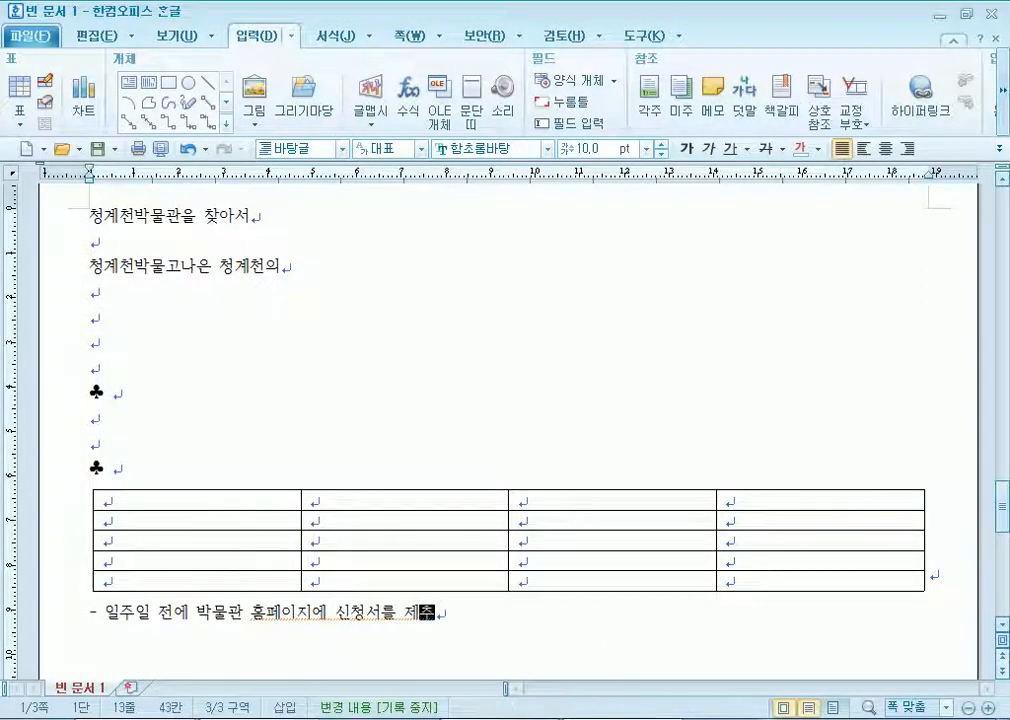
text(할기 바랍니다.)
key(Return)
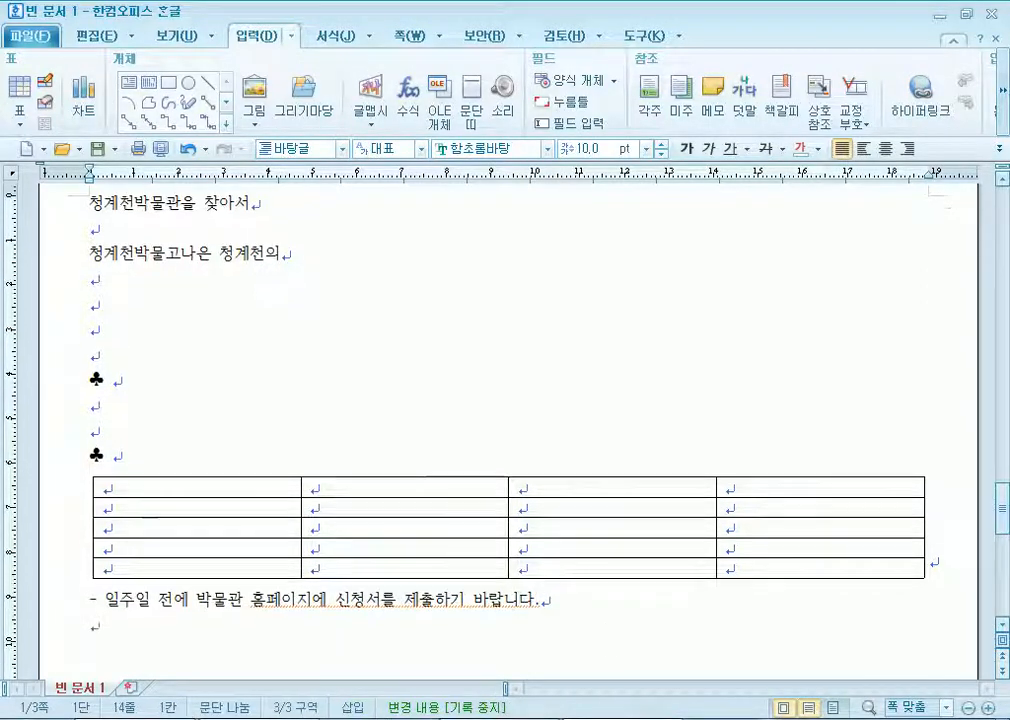
key(Return)
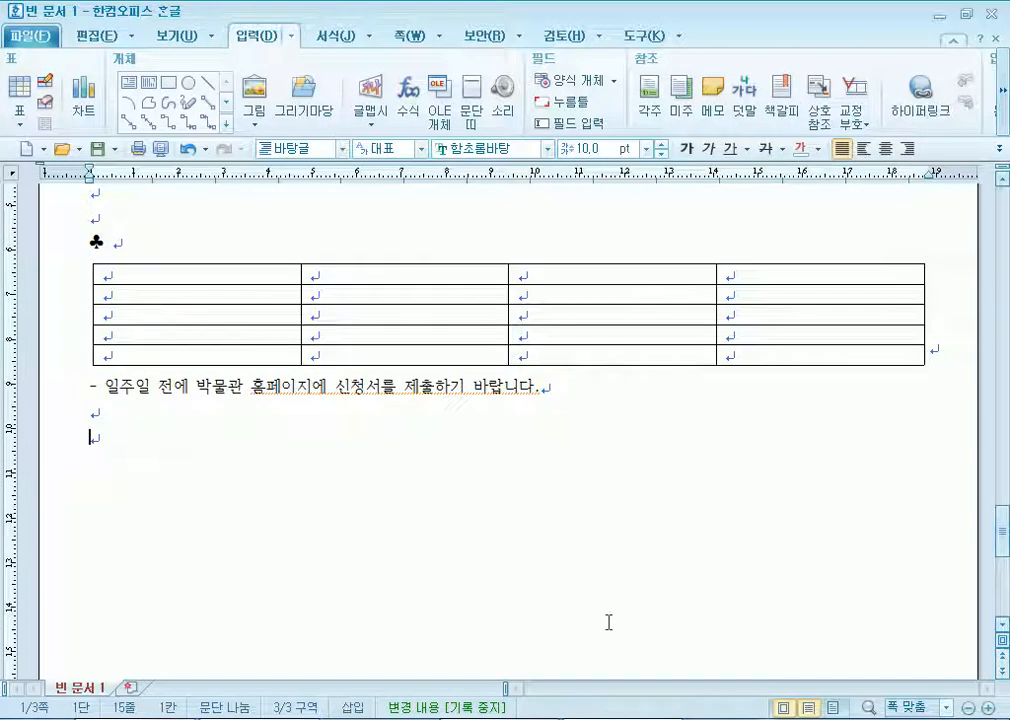
text(청계천브)
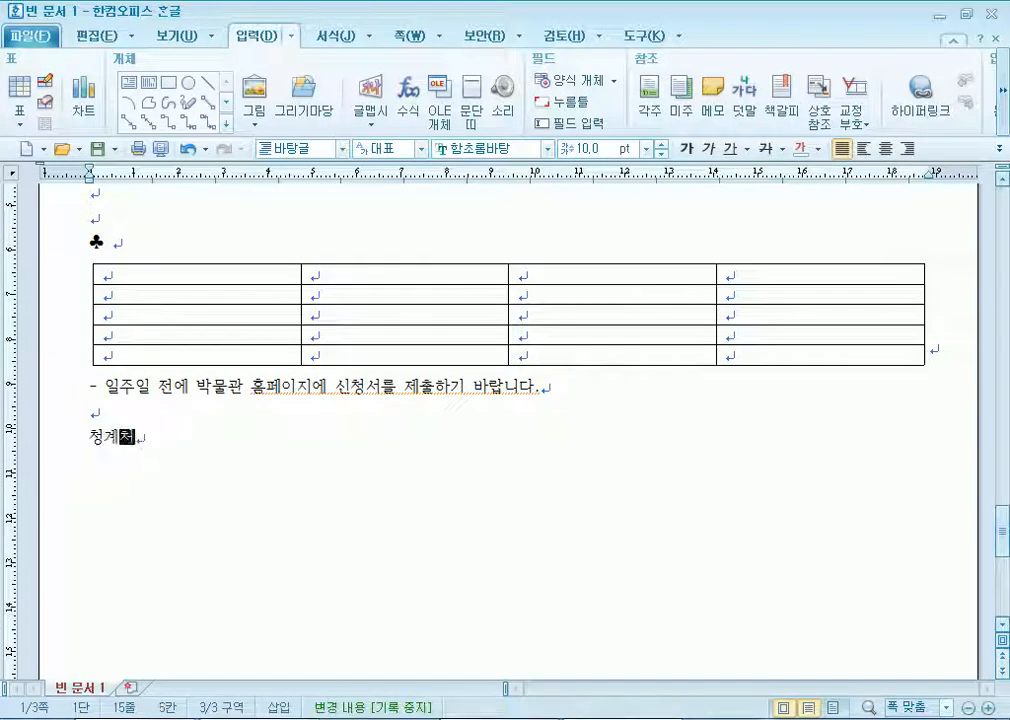
text(박물관)
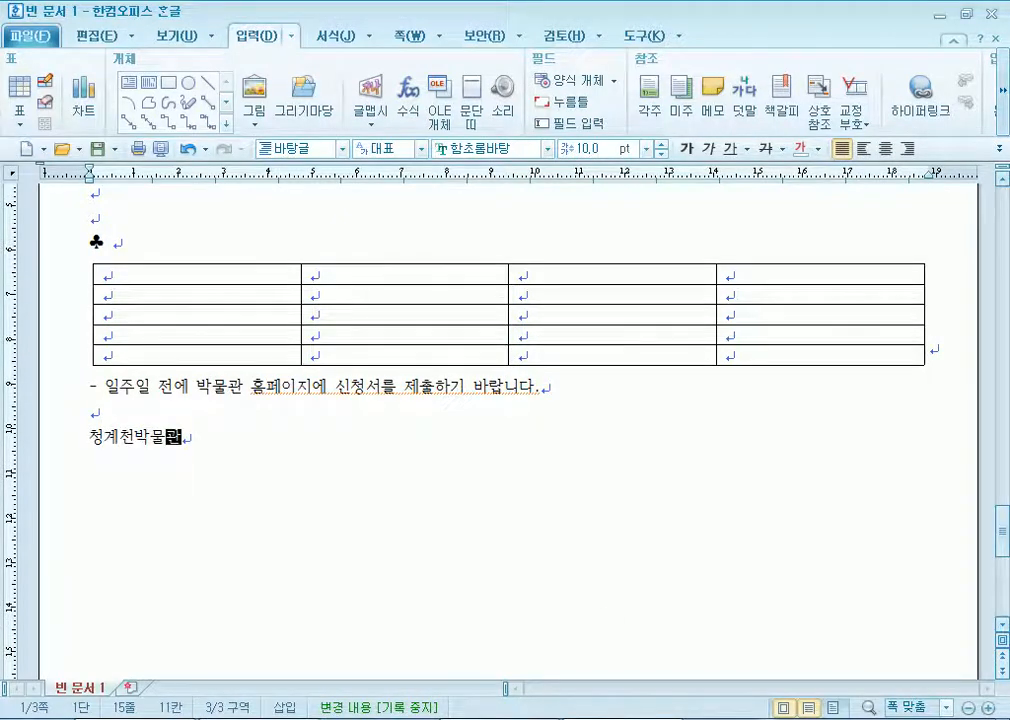
Correct the second line to 청계천박물관은 청계천의, then start picture insertion on the empty line below.
scroll(607, 619, up, 5)
scroll(500, 580, up, 1)
click(162, 412)
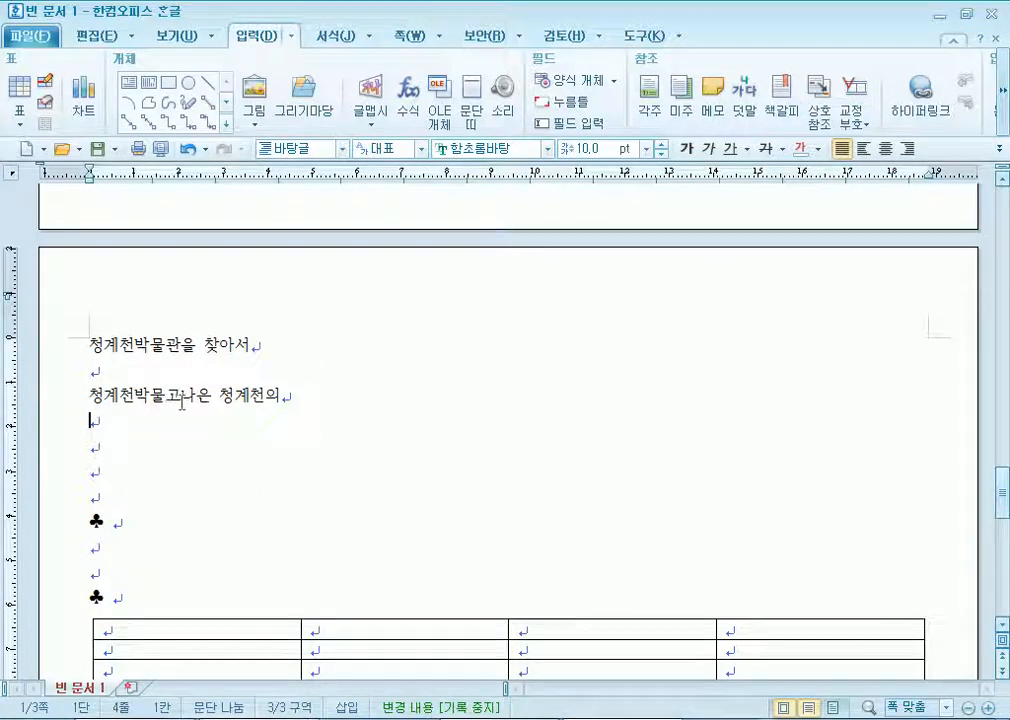
click(171, 402)
text(관)
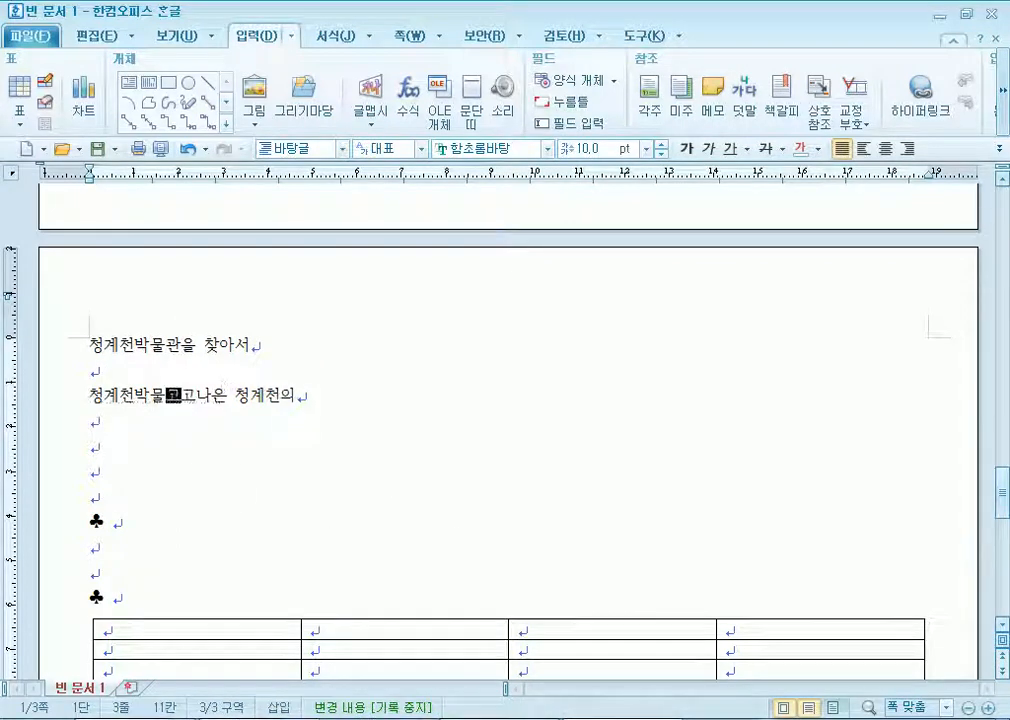
key(Delete)
key(Delete)
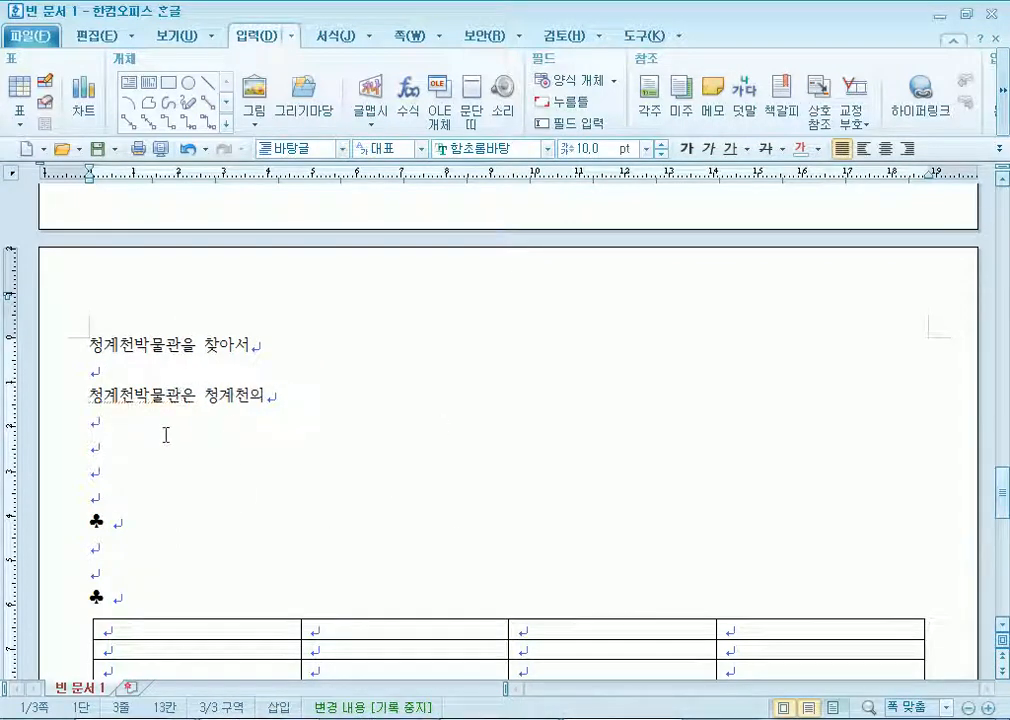
click(169, 428)
click(255, 95)
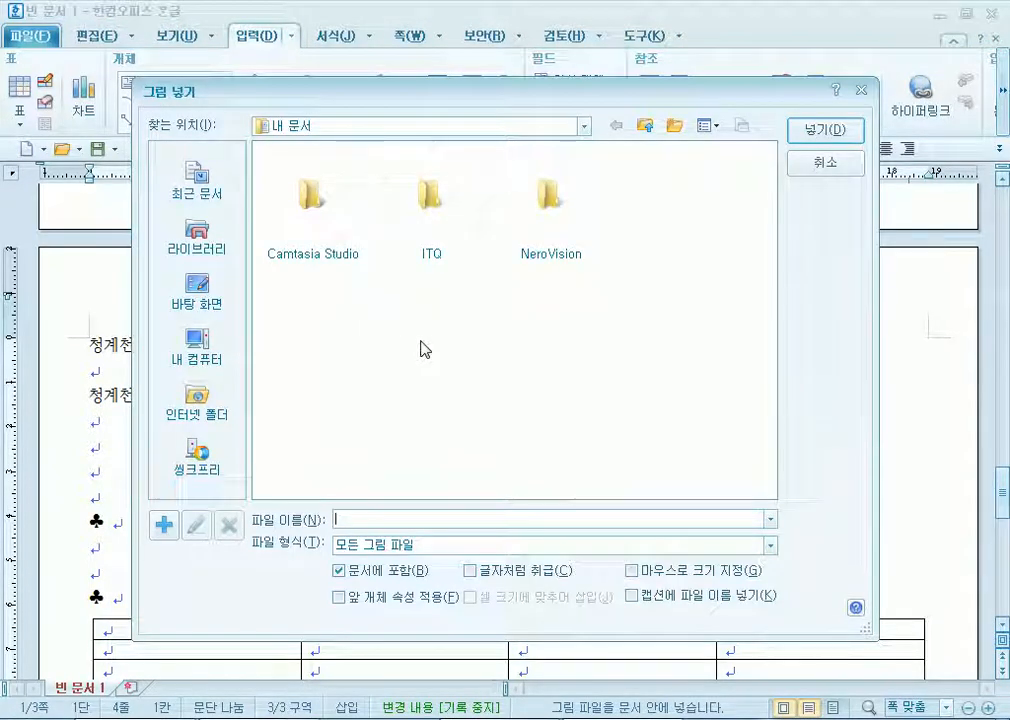
Insert the picture ITQ\Picture\그림4.JPG into the document and select it.
double_click(430, 200)
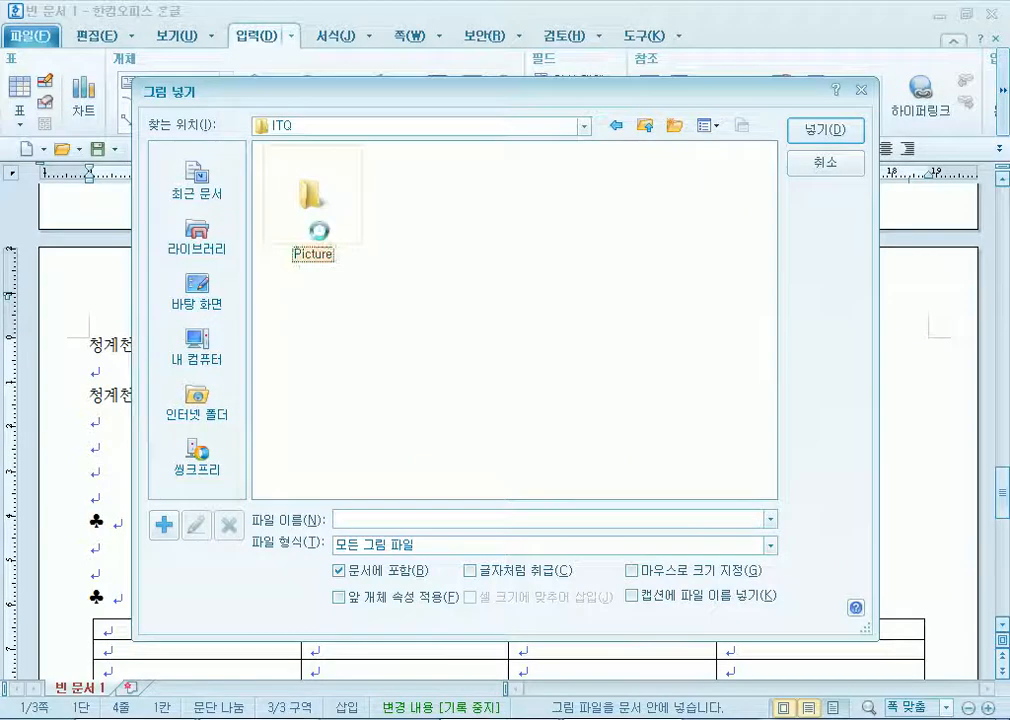
double_click(322, 240)
double_click(669, 172)
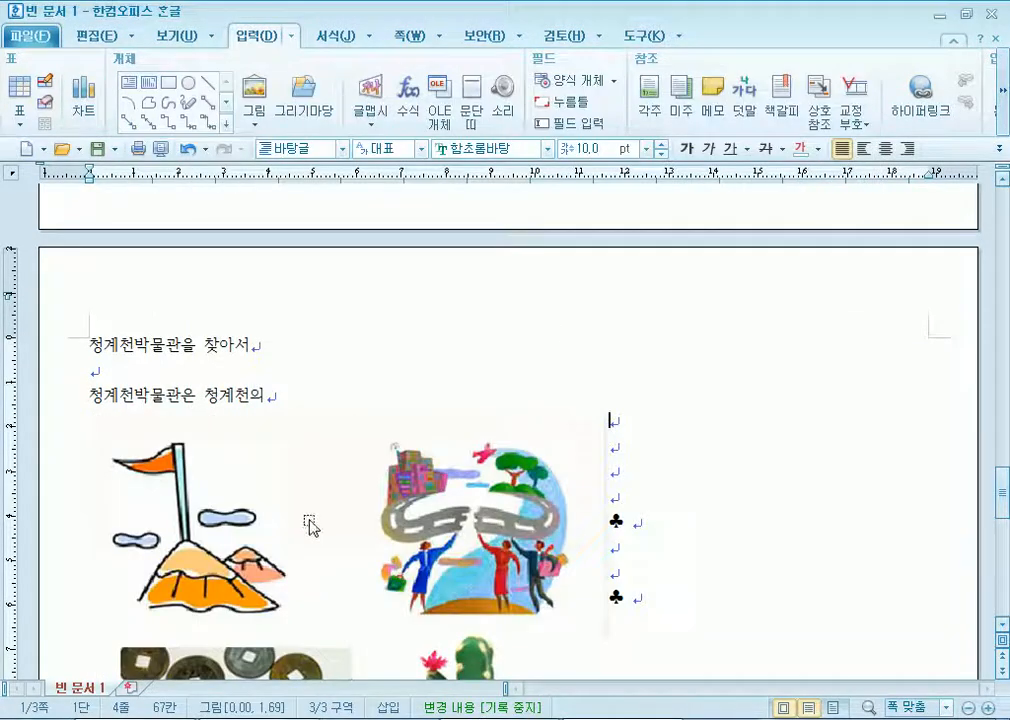
click(264, 530)
scroll(402, 472, down, 9)
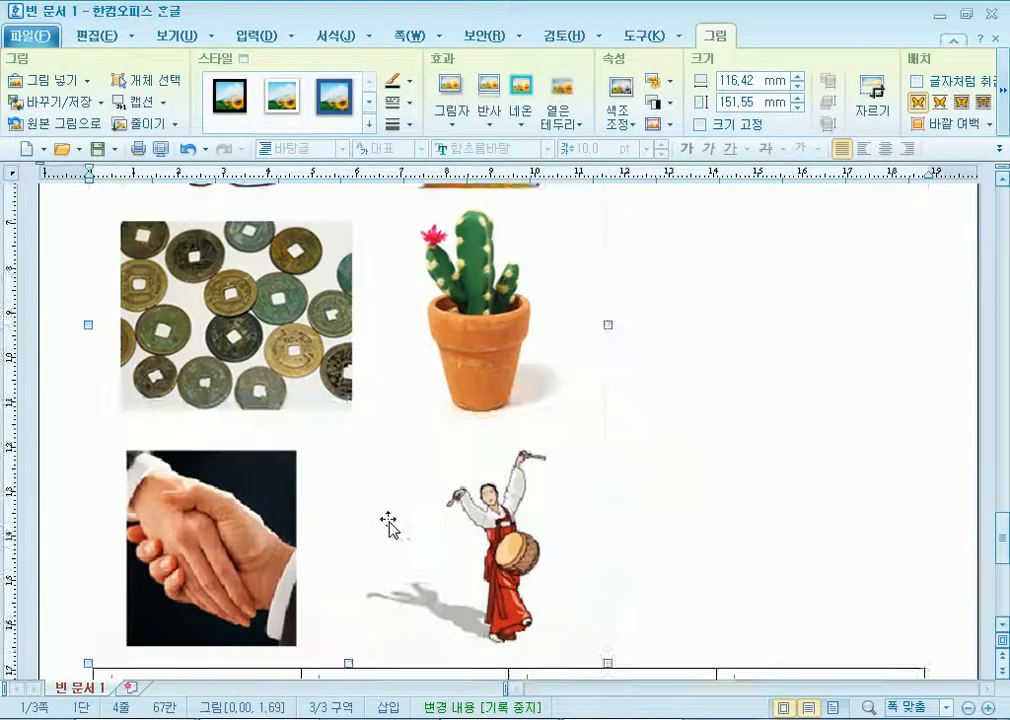
scroll(491, 525, up, 6)
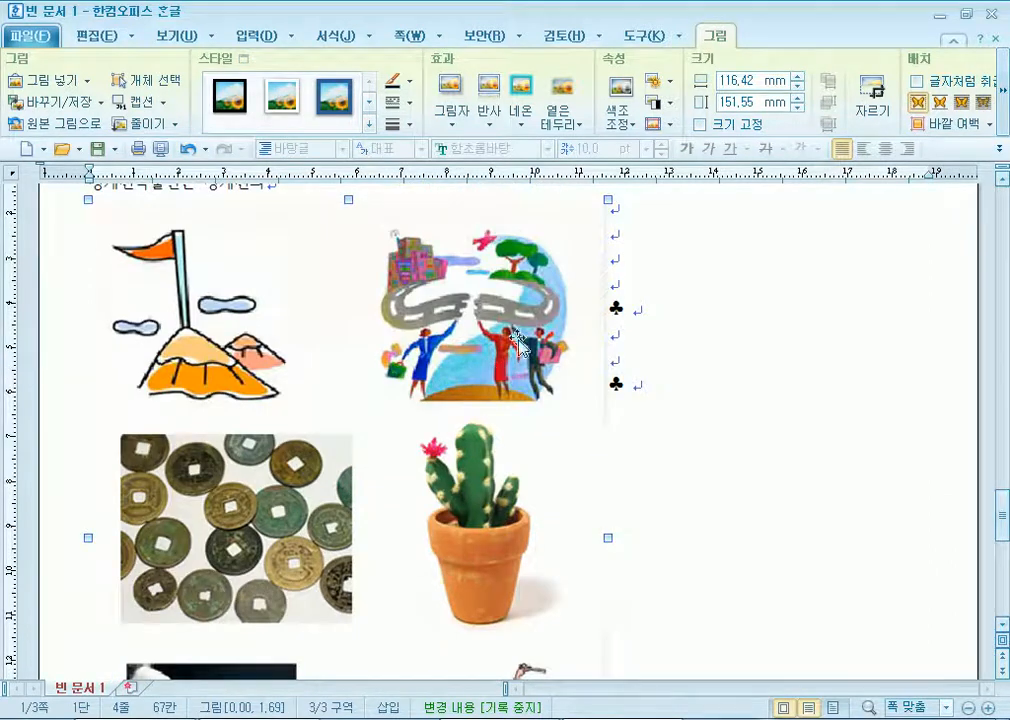
Crop all four sides of the collage down to the people-on-a-globe clip art, move it up-right, and open its properties.
click(872, 95)
scroll(107, 660, down, 5)
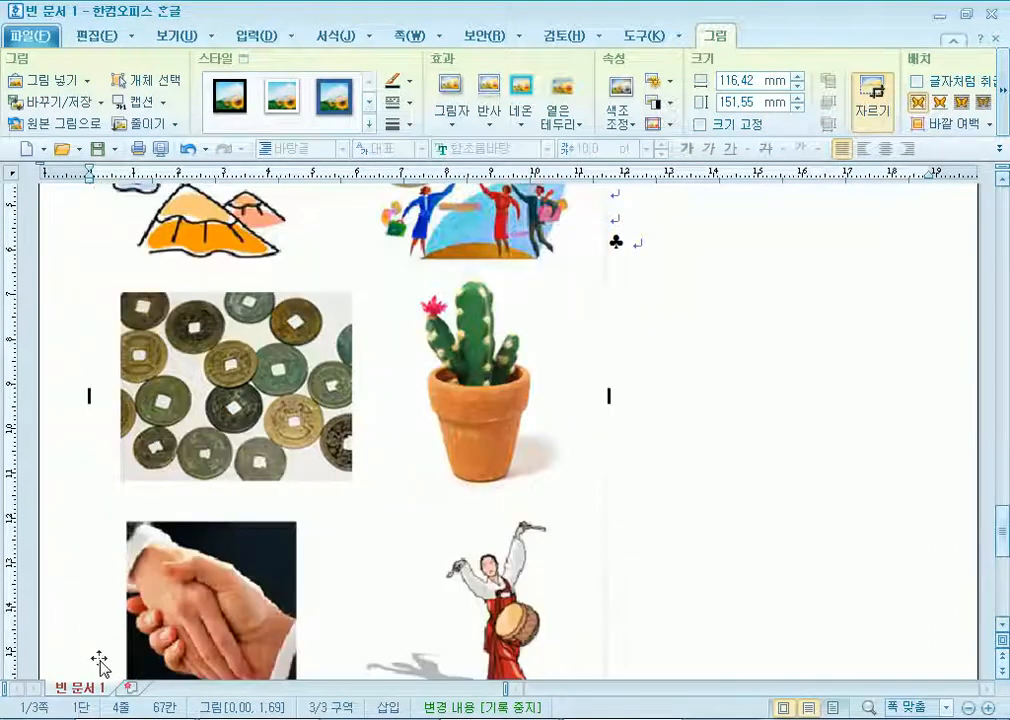
drag(93, 517, 310, 352)
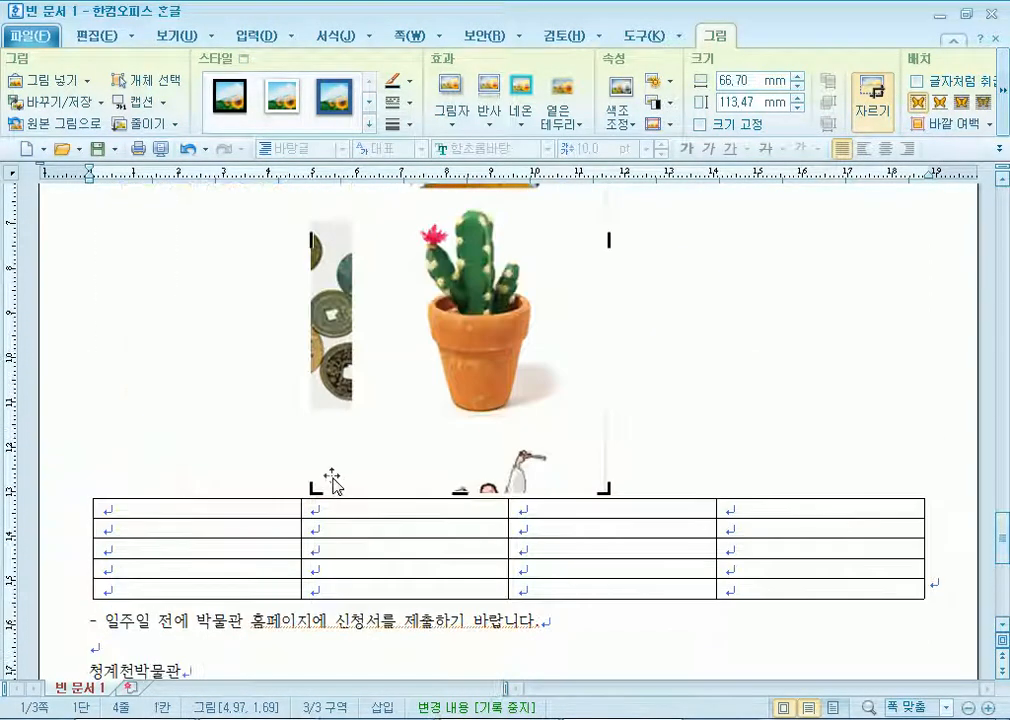
drag(313, 238, 316, 218)
drag(315, 441, 363, 437)
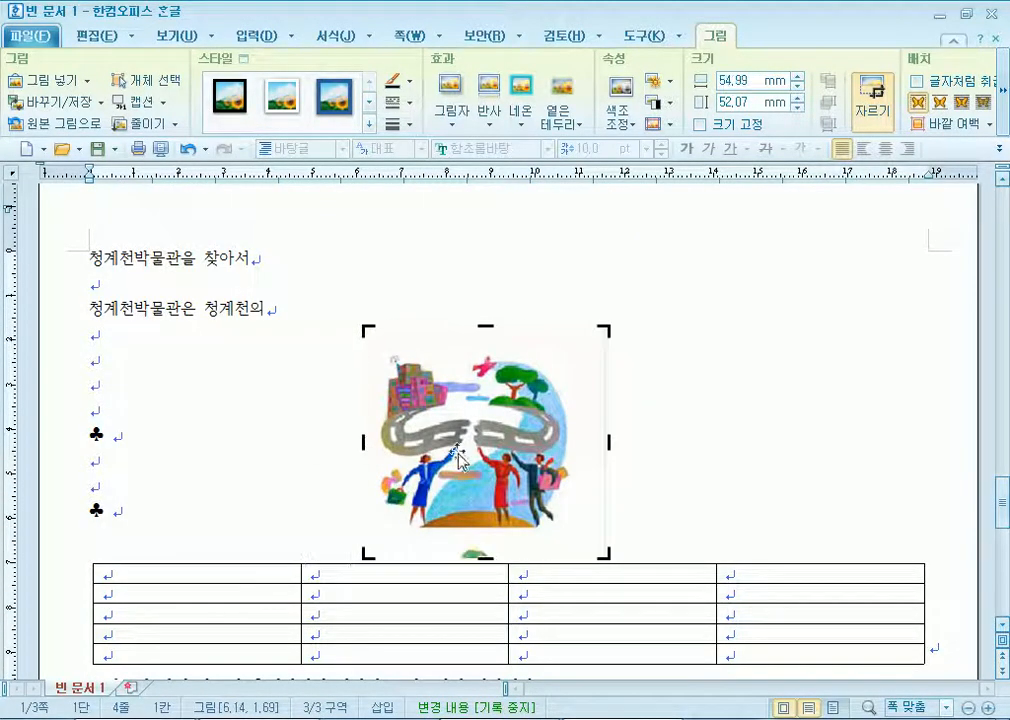
drag(608, 440, 590, 440)
drag(479, 328, 479, 345)
click(242, 488)
click(476, 440)
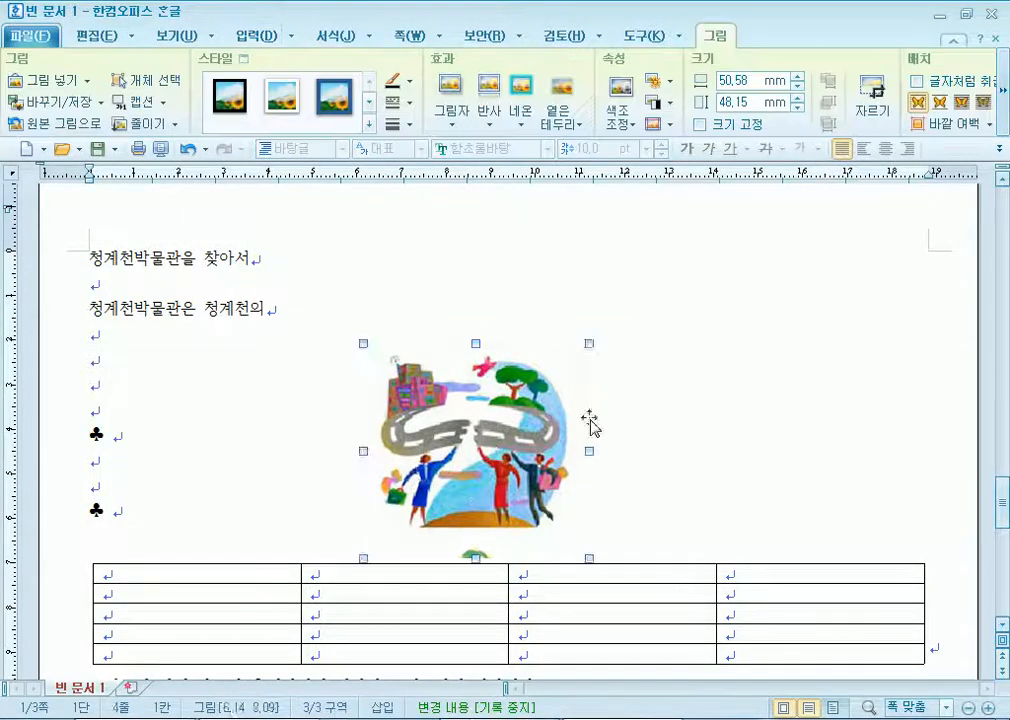
drag(476, 440, 651, 389)
double_click(651, 389)
Size the clip art 40 × 40 mm with Fixed Size and a 2 mm left margin, then drag it to the page's right edge.
key(Tab)
text(40)
key(Tab)
key(Tab)
text(40)
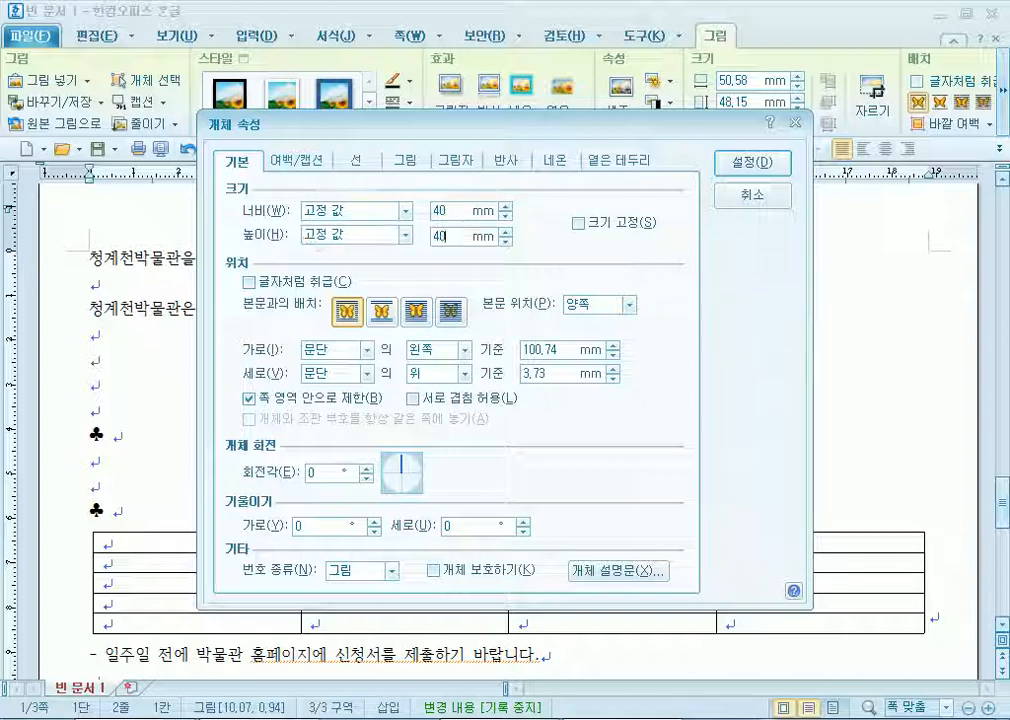
click(580, 222)
click(300, 160)
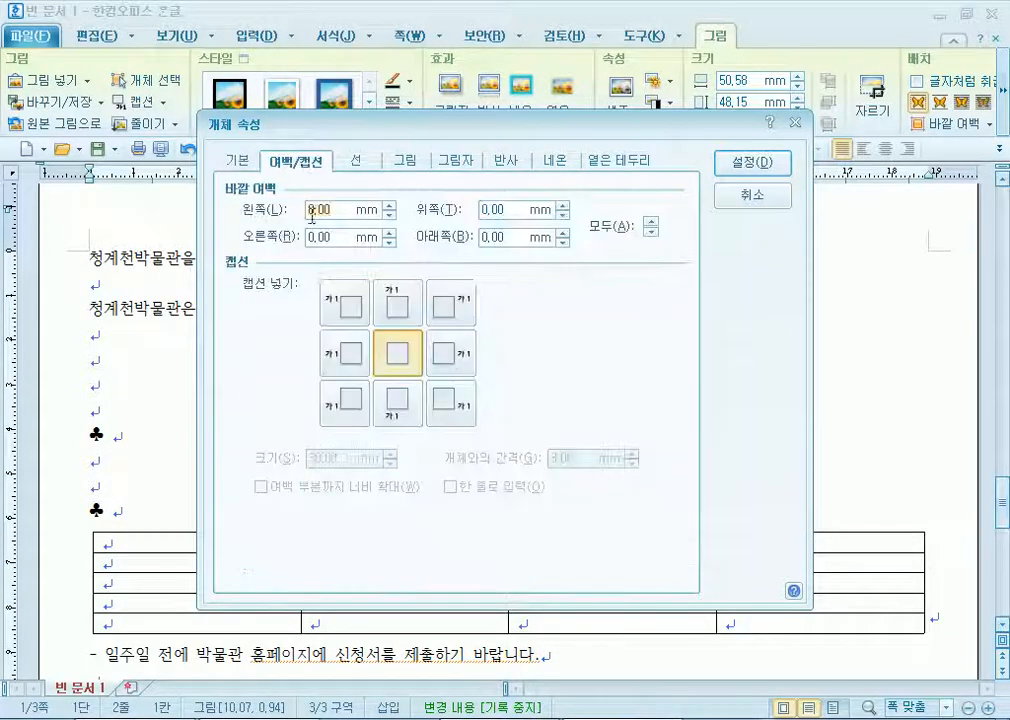
click(389, 205)
click(389, 205)
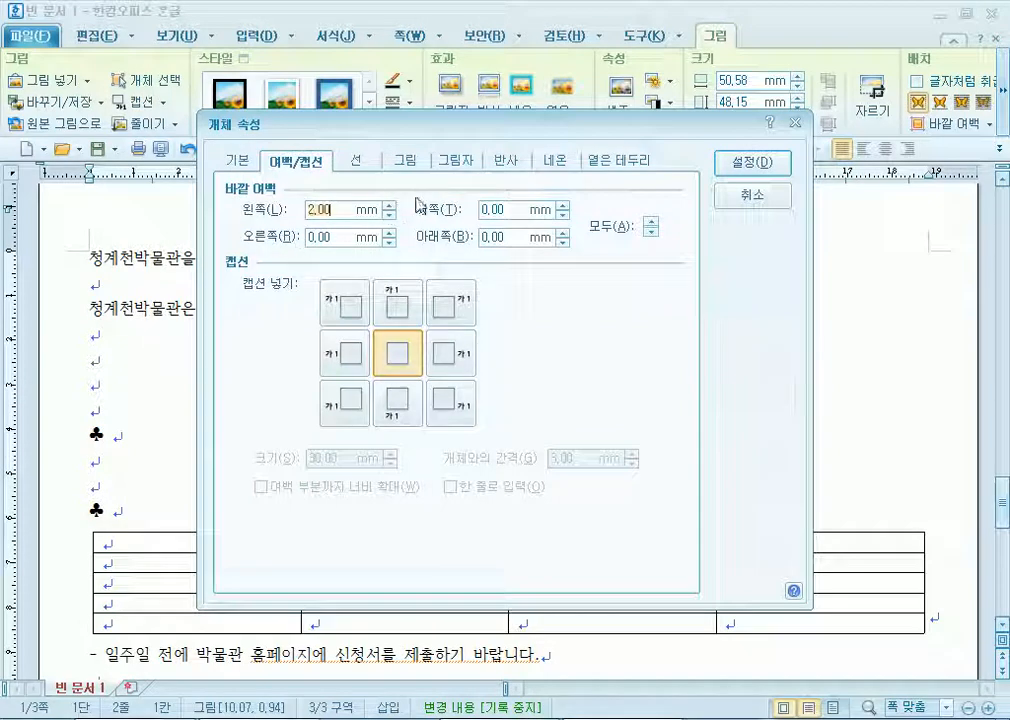
click(752, 163)
drag(638, 391, 841, 394)
scroll(552, 402, down, 3)
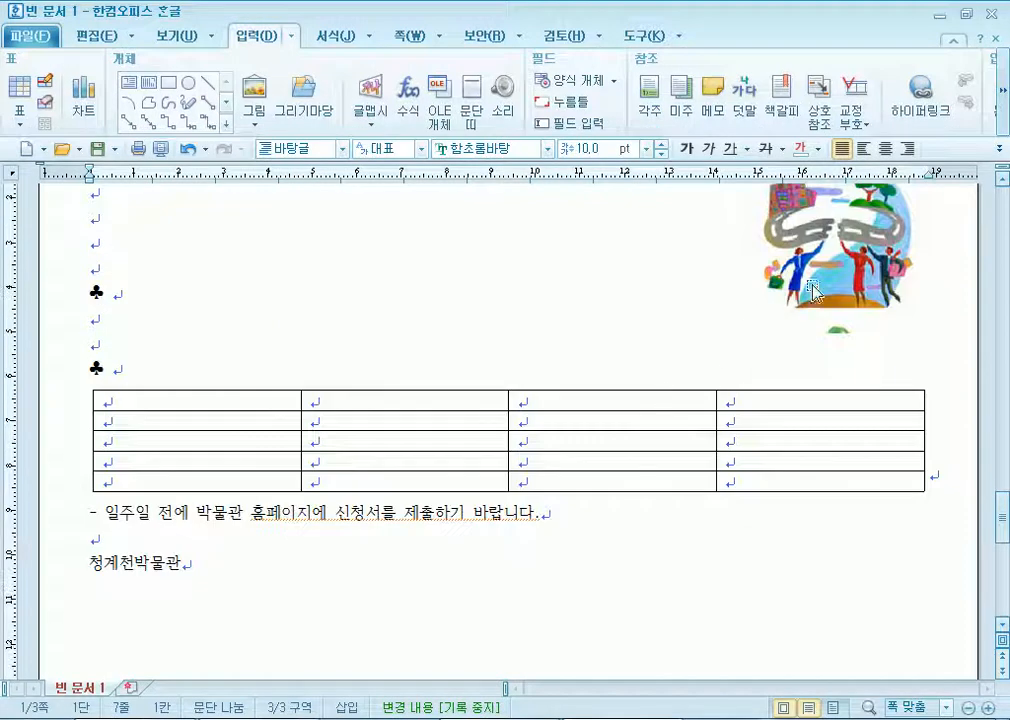
key(F11)
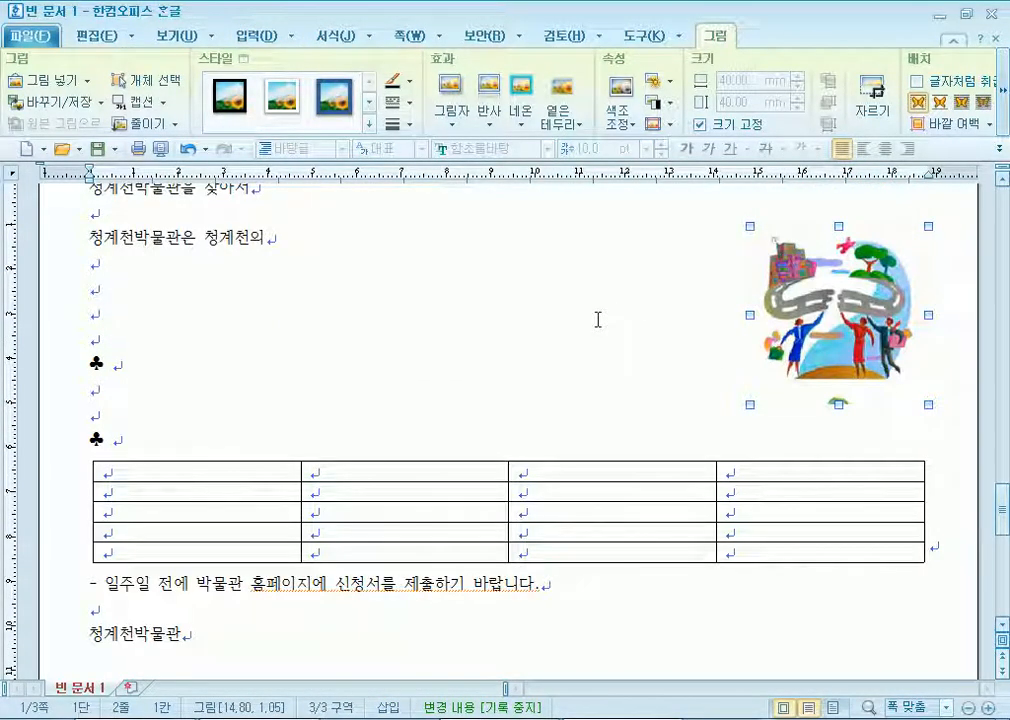
Add empty lines above the two ♣ lines.
scroll(597, 318, up, 1)
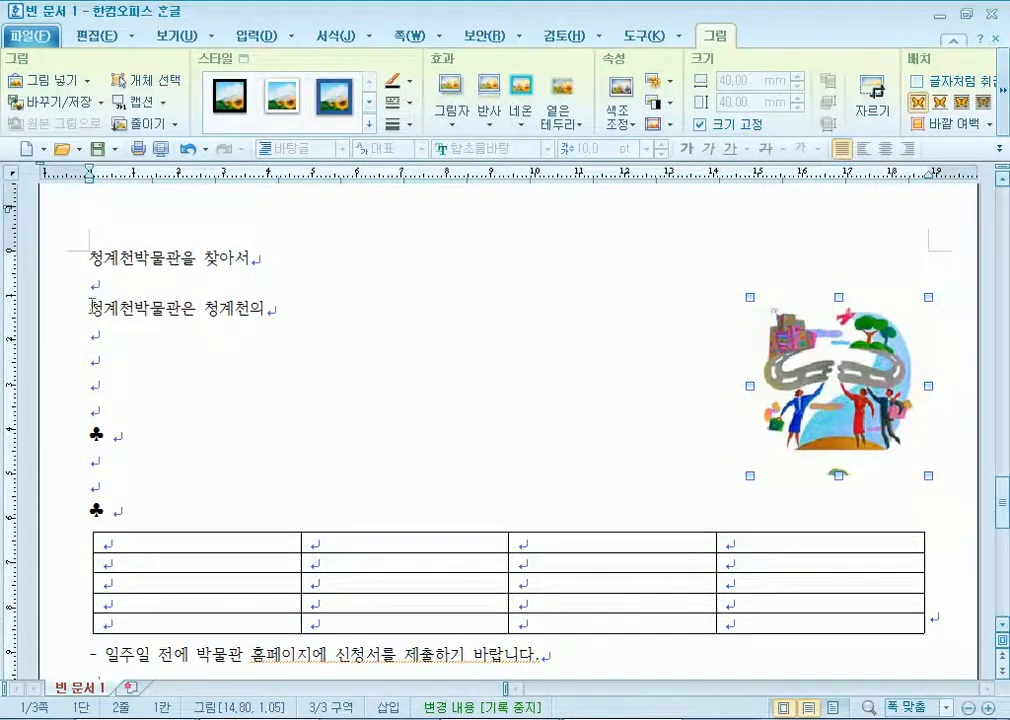
drag(89, 311, 268, 311)
click(140, 408)
key(Return)
key(Return)
key(Return)
scroll(155, 443, down, 2)
scroll(131, 345, up, 1)
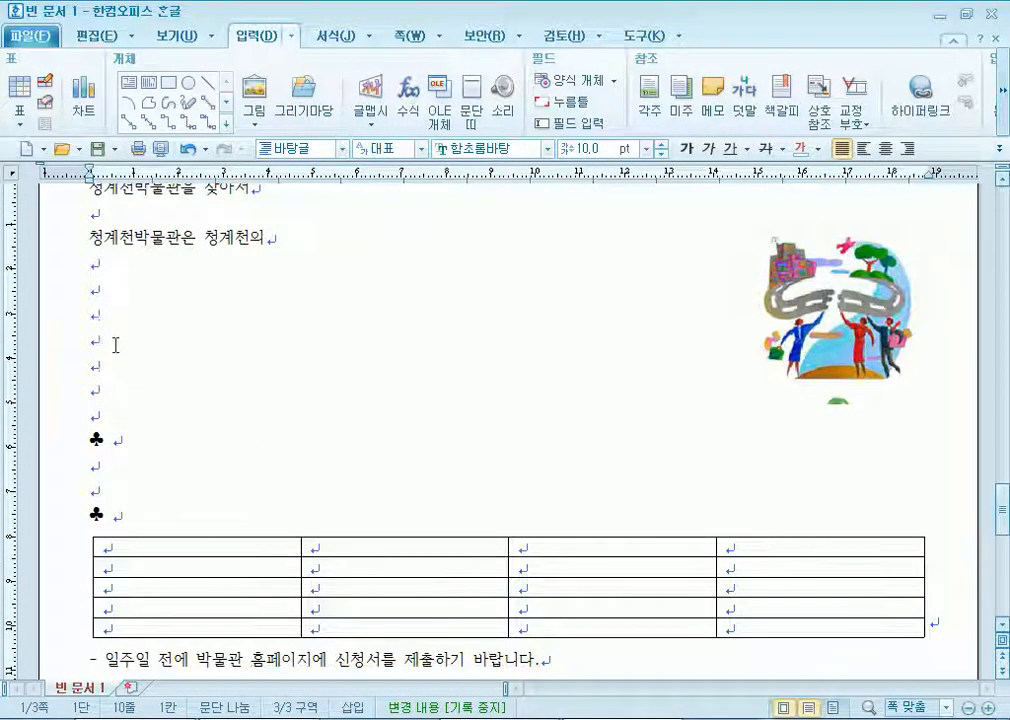
scroll(124, 468, down, 1)
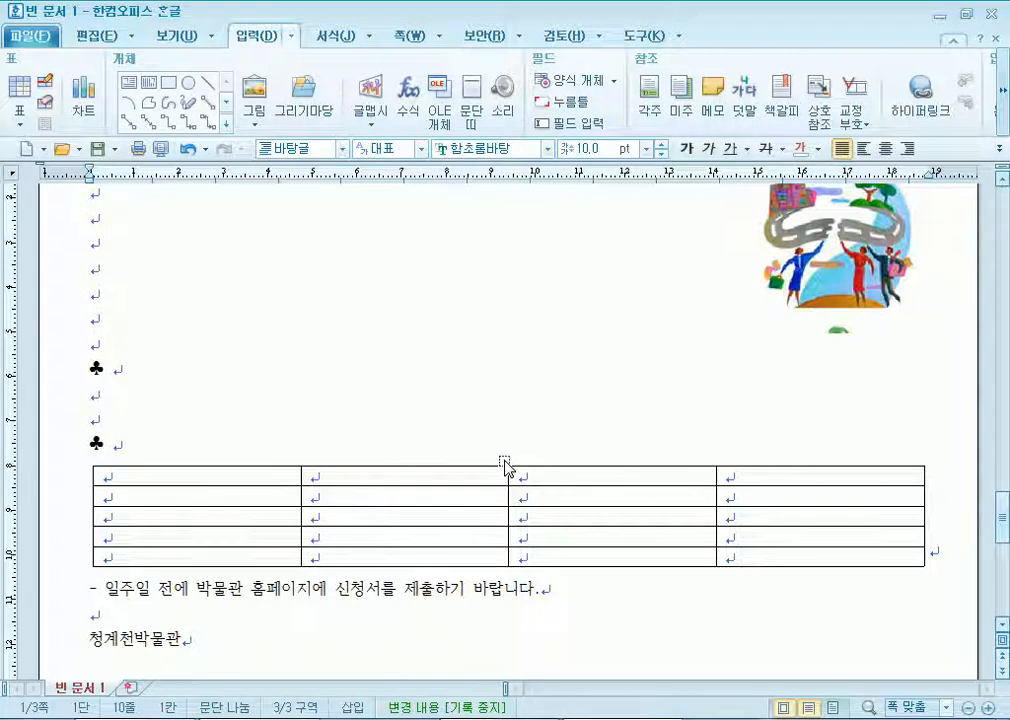
scroll(232, 322, up, 2)
Fix the spacing under the title 청계천박물관을 찾아서, keeping one empty line after it.
click(92, 283)
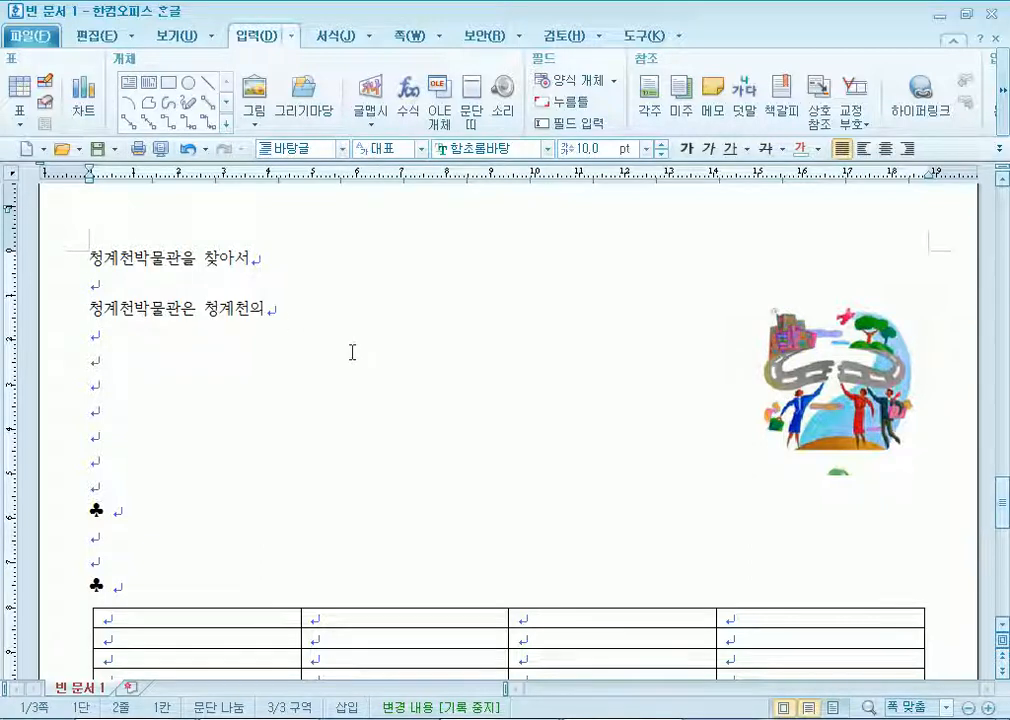
key(Delete)
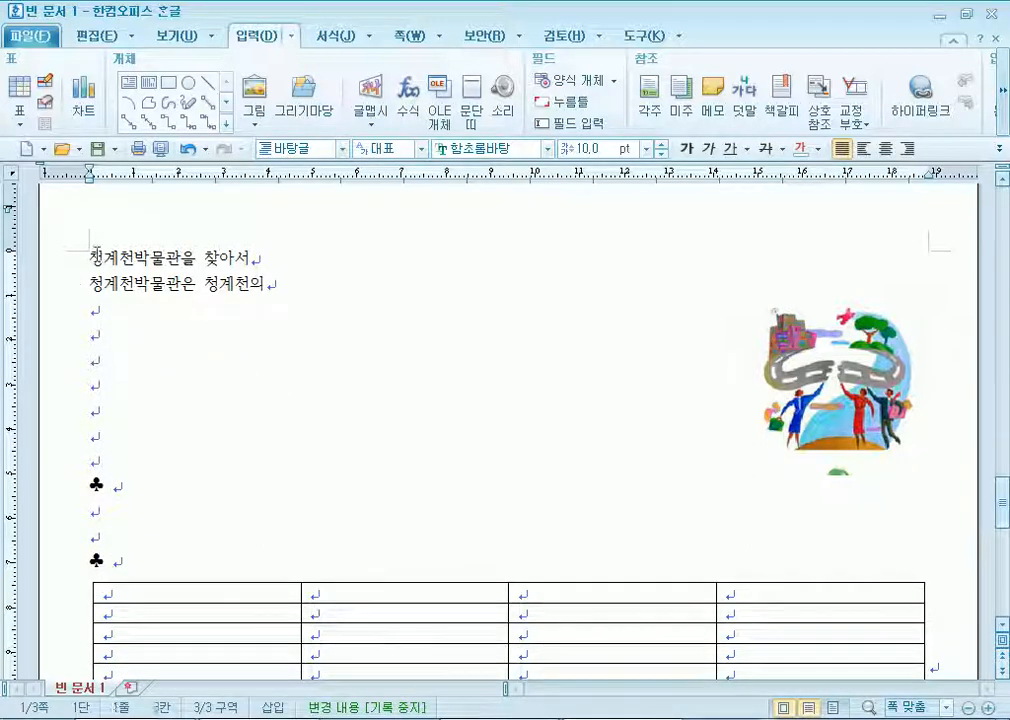
drag(90, 257, 279, 266)
drag(88, 284, 264, 281)
click(274, 250)
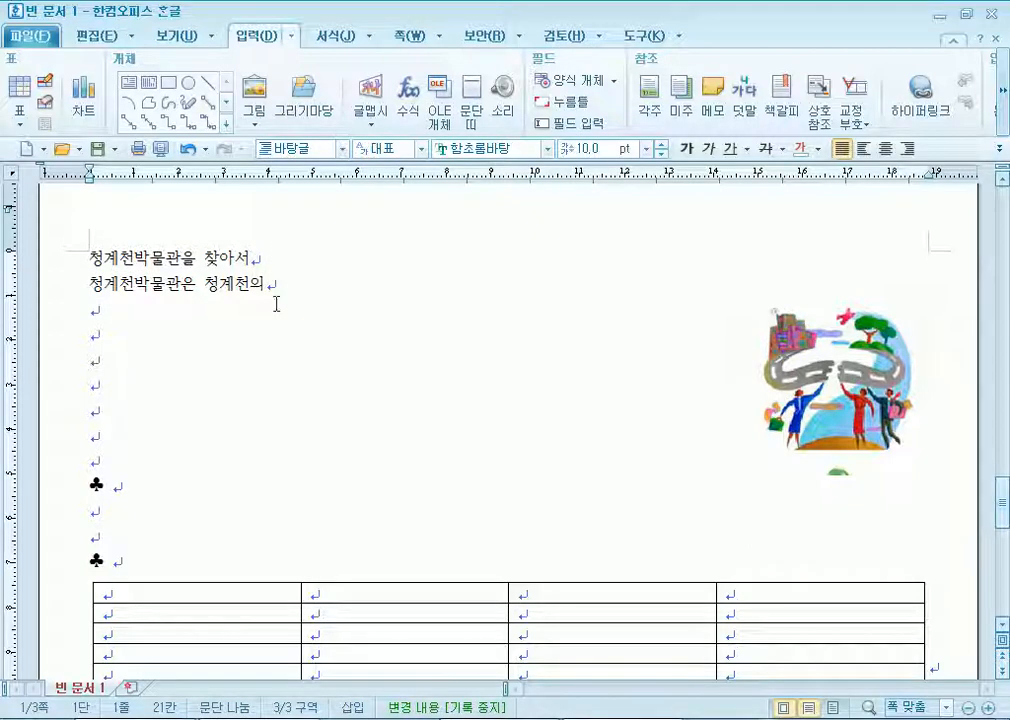
key(Return)
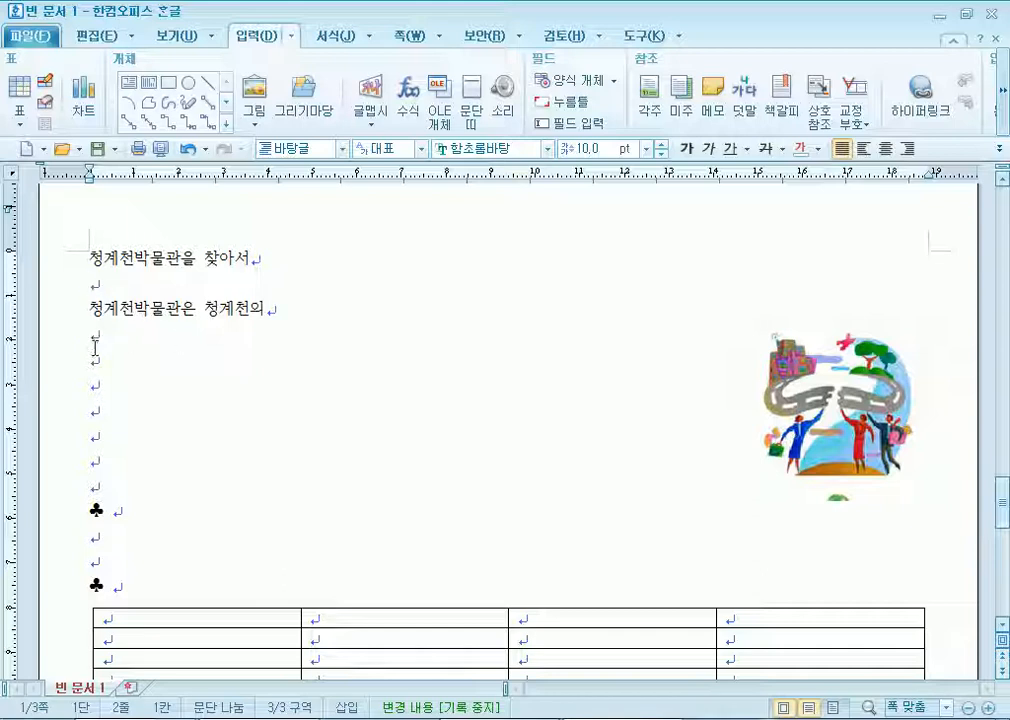
Put a '-' at the start of the deadline notice line, then scroll back to the top.
click(86, 490)
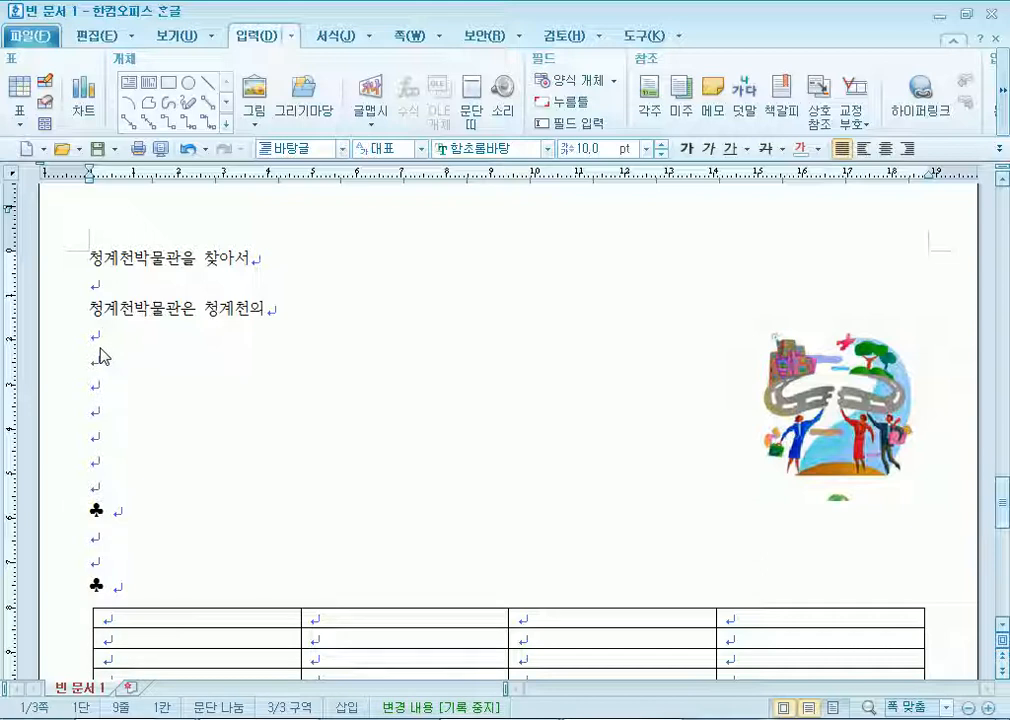
scroll(99, 356, down, 3)
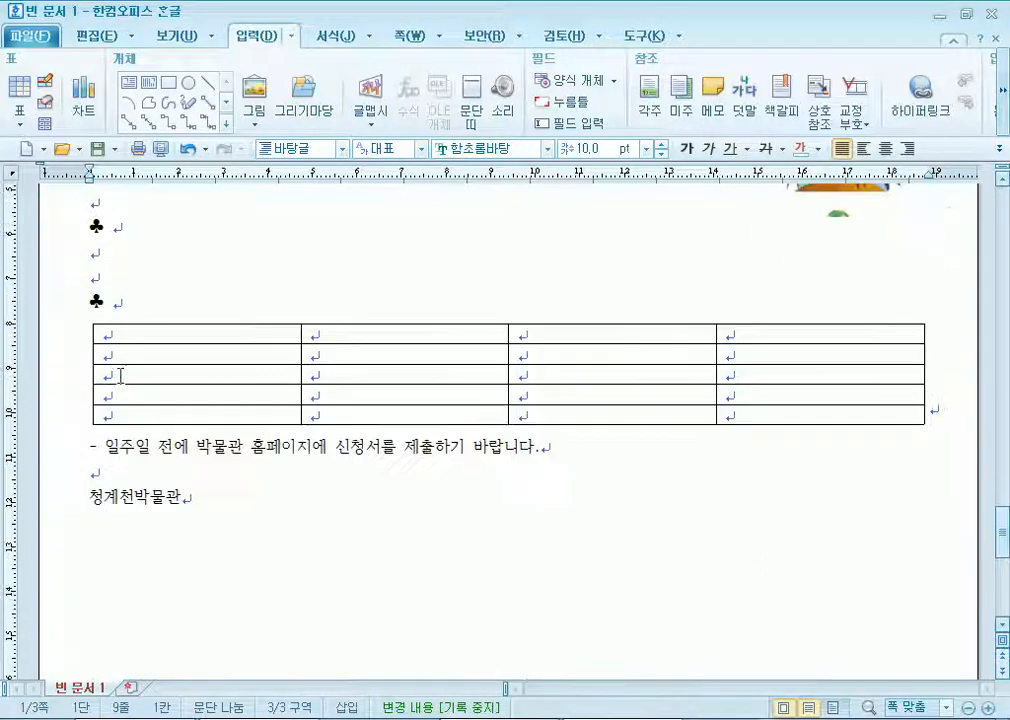
click(106, 300)
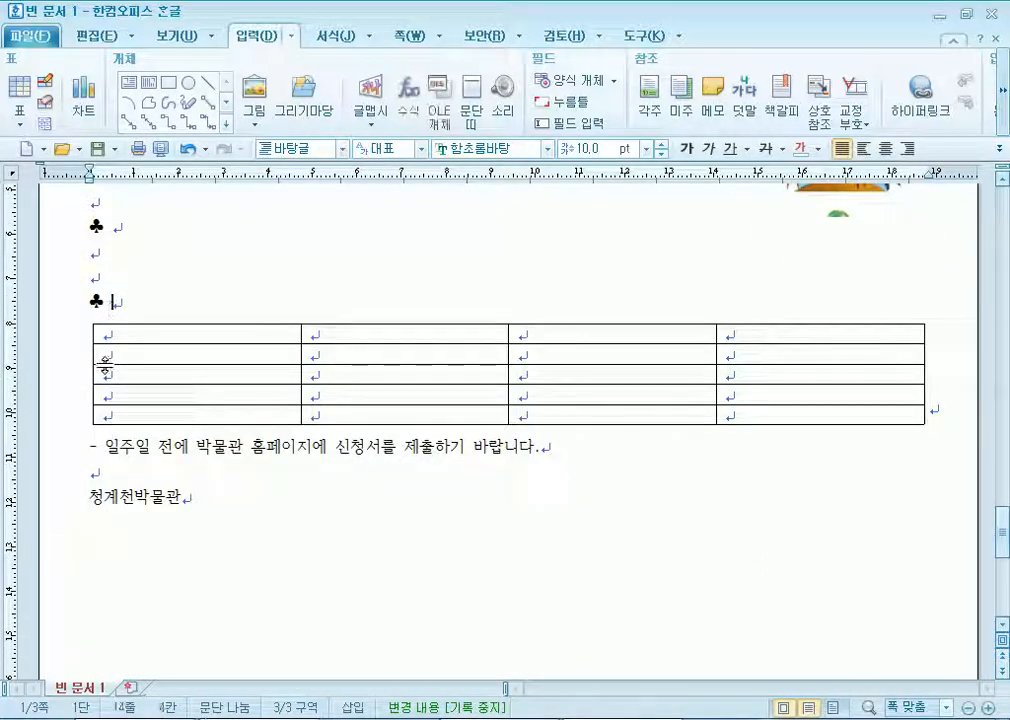
click(92, 445)
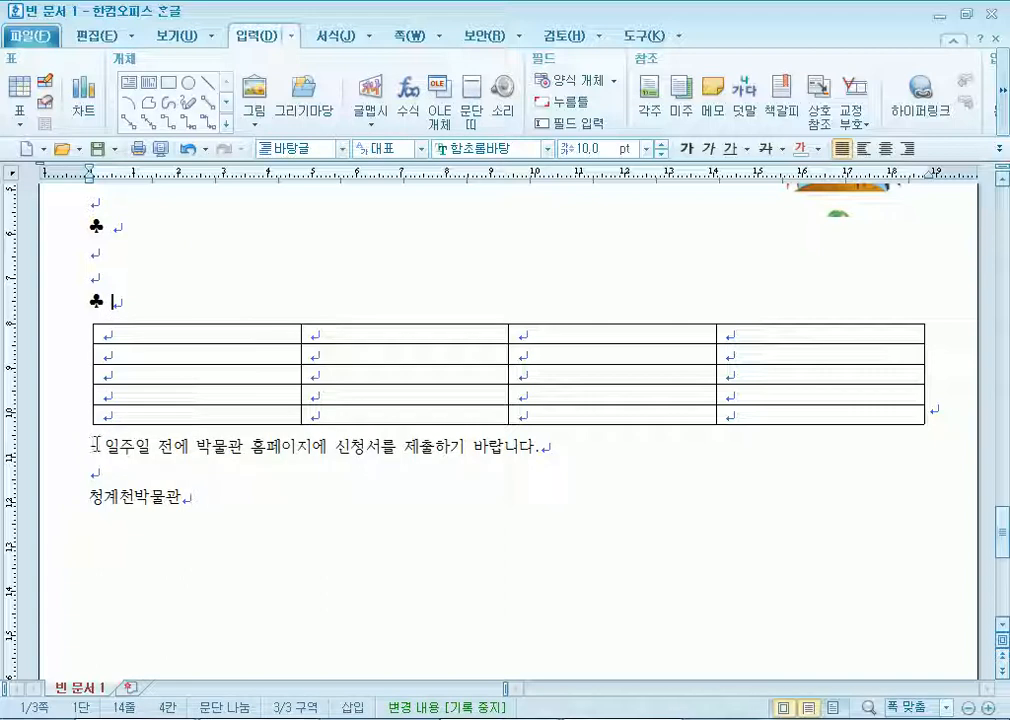
text(-)
click(184, 508)
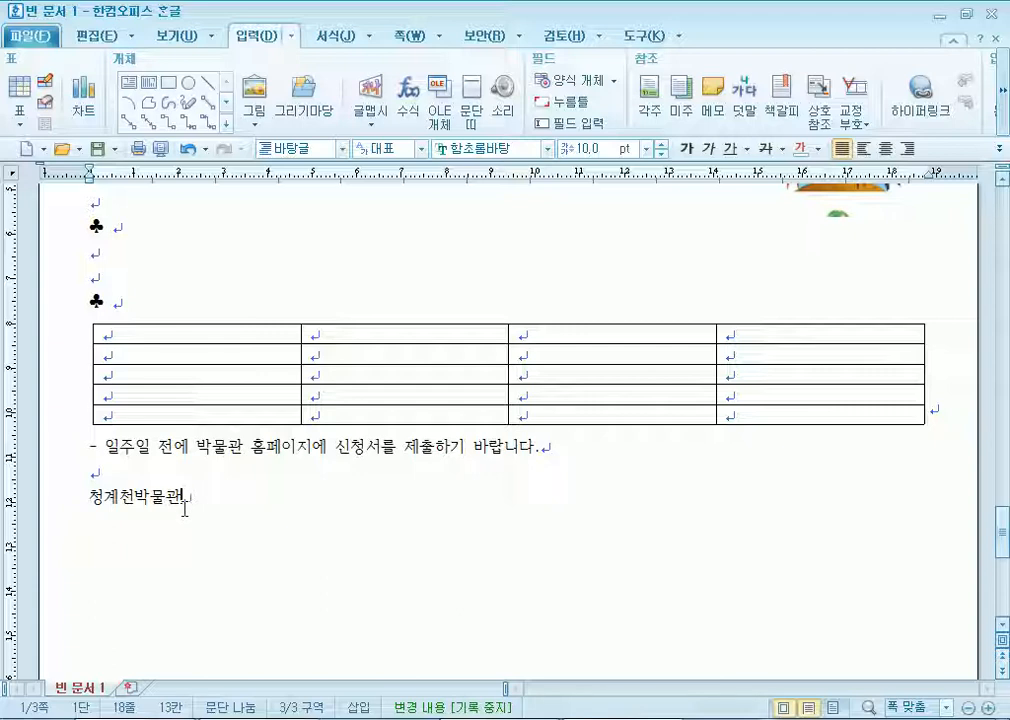
scroll(178, 472, up, 4)
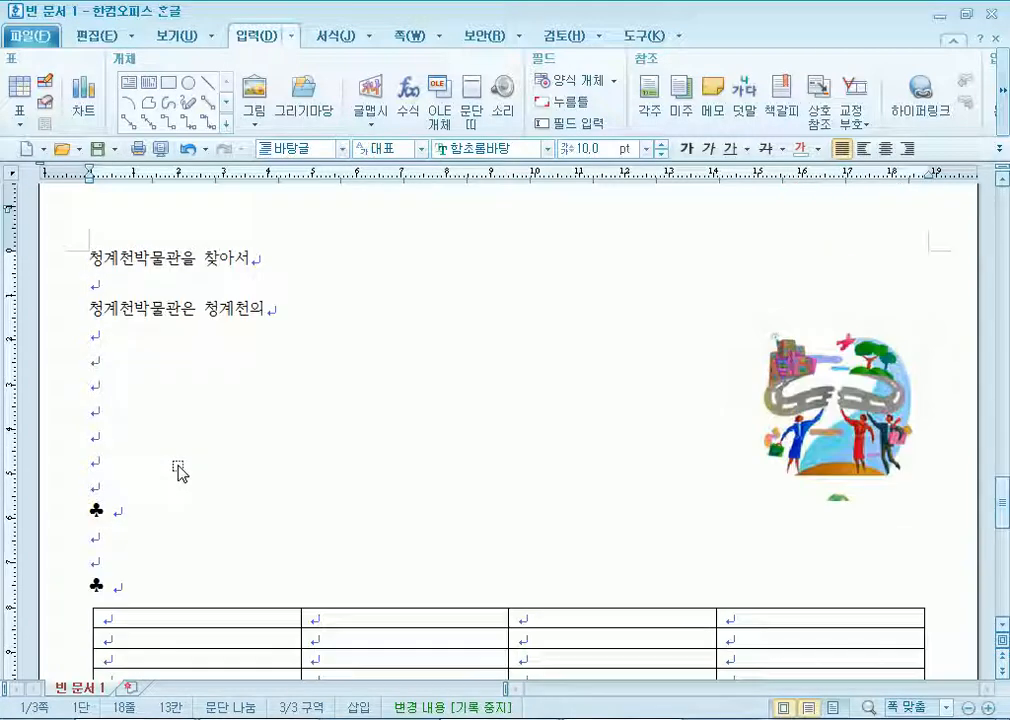
scroll(178, 472, up, 20)
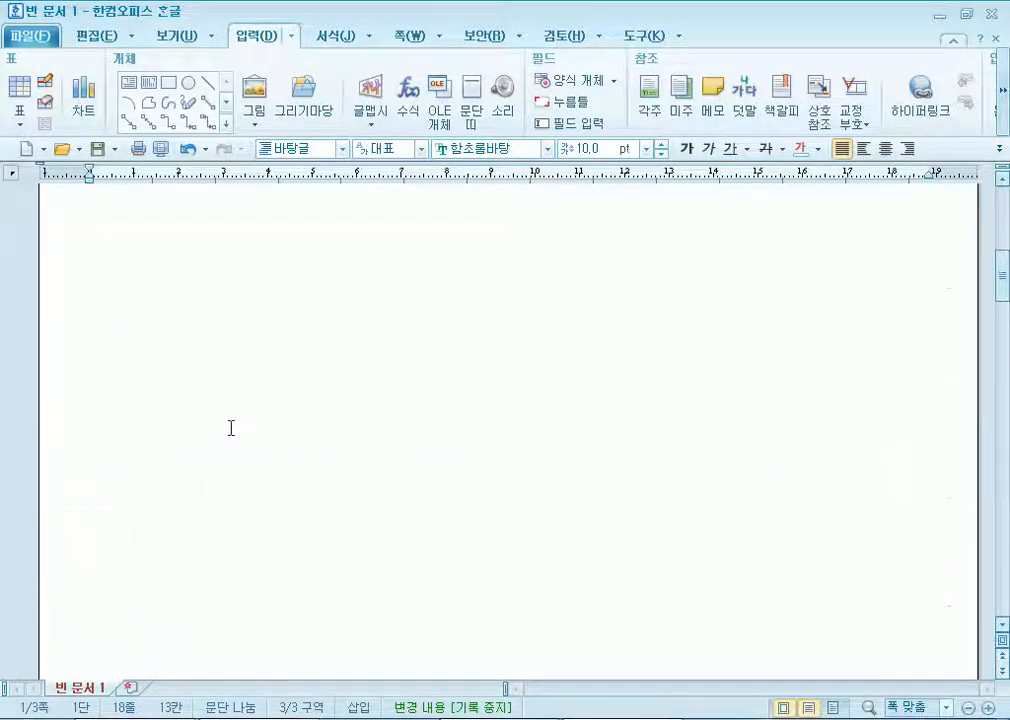
click(81, 328)
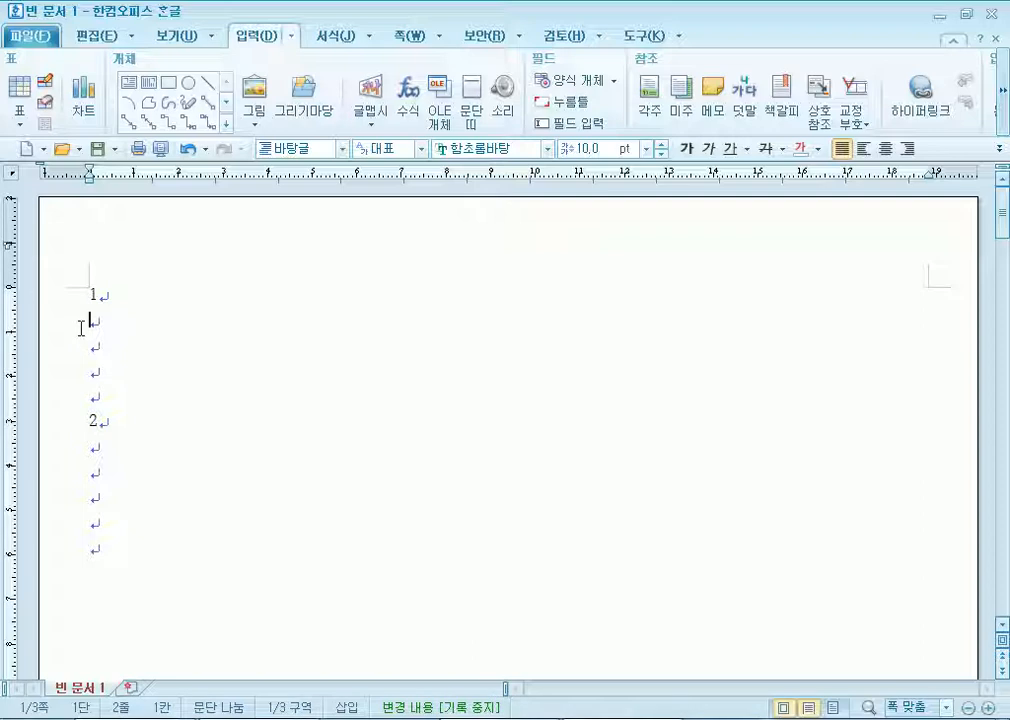
scroll(81, 328, down, 10)
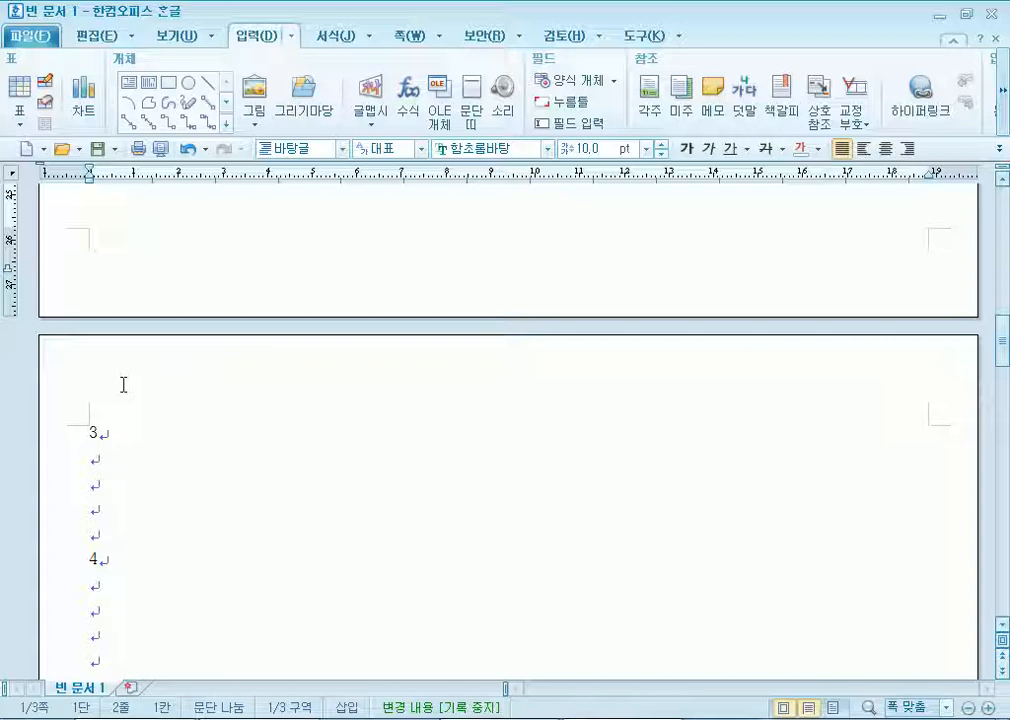
scroll(149, 428, up, 10)
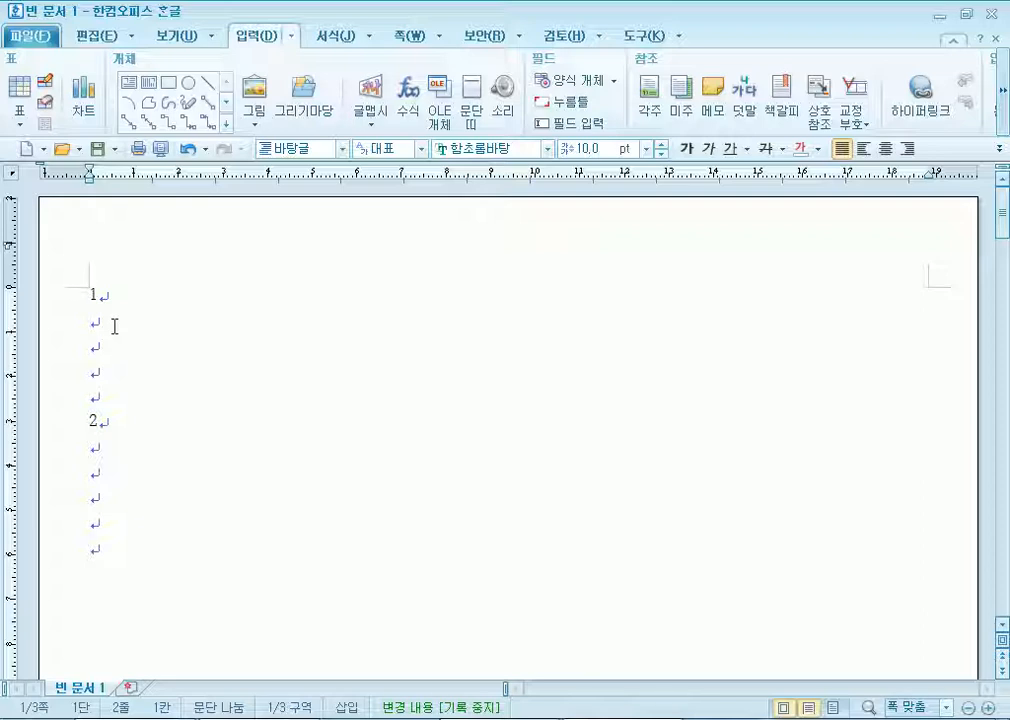
Type 'Located in Majang-dong Seongdong-gu, the Museum is in a six-level', fixing the typos.
text(Located in Majang-dong )
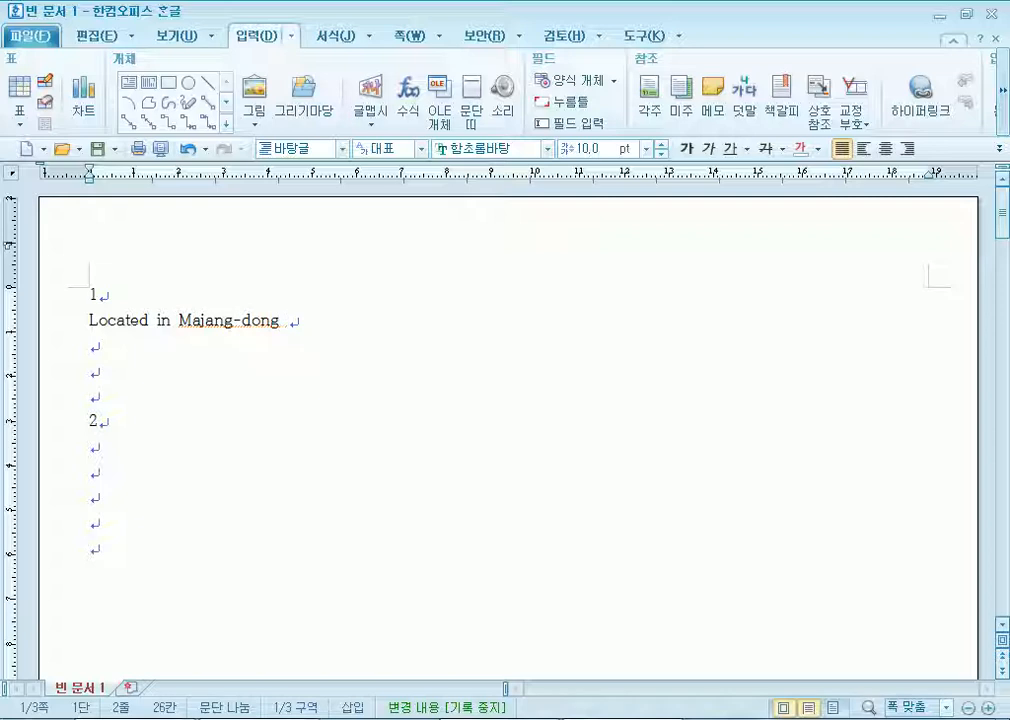
text(Seongdong-)
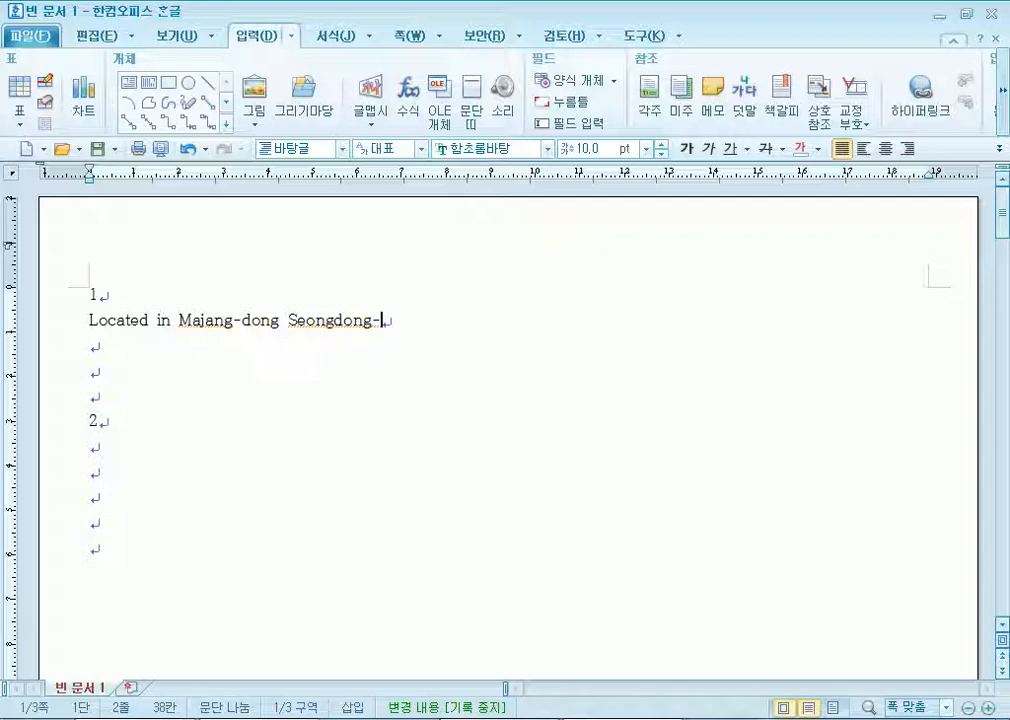
text(gu, the Mus)
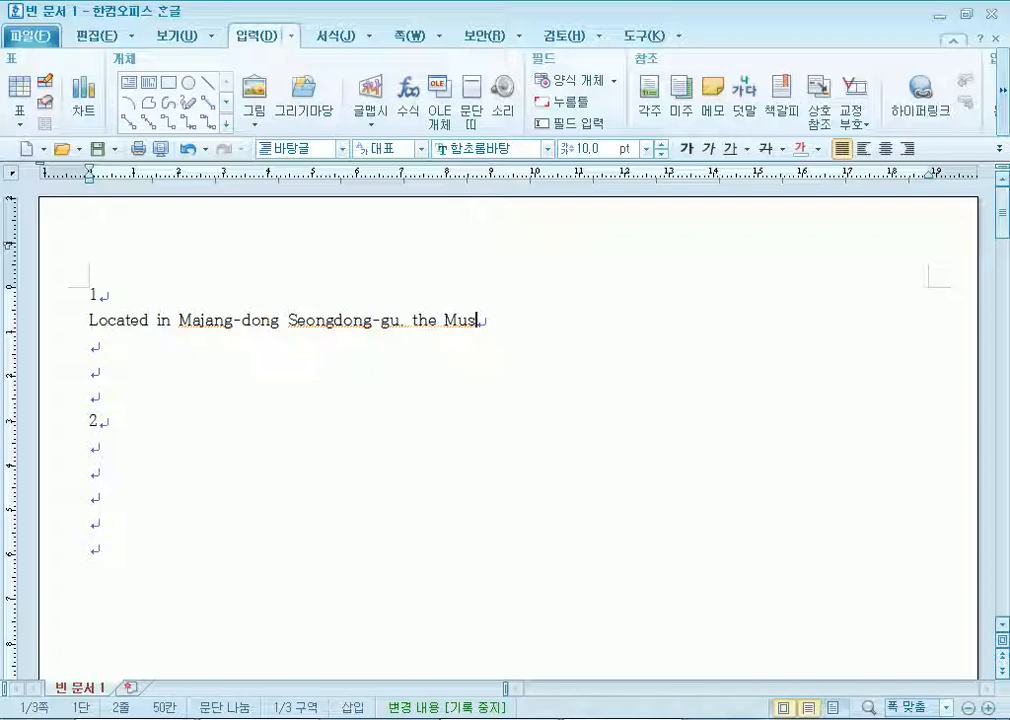
text(eum os)
key(BackSpace)
key(BackSpace)
text(is in a )
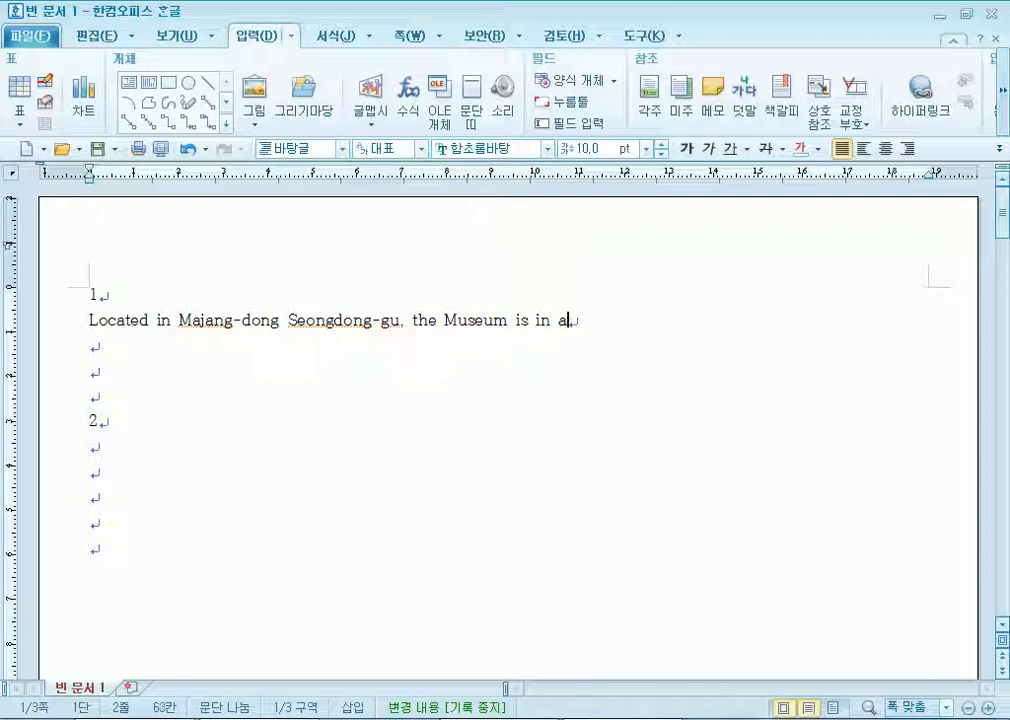
text(sex-level)
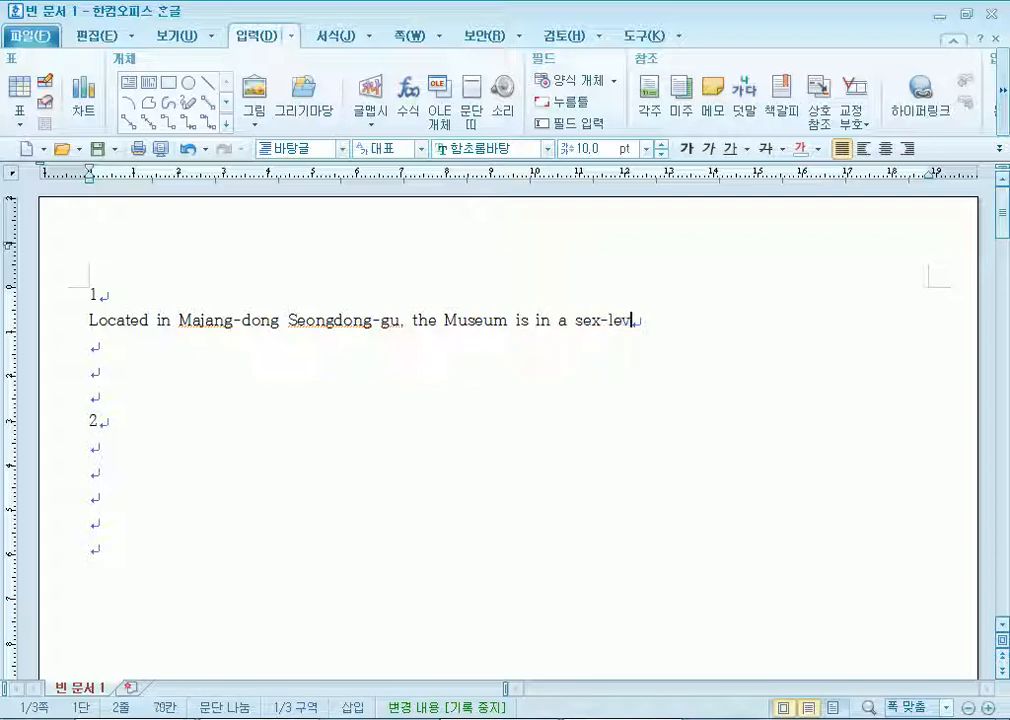
key(Left)
key(Left)
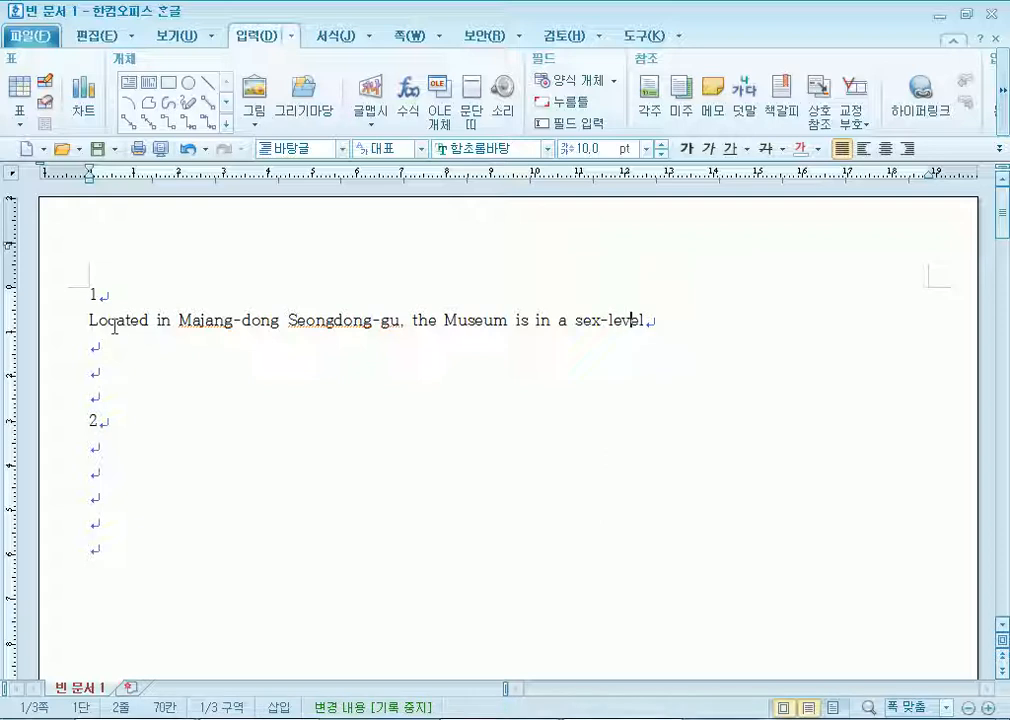
key(Delete)
text(-)
key(BackSpace)
text(i)
key(End)
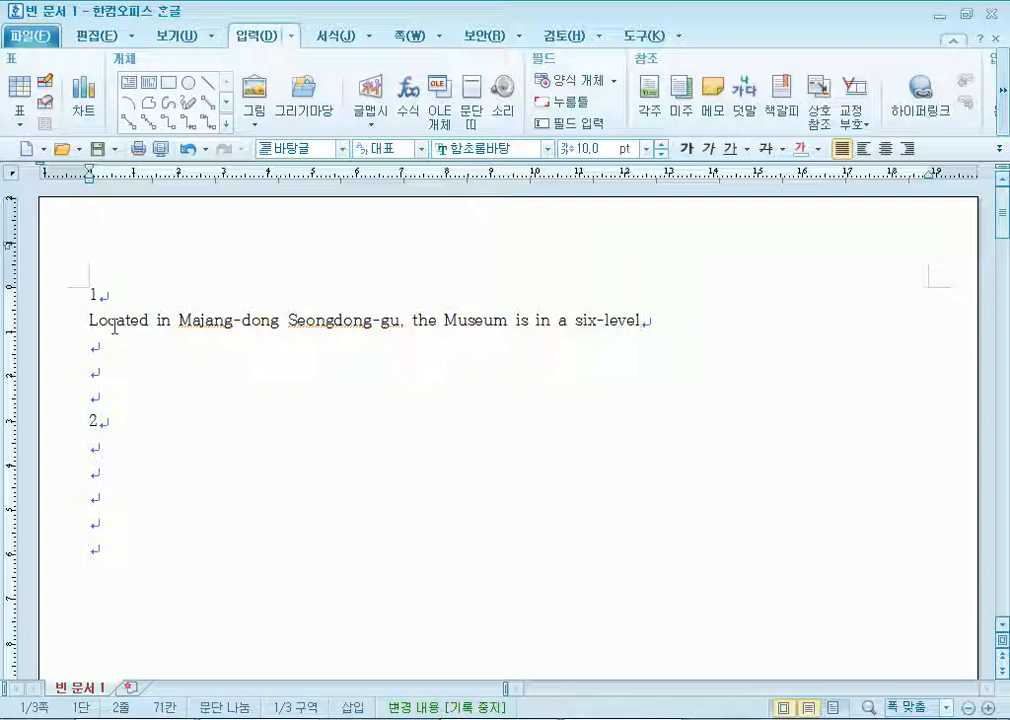
Continue with 'building on land of 1,728 square meters', describing the stream's past, present, future and restoration.
text(building in)
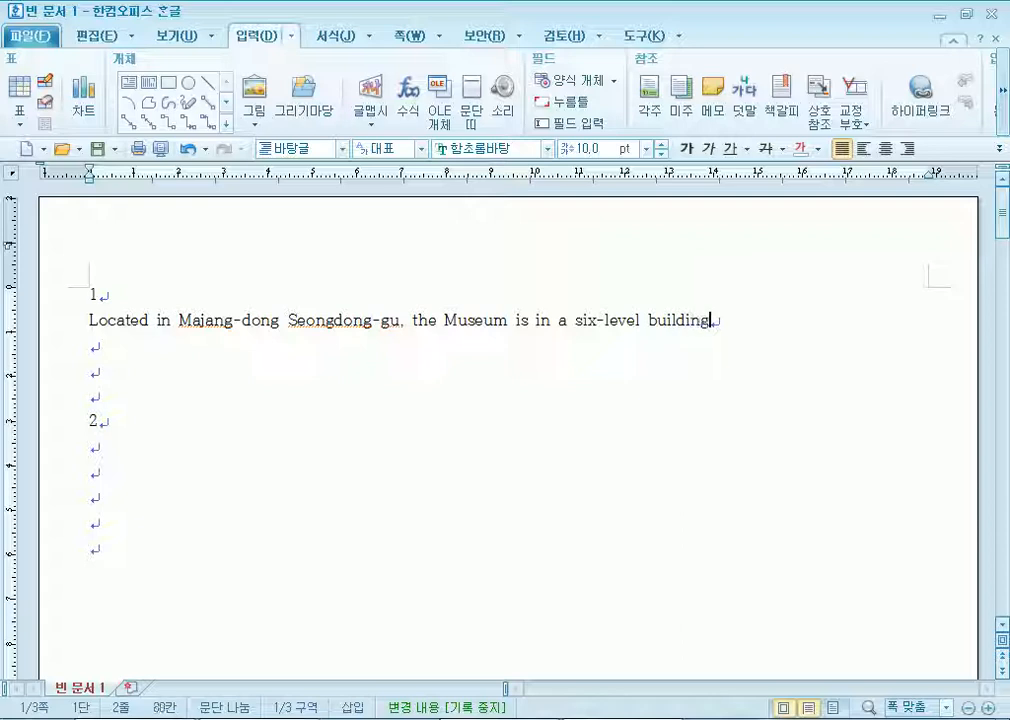
key(BackSpace)
key(BackSpace)
text(on 1and)
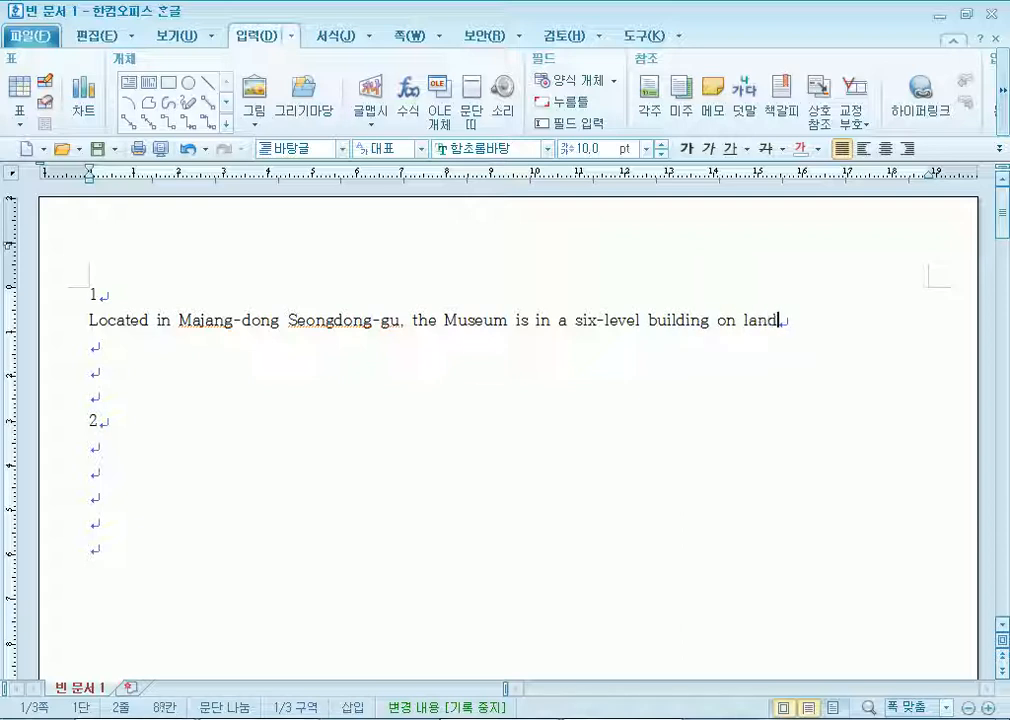
text( of 1.728 )
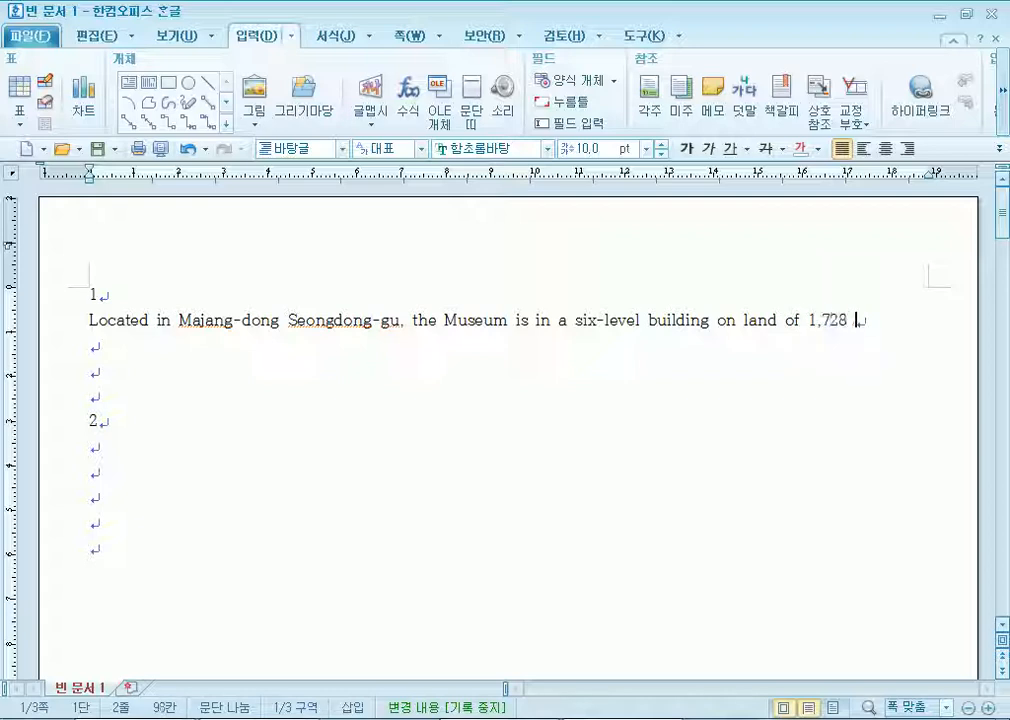
text(swure)
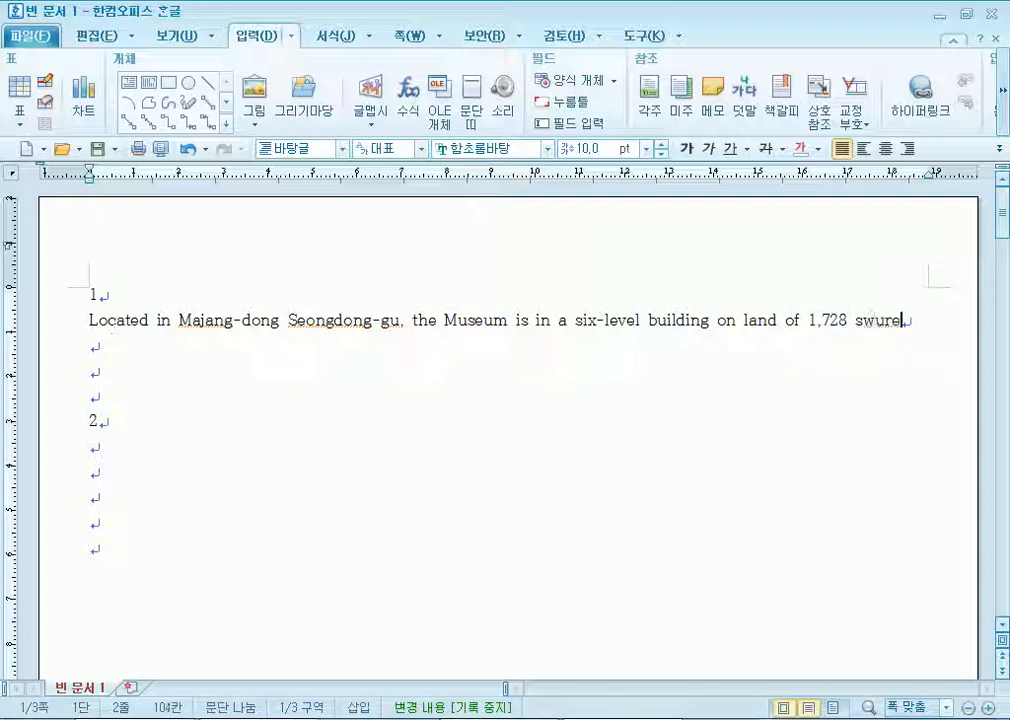
key(BackSpace)
key(BackSpace)
key(BackSpace)
key(BackSpace)
text(quare meters. )
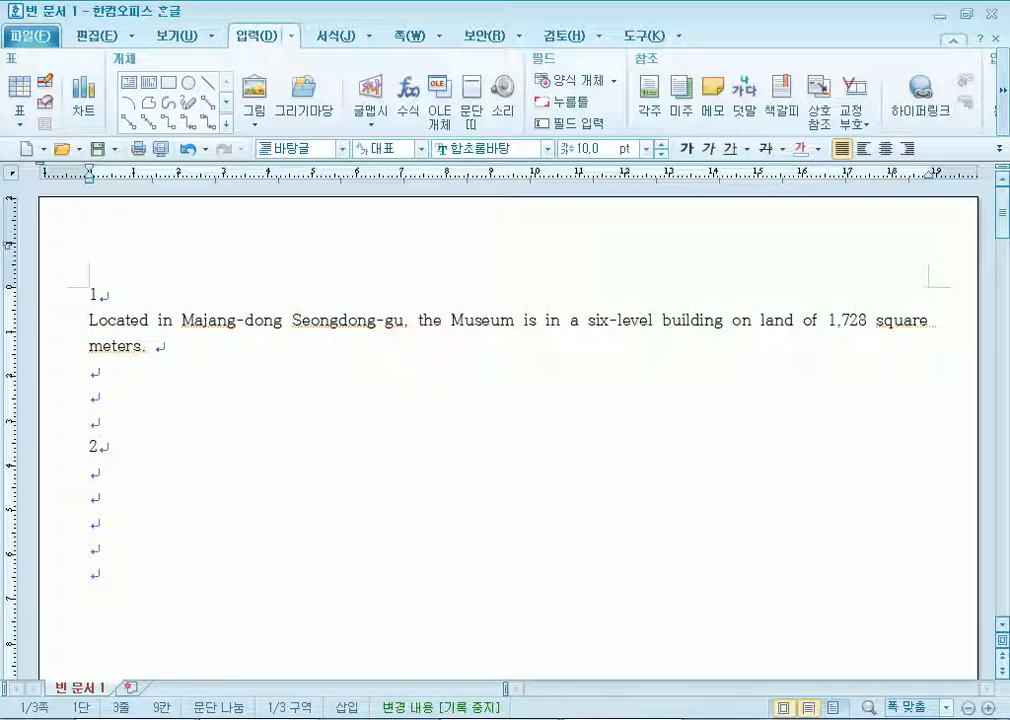
key(BackSpace)
key(BackSpace)
text(, showin)
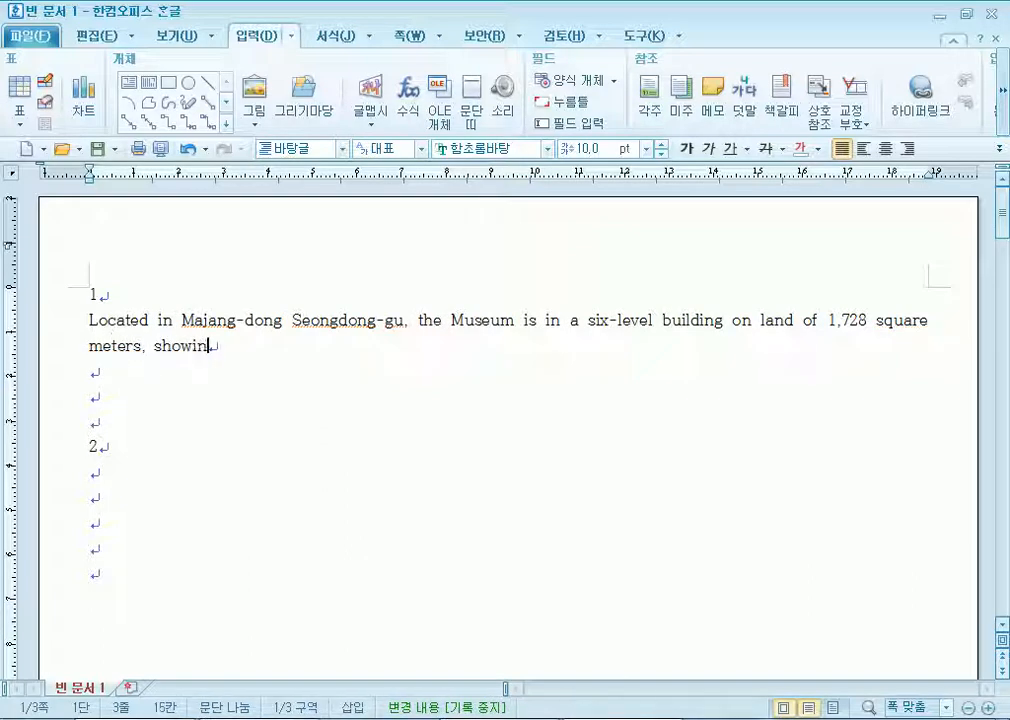
text(g the past)
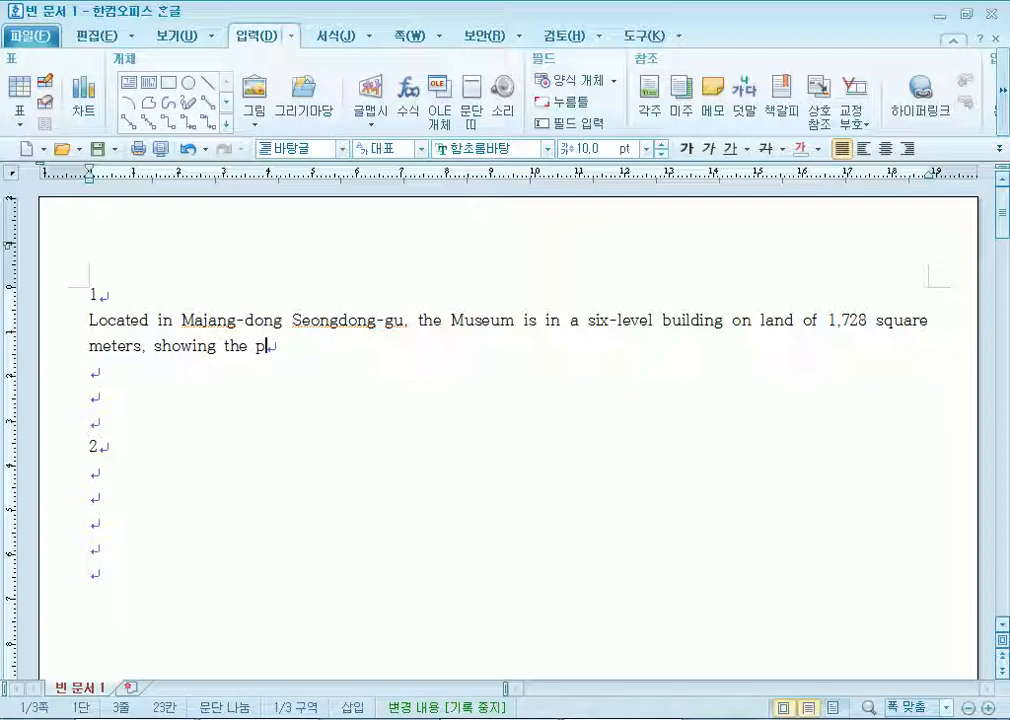
text(, present a)
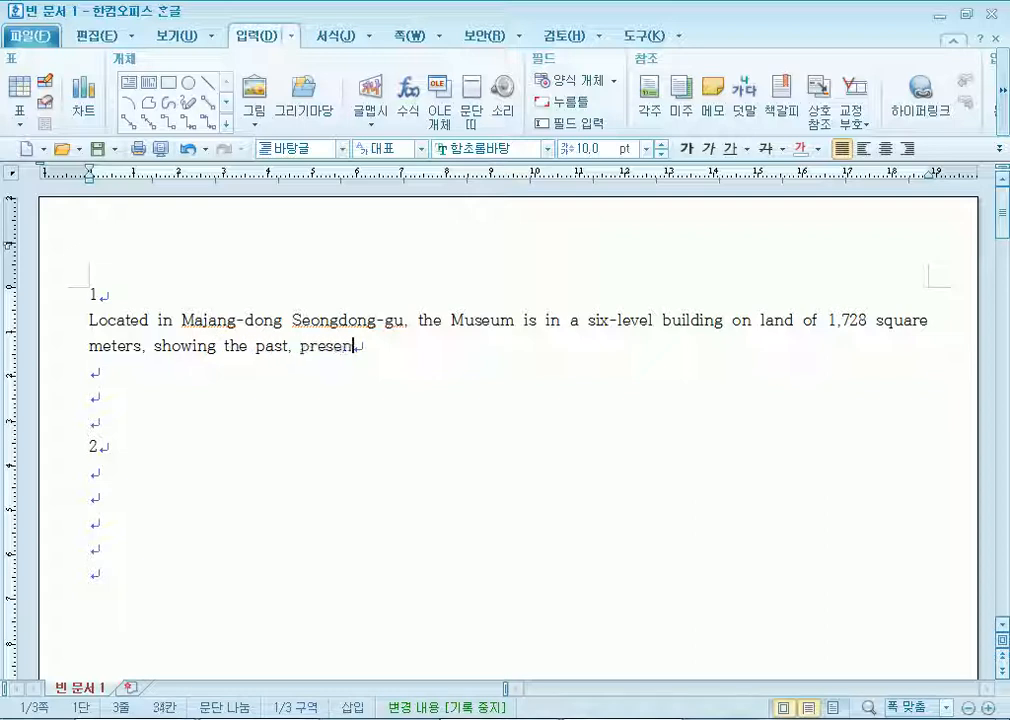
text(nd fut)
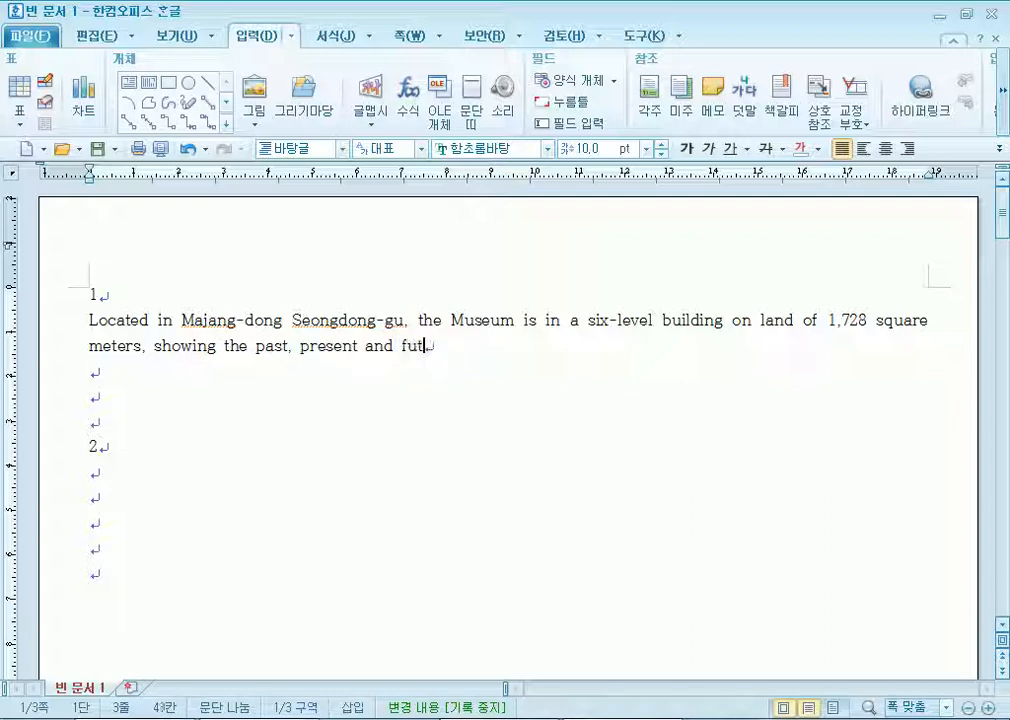
text(ure of the strea, as well as the w)
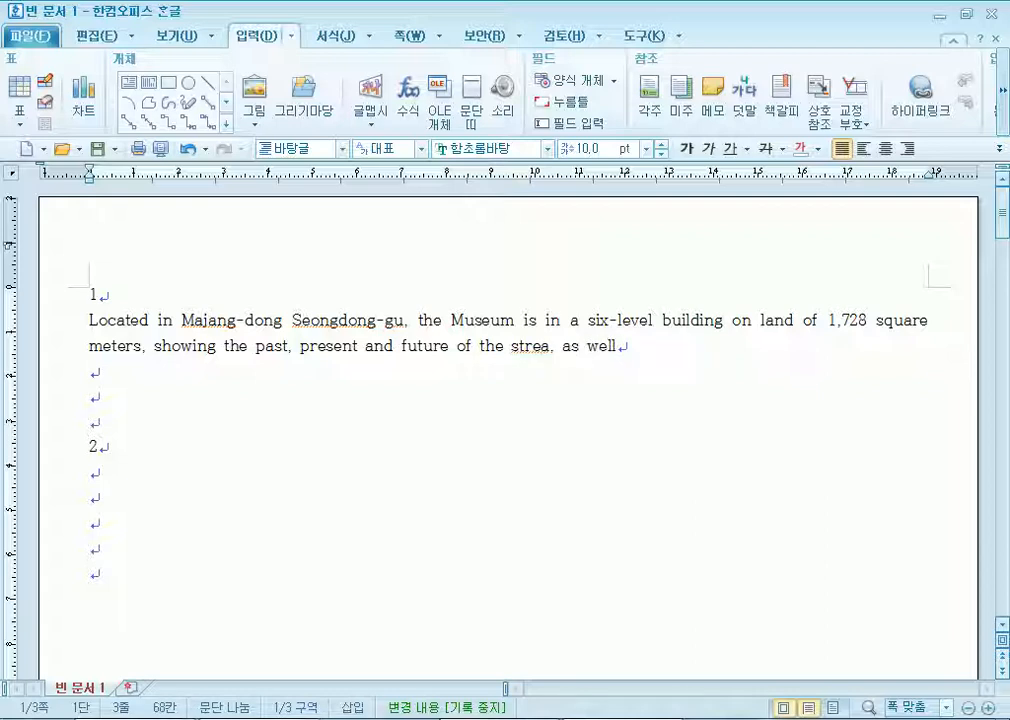
text(ho)
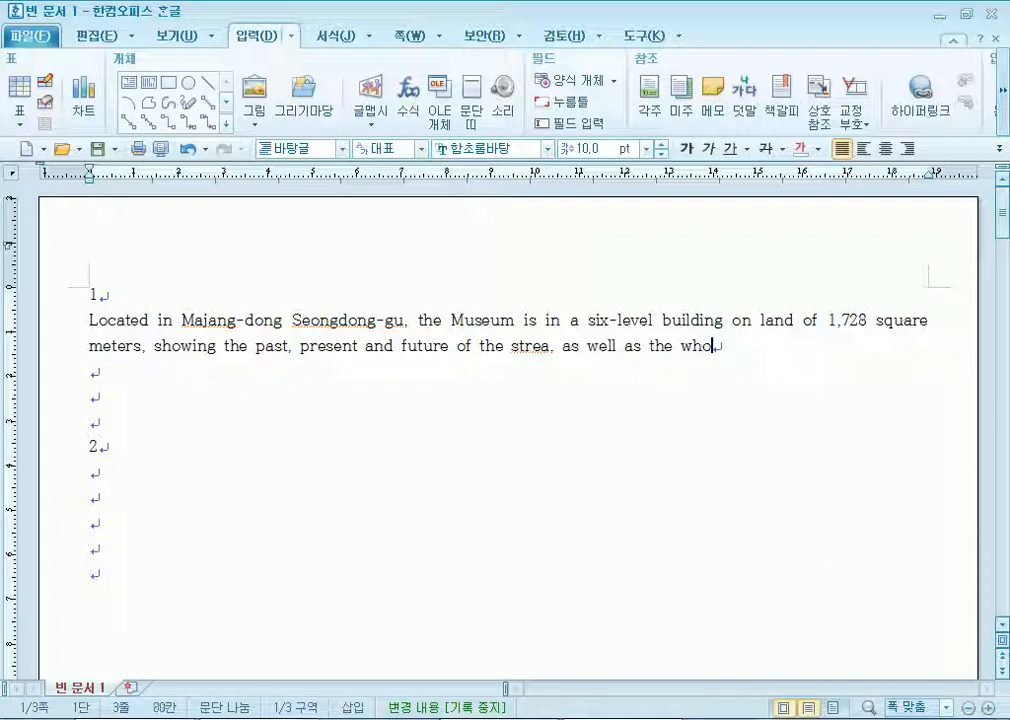
text(le restorratuon precess.)
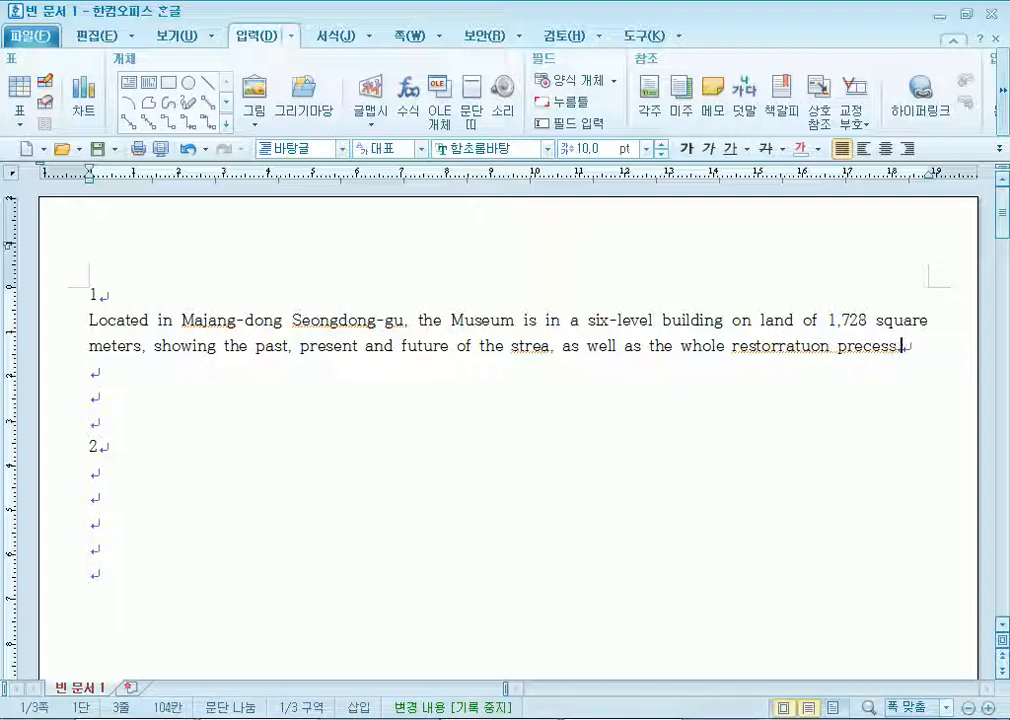
click(865, 346)
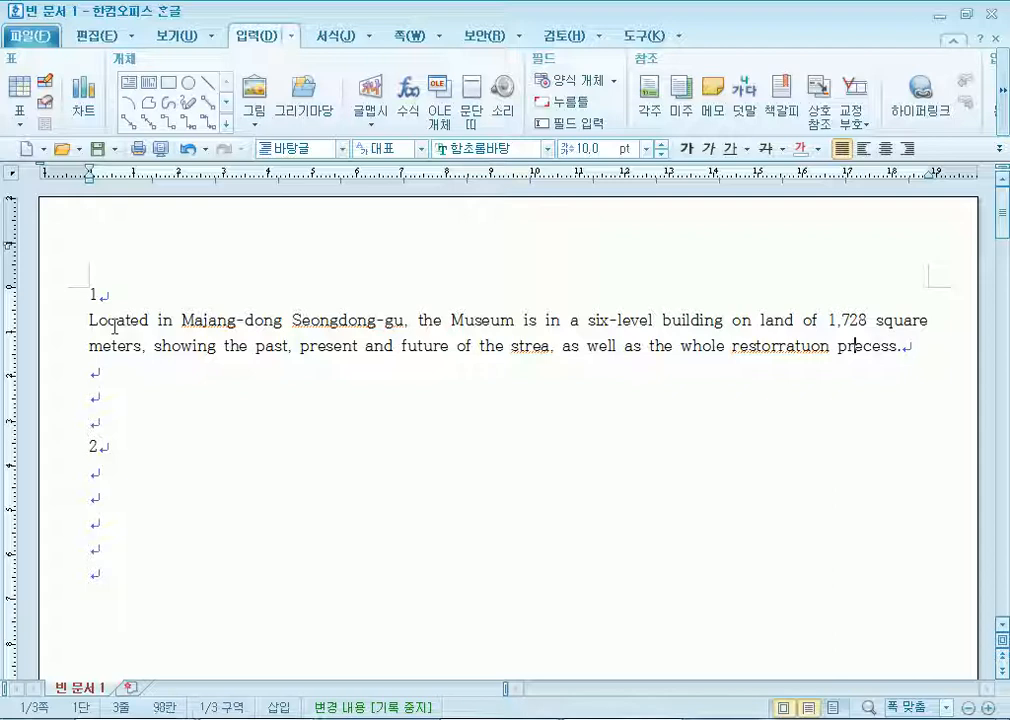
Correct the English typos to 'process', 'restoration' and 'stream'.
key(Delete)
text(o)
click(779, 346)
key(Delete)
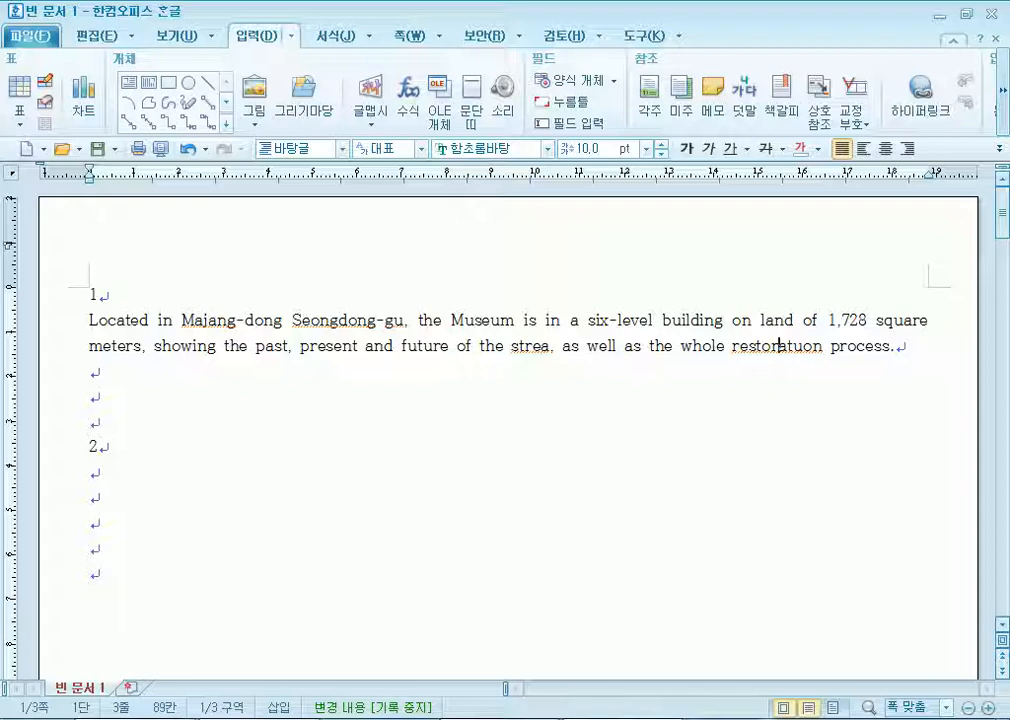
key(Right)
key(Delete)
text(i)
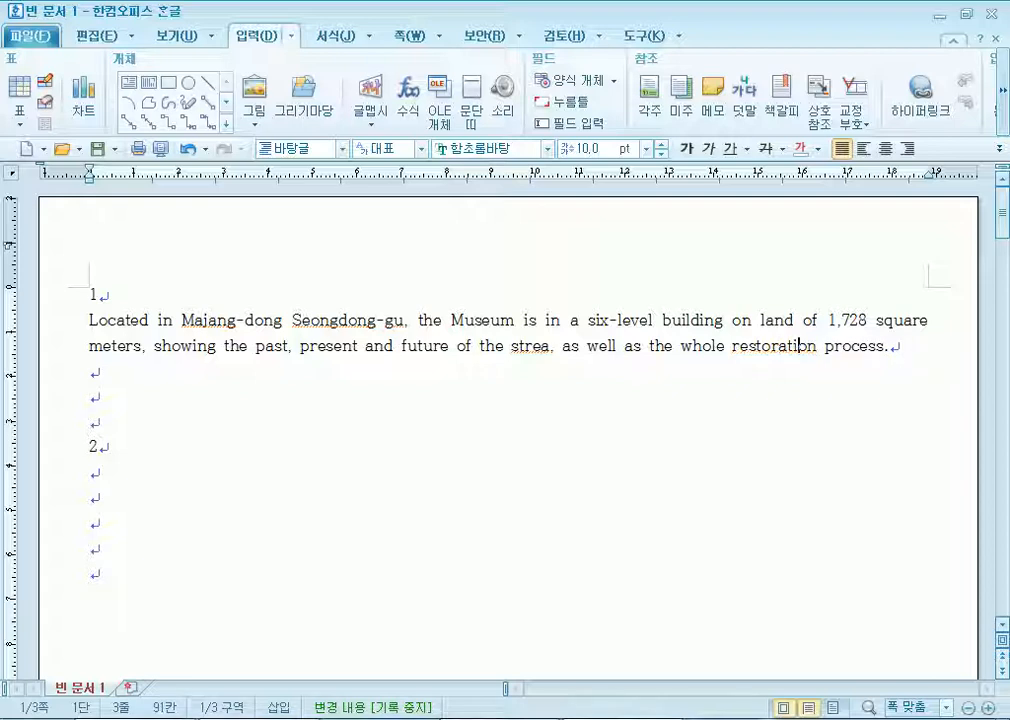
key(End)
key(Left)
key(Left)
key(Left)
key(Left)
key(Left)
key(Left)
key(Left)
key(Left)
key(Left)
key(Left)
key(Left)
key(Left)
key(Left)
key(Left)
key(Left)
key(Left)
key(Left)
key(Left)
key(Left)
key(Left)
key(Left)
key(Left)
key(Left)
key(Left)
key(Left)
key(Left)
key(Left)
key(Left)
key(Left)
key(Left)
key(Left)
key(Left)
key(Left)
key(Left)
key(Left)
key(Left)
text(m)
key(Left)
key(End)
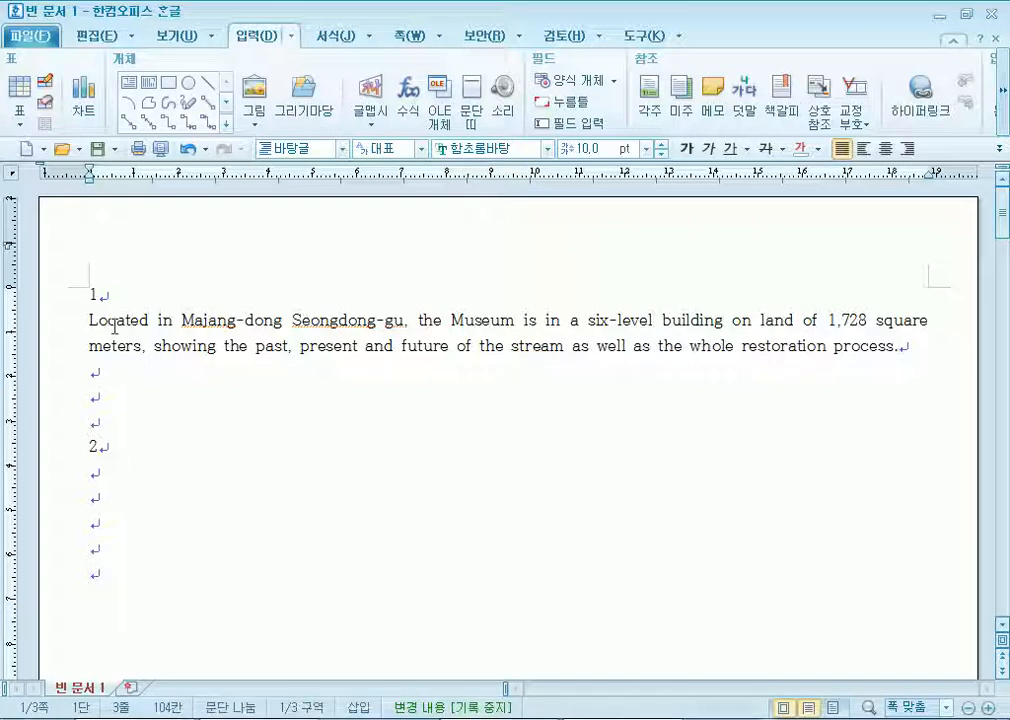
On a new line, type the Korean paragraph starting 청계천박물관은 복원되기 이전의 and ending '문화 소통의 장이 되고 있다.'.
key(Return)
text(청)
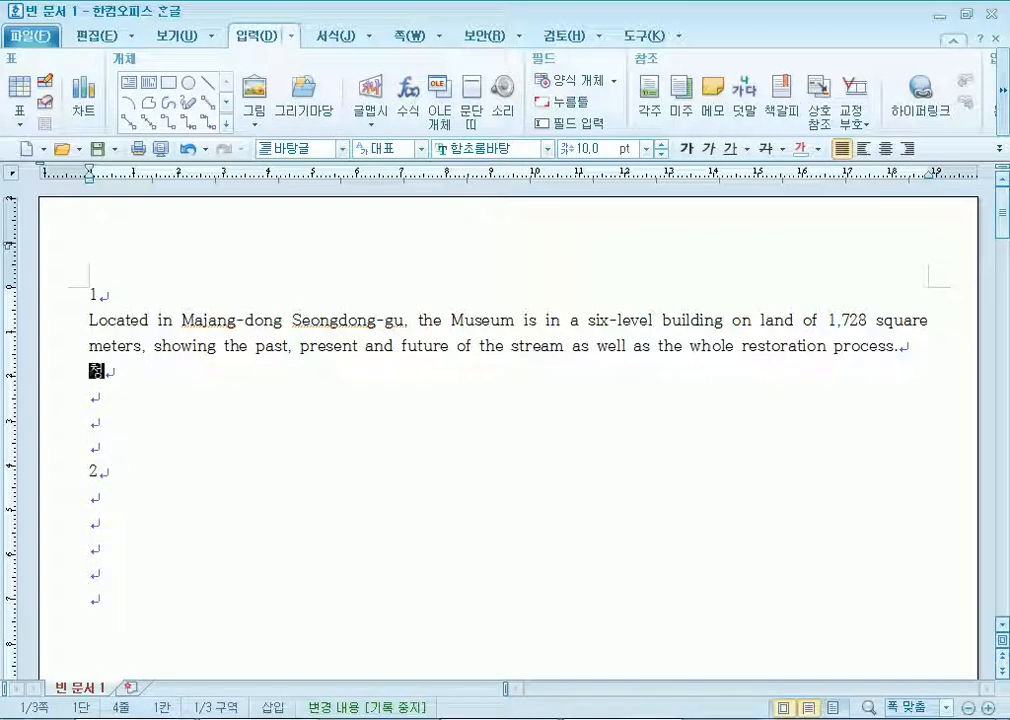
text(계천박물관은)
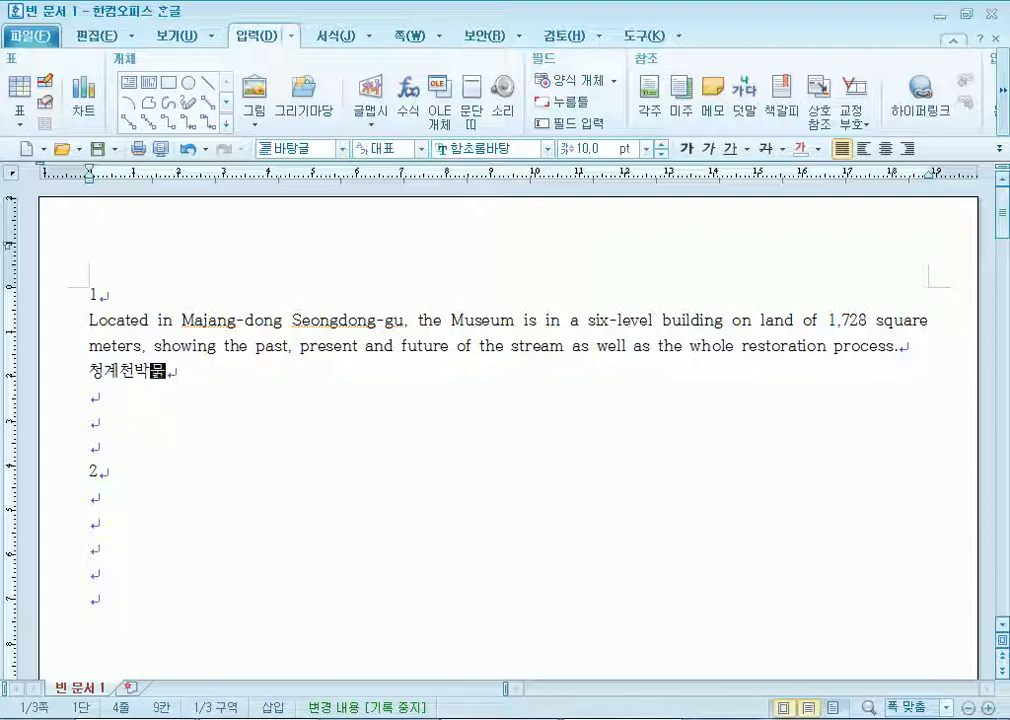
text(ㄱㄷ원)
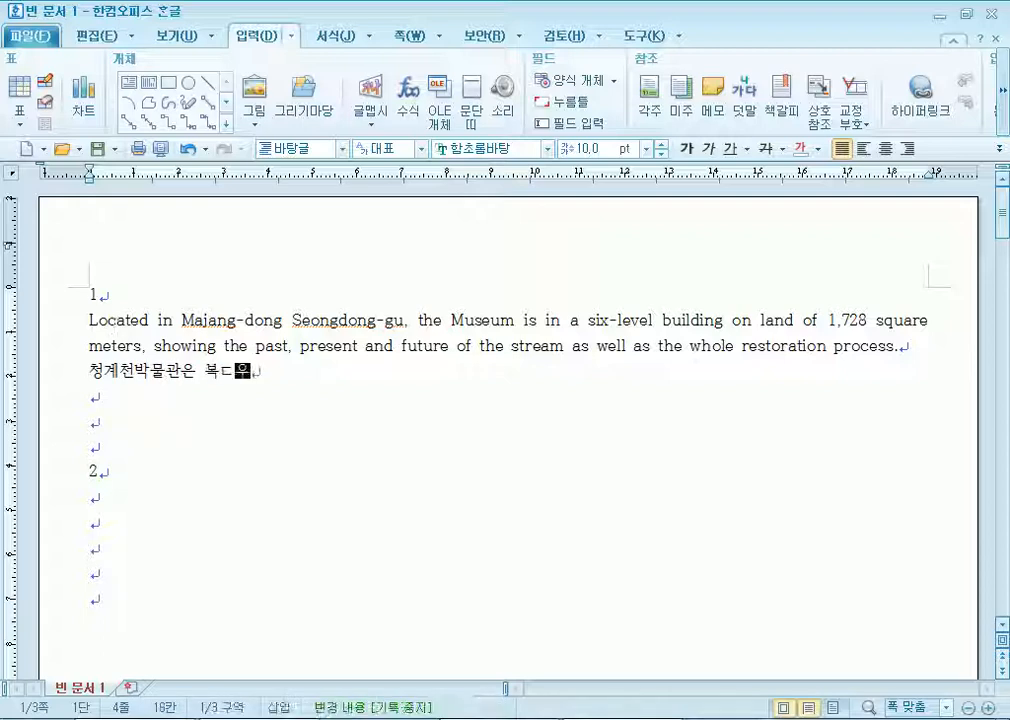
key(BackSpace)
key(BackSpace)
key(BackSpace)
text(원)
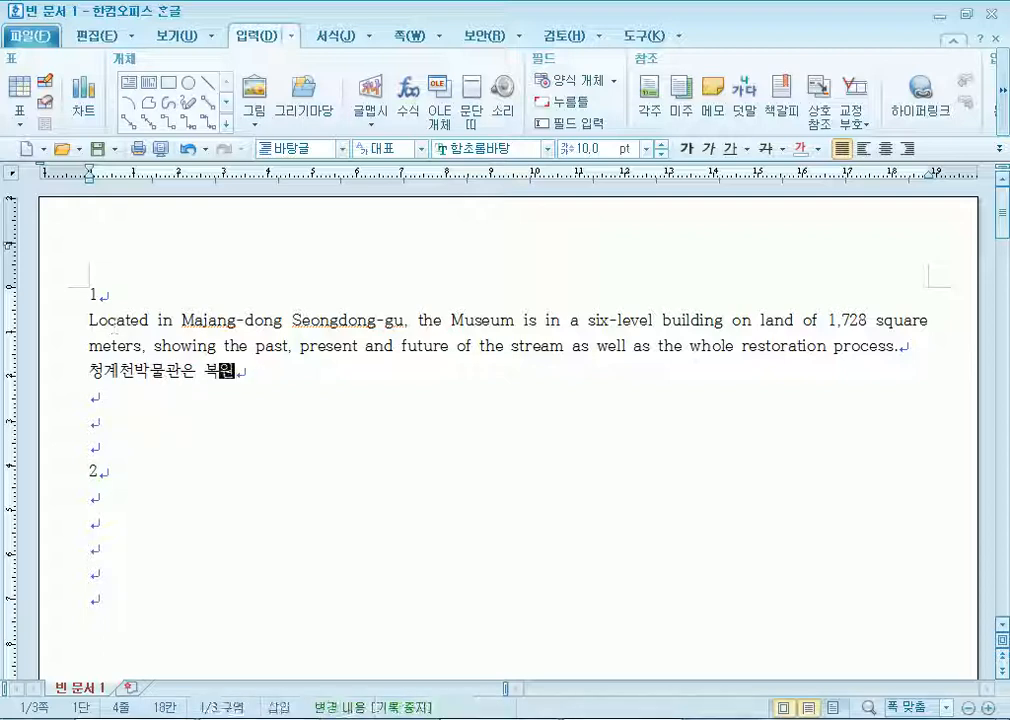
text(되기 ㅇㅣ전의 청계천)
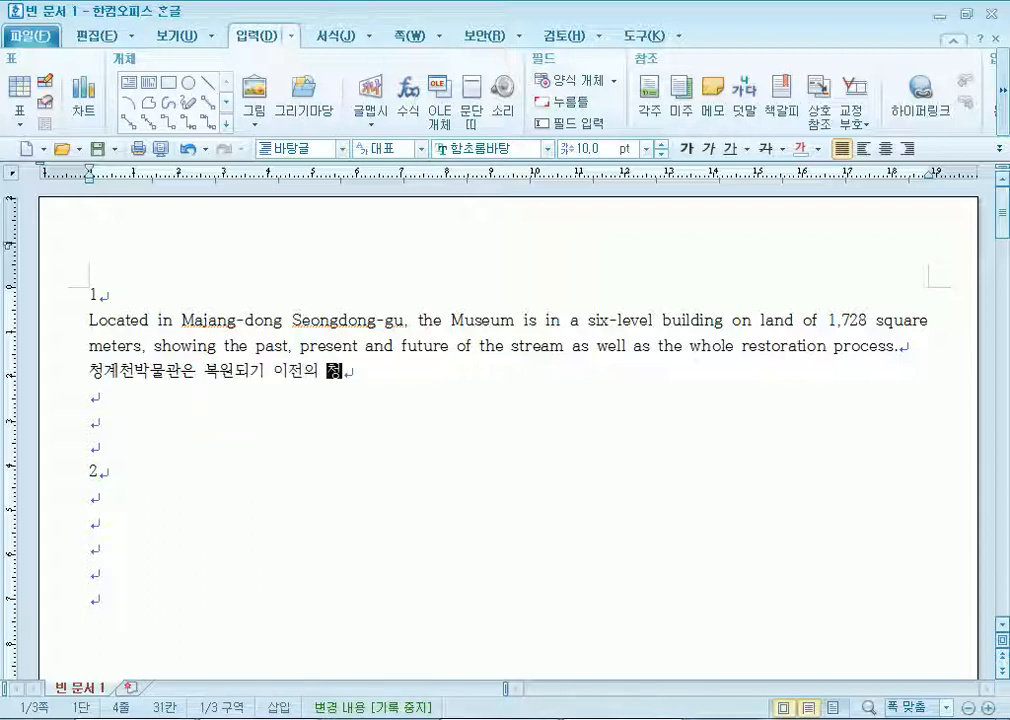
text(의 모습부터)
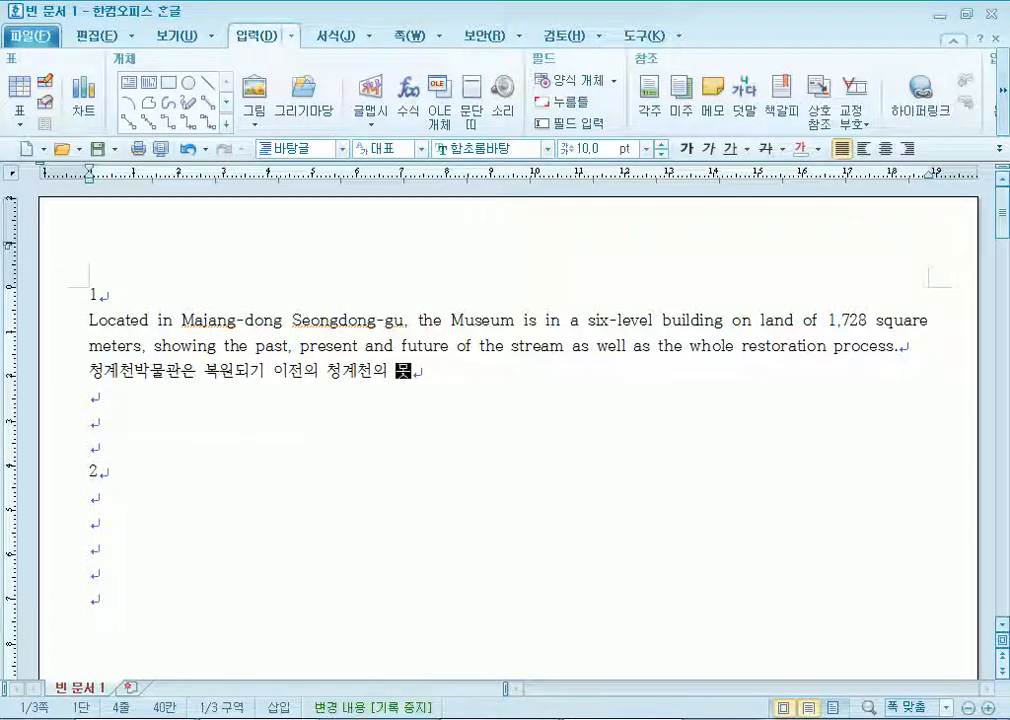
text( 복원)
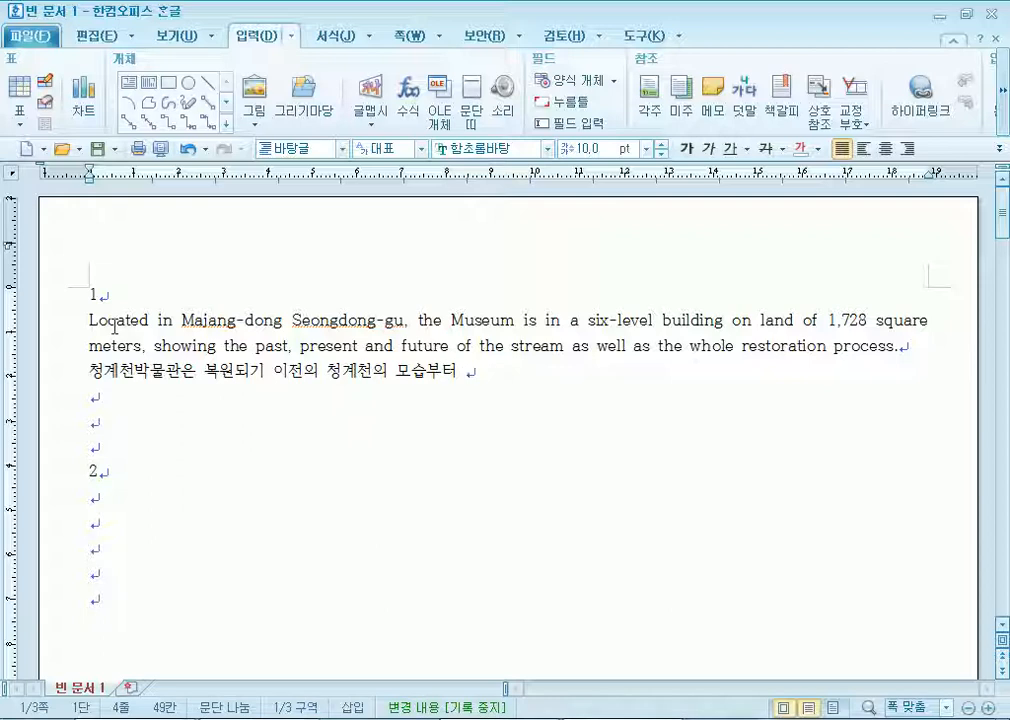
text( ㅇ)
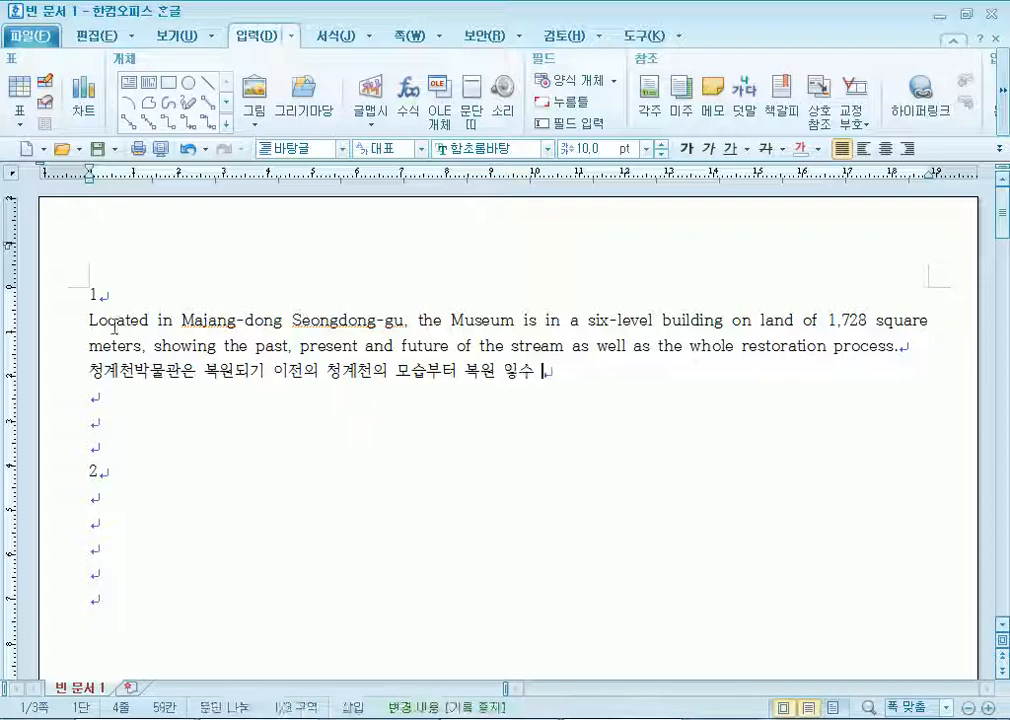
text(이후 도시 )
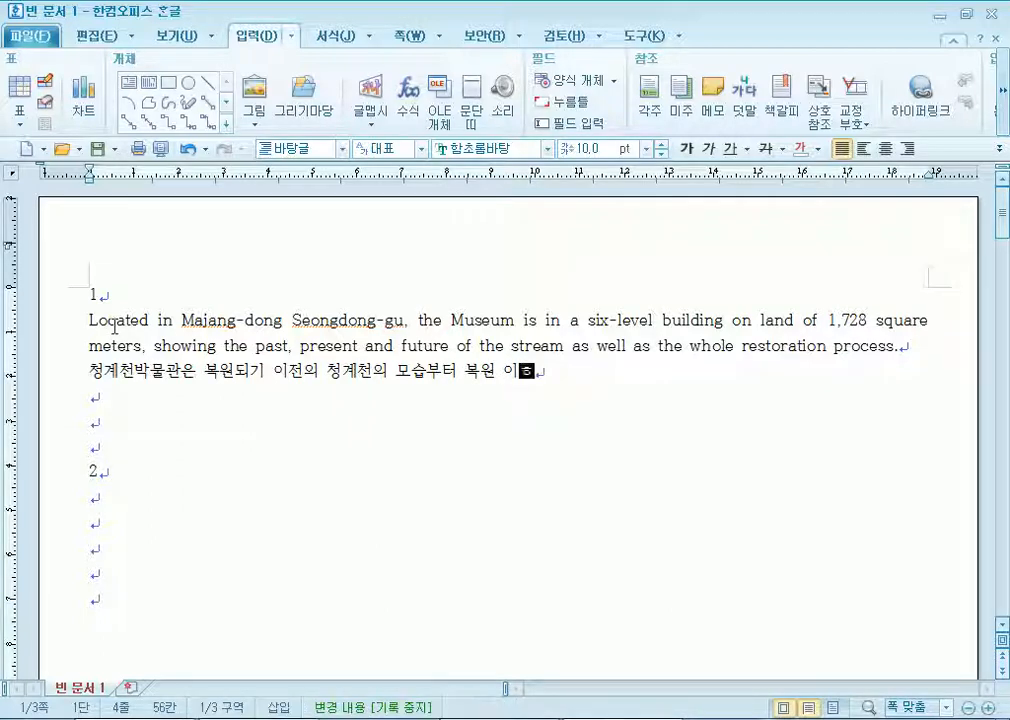
text(섭호)
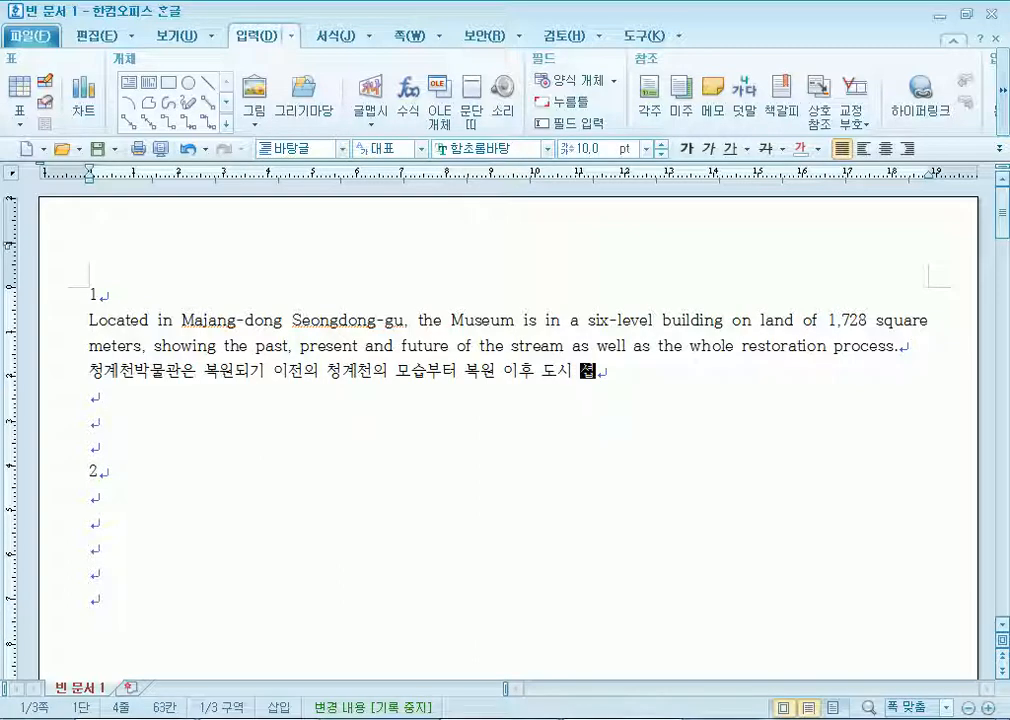
key(BackSpace)
key(BackSpace)
text(변화의 모습을 )
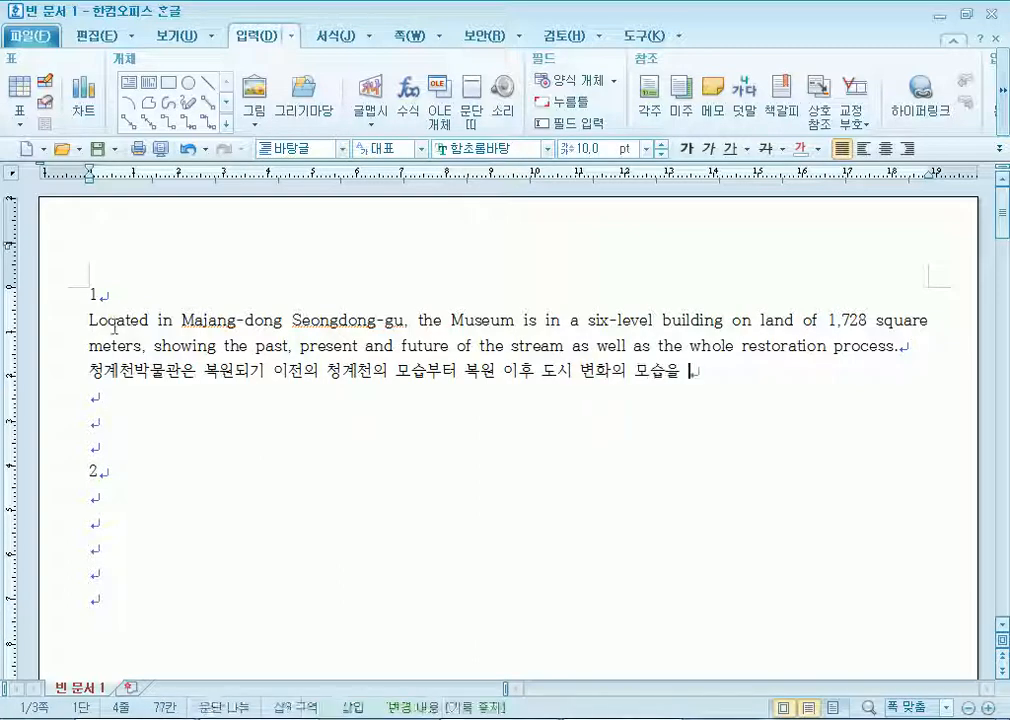
text(전시하고 있으며)
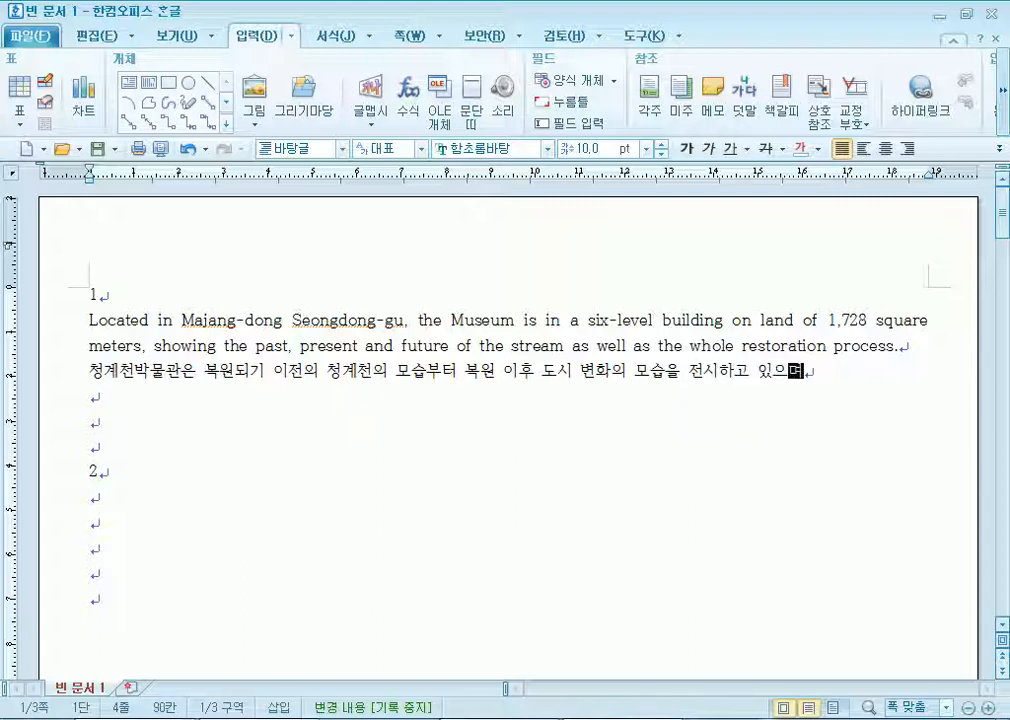
text( 다양한 문화 )
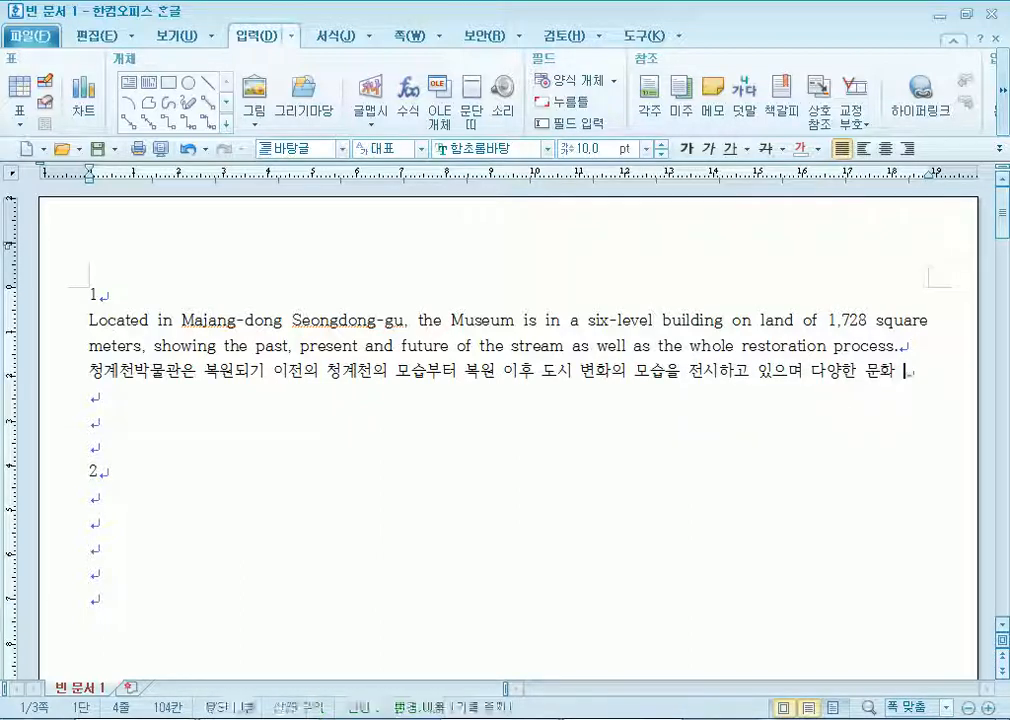
text(이벤트를 개)
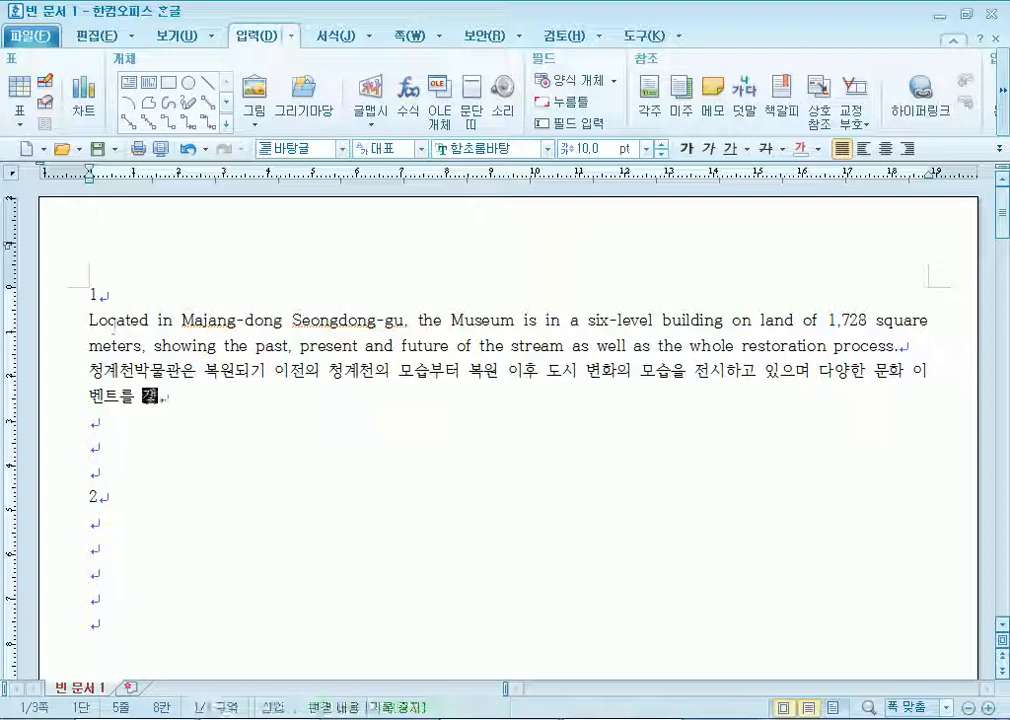
text(최하여 시민들이 처)
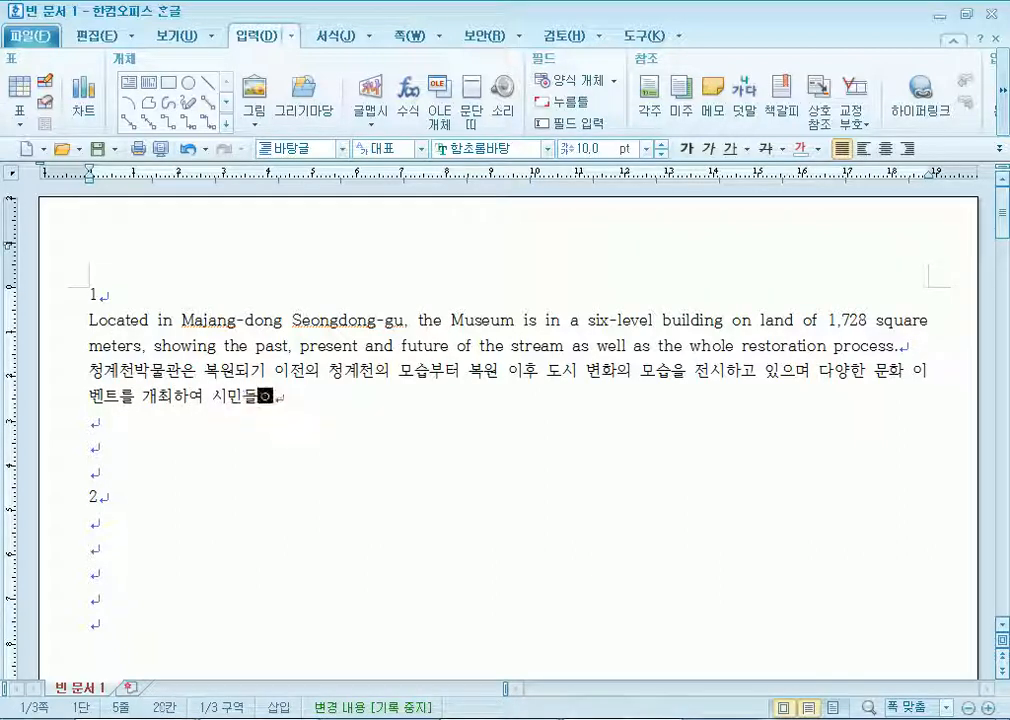
text(극)
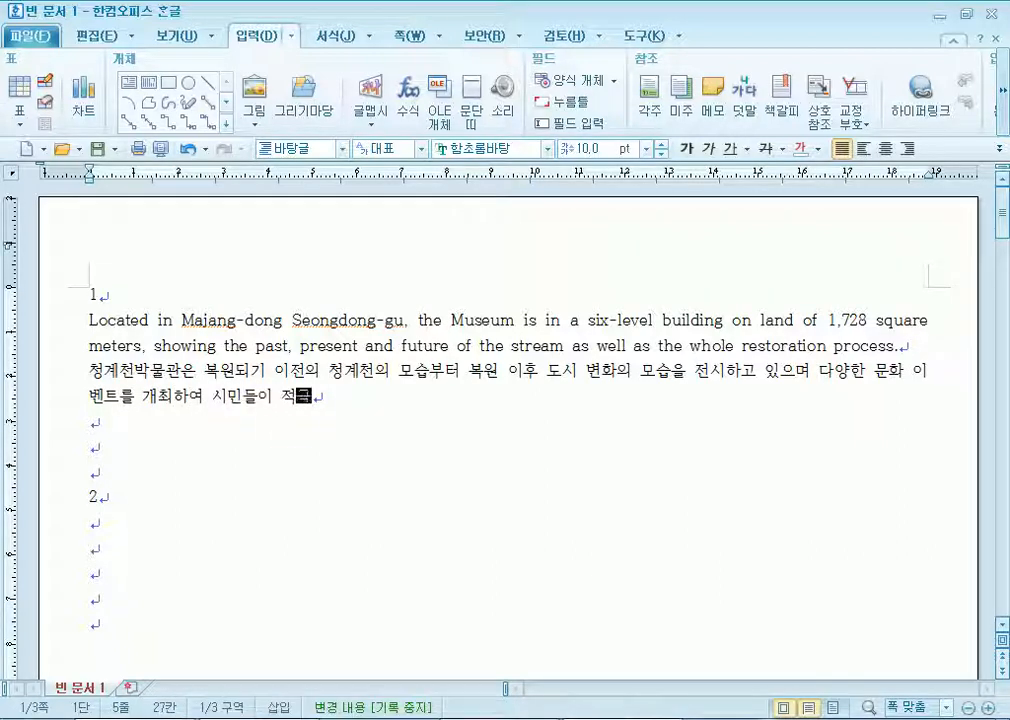
text(적ㅇ으로 )
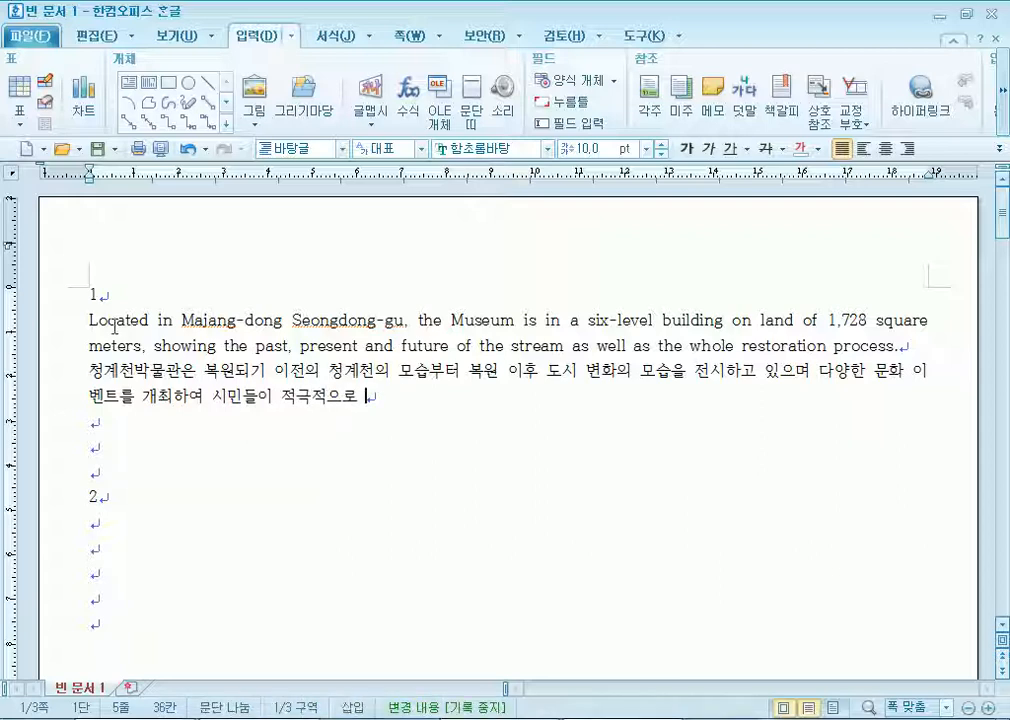
text(참ㅇ하는 문)
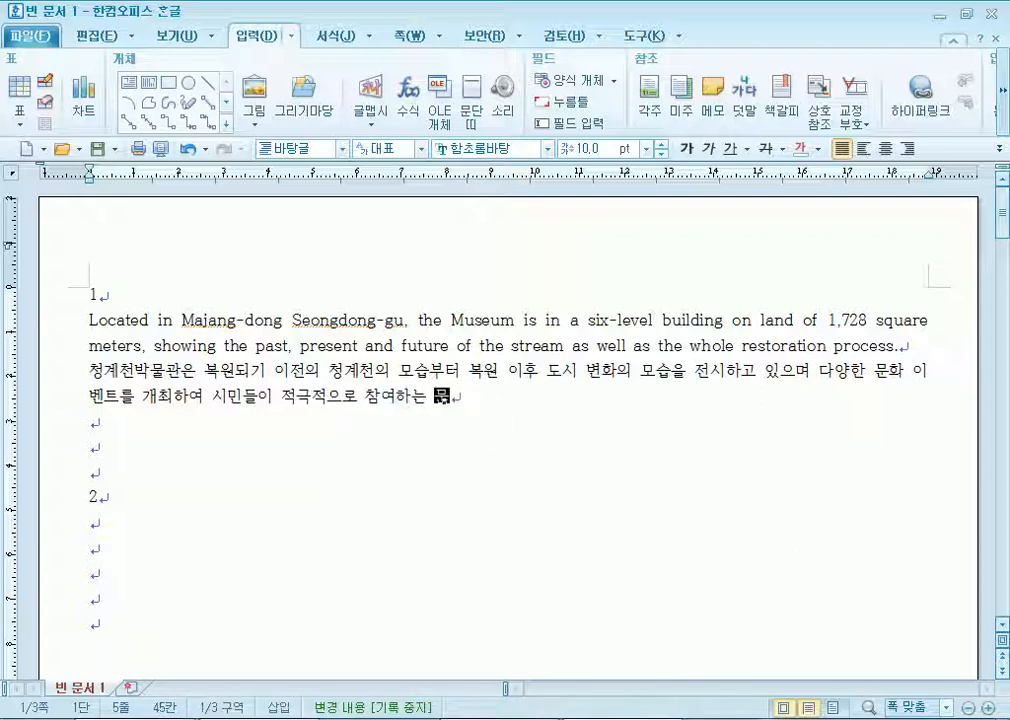
text(화 소토ㅇ의 장이 되고)
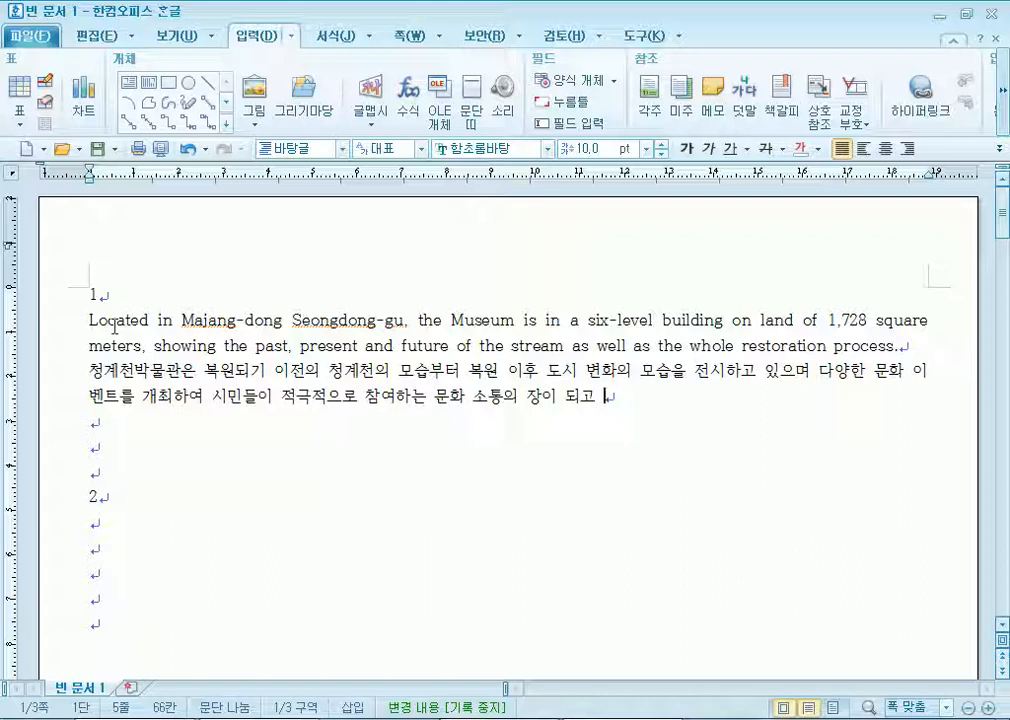
text(있다.)
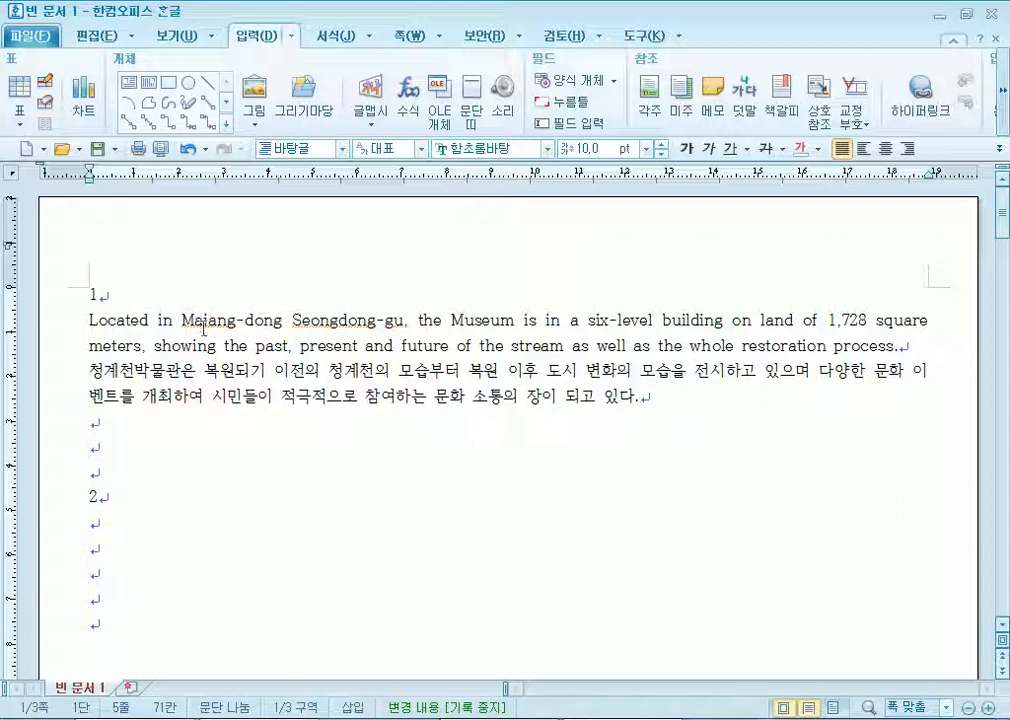
Insert a comma after Majang-dong, select the English and Korean paragraphs, and bring up the Style list with F6.
click(283, 321)
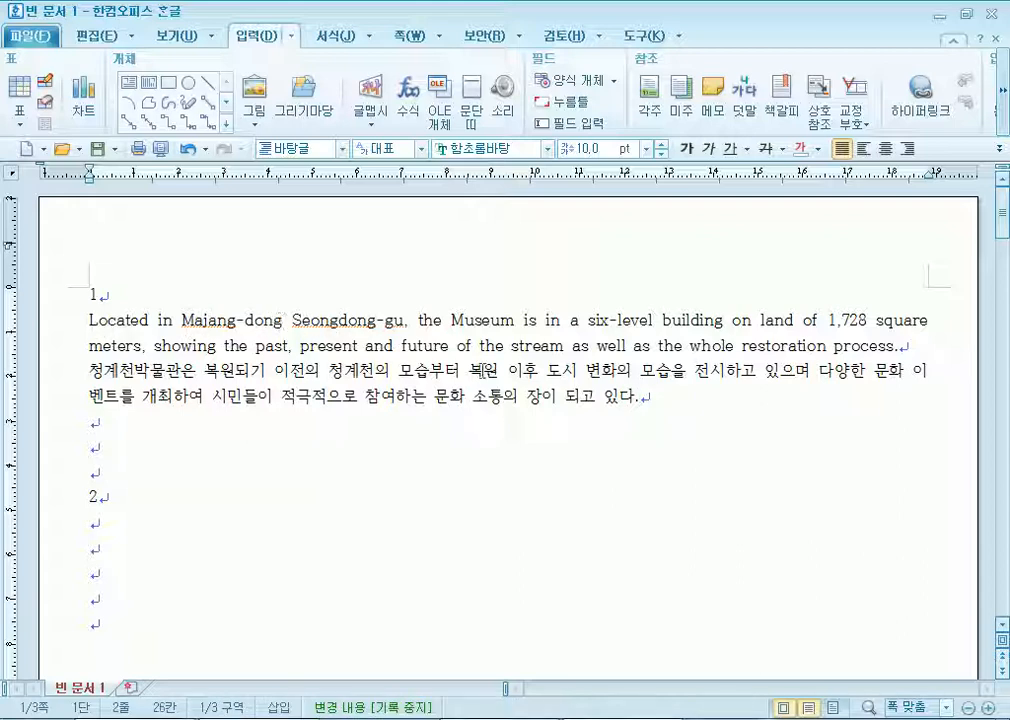
text(,)
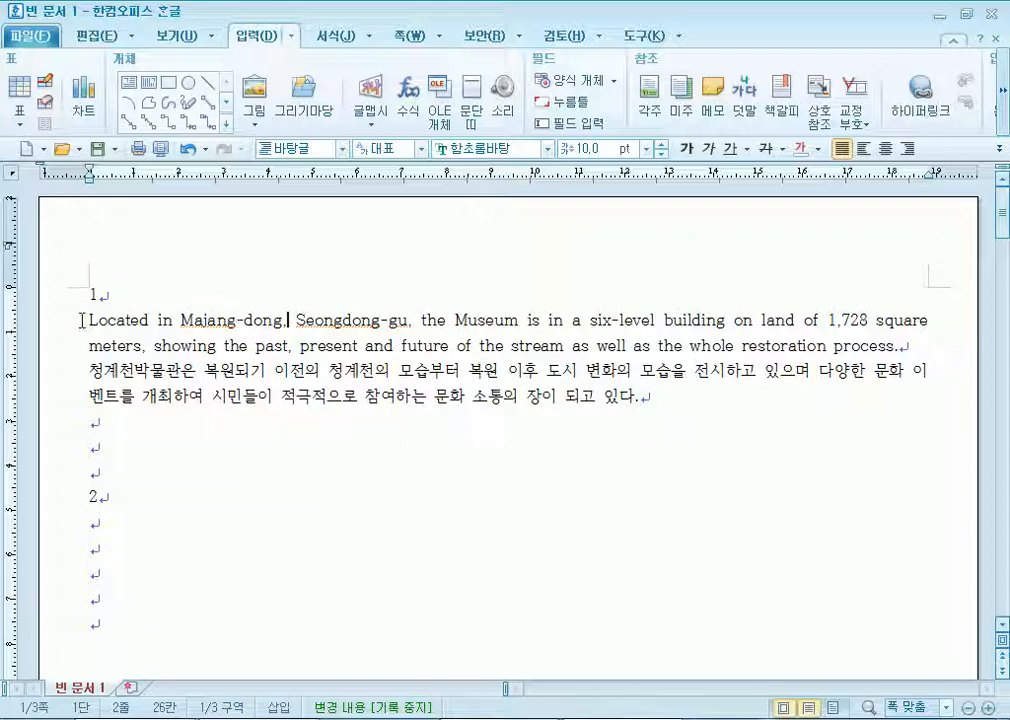
drag(86, 320, 655, 400)
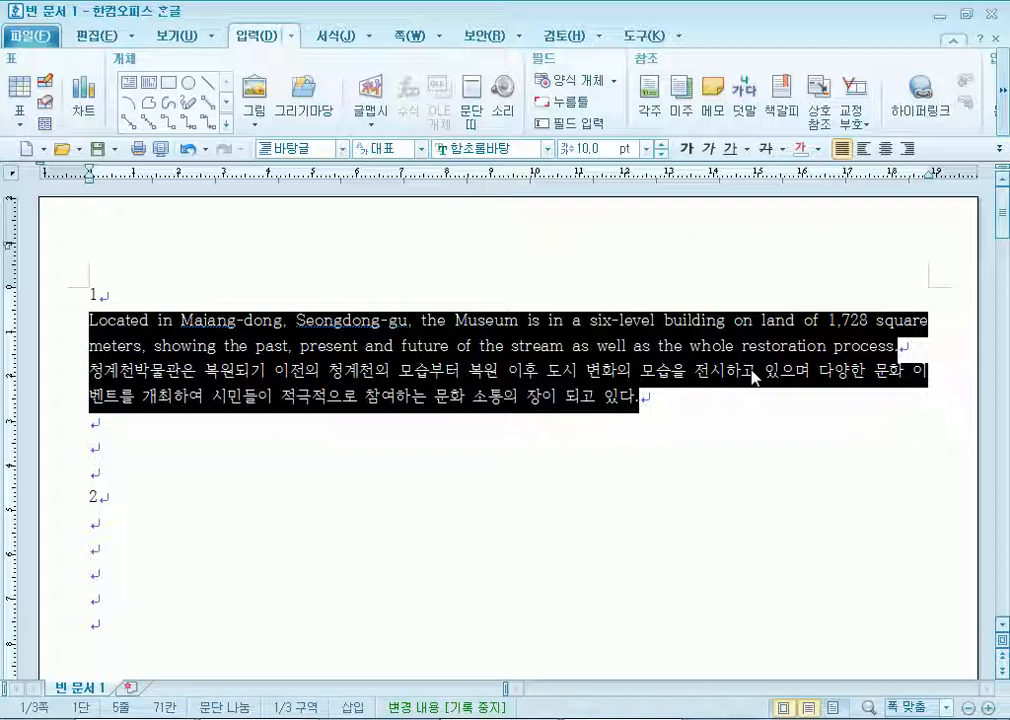
key(F6)
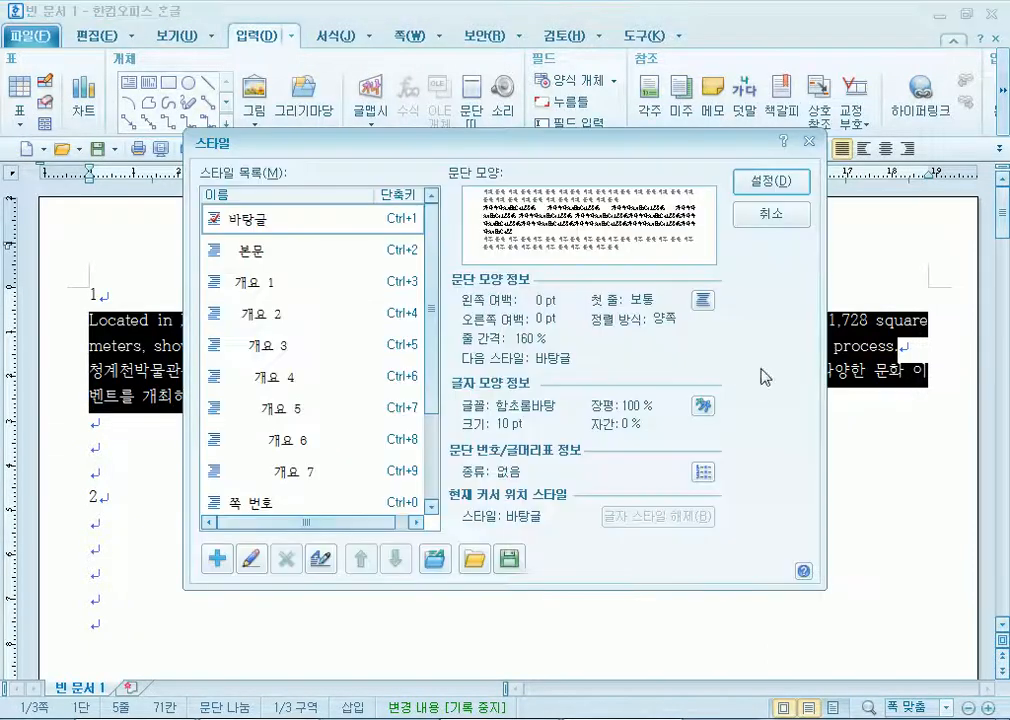
Create the 'museum' style with paragraph shape Left margin 15 pt and Below spacing 10 pt.
click(216, 560)
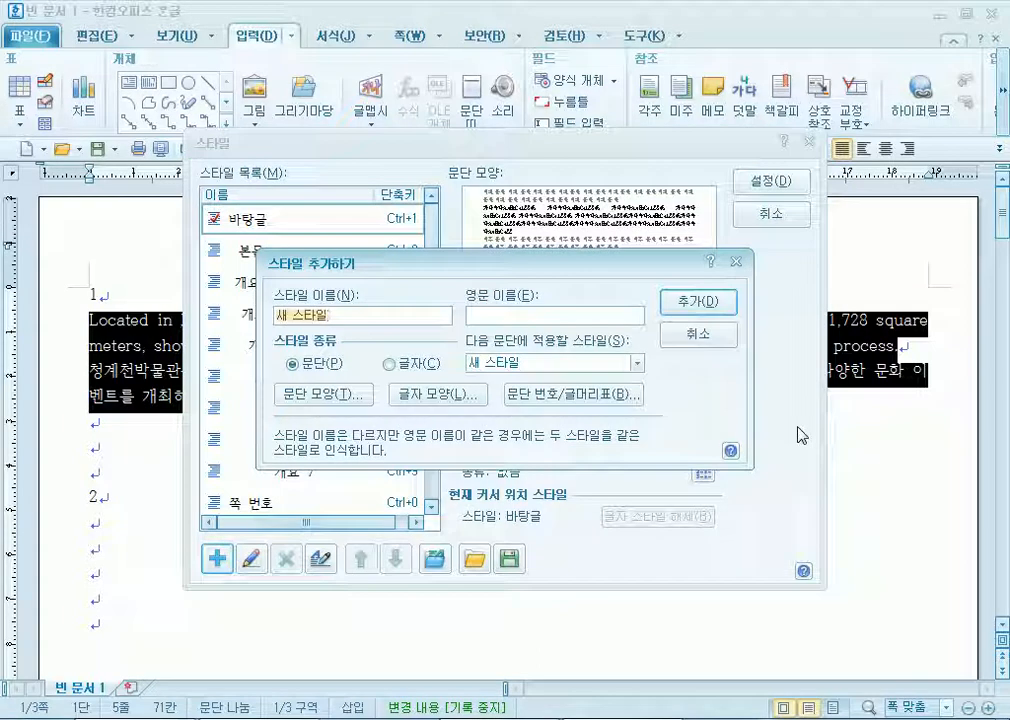
text(museum)
click(295, 316)
click(324, 394)
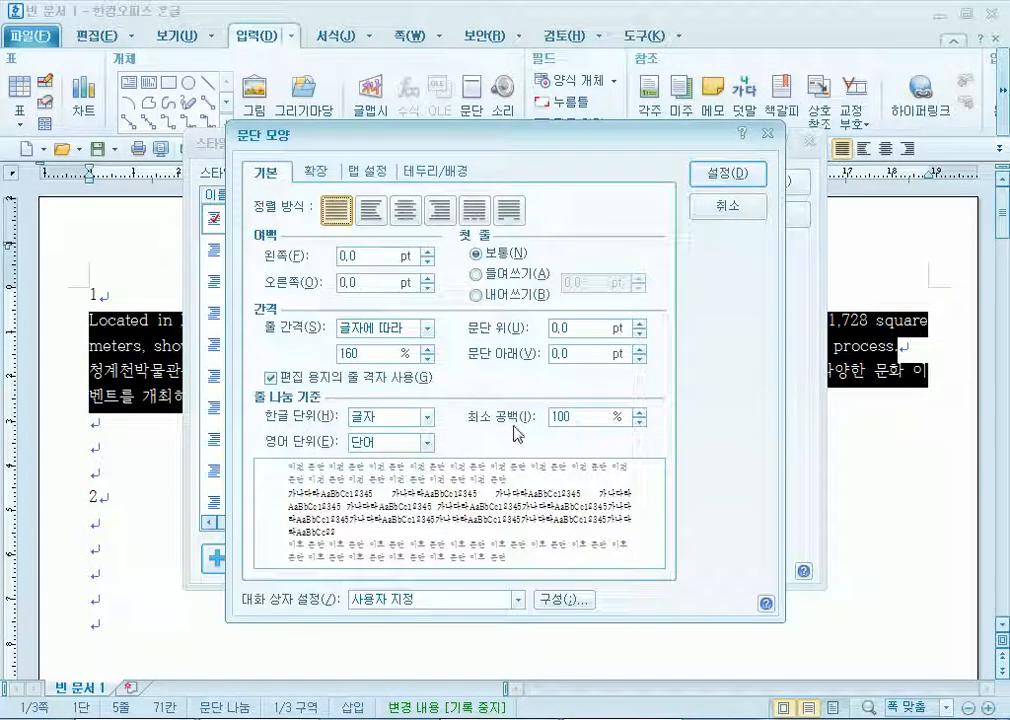
double_click(342, 256)
text(51)
key(BackSpace)
key(BackSpace)
text(15)
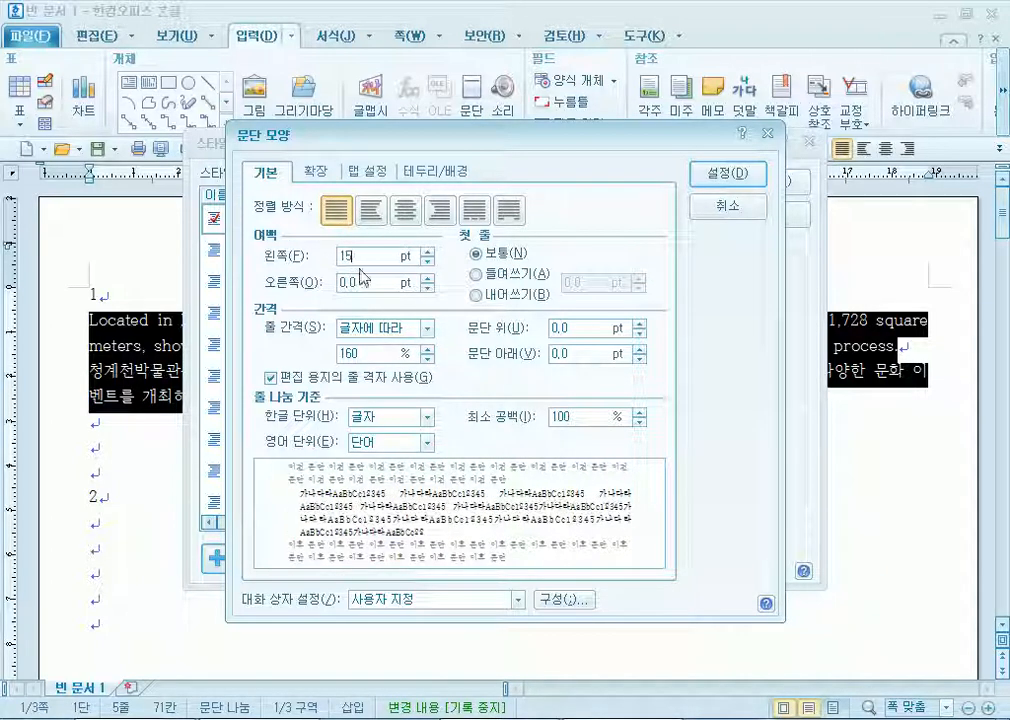
click(519, 358)
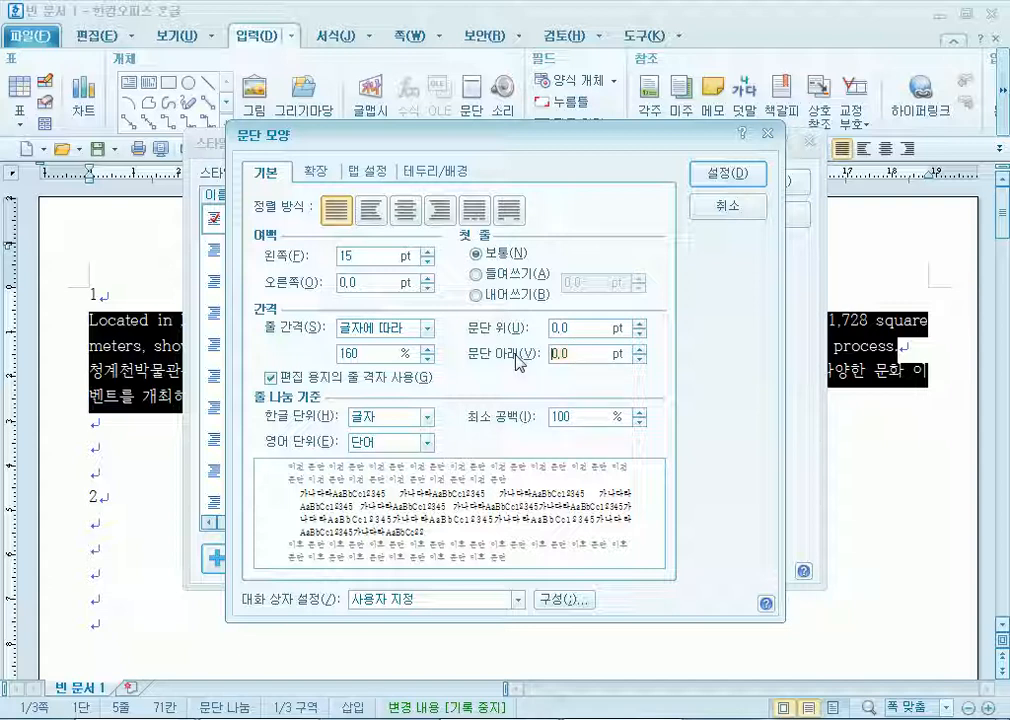
text(10)
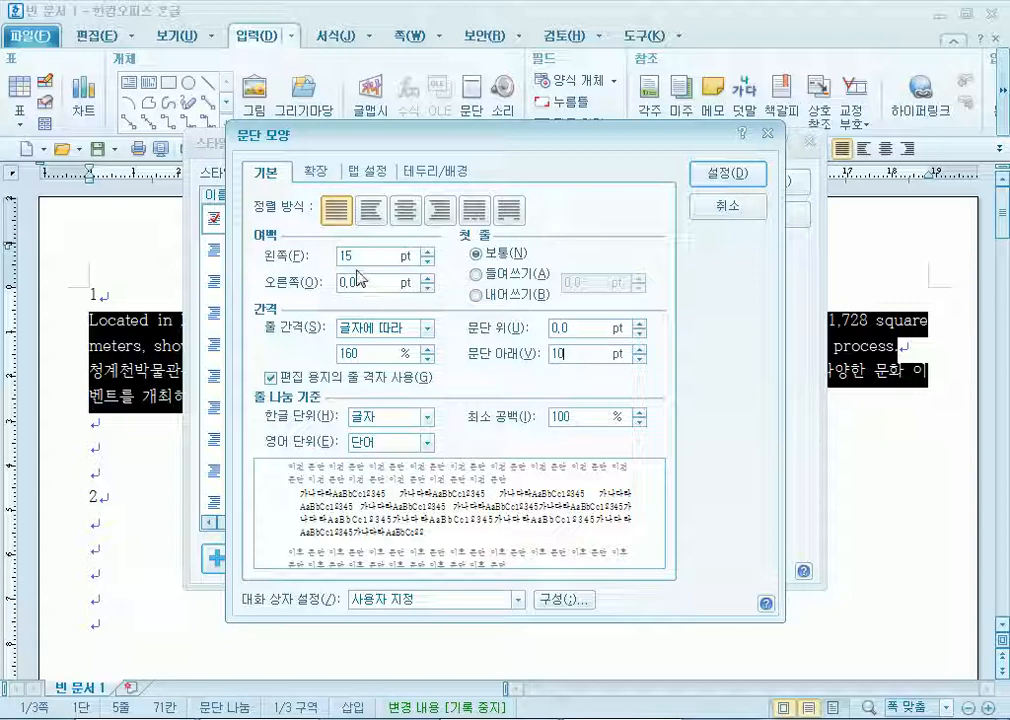
click(745, 174)
In the style's character shape, set Korean text to 95% width ratio and 5% letter spacing.
click(435, 394)
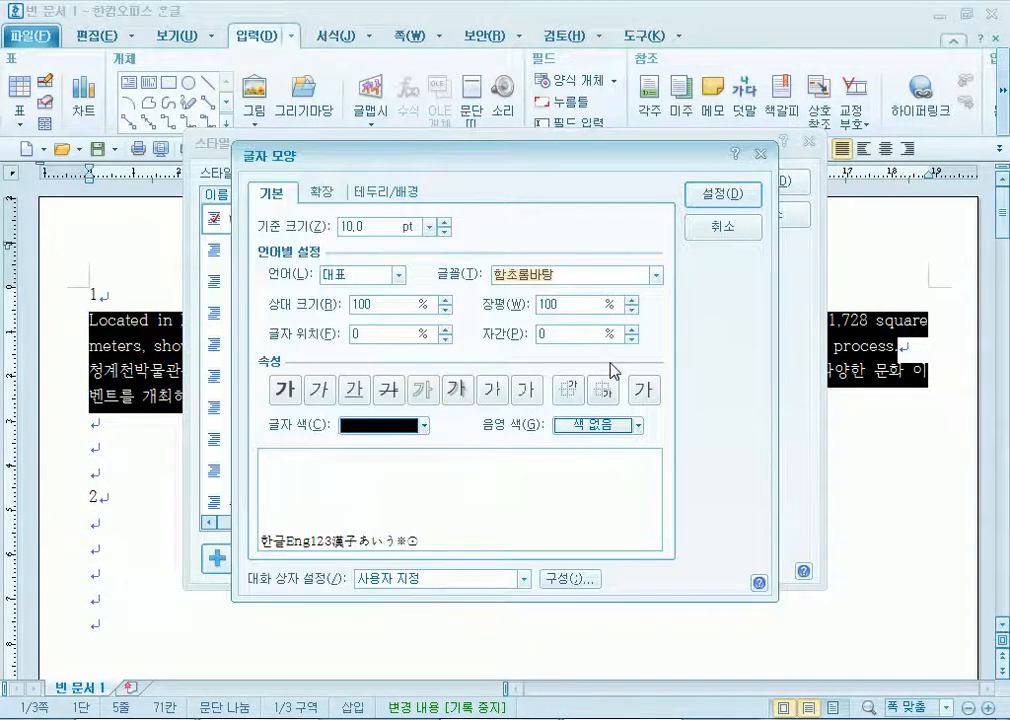
click(631, 309)
click(631, 309)
click(631, 309)
click(631, 309)
click(631, 309)
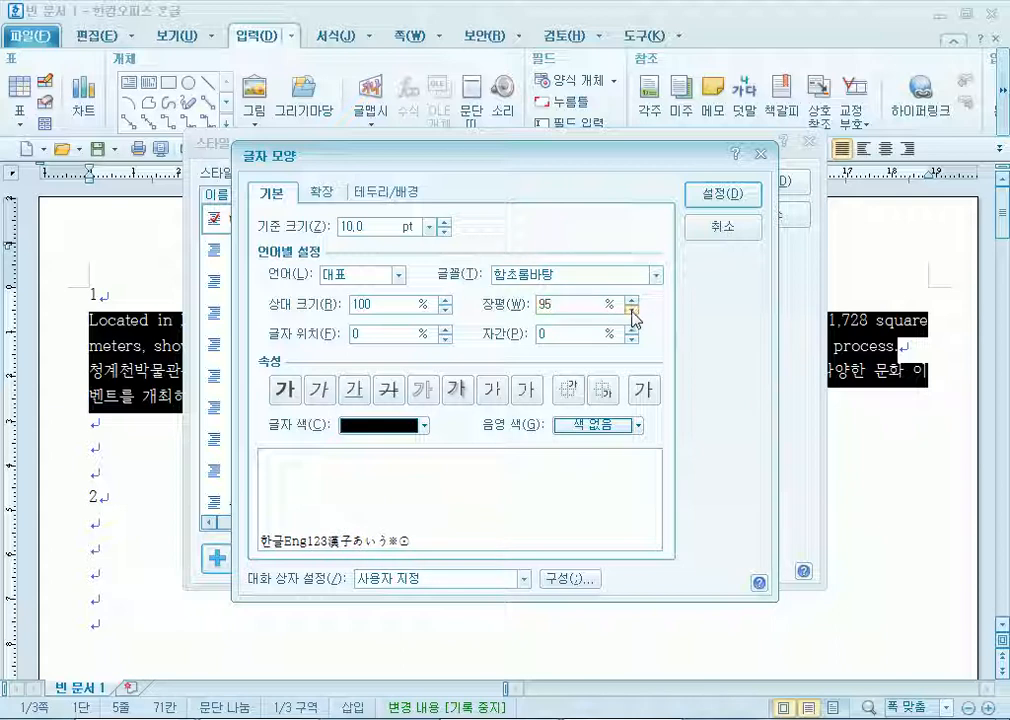
click(631, 338)
click(631, 338)
click(631, 338)
click(631, 338)
click(632, 330)
click(632, 330)
click(370, 281)
click(374, 304)
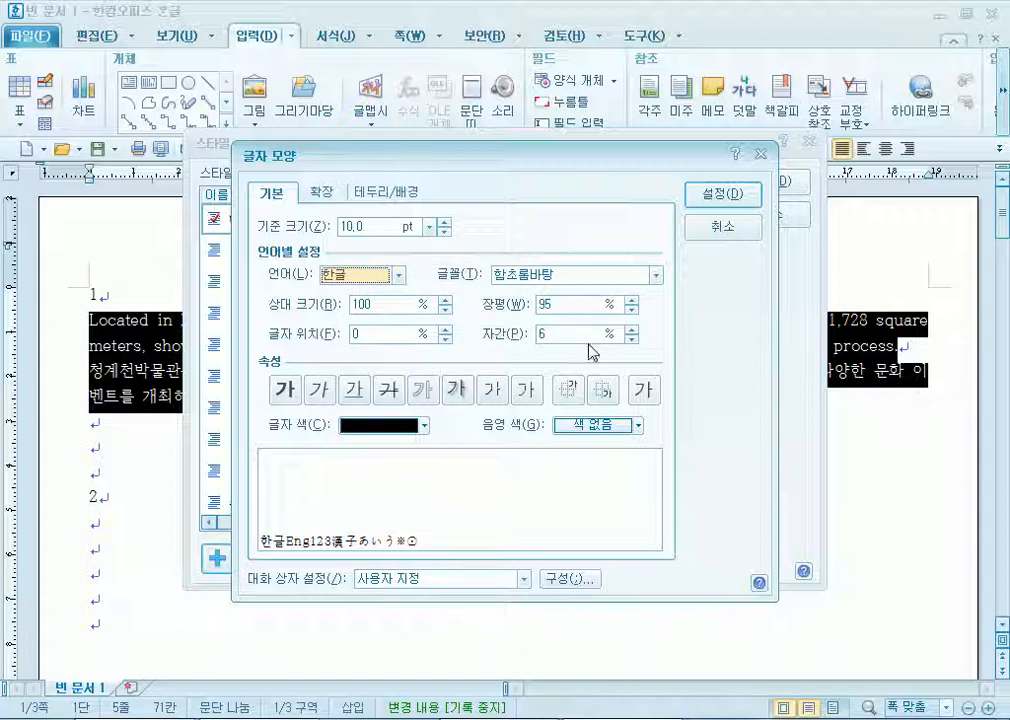
click(631, 339)
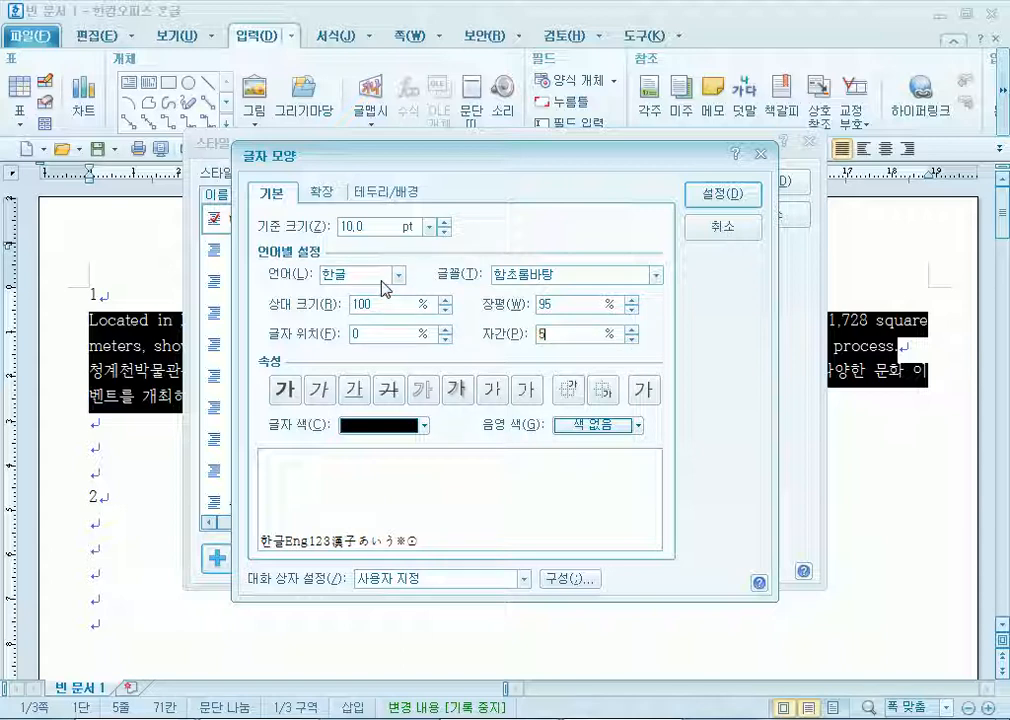
Choose 굴림 as the Korean font and 돋움 as the English font.
click(657, 274)
scroll(609, 340, up, 3)
scroll(590, 325, up, 10)
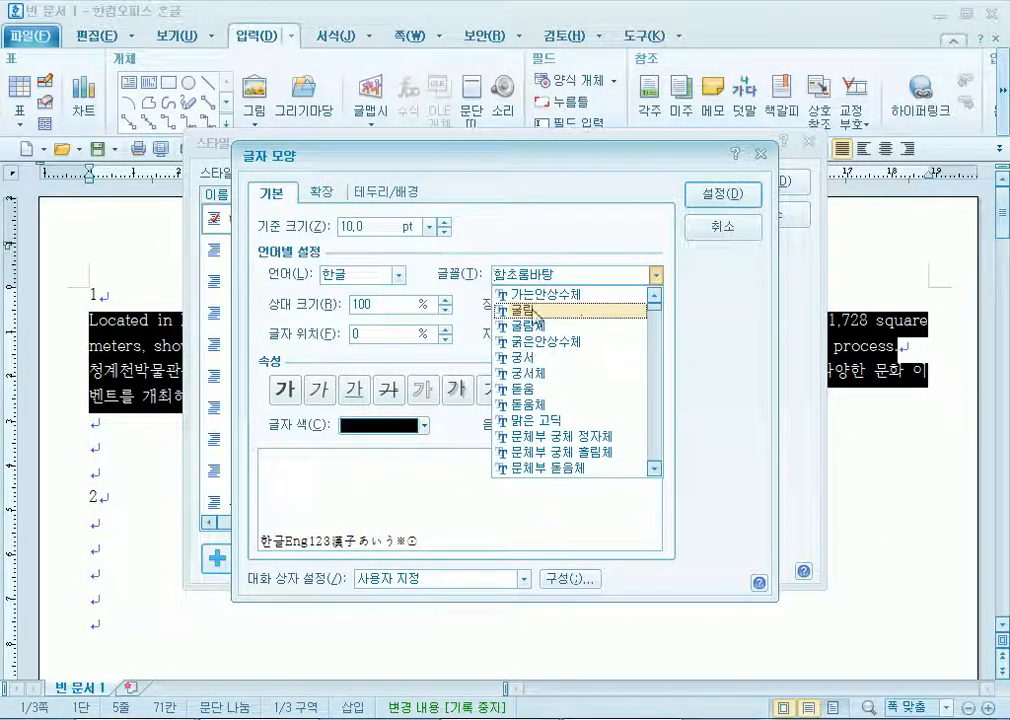
click(570, 323)
click(398, 274)
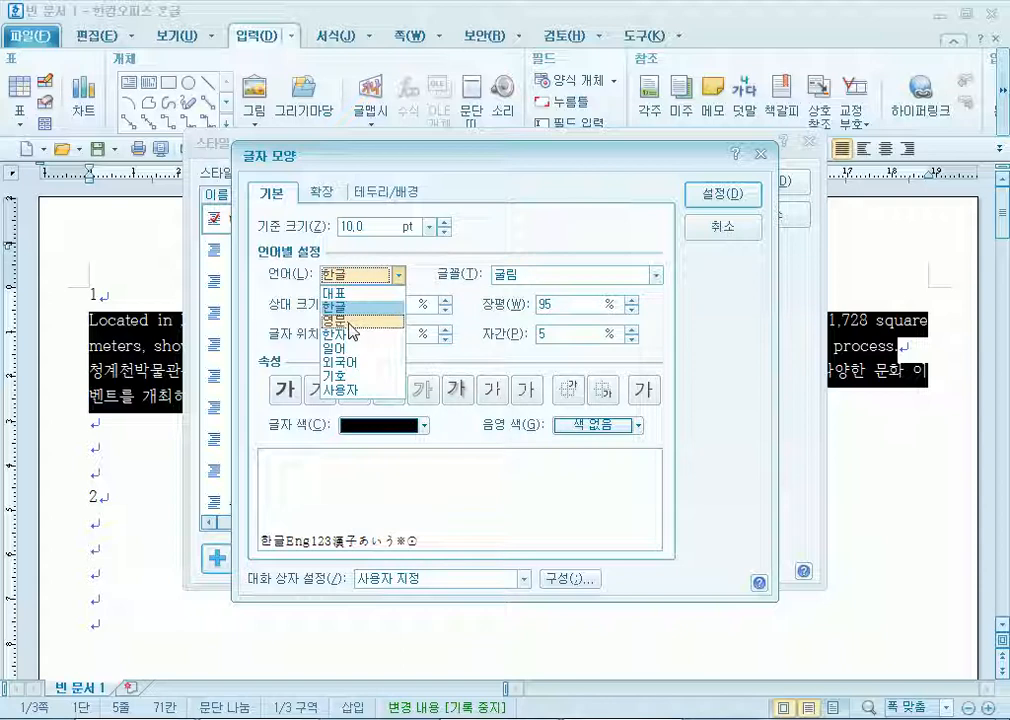
click(345, 320)
click(630, 336)
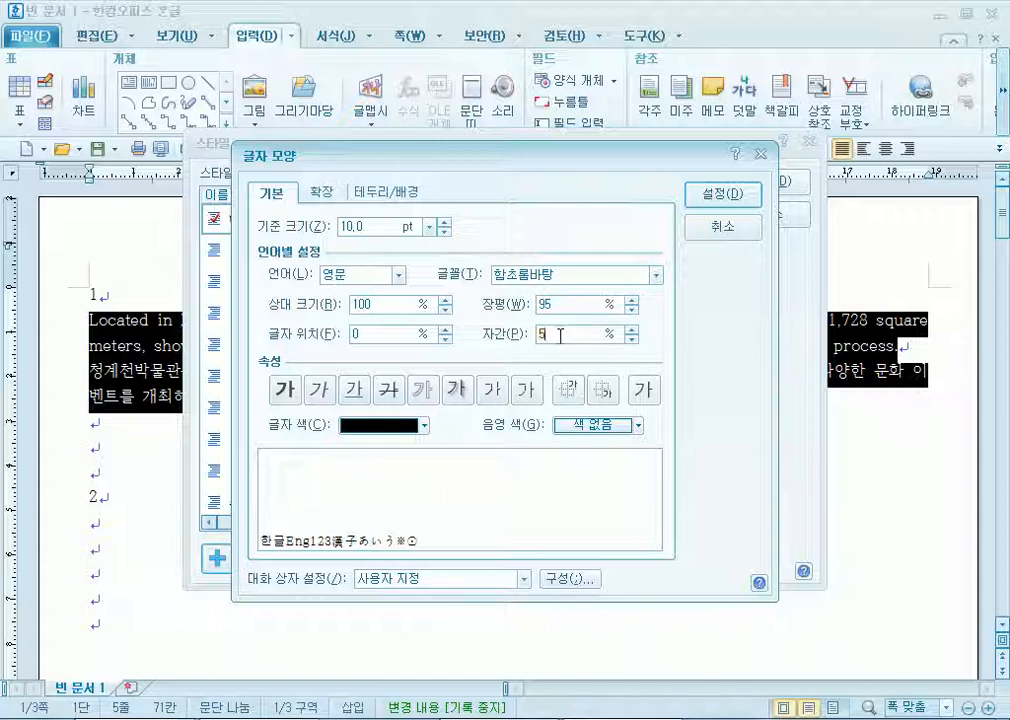
click(569, 274)
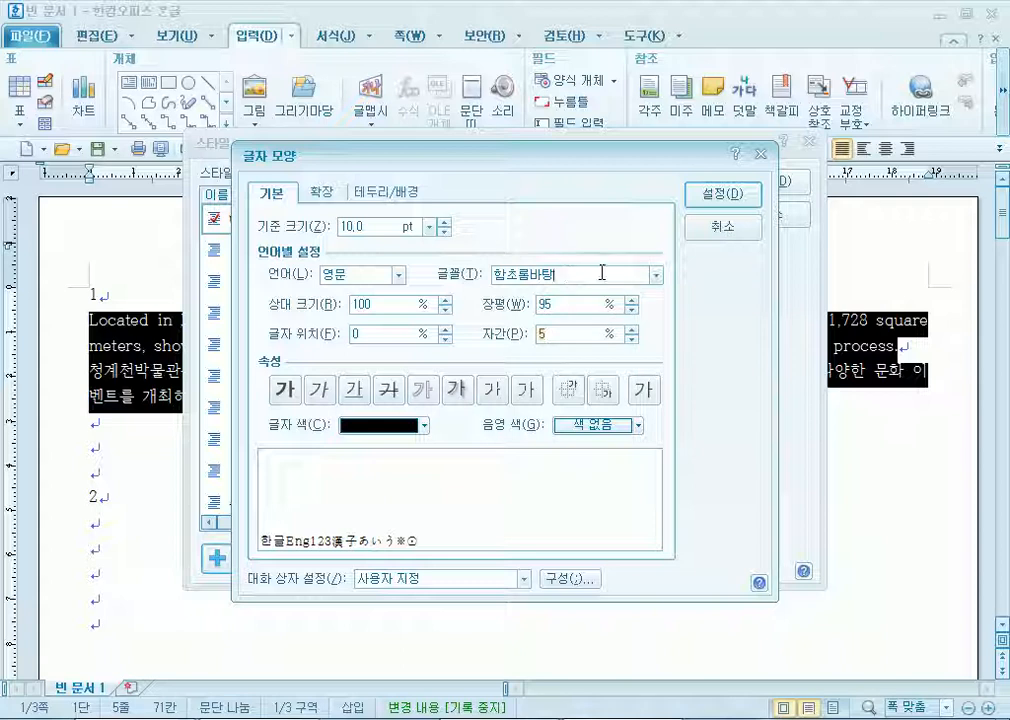
click(654, 278)
click(655, 335)
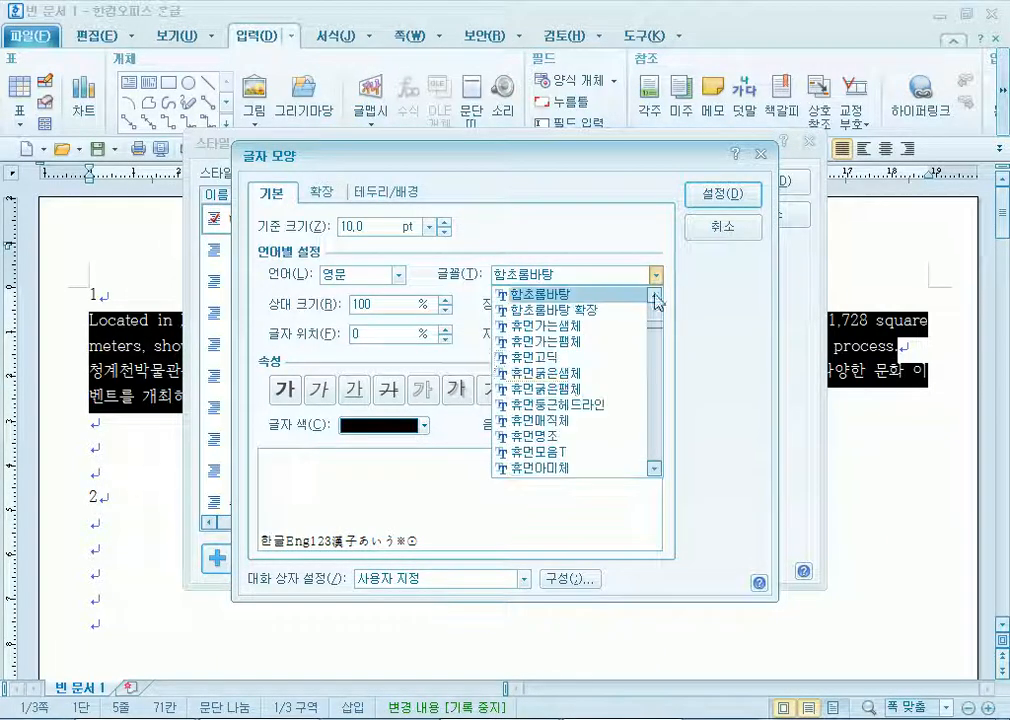
scroll(645, 336, up, 15)
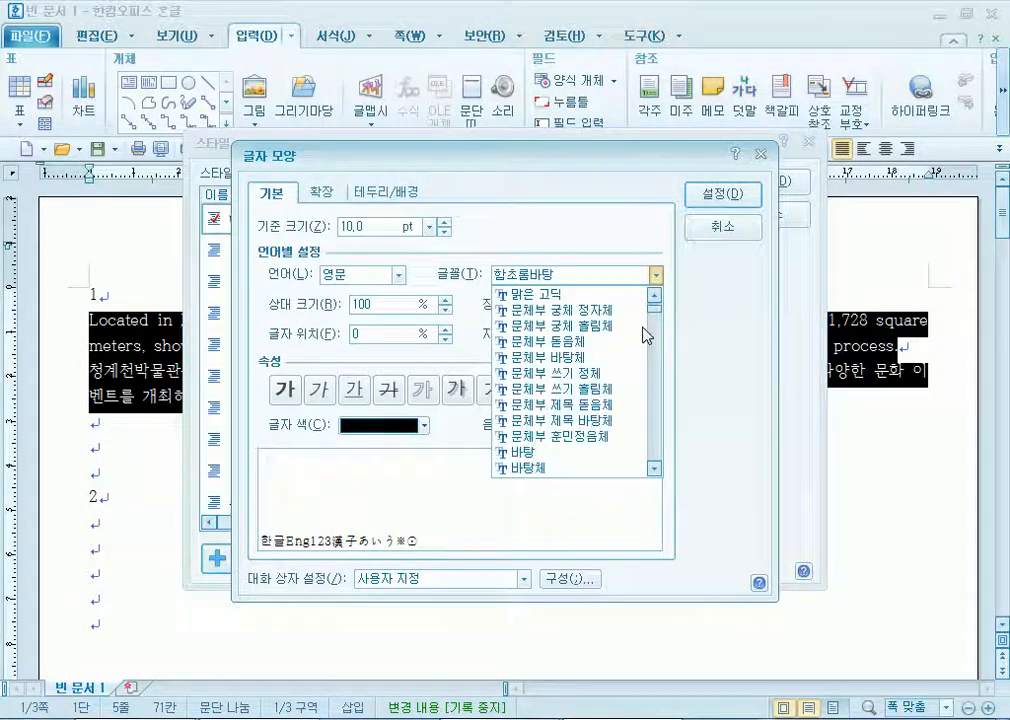
click(638, 388)
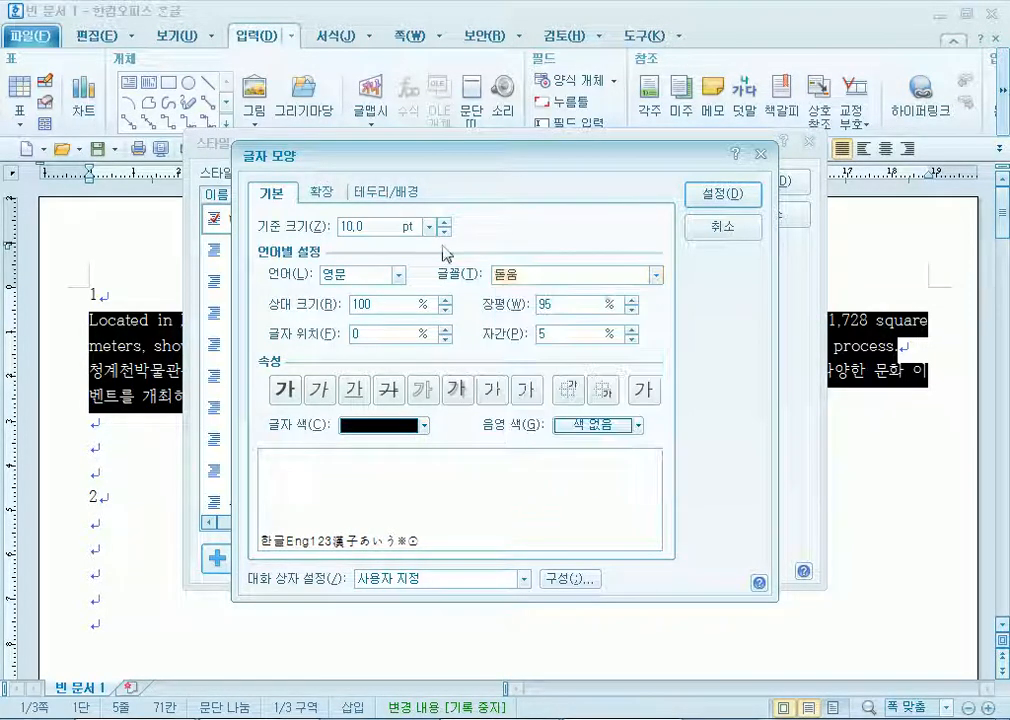
Add the museum style to the style list and apply it to the two museum paragraphs.
click(725, 192)
click(712, 302)
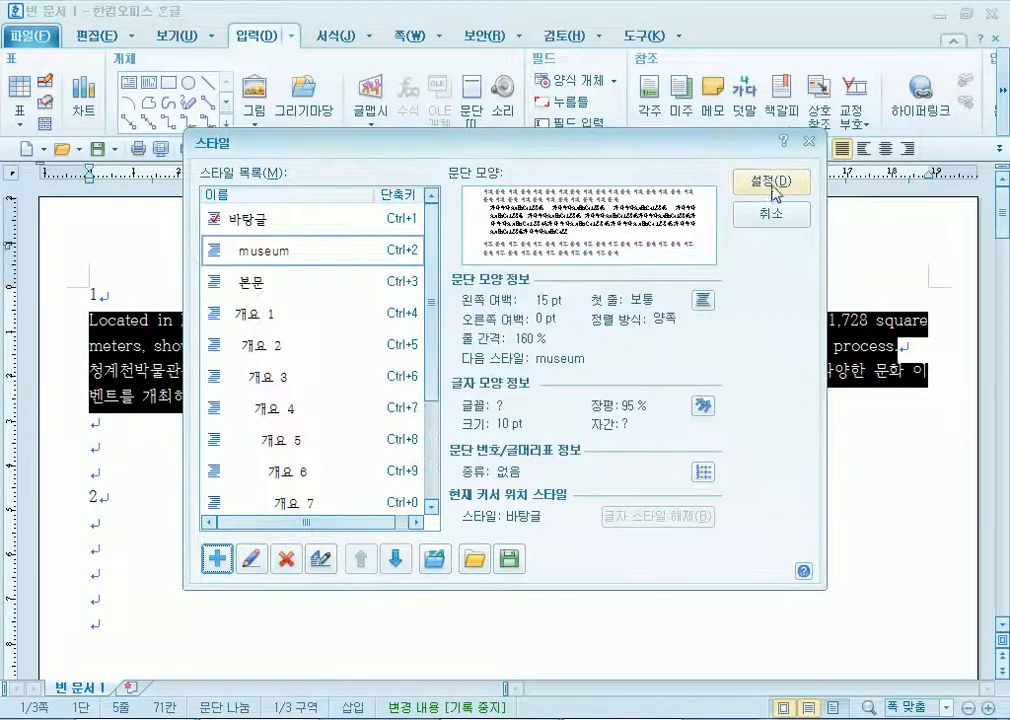
click(773, 190)
click(144, 495)
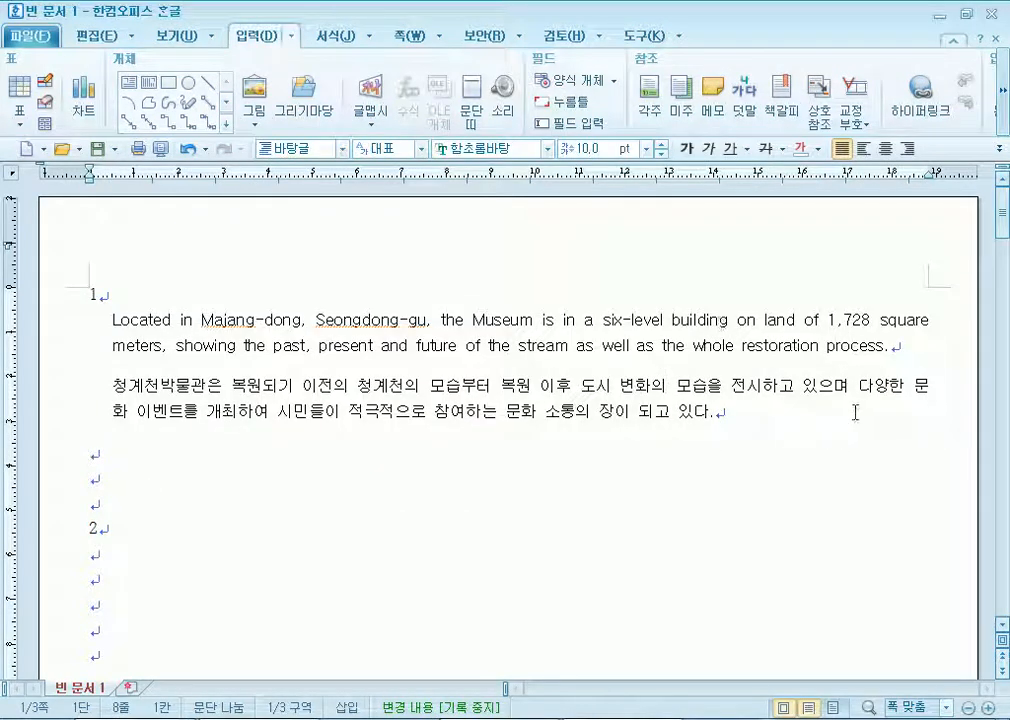
scroll(300, 470, down, 3)
click(117, 363)
Insert a 5-row, 6-column table below heading 2 and make all its rows taller.
click(118, 348)
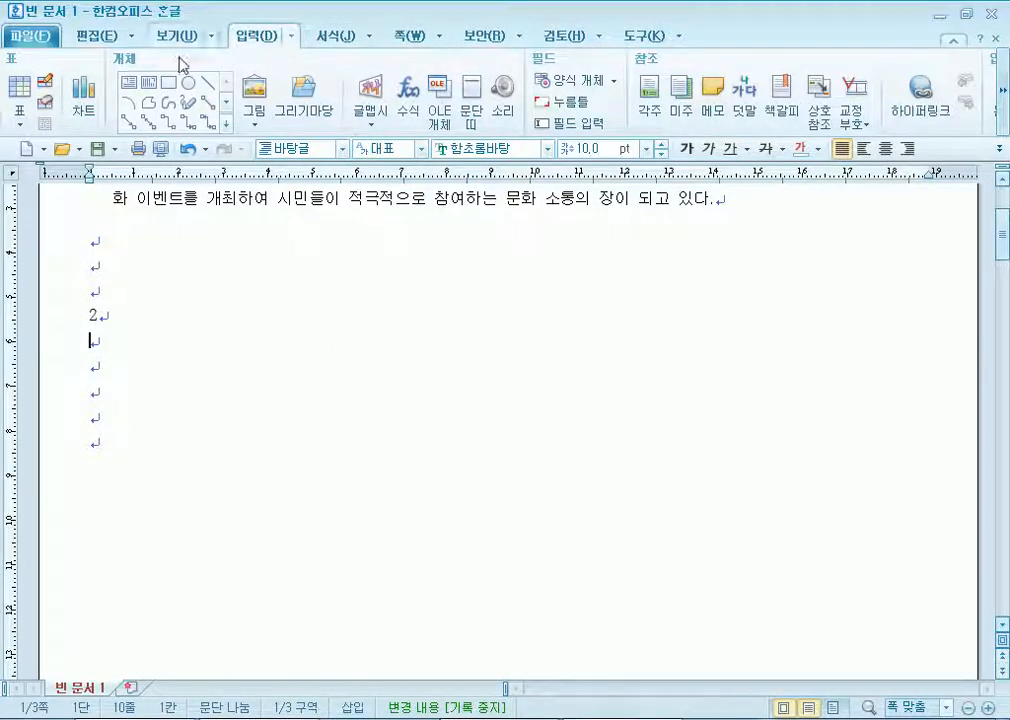
click(19, 87)
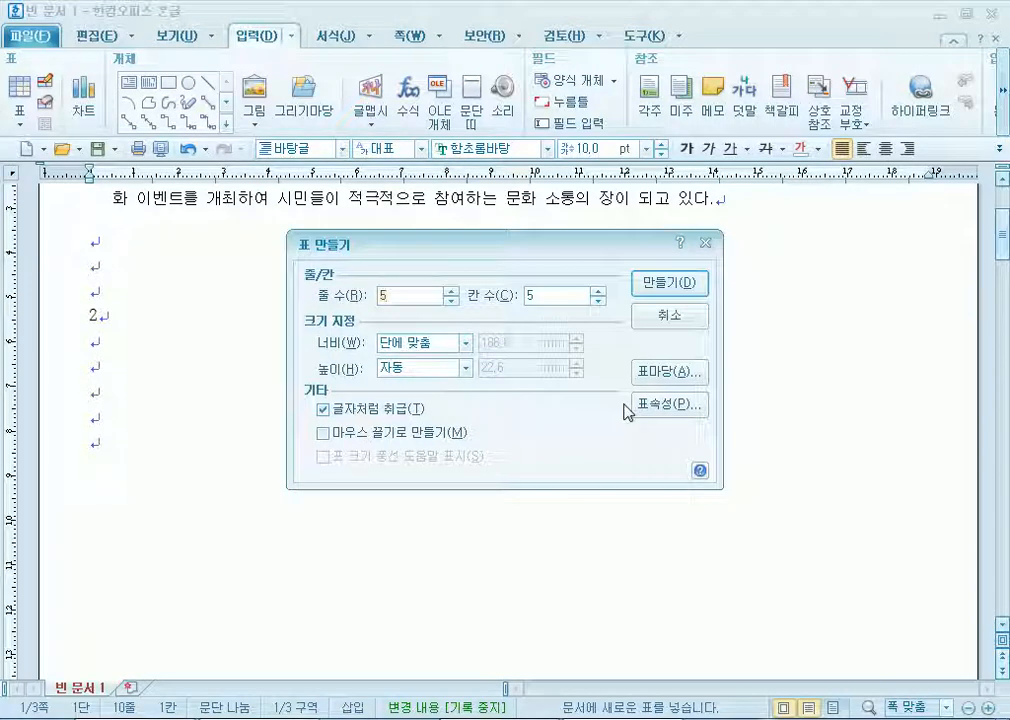
text(6)
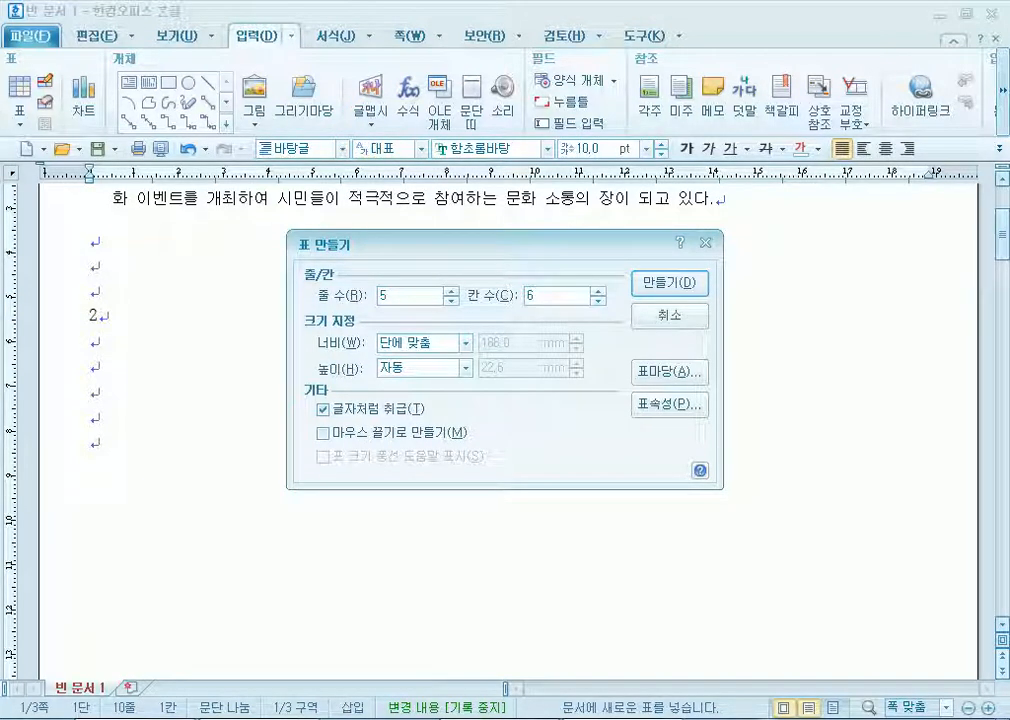
key(Return)
key(F5)
key(F5)
key(F5)
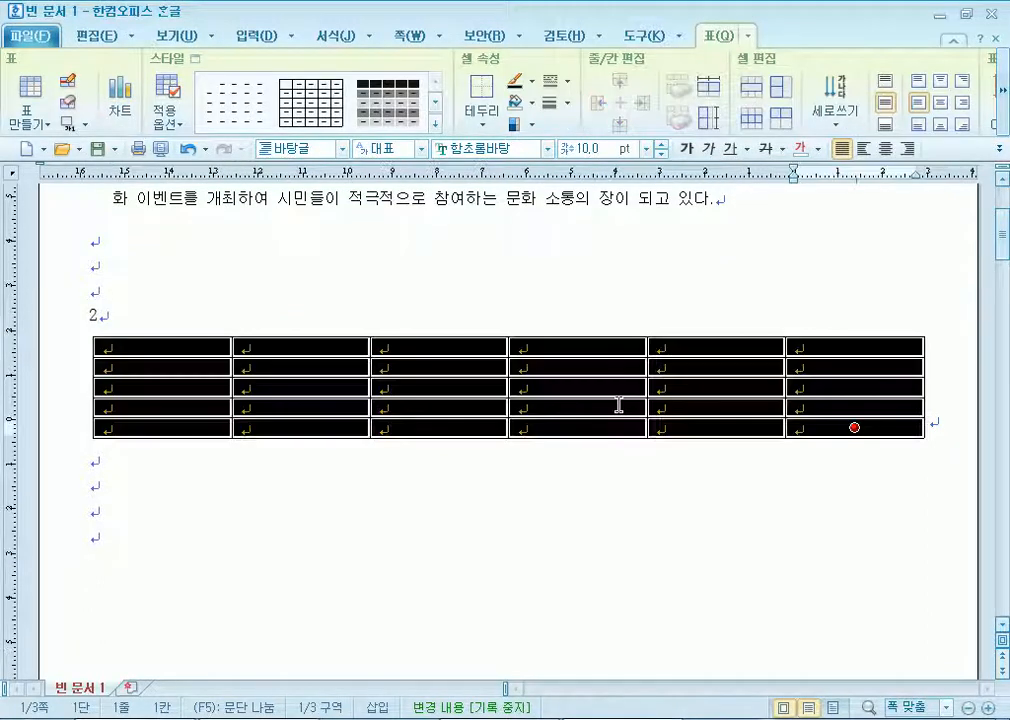
key(ctrl+Down)
key(ctrl+Down)
key(ctrl+Down)
key(shift+Escape)
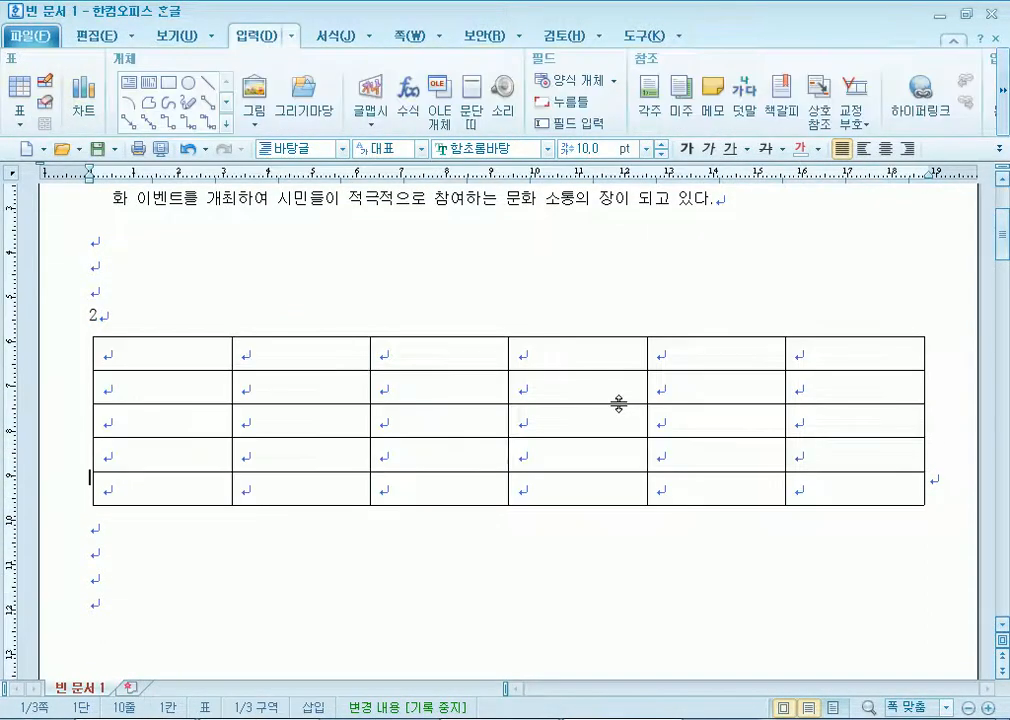
click(168, 349)
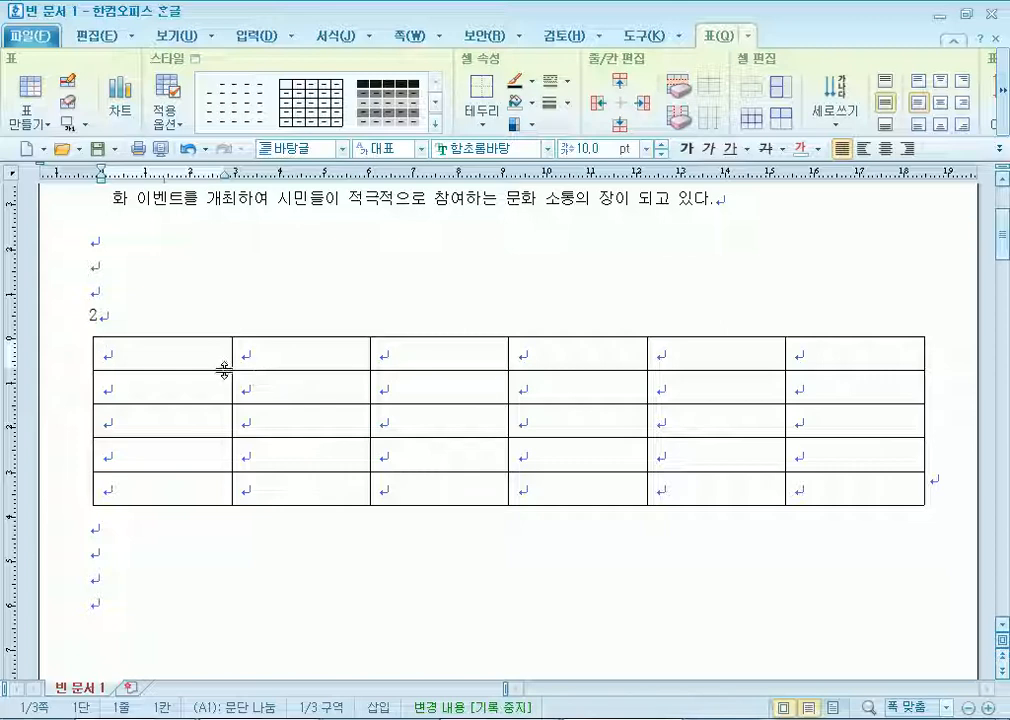
Centre the text in all table cells and right-align data cells B2–F5.
drag(206, 342, 854, 488)
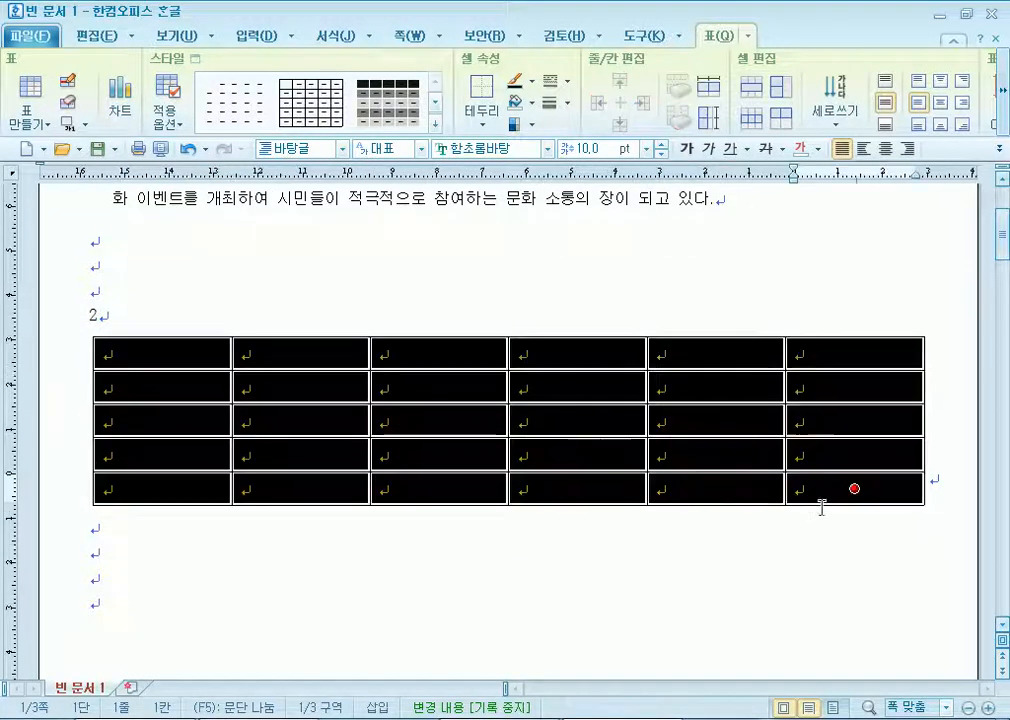
click(886, 150)
drag(300, 388, 888, 498)
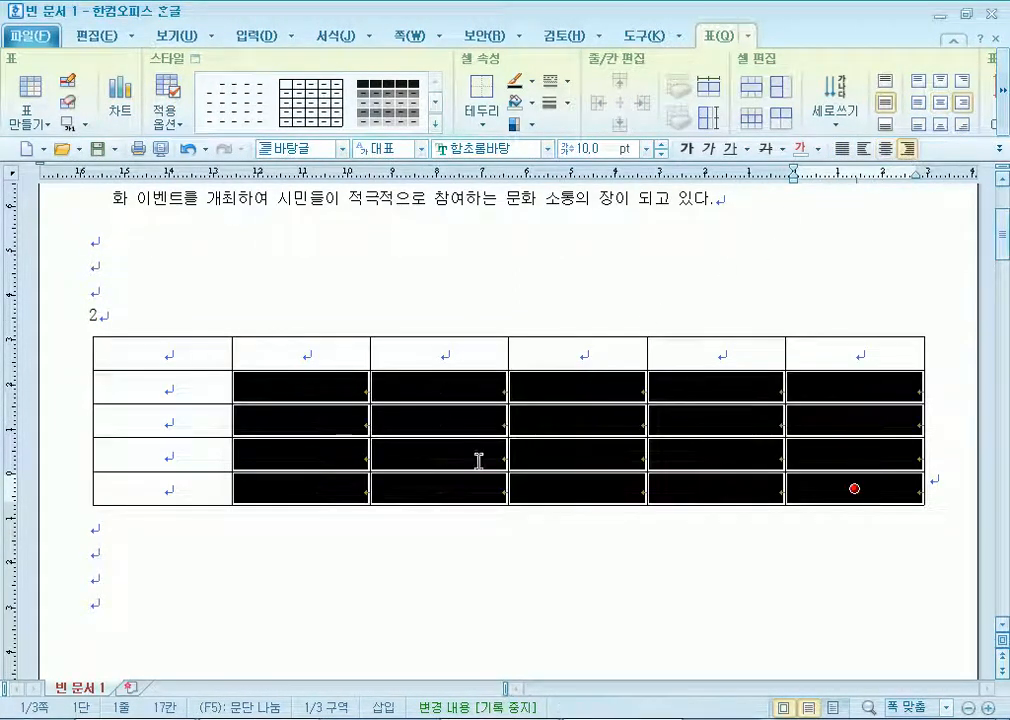
key(ctrl+shift+r)
click(307, 541)
Enter header cells 구분, 2012년 and 2013년, then auto-fill 2014년–2016년.
click(178, 350)
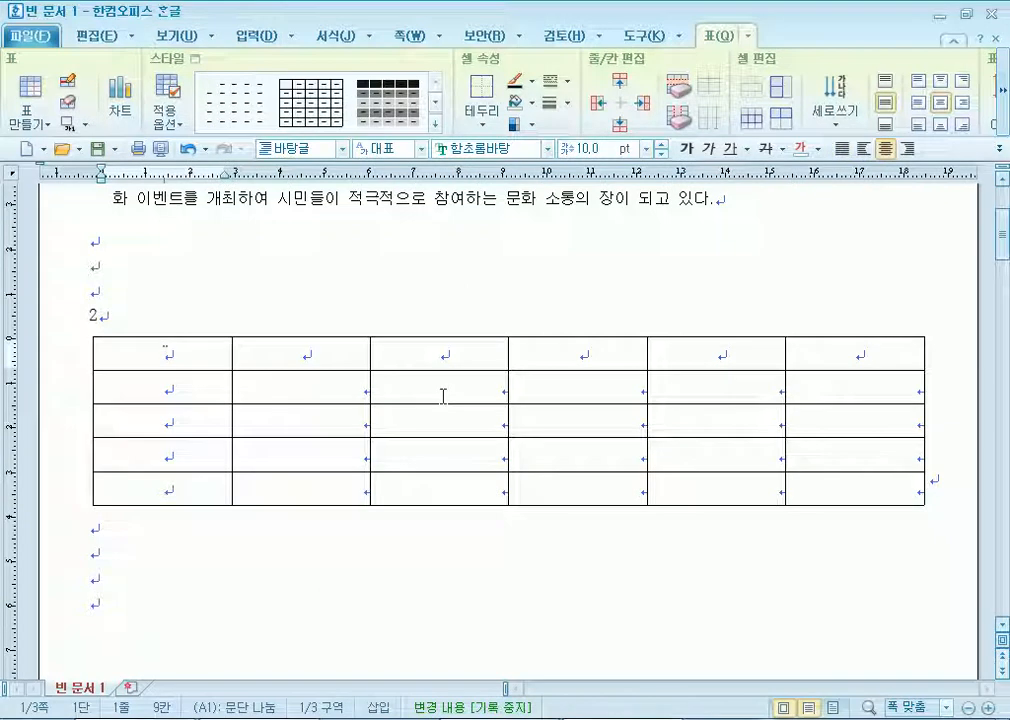
text(rnqnws)
key(shift+Home)
text(구분)
key(Tab)
text(20112)
key(BackSpace)
key(BackSpace)
text(2년)
key(Tab)
text(2013년)
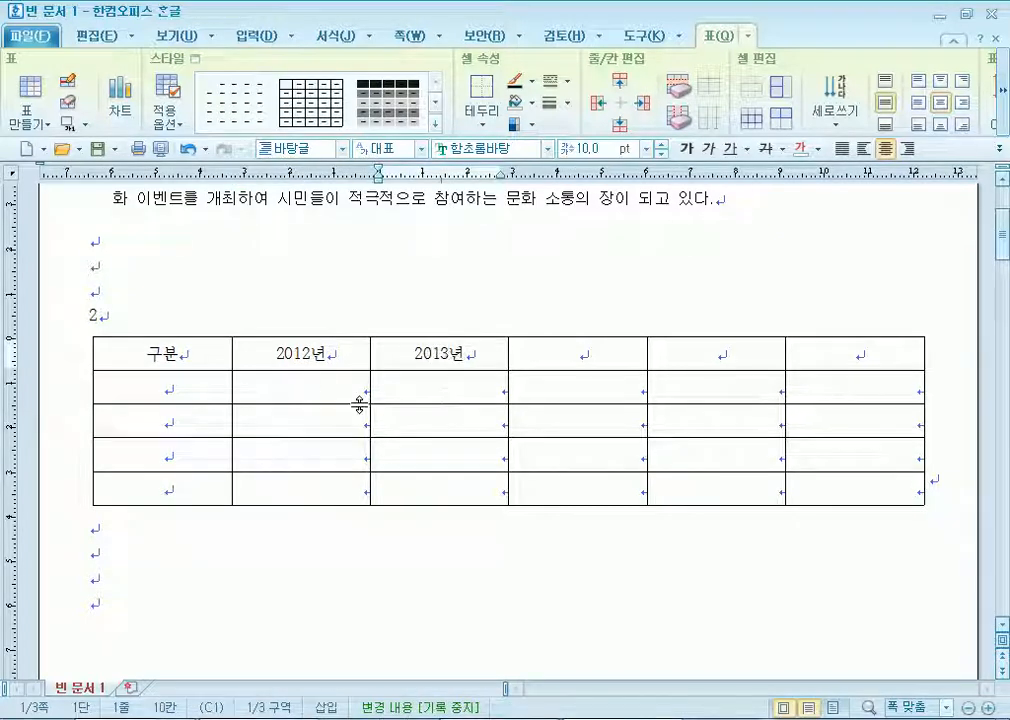
drag(336, 352, 855, 354)
key(a)
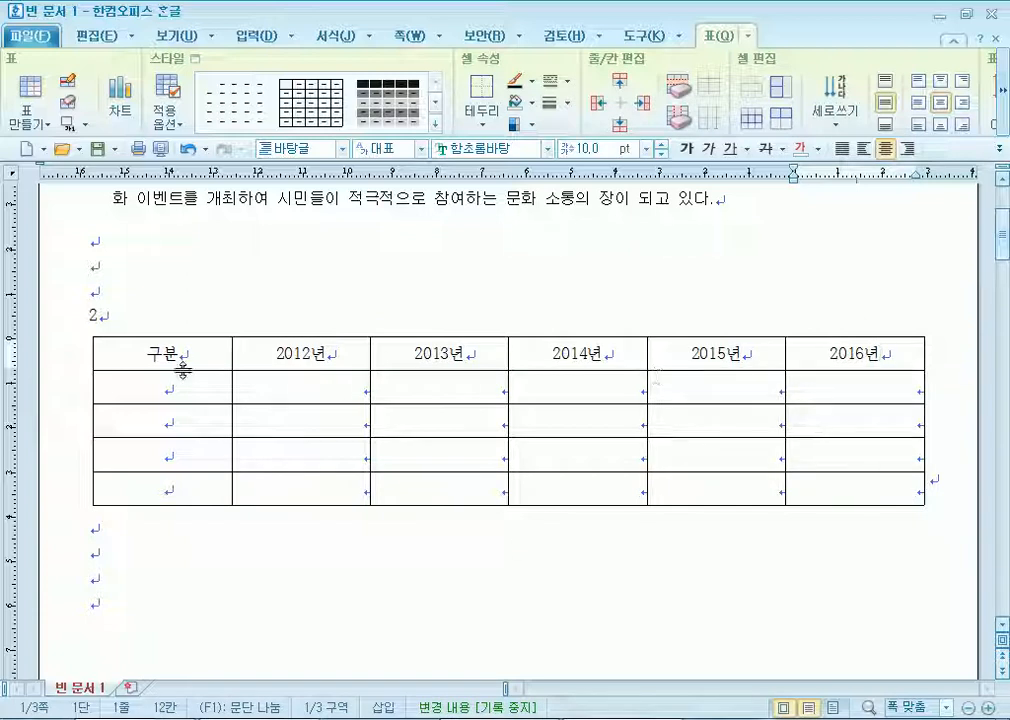
Type row labels 시설 수리 및 점검, 위탁관리비, 전기료, 합계 and widen the first column.
click(140, 386)
text(시설 )
text(수리 및 )
text(점ㄱ)
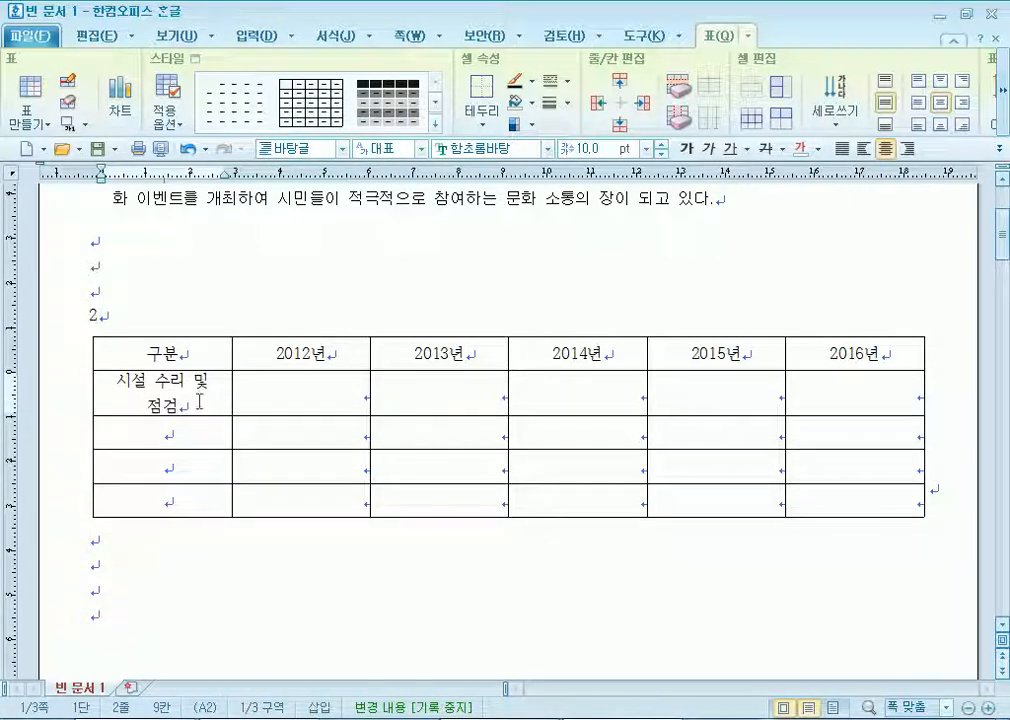
key(Down)
text(위탁ㄱ관리비)
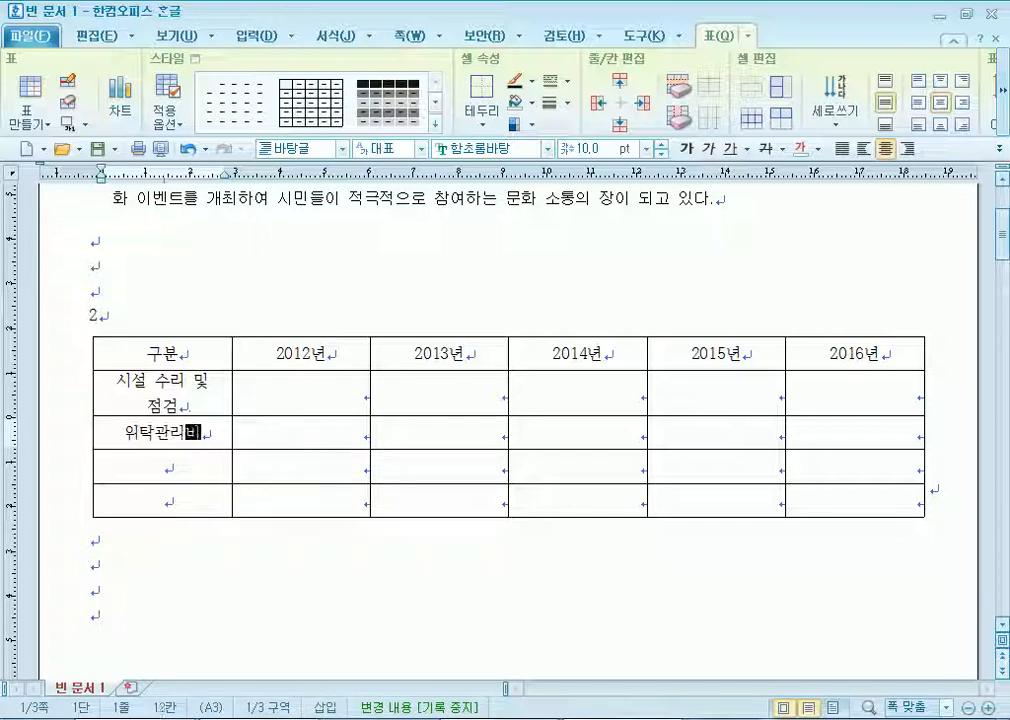
key(Down)
text(저ㄴ기료)
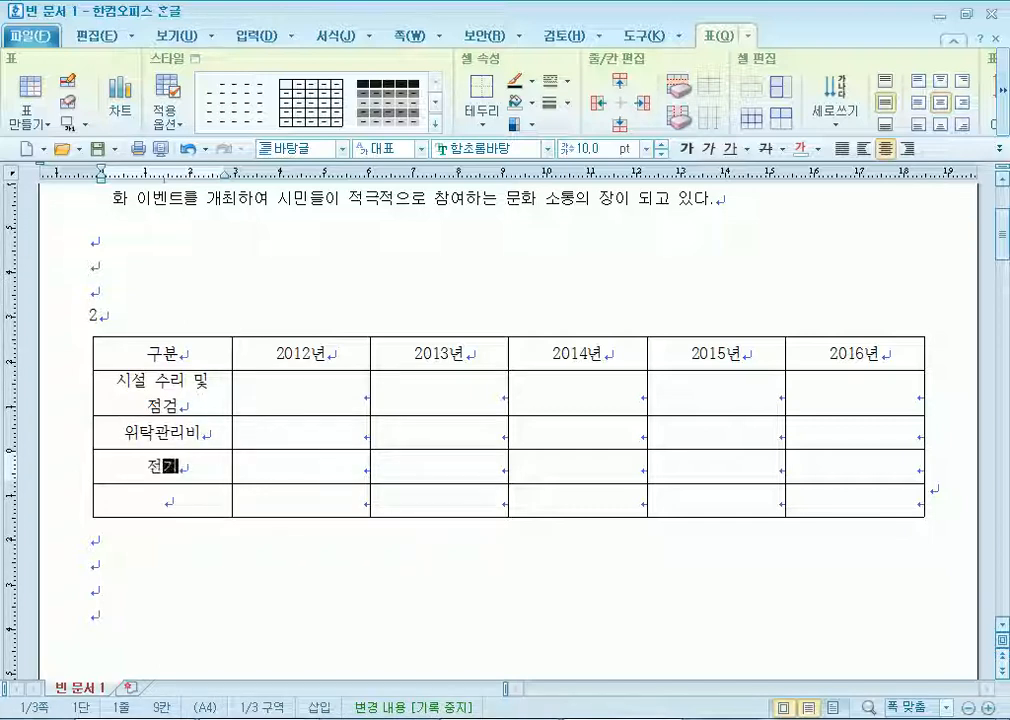
key(Down)
text(합계)
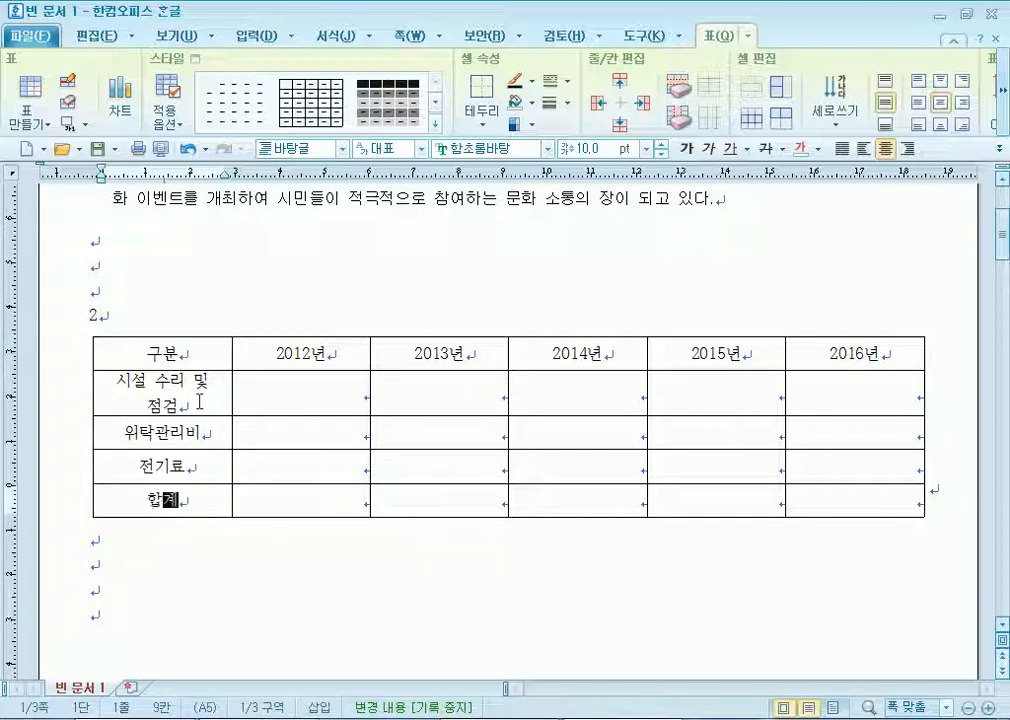
drag(232, 383, 271, 388)
drag(340, 360, 870, 490)
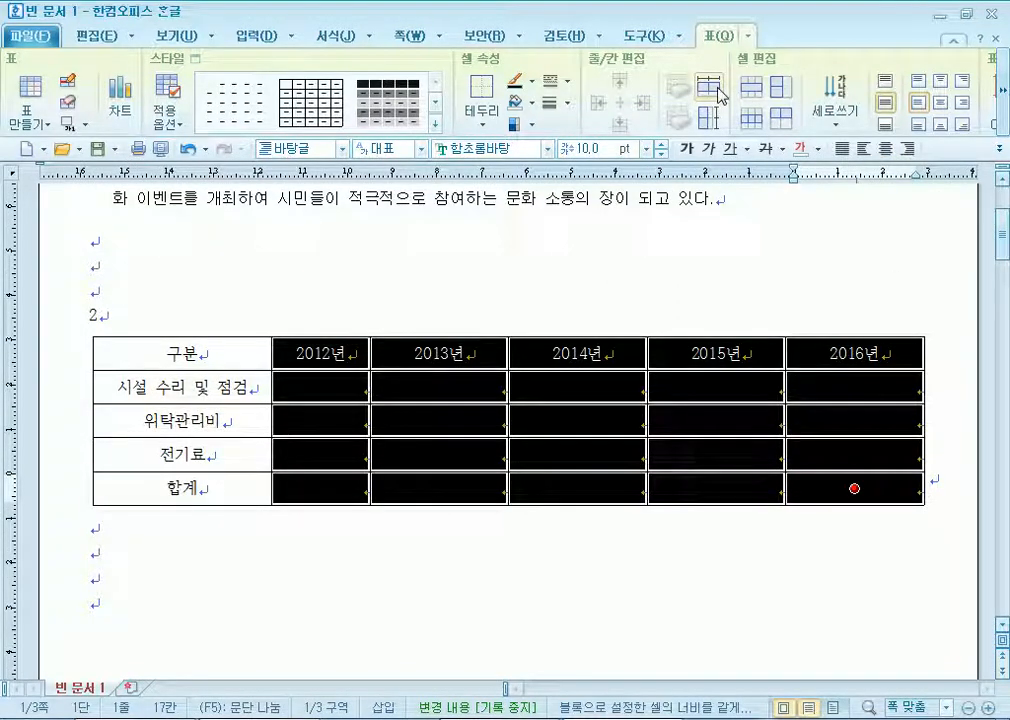
Equalise the year column widths and enter the first expense row: 1221, 924, 832, 8/1, 956.
click(708, 120)
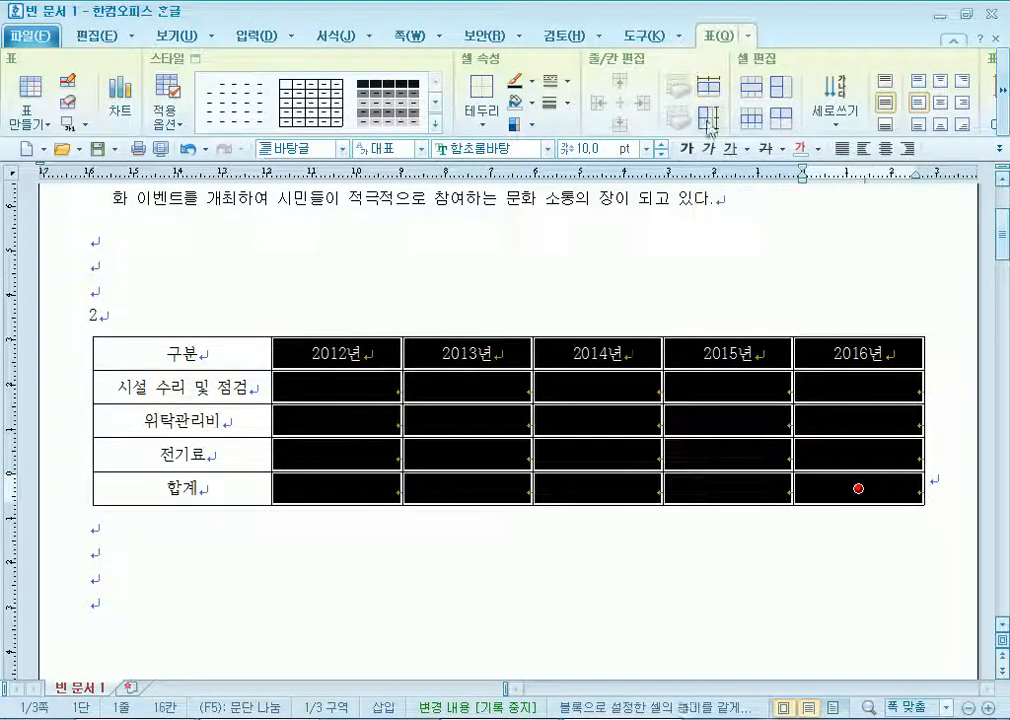
click(471, 282)
click(328, 385)
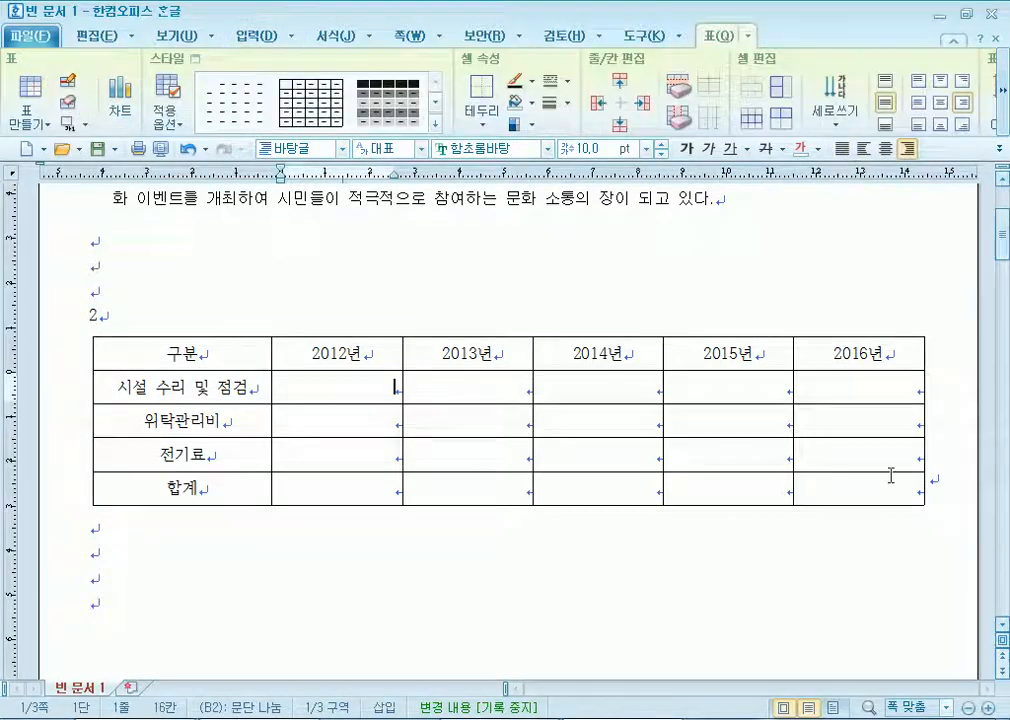
text(1221)
key(Tab)
text(924)
key(Tab)
text(832)
key(Tab)
text(8/1)
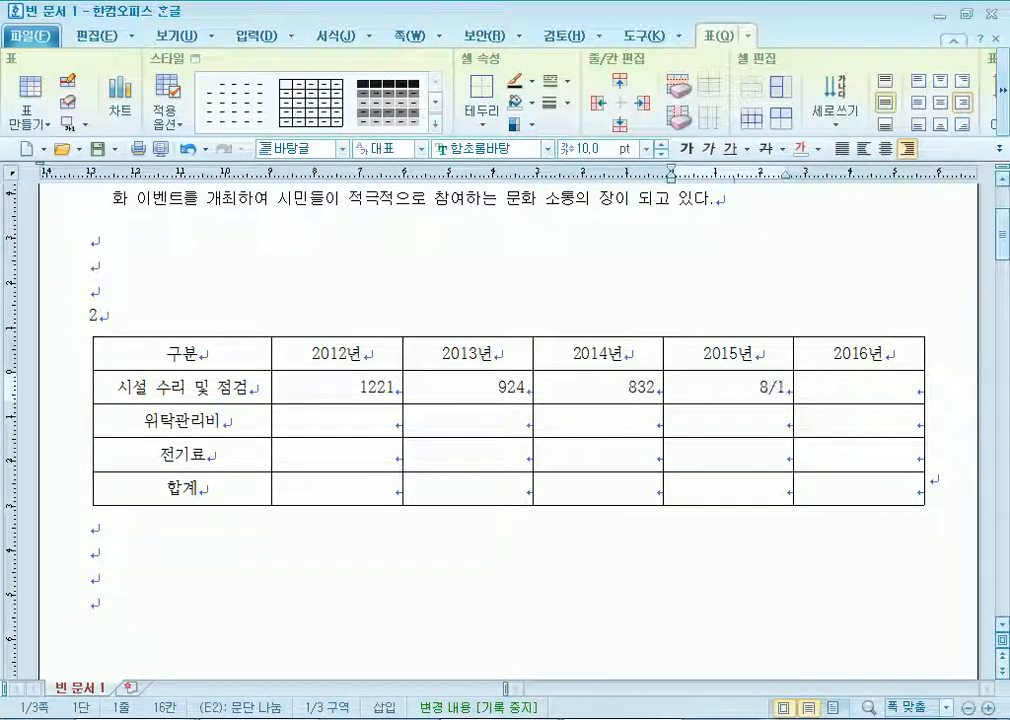
key(Tab)
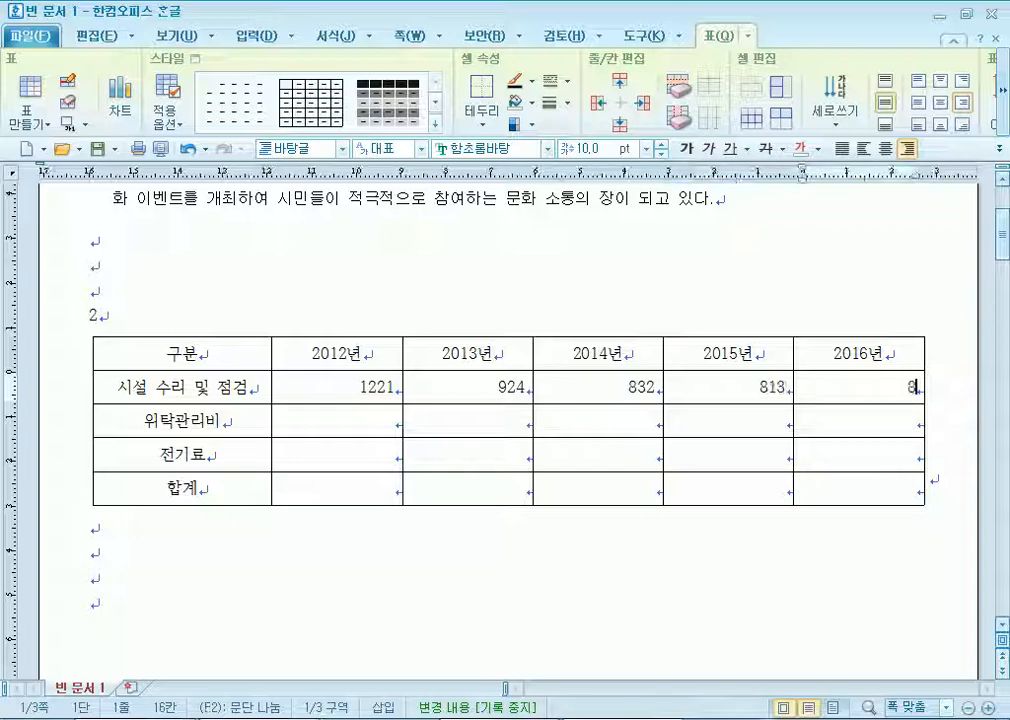
text(956)
Enter the 위탁관리비 row figures 1036, 1184, 84, 101 and 110.
key(Tab)
key(Tab)
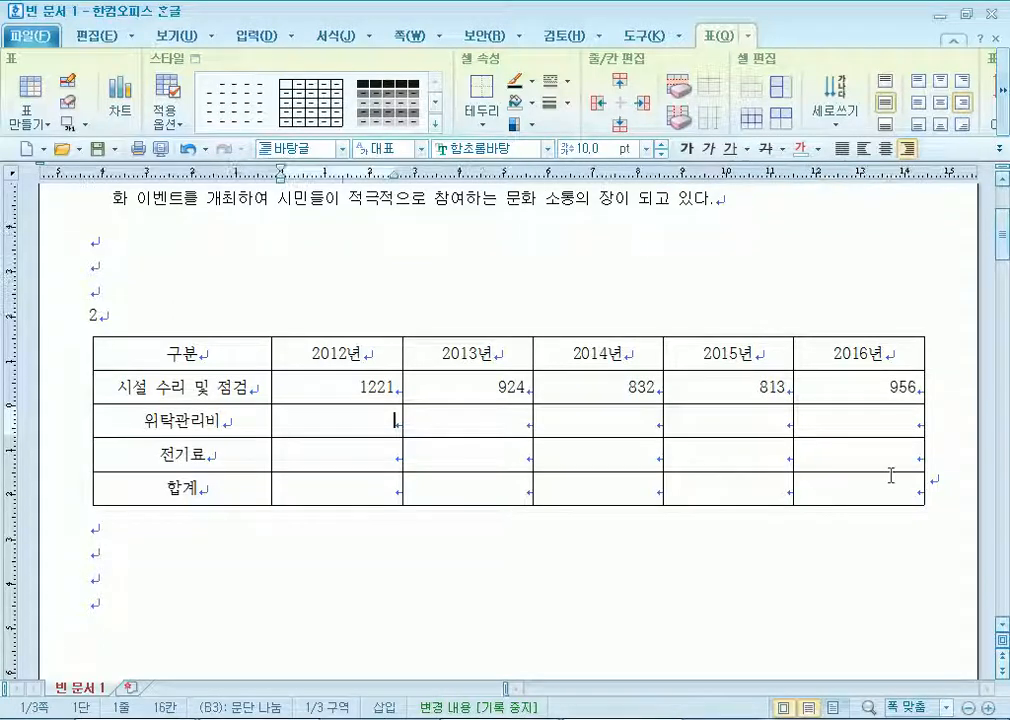
text(1036)
key(Tab)
text(1184)
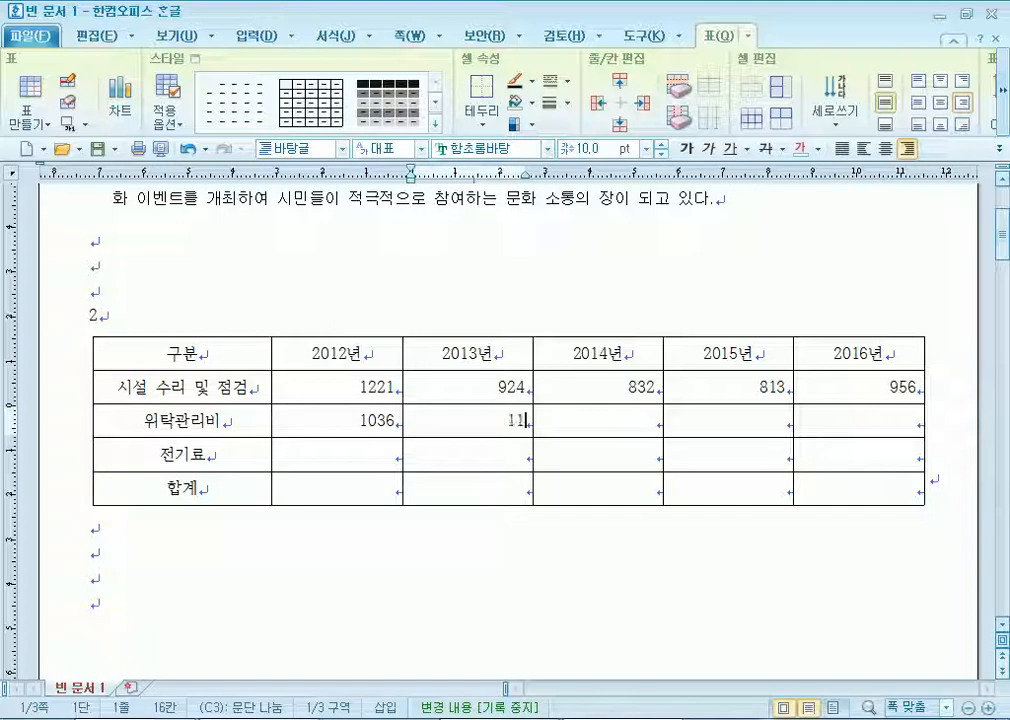
key(Tab)
text(84)
key(Tab)
text(101)
key(Tab)
text(110)
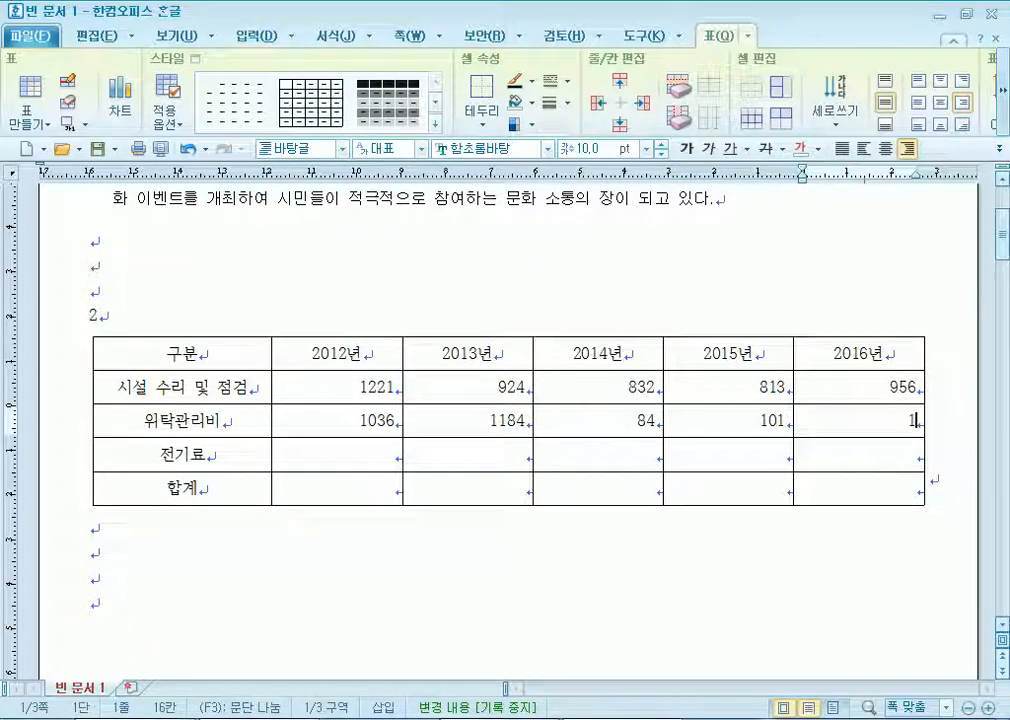
Type the 전기료 figures 884, 25, 710, 692 and 876 along the row.
key(Tab)
key(Tab)
key(Tab)
text(884)
key(Tab)
text(2)
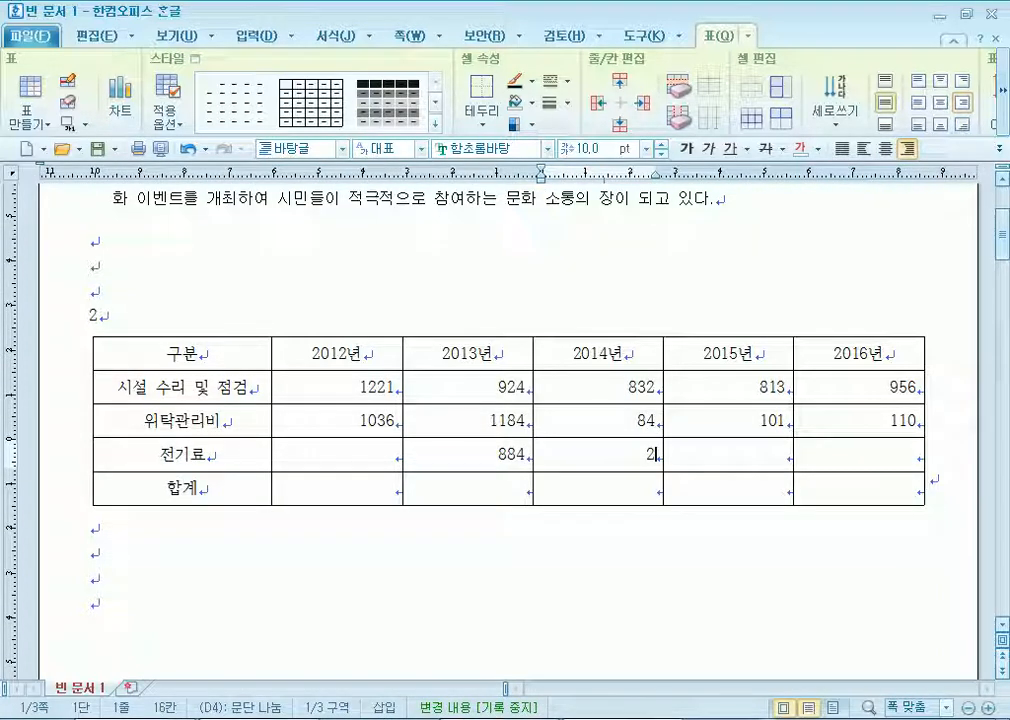
text(5)
key(Tab)
text(710)
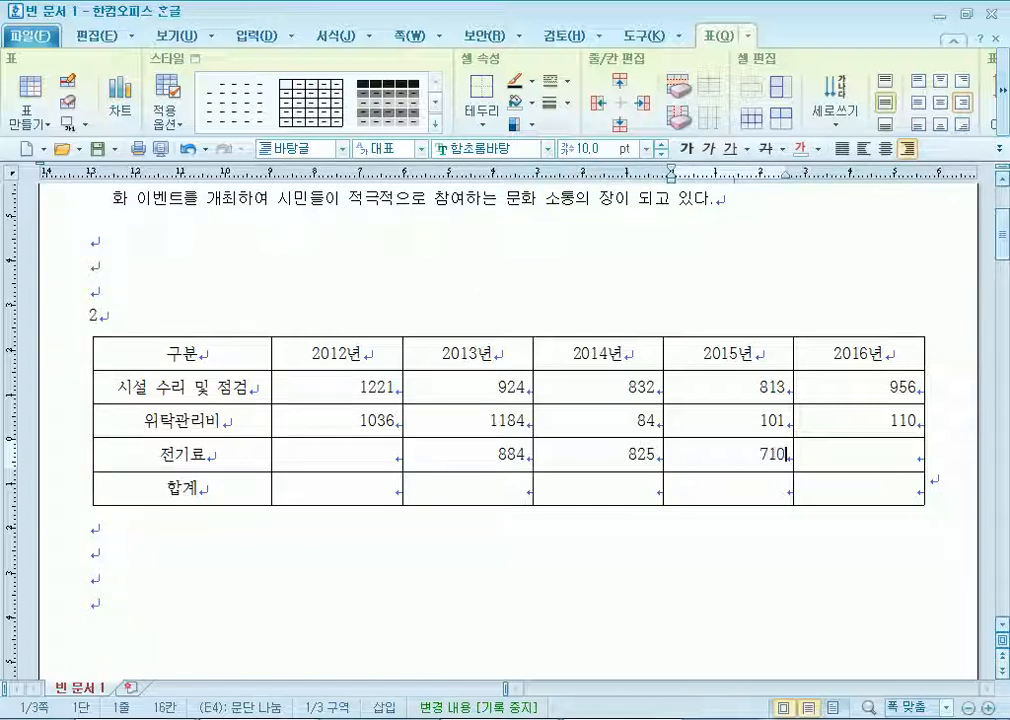
key(Tab)
text(692)
key(Tab)
text(876)
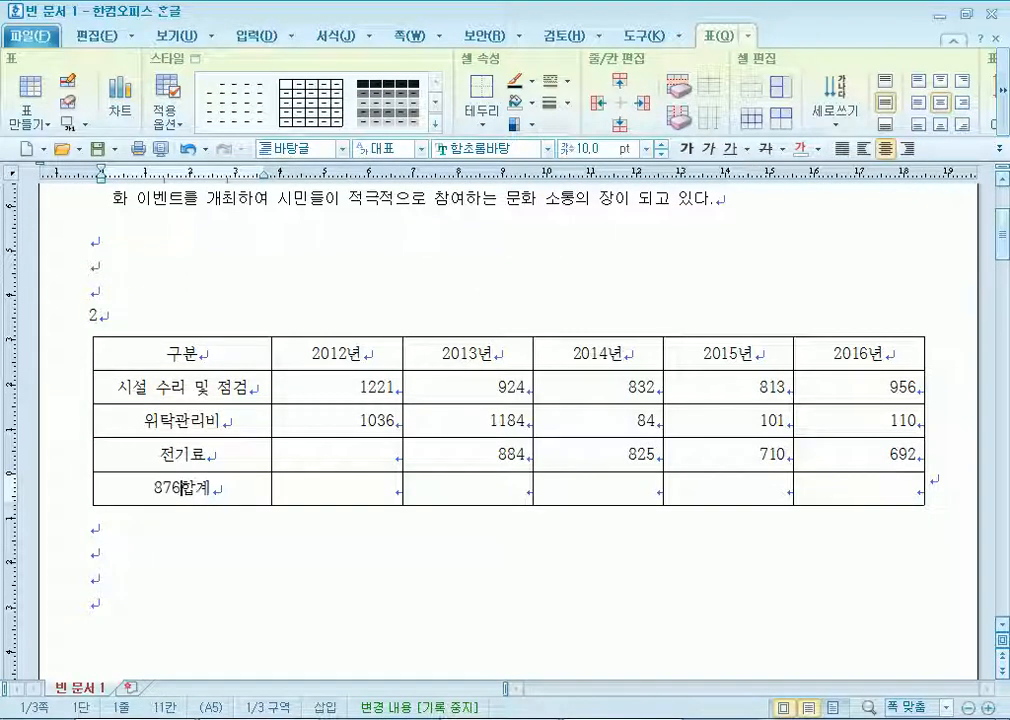
Shift 전기료 values into 2012–2016 (884, 825, 710, 692, 876) and clear the right-aligned 2012 합계 cell.
key(shift+Home)
key(ctrl+c)
key(Delete)
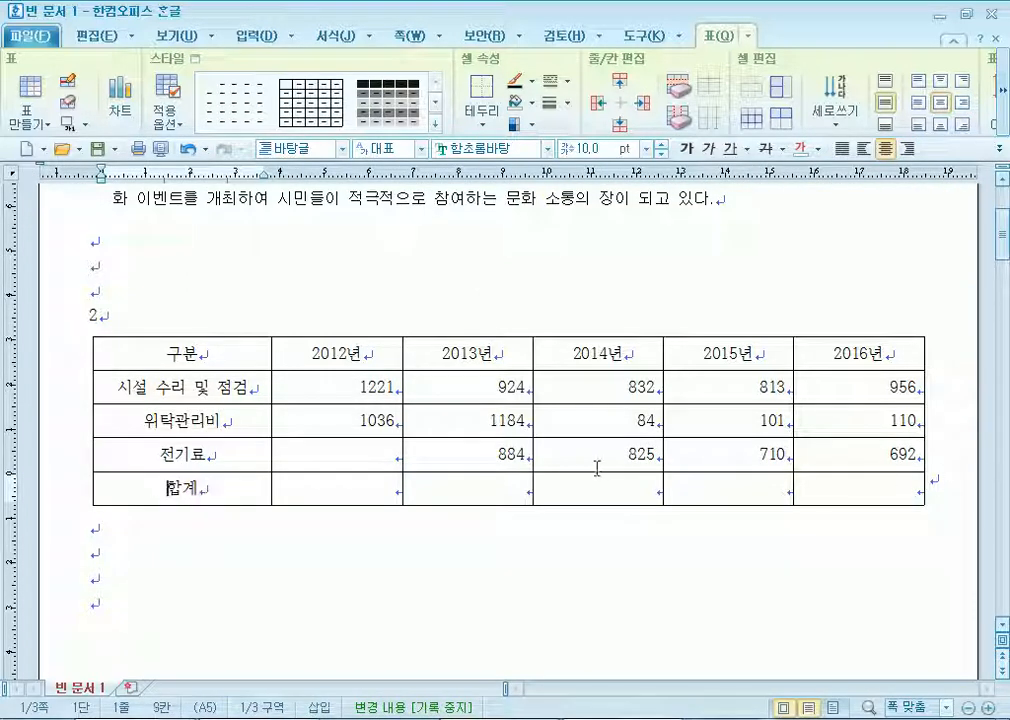
click(397, 469)
key(ctrl+v)
drag(418, 455, 827, 458)
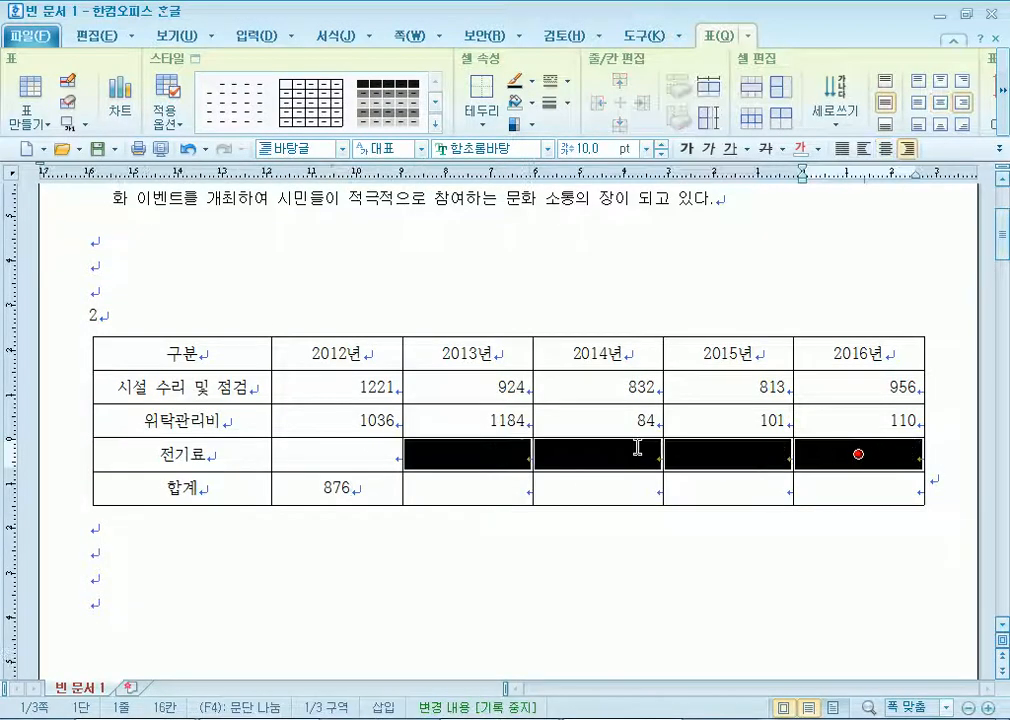
click(336, 454)
key(ctrl+v)
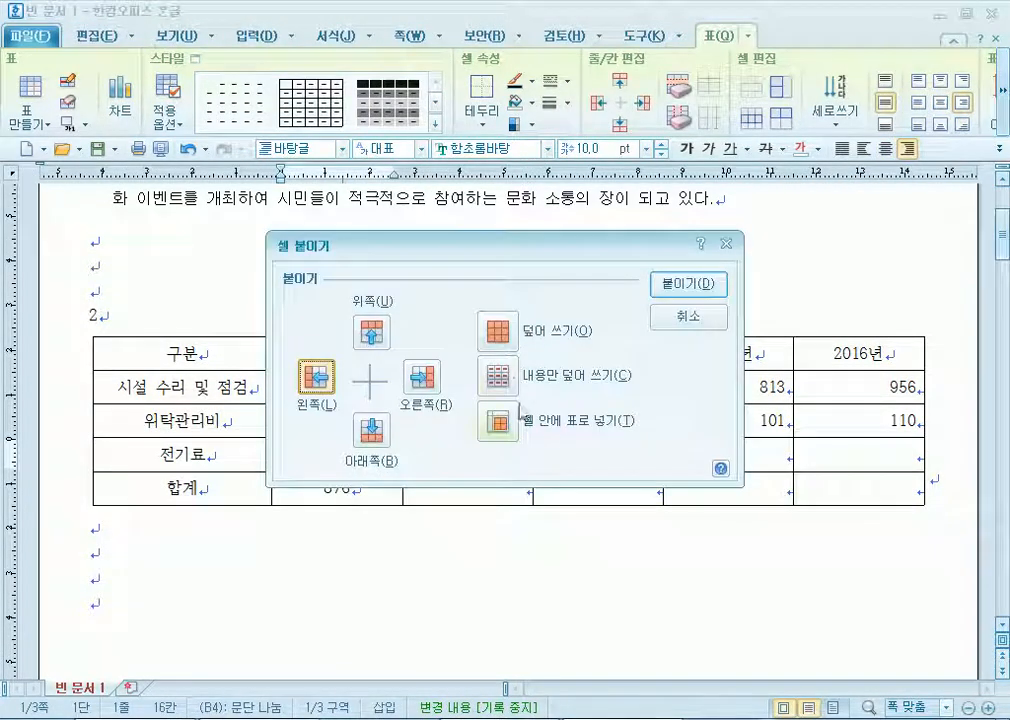
click(497, 376)
click(722, 286)
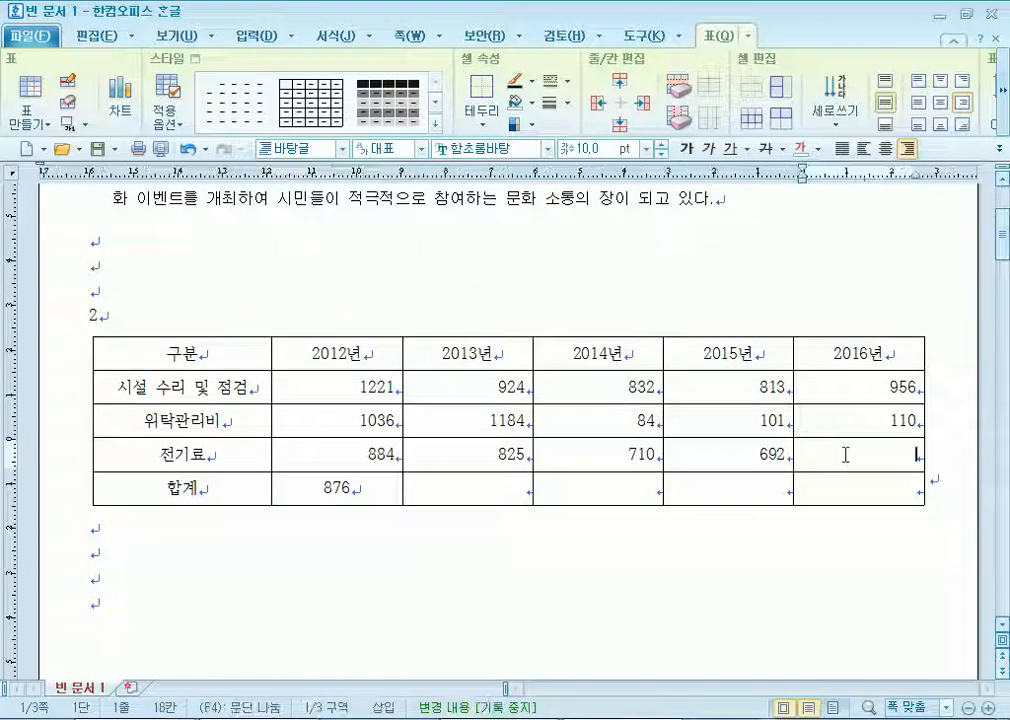
text(876)
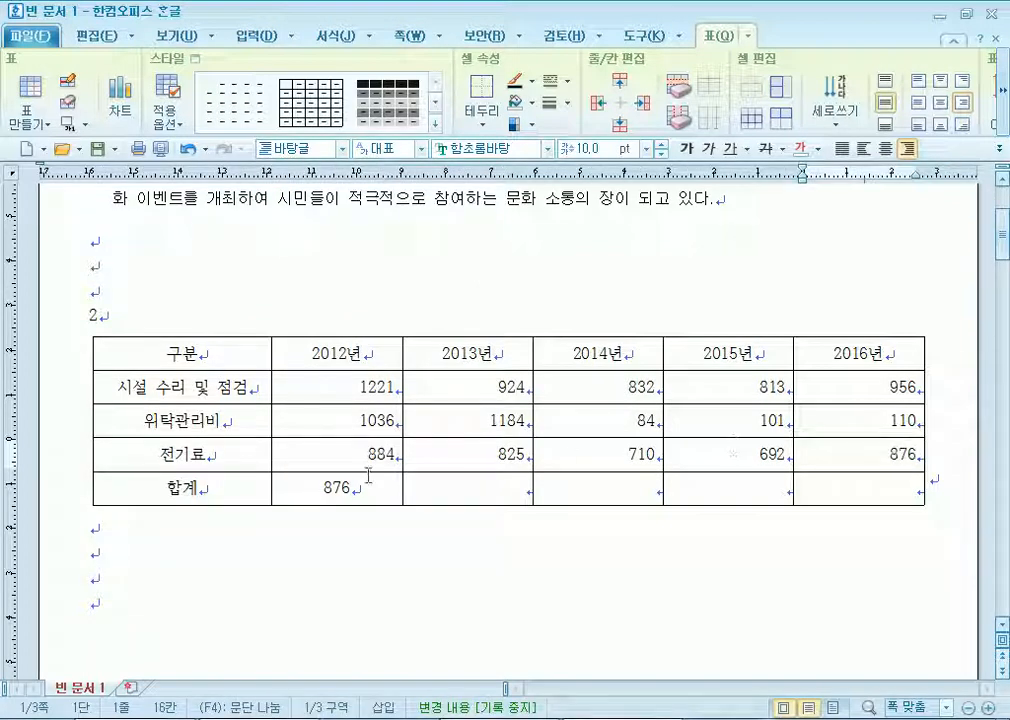
drag(320, 487, 379, 485)
key(Delete)
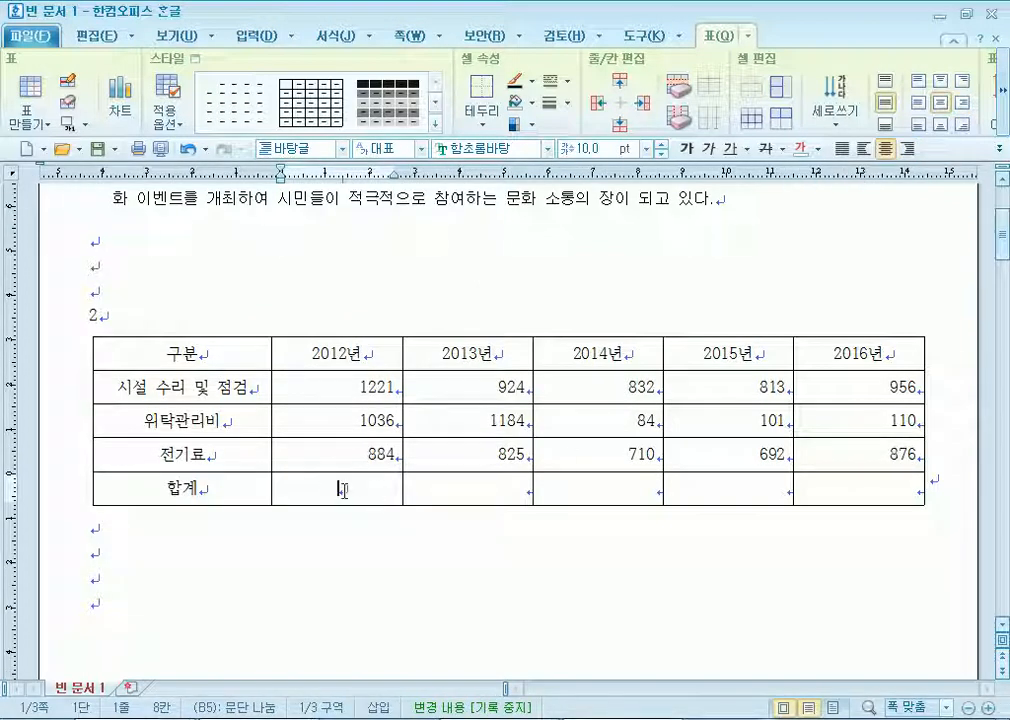
click(907, 148)
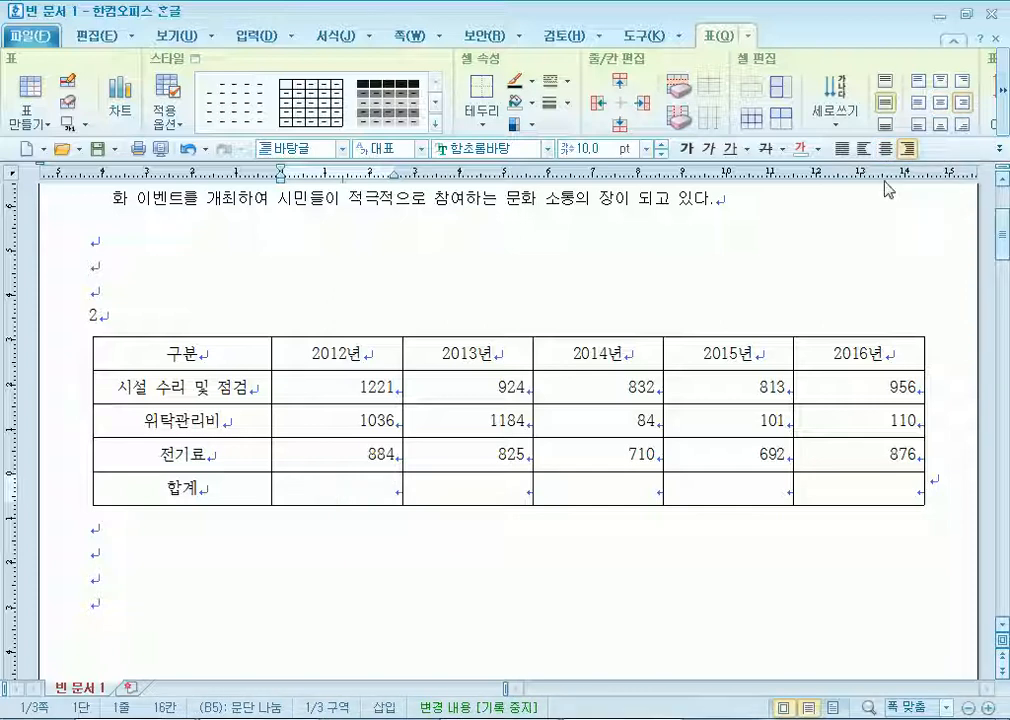
Sum the 합계 row (3,141, 2,933, 1,626, 1,606) and draw an X across the 2016년 total cell.
drag(352, 383, 704, 492)
key(ctrl+shift+s)
click(882, 490)
key(F5)
key(c)
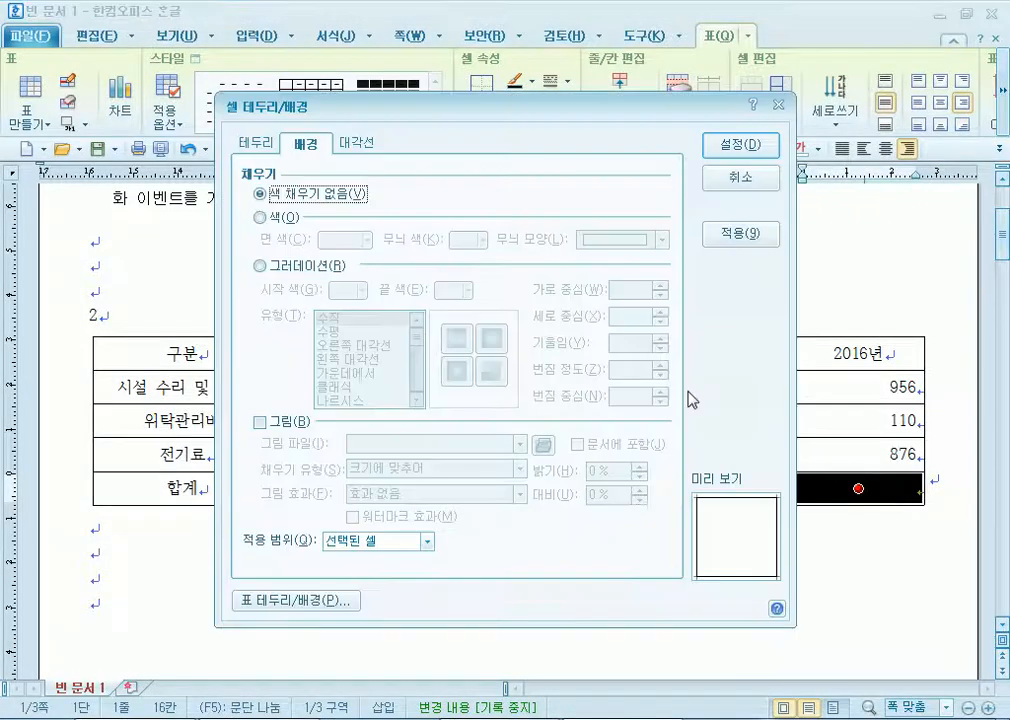
click(356, 142)
click(298, 403)
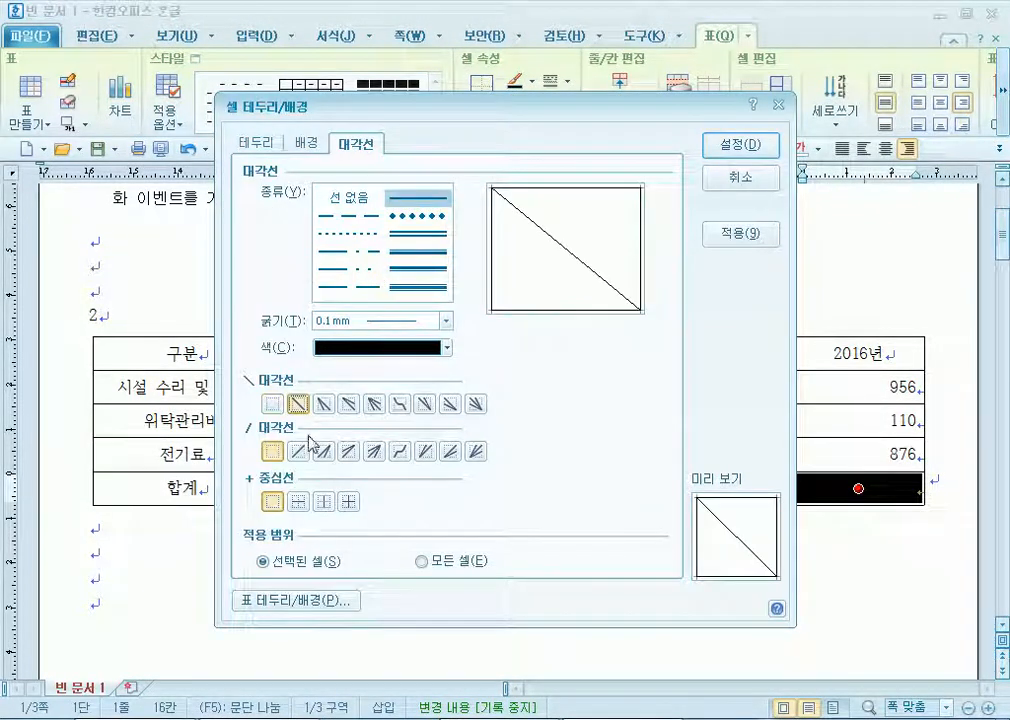
click(298, 451)
click(323, 451)
click(323, 450)
click(296, 453)
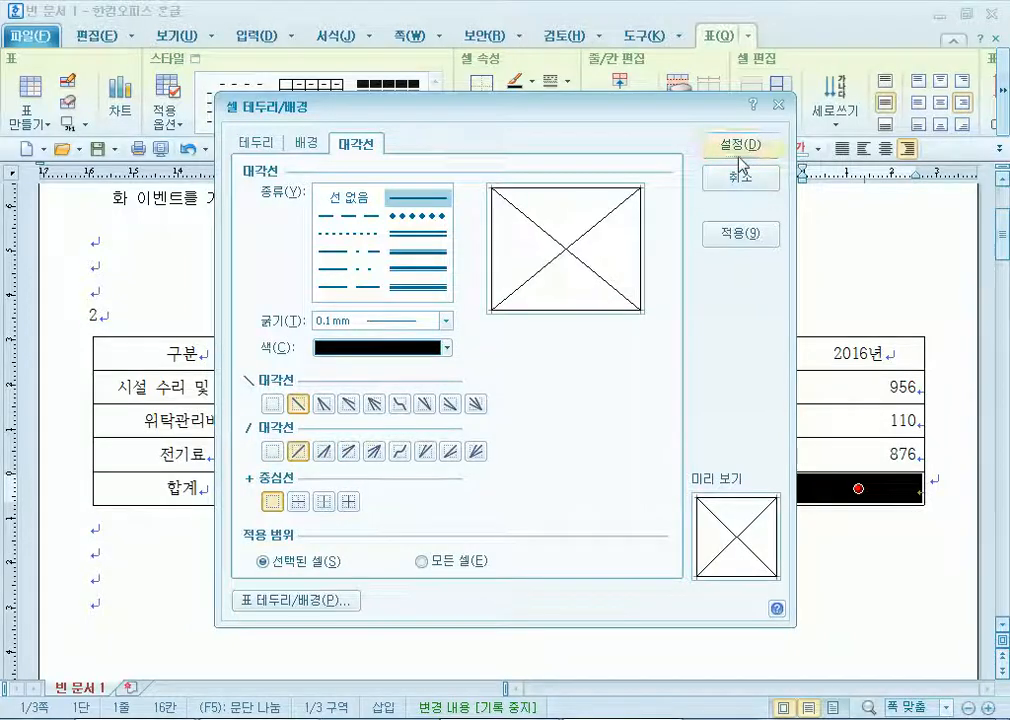
click(741, 145)
click(227, 358)
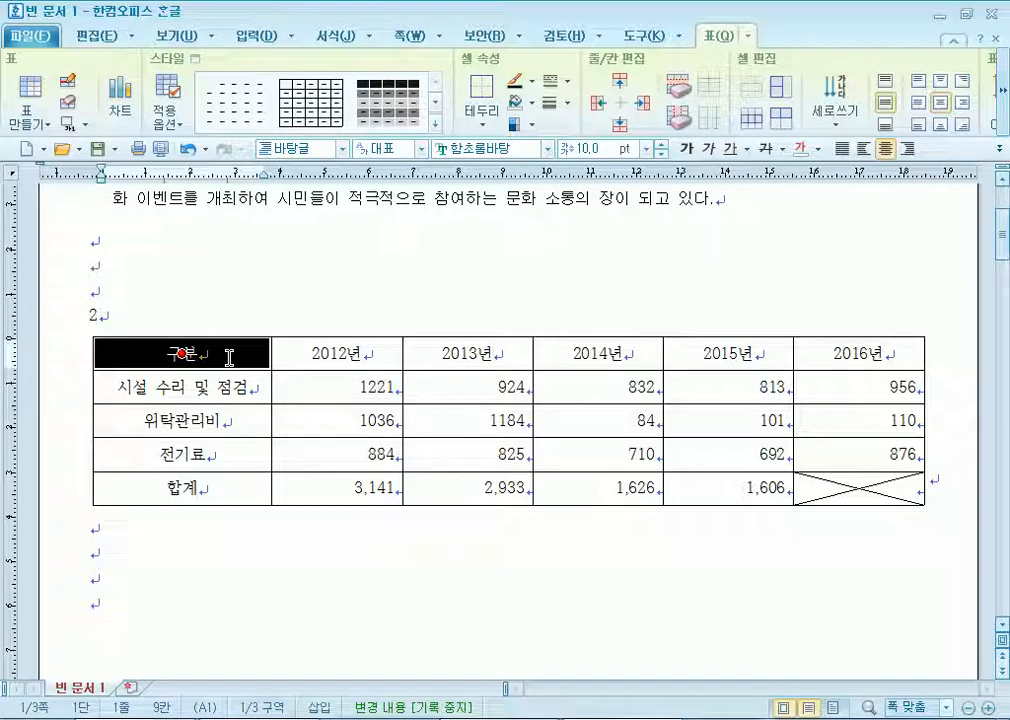
Fill the cells from 구분 through the 2015년 전기료 value with yellow.
drag(229, 357, 744, 457)
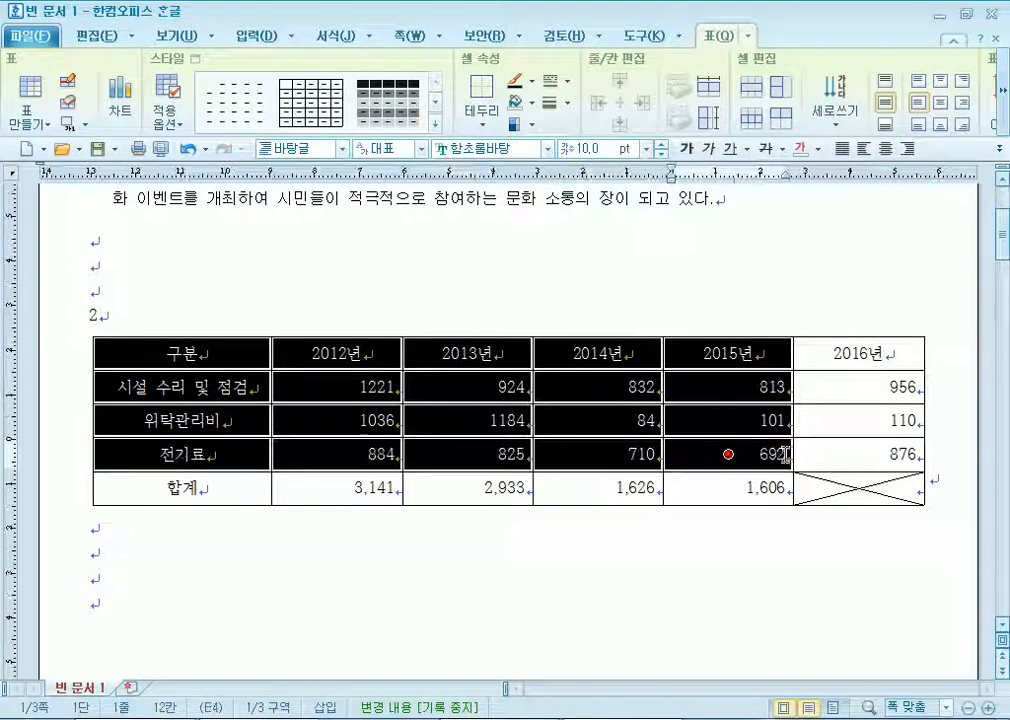
key(c)
click(262, 217)
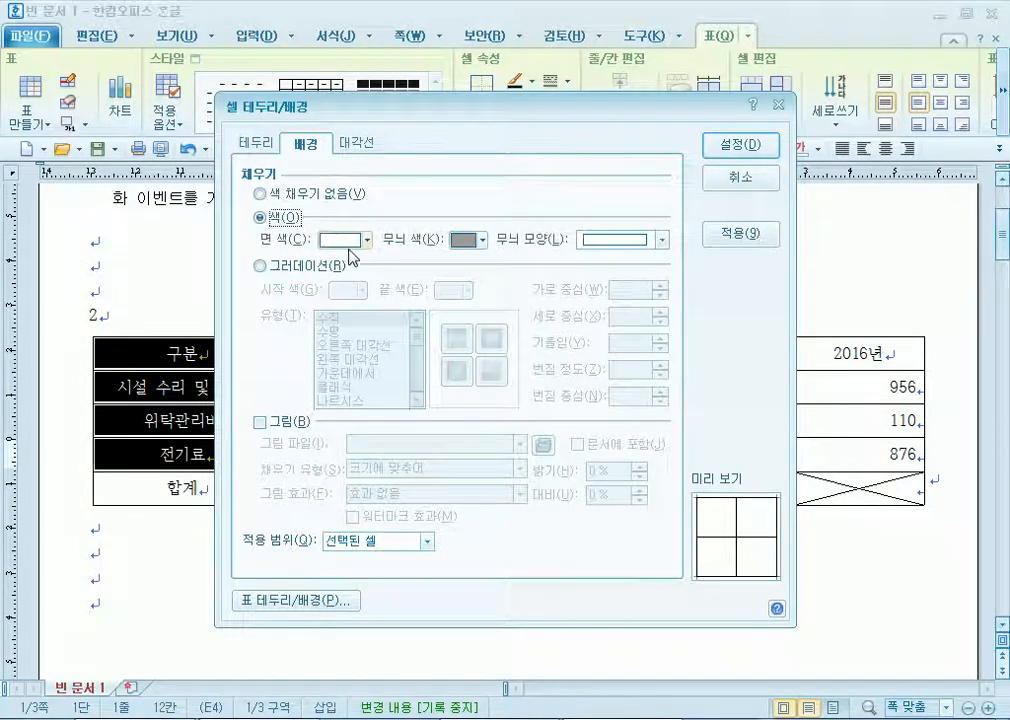
click(341, 241)
click(376, 293)
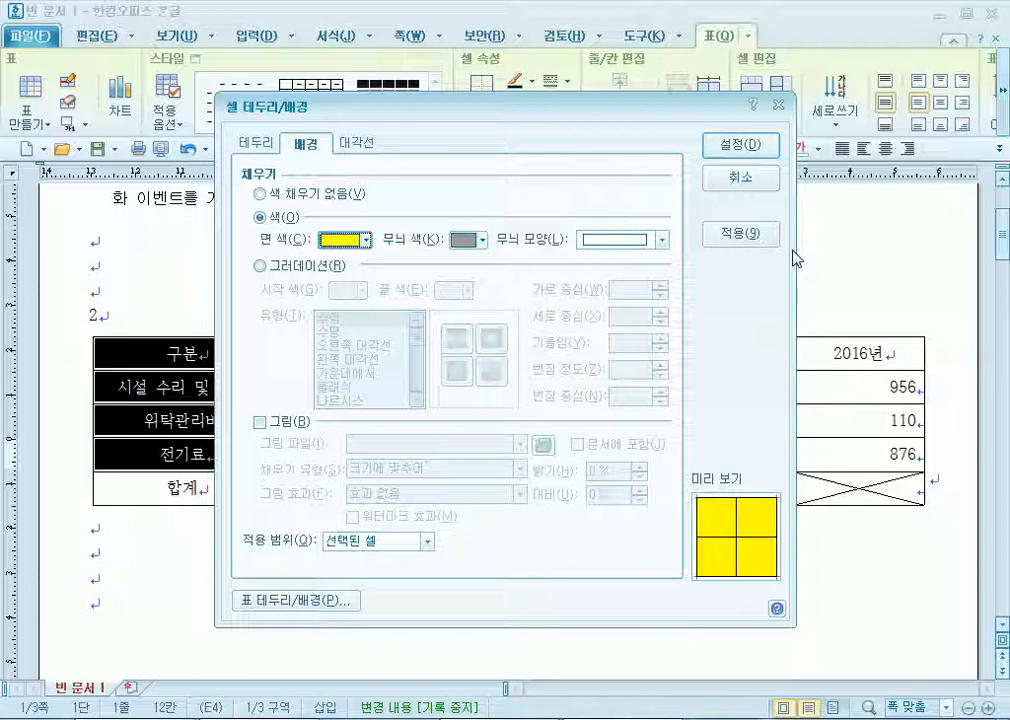
click(758, 148)
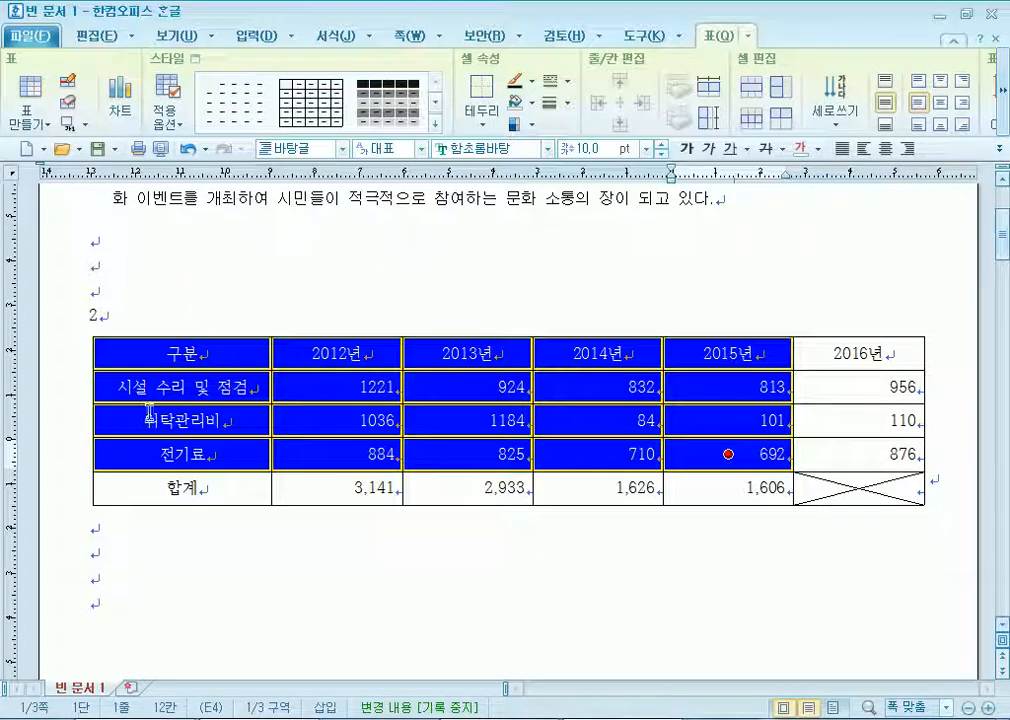
Set the font of the whole table to 돋움.
drag(203, 355, 866, 530)
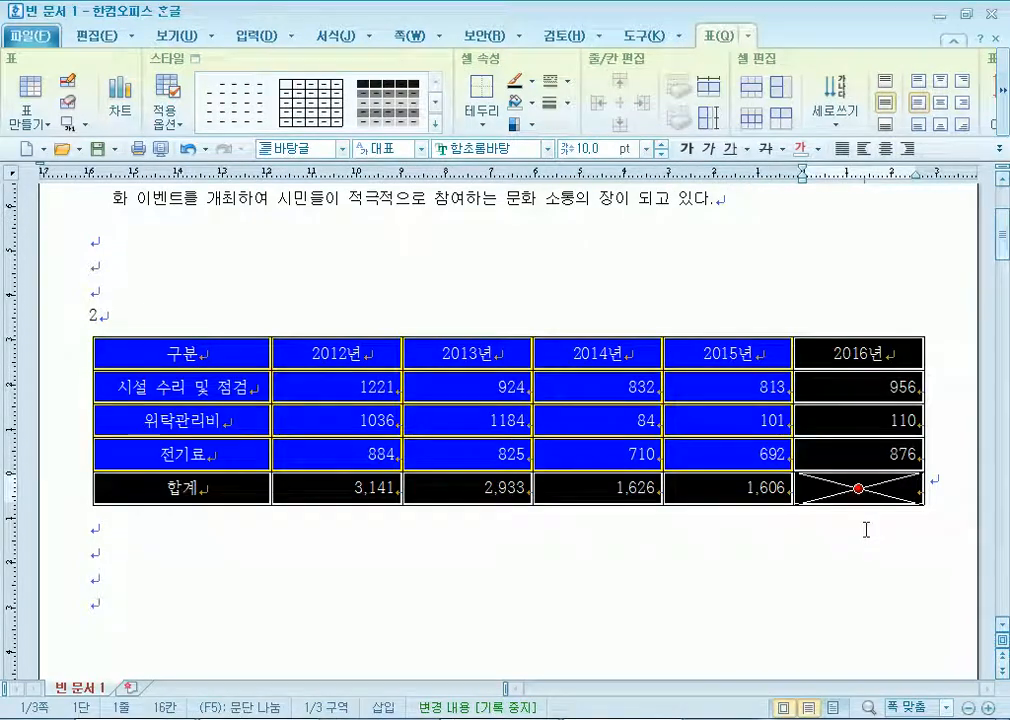
click(490, 148)
text(돋움)
key(Return)
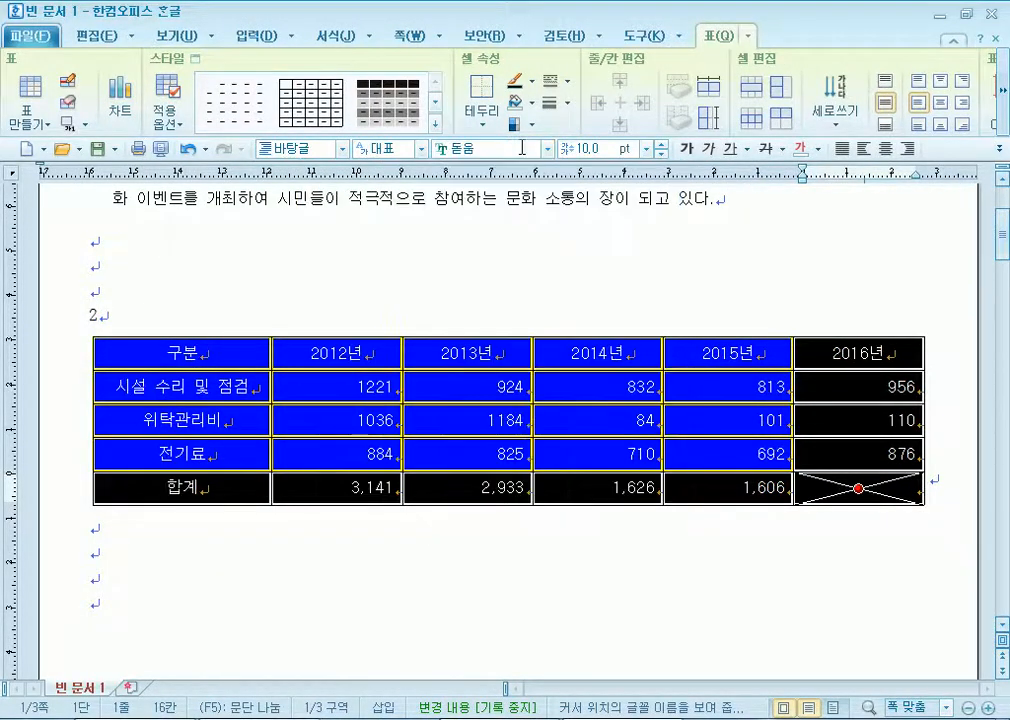
key(Escape)
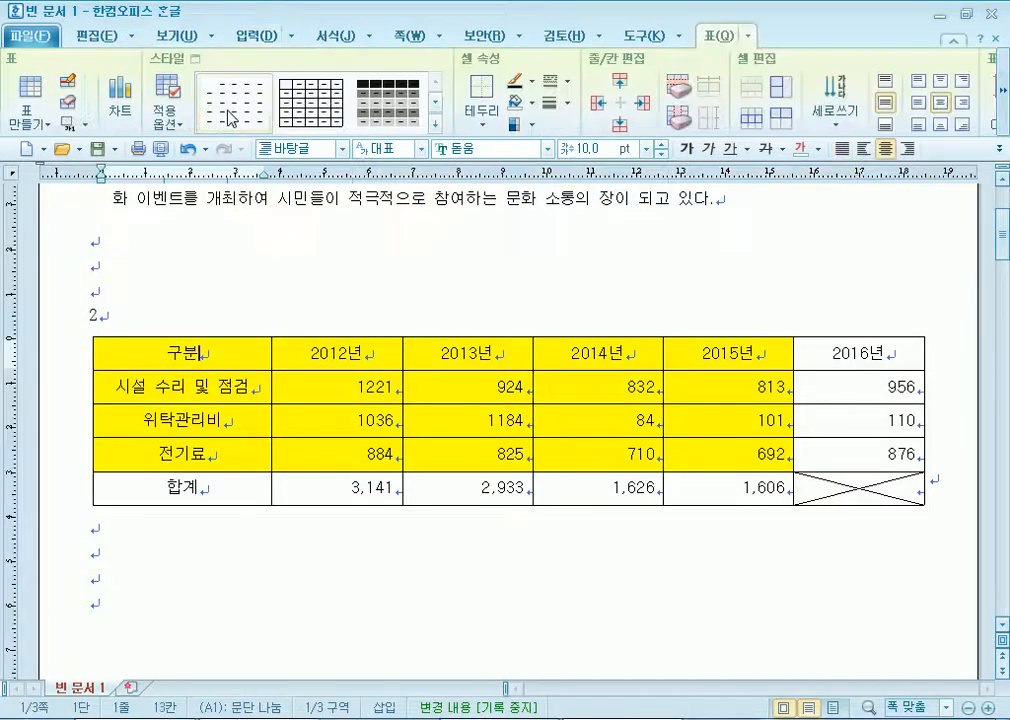
Insert a caption above the table and replace 표 1 with 청계천 유지관리비 내역(단위 : 백만 원).
click(257, 37)
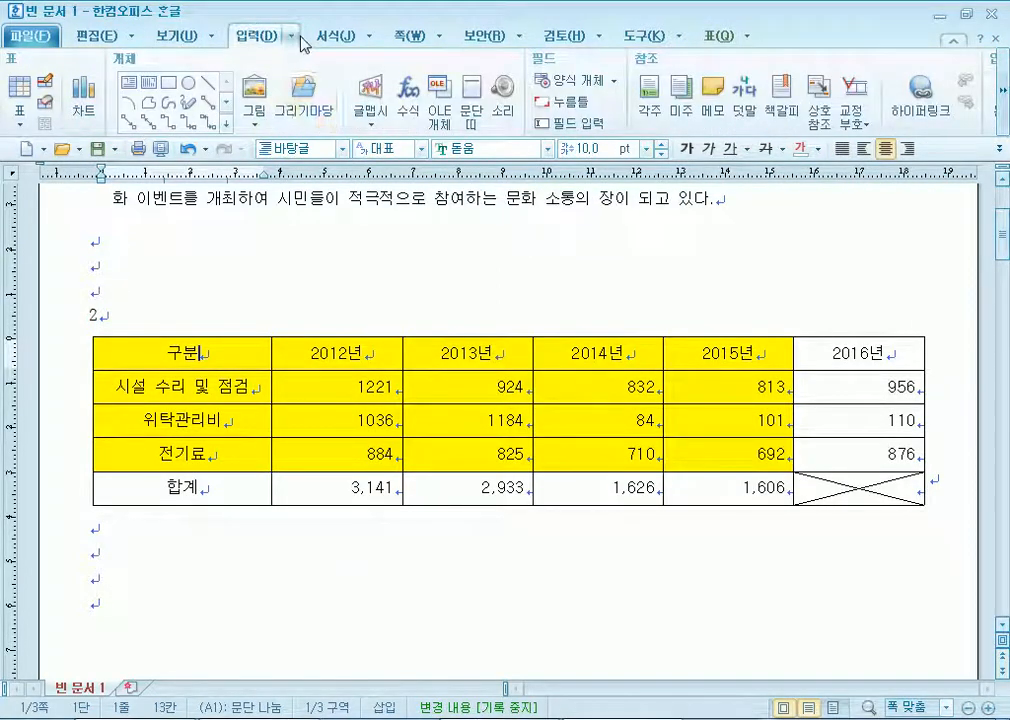
click(291, 36)
mouse_move(292, 140)
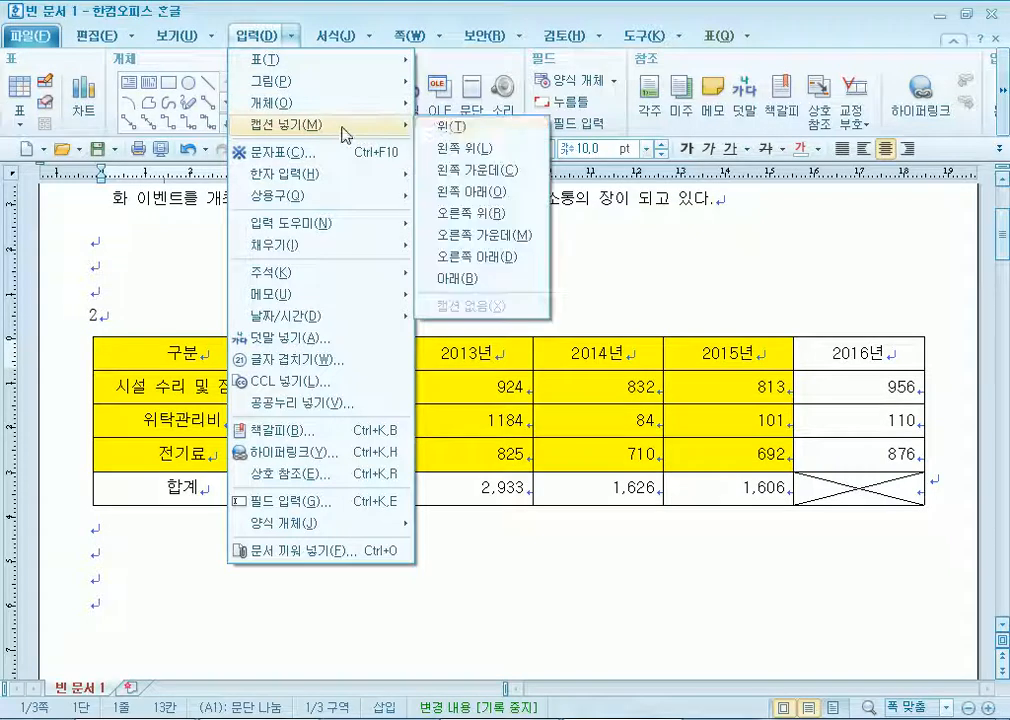
click(445, 127)
click(79, 345)
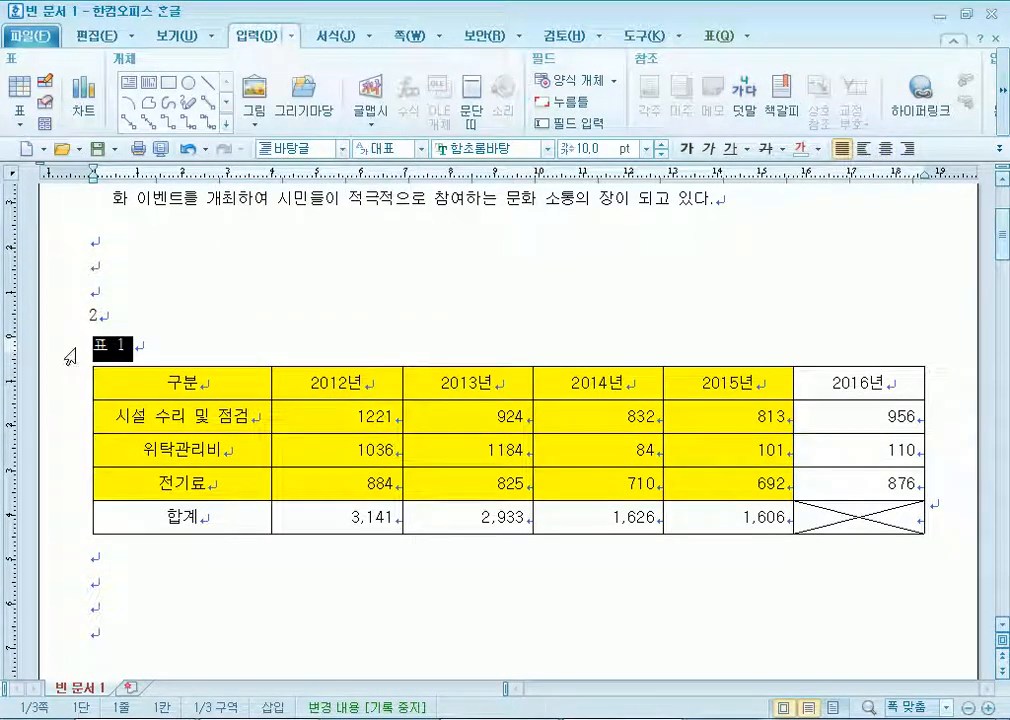
text(청계)
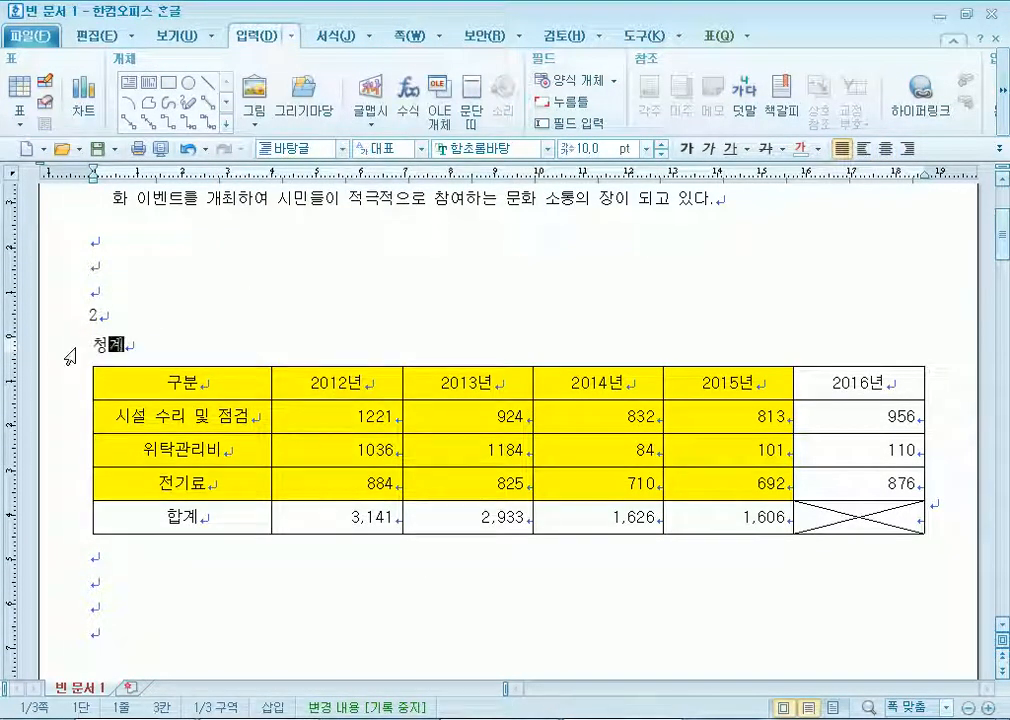
text(천 유ㅜ지)
key(BackSpace)
key(BackSpace)
key(BackSpace)
key(BackSpace)
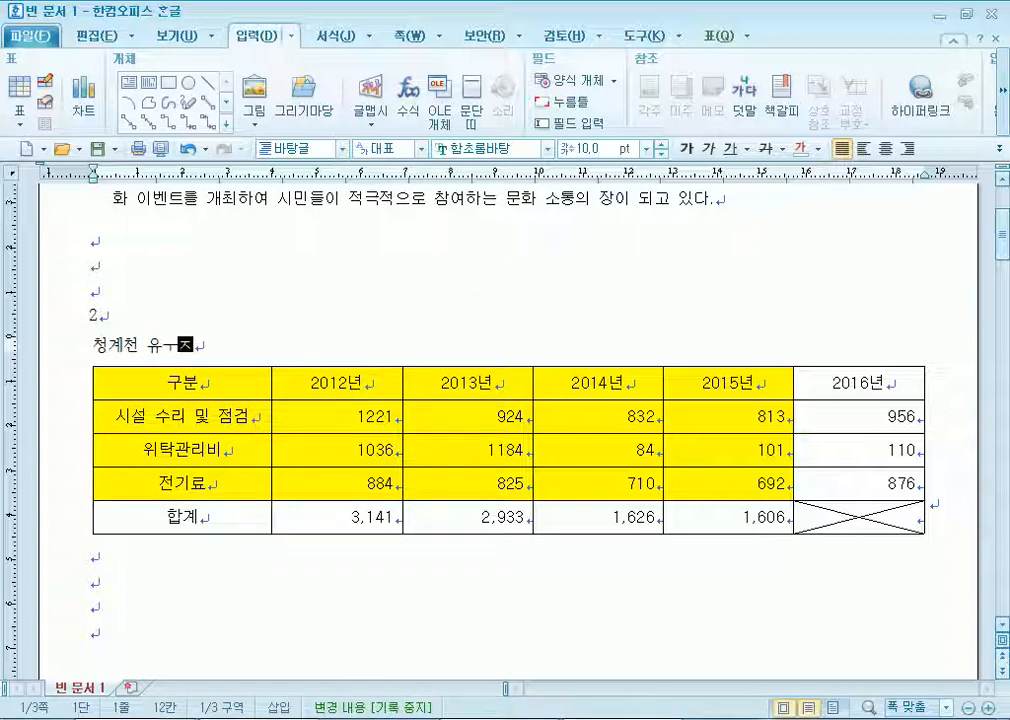
text(유지관리비 내역)
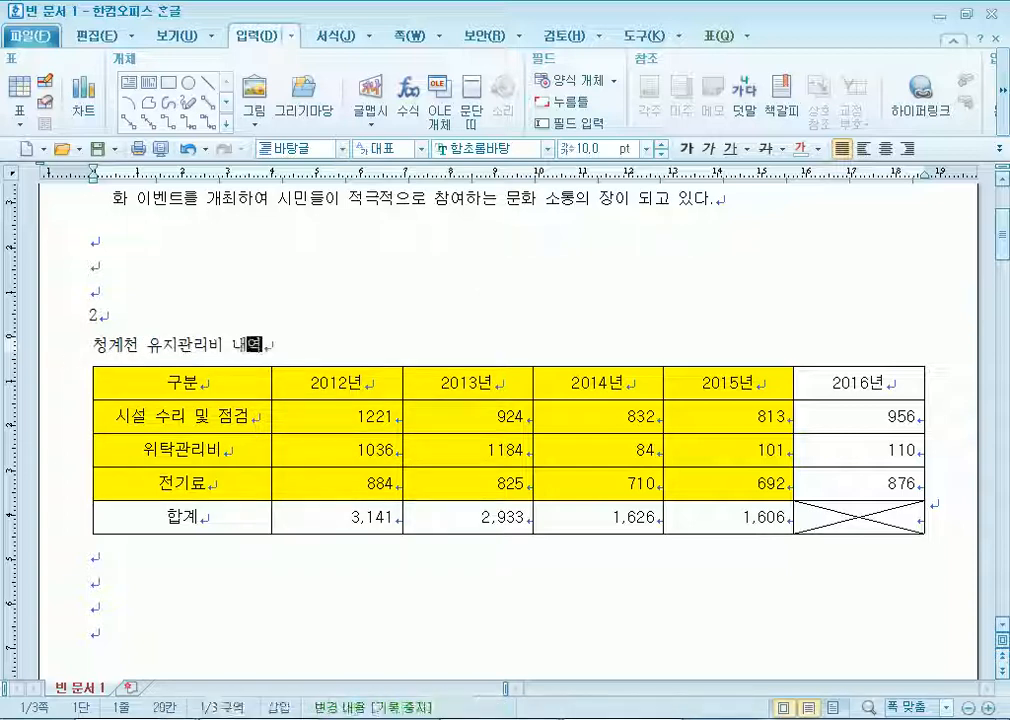
text((단위 L: )
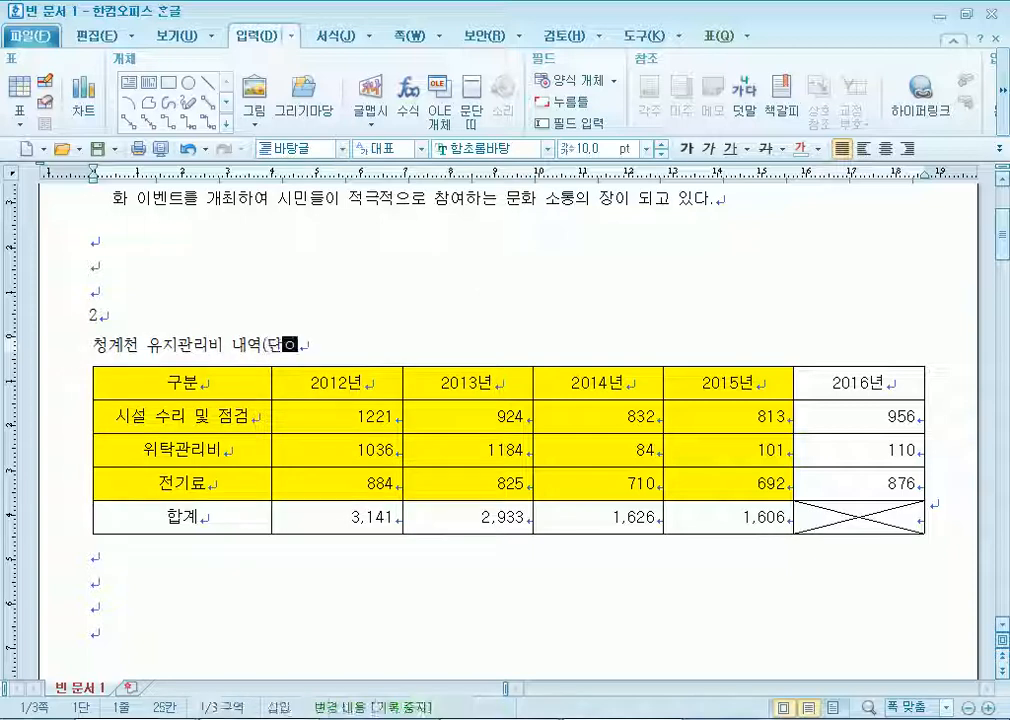
text( q)
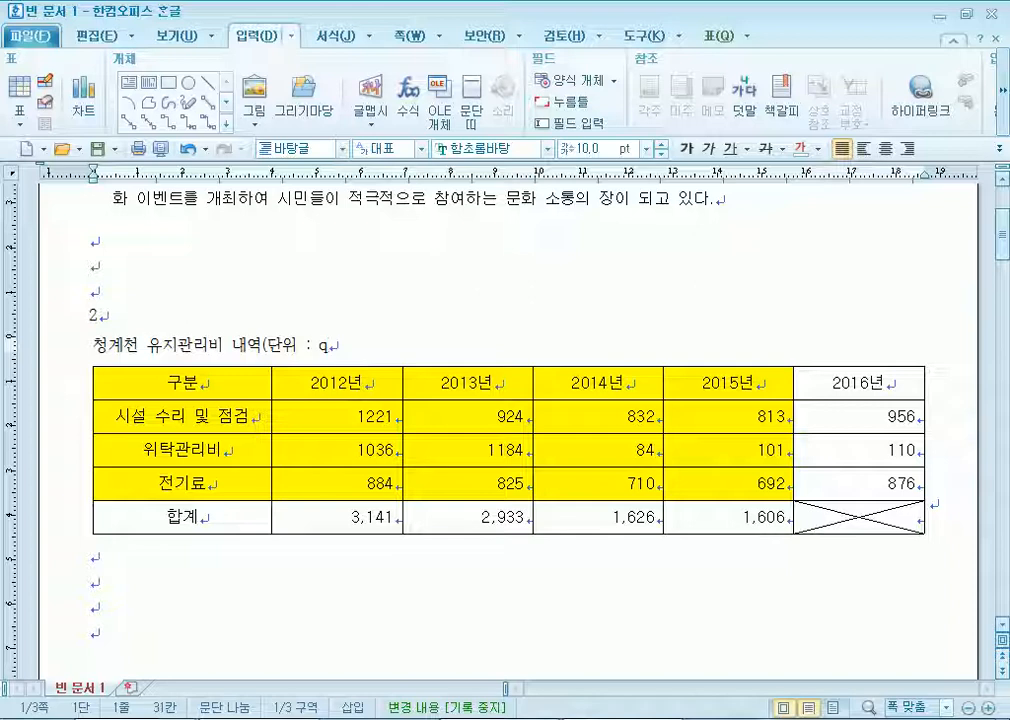
key(BackSpace)
text(백ㅁㄴ 원))
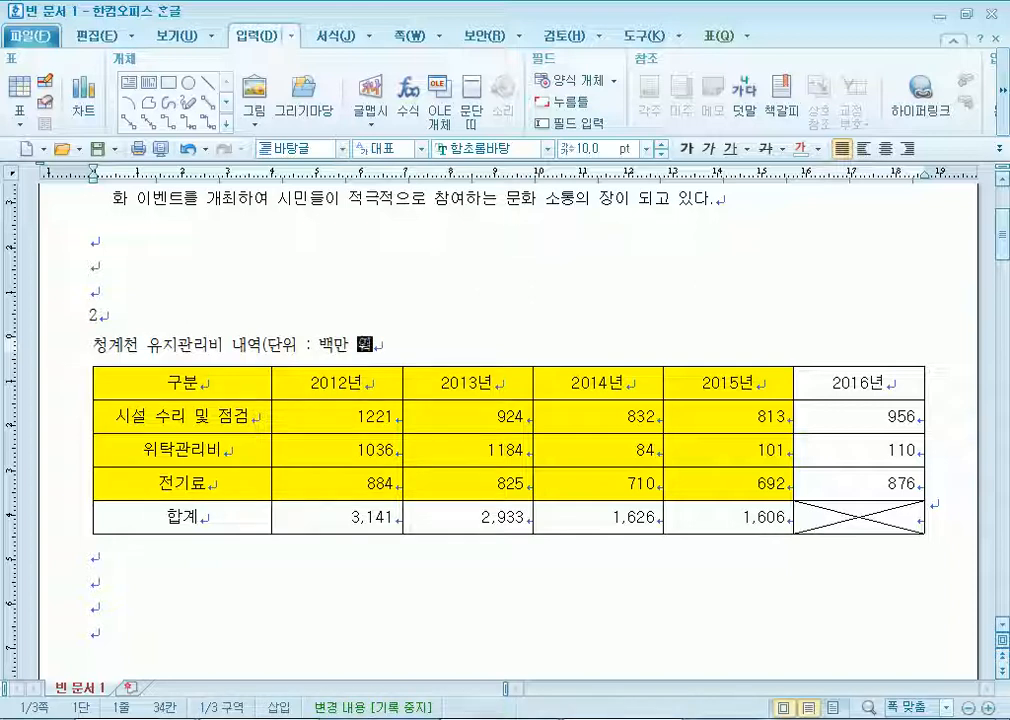
Set the caption's font to 돋움 and right-align it.
click(72, 352)
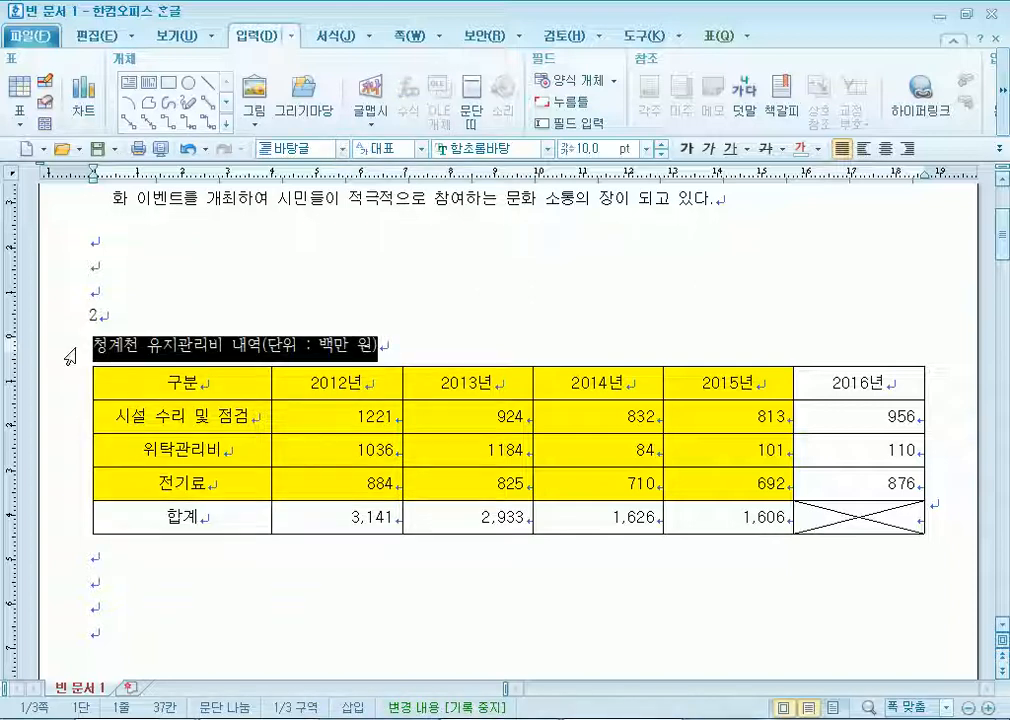
click(488, 148)
text(돋움)
key(Return)
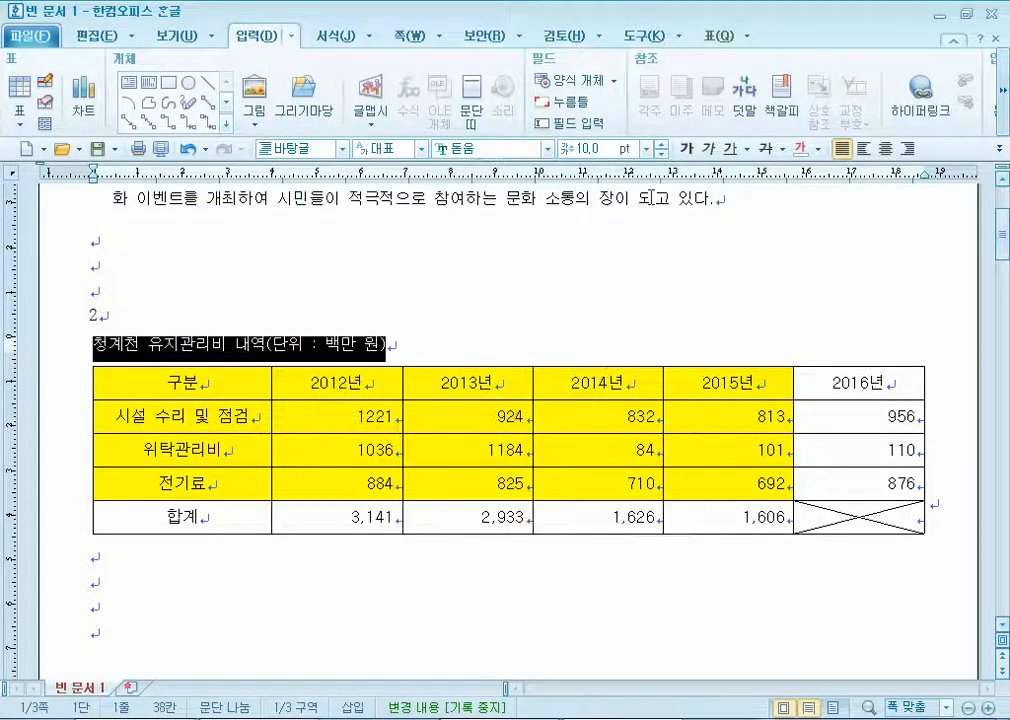
click(907, 148)
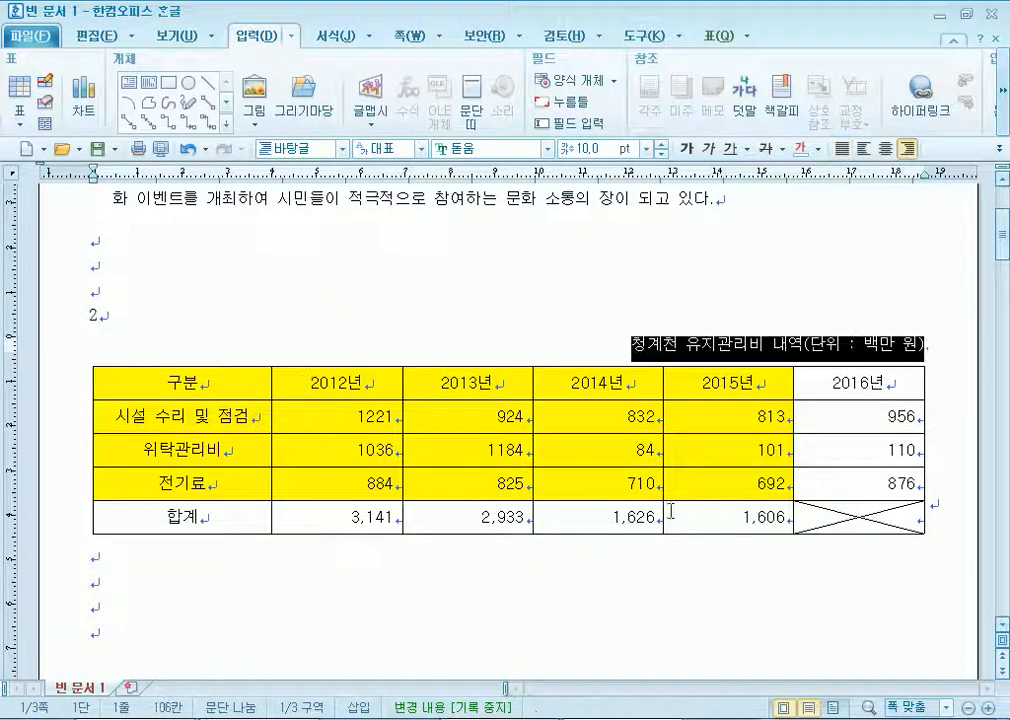
click(295, 580)
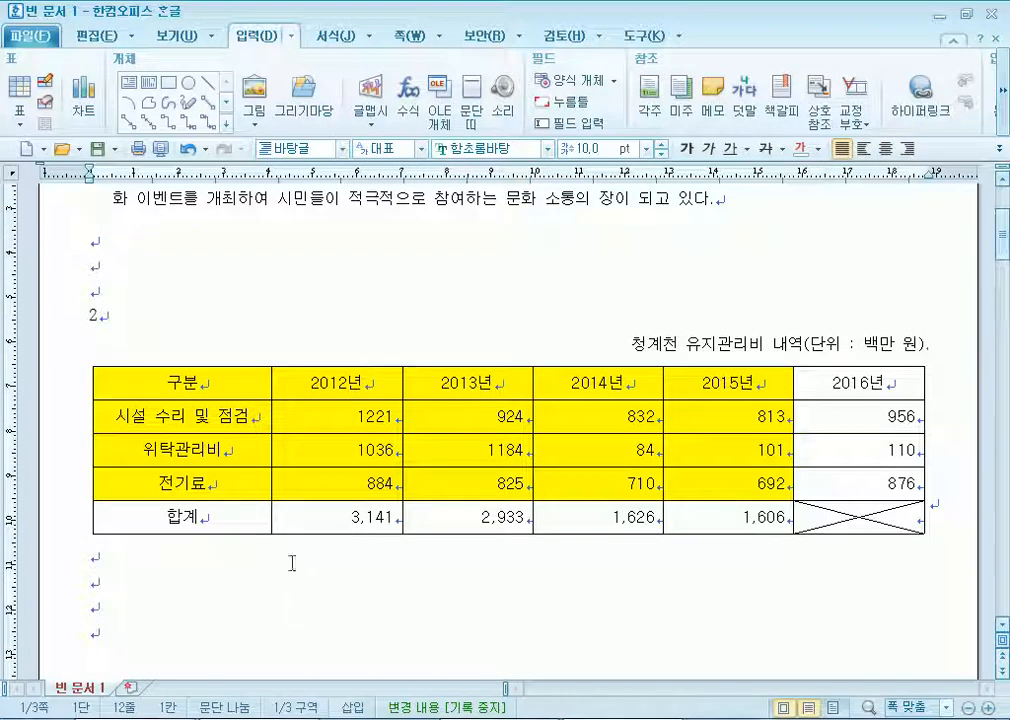
drag(155, 381, 858, 517)
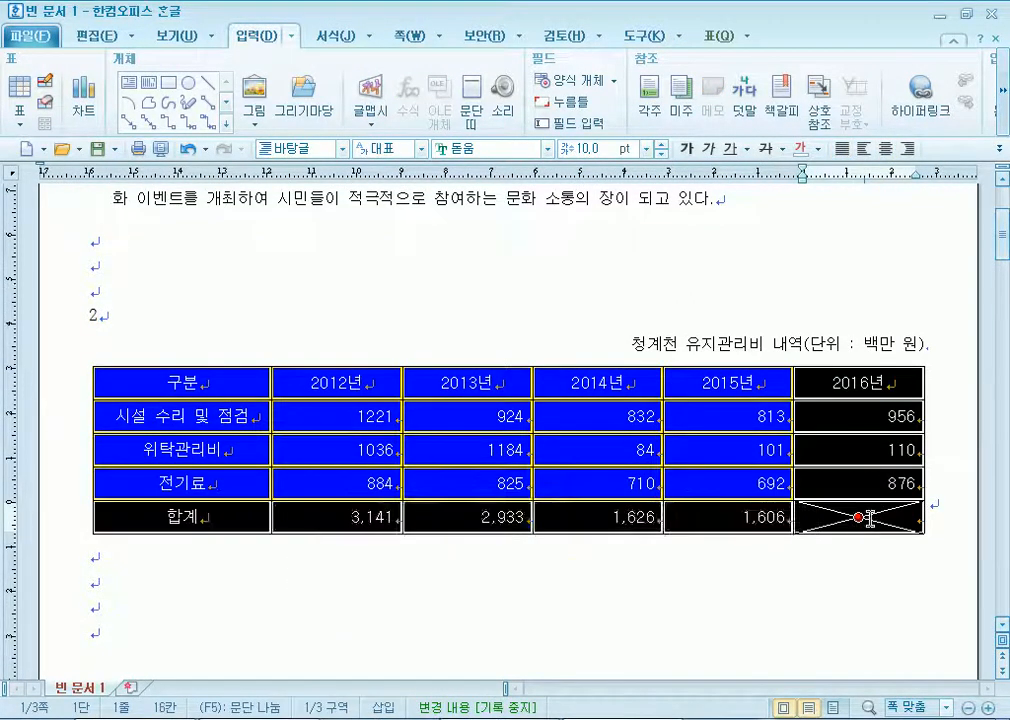
Give the whole table a double-line outer border.
key(l)
click(255, 146)
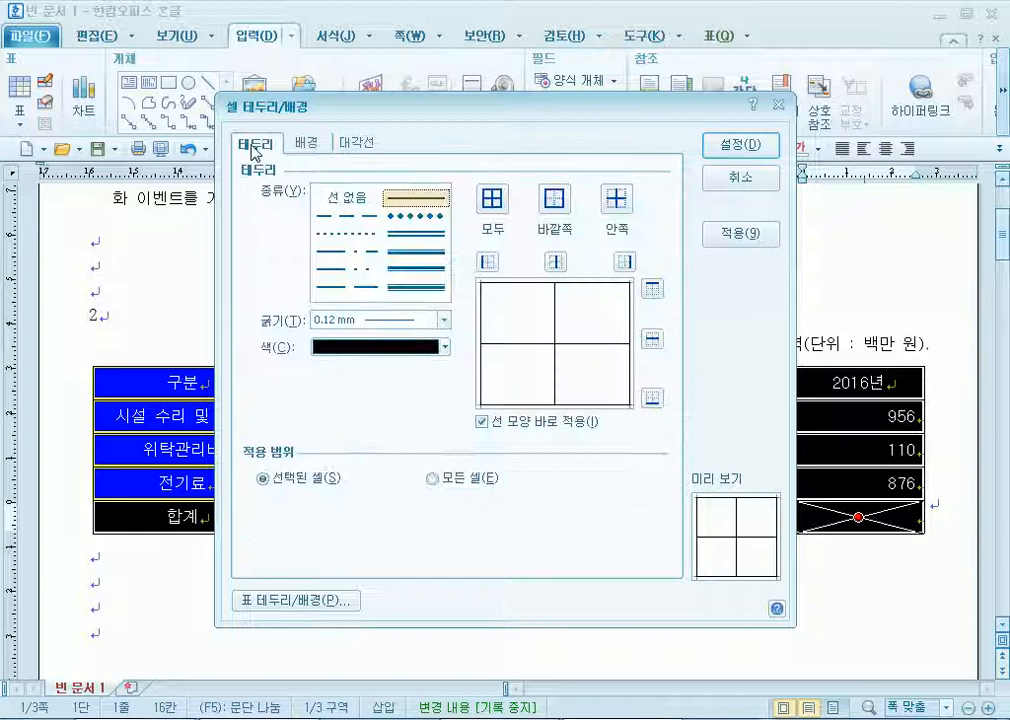
click(415, 232)
click(566, 206)
click(728, 146)
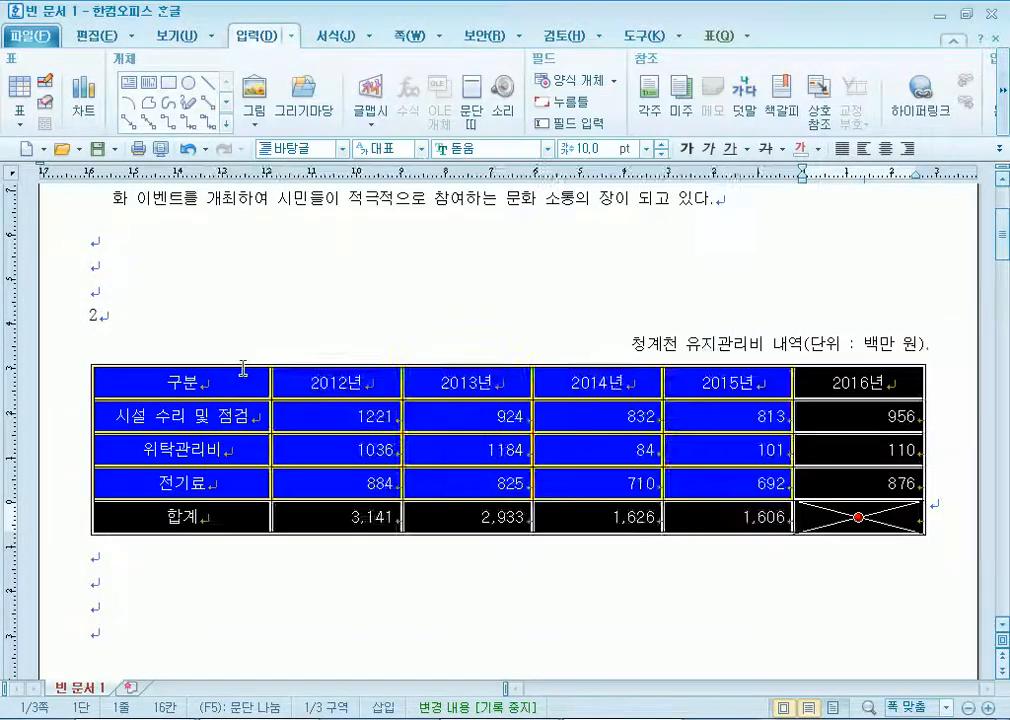
Outline the first table column with a double line.
drag(257, 370, 174, 520)
key(l)
click(415, 232)
click(557, 200)
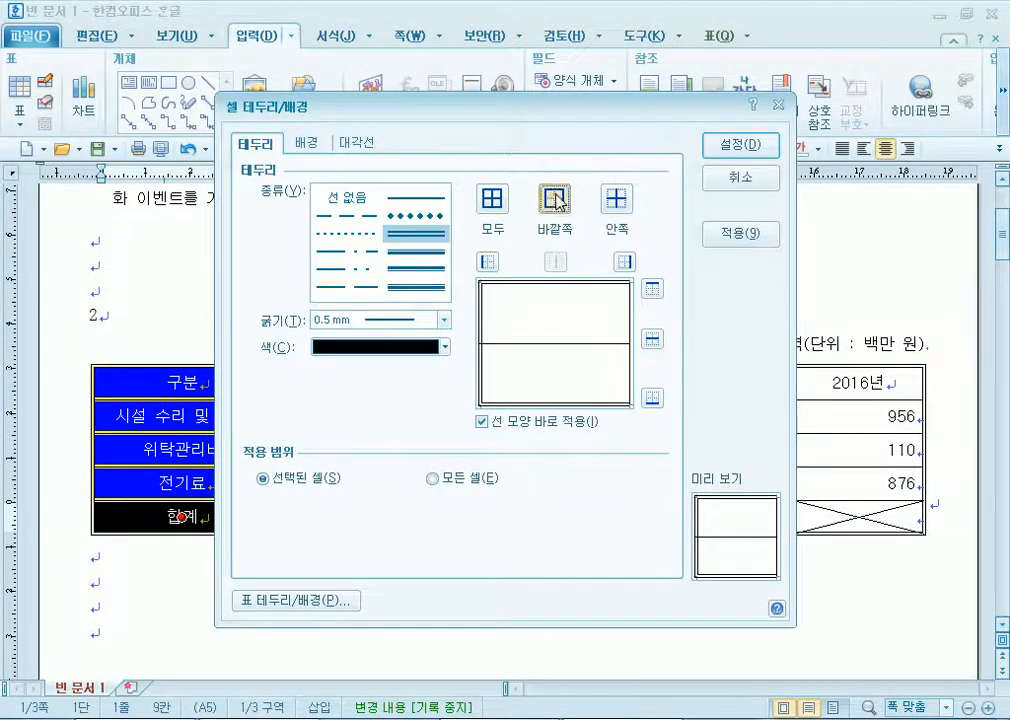
click(766, 151)
Outline the 2016년 column with a double line.
drag(845, 381, 858, 383)
key(l)
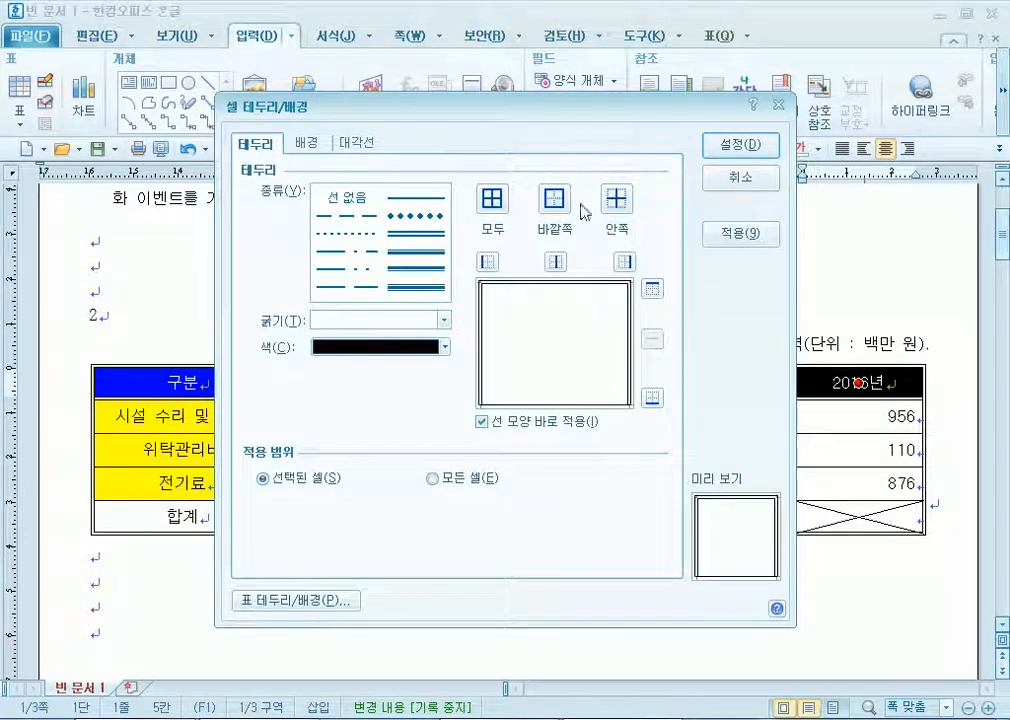
click(618, 199)
click(433, 238)
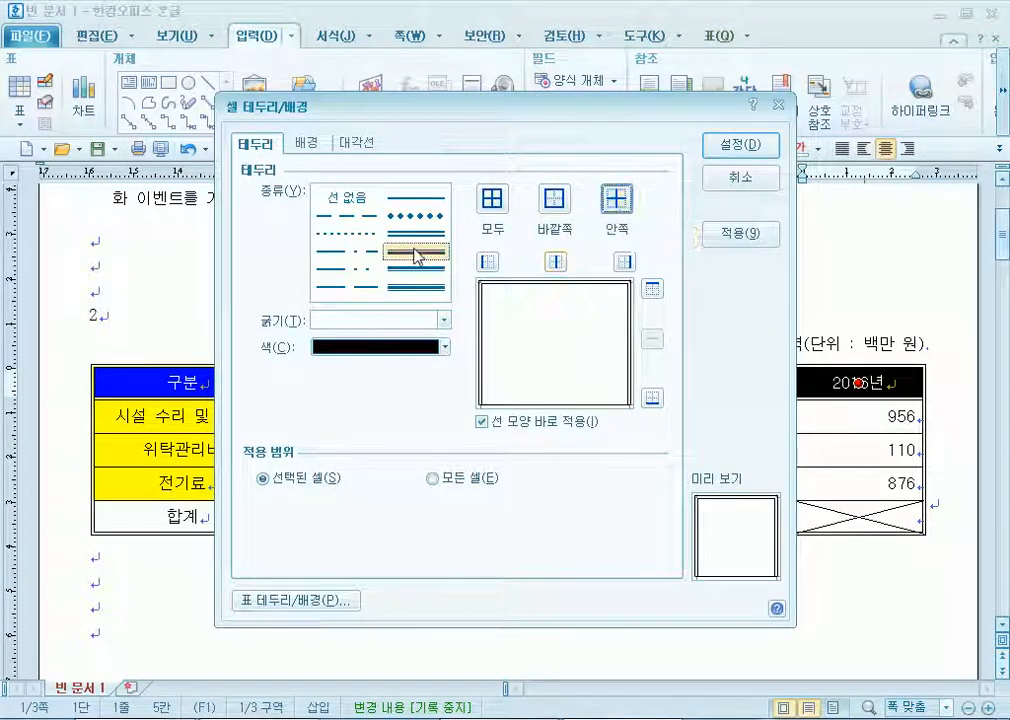
click(556, 200)
click(756, 145)
key(l)
click(412, 233)
click(551, 201)
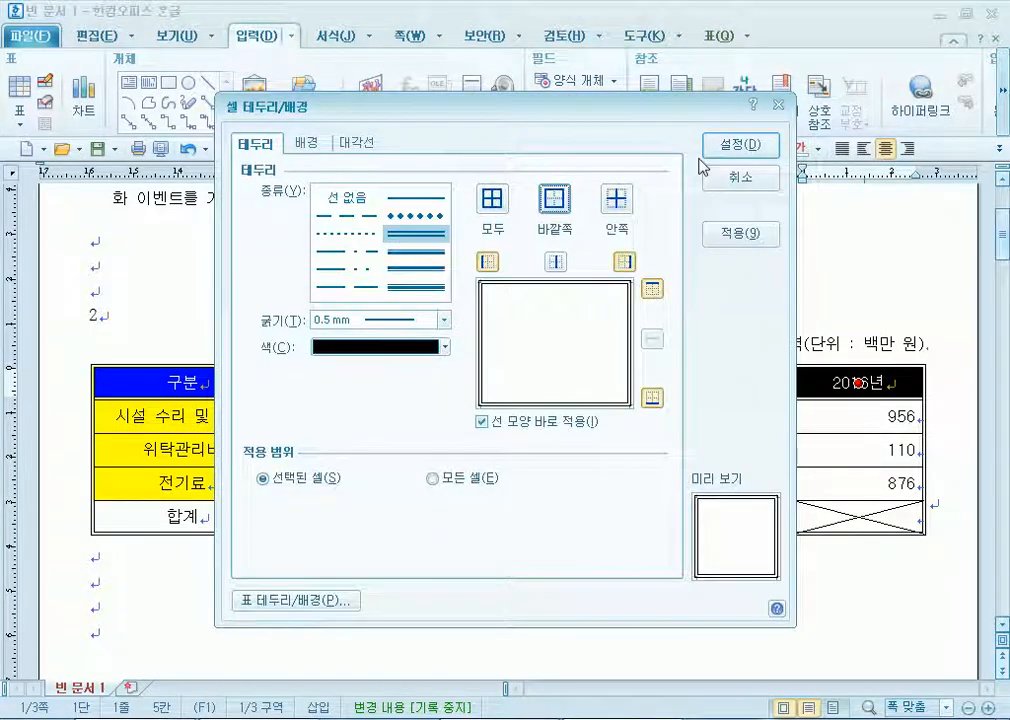
click(740, 145)
click(563, 573)
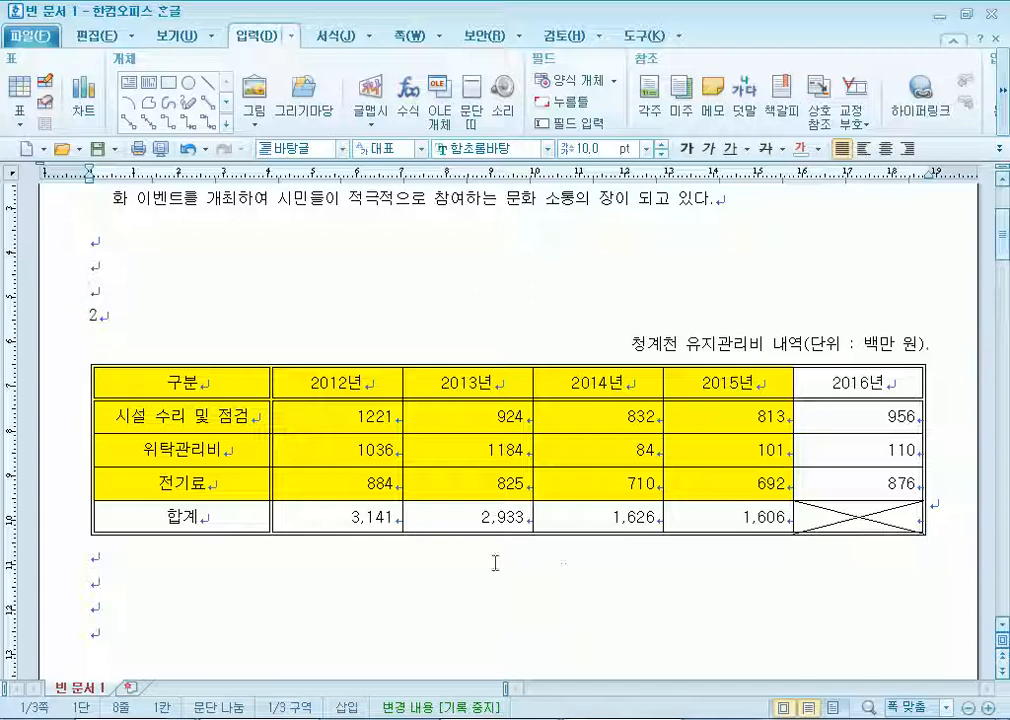
Apply 자릿점 넣기 to the number cells so values read 1,221, 1,036, 1,184.
scroll(353, 443, down, 3)
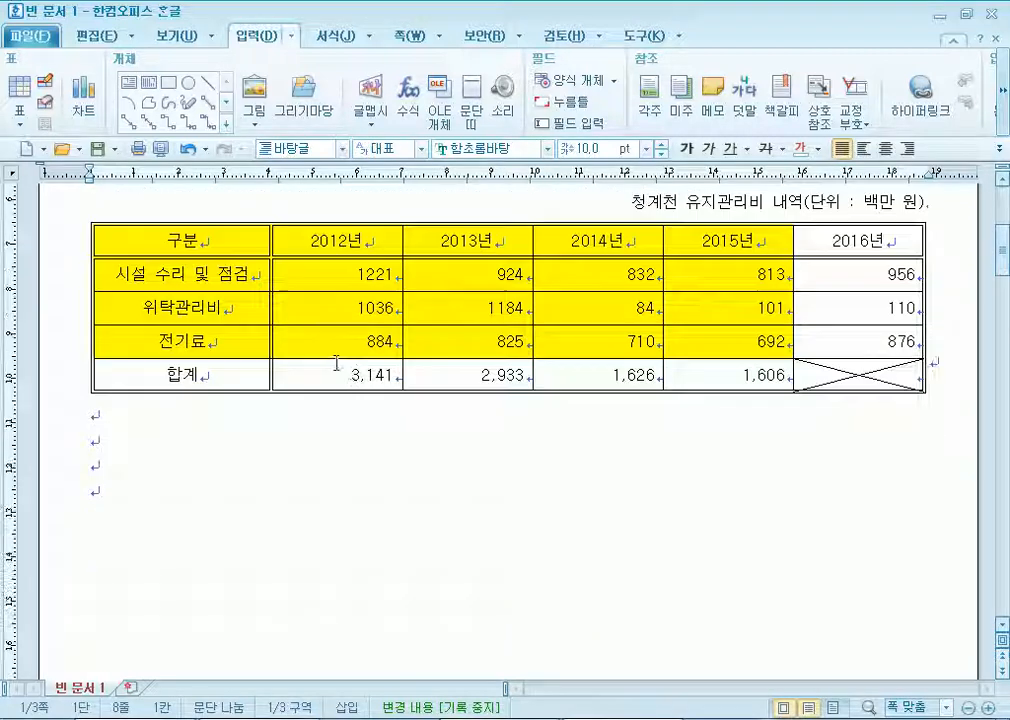
drag(340, 270, 741, 387)
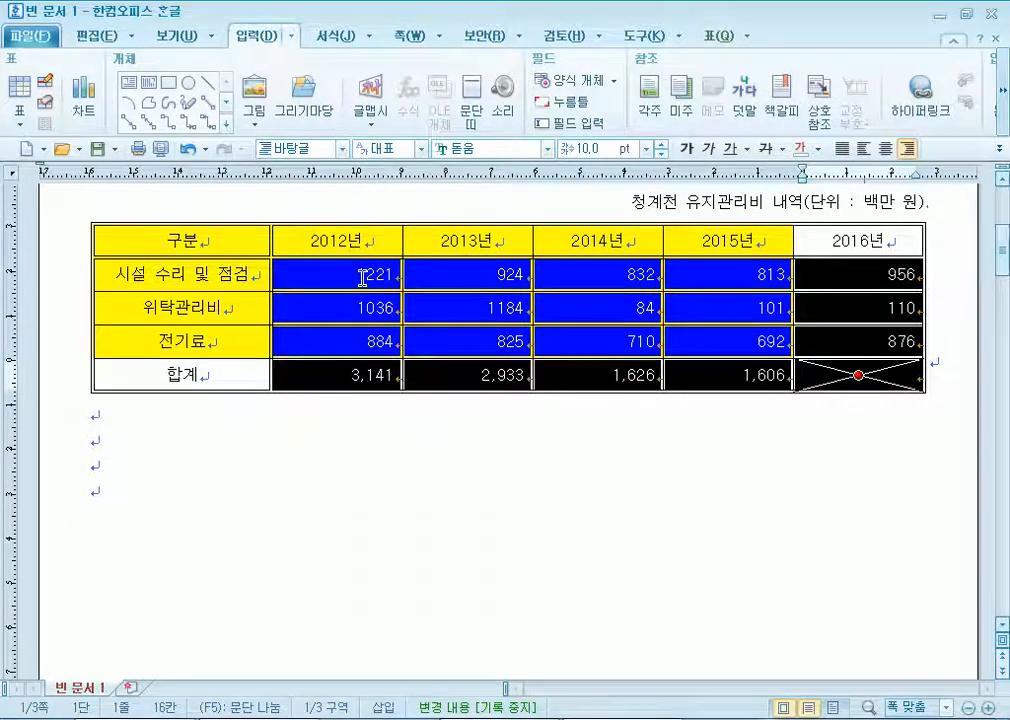
click(720, 40)
click(748, 38)
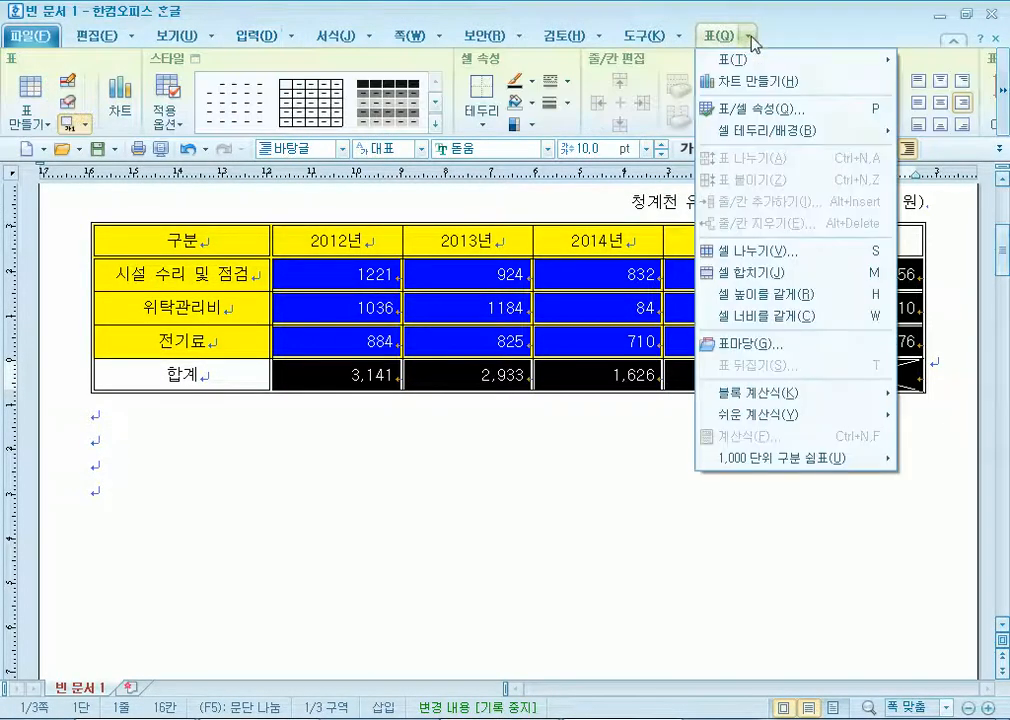
click(725, 41)
click(1004, 112)
click(1005, 115)
click(870, 124)
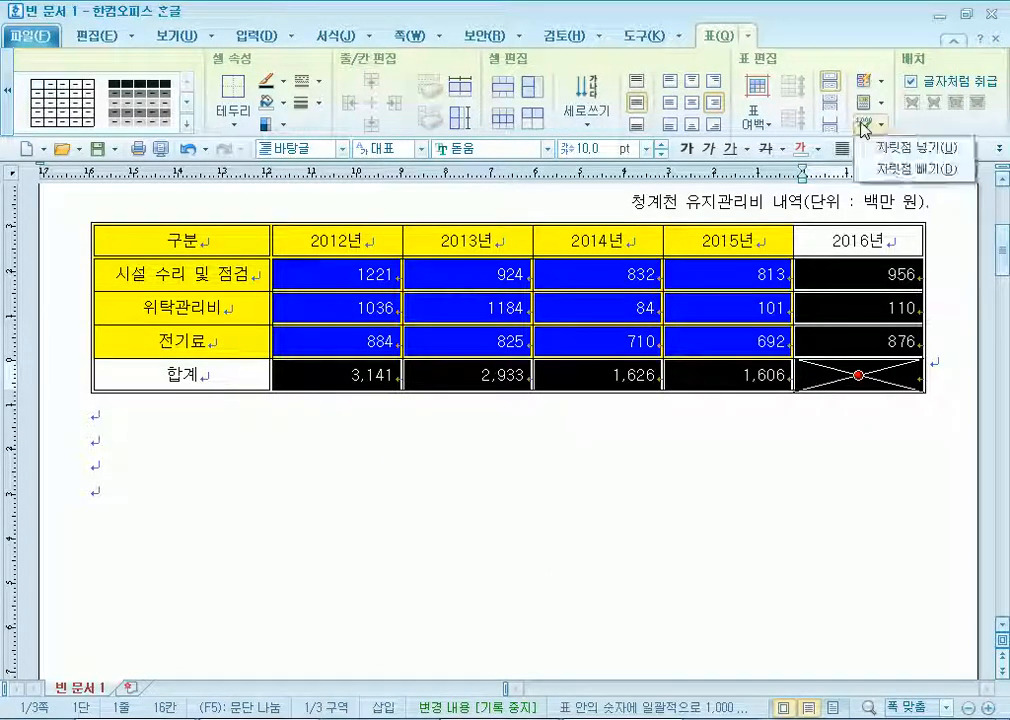
click(885, 146)
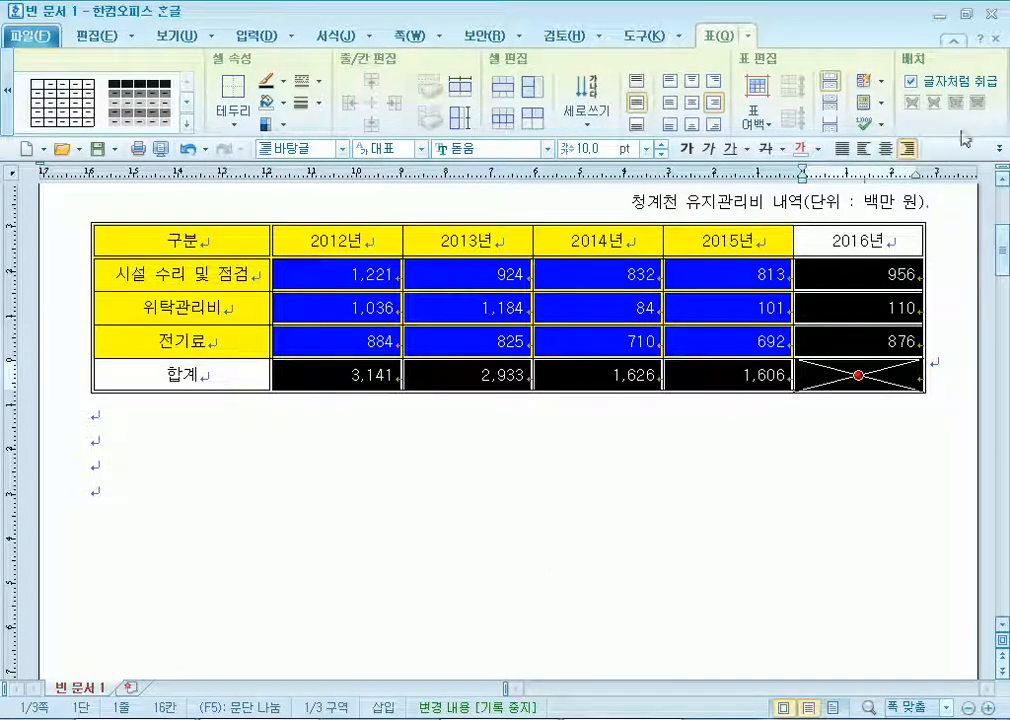
click(880, 124)
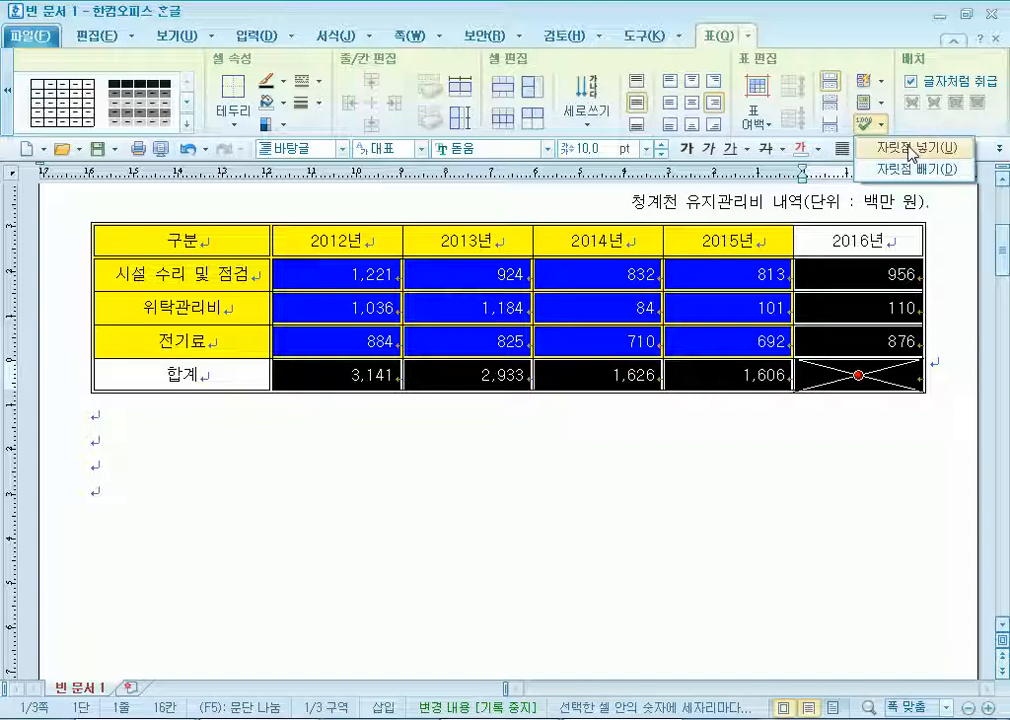
click(469, 480)
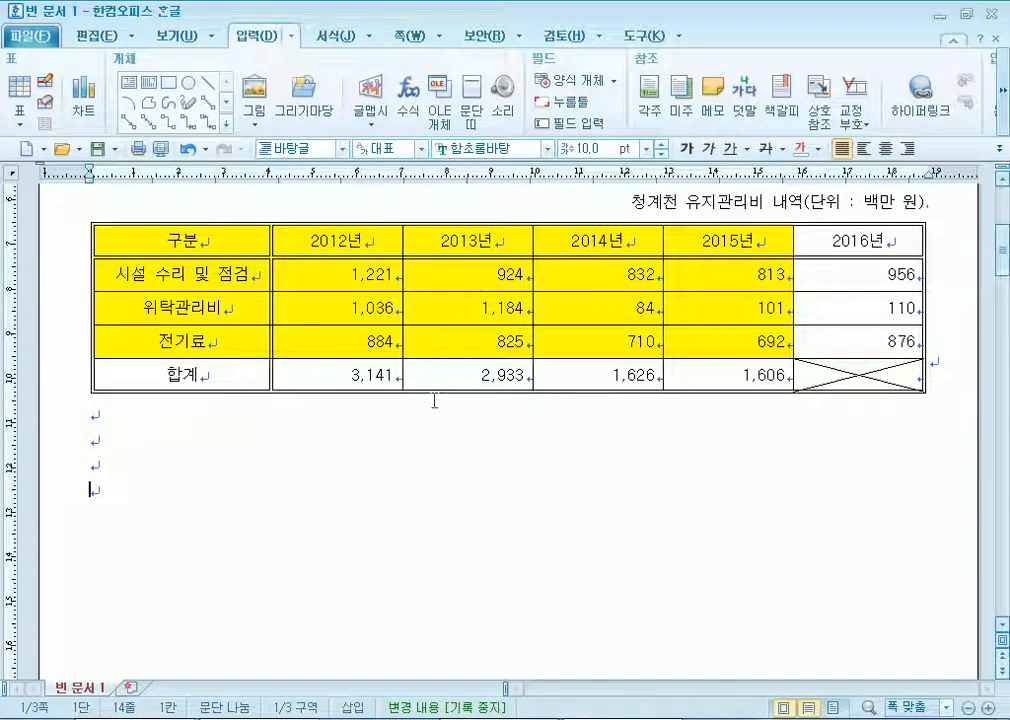
Insert a chart from the table data through 2015 and set it to 글자처럼 취급.
drag(120, 240, 728, 341)
click(256, 36)
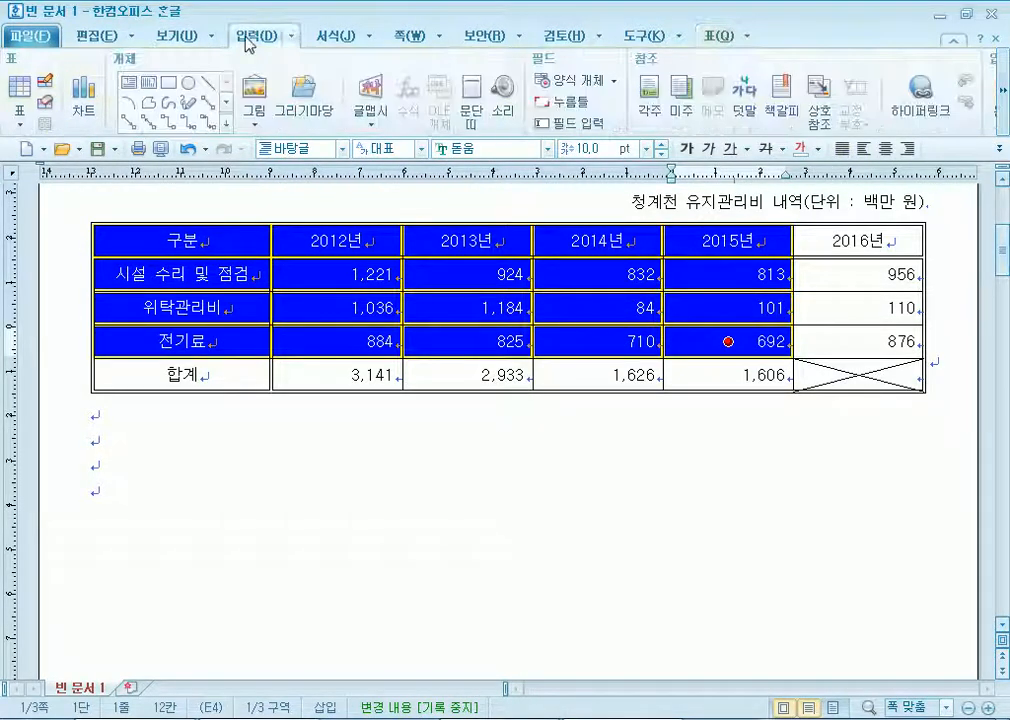
click(80, 96)
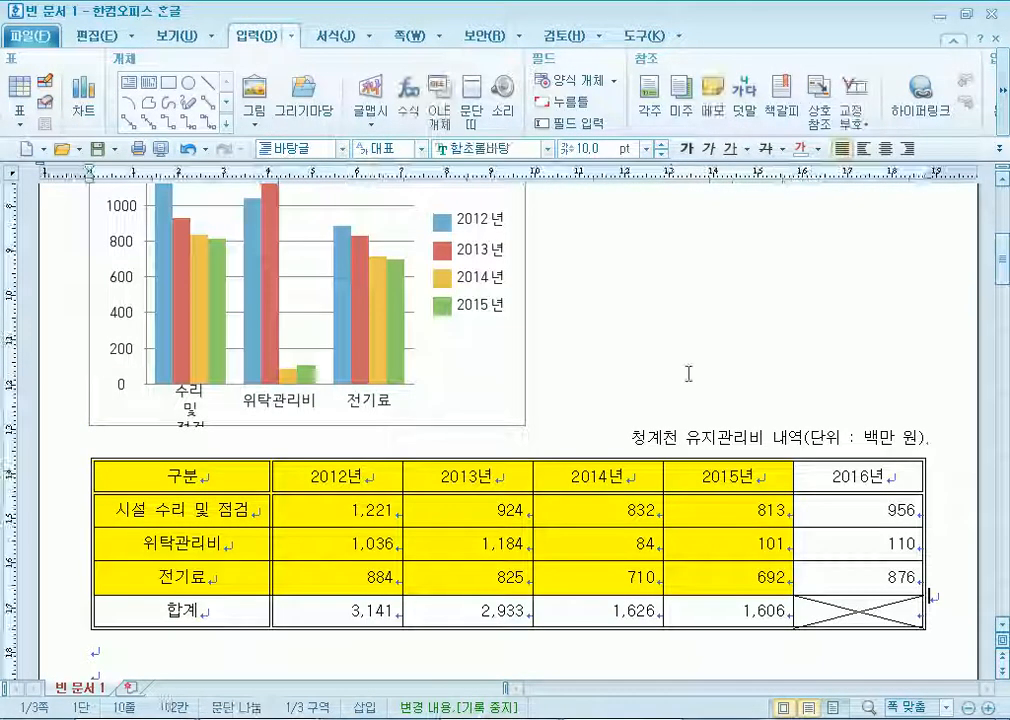
click(430, 391)
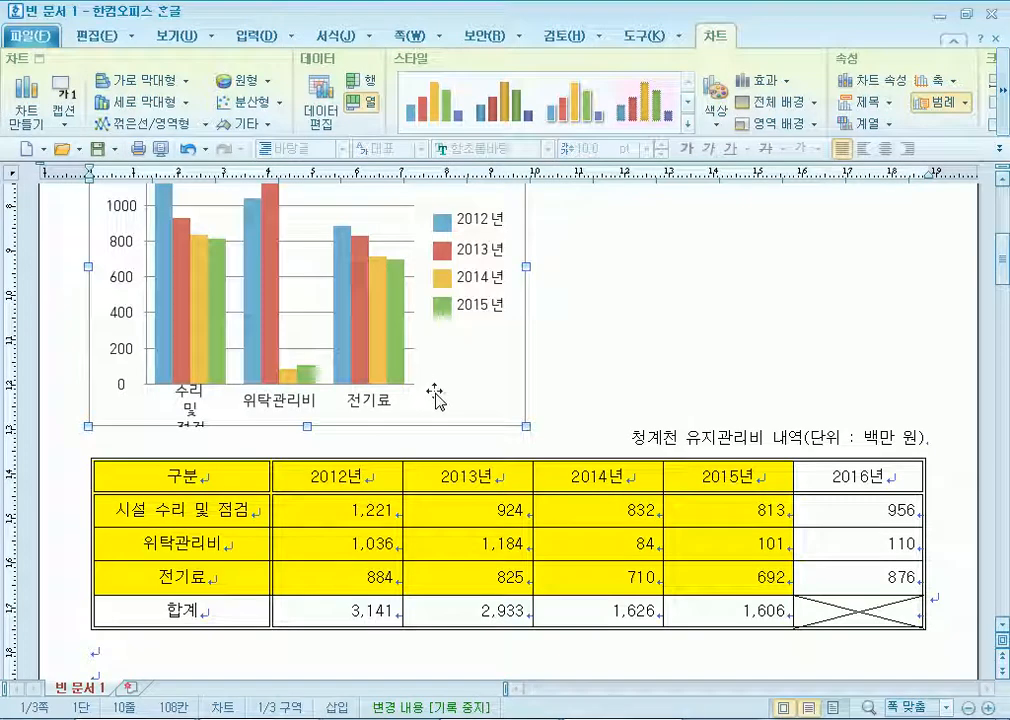
right_click(462, 321)
click(559, 325)
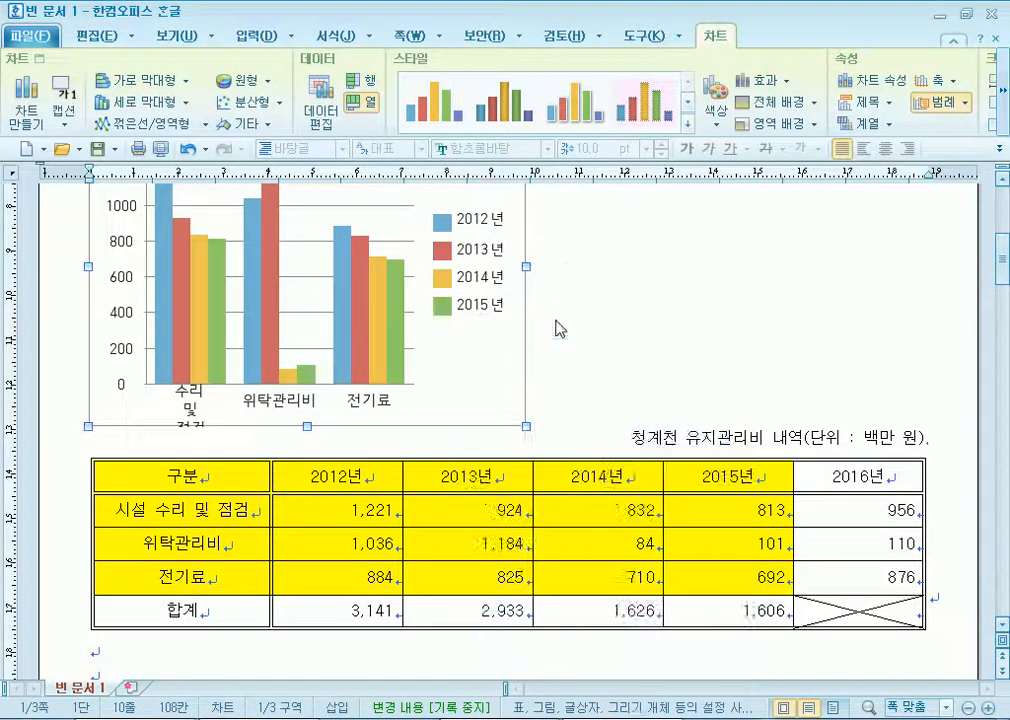
click(237, 161)
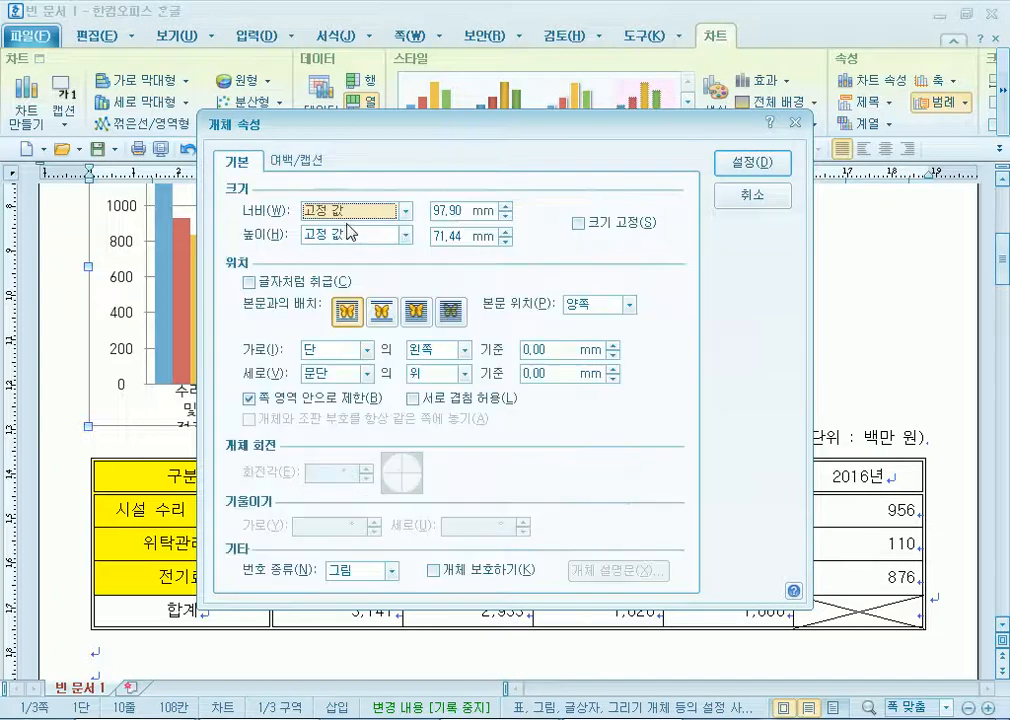
click(249, 282)
click(745, 163)
Add blank lines above the chart and widen it to the page's right margin.
key(Escape)
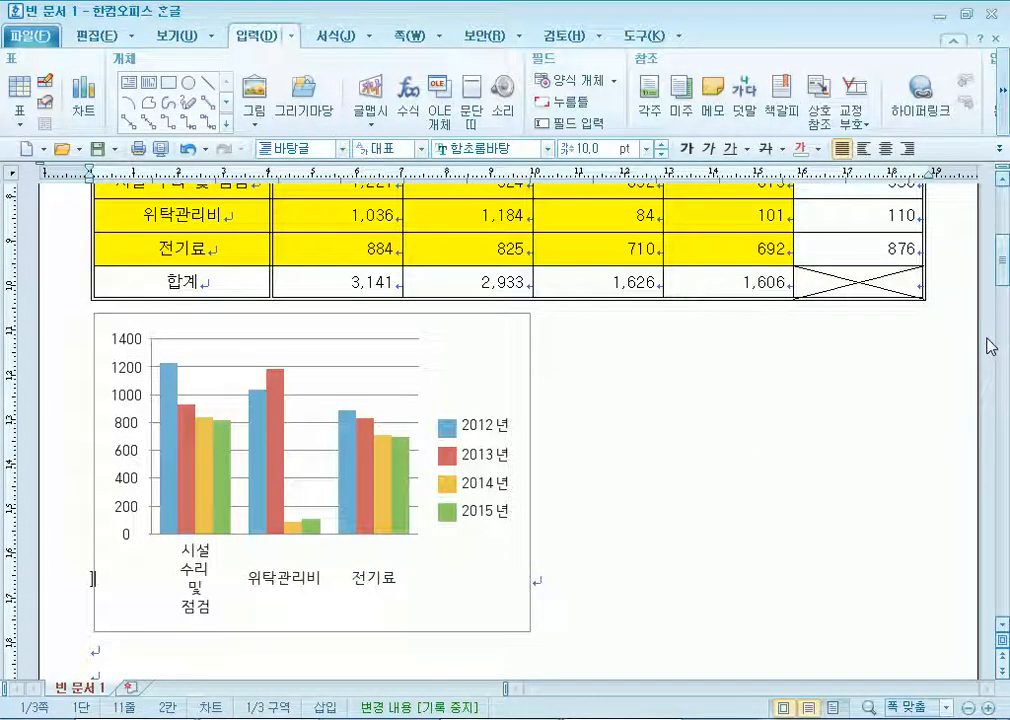
key(Return)
key(Return)
click(527, 449)
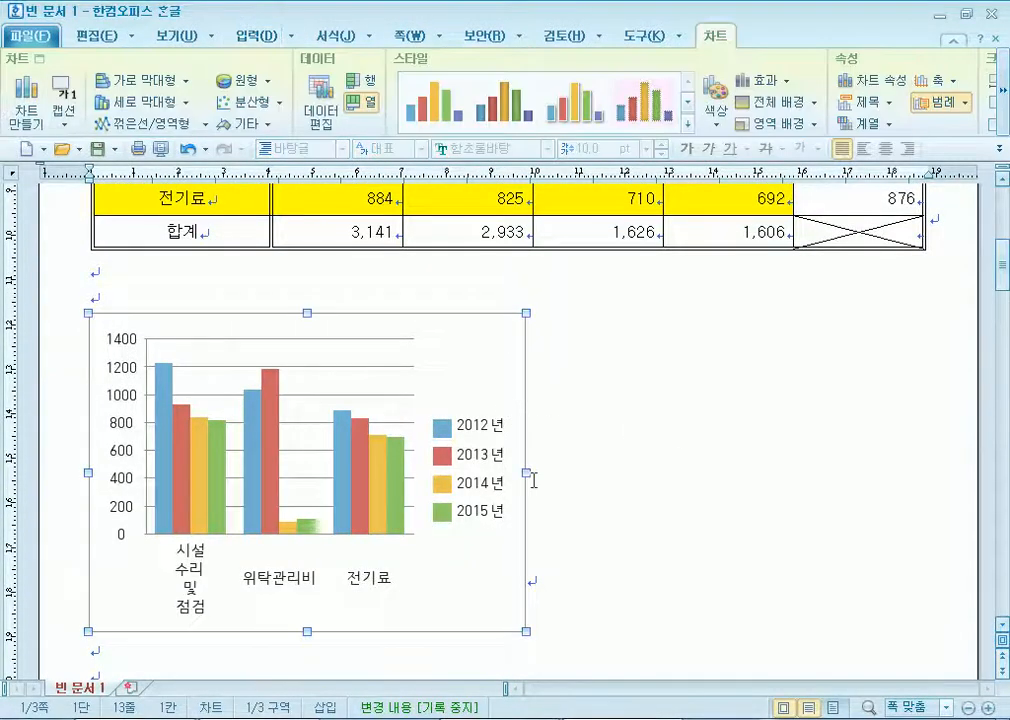
drag(807, 469, 924, 469)
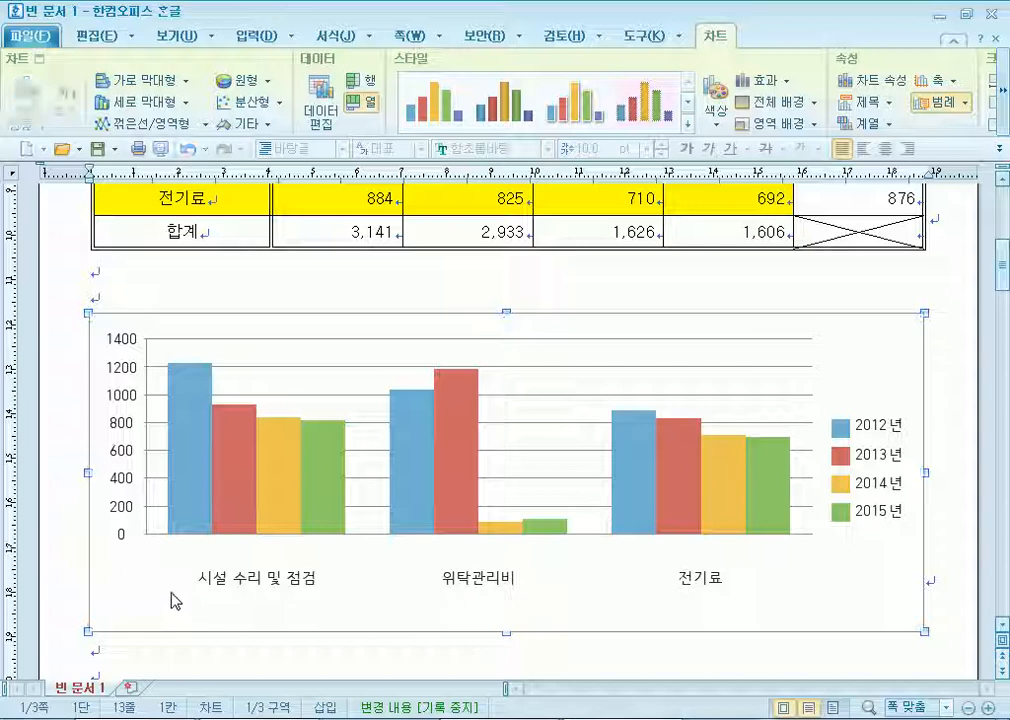
In the chart wizard, change the chart type to 가로 막대형 horizontal bars.
right_click(344, 327)
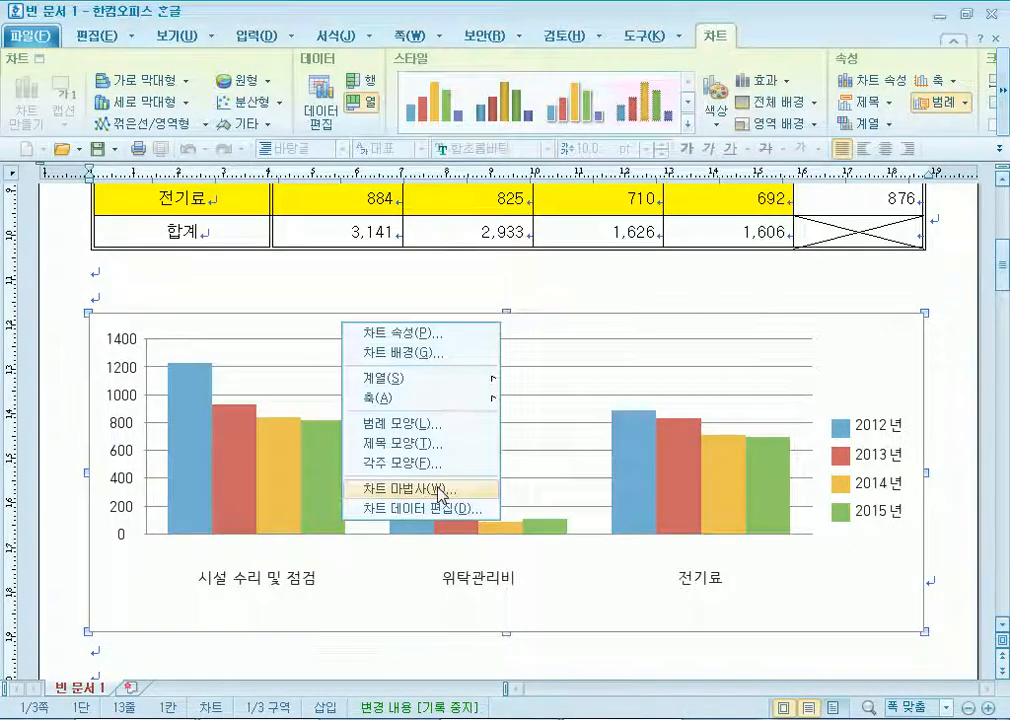
click(438, 488)
click(300, 186)
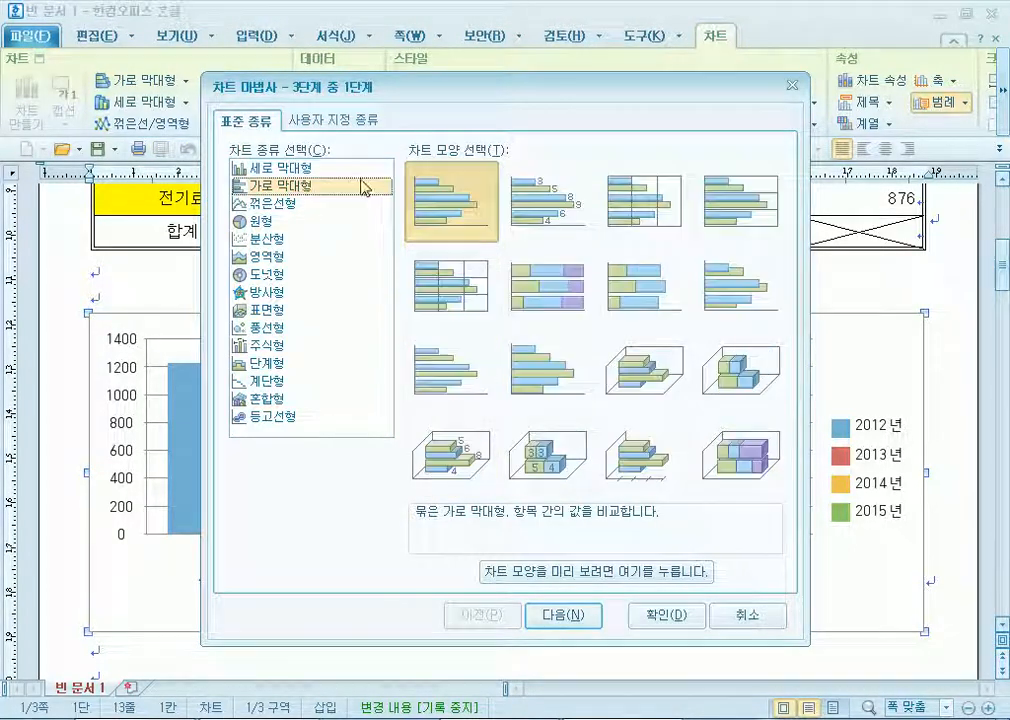
click(578, 613)
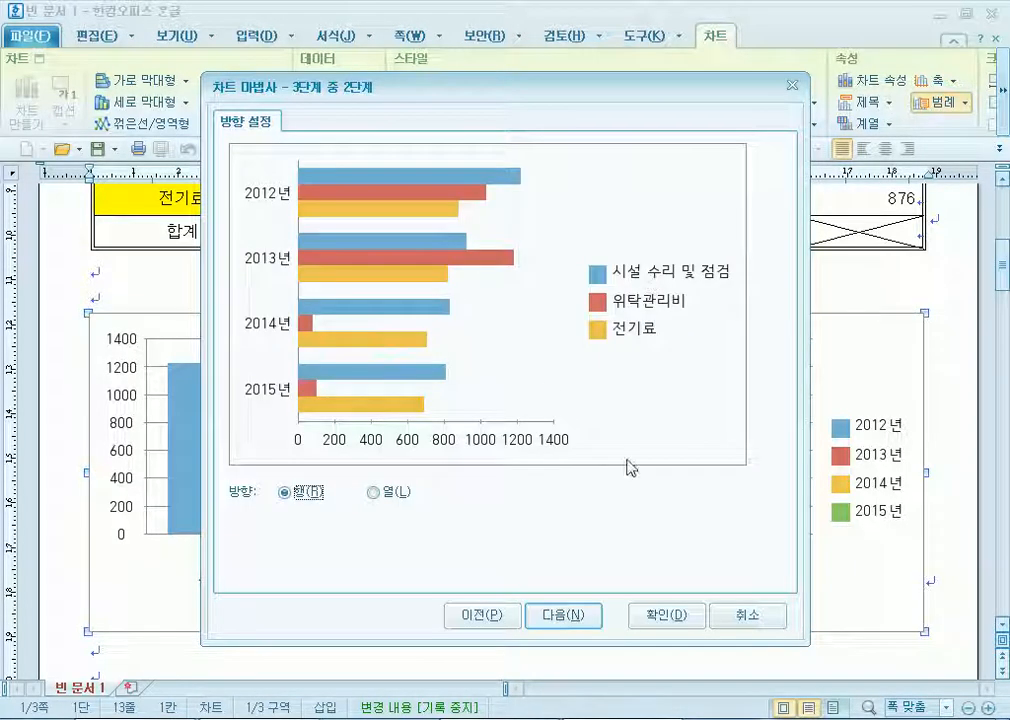
click(575, 619)
Title the chart 청계천 유지관리비 내역 and label the value axis (단위 : 백만 원).
text(청ㄱ)
text(천 유지관ㄹ)
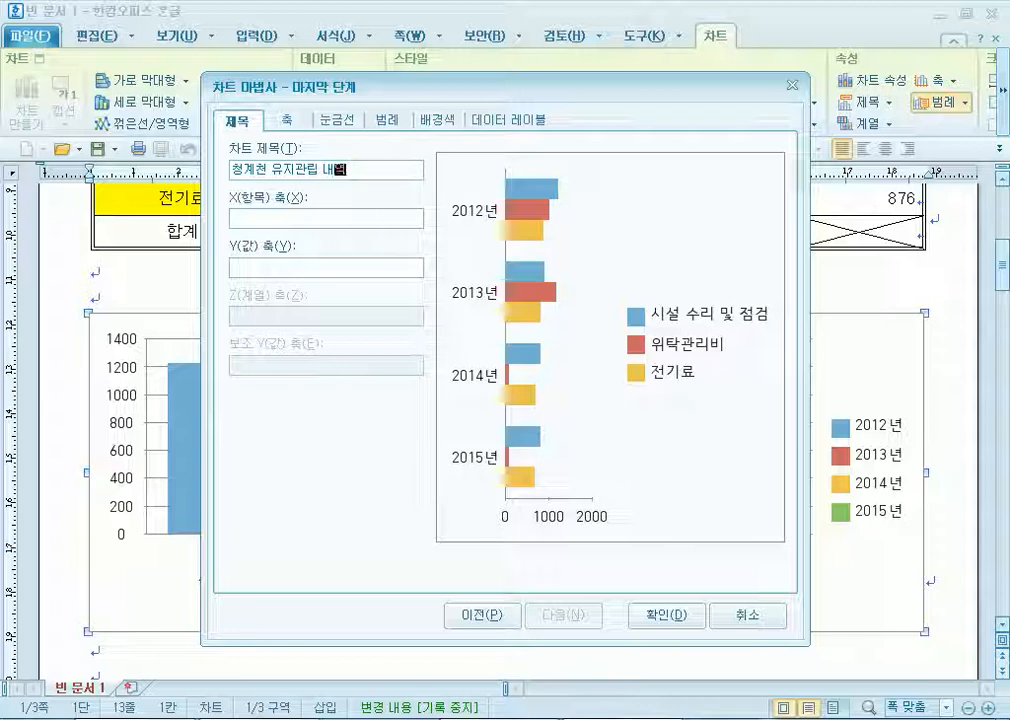
key(BackSpace)
text(리비)
key(Tab)
key(Tab)
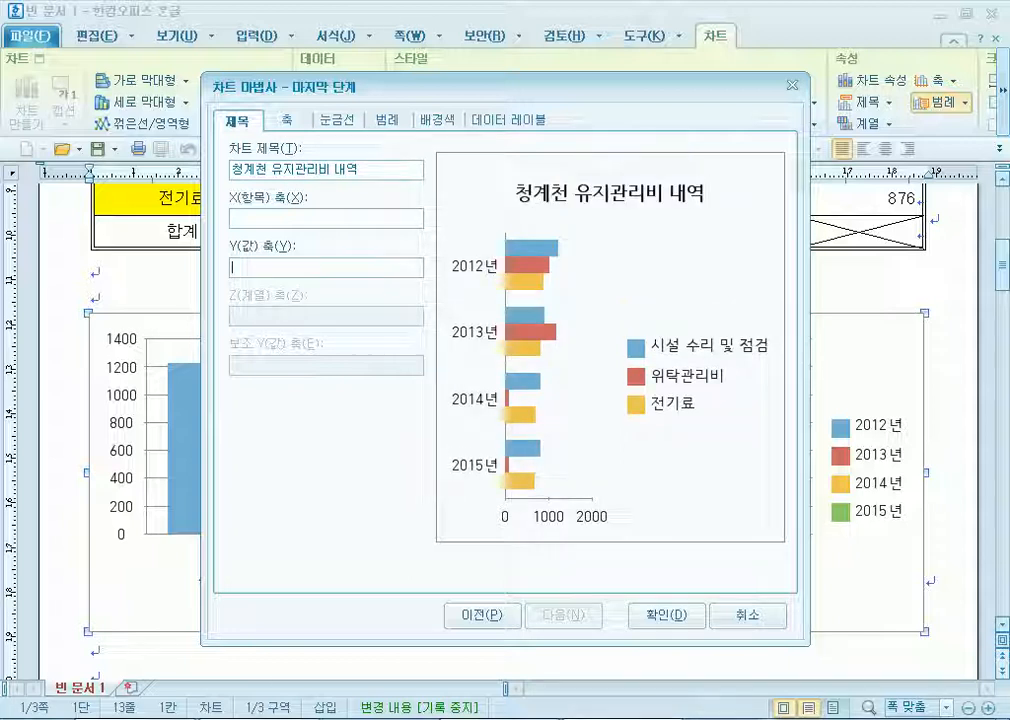
text((단위 : 백만 원)
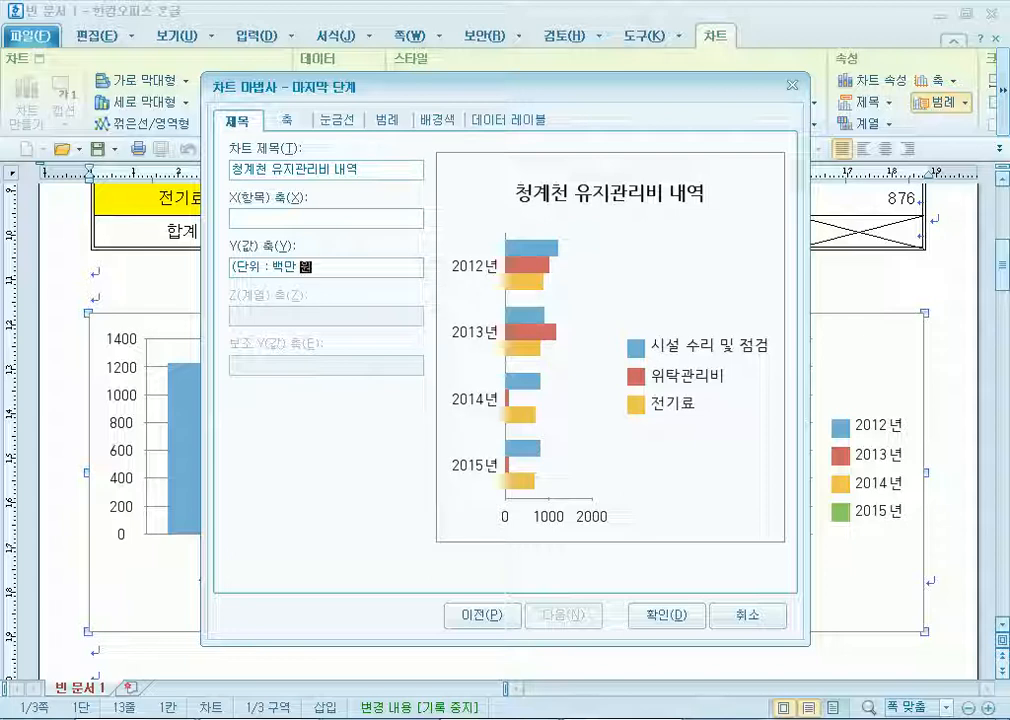
text())
key(Return)
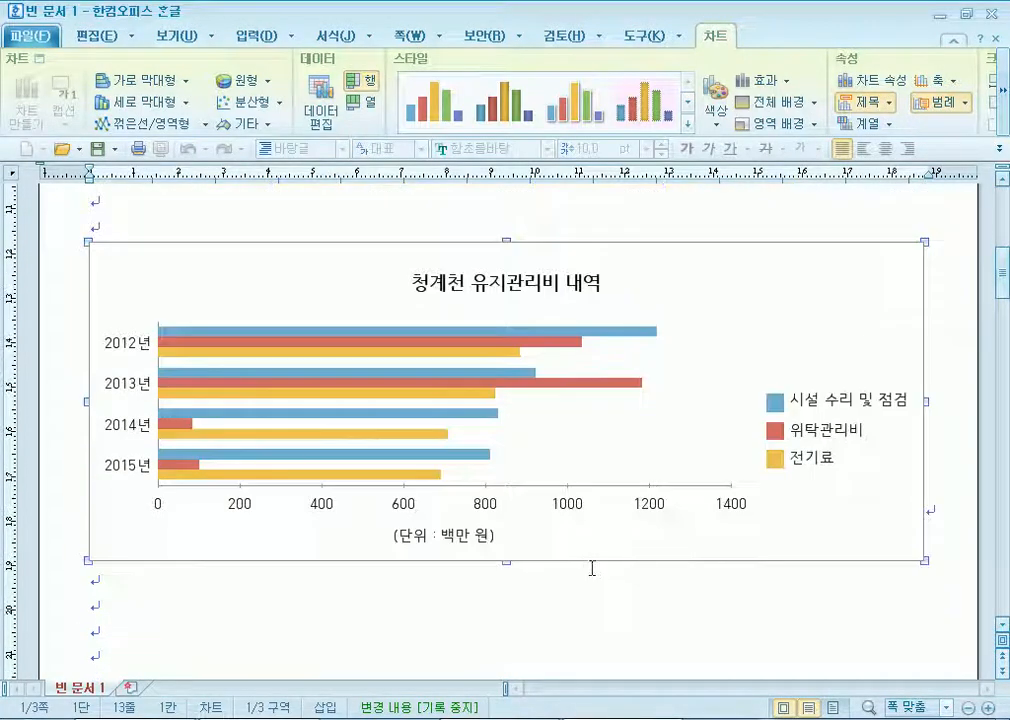
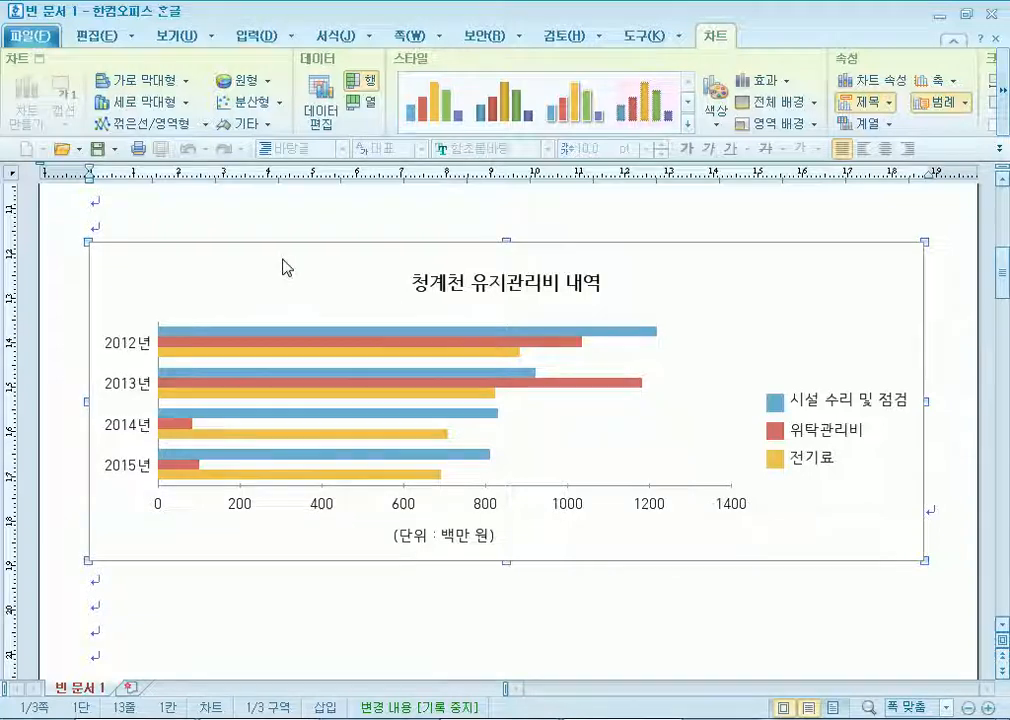
Set the chart title '청계천 유지관리비 내역' to bold 궁서.
double_click(435, 287)
click(313, 180)
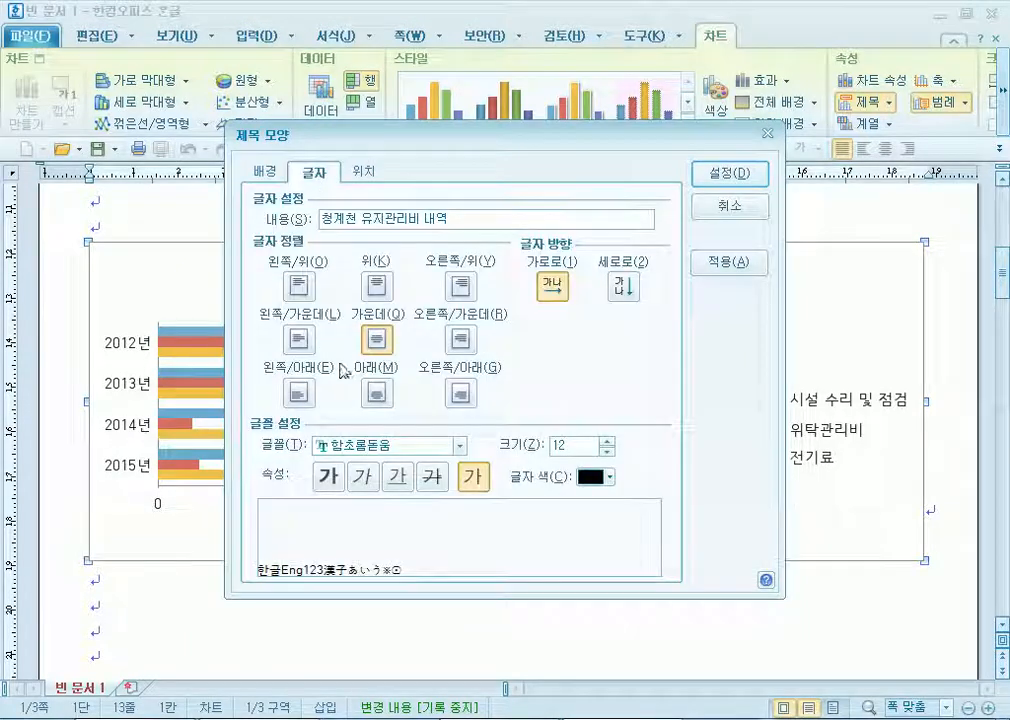
click(459, 446)
scroll(463, 500, up, 5)
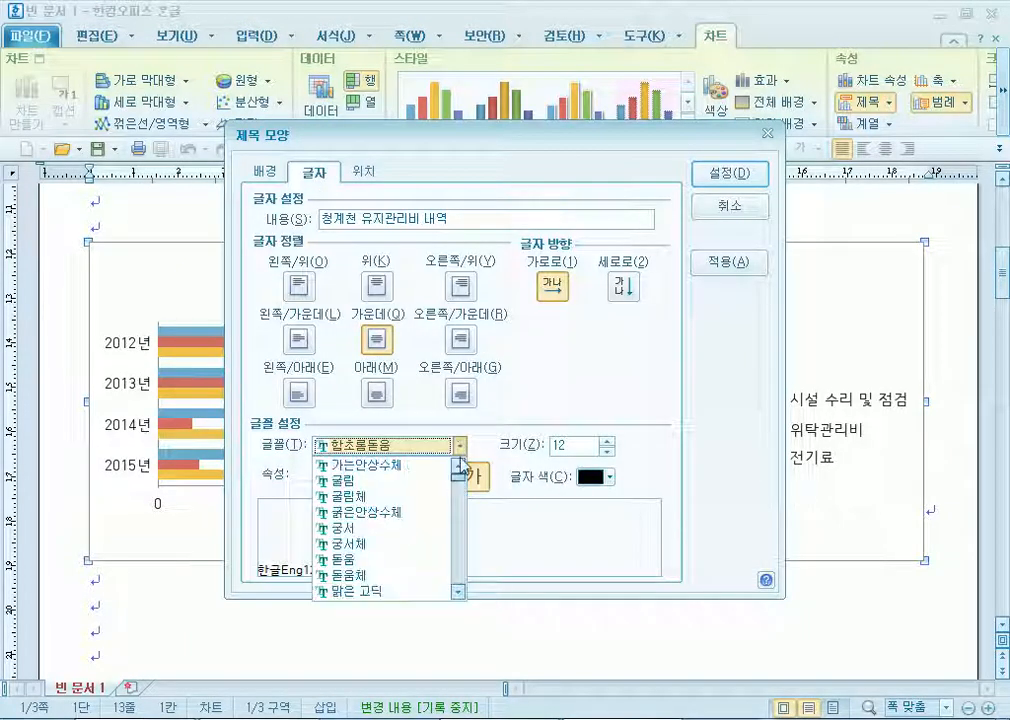
click(372, 527)
click(328, 477)
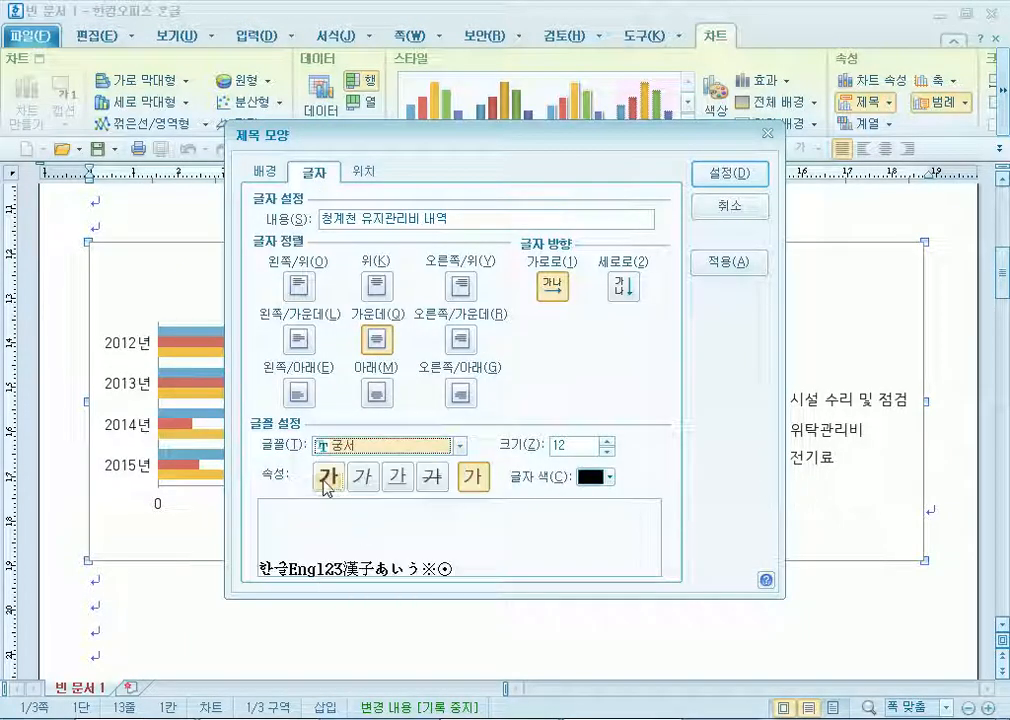
drag(480, 155, 509, 68)
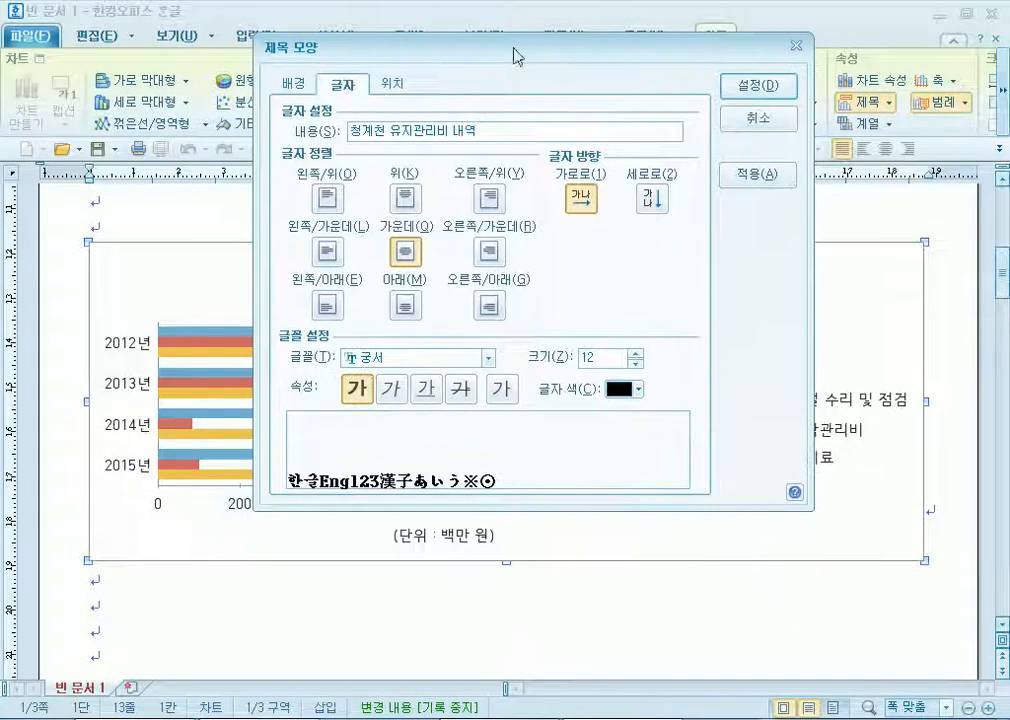
Frame the chart title with a single-line border and a 2 pt shadow.
click(298, 88)
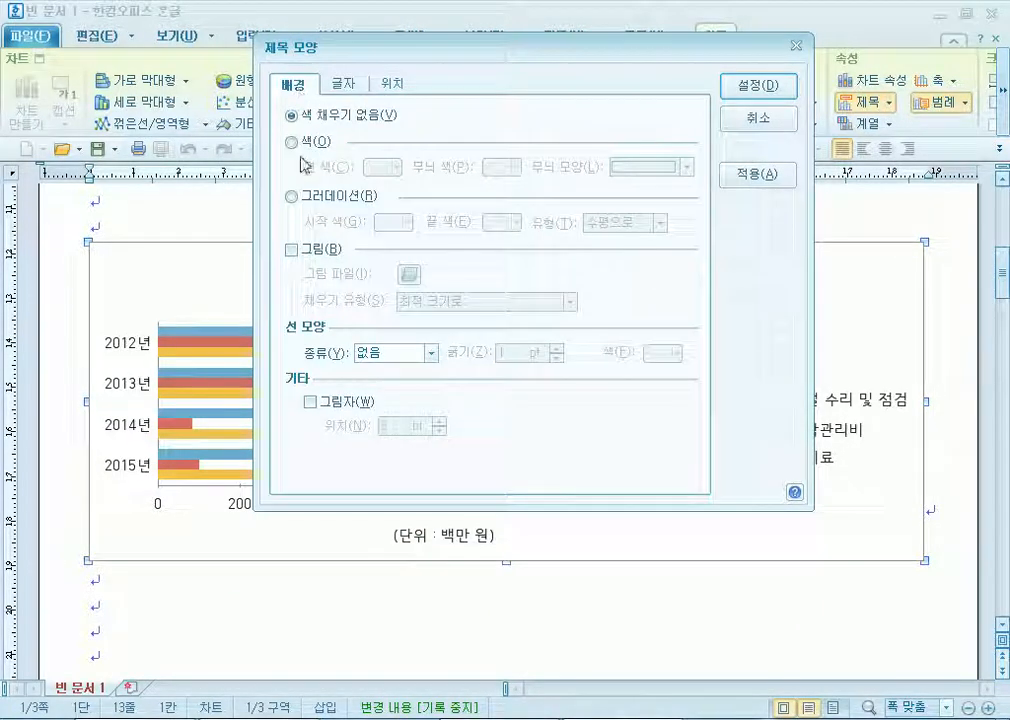
click(386, 354)
click(383, 386)
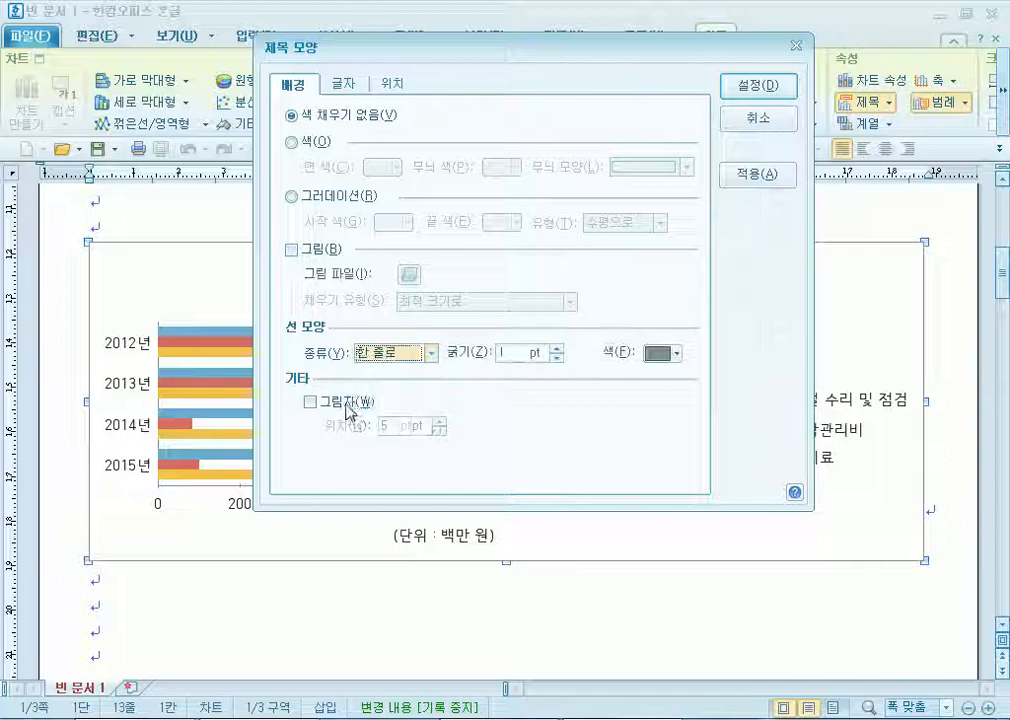
click(310, 401)
click(440, 430)
click(440, 430)
click(440, 430)
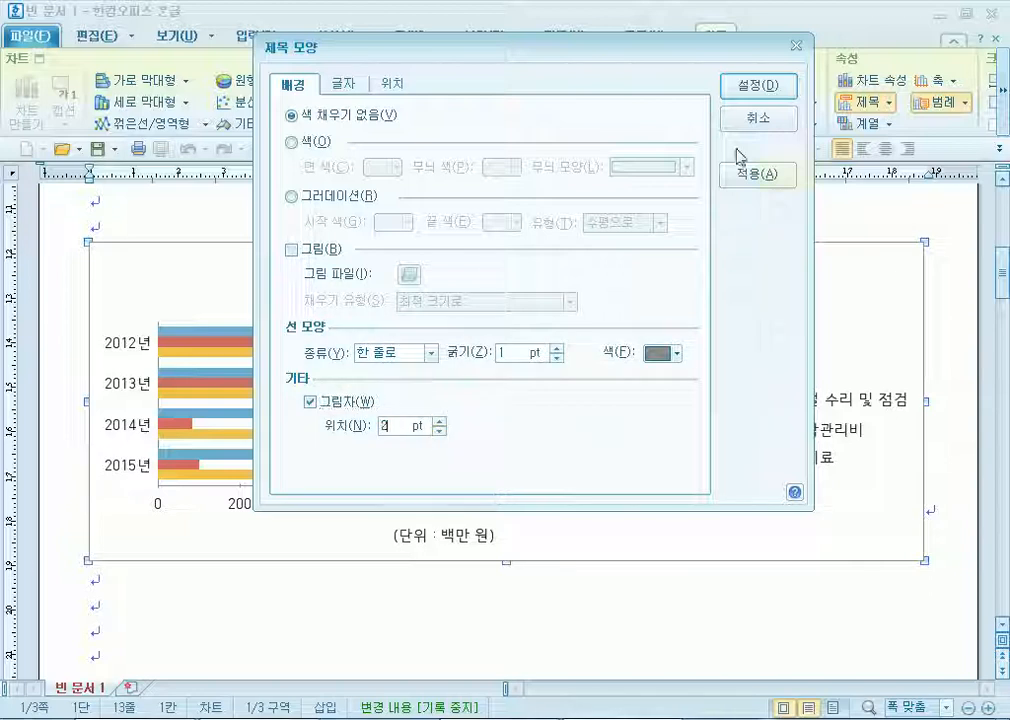
click(758, 85)
scroll(286, 378, down, 3)
scroll(191, 341, up, 3)
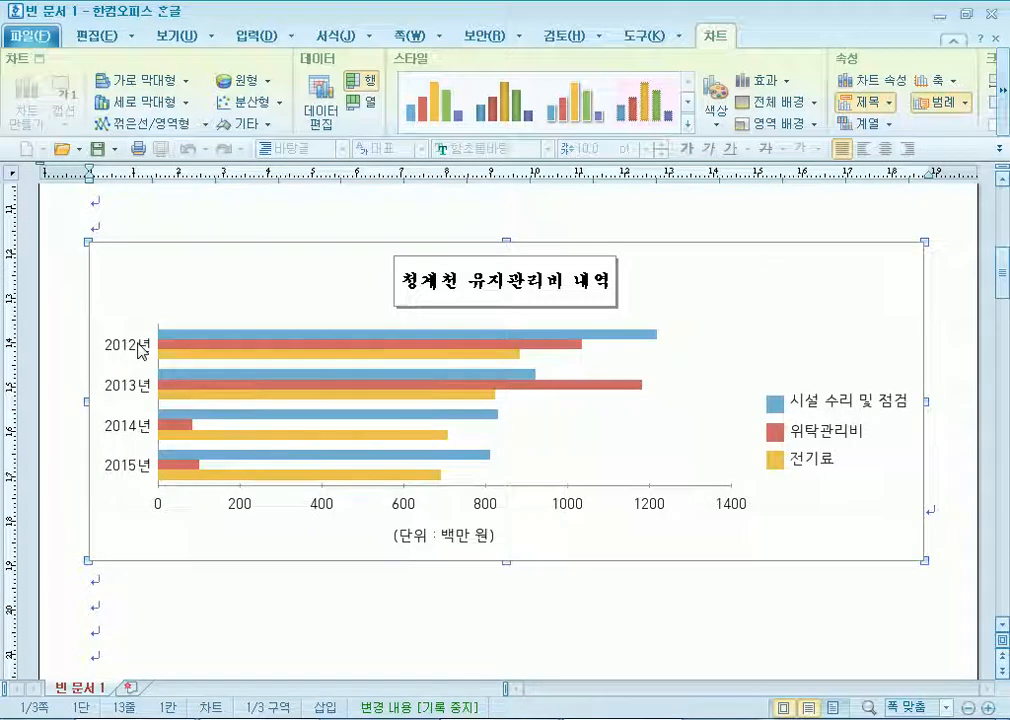
Set the year-axis labels to 궁서 at 10 pt.
double_click(141, 350)
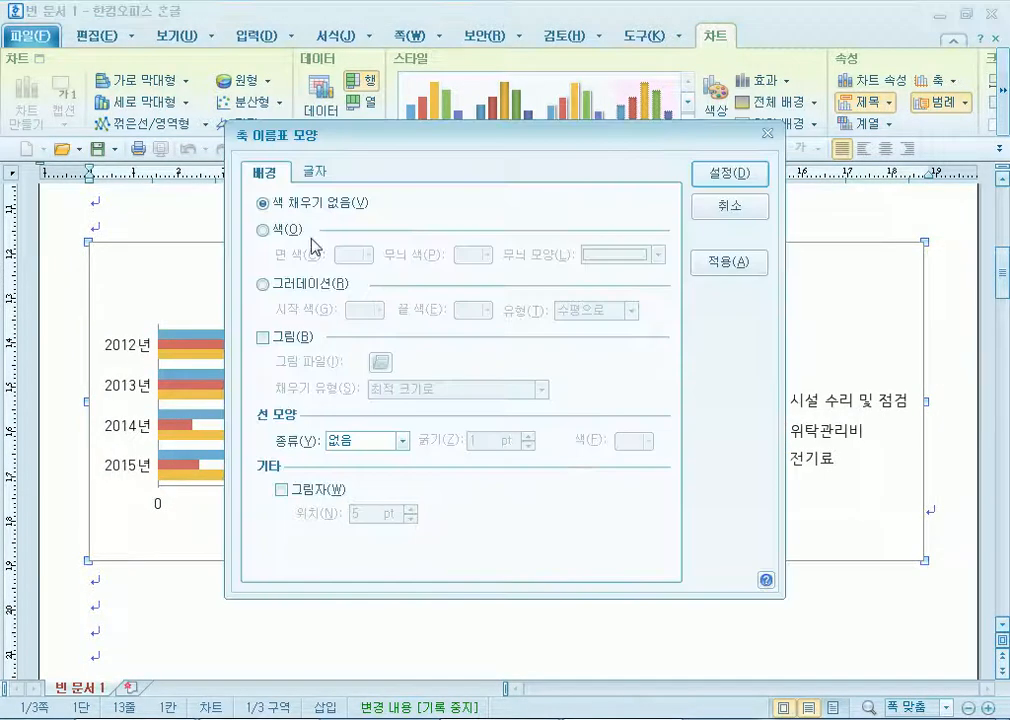
click(320, 172)
click(460, 443)
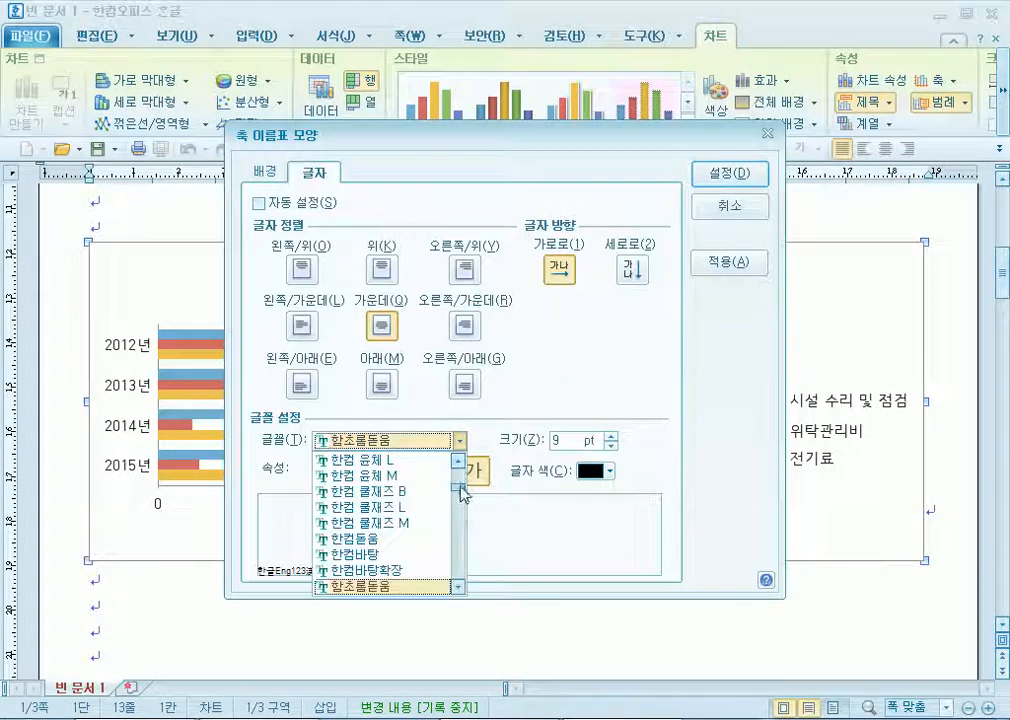
drag(458, 490, 457, 469)
click(335, 523)
click(612, 437)
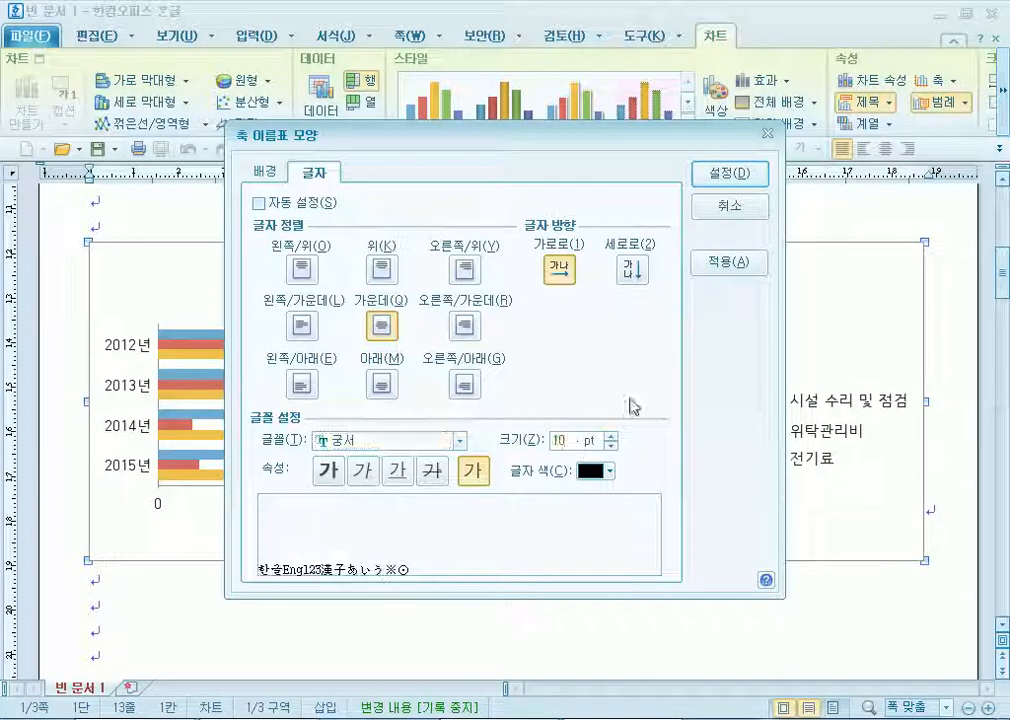
click(739, 171)
Set the value-axis numbers to 궁서 at 10 pt.
double_click(252, 514)
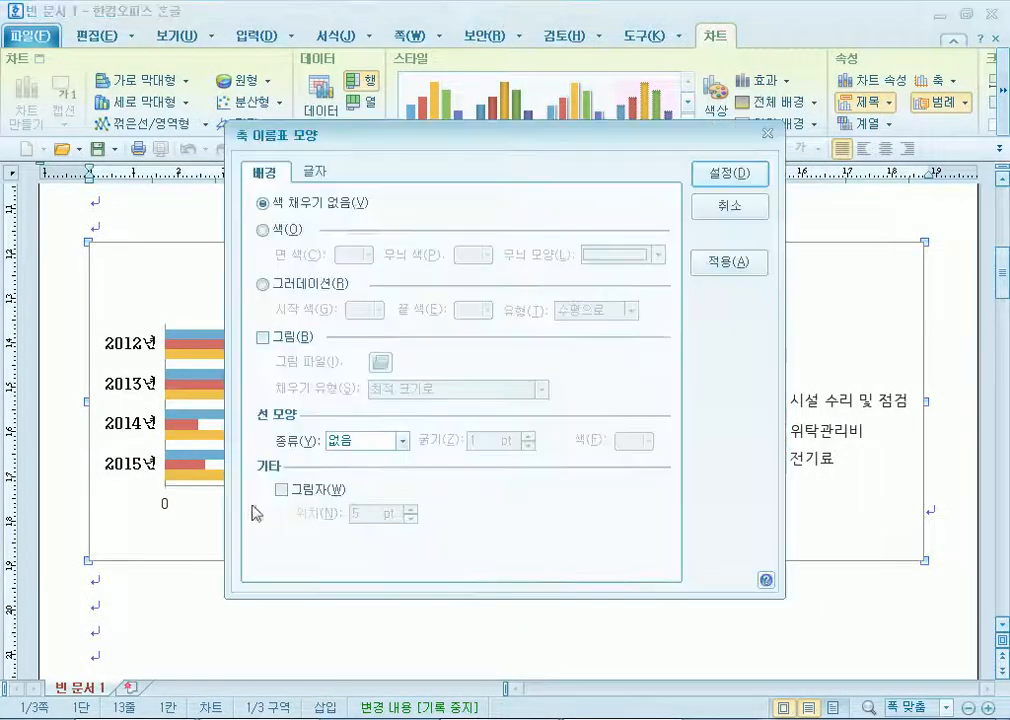
click(318, 172)
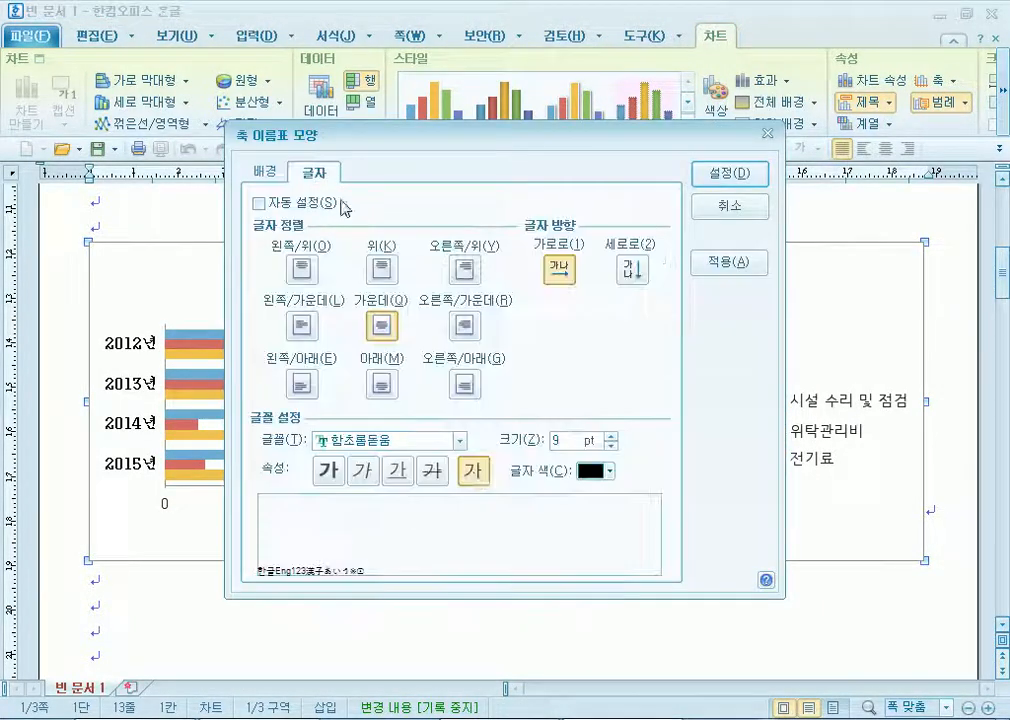
click(460, 440)
drag(462, 496, 464, 476)
click(344, 522)
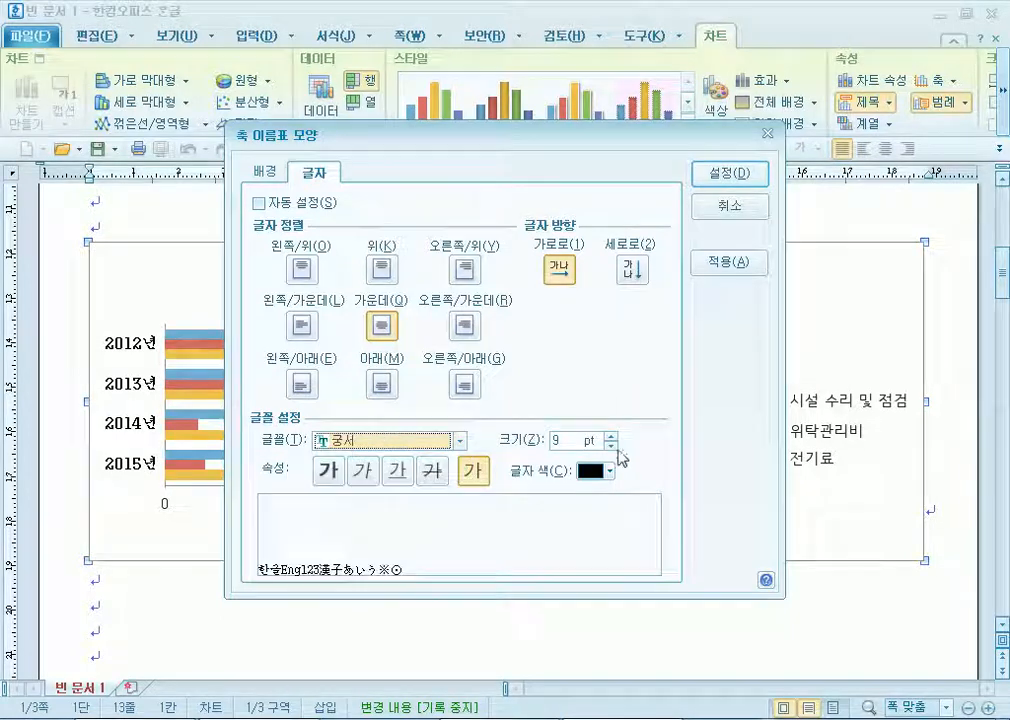
click(611, 435)
click(745, 178)
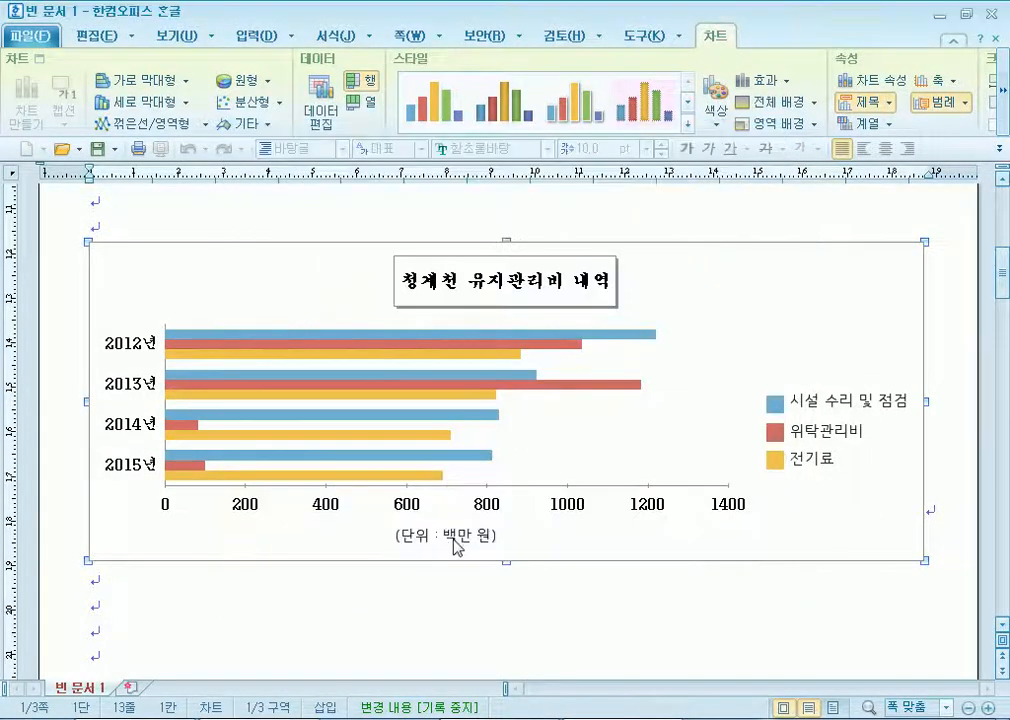
Set the (단위 : 백만 원) axis title to 궁서 at 10 pt.
double_click(453, 548)
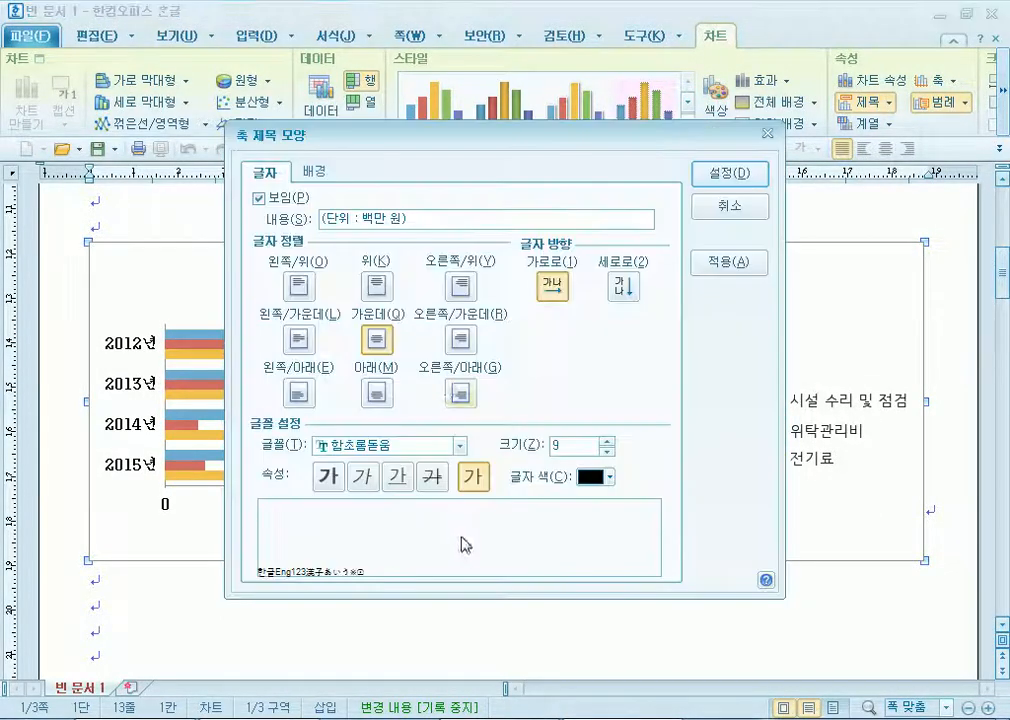
click(462, 447)
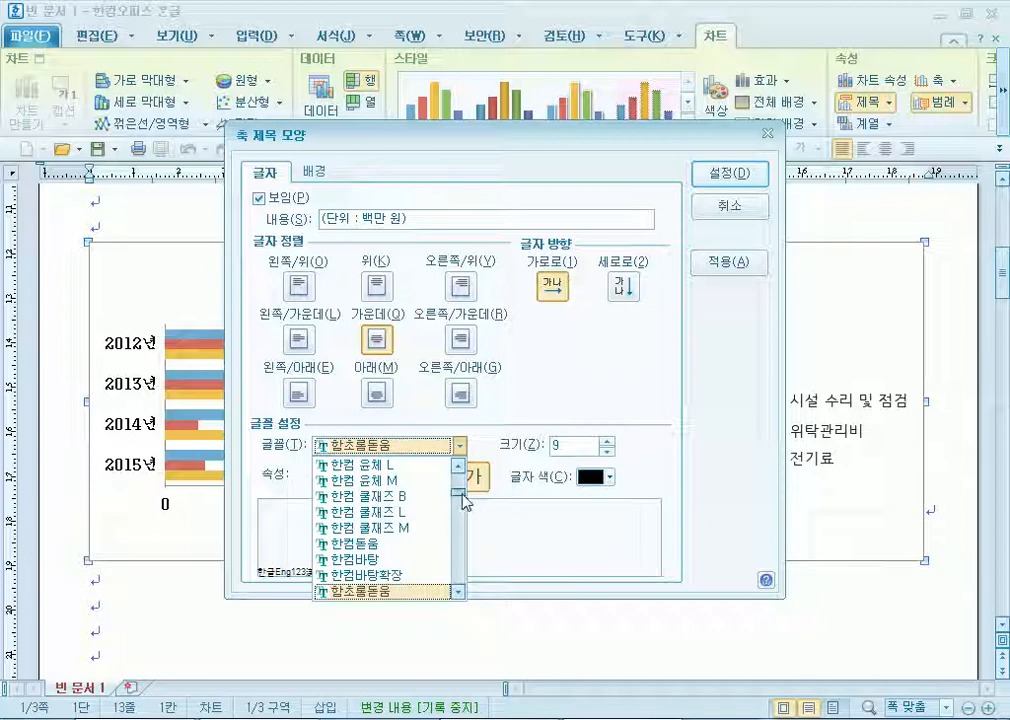
scroll(388, 510, up, 10)
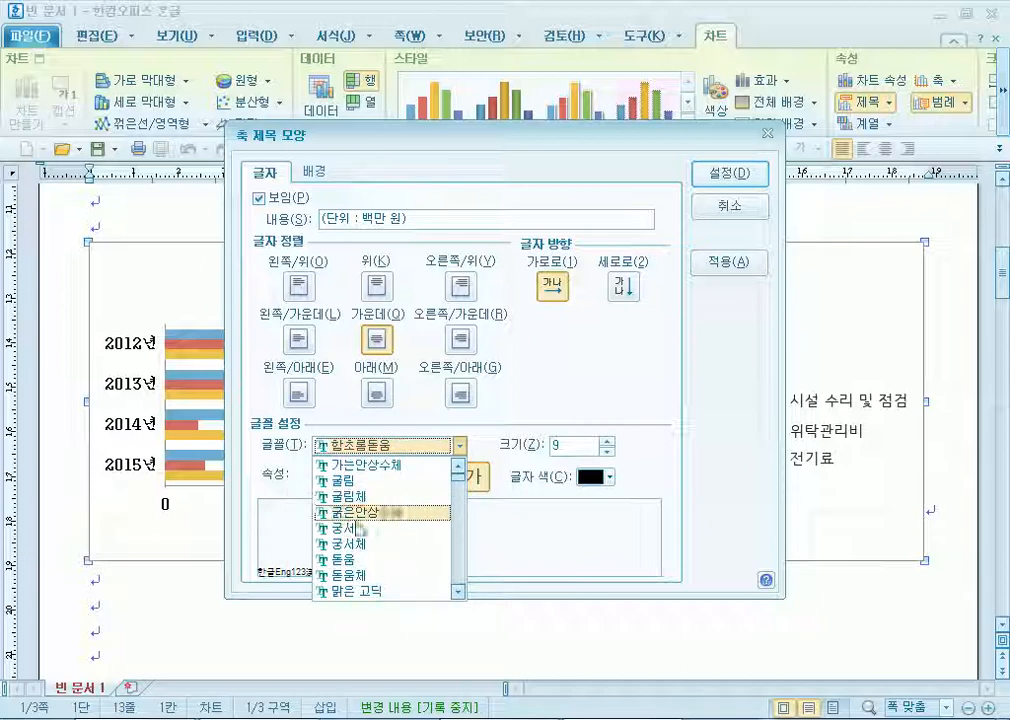
click(352, 527)
click(608, 442)
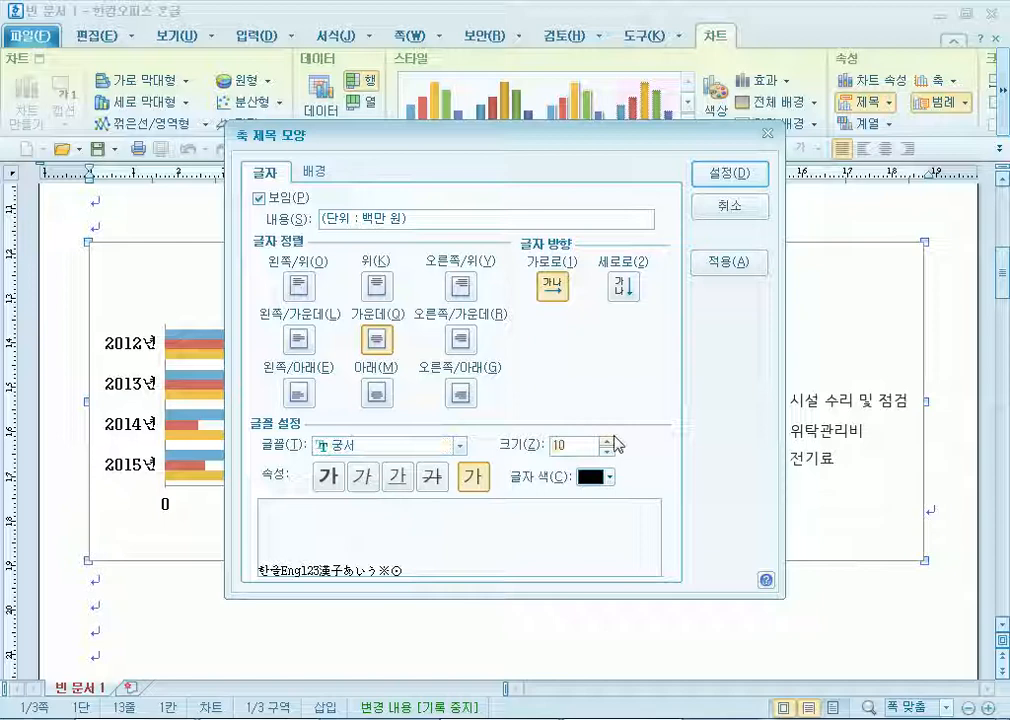
click(729, 189)
click(840, 459)
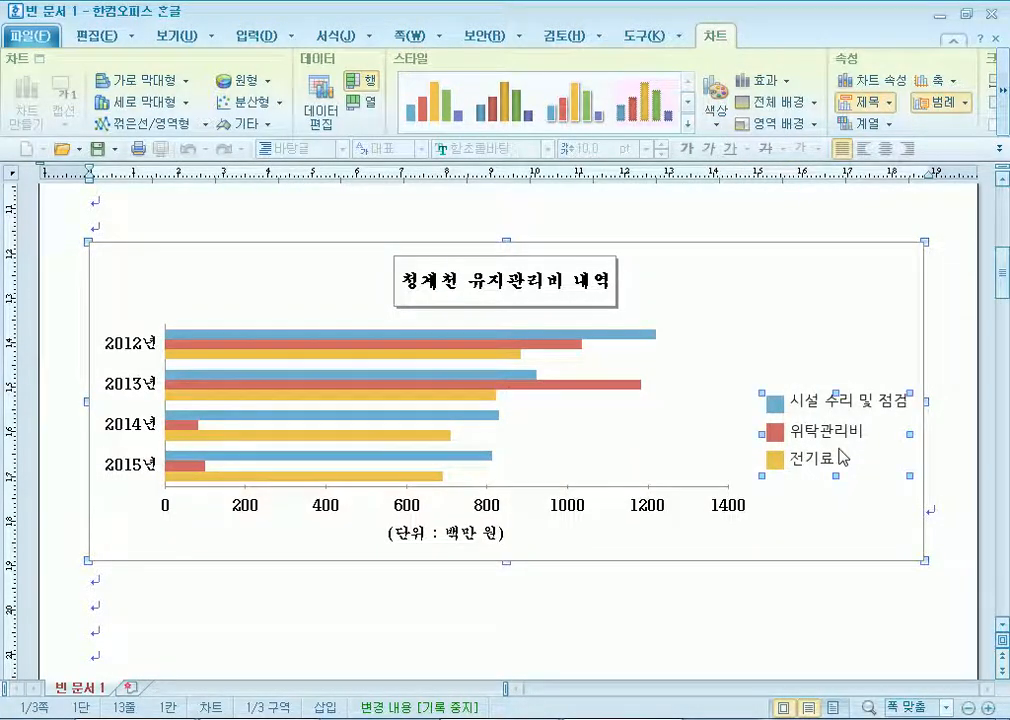
Set the legend text to 궁서 at 10 pt.
double_click(840, 459)
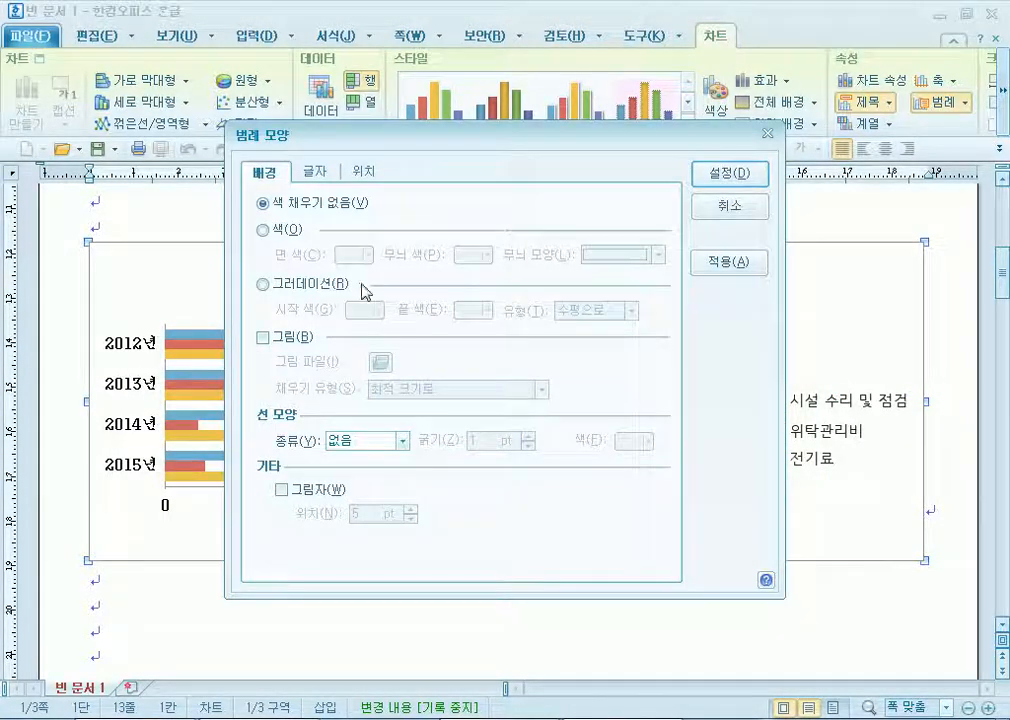
click(330, 178)
click(460, 446)
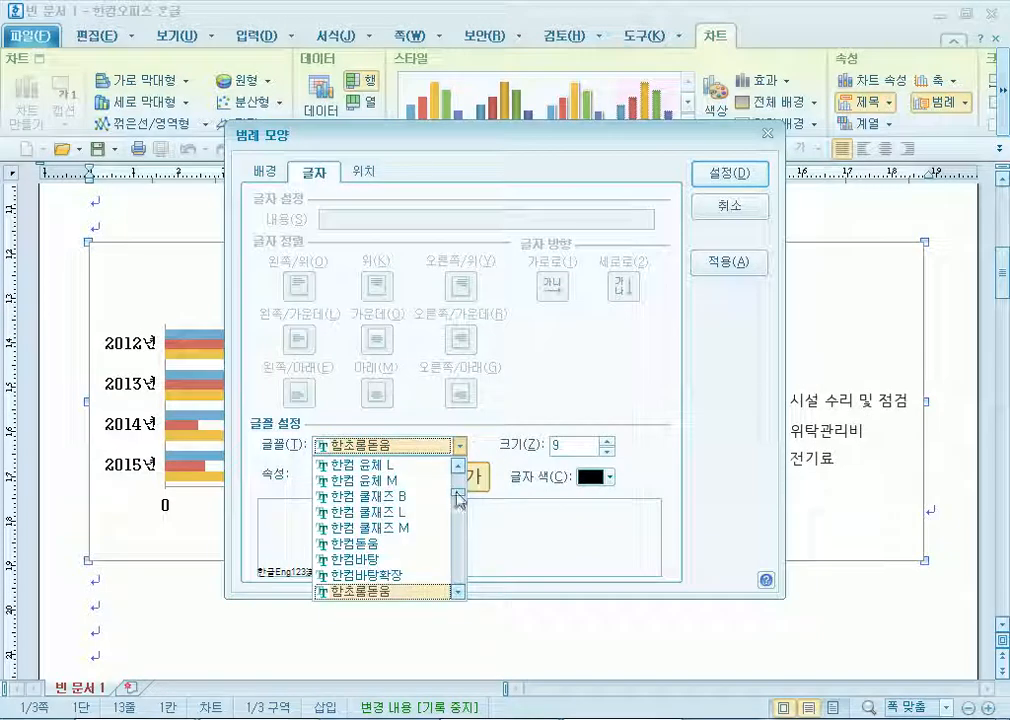
scroll(458, 473, up, 5)
click(345, 527)
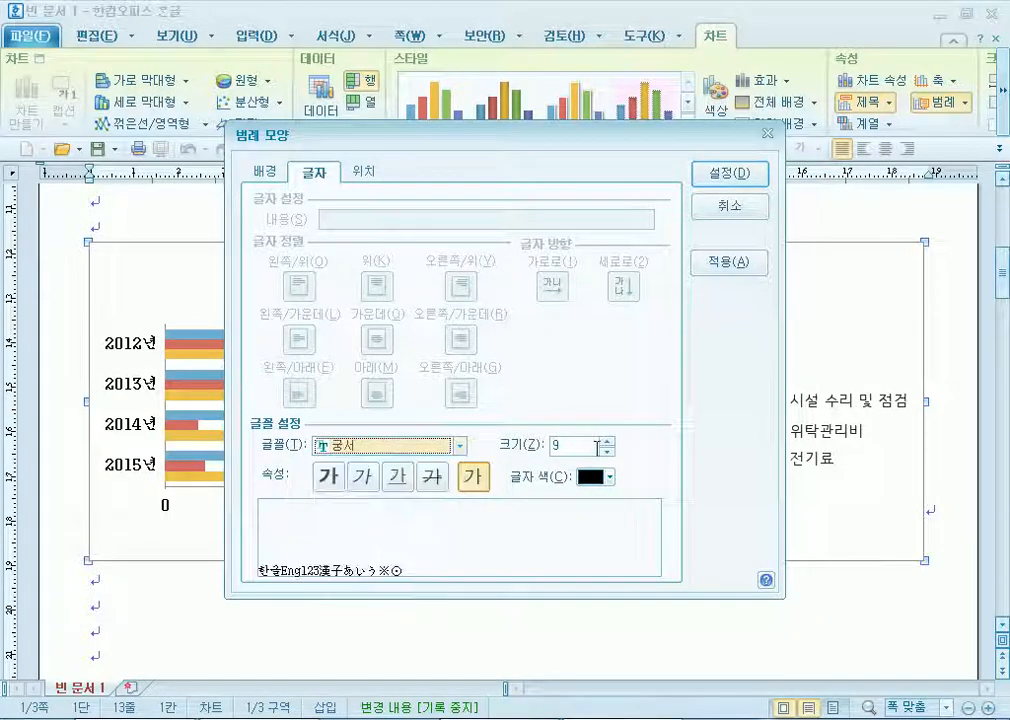
click(607, 442)
Give the legend a 2 pt single-line border.
click(265, 172)
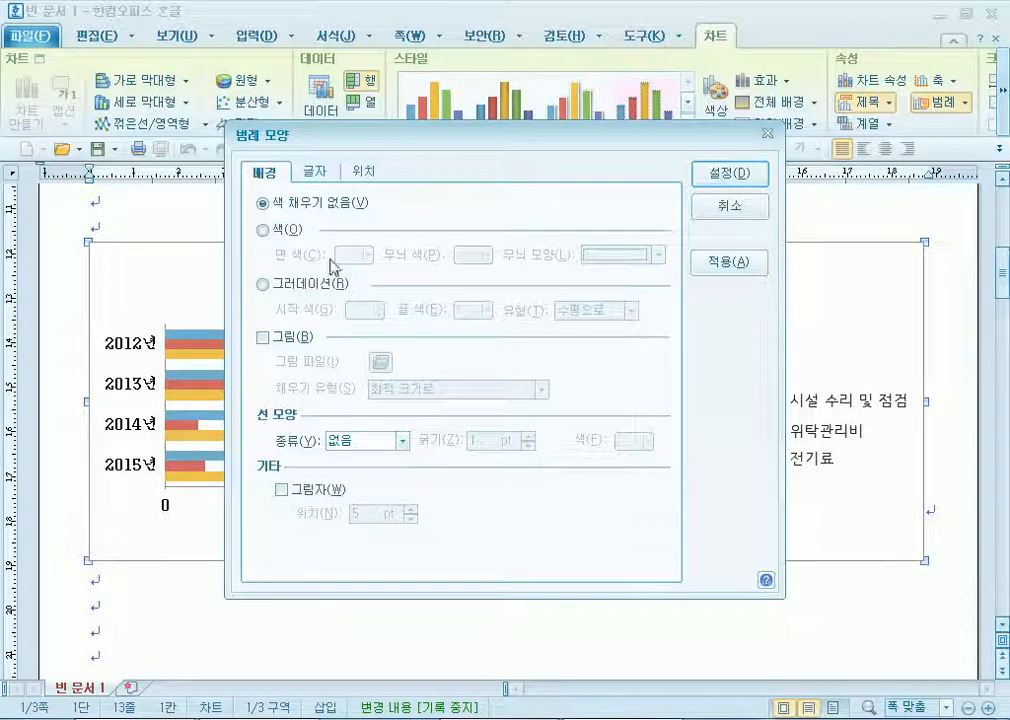
click(370, 440)
click(360, 465)
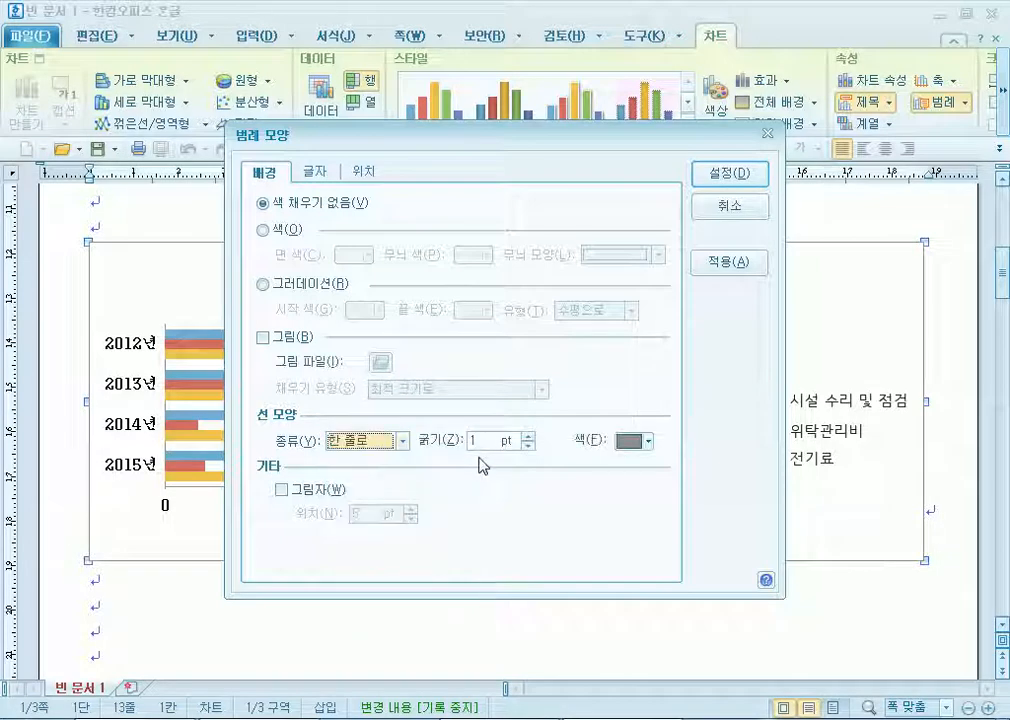
click(528, 435)
click(716, 173)
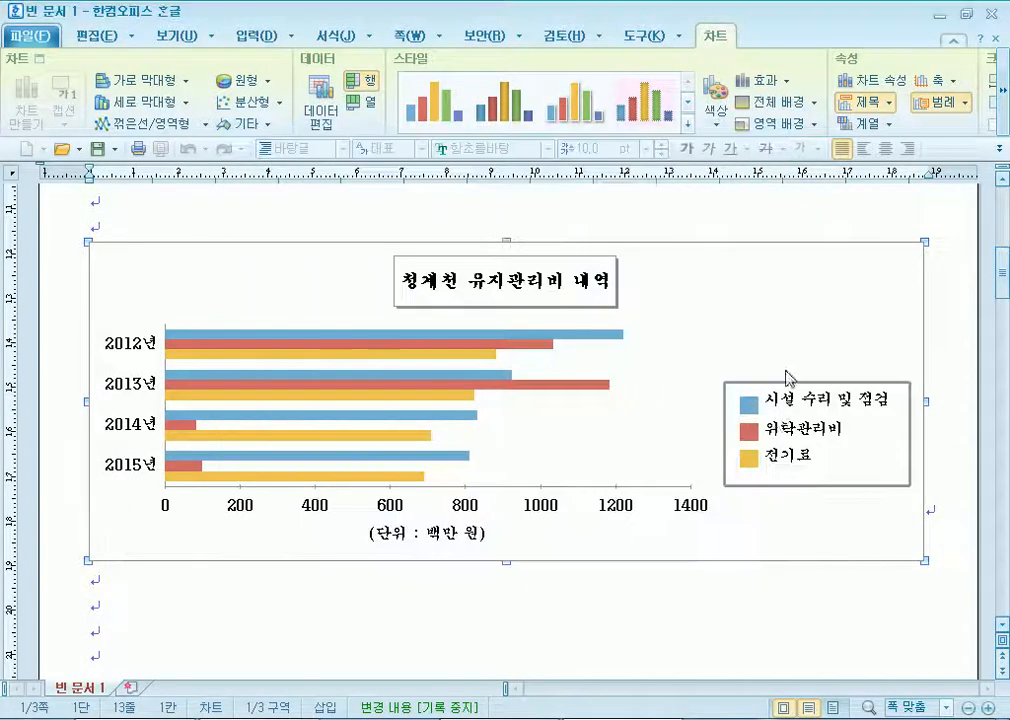
Change the legend border to black at 1 pt, then leave the chart.
double_click(757, 432)
click(648, 442)
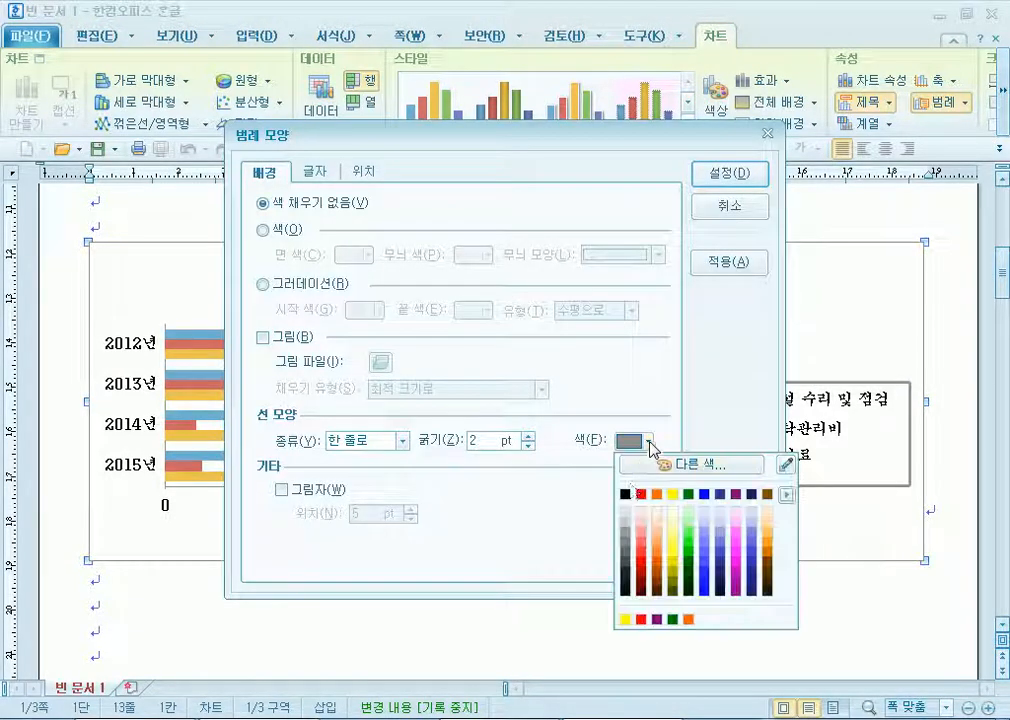
click(626, 492)
click(528, 446)
click(709, 208)
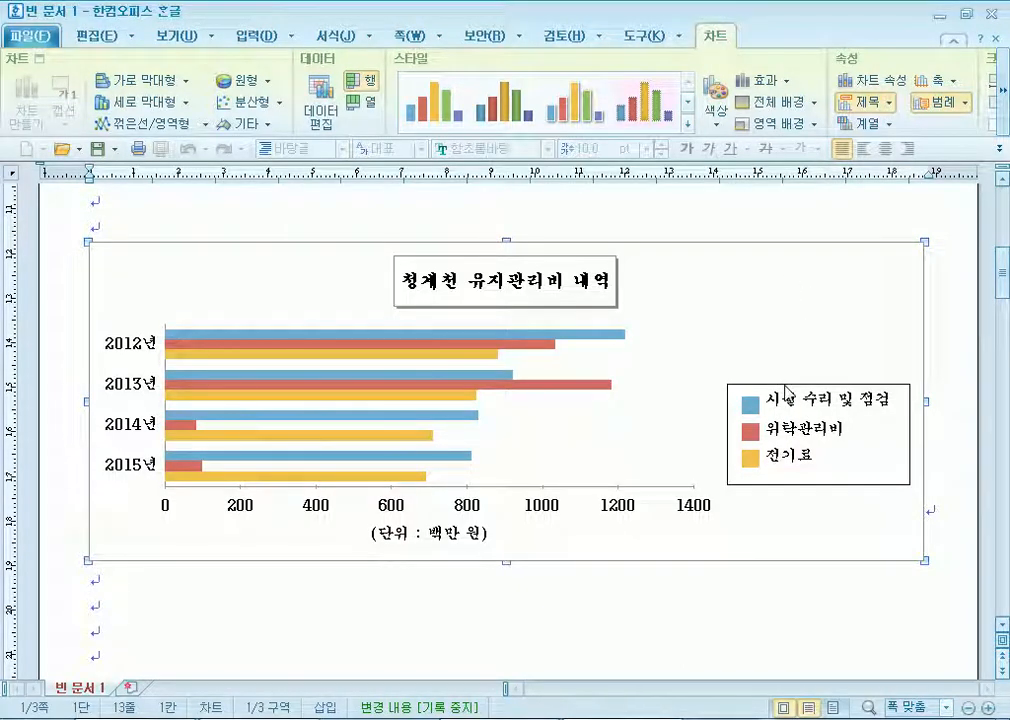
click(140, 603)
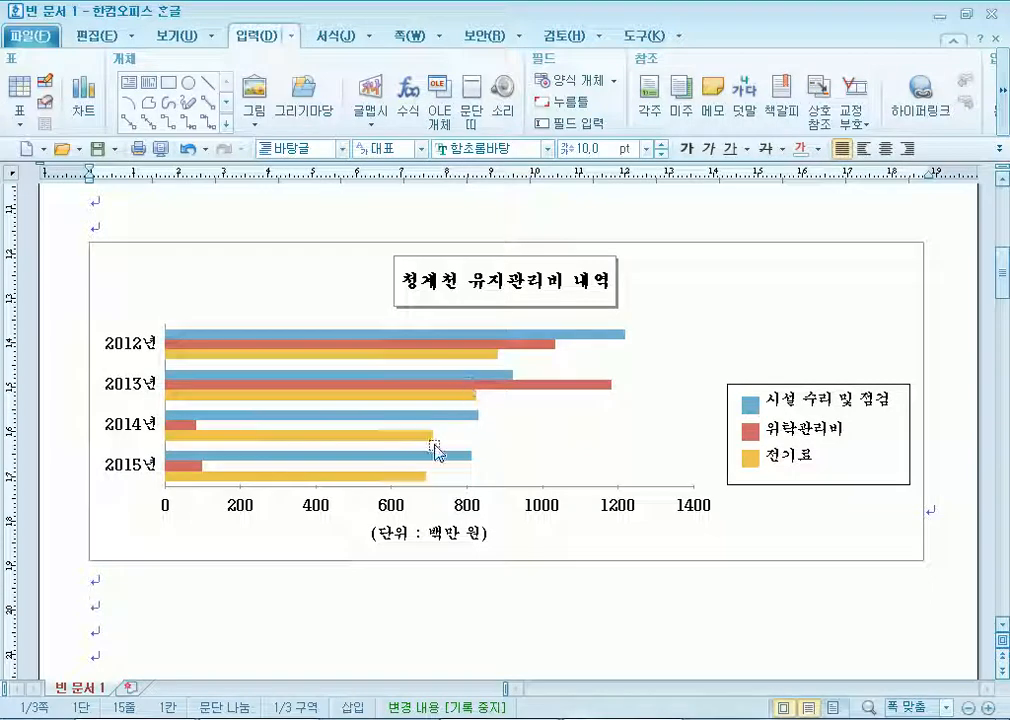
Type the labels (1) and (2) on the empty line below item 3.
scroll(386, 505, up, 5)
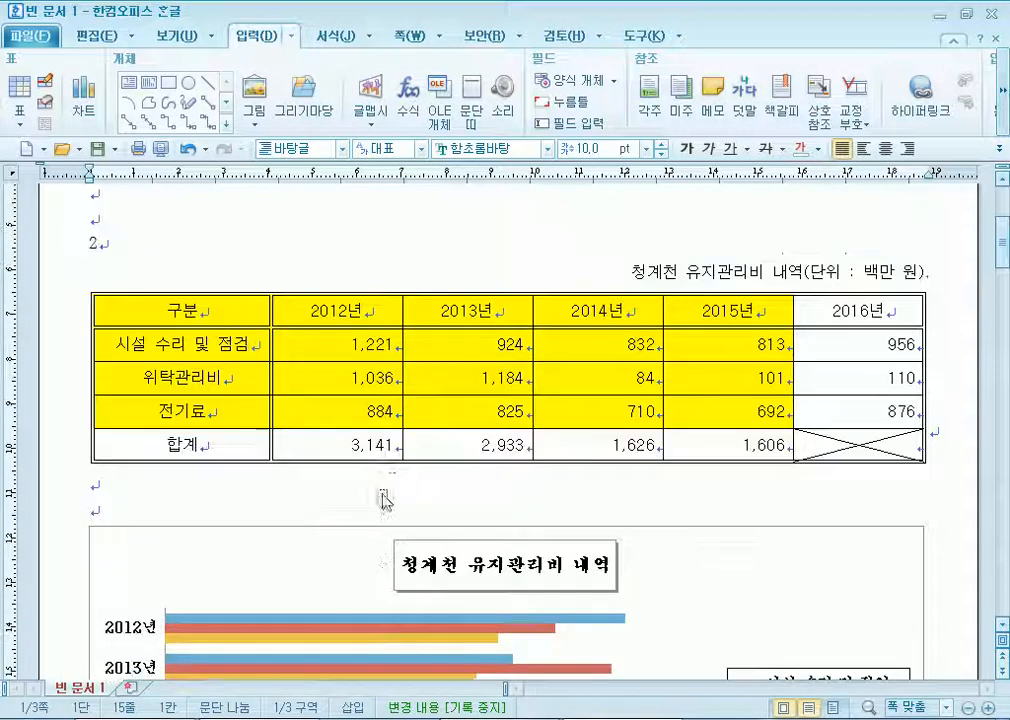
scroll(390, 485, down, 5)
scroll(372, 487, down, 10)
scroll(205, 390, up, 2)
click(113, 257)
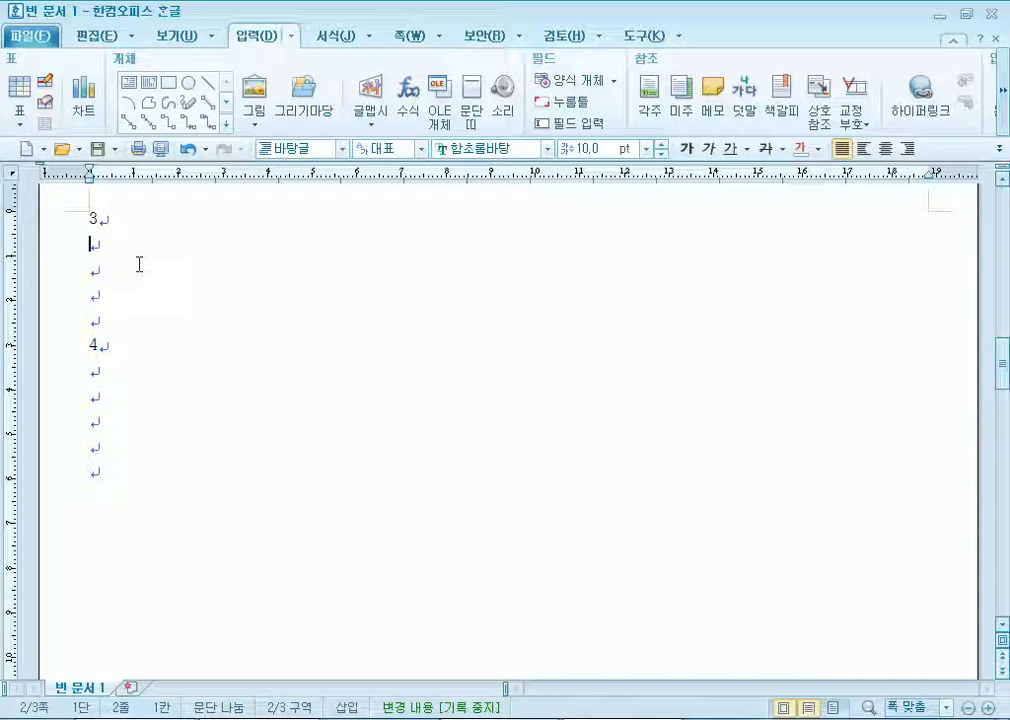
text()       (2)
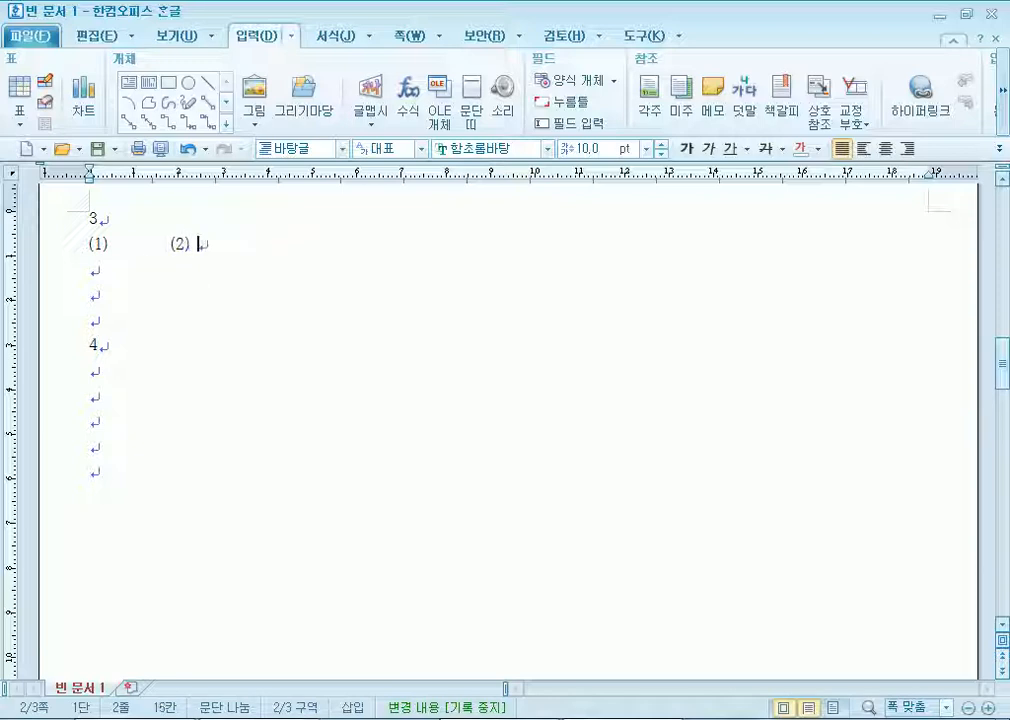
Undo the footnote accidentally inserted after (2).
key(ctrl+n)
key(n)
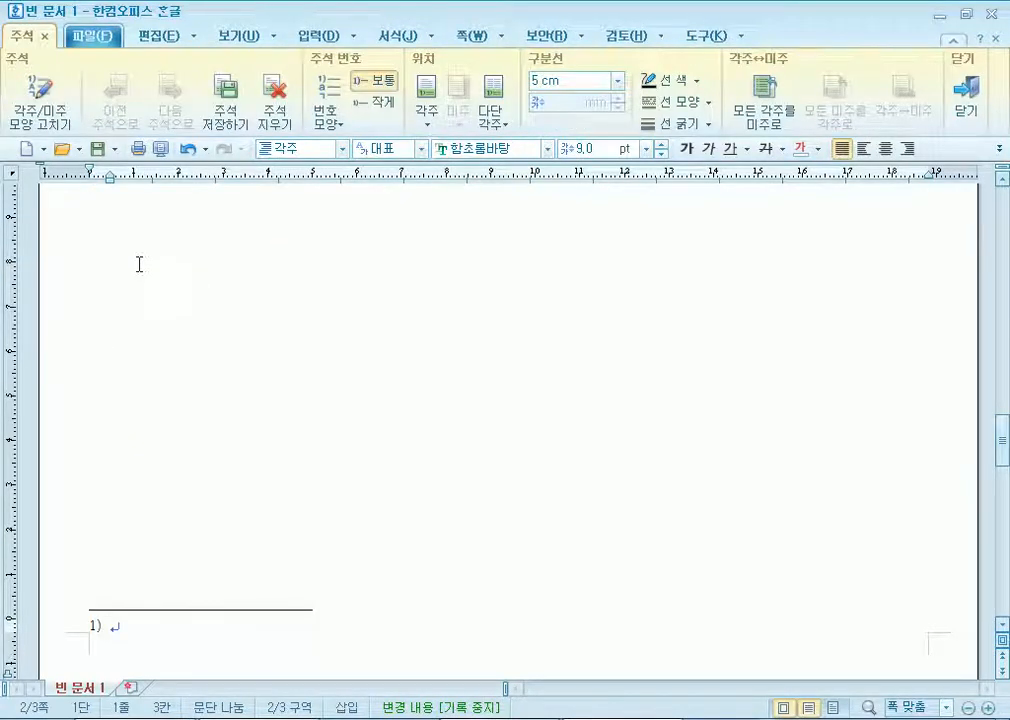
key(ctrl+z)
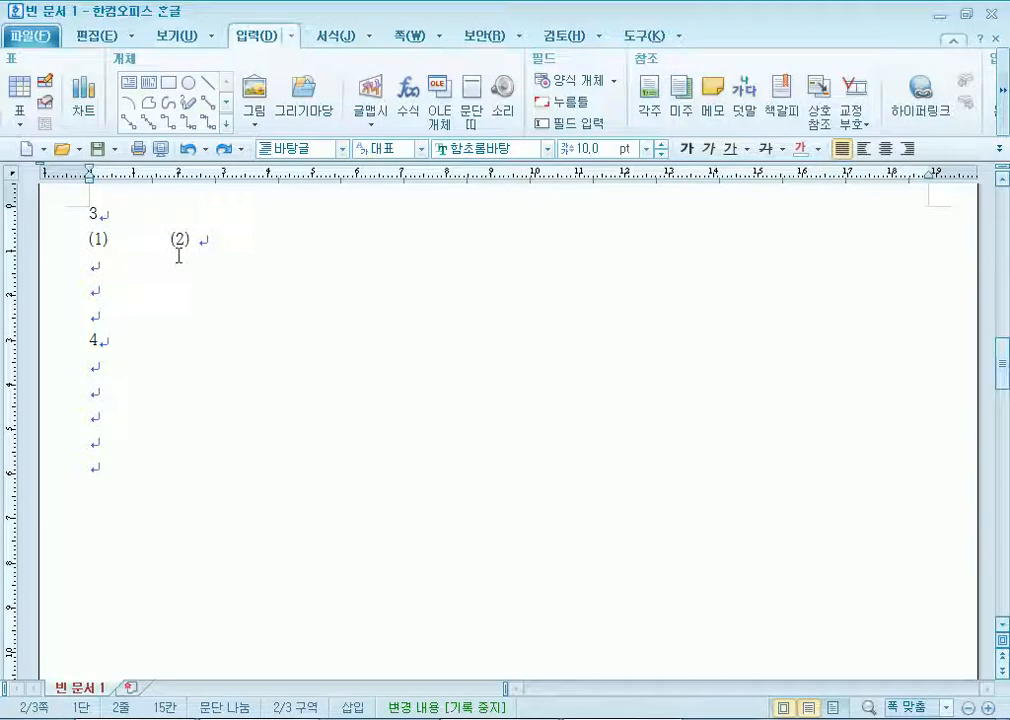
key(ctrl+n)
Zoom the equation editor to 500% and enter ∫ₐᵇ xf(x)dx =.
key(m)
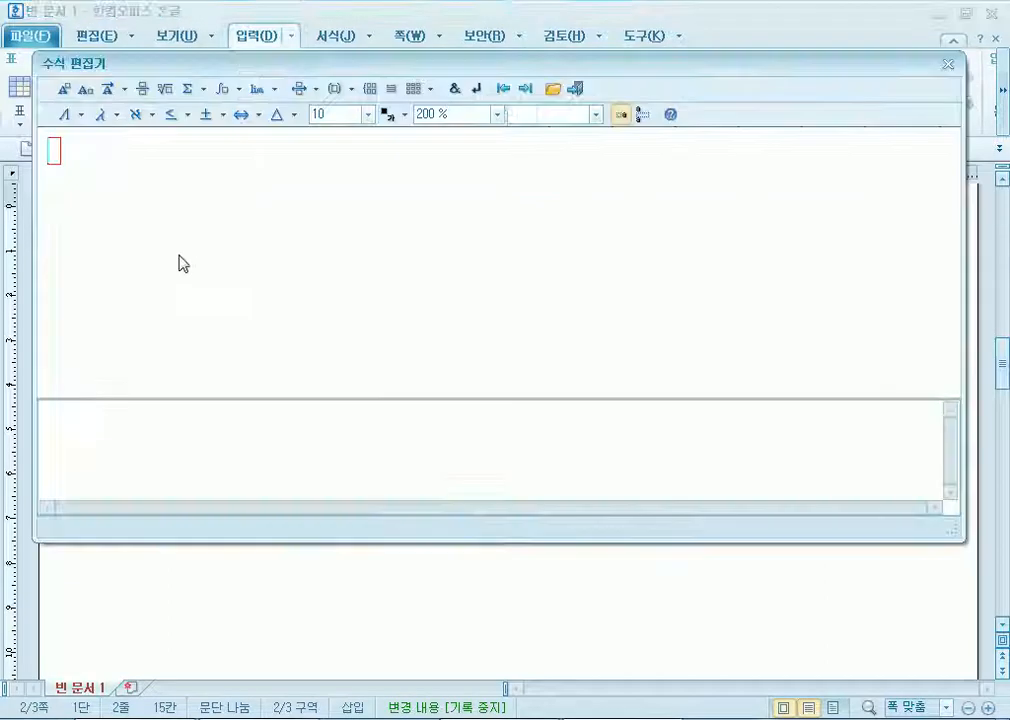
click(490, 117)
click(429, 200)
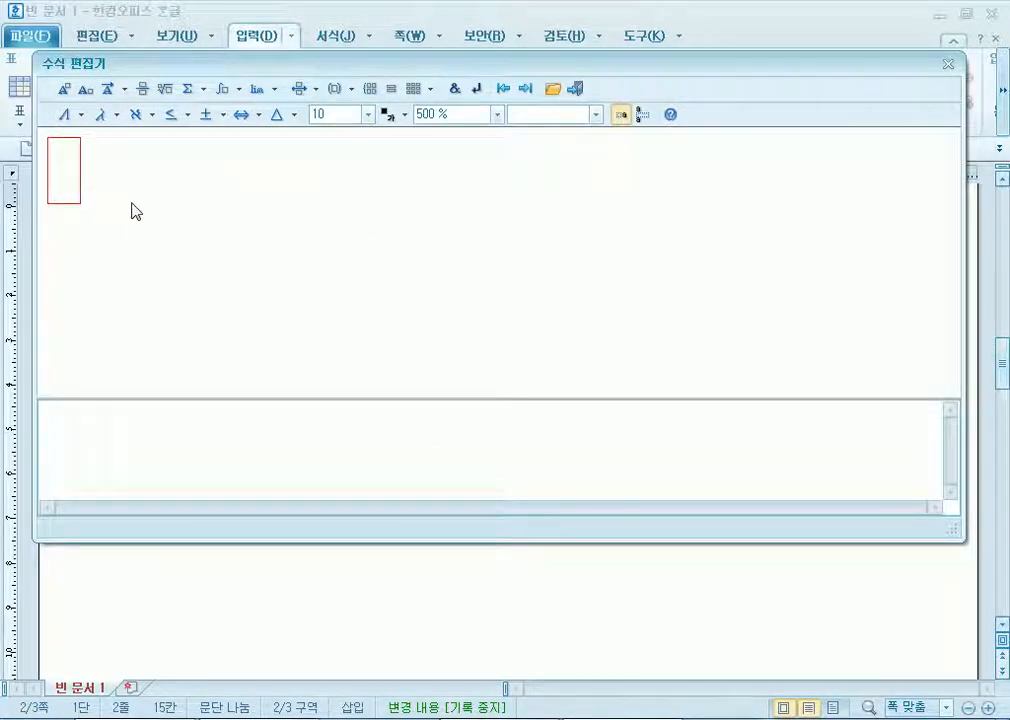
click(248, 92)
click(242, 91)
click(242, 91)
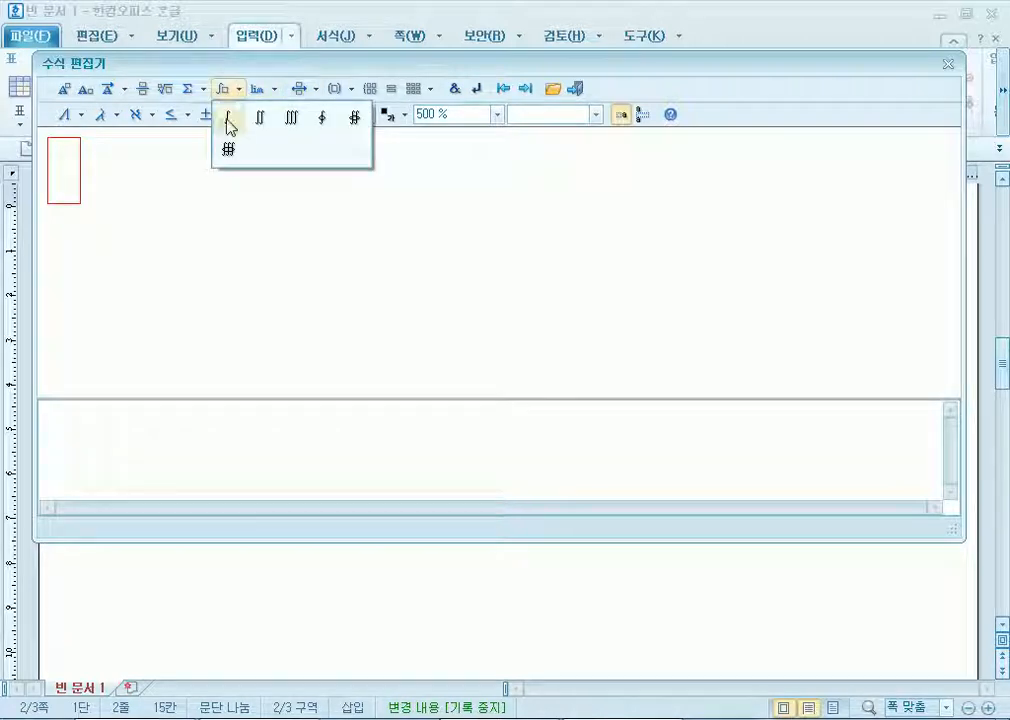
click(229, 121)
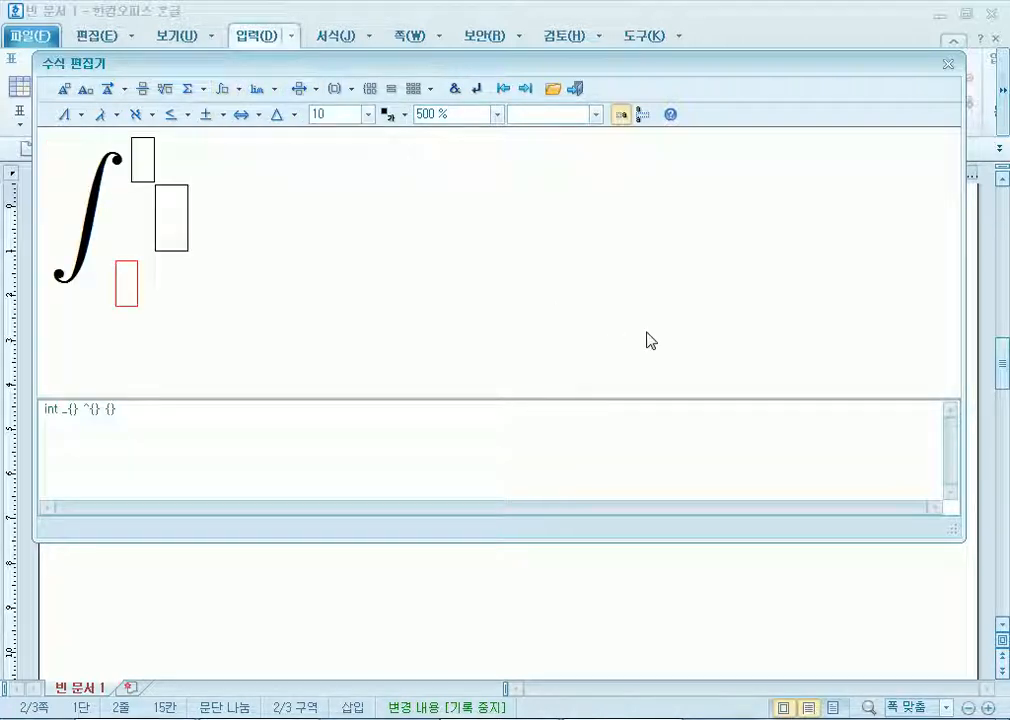
text(a)
key(Tab)
text(b)
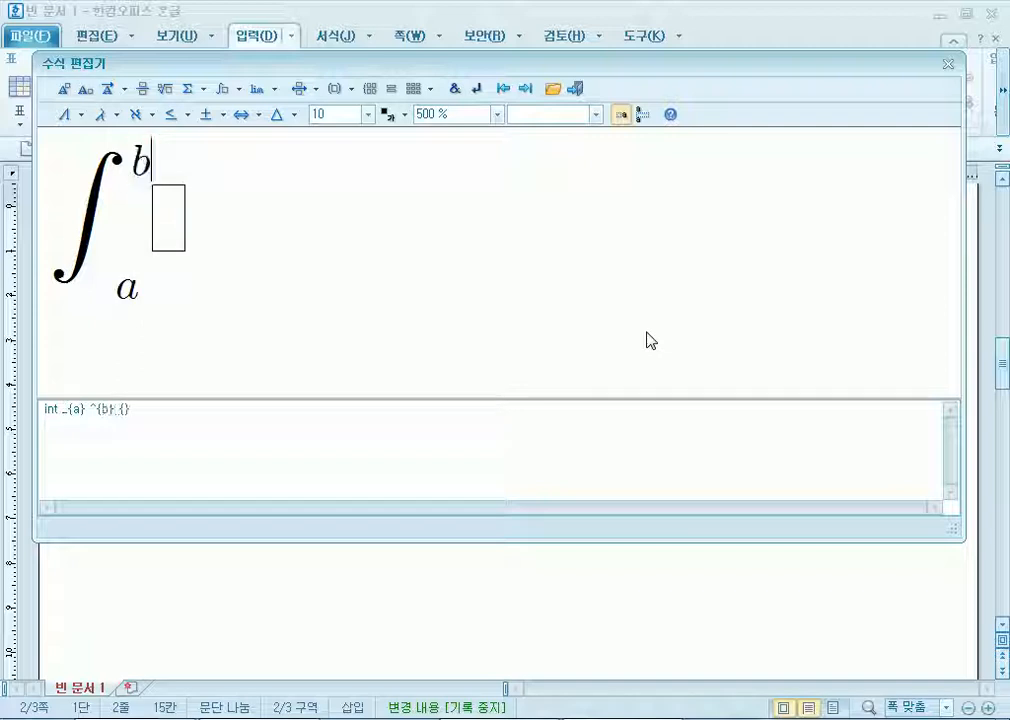
key(Tab)
text(s)
text(x)
key(Delete)
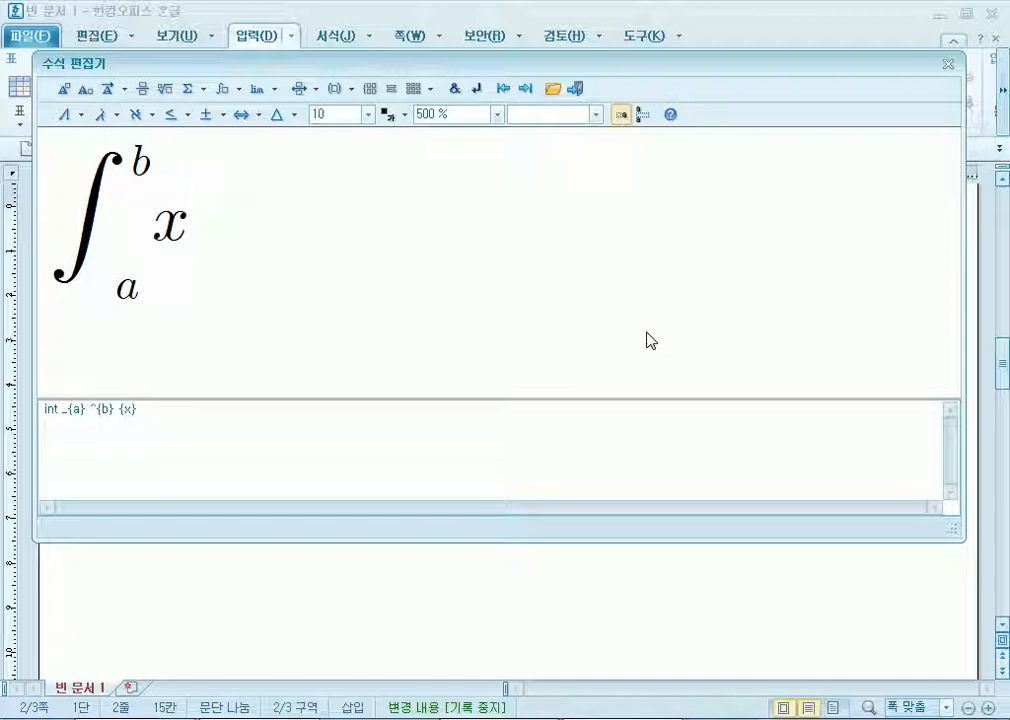
text(f(x)d)
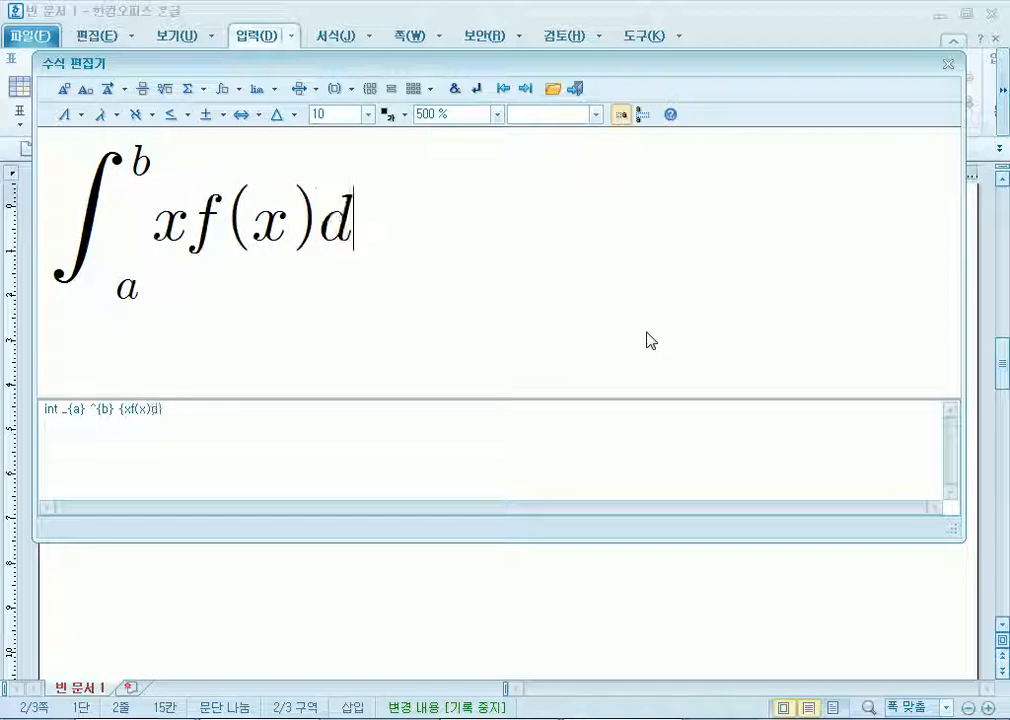
text(x)
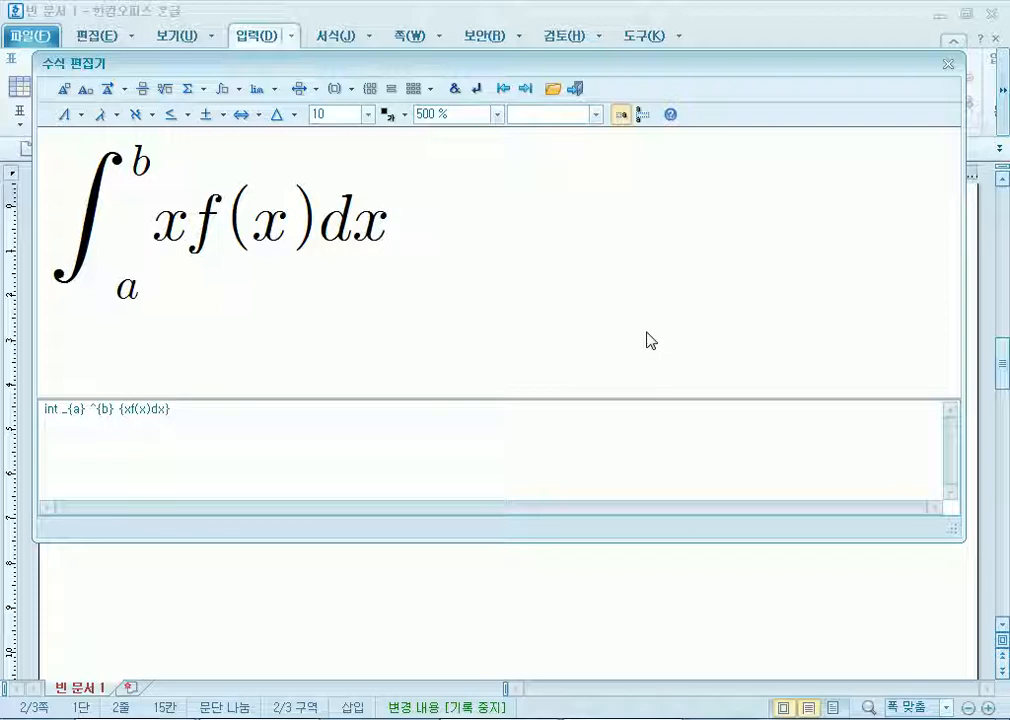
text(=)
key(BackSpace)
text(=)
text(=)
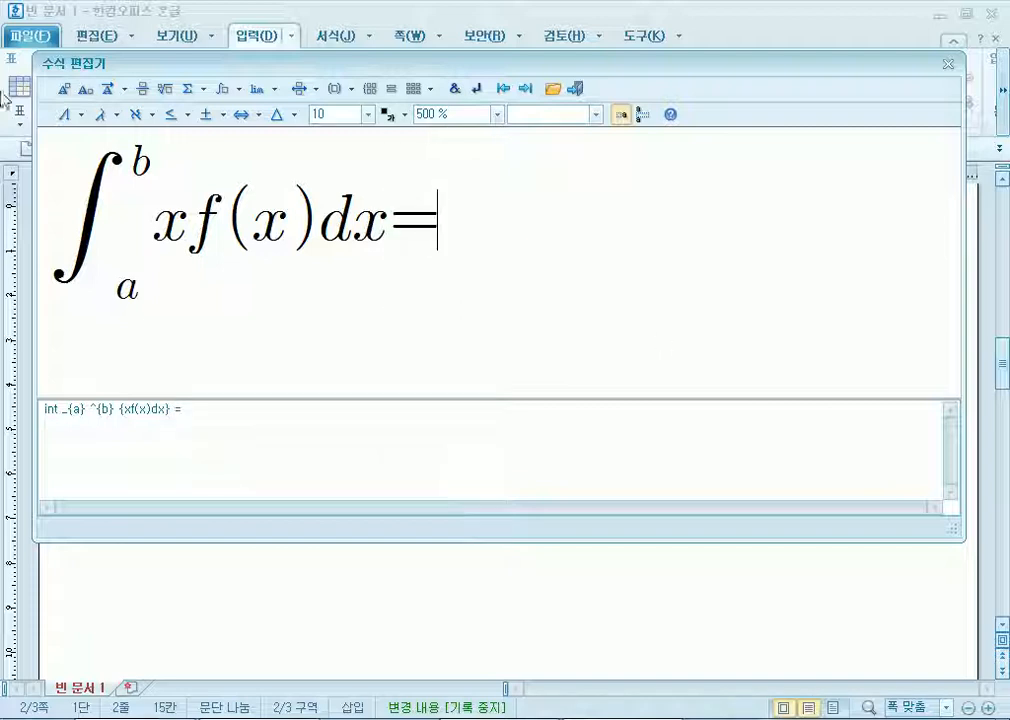
Add the fraction 1/(b−a) after the equals sign.
click(145, 90)
text(1)
key(Tab)
text(b-a)
key(Tab)
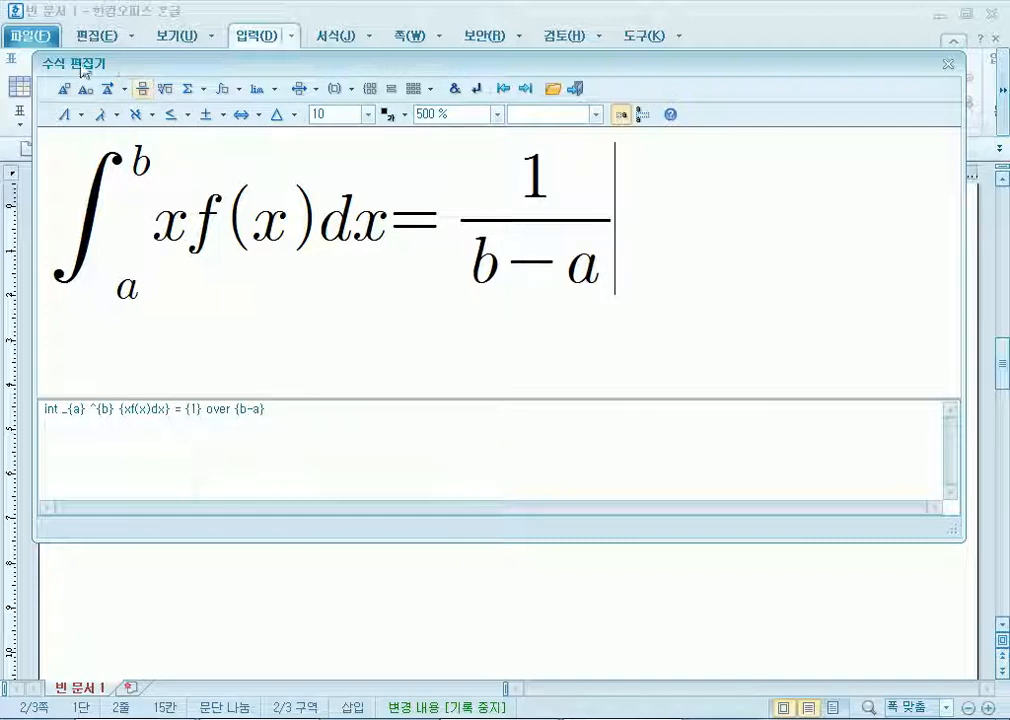
Add the second integral ∫ₐᵇ x dx followed by an equals sign.
click(220, 90)
click(228, 118)
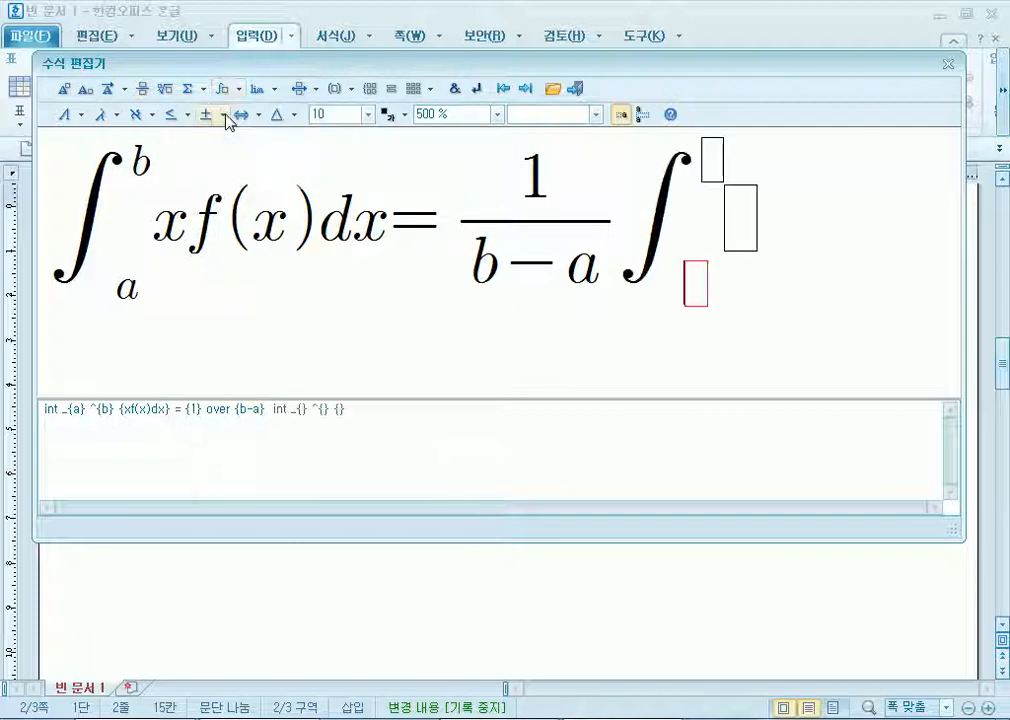
text(a)
key(Tab)
text(b)
key(Tab)
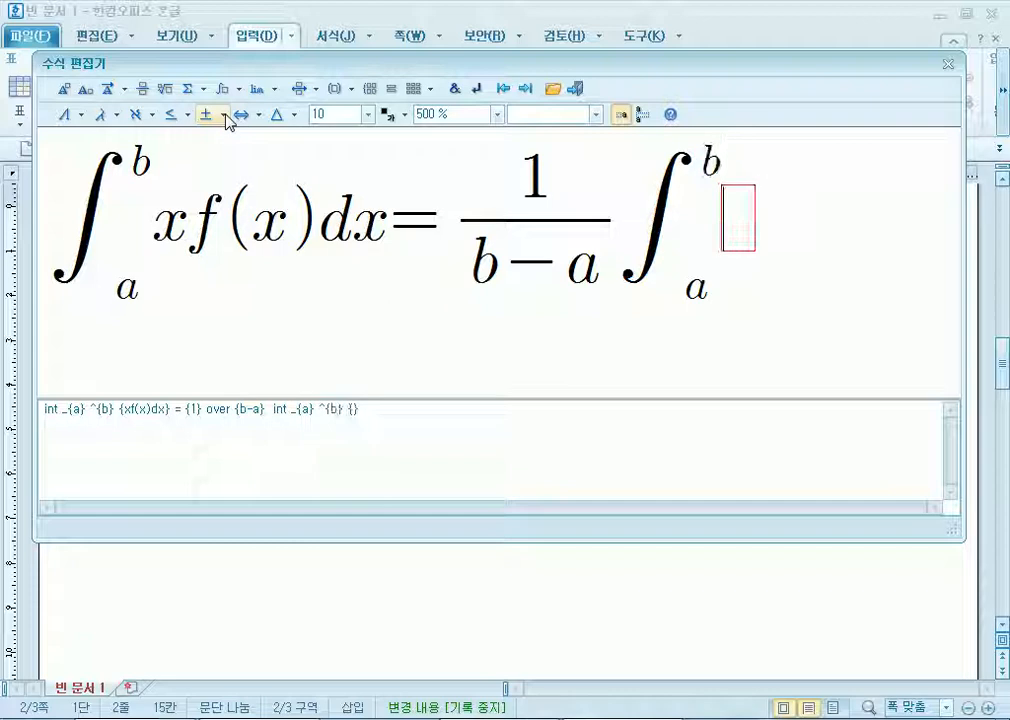
text(xdx} )
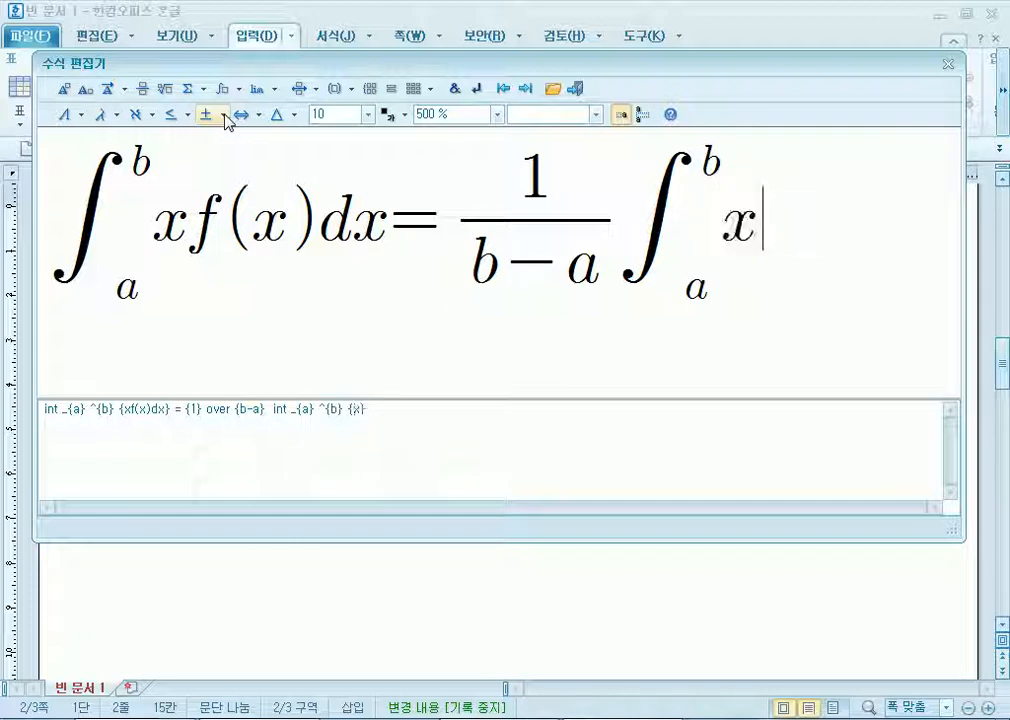
text(=)
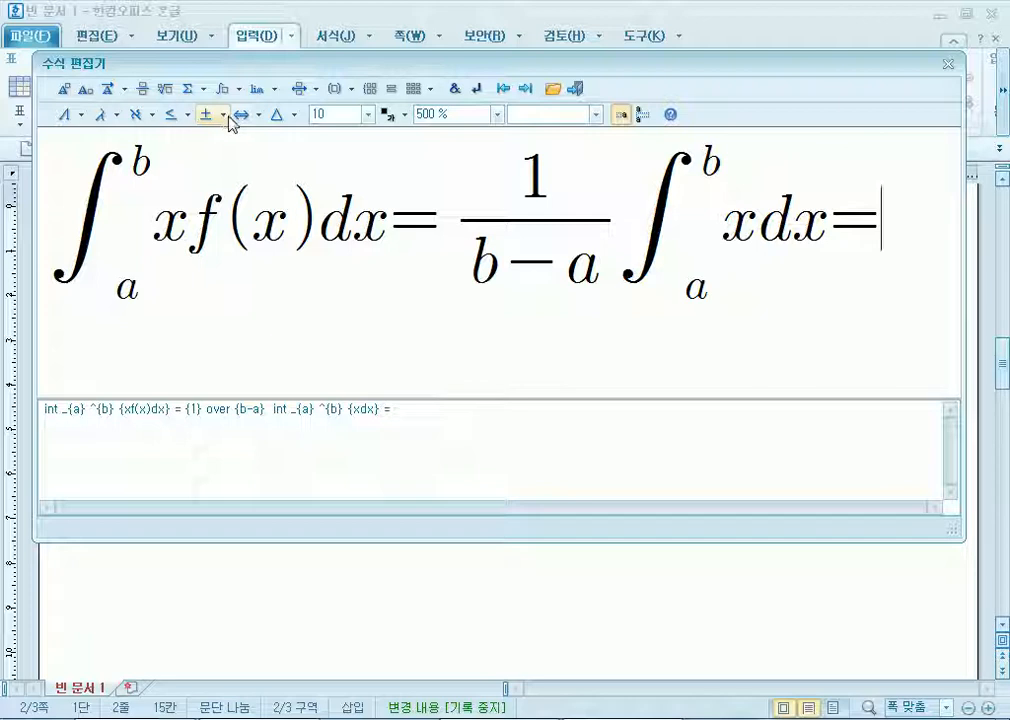
Finish with the fraction (a+b)/2 and insert the equation after label (2).
click(142, 89)
text(a+b} over {2})
key(Tab)
text(2)
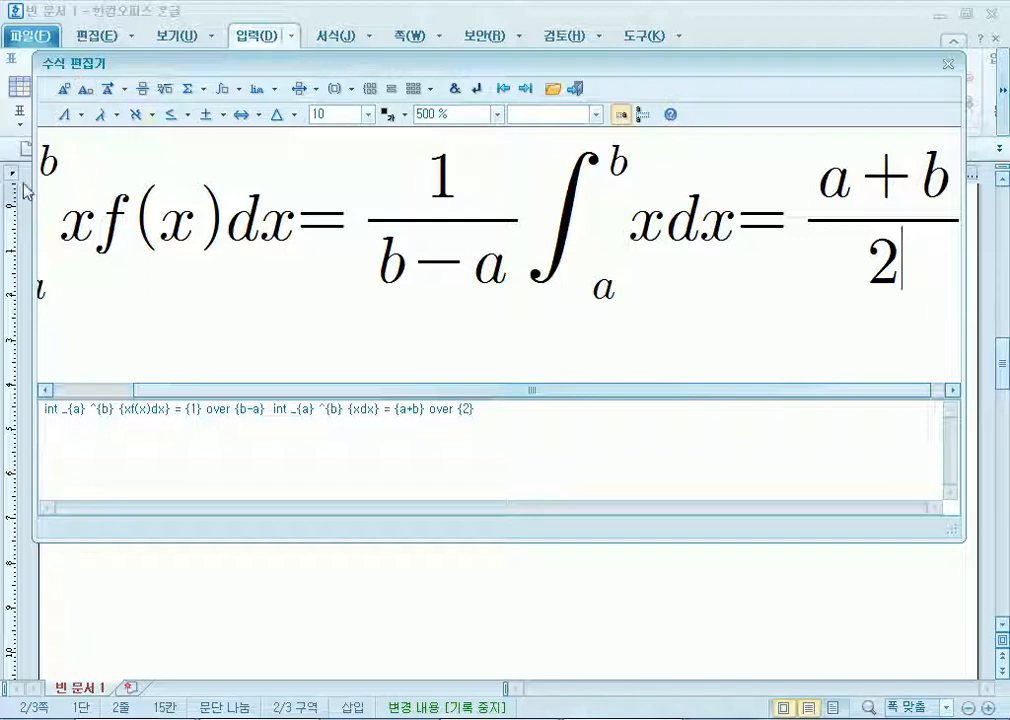
key(shift+Escape)
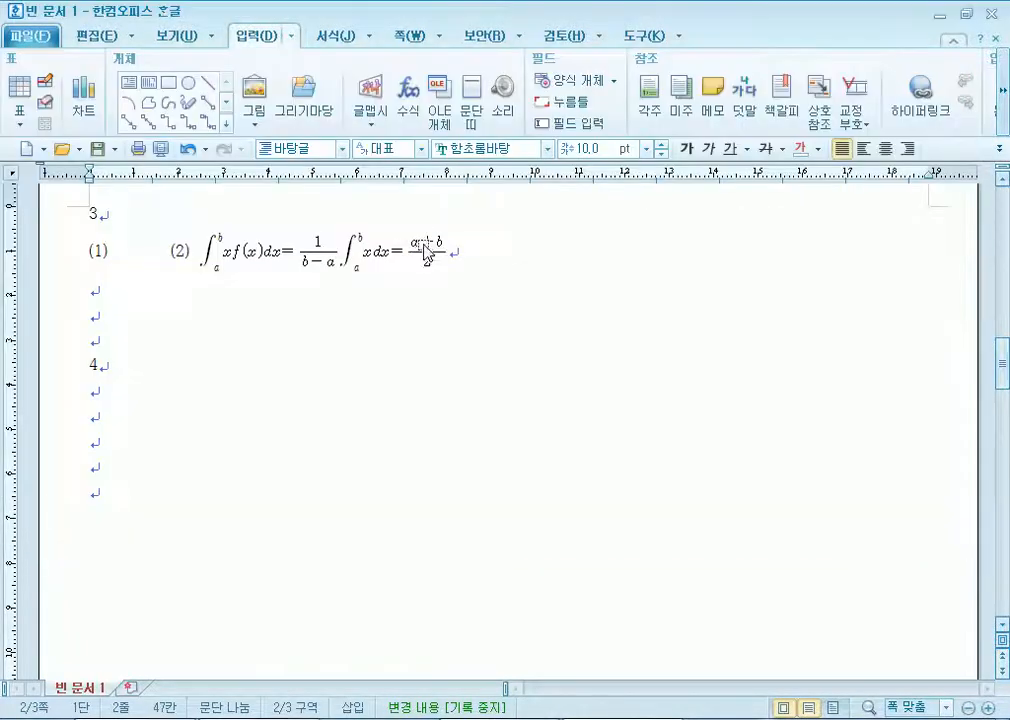
Start an equation after label (1) at 500% zoom with L = (m+M)/m.
click(110, 250)
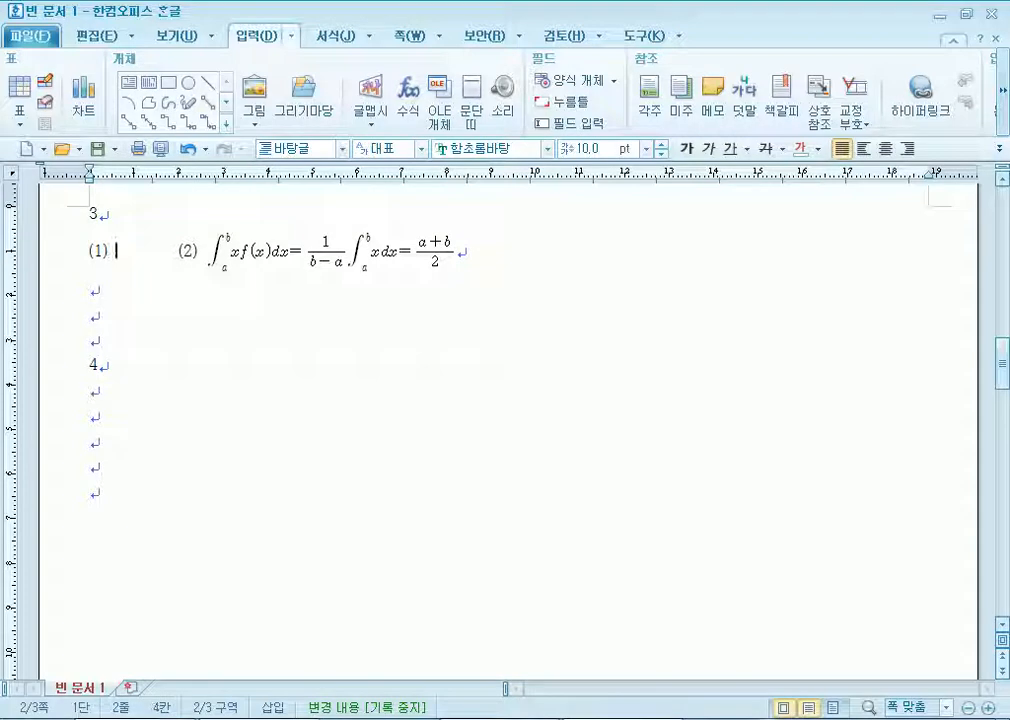
key(ctrl+n)
key(m)
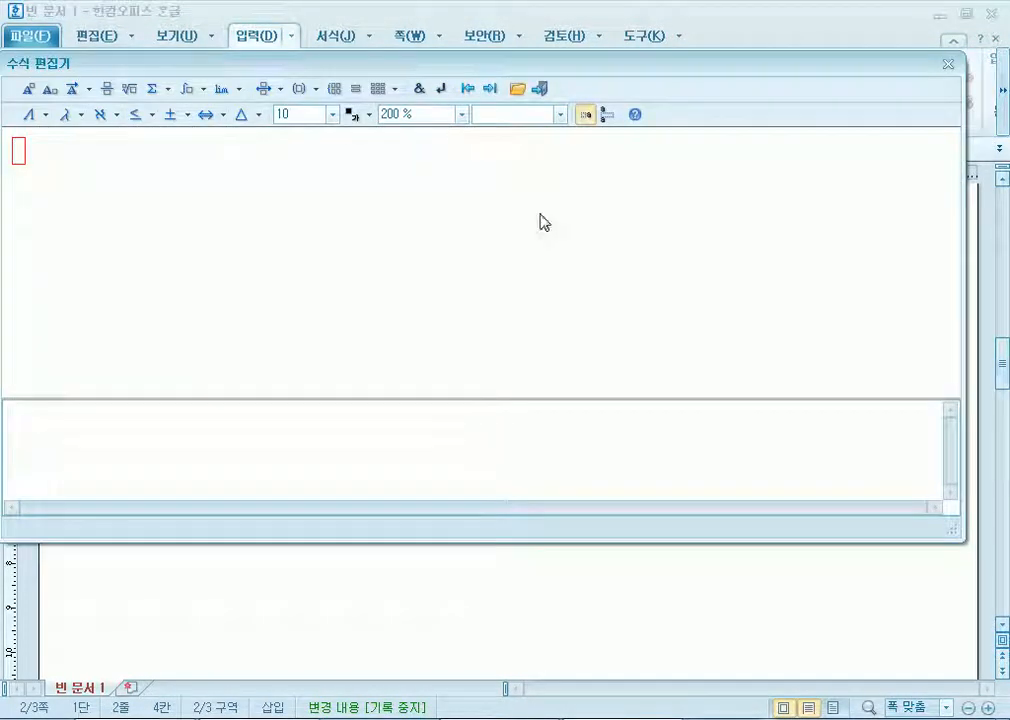
click(463, 115)
click(421, 203)
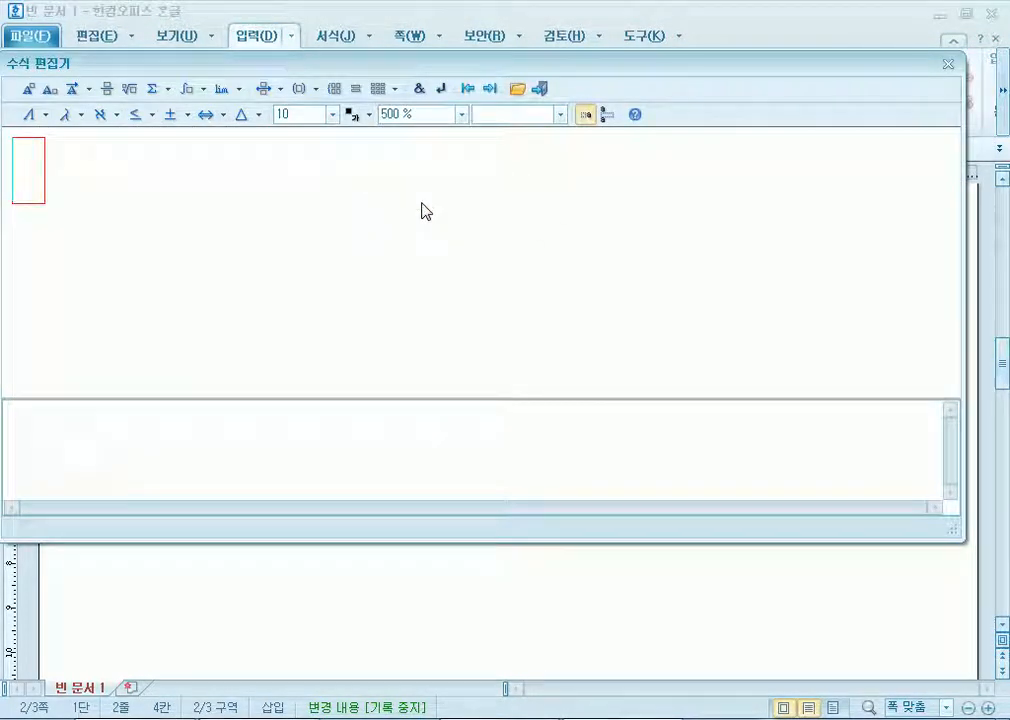
text(L=)
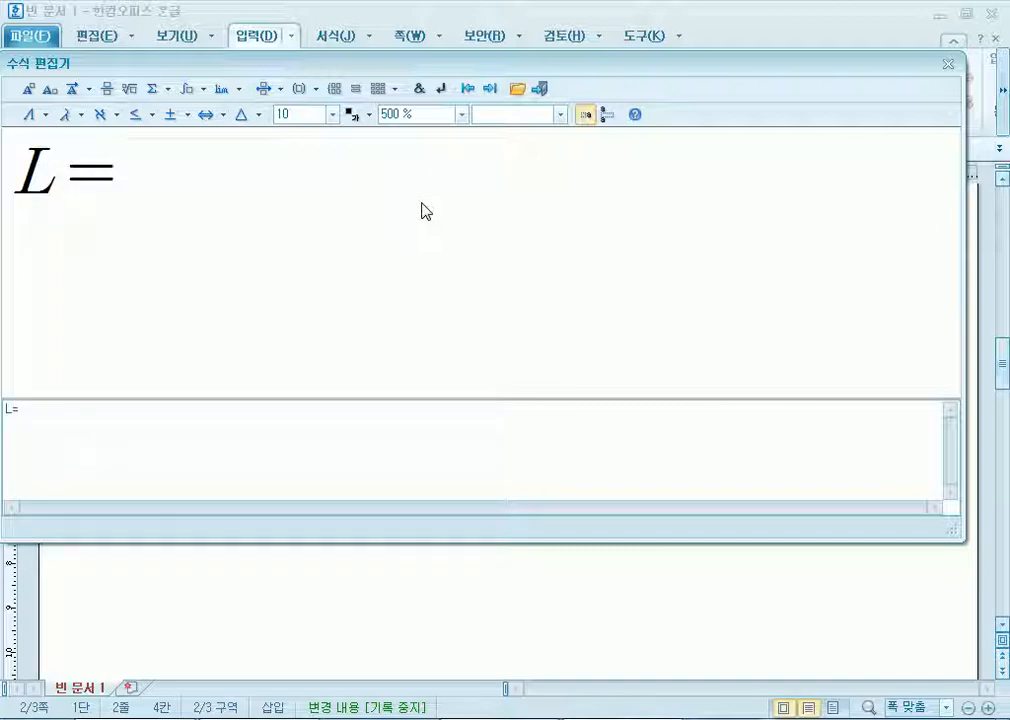
click(108, 89)
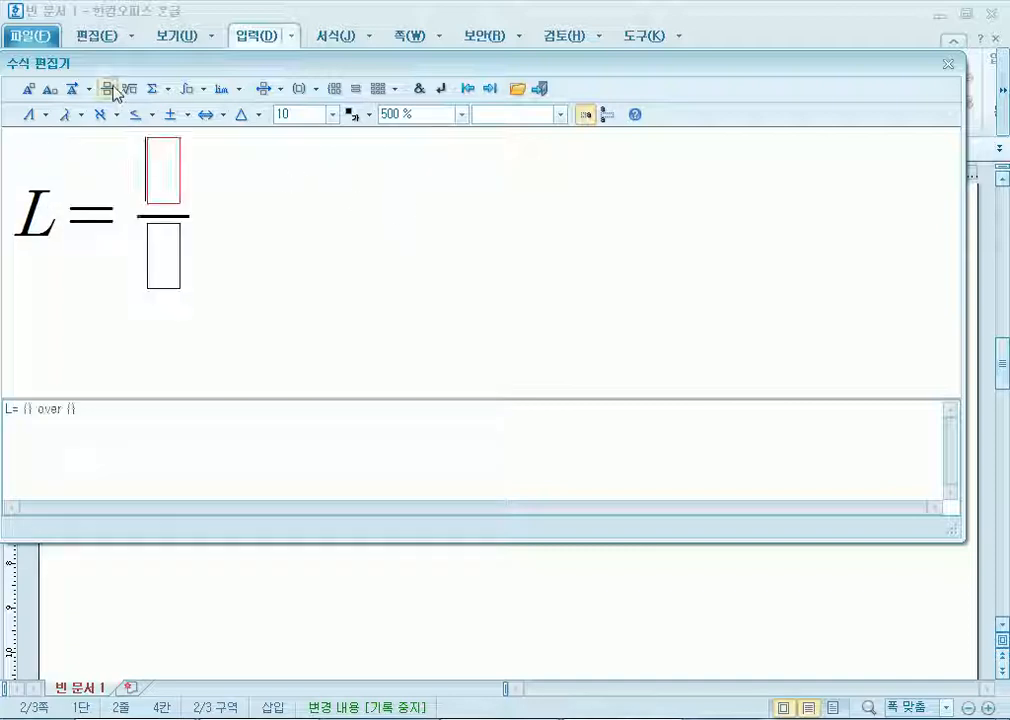
text(m+M)
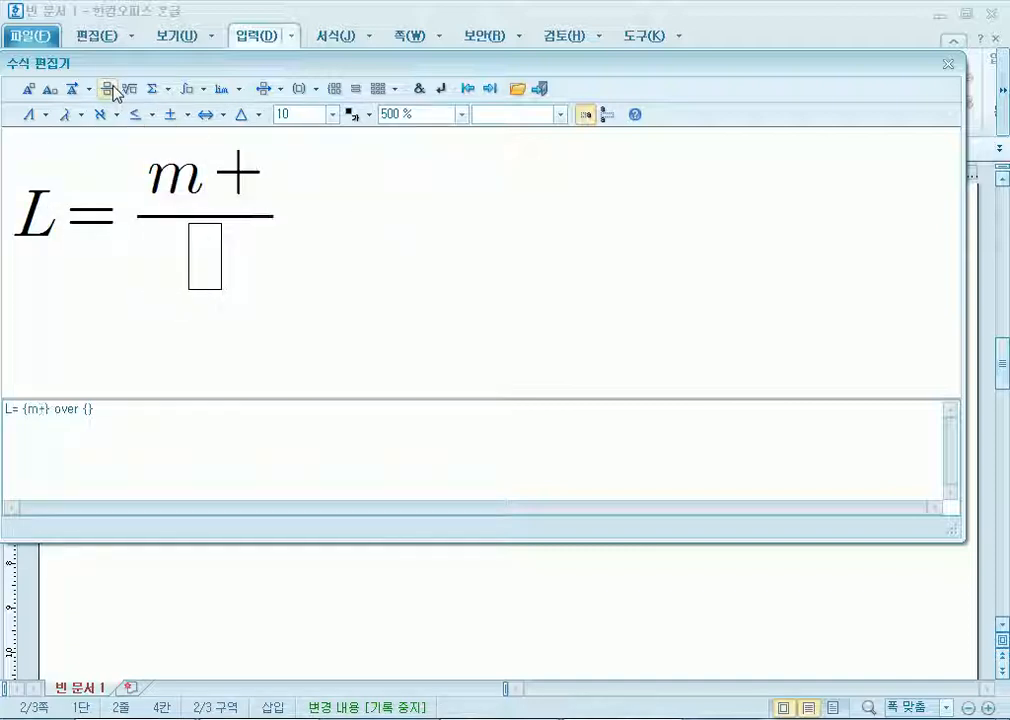
key(Tab)
text(m)
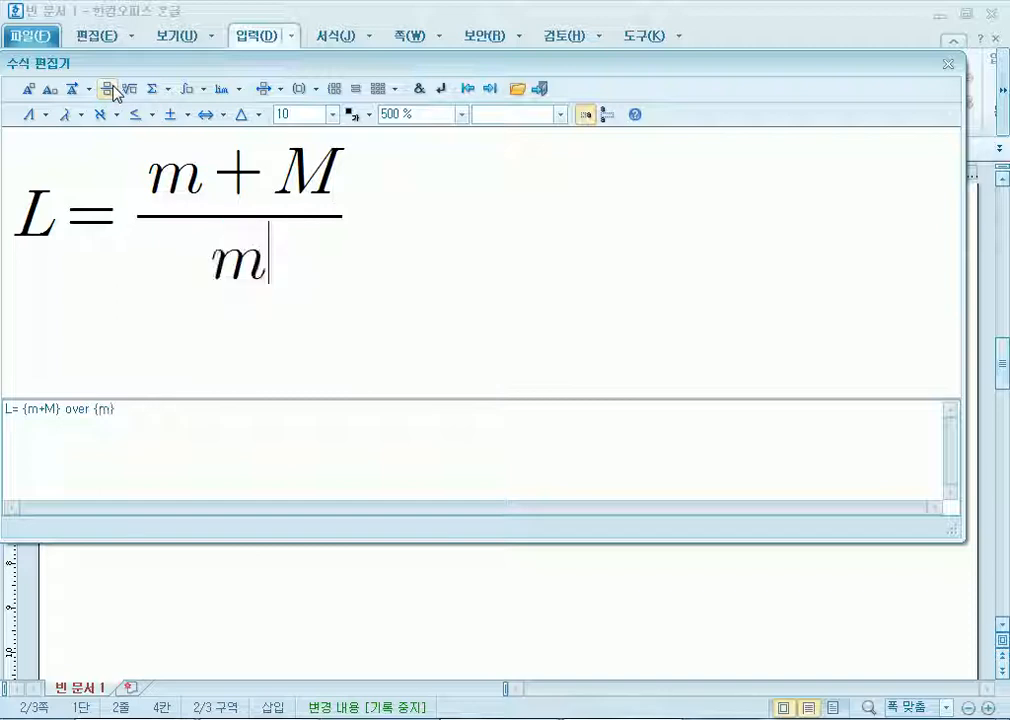
key(Tab)
Continue with V = (m+M)/m √2gh and insert the equation.
text(V=)
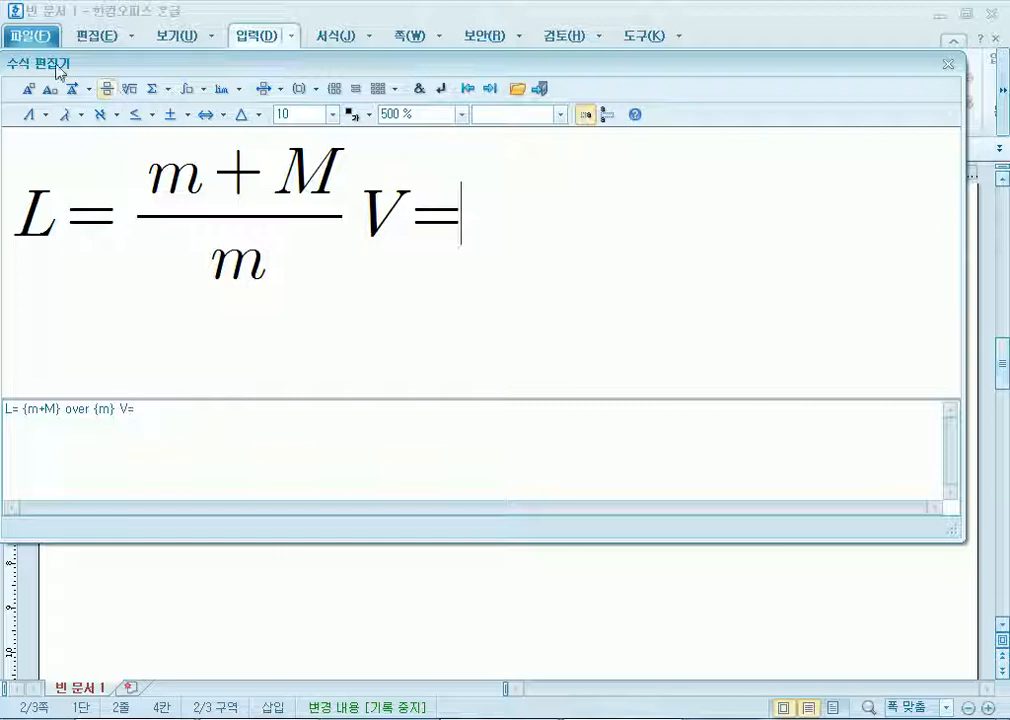
click(107, 90)
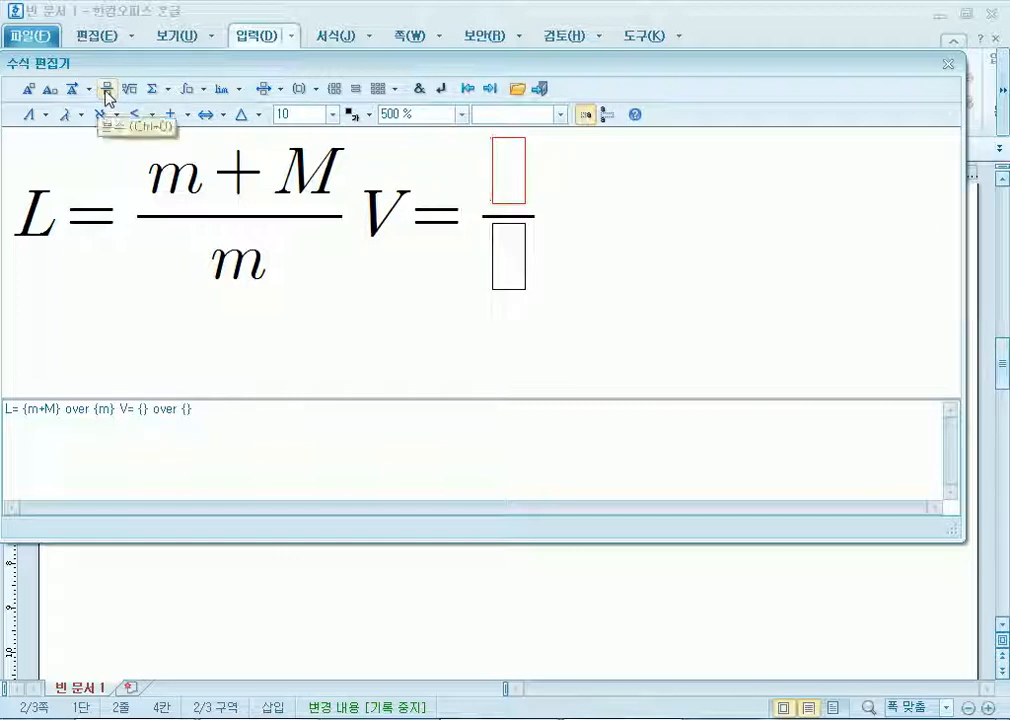
text(m+zm)
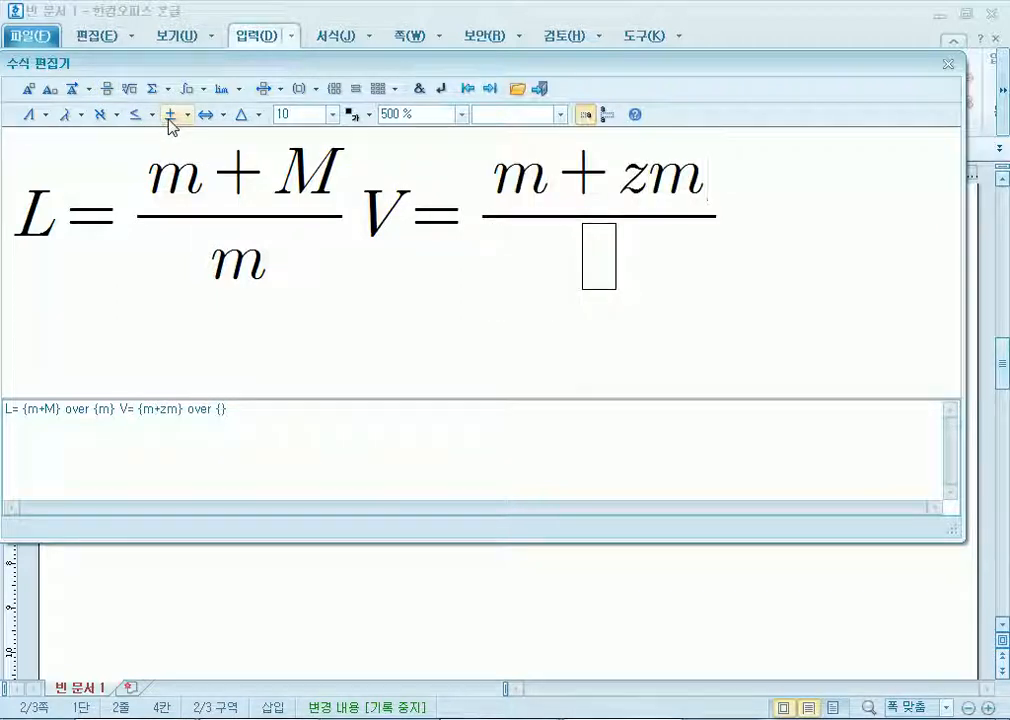
key(BackSpace)
key(Delete)
text(M)
key(Tab)
text(m)
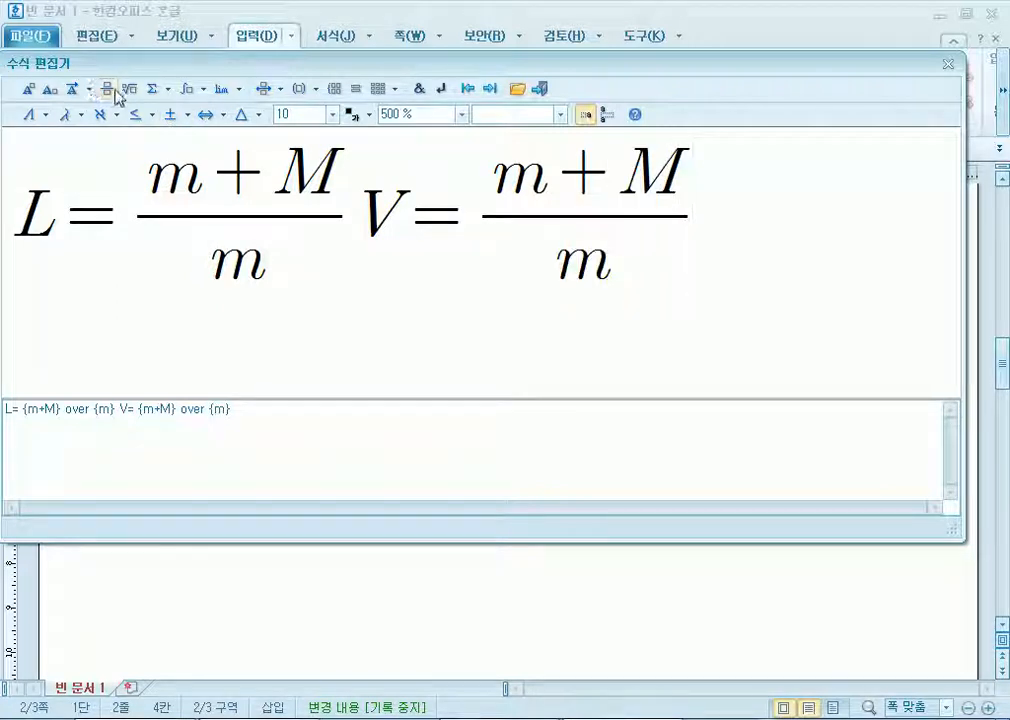
click(129, 90)
text(2)
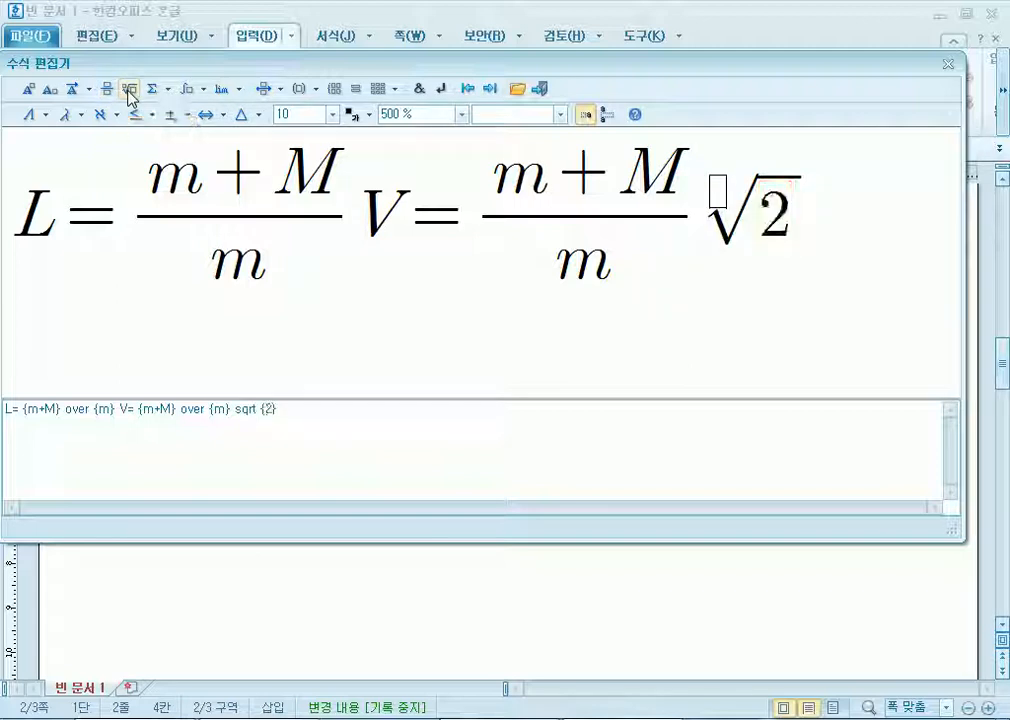
text(gh)
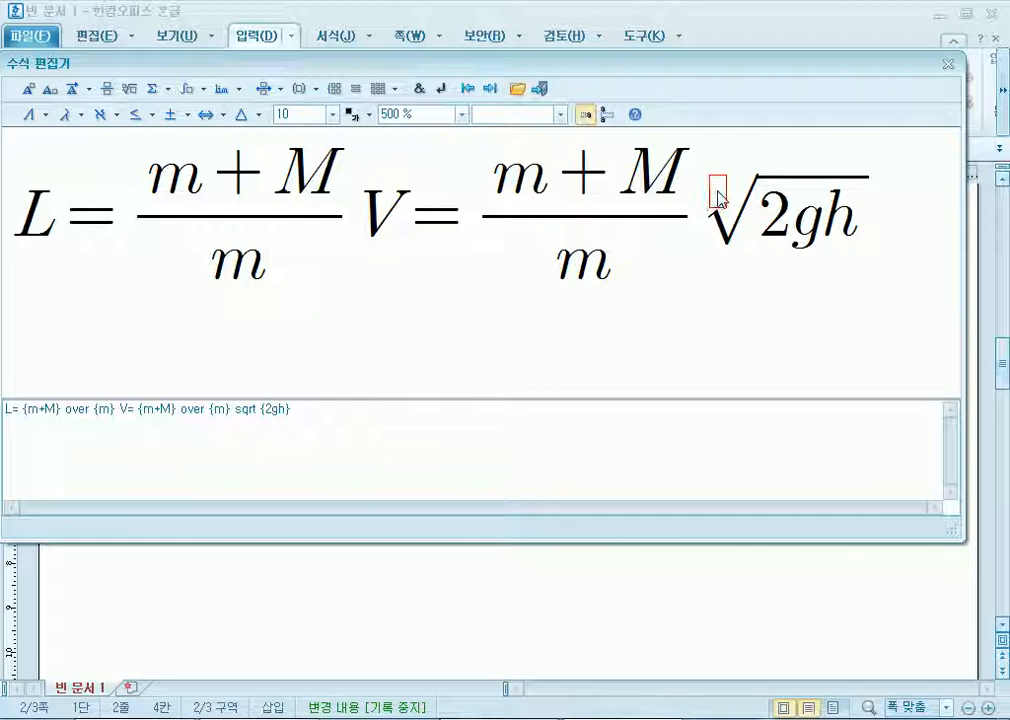
key(shift+Escape)
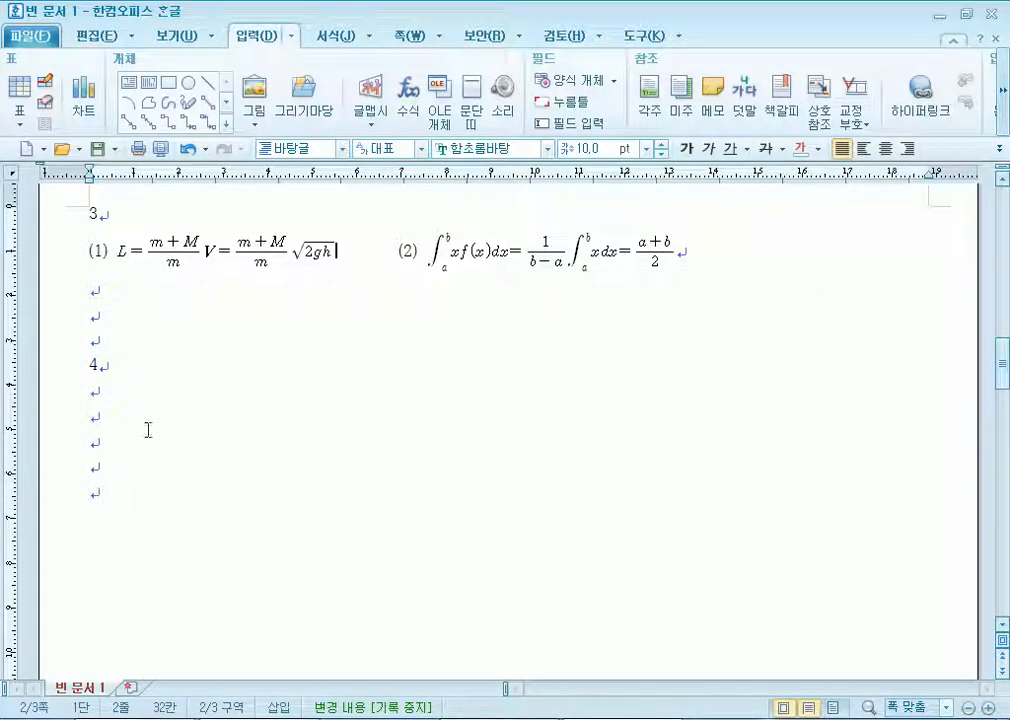
Draw a large rectangle below item 4.
scroll(189, 436, down, 3)
scroll(198, 436, up, 3)
click(104, 488)
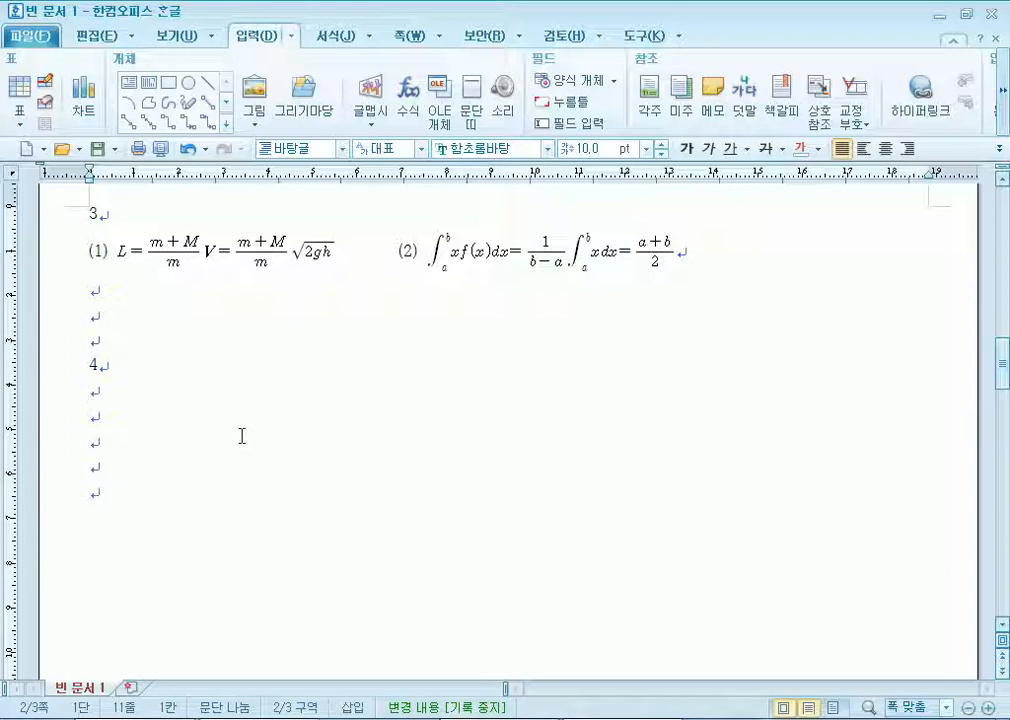
click(168, 82)
scroll(390, 383, down, 3)
mouse_move(241, 253)
mouse_down()
mouse_move(611, 419)
mouse_move(829, 605)
mouse_up()
drag(451, 450, 451, 494)
Size the box to 130 × 140 mm and fill it with peach.
double_click(451, 494)
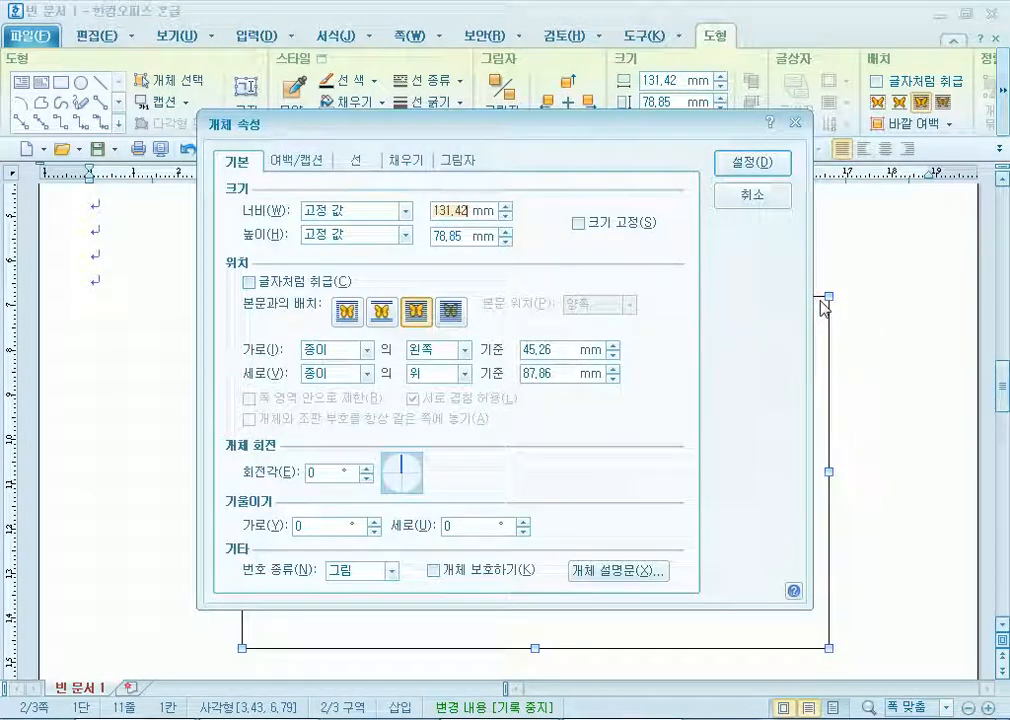
text(1)
text(140)
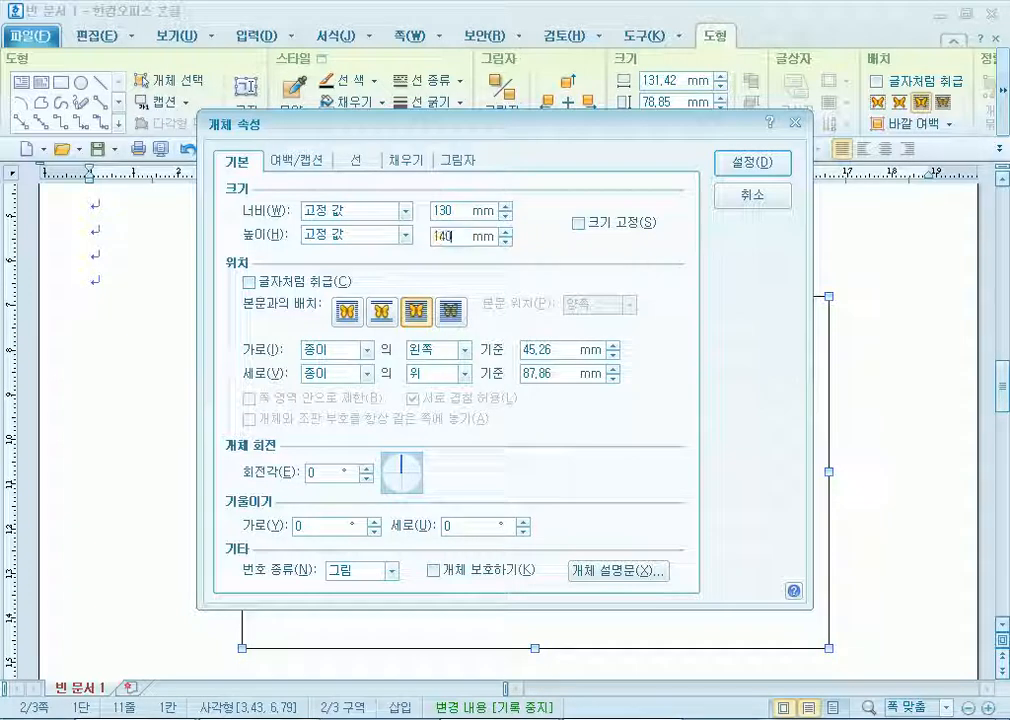
key(alt+s)
click(393, 165)
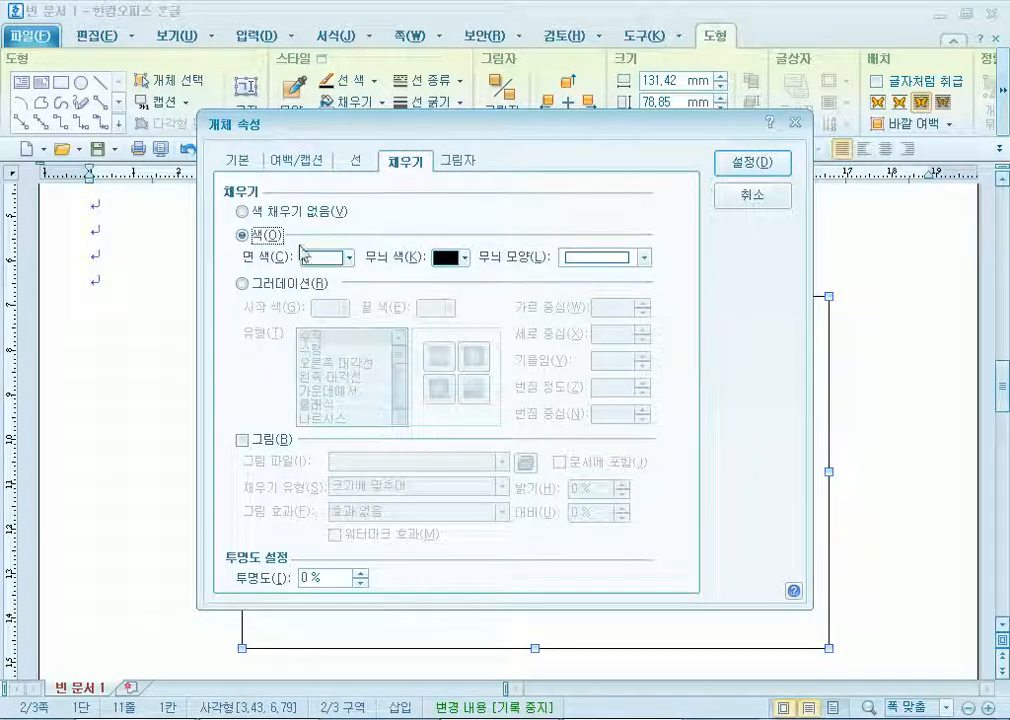
click(346, 258)
click(459, 333)
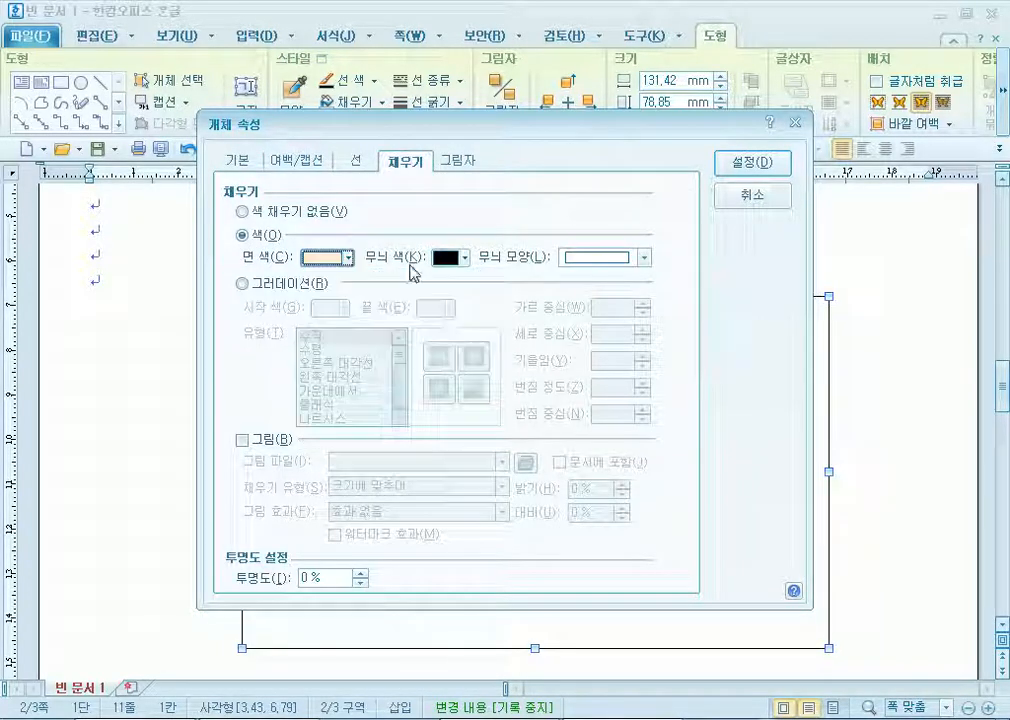
click(355, 162)
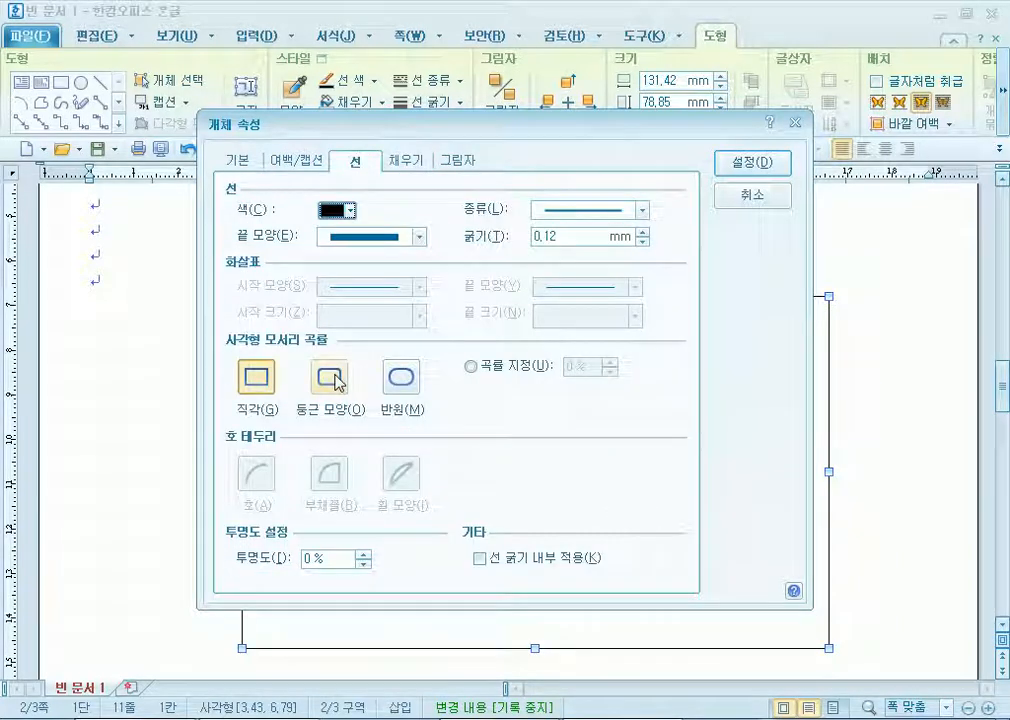
click(750, 162)
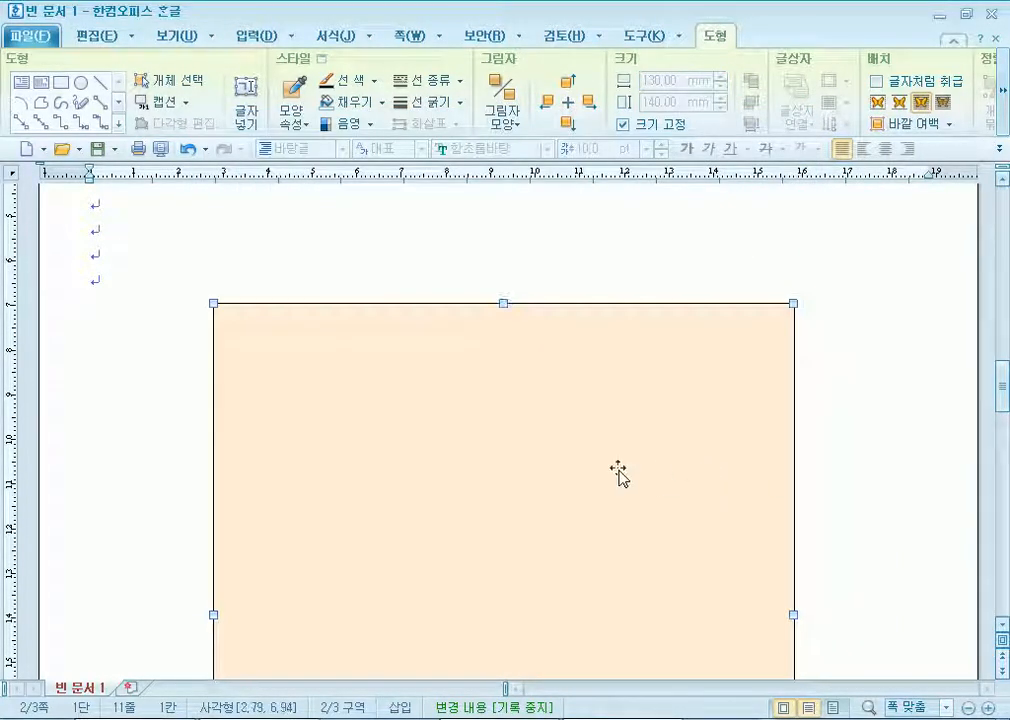
Give the rectangle rounded corners and return to the text.
double_click(618, 471)
click(329, 382)
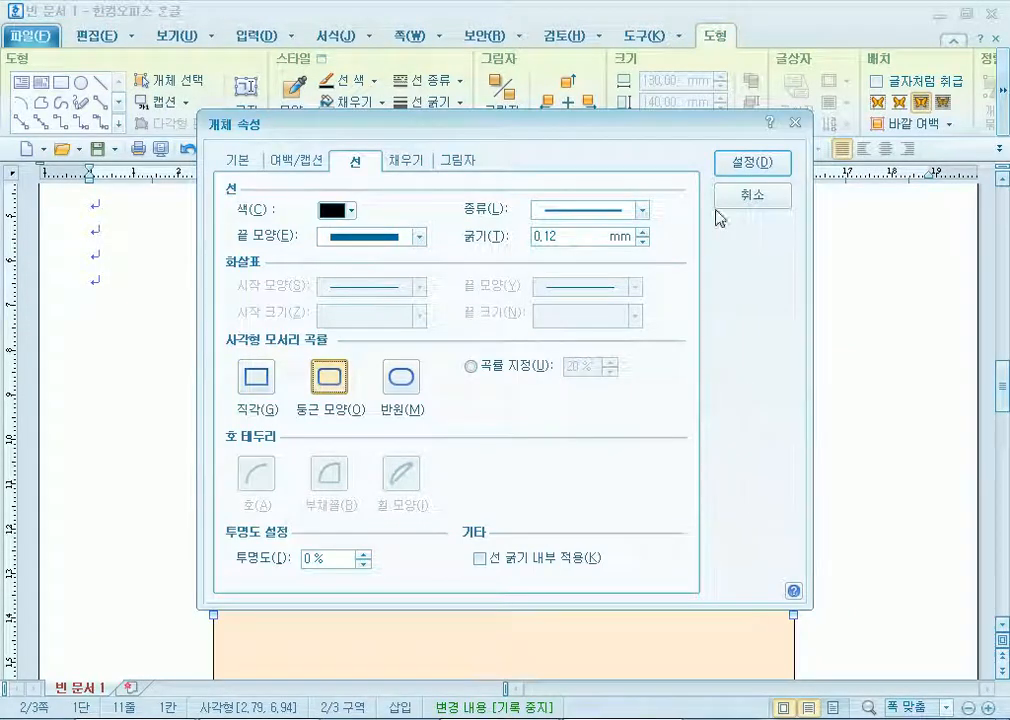
click(772, 166)
scroll(794, 406, up, 2)
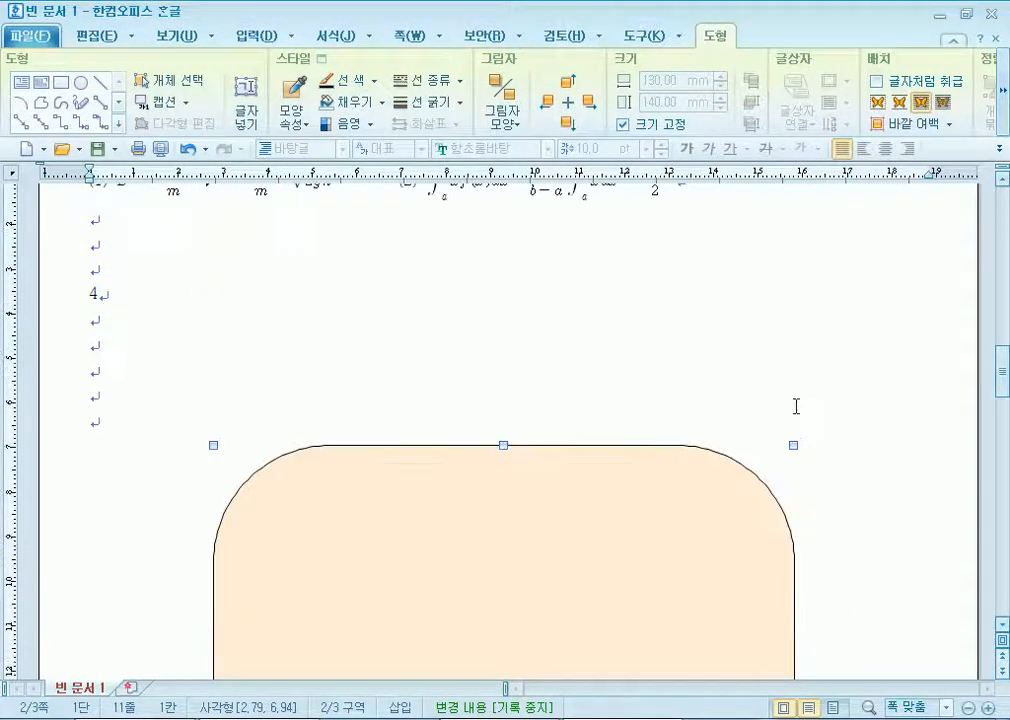
click(135, 396)
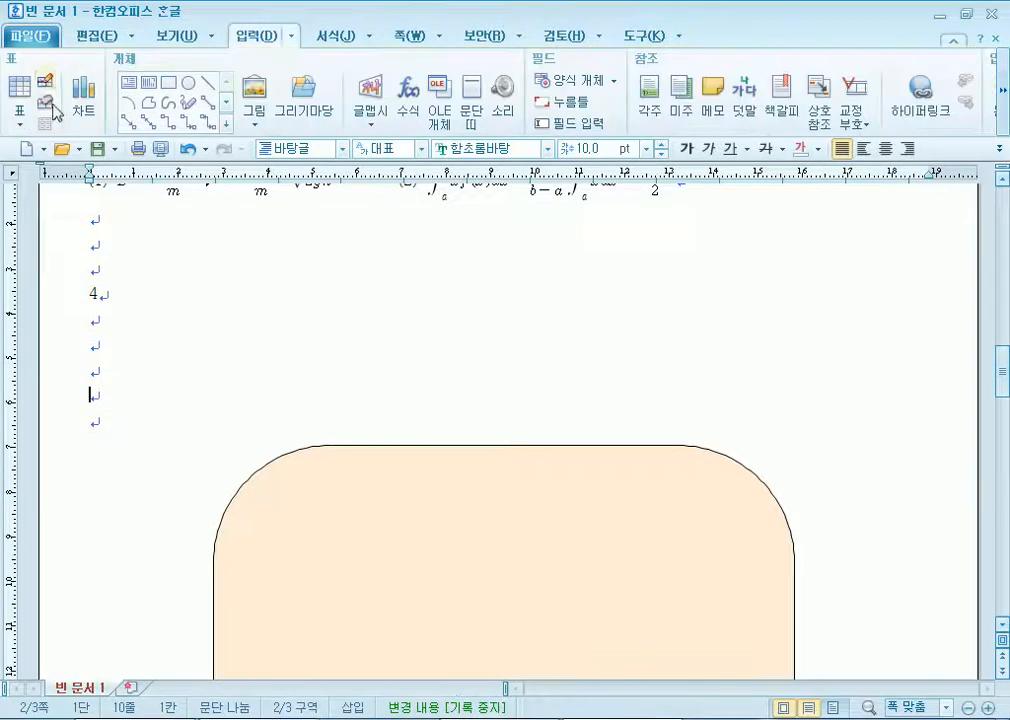
Draw a text box across the peach box's top edge and type the title 청계천 교육활동지.
click(126, 88)
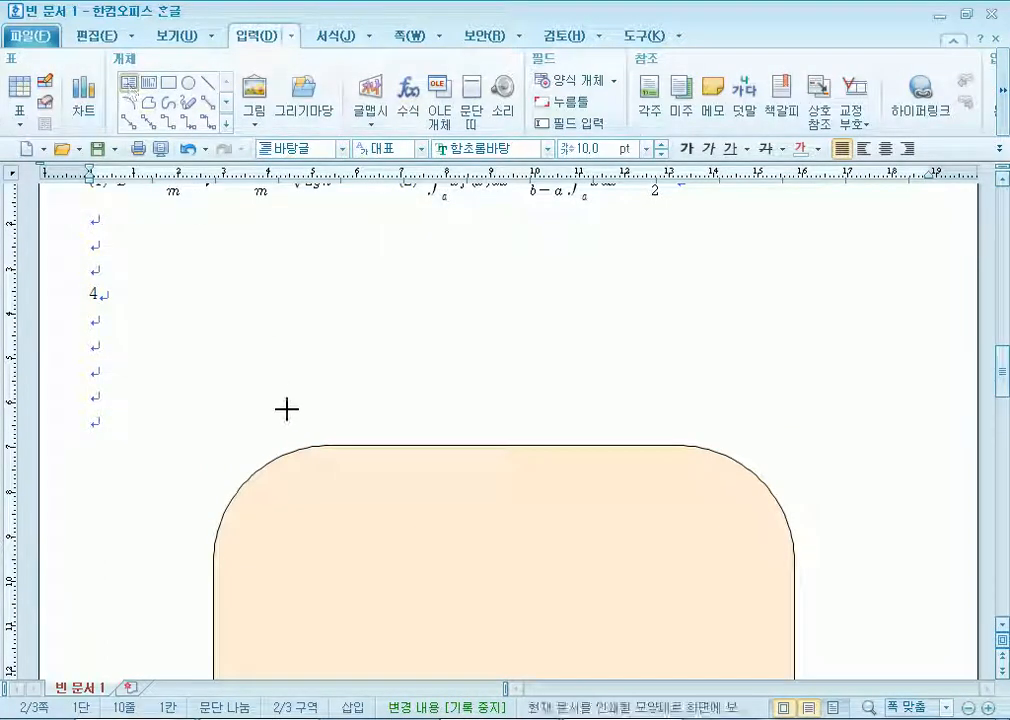
drag(299, 411, 708, 486)
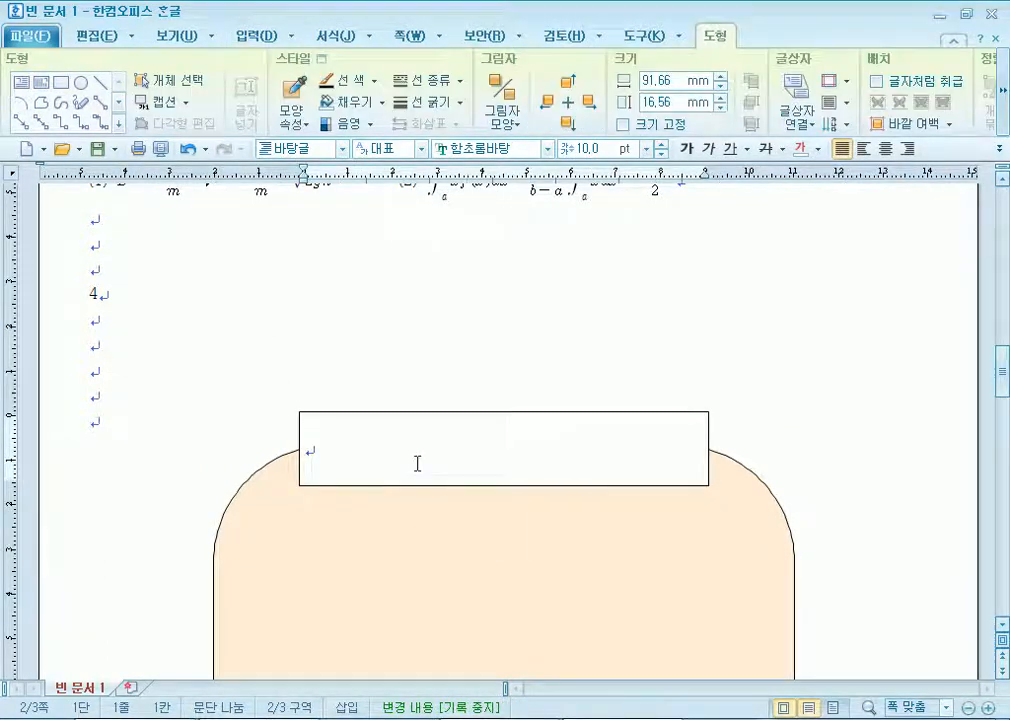
text(청ㄱ천 교)
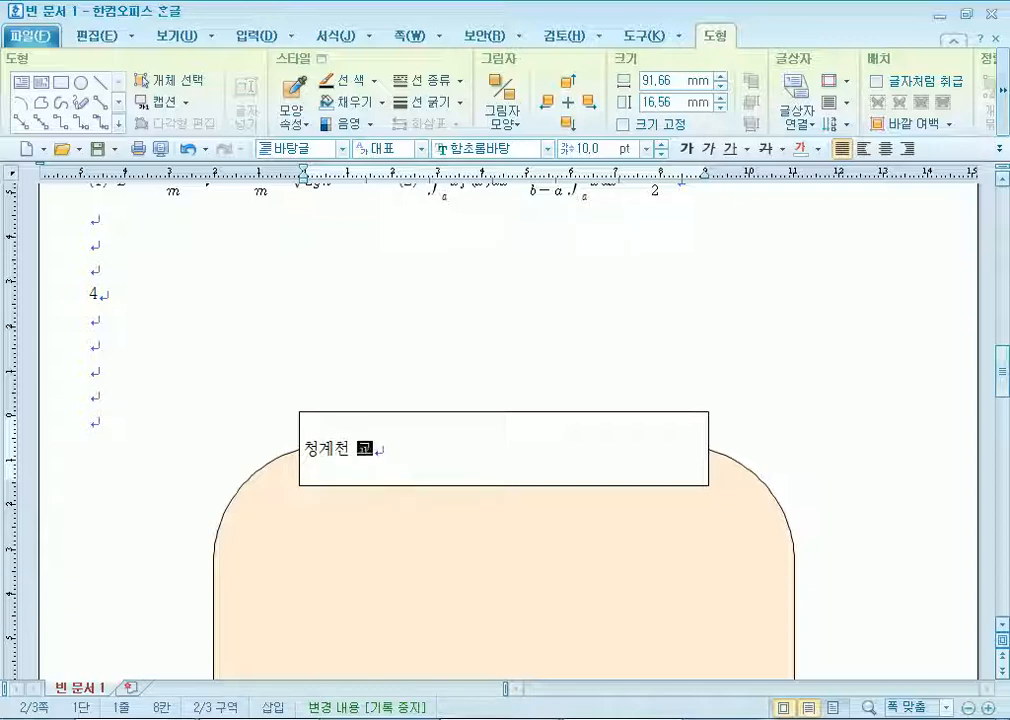
text(육활동지)
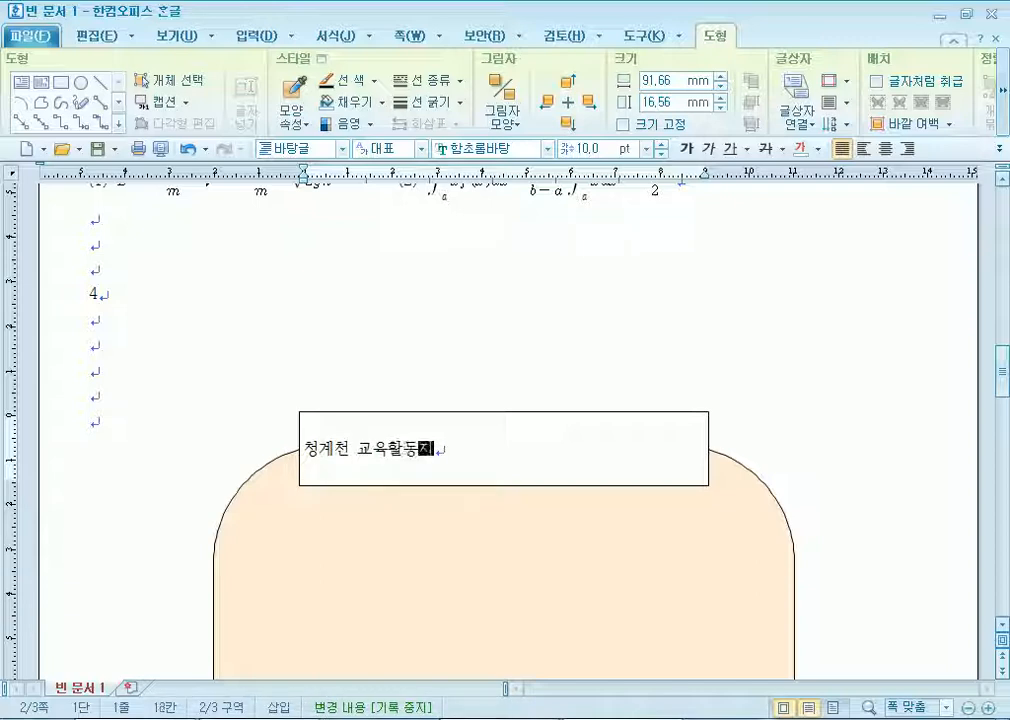
In the text box's properties, give it semicircular (반원) ends.
double_click(421, 413)
click(405, 382)
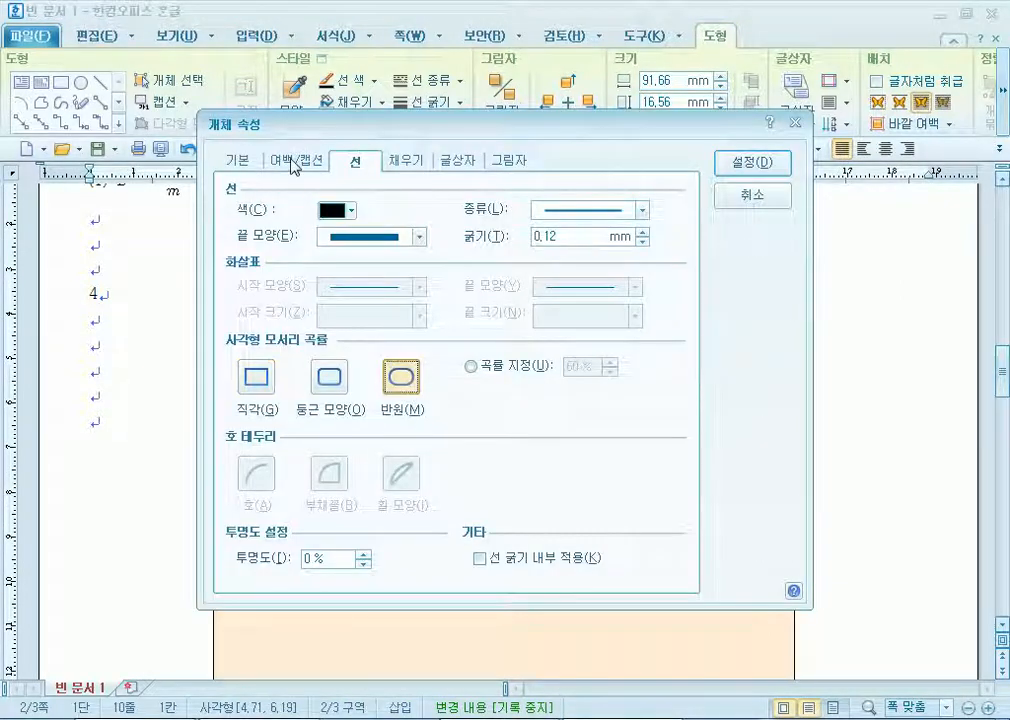
click(240, 161)
Set the title box to 100 × 15 mm and lock its size.
text(110)
text(00)
key(Tab)
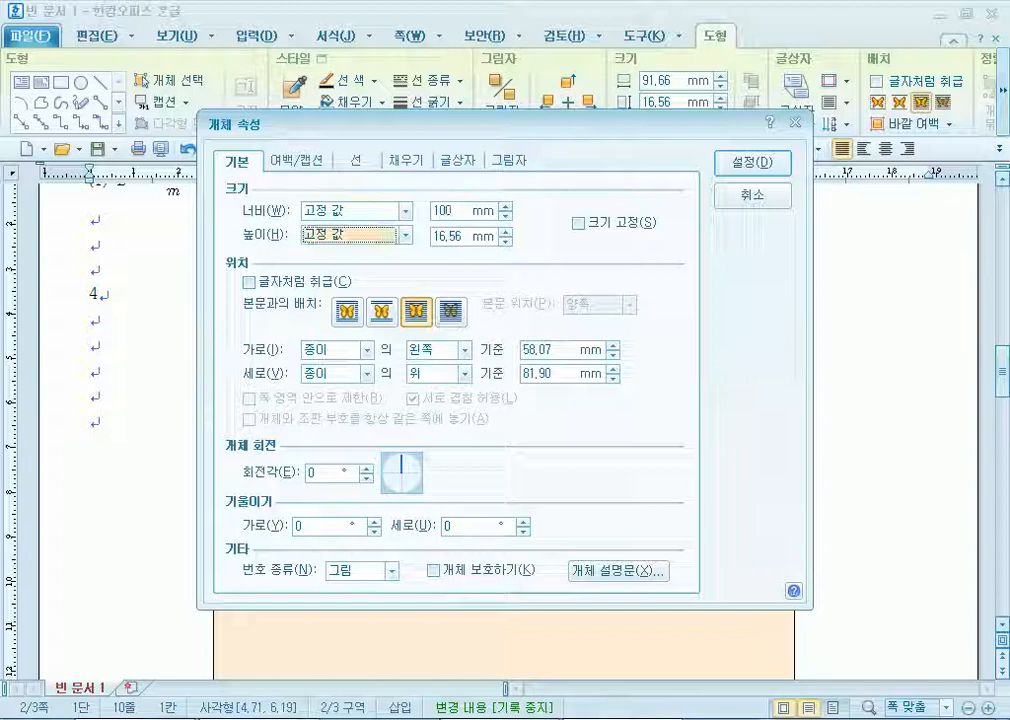
key(alt+s)
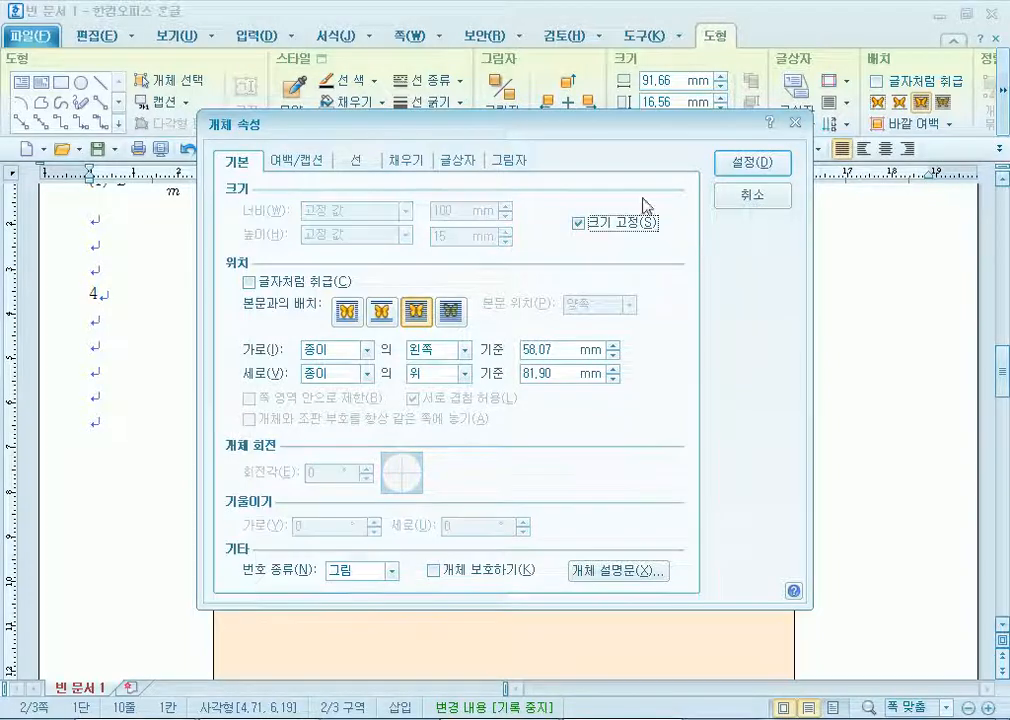
Fill the title box red and centre it on the peach box's top edge.
click(410, 163)
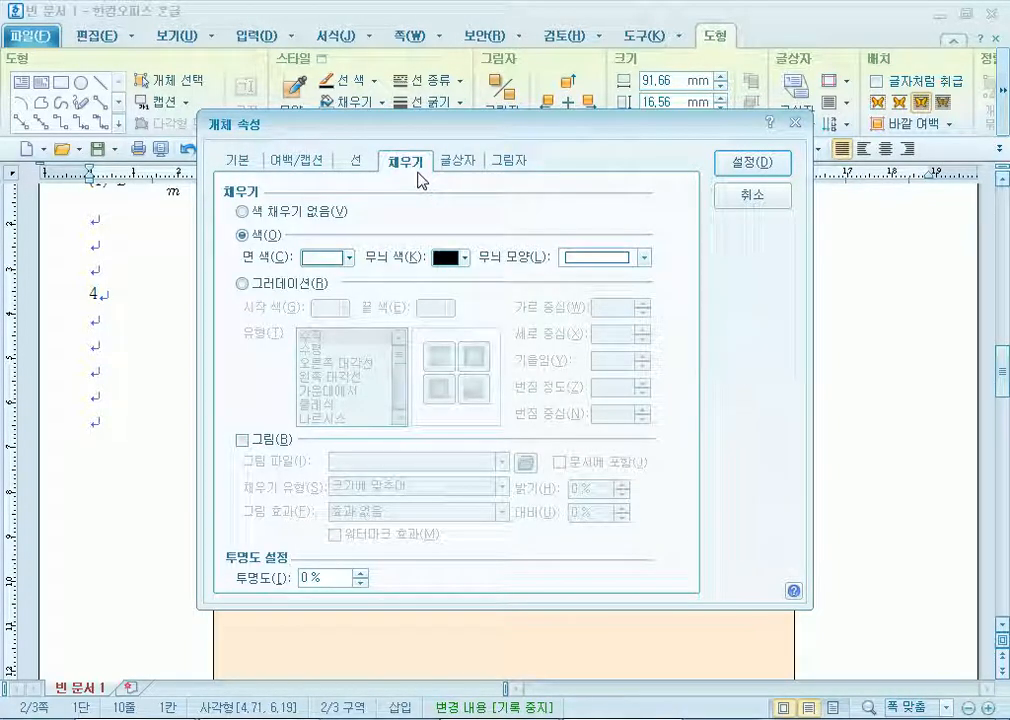
click(322, 257)
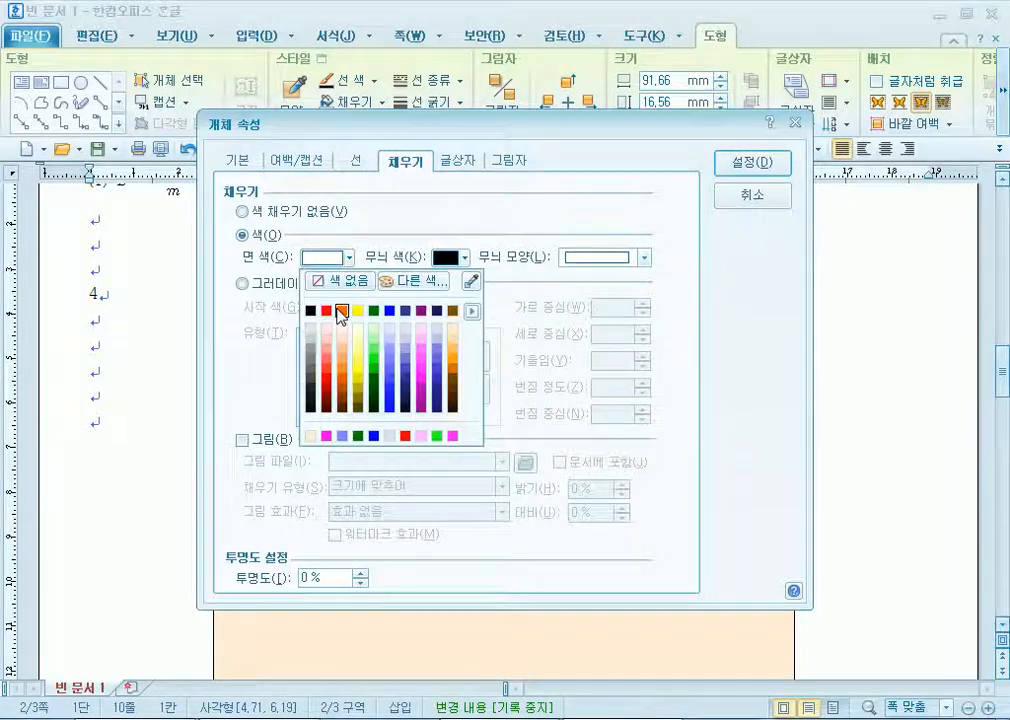
click(327, 311)
click(751, 162)
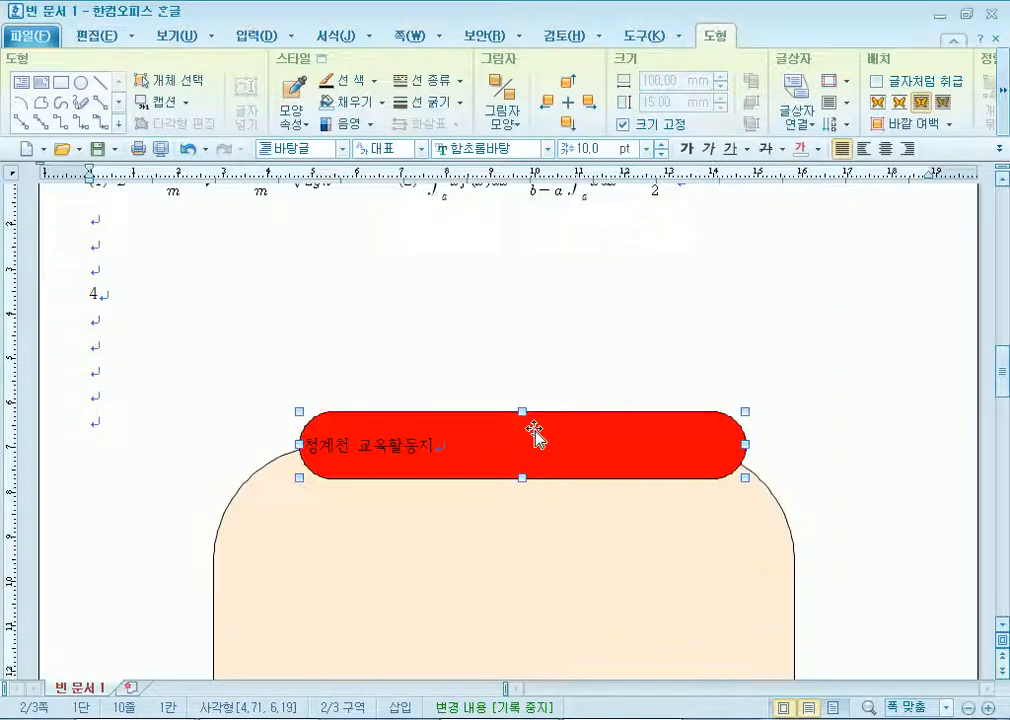
drag(505, 428, 481, 436)
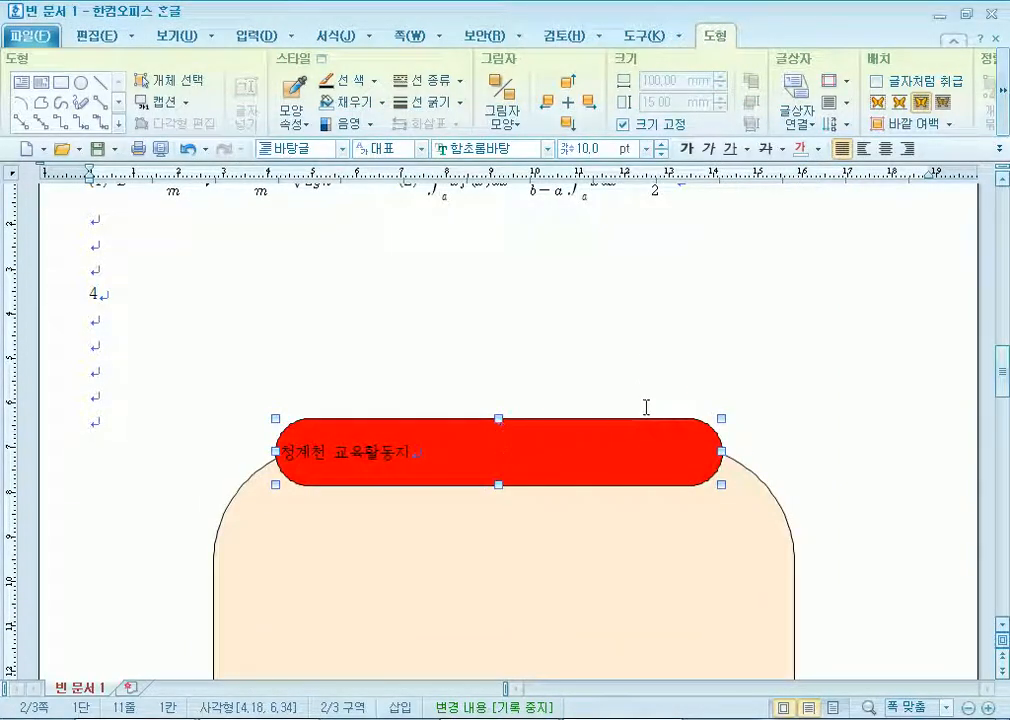
drag(604, 421, 612, 414)
Select the title text, centre it, and set its font to 궁서.
click(616, 367)
triple_click(443, 451)
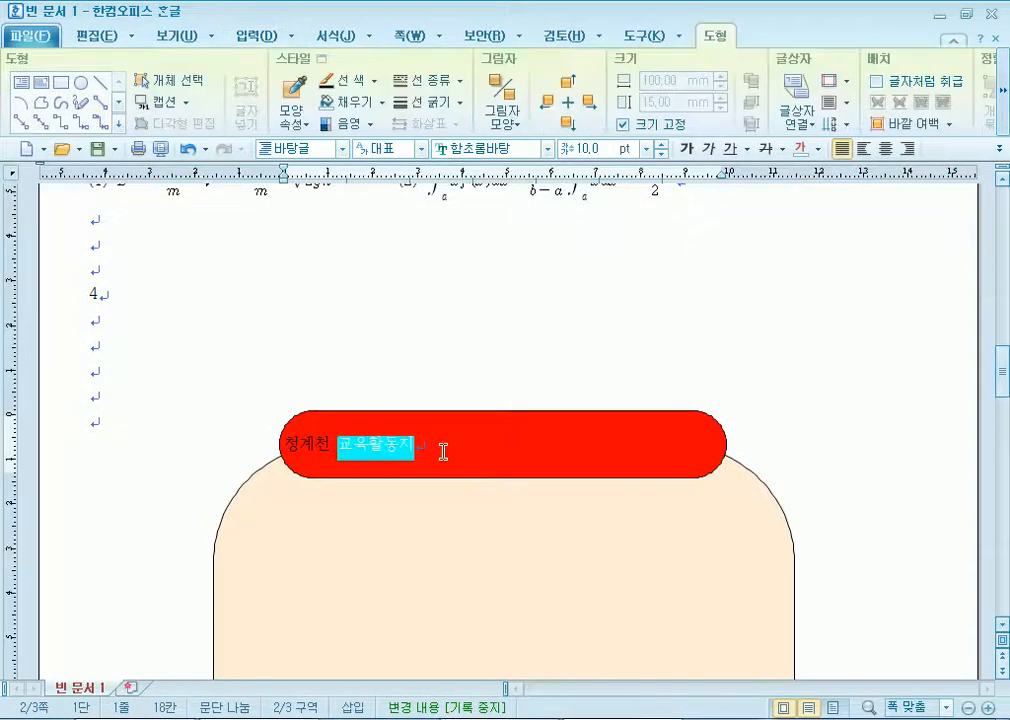
click(885, 148)
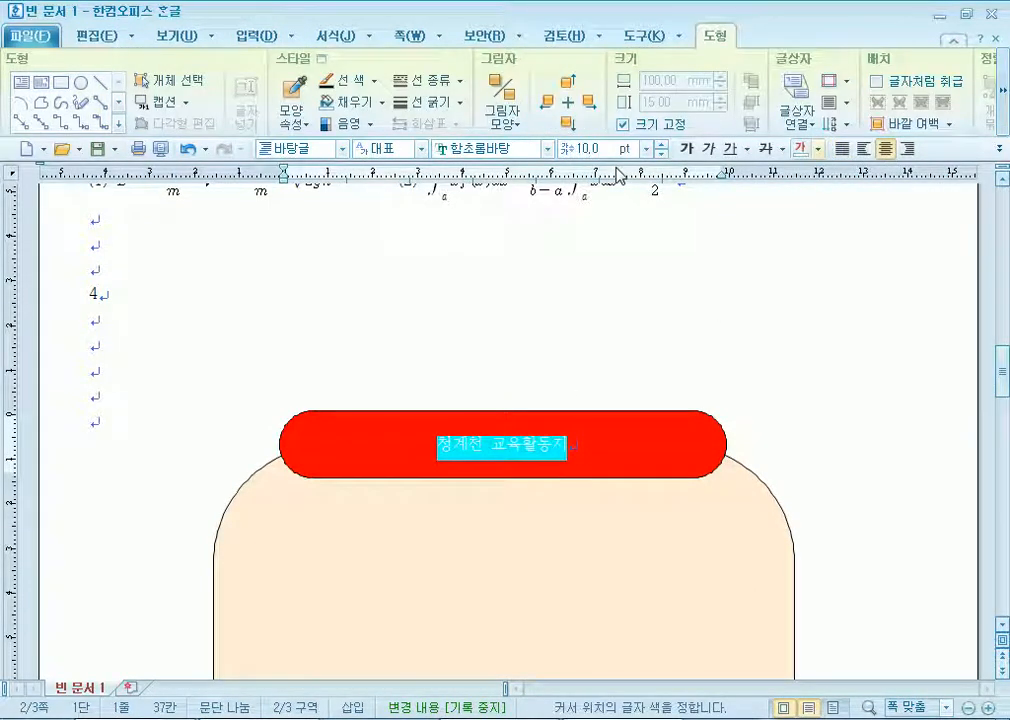
click(490, 148)
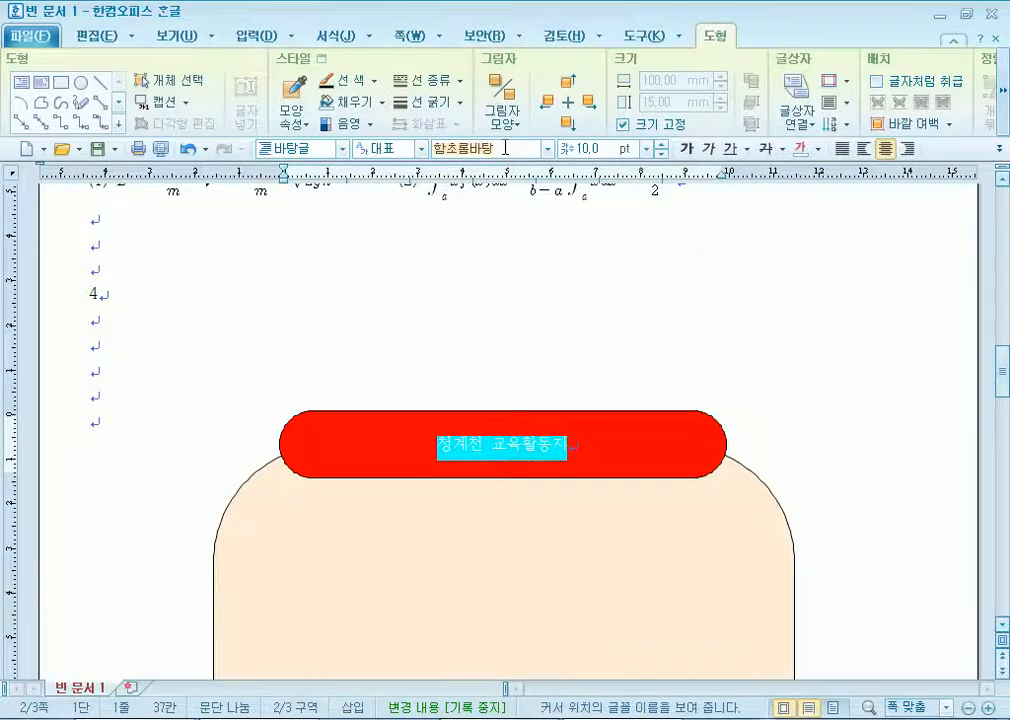
text(궁서)
key(Return)
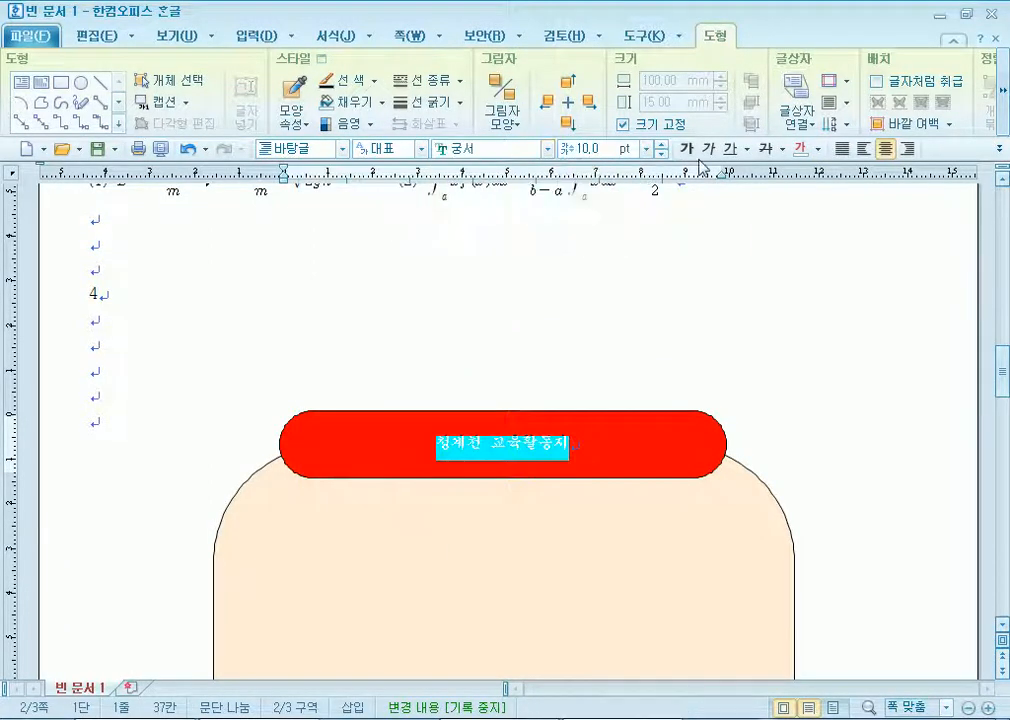
Make the title text 24 pt and white.
click(647, 148)
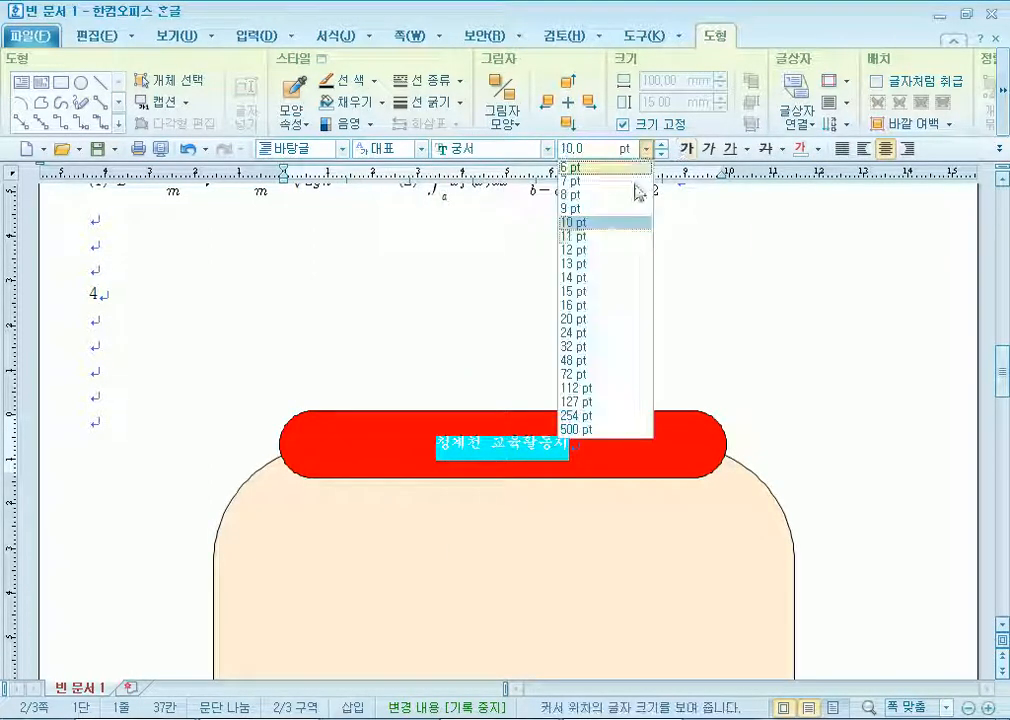
click(600, 318)
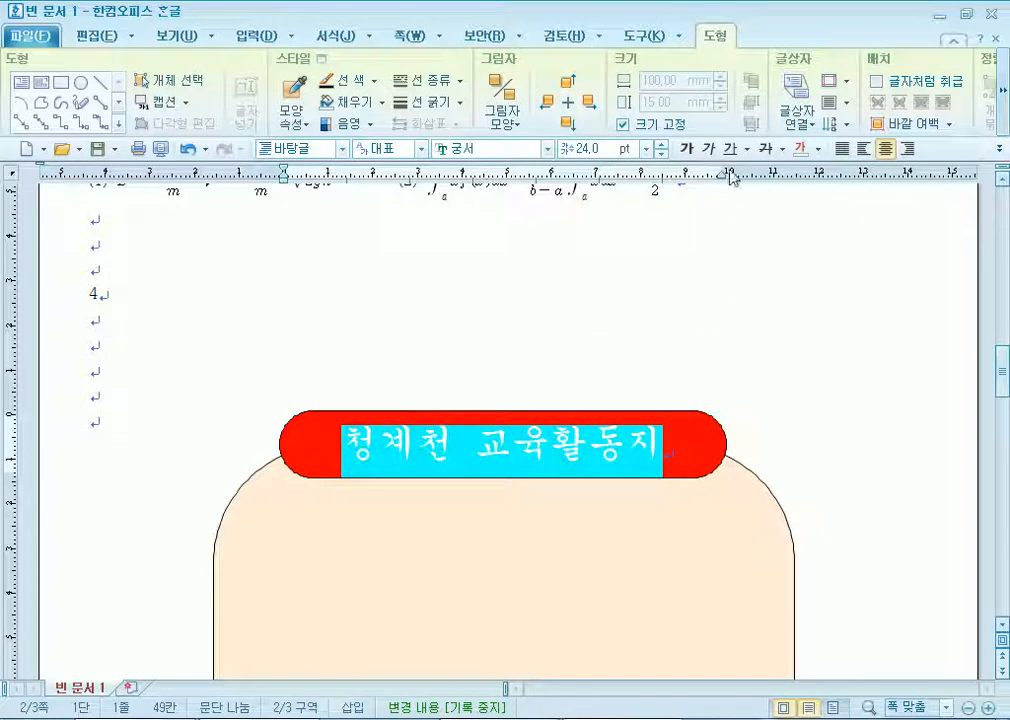
click(812, 155)
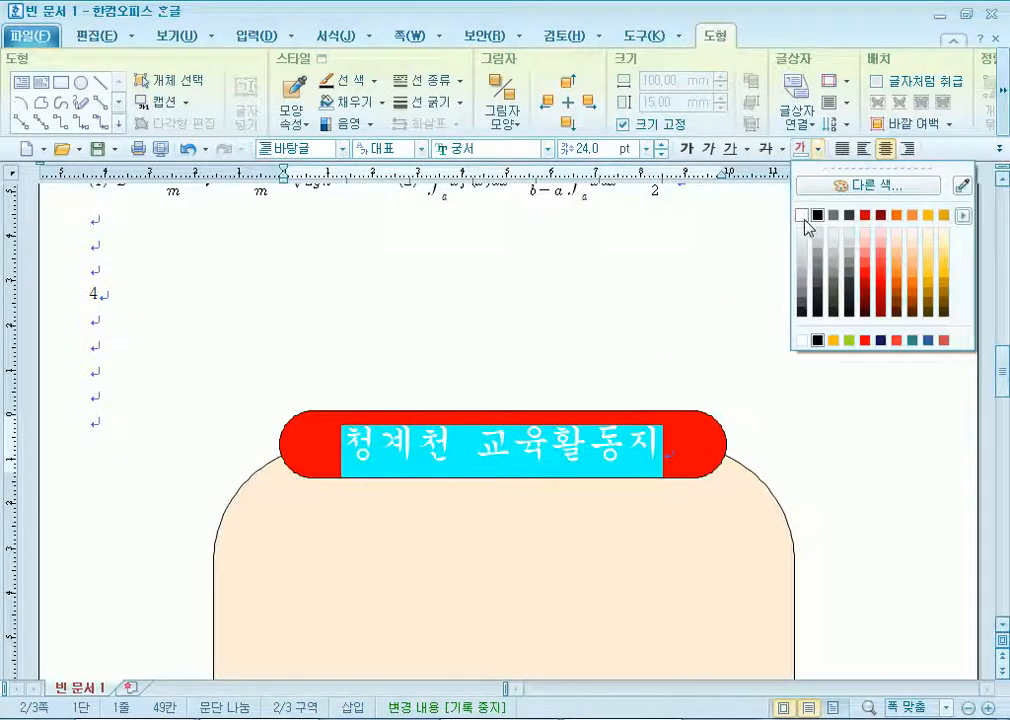
click(805, 221)
key(Escape)
scroll(257, 405, down, 3)
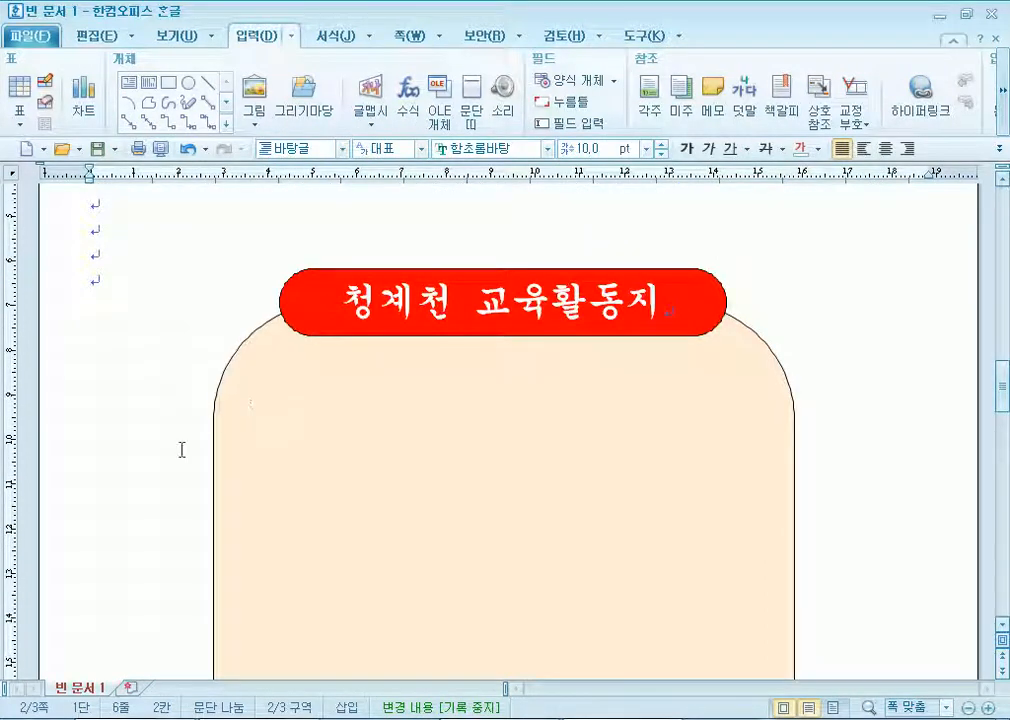
Draw a rectangle inside the peach box below the title.
click(169, 82)
drag(611, 531, 298, 440)
drag(464, 478, 458, 458)
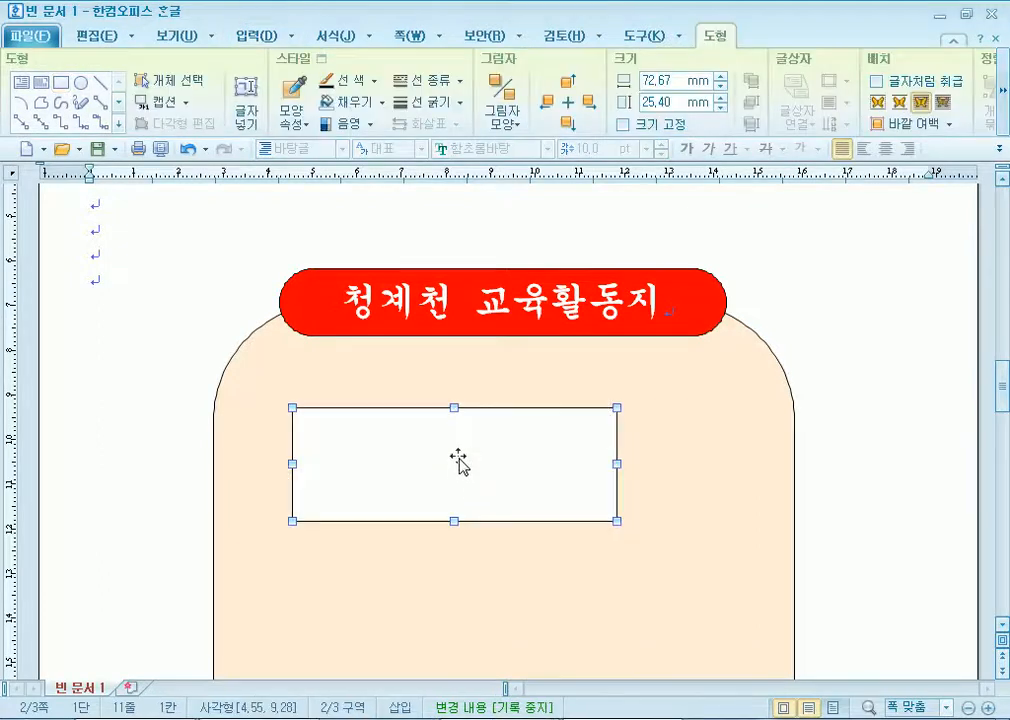
double_click(458, 458)
Make the rectangle 110 × 50 mm with a lavender fill and move it left.
click(238, 161)
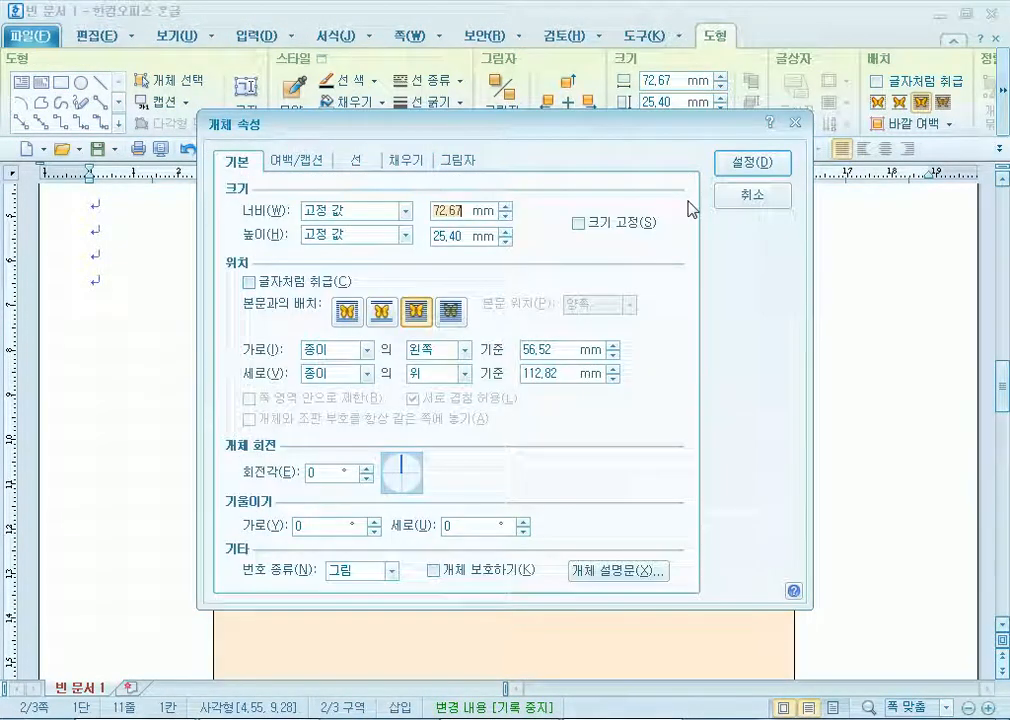
text(11)
text(50)
key(Tab)
key(space)
click(421, 158)
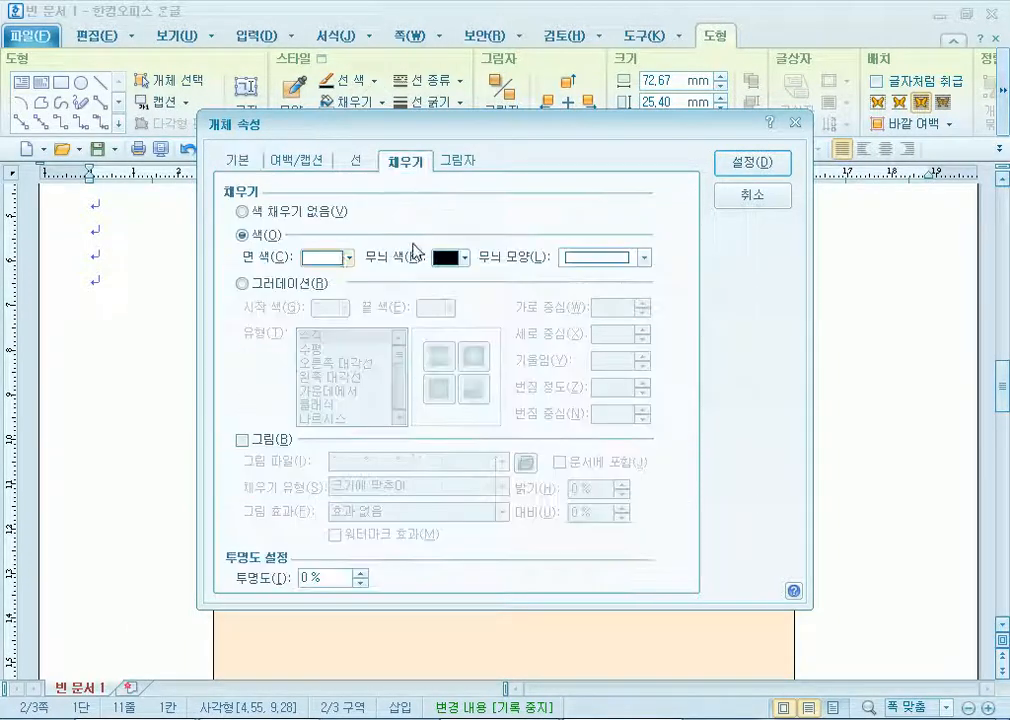
click(345, 258)
click(440, 334)
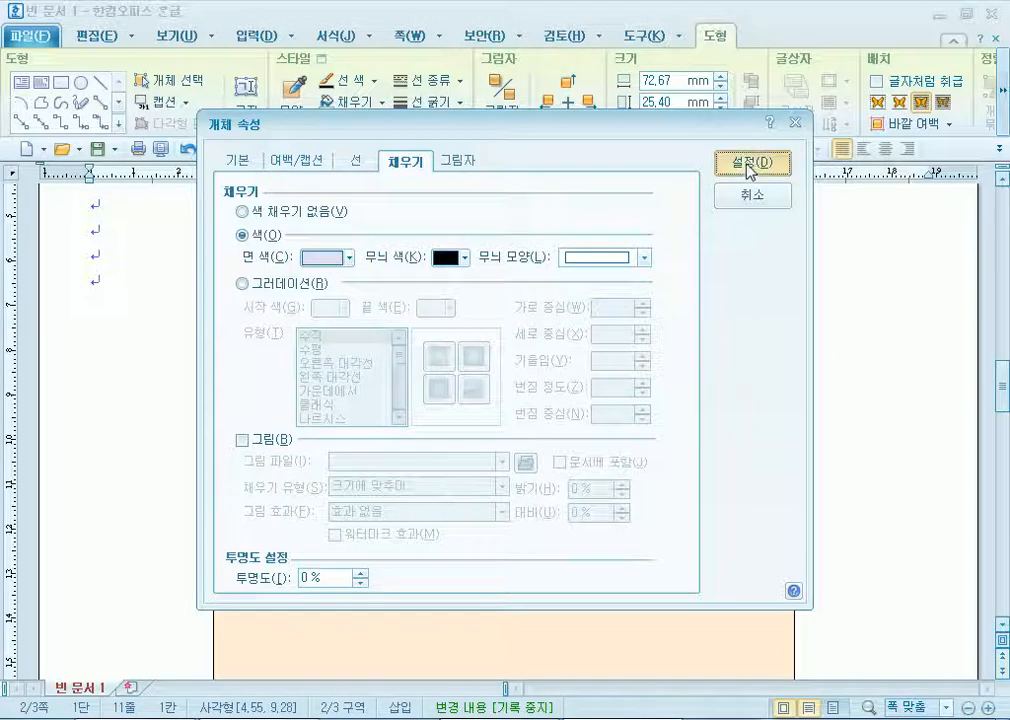
click(749, 166)
drag(523, 464, 491, 471)
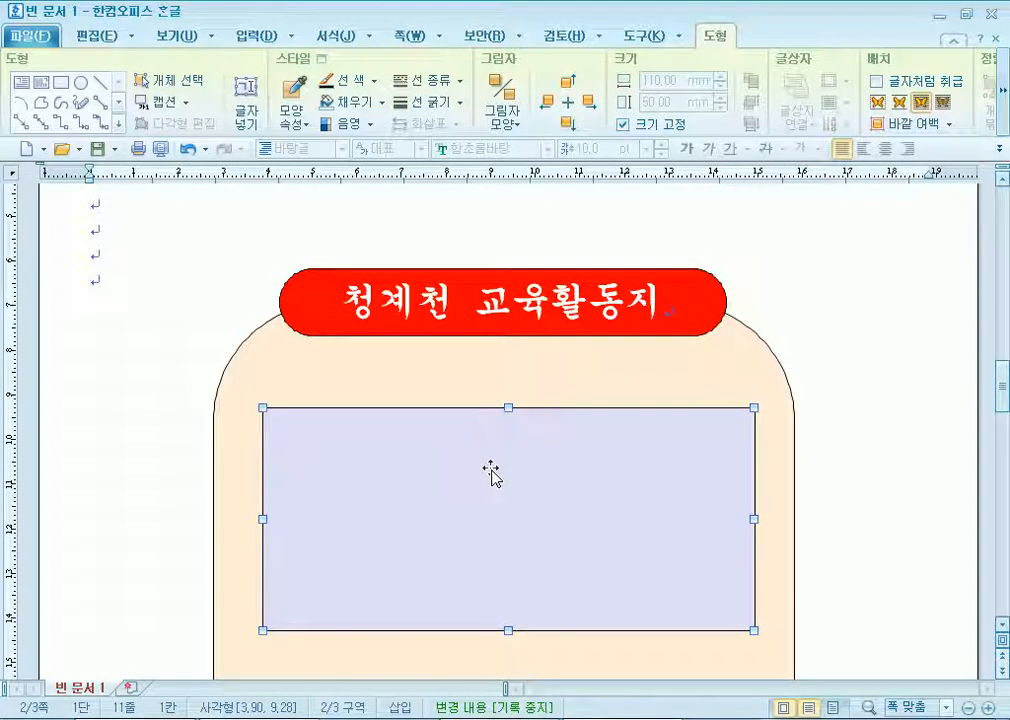
Insert an empty line above the peach box and lavender rectangle.
click(156, 412)
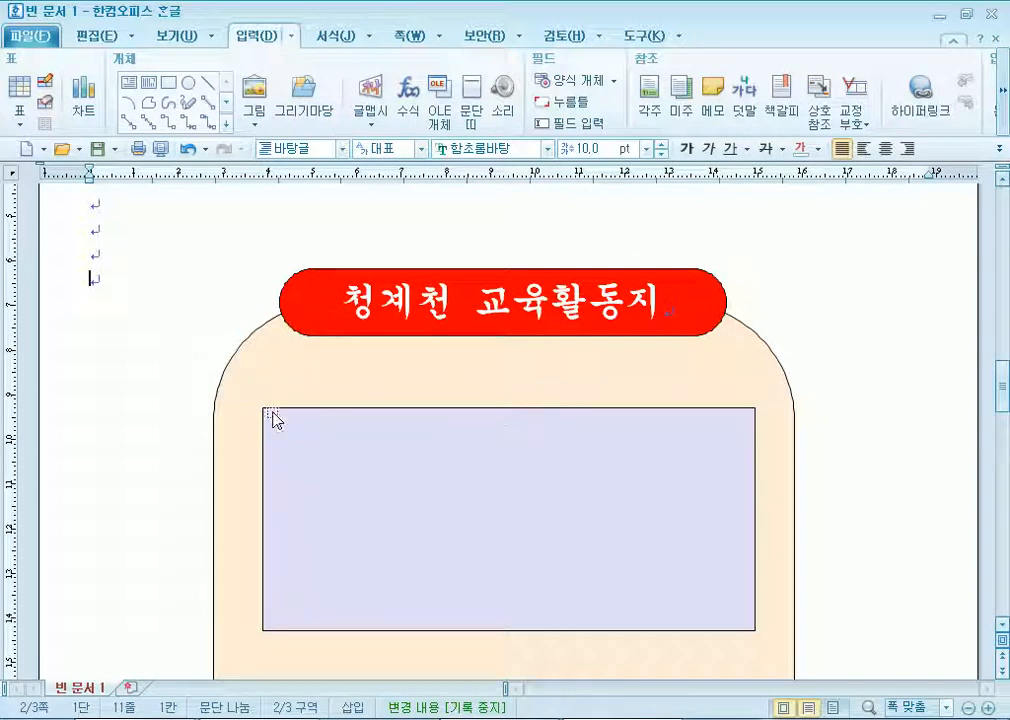
scroll(403, 437, down, 5)
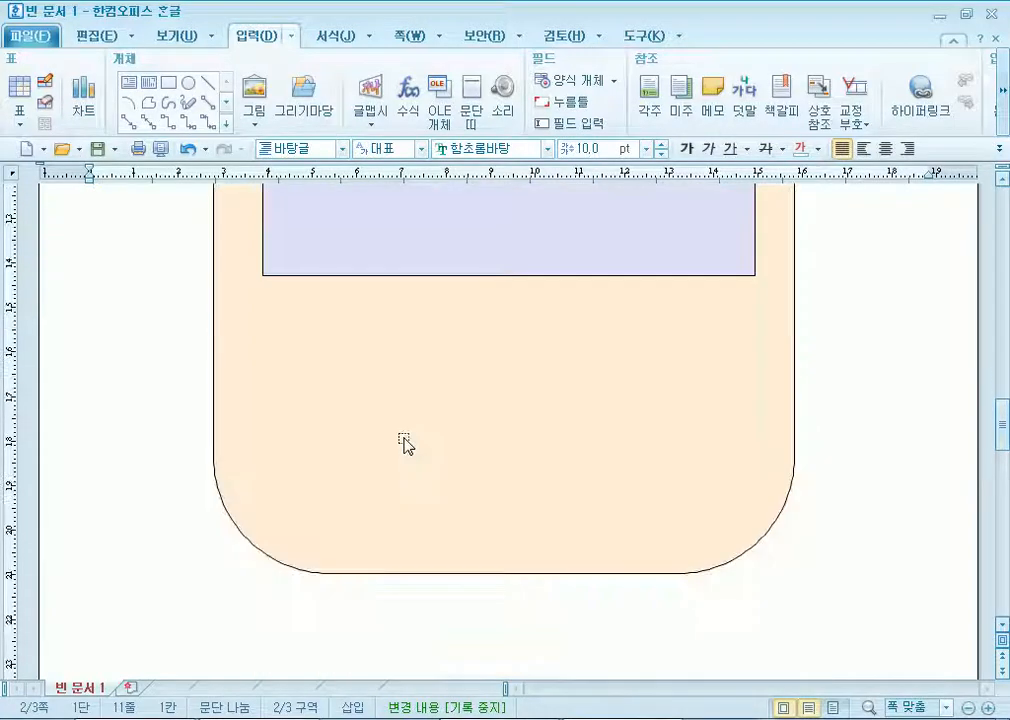
scroll(404, 440, up, 5)
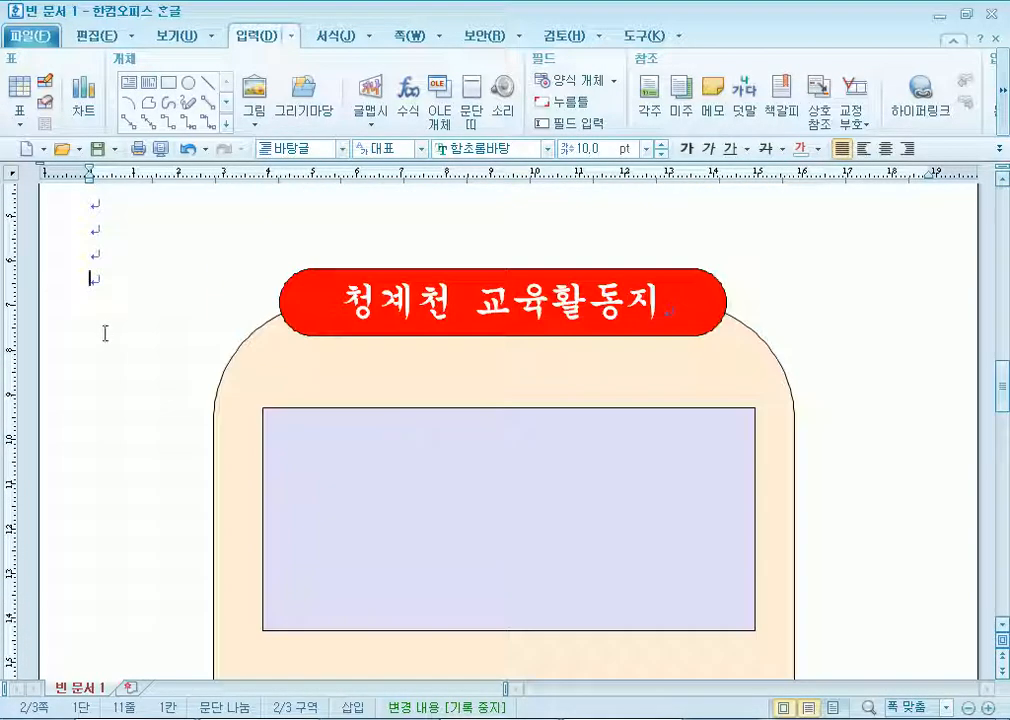
scroll(185, 175, down, 1)
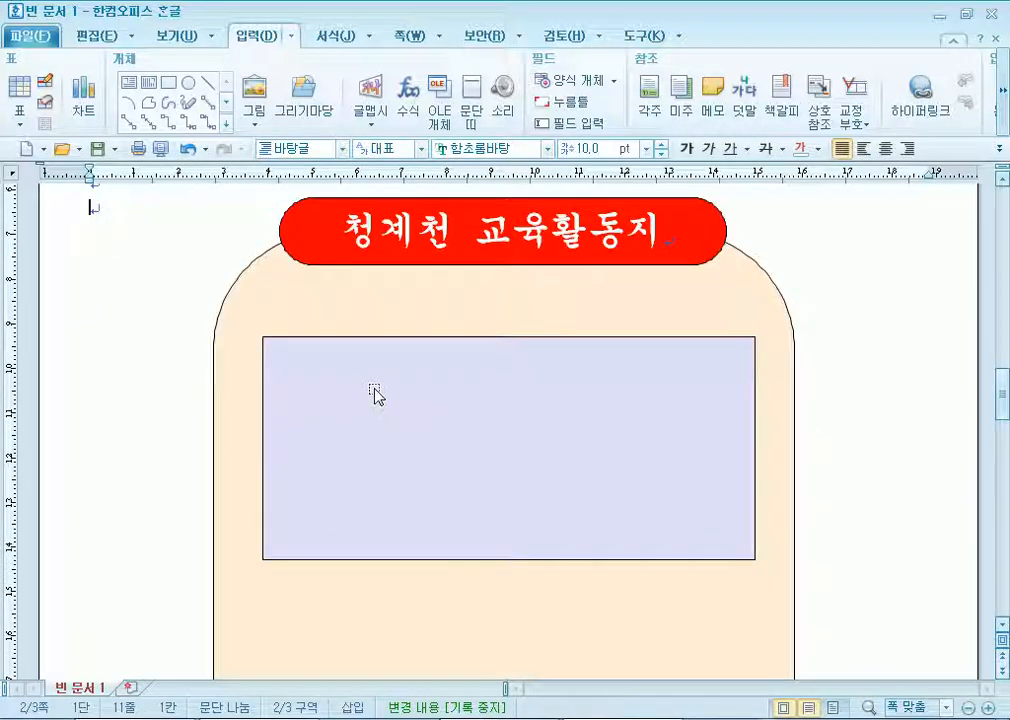
click(343, 300)
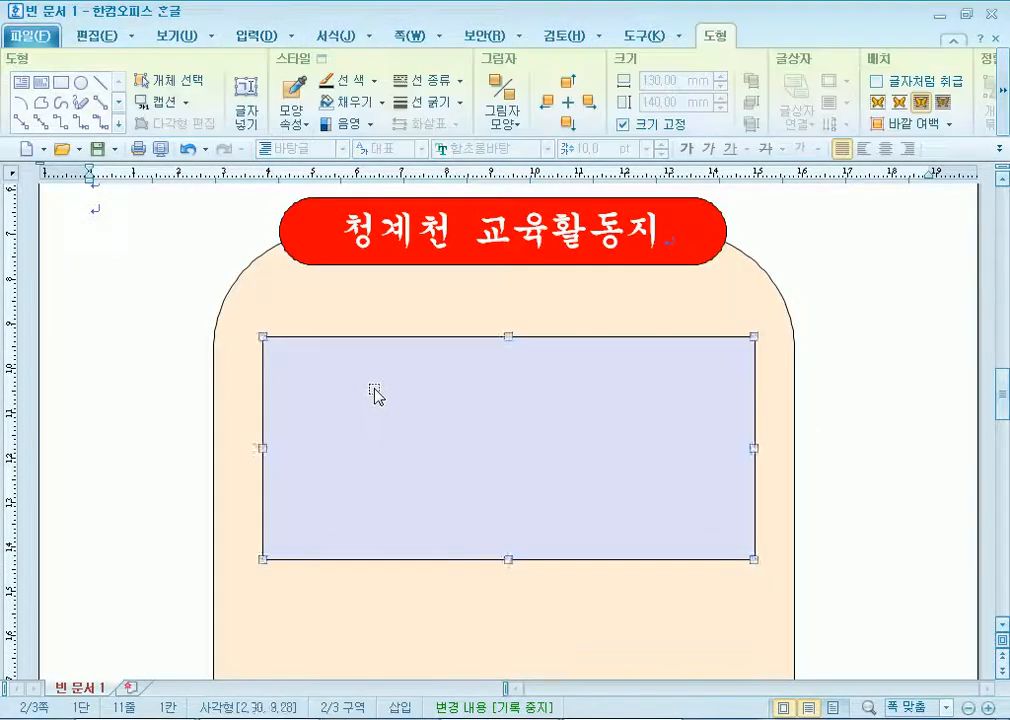
click(343, 376)
click(333, 315)
click(313, 383)
click(151, 225)
key(Return)
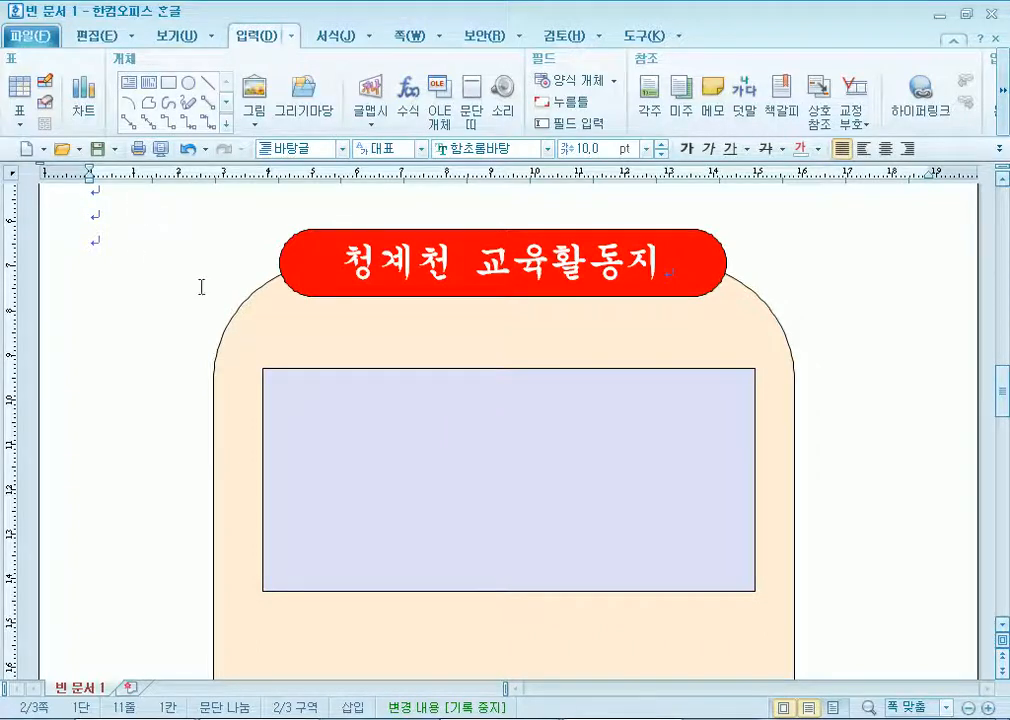
Nudge the lavender rectangle slightly left within the peach box.
click(263, 333)
click(329, 422)
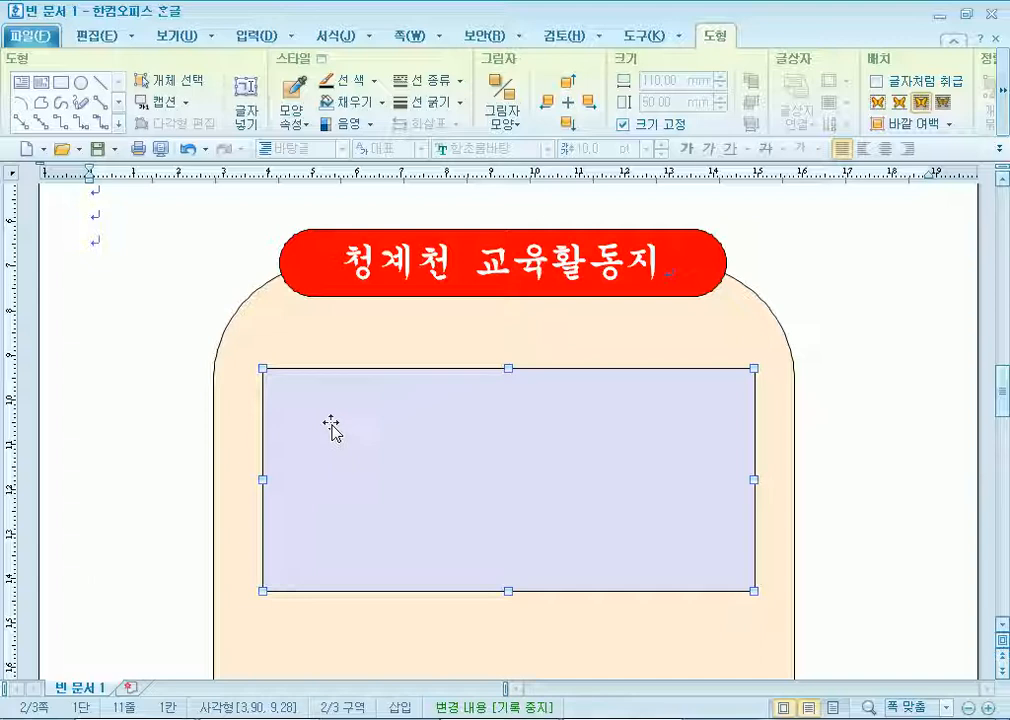
key(Left)
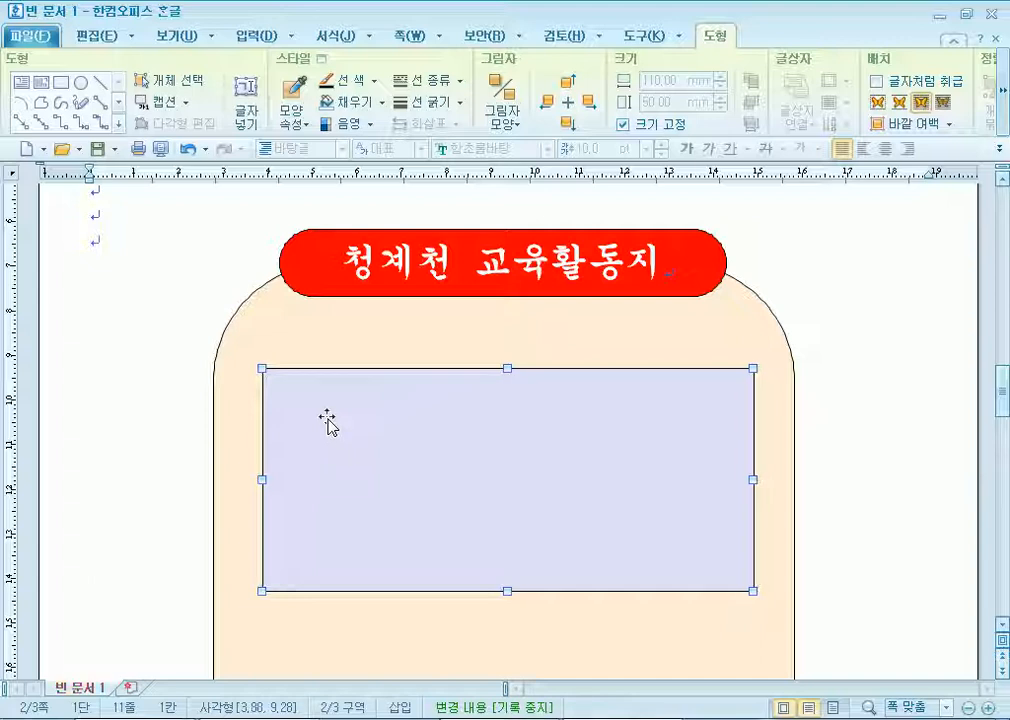
click(180, 273)
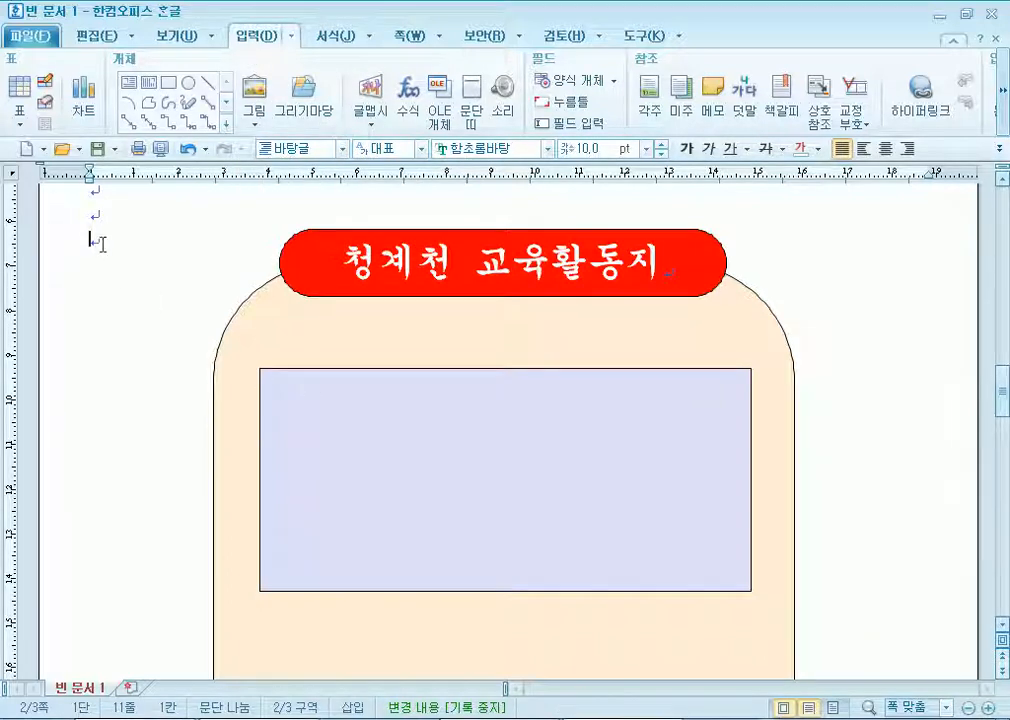
Insert the 로고1.jpg logo picture.
click(256, 100)
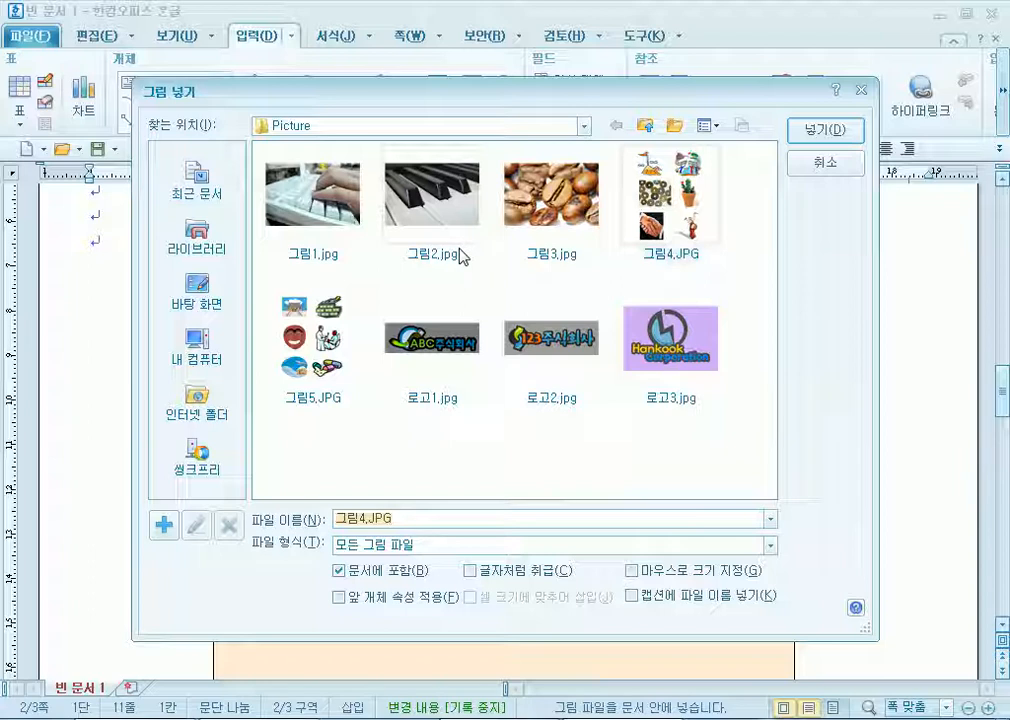
double_click(446, 358)
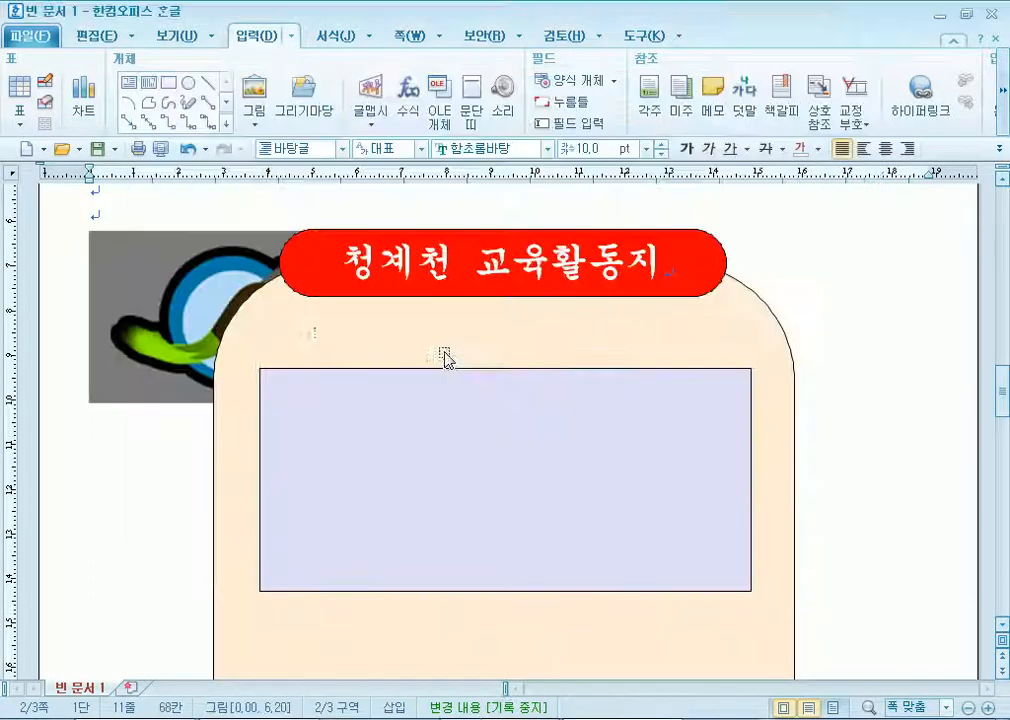
click(149, 295)
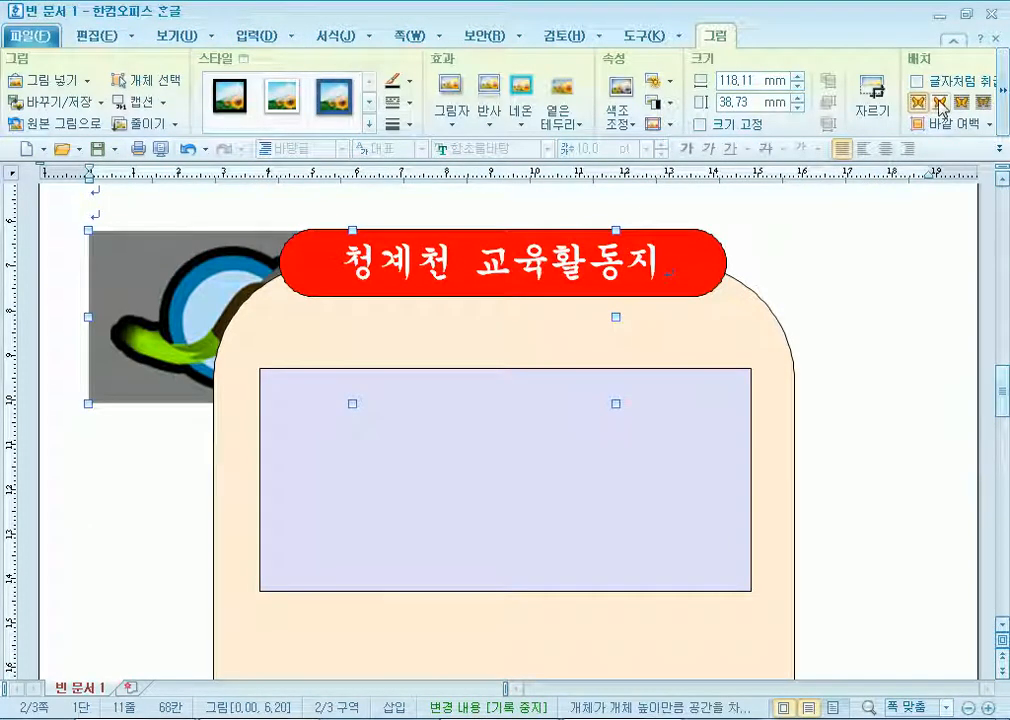
right_click(160, 316)
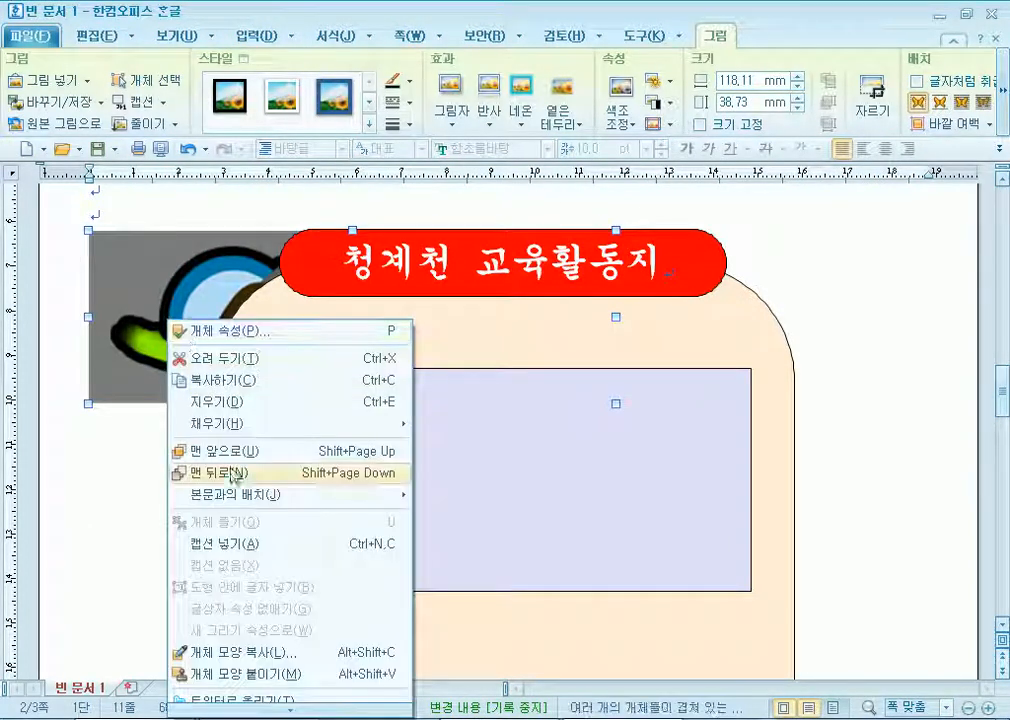
key(Escape)
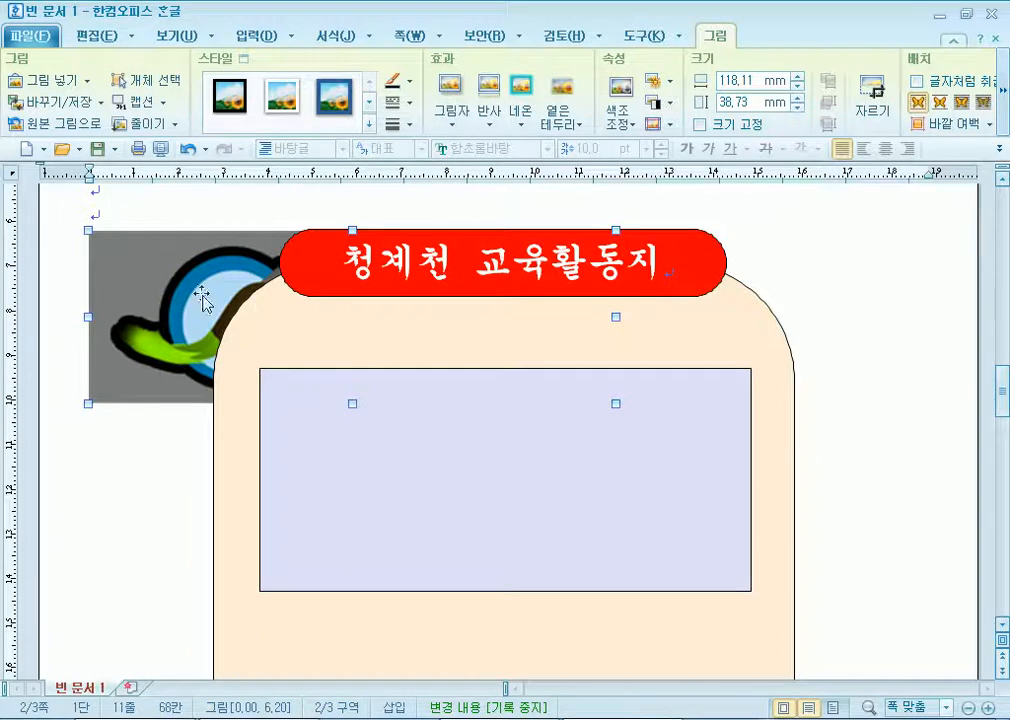
Place the logo in front of the text and shapes, shifting it slightly right.
right_click(168, 276)
mouse_move(311, 455)
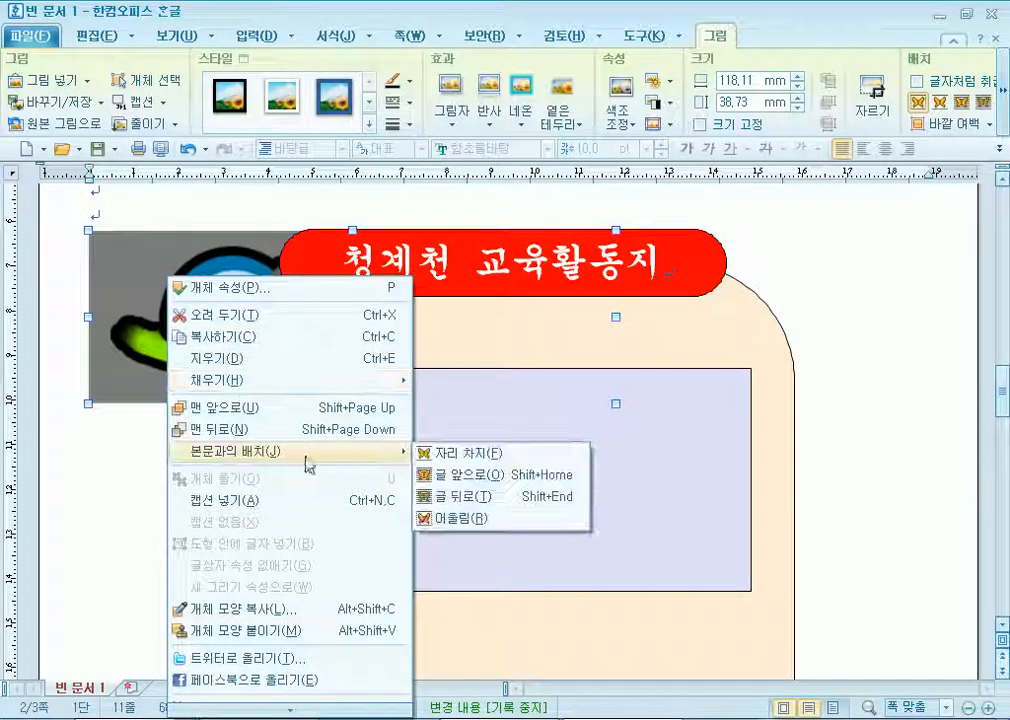
click(438, 476)
drag(176, 282, 212, 289)
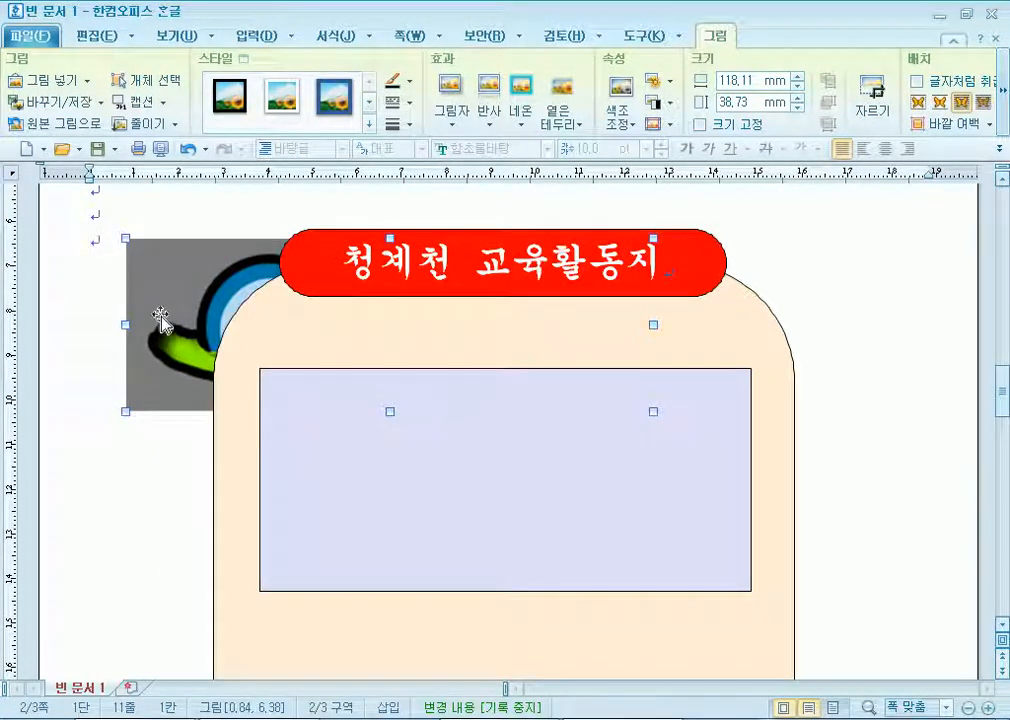
right_click(170, 276)
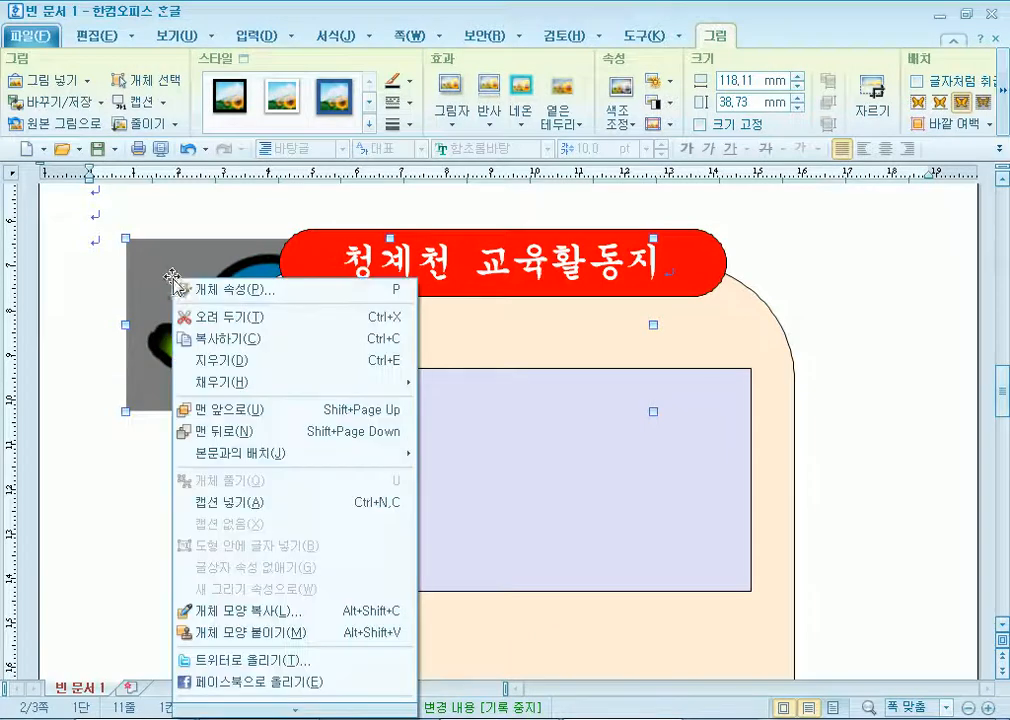
click(212, 413)
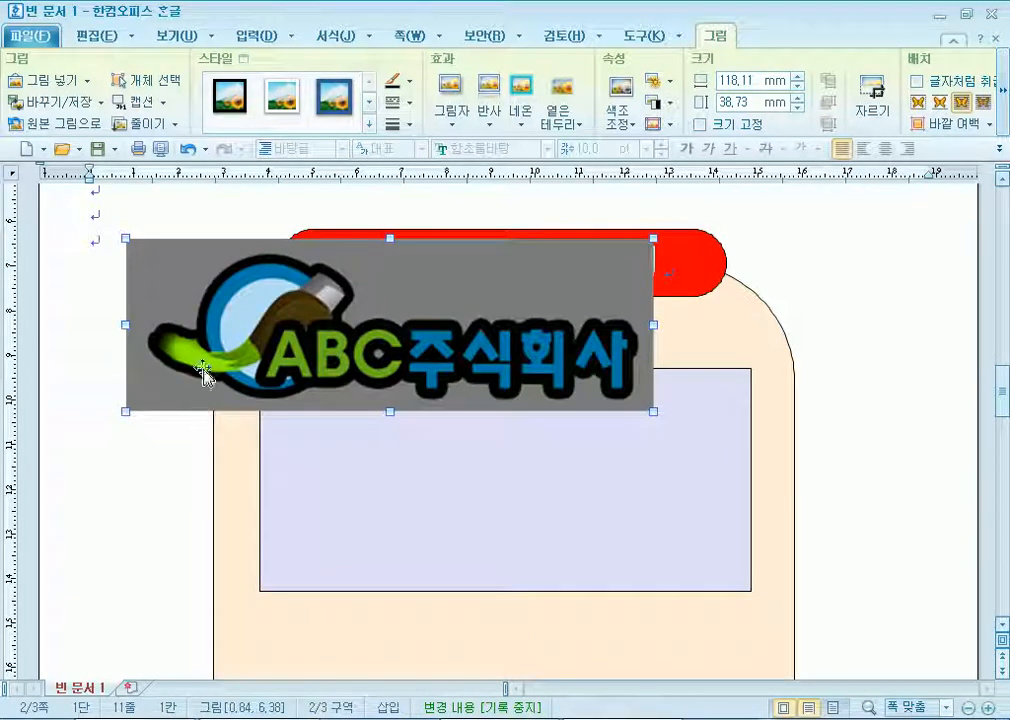
Resize the logo to 40 × 30 mm and lock its size.
double_click(197, 313)
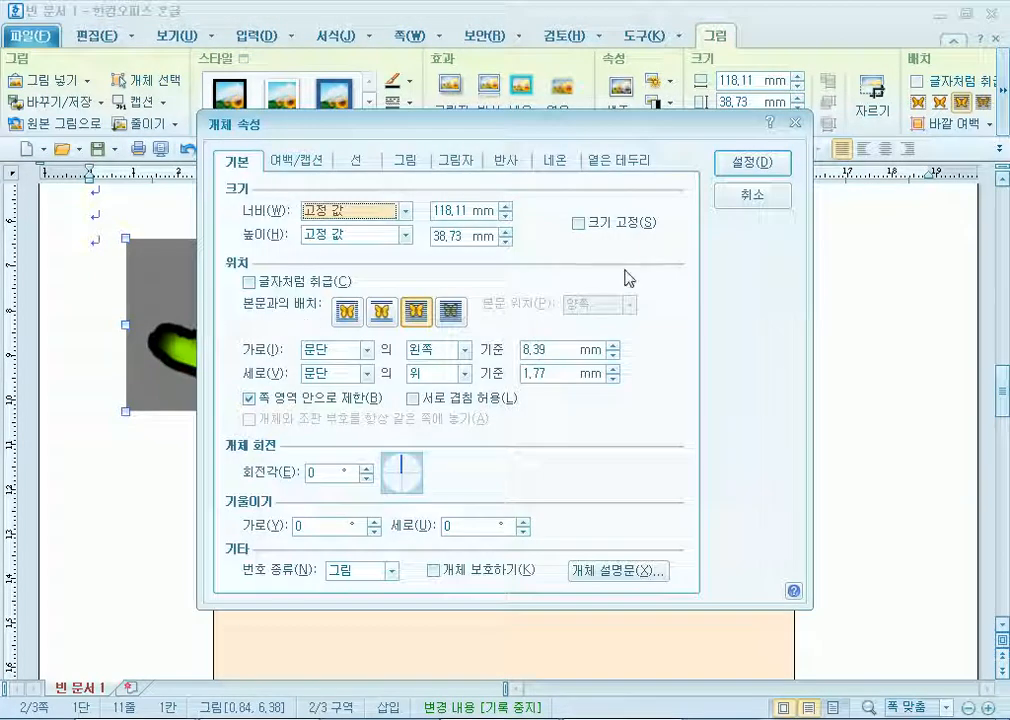
key(Tab)
text(40)
key(Tab)
key(Tab)
text(30)
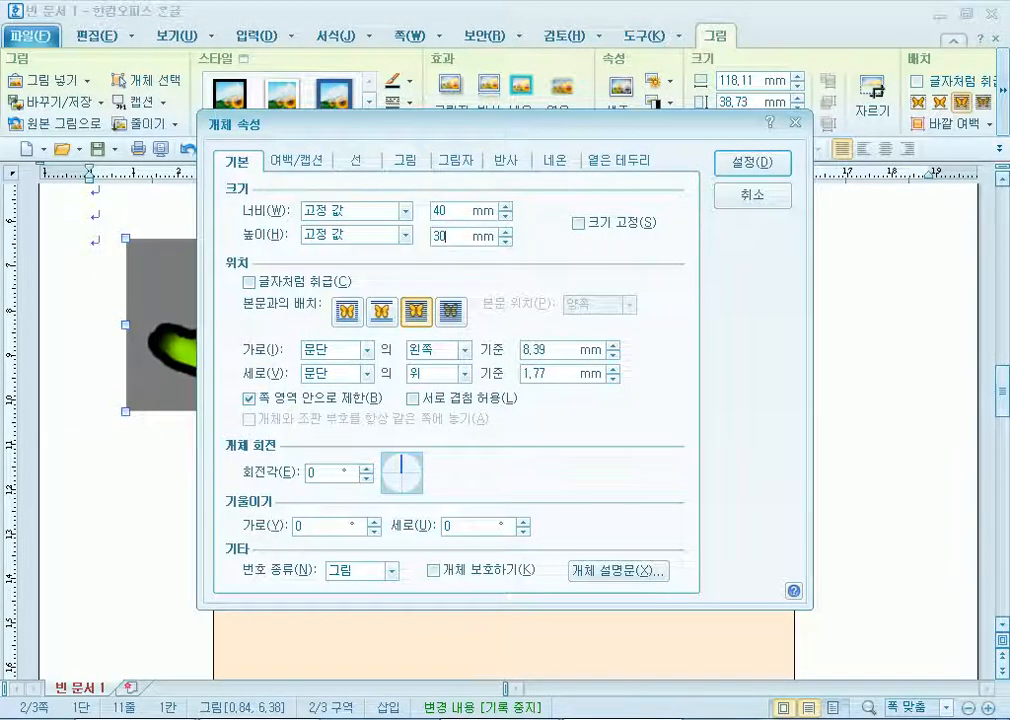
key(alt+s)
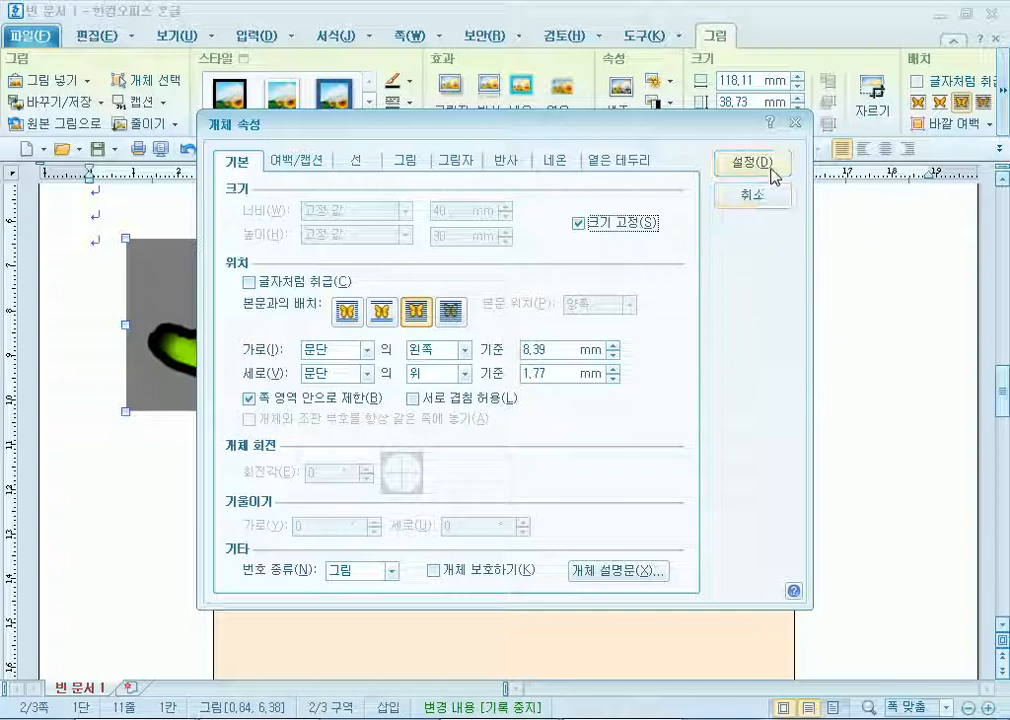
click(405, 161)
Apply greyscale to the logo and move it into the lavender panel's left side.
click(327, 519)
click(750, 163)
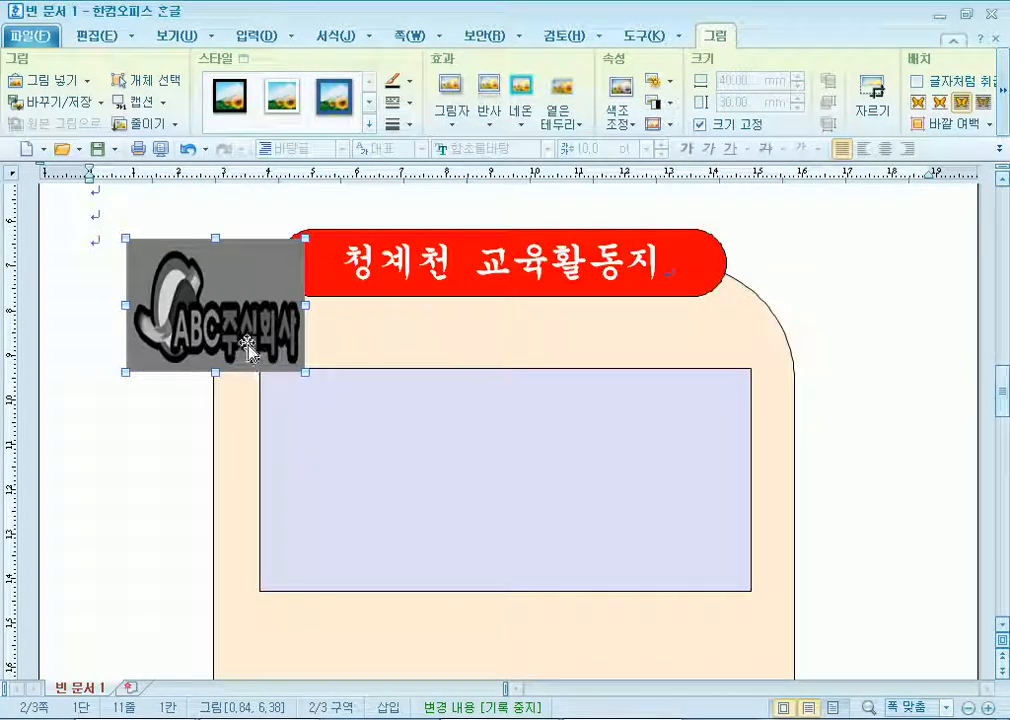
drag(390, 441, 400, 483)
click(839, 518)
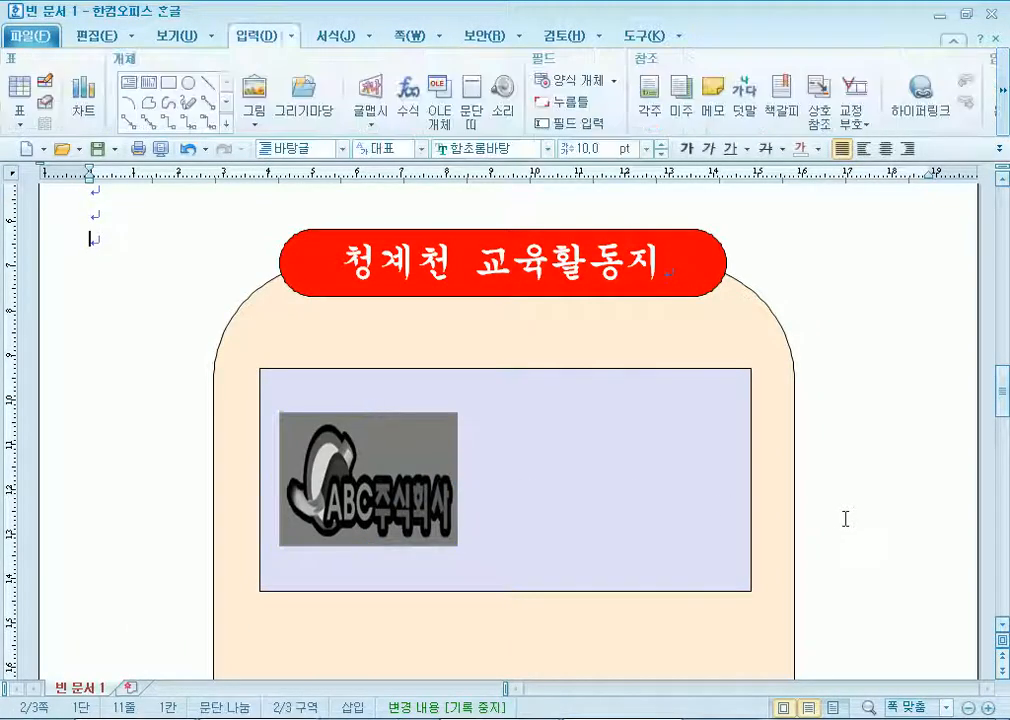
Deselect the logo and bring up the equation editor.
scroll(516, 408, down, 3)
right_click(376, 273)
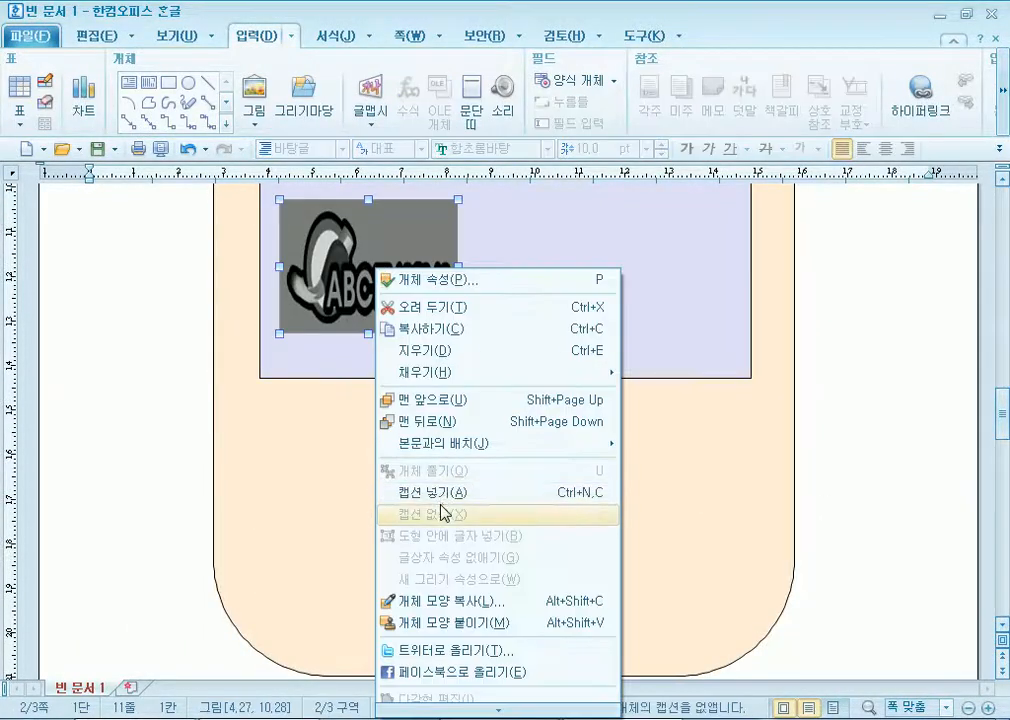
click(157, 335)
scroll(318, 376, up, 2)
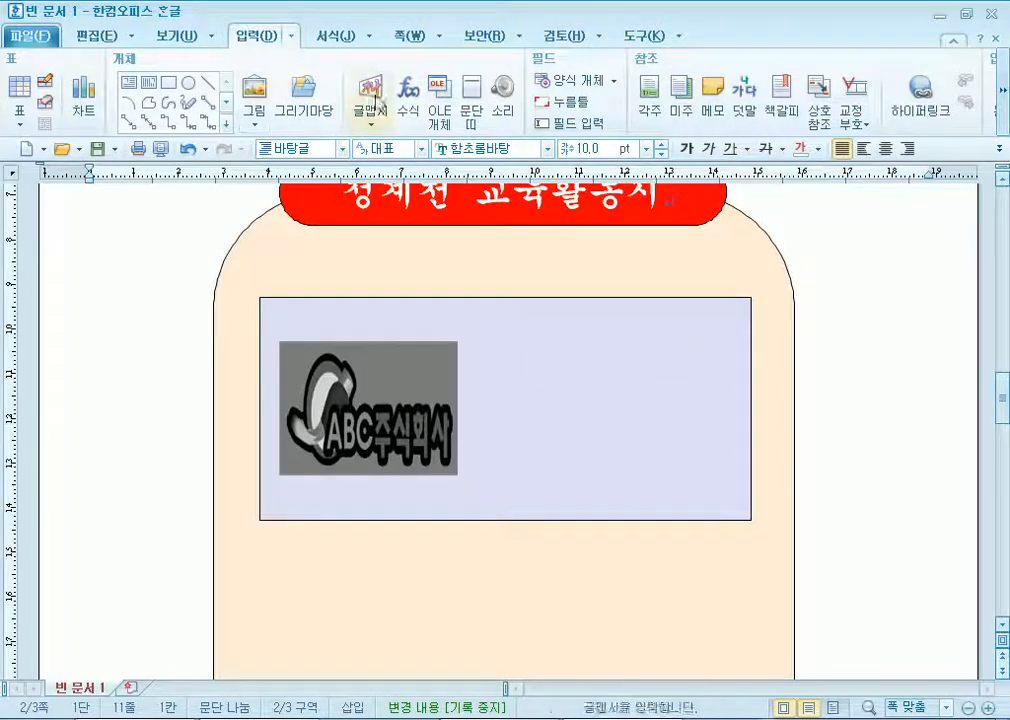
click(408, 100)
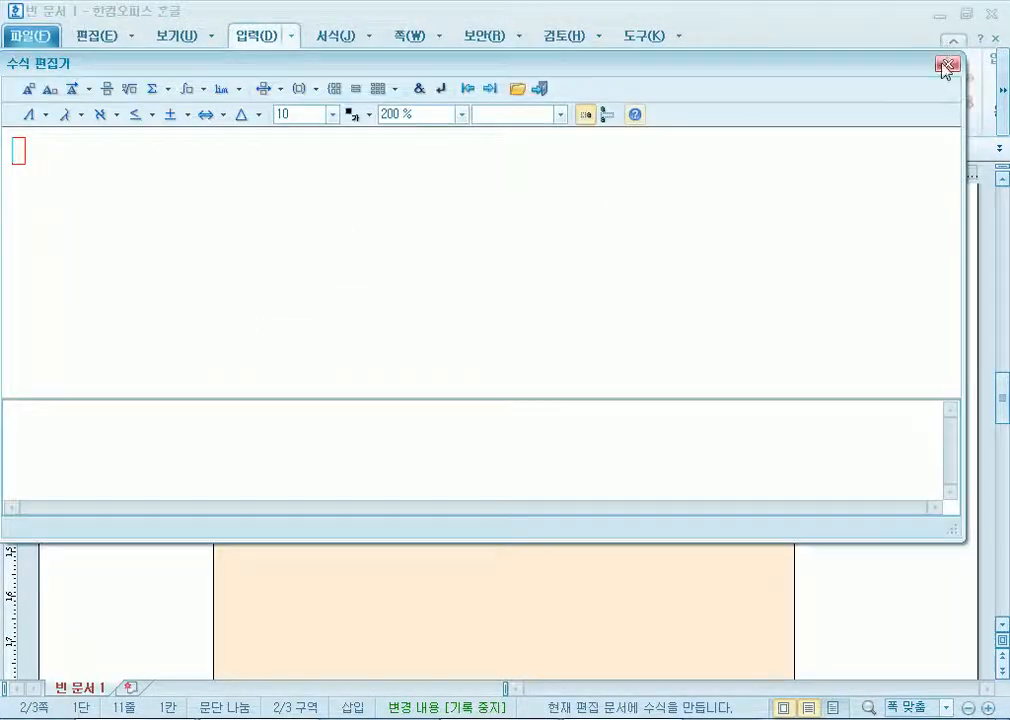
Close the equation editor and start a first-style WordArt reading 청계천문화관광.
click(948, 63)
click(371, 100)
click(385, 165)
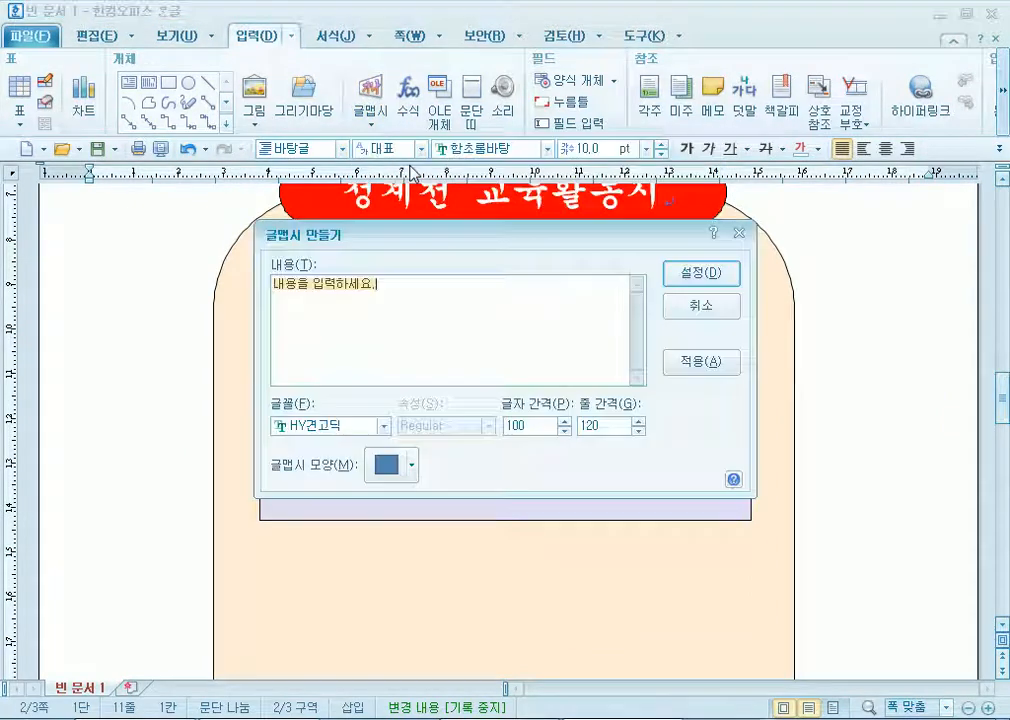
text(청ㄱ)
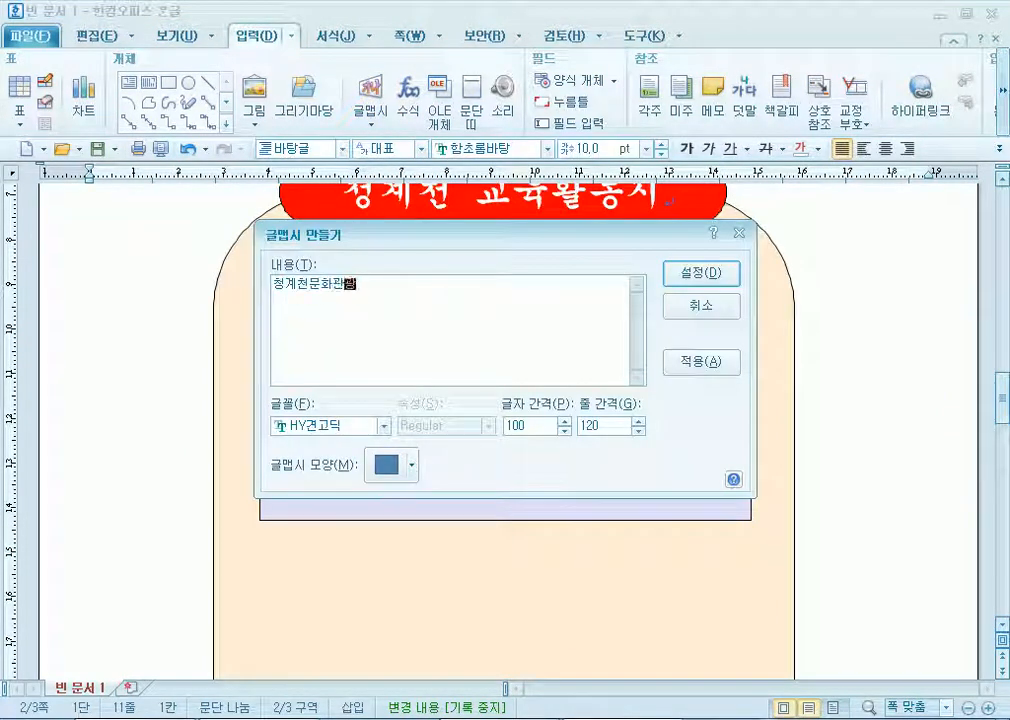
Give the WordArt a tapering shape and the 돋움 font, then insert it.
click(370, 470)
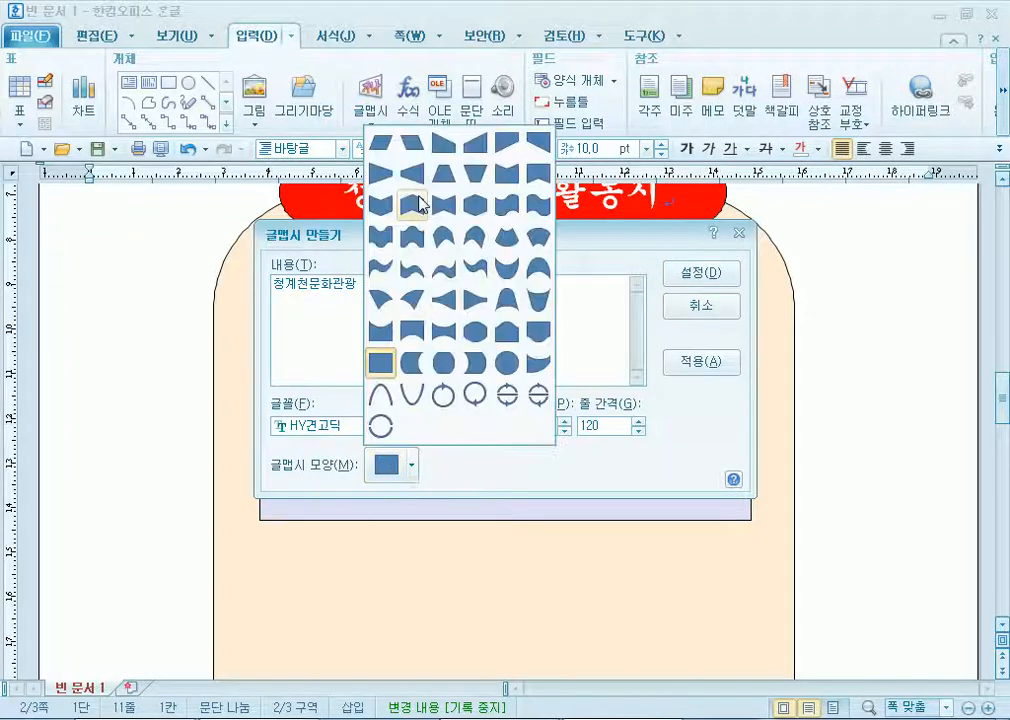
click(545, 145)
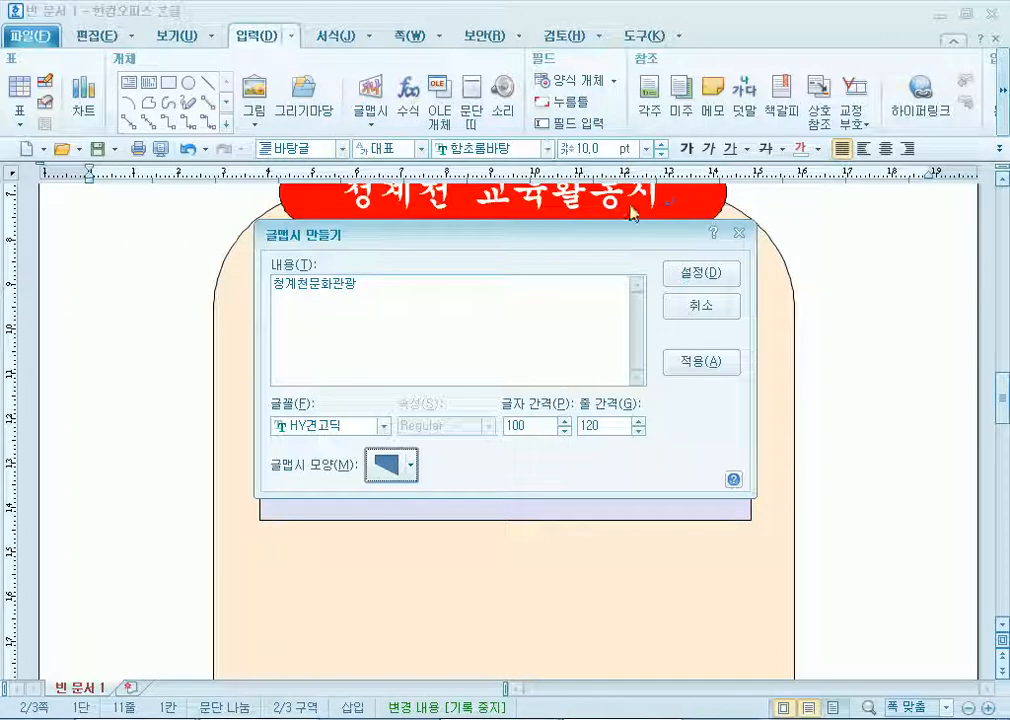
click(385, 426)
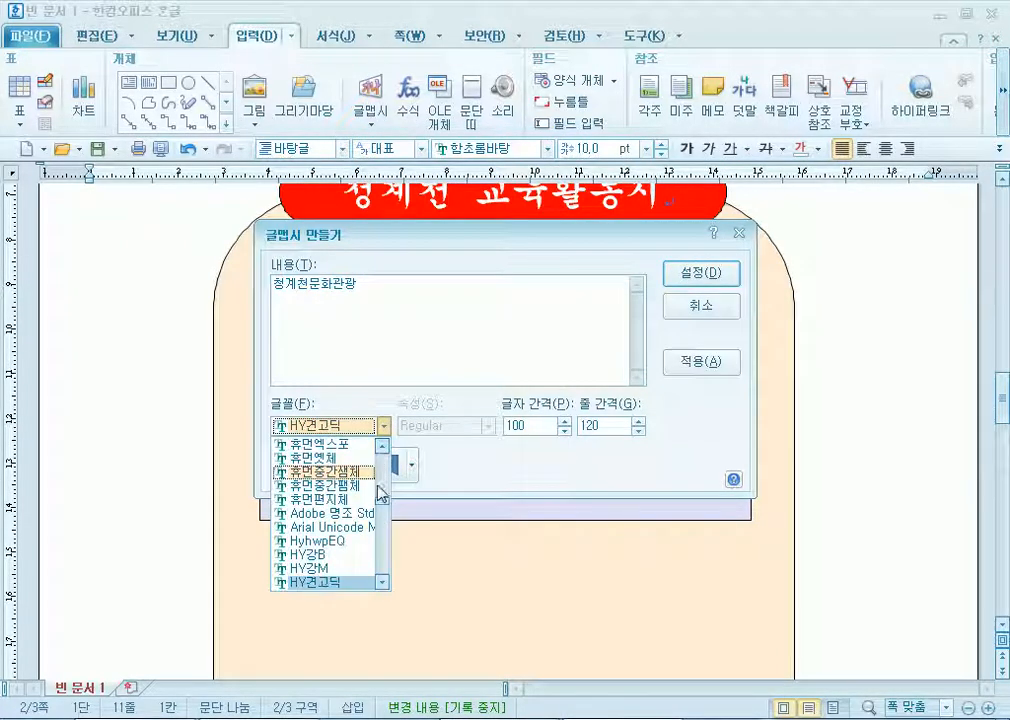
drag(381, 501, 388, 448)
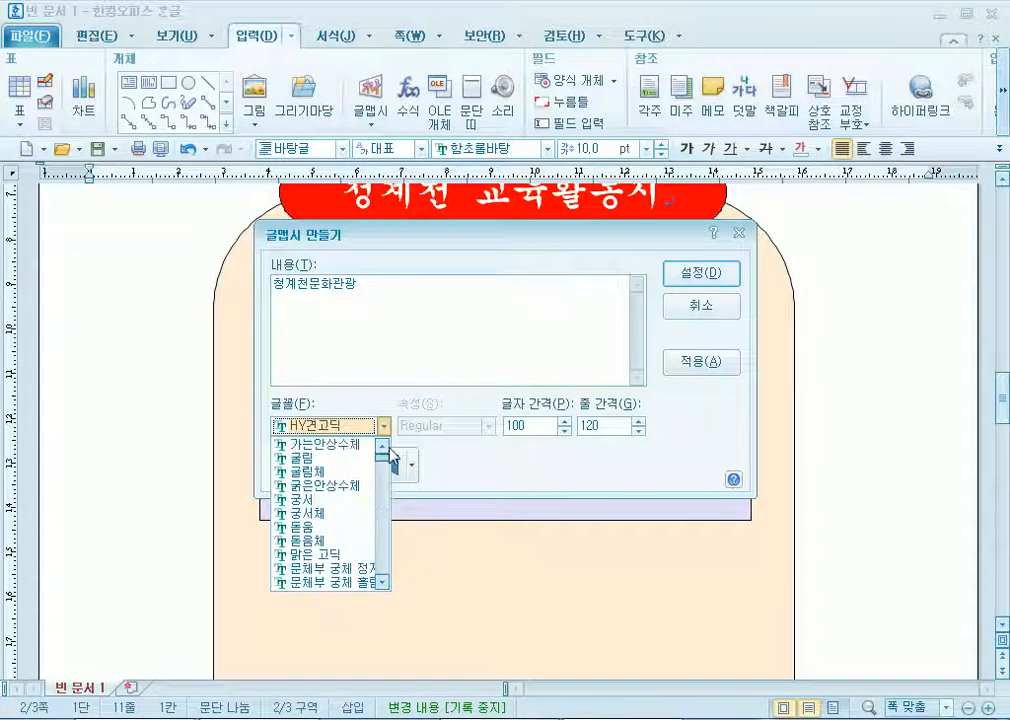
click(307, 529)
click(700, 273)
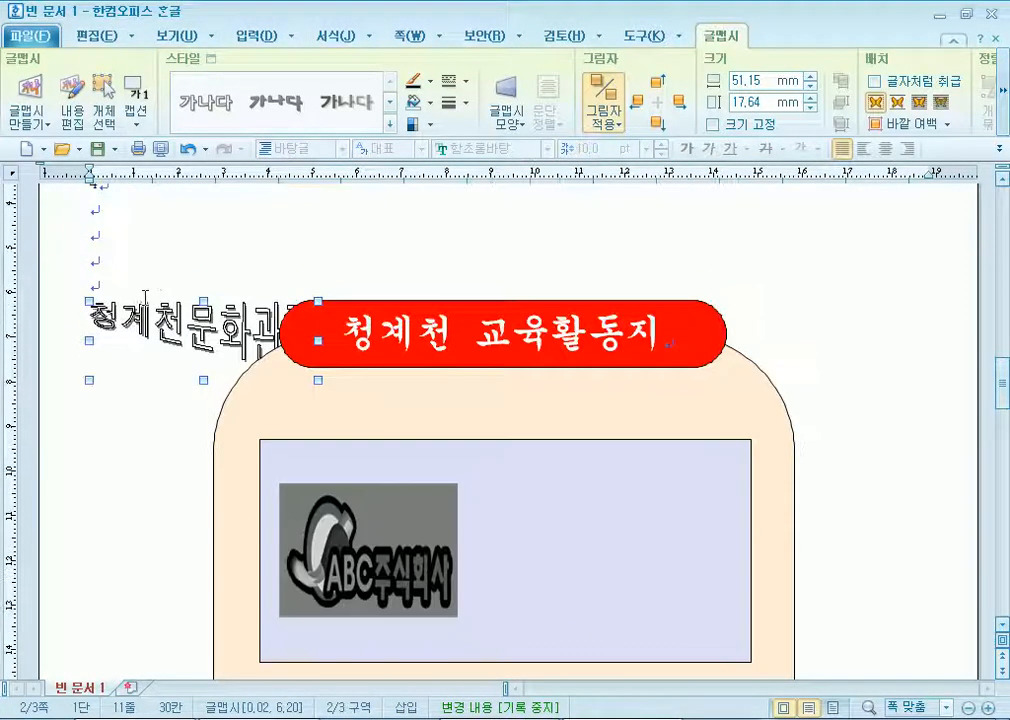
Move the WordArt beside the logo in front of text and make its outline and fill blue.
drag(133, 298, 588, 540)
click(919, 102)
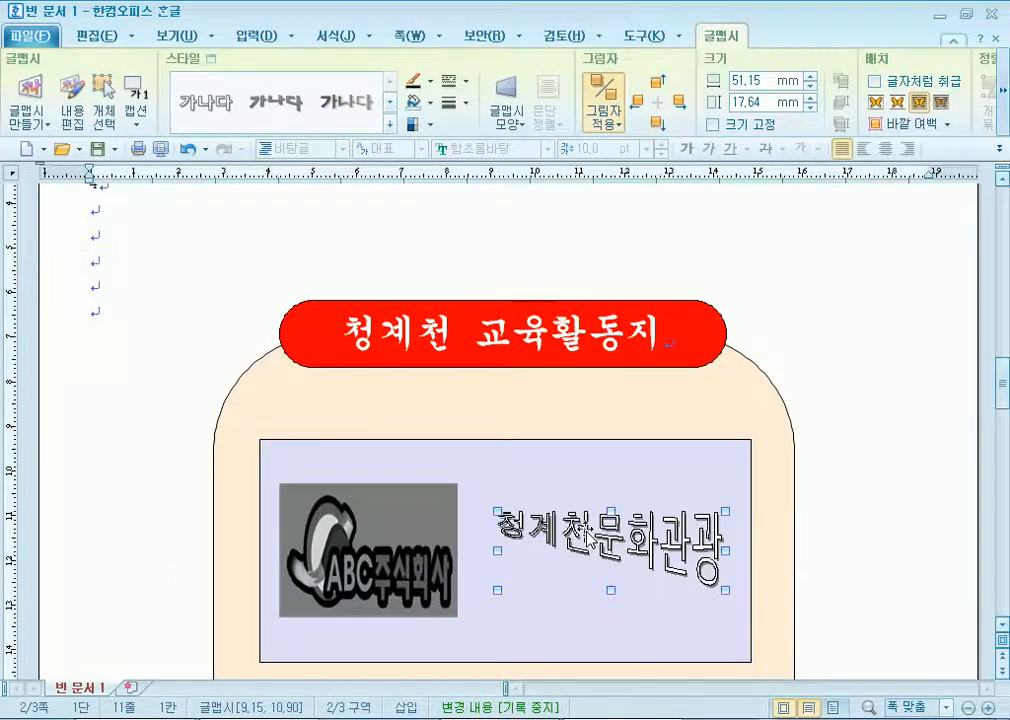
double_click(589, 540)
click(362, 163)
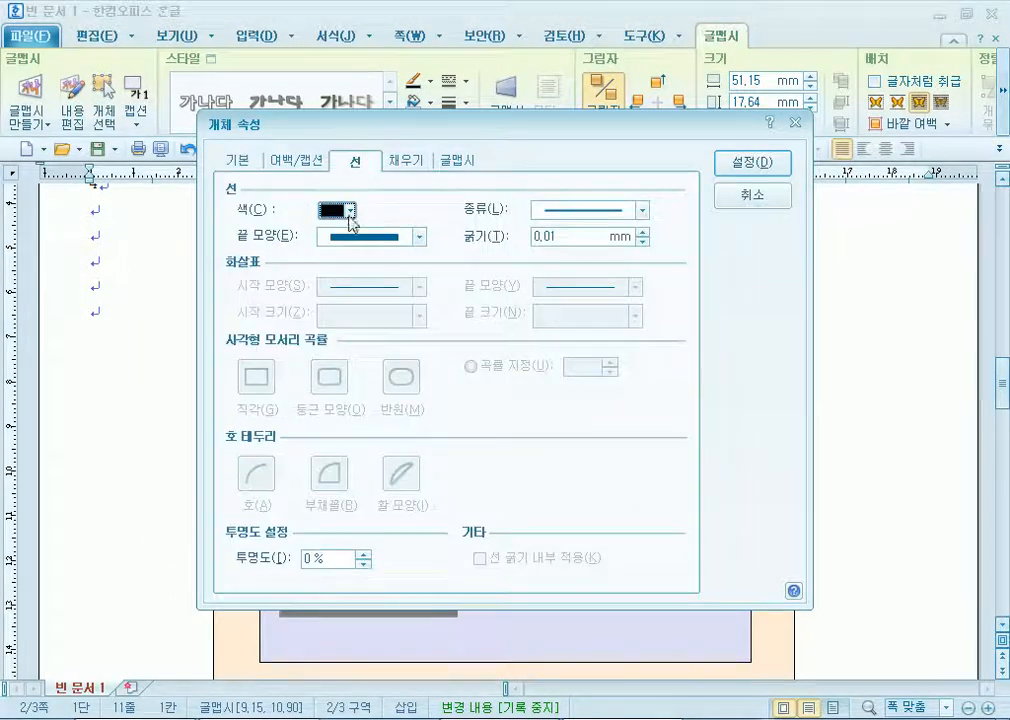
click(349, 210)
click(392, 262)
click(402, 162)
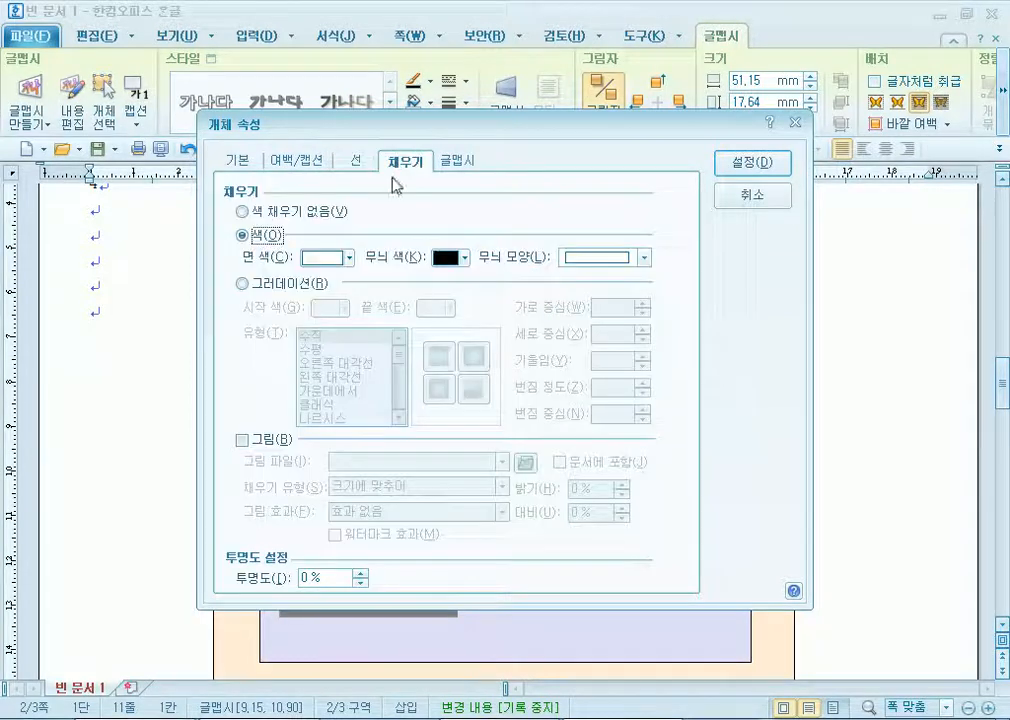
click(348, 258)
click(389, 311)
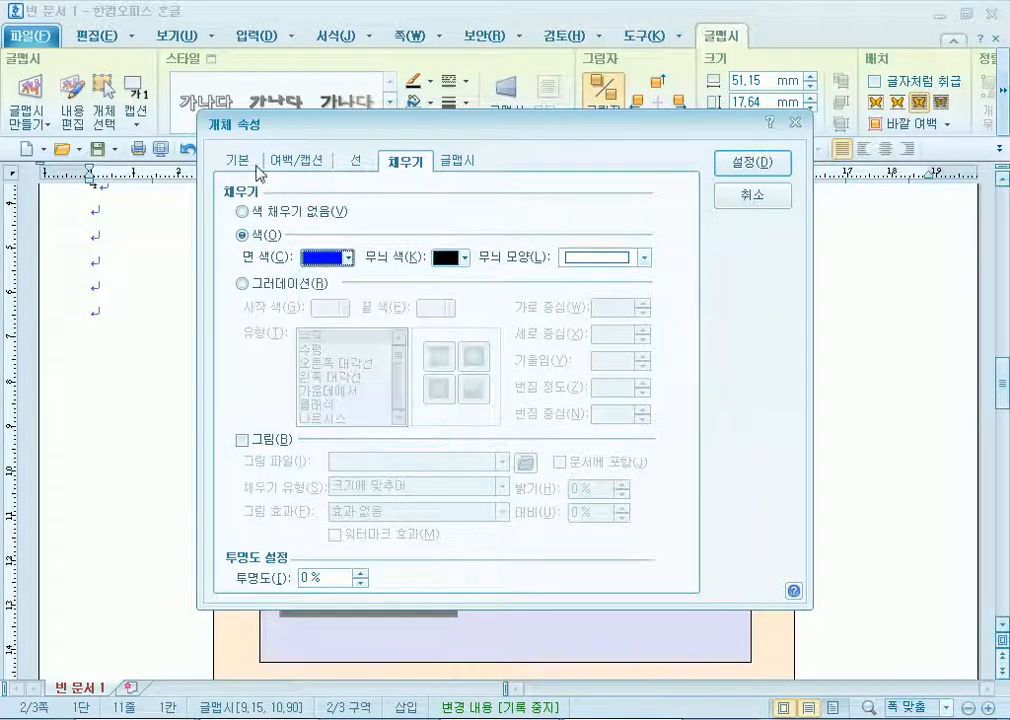
Size the WordArt to 50 × 25 mm and lock that size.
key(ctrl+Tab)
key(ctrl+Tab)
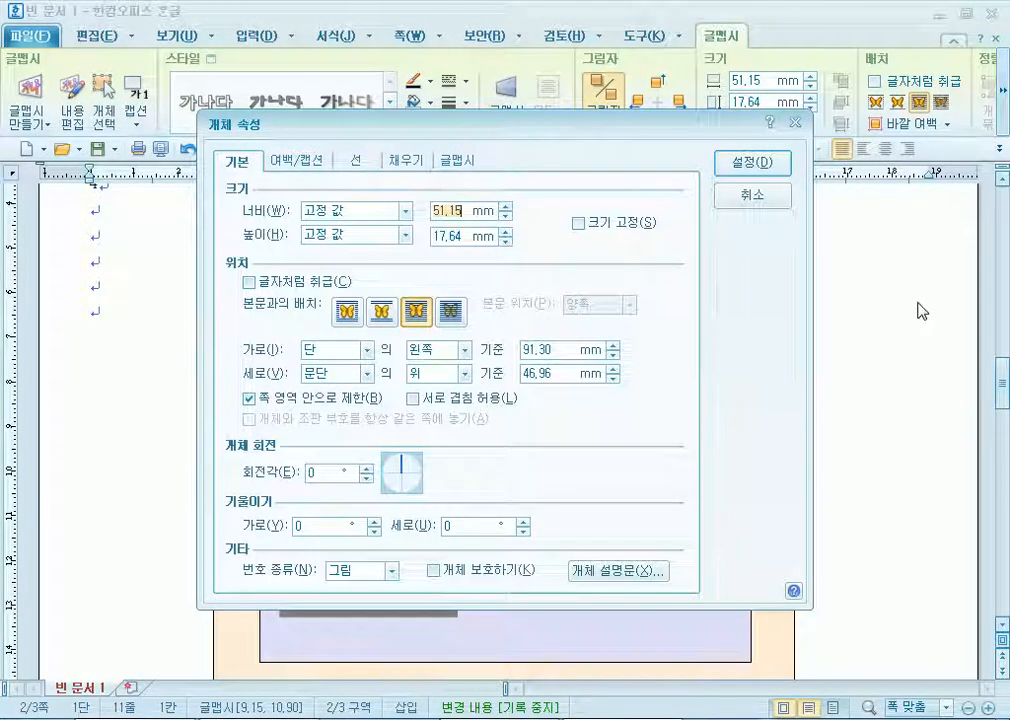
text(5025)
key(alt+s)
click(747, 162)
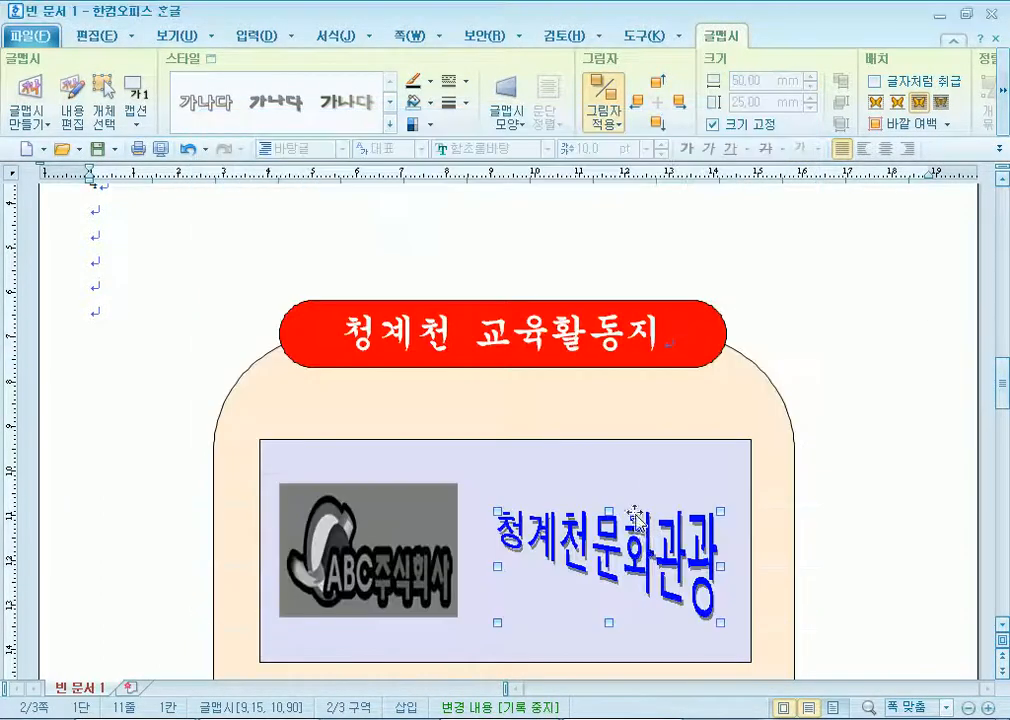
Remove the WordArt's shadow.
click(866, 533)
double_click(646, 556)
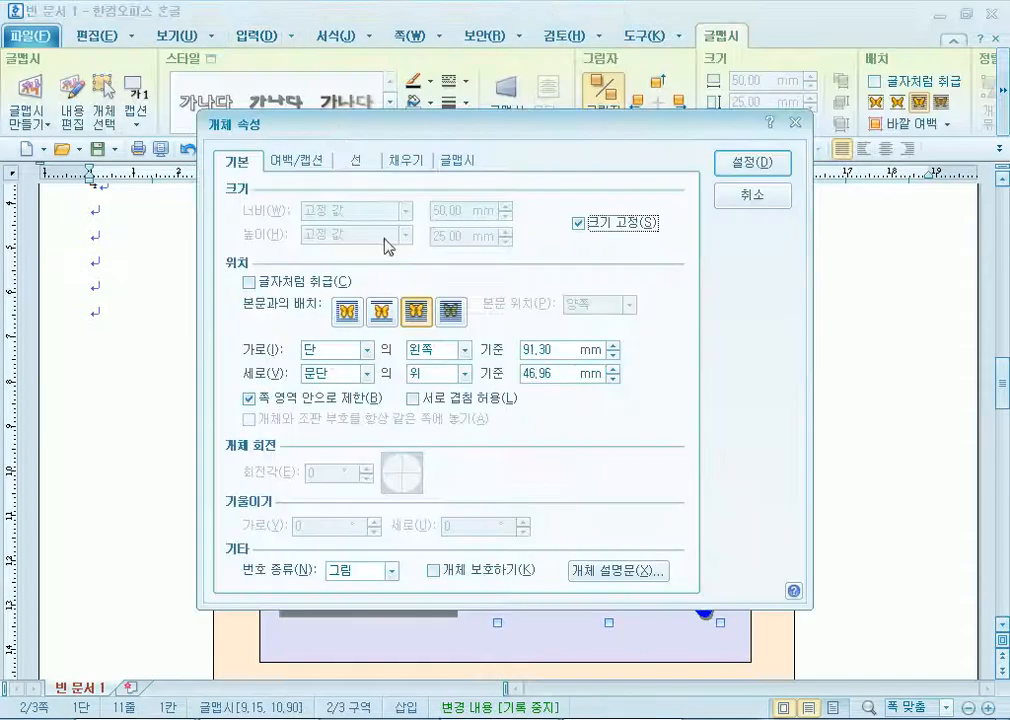
click(457, 160)
click(268, 449)
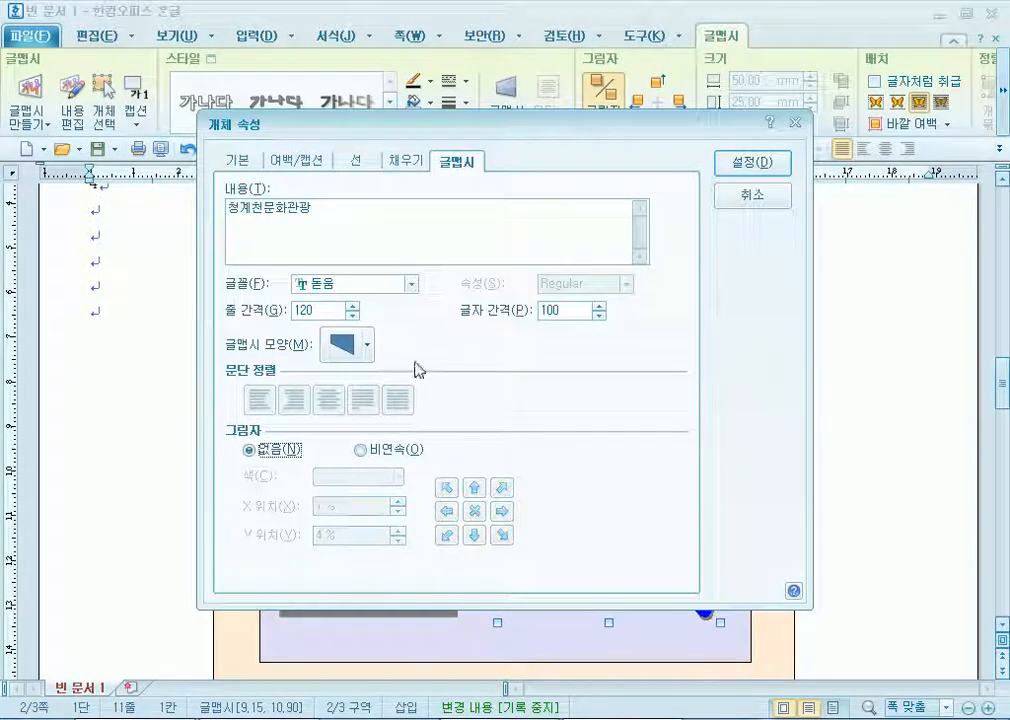
click(758, 166)
Select the ABC logo picture.
click(860, 450)
scroll(855, 452, down, 3)
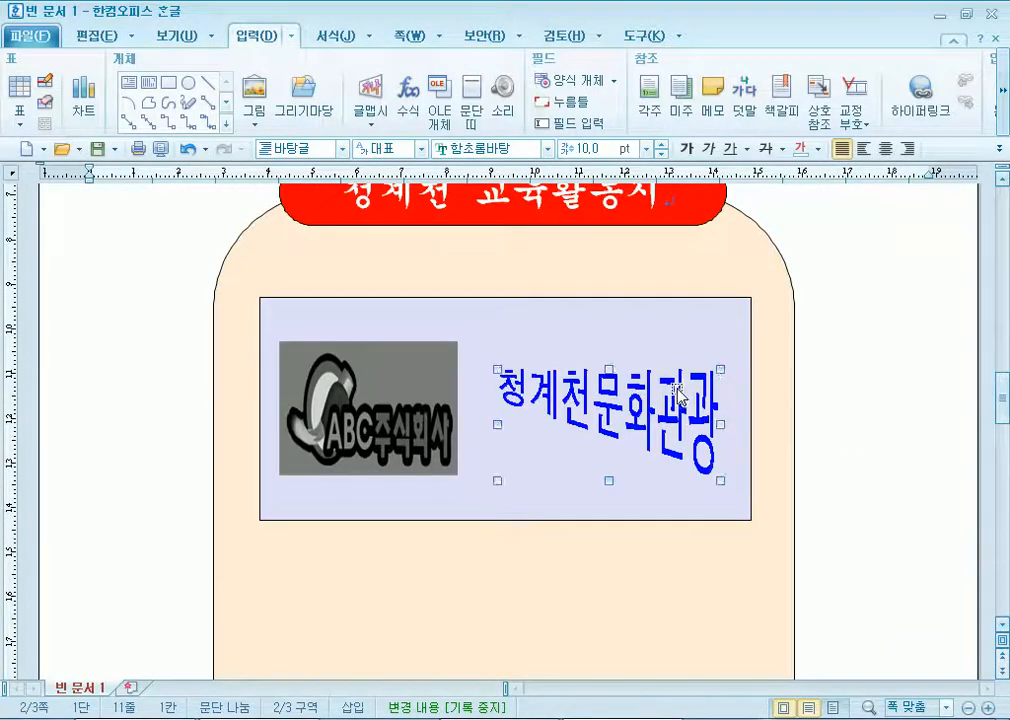
click(545, 380)
click(857, 429)
scroll(320, 430, down, 3)
click(315, 200)
click(245, 40)
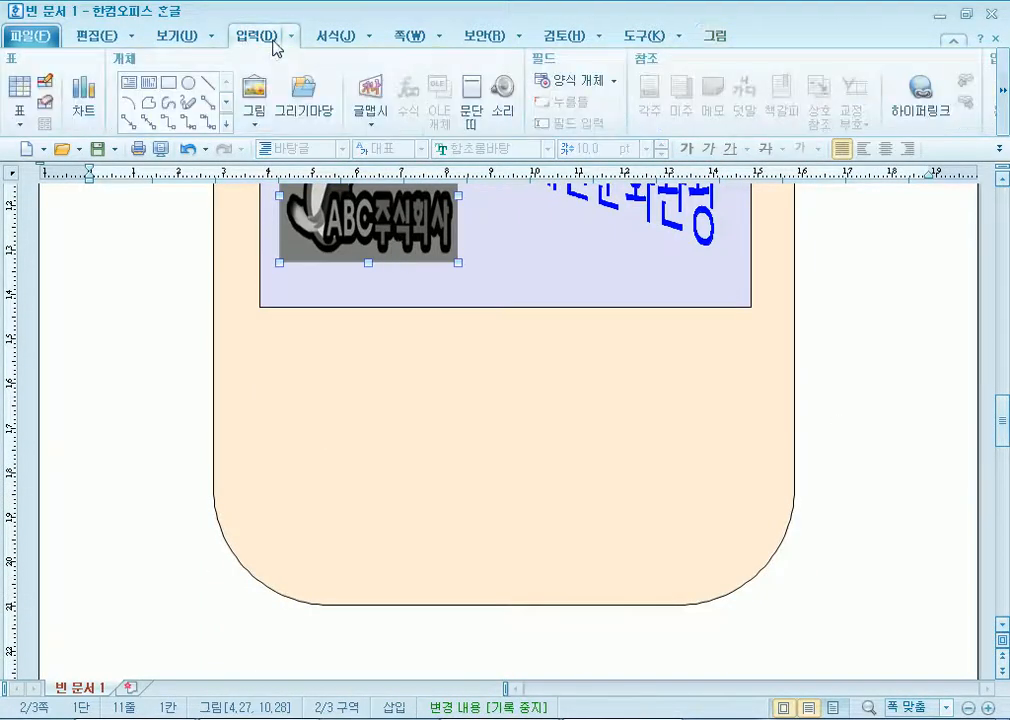
Hyperlink the ABC logo to the document's 청계천 bookmark.
click(930, 100)
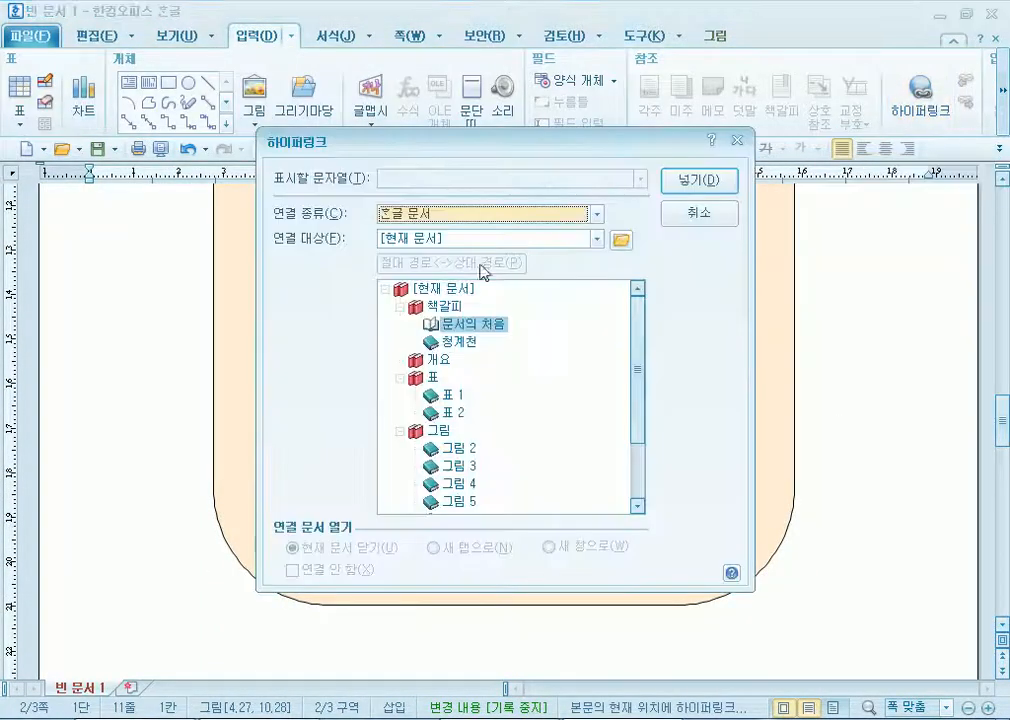
click(458, 345)
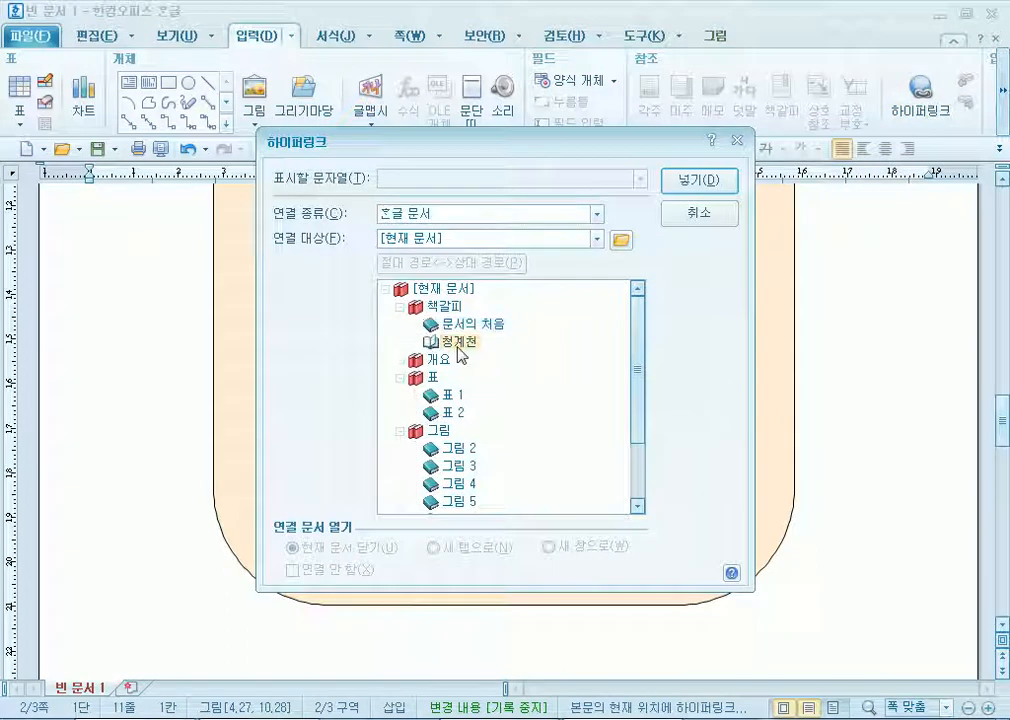
click(688, 181)
Follow the logo's link to test it, then scroll back to the peach box's empty lower part.
scroll(370, 397, up, 5)
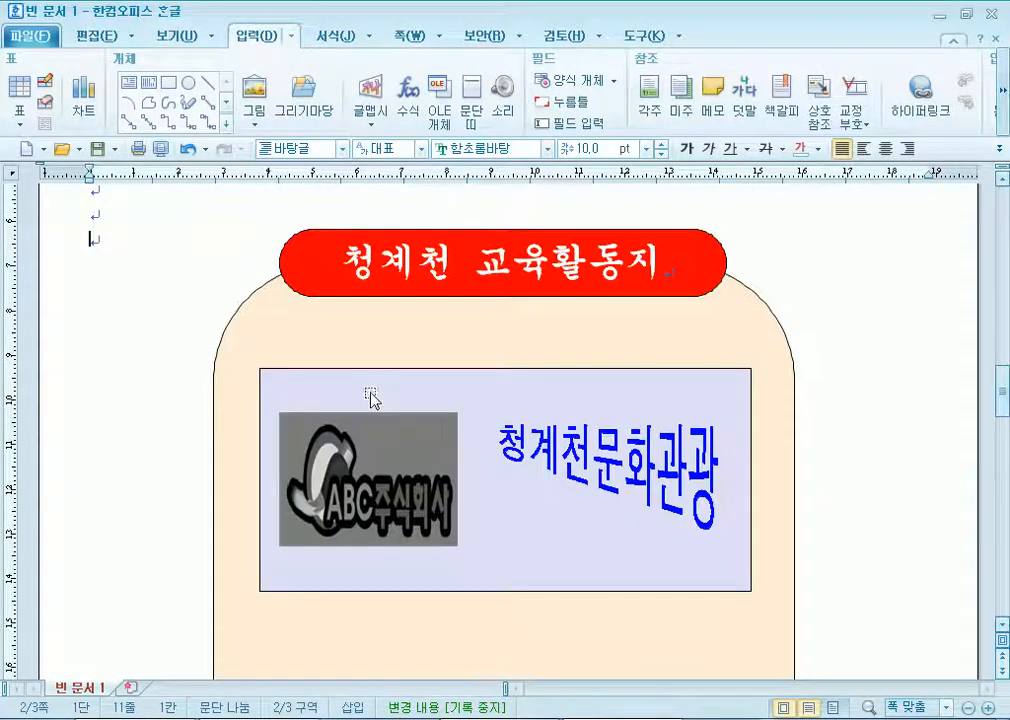
click(370, 465)
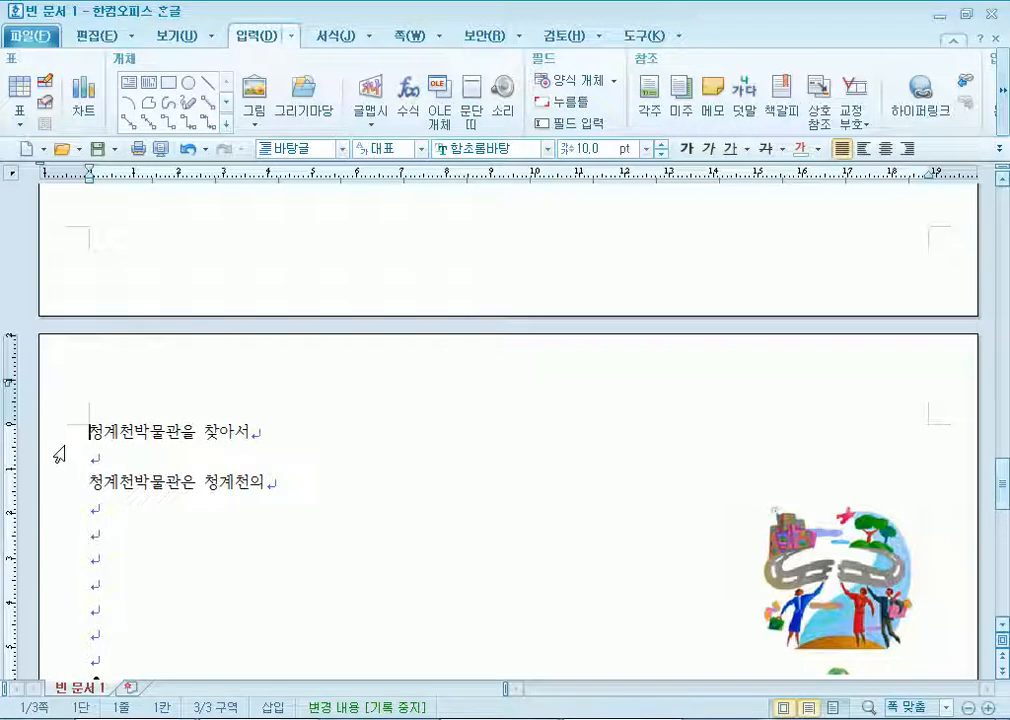
scroll(75, 448, up, 10)
click(115, 300)
scroll(183, 465, up, 3)
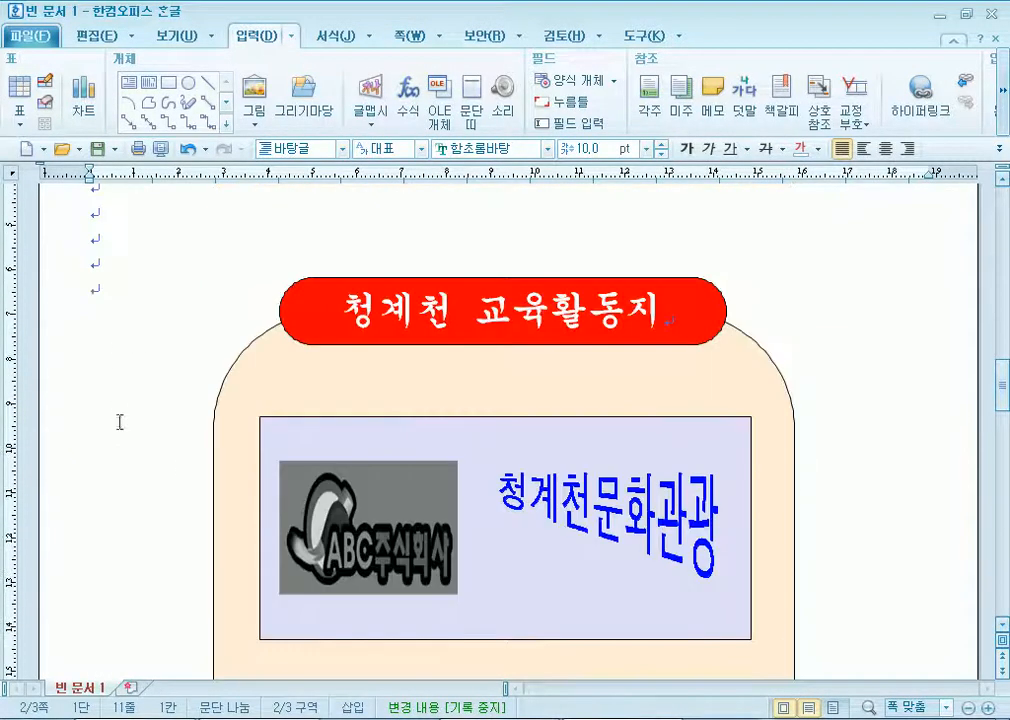
scroll(350, 433, down, 5)
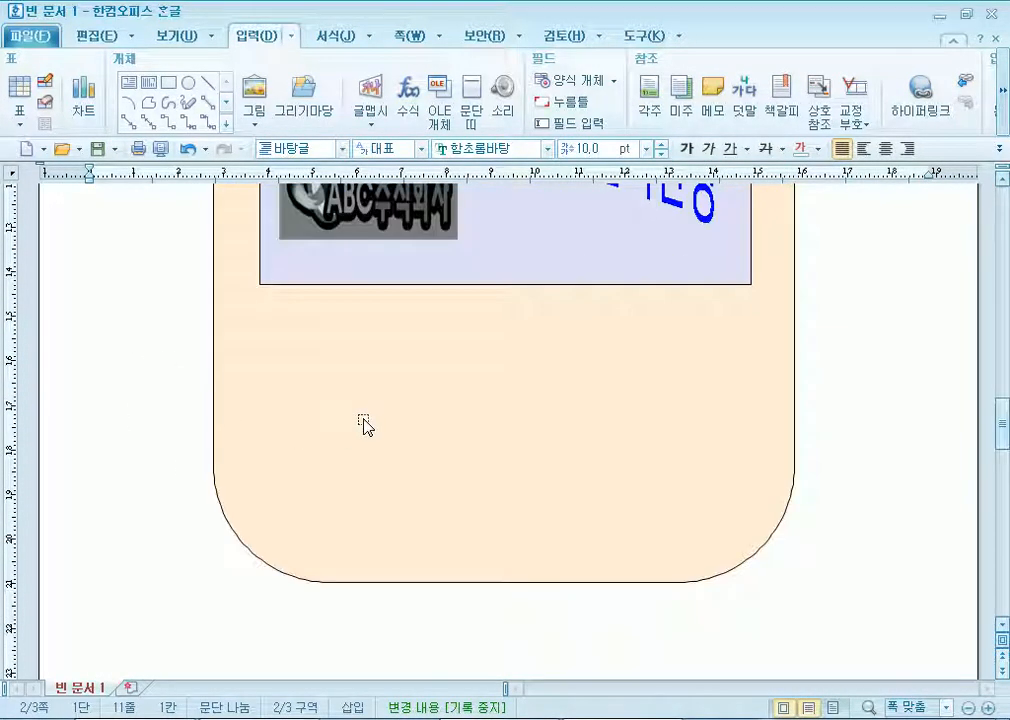
Draw a small rectangle, a small text box over it, and a wide text box to the right.
click(165, 86)
drag(192, 316, 305, 357)
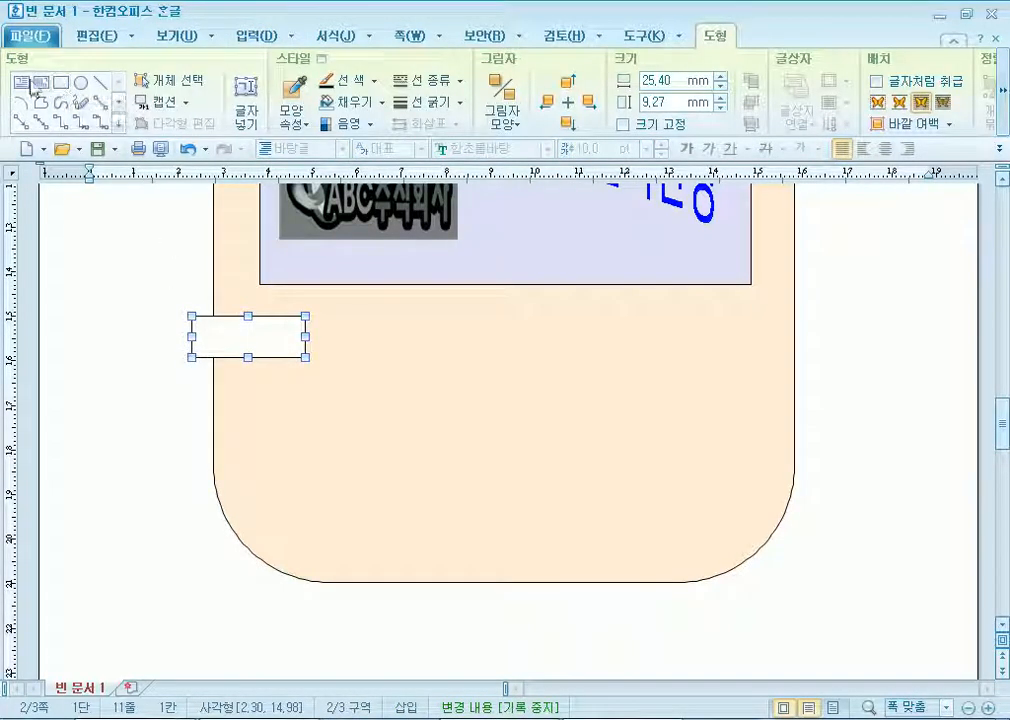
click(48, 82)
drag(198, 286, 257, 341)
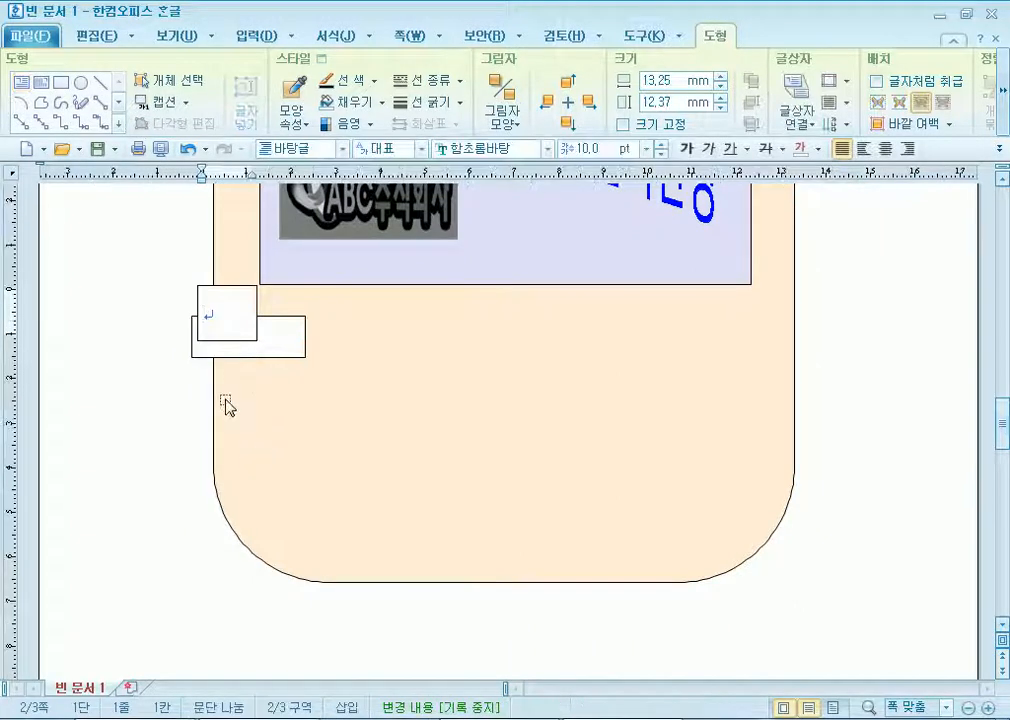
click(38, 84)
drag(470, 335, 758, 399)
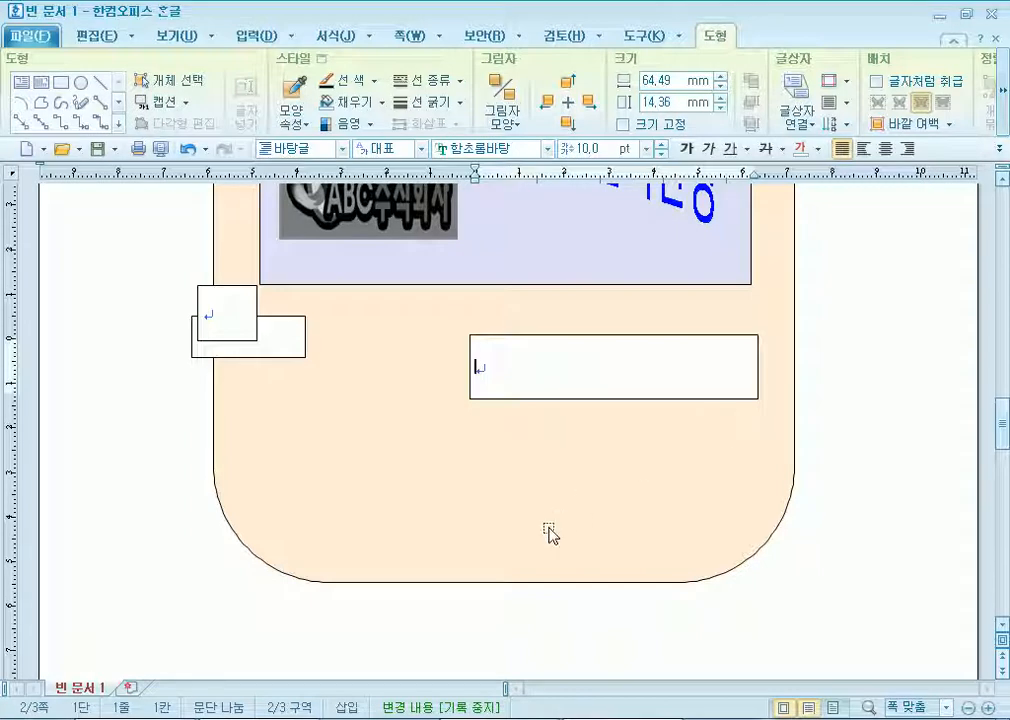
Make the rectangle 20 x 8 mm with a pink fill and rounded corners.
click(296, 345)
double_click(294, 346)
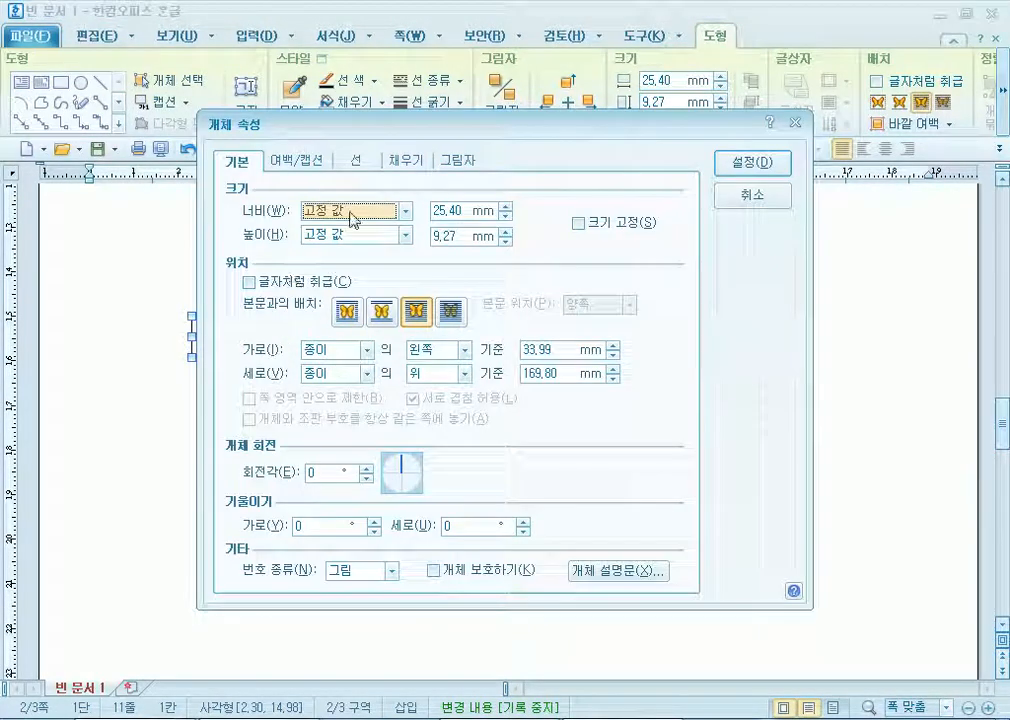
key(Tab)
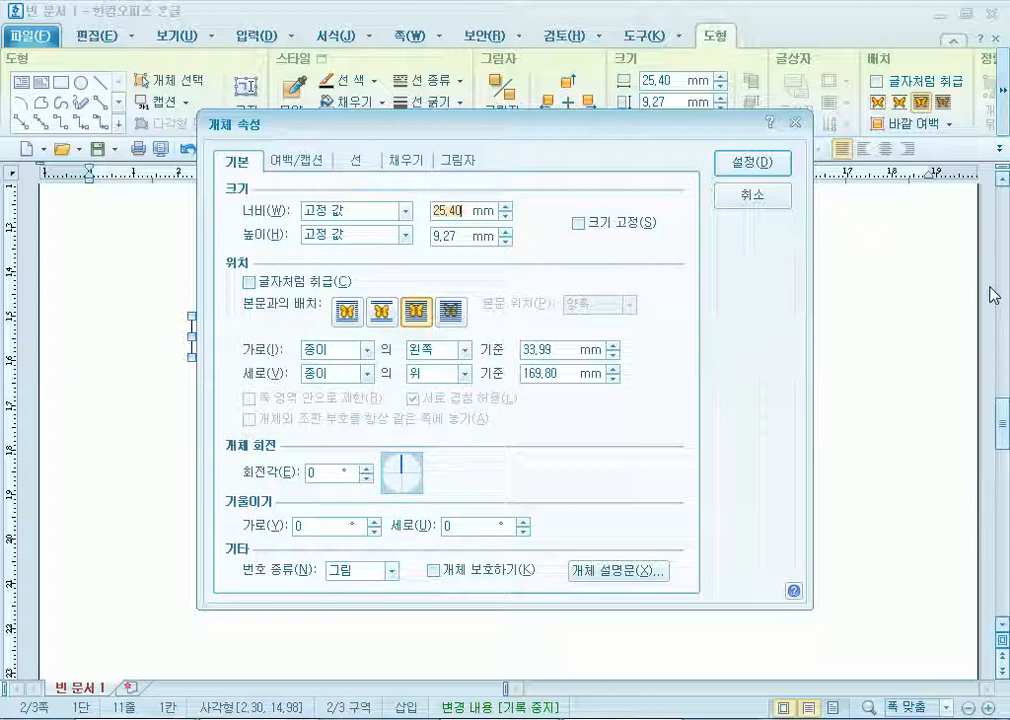
text(20)
key(Tab)
key(Tab)
text(8)
click(406, 161)
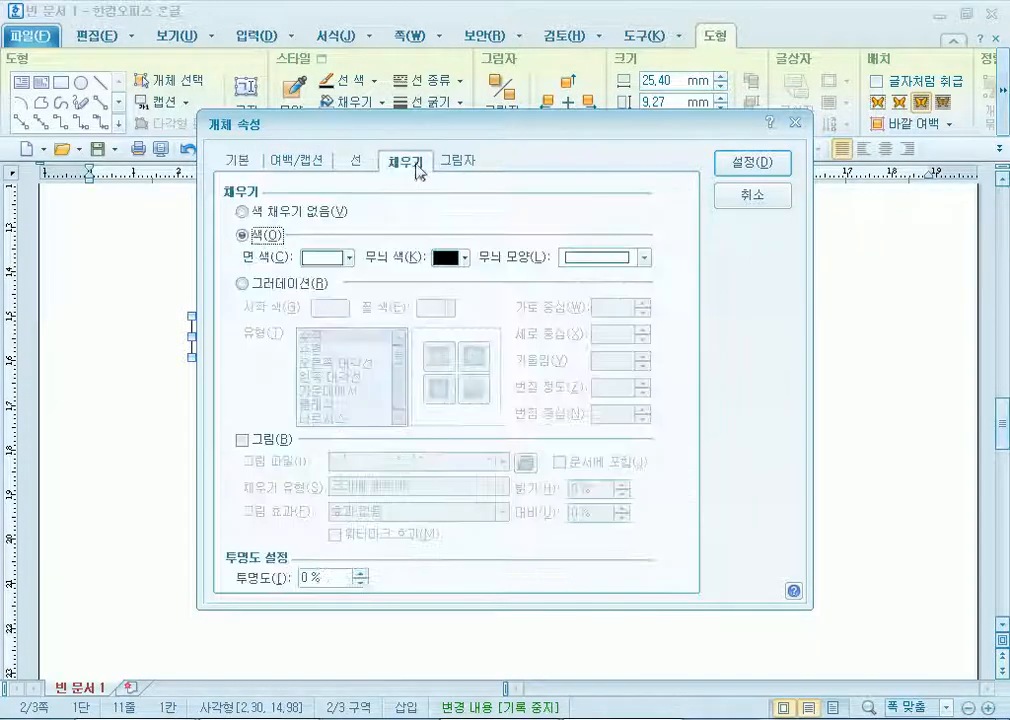
click(330, 258)
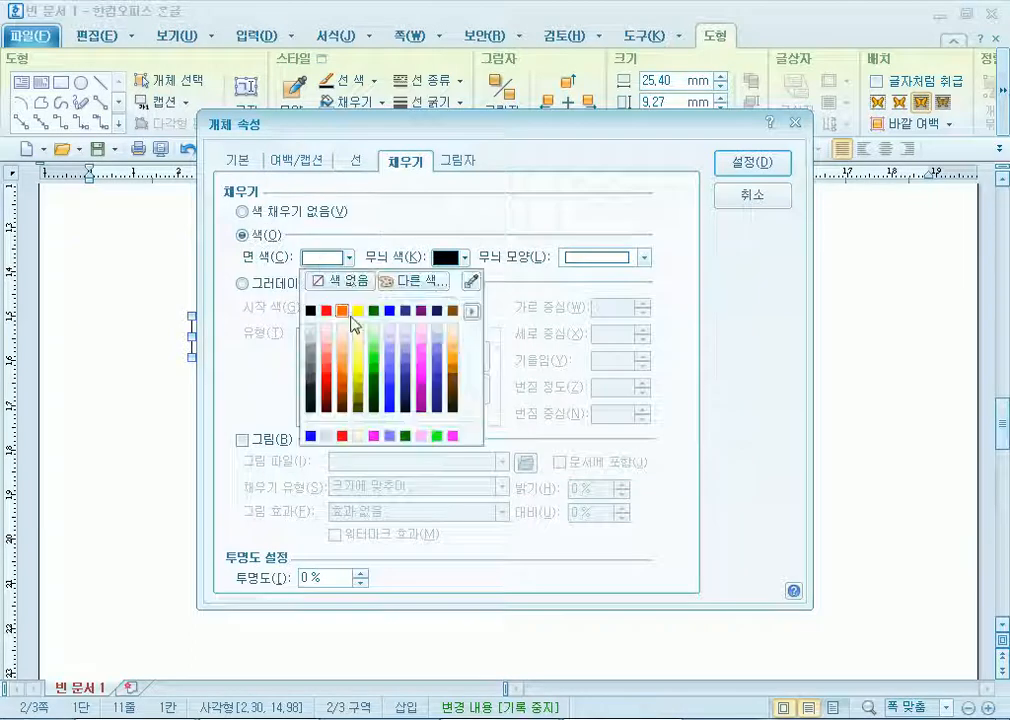
click(420, 358)
click(358, 161)
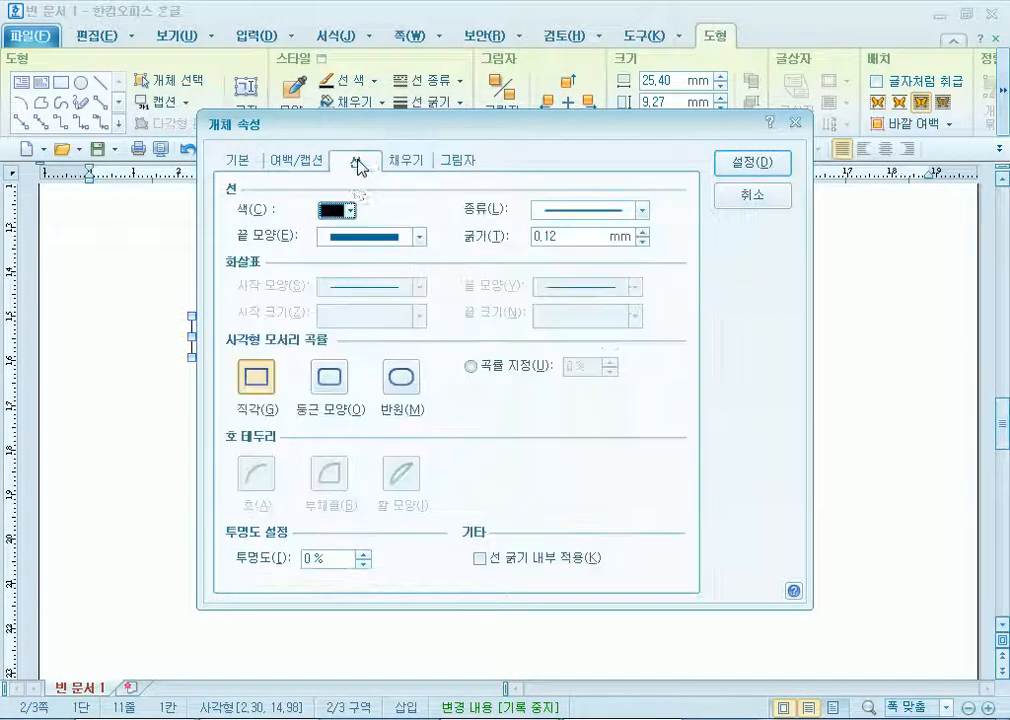
click(330, 377)
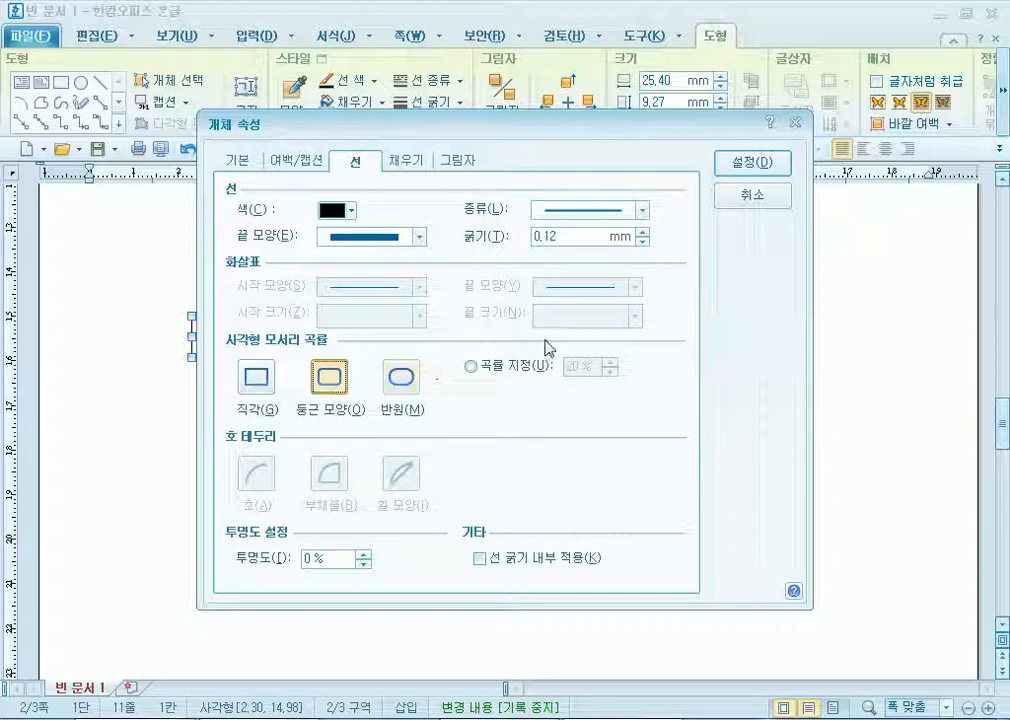
click(773, 162)
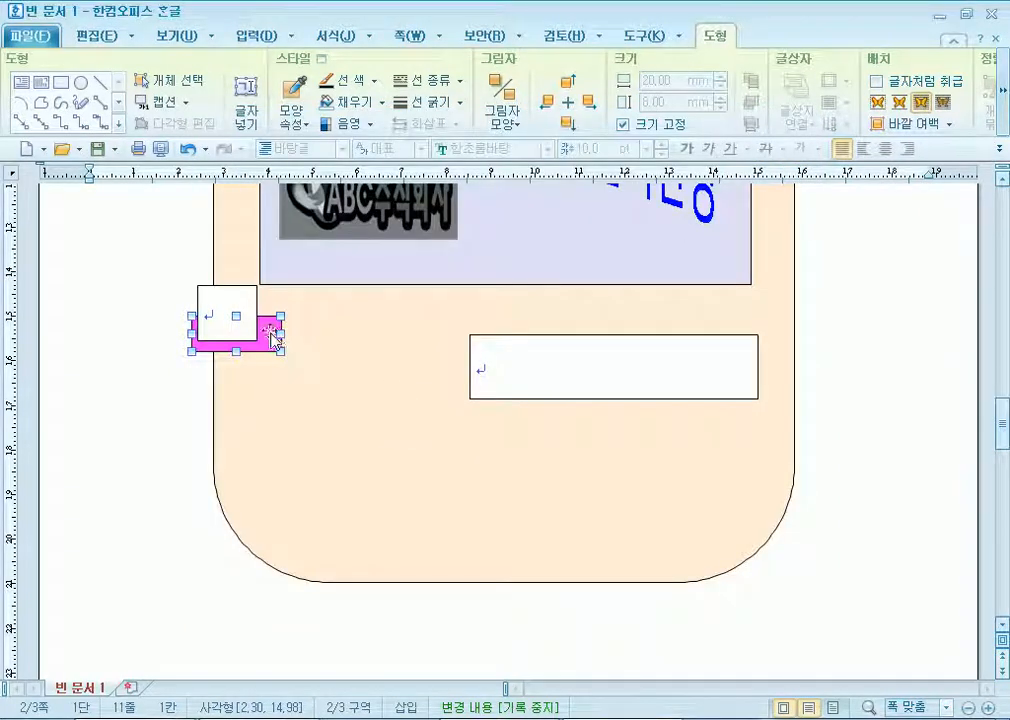
Position the pink tab under the small square text box and nudge the box into place.
drag(267, 334, 334, 353)
click(241, 316)
drag(262, 317, 329, 343)
key(ctrl+z)
click(256, 324)
key(Down)
key(Down)
key(Down)
key(Down)
key(Down)
key(Down)
key(Down)
key(Right)
key(Right)
key(Down)
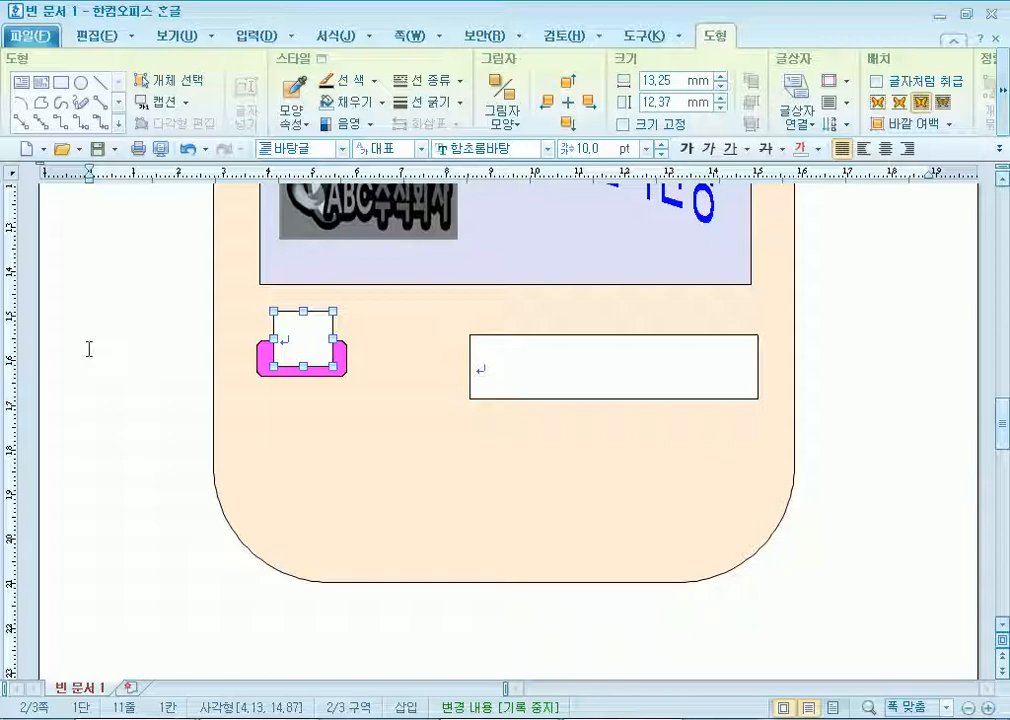
click(308, 309)
click(308, 314)
Lock the square text box's size at 12 mm and nudge it right.
double_click(307, 315)
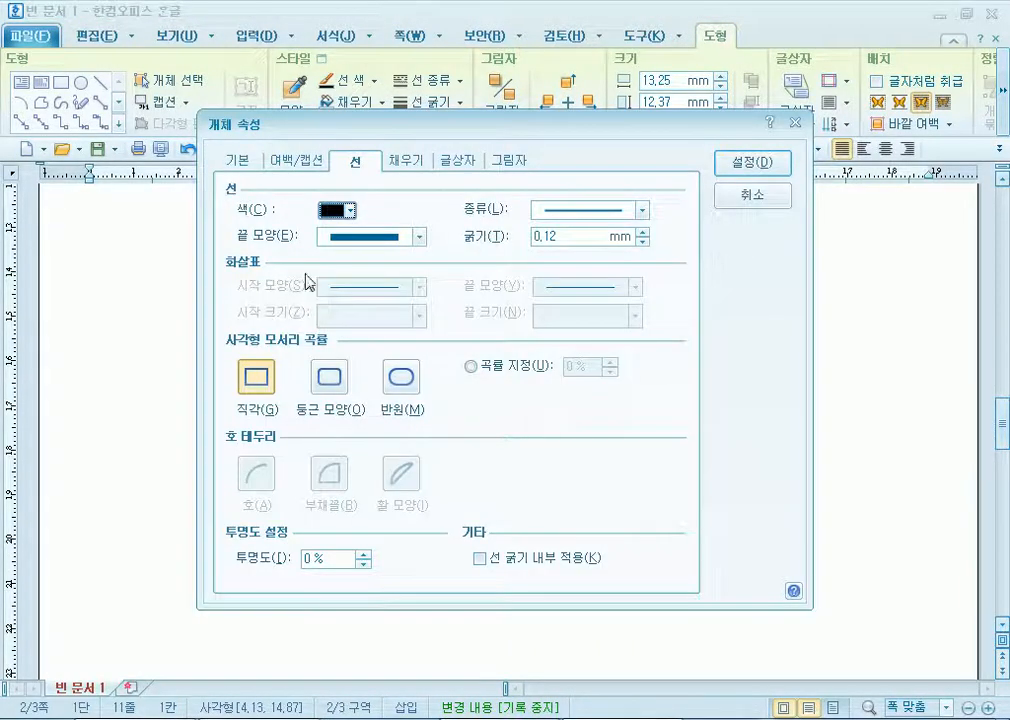
click(242, 161)
text(14)
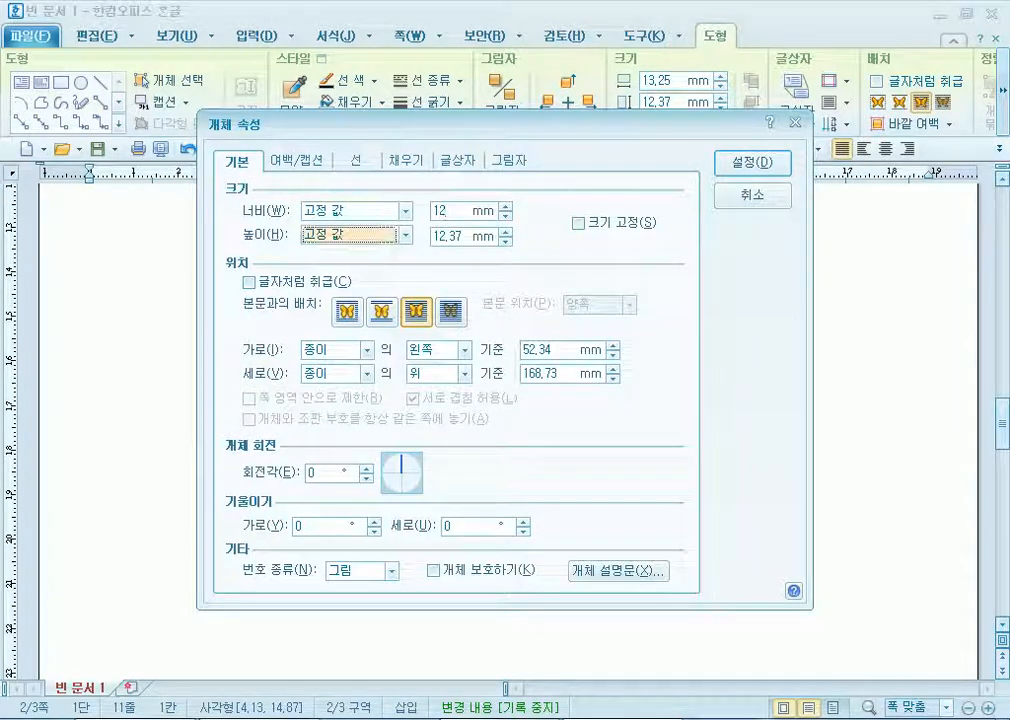
click(578, 223)
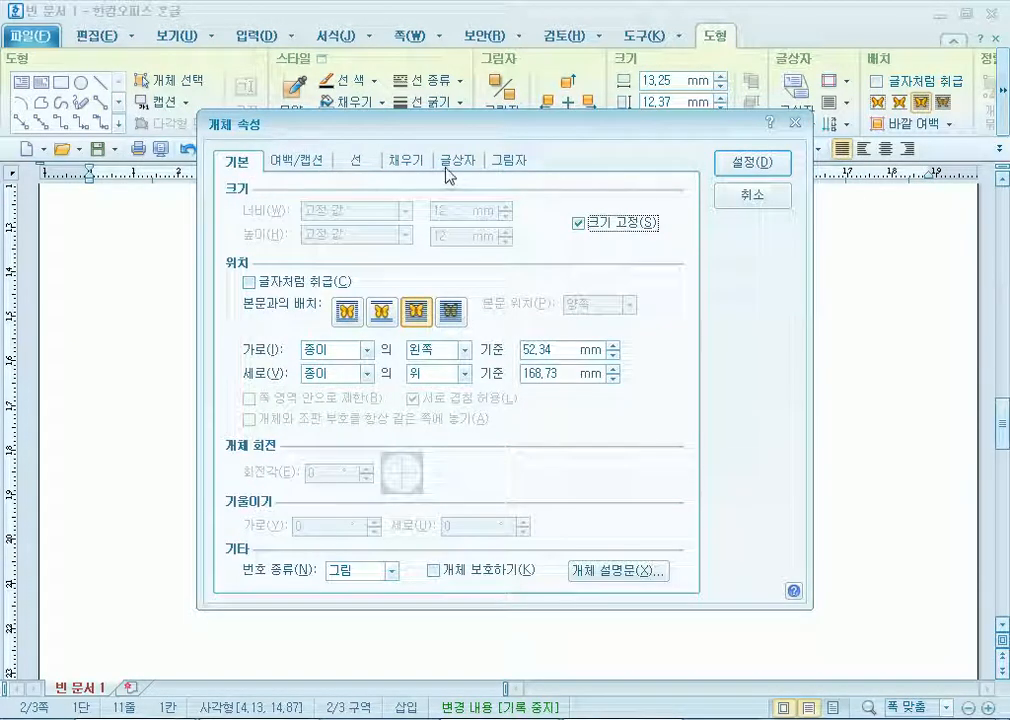
click(755, 162)
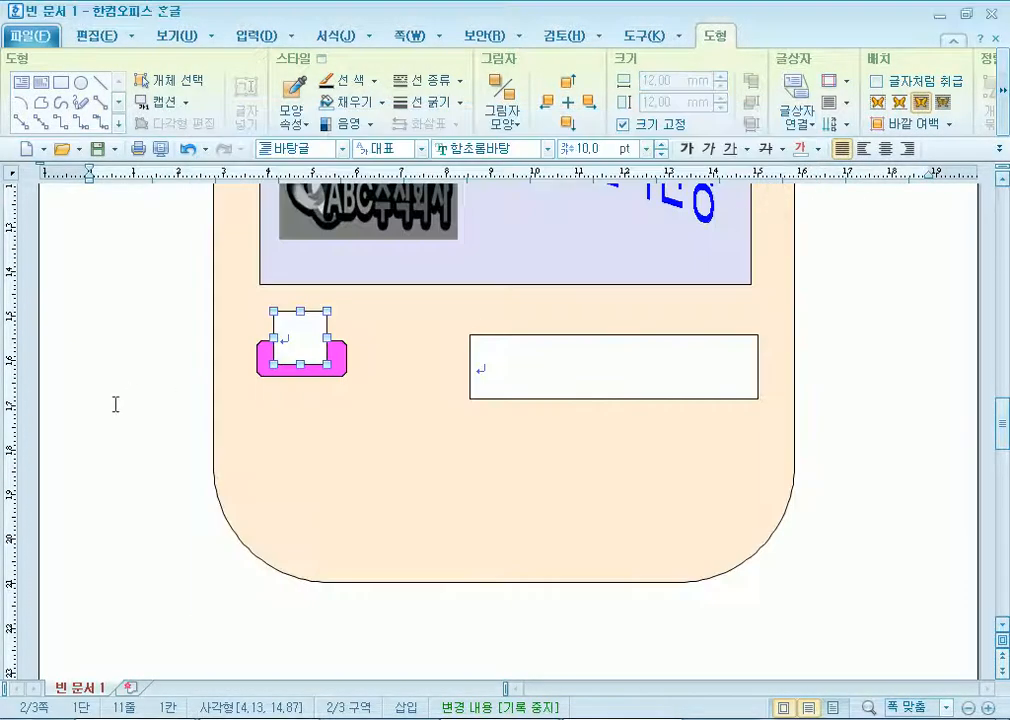
key(Right)
key(Right)
key(Right)
key(Right)
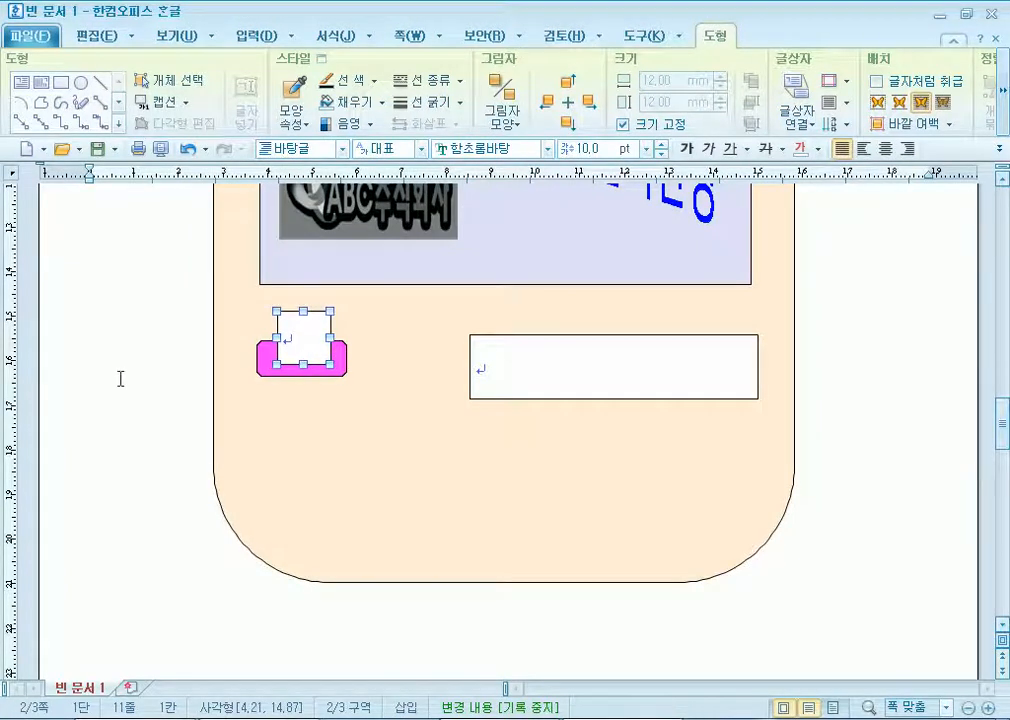
Centre the square box's text and set its font to 굴림 20 pt.
click(289, 343)
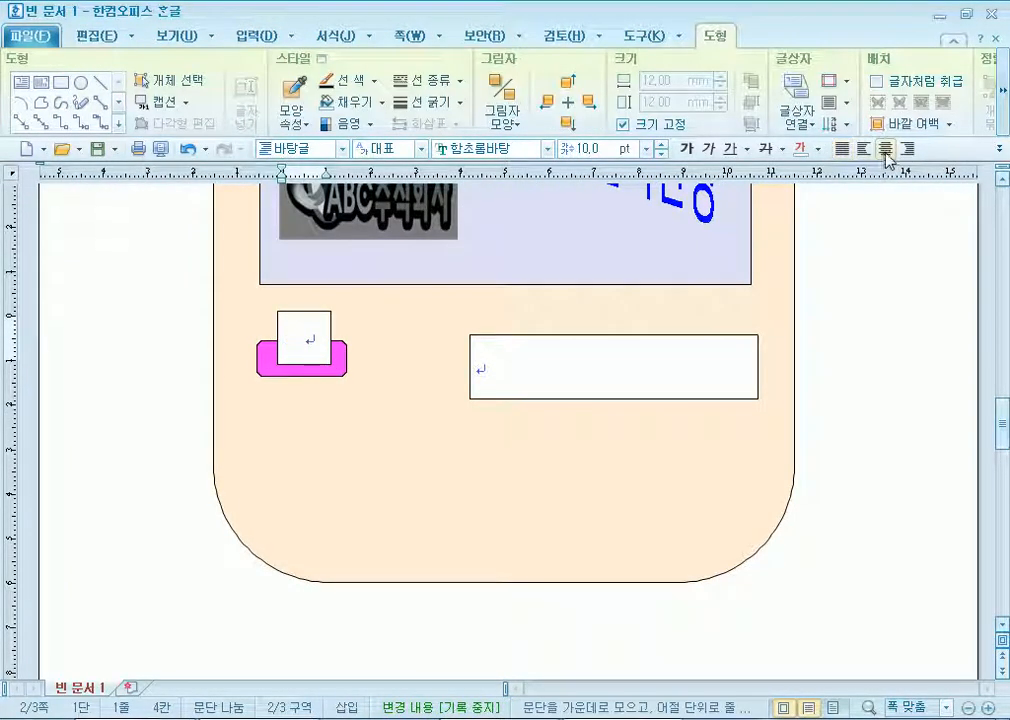
click(886, 150)
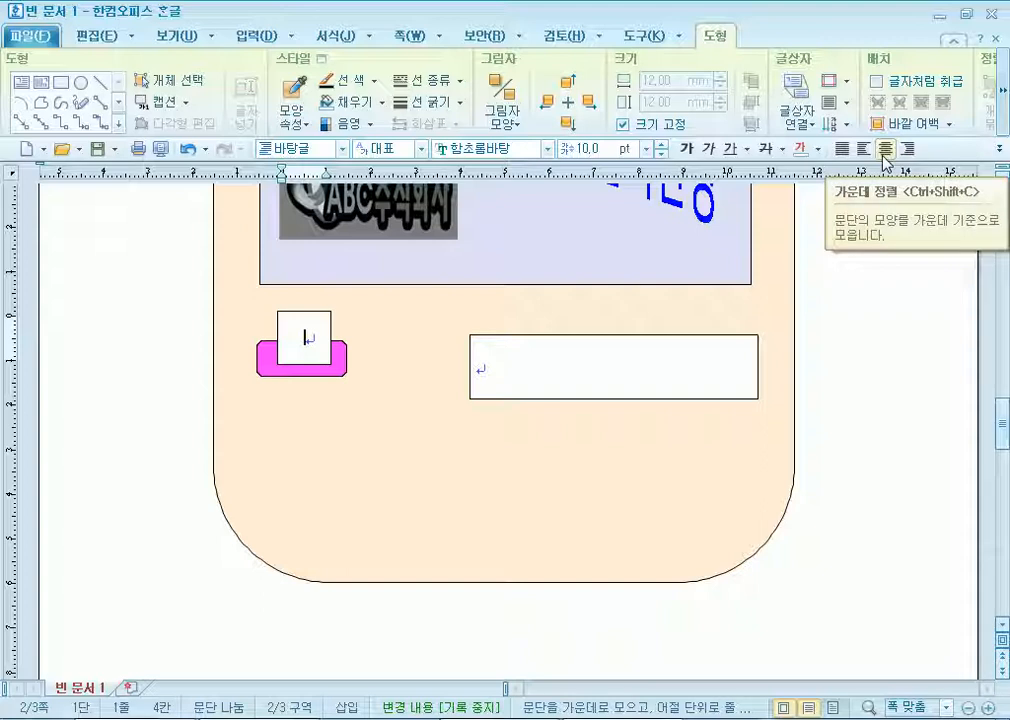
click(489, 148)
text(굴림)
key(Return)
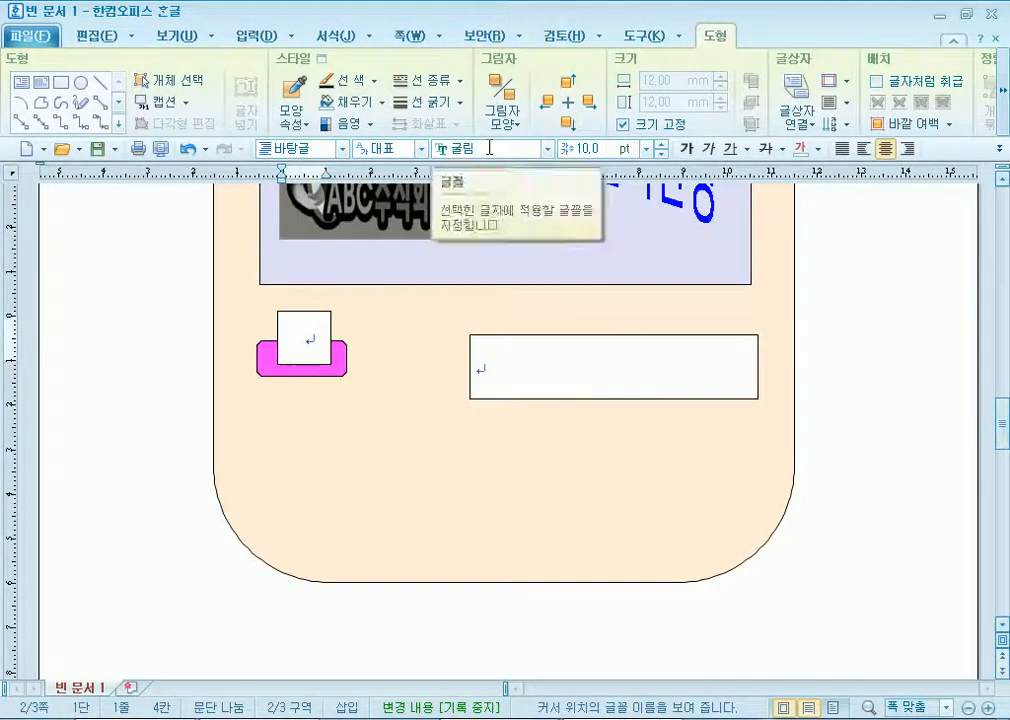
click(647, 148)
click(580, 320)
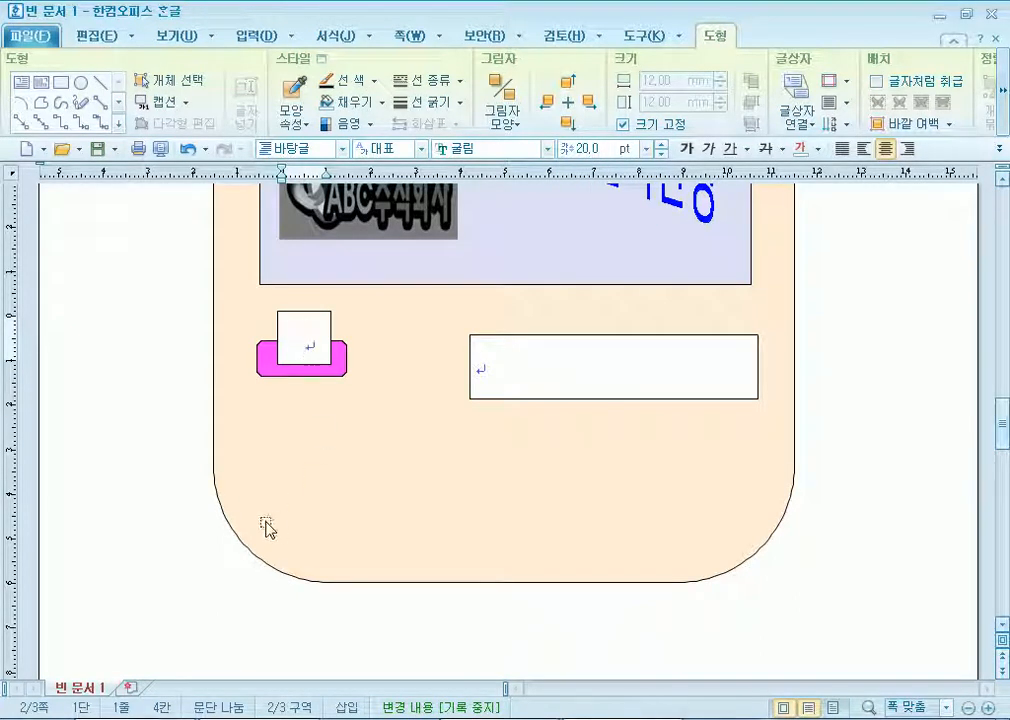
Move the wide text box up beside the tab and stretch it larger.
click(487, 361)
drag(494, 340, 393, 311)
drag(656, 366, 733, 386)
click(726, 261)
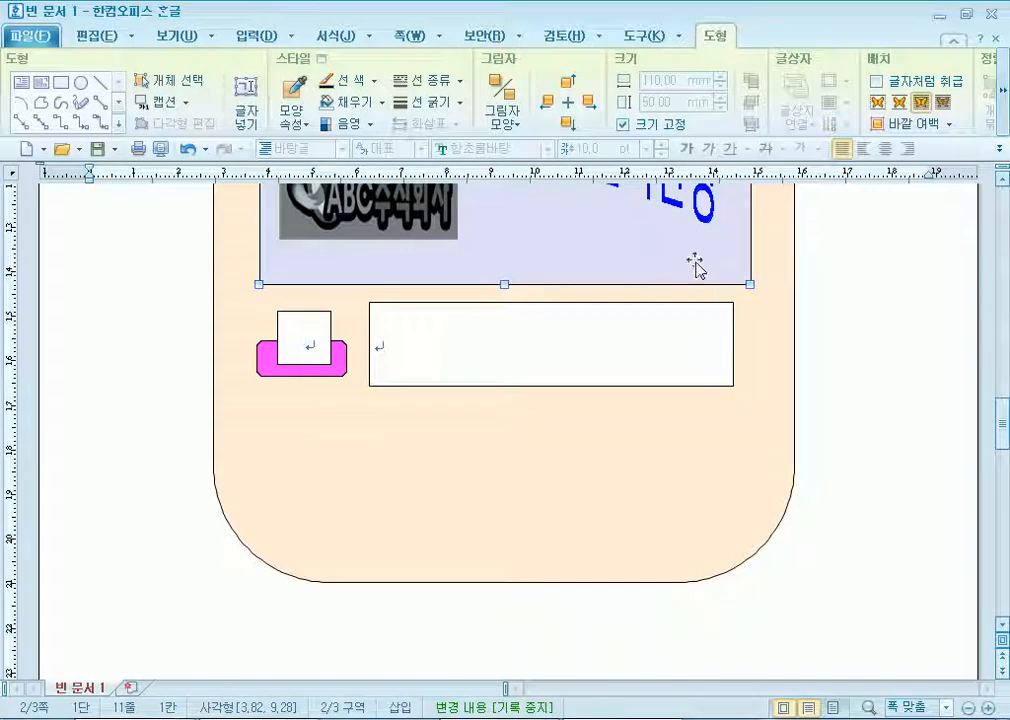
click(384, 346)
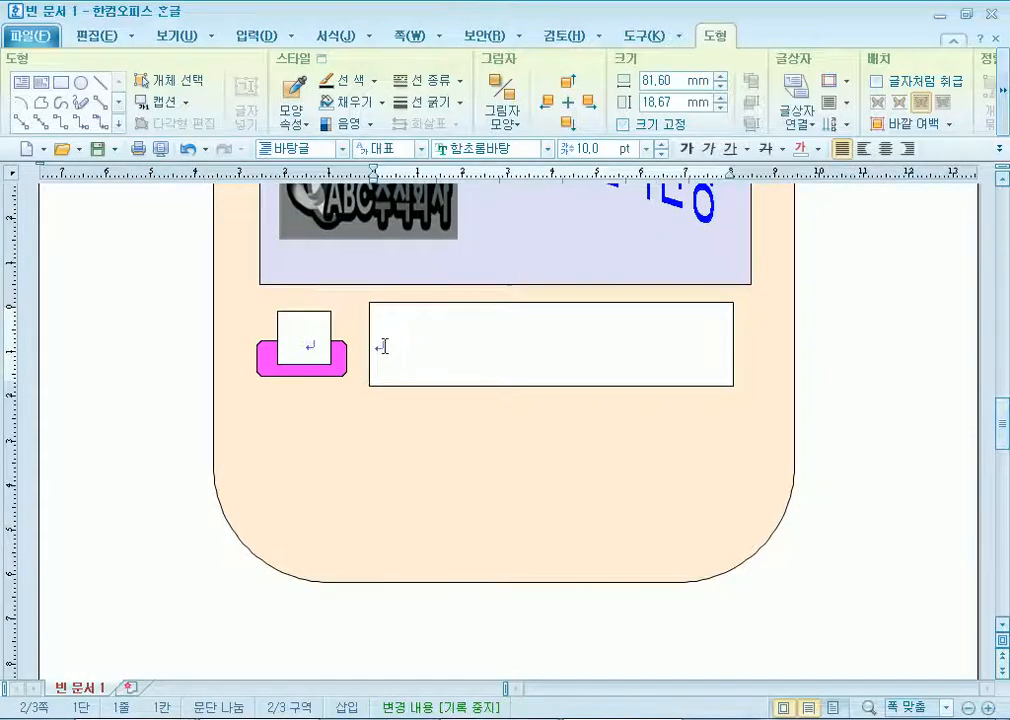
Number the square box 1 and lower the wide text box's top edge slightly.
click(320, 334)
text(1)
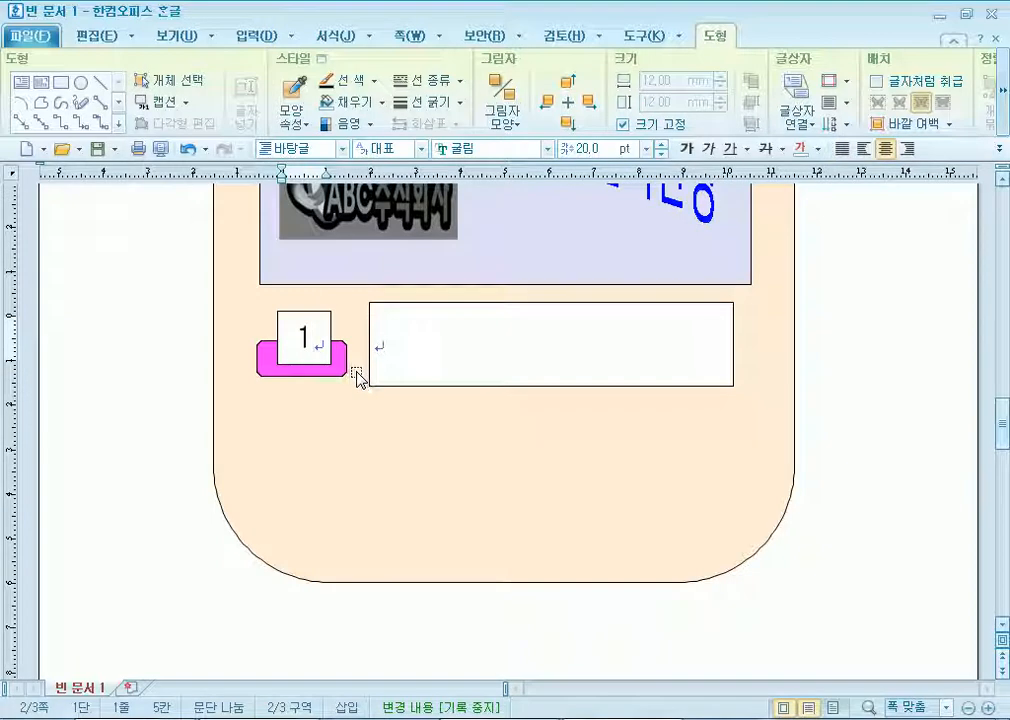
click(410, 349)
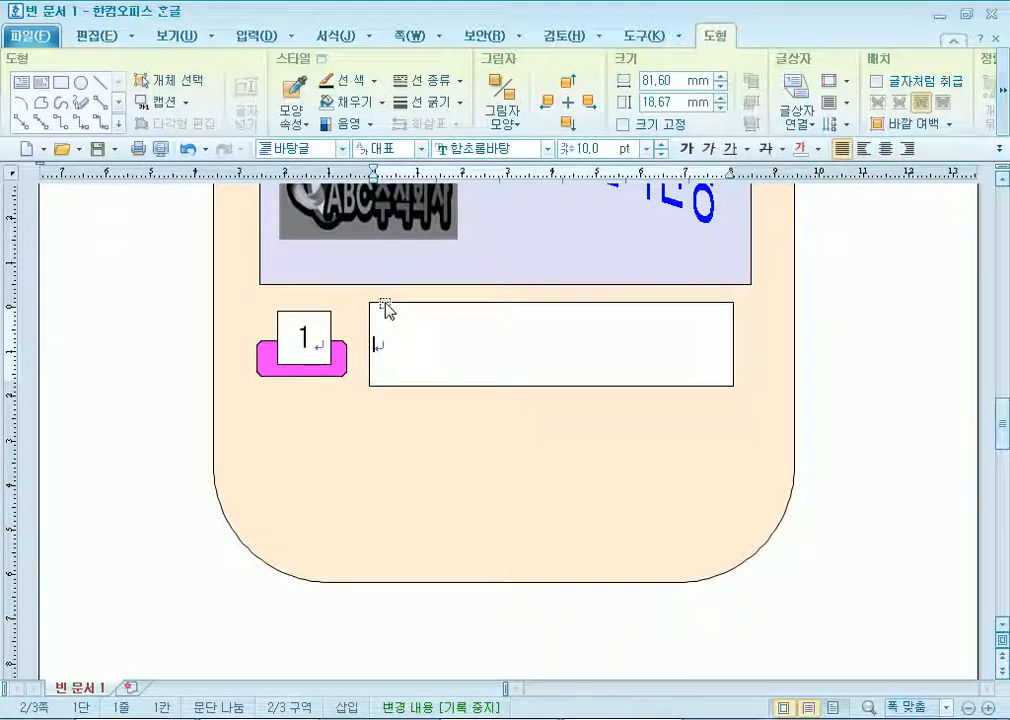
click(334, 367)
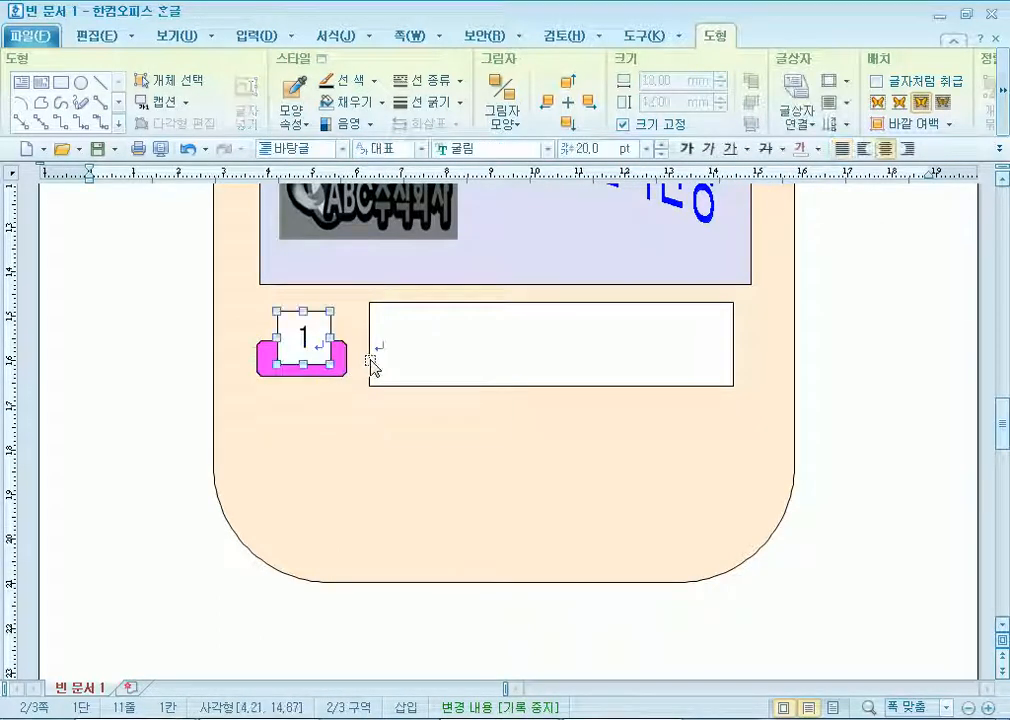
click(472, 325)
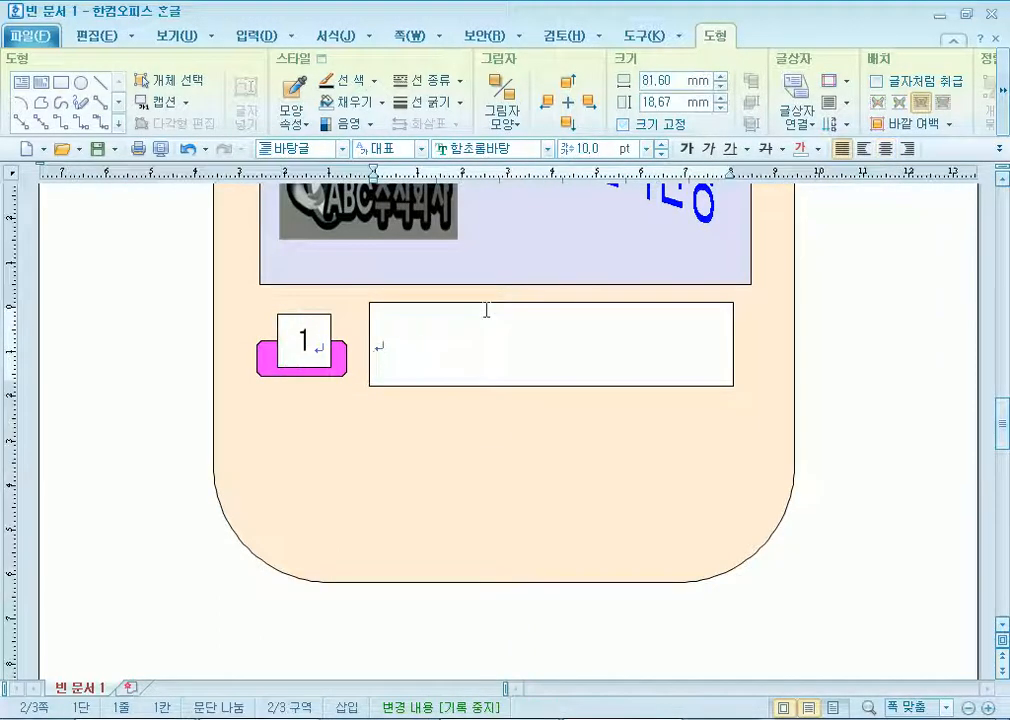
click(487, 304)
drag(550, 298, 550, 303)
click(616, 358)
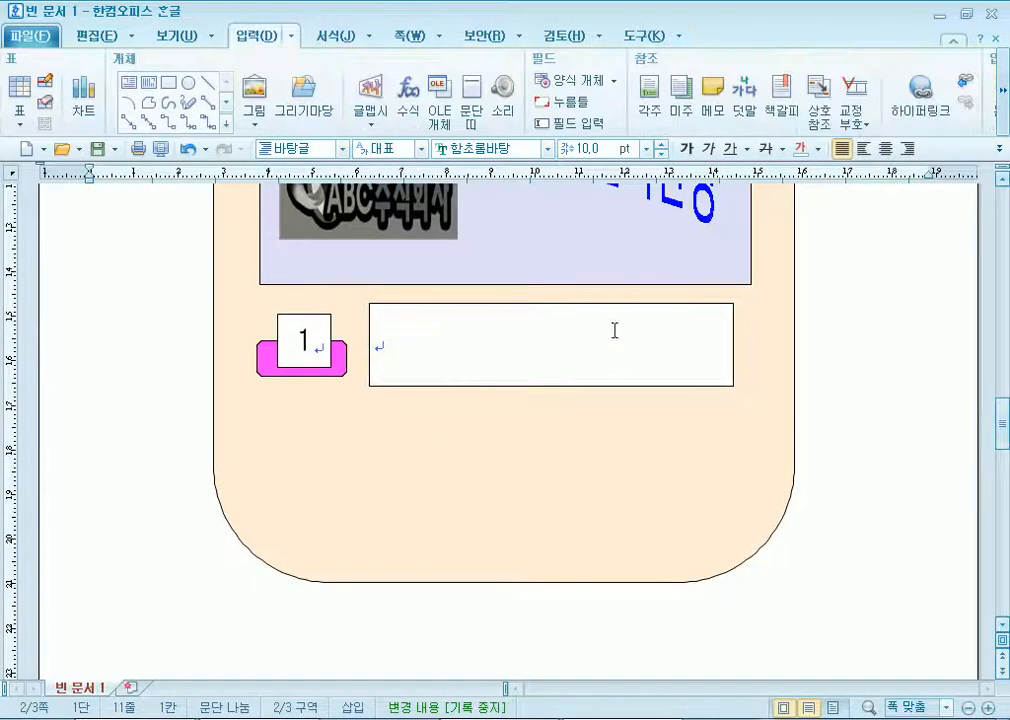
Give the wide text box no fill and a dashed border.
double_click(613, 312)
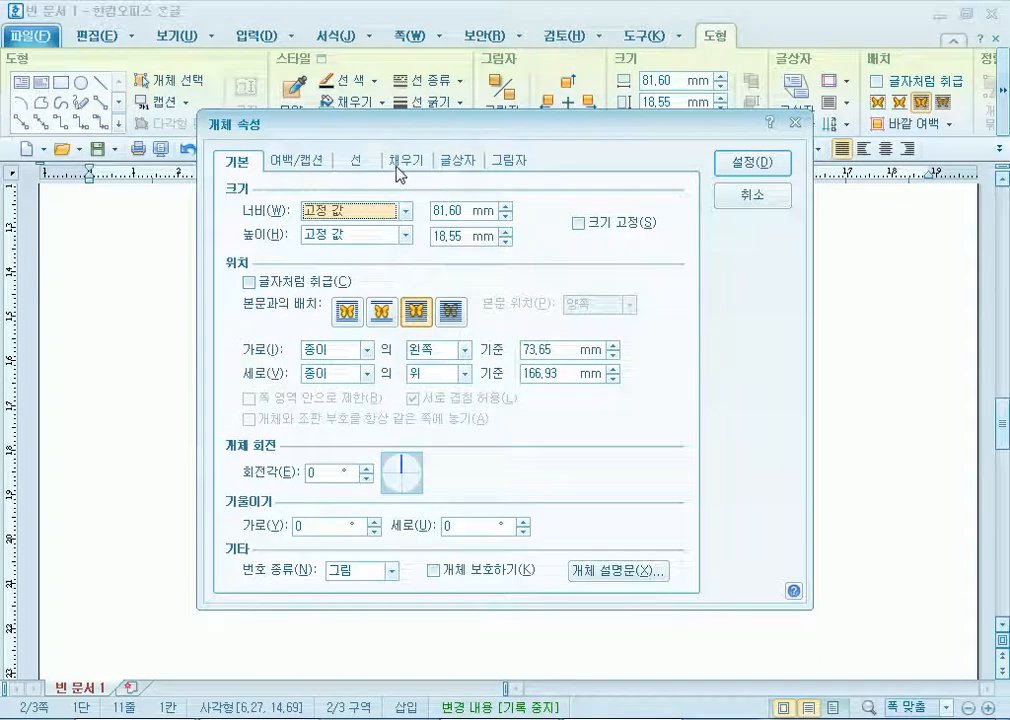
click(399, 165)
click(308, 215)
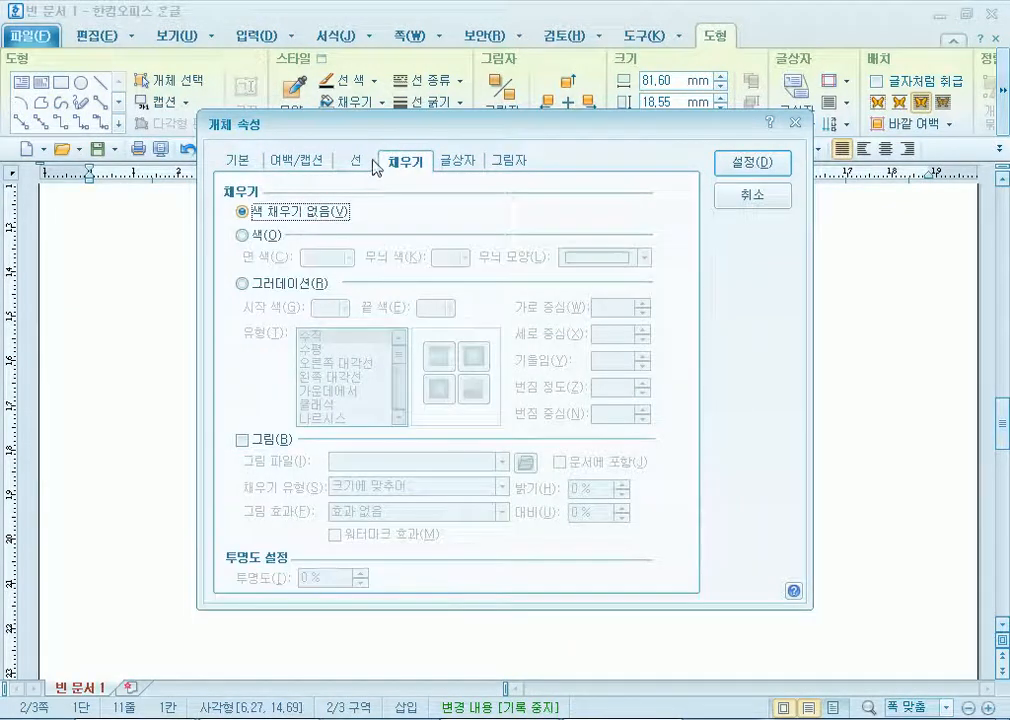
click(356, 161)
click(573, 212)
click(567, 257)
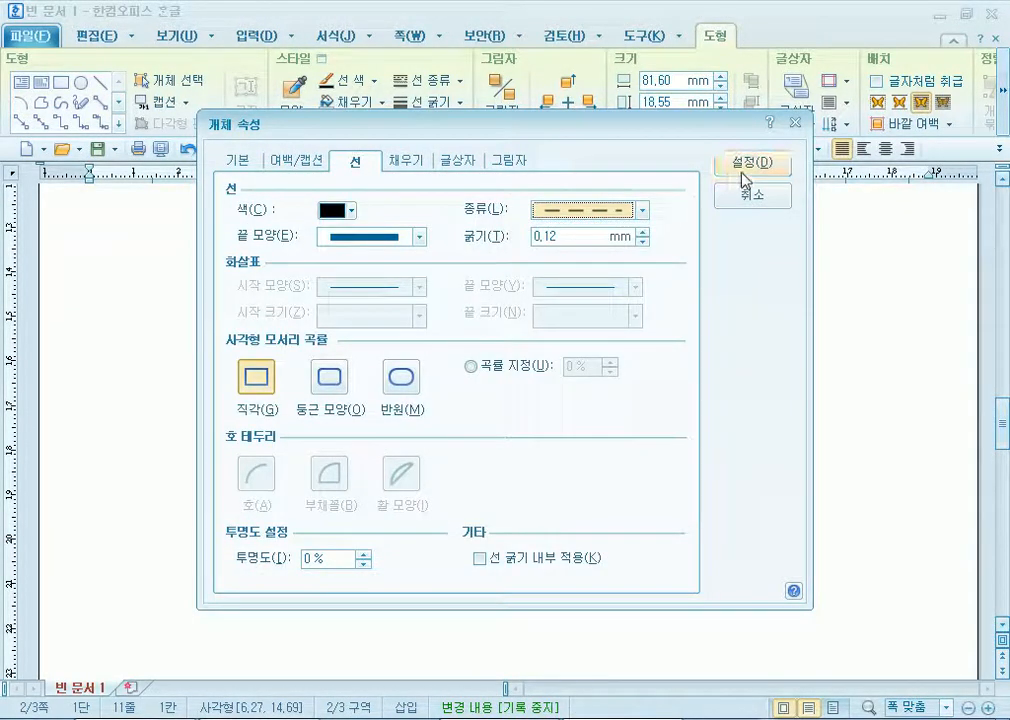
click(738, 166)
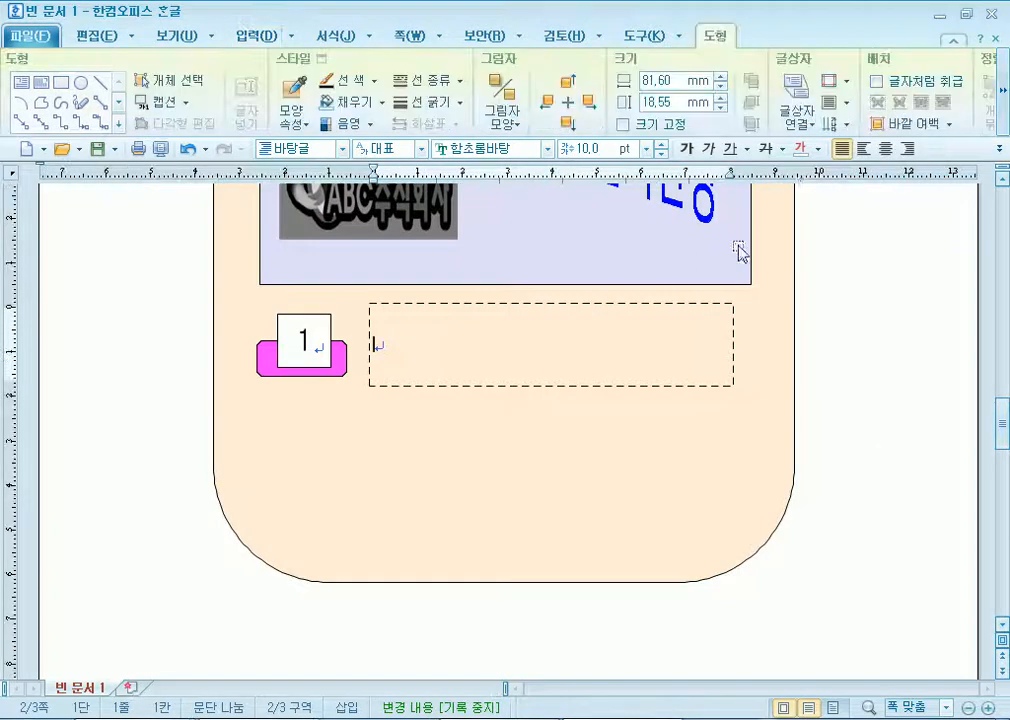
Type the centred sentence '개천아, 돌다리를 건너보자!' into the box.
click(882, 151)
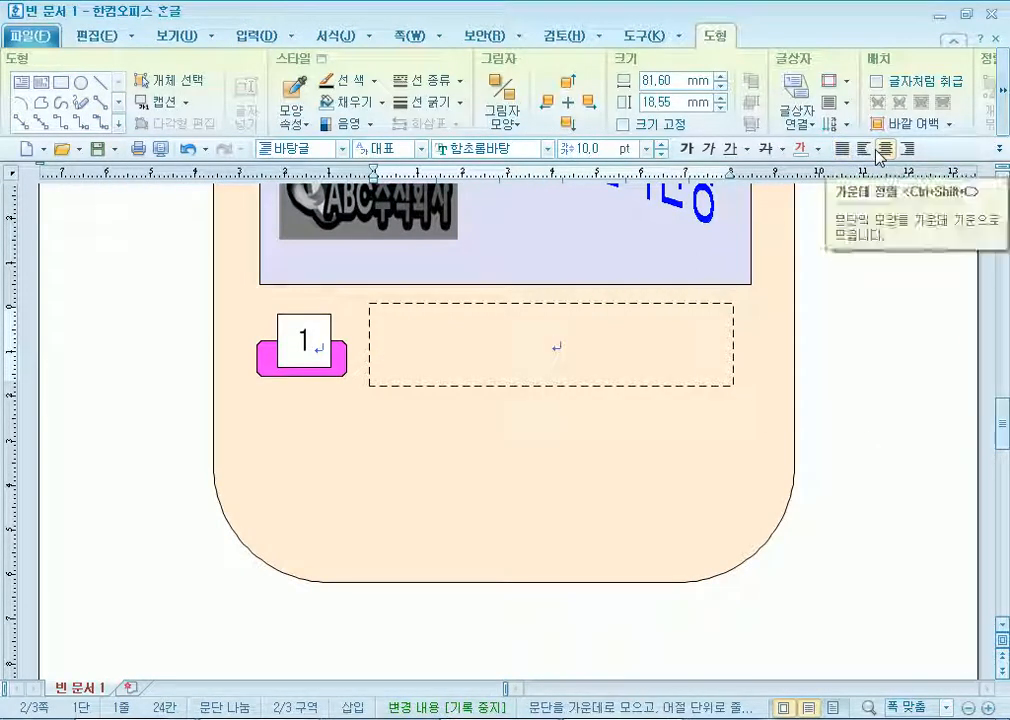
text(ㄱㅐ초ㅓ)
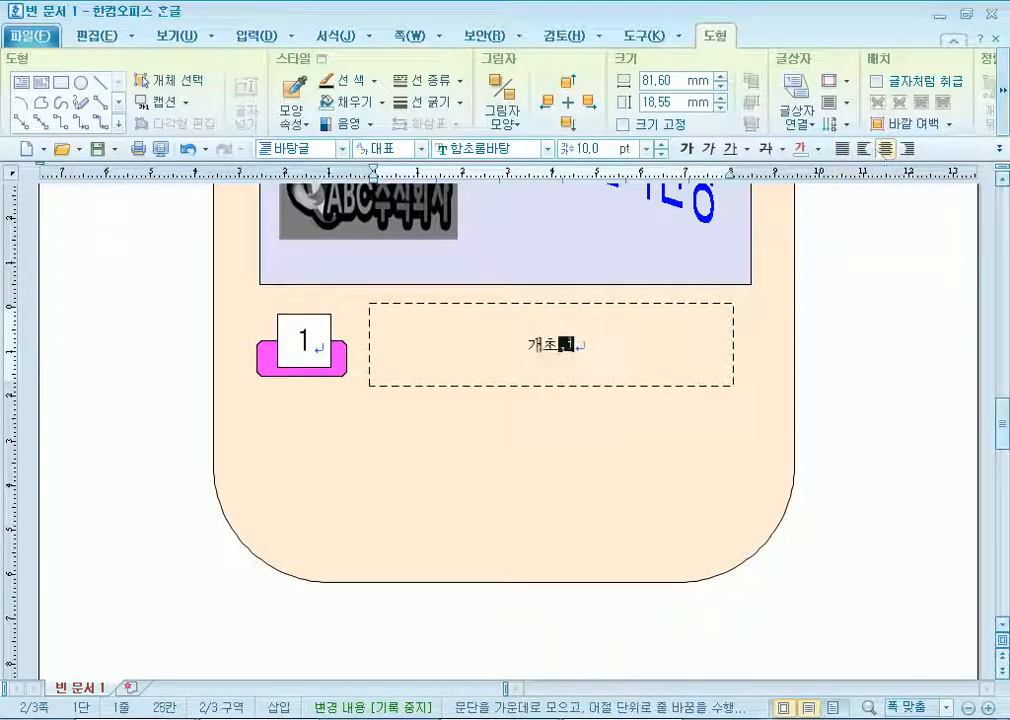
key(BackSpace)
key(BackSpace)
text(천예)
text(, 돌다리를 거)
text(ㄴ버ㄴ)
key(BackSpace)
key(BackSpace)
text(너)
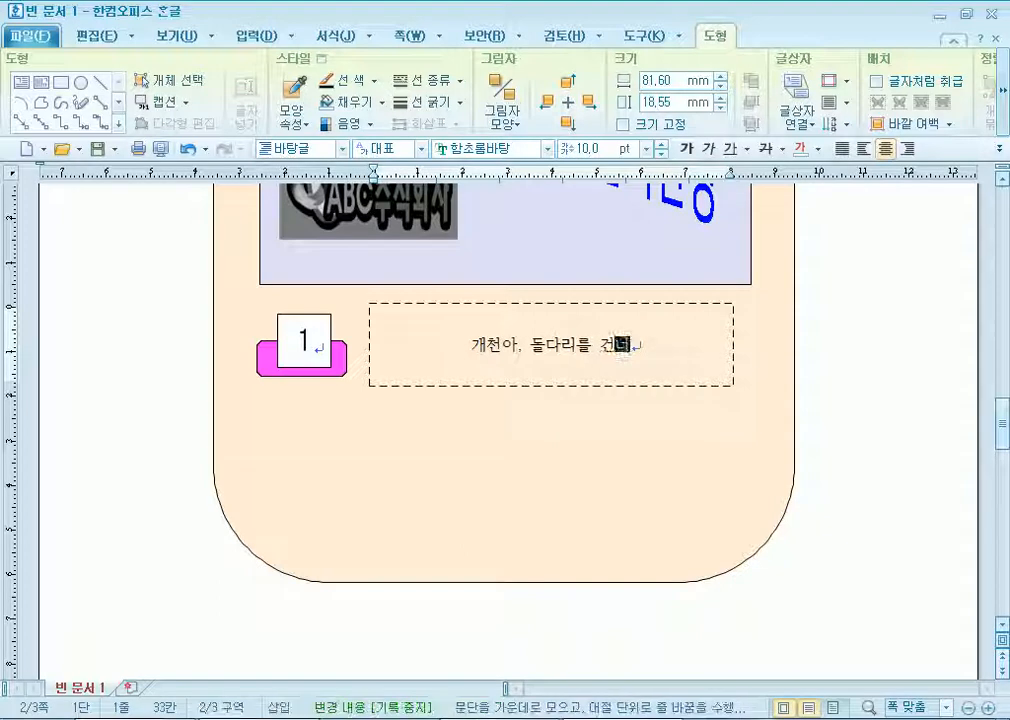
text(보자!)
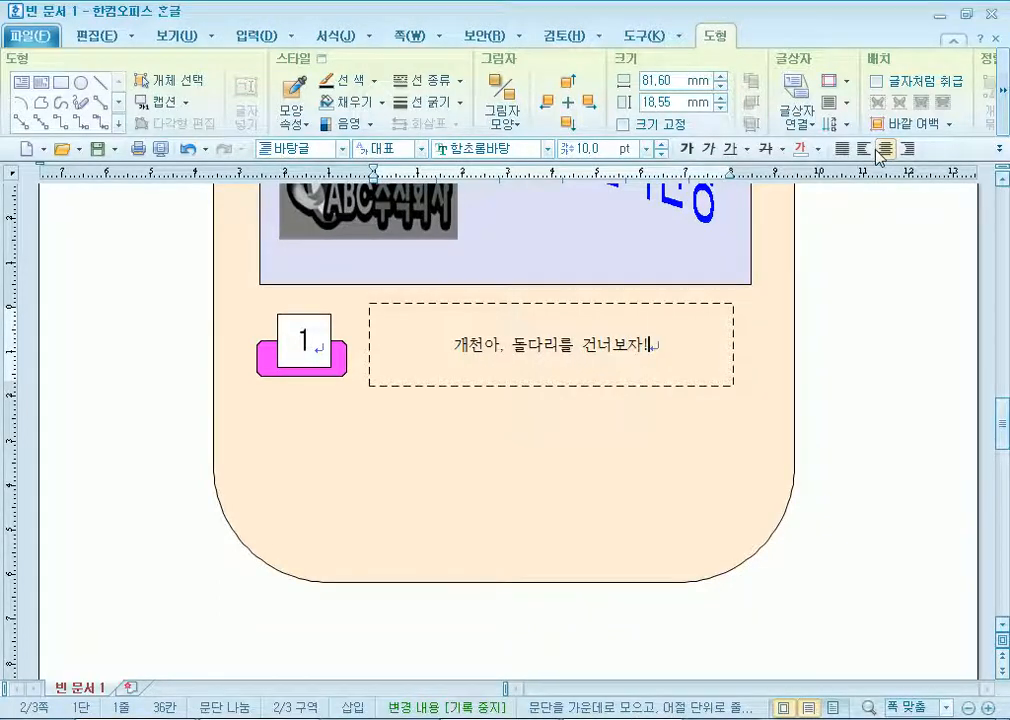
Set the sentence to 돋움 18 pt and widen the box to fit one line.
click(623, 307)
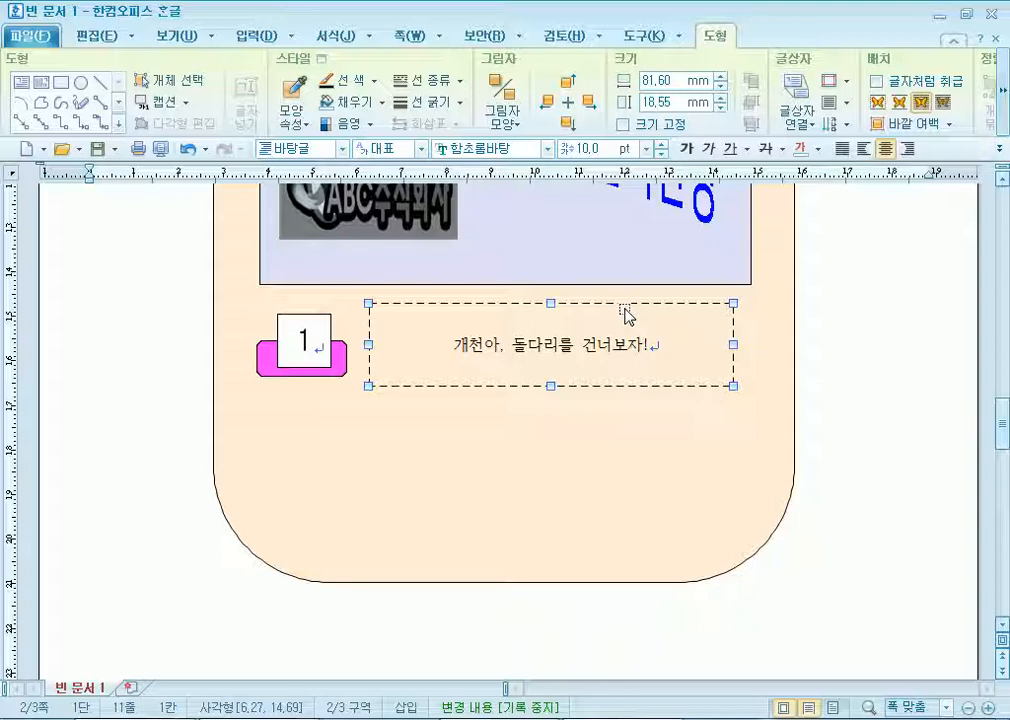
click(447, 152)
text(돋ㅇ)
key(Return)
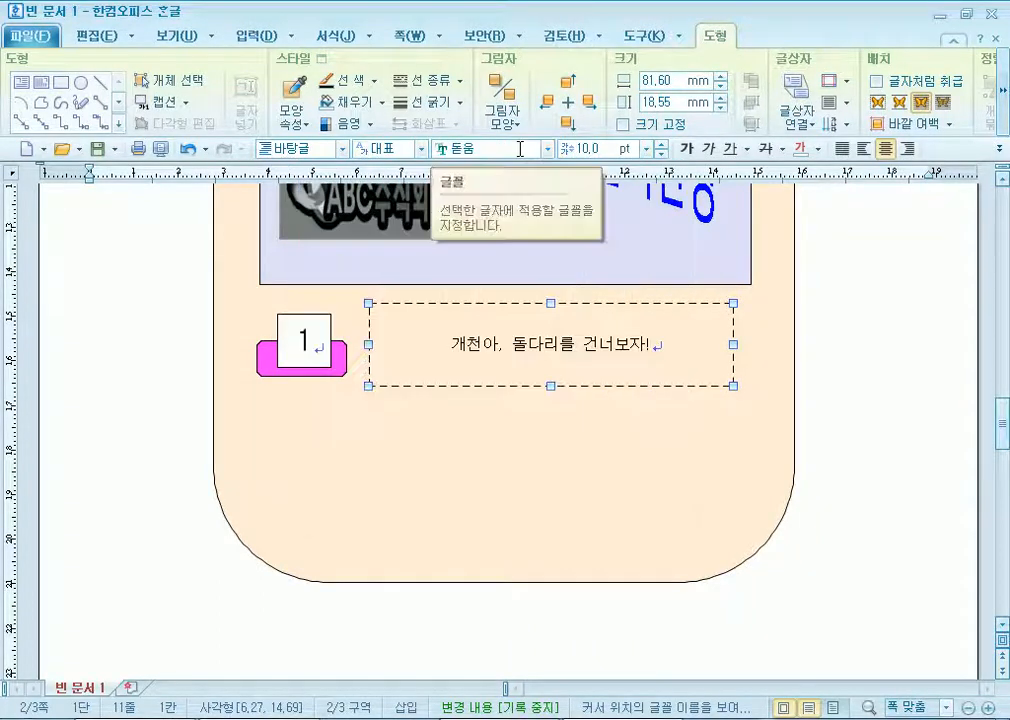
click(645, 148)
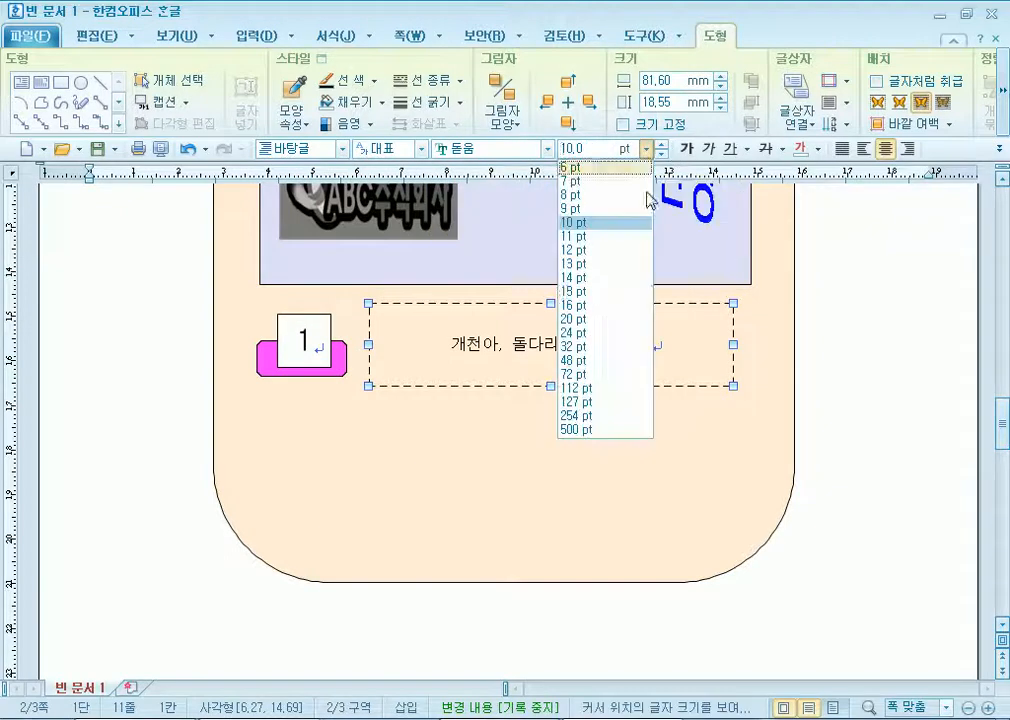
click(597, 297)
click(662, 144)
click(662, 144)
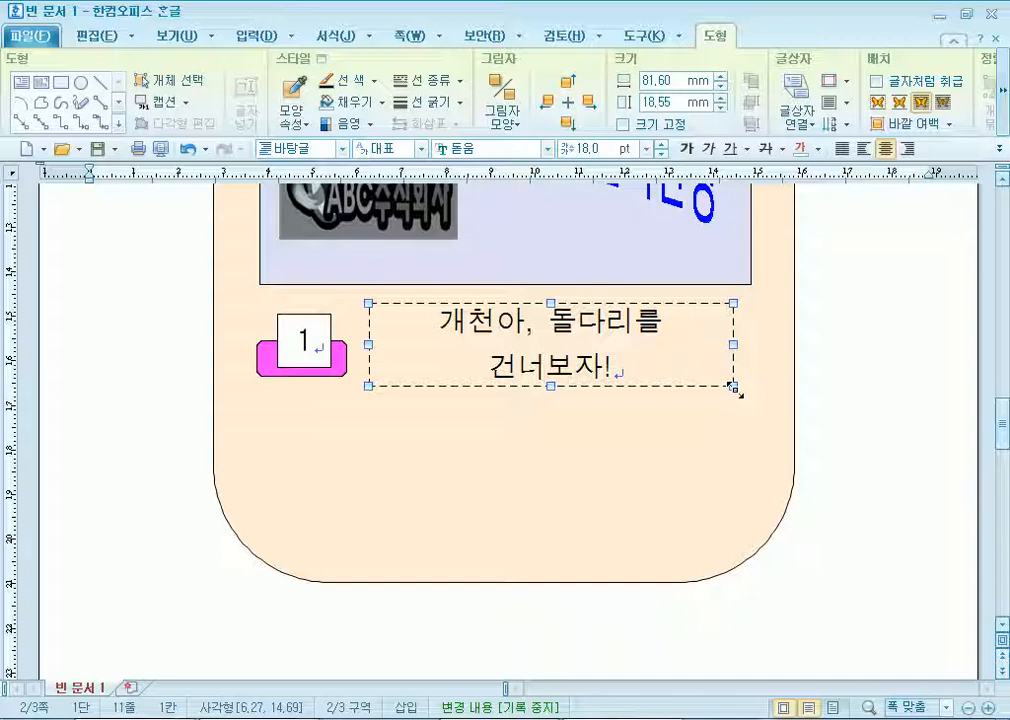
drag(369, 341, 361, 342)
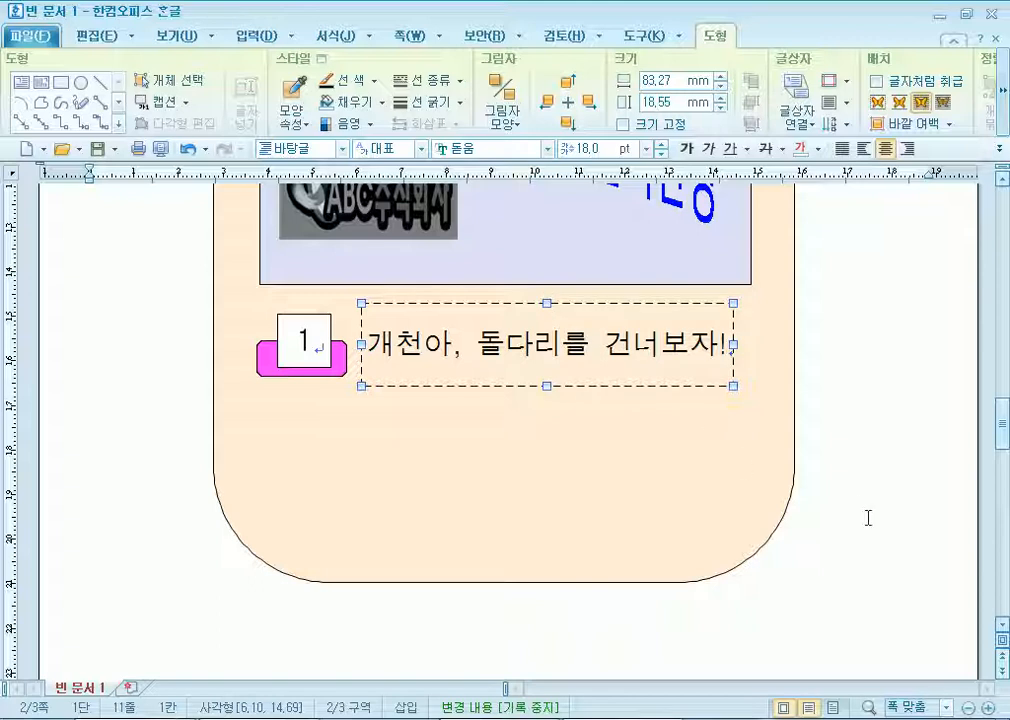
Copy the tab, number square and text box into bottom and middle rows.
click(310, 345)
drag(156, 287, 836, 446)
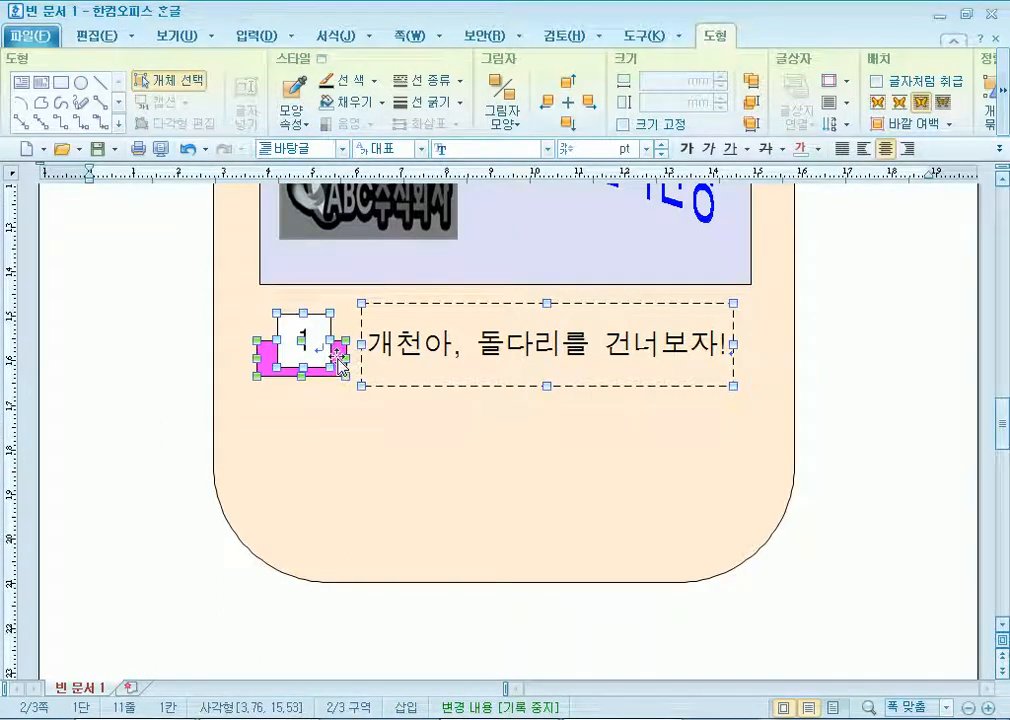
drag(337, 354, 330, 533)
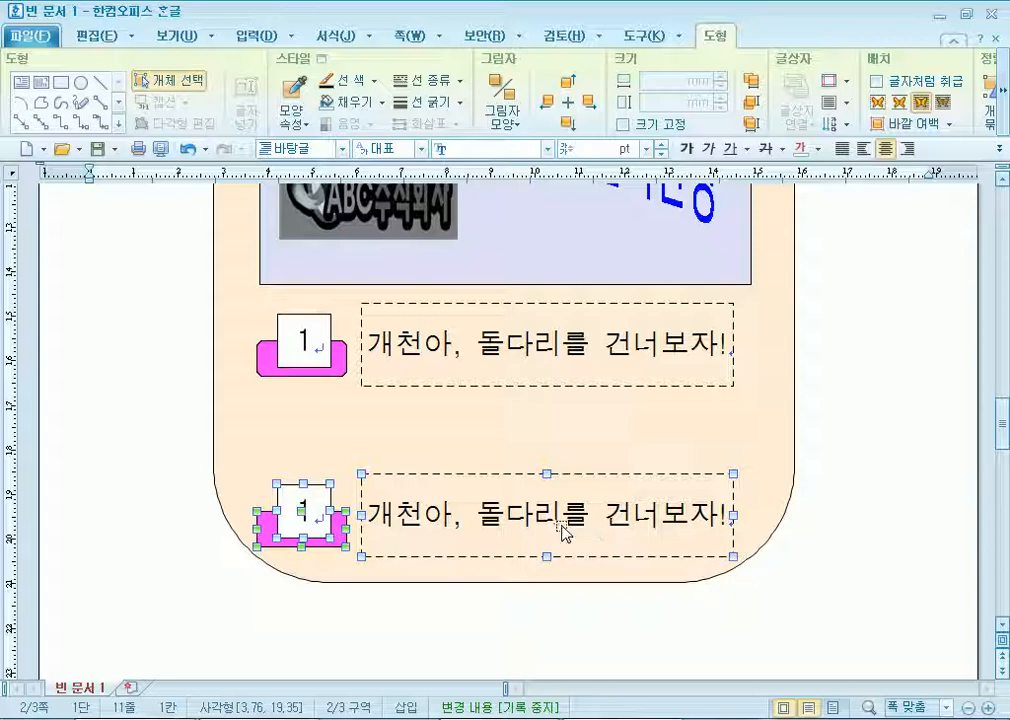
drag(340, 533, 337, 458)
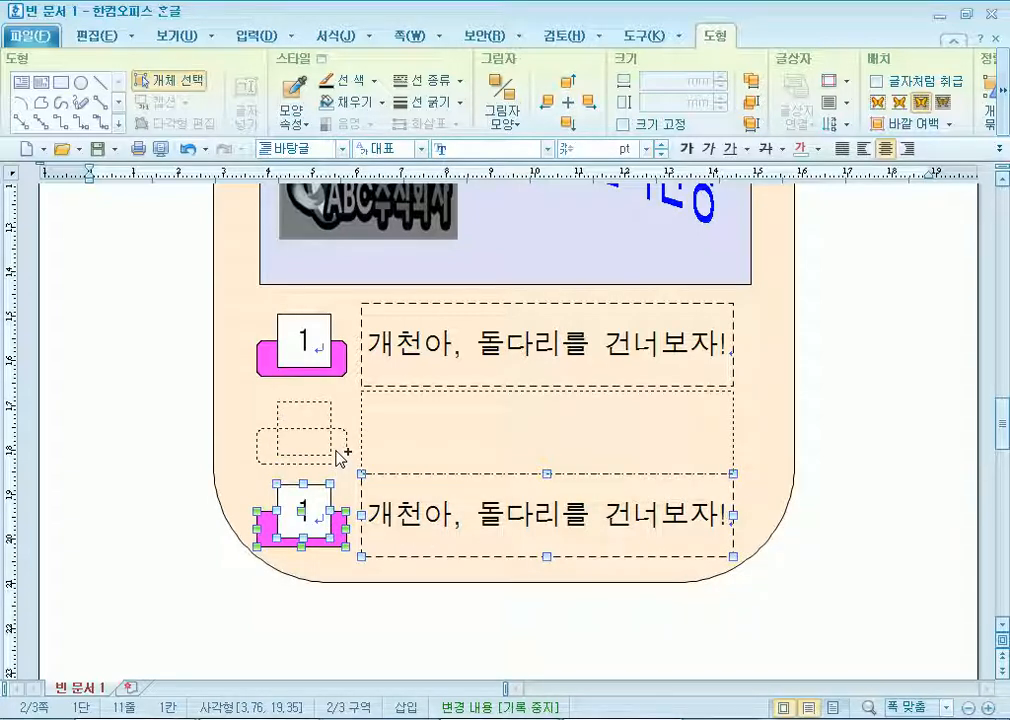
drag(337, 446, 339, 448)
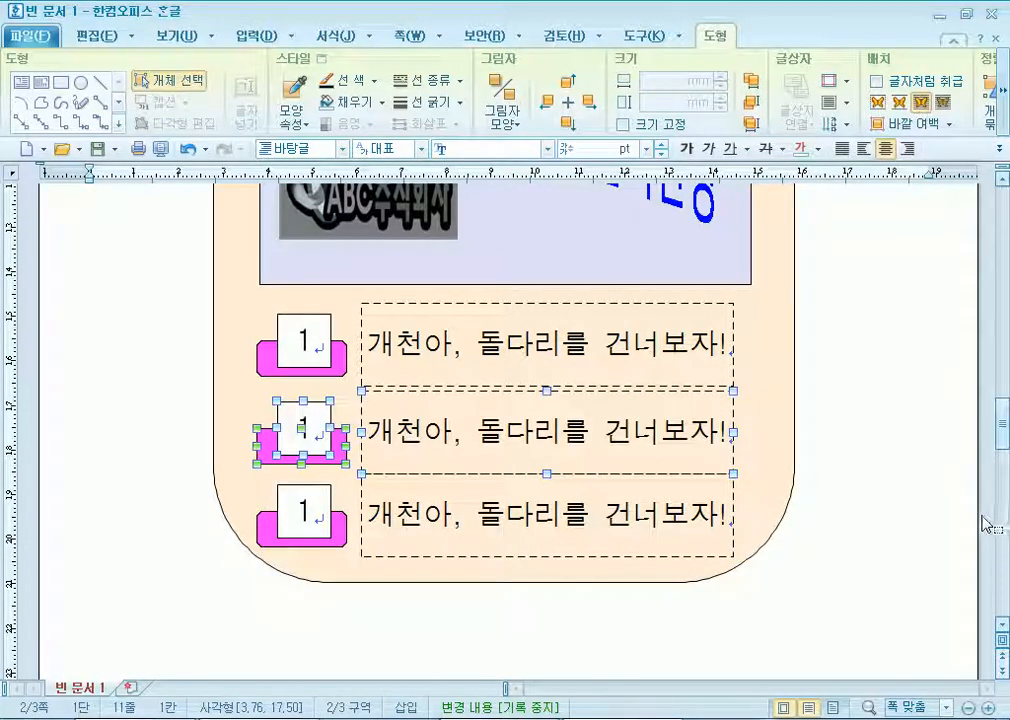
key(Up)
key(Up)
key(Escape)
Renumber the copied rows 2 and 3, then start retyping the top sentence as '청계천 시'.
scroll(364, 477, down, 2)
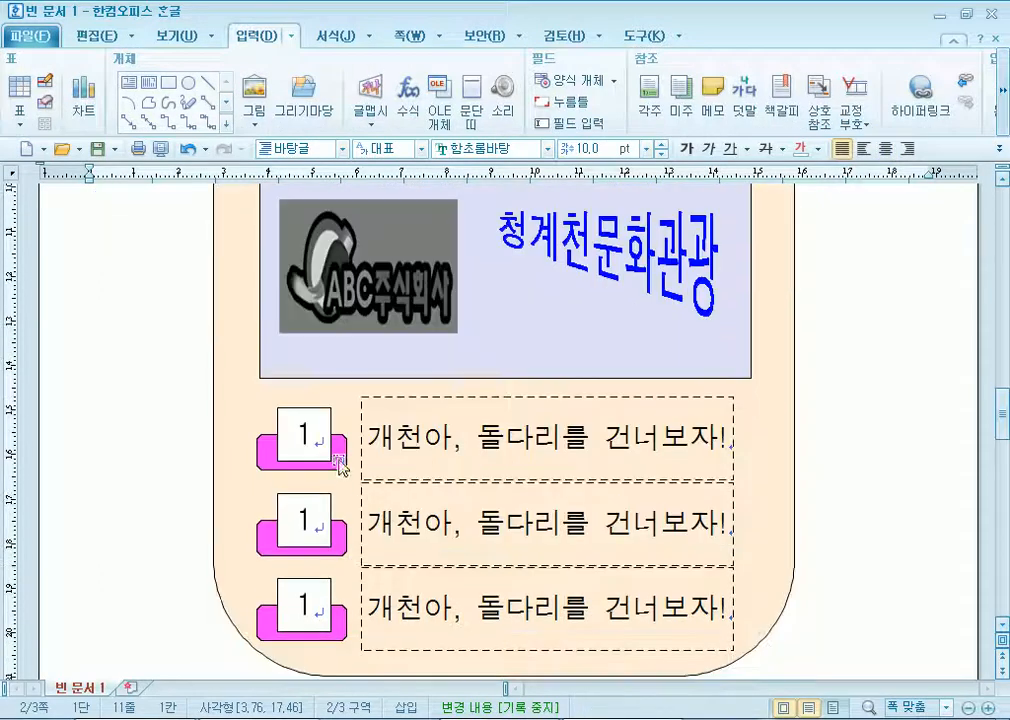
scroll(176, 485, up, 3)
scroll(225, 491, down, 4)
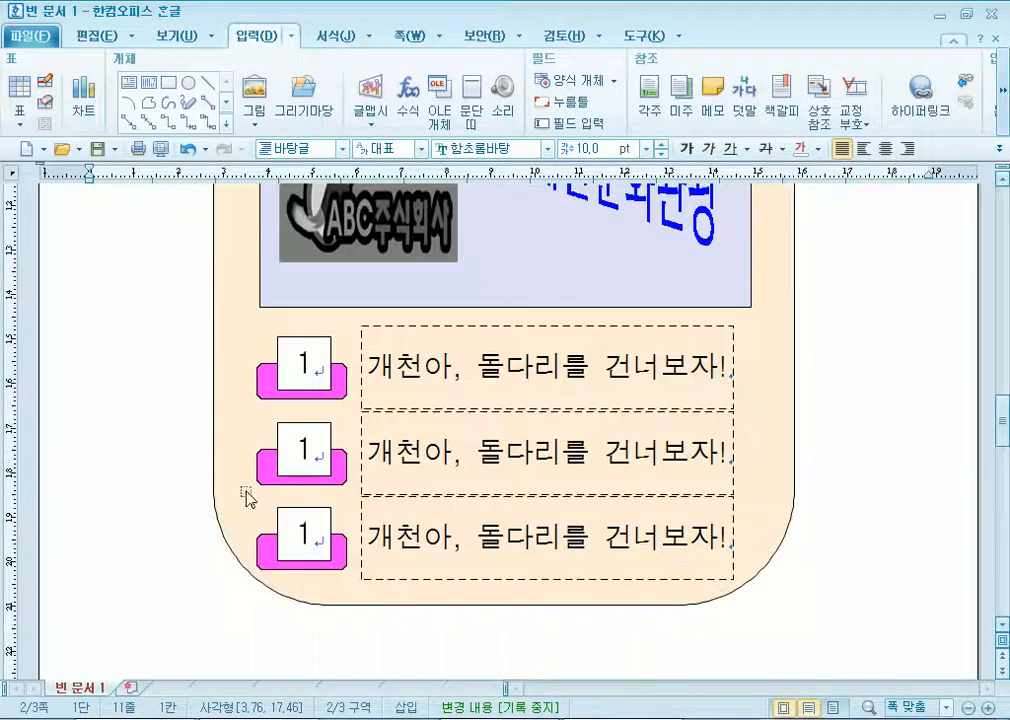
click(303, 458)
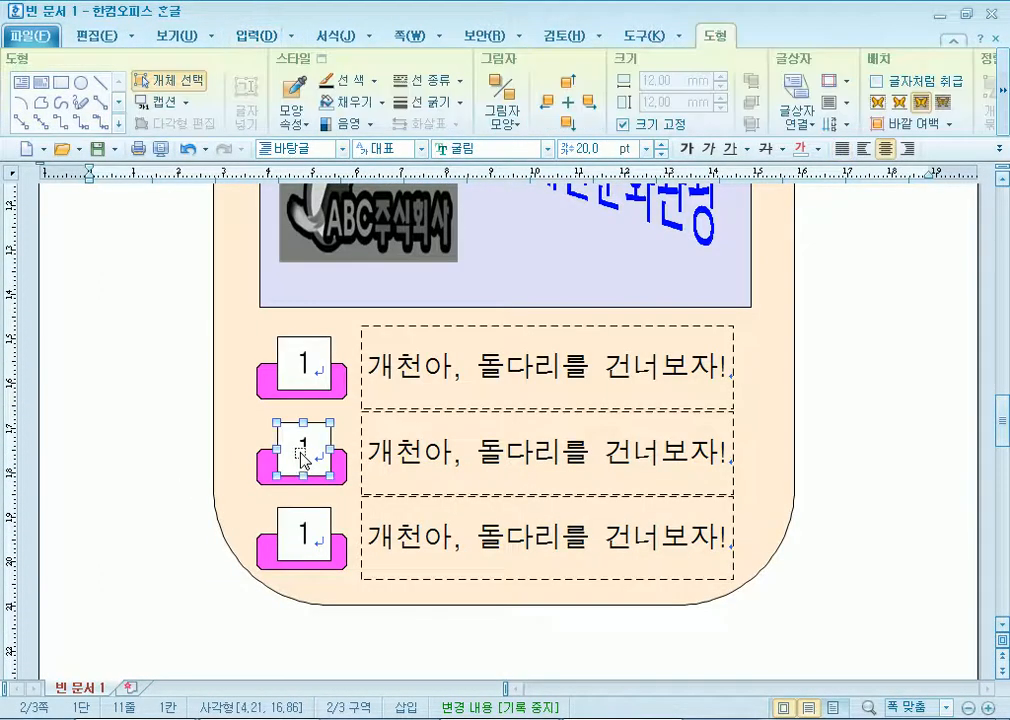
double_click(450, 366)
key(Escape)
key(Escape)
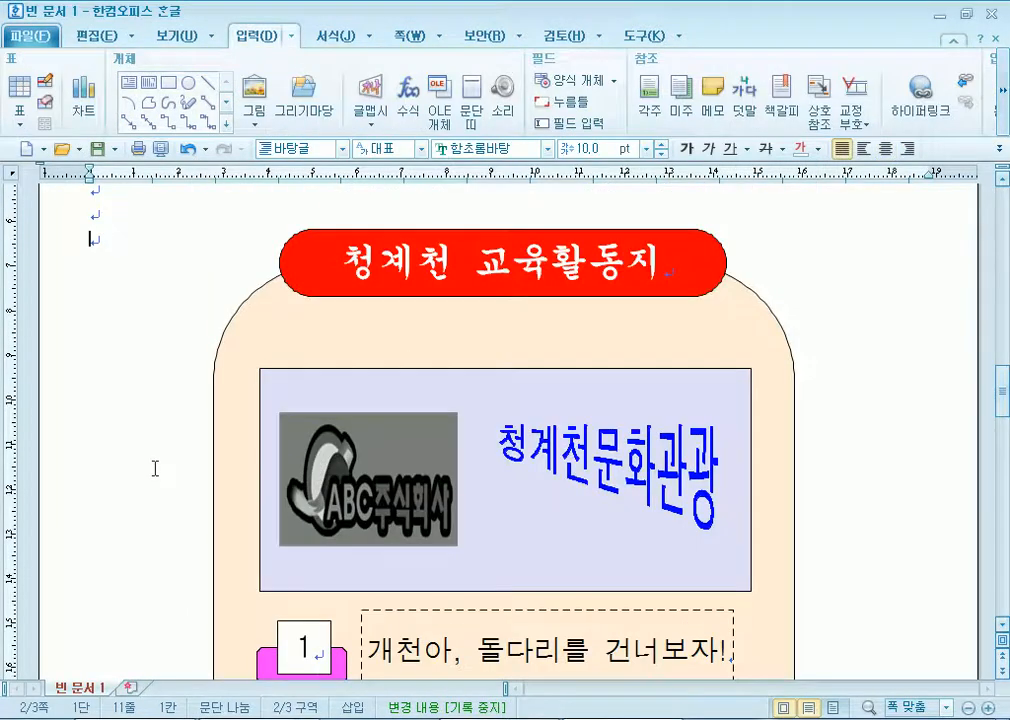
scroll(200, 465, down, 2)
click(288, 370)
key(Delete)
text(2)
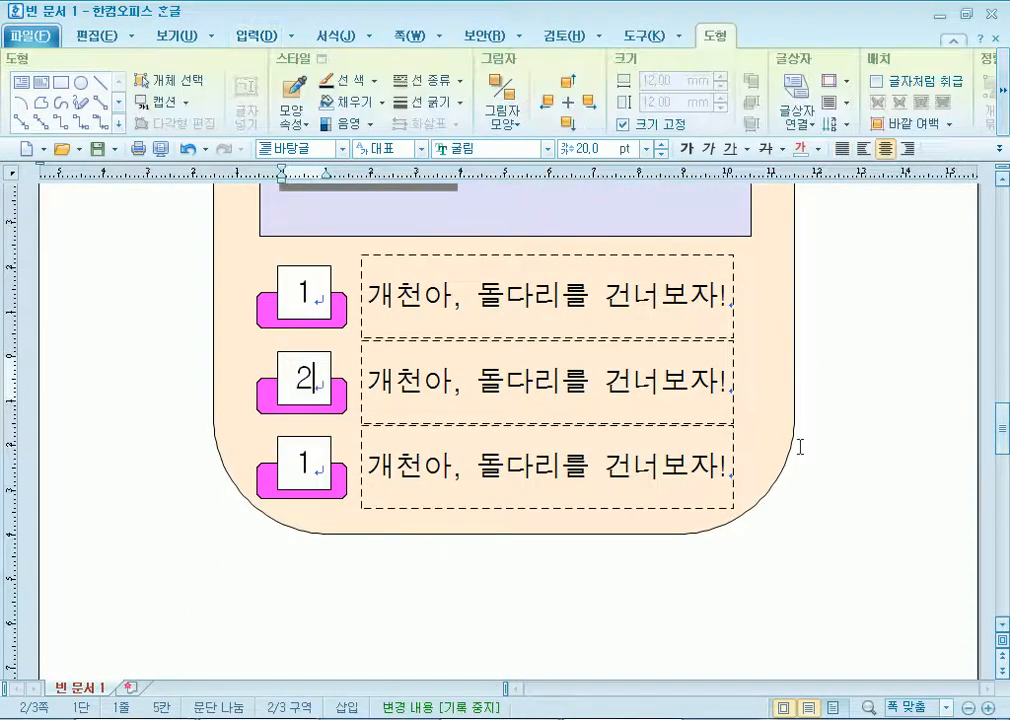
key(Down)
key(Delete)
text(3)
triple_click(503, 310)
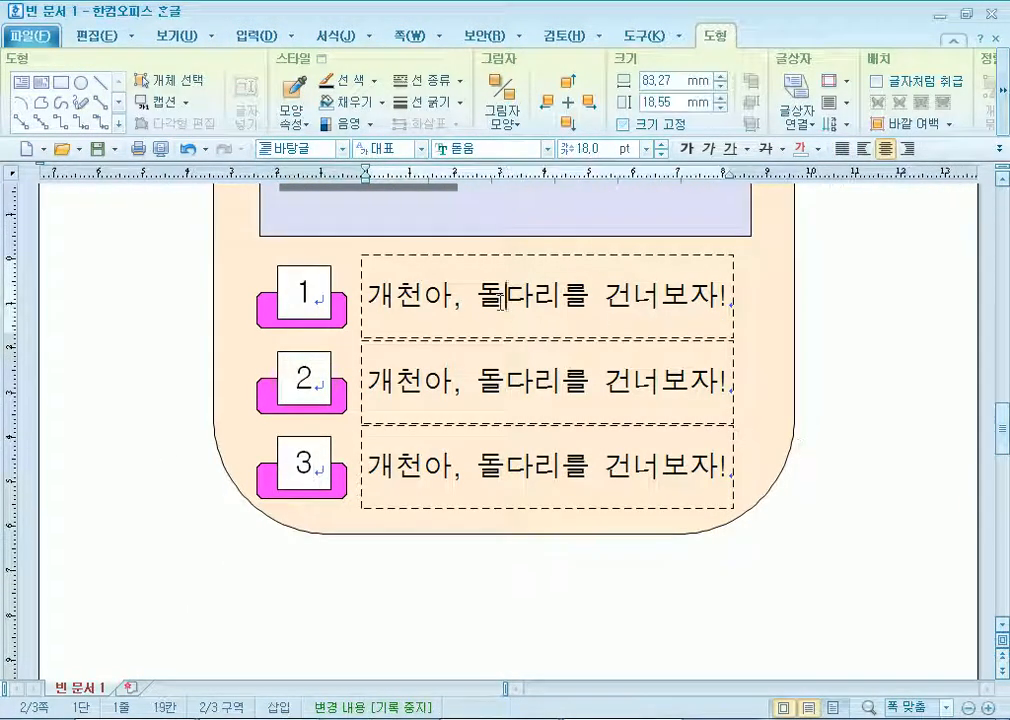
text(청계천 시)
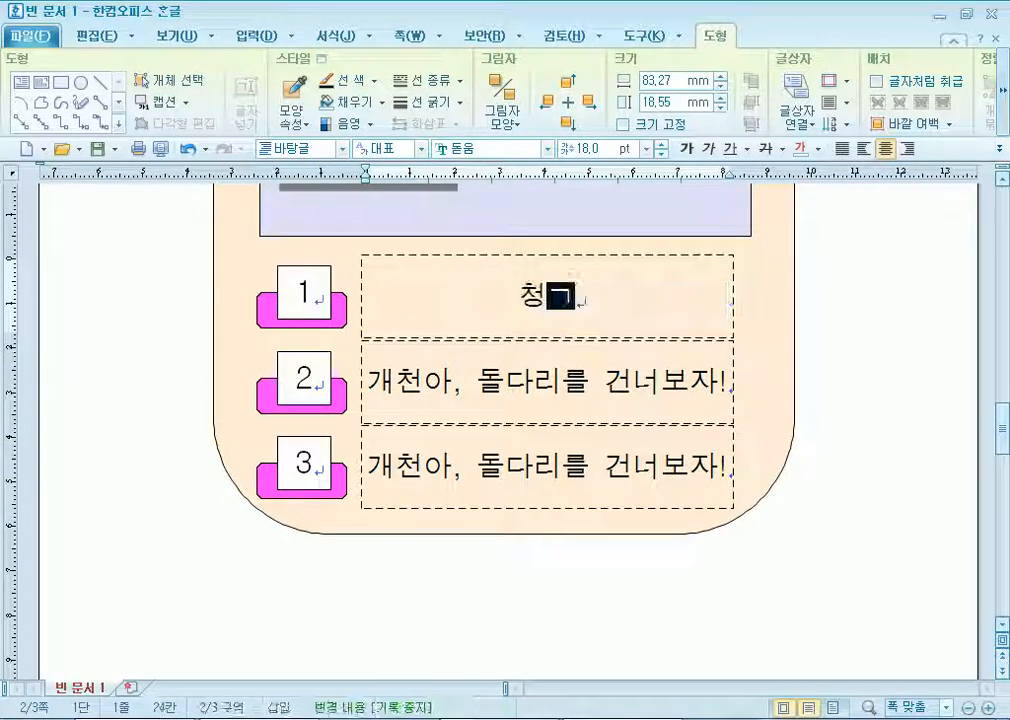
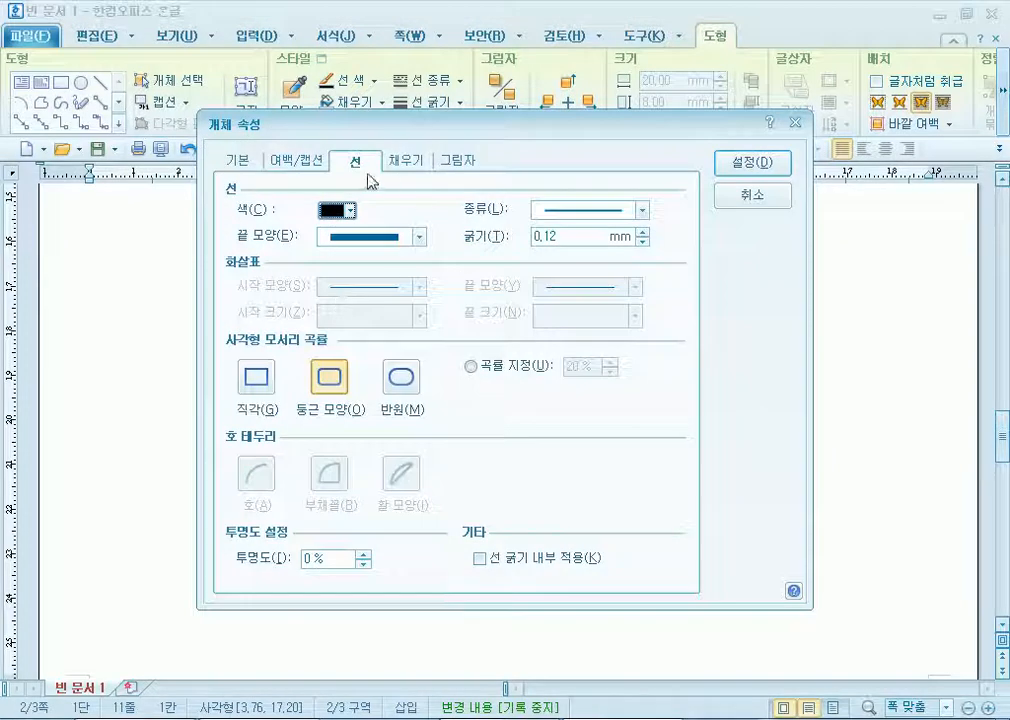
Fill the number-2 box blue-violet and the number-3 box orange in Object Properties.
click(349, 258)
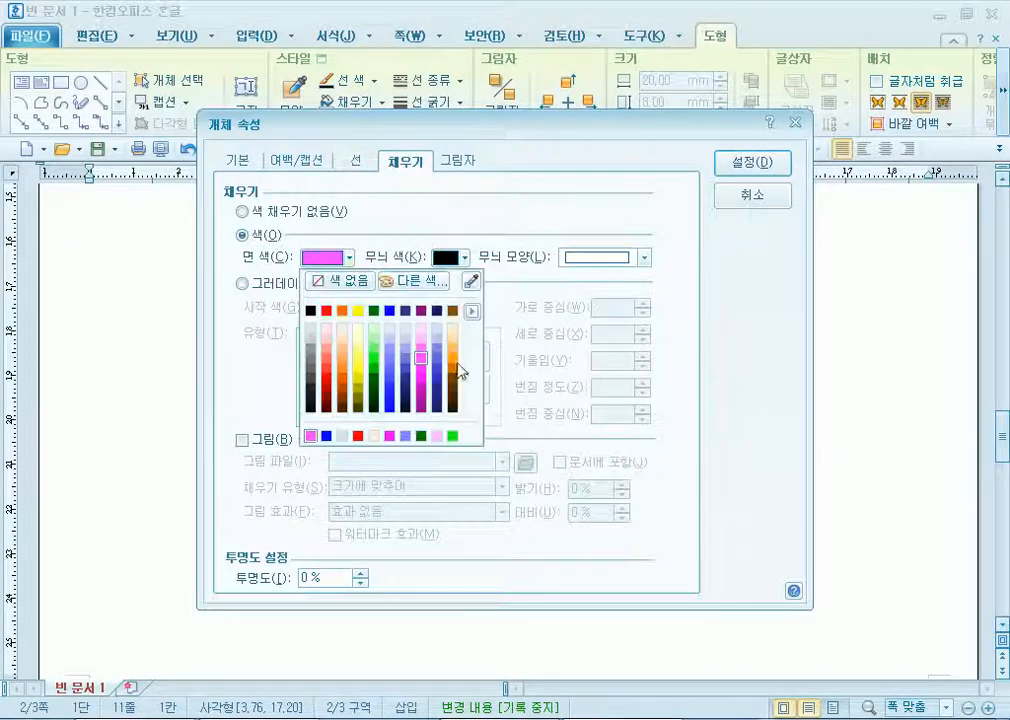
click(406, 361)
click(764, 162)
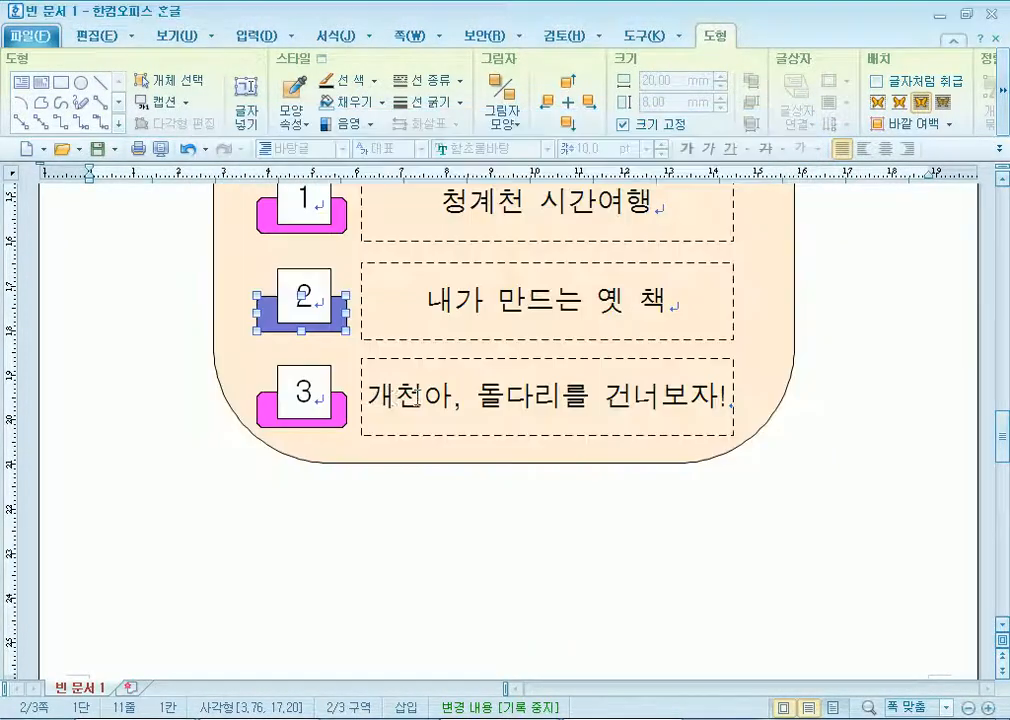
double_click(334, 420)
click(349, 258)
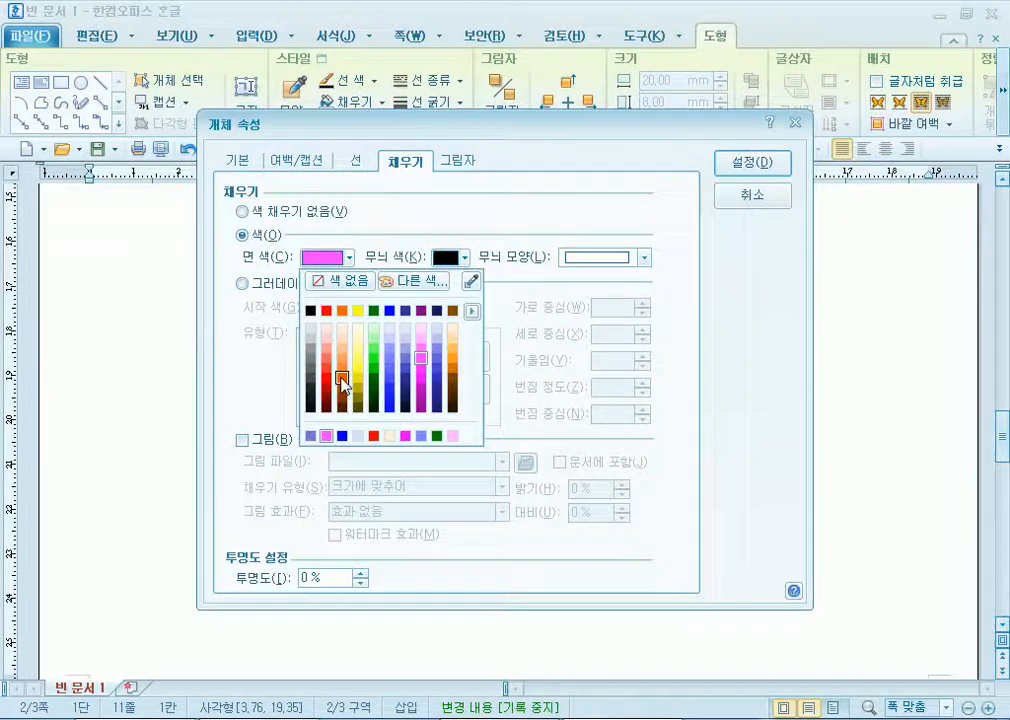
click(341, 383)
click(752, 162)
click(822, 462)
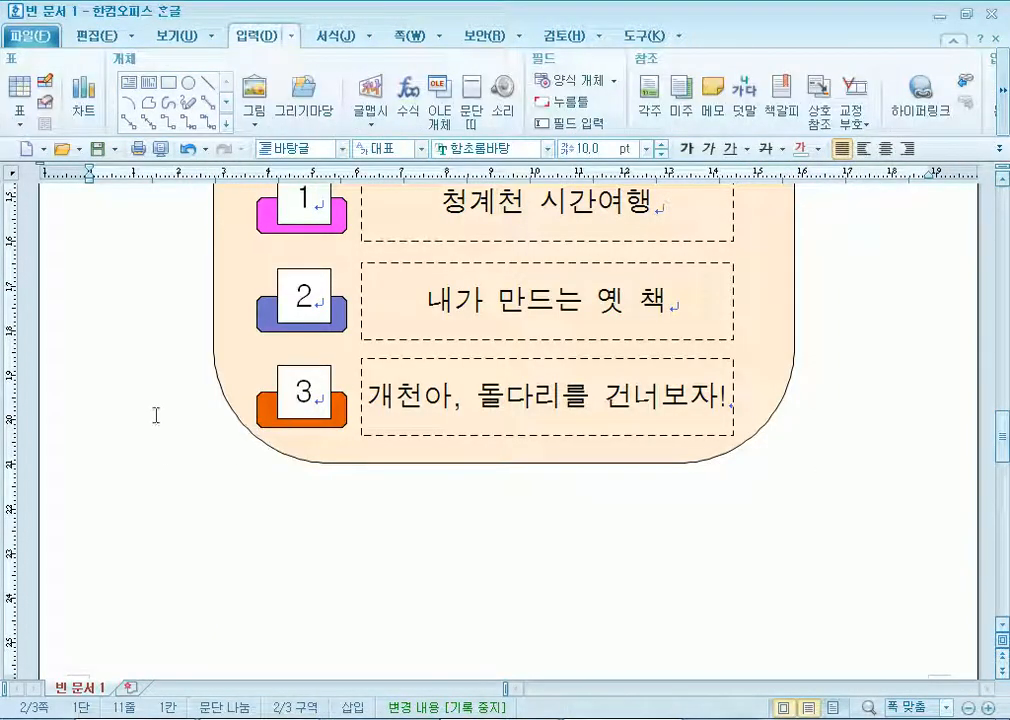
Scroll to page 3 and place the cursor in the museum article text.
scroll(115, 498, up, 3)
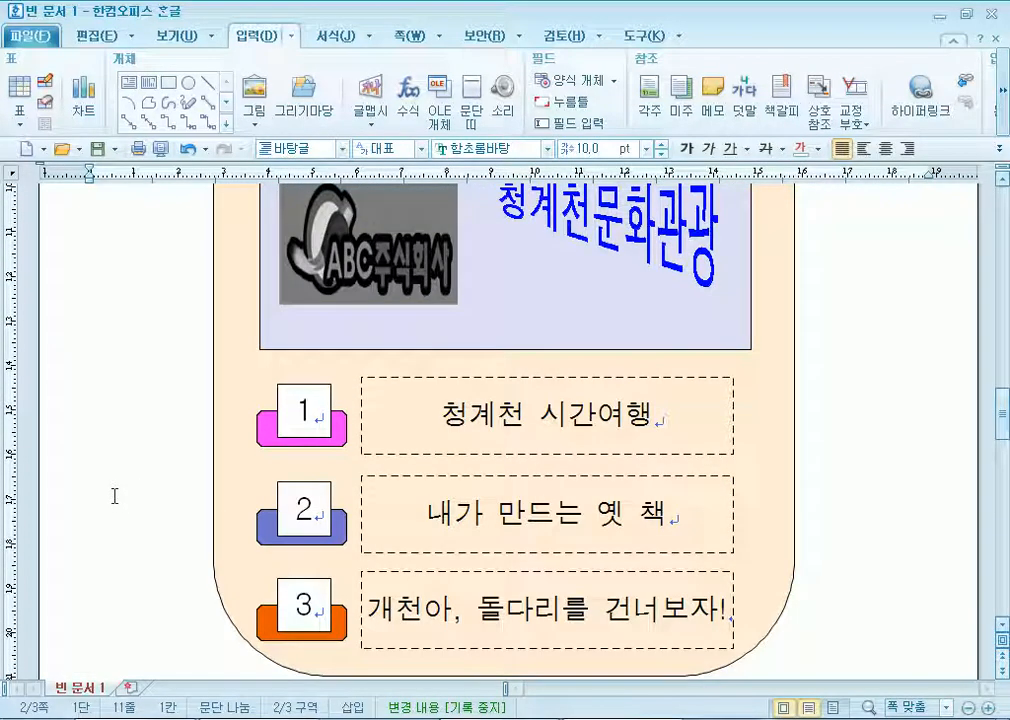
scroll(181, 508, down, 3)
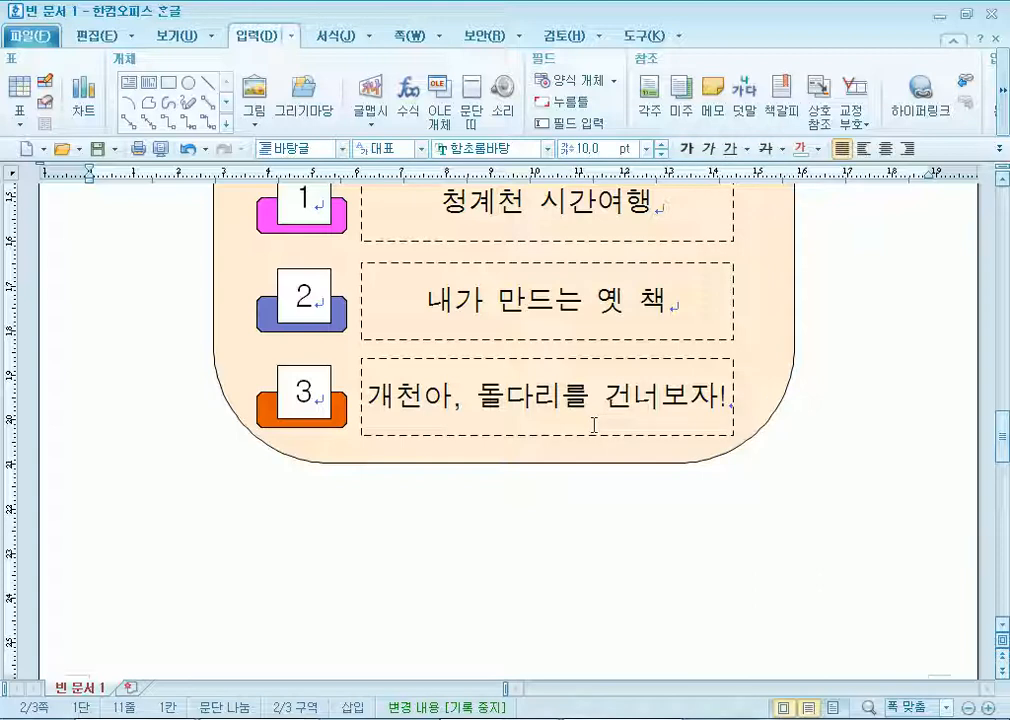
scroll(593, 421, up, 6)
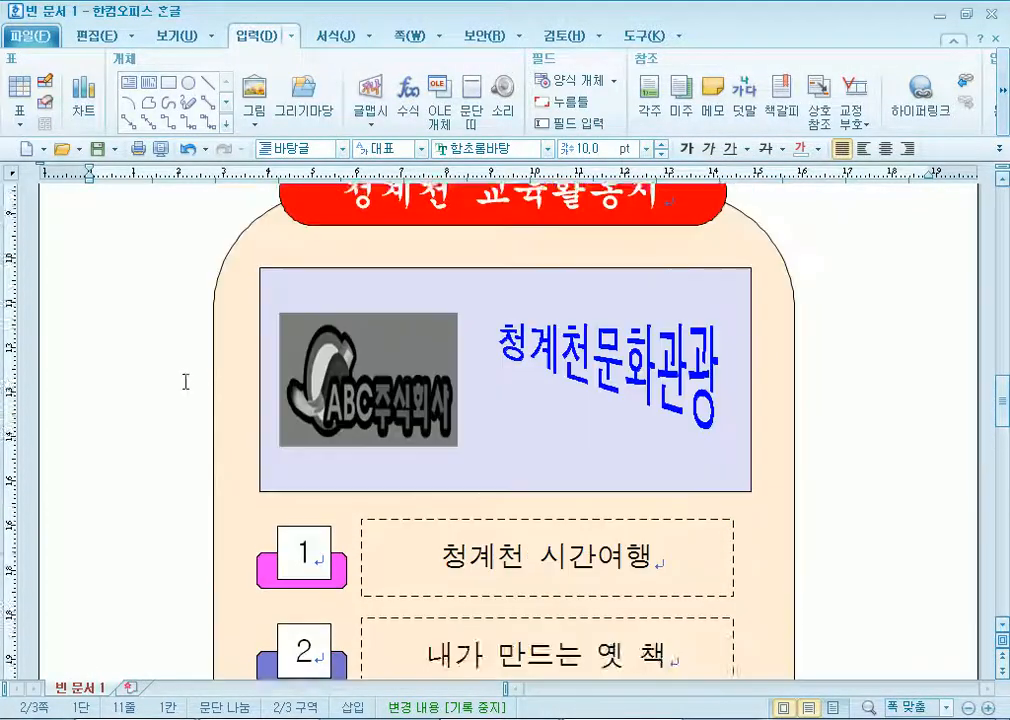
scroll(126, 406, down, 10)
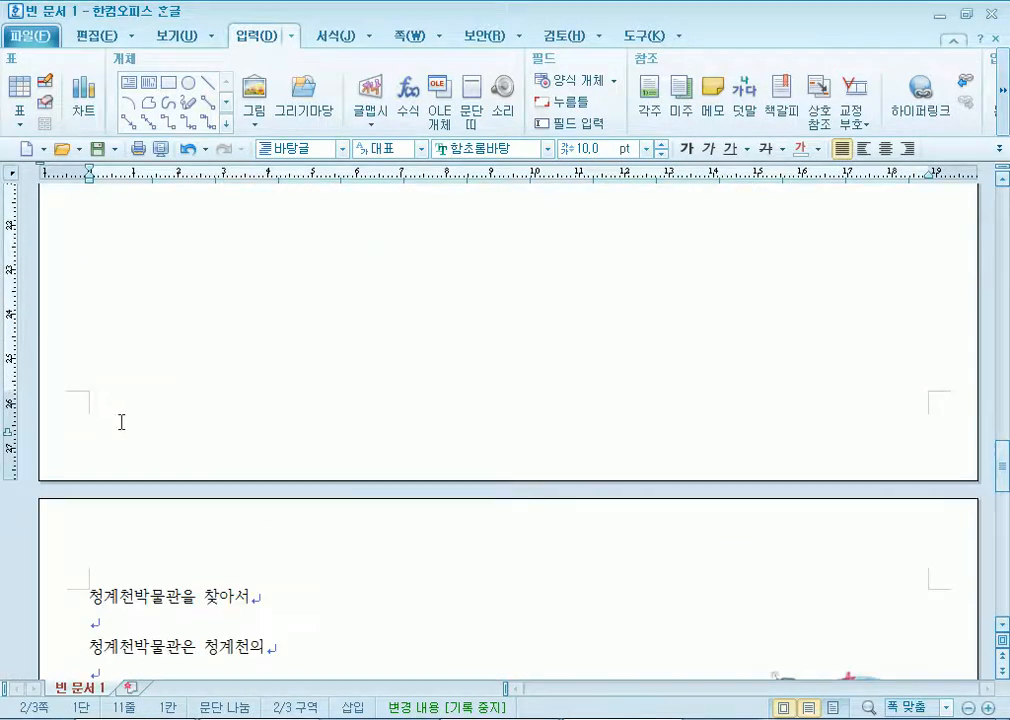
click(107, 319)
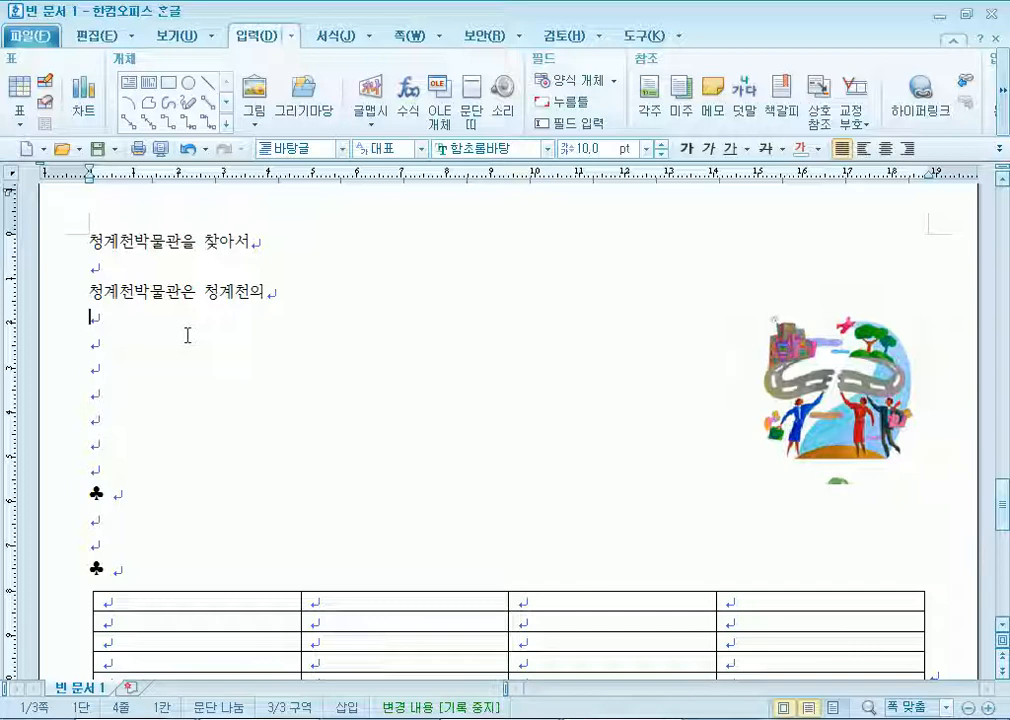
Insert 역사(歷史) after 청계천의 and continue the sentence up to the 2005 opening date.
click(276, 292)
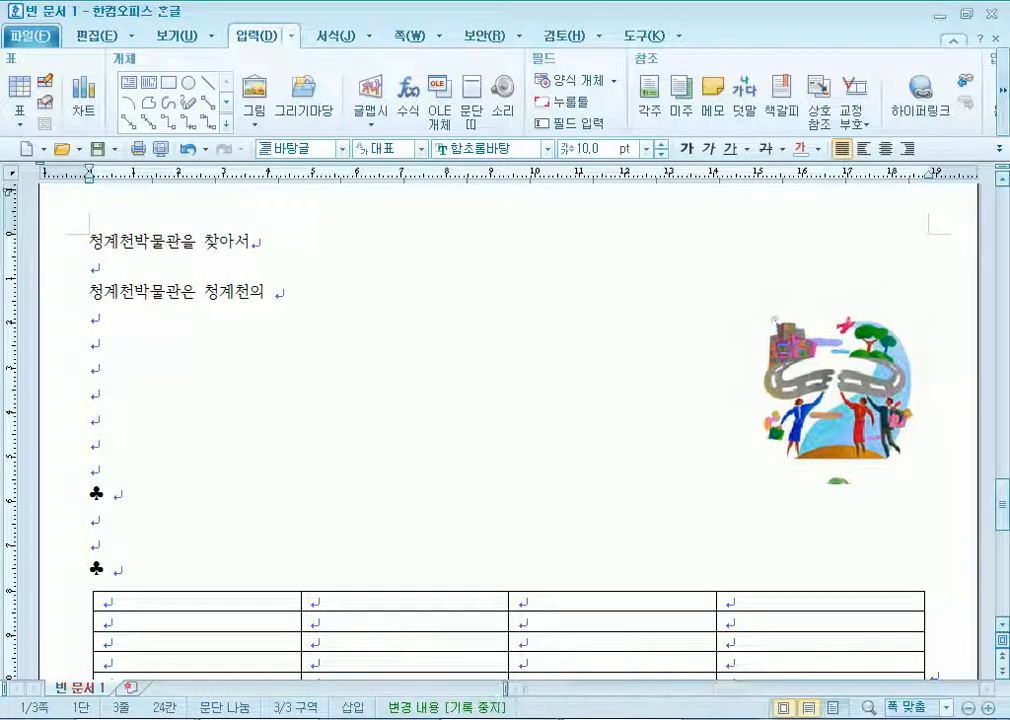
text(역사)
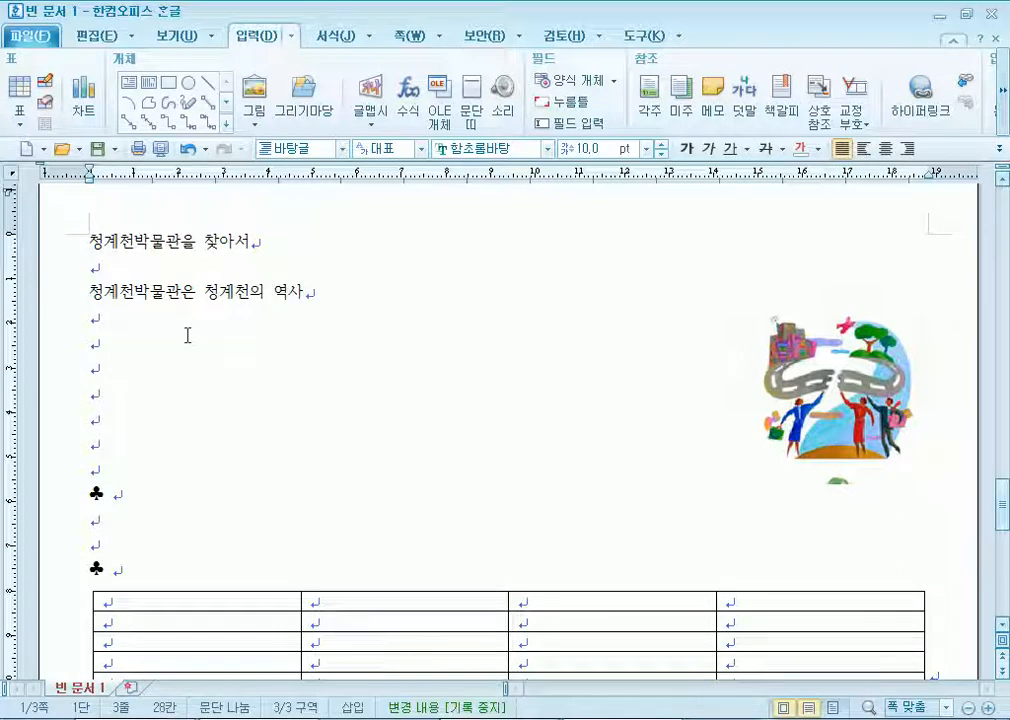
key(F9)
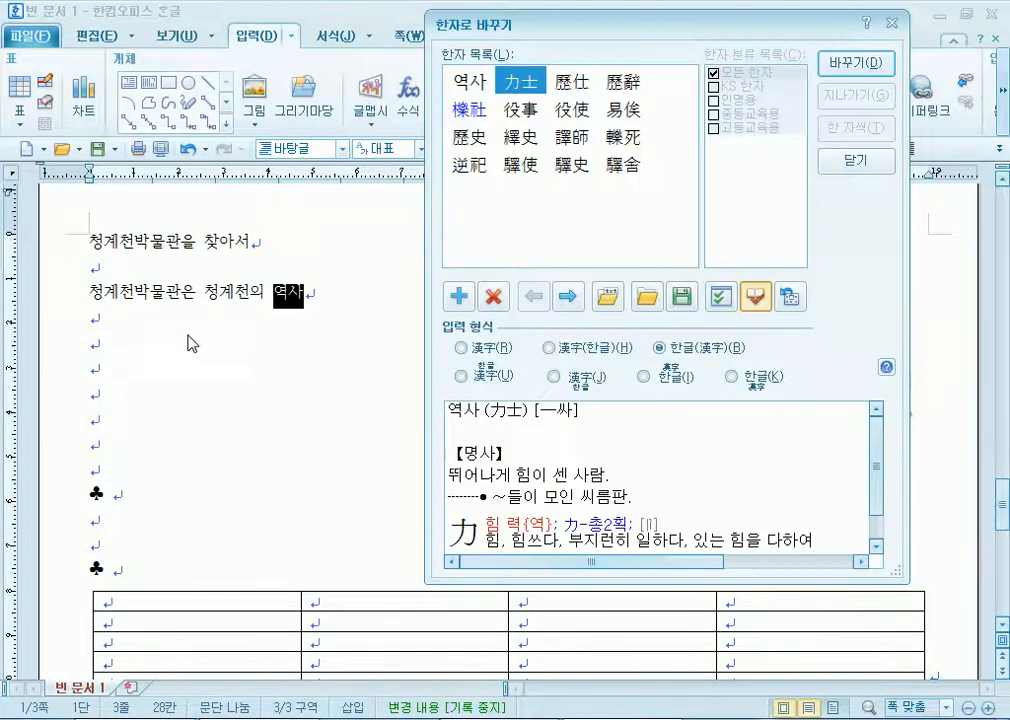
key(Right)
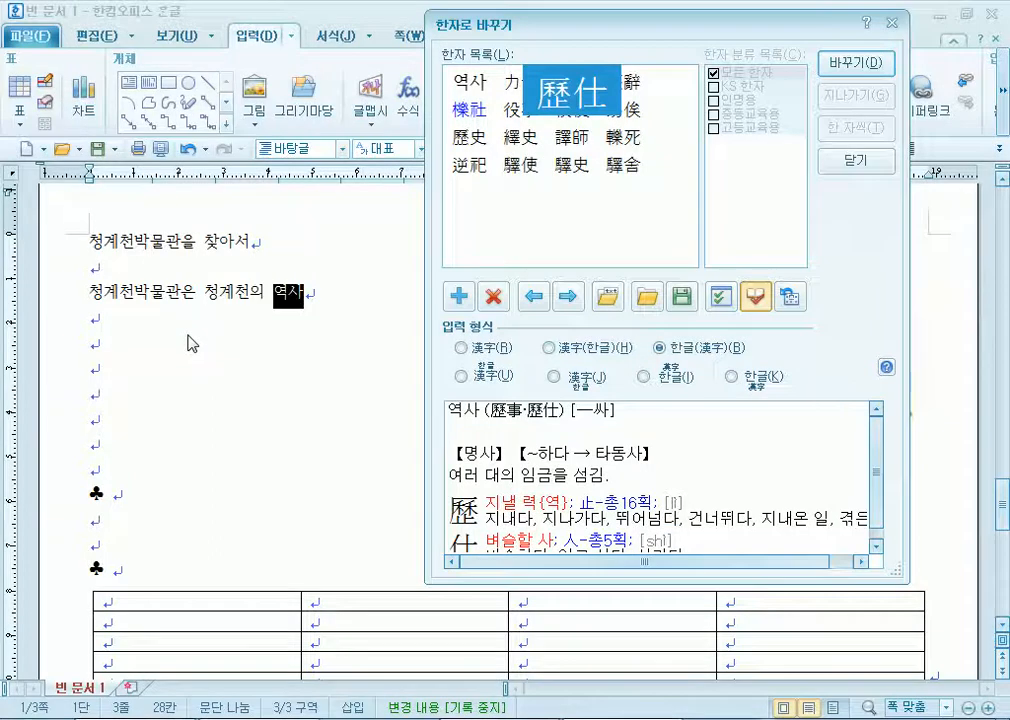
key(Down)
key(Down)
click(480, 143)
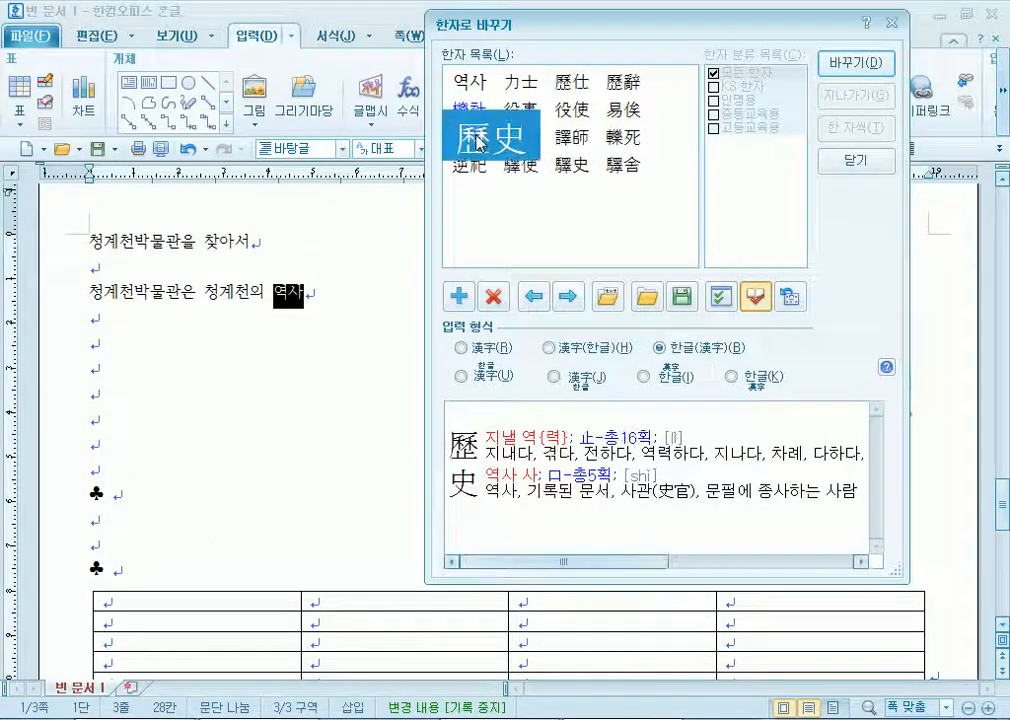
key(Return)
text(와)
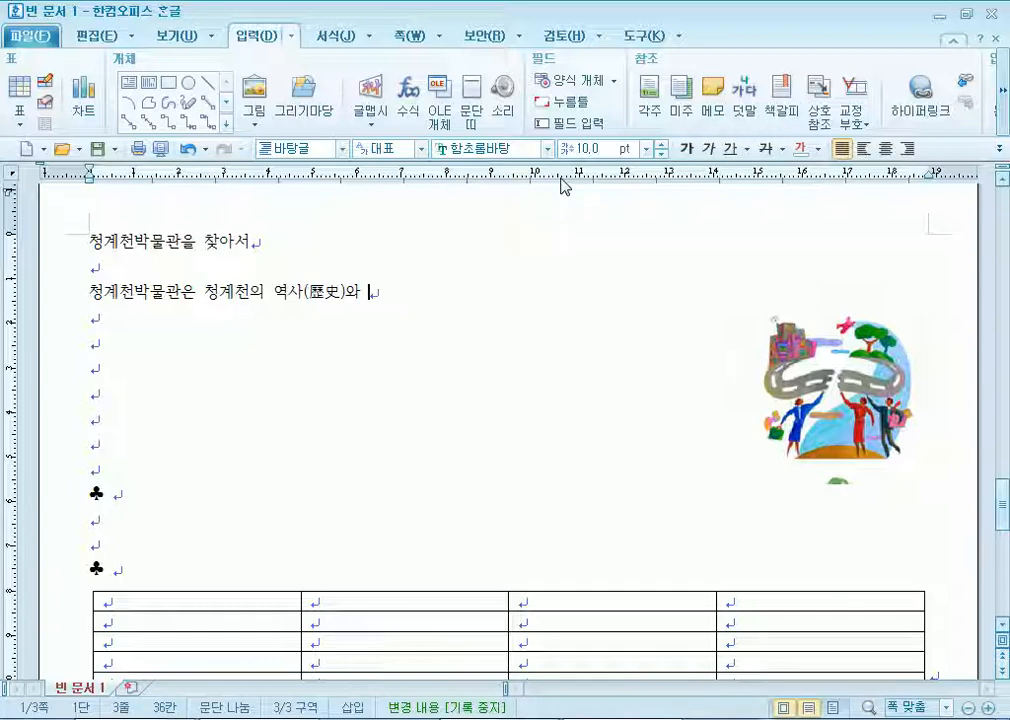
text( 문화가 살아 )
text(숨 쉬는 문화 )
text(복합곡)
text(간으로)
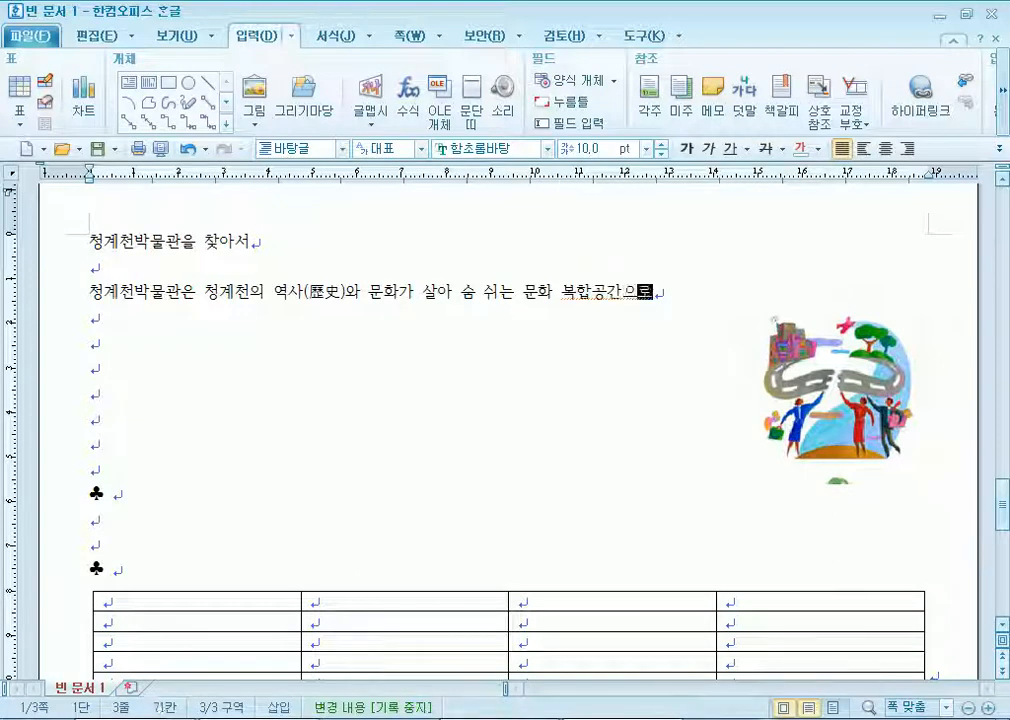
text( 2005년 )
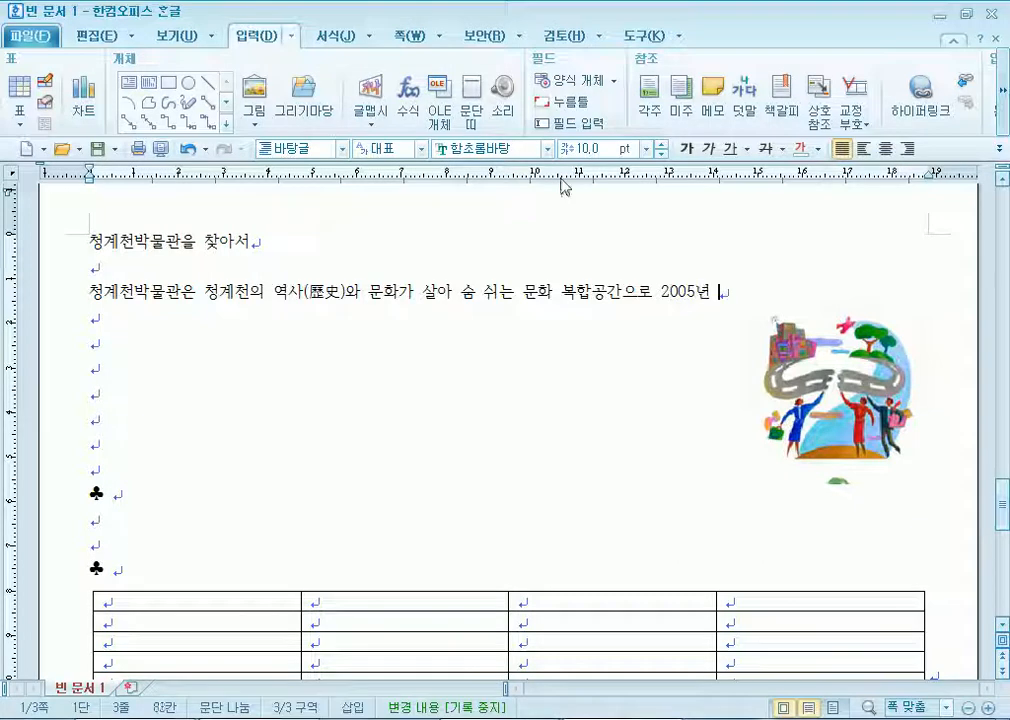
text(0월 26일에)
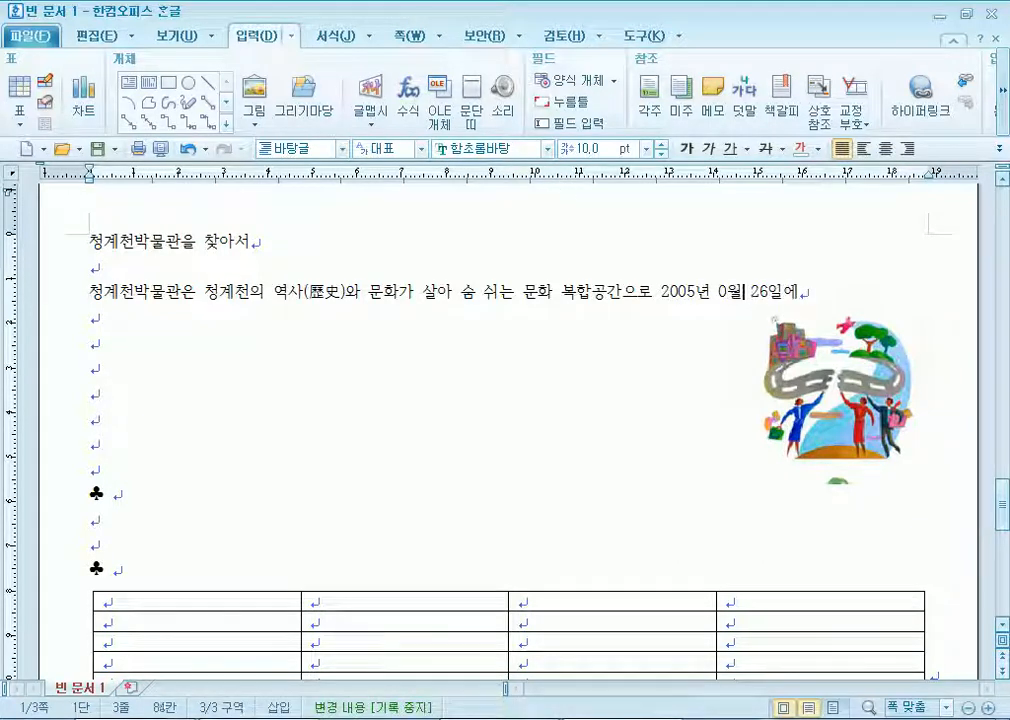
Correct the opening month to 9월 and end the sentence with '문을 열렸습니다.'.
key(BackSpace)
text(9)
key(End)
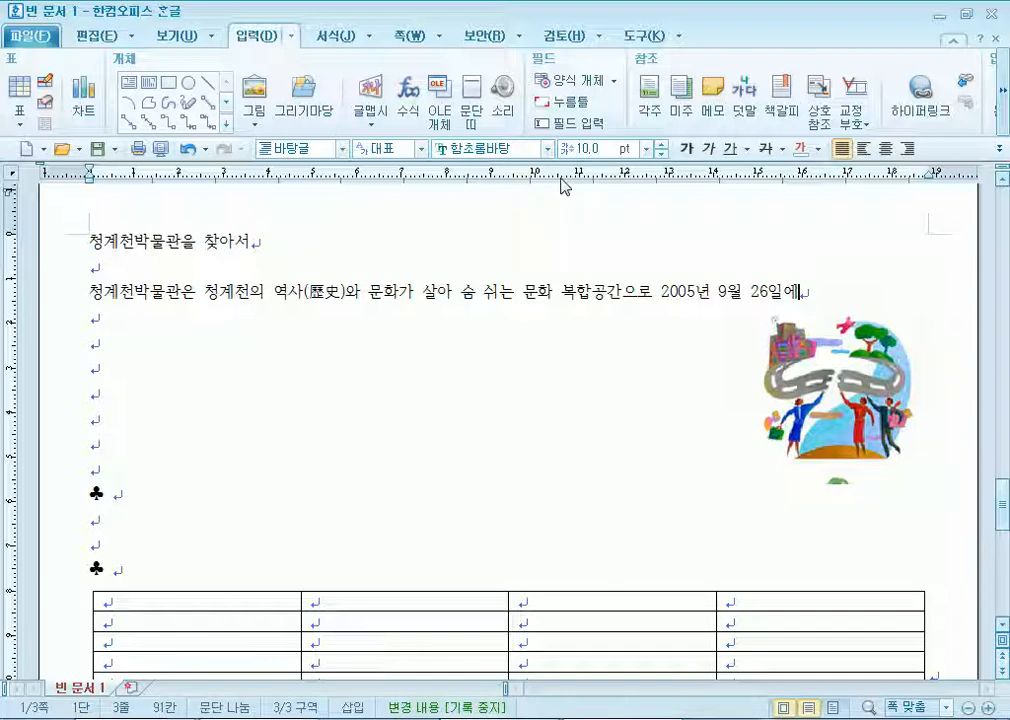
text(물)
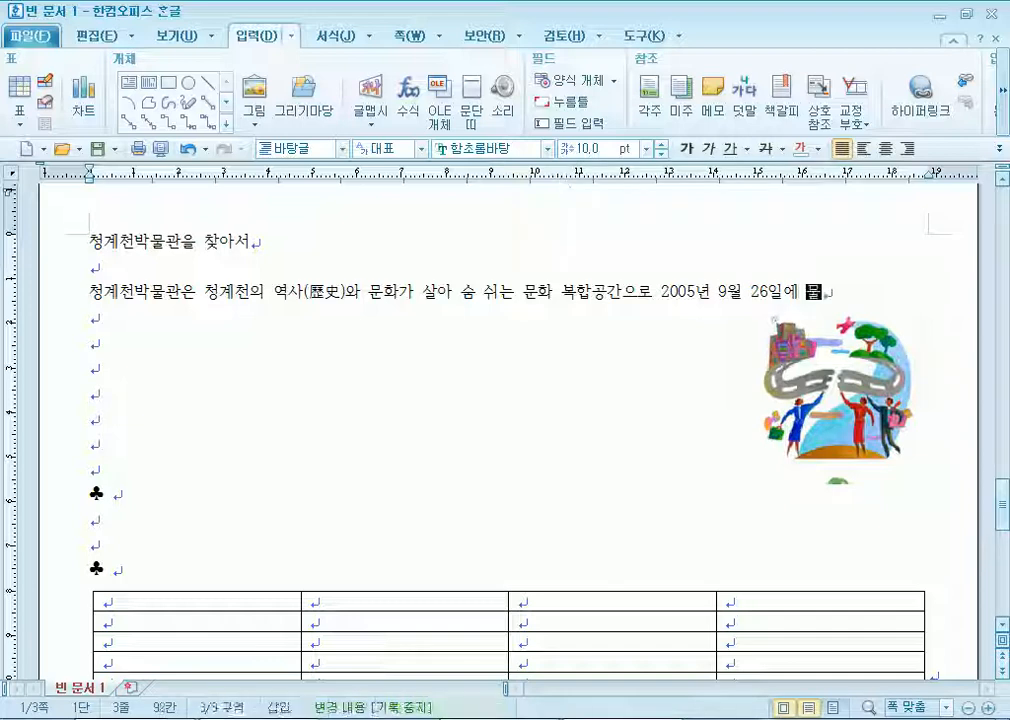
text(을 열렸스ㅂ니다.)
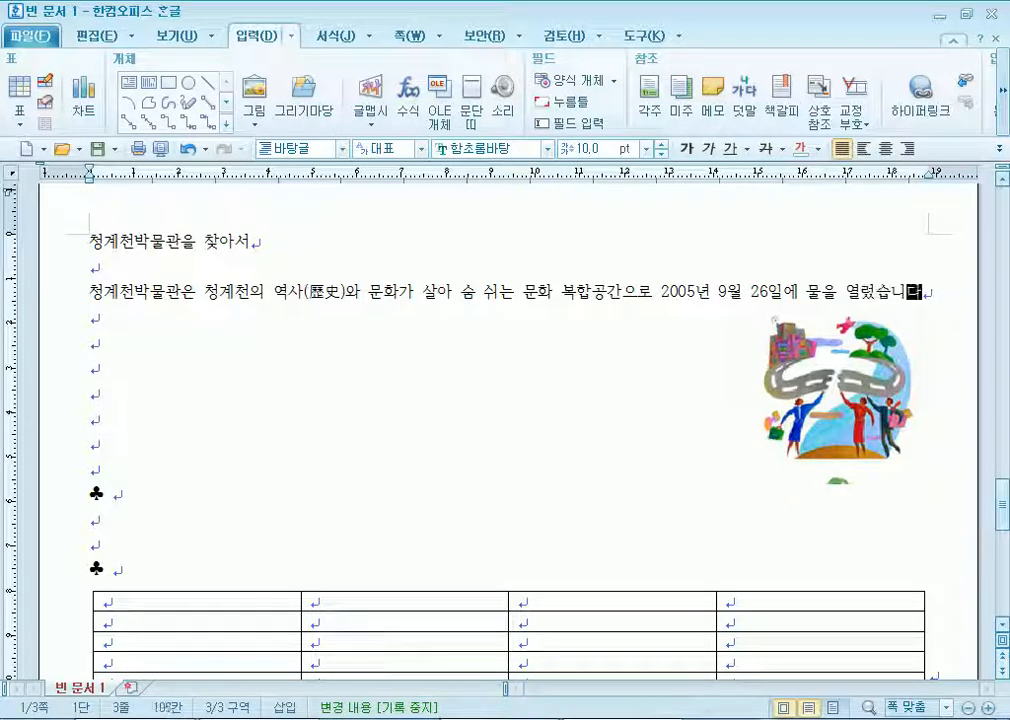
Add the glass-tube façade sentence: 4 floors above, 2 below, 1,728평, halls, classroom, auditorium.
key(Return)
text(문화관 건)
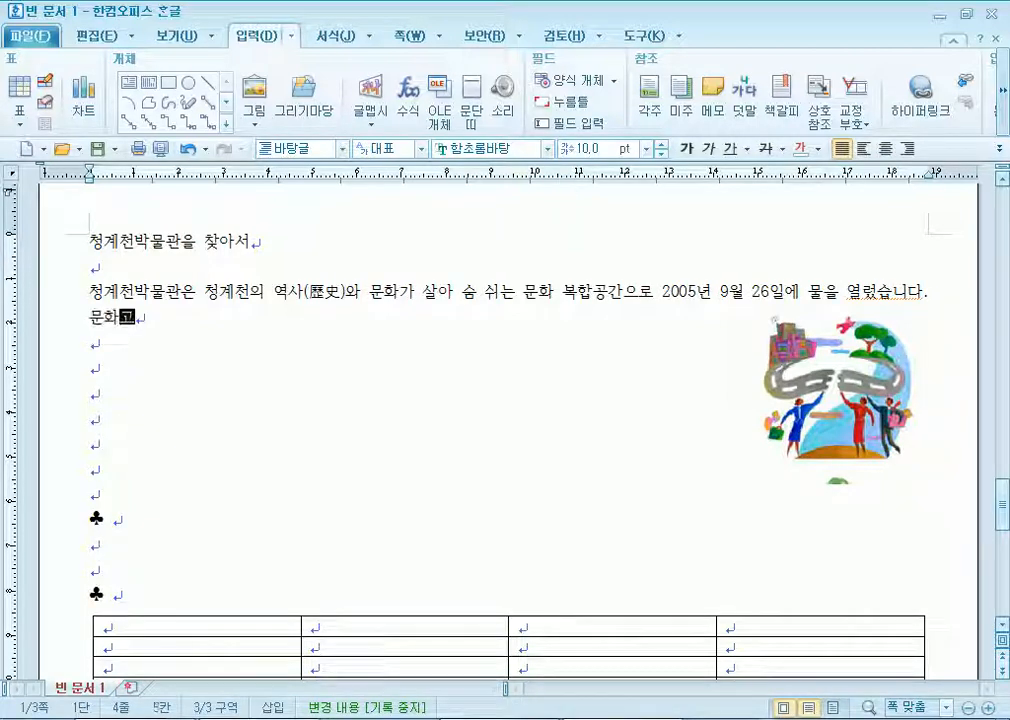
text(물 ㅈ)
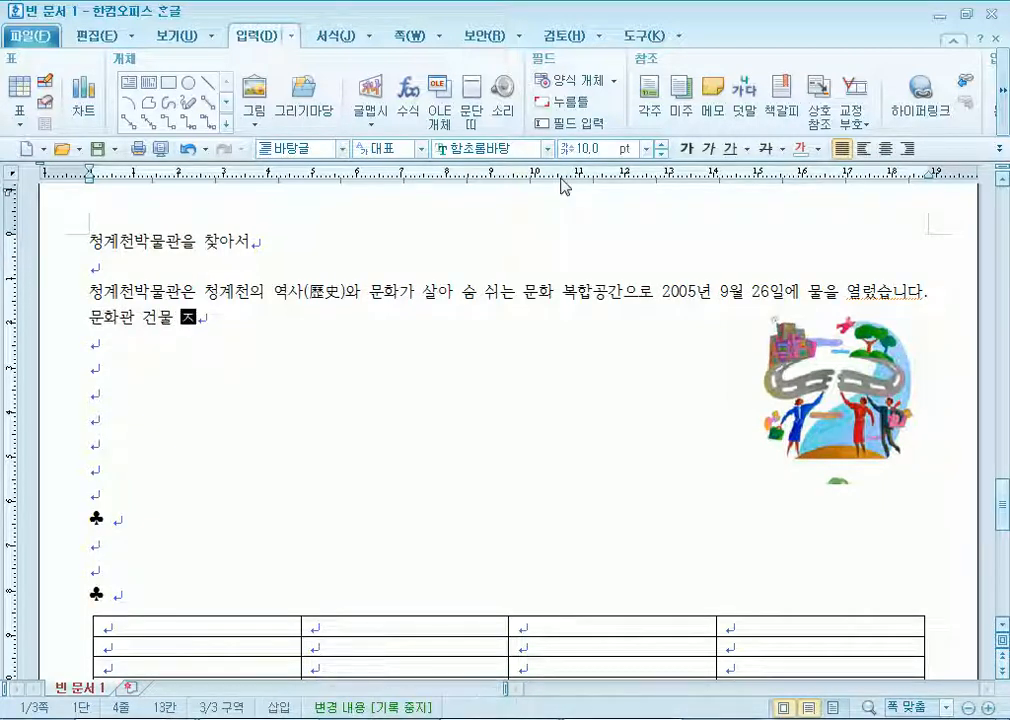
text(ㅓㅇ면의 긴 ㅇㅠ리 튜브)
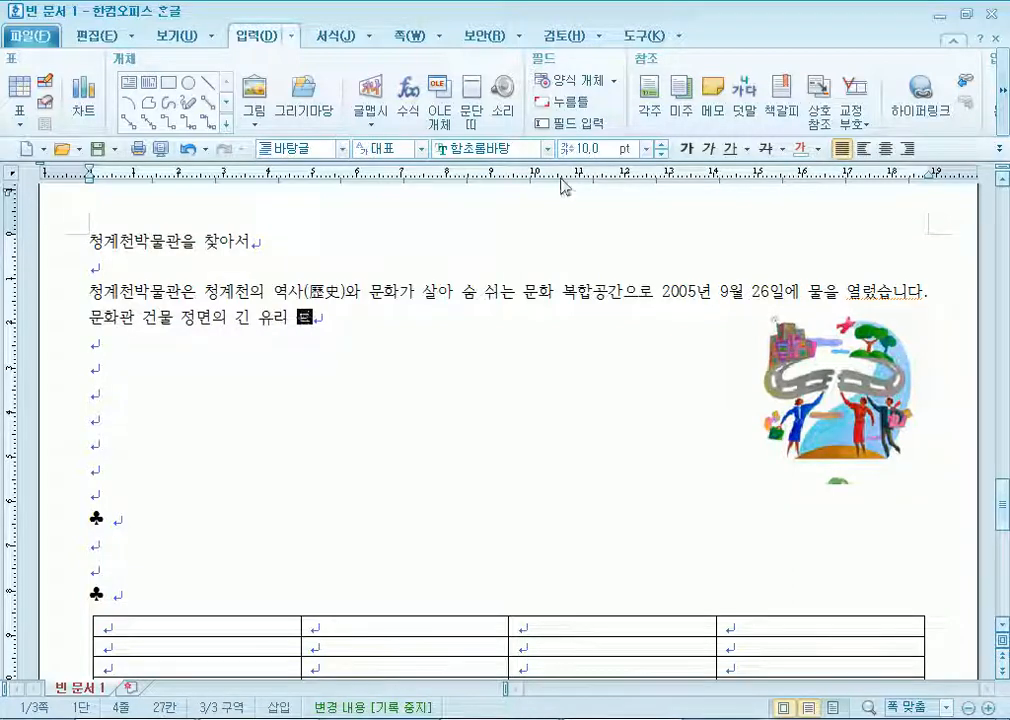
text( 형)
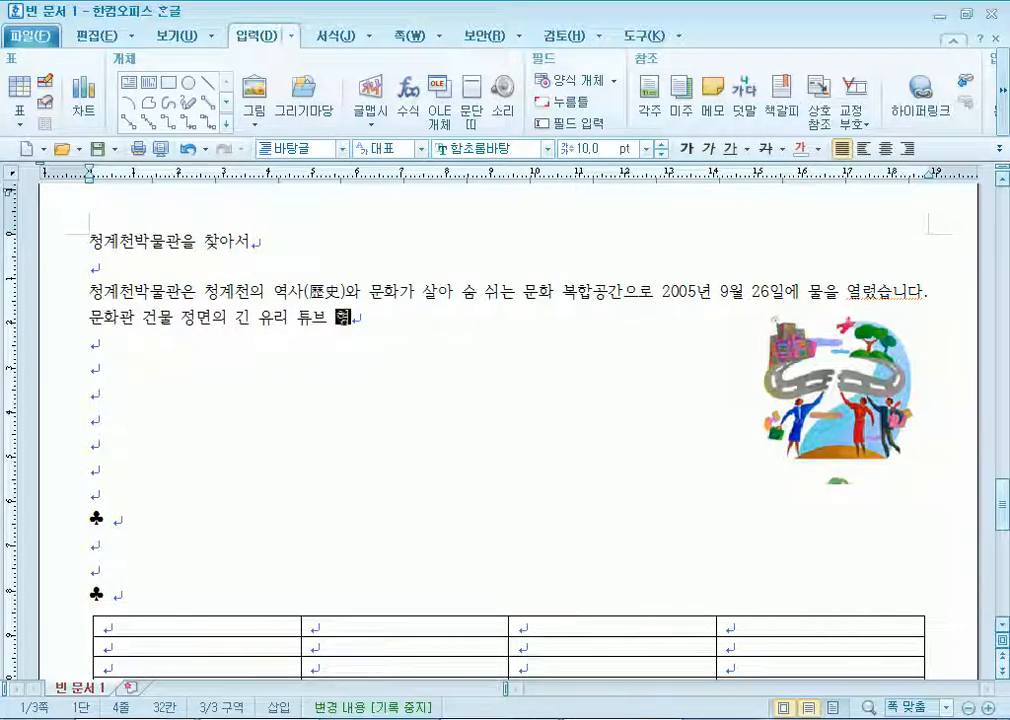
text(태는 ㅊㅓㅇ계천의 물)
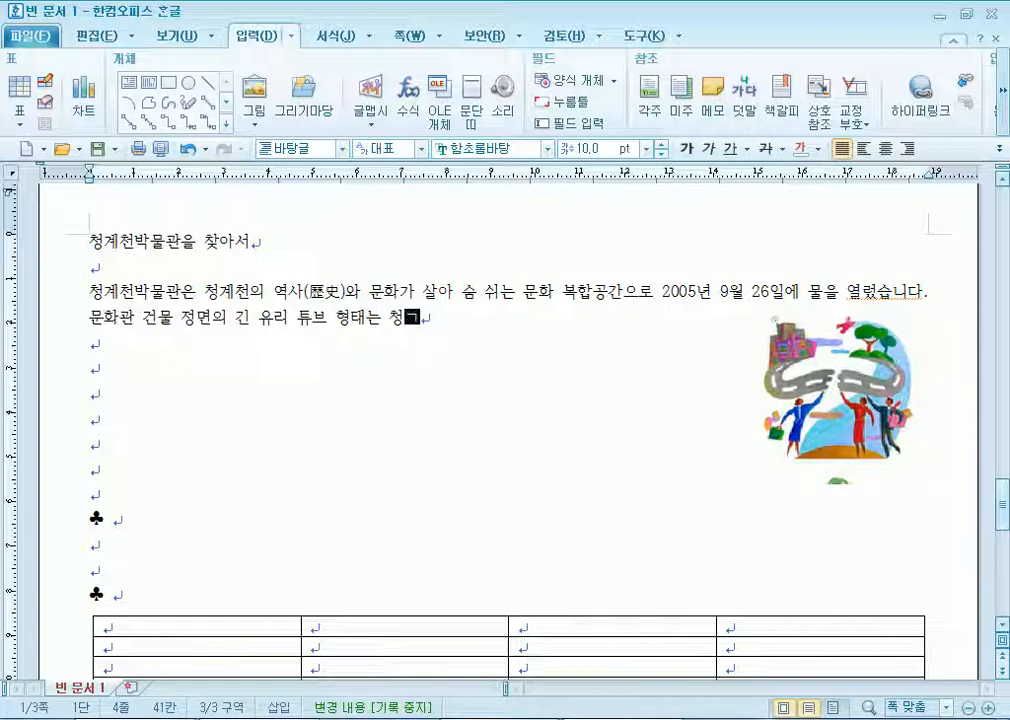
text(길을 상징ㅎ)
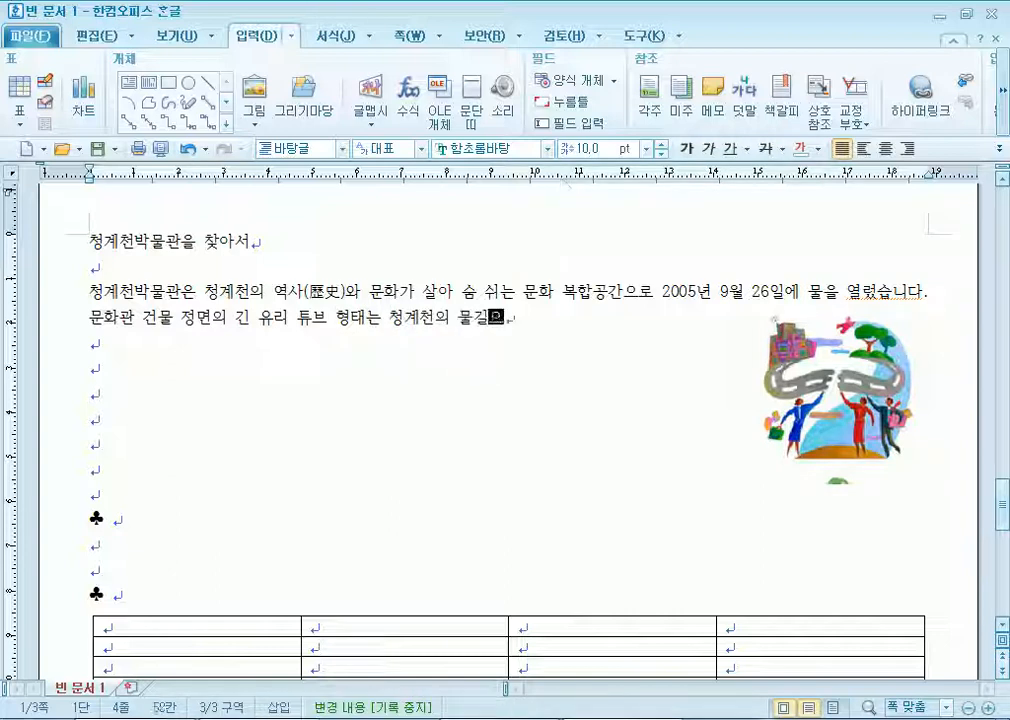
text(ㅏ며 지상 4)
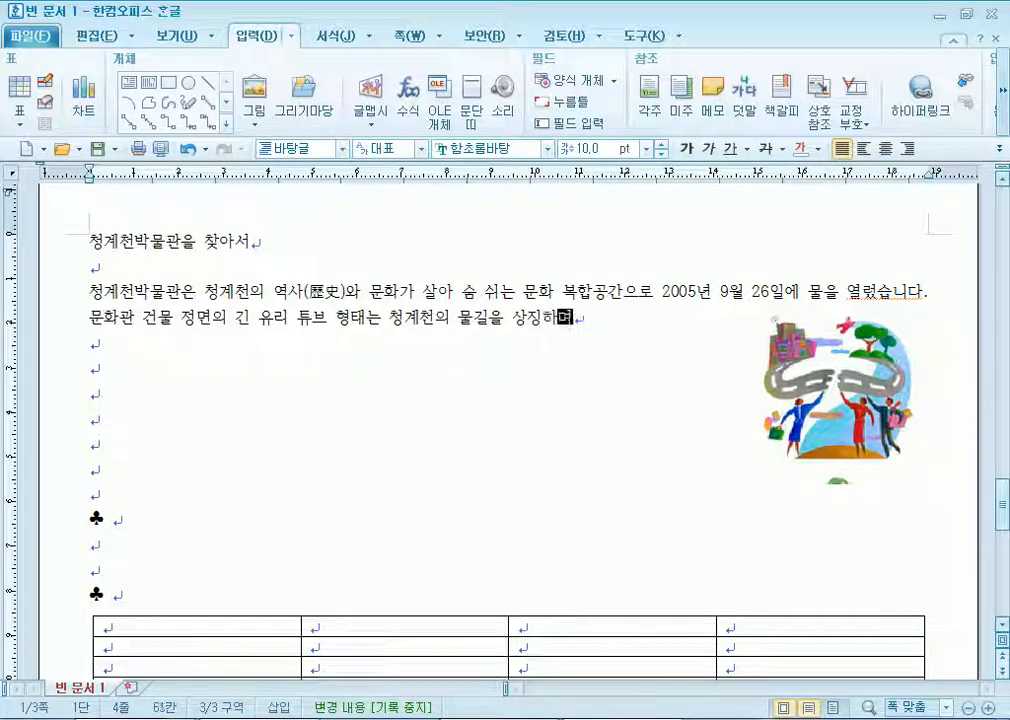
text(층)
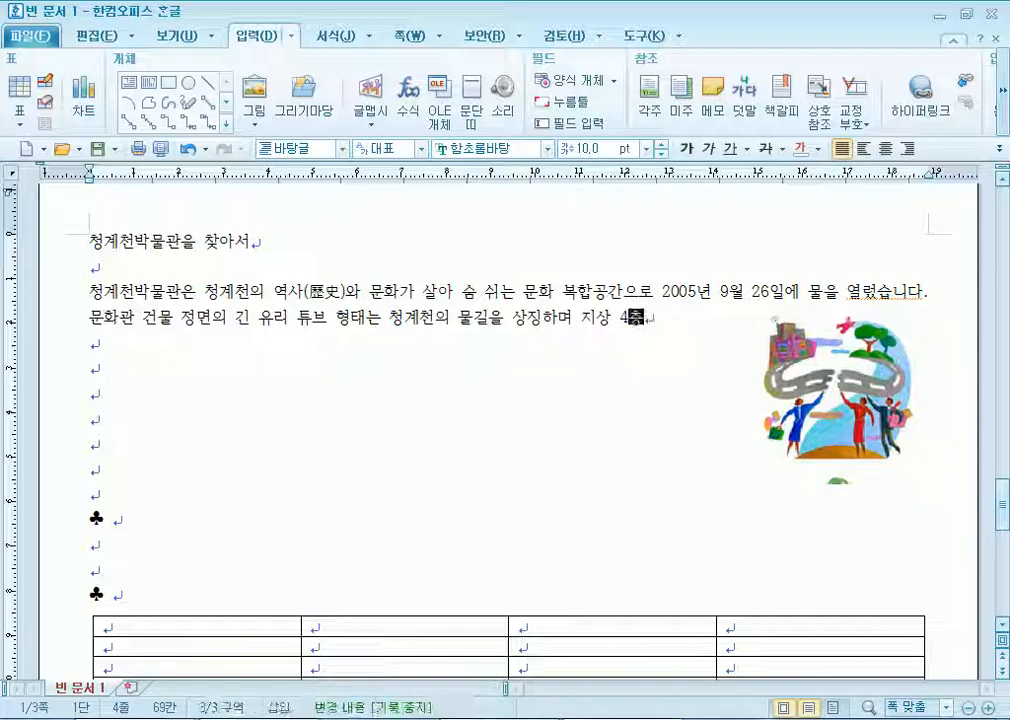
text(, 지하 2츠으이 1)
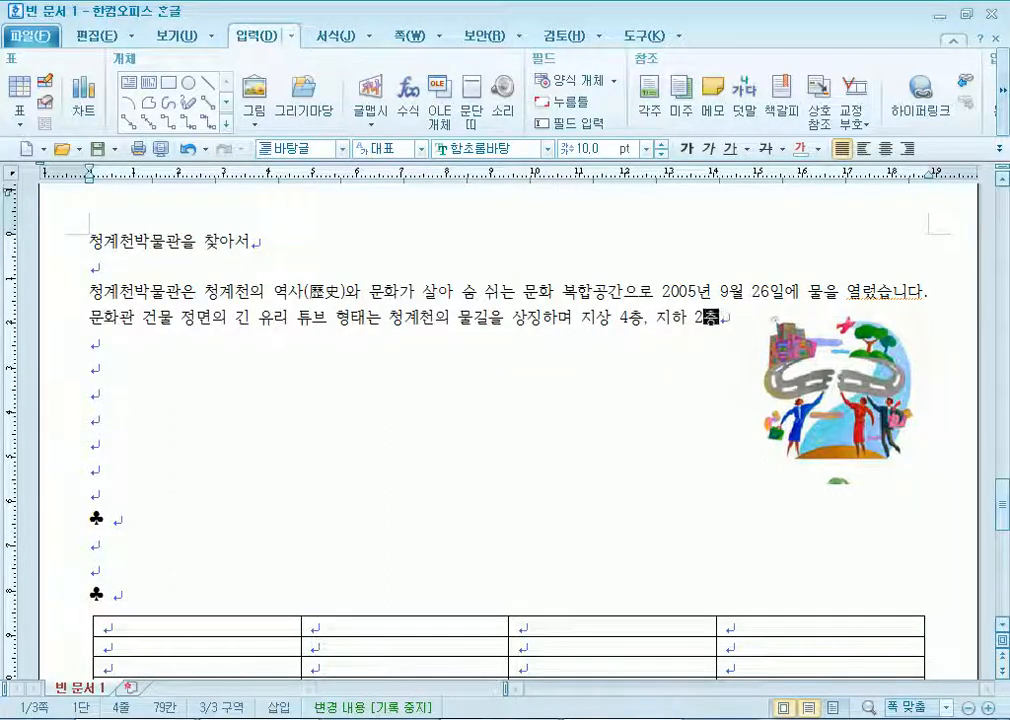
text(728)
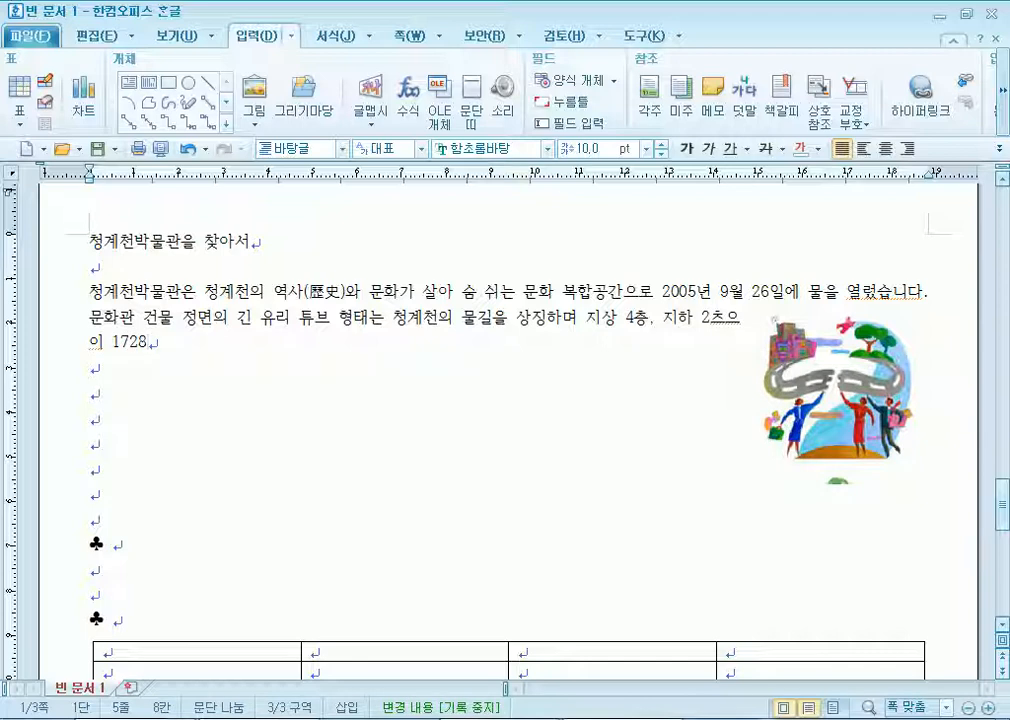
key(Left)
key(Left)
key(Left)
key(Left)
key(Left)
key(Left)
key(Left)
key(Left)
key(BackSpace)
key(BackSpace)
text(층의)
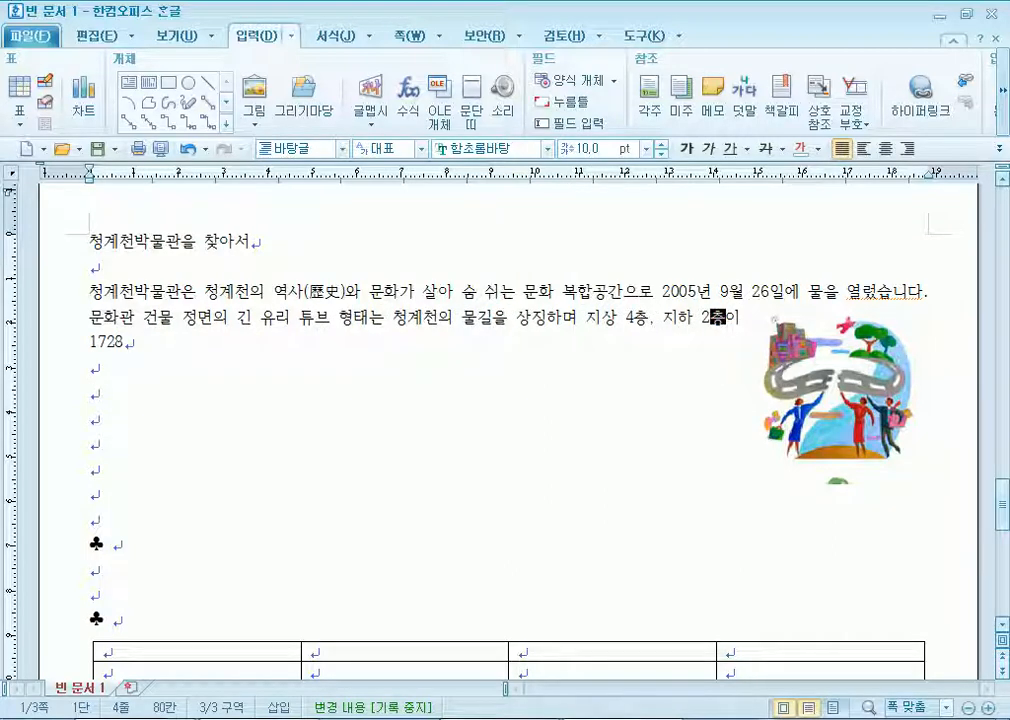
text(이)
key(Delete)
key(Delete)
key(Right)
key(Right)
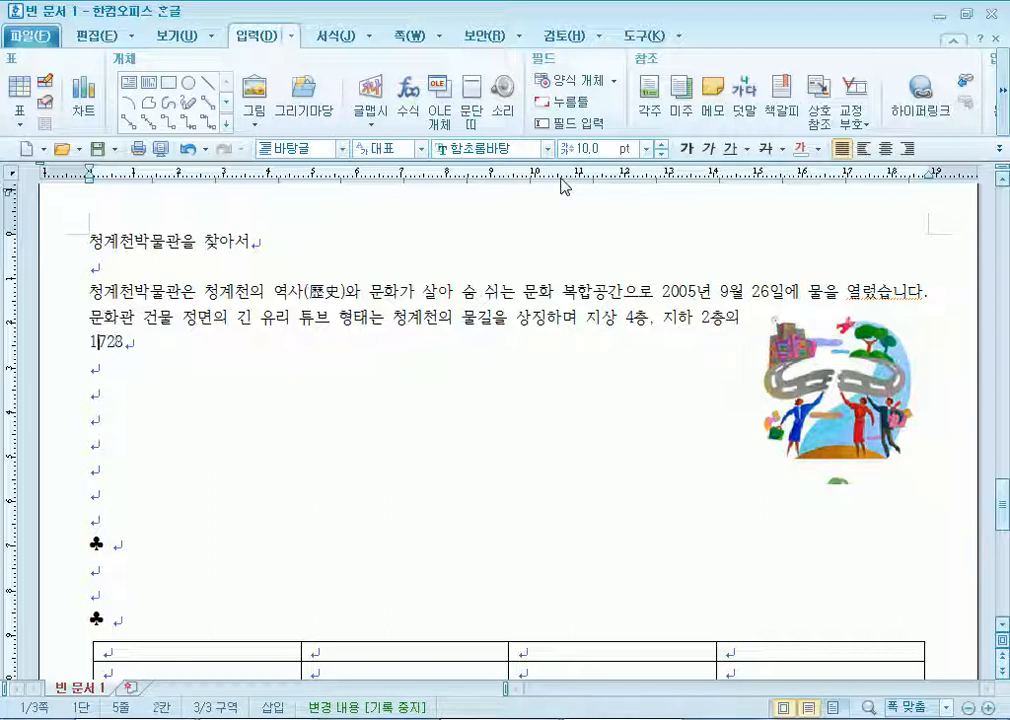
text(,)
key(End)
text(평 규모로 상설 저)
text(시실과 기획 전시실, 교육실과 강당 등을 갖추고 ㅇ있습니다.)
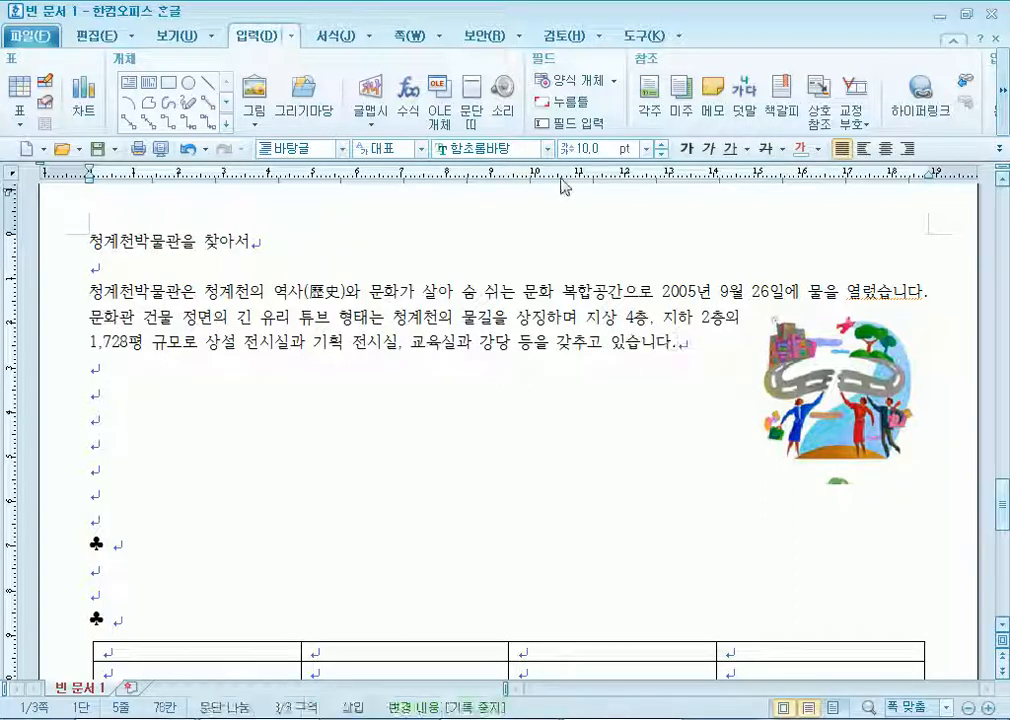
Change the verb 열렸습니다 to 열었습니다.
key(Up)
key(Up)
key(End)
key(Left)
key(Left)
key(Left)
key(Left)
key(Left)
key(Left)
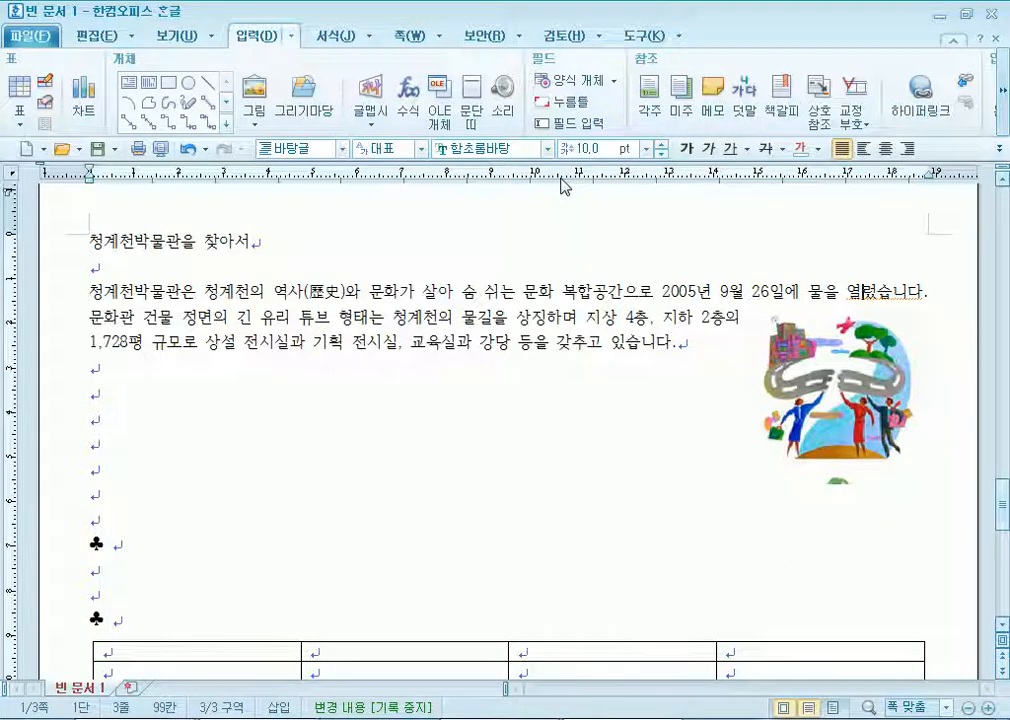
text(어)
key(Delete)
Start a new paragraph describing the permanent exhibition hall's Joseon-to-present history of Cheonggyecheon.
key(Down)
key(Down)
key(Return)
text(청ㄱ계천)
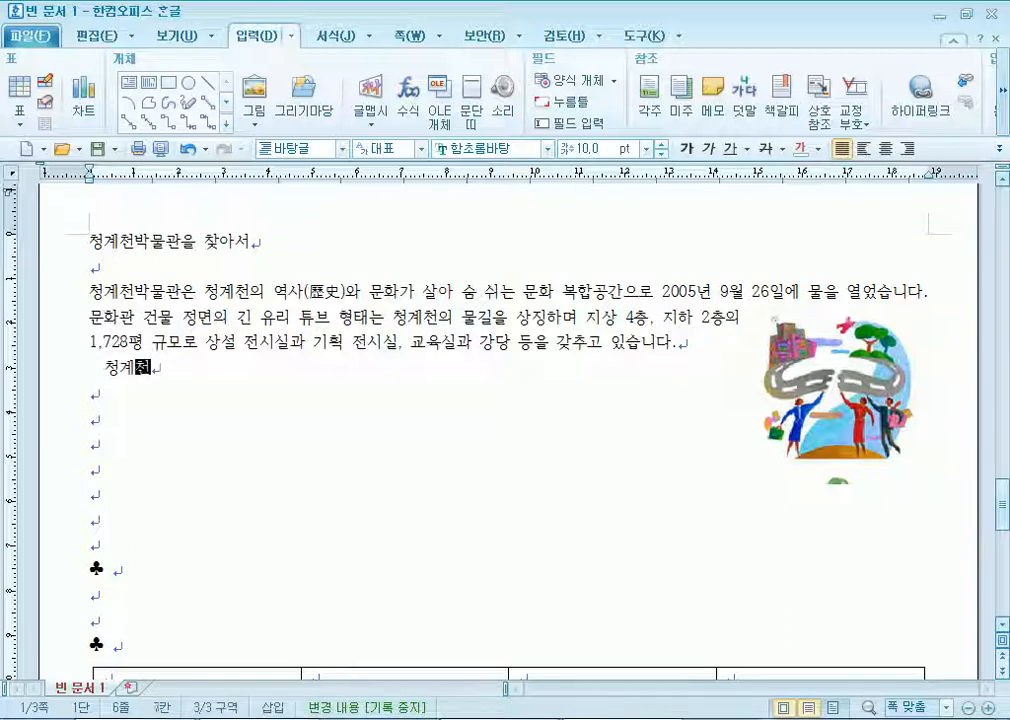
text(의 역사적 ㅇ여정)
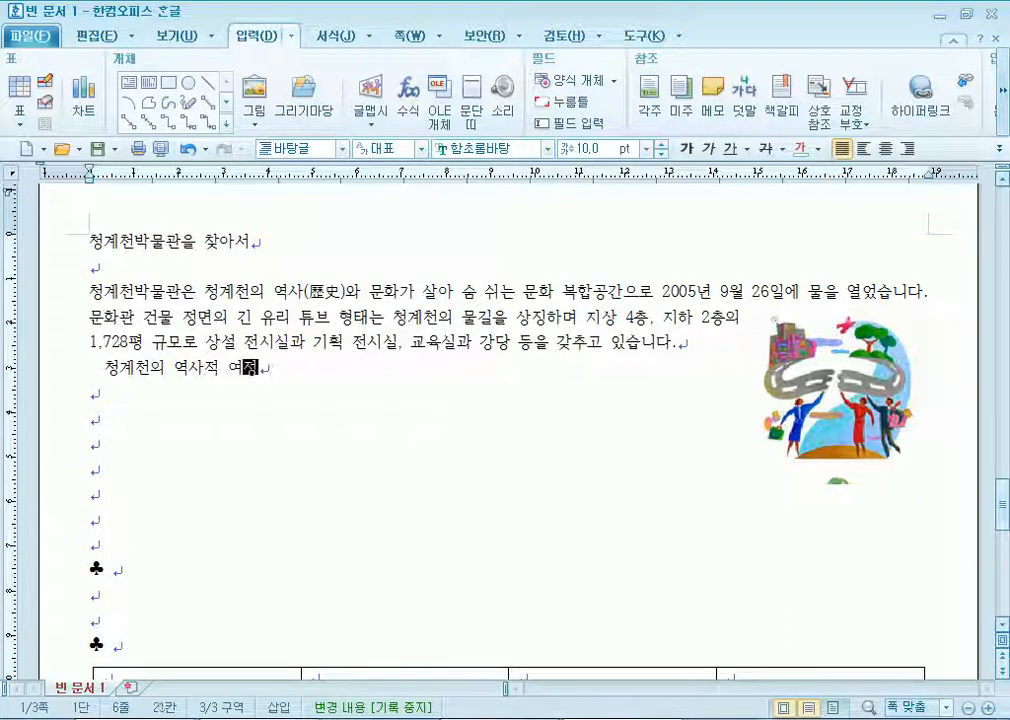
text(이 주제별ㄹ로 전)
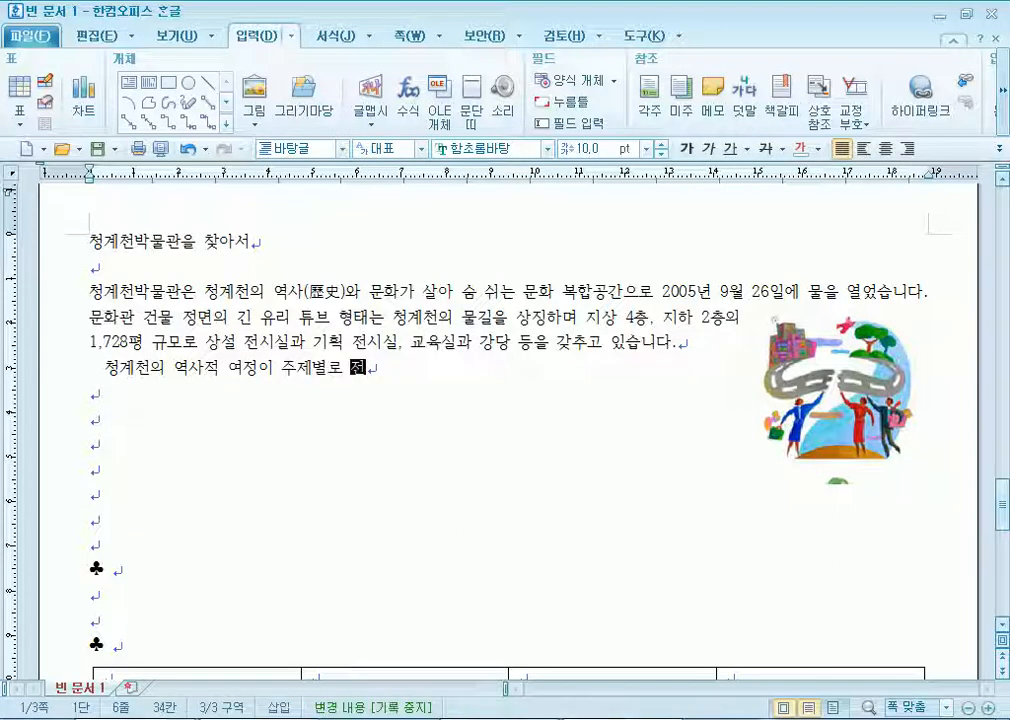
text(시된 상ㅅ설 )
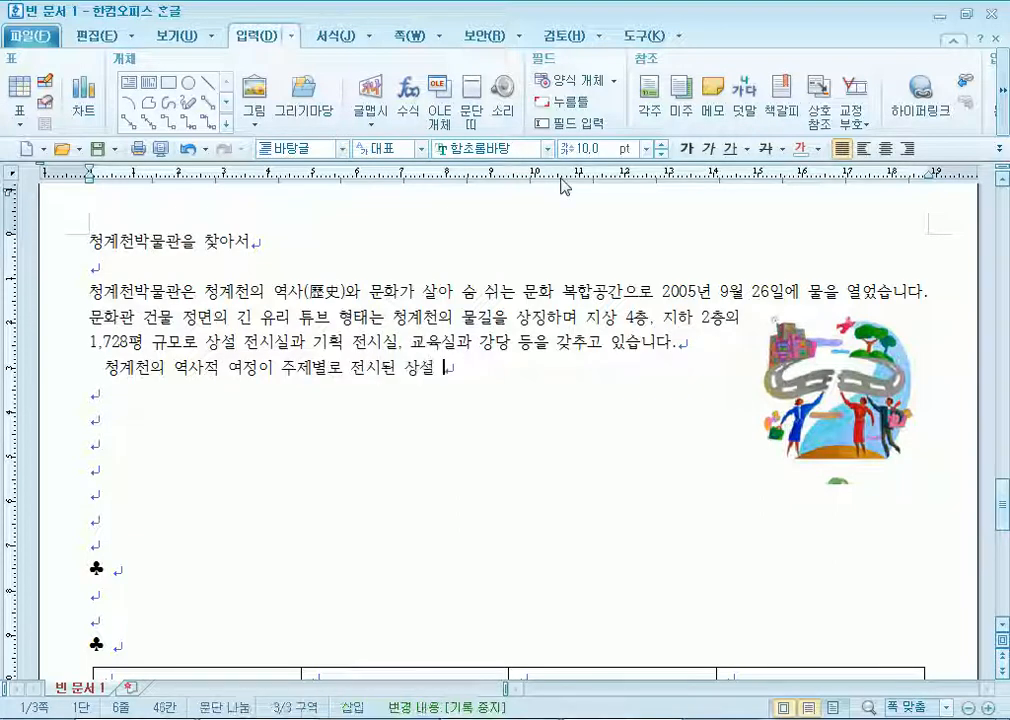
text(전시실은 조)
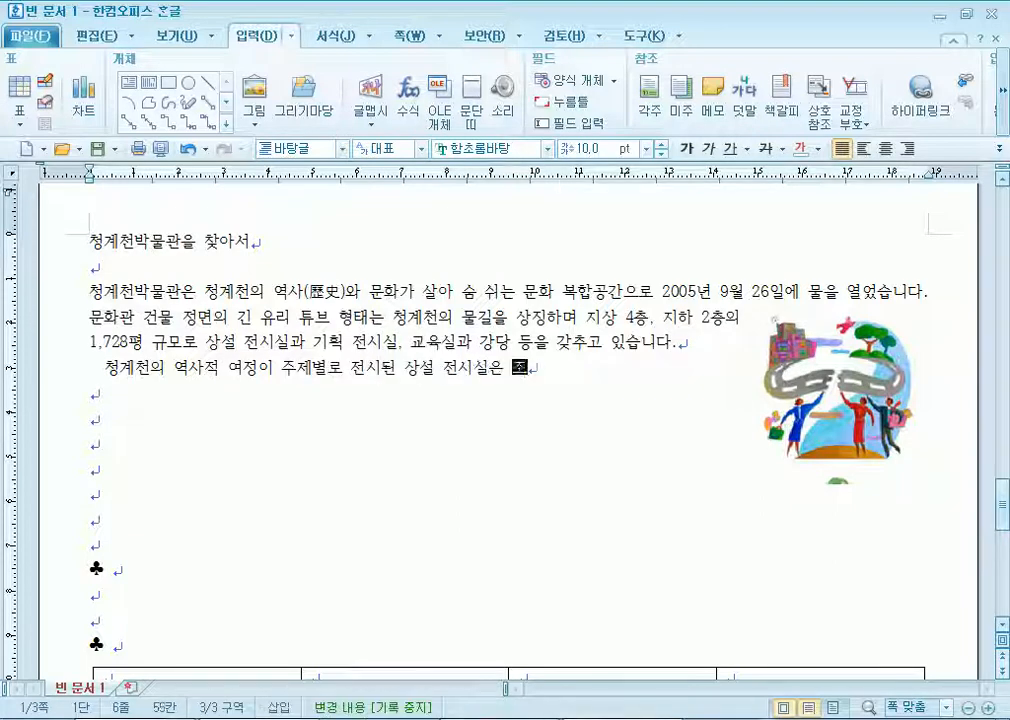
text(선 시대부터 ㅎ현재)
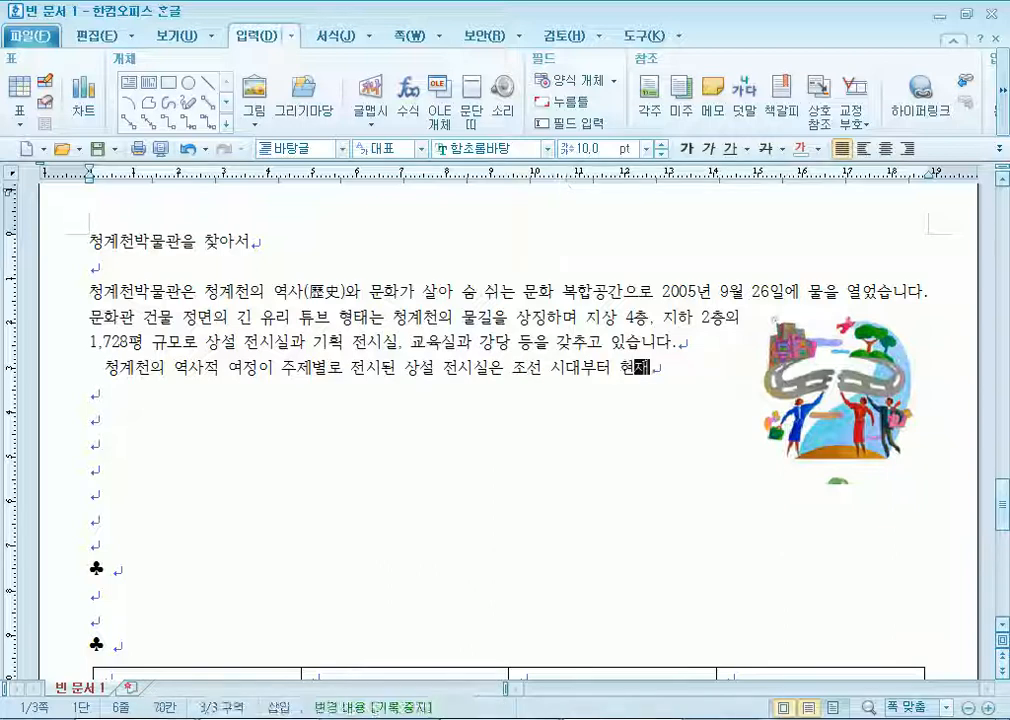
text(에 이르기까지 청)
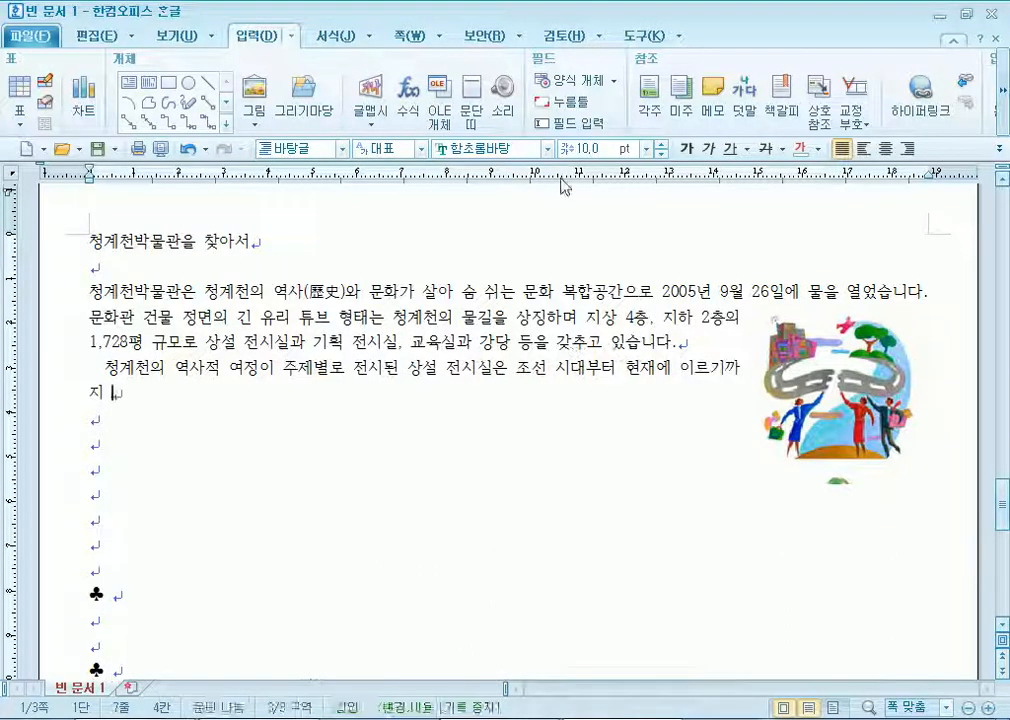
text(계)
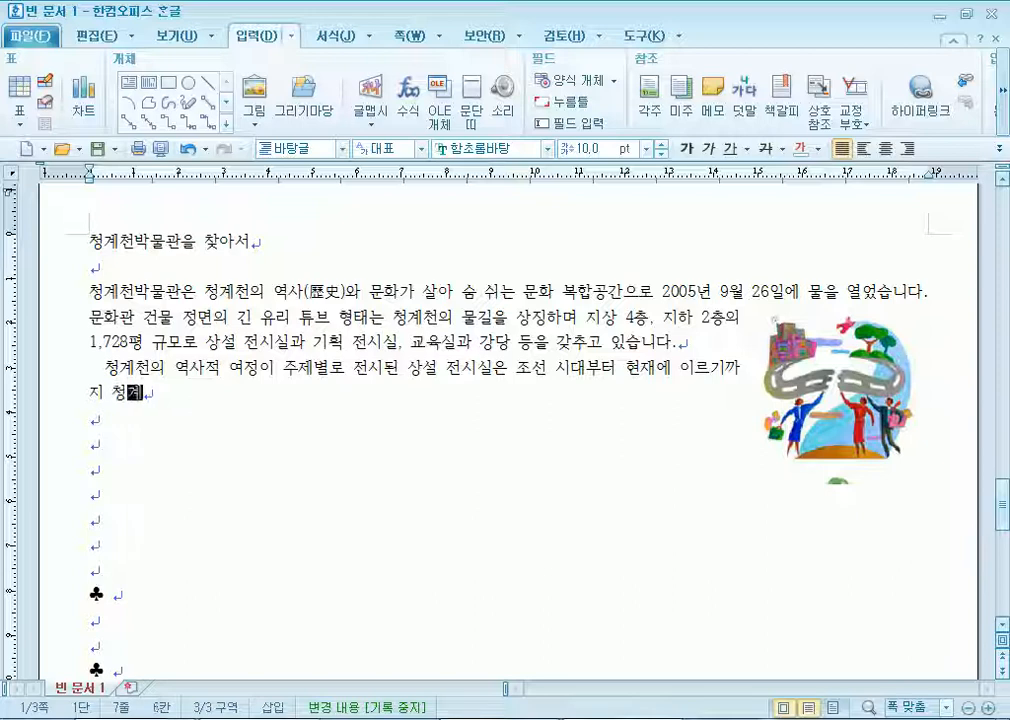
text(천의 역사를 )
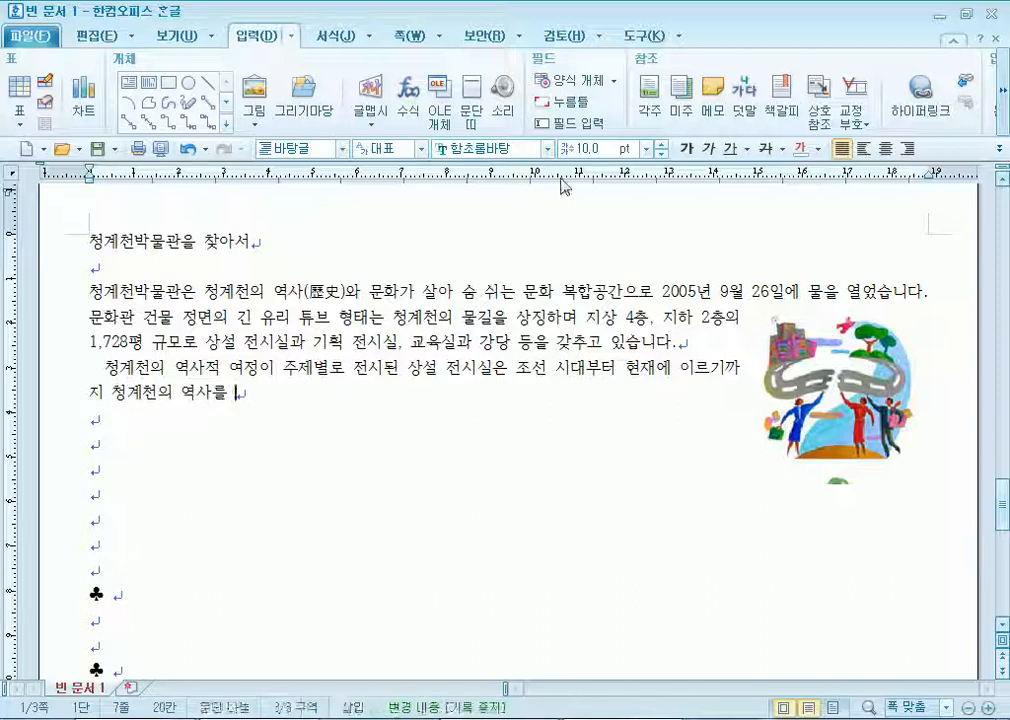
text(다양한 관점)
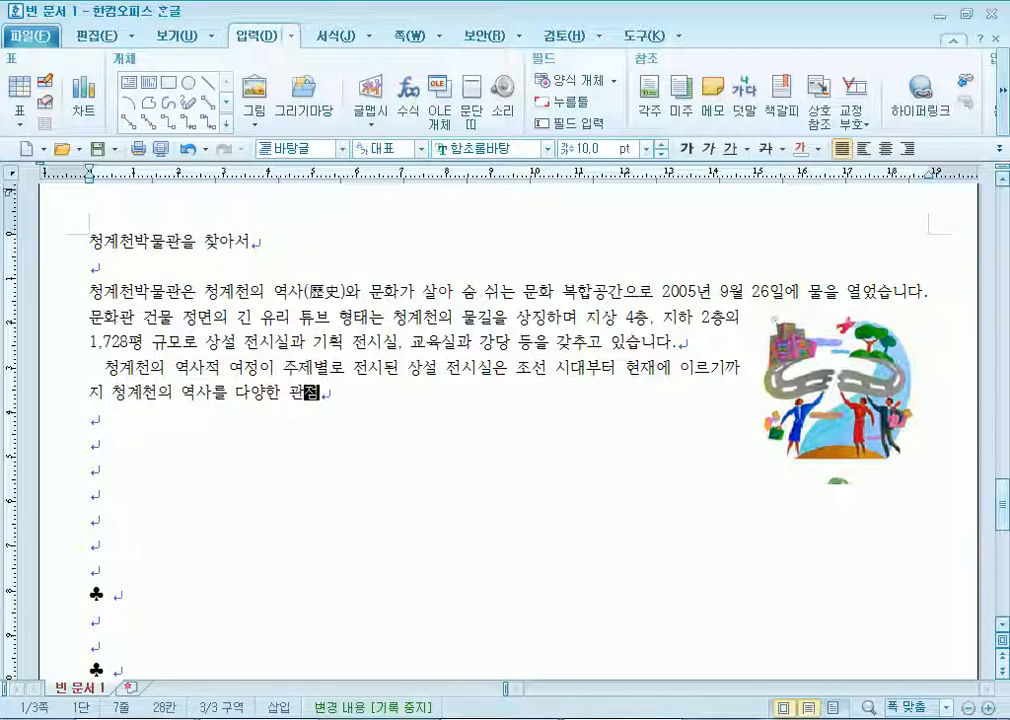
text(에서 다루고 있)
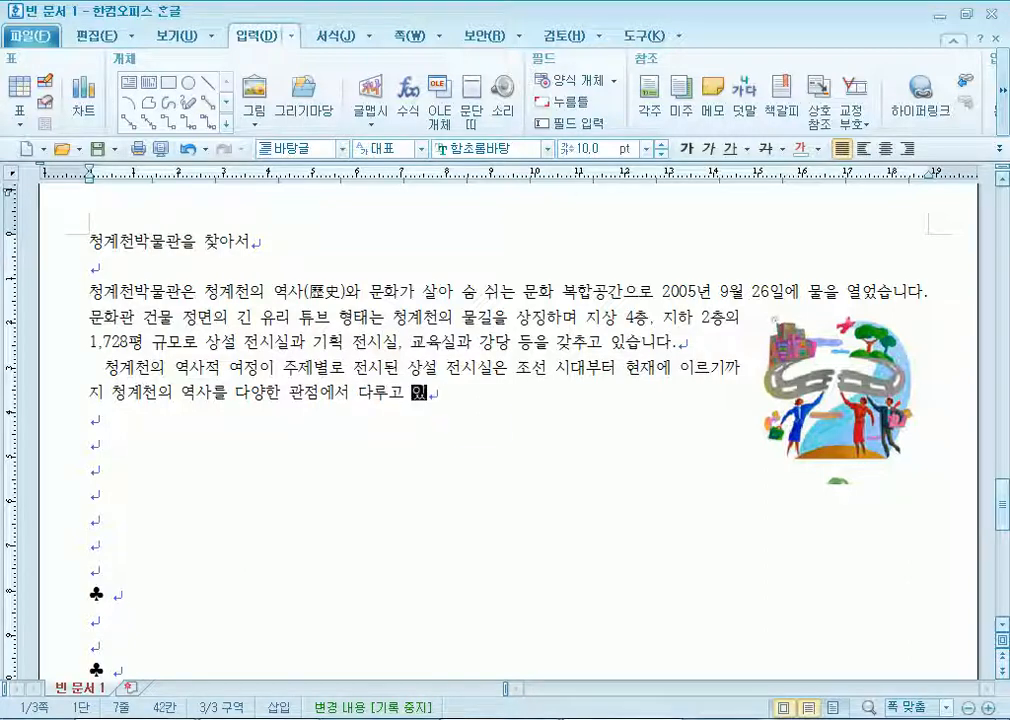
text(으며, 위에서 아래로 )
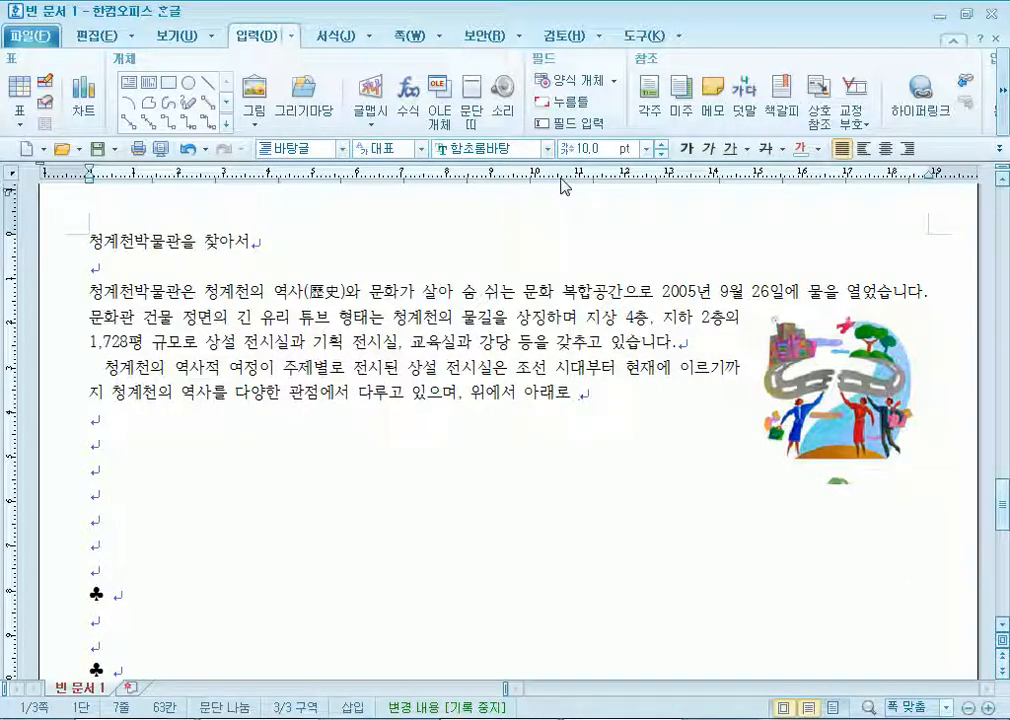
text(호흐는 물의 )
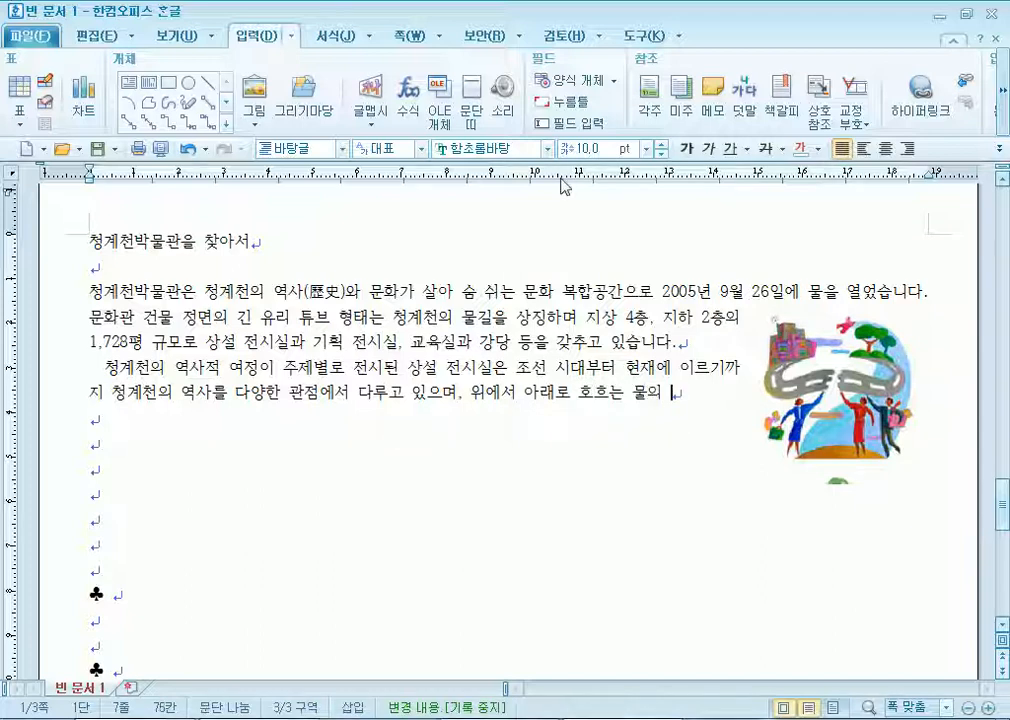
text(속성을 따)
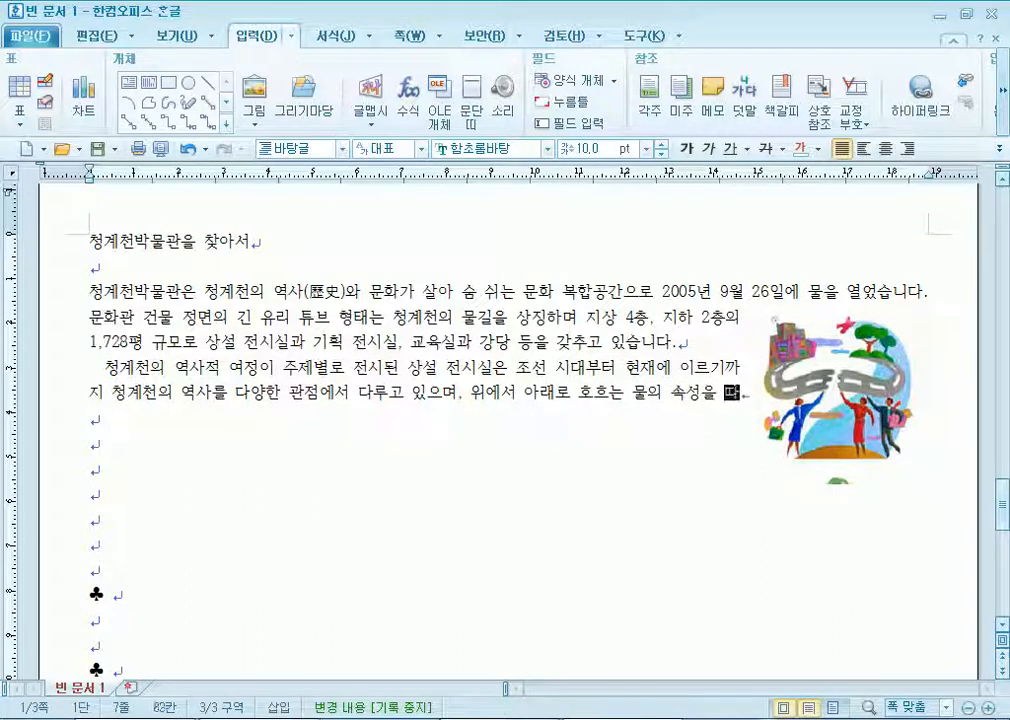
text(라 4층에서)
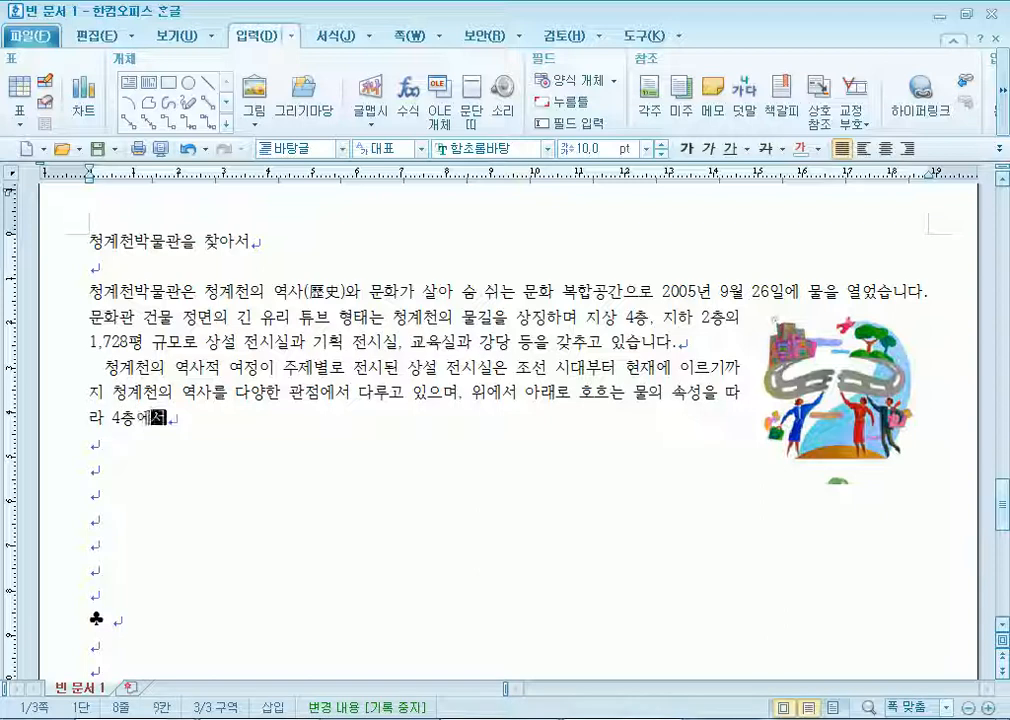
text(부터 1층)
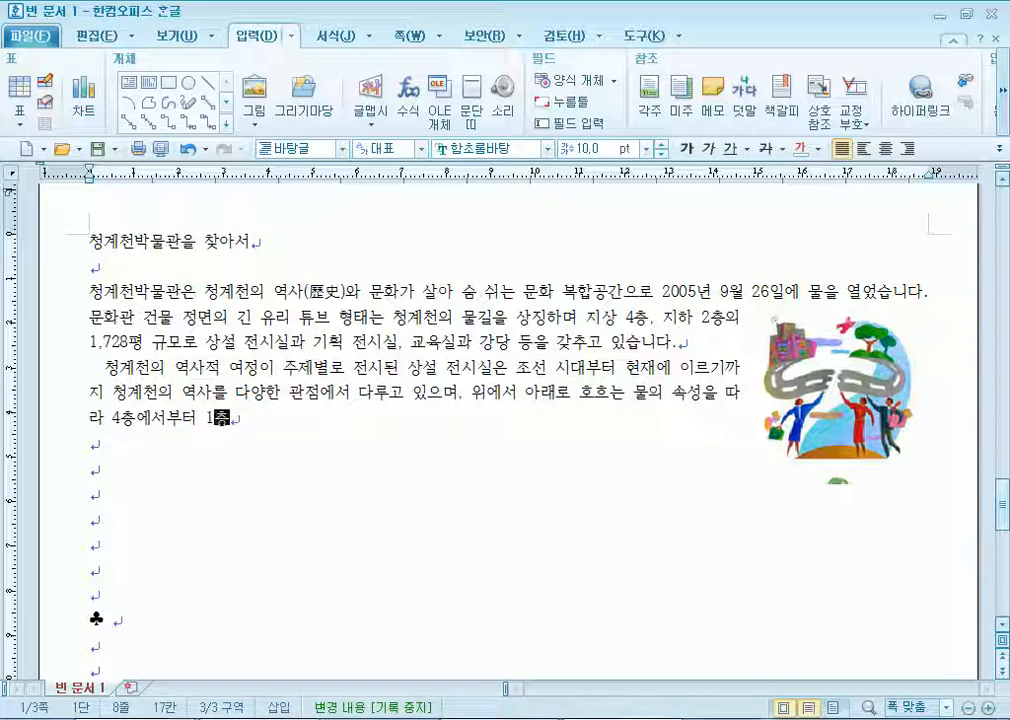
text(으로 내려오면 )
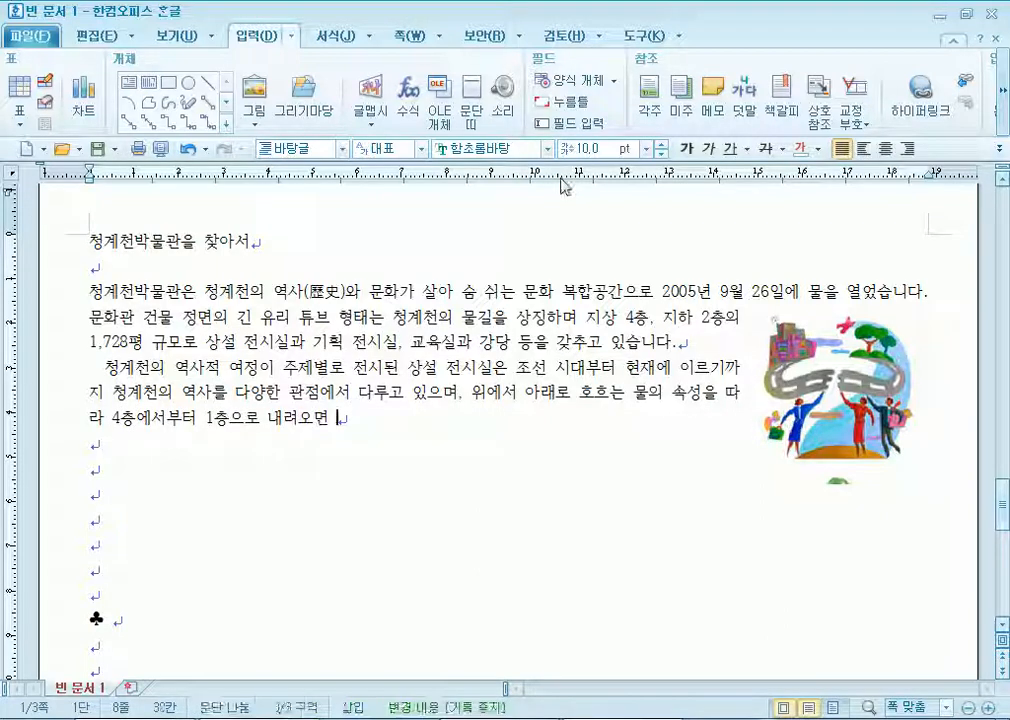
text(관람)
Add 관람(觀覽), list the five themes through '복원 후 10년', and mention ten years of materials.
key(F9)
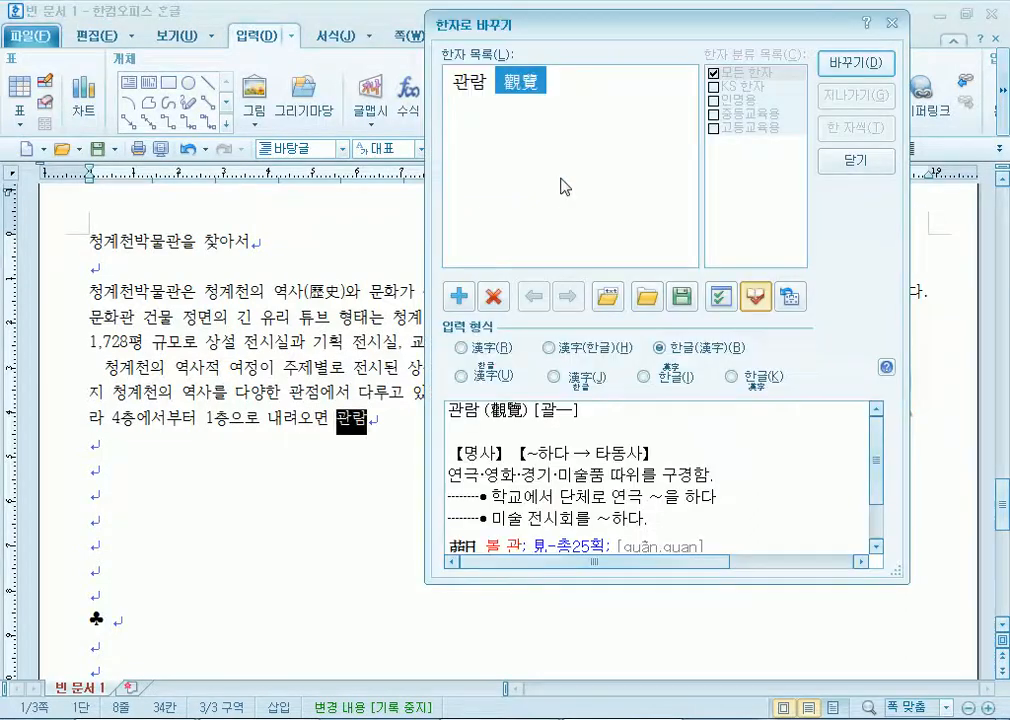
key(Return)
text(하는 것)
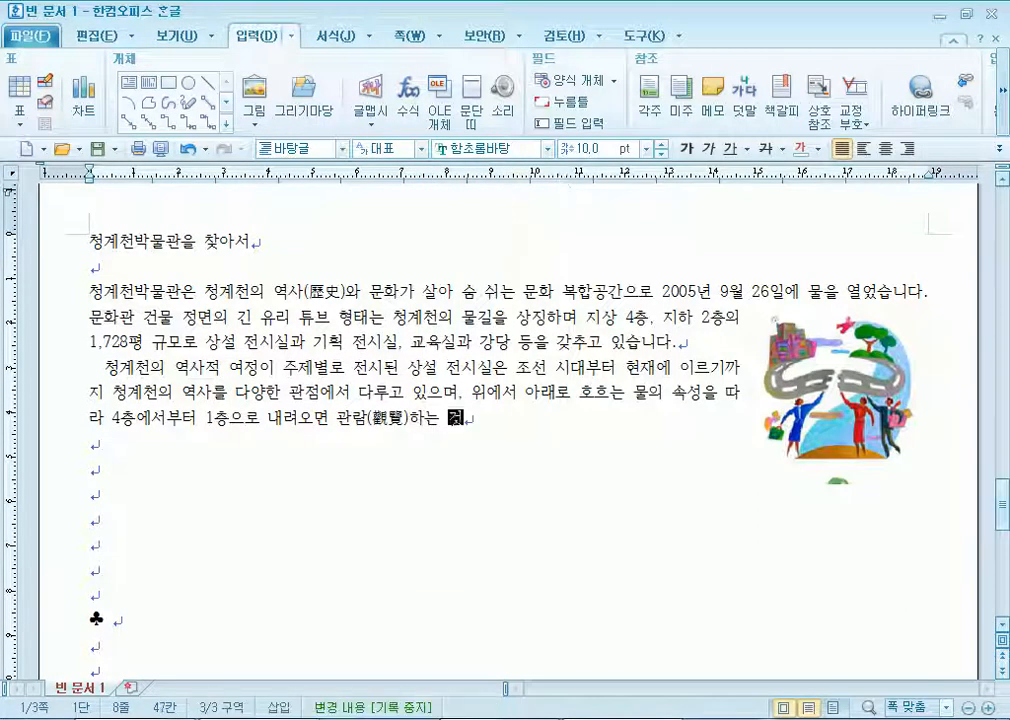
text(이 특지ㅇ입니다. 전시 )
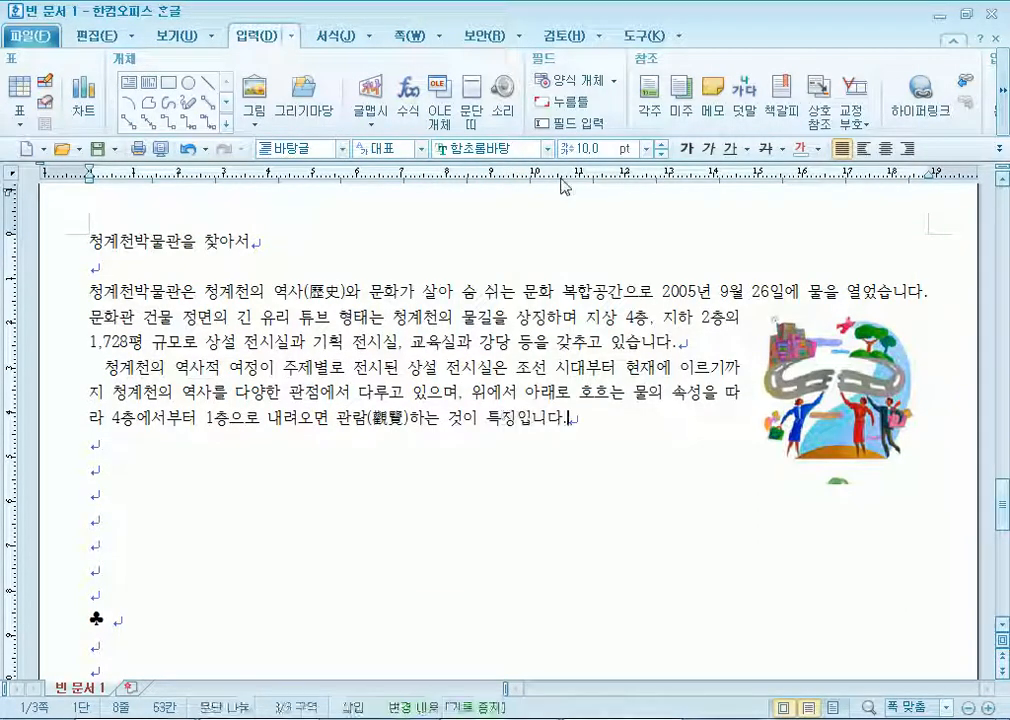
text(내용은 )
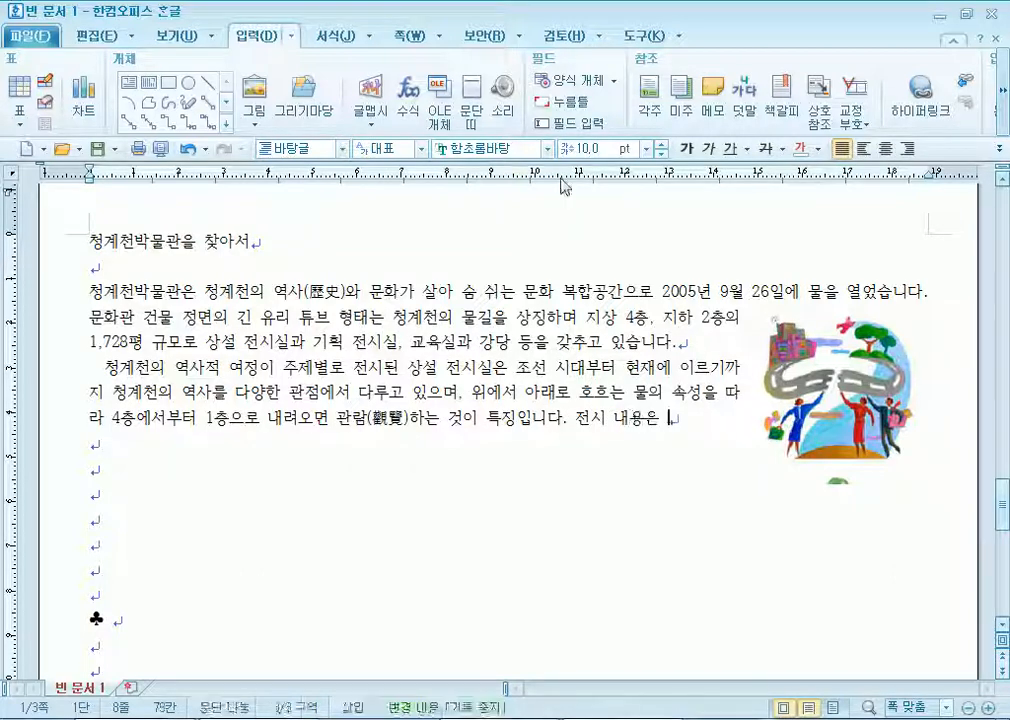
text('상울)
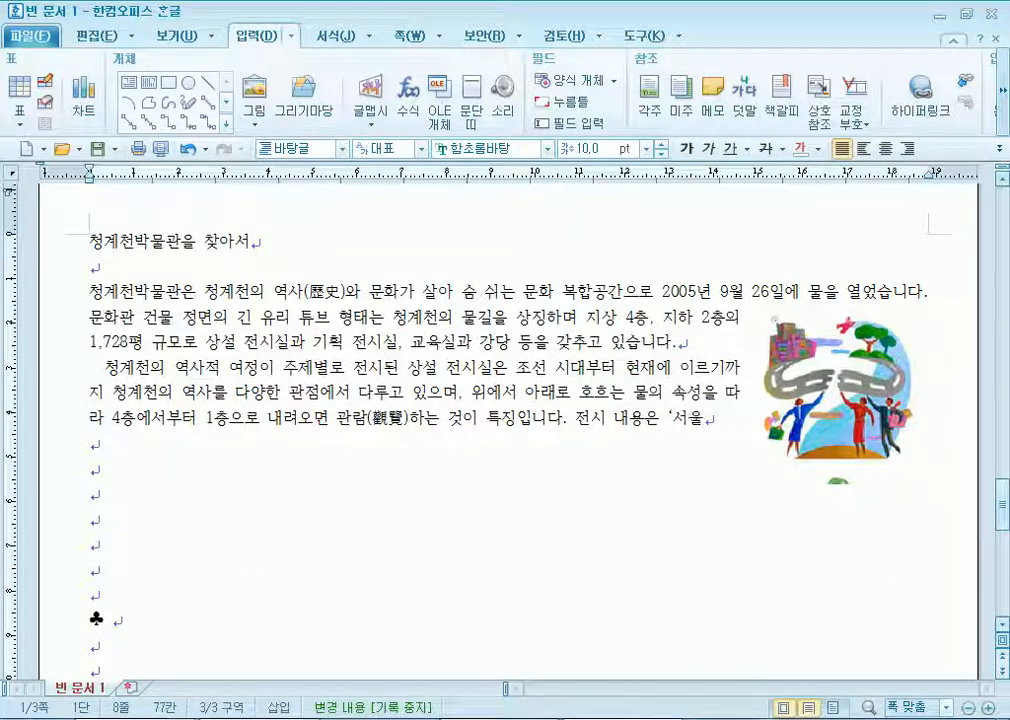
text(, 청계천)
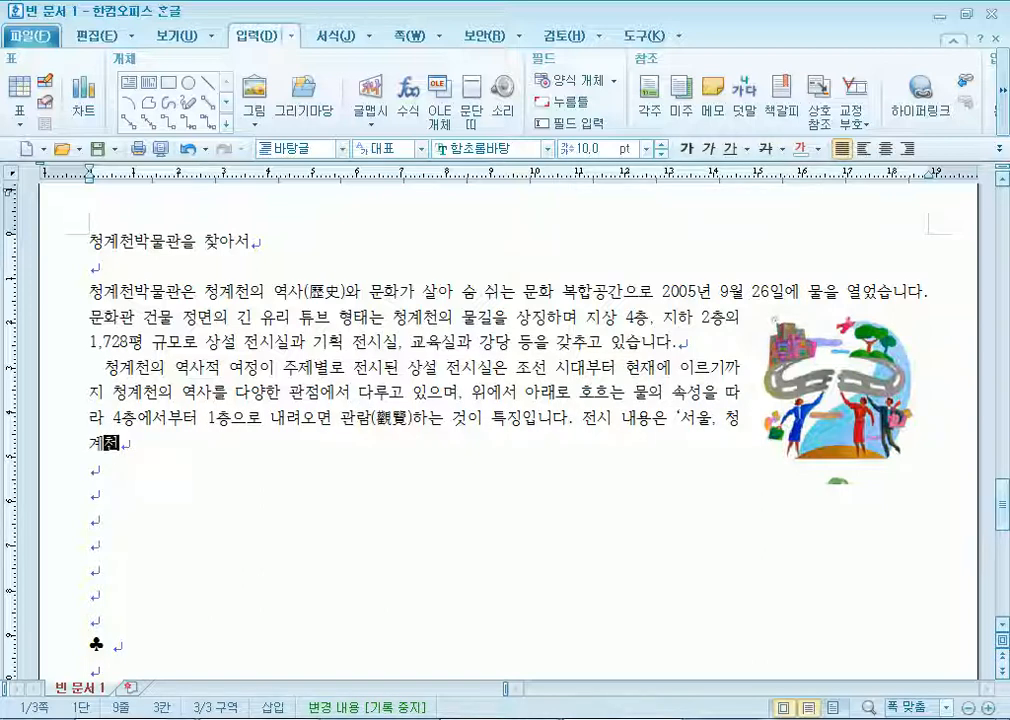
text(', '채처)
key(BackSpace)
key(BackSpace)
text(개처)
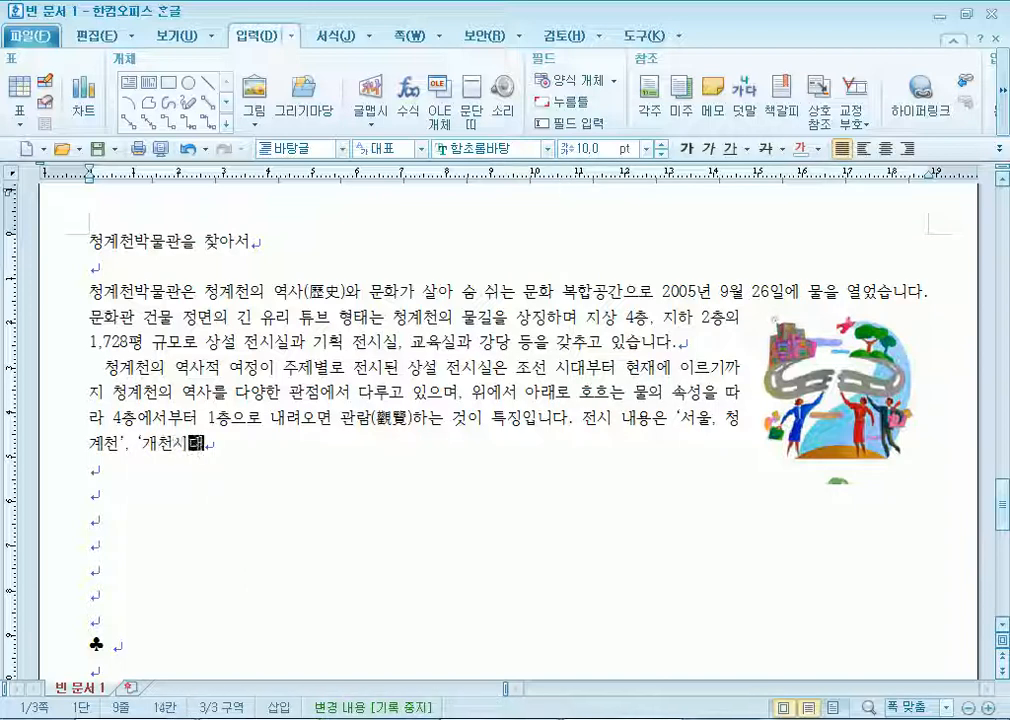
text(.)
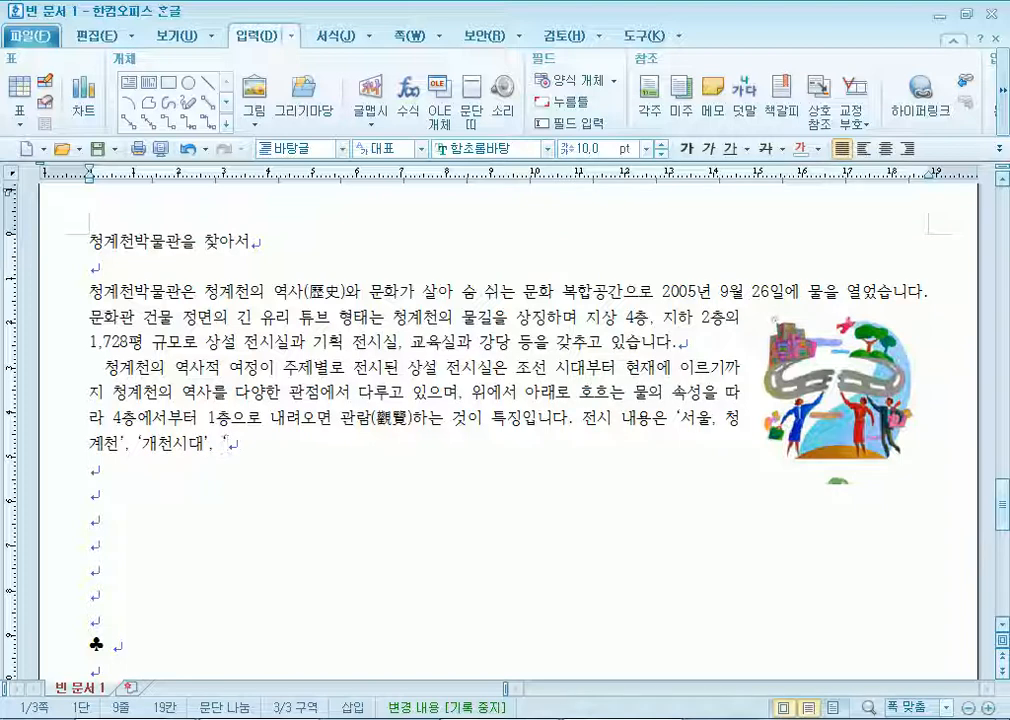
text(처)
text(계천)
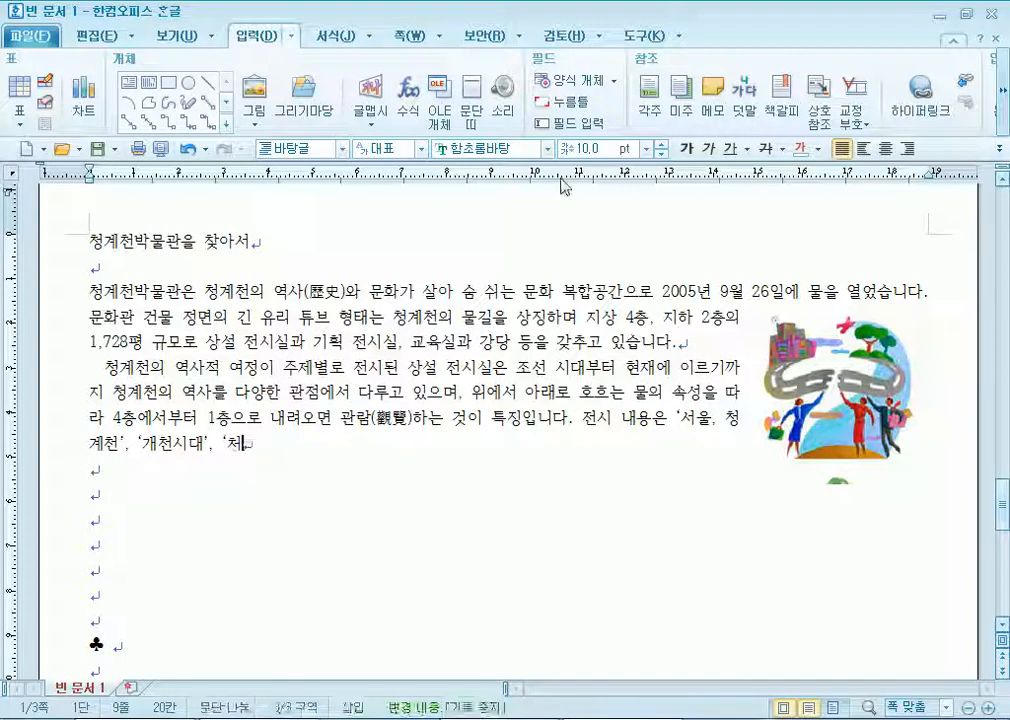
text(, 청계)
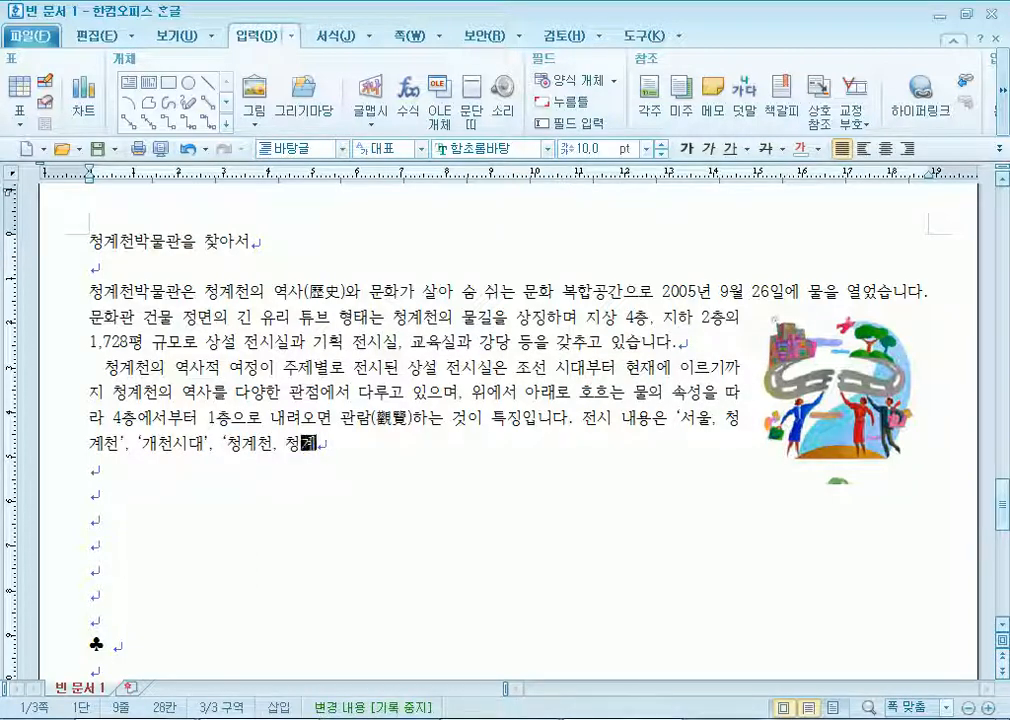
text(로', )
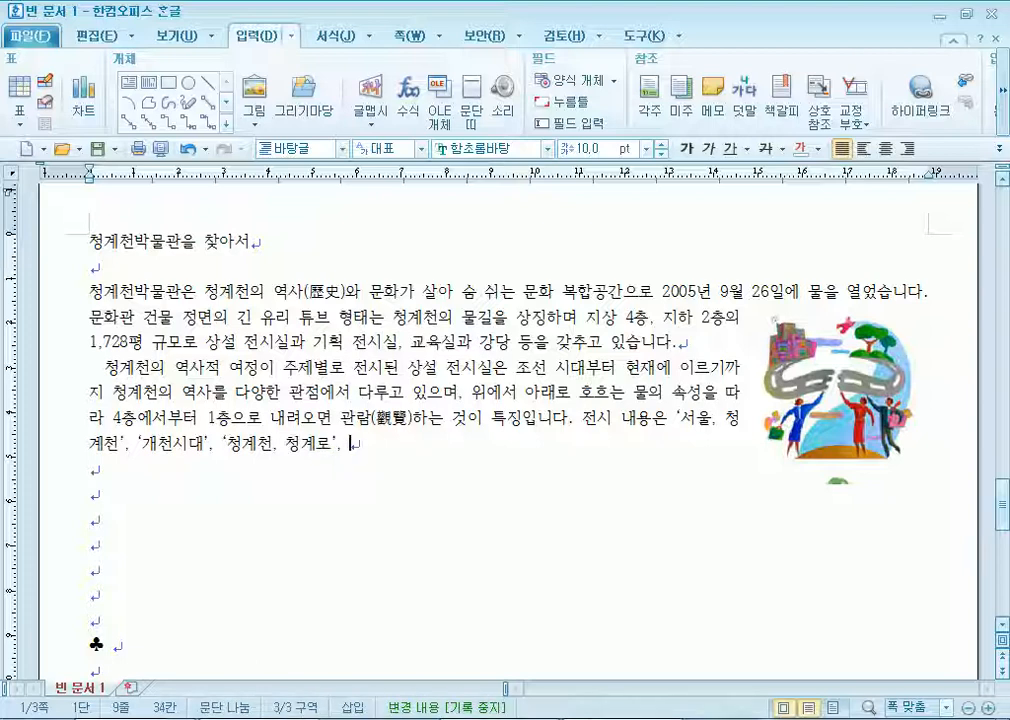
text('청계천 복)
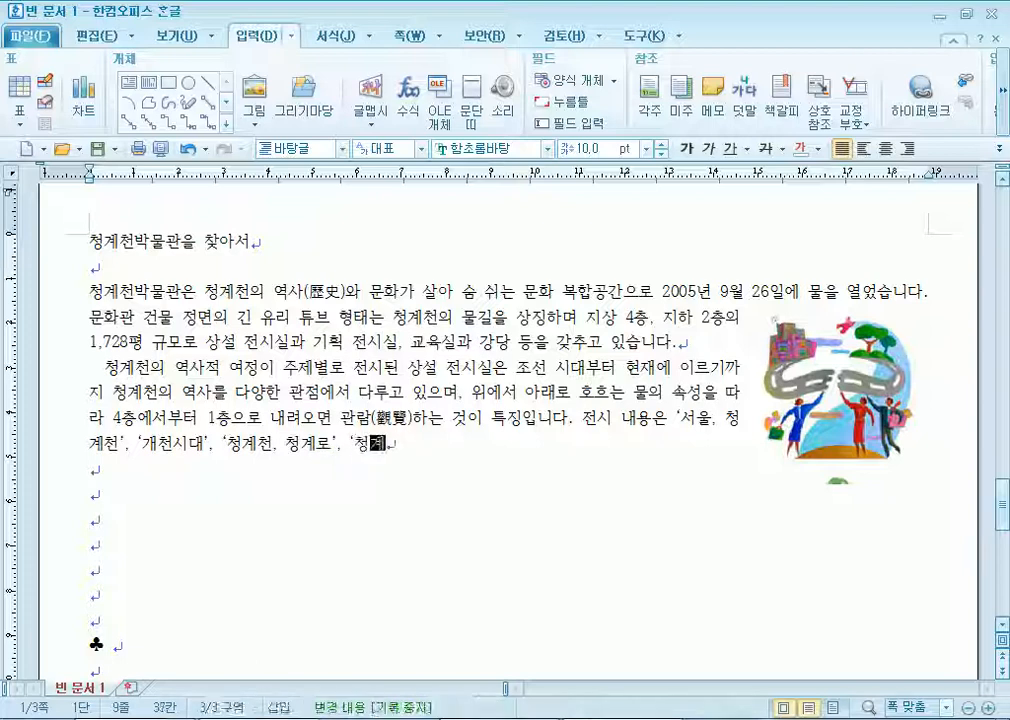
text(원 사)
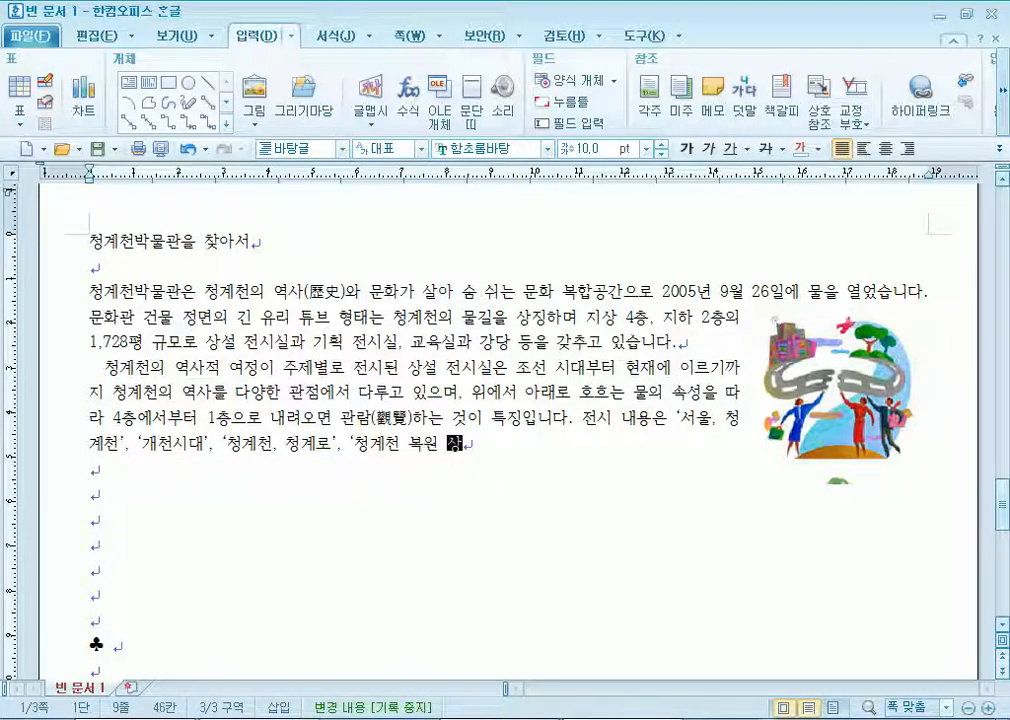
text(업'.)
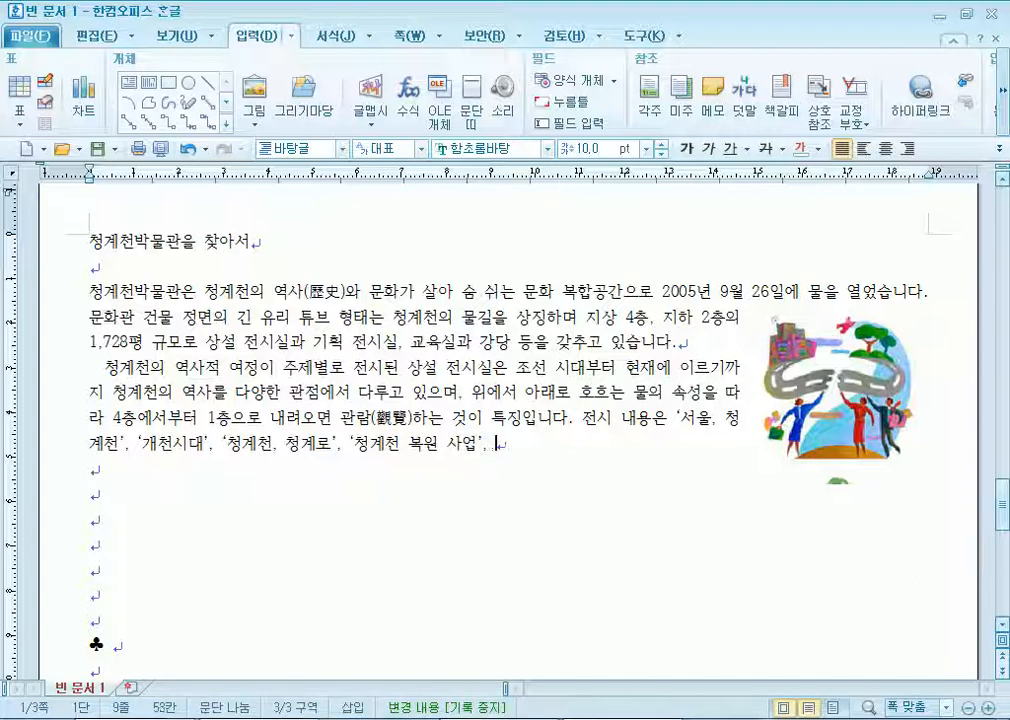
text( 복ㅇ)
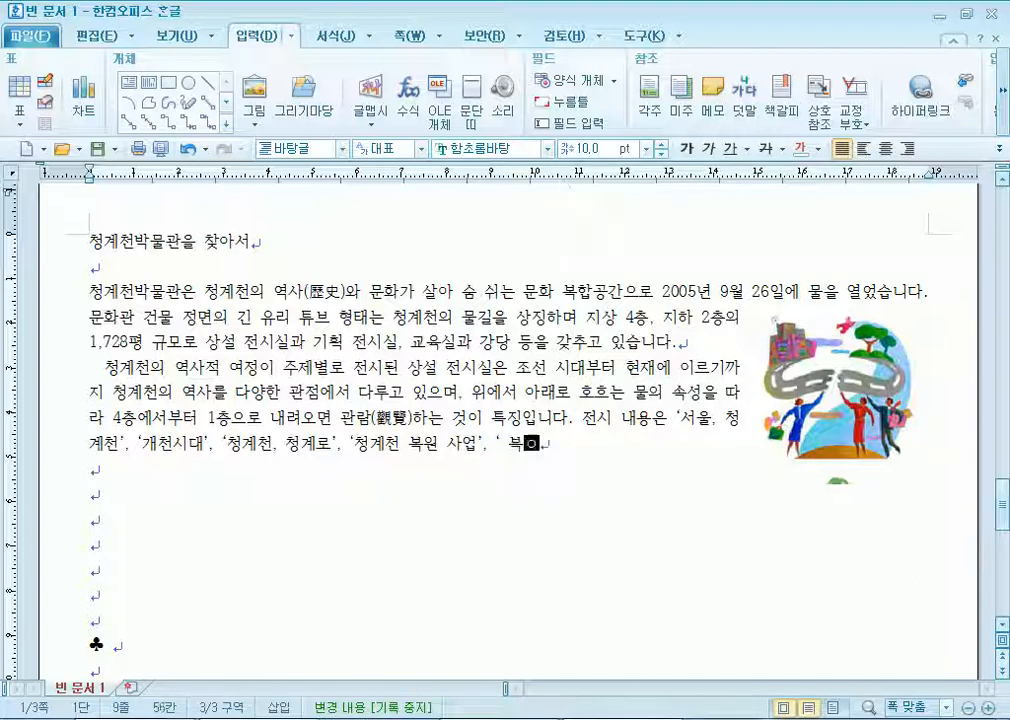
key(BackSpace)
key(BackSpace)
key(BackSpace)
text(복원)
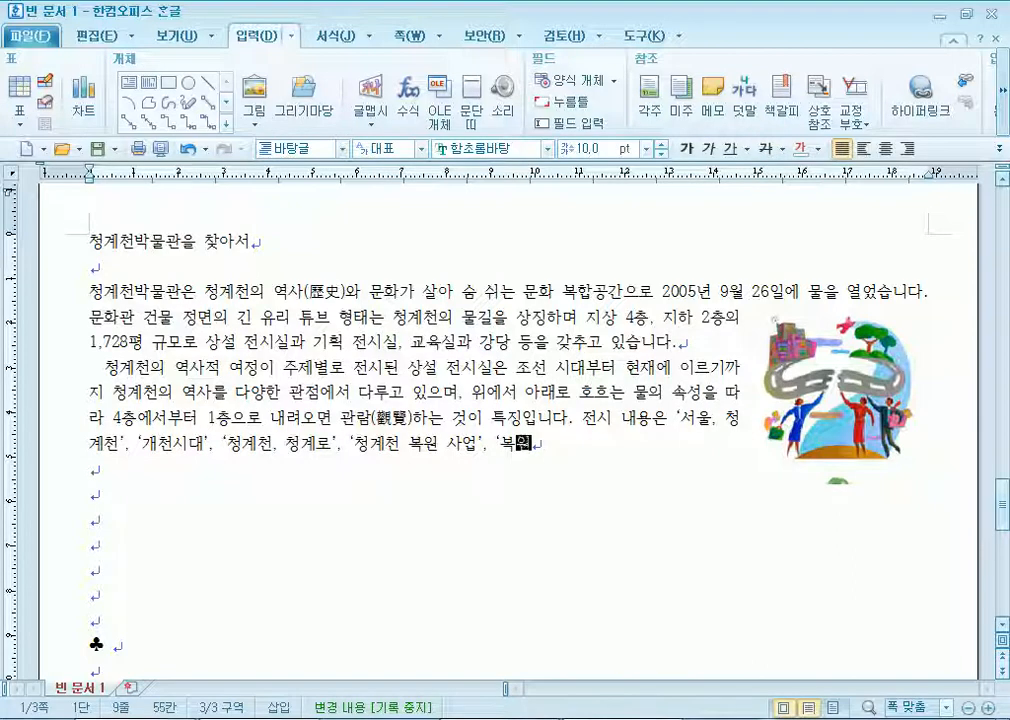
text( 후 10)
text(년' 등 )
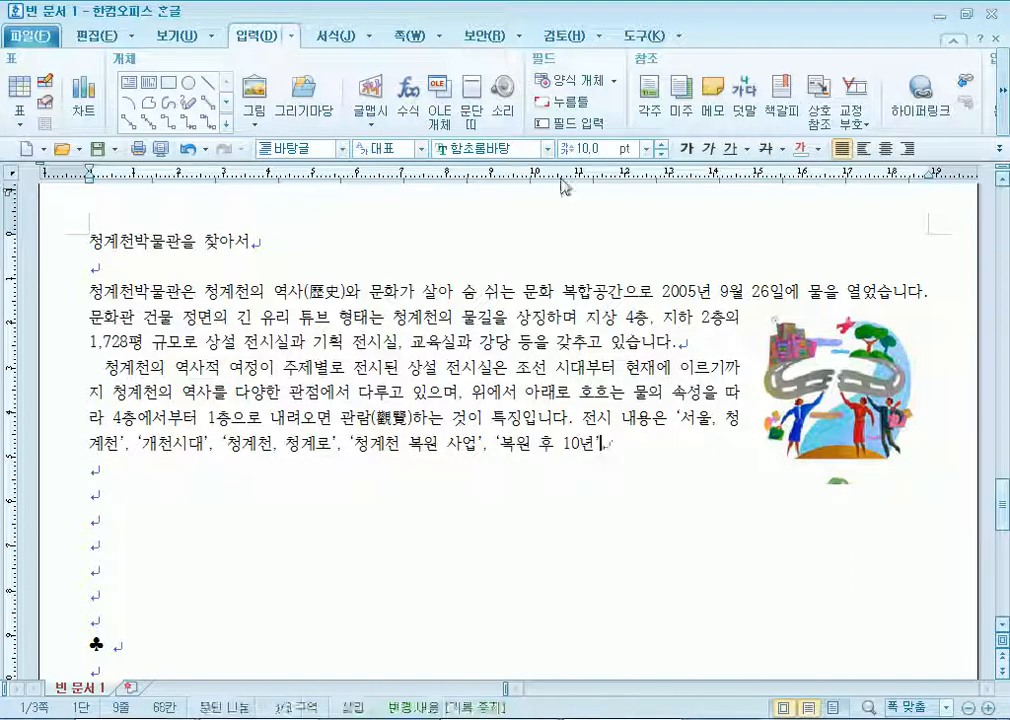
text(크게 5개)
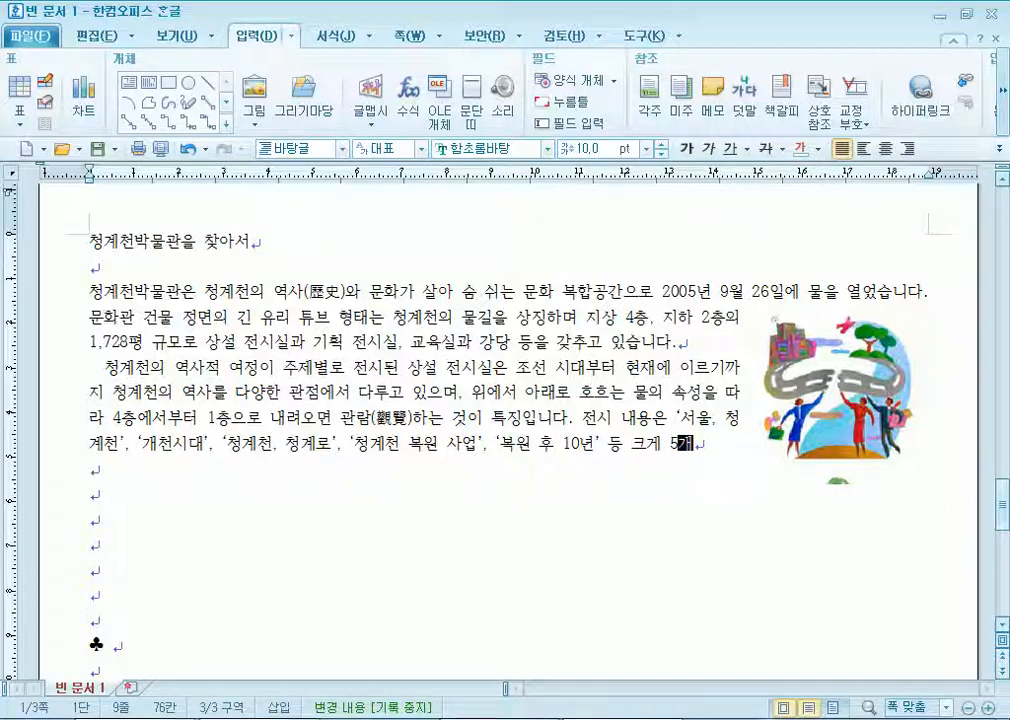
text(의 주제로 구성되어 )
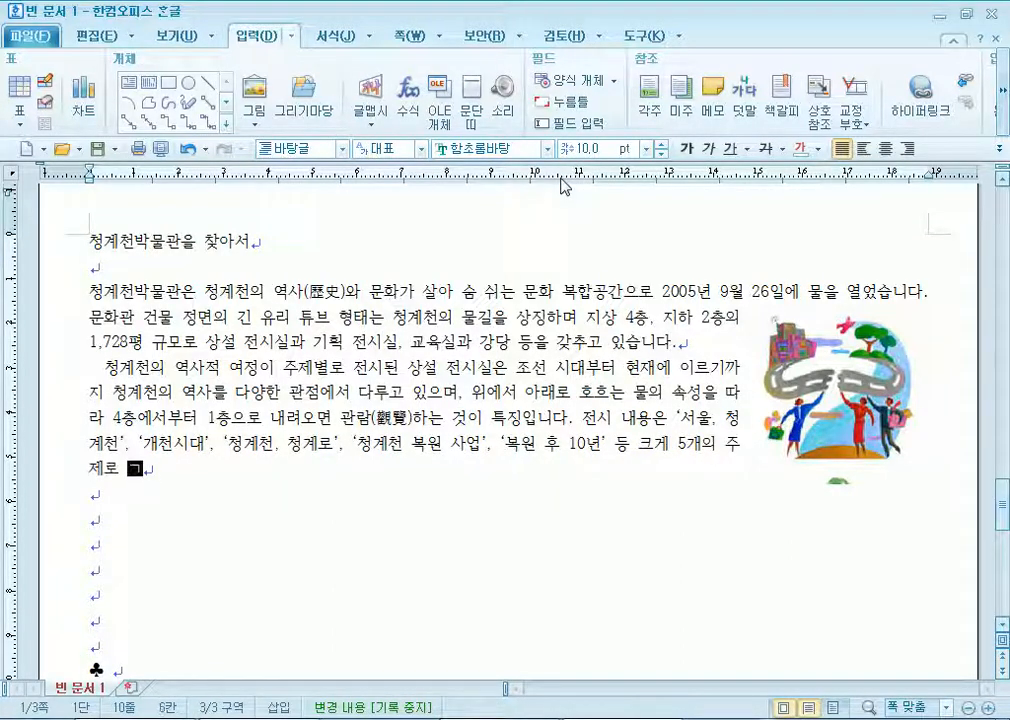
text(지)
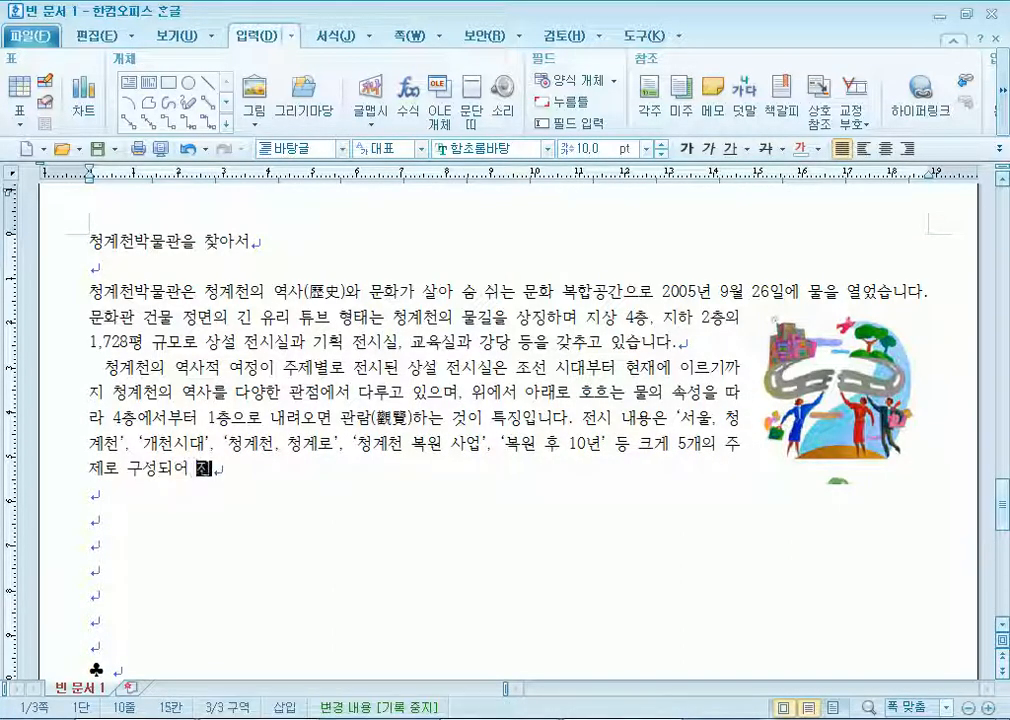
text(난 10년간 축적된 역)
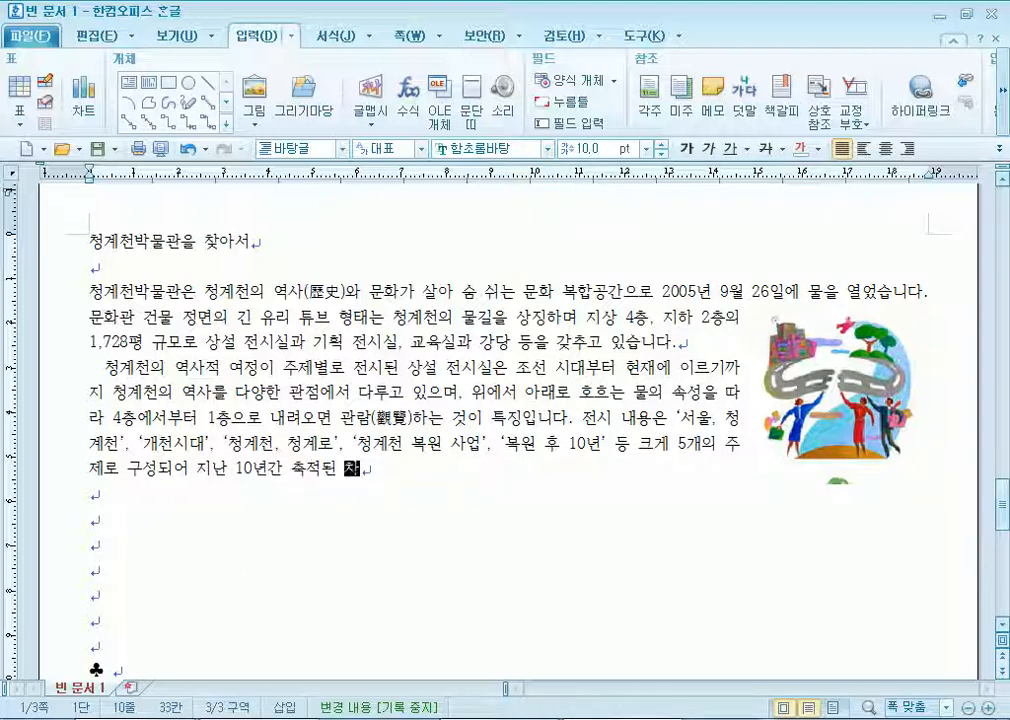
text(청ㅁ)
text(천 관ㄹ)
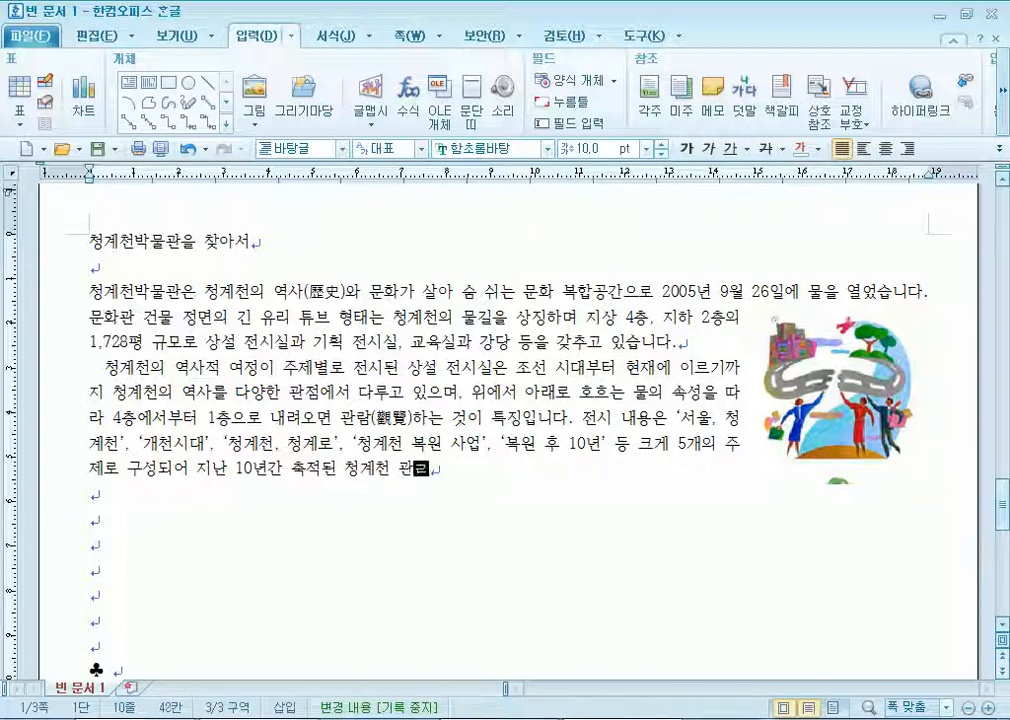
text(려 자료들이 종)
text(망라되)
text(어 이으며, 기획 ㅈ)
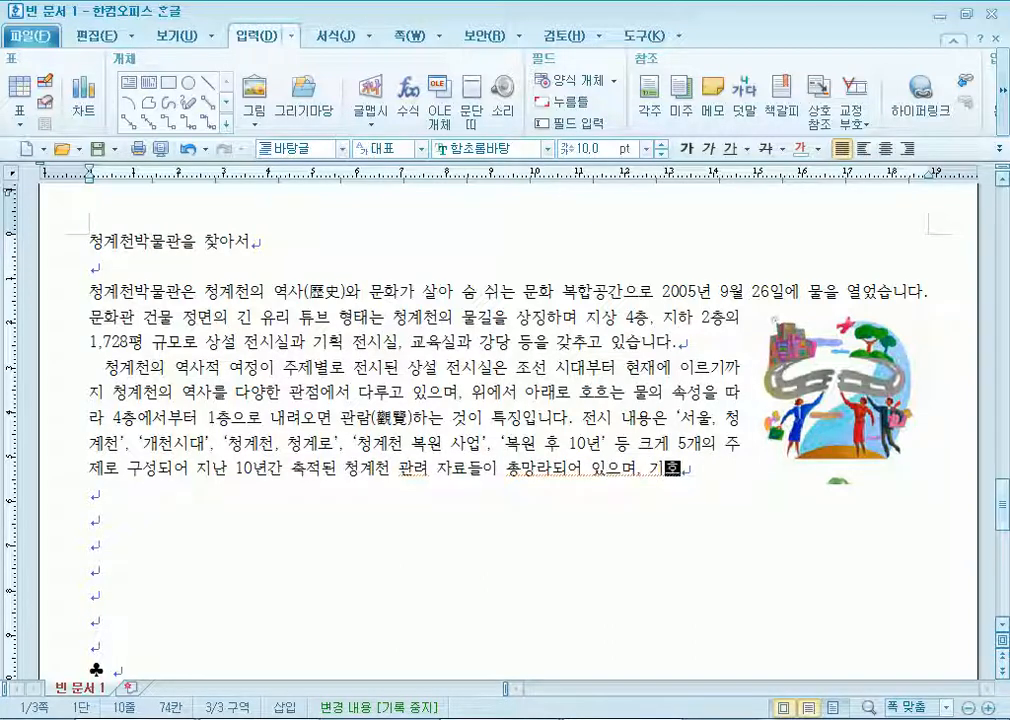
text(시실은)
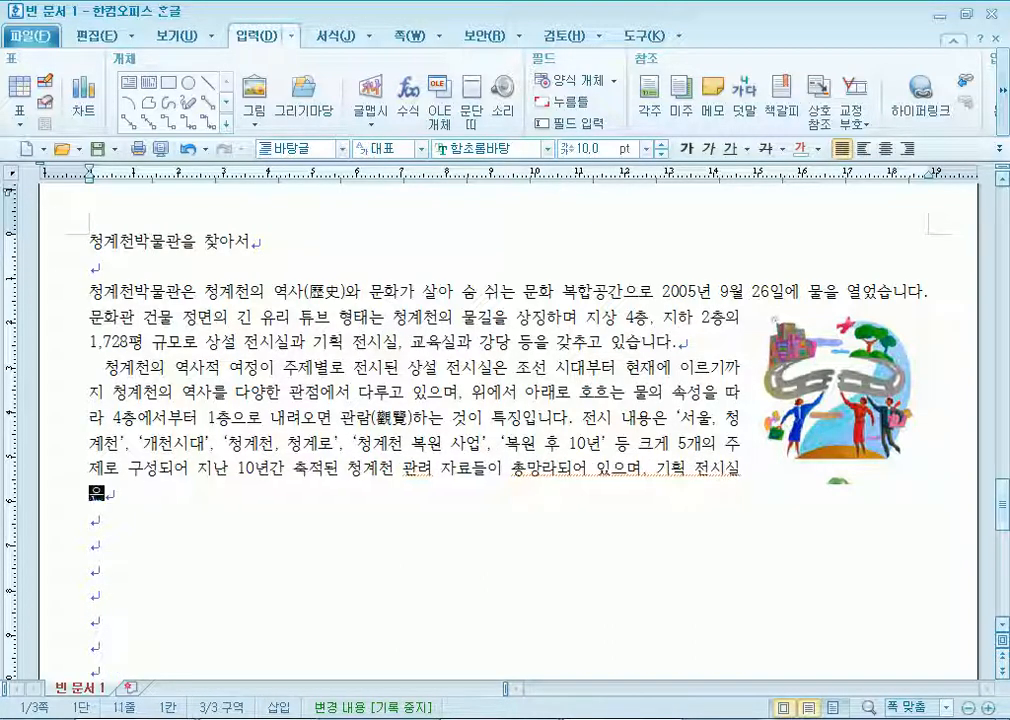
Describe the special exhibition hall's themed exhibitions and cultural events as Cheonggyecheon's cultural space.
key(Left)
key(Left)
key(Left)
key(Left)
key(Left)
key(Left)
key(Left)
key(Left)
key(Left)
key(Left)
key(Left)
key(Left)
key(Left)
key(Left)
key(Left)
key(Left)
key(Left)
key(Left)
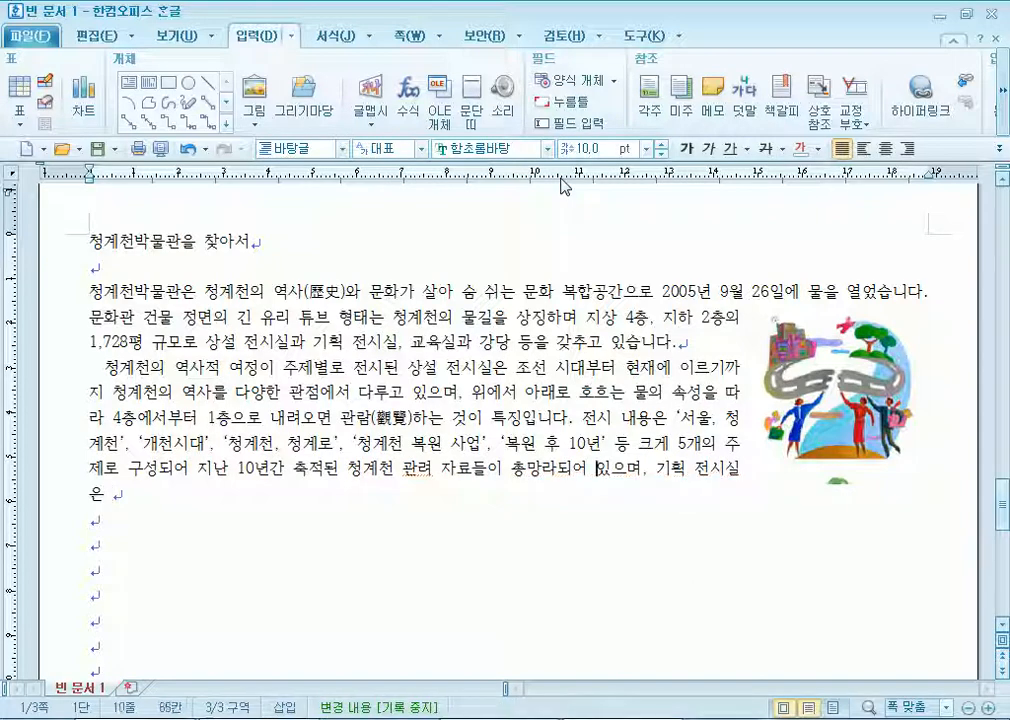
key(Down)
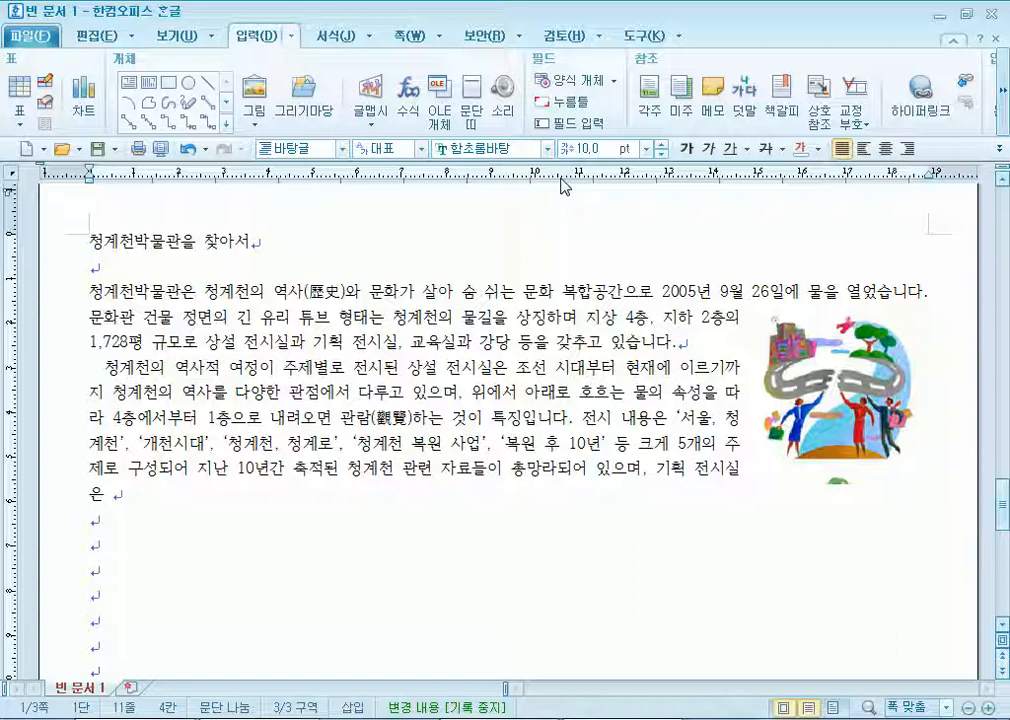
text(청계천)
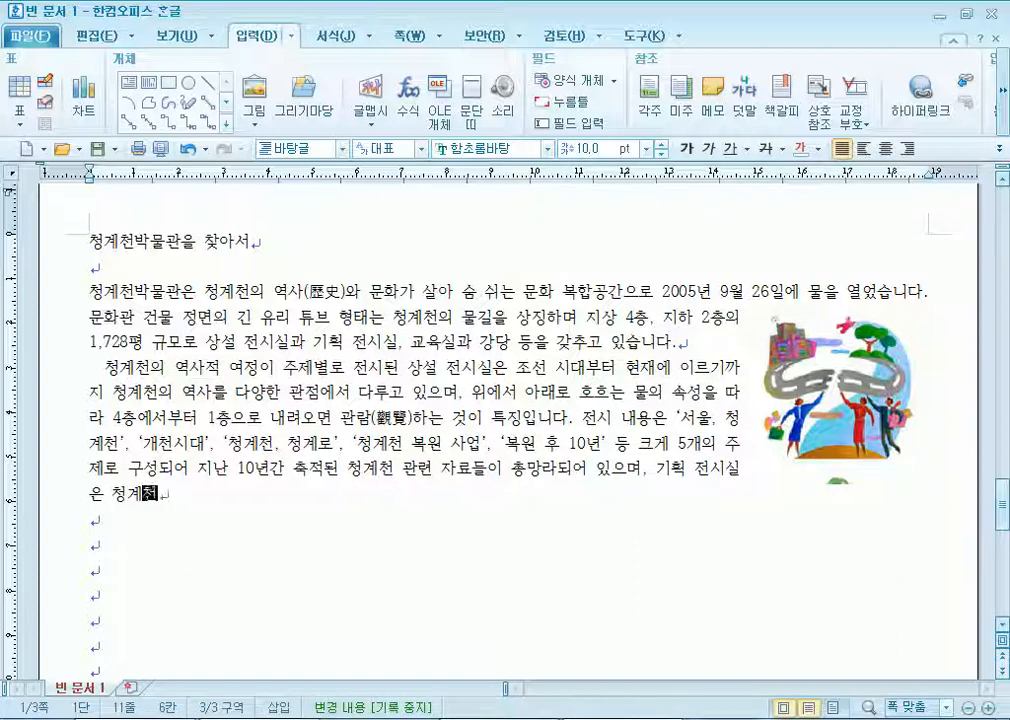
text( 문화와 ㄱ관련하여 다)
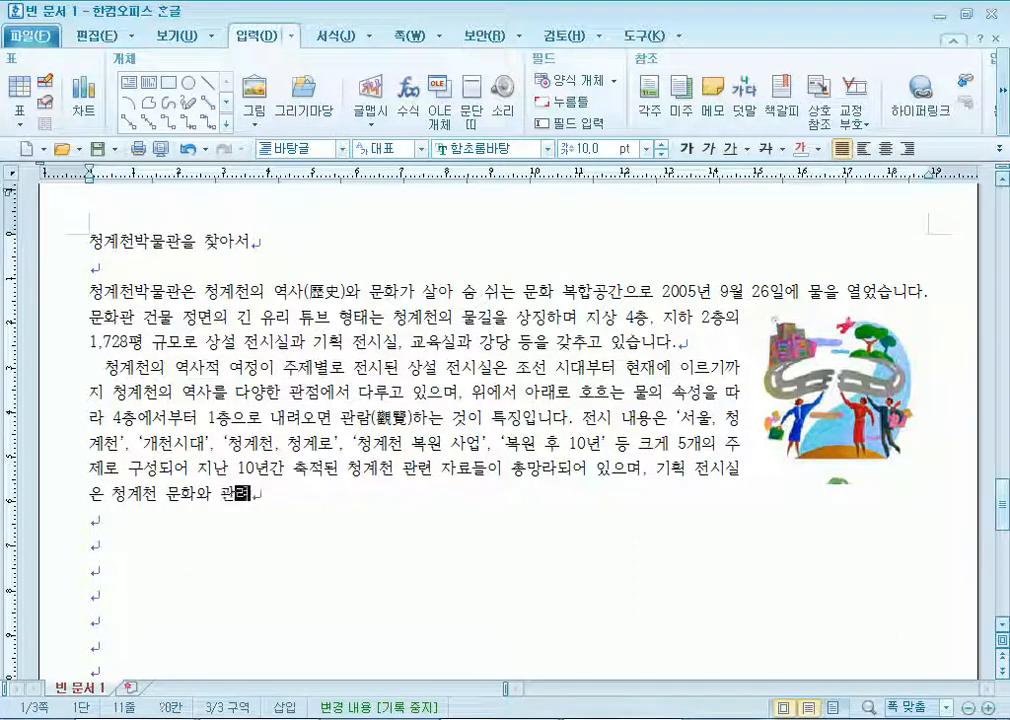
text(양한 주제의 기획 전시)
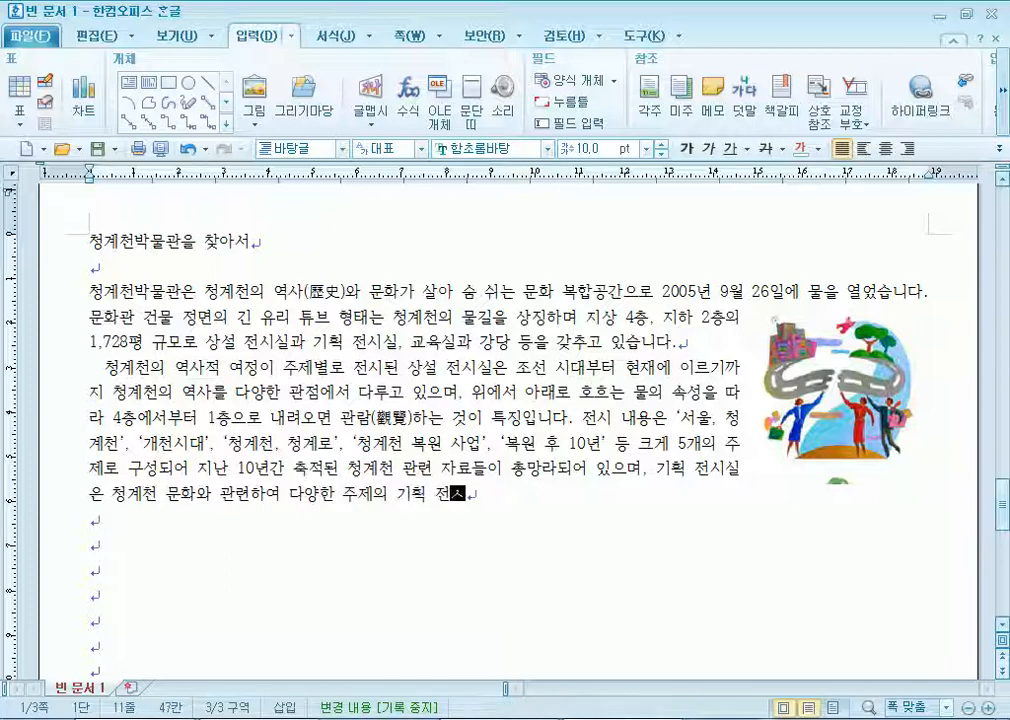
text(와 흥미로운 문화 ㅎㅇ)
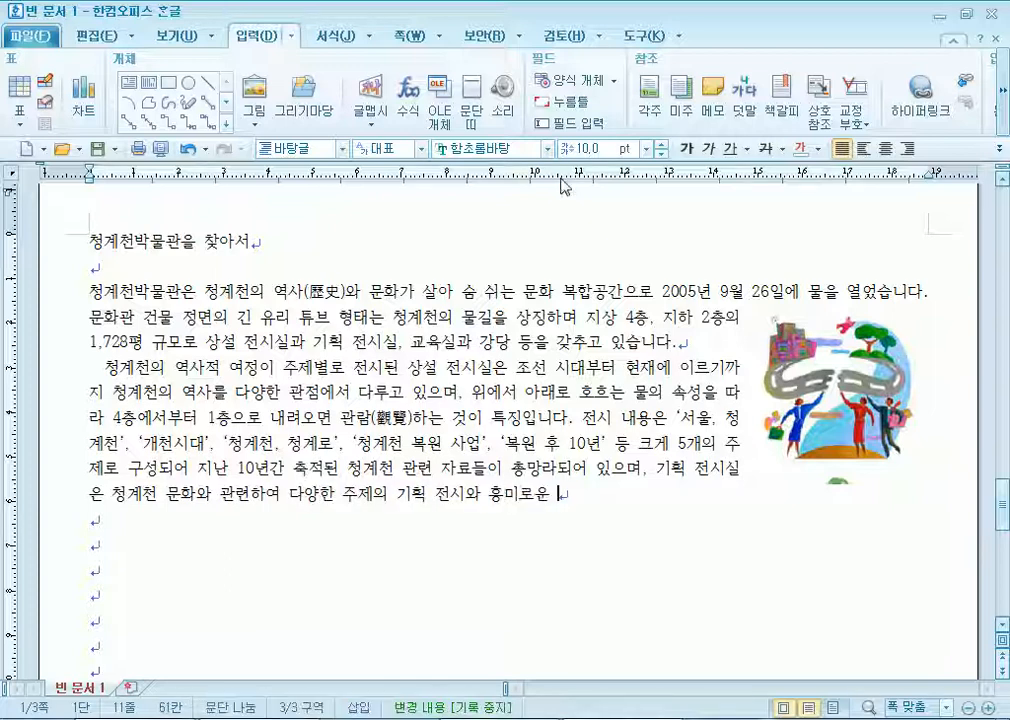
key(BackSpace)
key(BackSpace)
text(행)
text(사를 서보이면서 청계천)
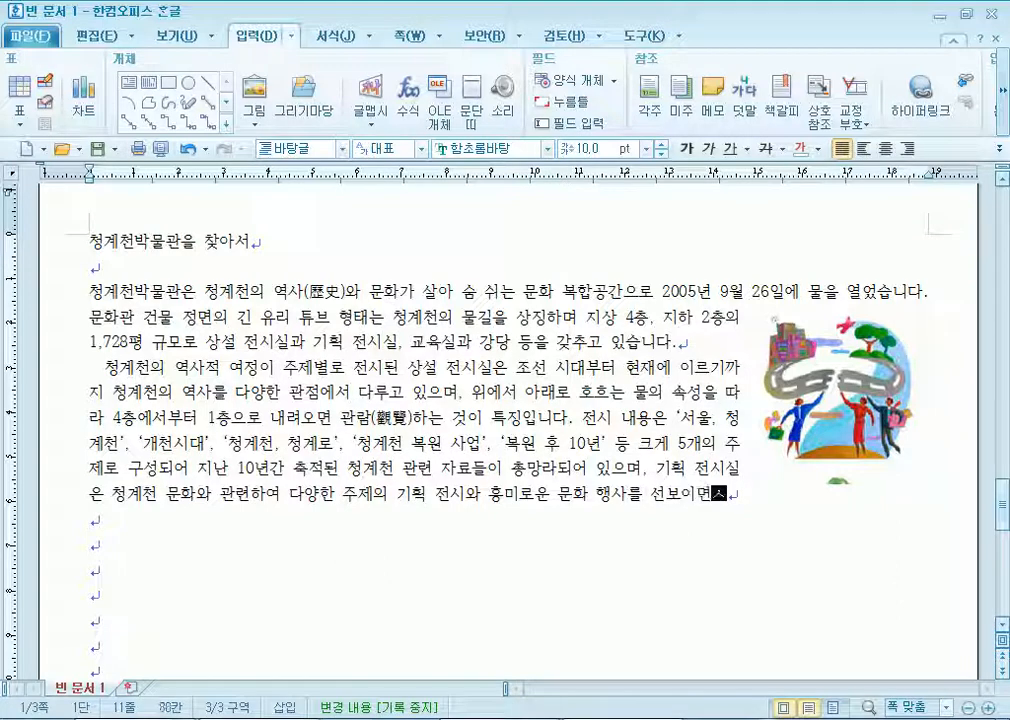
text(의 문)
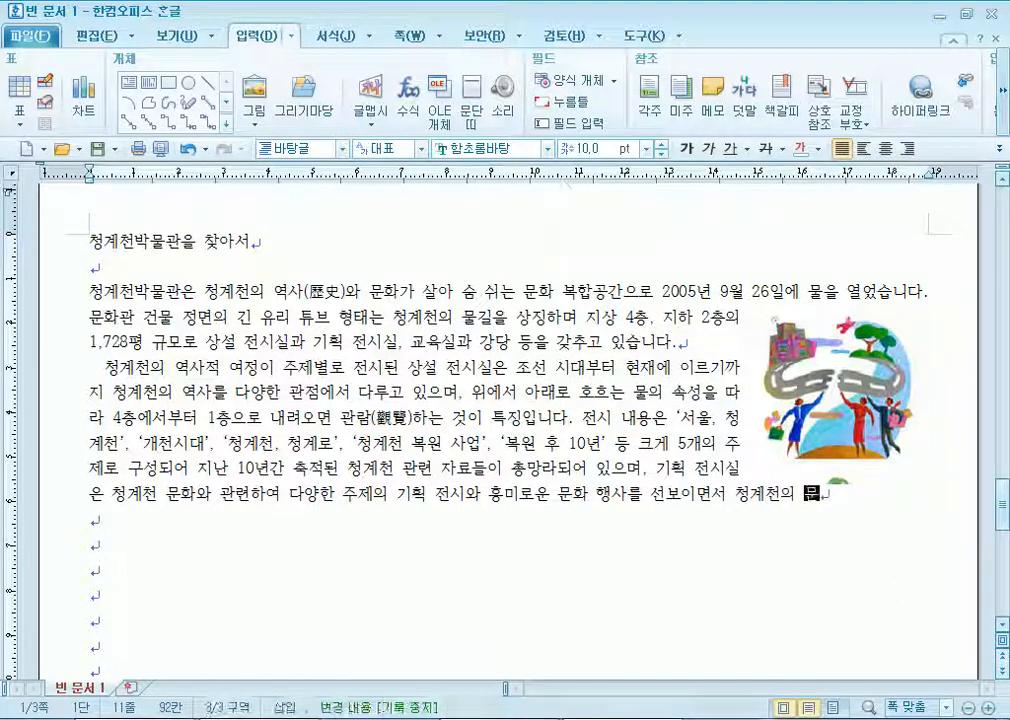
text(화 공간으로 )
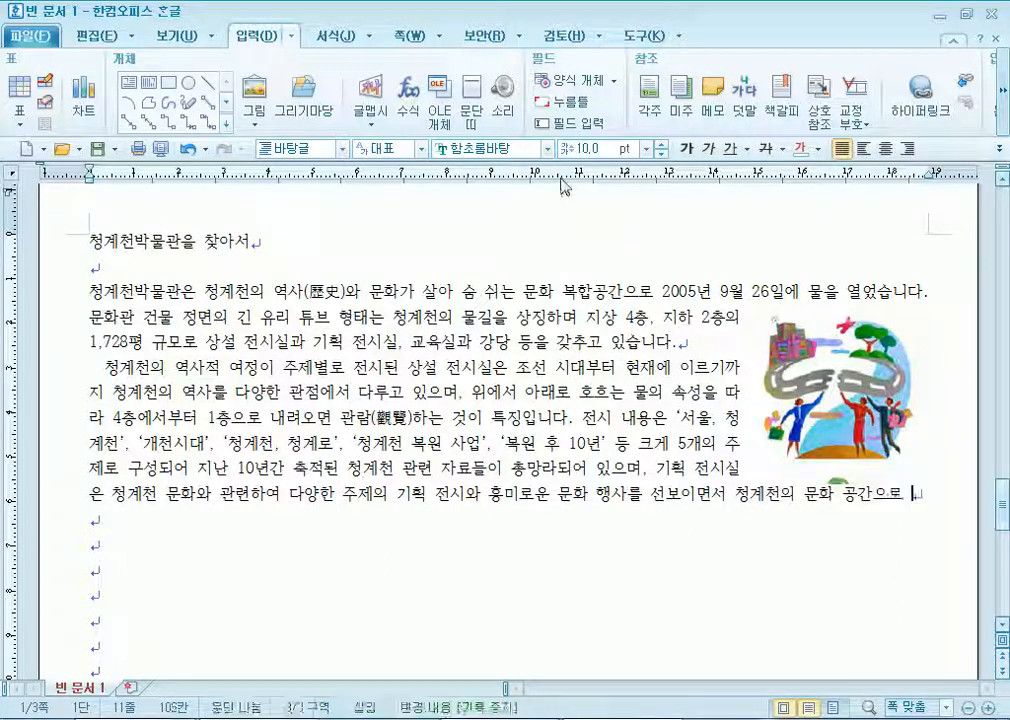
text(자리 잡게)
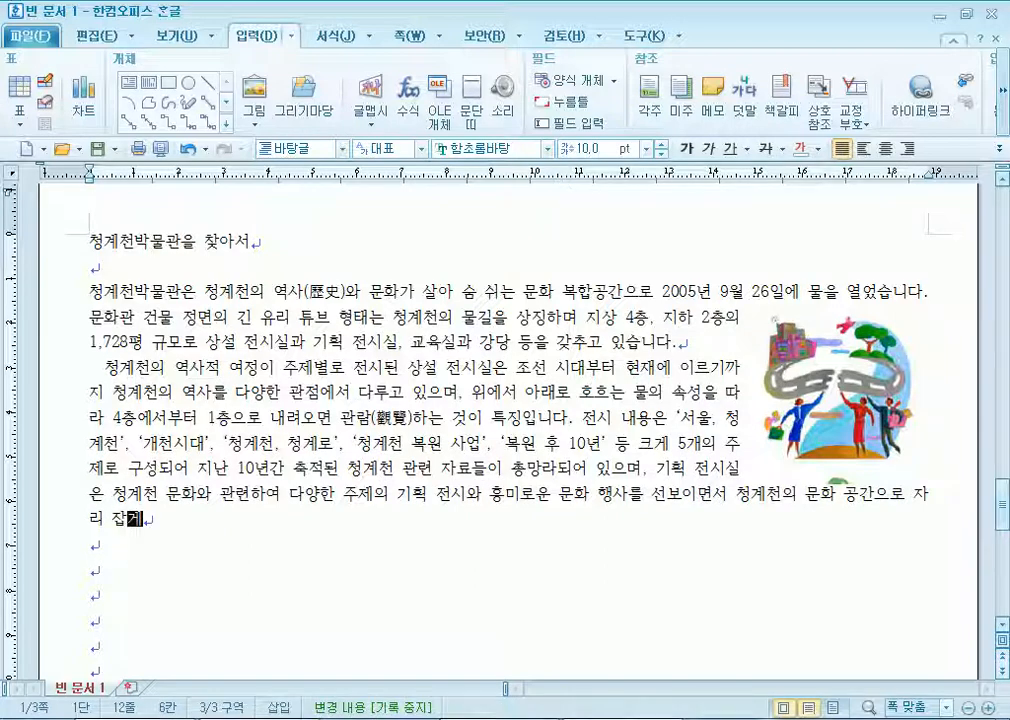
text( 되었)
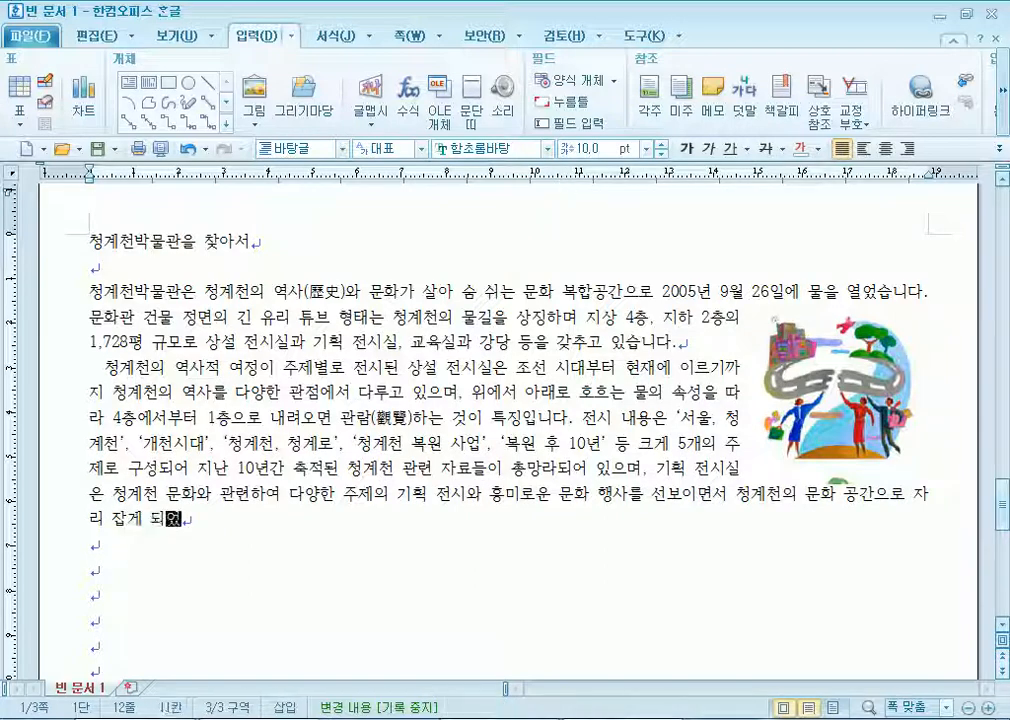
text(스빈다. 또한 )
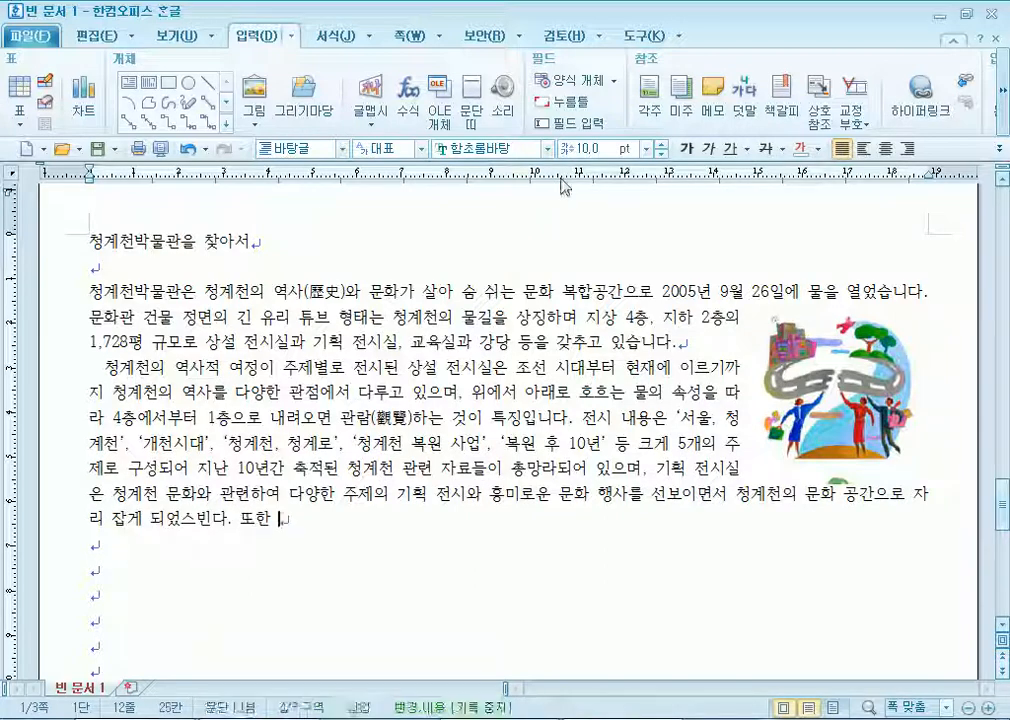
text(복원 후 해)
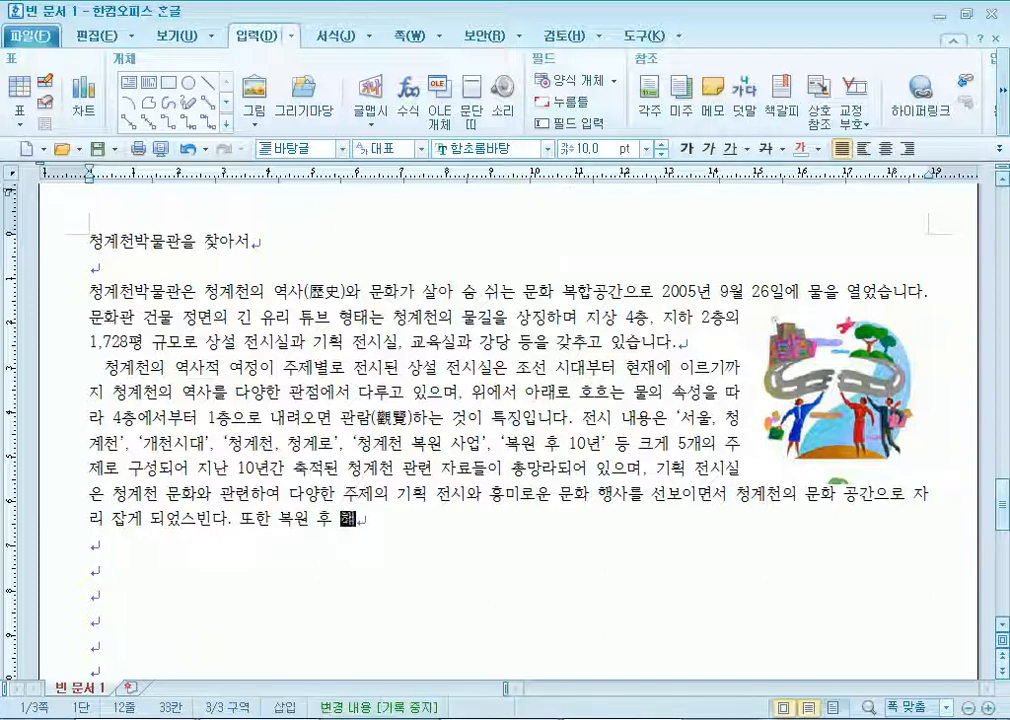
text(결 과제로 ㄴ남)
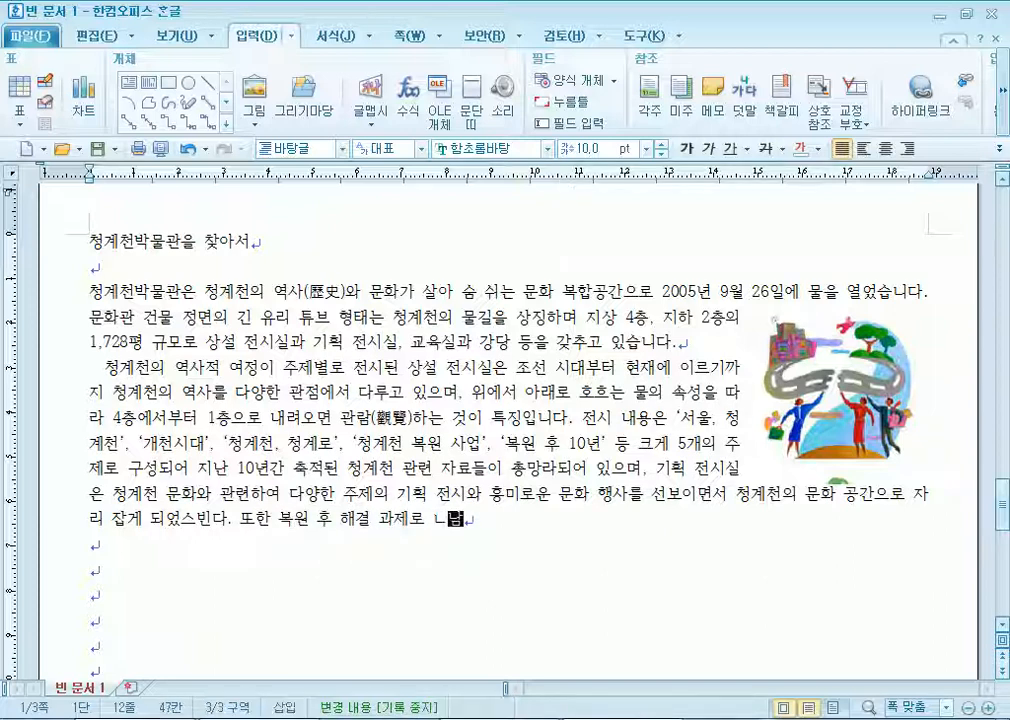
Add the closing sentence on remaining problems and civic activities, ending '미래상을 만나 볼 수 있습니다.'.
key(BackSpace)
key(BackSpace)
key(BackSpace)
text(ㄴ은 )
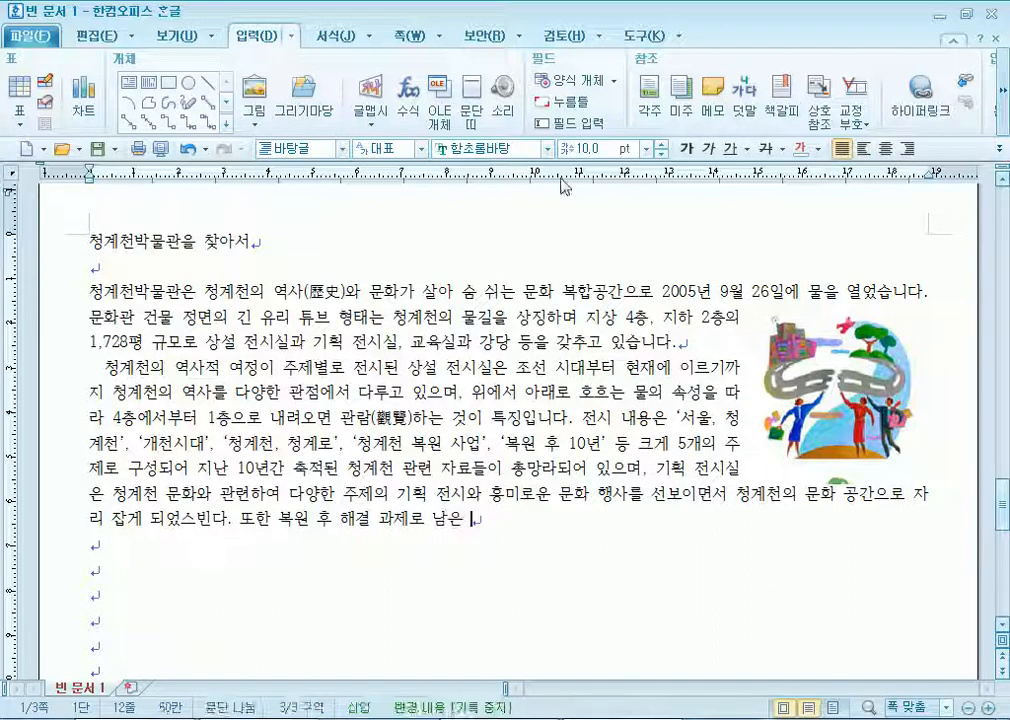
text(문제점ㄷ들과 이를 개선 )
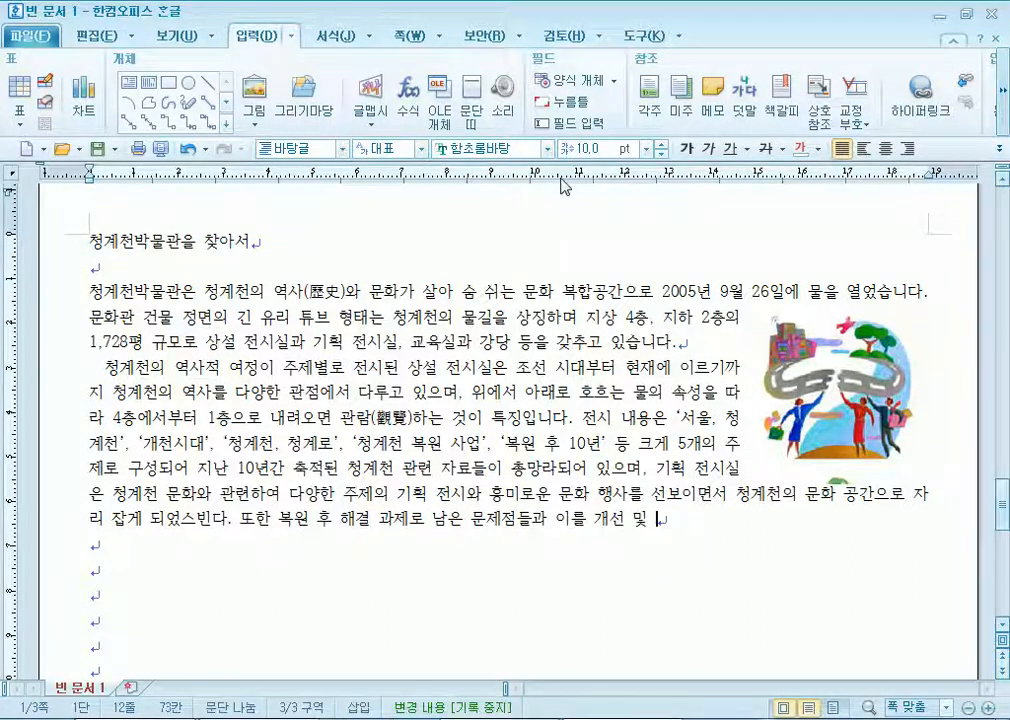
text(및 보호)
key(BackSpace)
key(BackSpace)
text(오)
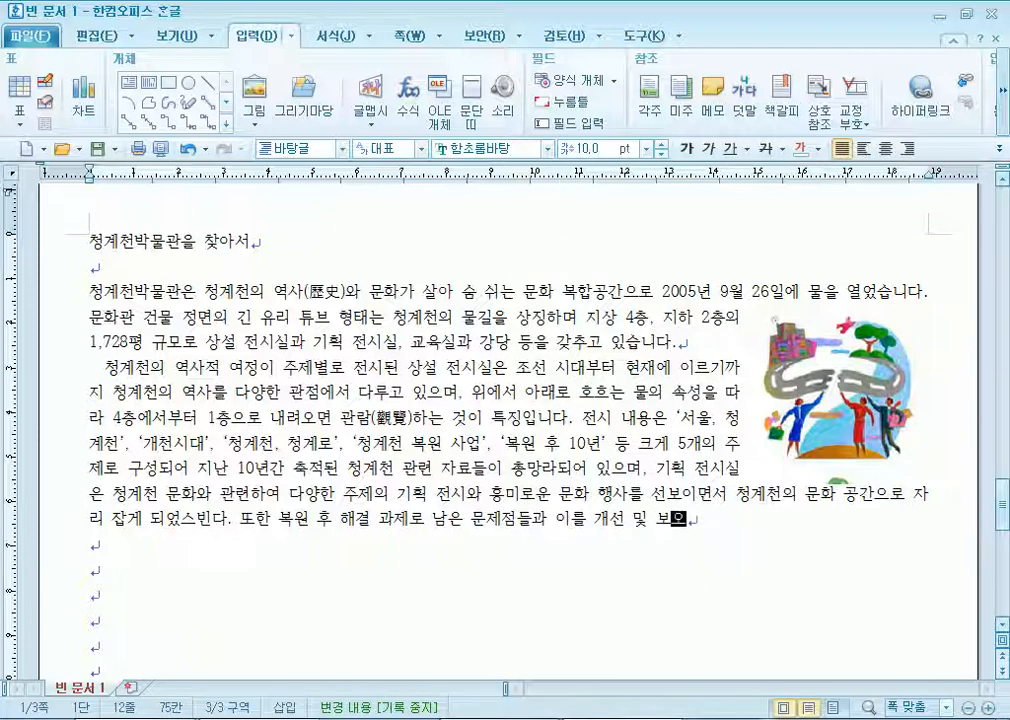
text(완하기 ㅇ)
text(위한 서울시와 협)
text(계천시민위우)
text(원호)
text(회의 )
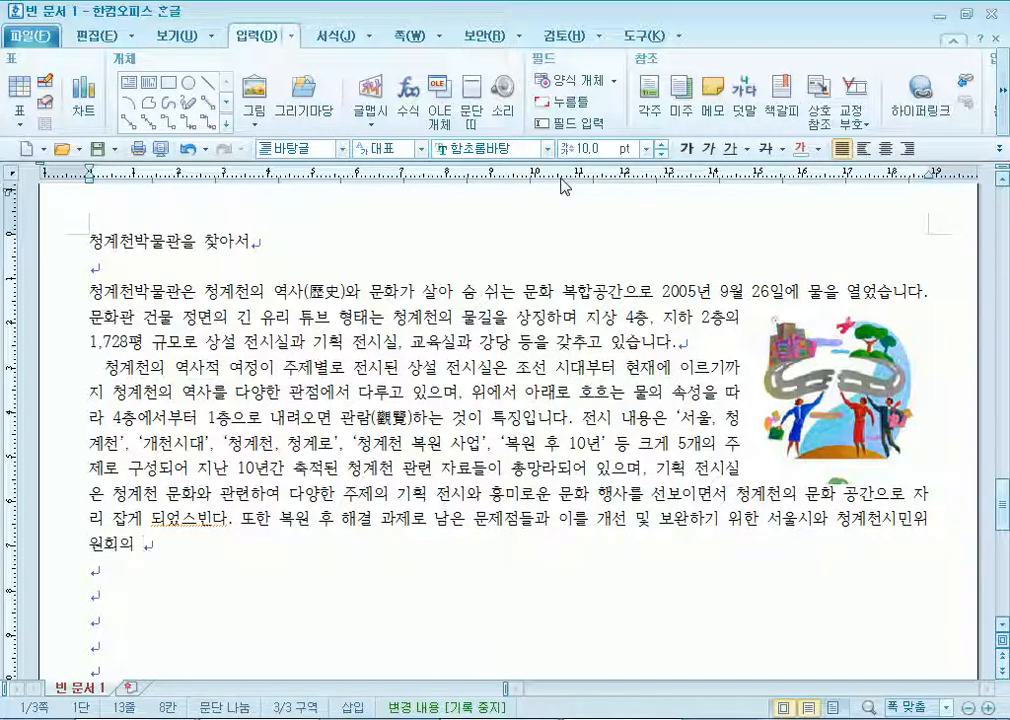
text(활ㄱ동을습니ㄷ)
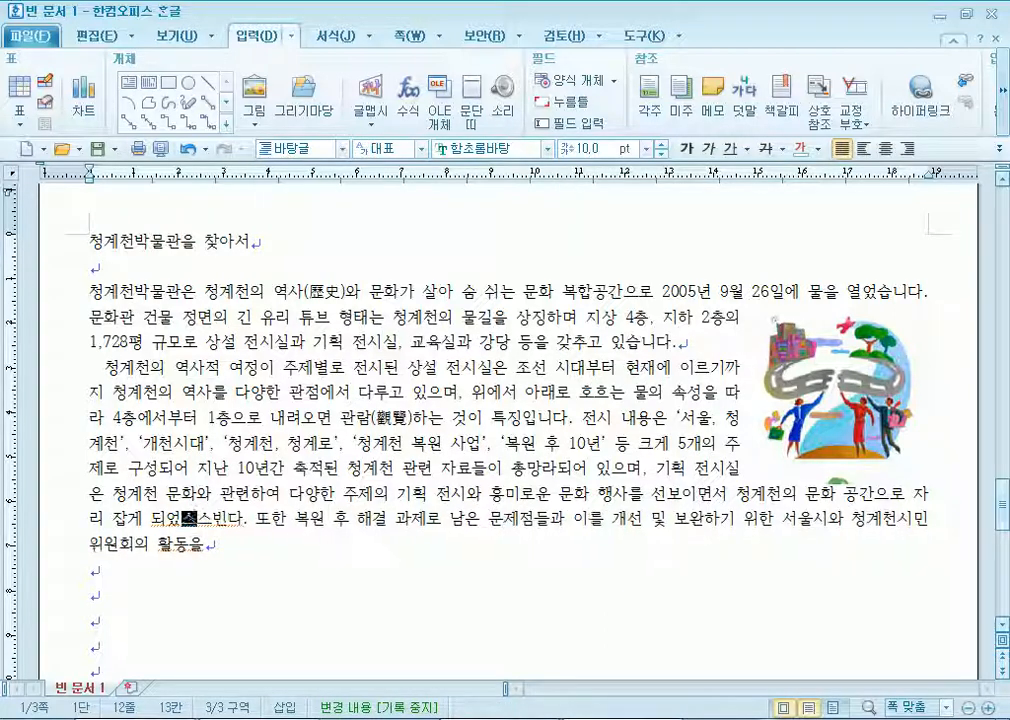
key(Delete)
key(Delete)
key(Delete)
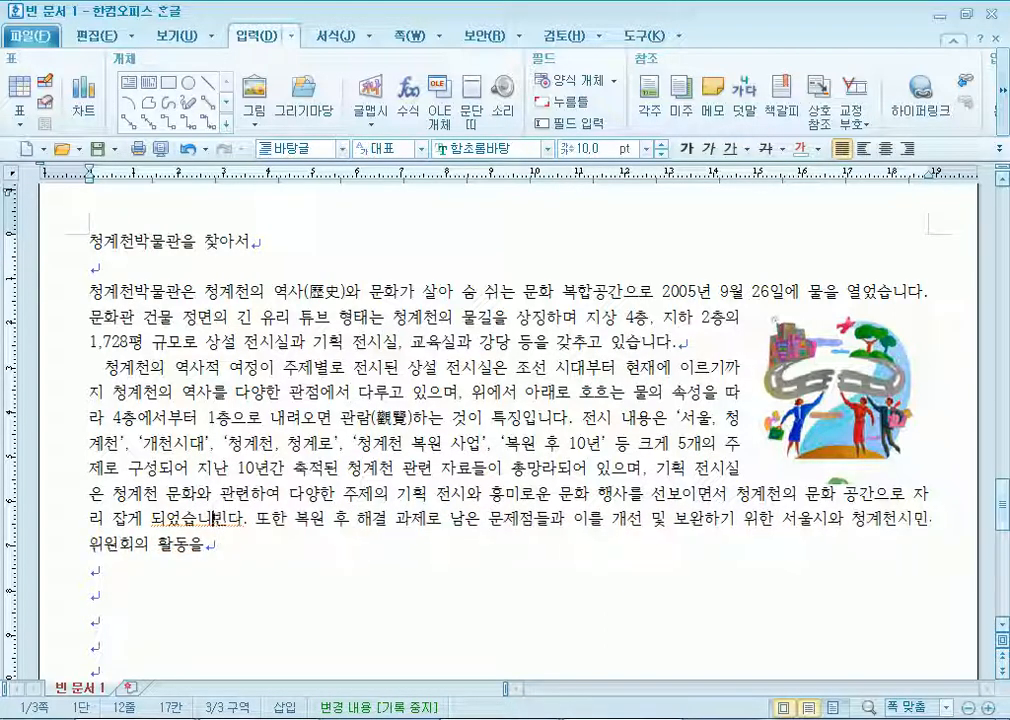
key(Down)
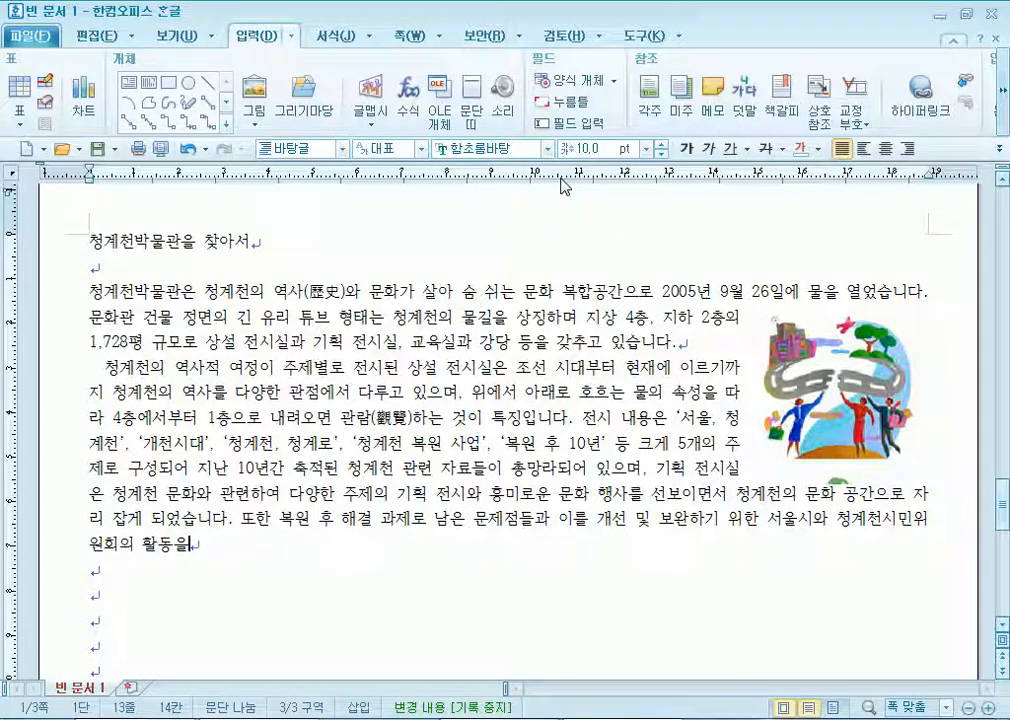
text(통해 텅ㄱ)
text(ㅖ천의 미래상)
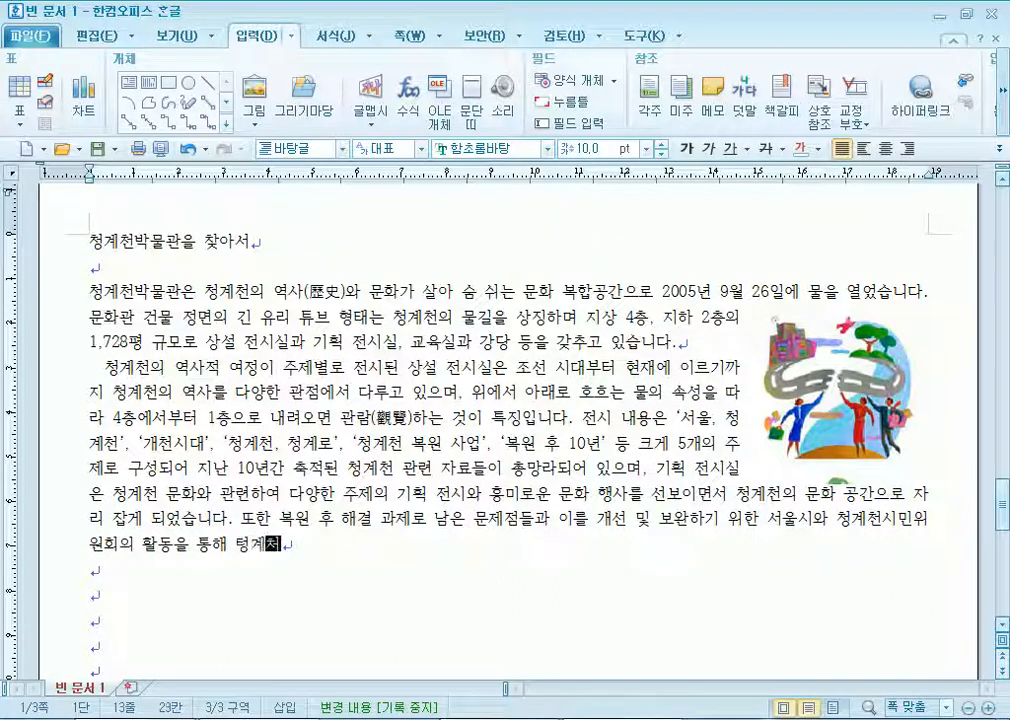
key(BackSpace)
key(BackSpace)
key(BackSpace)
key(BackSpace)
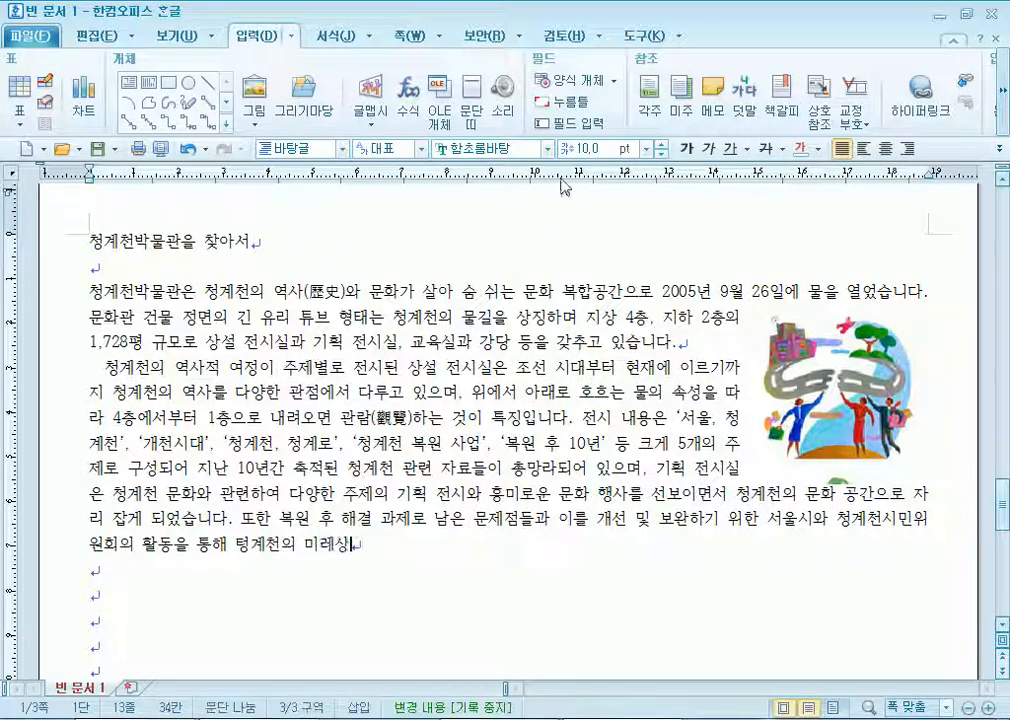
text(미래상을 만)
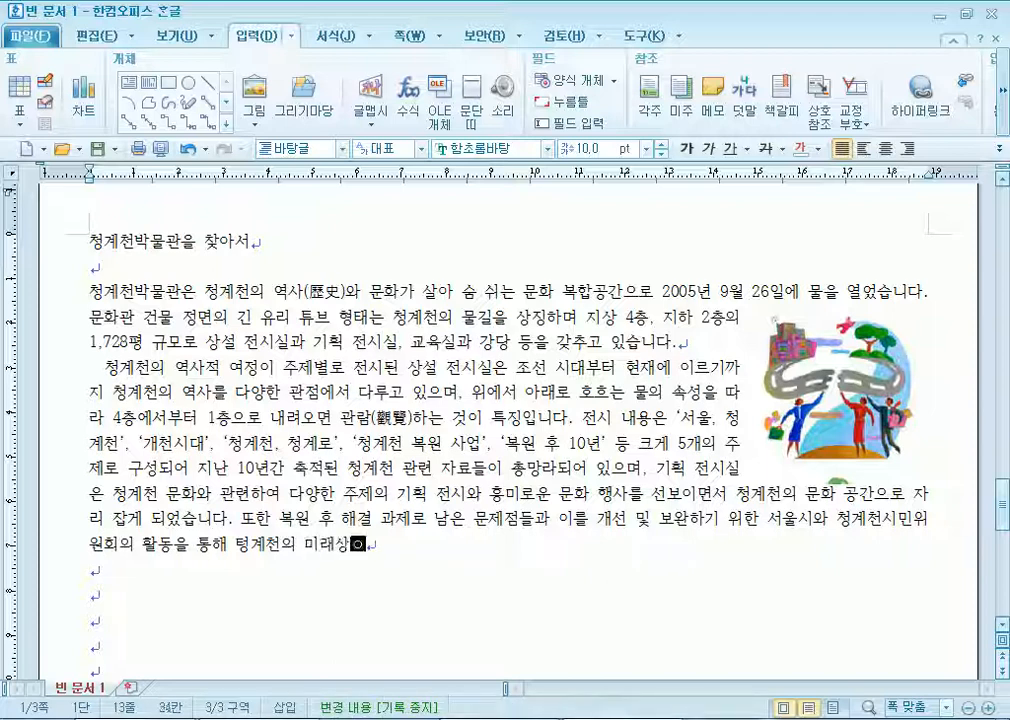
text(나 볼 수 있)
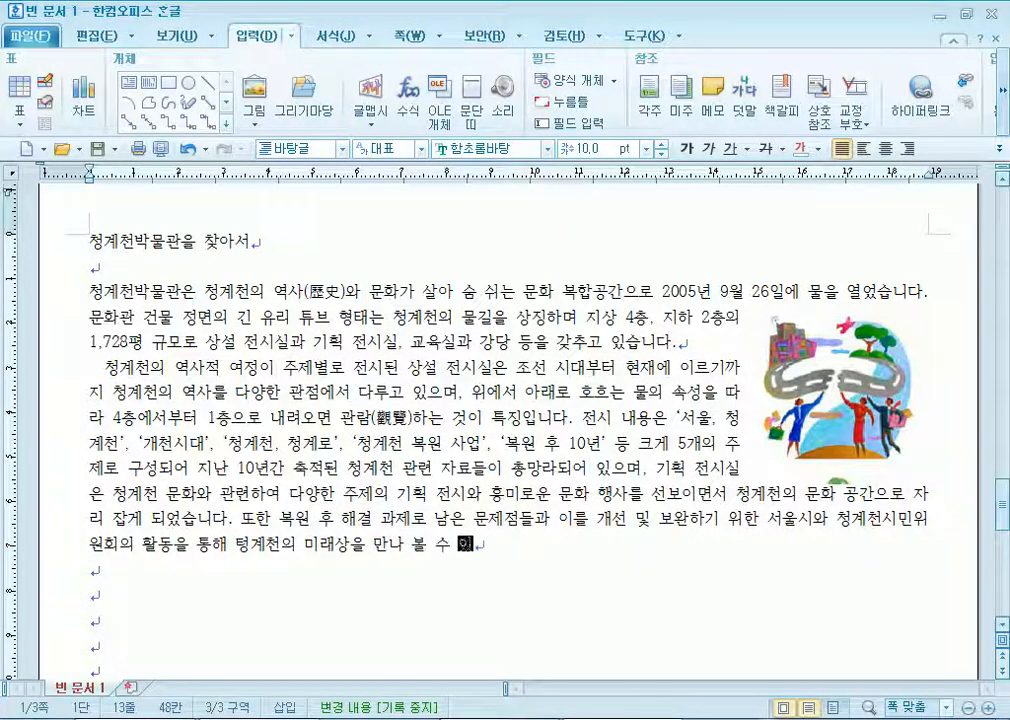
text(습니다.)
key(Return)
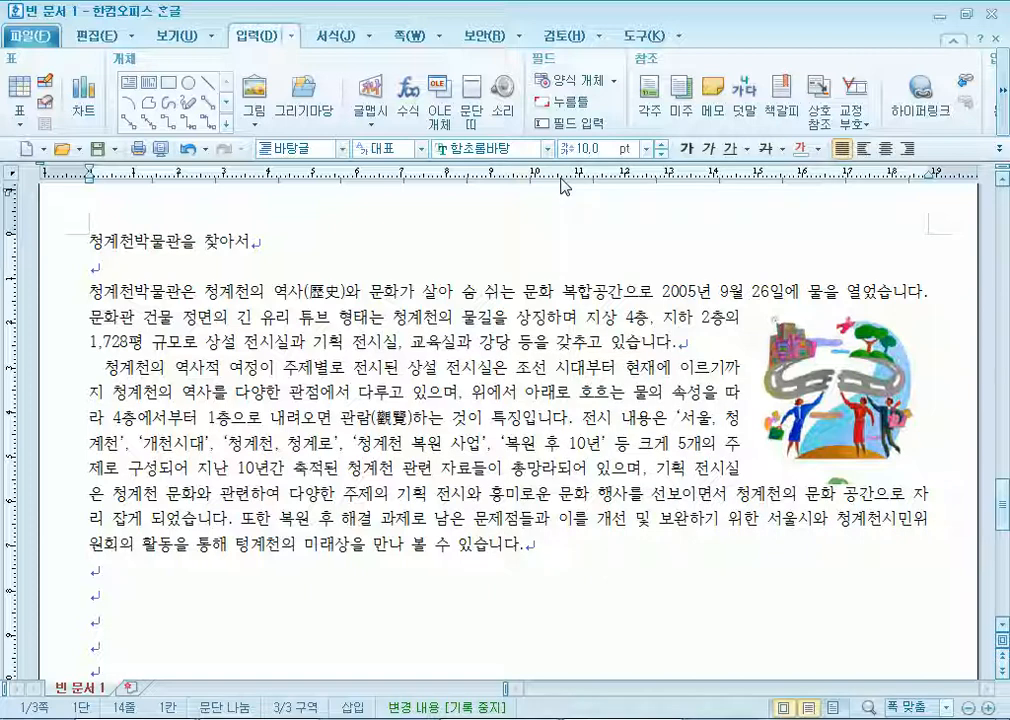
Delete the blank paragraphs and type the heading '청계천 역사문화학교 교육 일정'.
drag(876, 388, 890, 364)
scroll(353, 385, down, 4)
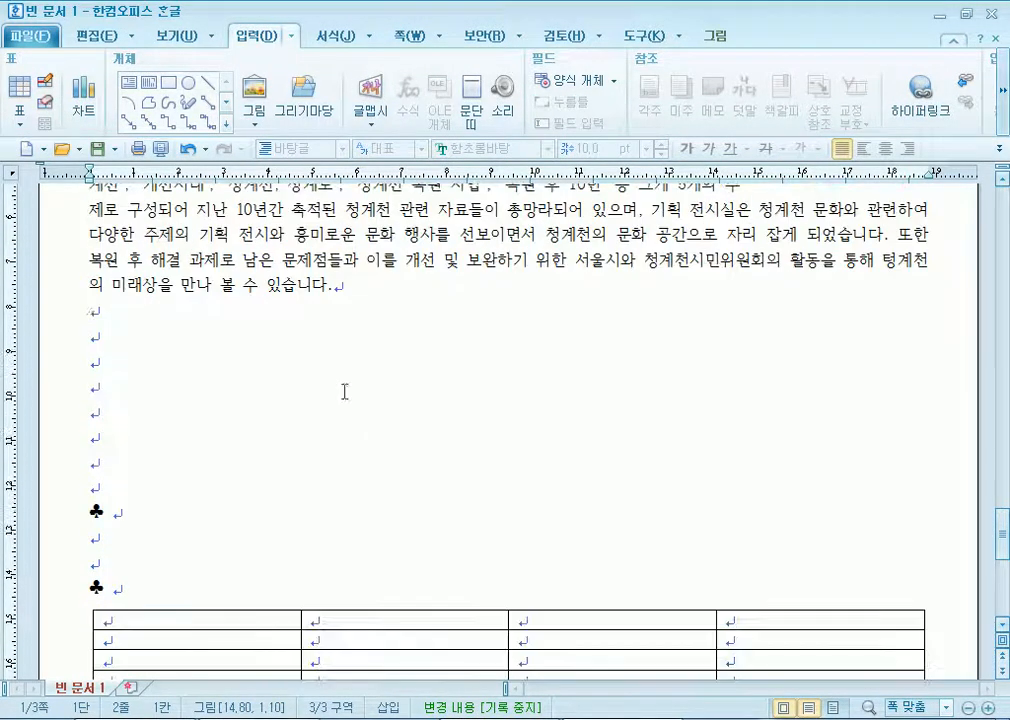
click(100, 327)
key(Delete)
key(Delete)
key(Delete)
key(Delete)
key(Delete)
key(Delete)
key(Delete)
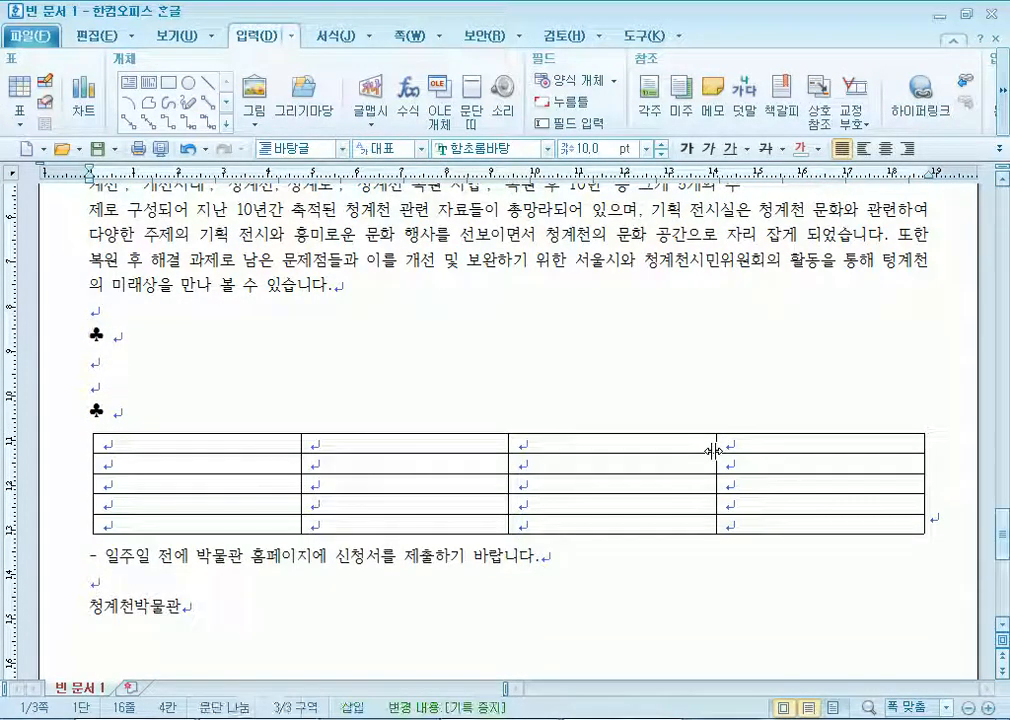
text(청계천 역사문화학교 ㅇ)
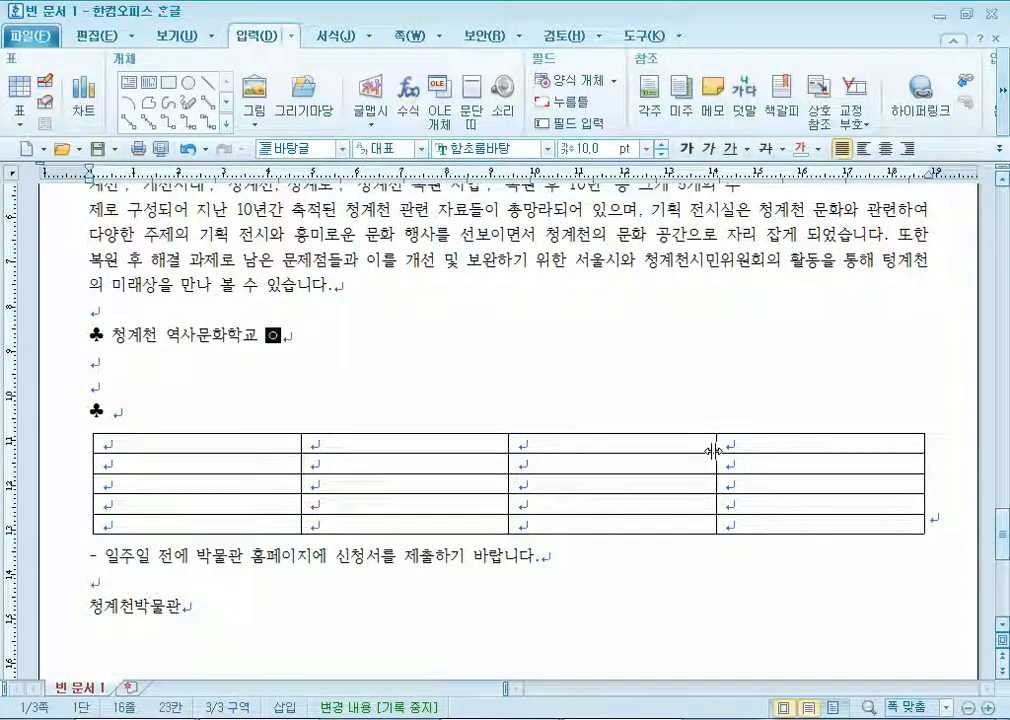
key(BackSpace)
text(교육 )
text(일ㅈ)
Add '역사 속으로 고고씽' with period 4-6월(매주 수요일) and target 초등학교 4-6학년 학급 단체.
key(Down)
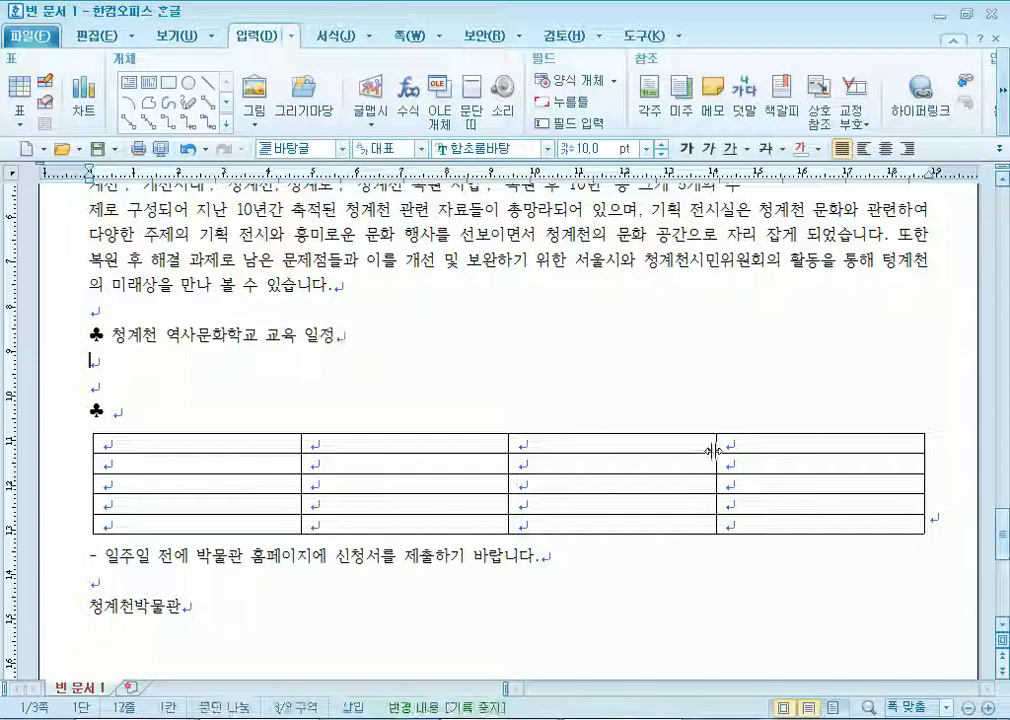
text(역사 속으로 ㄱ)
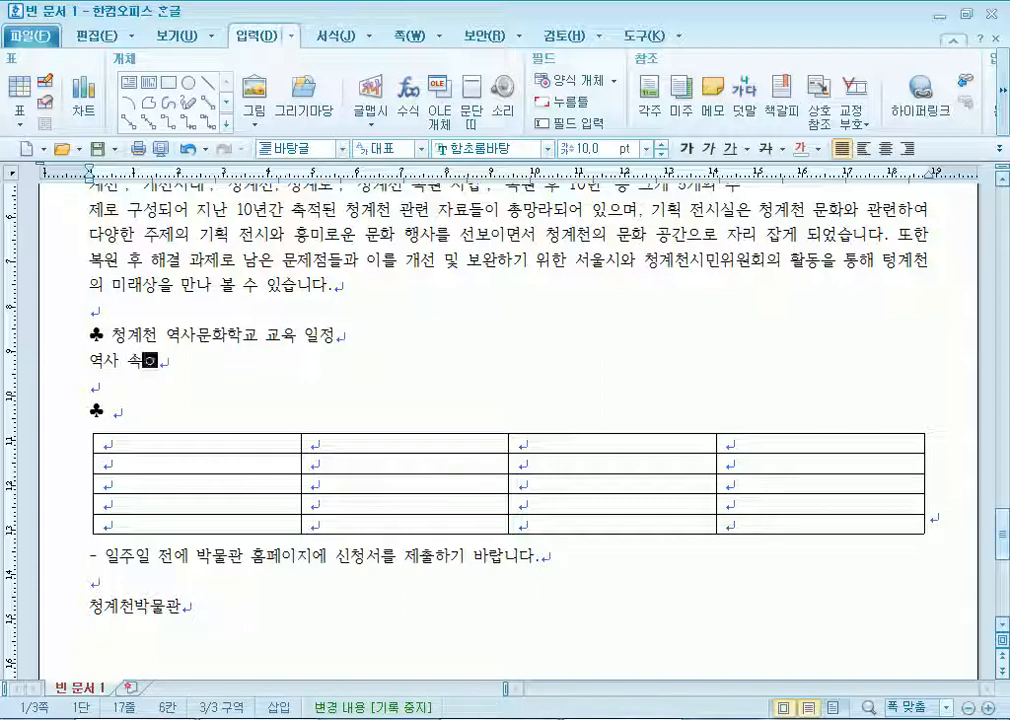
text(ㅗㄱㅗㅆ)
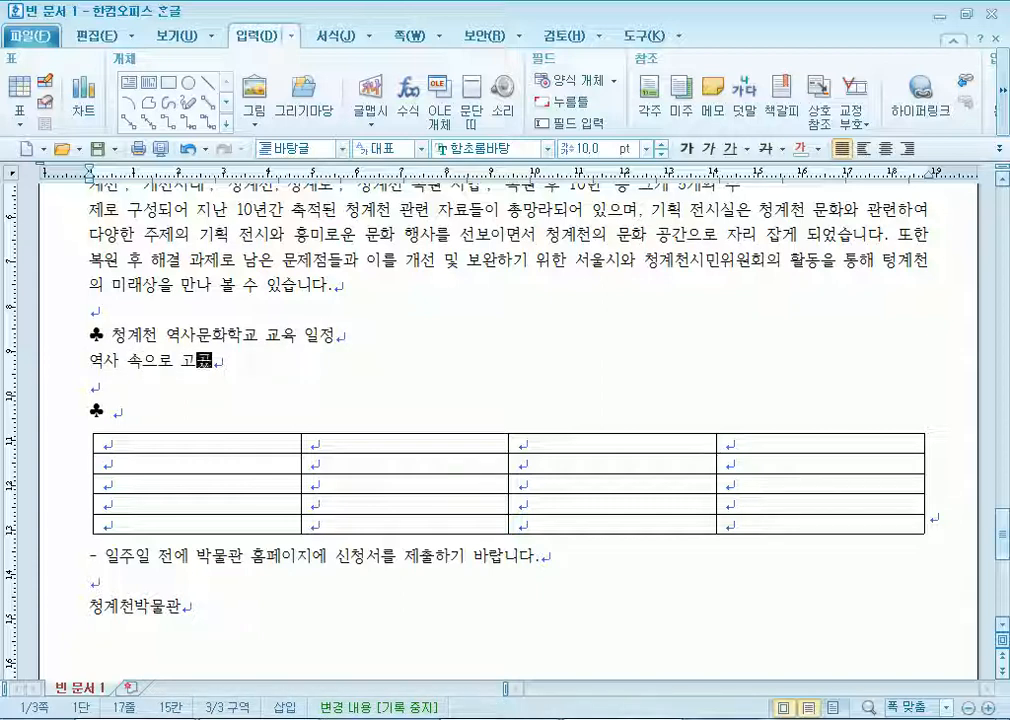
text(ㅣㅇ)
key(Return)
text(기간 )
text(: 4-6ㅇ)
text(ㅝㄹ(매주 수요)
text(일))
key(Return)
text(대상 : 춘ㅇ)
key(BackSpace)
key(BackSpace)
text(초등ㅎ)
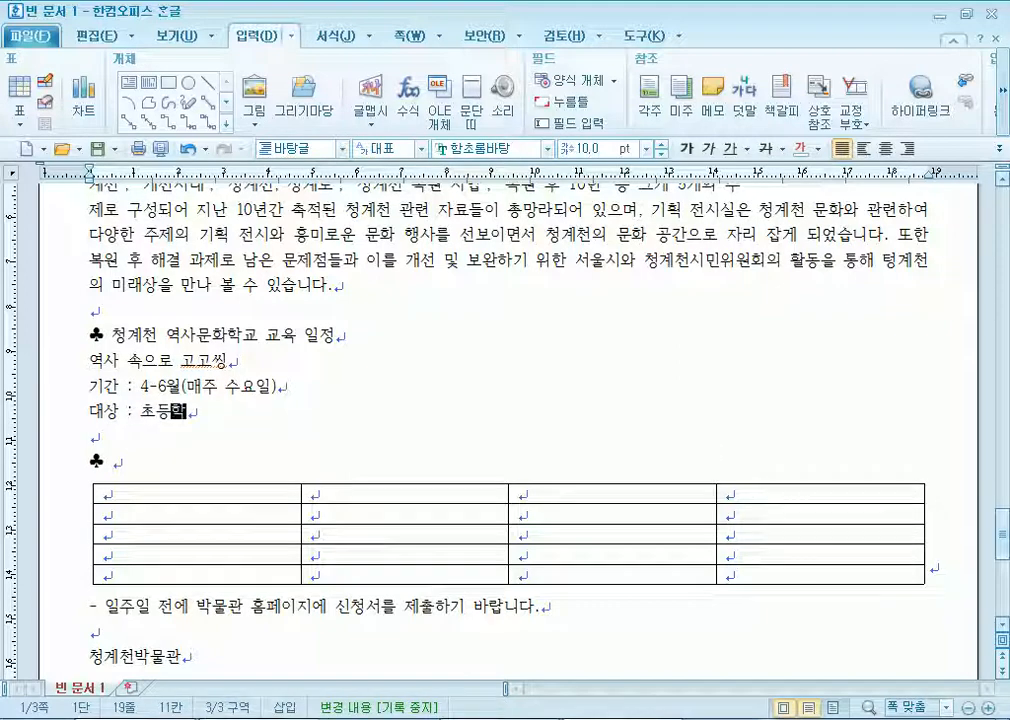
text(교 4-6)
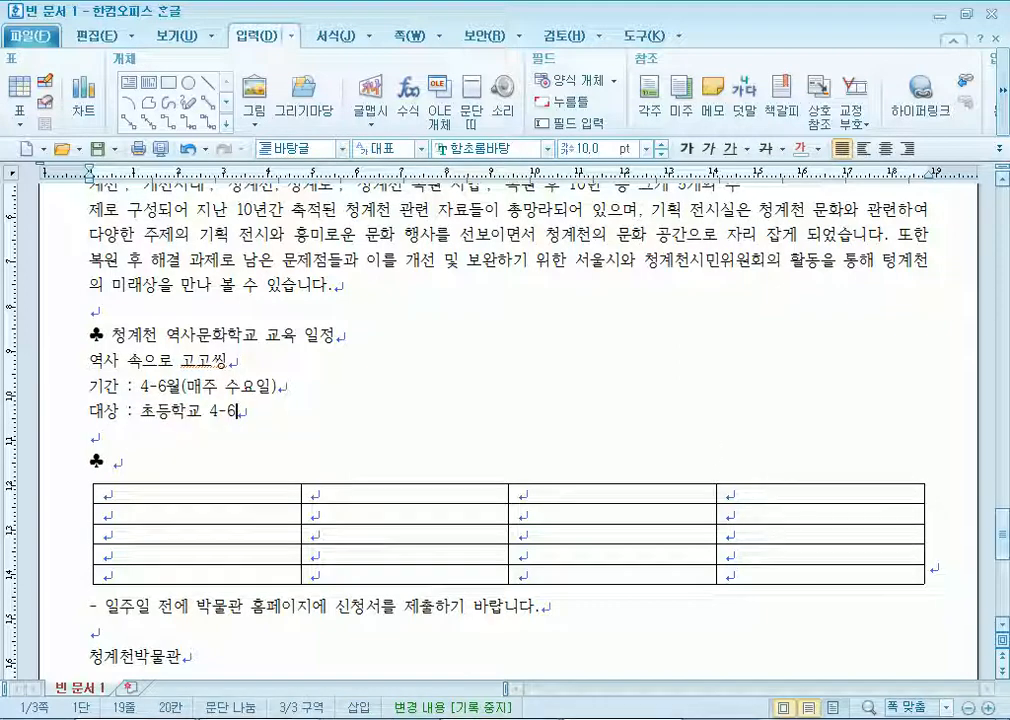
text(학년의 학)
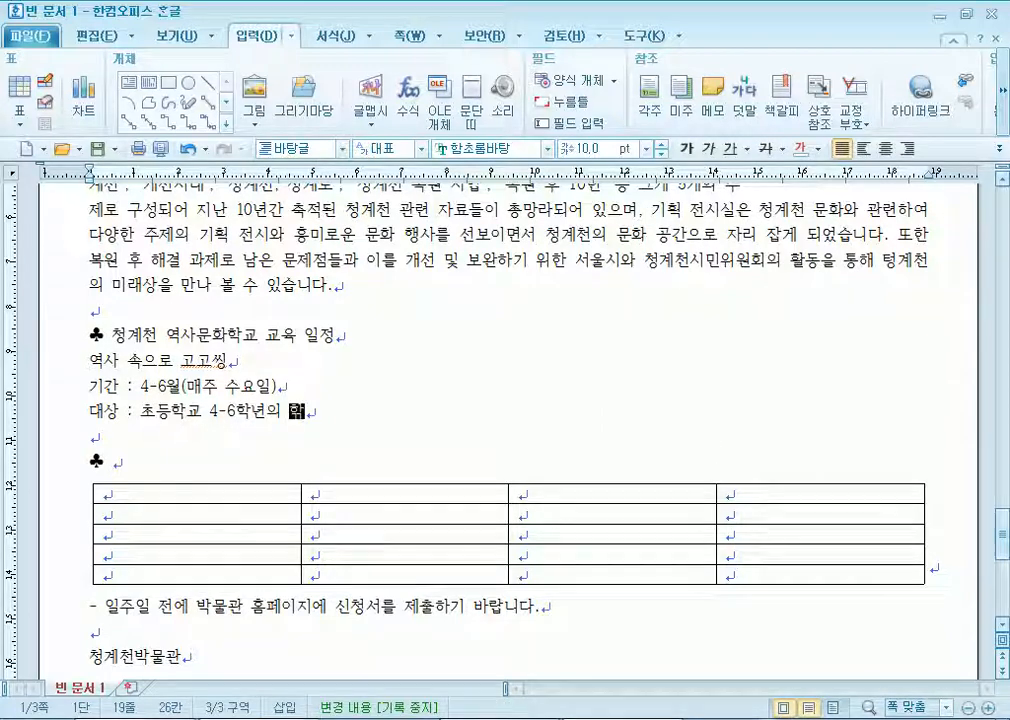
text(급 ㄷ체)
Start the summer programme line '뚝딱뚝딱 청계천 판잣집(여름방학)'.
key(Return)
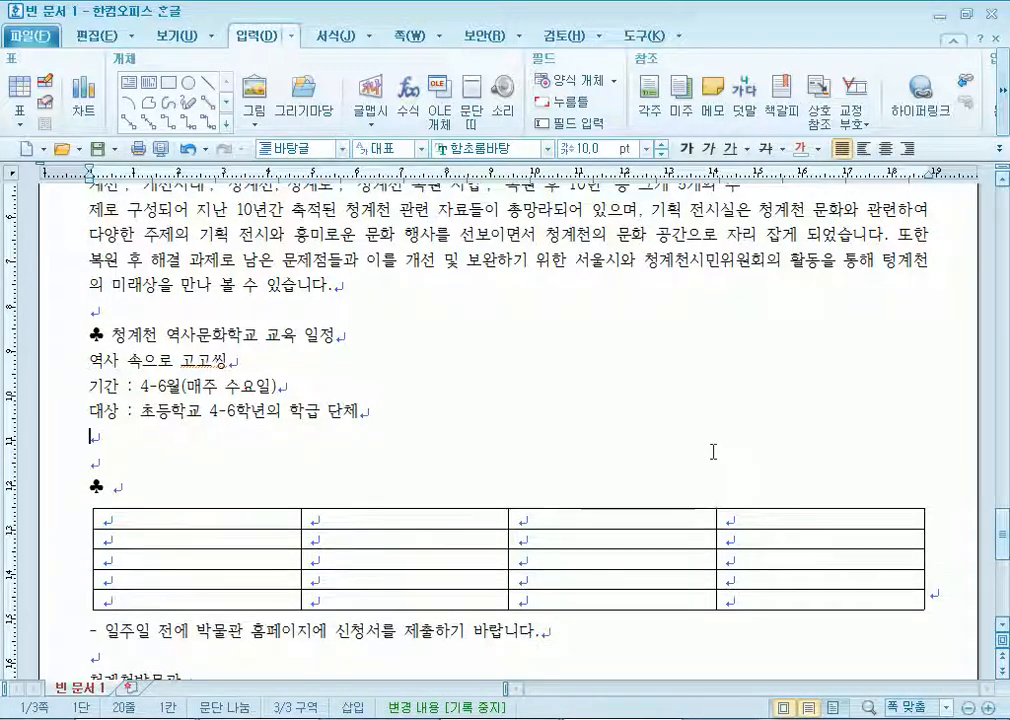
text(무딱)
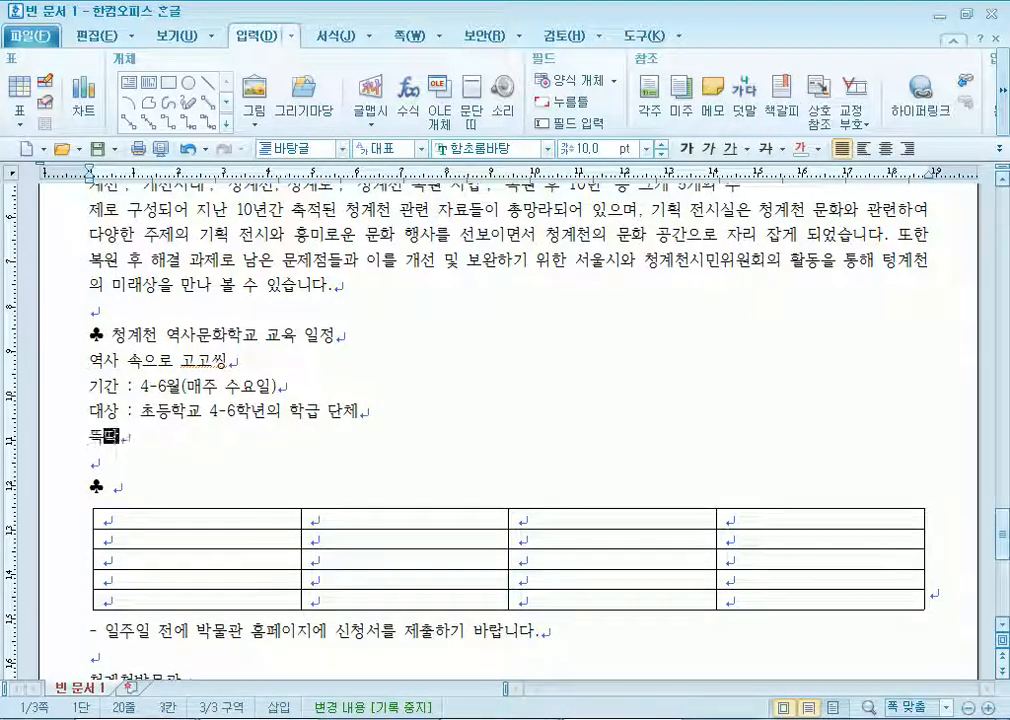
text(뚝ㄸ 청ㄱ)
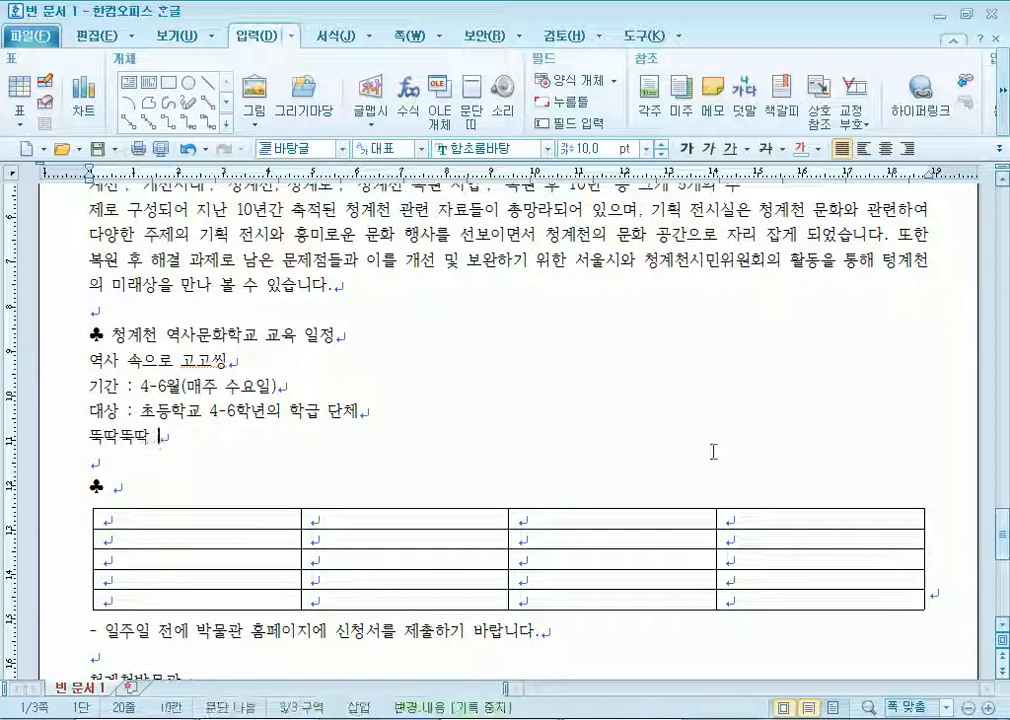
text(계천 ㅍ)
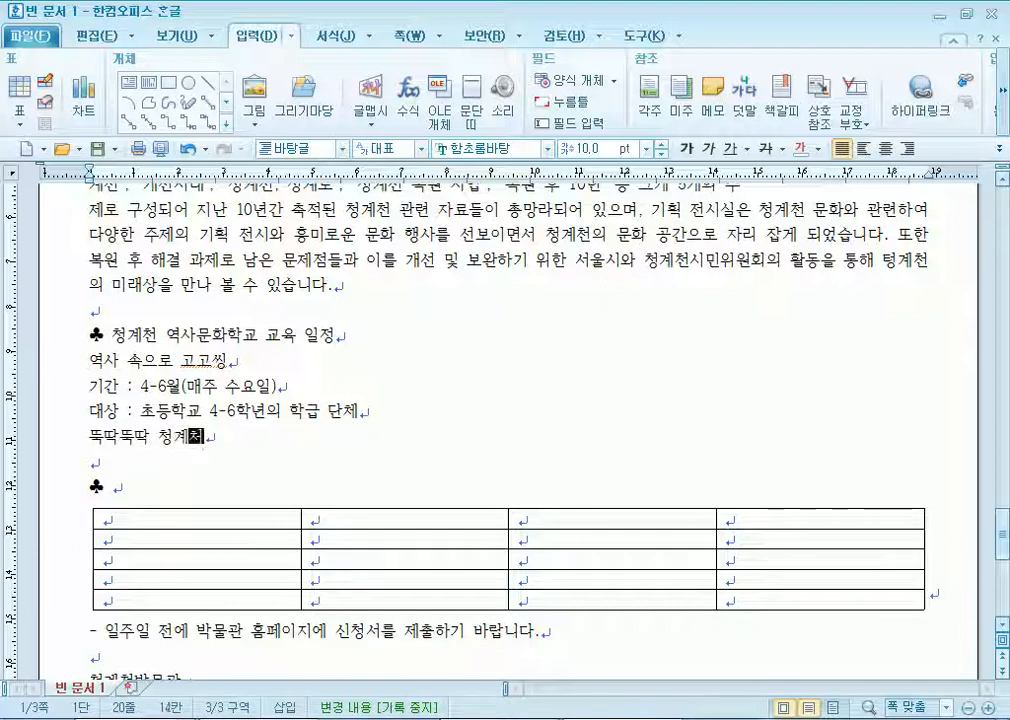
text(판)
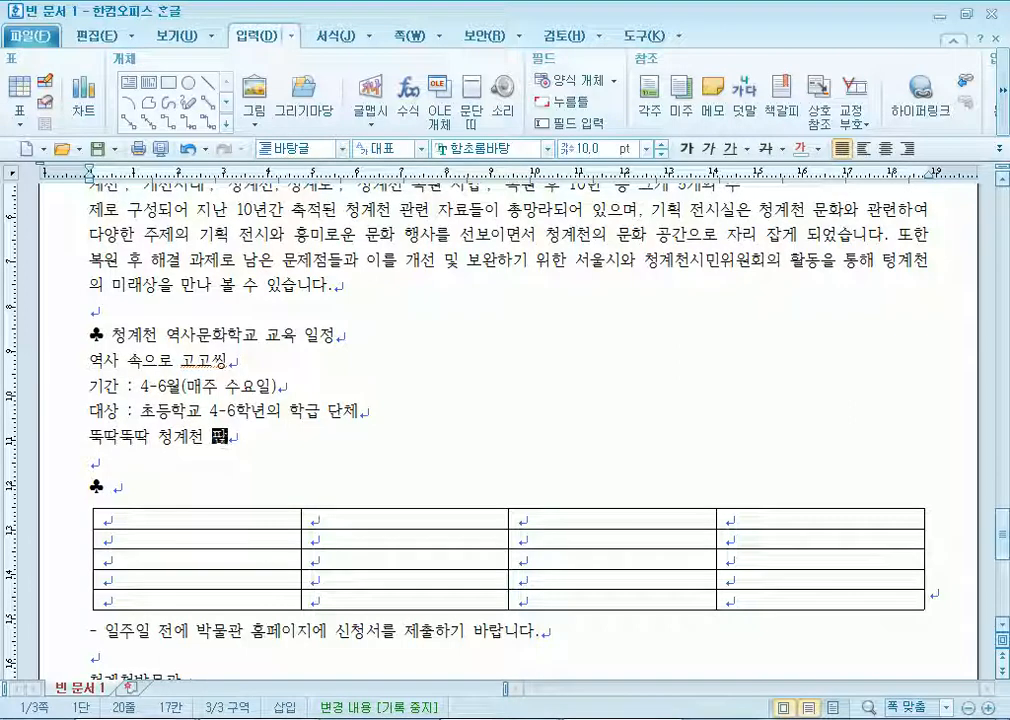
text(자ㅊ(여르방학)
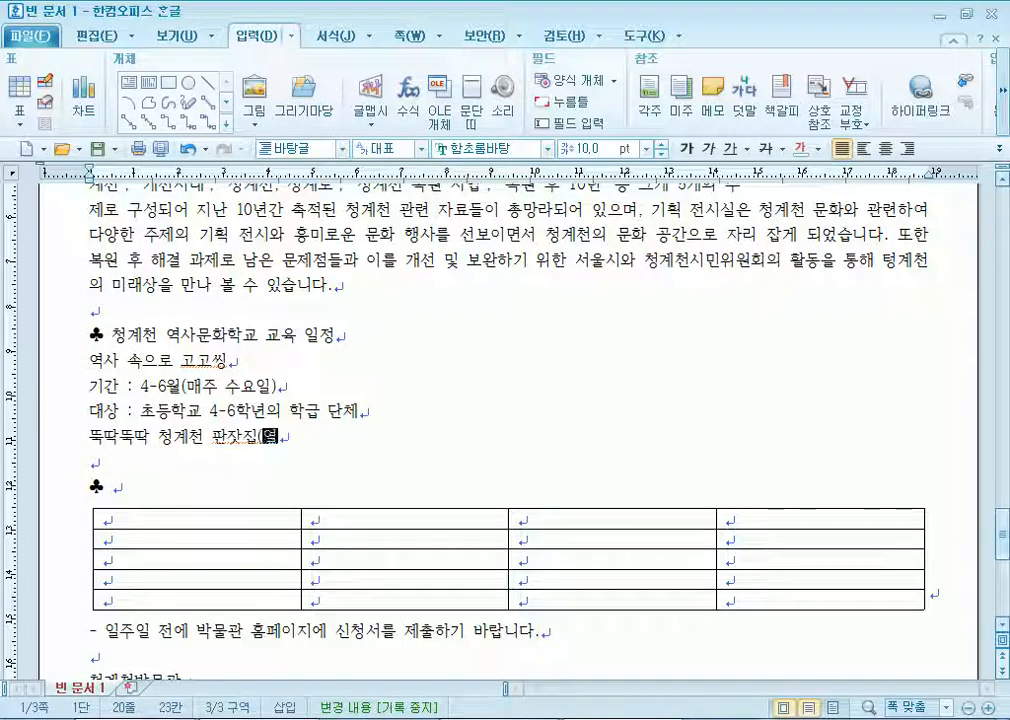
text())
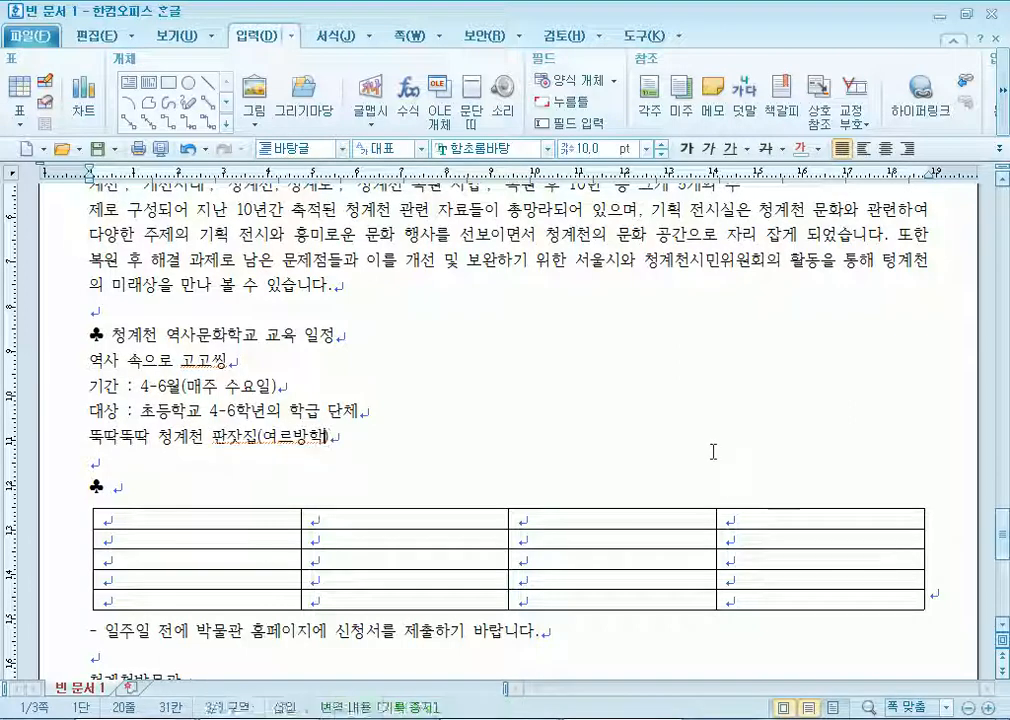
key(BackSpace)
Give the summer programme period 7-8월(매주 수-목요일) and target families with grade 1-3 children.
text(르)
key(End)
key(Return)
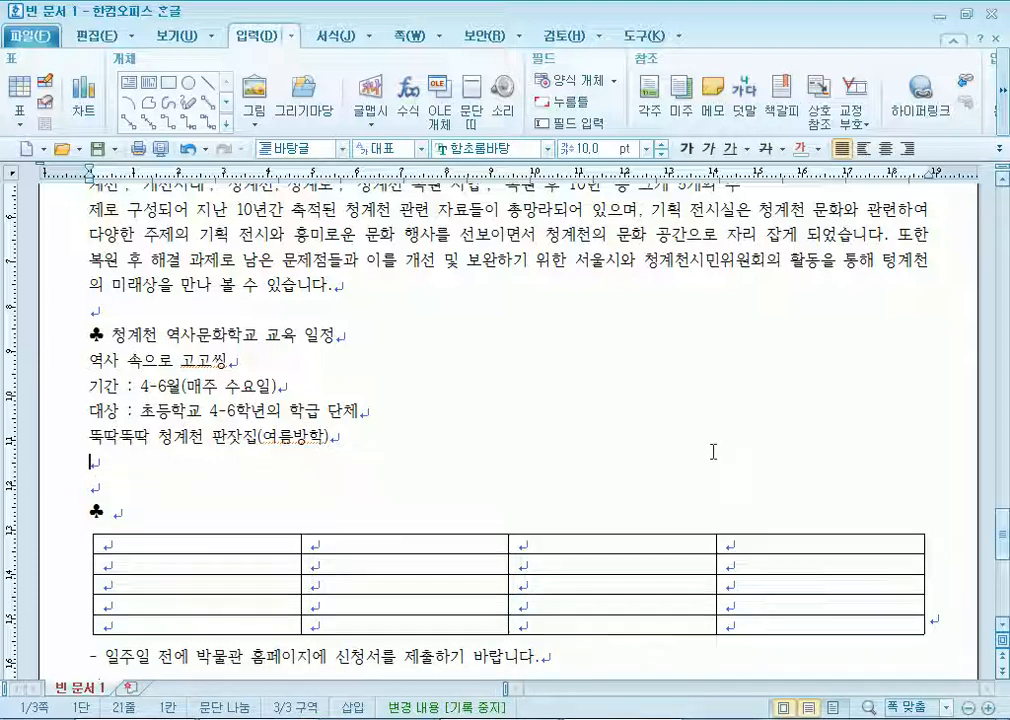
text(기간 : 7-8월)
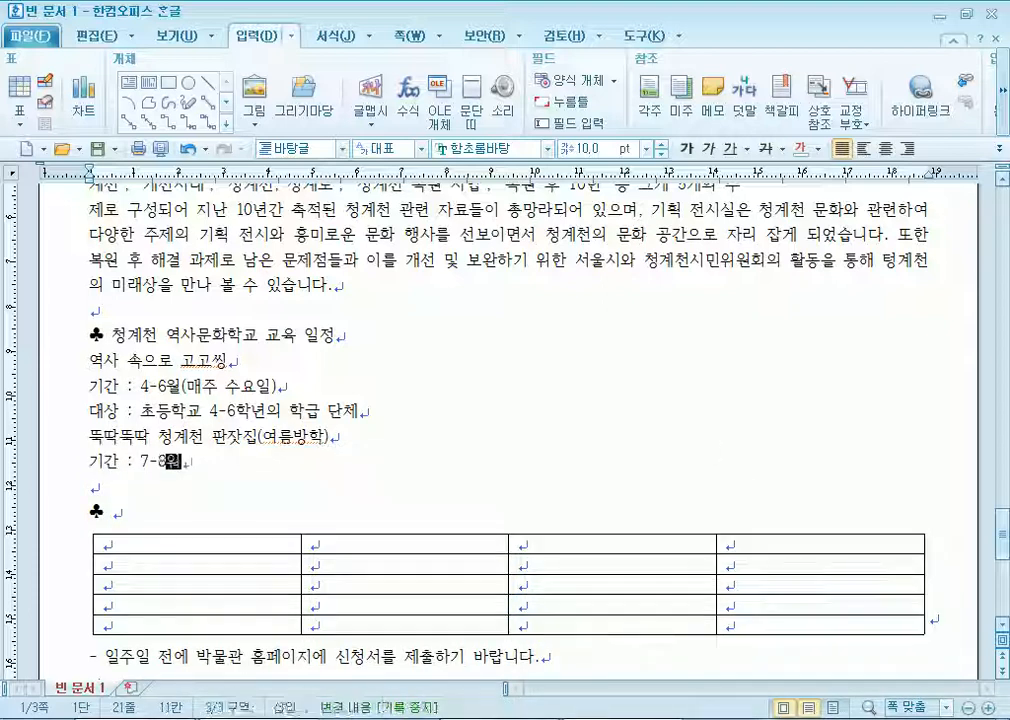
text((매주)
key(BackSpace)
key(BackSpace)
key(BackSpace)
text(맺주 주 )
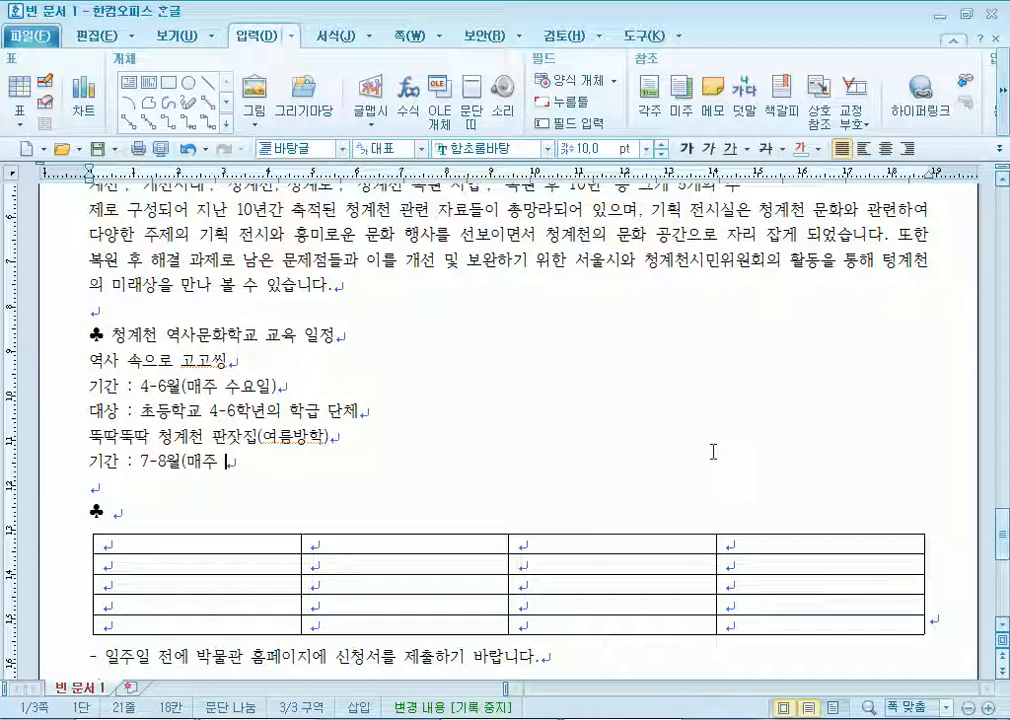
text(수-목요일))
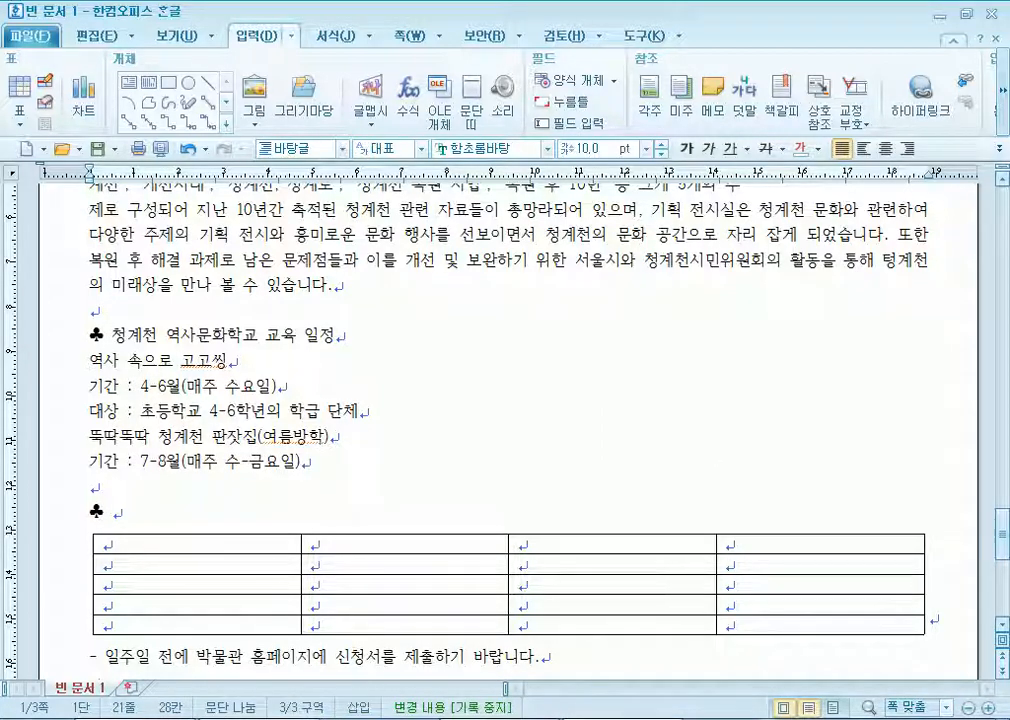
key(Return)
text(대상 : 초등학교)
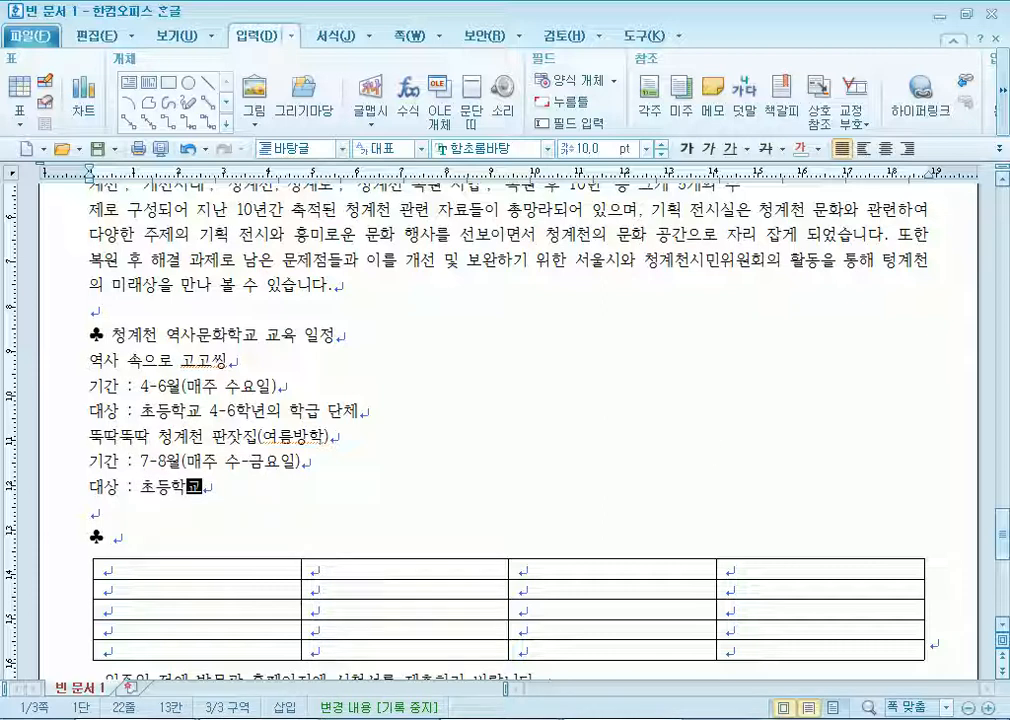
text( 1-3ㅅㅎㅏ)
key(BackSpace)
key(BackSpace)
key(BackSpace)
text(학)
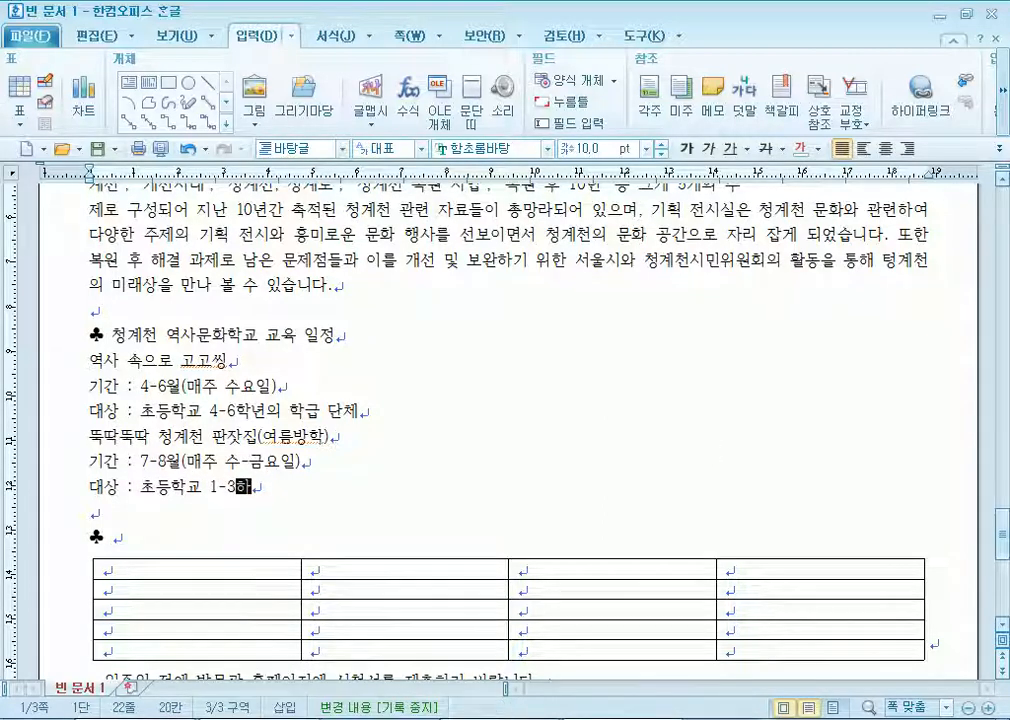
text(년이 ㅇㅣㅆ는 가족)
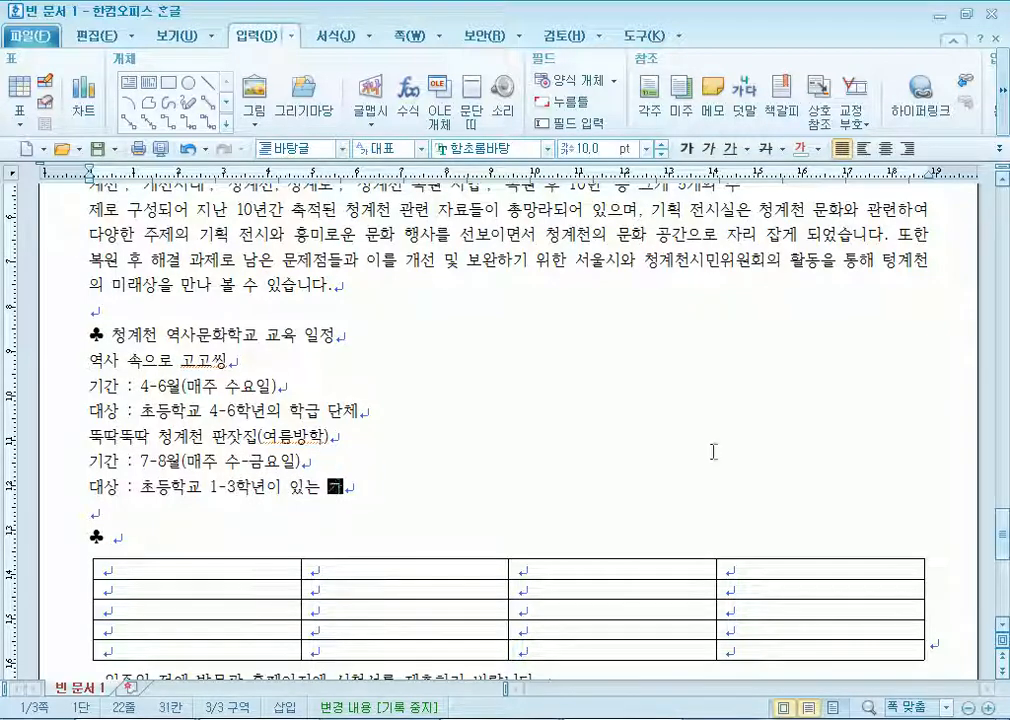
key(Return)
Complete the second club heading as '청계천아카데미 세부 내용'.
key(Down)
key(End)
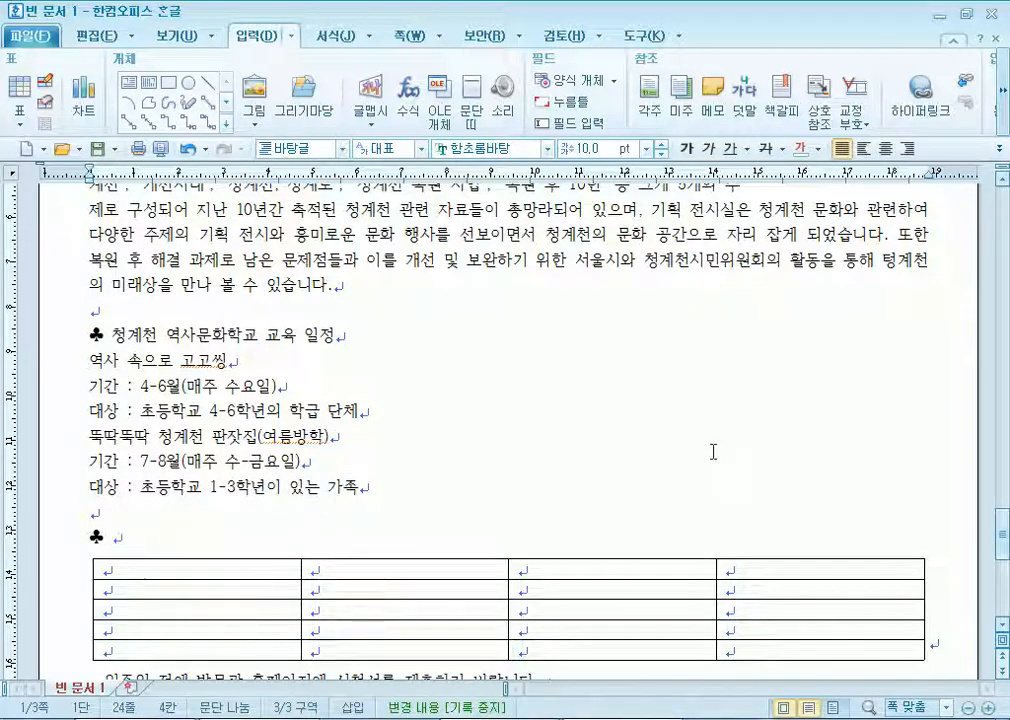
text(청ㄱ)
text(ㄴ아카데미)
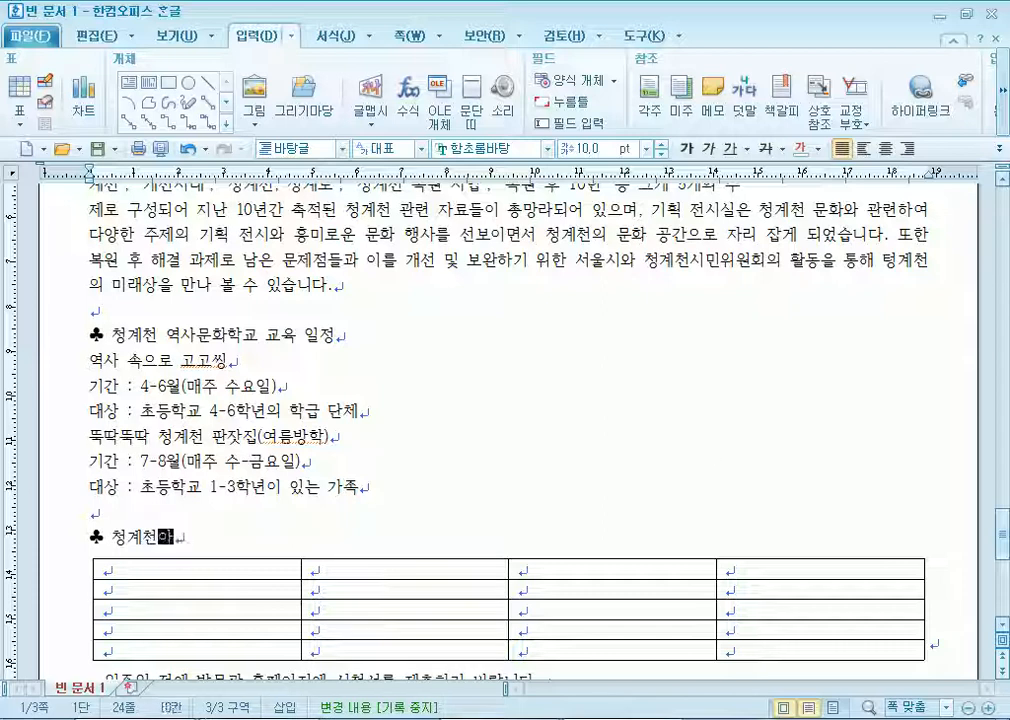
text( 세ㅂ)
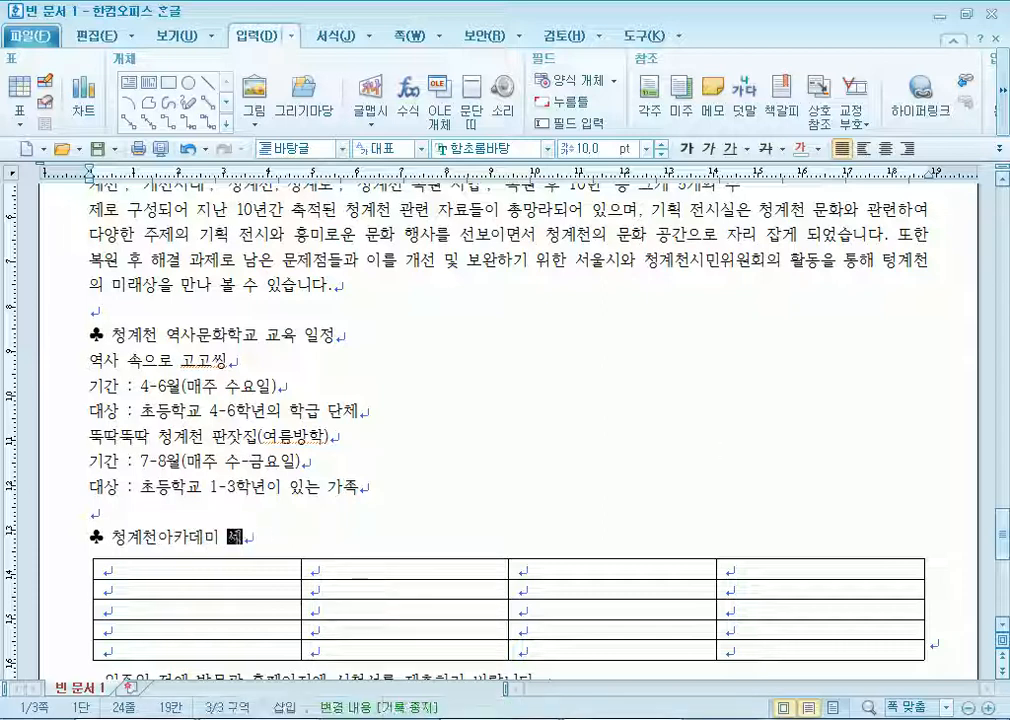
text(ㅜ 내)
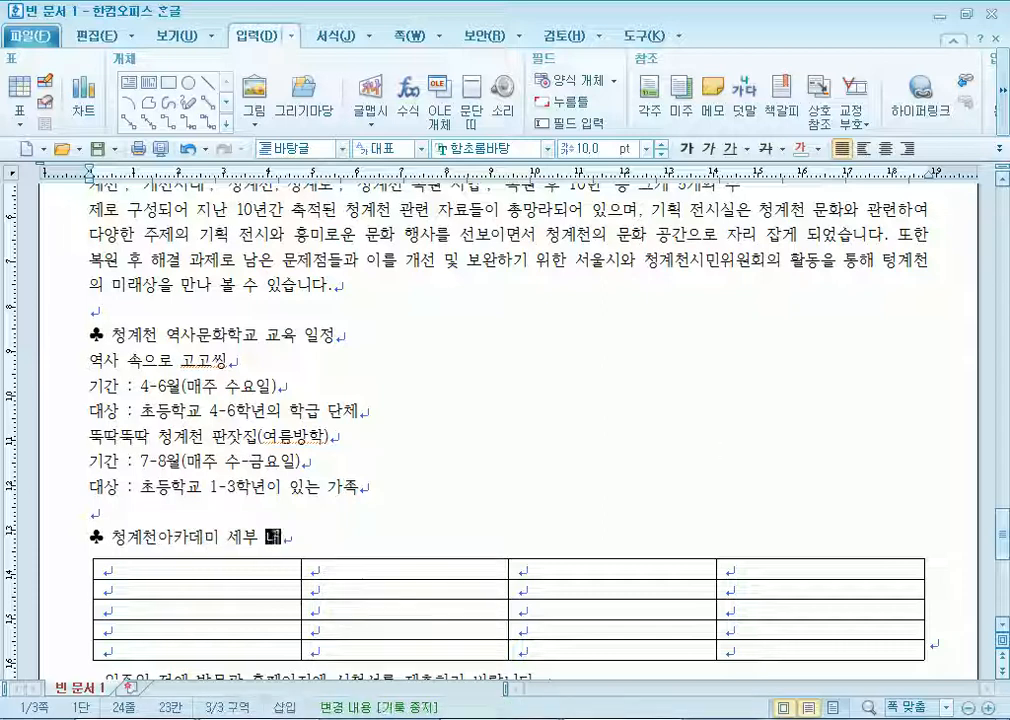
text(ㅇㅛㅇ)
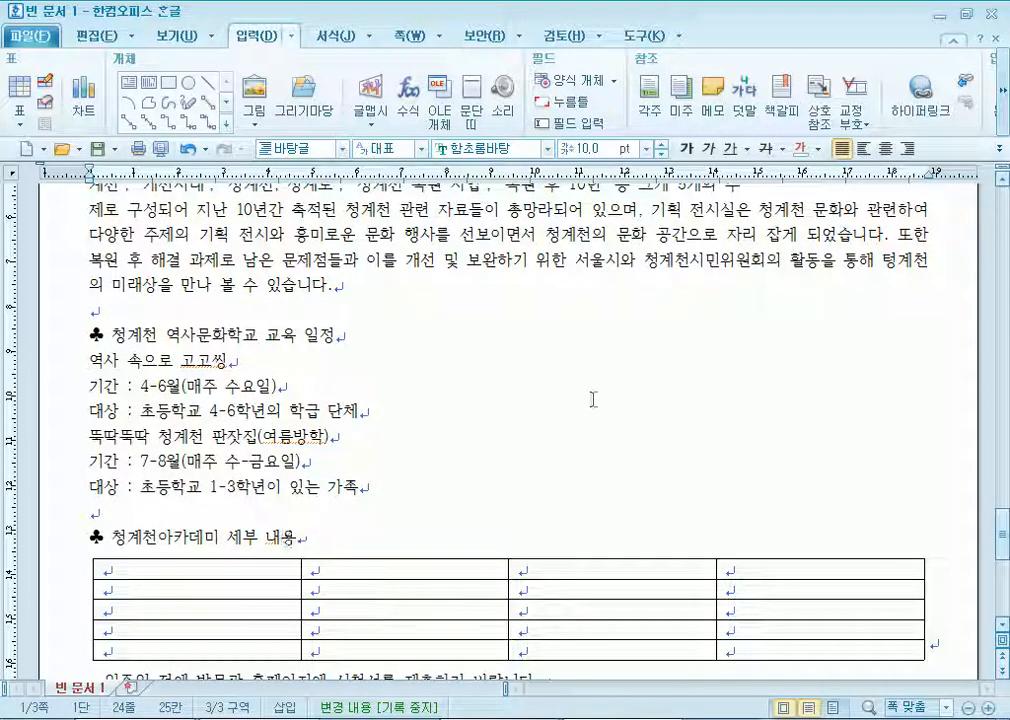
scroll(270, 299, down, 3)
Enter 구분, 일반 강좌, 전문 강좌 and 현장 투어 across the table's first row.
click(190, 279)
text(ㄱㅜㅂㅜㄴ)
key(Tab)
text(ㅇㅣㄹㅂㅏㄴㄱㅏㅇㅈㅗㅏ)
key(Tab)
text(ㅈㅓㄴㅁㅜㄴ ㄱㅏㅇㅈㅗㅏ)
key(Tab)
text(ㅎㅕㄴㅈㅐㅇ ㅌㅜㅇㅓ)
key(BackSpace)
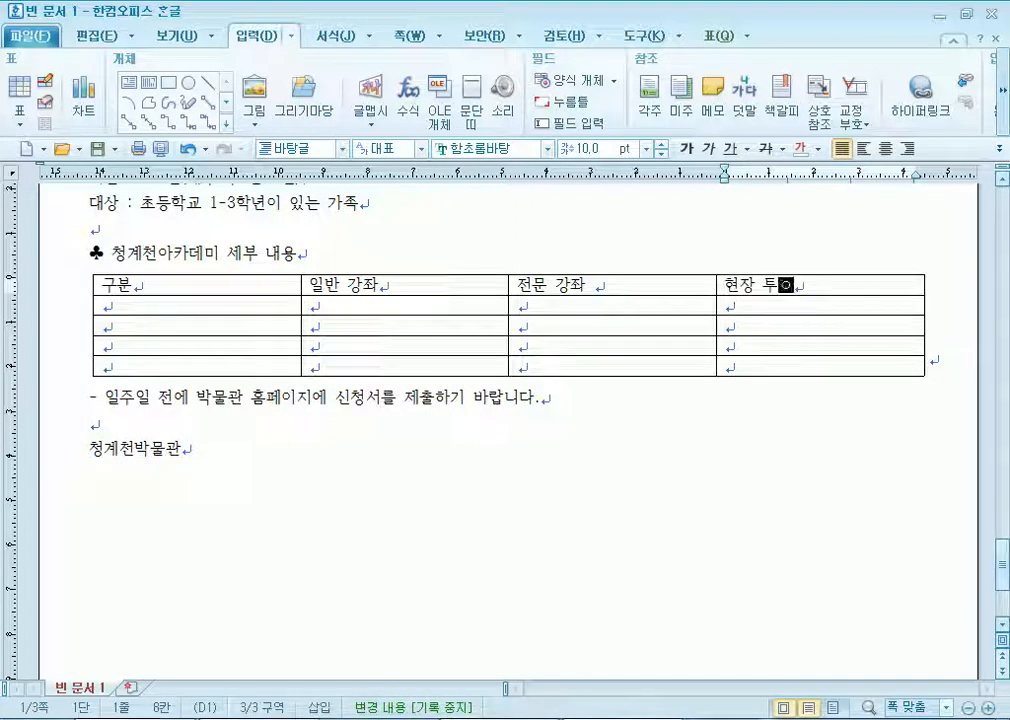
text(ㅓ)
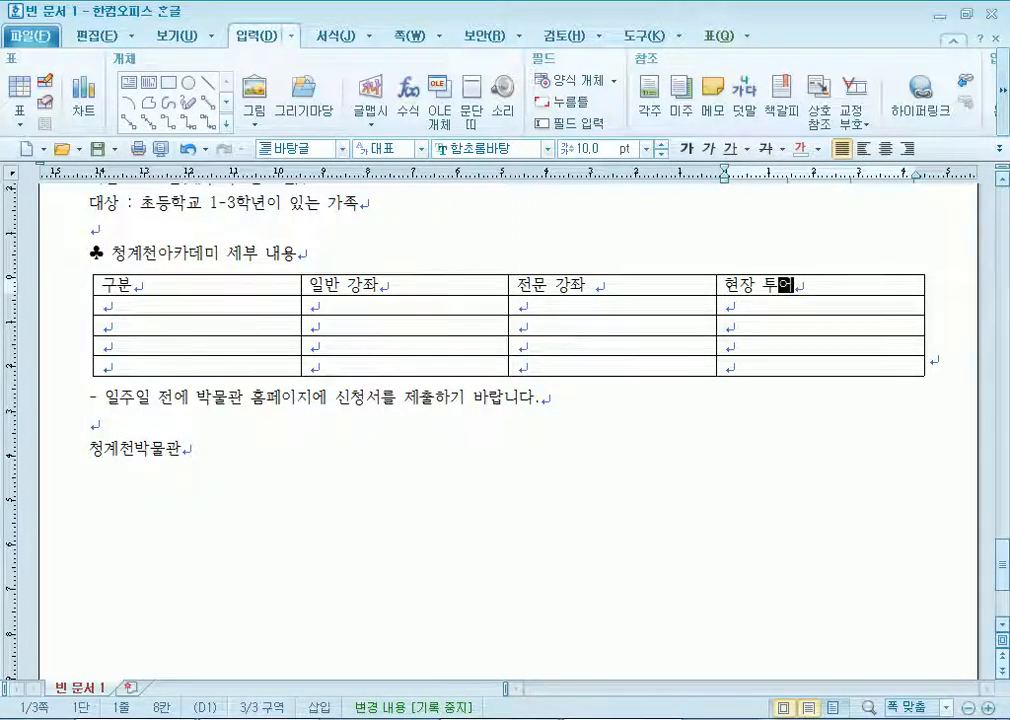
click(593, 285)
key(Tab)
key(Tab)
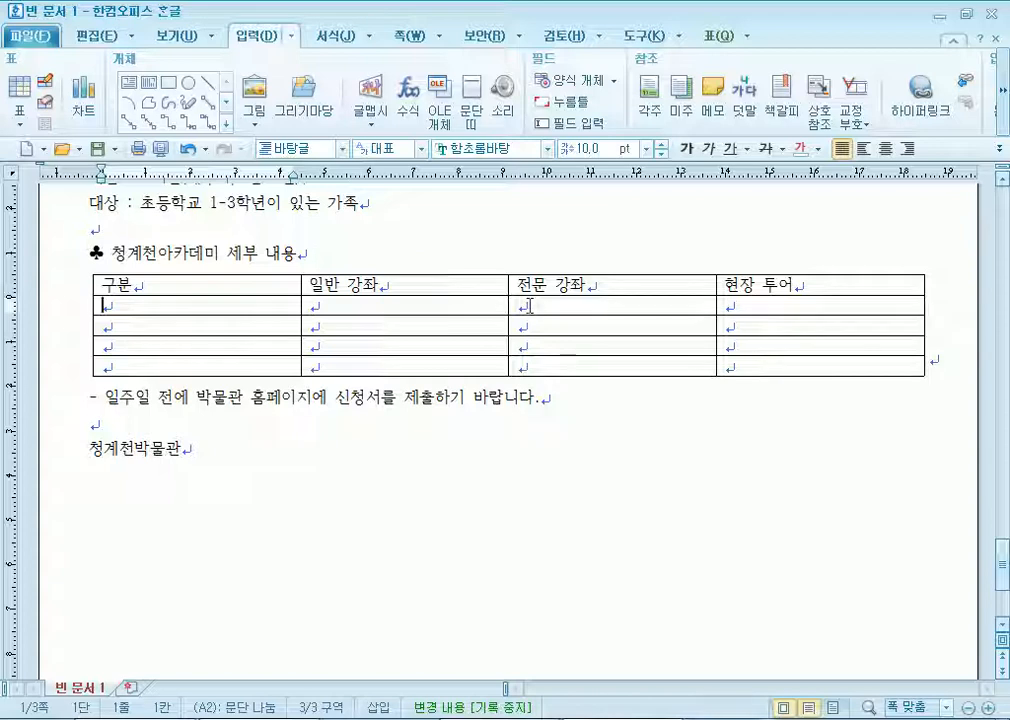
Split the two cells under 전문 강좌 into two columns.
drag(530, 306, 524, 324)
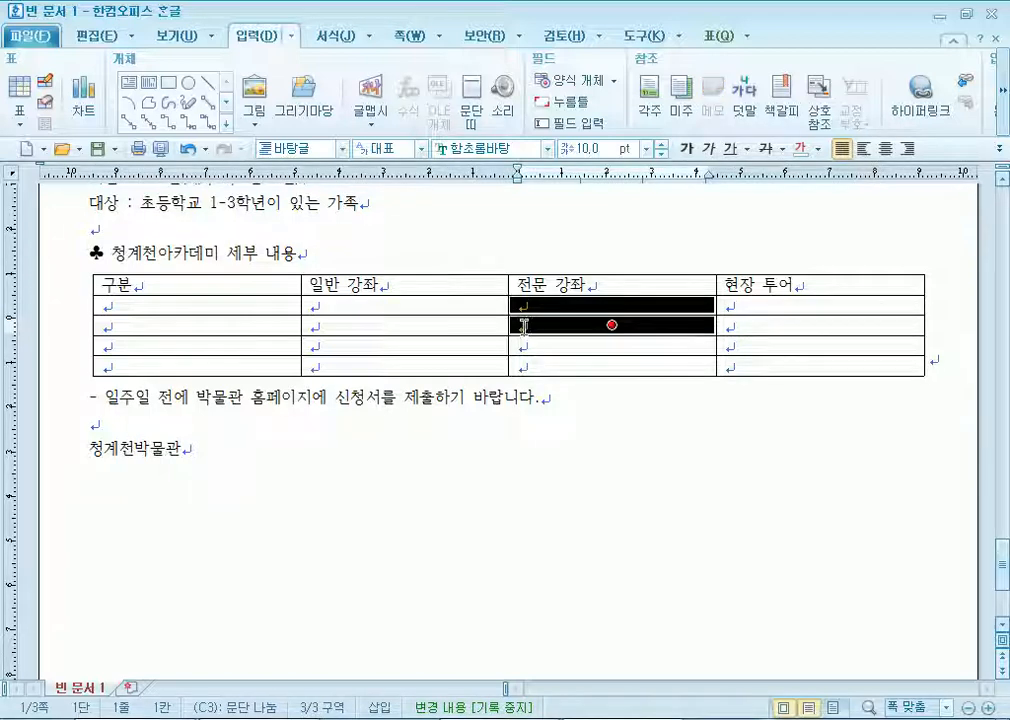
click(711, 36)
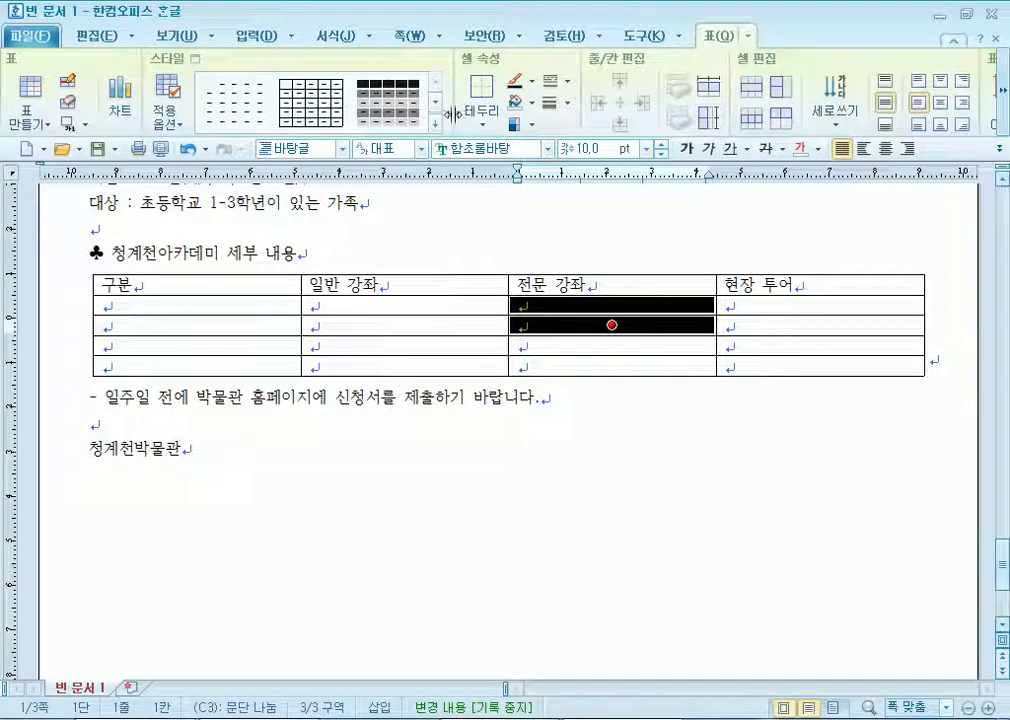
click(781, 91)
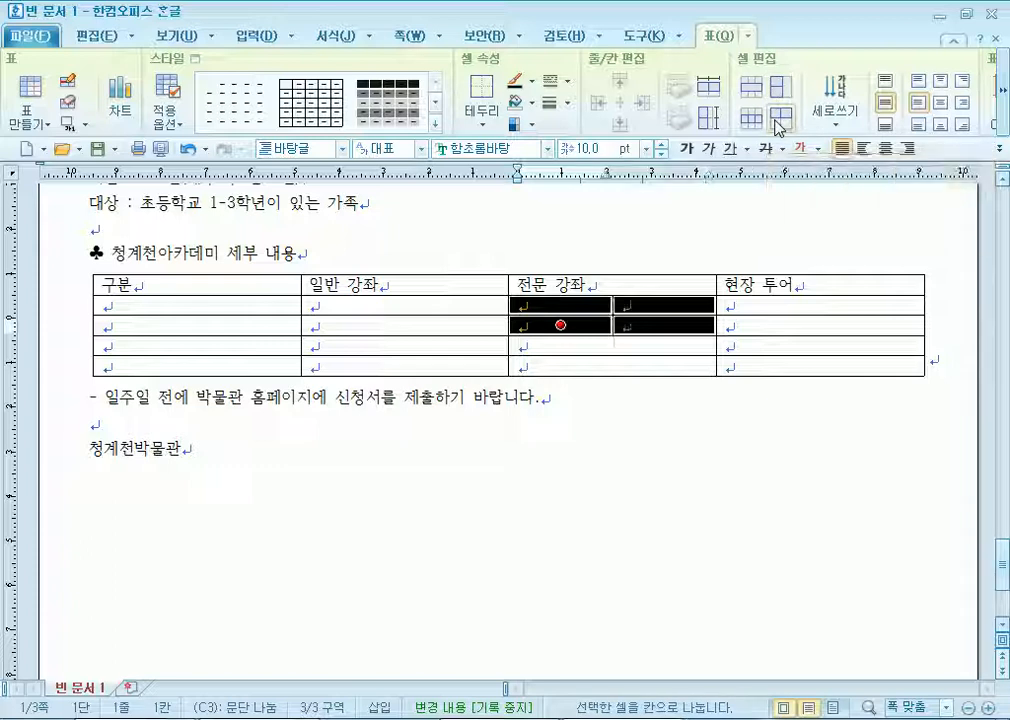
Narrow the split cells' left half and the 구분 and 일반 강좌 columns.
click(613, 322)
drag(613, 322, 419, 306)
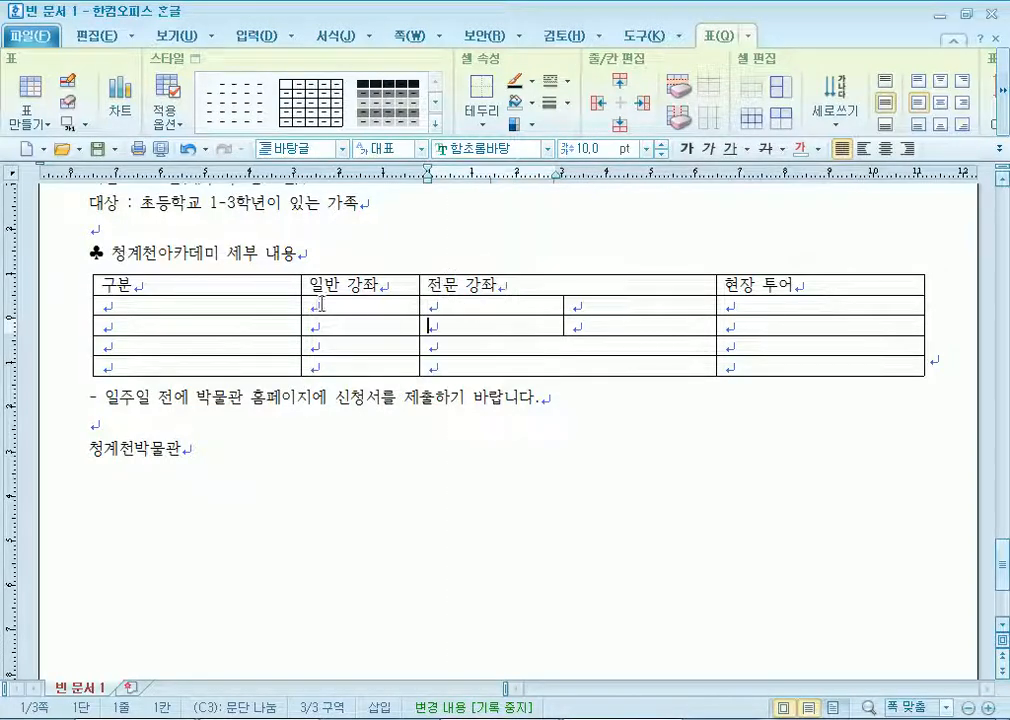
drag(299, 307, 201, 306)
drag(421, 307, 388, 332)
Merge rows 2–3 of the 구분 column and of the 현장 투어 column into single cells.
drag(162, 313, 155, 331)
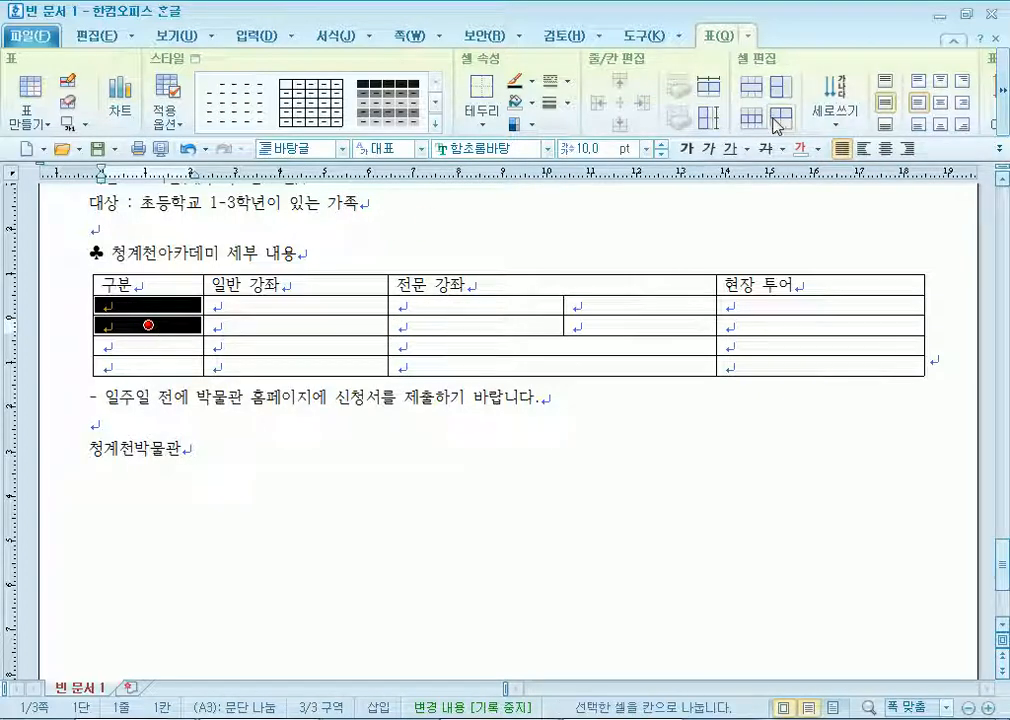
click(751, 87)
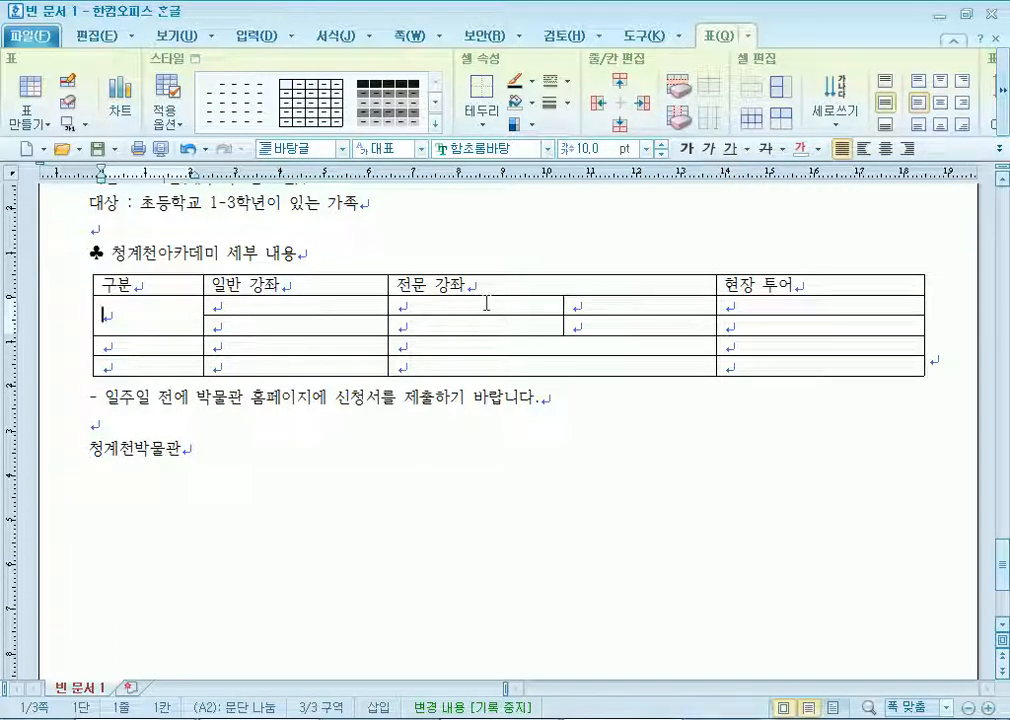
click(444, 349)
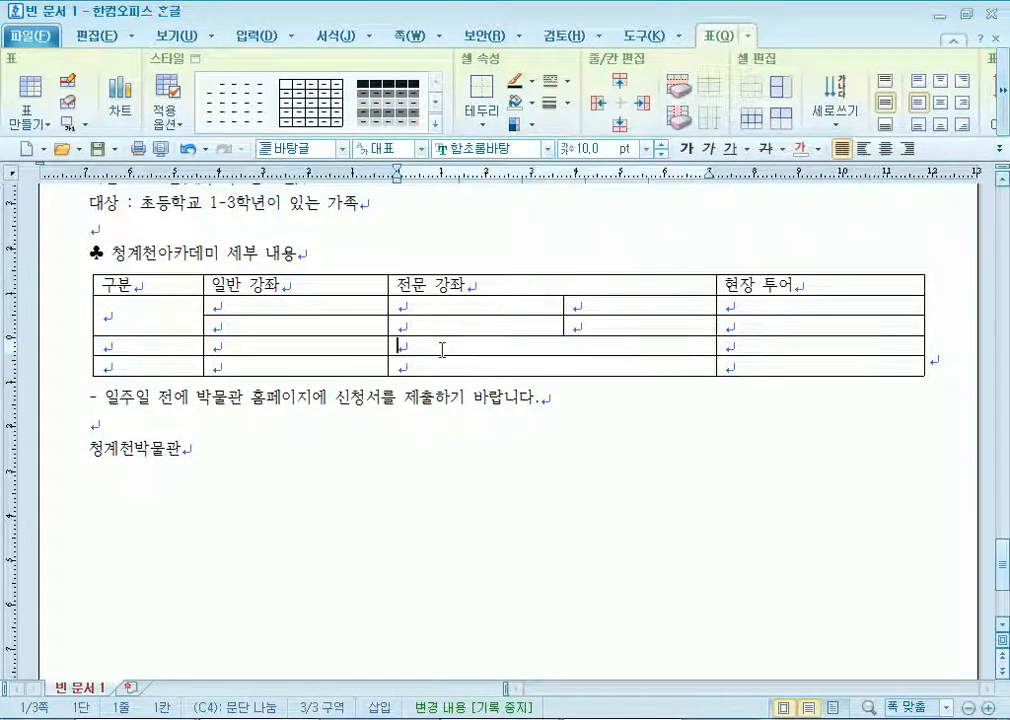
drag(768, 306, 820, 325)
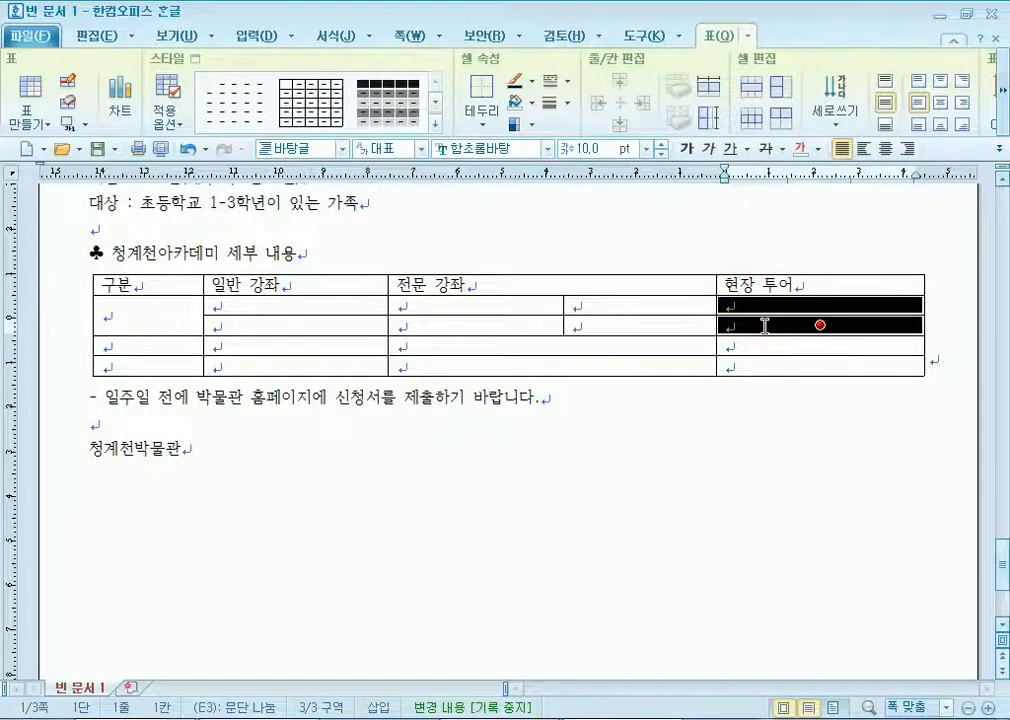
click(752, 86)
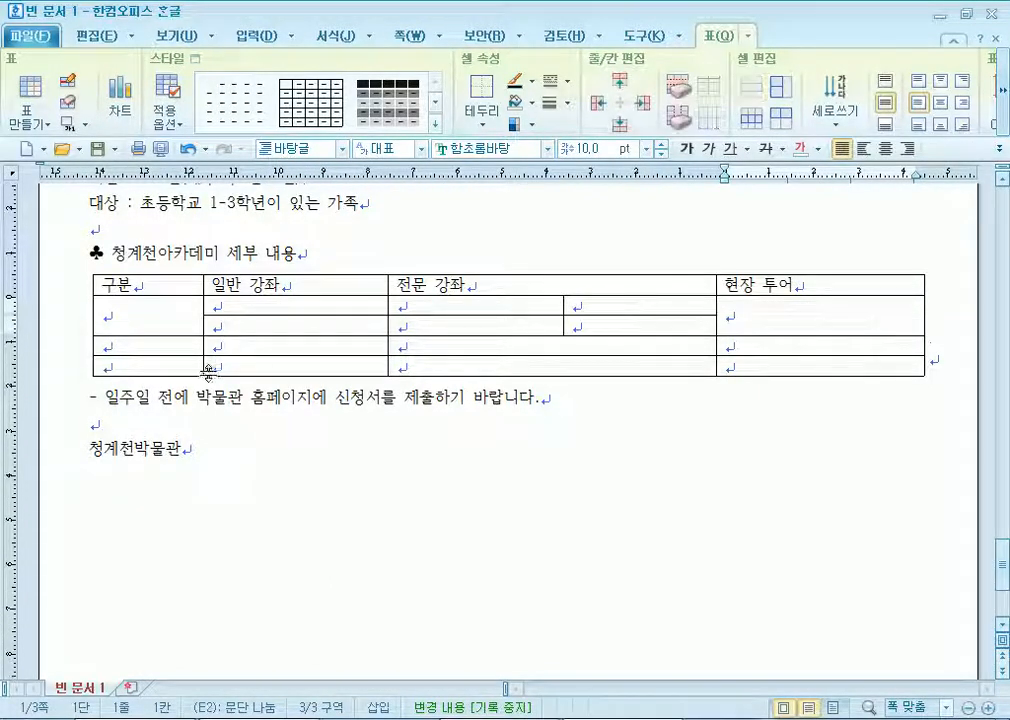
click(151, 303)
Label row 2 프로그램, enter 사업 안내 및 홍보 영상물 상영, and merge the two 일반 강좌 cells.
text(프로그램)
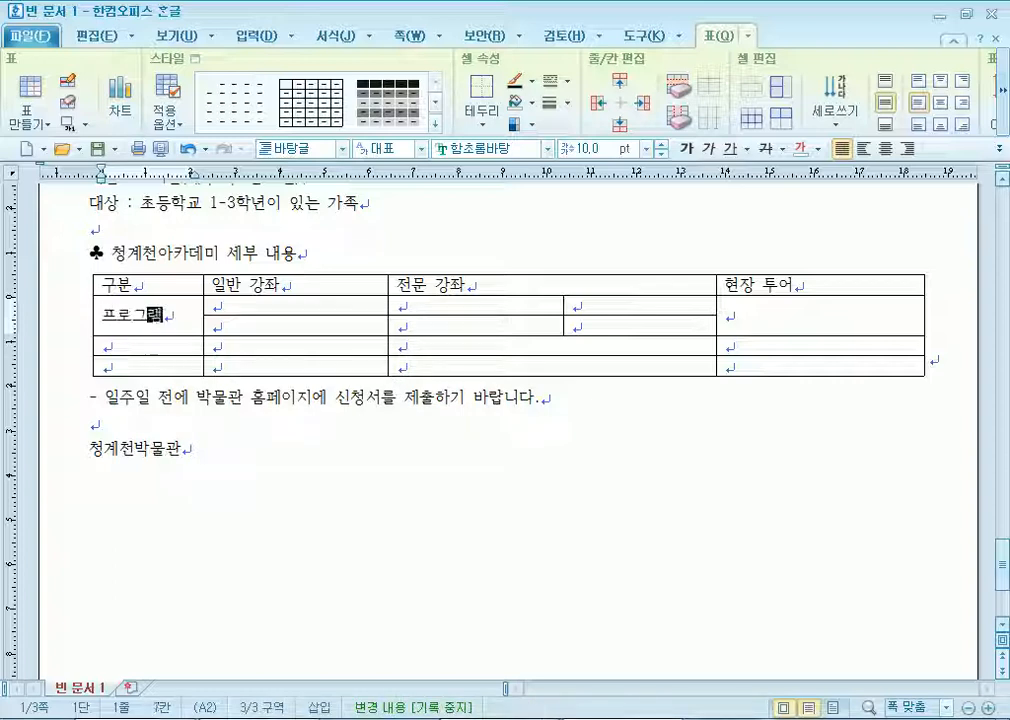
key(Tab)
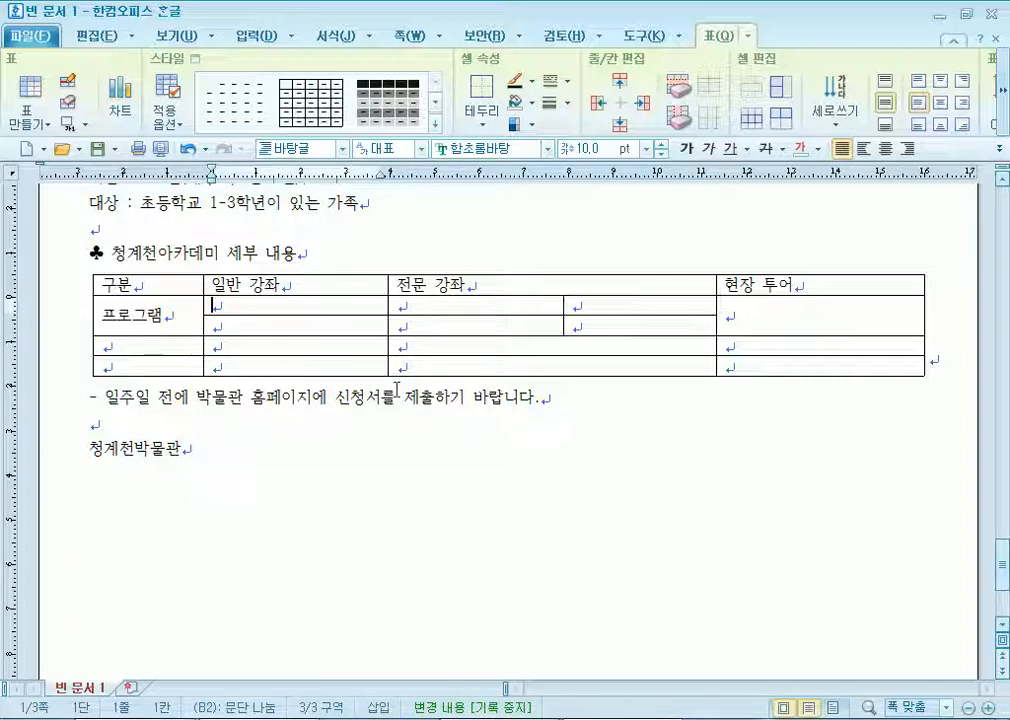
text(사업 ㅇ)
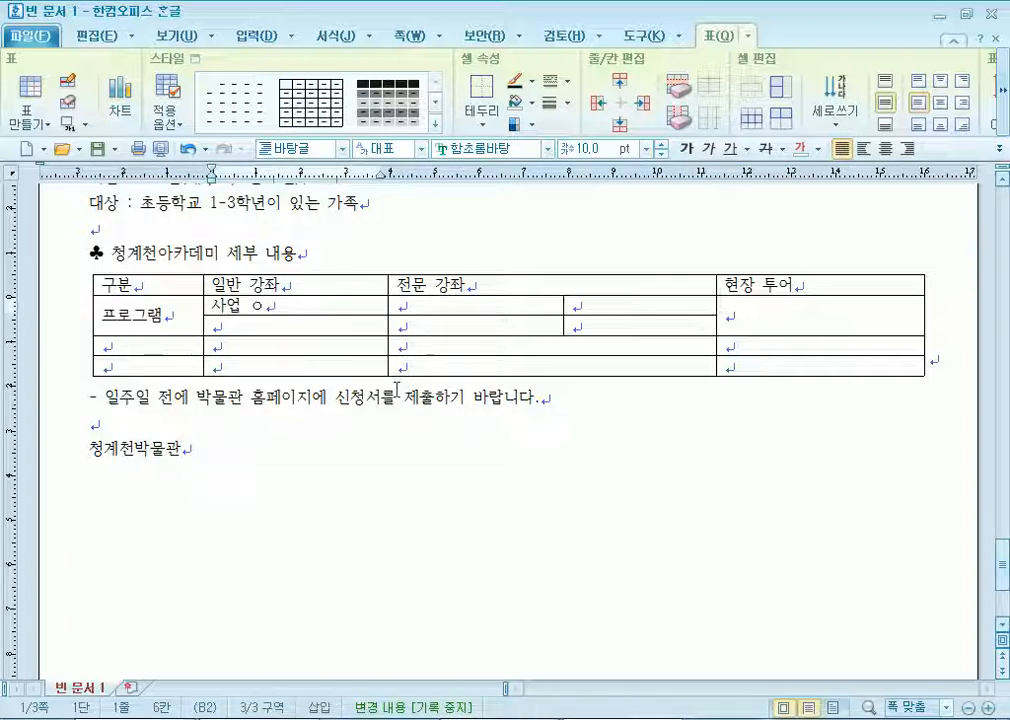
key(BackSpace)
text(안내 및)
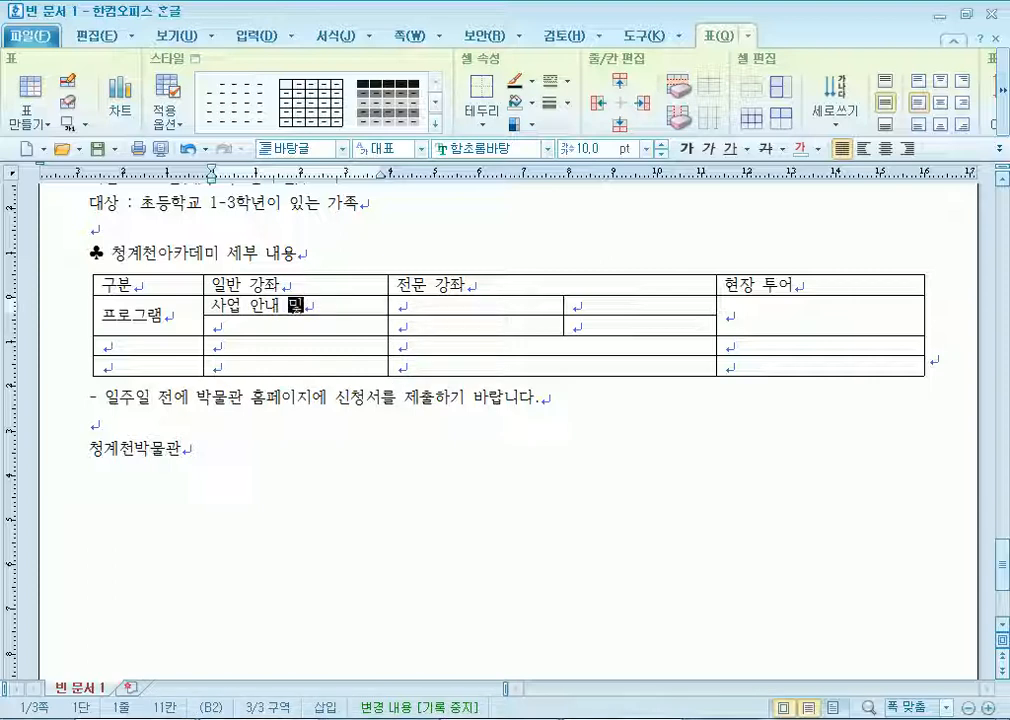
text( 홍보 ㅇ)
text(영상물 상영)
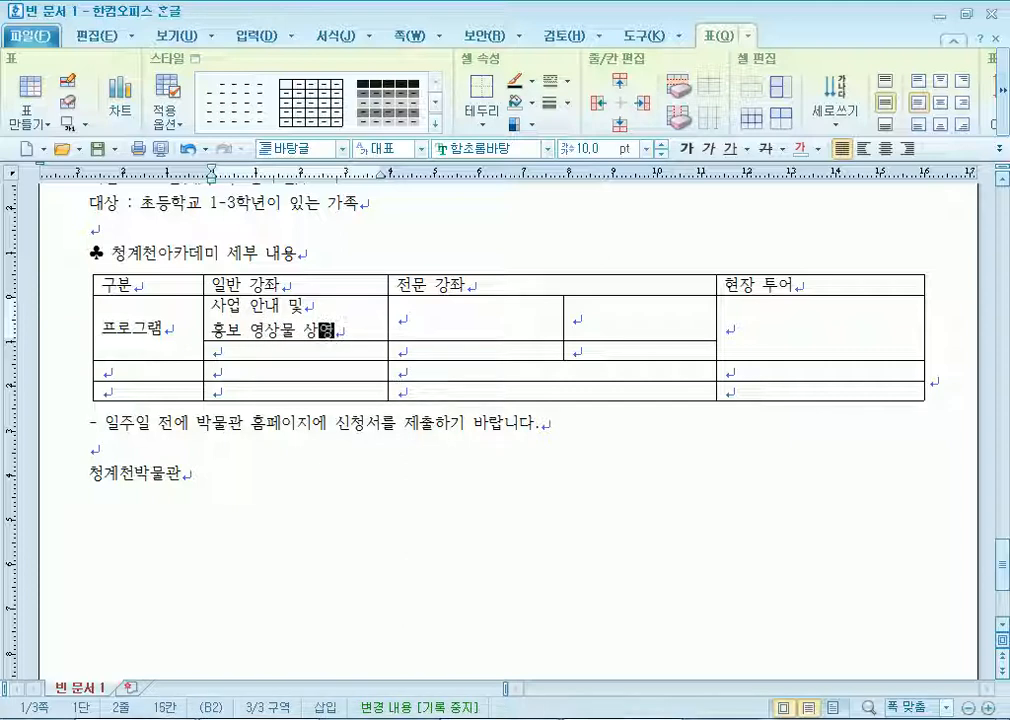
key(F5)
key(F5)
key(Down)
key(m)
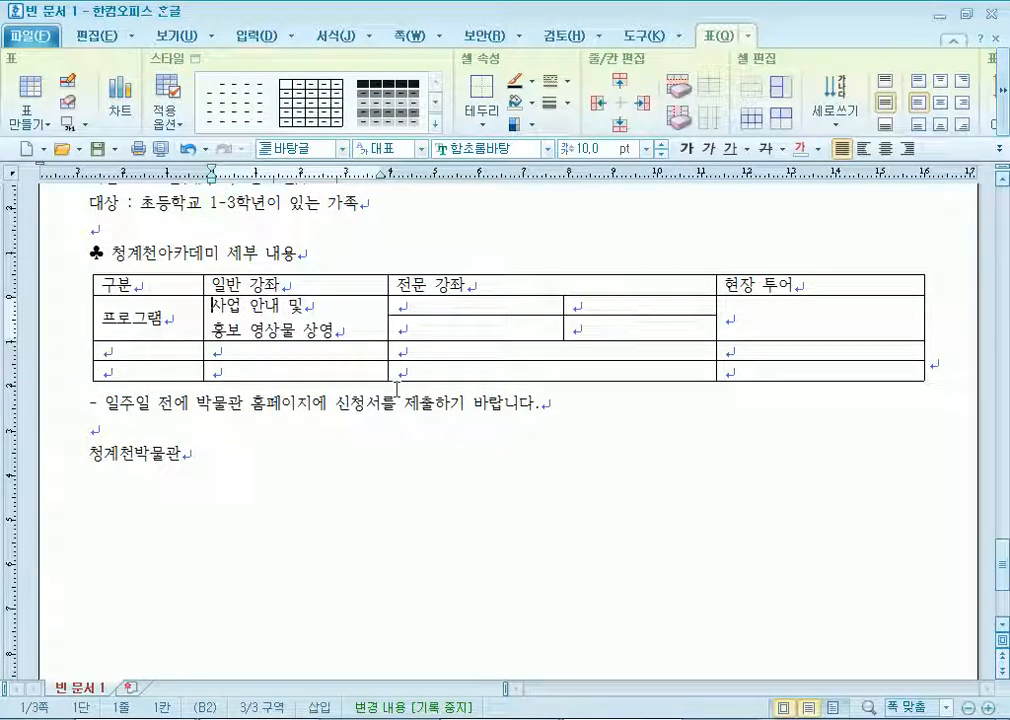
Fill the 전문 강좌 cells with 비기술 분야 and lecture topics including 하천복원 and 도시계획.
key(Tab)
text(비기술)
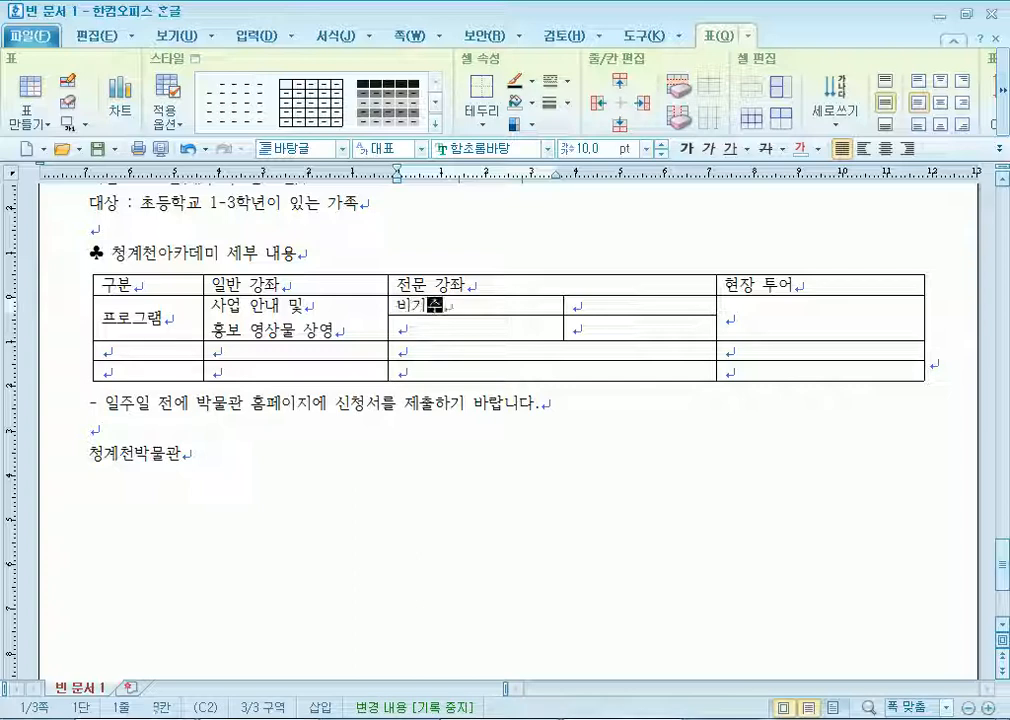
text( 분야)
key(Tab)
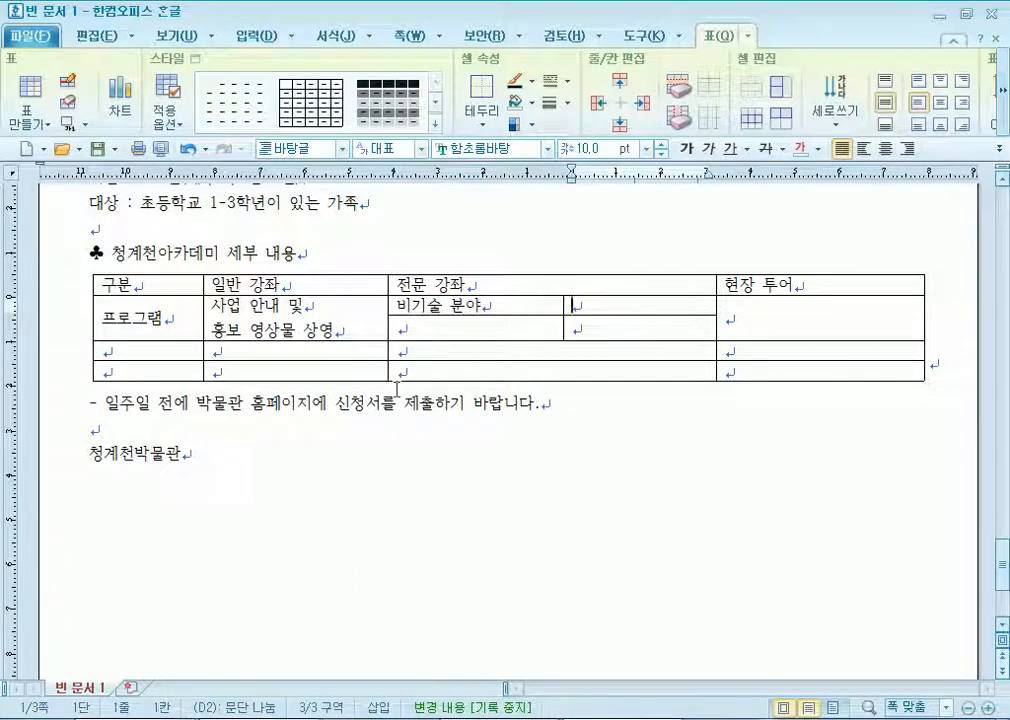
text(사업조치4r. tk)
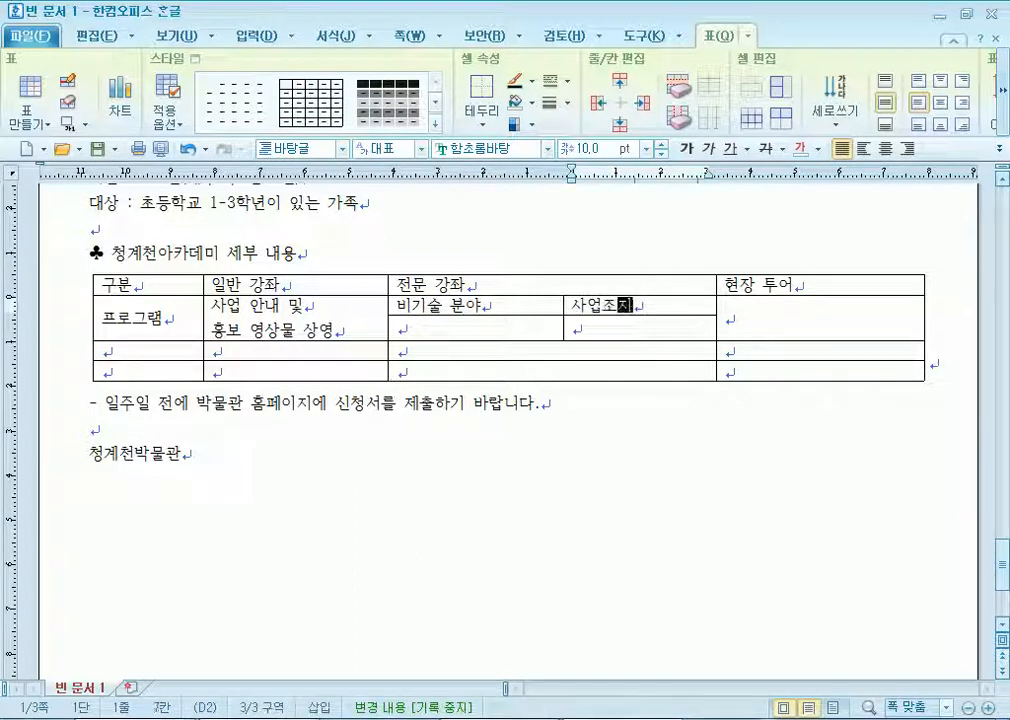
text(djq)
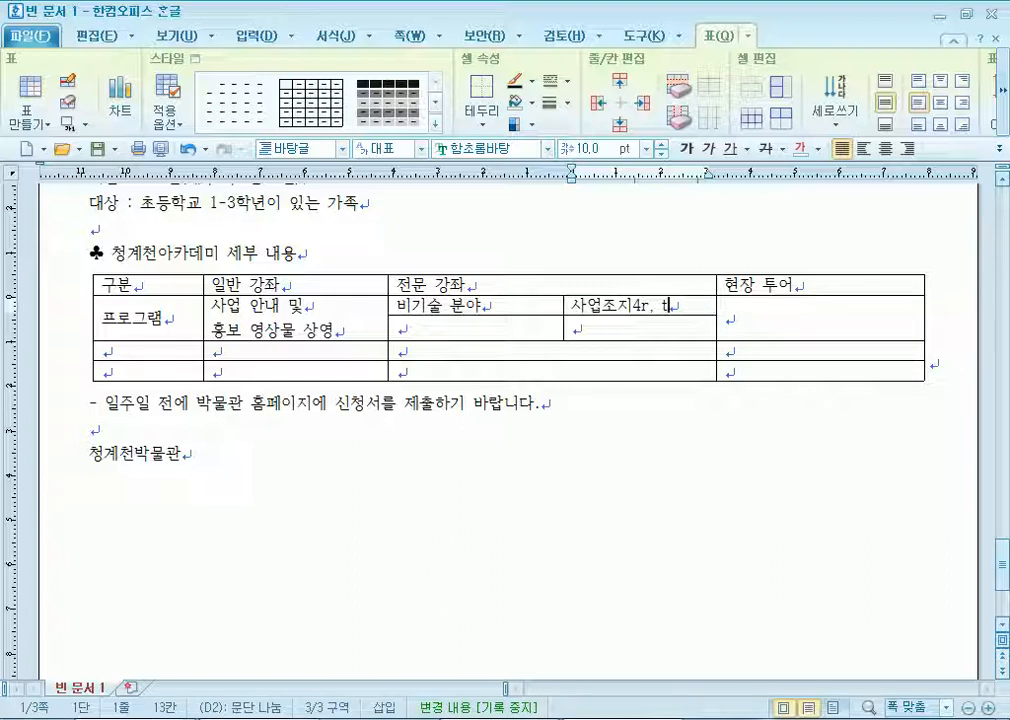
key(BackSpace)
key(BackSpace)
key(BackSpace)
text(wlr, tkdjqghdqh, )
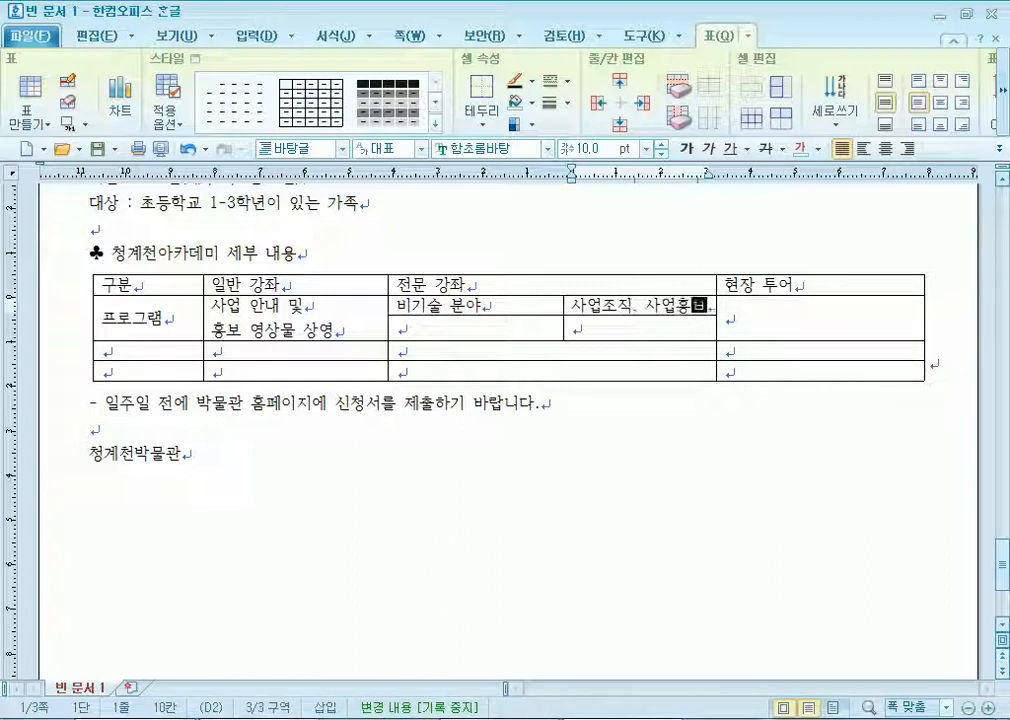
text(rkfemdrhksfl)
click(572, 351)
text(gkcjsqh)
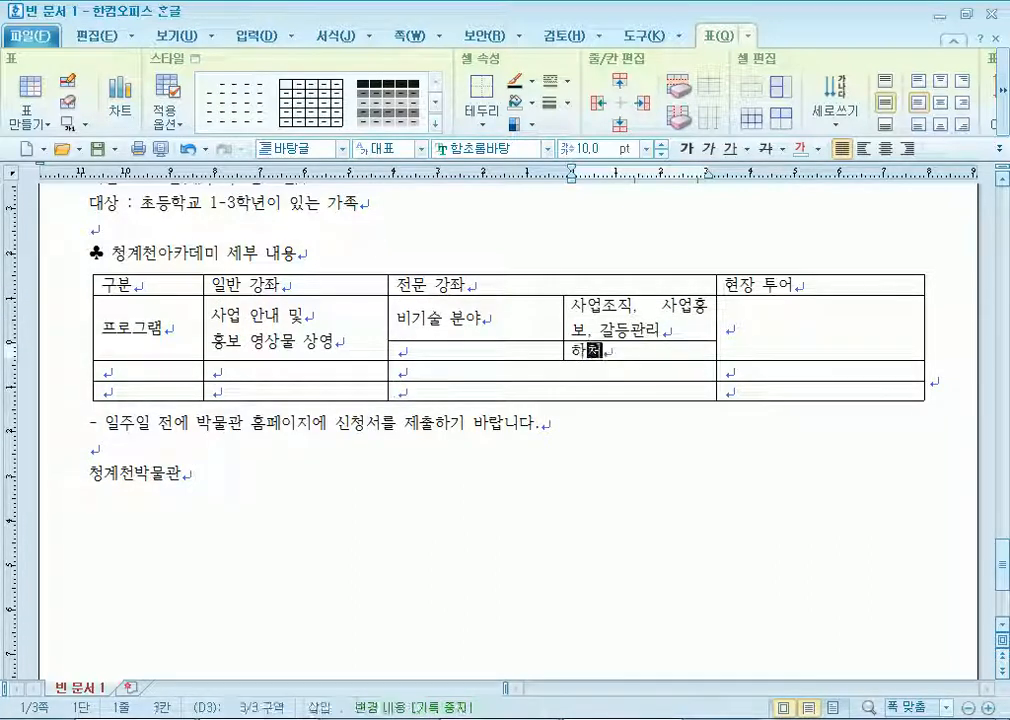
text(rdnjs, ehtl)
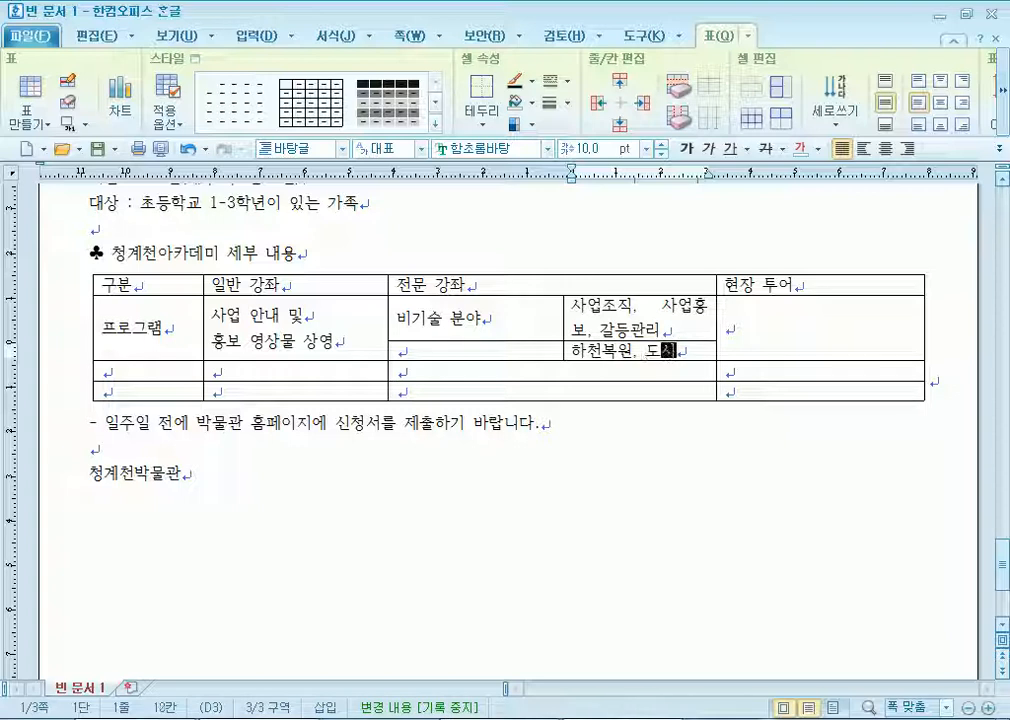
text(rPghl)
Enter tour routes 청계광장-삼일교 and 황학교-두물다리 on two lines, then label the next row 소요 기간.
key(Right)
text(cjdrPrhkdwkd-)
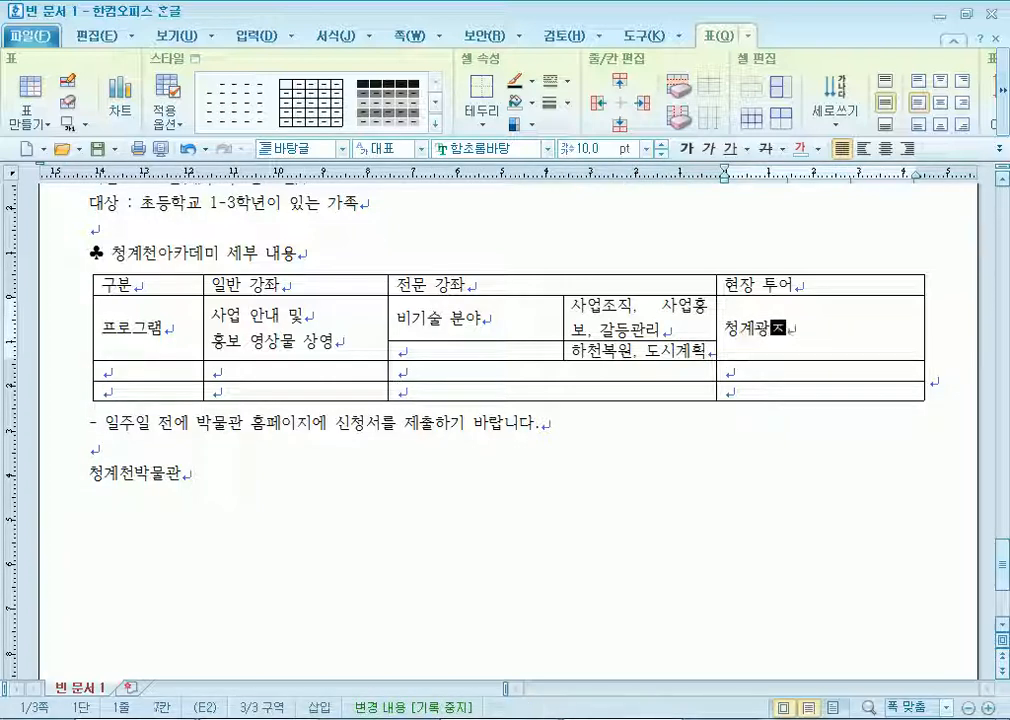
text(tkadlfrh)
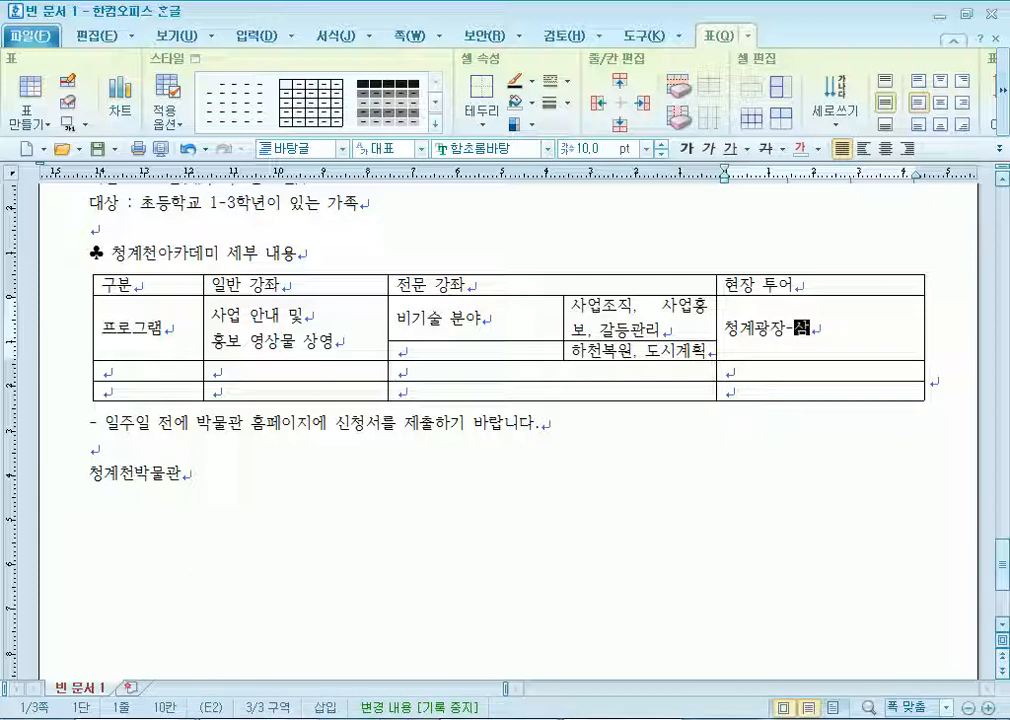
key(BackSpace)
text(y.)
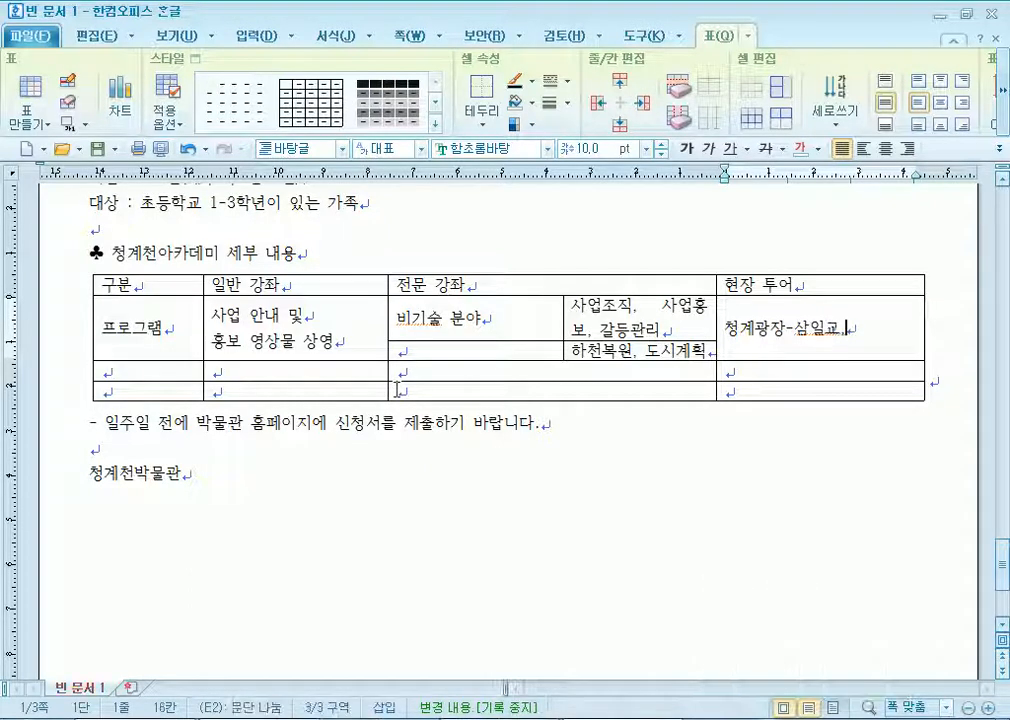
key(Return)
text(ghkdr)
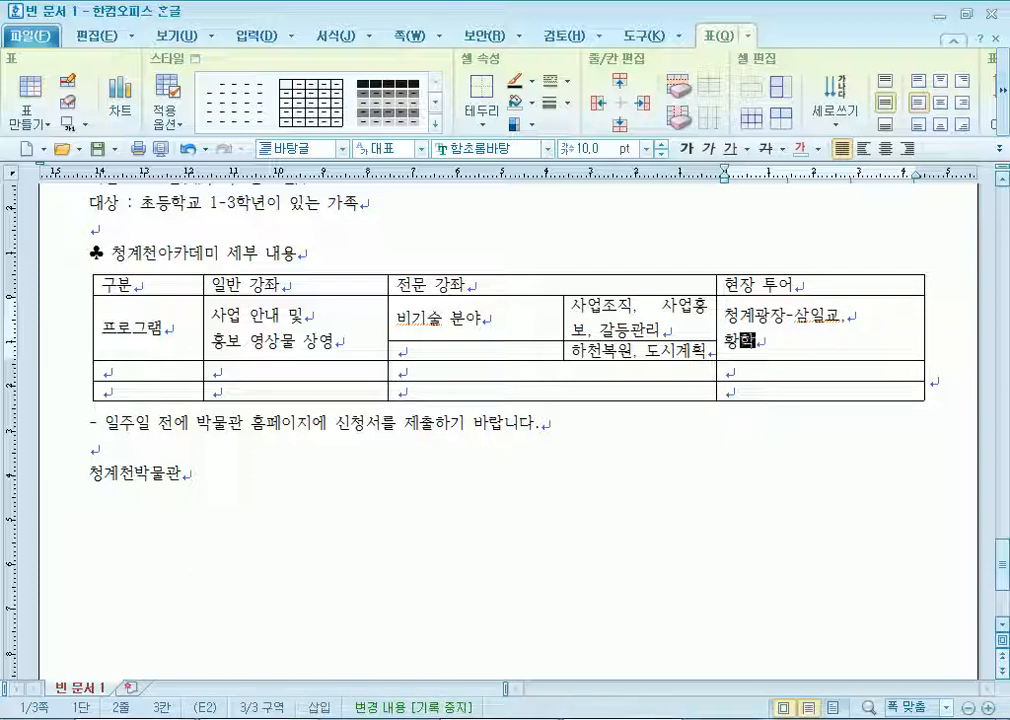
key(BackSpace)
text(gkrrydl)
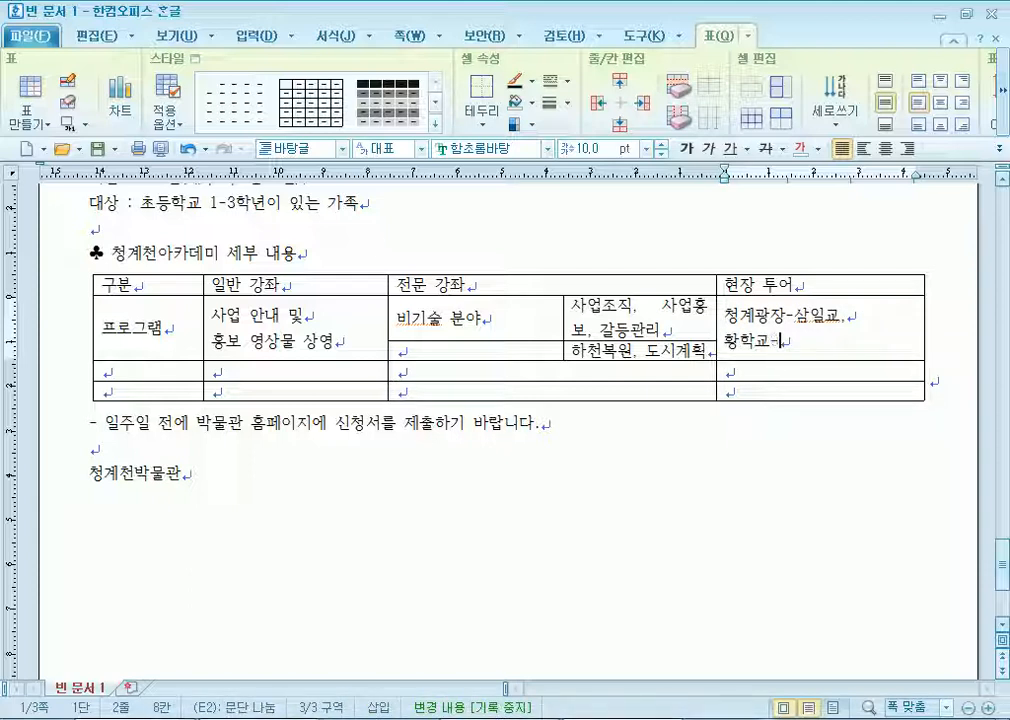
text(enanfekfl)
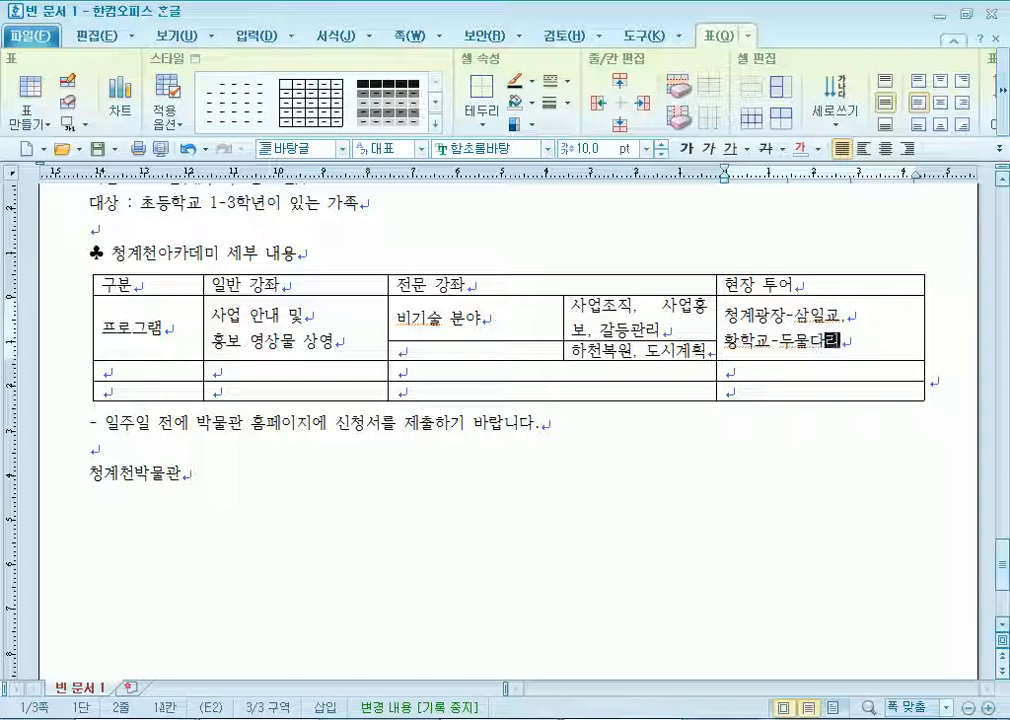
key(Tab)
text(thdy rlrks)
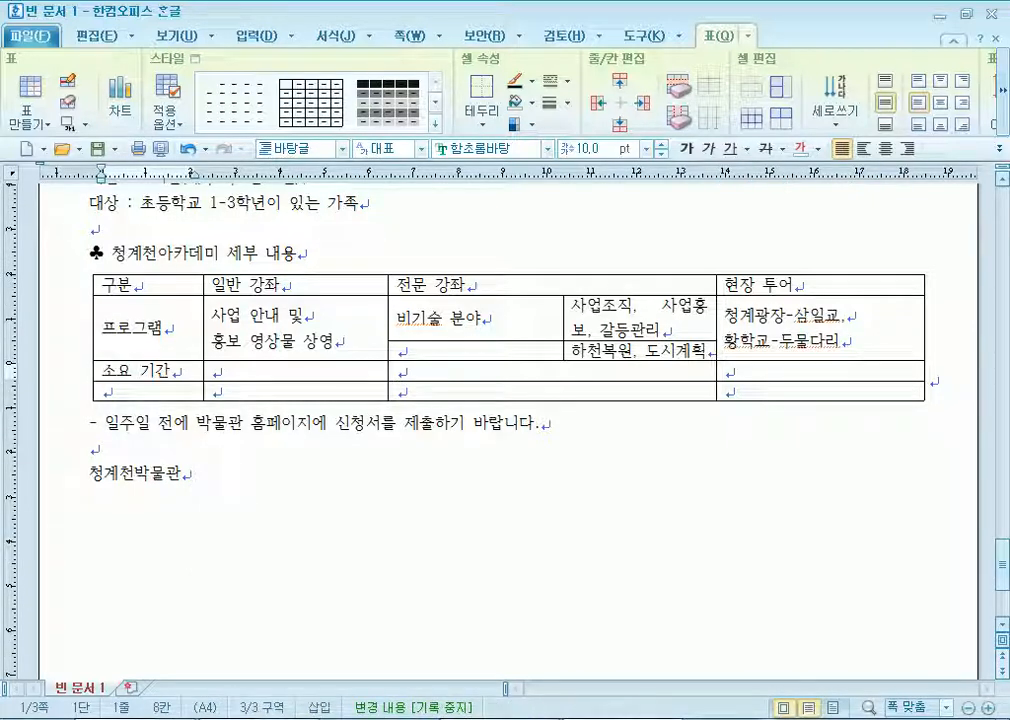
Correct the row label to 소요 시간 and enter the times 20분, 각 60분 and 60분.
key(BackSpace)
key(BackSpace)
text(tlrks)
key(Tab)
text(20qns)
key(Tab)
text(rkr 60qns)
key(Tab)
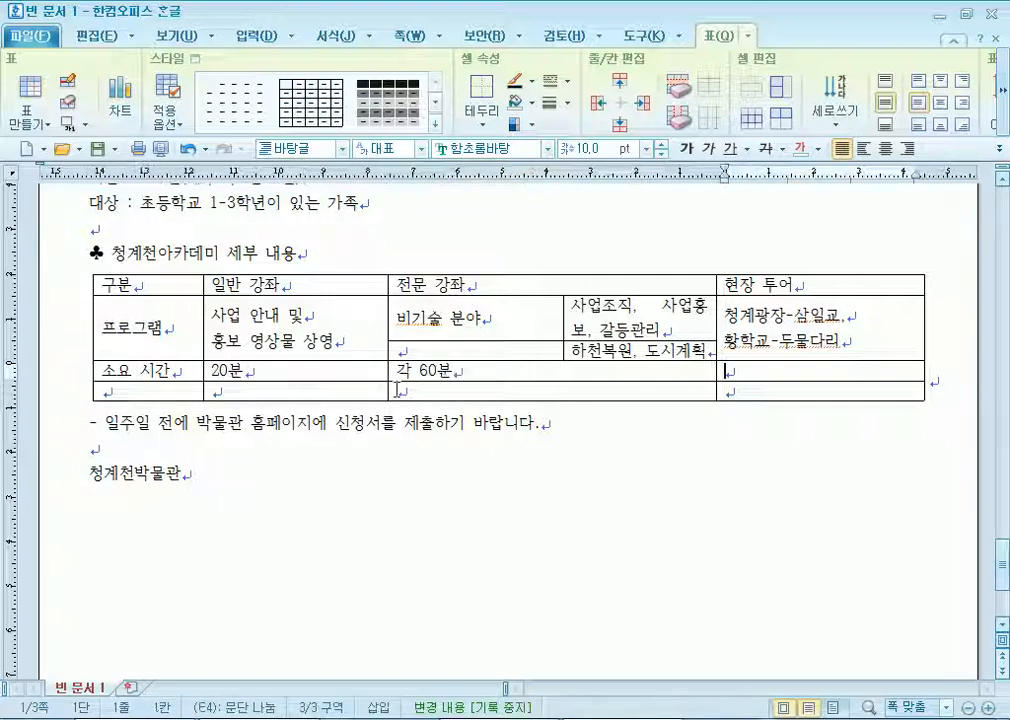
text(60qns)
Fill the 대상 row with 방문객, 벤치마킹 목적의 전문가, 방문객 and start 기술 분야 under 비기술 분야.
key(Tab)
text(eotkd)
key(Tab)
text(qkdansror)
key(Tab)
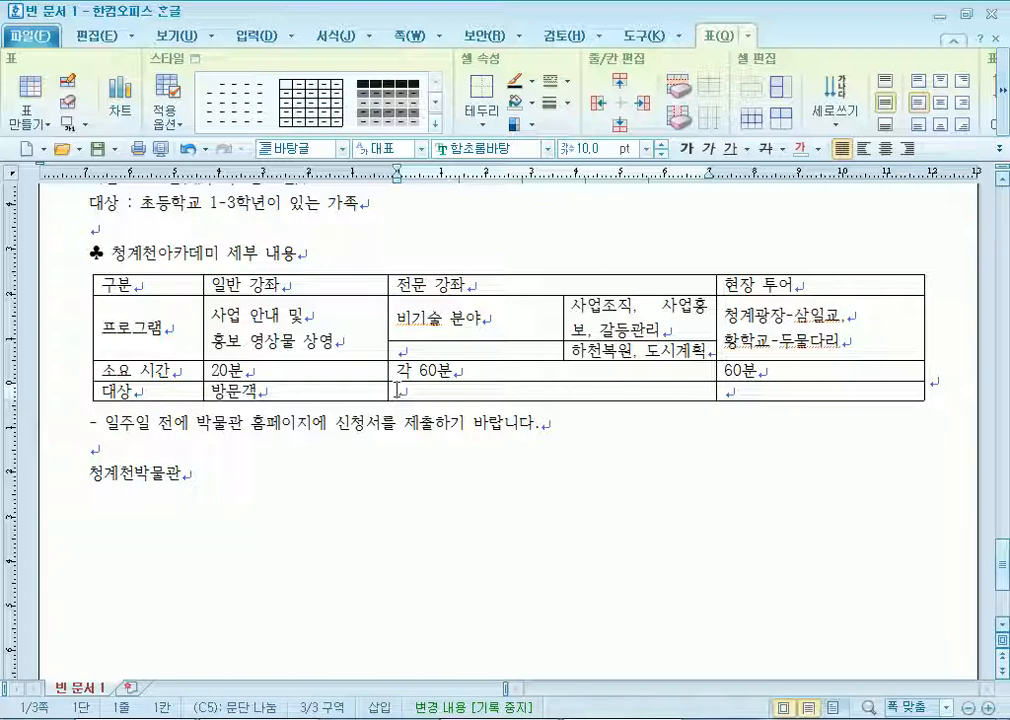
text(qpsclakzld ahr)
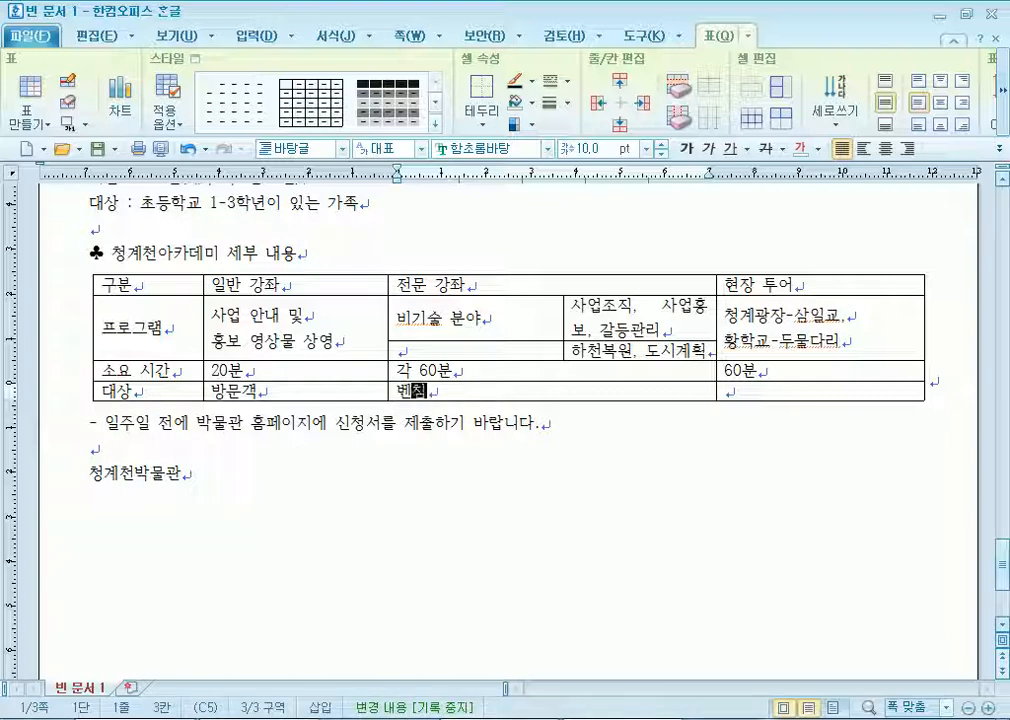
text(wjrdml wjsansr)
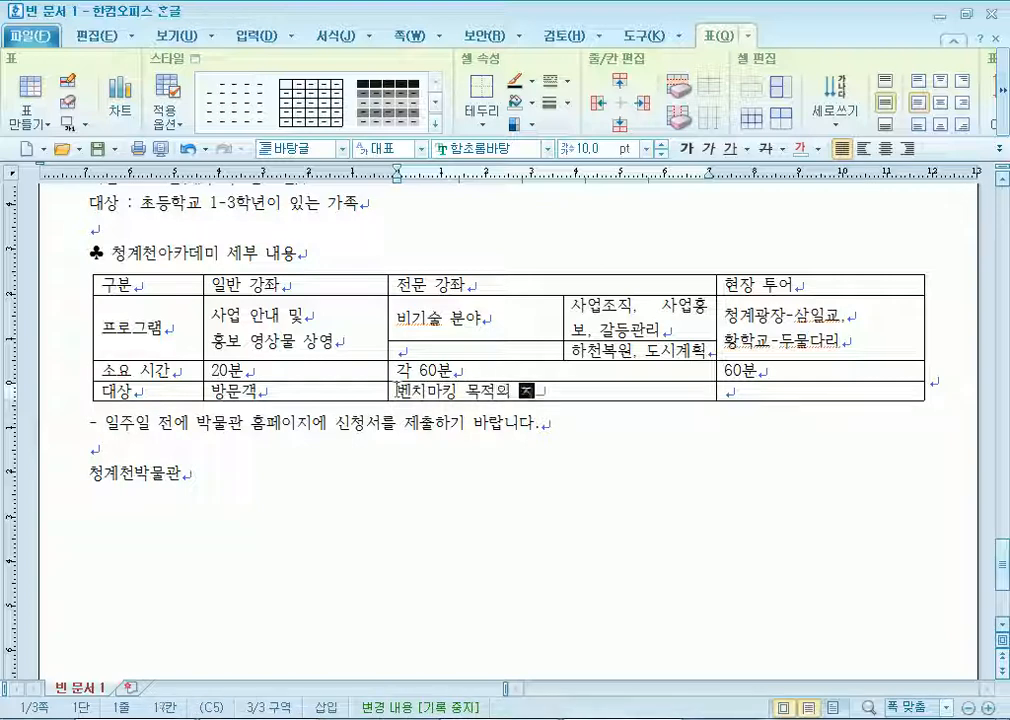
text(k)
key(Tab)
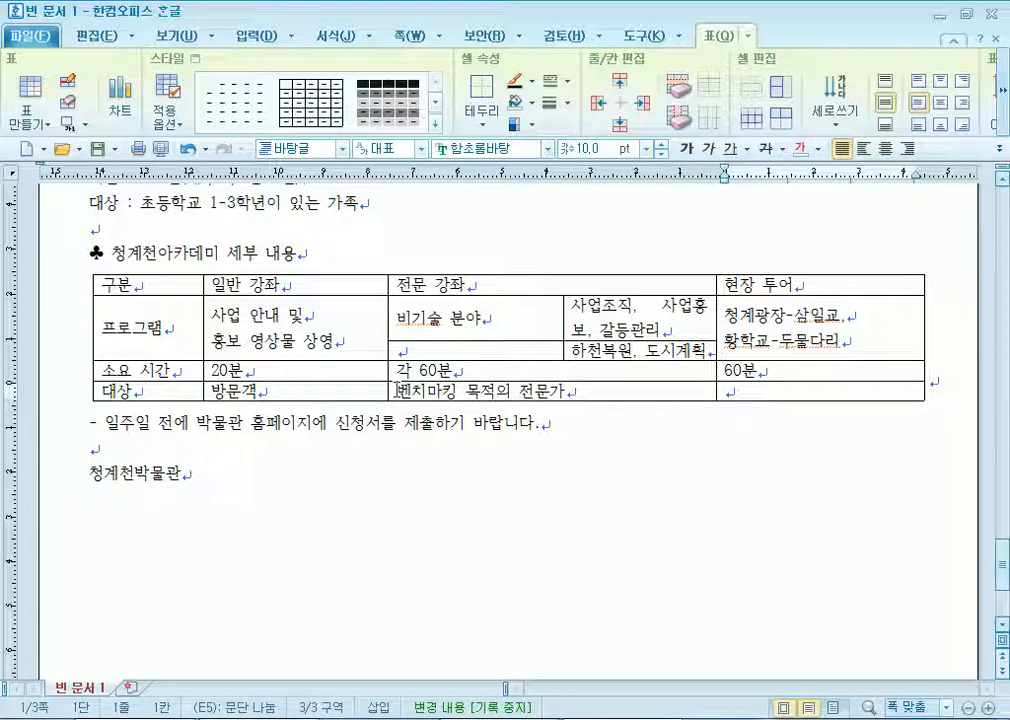
text(qkdansr)
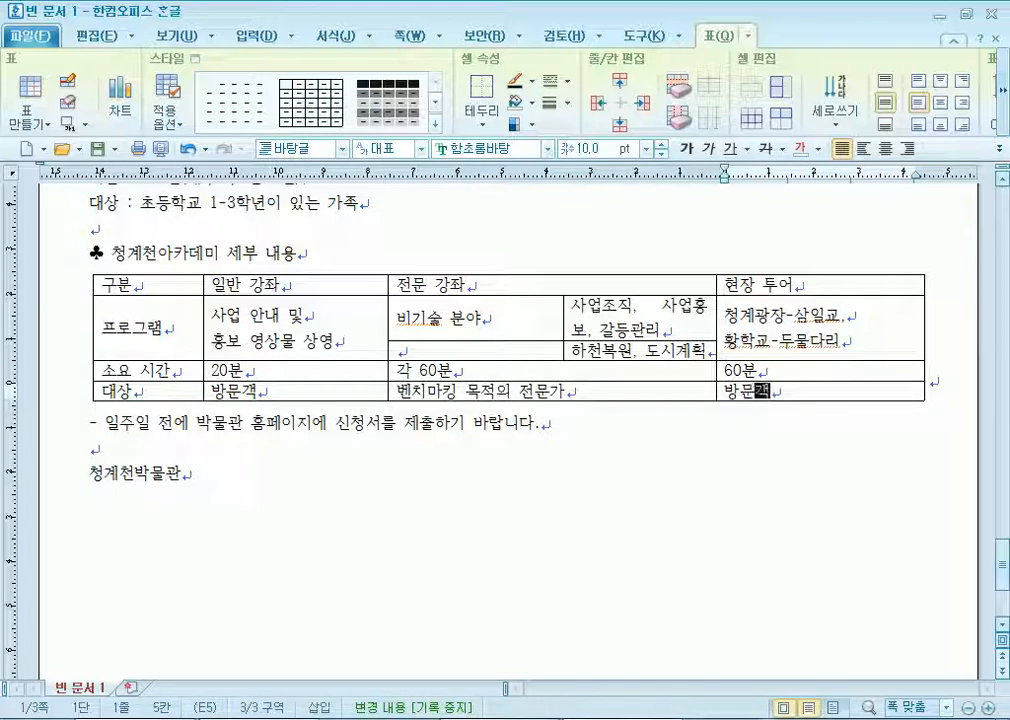
click(405, 351)
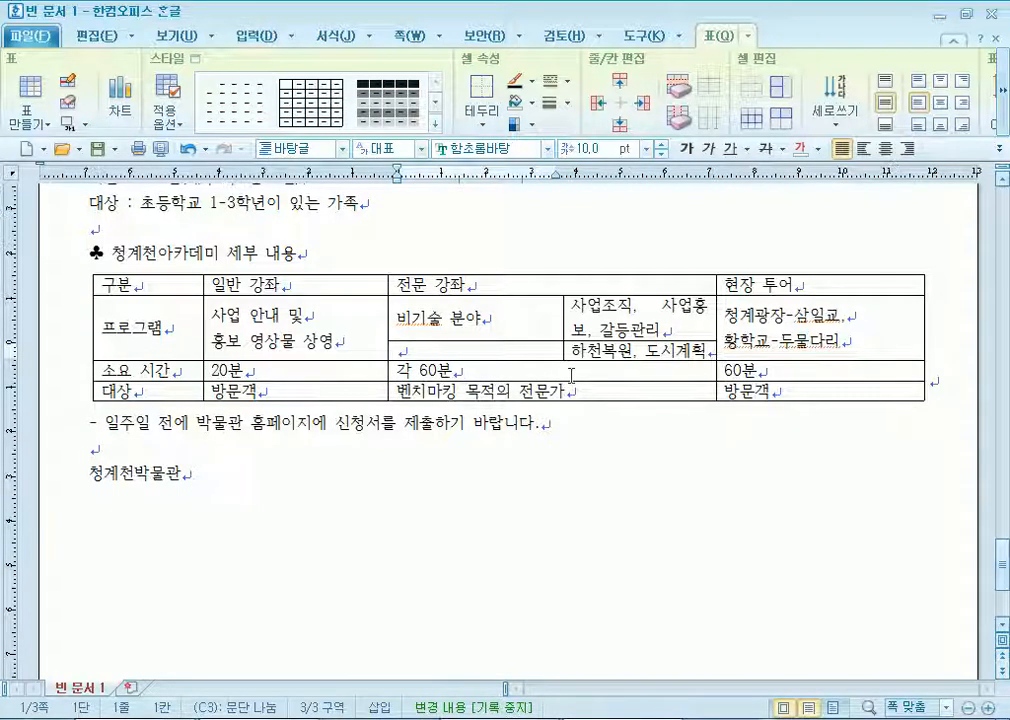
text(rltnf qnsd)
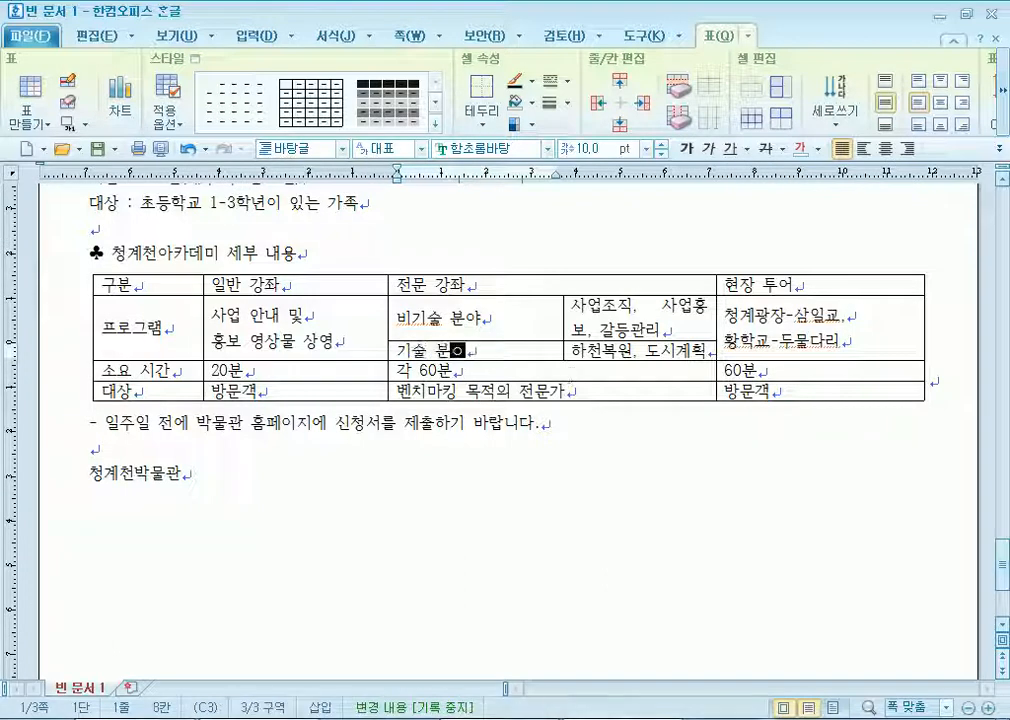
text(i)
Narrow the 구분, 일반 강좌 and 비기술 분야 columns.
drag(185, 370, 182, 370)
drag(388, 340, 322, 330)
drag(566, 322, 437, 320)
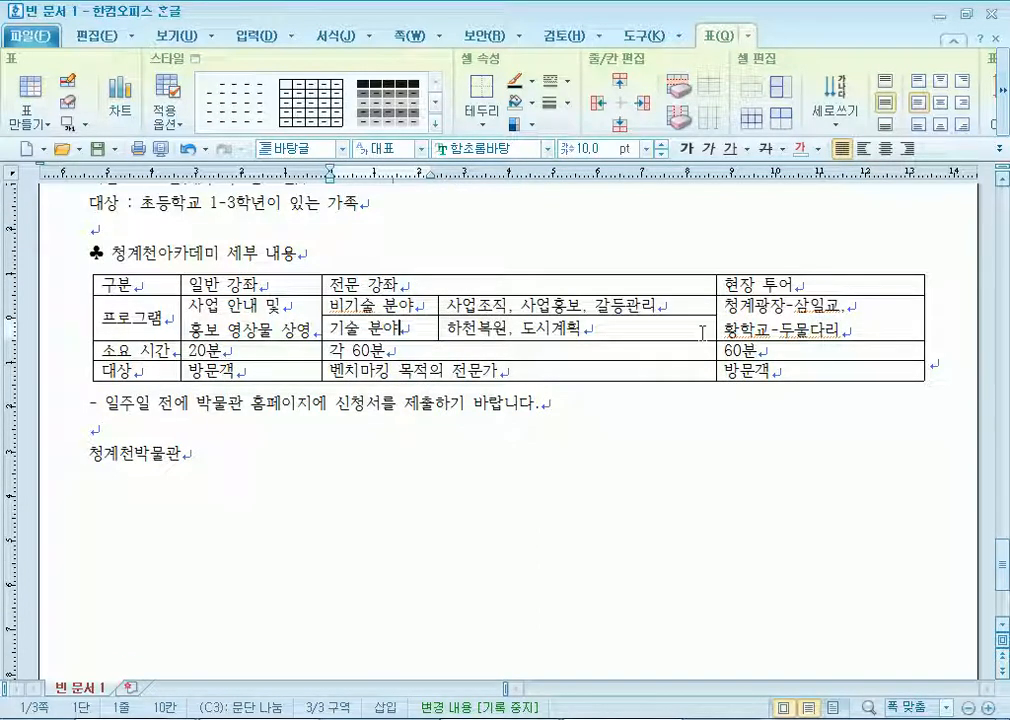
Centre the text in every table cell and make all rows taller.
drag(182, 283, 820, 370)
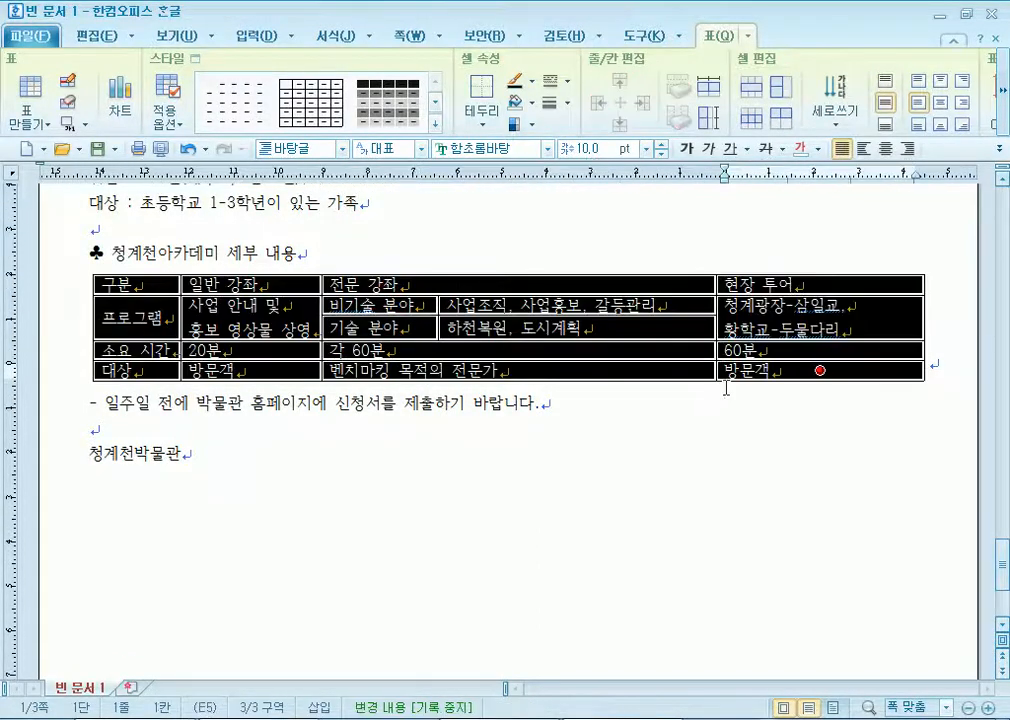
click(893, 152)
click(650, 428)
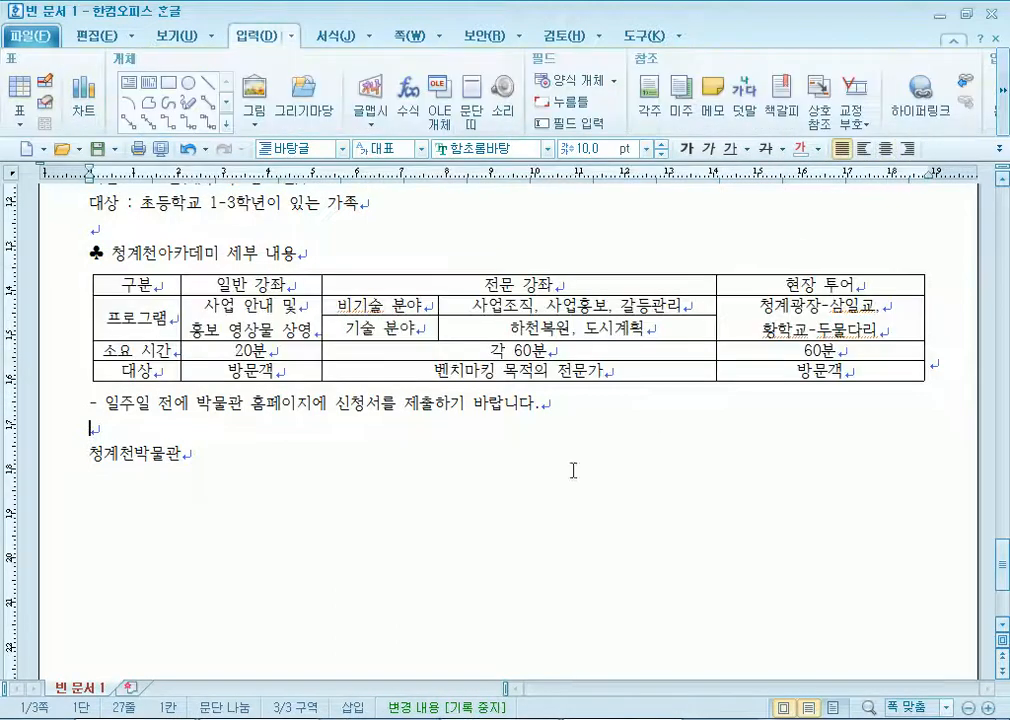
drag(165, 282, 866, 376)
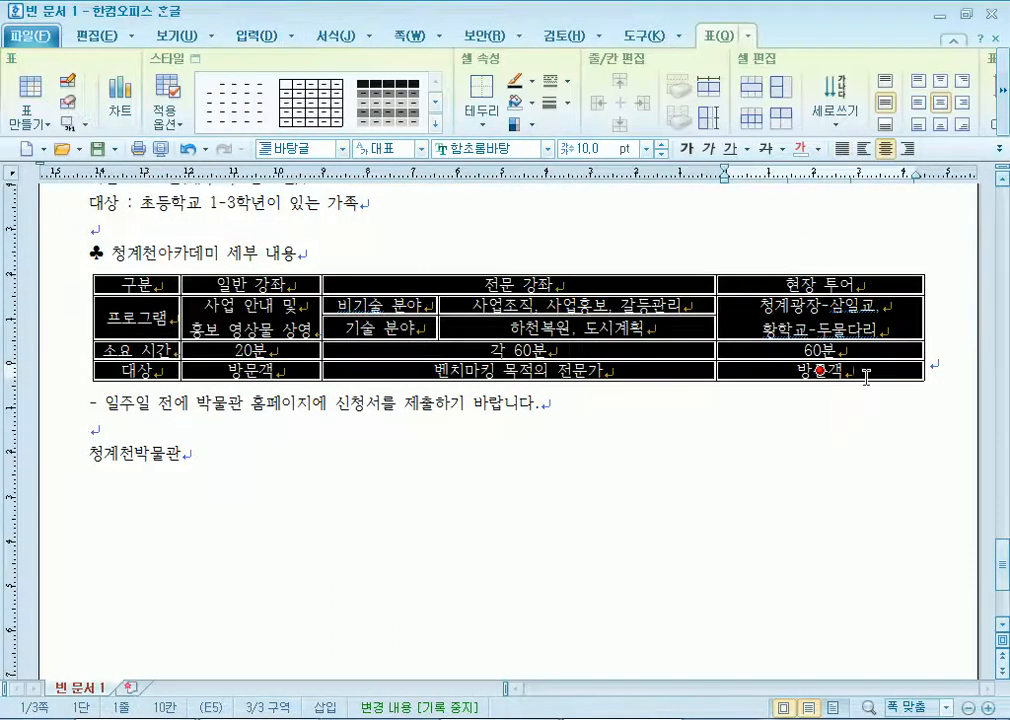
key(ctrl+Down)
key(ctrl+Down)
key(ctrl+Down)
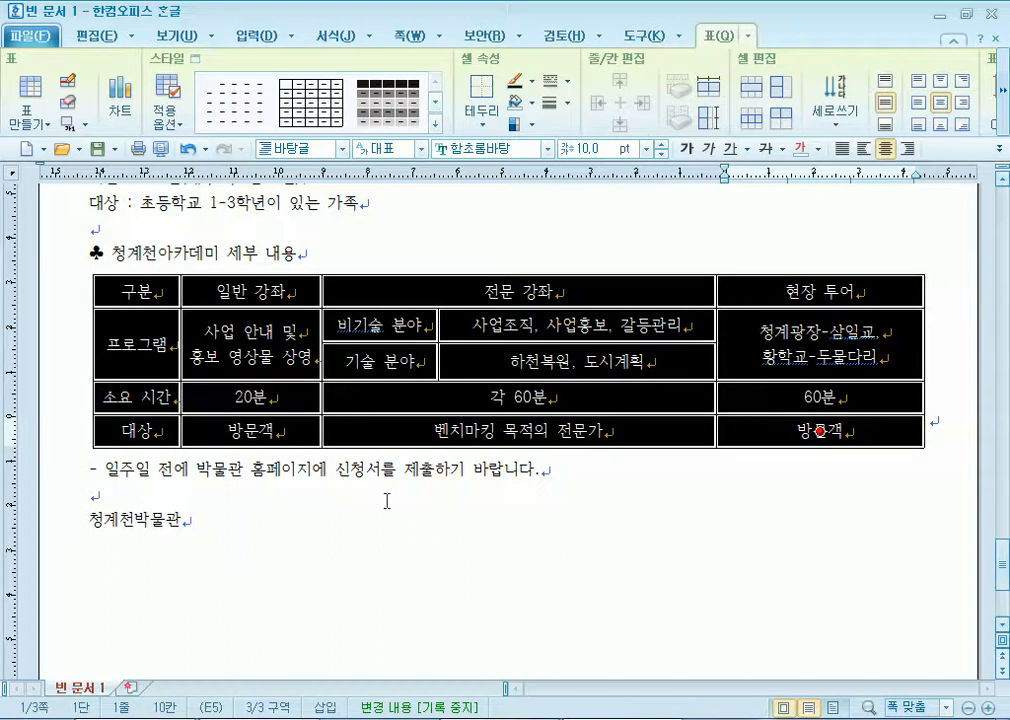
click(326, 524)
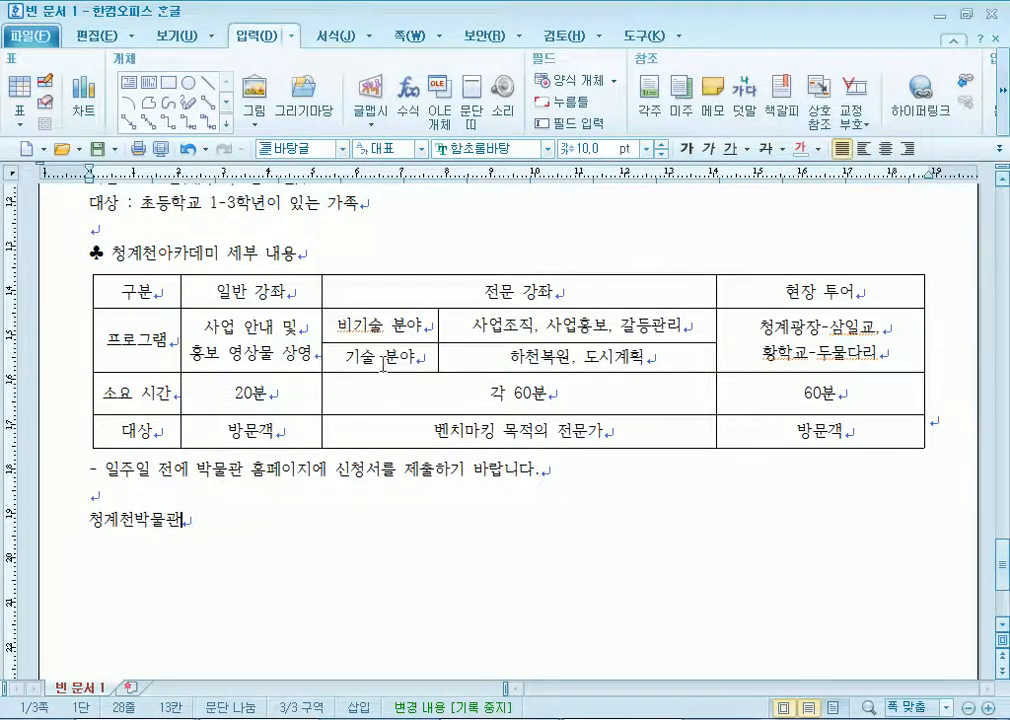
click(405, 360)
key(F5)
Make the program rows taller and widen the 하천복원, 기술 분야, 사업 안내 and 프로그램 columns.
drag(622, 372, 649, 382)
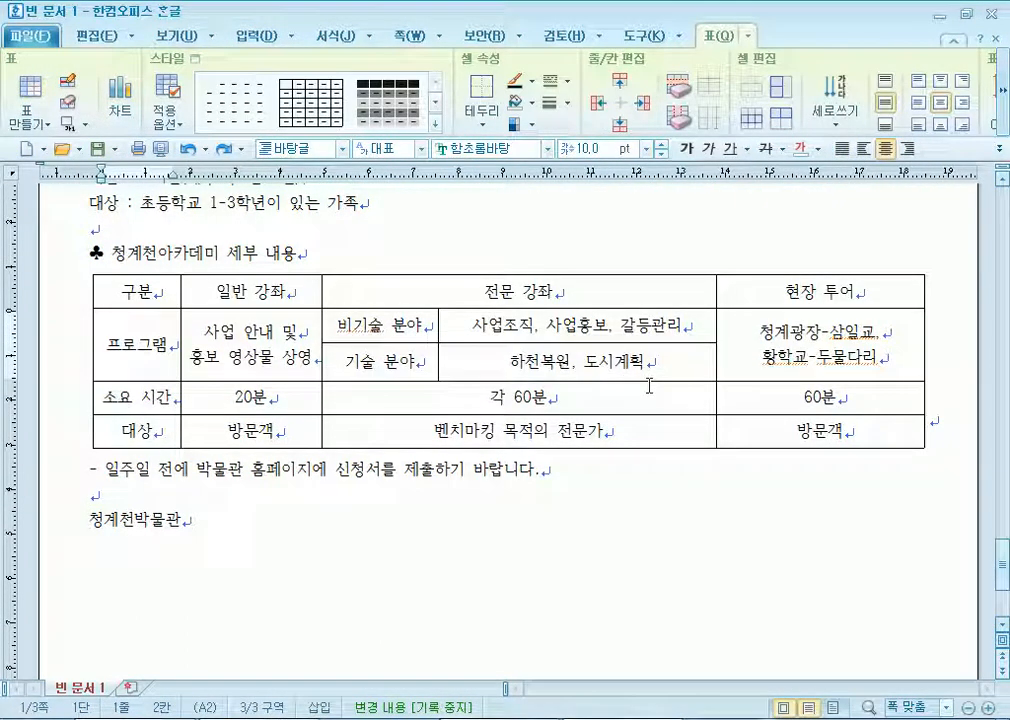
key(F5)
key(Right)
key(Right)
key(Right)
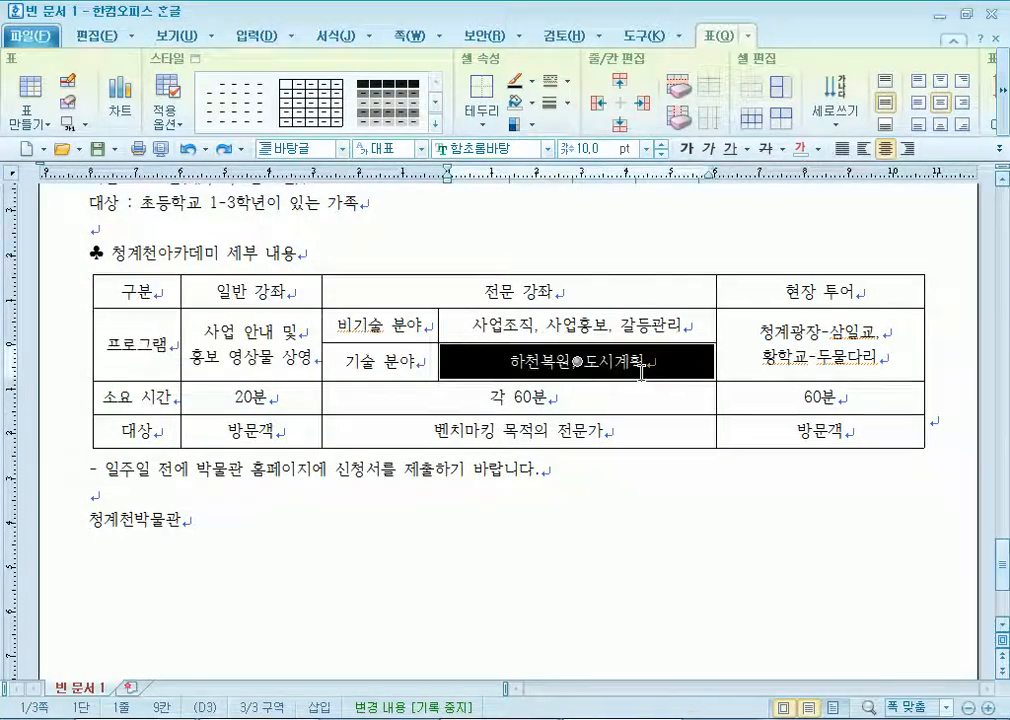
key(alt+Right)
key(alt+Right)
key(alt+Right)
key(alt+Right)
key(alt+Right)
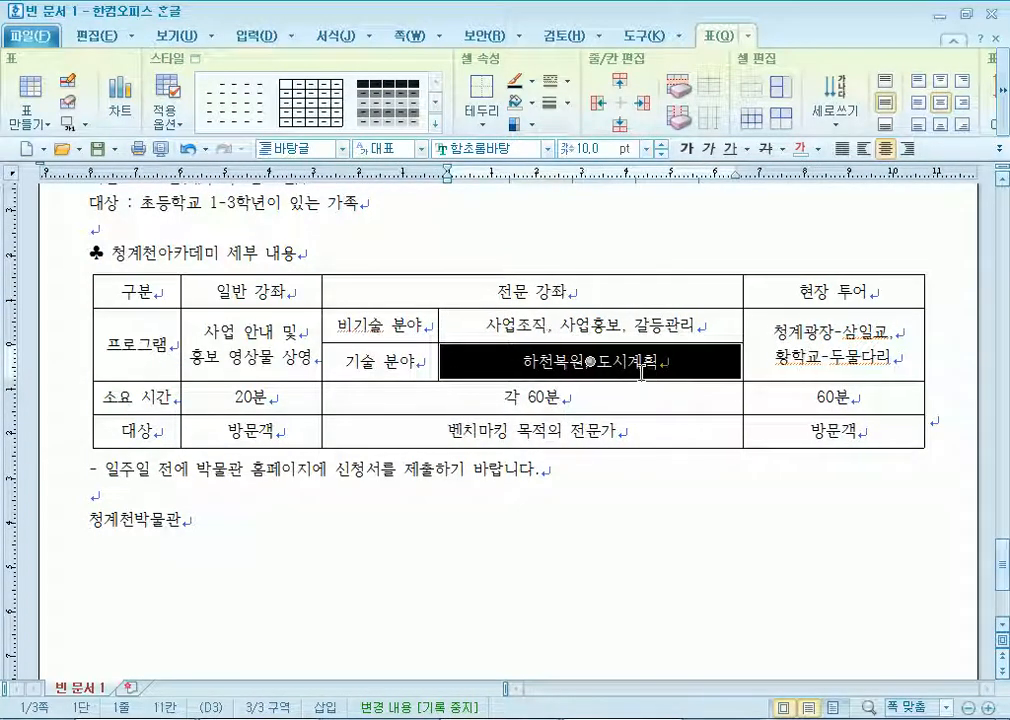
key(alt+Right)
key(Left)
key(alt+Right)
key(alt+Right)
key(alt+Right)
key(Left)
key(alt+Right)
key(alt+Right)
key(alt+Right)
key(alt+Right)
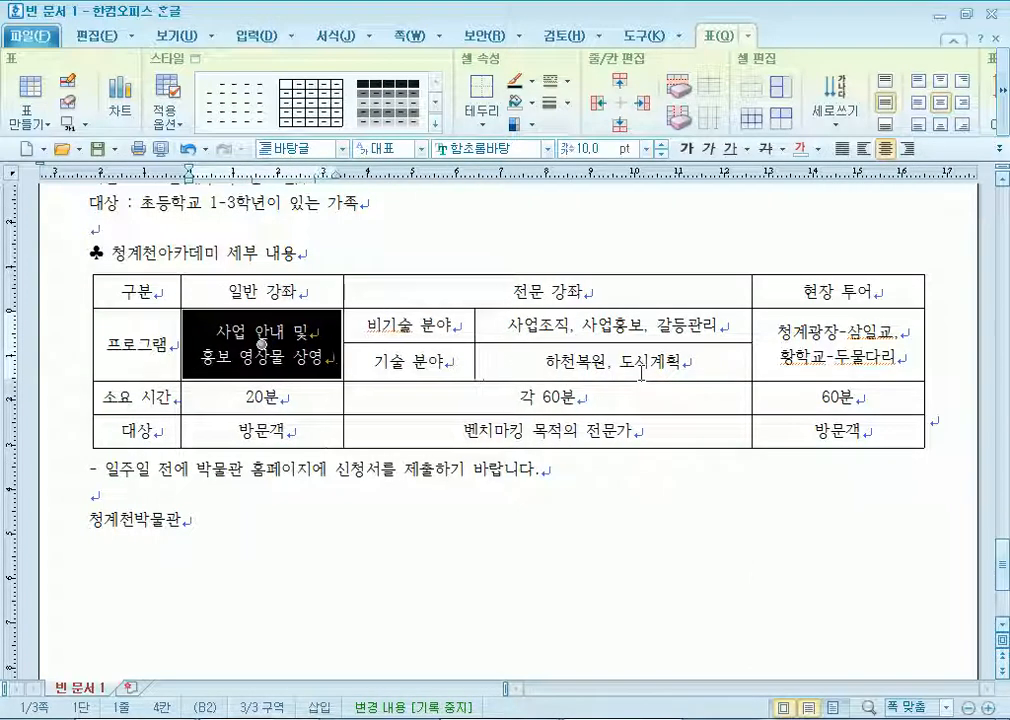
key(Left)
key(alt+Right)
key(alt+Right)
key(Escape)
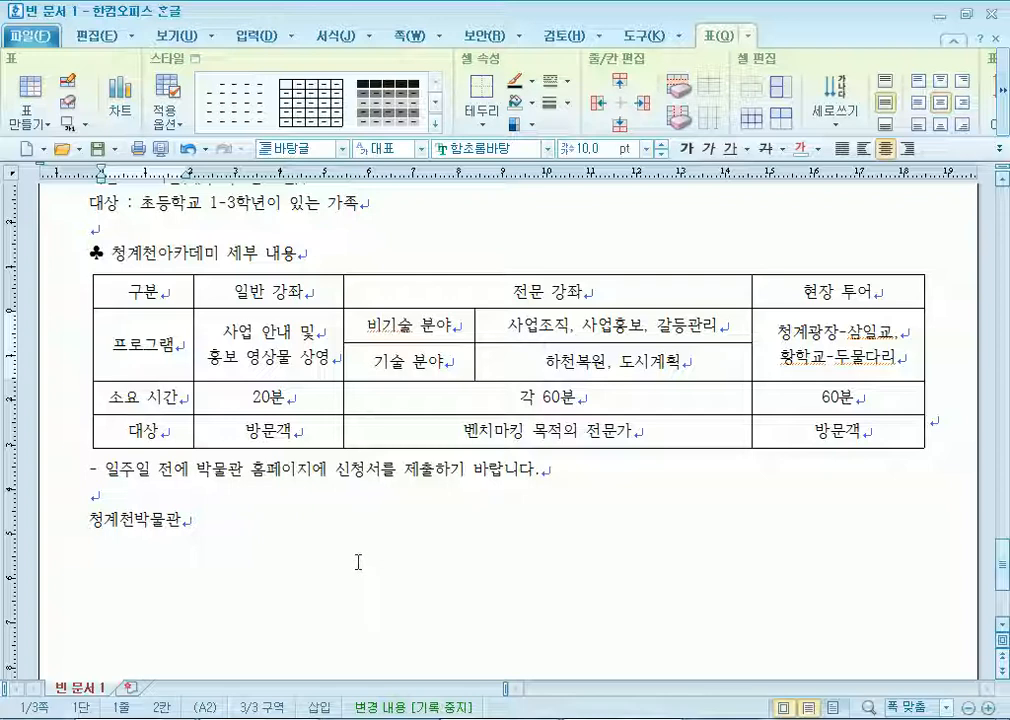
scroll(358, 562, up, 10)
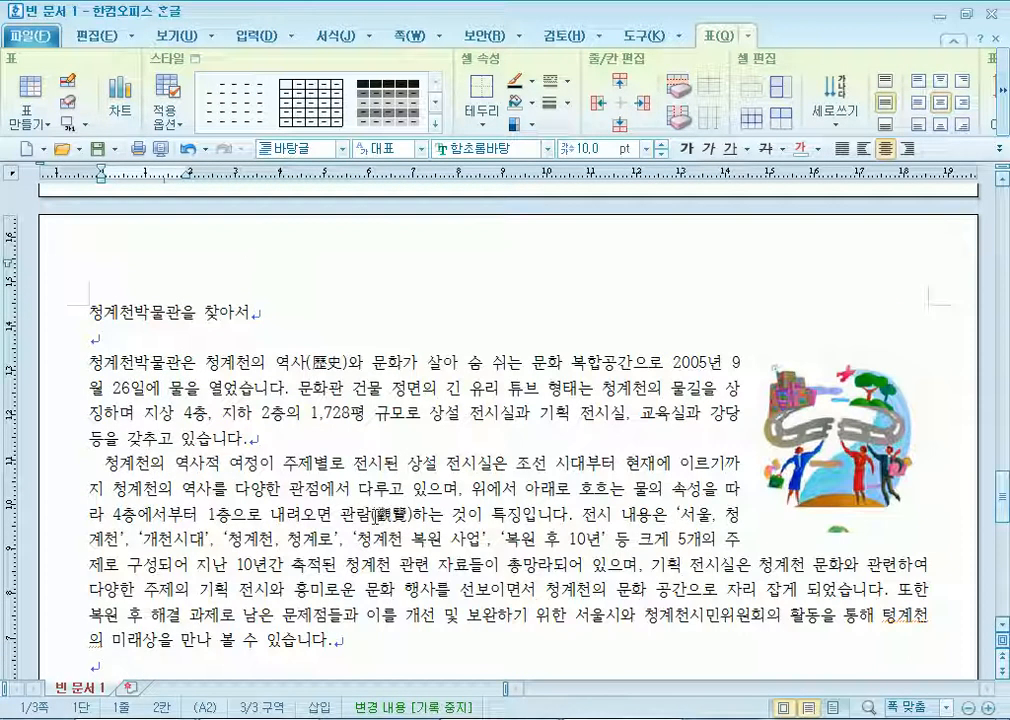
Create a page header reading 청계천박물관.
drag(88, 314, 273, 313)
click(270, 315)
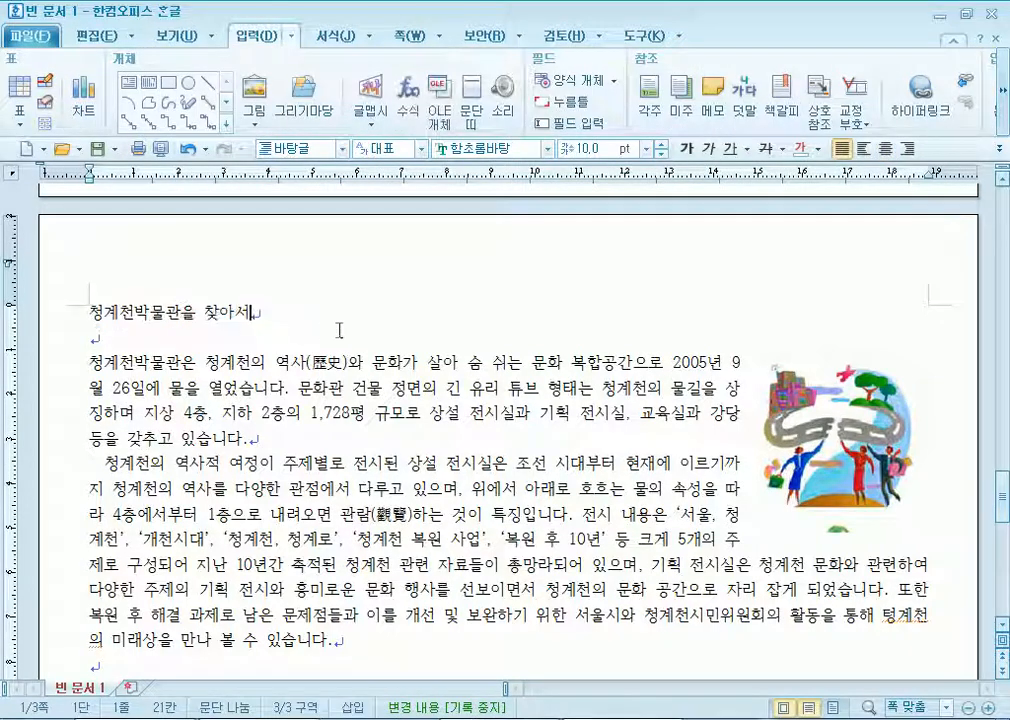
click(392, 40)
click(282, 118)
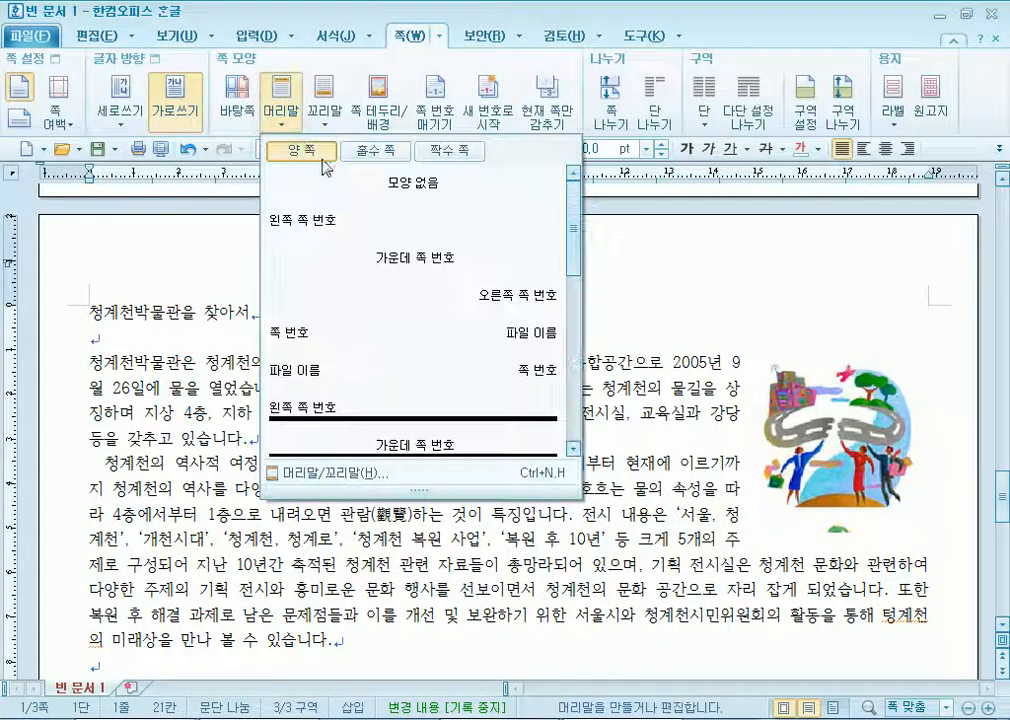
click(330, 473)
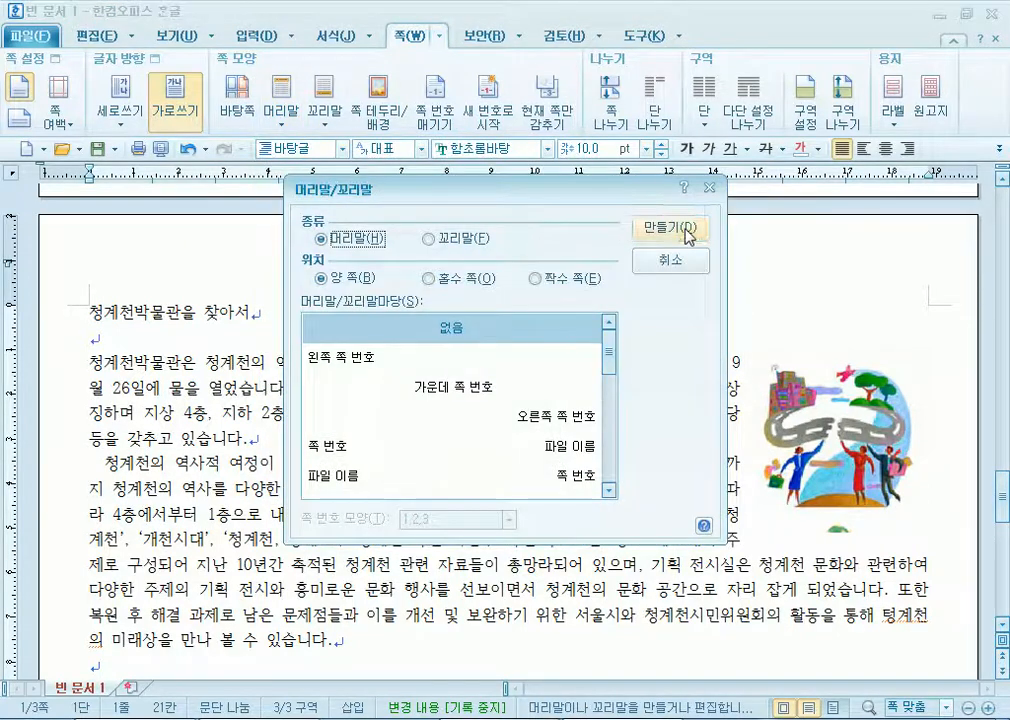
click(669, 228)
text(청계)
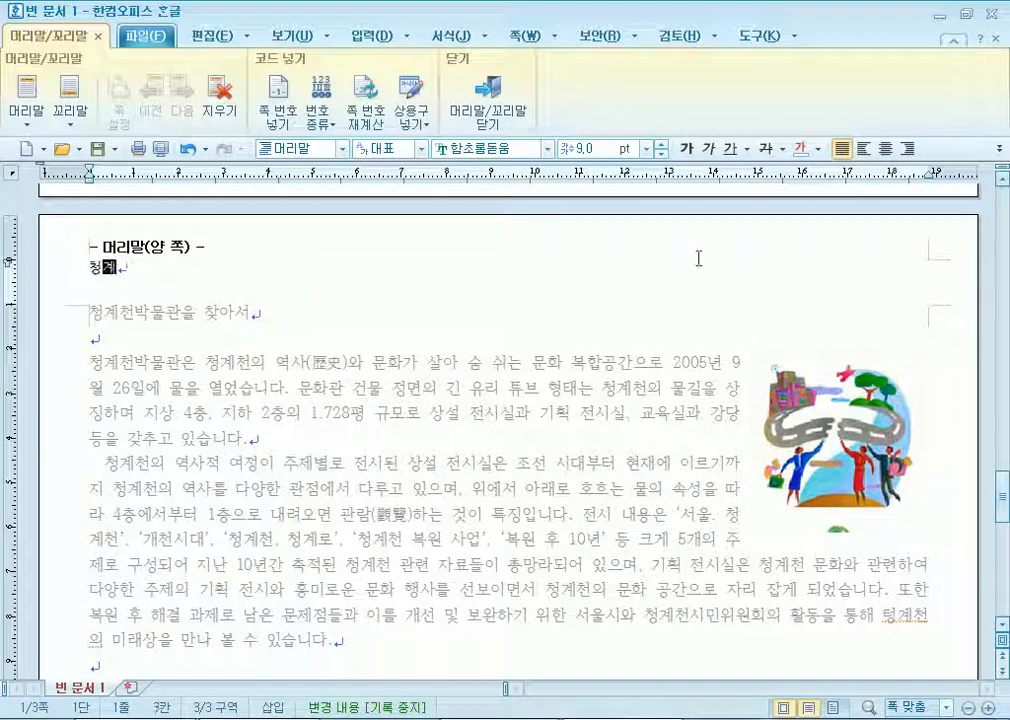
text(천박물관)
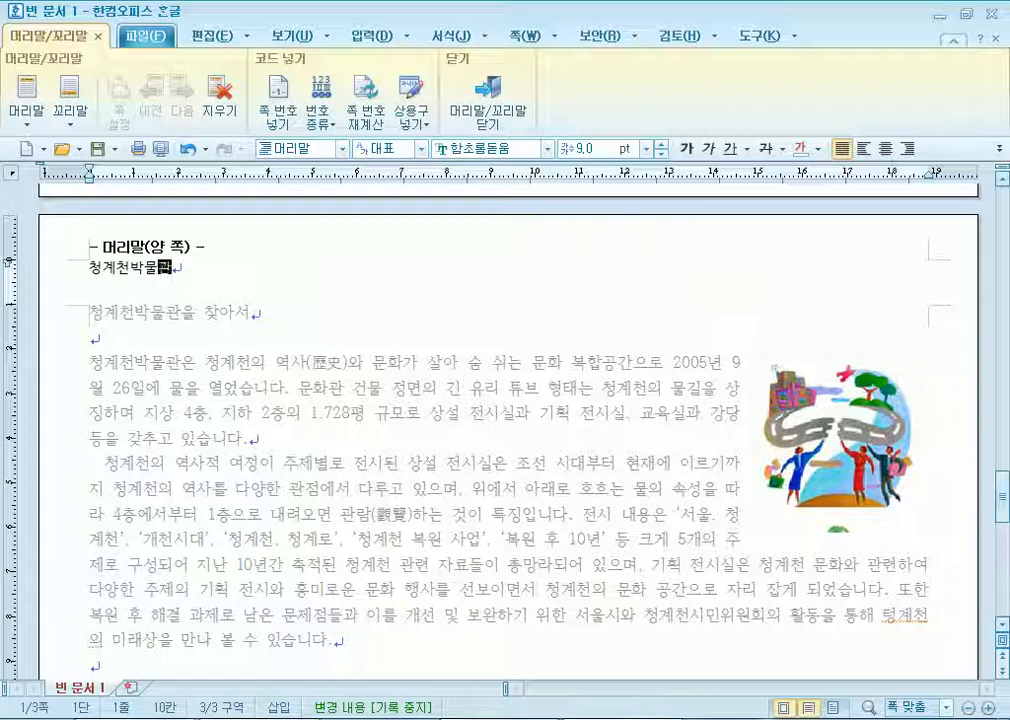
Right-align the header at 10 pt in 굴림 and close header editing.
key(shift+Home)
click(907, 149)
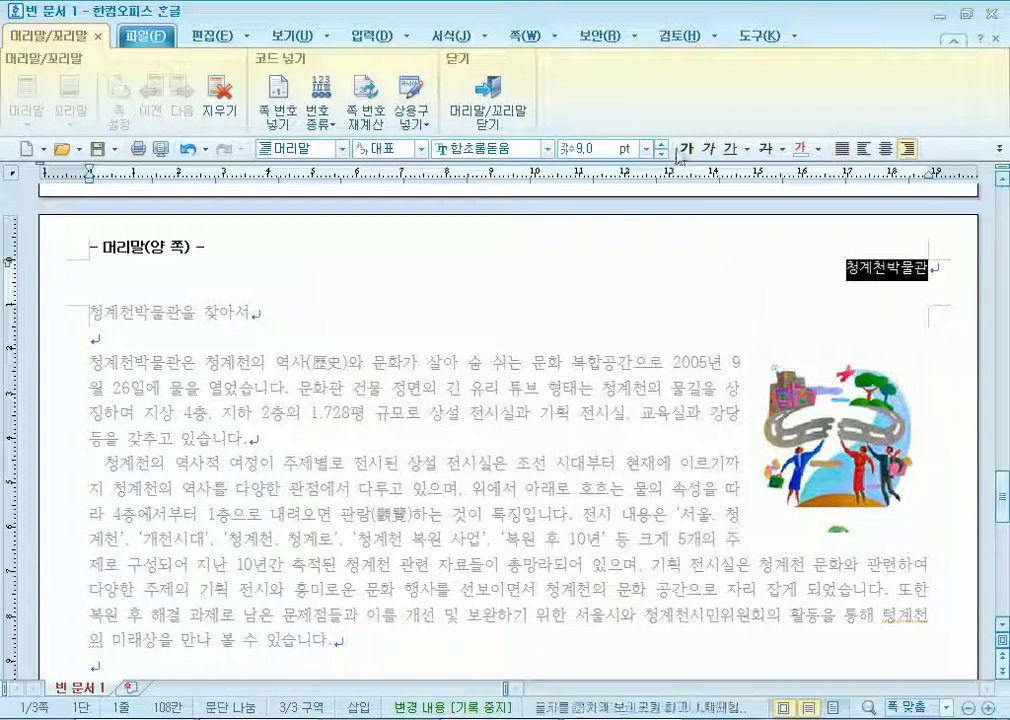
click(661, 145)
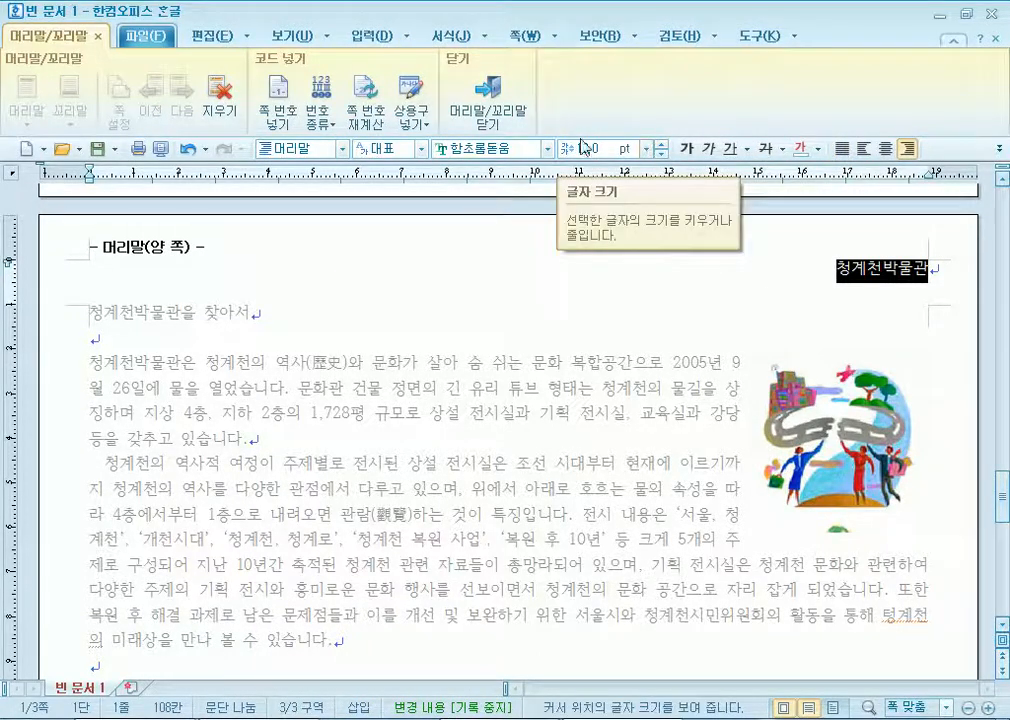
text(돋우)
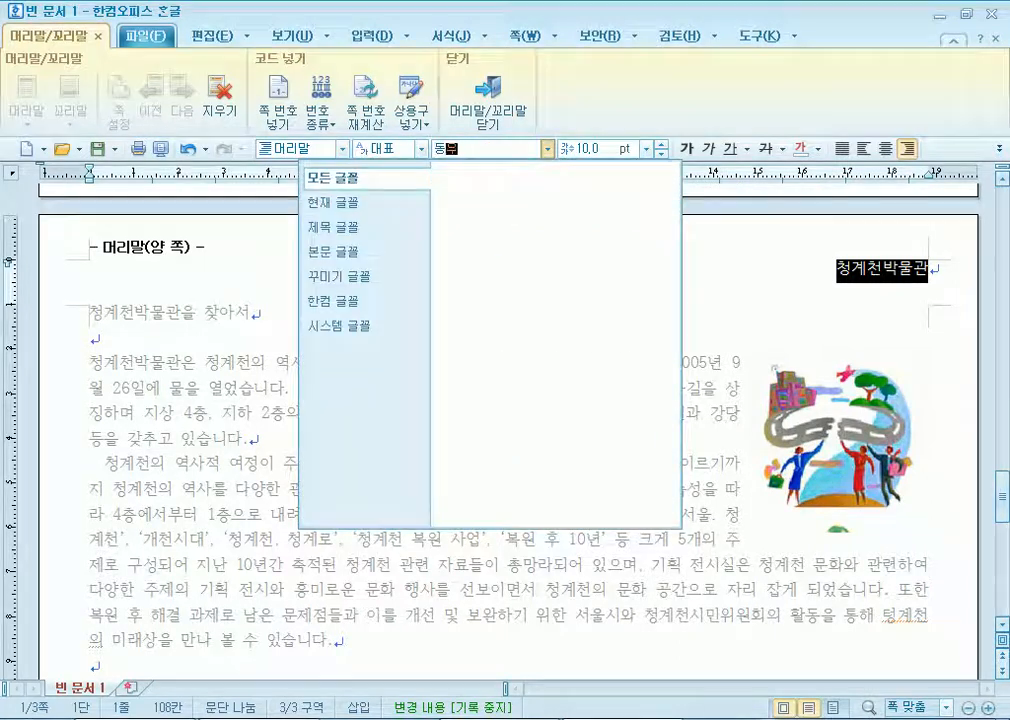
key(BackSpace)
text(돋움)
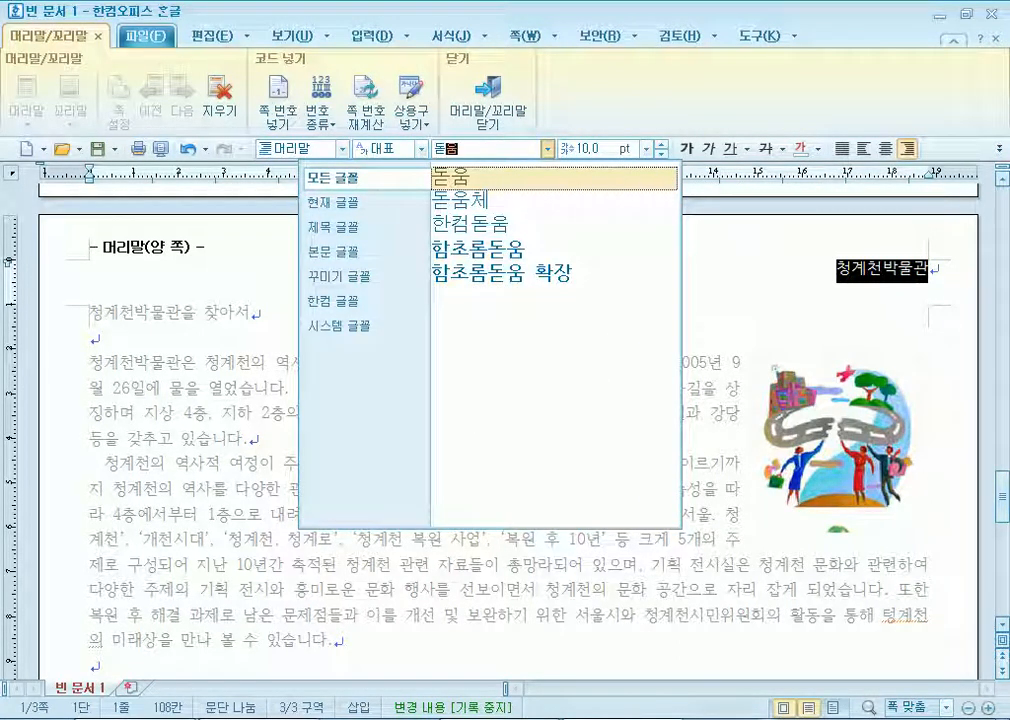
text(글ㅌ)
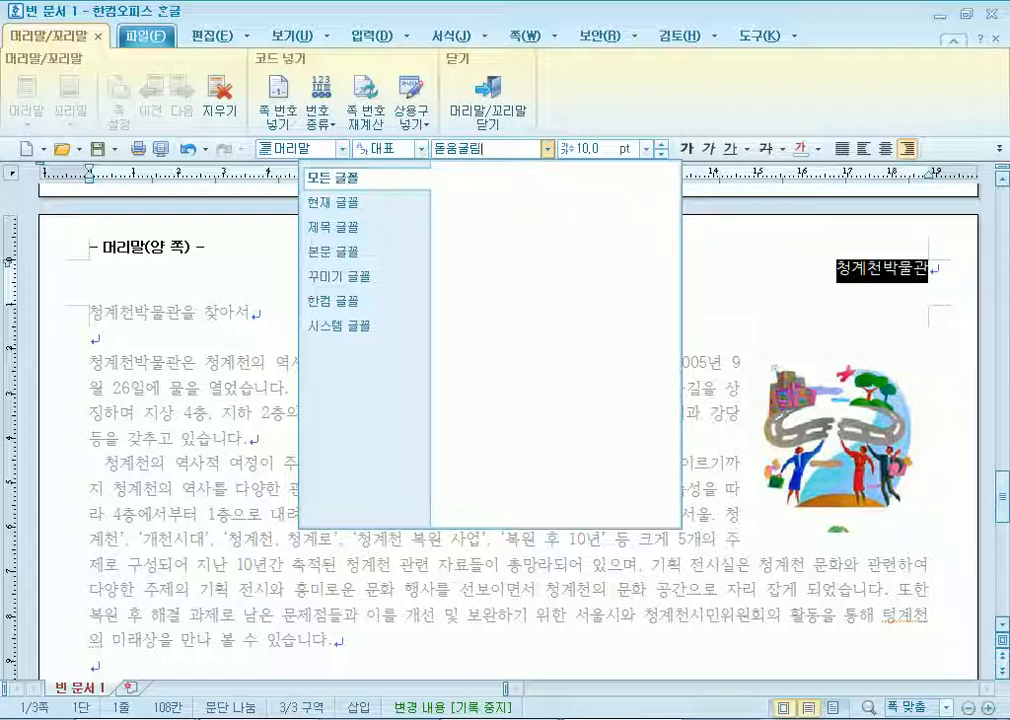
key(BackSpace)
key(BackSpace)
key(BackSpace)
key(BackSpace)
text(굴림)
key(Return)
click(625, 148)
key(Escape)
key(shift+Escape)
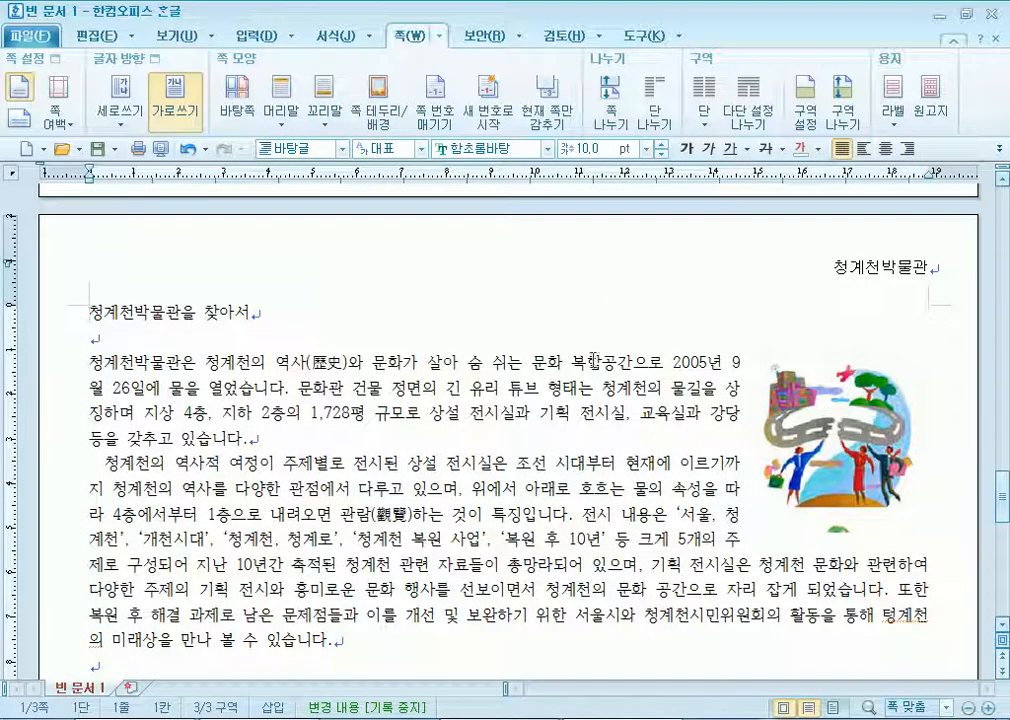
Set the title 청계천박물관을 찾아서 to 18 pt 돋움 and centre it.
drag(160, 316, 383, 327)
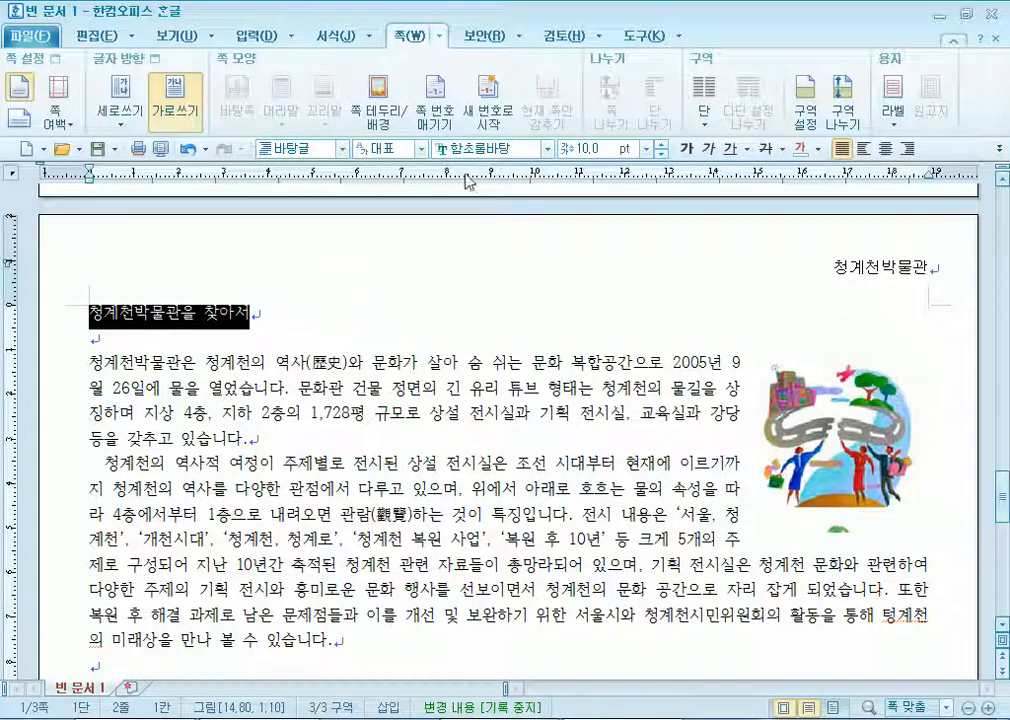
click(547, 148)
click(450, 176)
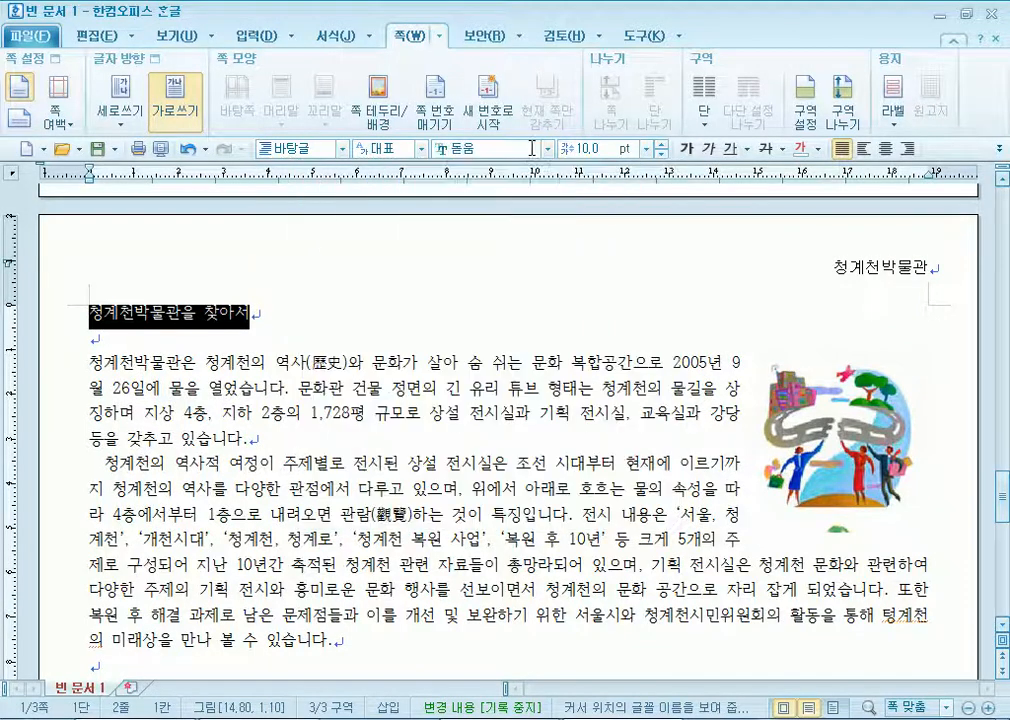
click(598, 149)
text(18)
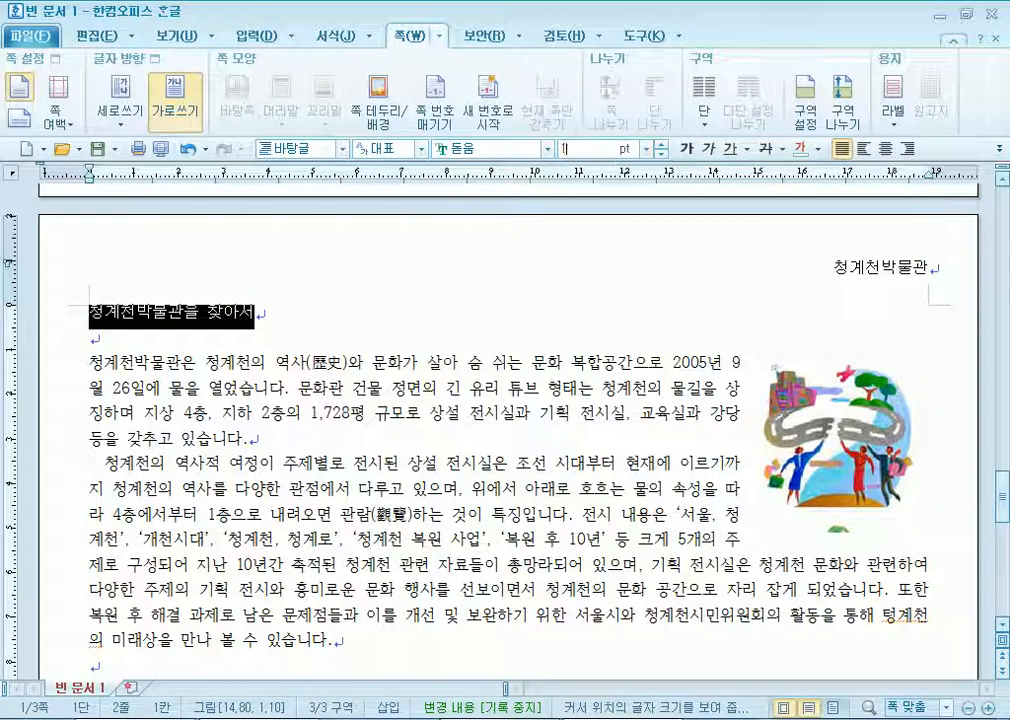
key(Return)
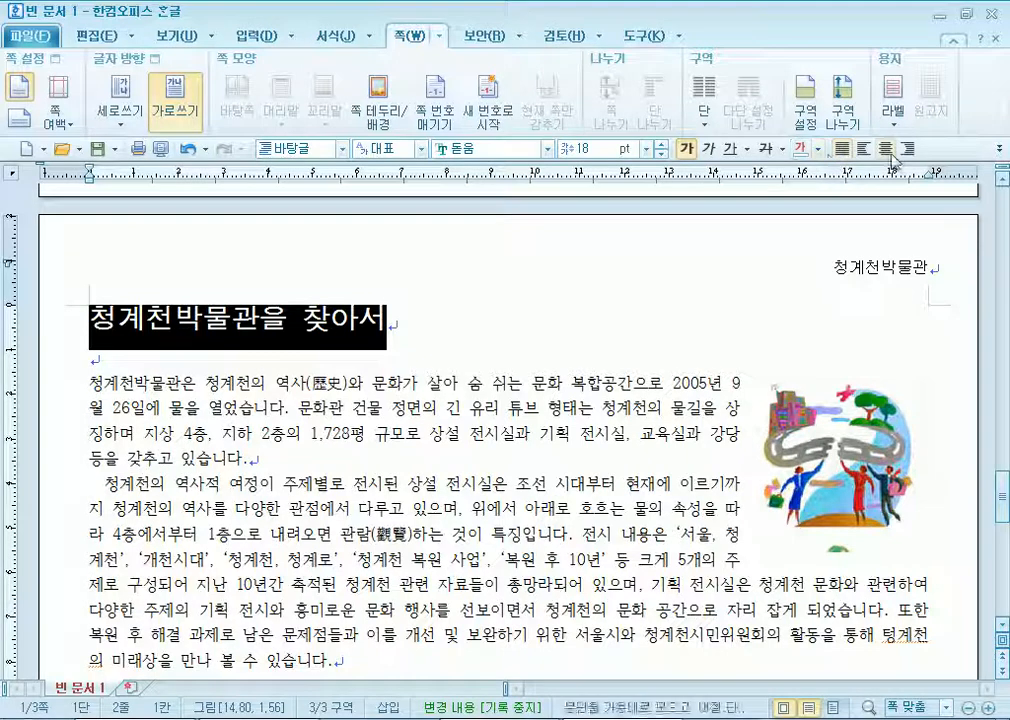
key(ctrl+shift+c)
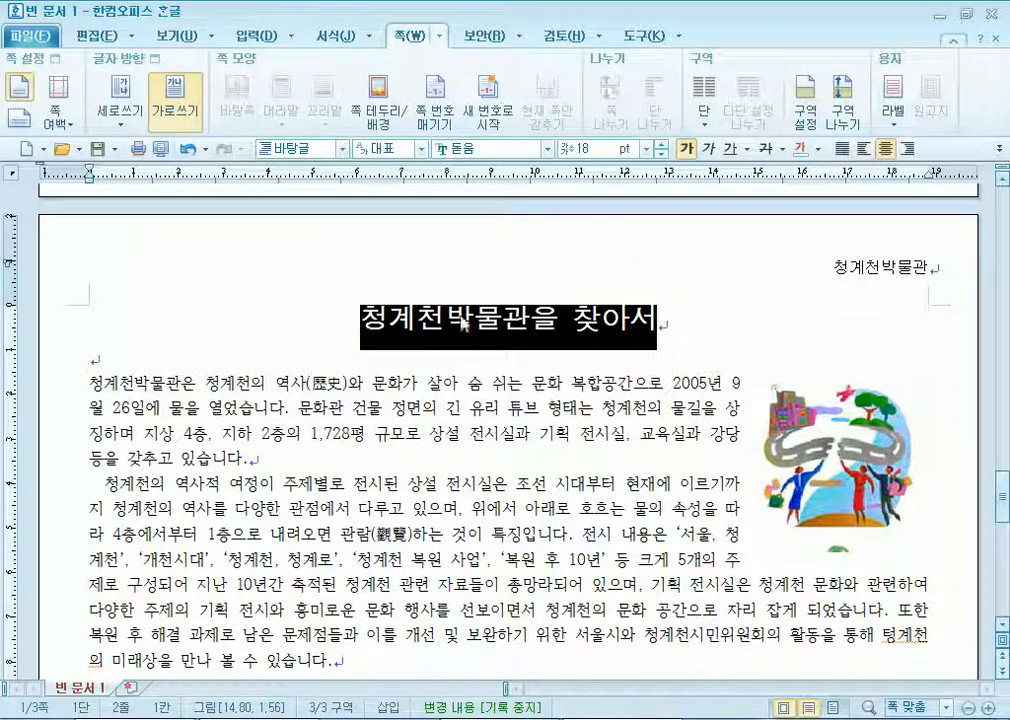
click(255, 36)
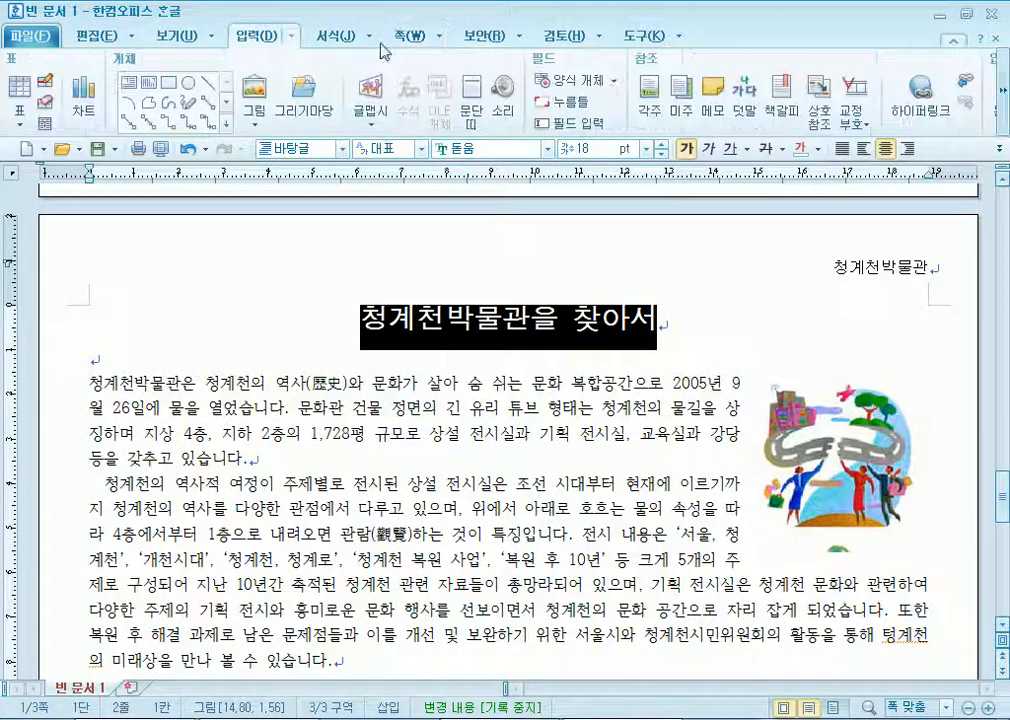
Attach ruby text 청계천의 역사와 문화 above the title, undoing a first misplaced attempt.
click(744, 97)
text(청계천의 ㅇ)
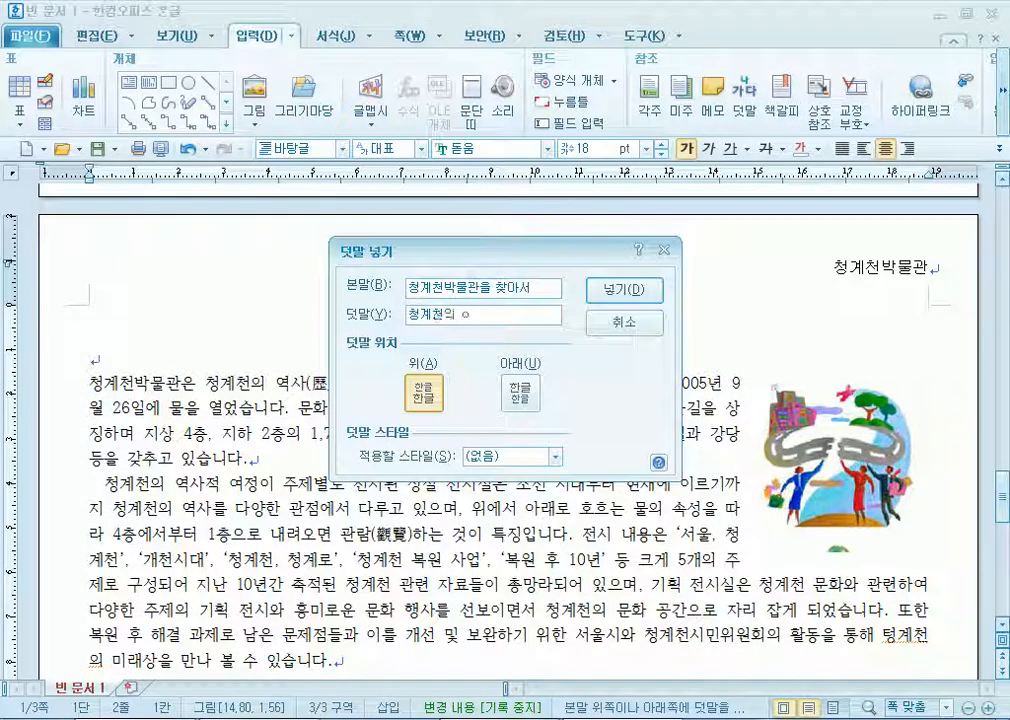
text( 역사(歷史)와 문화)
key(Return)
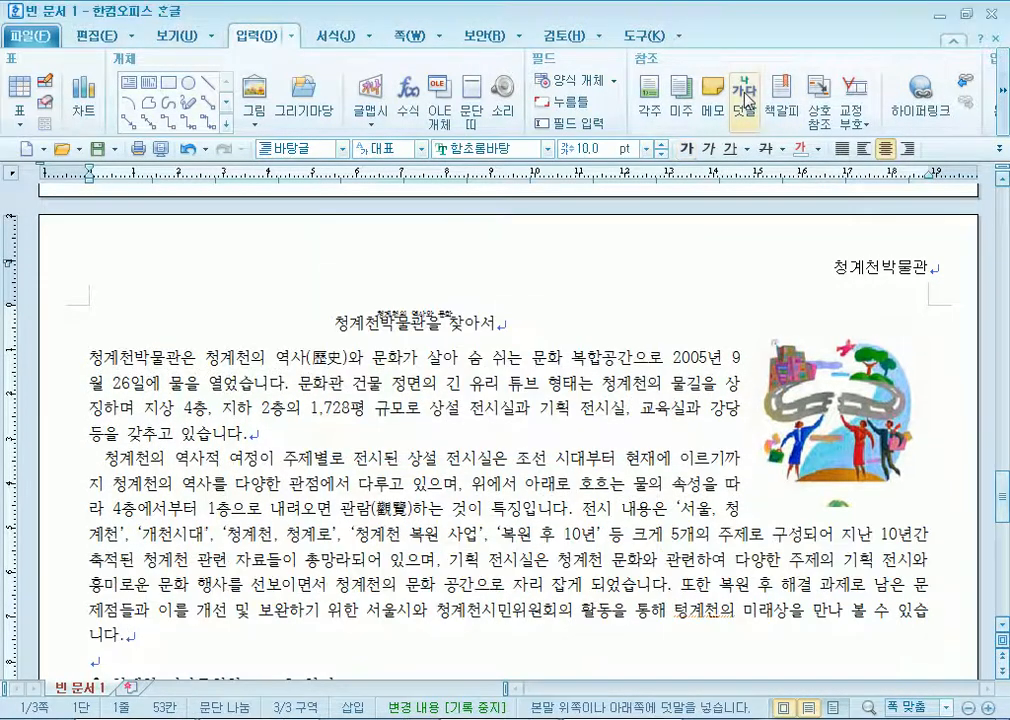
drag(515, 328, 295, 330)
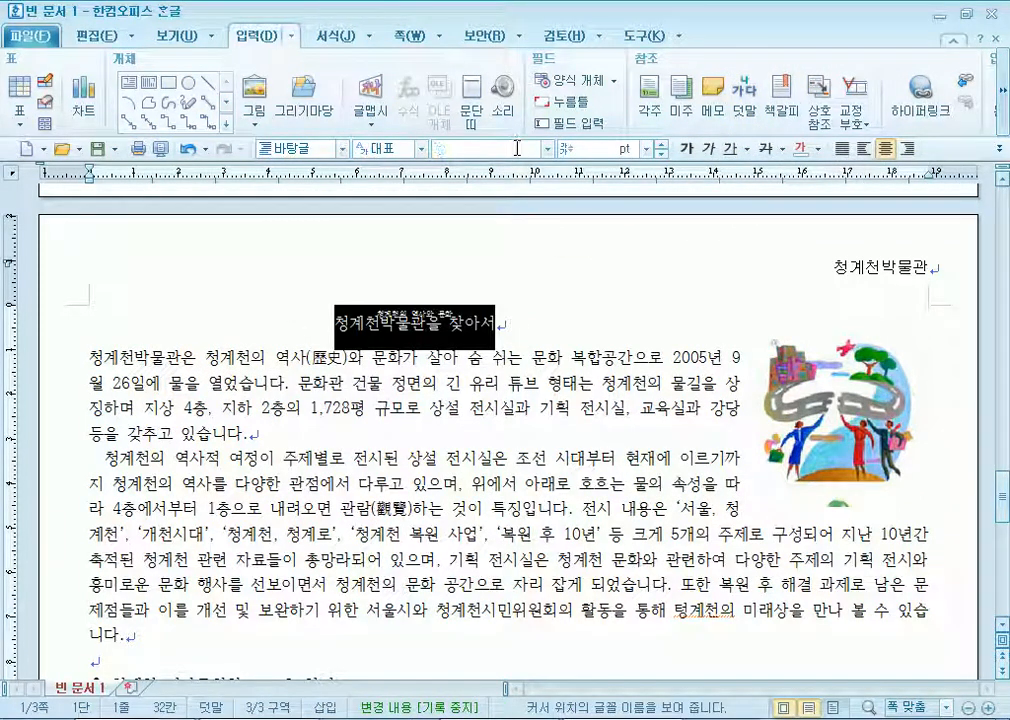
click(516, 334)
key(ctrl+z)
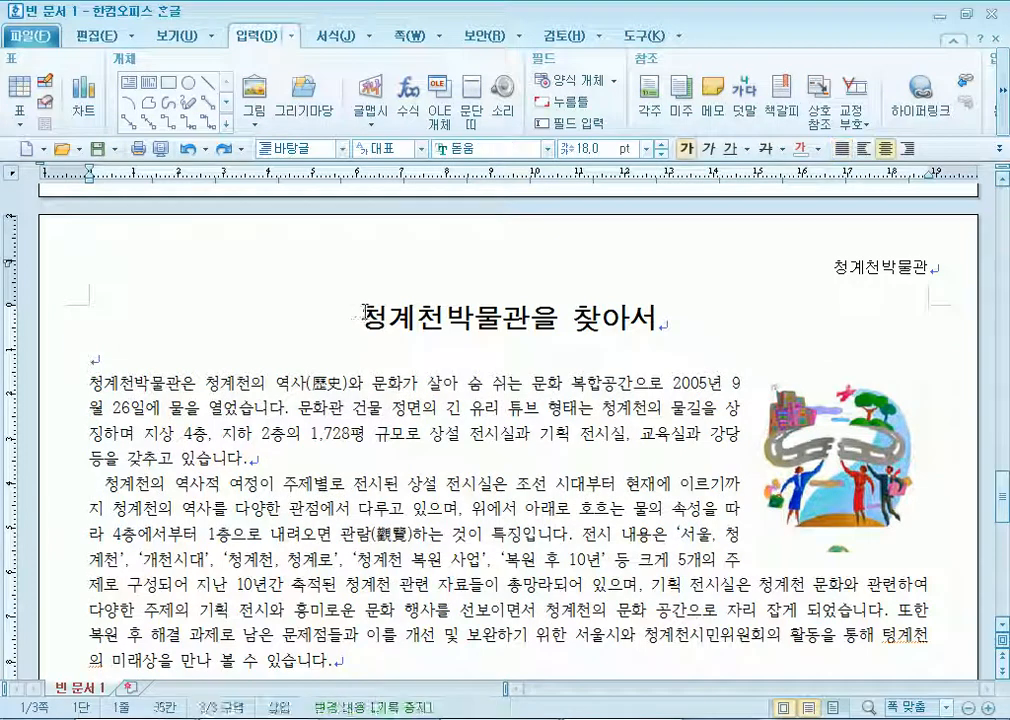
drag(358, 322, 672, 316)
click(743, 95)
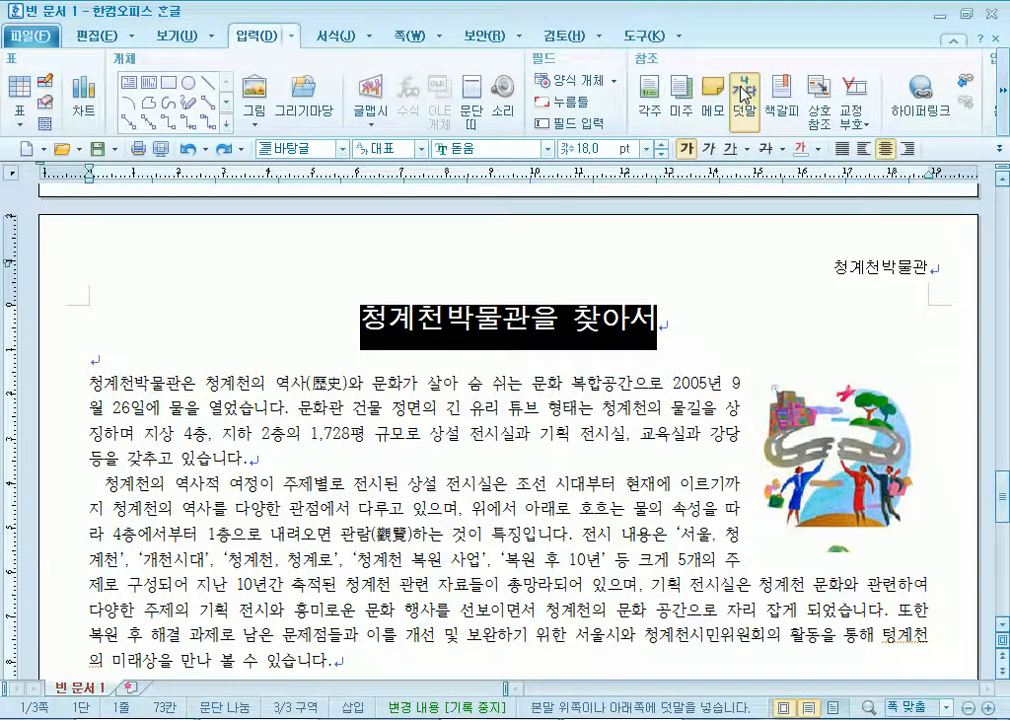
text(청계)
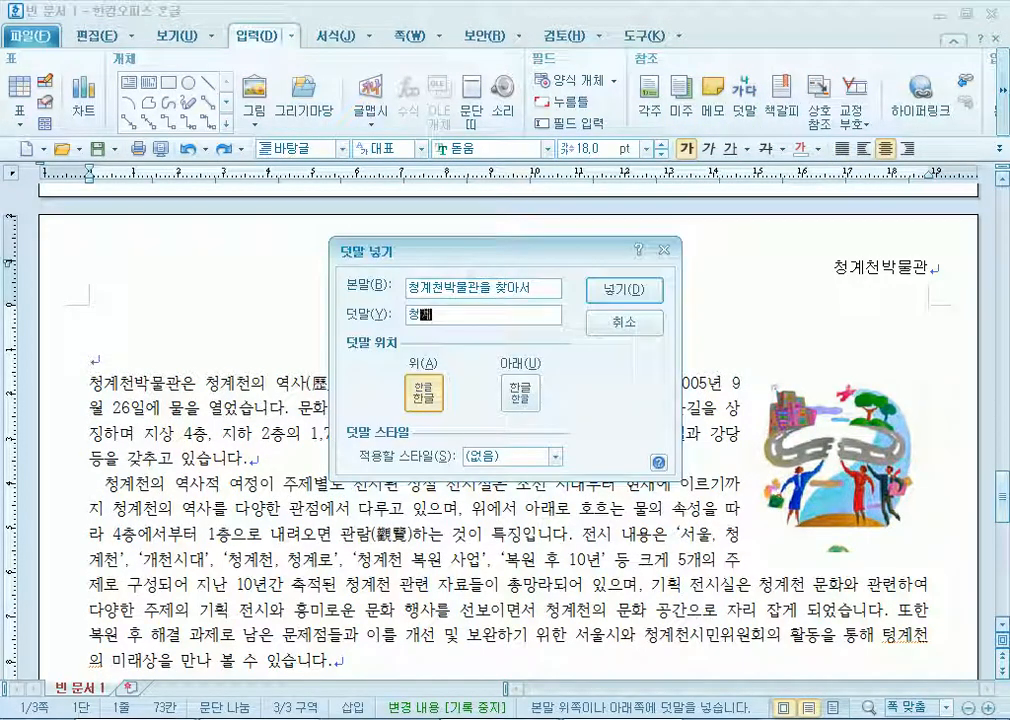
text(천ㅂ 역사와 )
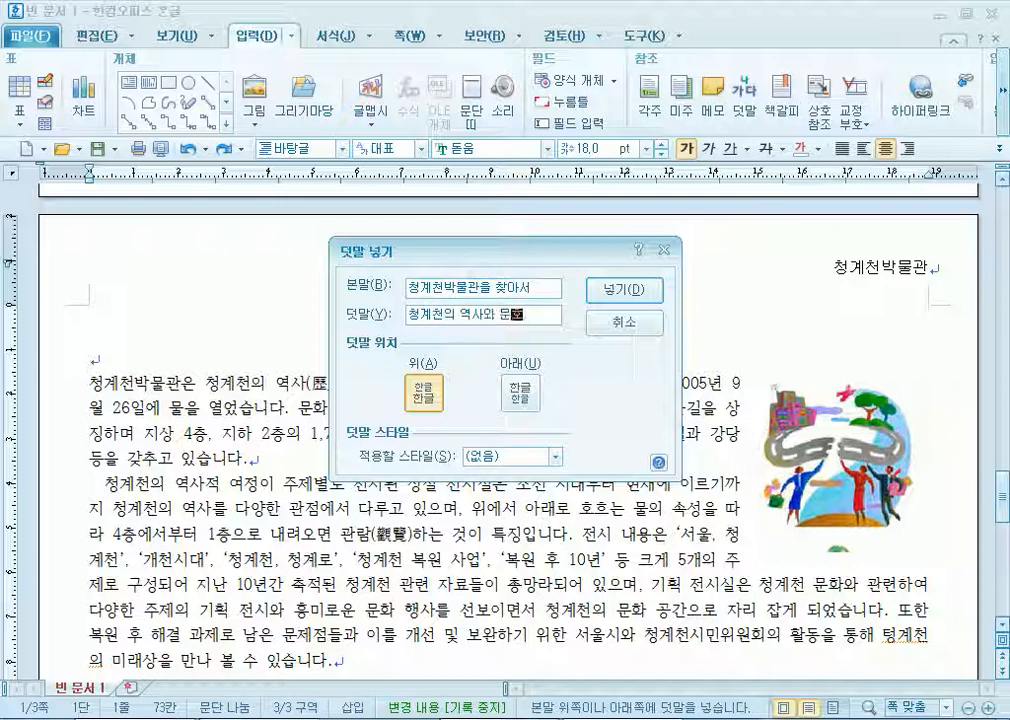
text(문화)
click(598, 289)
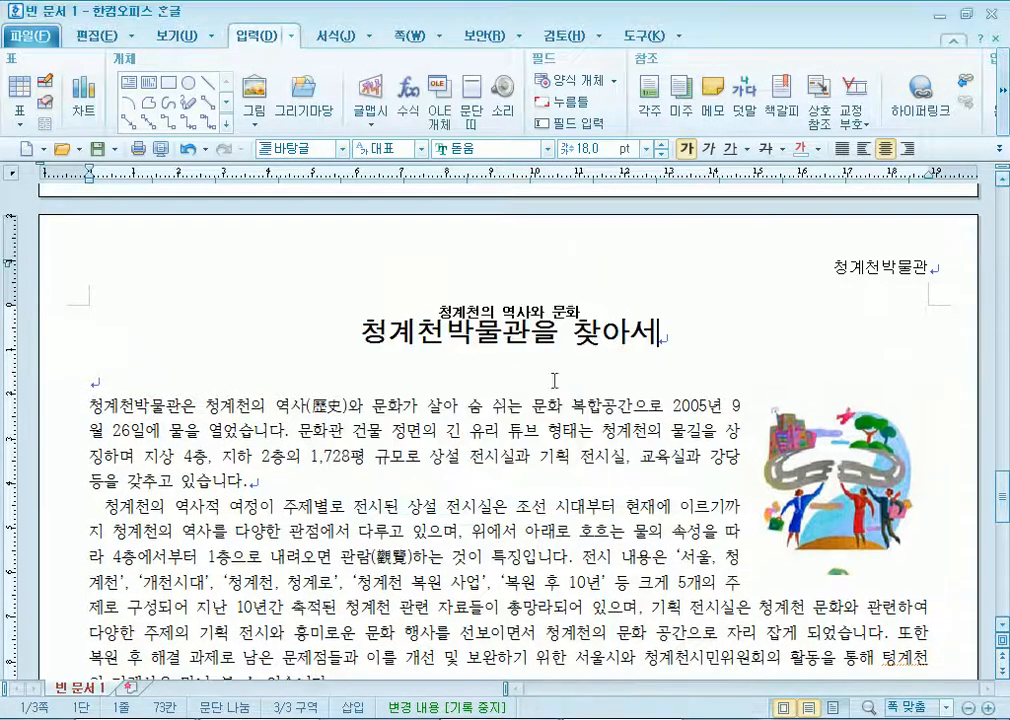
click(97, 407)
Give the paragraph's first letter a two-line 궁서 drop cap with yellow shading.
scroll(357, 300, down, 3)
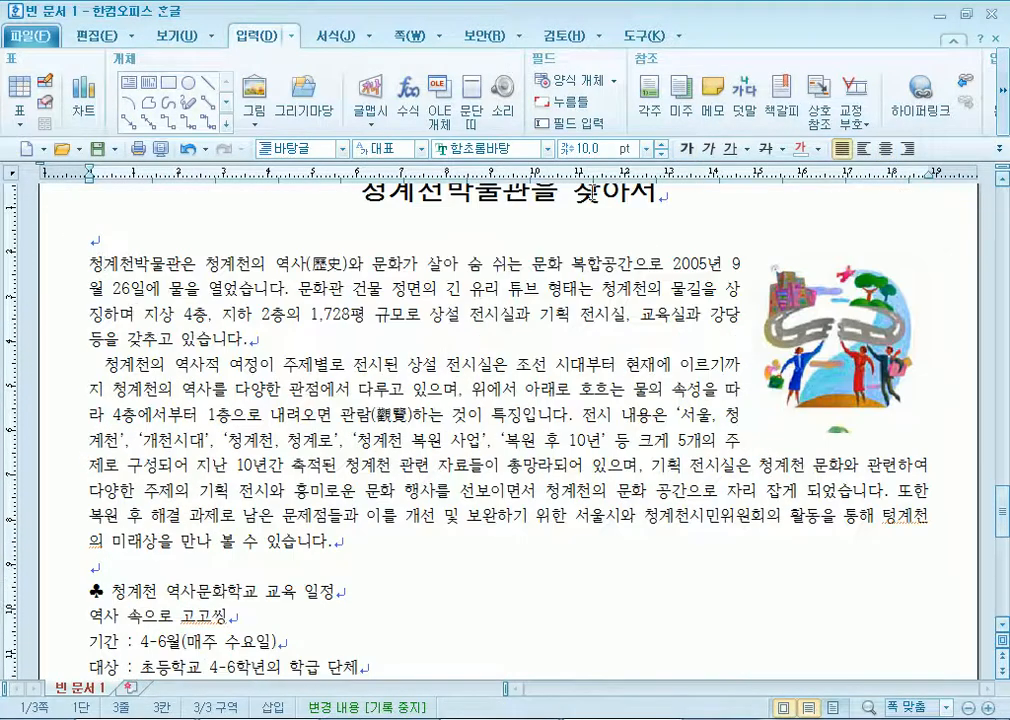
click(335, 36)
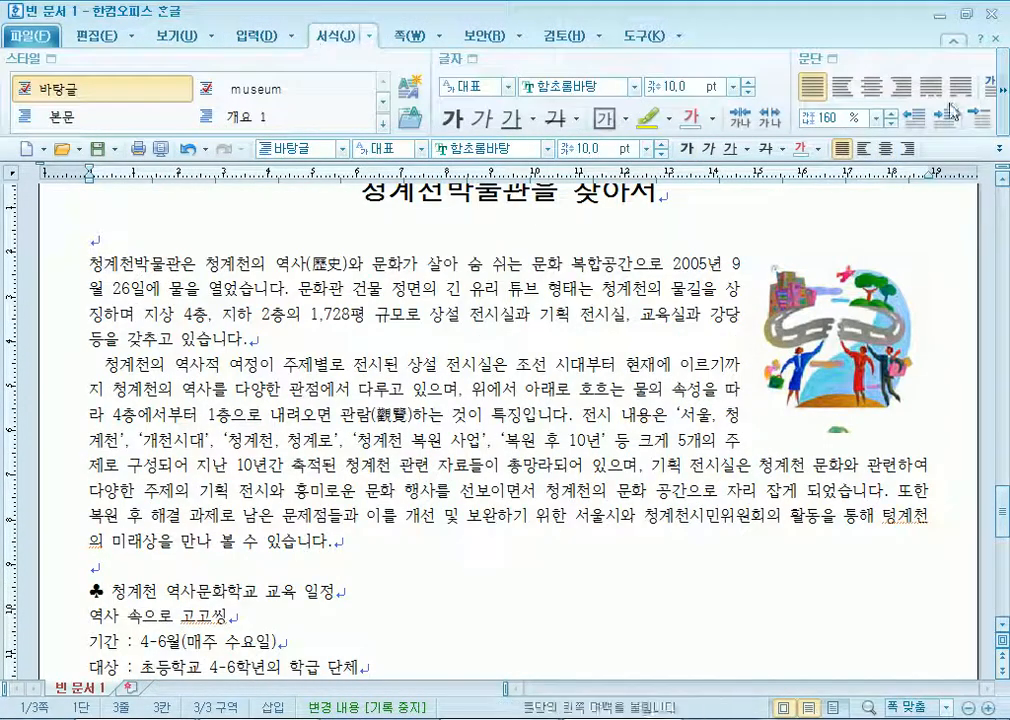
click(1003, 100)
click(912, 85)
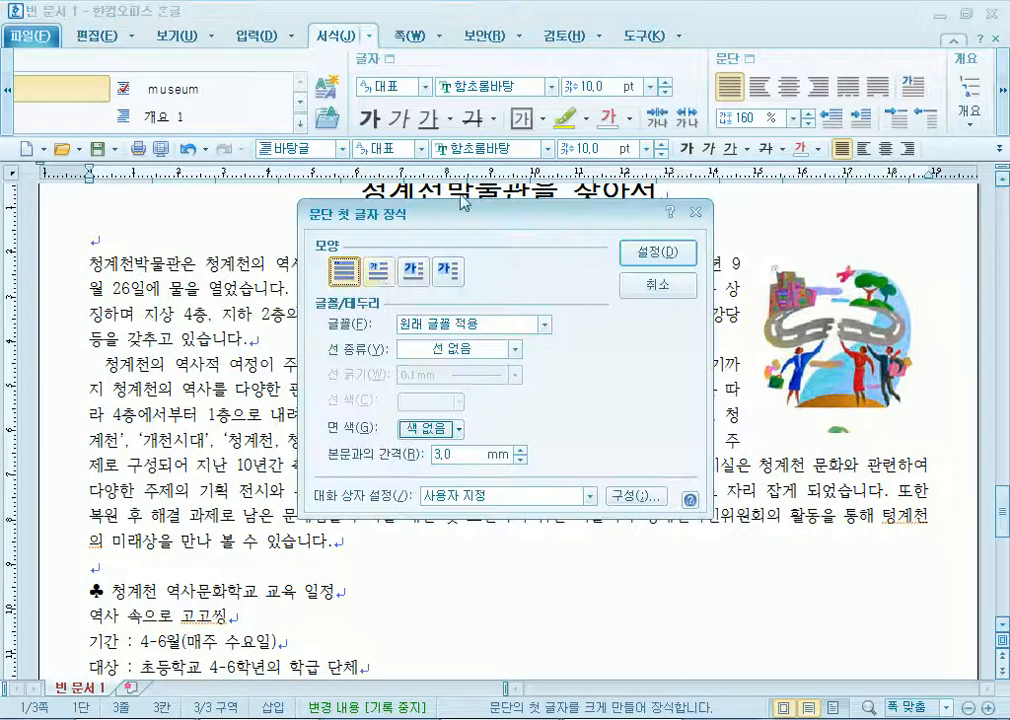
click(376, 282)
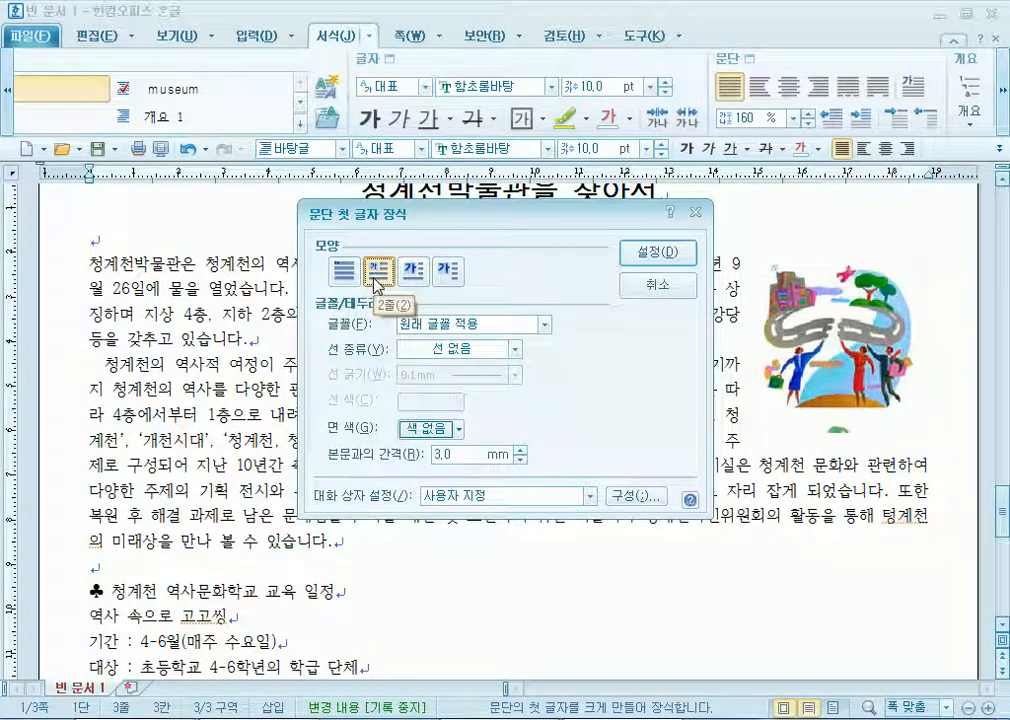
click(535, 325)
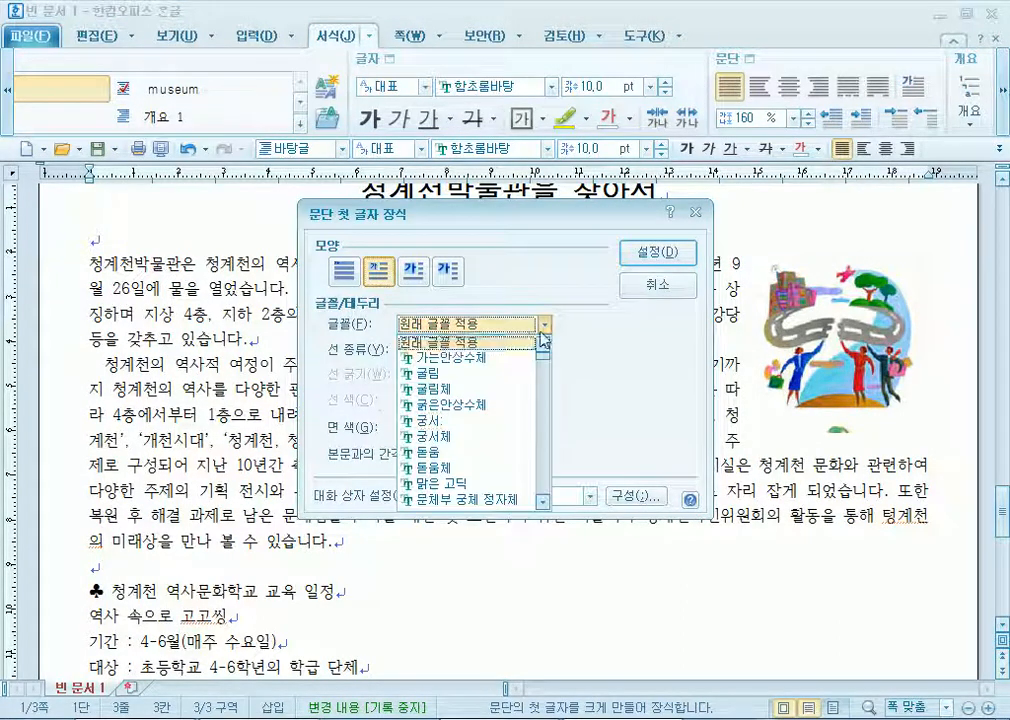
click(466, 421)
click(452, 428)
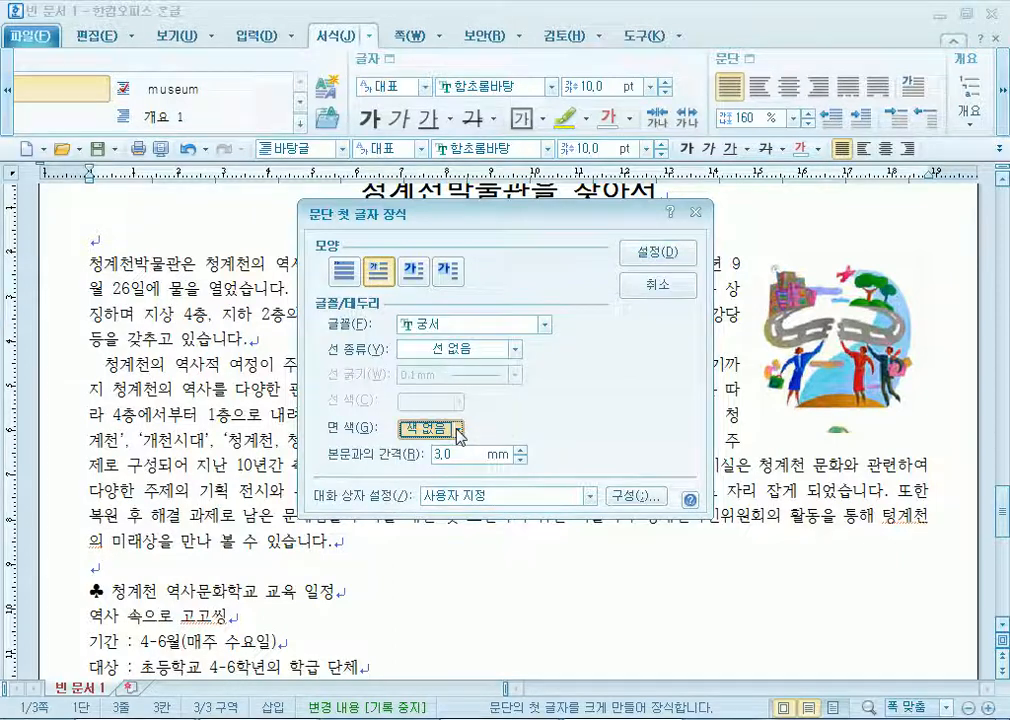
click(457, 483)
click(657, 252)
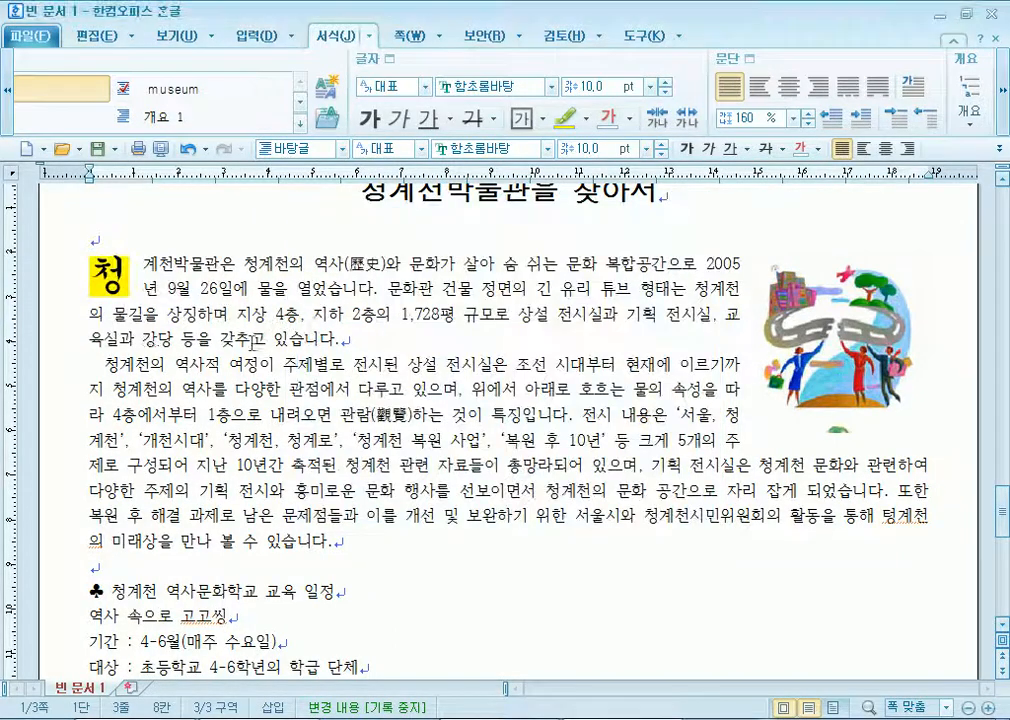
Nudge the clip-art picture slightly down on the page.
click(836, 375)
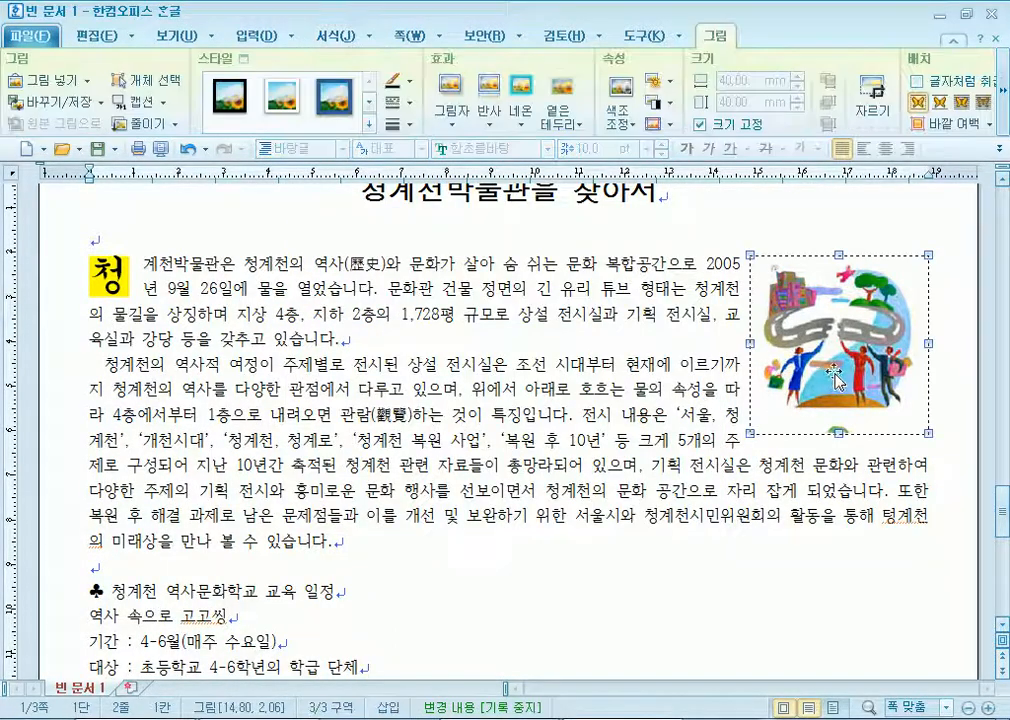
drag(836, 375, 836, 379)
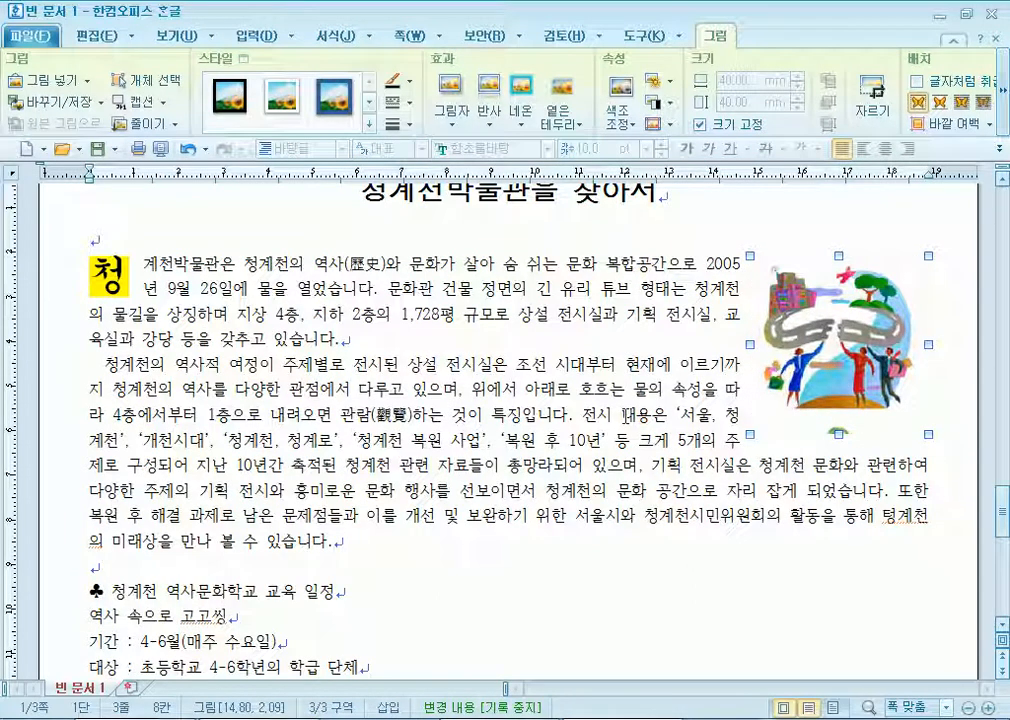
click(225, 262)
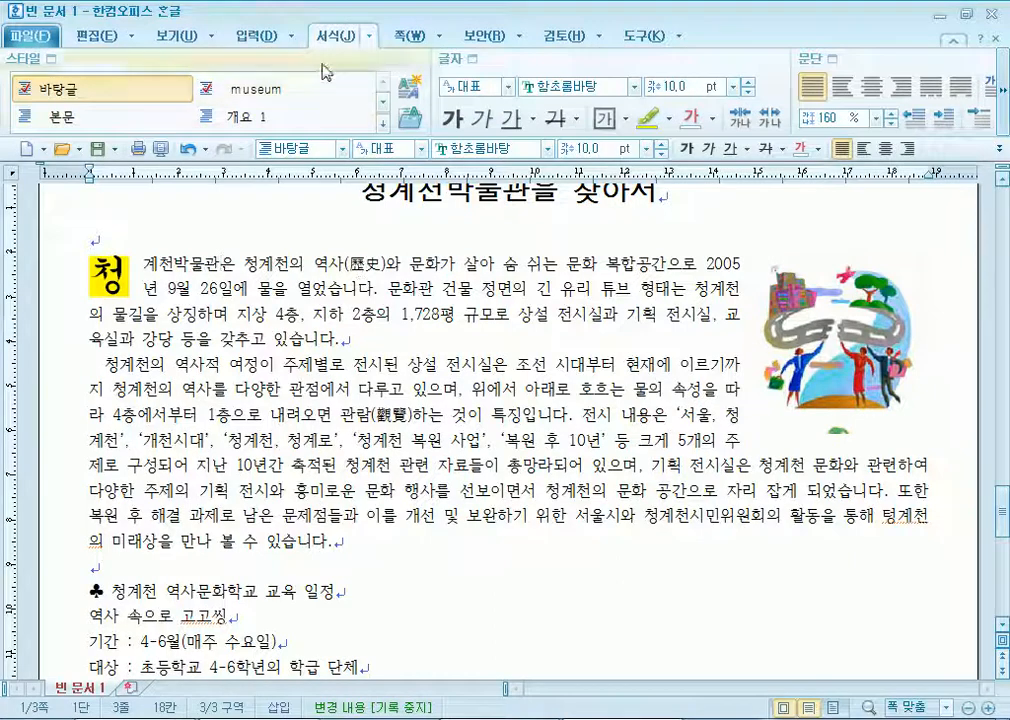
click(253, 40)
Insert a footnote giving the museum's location and city tour-bus stop, set in 10 pt 바탕.
click(649, 97)
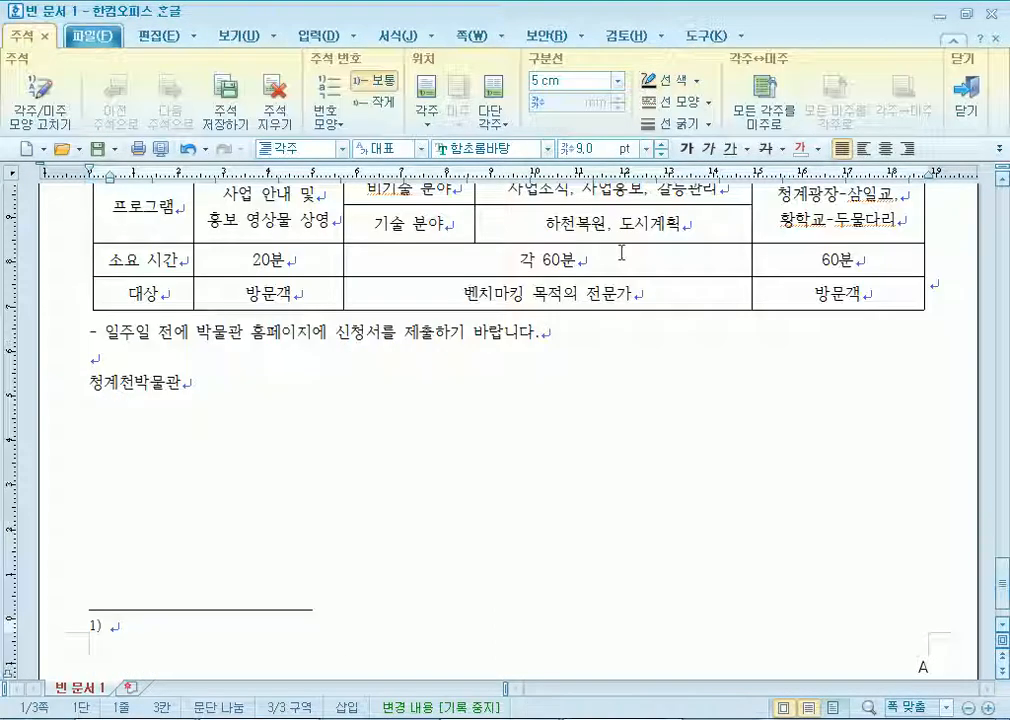
text(서)
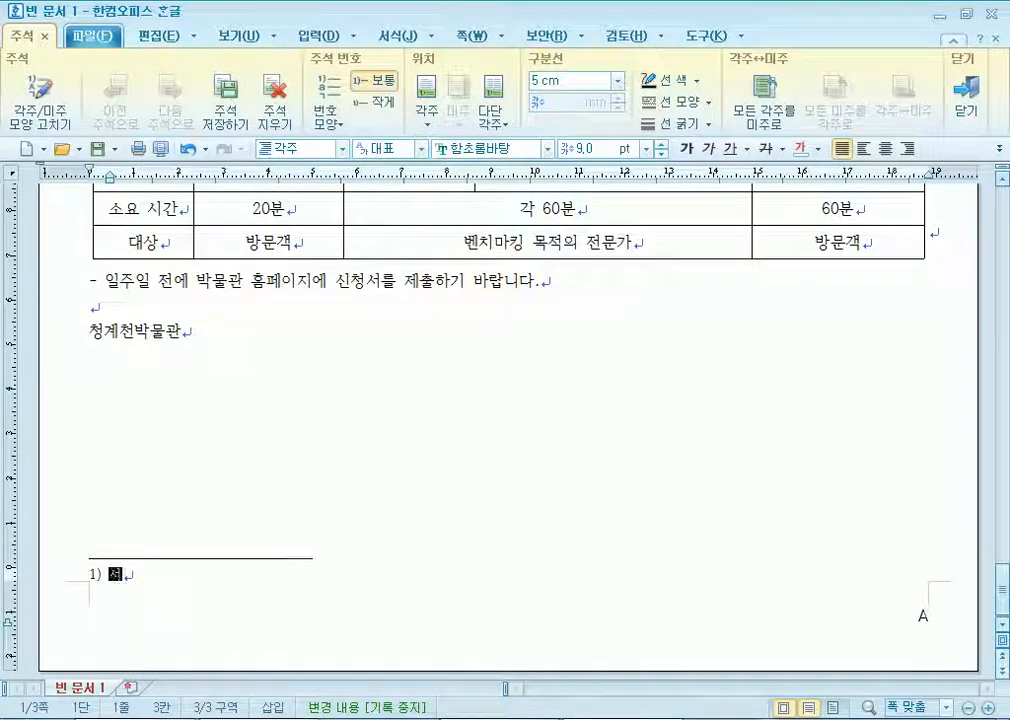
text(울시 성동구 ㅊ)
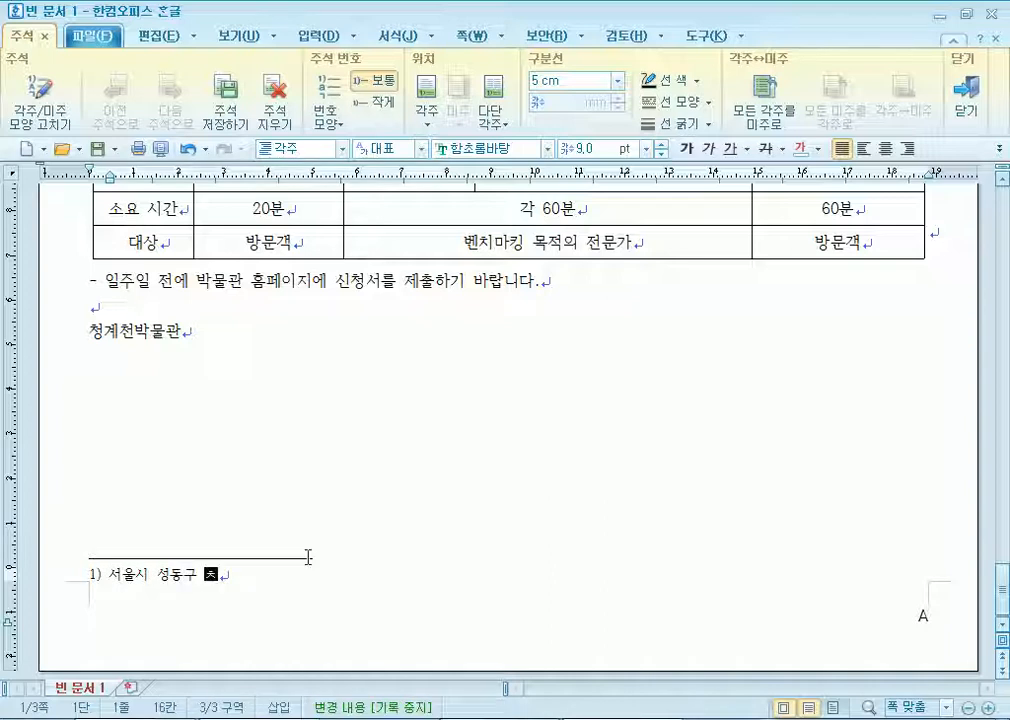
text(계천ㅂ)
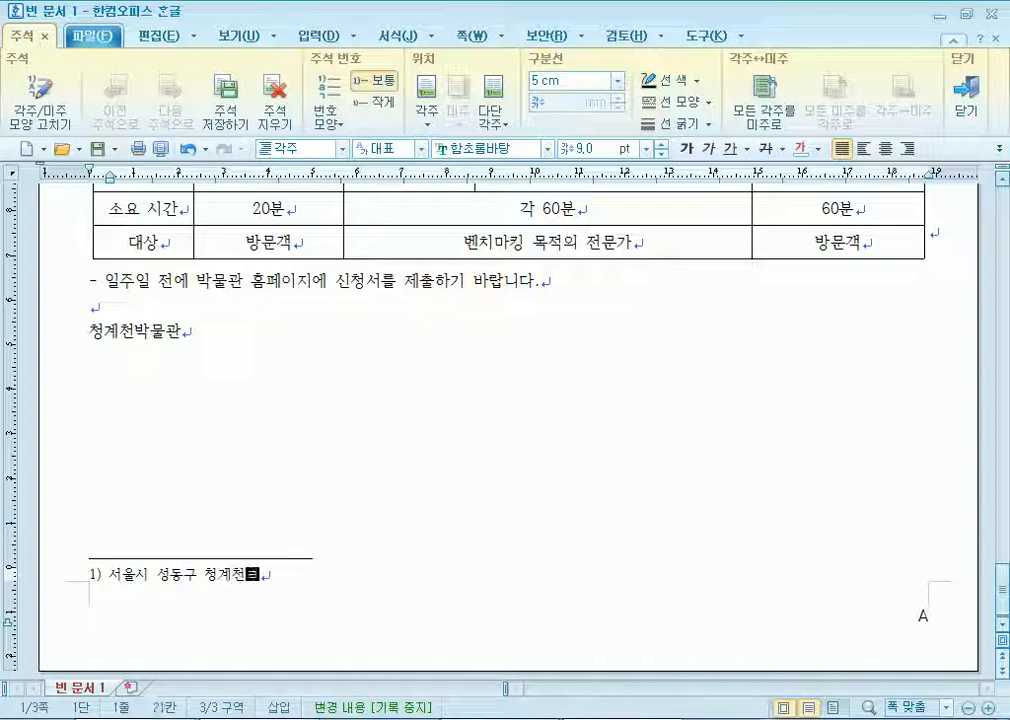
text(ㅗ 530에 ㅇ)
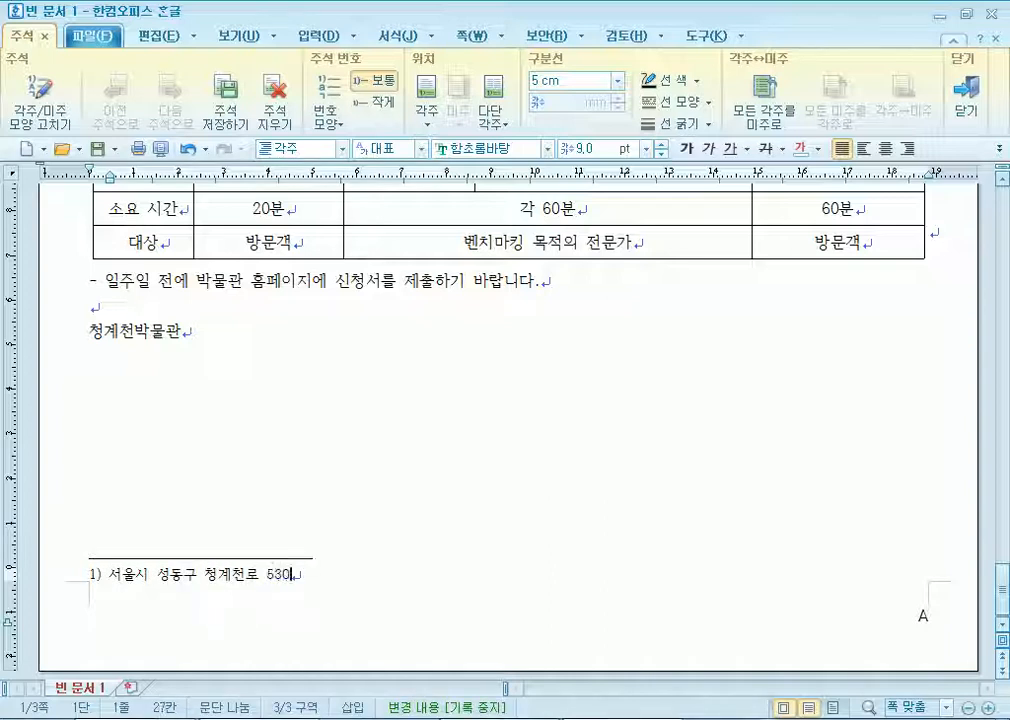
text(ㅟ치하며, ㅇ)
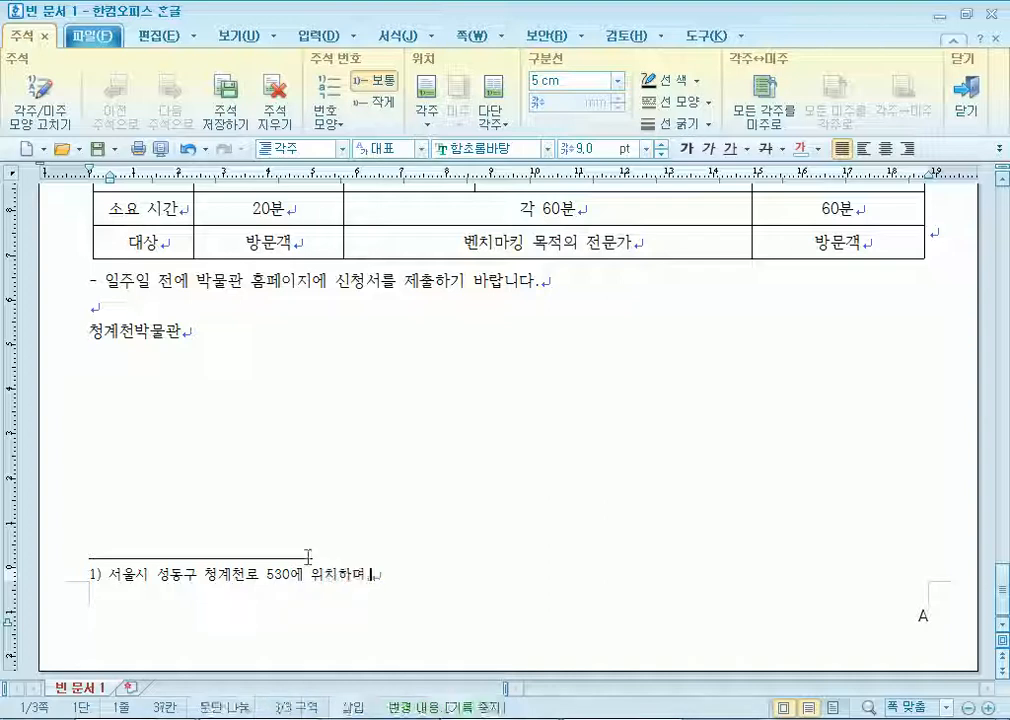
text(ㄱ천)
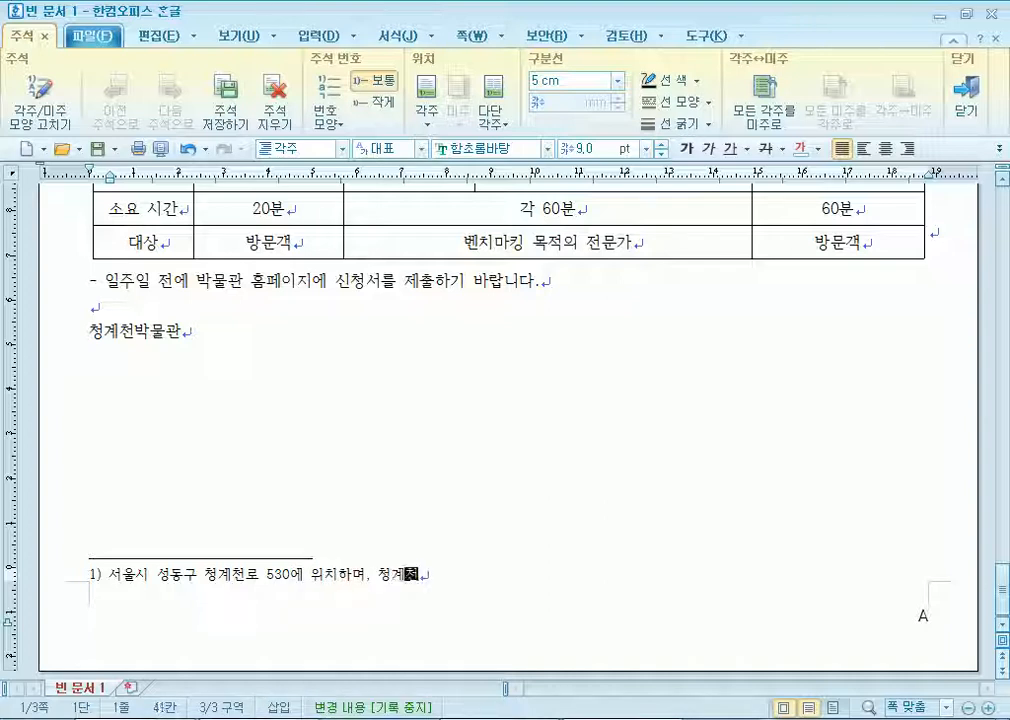
text( 순환 2층)
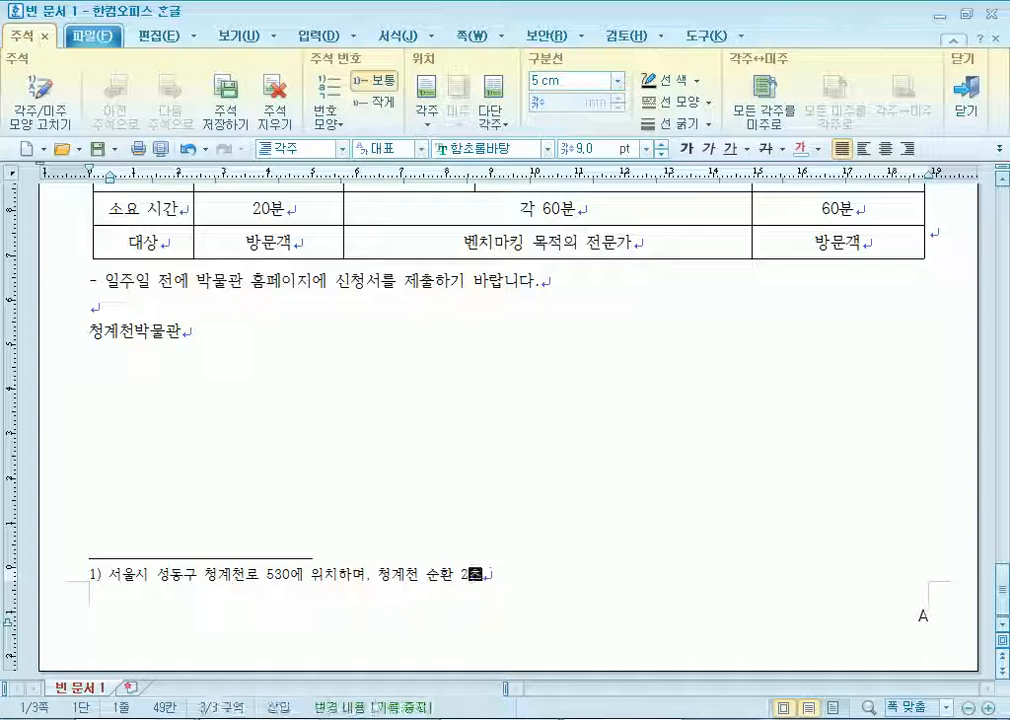
text( 시설투)
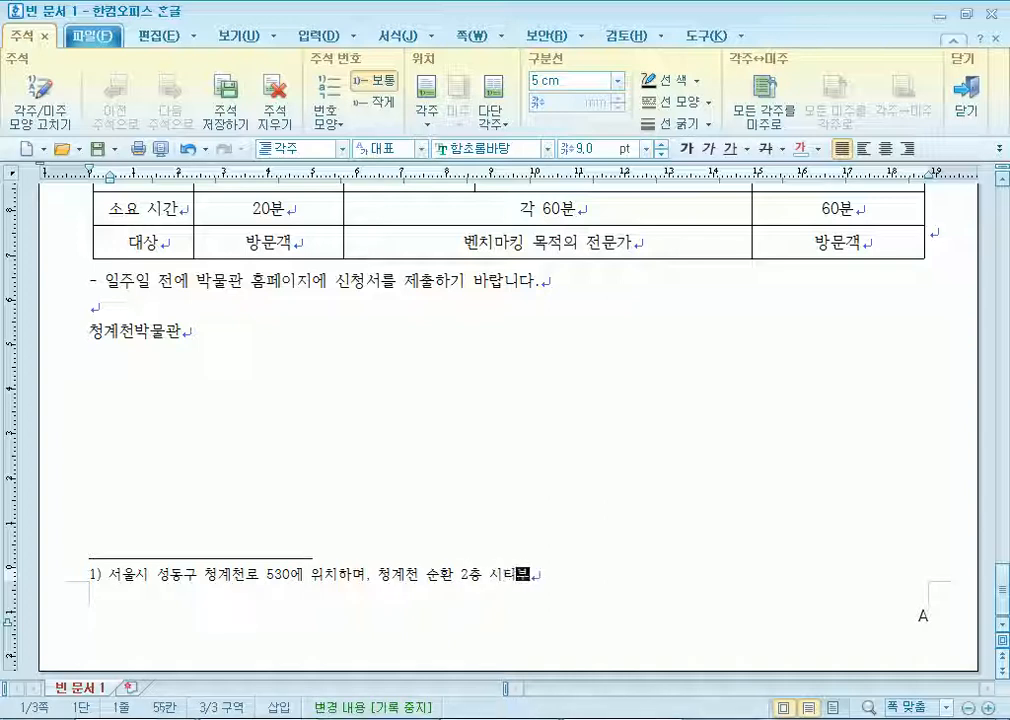
text(어버스가 )
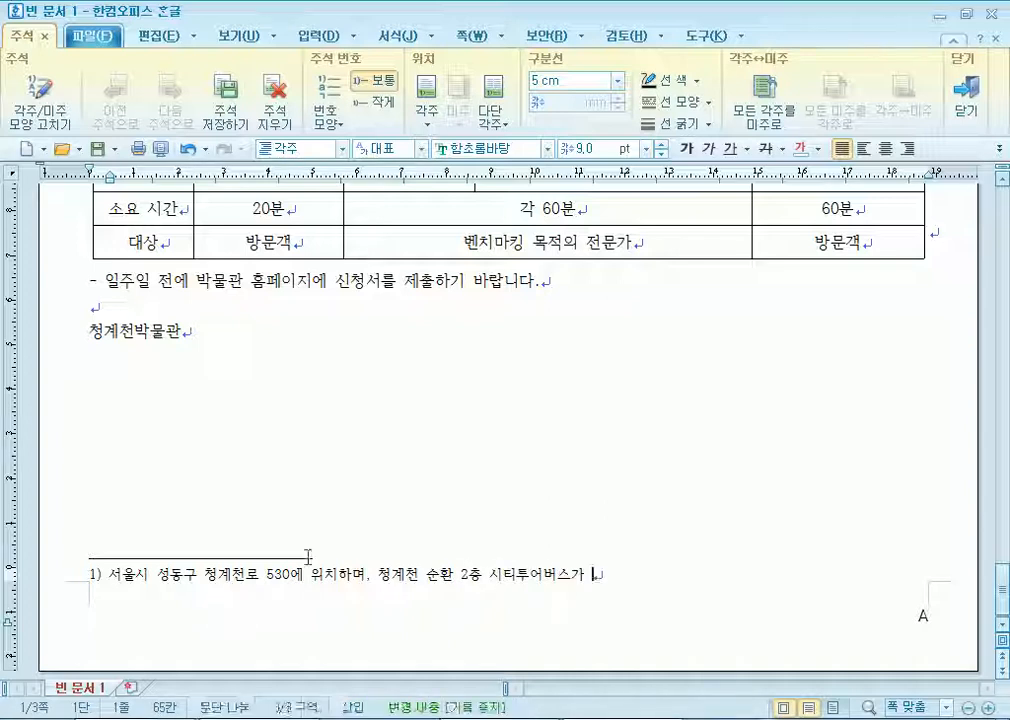
text(경유)
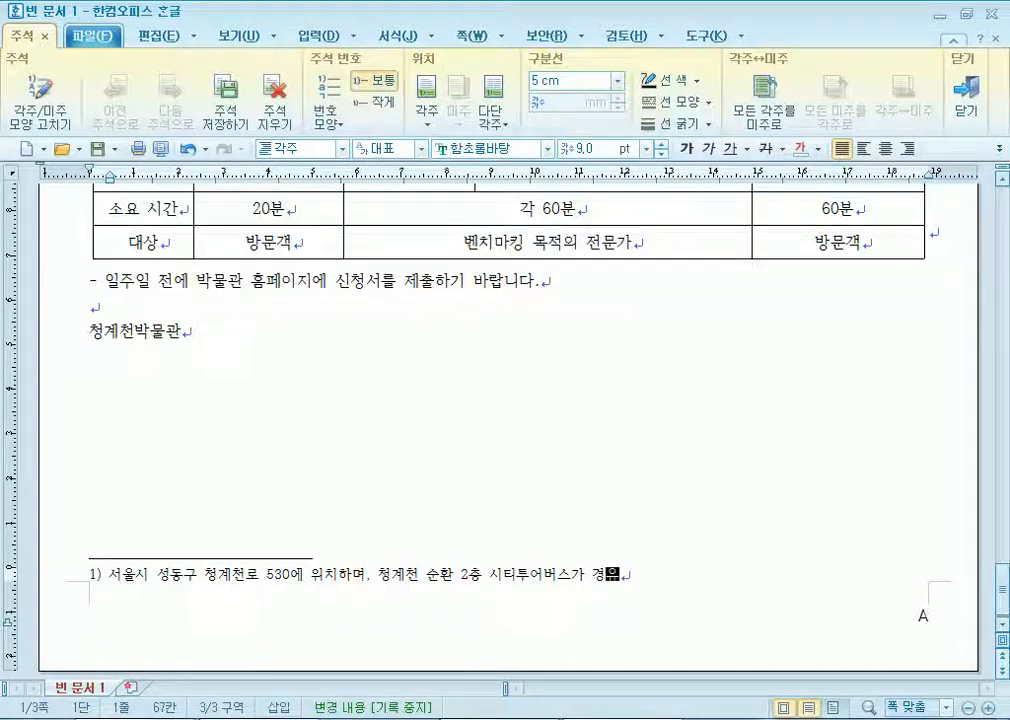
key(ctrl+a)
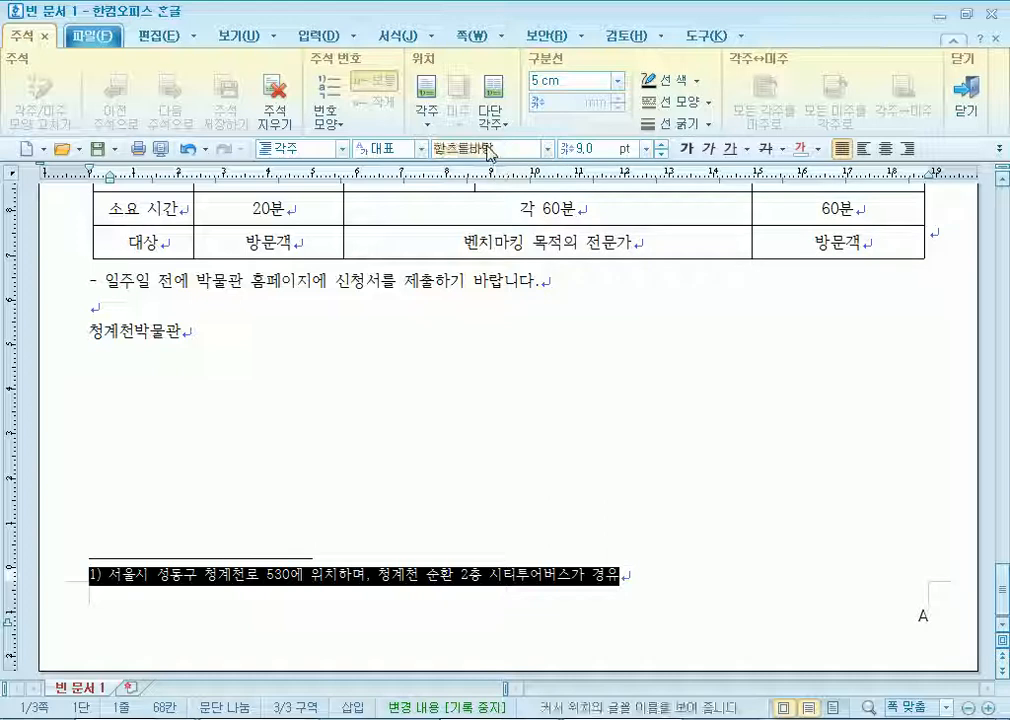
click(471, 146)
text(바탕)
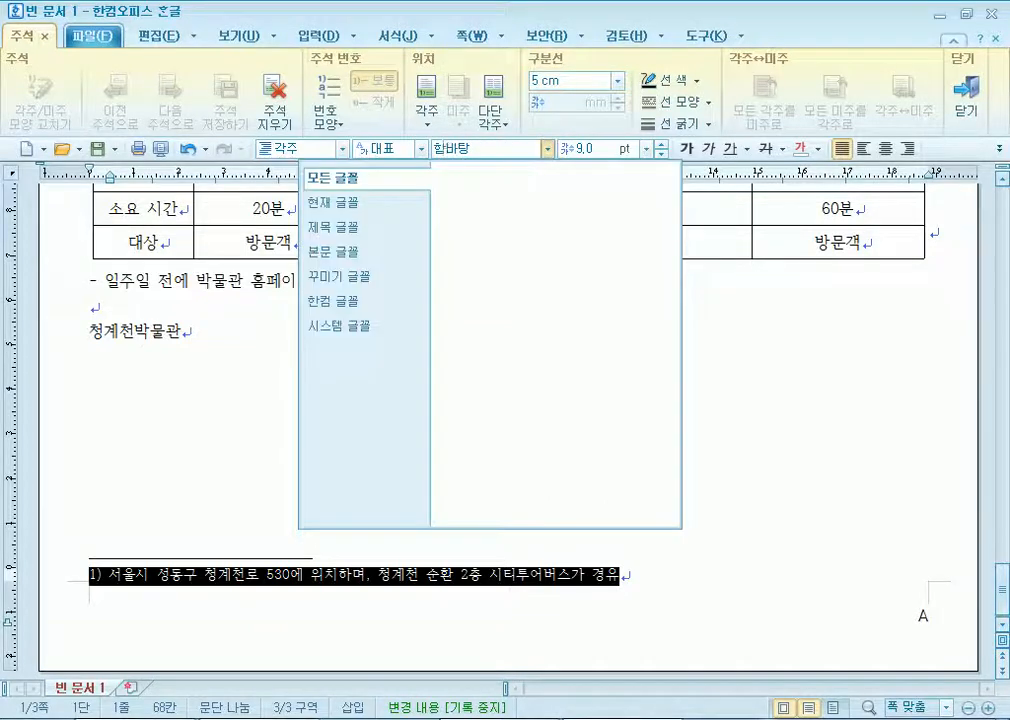
key(Return)
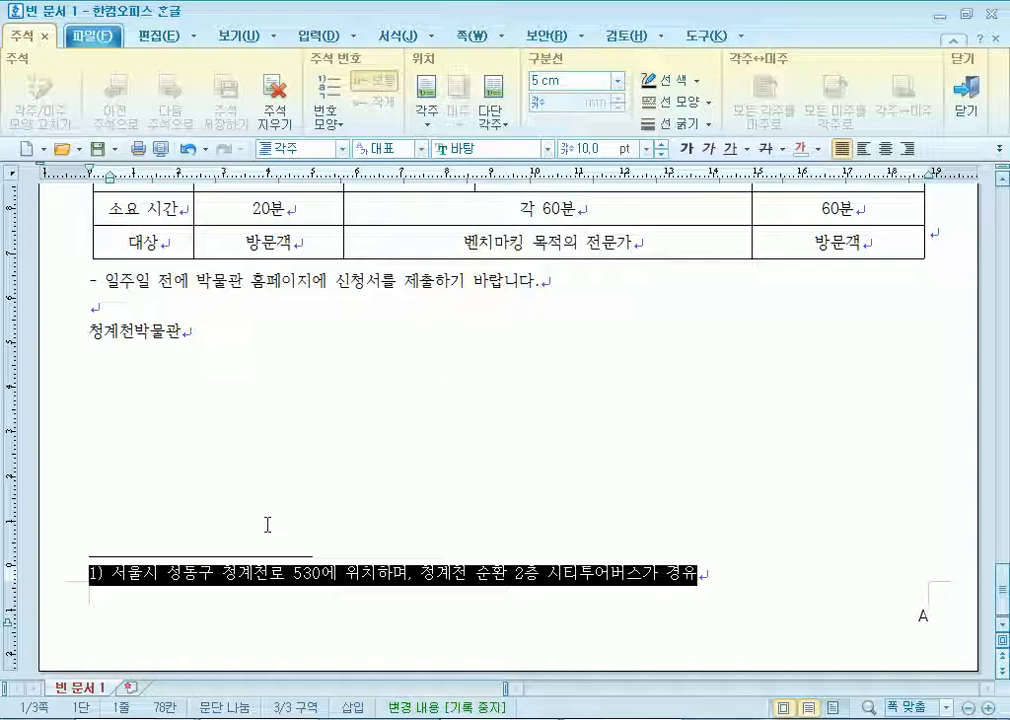
click(237, 573)
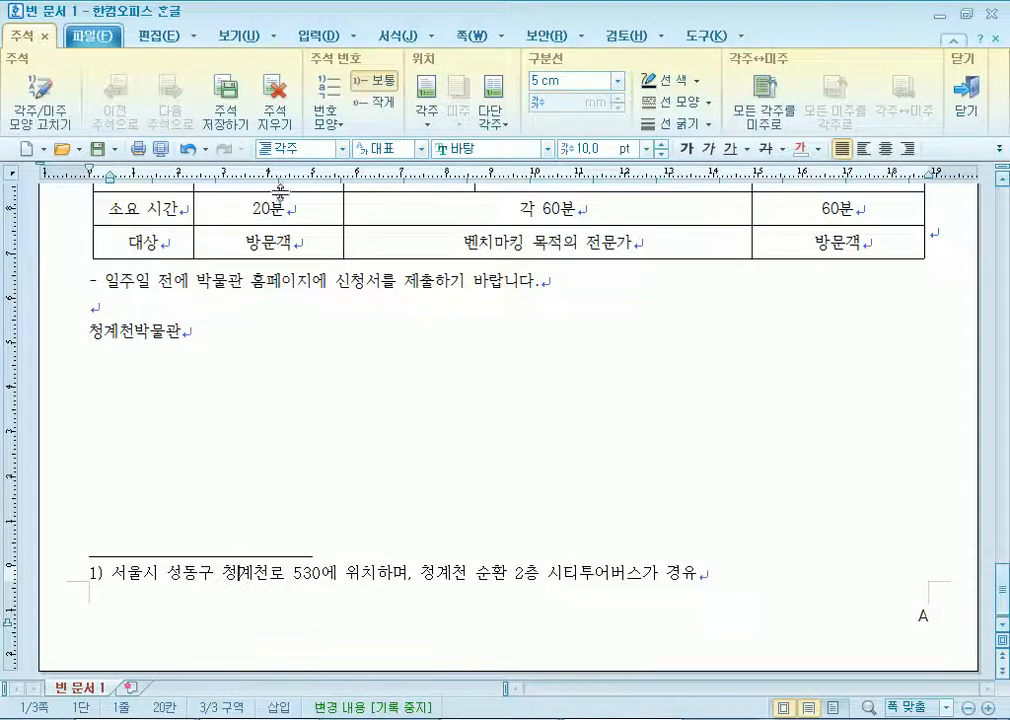
Change the footnote number format to circled ①,②,③ and return to the article body.
click(35, 105)
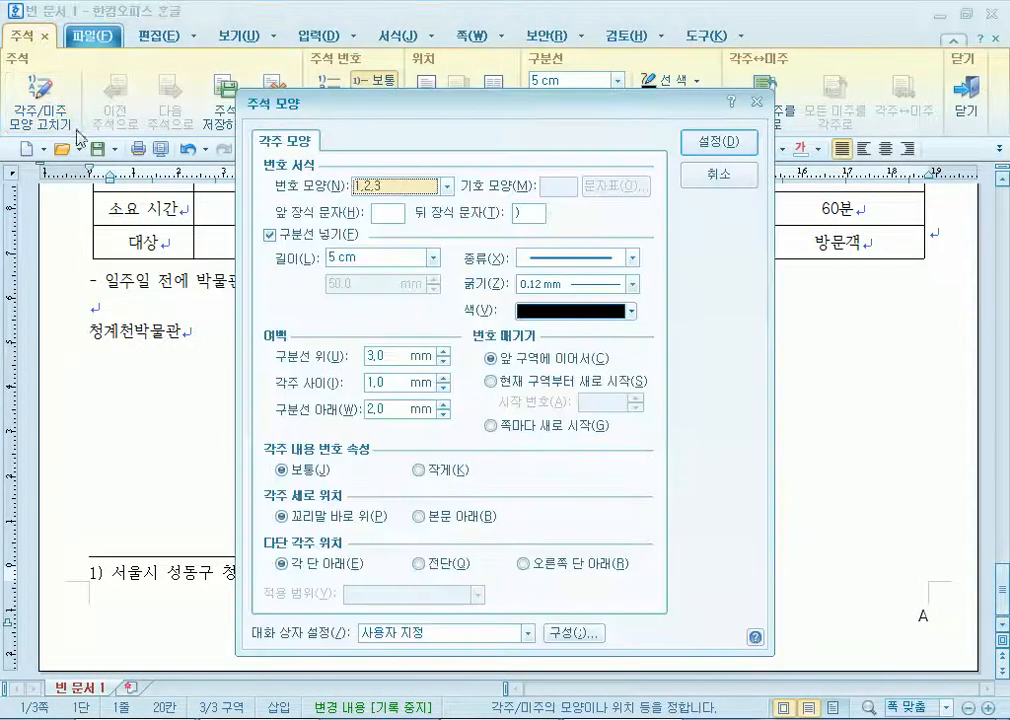
click(398, 188)
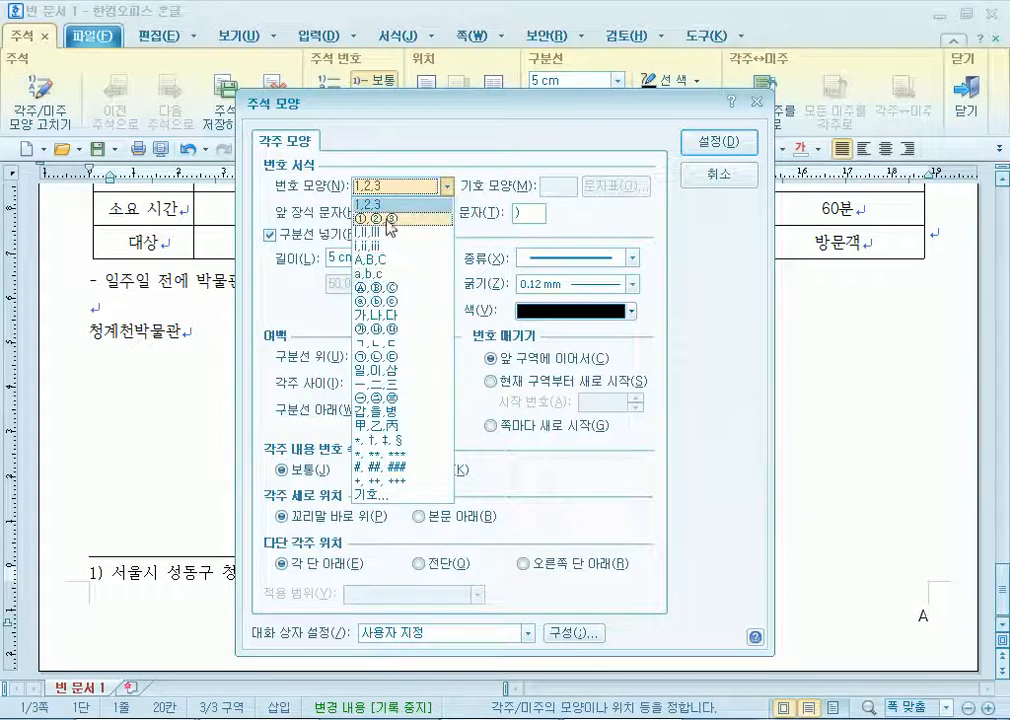
click(386, 219)
click(708, 153)
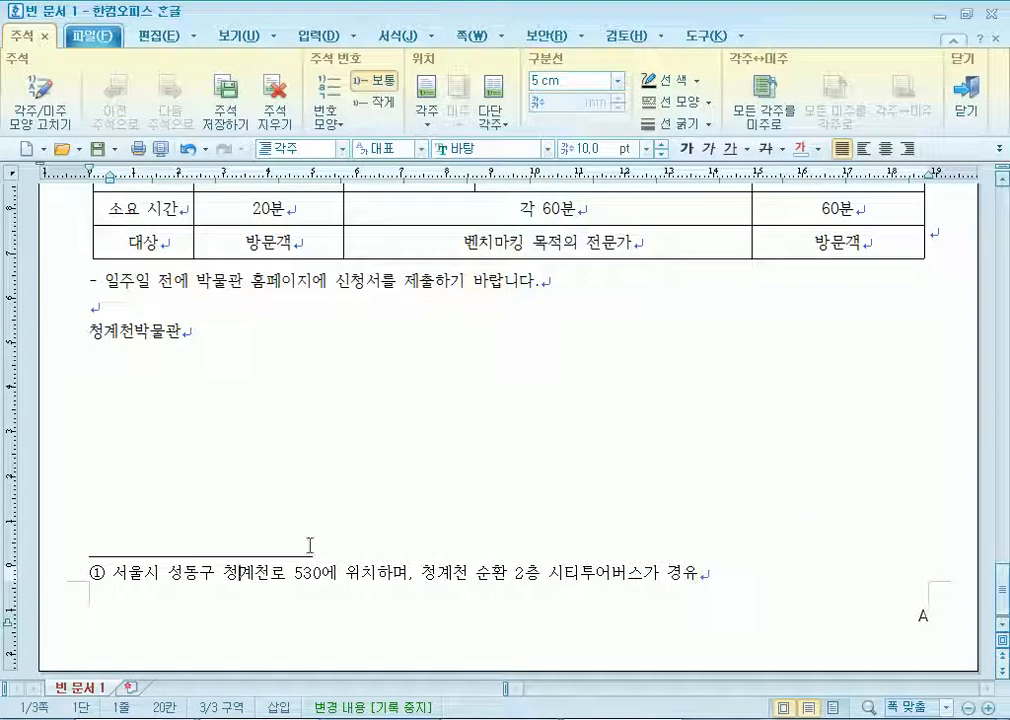
key(shift+Escape)
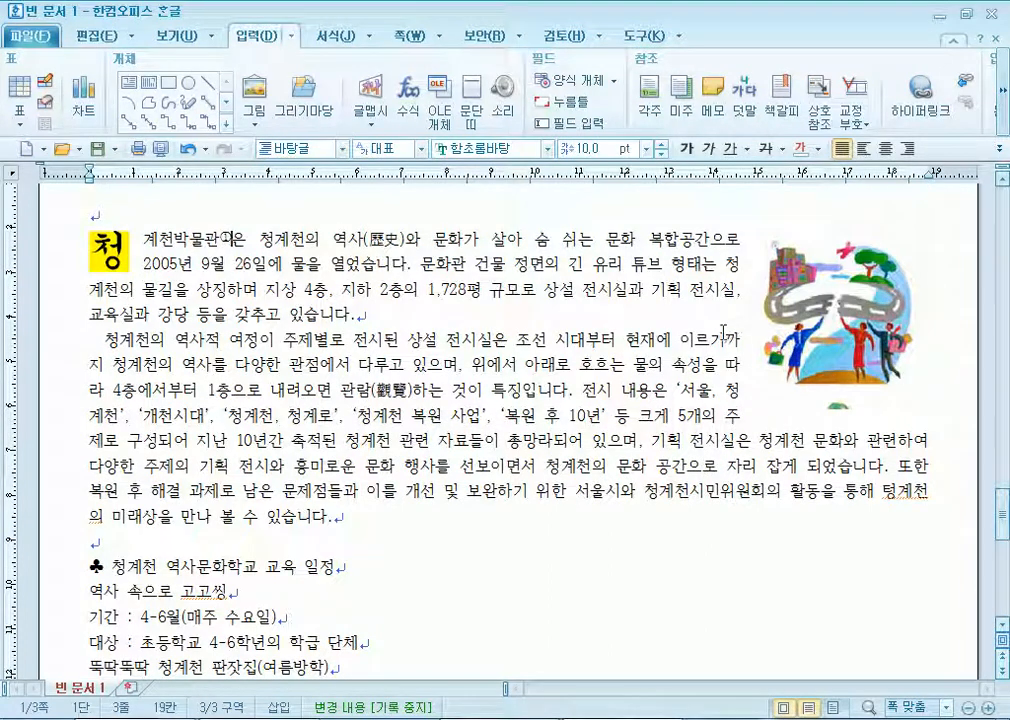
click(822, 312)
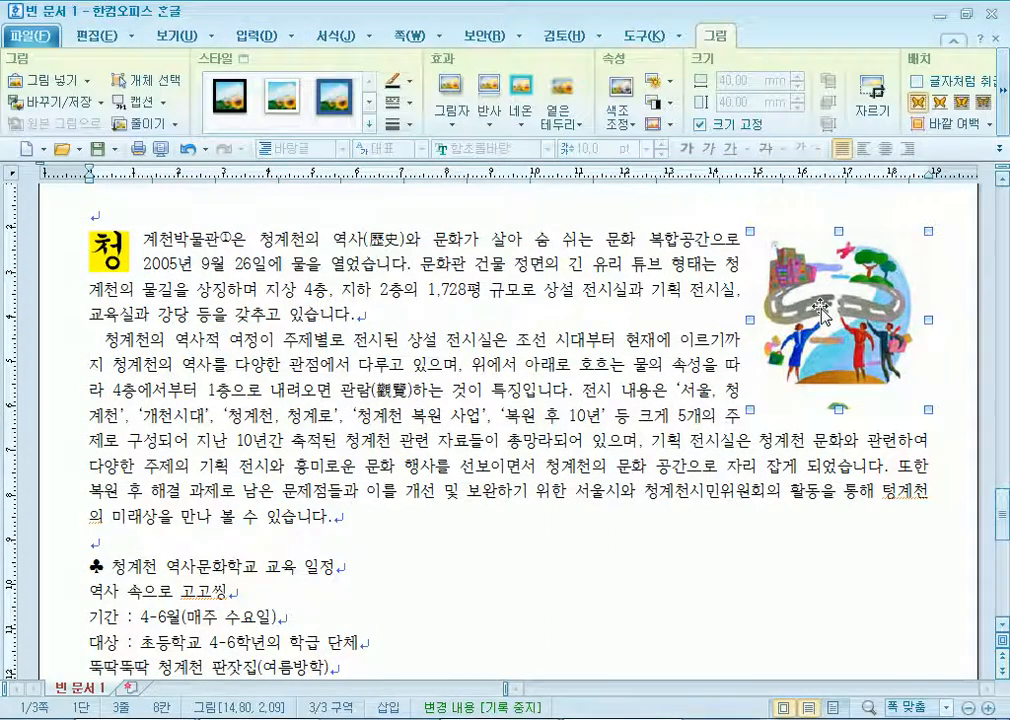
key(Left)
key(Left)
key(Left)
key(Left)
key(Left)
key(Left)
key(Left)
key(Left)
key(Left)
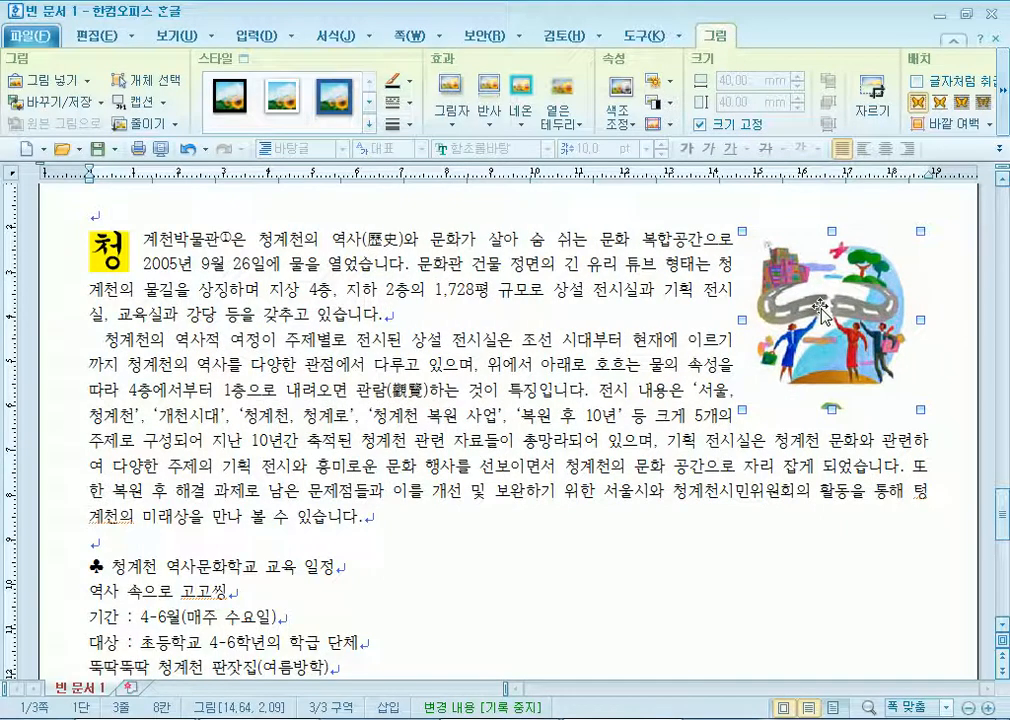
key(Left)
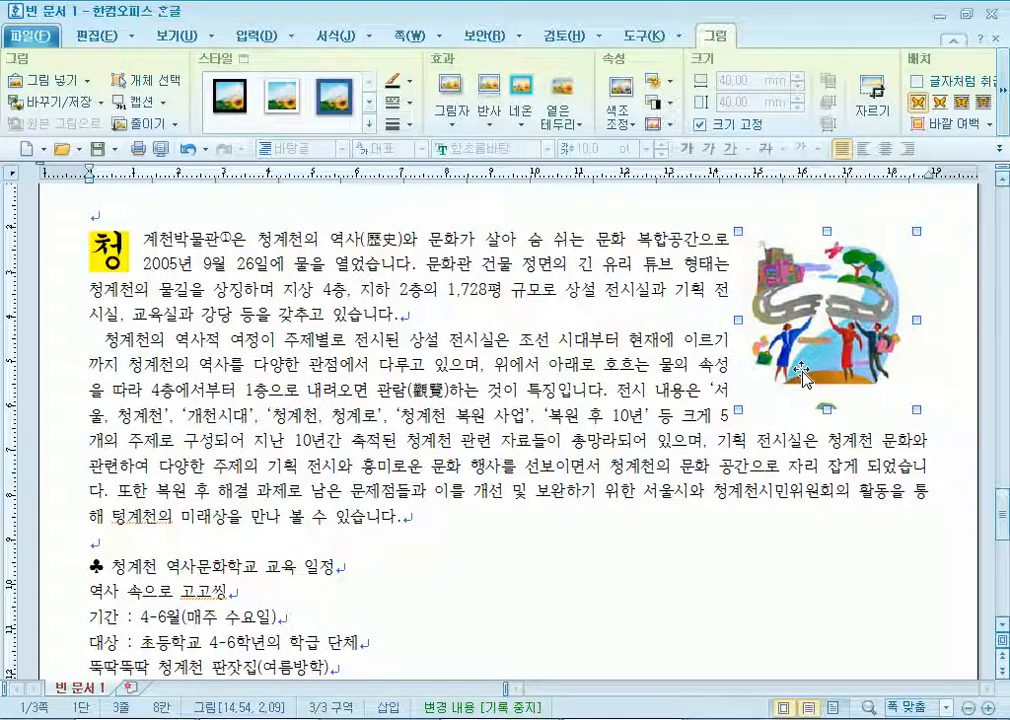
key(Left)
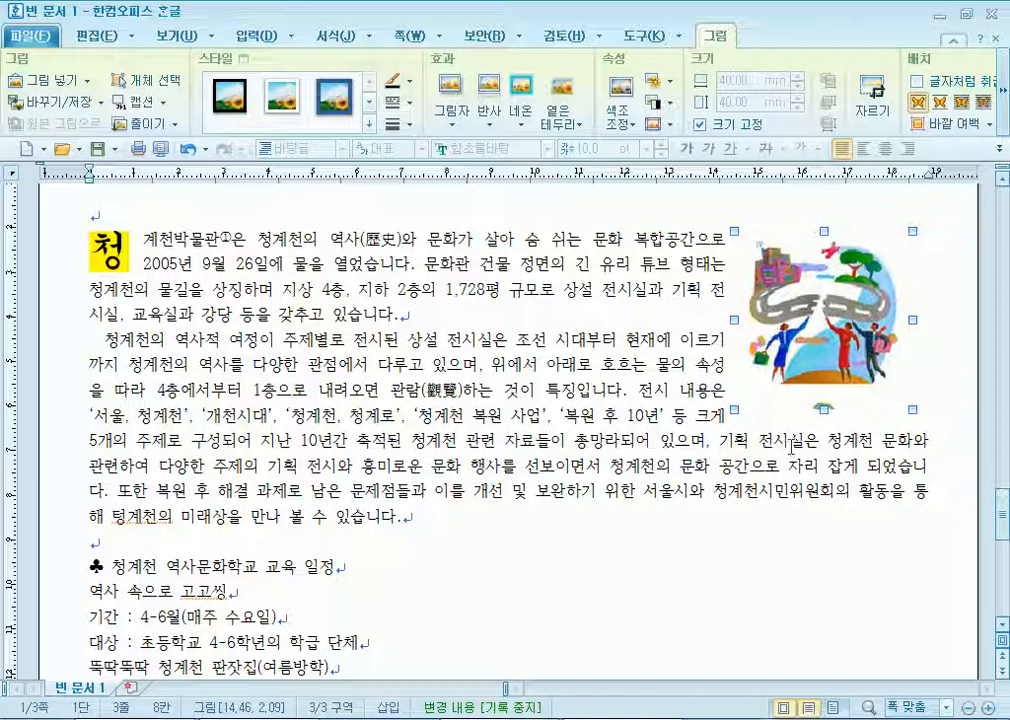
drag(828, 320, 862, 314)
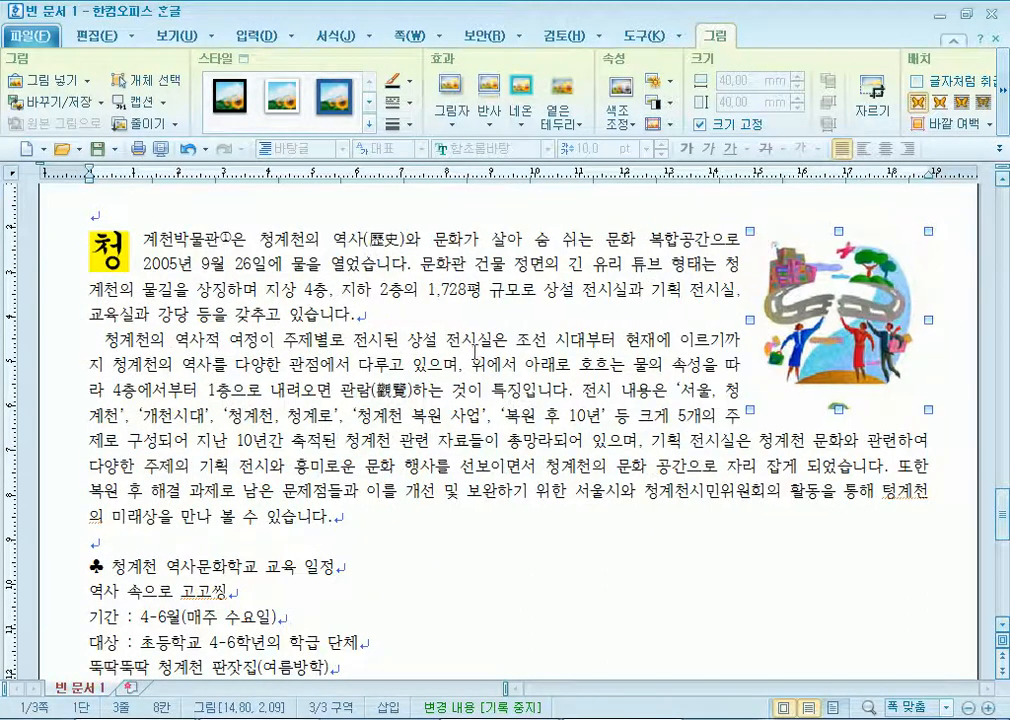
click(449, 341)
drag(107, 327, 92, 341)
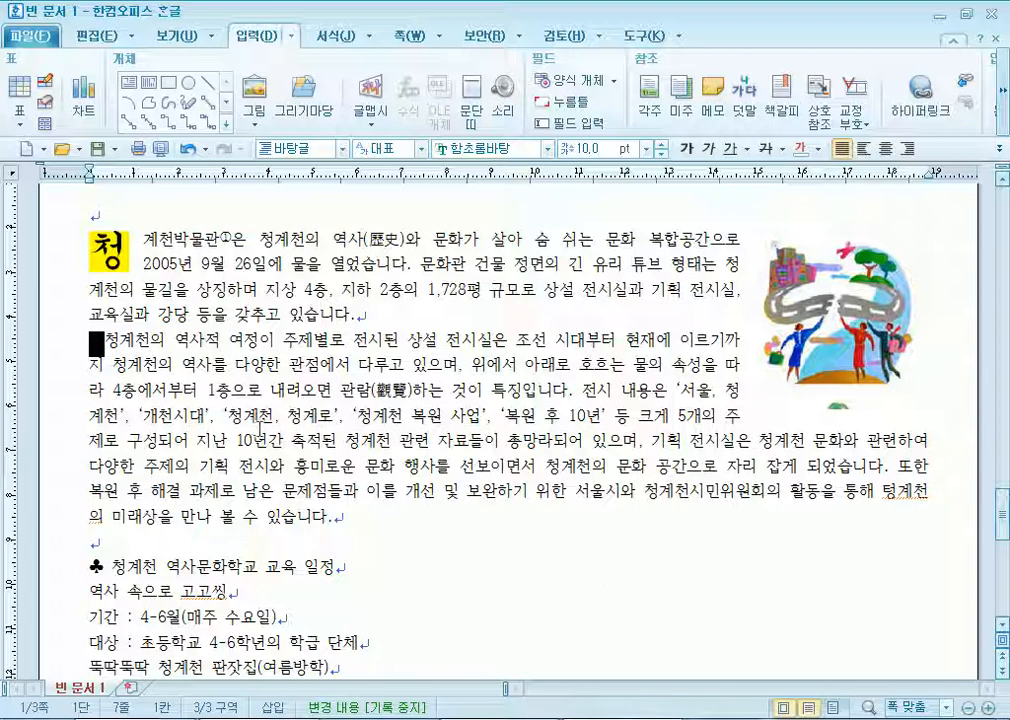
Set the heading 청계천 역사문화학교 교육 일정 to 굴림 at 18 pt.
scroll(262, 428, down, 3)
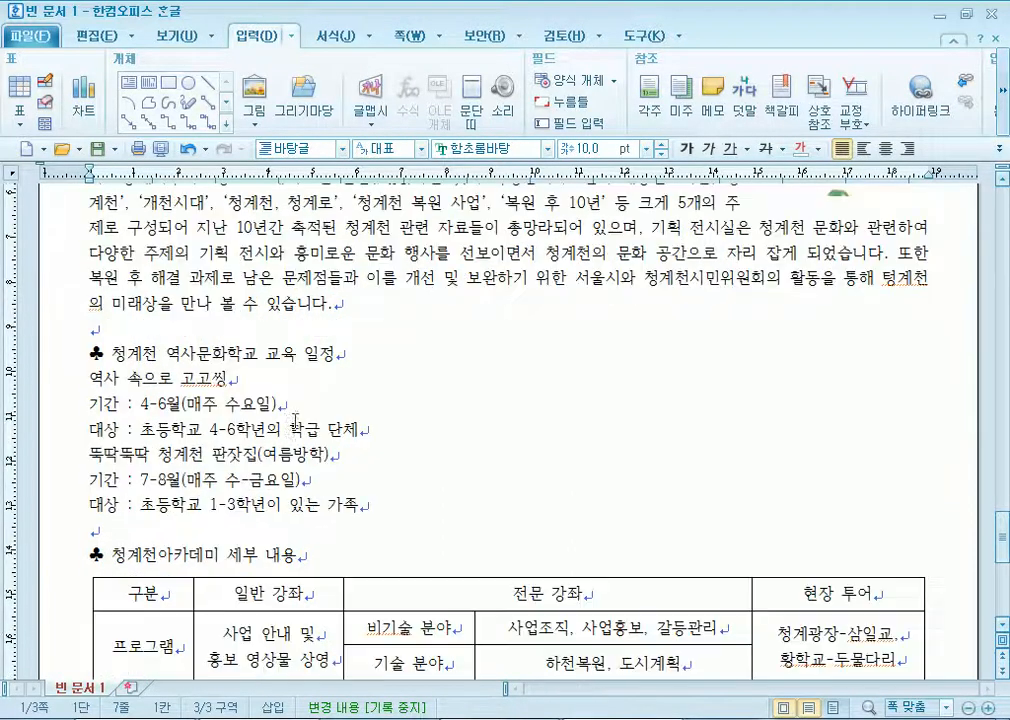
click(86, 358)
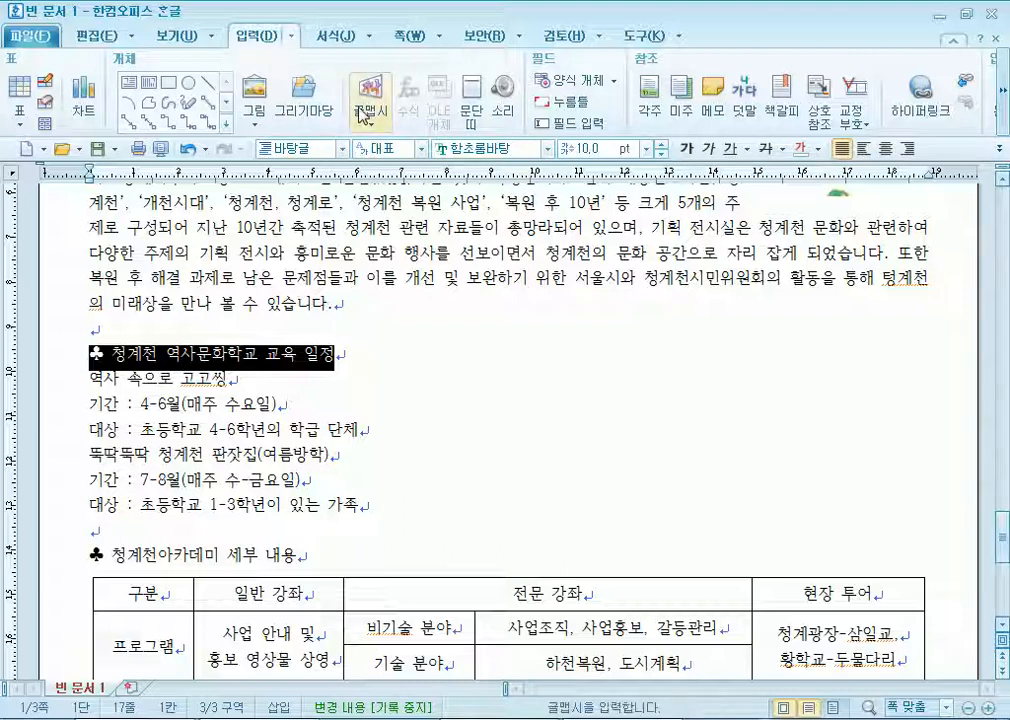
click(520, 150)
text(굴림)
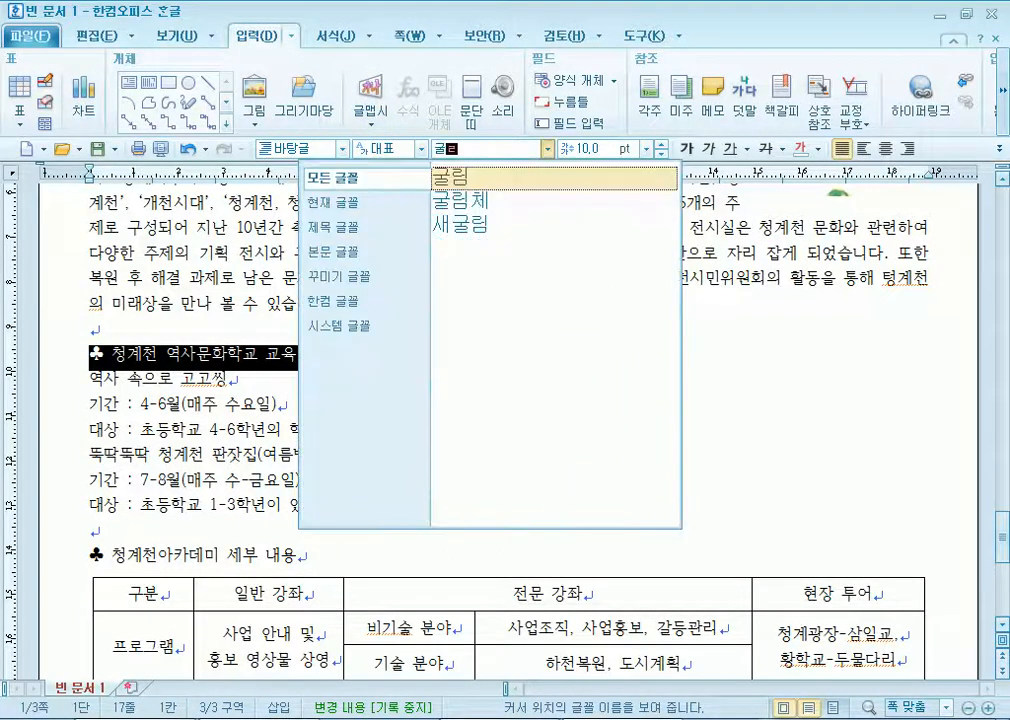
click(568, 176)
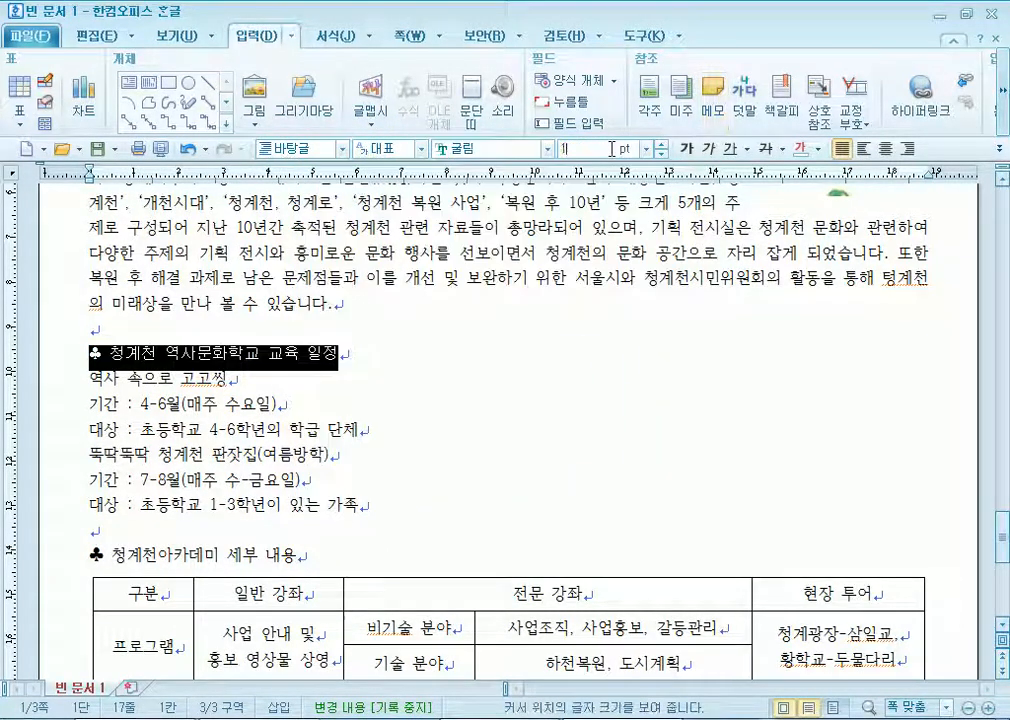
key(Return)
Set the heading 청계천아카데미 세부 내용 to 굴림 at 18 pt.
scroll(60, 458, down, 2)
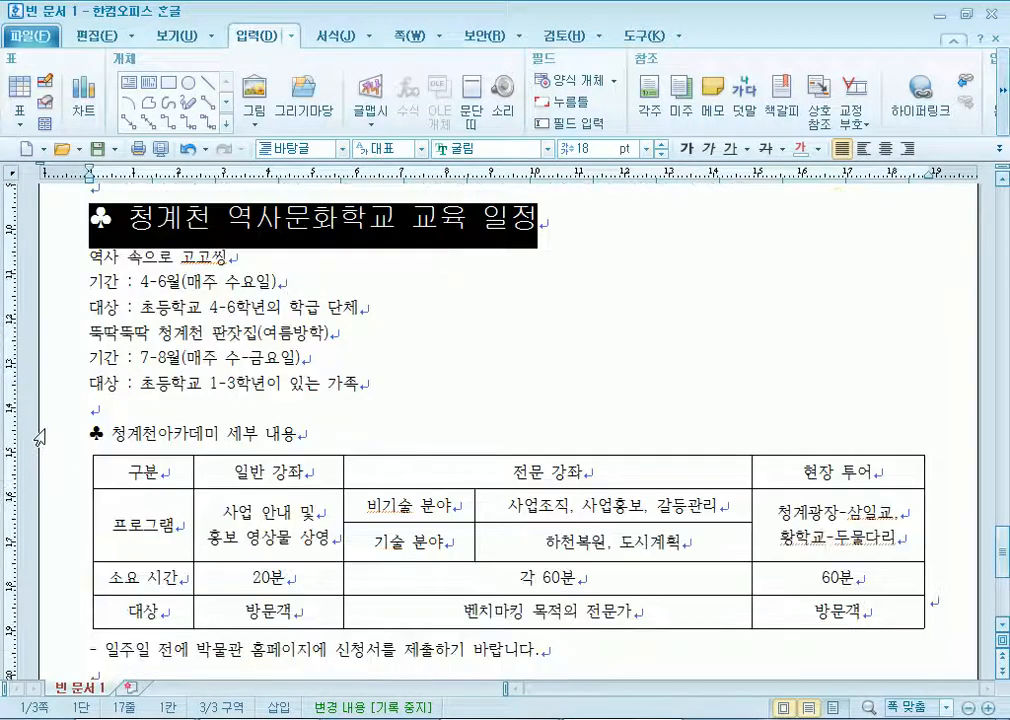
click(39, 435)
click(470, 150)
text(굴림)
key(Return)
click(605, 150)
text(18)
key(Return)
Delete the extra space after the first ♣ and select the 청계천 역사문화학교 교육 일정 heading text.
click(314, 247)
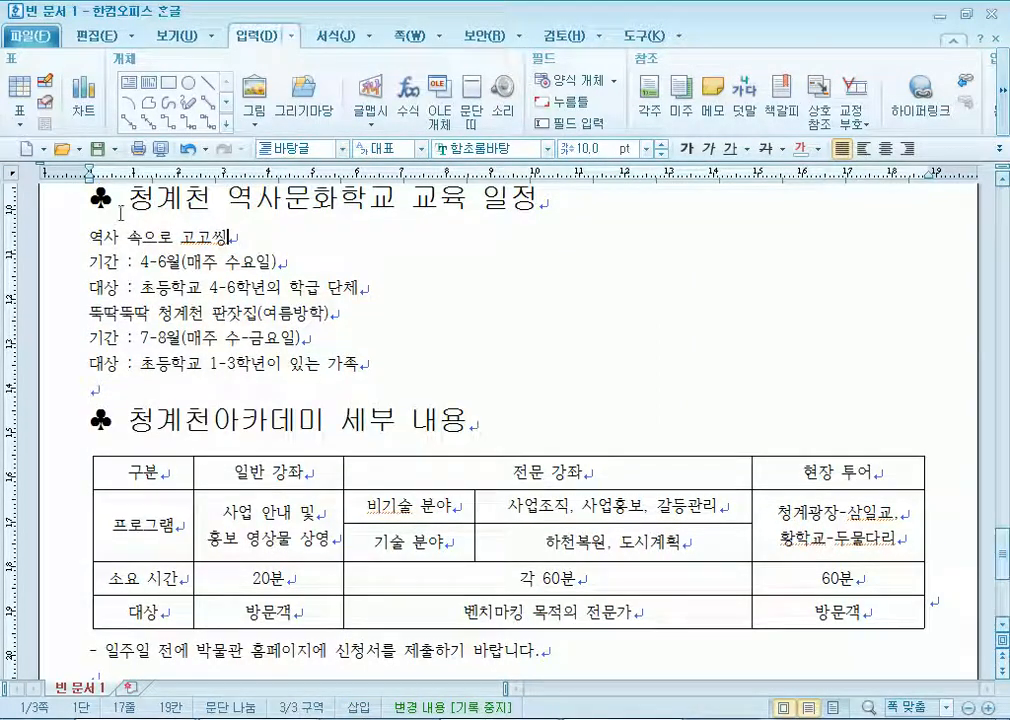
drag(115, 203, 127, 204)
drag(115, 411, 123, 414)
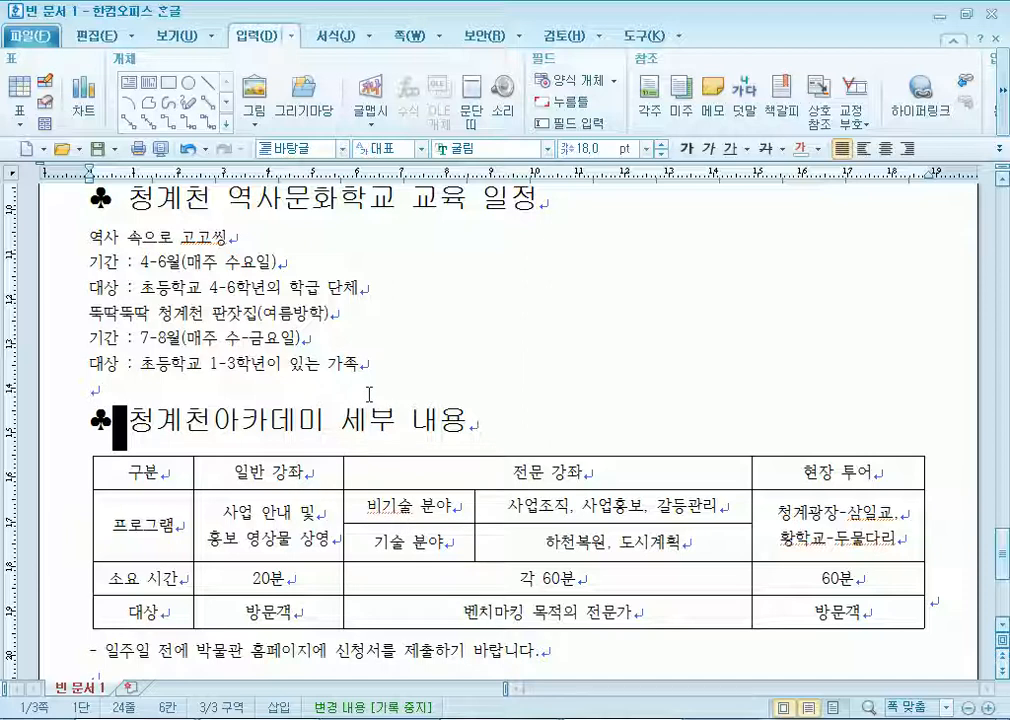
click(112, 203)
key(Delete)
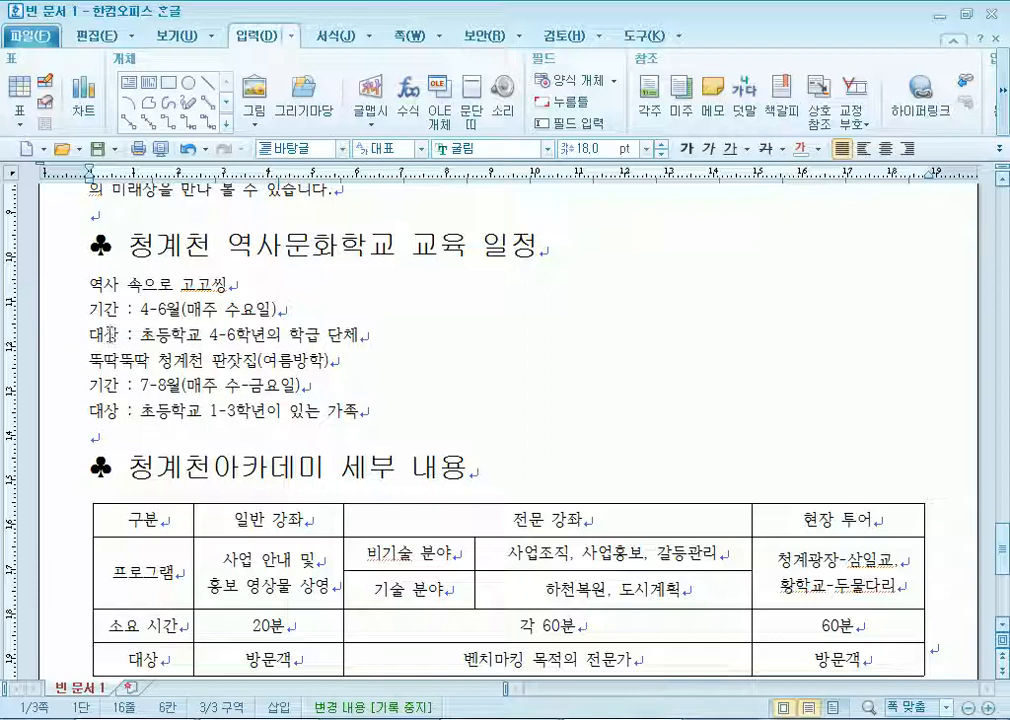
click(55, 252)
click(160, 252)
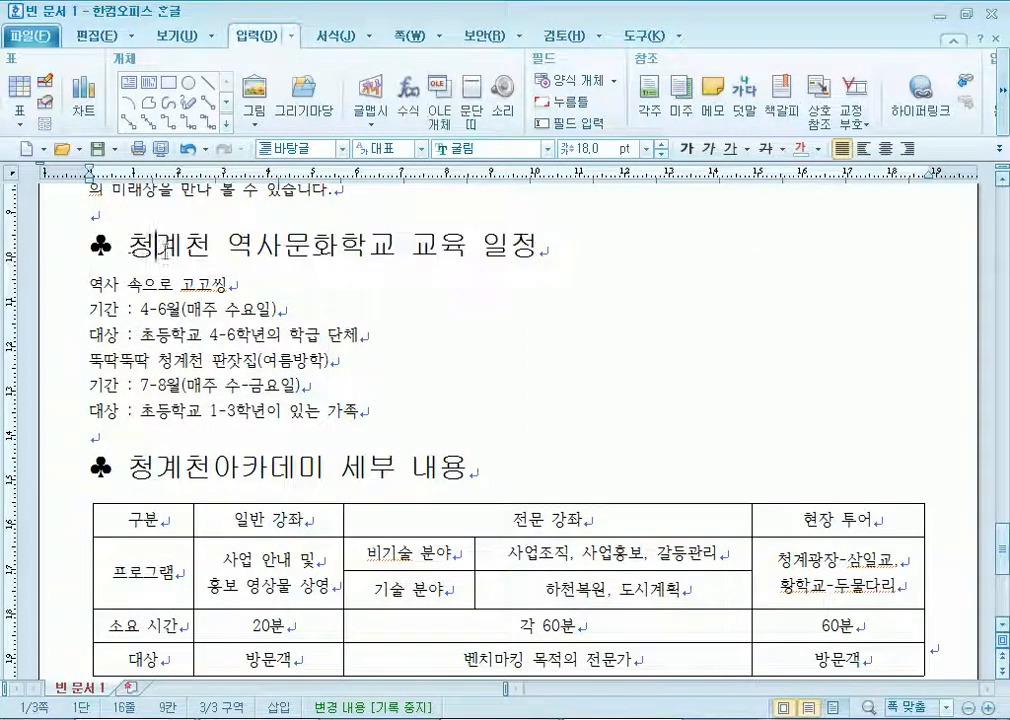
drag(128, 248, 541, 245)
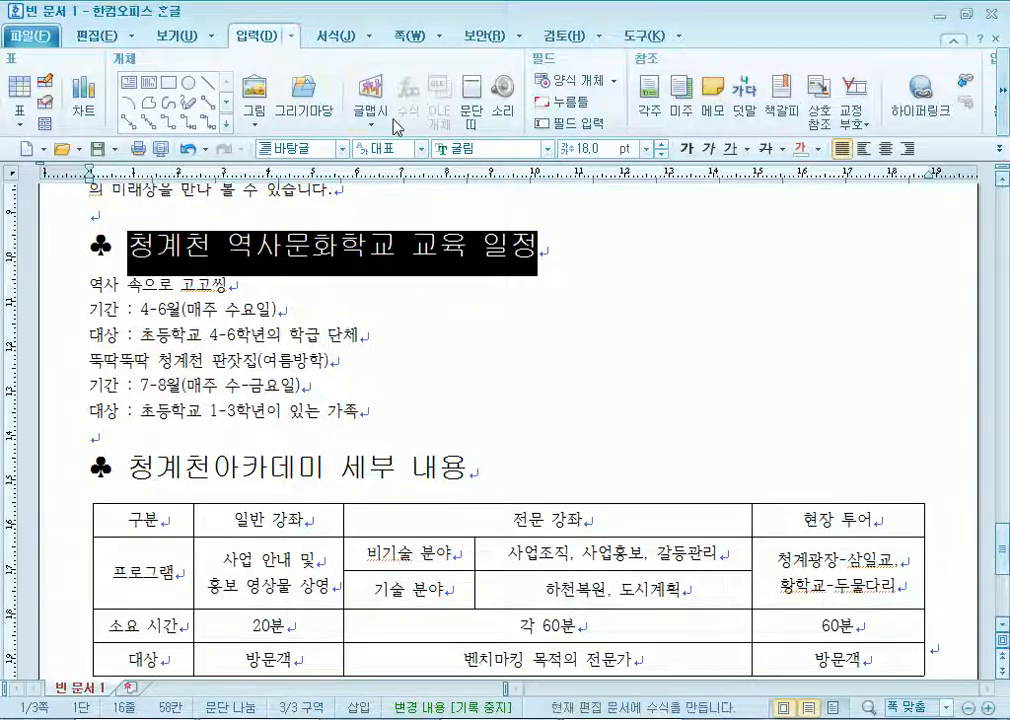
Format the selected heading as white text on blue shading via 글자 모양.
click(335, 36)
key(alt+l)
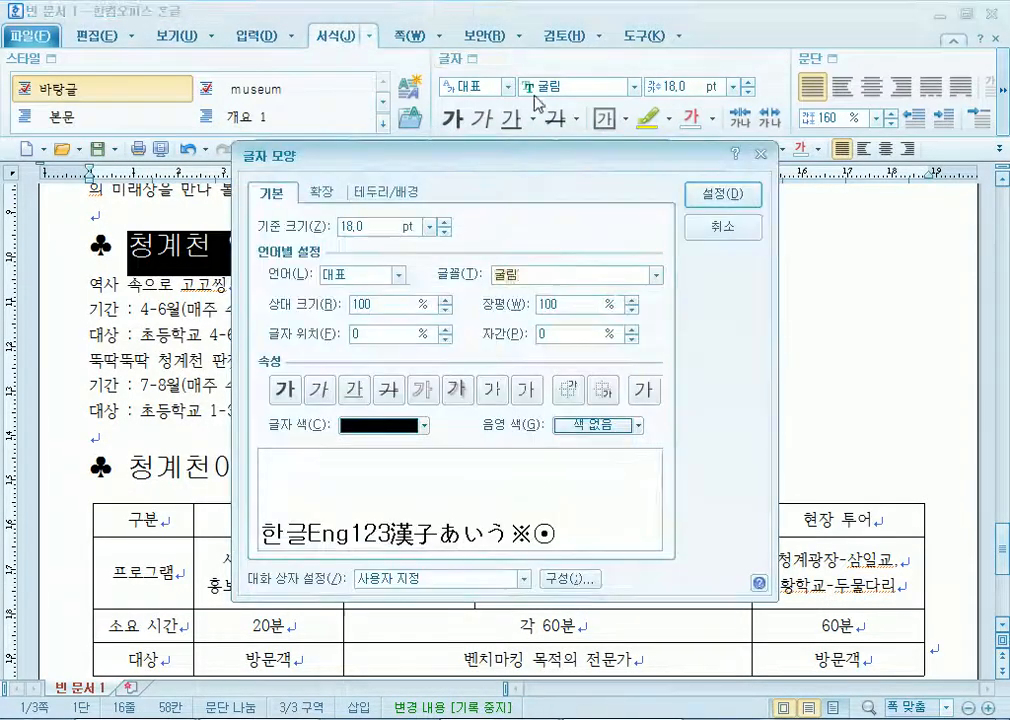
click(424, 425)
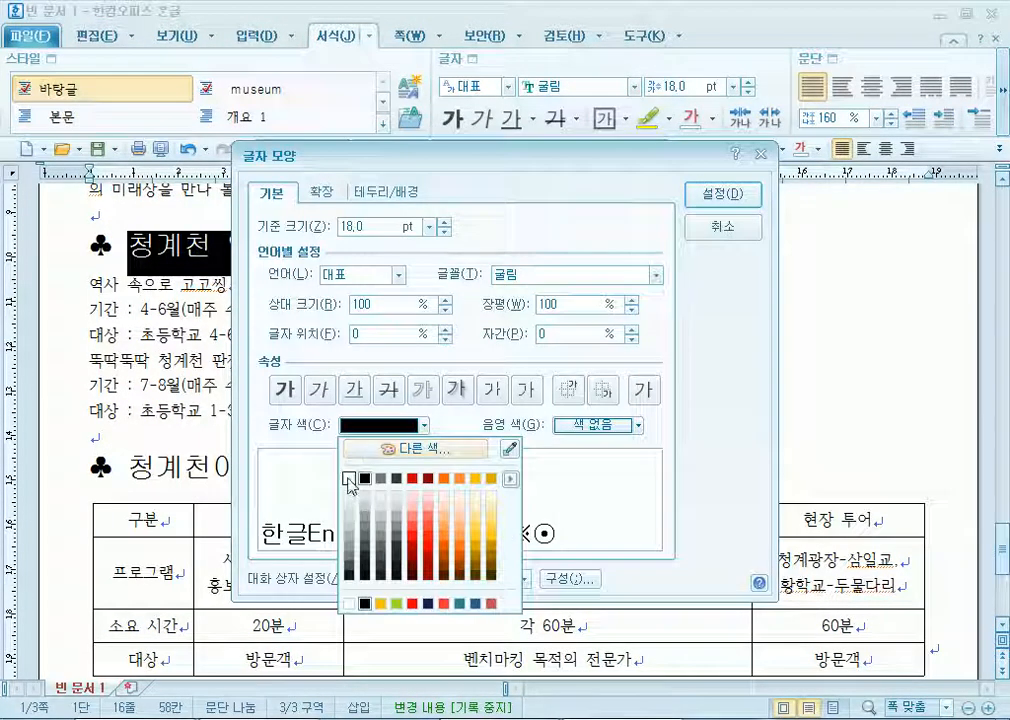
click(351, 481)
click(570, 427)
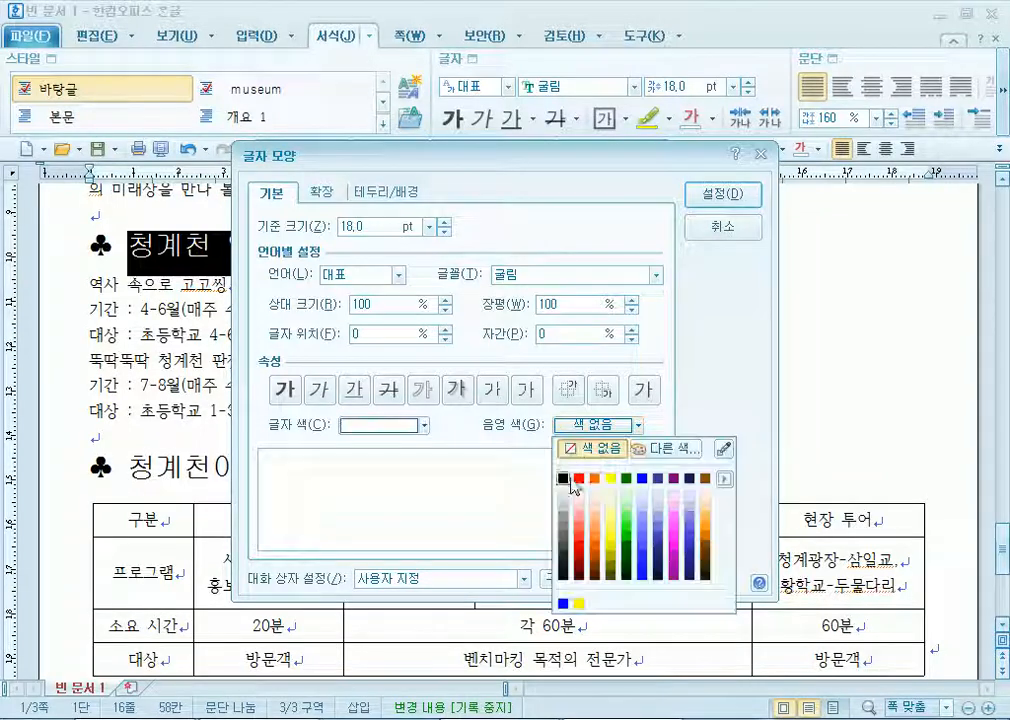
click(645, 478)
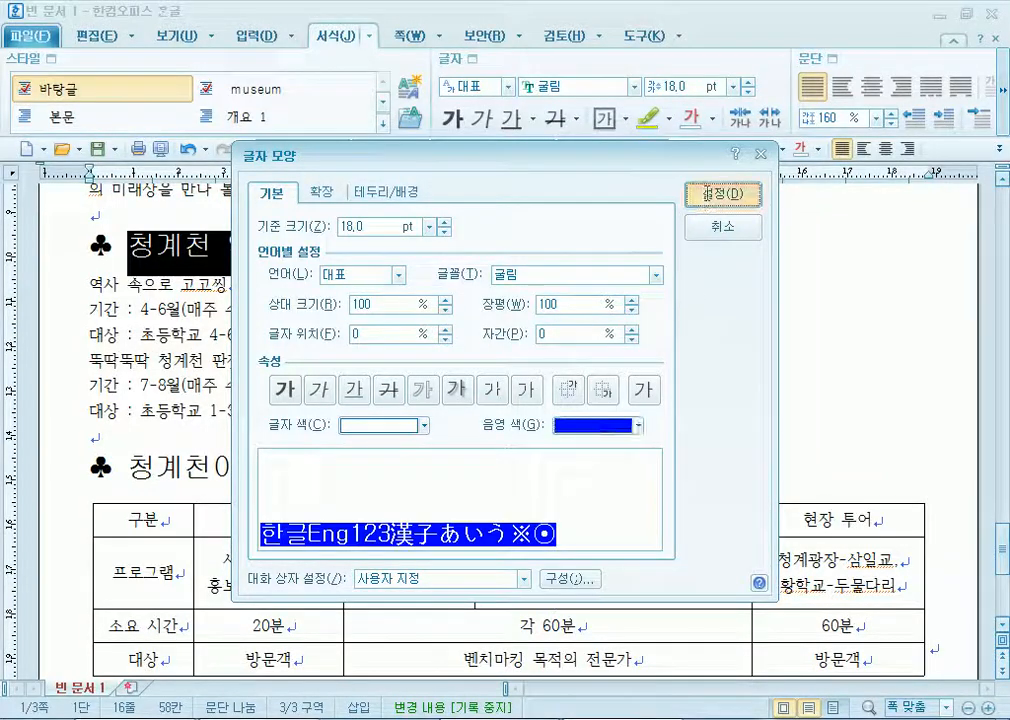
click(722, 193)
click(189, 212)
Underline the heading 청계천아카데미 세부 내용.
scroll(130, 303, down, 3)
drag(128, 325, 510, 331)
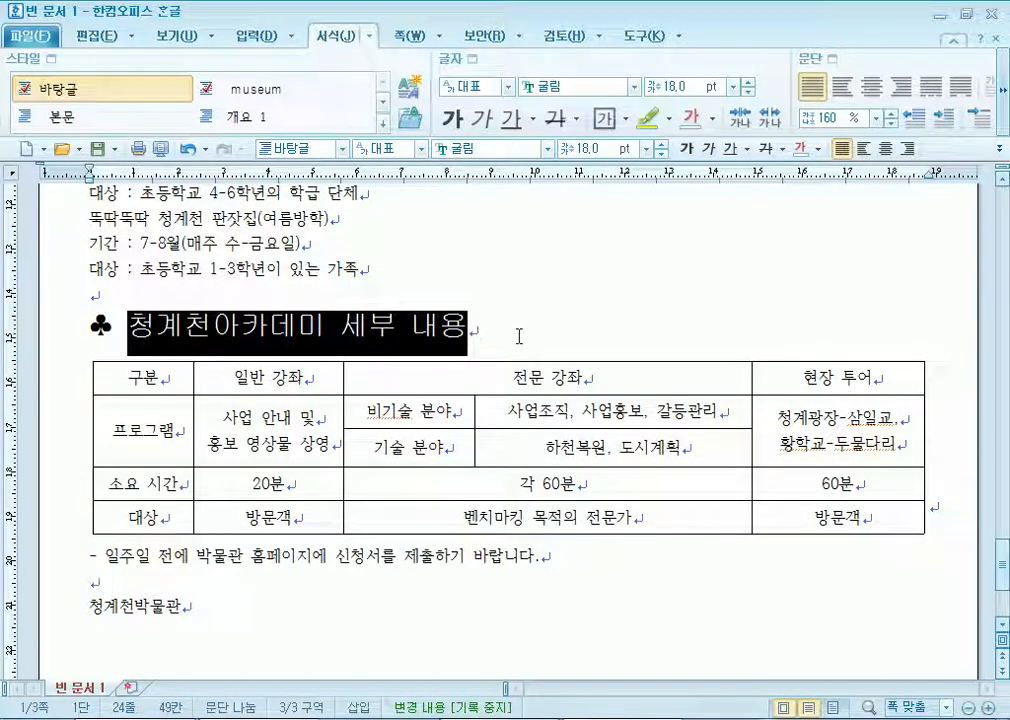
click(730, 148)
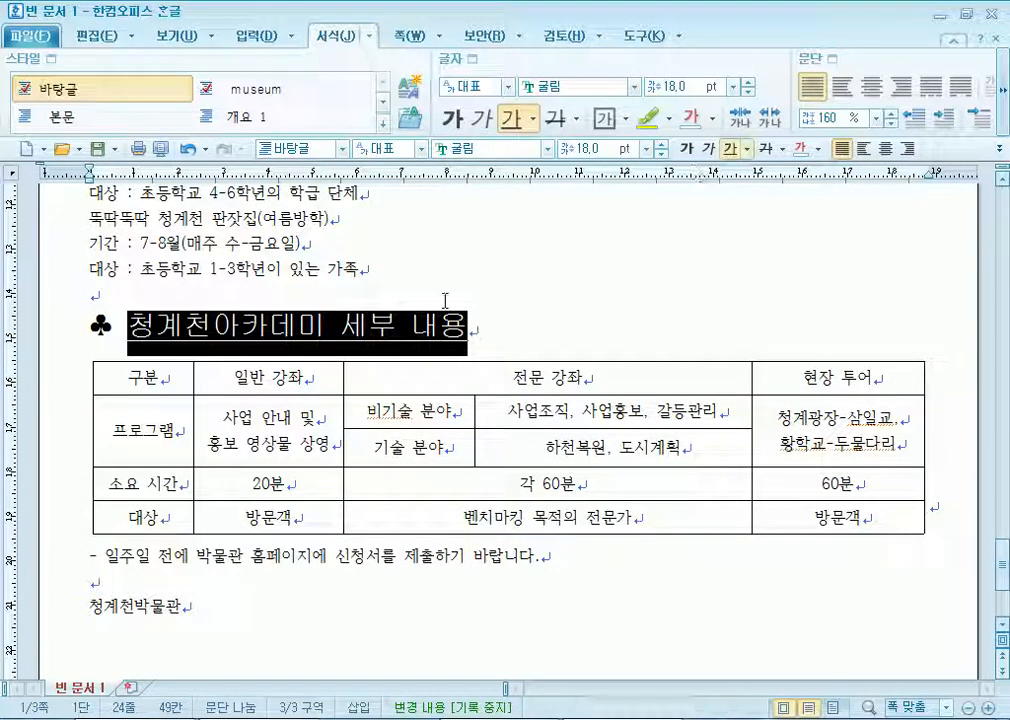
click(413, 330)
drag(129, 326, 490, 334)
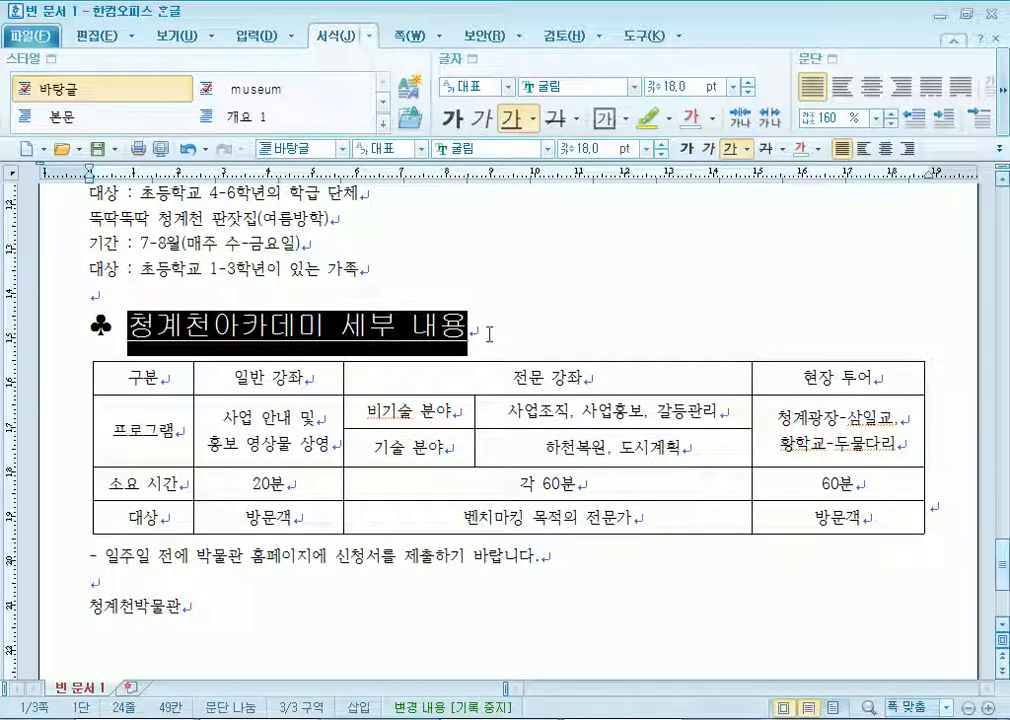
click(190, 347)
drag(129, 326, 213, 327)
drag(340, 327, 462, 331)
click(370, 327)
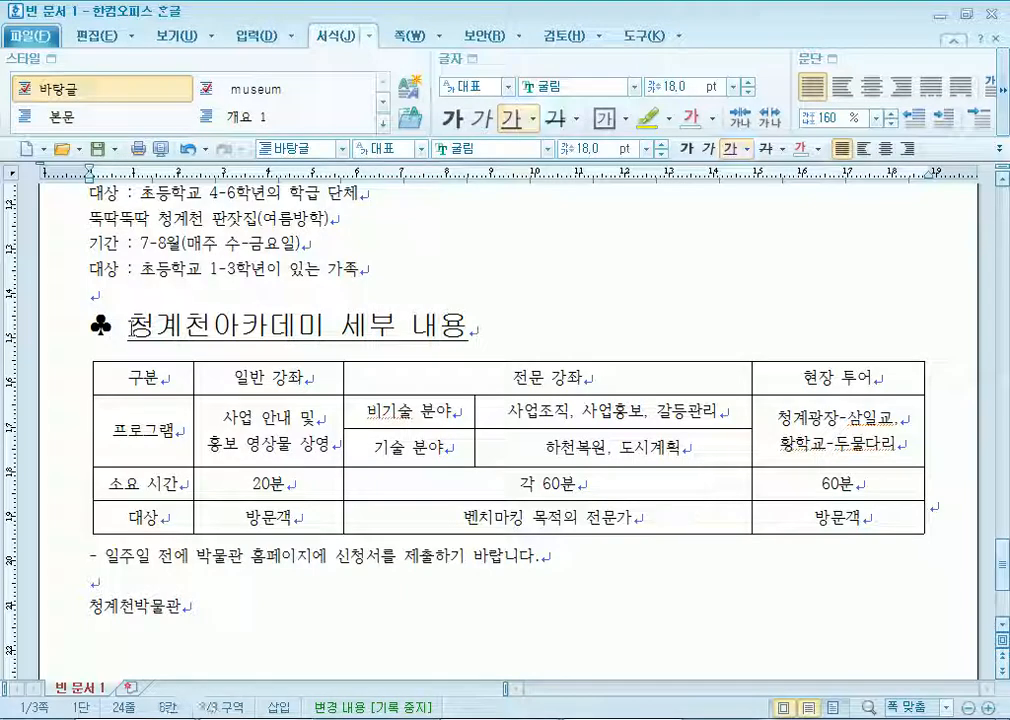
drag(113, 330, 474, 340)
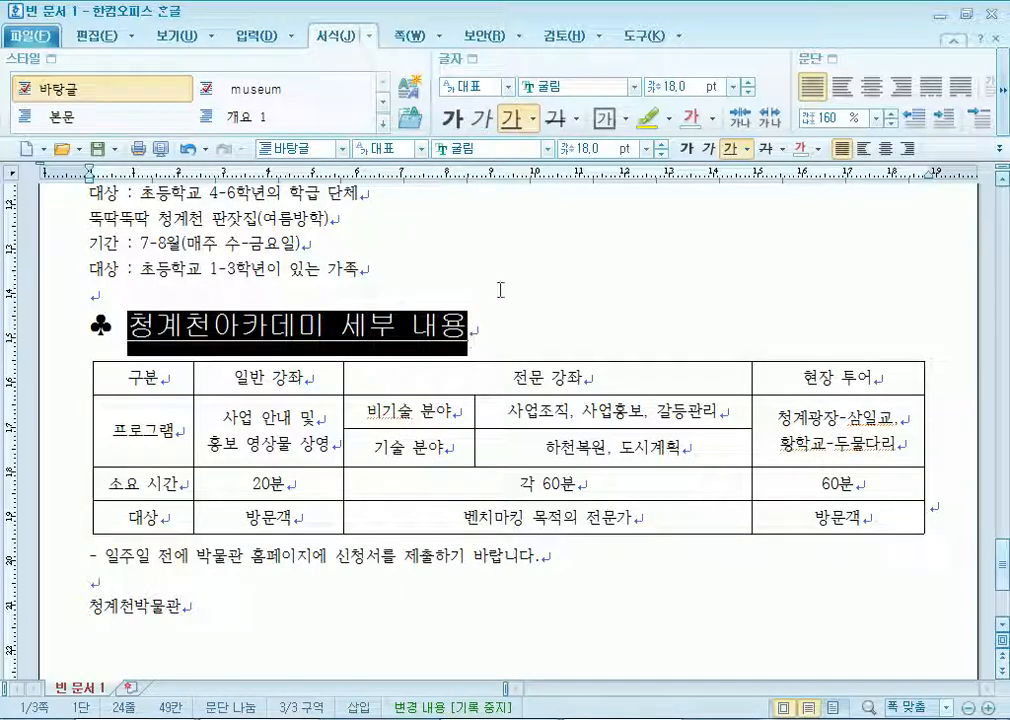
click(214, 367)
Add an emphasis mark (강조점) above 청계천 using the 확장 tab of 글자 모양.
drag(210, 330, 128, 327)
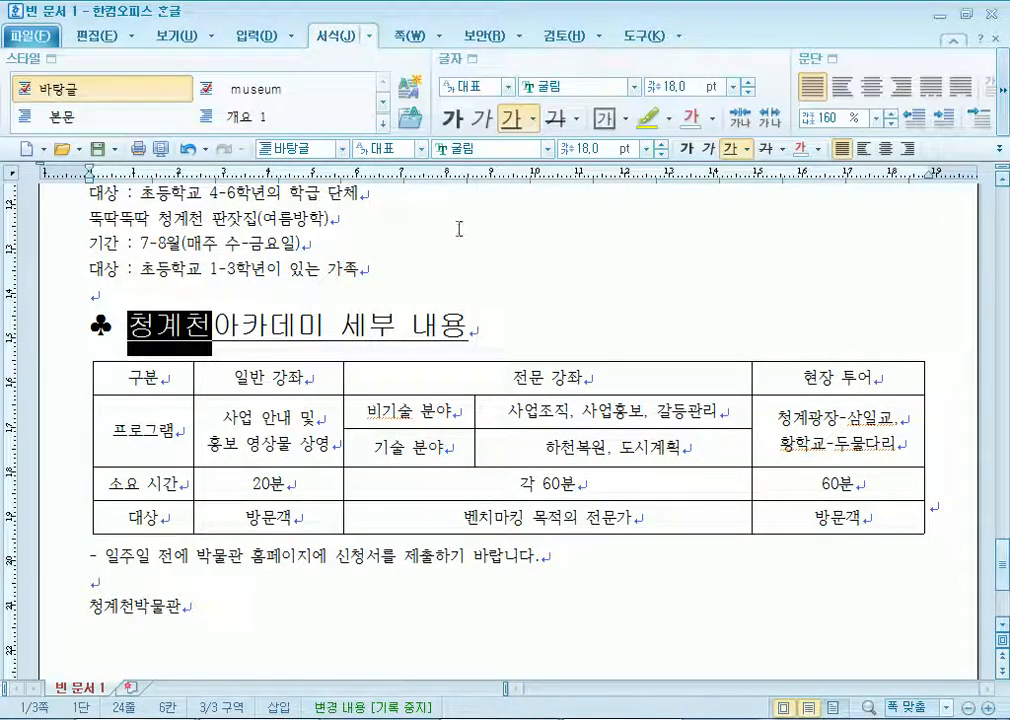
click(471, 58)
click(320, 191)
drag(398, 152, 496, 59)
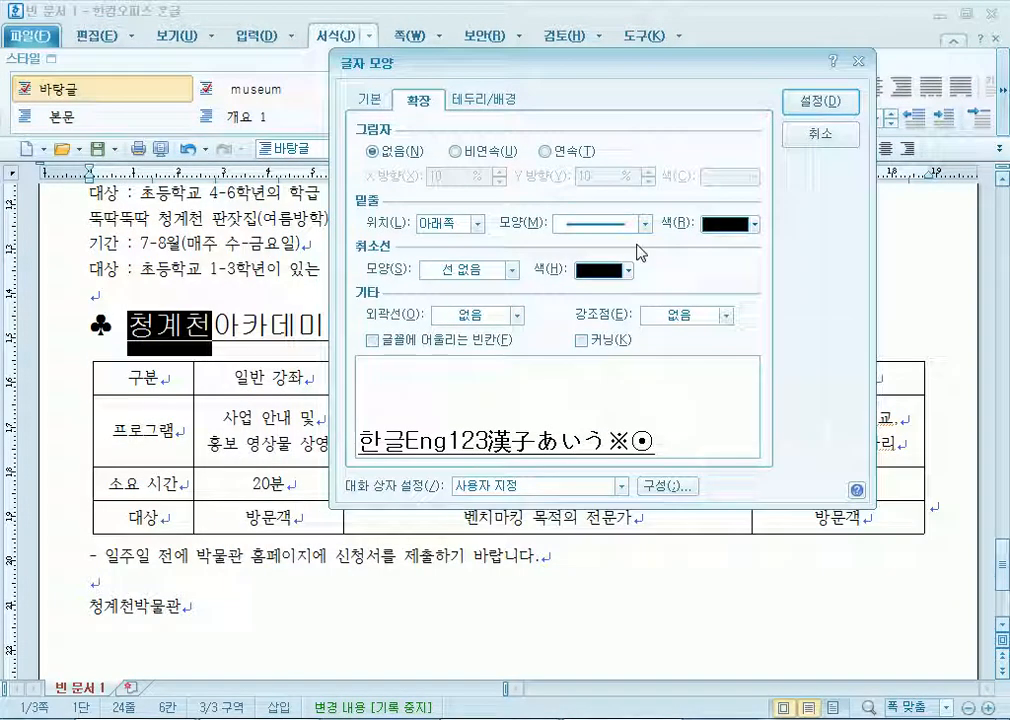
click(683, 314)
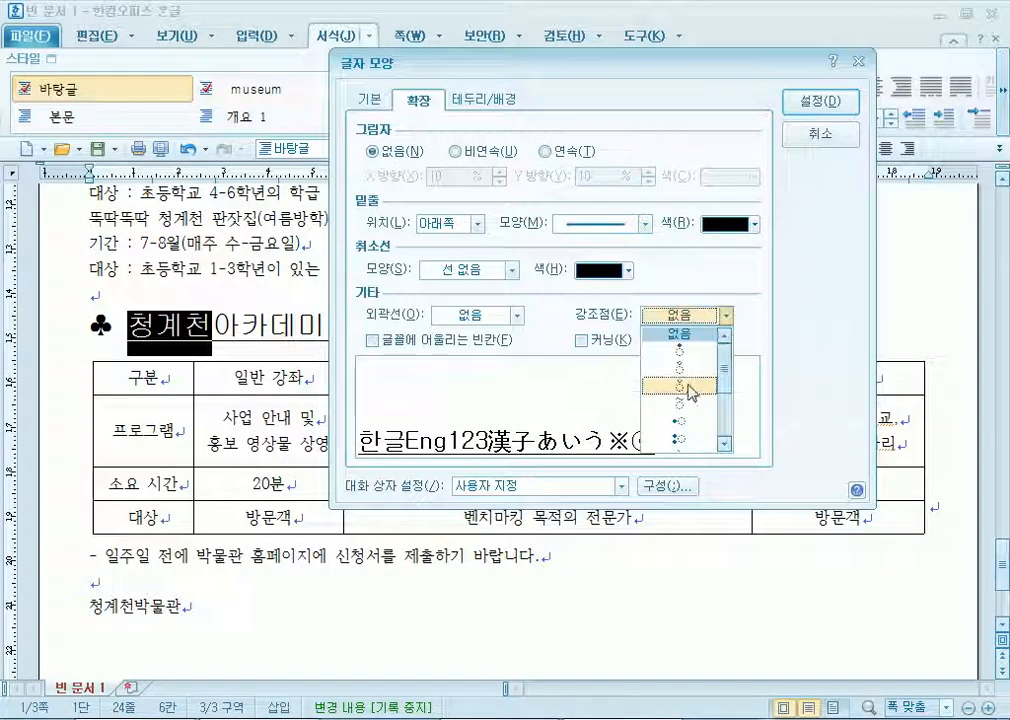
click(684, 370)
click(818, 101)
Add breve-style emphasis marks above 세부 내용, then select the six schedule lines.
drag(340, 325, 466, 328)
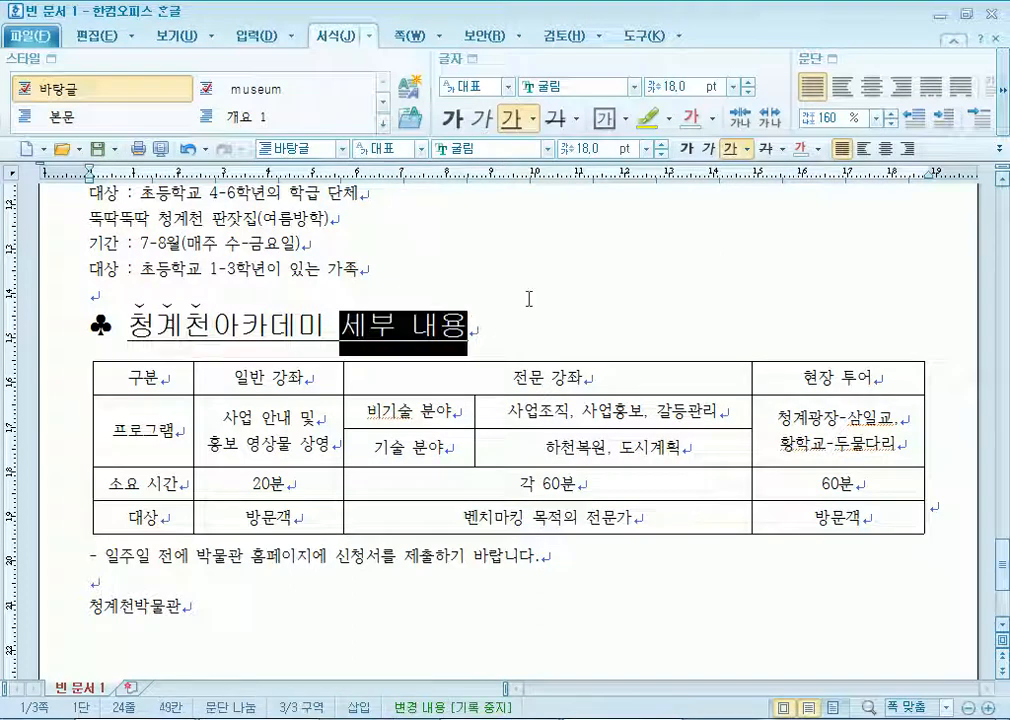
click(473, 59)
click(600, 408)
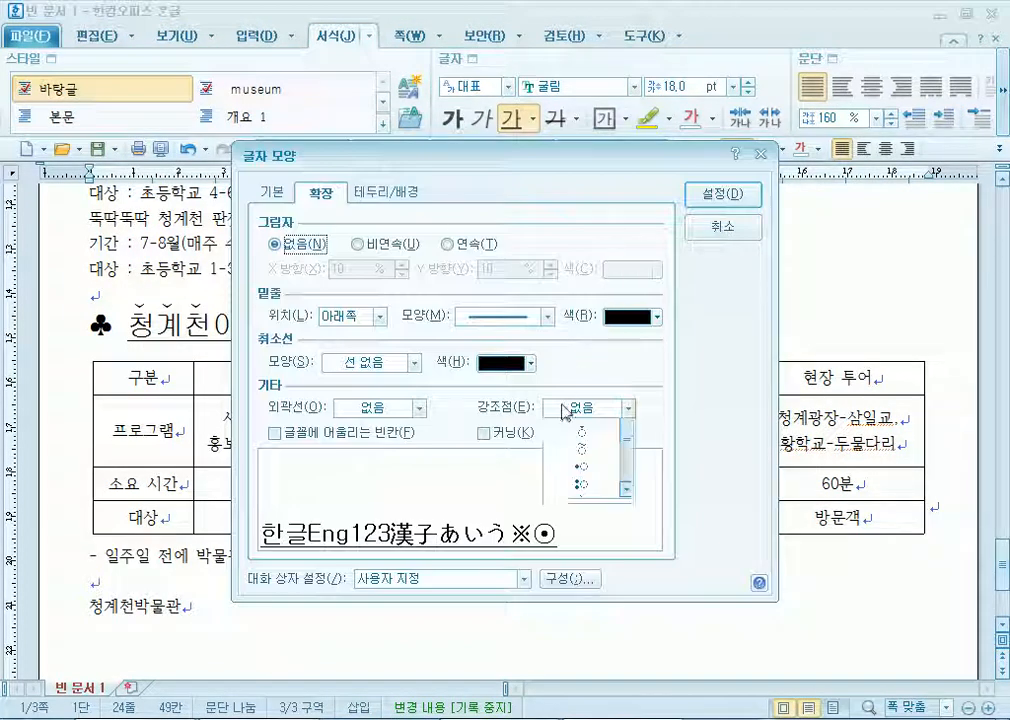
click(590, 478)
click(724, 194)
key(Escape)
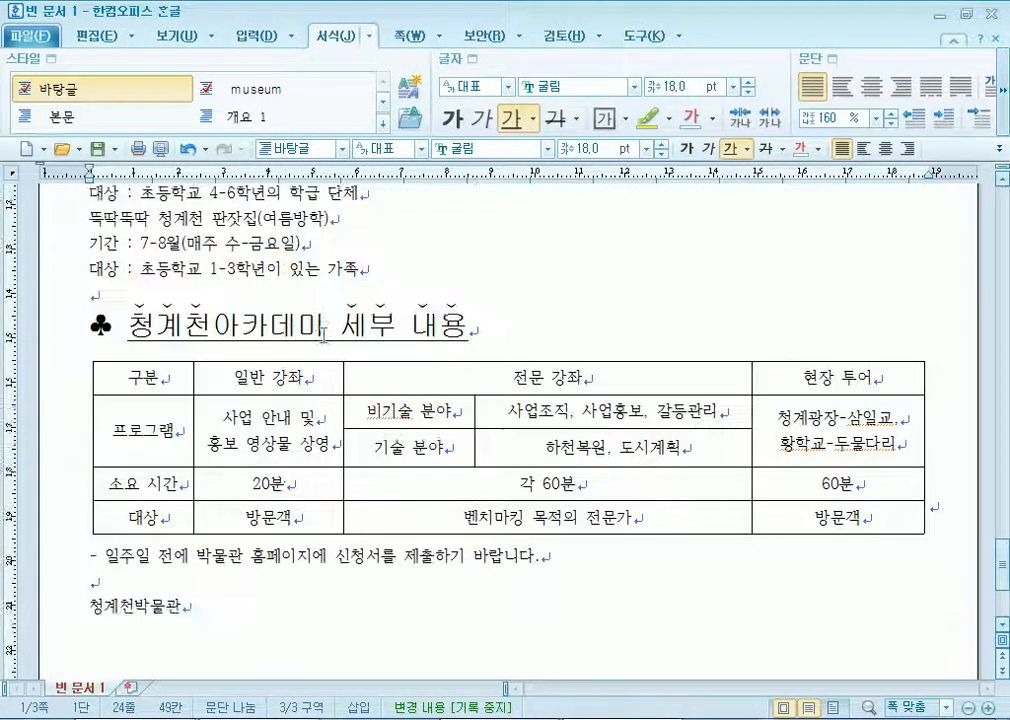
scroll(113, 236, up, 1)
drag(88, 212, 359, 350)
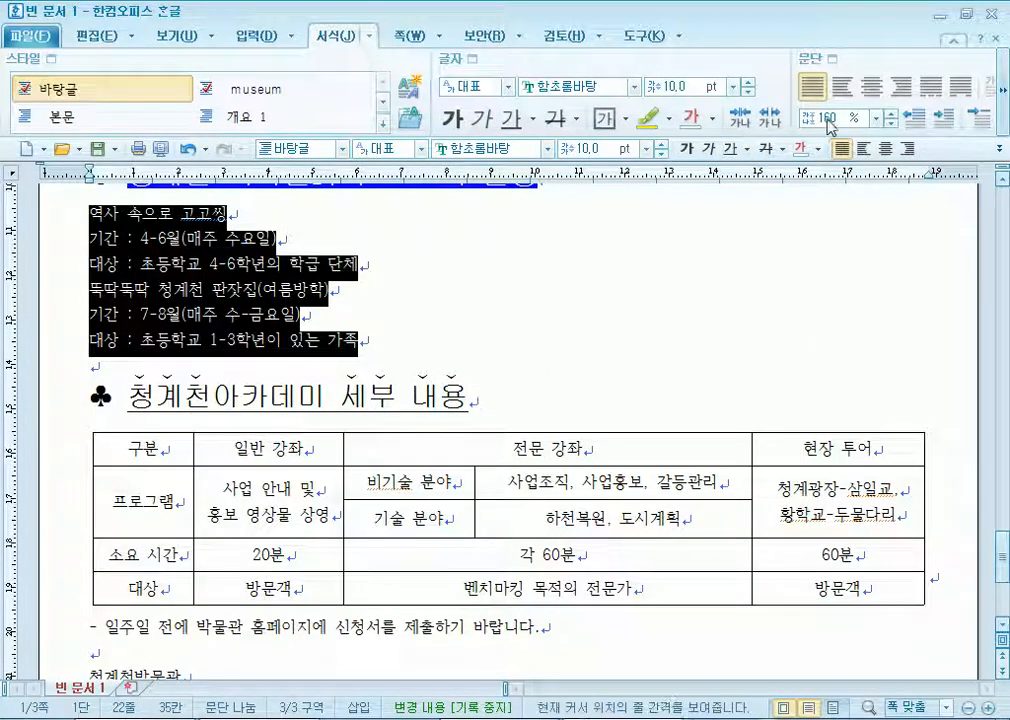
Give the six lines 180% line spacing and the 1. 가. 1) 가) paragraph numbering style.
click(876, 117)
click(818, 177)
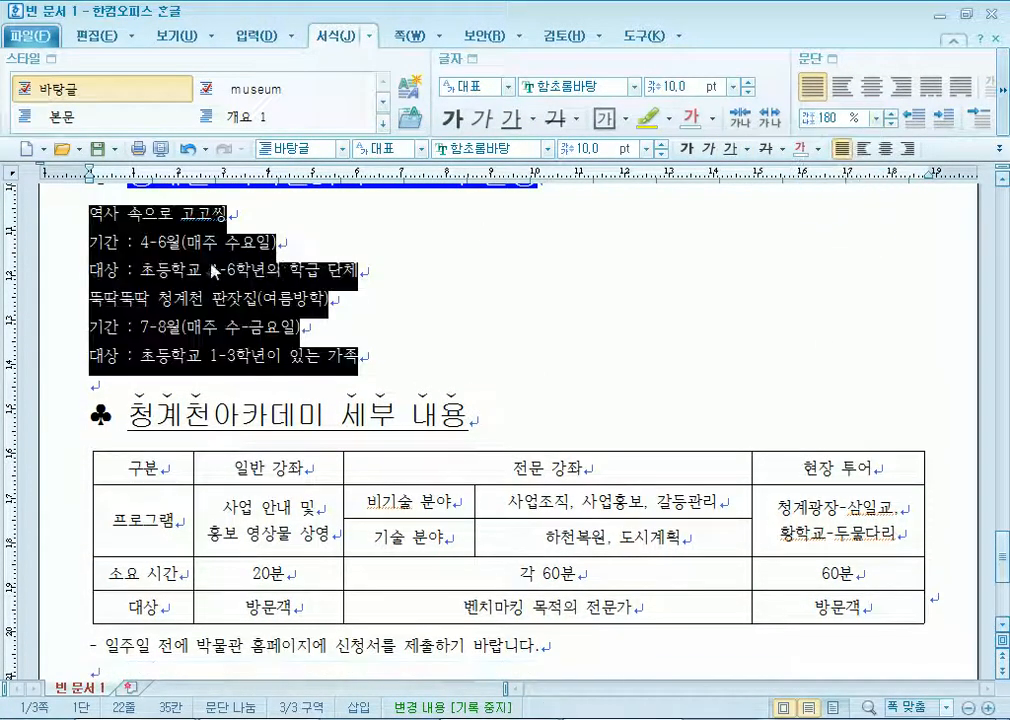
right_click(191, 266)
click(255, 435)
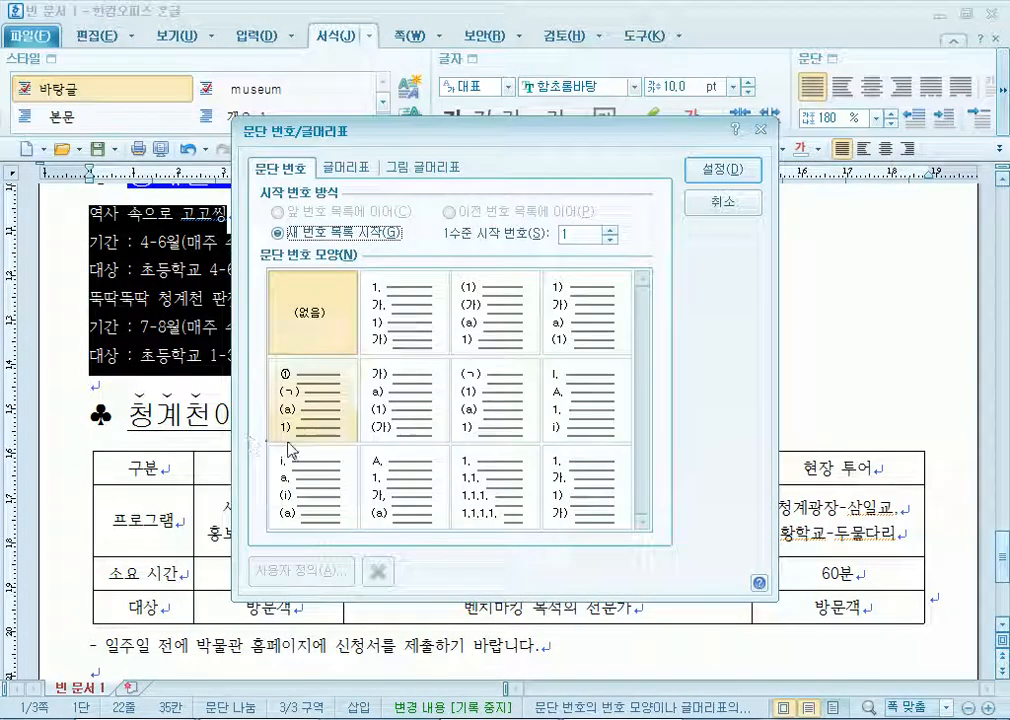
click(379, 322)
drag(492, 127, 650, 58)
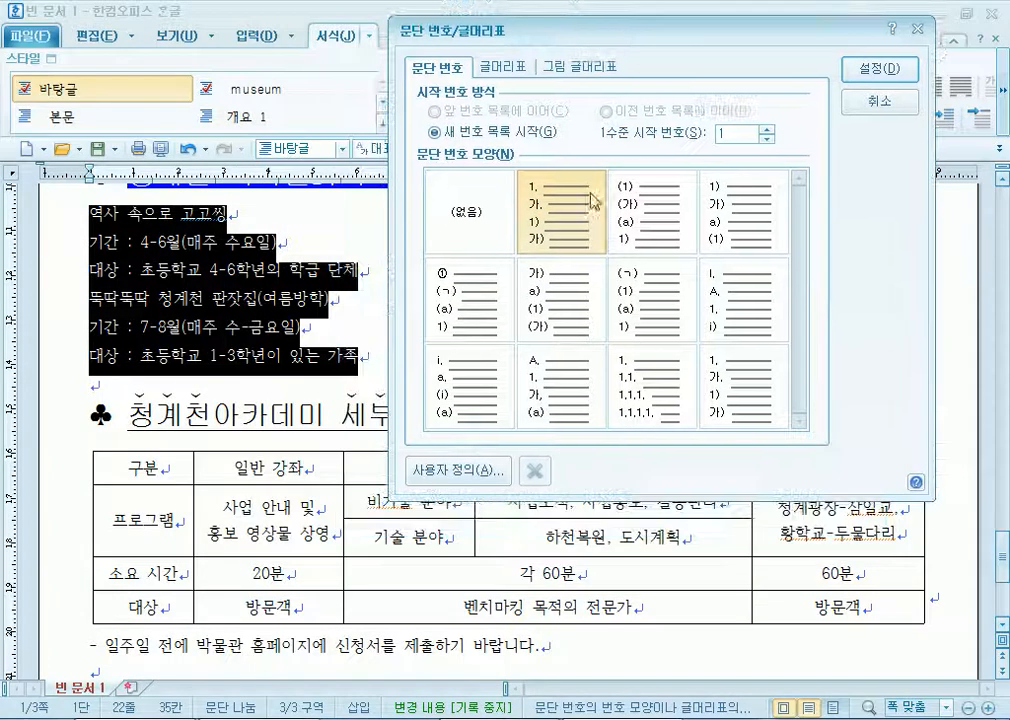
Customise the numbering: level 1 width 20, level 2 width 30, both right-aligned, and apply.
click(440, 475)
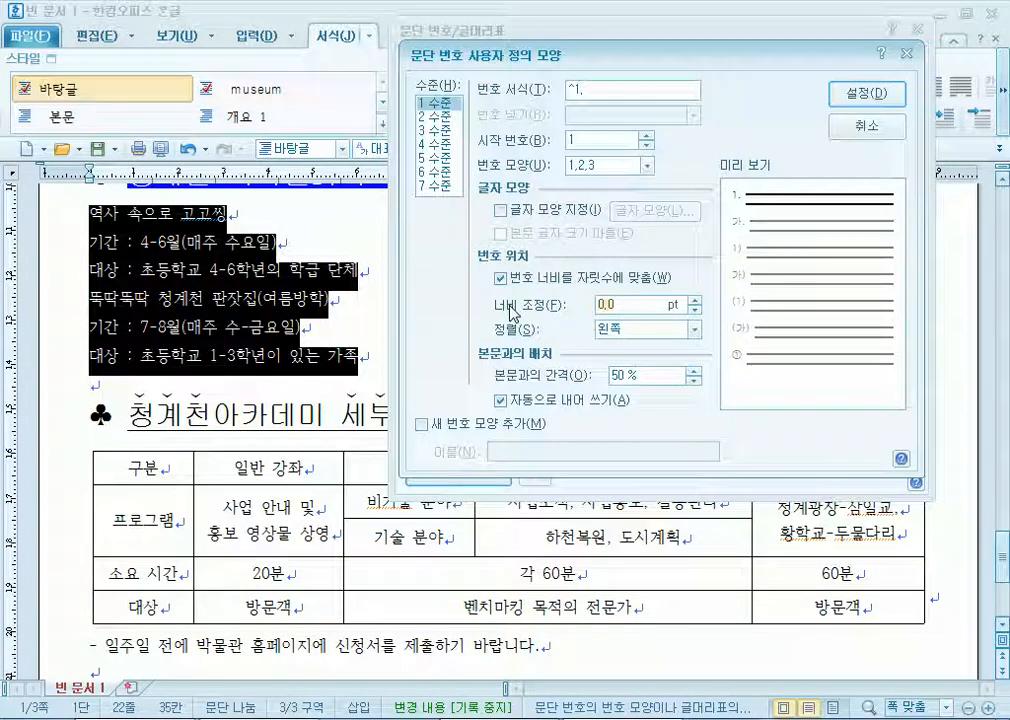
text(20)
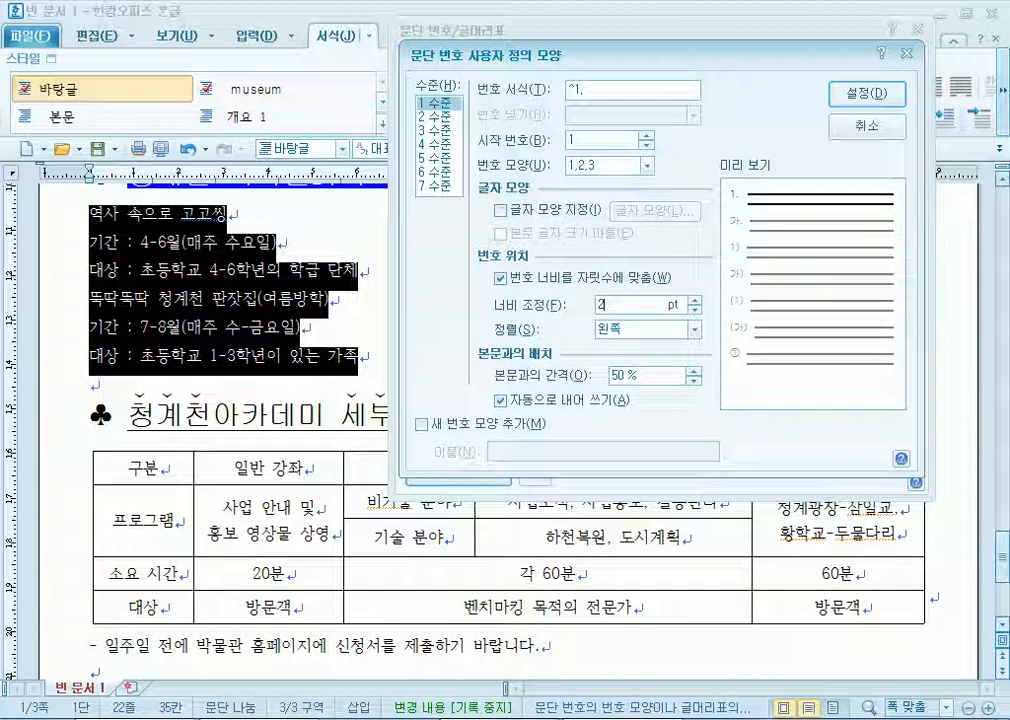
click(640, 329)
click(622, 377)
click(435, 116)
text(30)
click(640, 329)
click(628, 377)
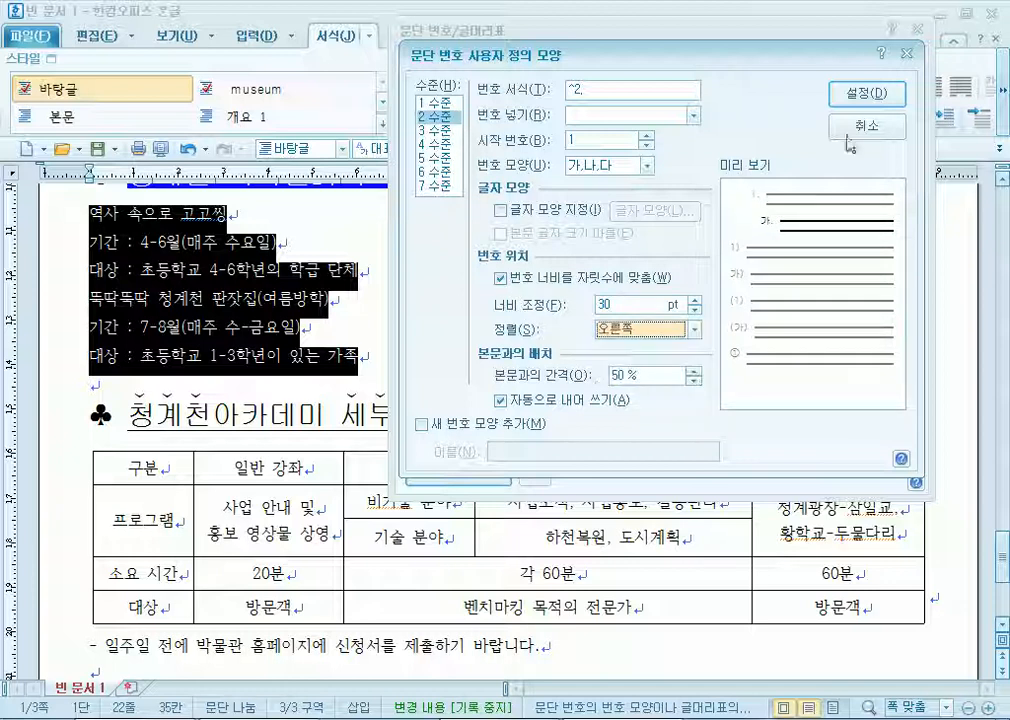
click(867, 94)
click(866, 72)
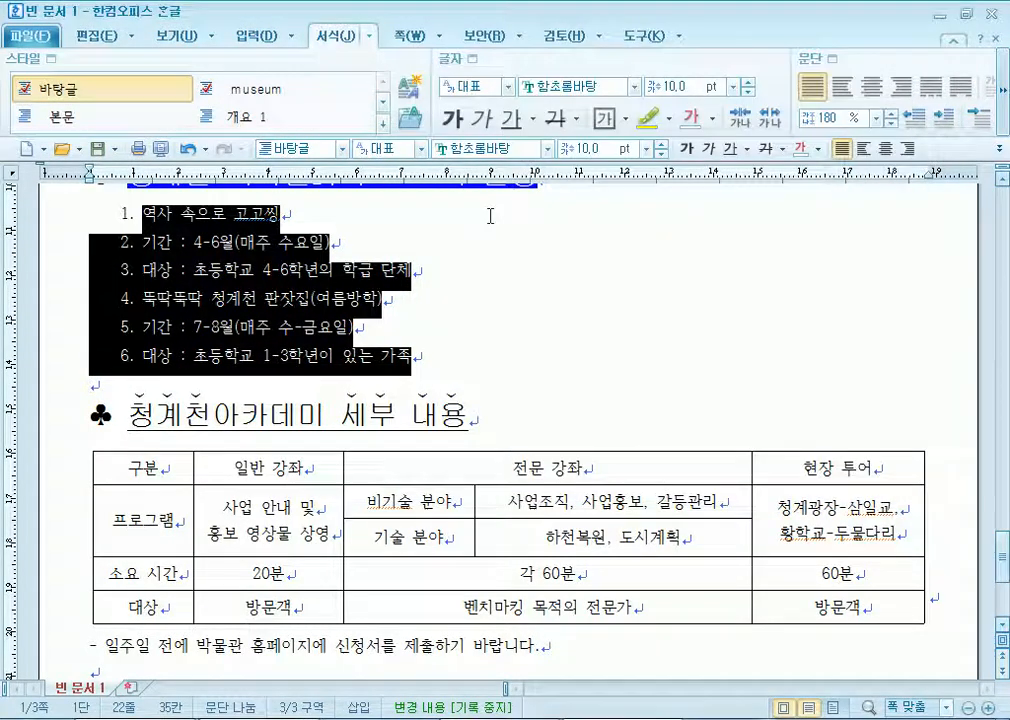
Demote both programmes' 기간 and 대상 lines to 가./나. sub-items with 한 수준 감소.
click(143, 338)
drag(175, 218, 262, 355)
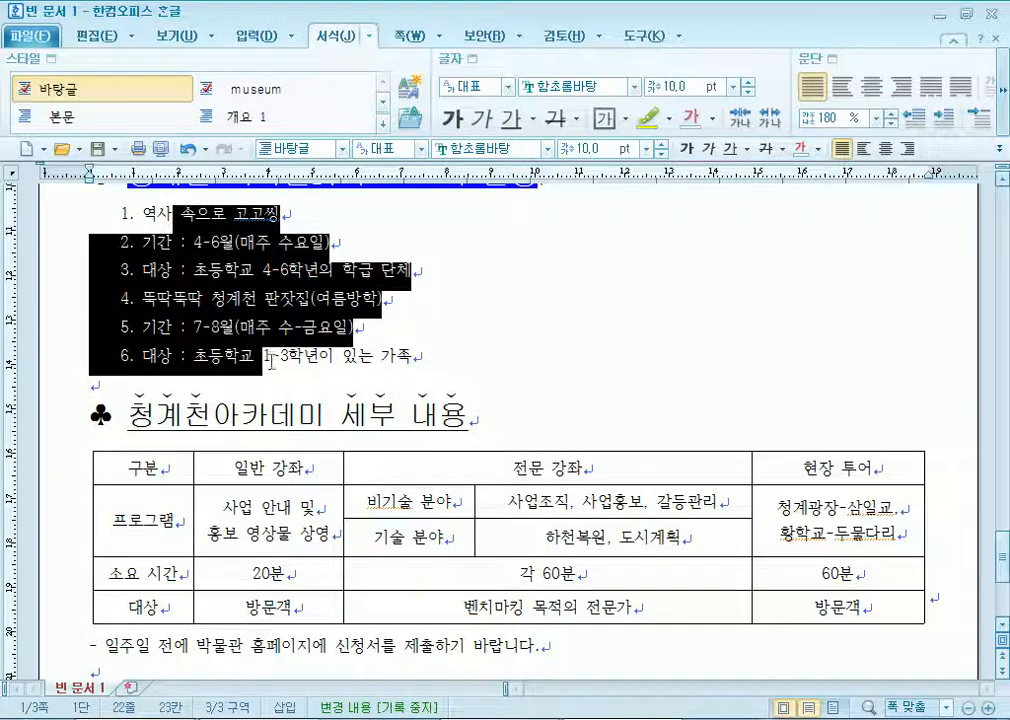
click(1005, 113)
click(1005, 113)
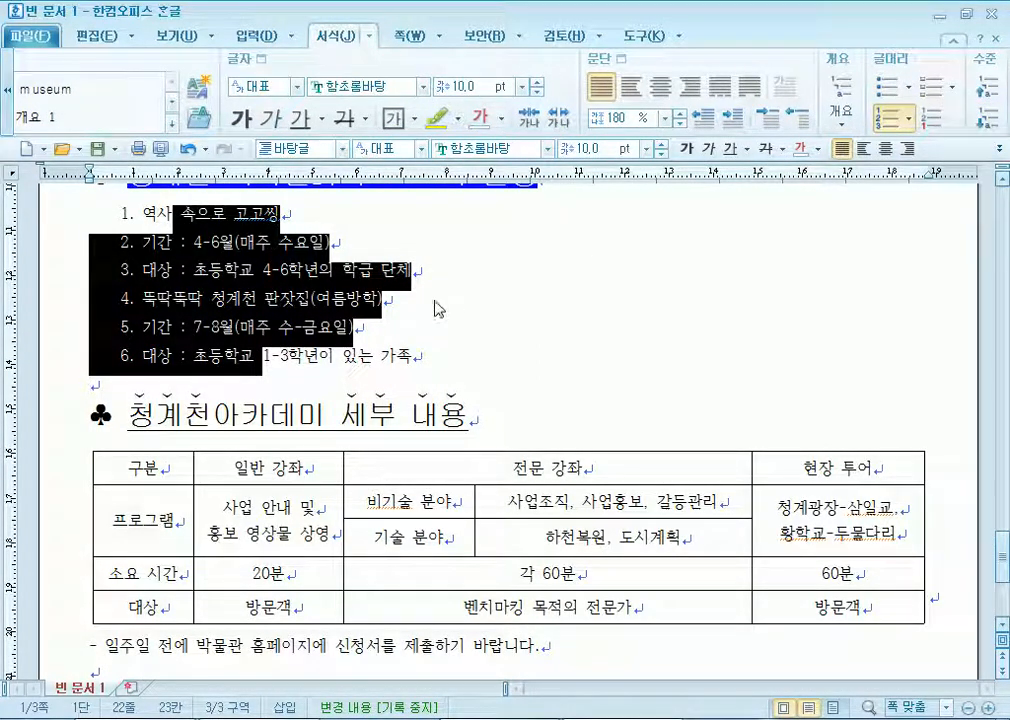
click(152, 301)
drag(190, 249, 262, 270)
click(987, 116)
drag(195, 326, 222, 355)
click(987, 116)
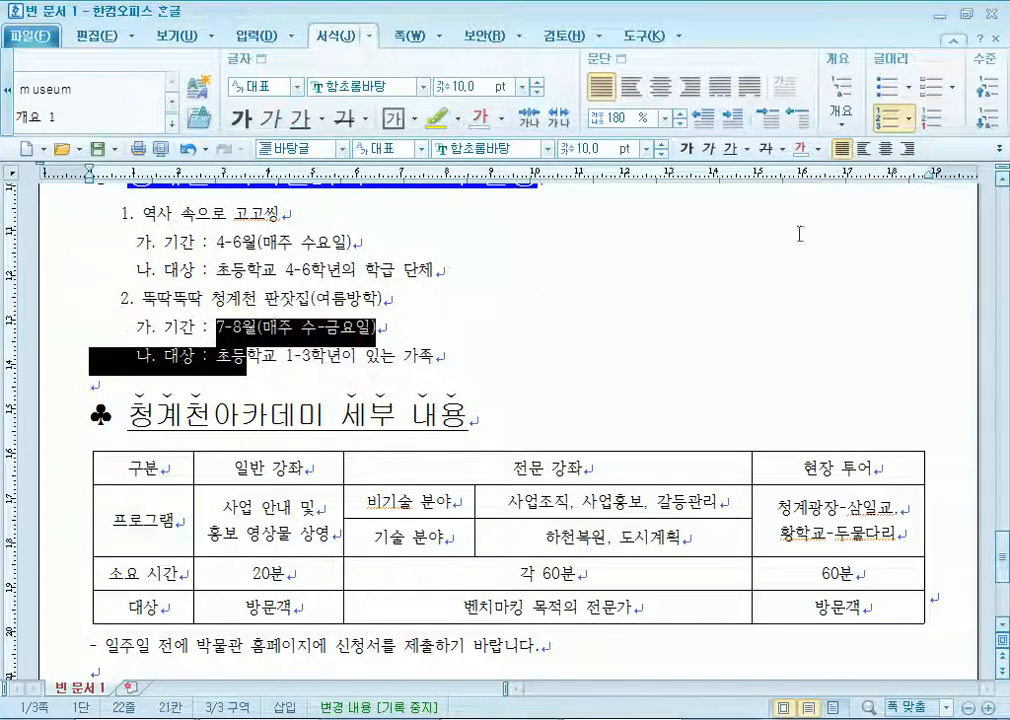
click(212, 330)
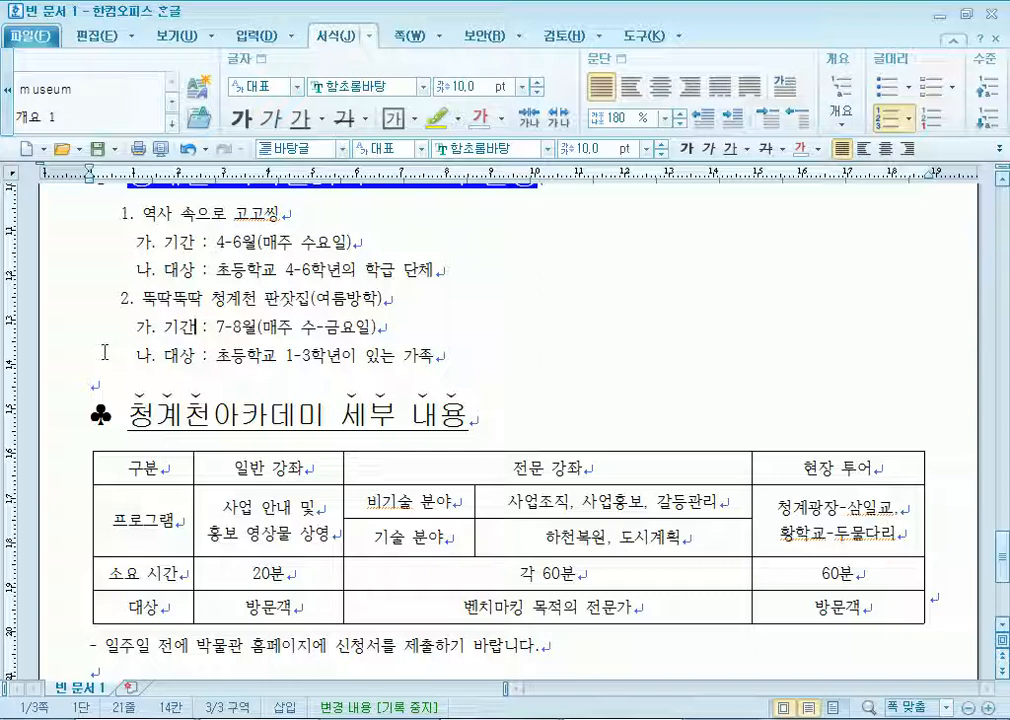
Select the six programme lines, then try demoting them and toggling outline numbering 1–6 on and off.
drag(140, 214, 340, 355)
click(993, 117)
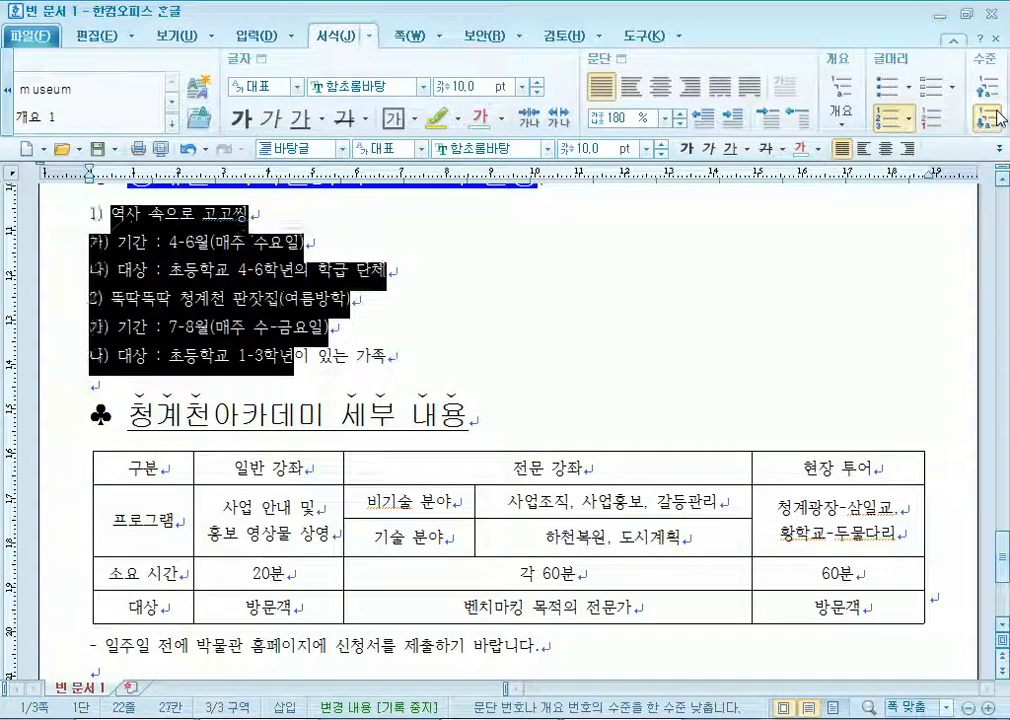
click(993, 117)
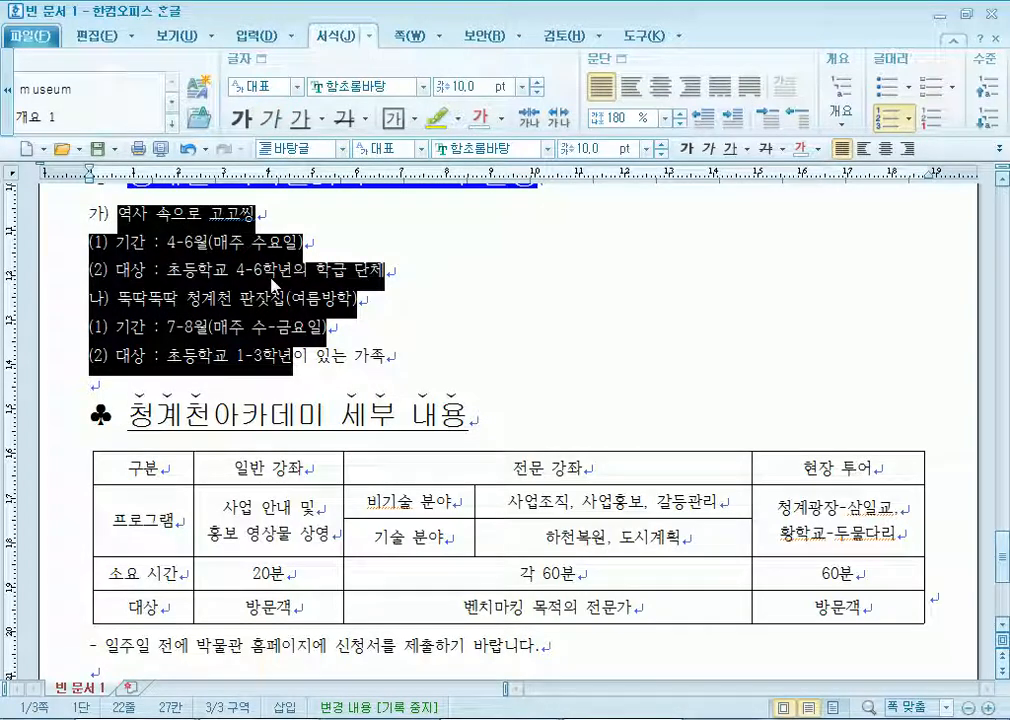
click(855, 88)
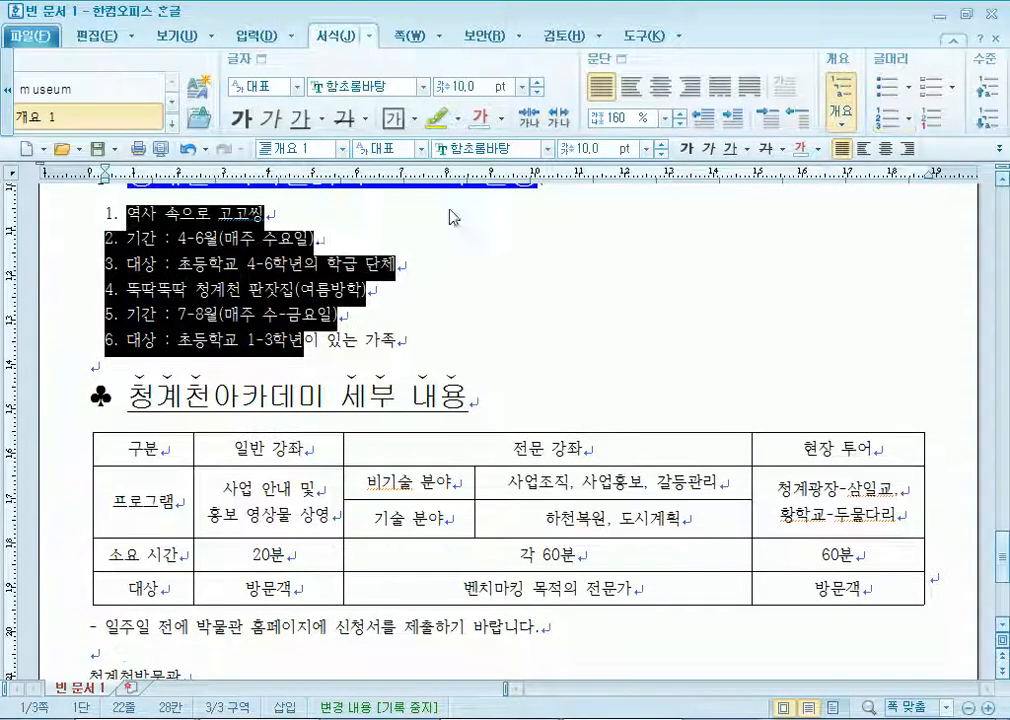
click(838, 91)
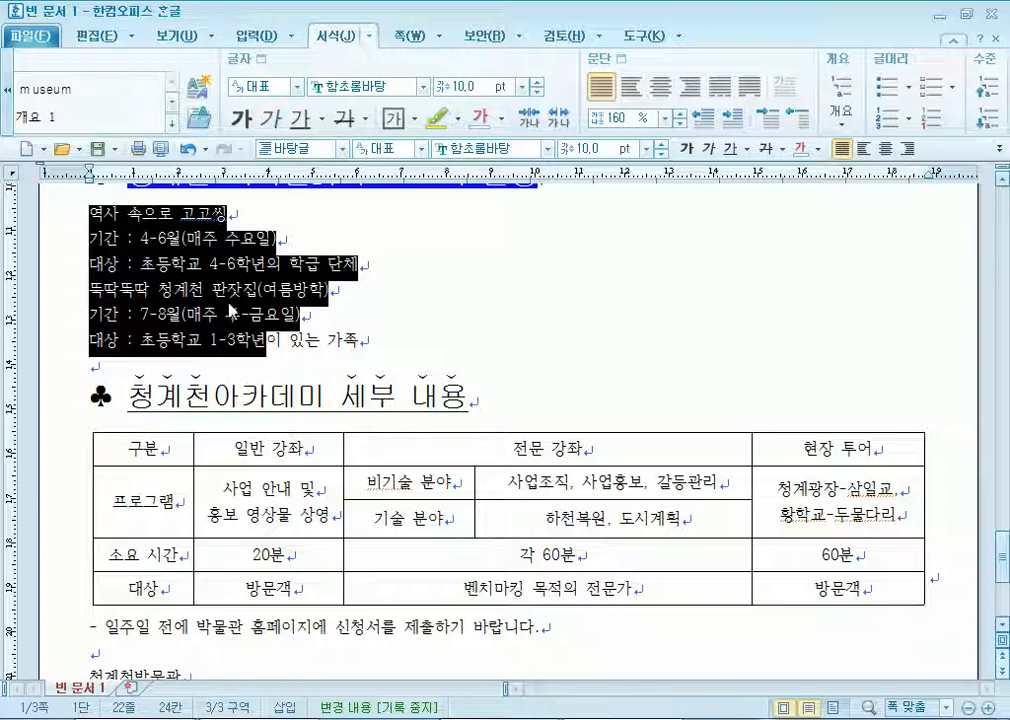
Raise the lines' spacing to 180% and apply the 1. 가. 1) 가) numbering shape.
right_click(196, 287)
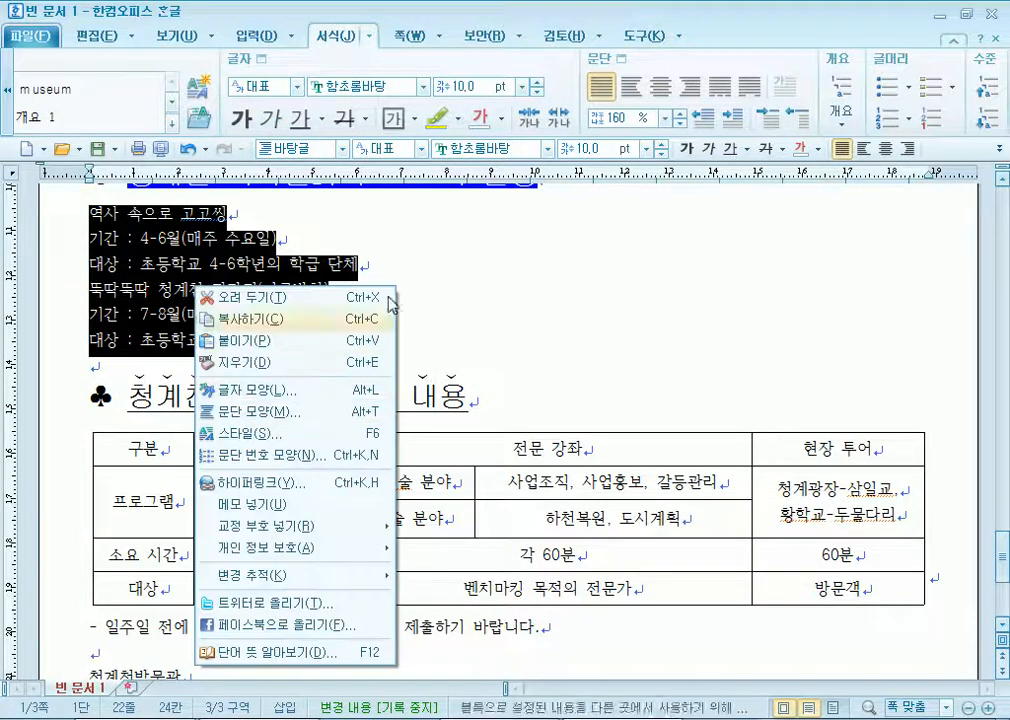
click(680, 114)
click(680, 114)
click(680, 114)
click(680, 114)
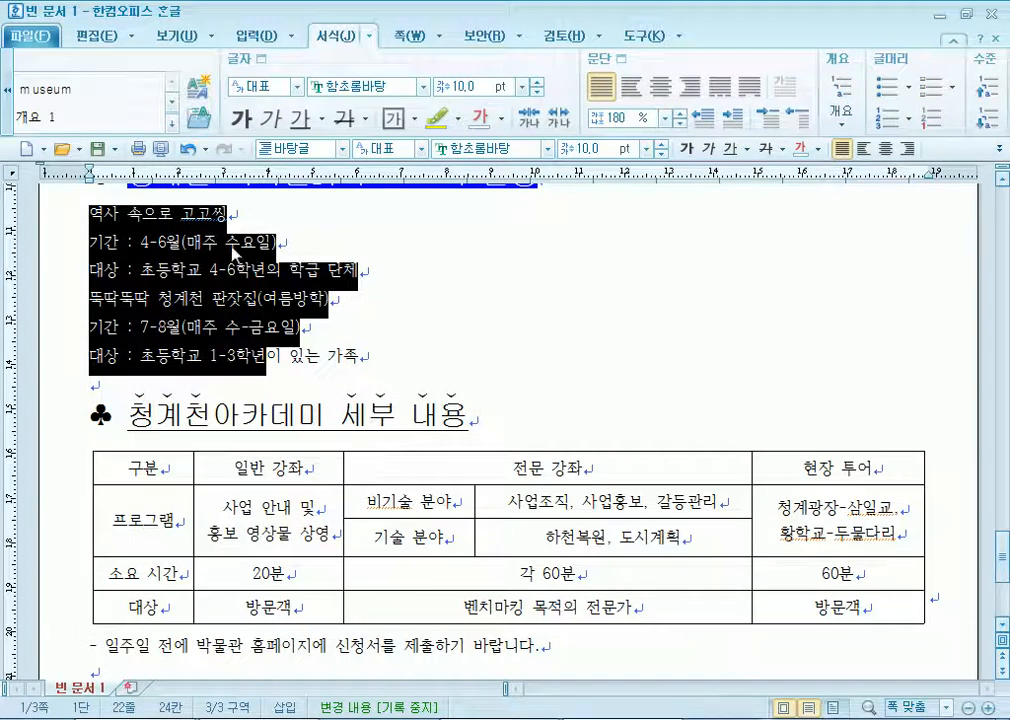
right_click(220, 250)
click(266, 420)
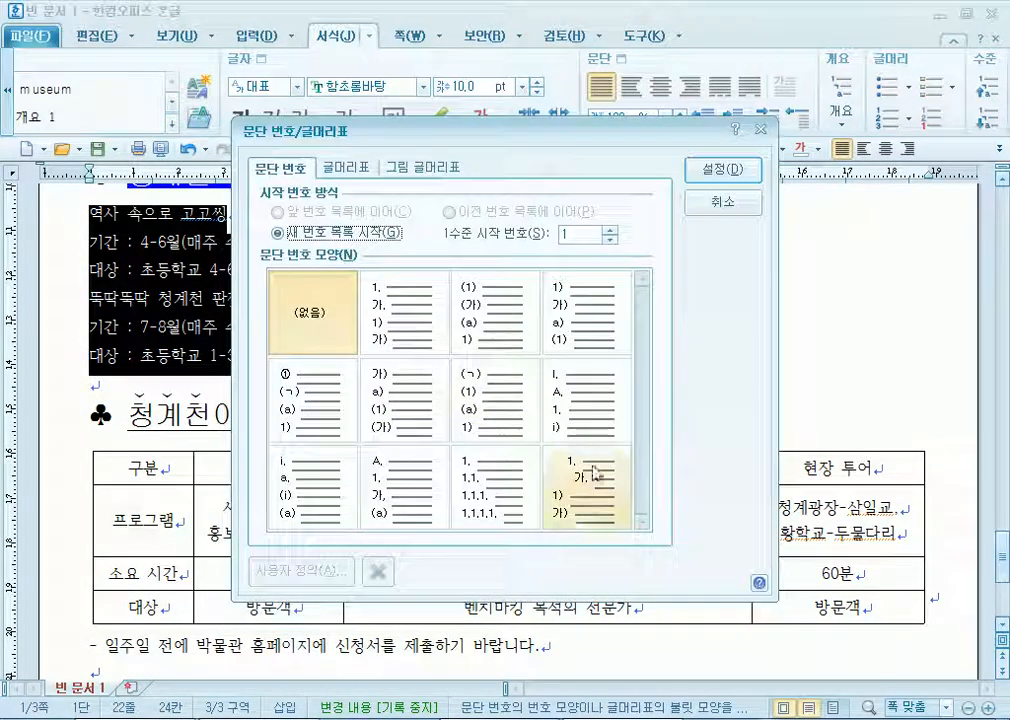
drag(604, 133, 569, 17)
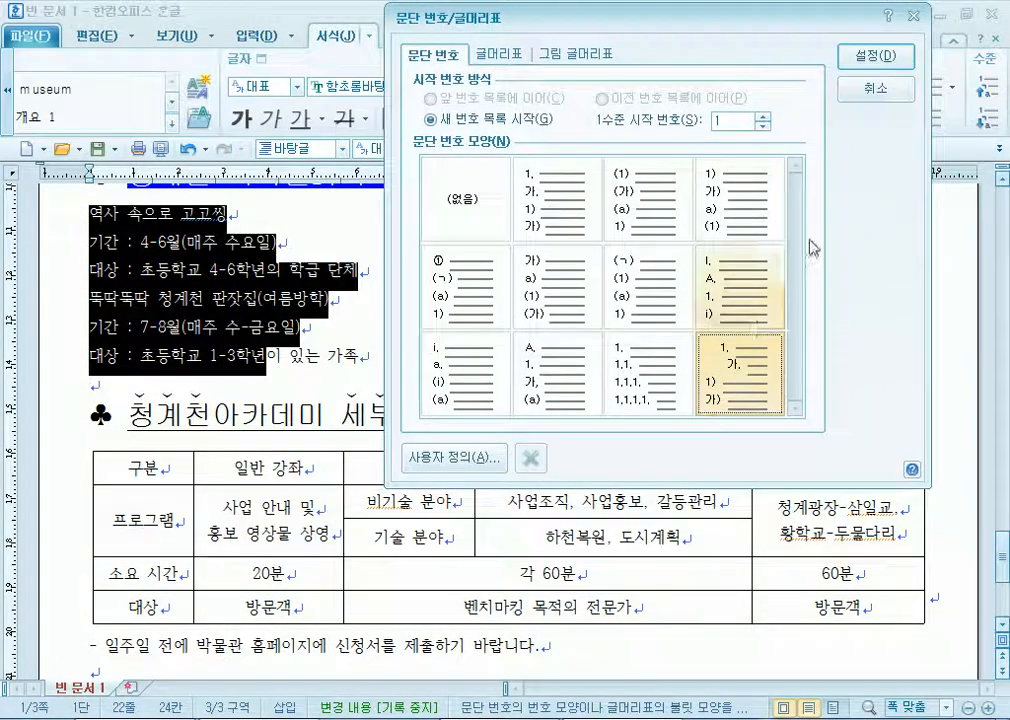
click(691, 47)
Rework the 기간 and 대상 sub-item levels under each programme with the demote and promote buttons.
click(194, 270)
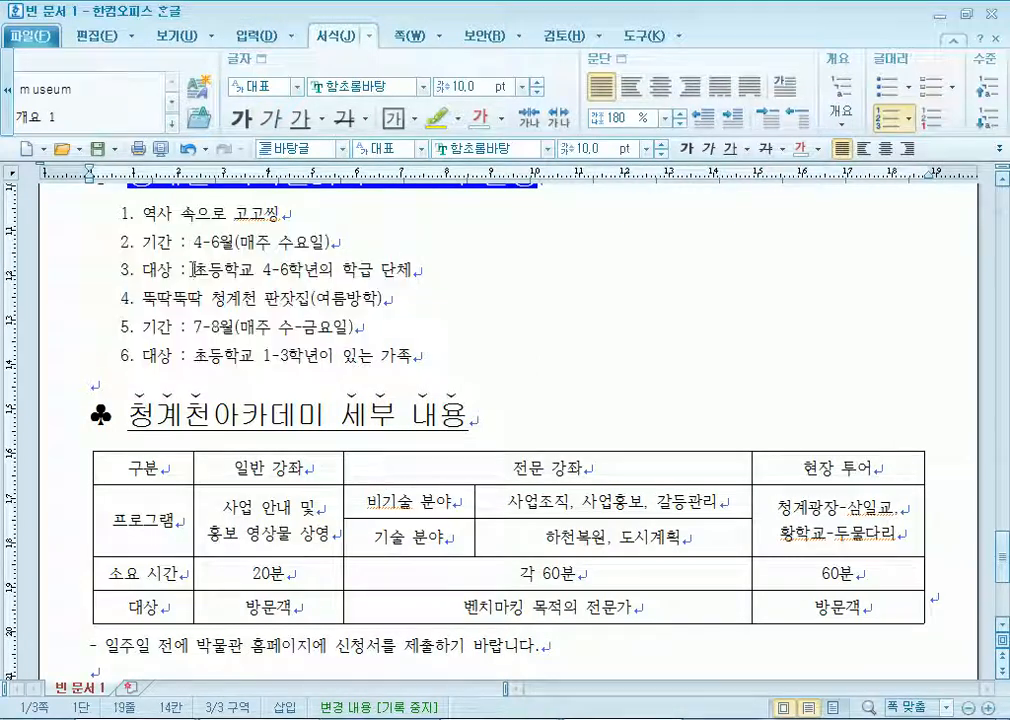
drag(191, 242, 254, 270)
click(991, 120)
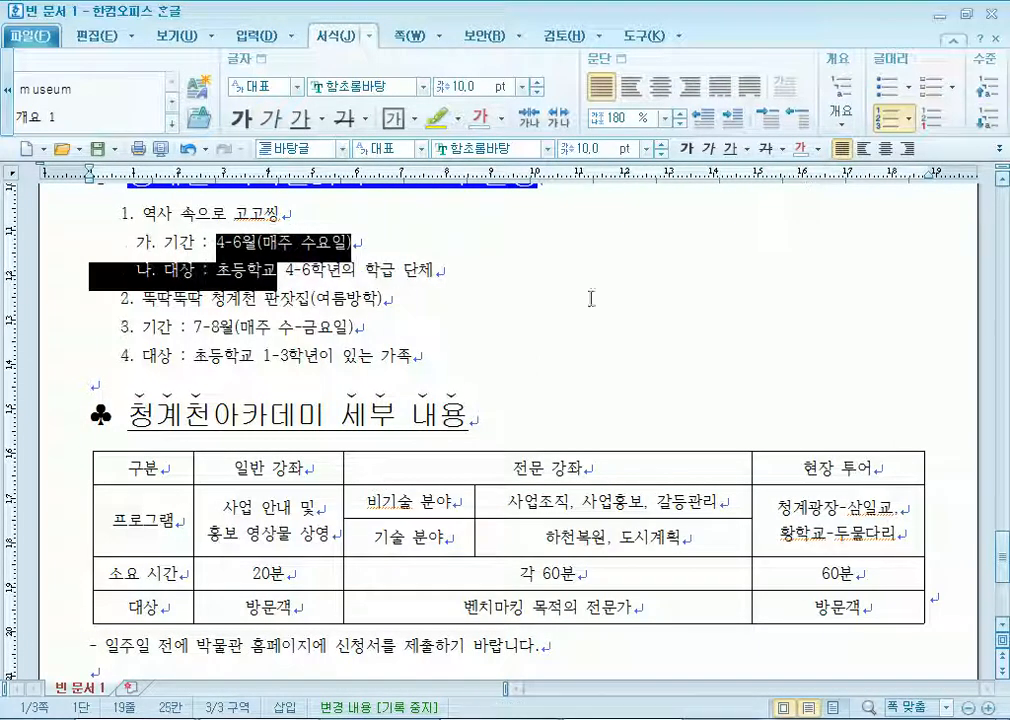
drag(229, 327, 276, 356)
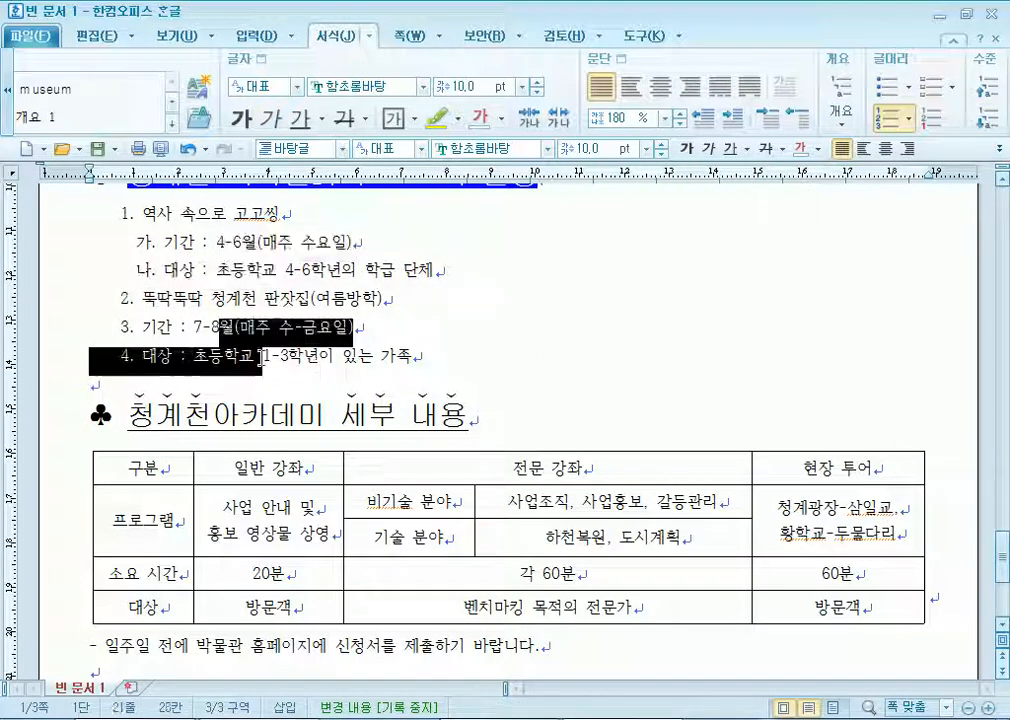
click(991, 120)
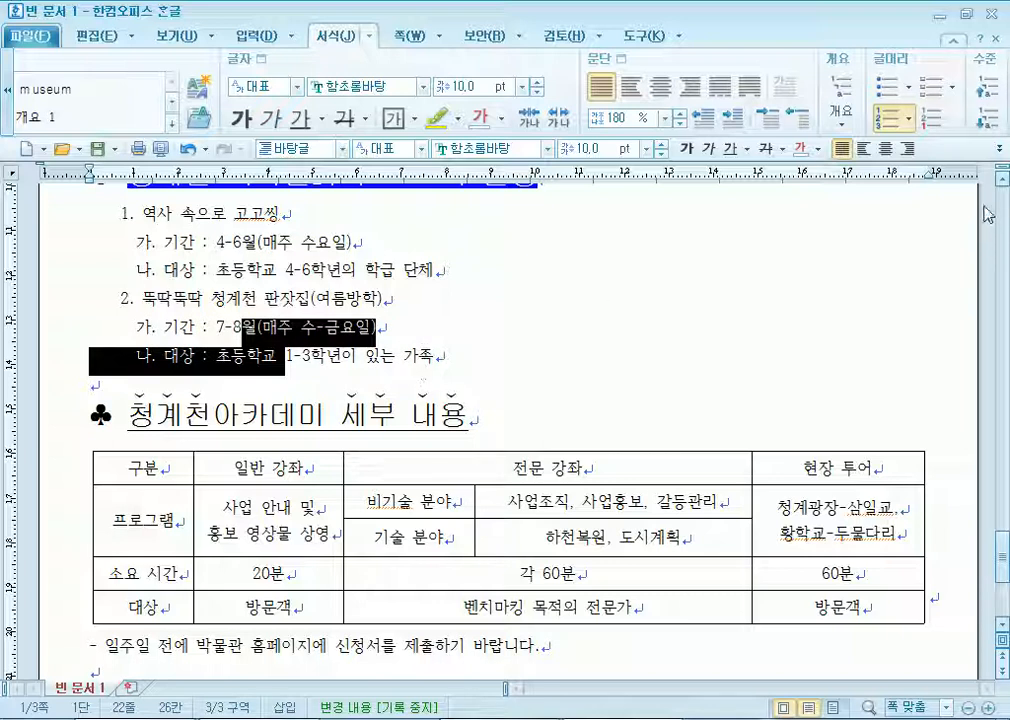
click(990, 122)
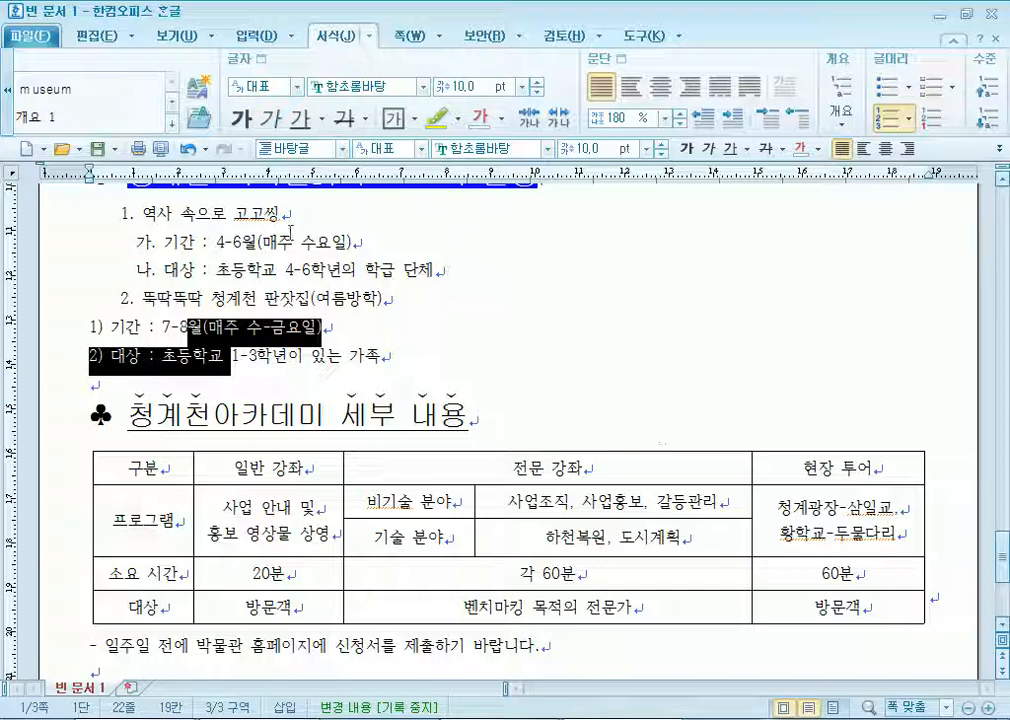
click(221, 240)
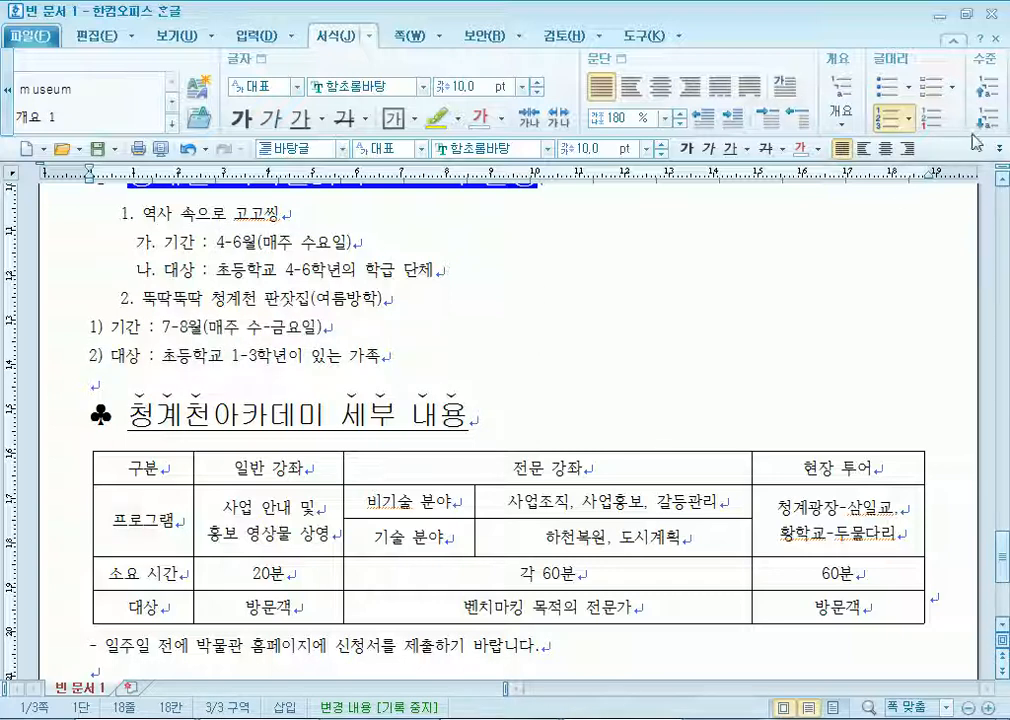
click(988, 88)
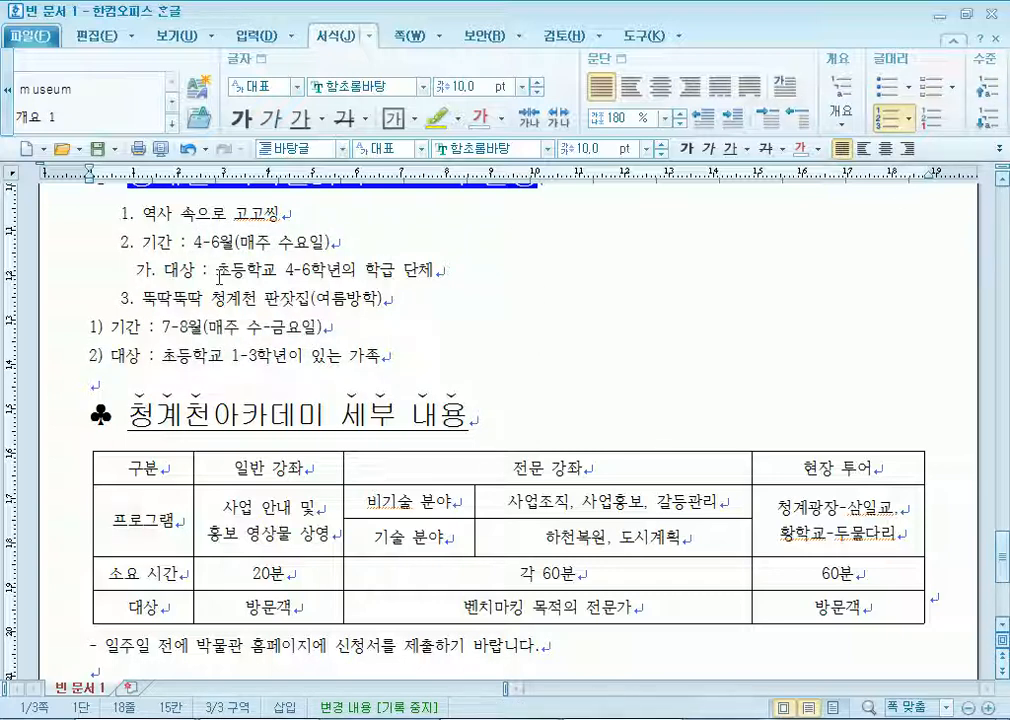
Renumber all six lines 1–6, then reset them to the 바탕글 style with Ctrl+1.
drag(157, 213, 275, 355)
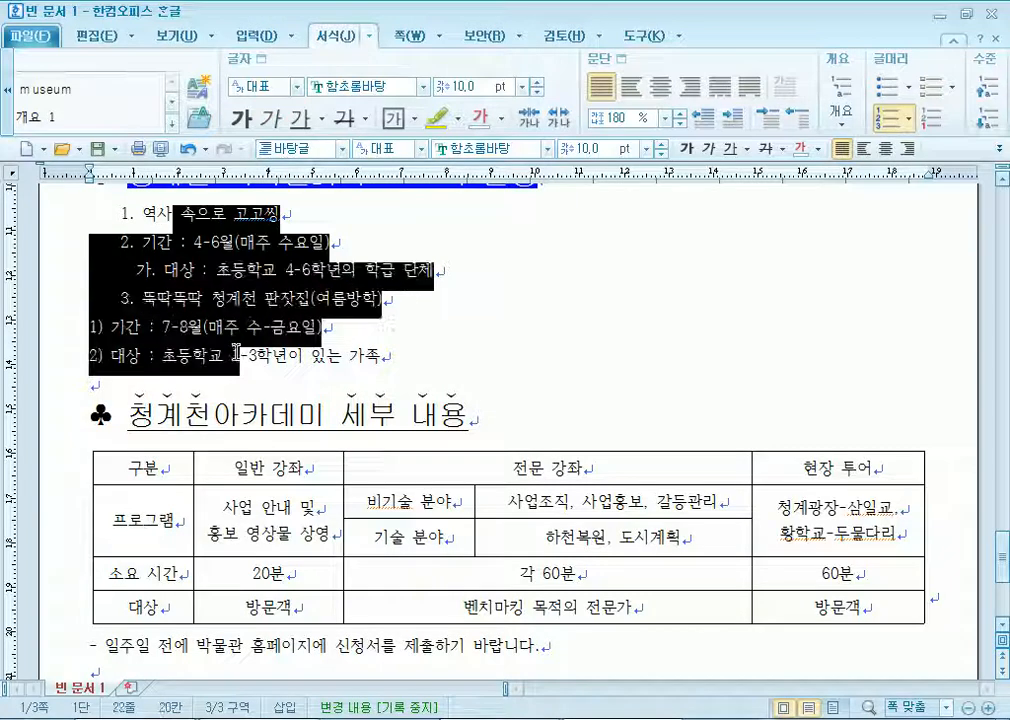
click(840, 90)
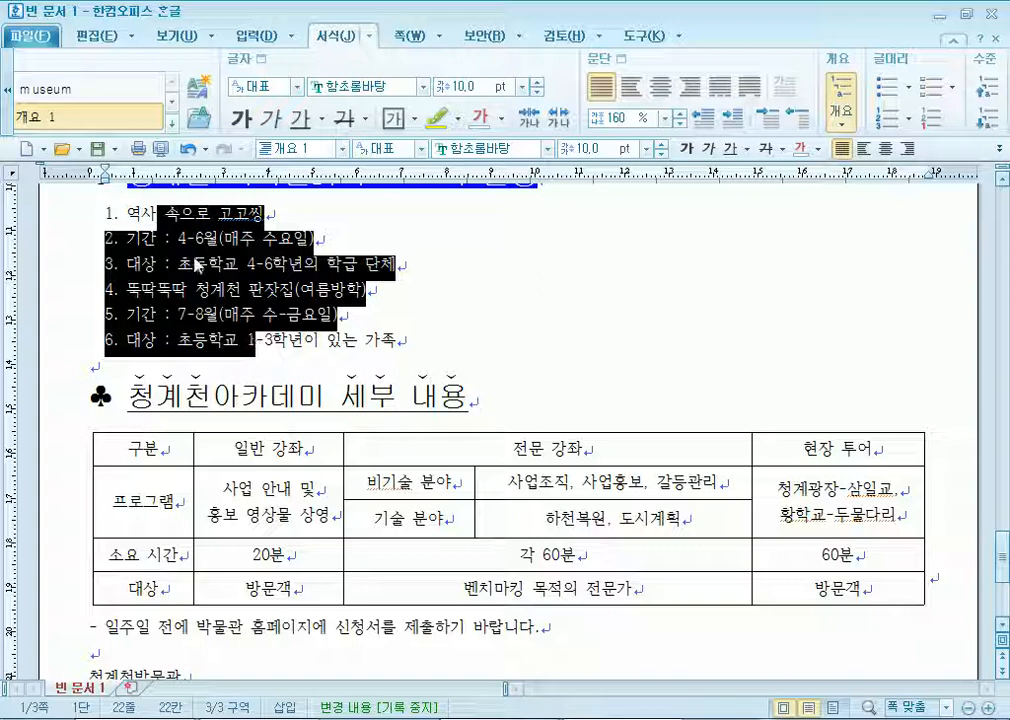
key(ctrl+1)
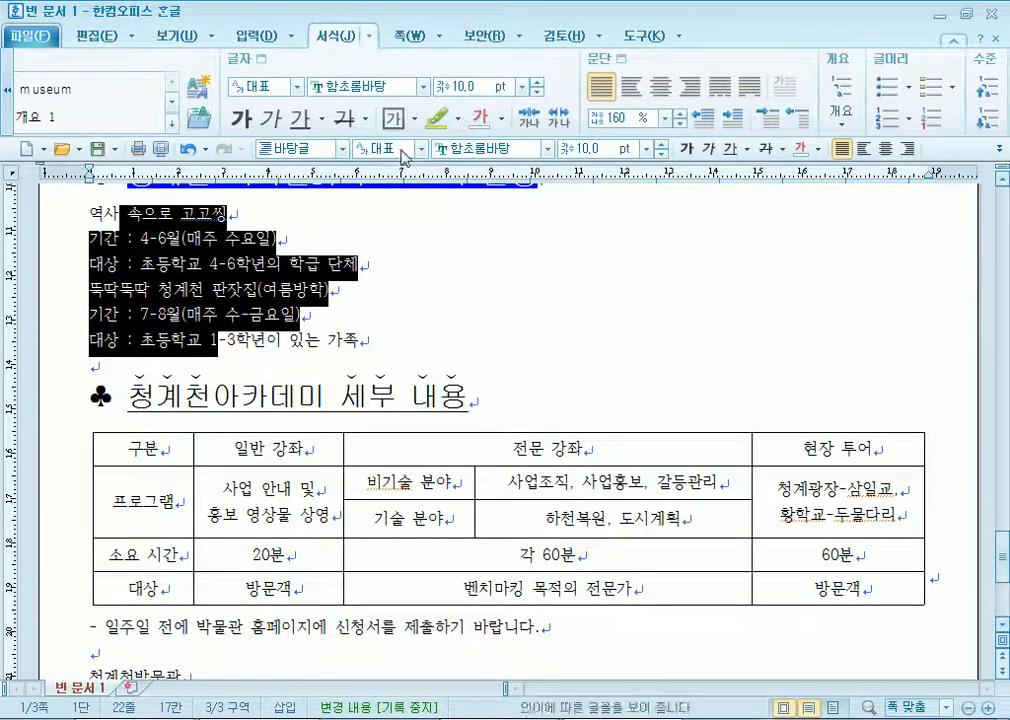
click(6, 101)
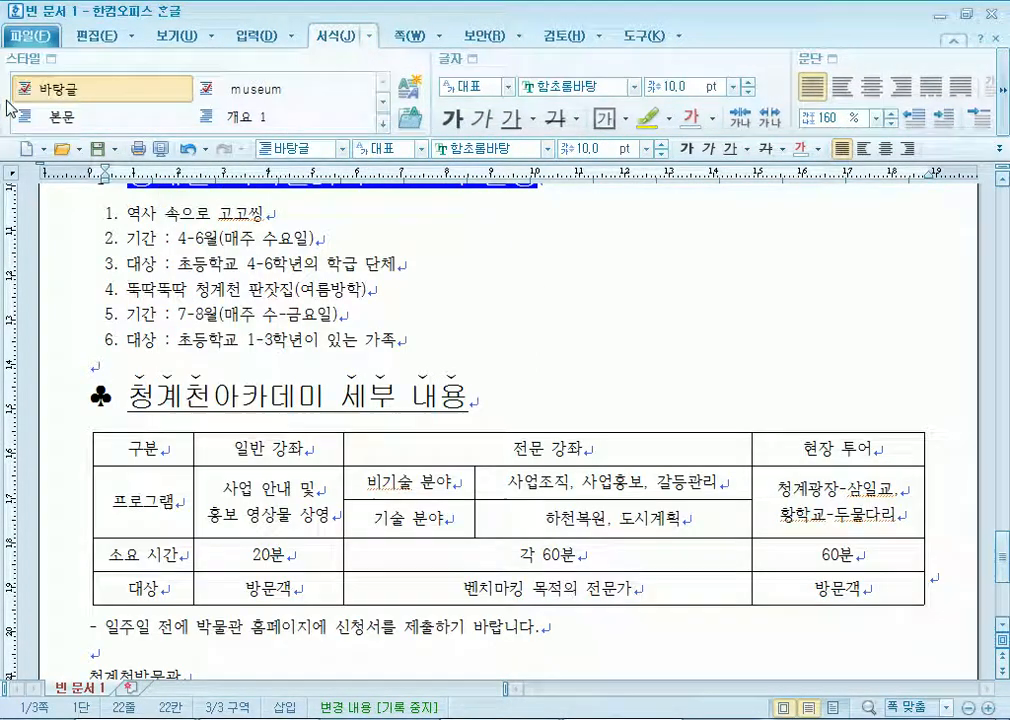
Apply 바탕글 to the six programme lines, undoing a stray museum style, and reselect them.
click(14, 88)
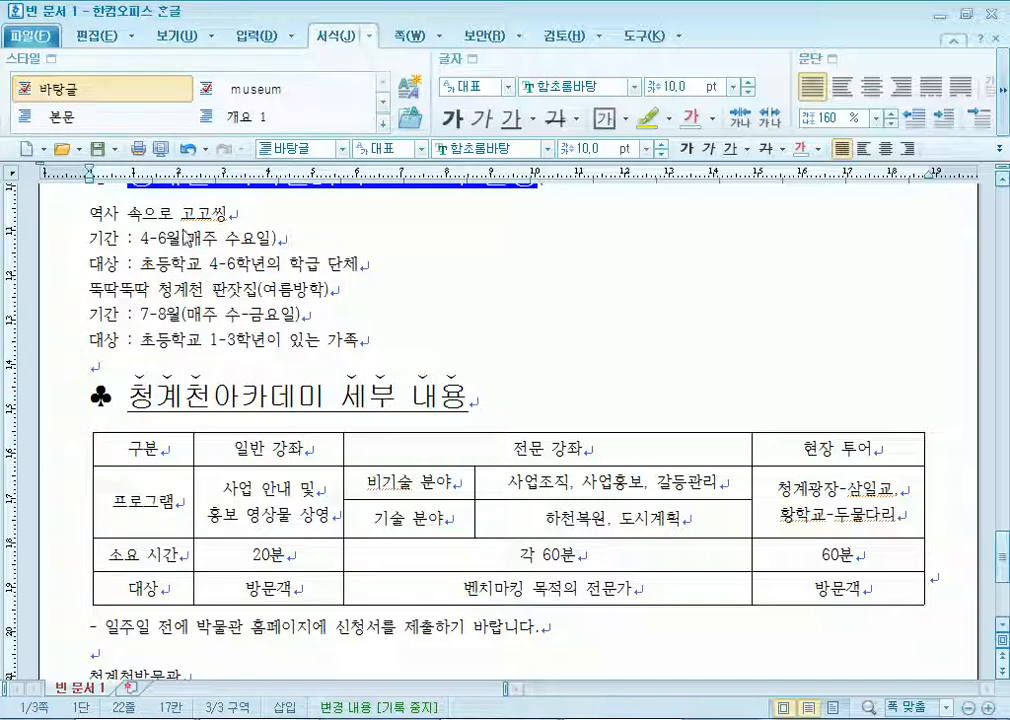
drag(89, 212, 357, 340)
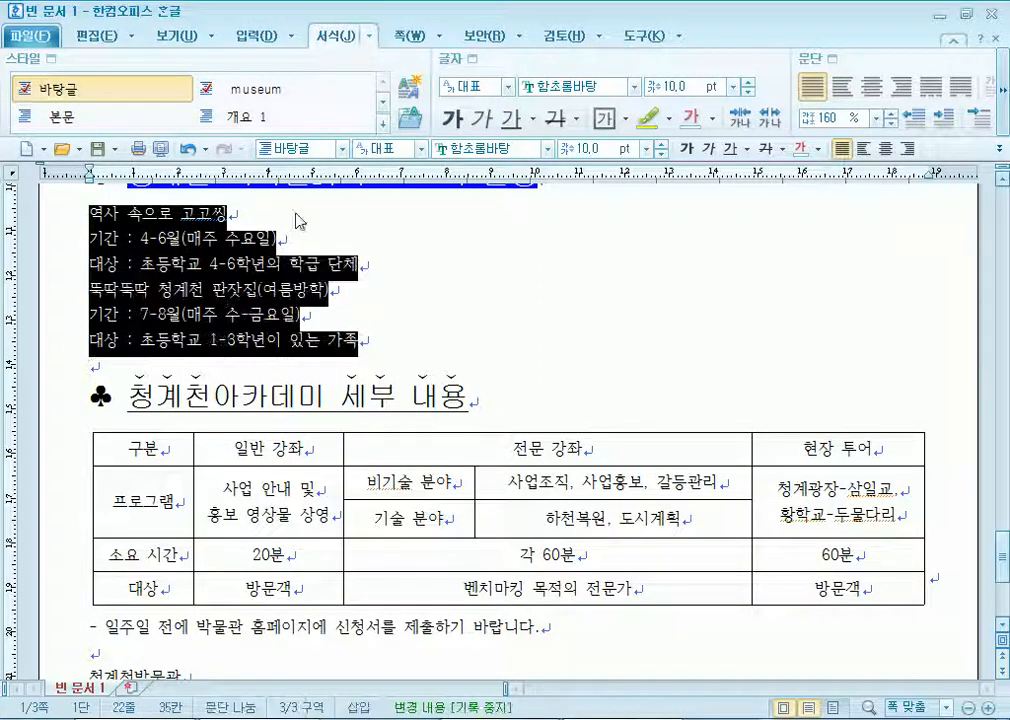
click(245, 95)
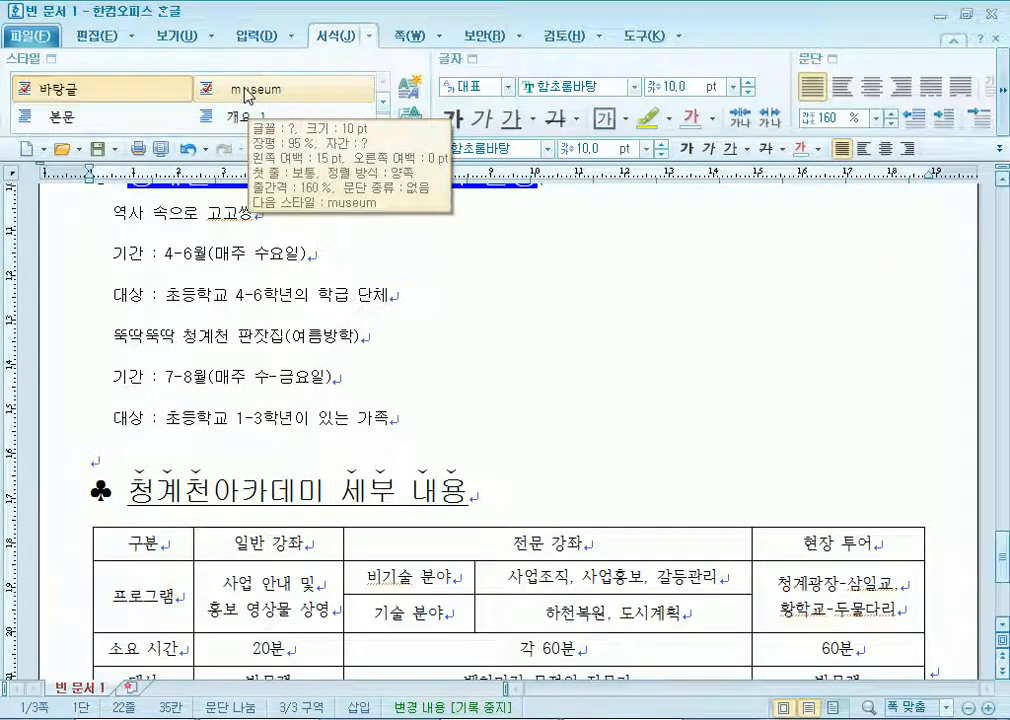
key(ctrl+z)
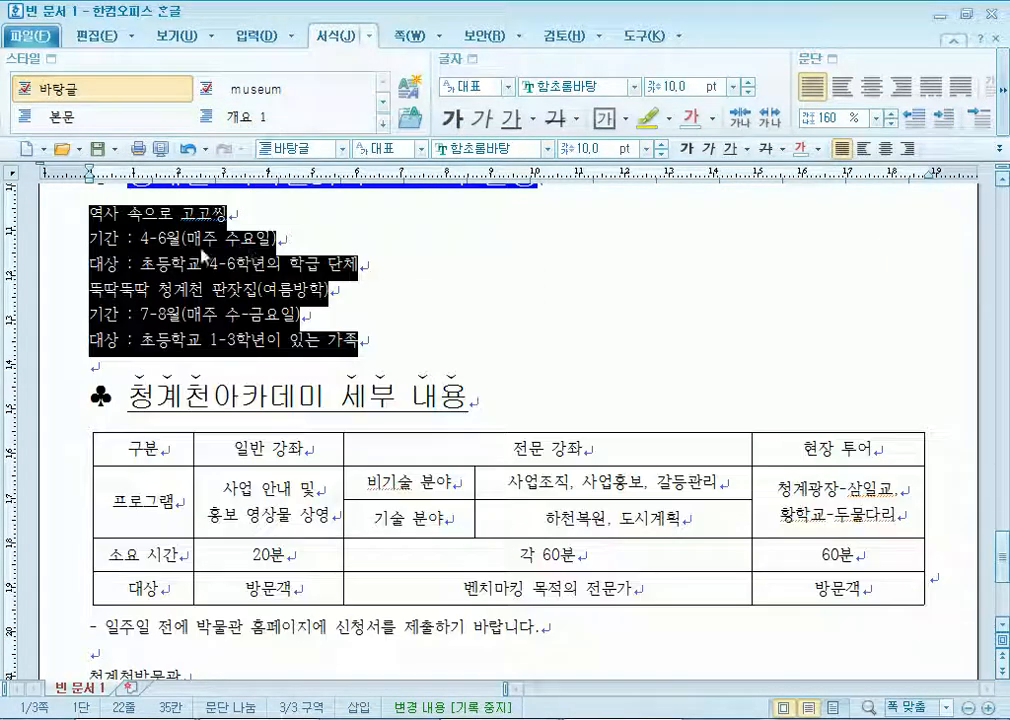
click(57, 92)
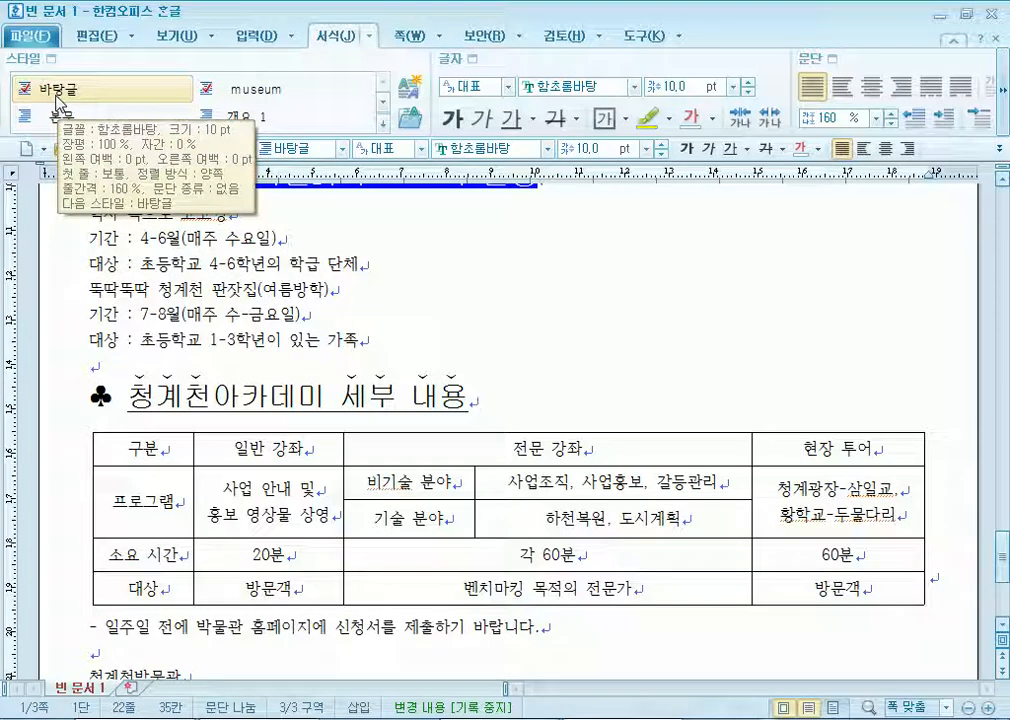
click(90, 220)
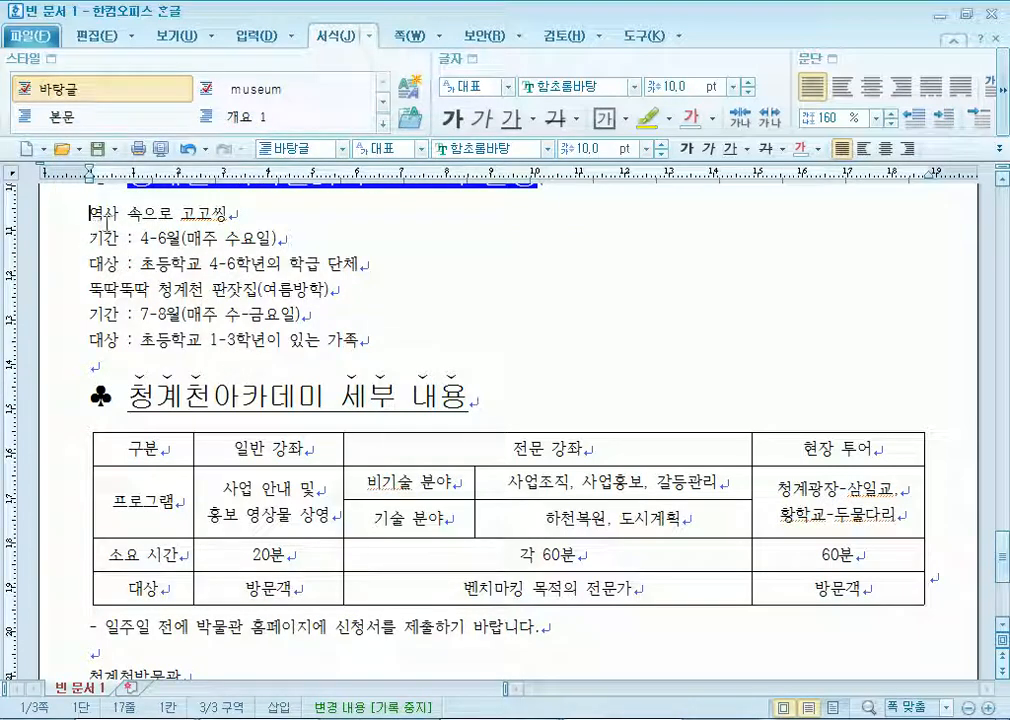
drag(104, 214, 221, 266)
drag(93, 213, 405, 345)
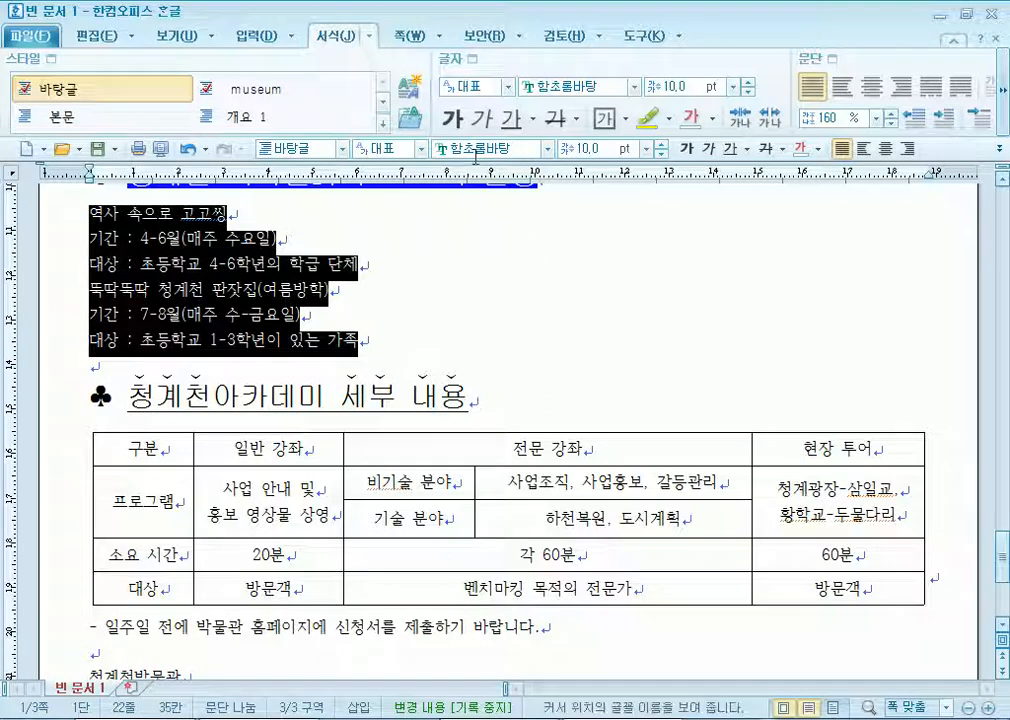
Set the font of the six selected schedule lines to 바탕.
click(474, 150)
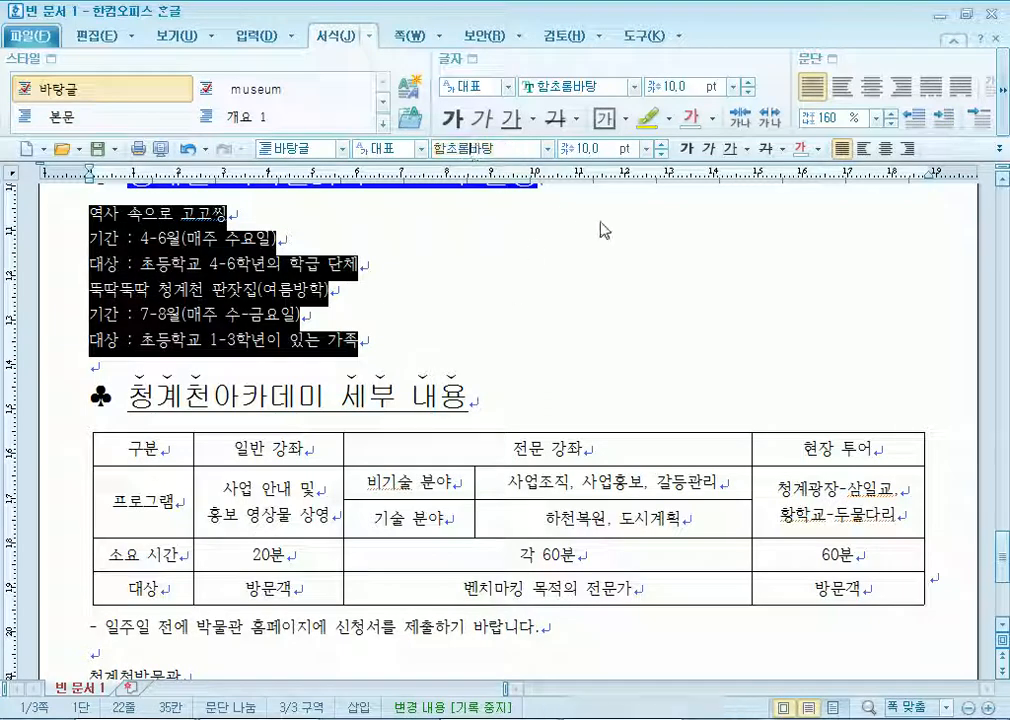
text(바탕)
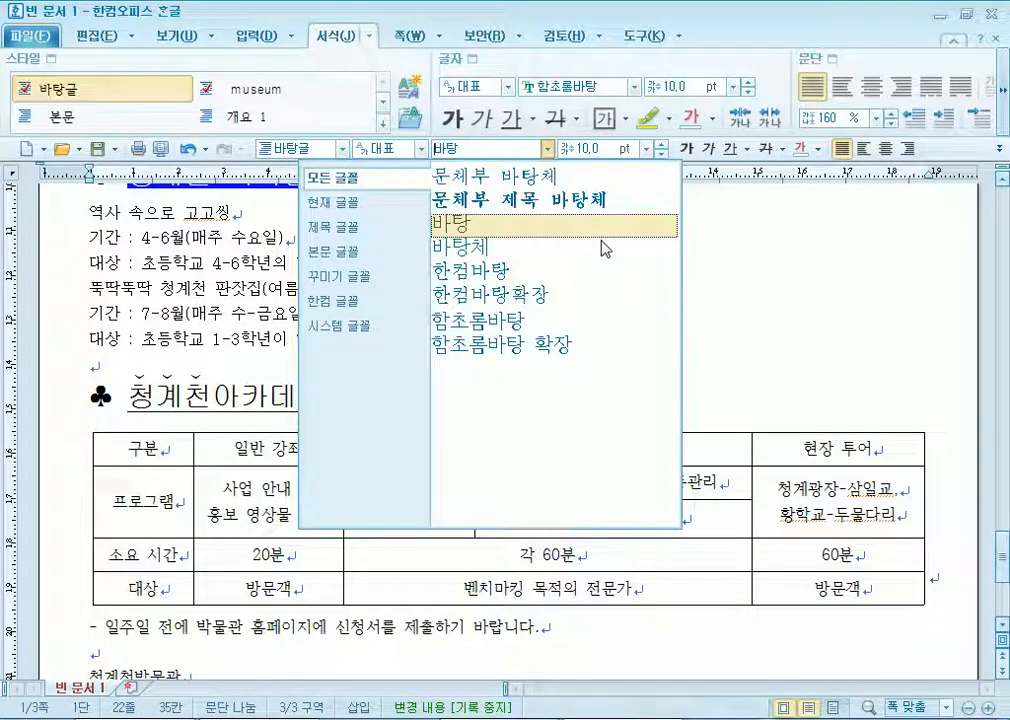
key(Return)
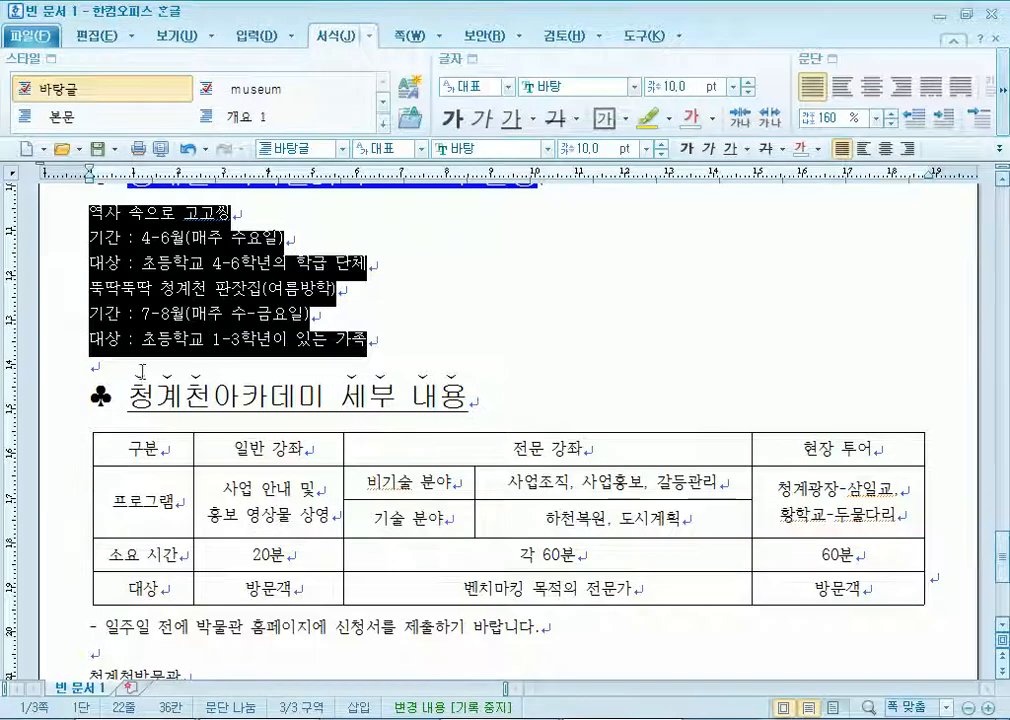
scroll(120, 290, down, 2)
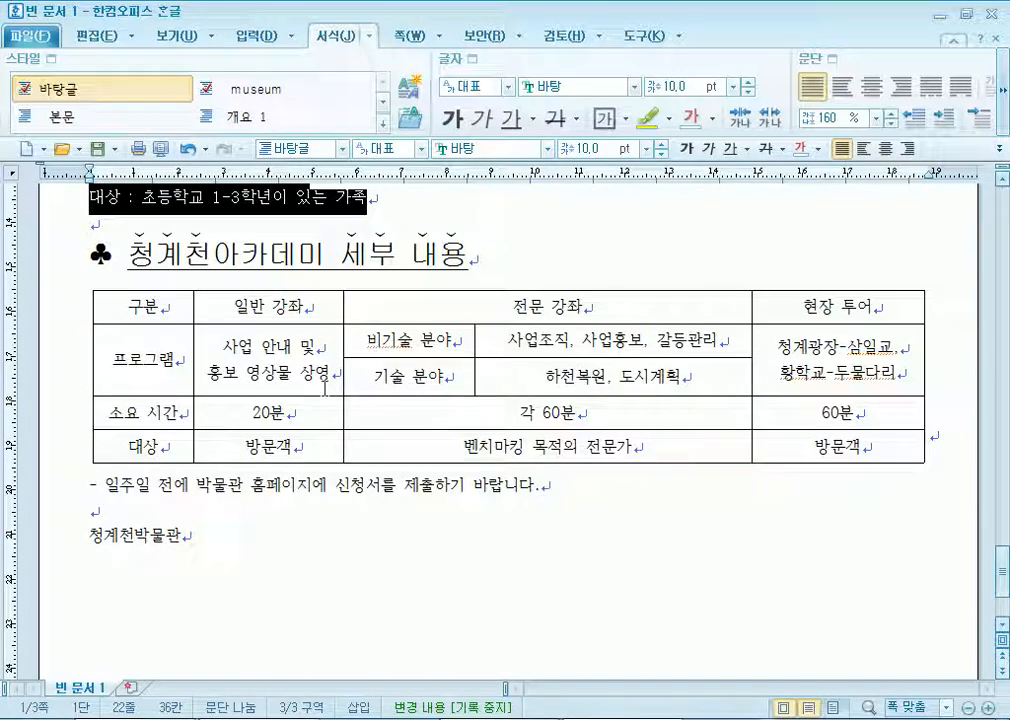
scroll(318, 392, up, 3)
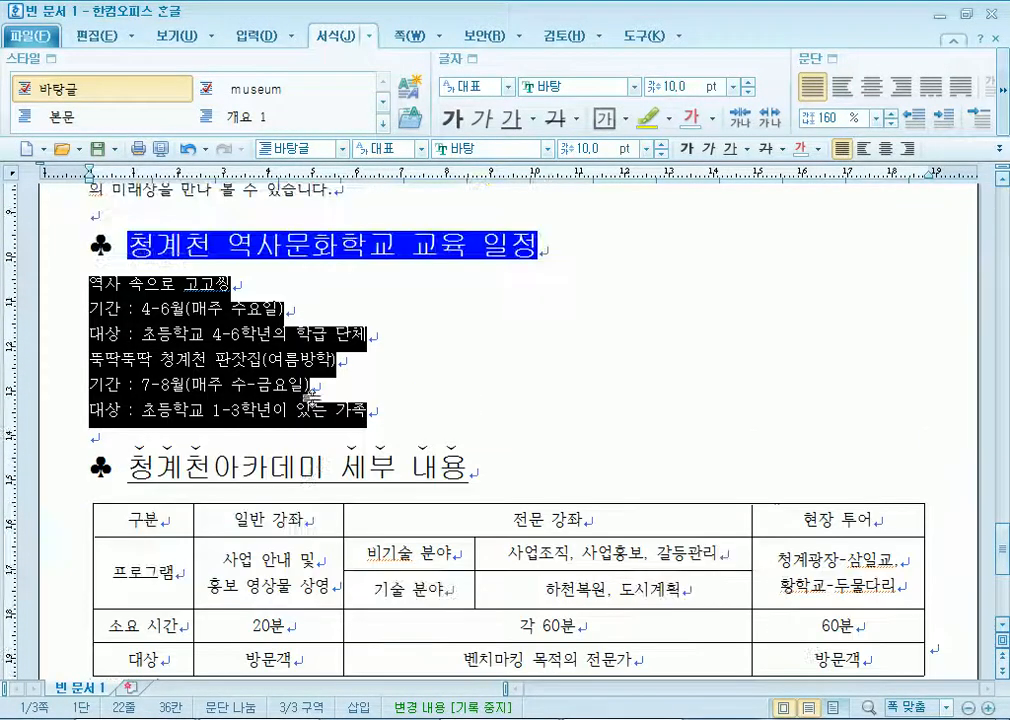
Set the schedule lines to 180% line spacing and choose the 1. 가. 1) 가) numbering style.
click(876, 117)
click(832, 179)
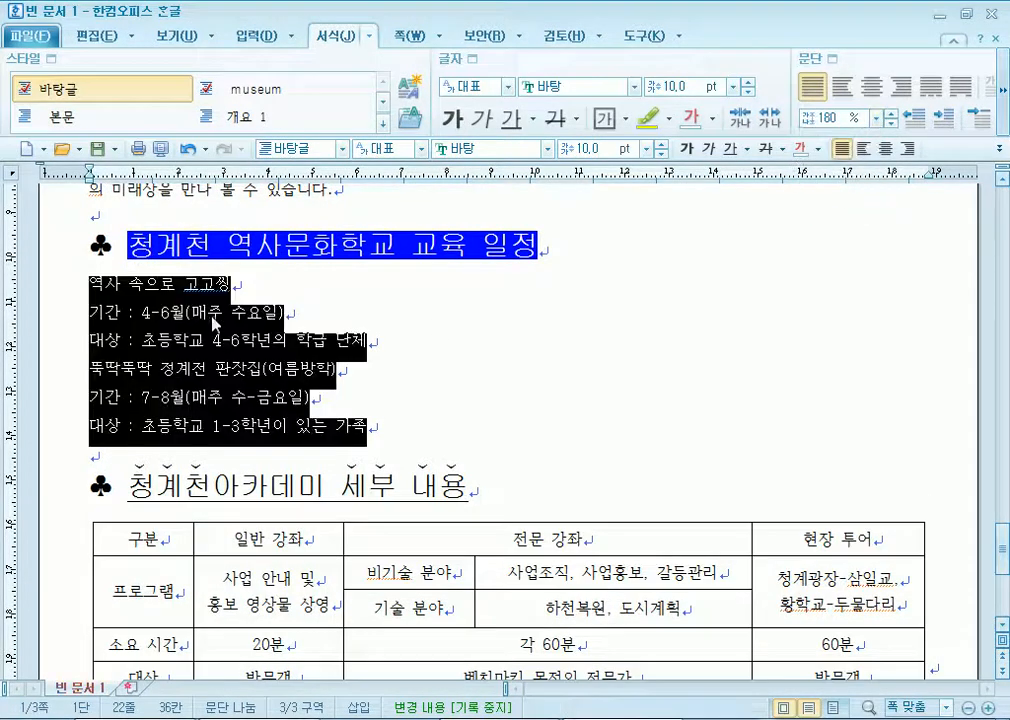
right_click(203, 318)
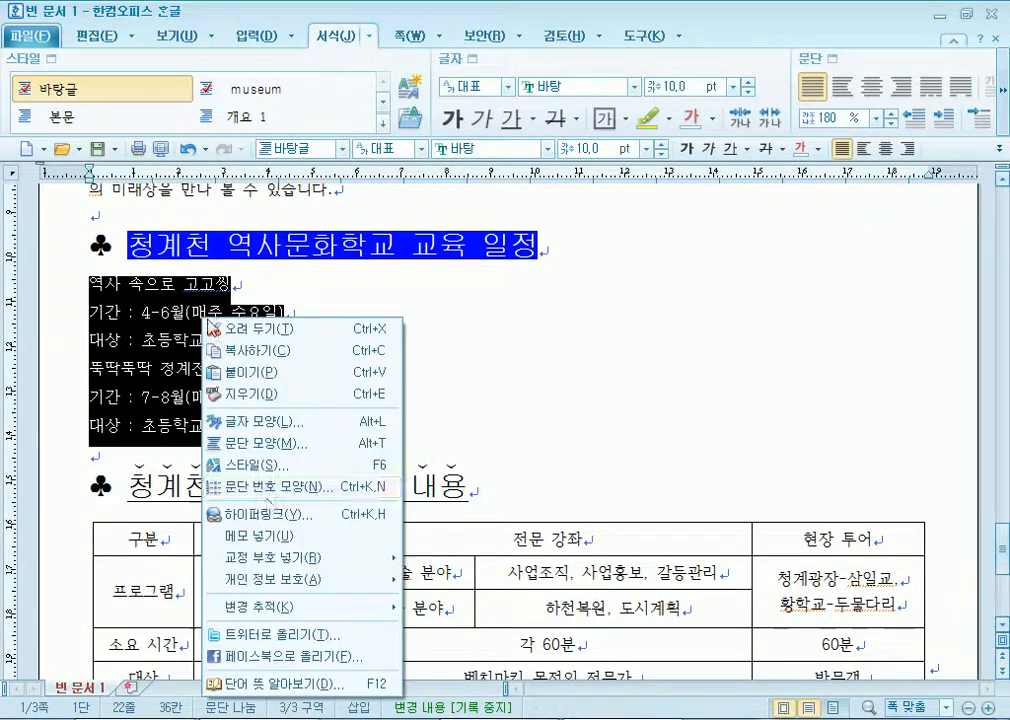
click(280, 487)
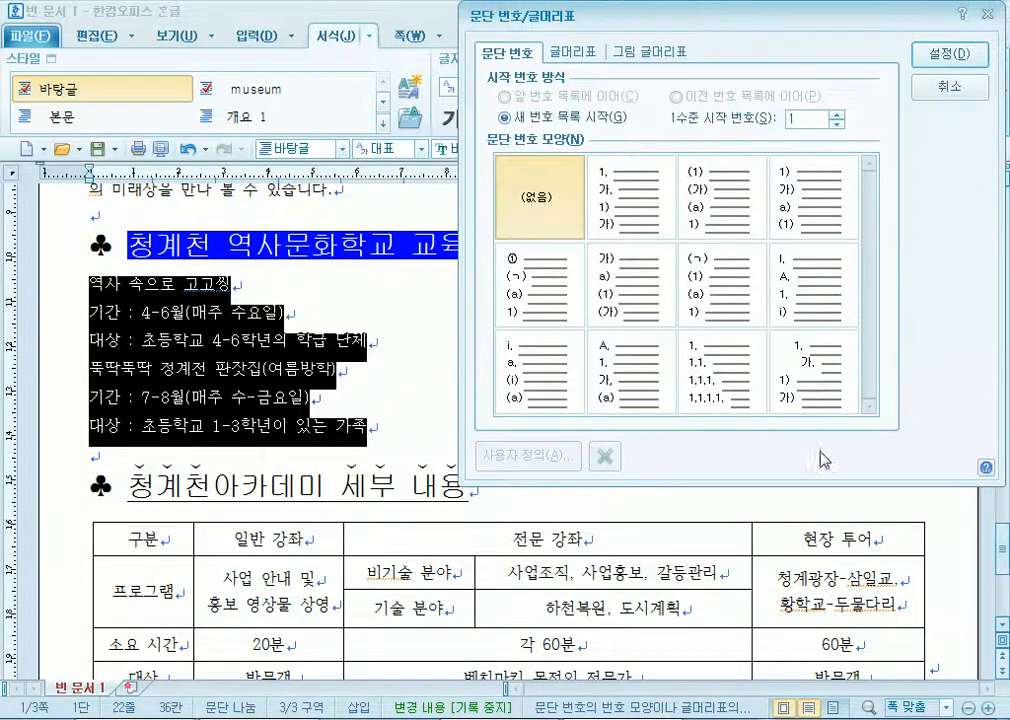
click(810, 370)
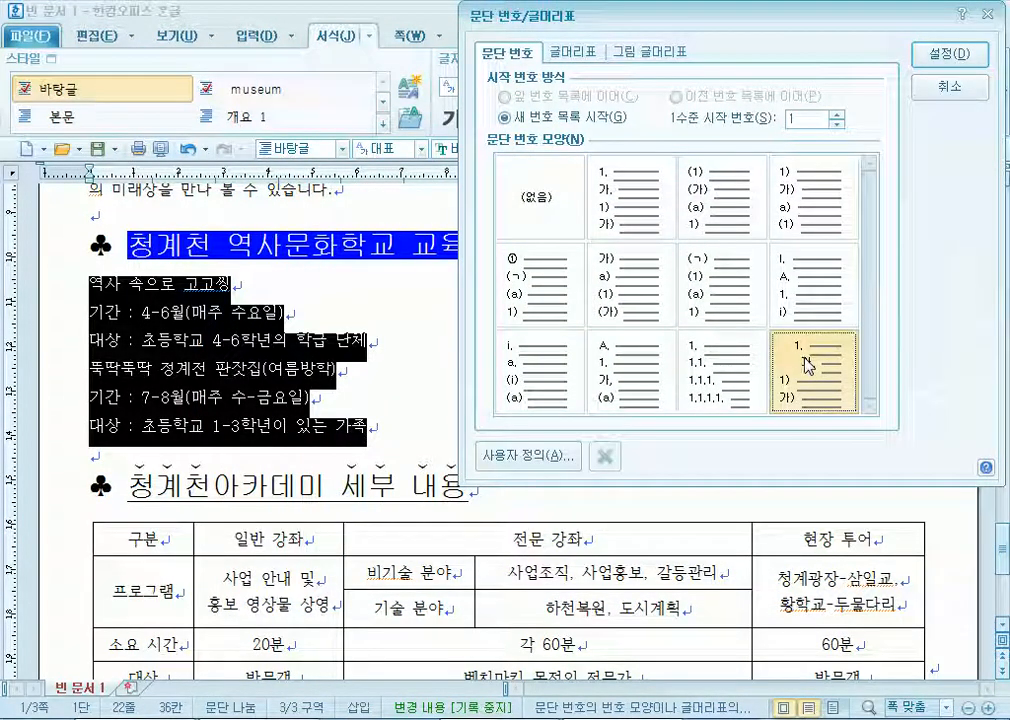
click(620, 205)
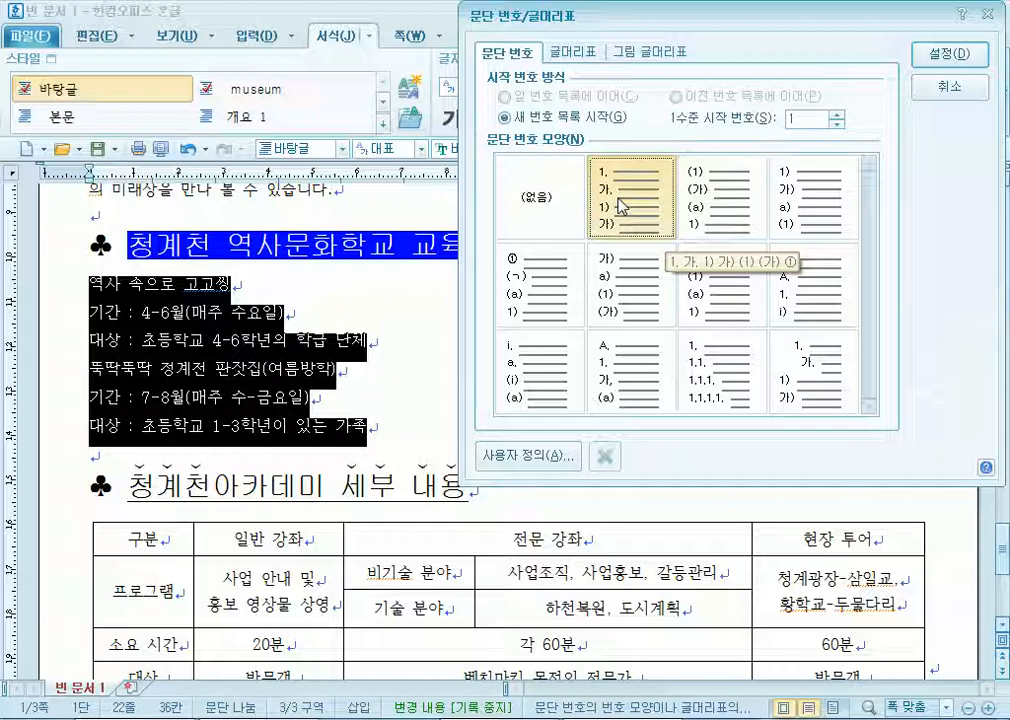
Customise the numbering: level 1 width 20, level 2 width 80 right-aligned, and apply it.
click(540, 456)
click(699, 289)
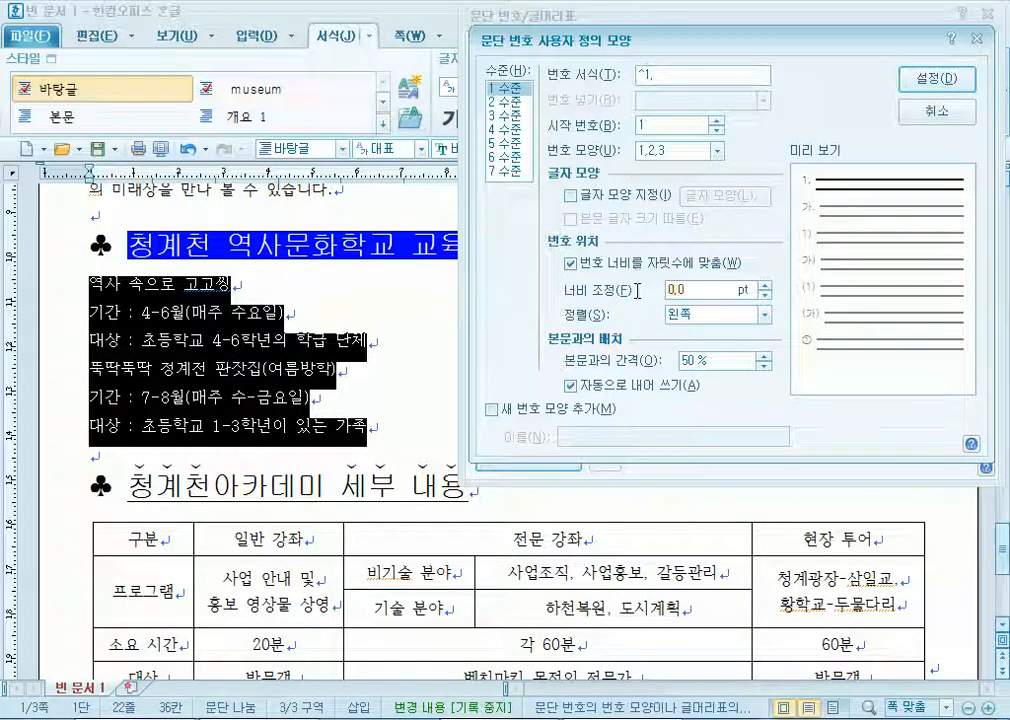
text(20)
click(720, 314)
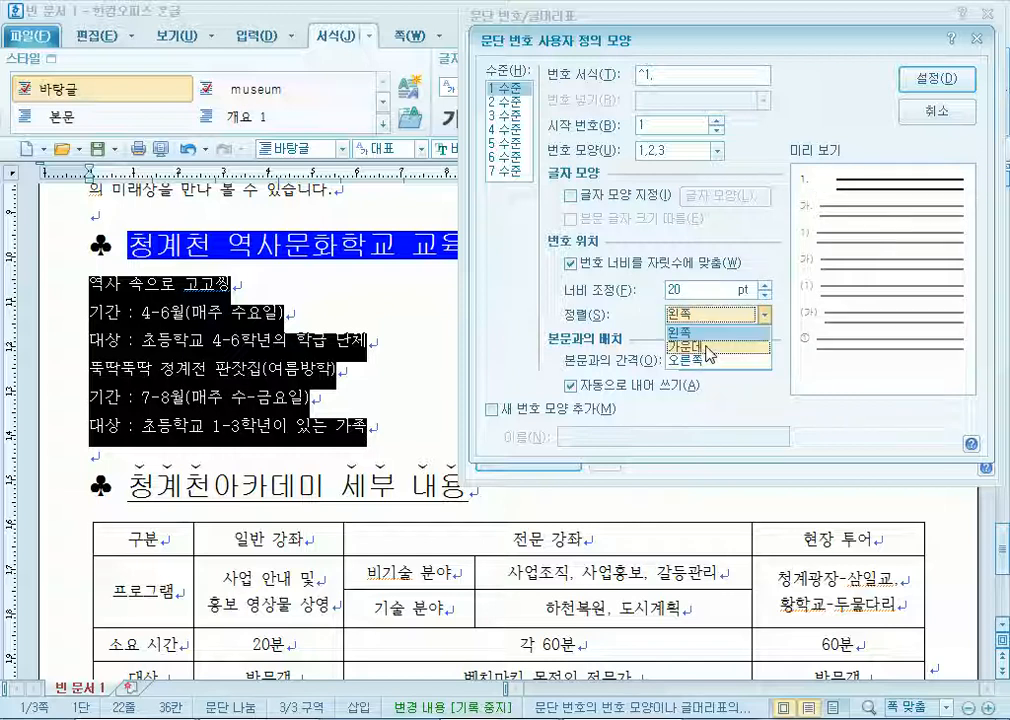
click(690, 331)
click(508, 101)
click(699, 289)
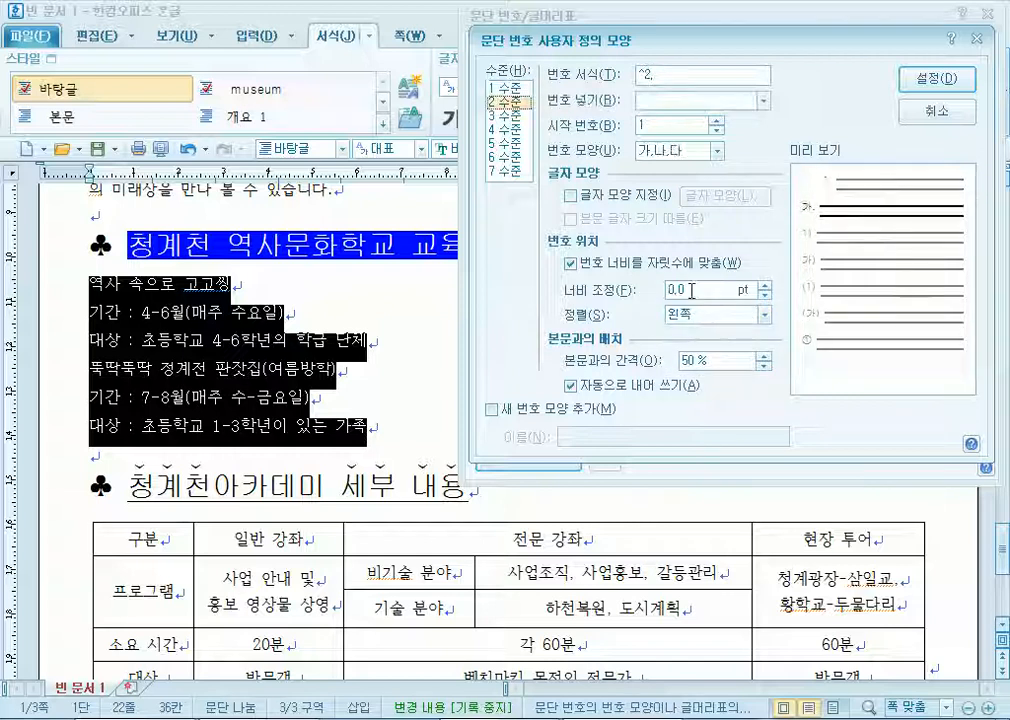
text(8)
text(0)
click(766, 314)
click(690, 358)
click(937, 78)
click(948, 55)
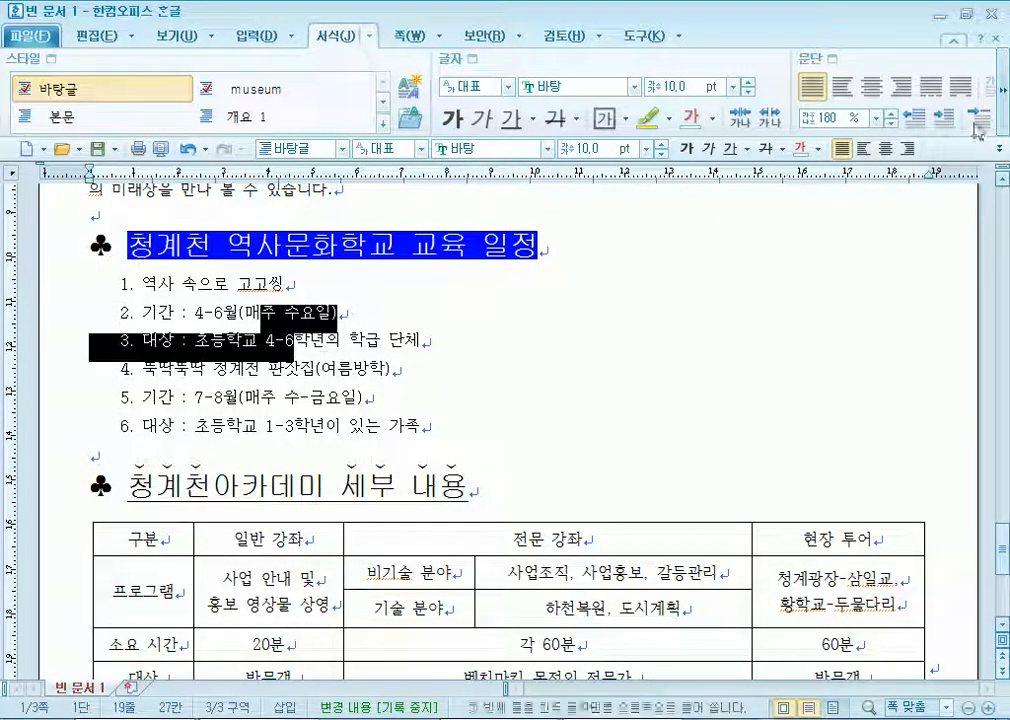
Demote each programme's 기간 and 대상 lines to 가./나. sub-items.
click(1003, 121)
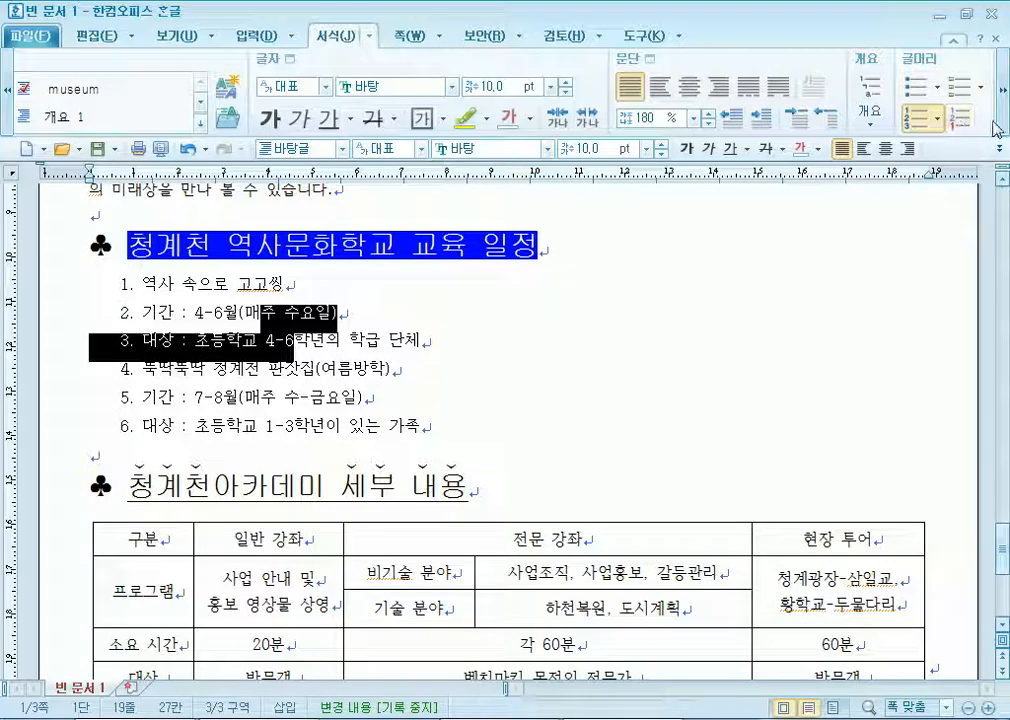
click(1007, 125)
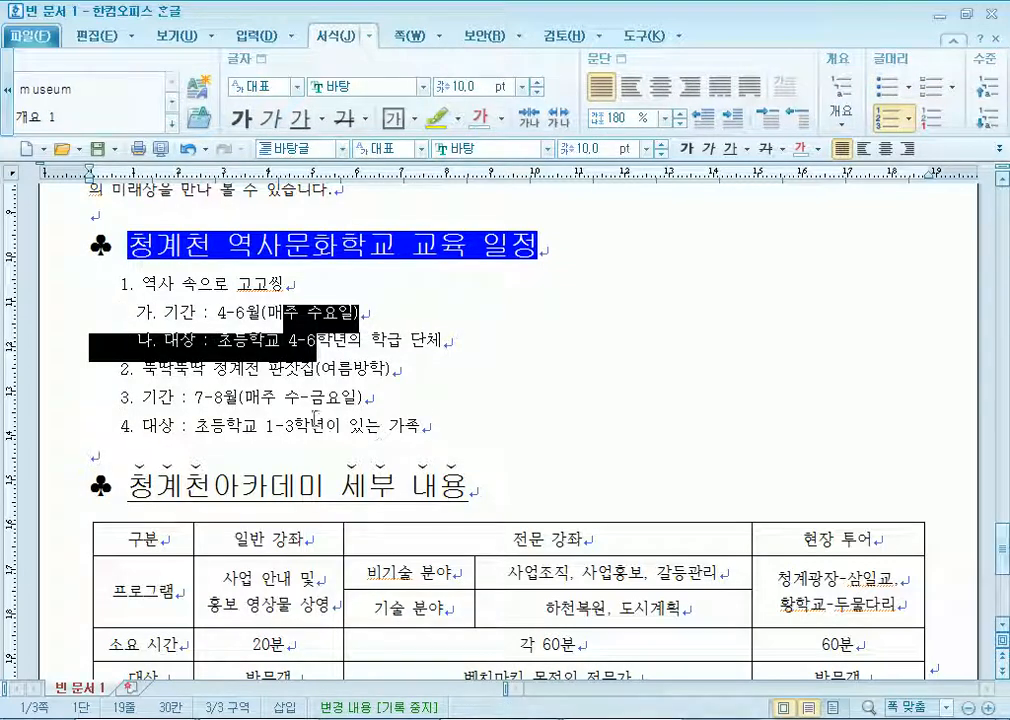
click(990, 117)
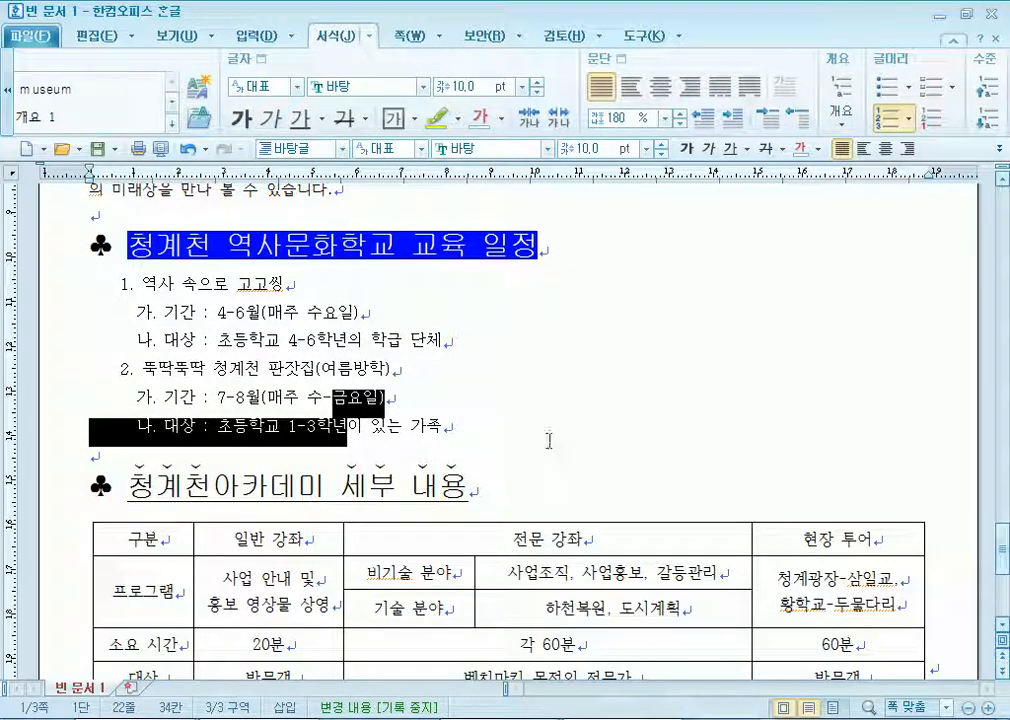
drag(142, 285, 420, 428)
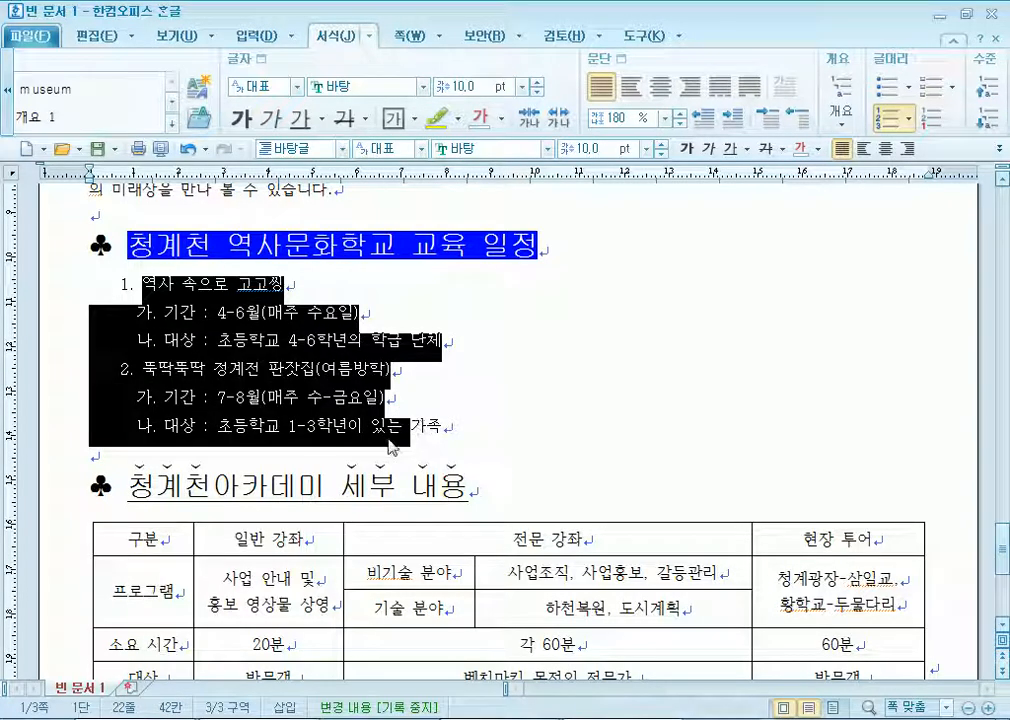
click(290, 356)
scroll(279, 465, down, 2)
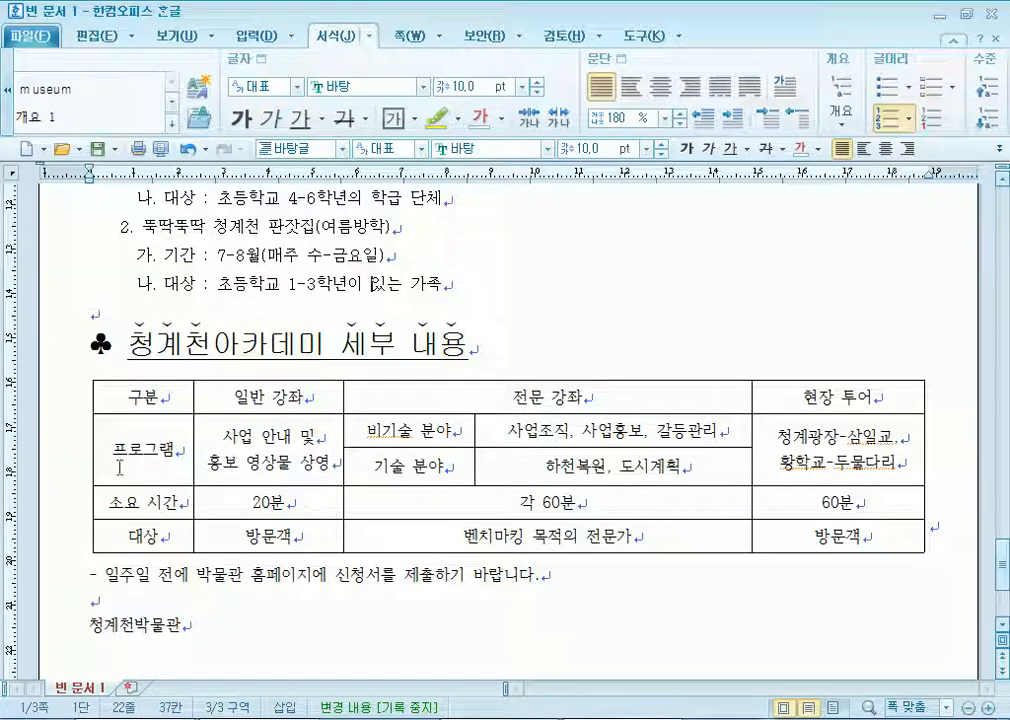
Set the academy table's font to 돋움 and remove its left and right borders.
drag(133, 418, 798, 548)
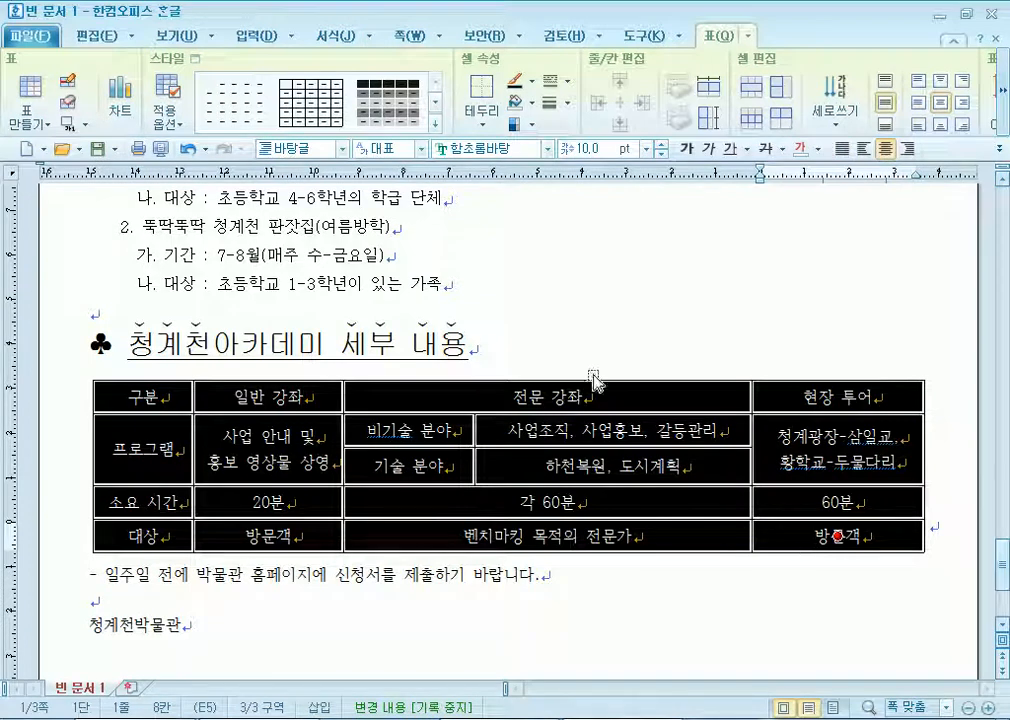
click(502, 148)
text(돋움)
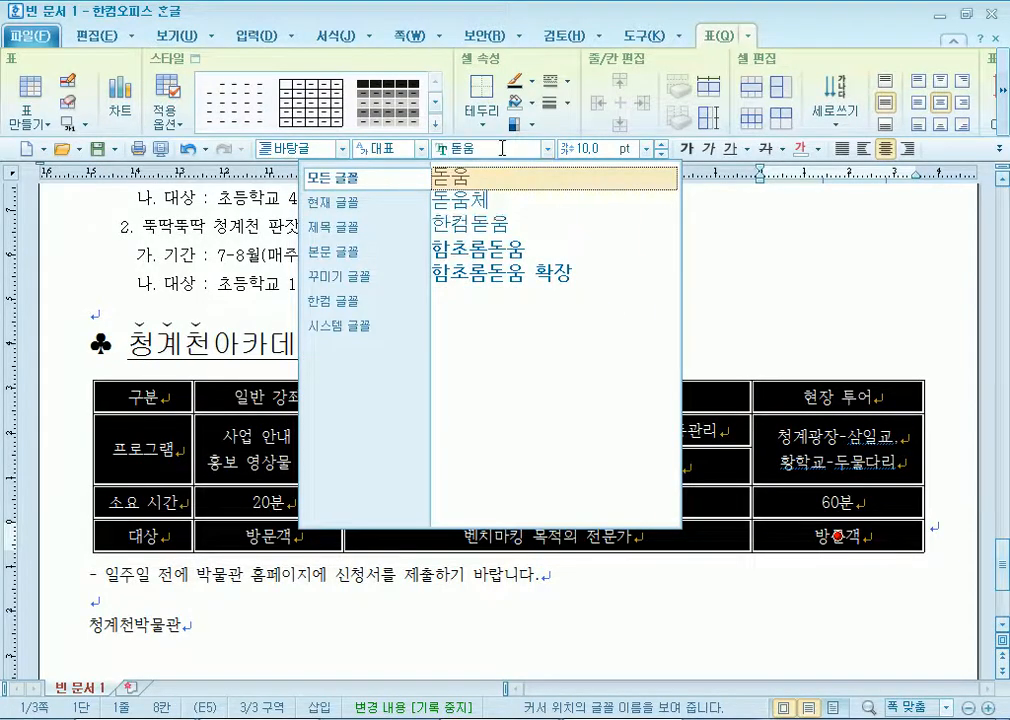
key(Return)
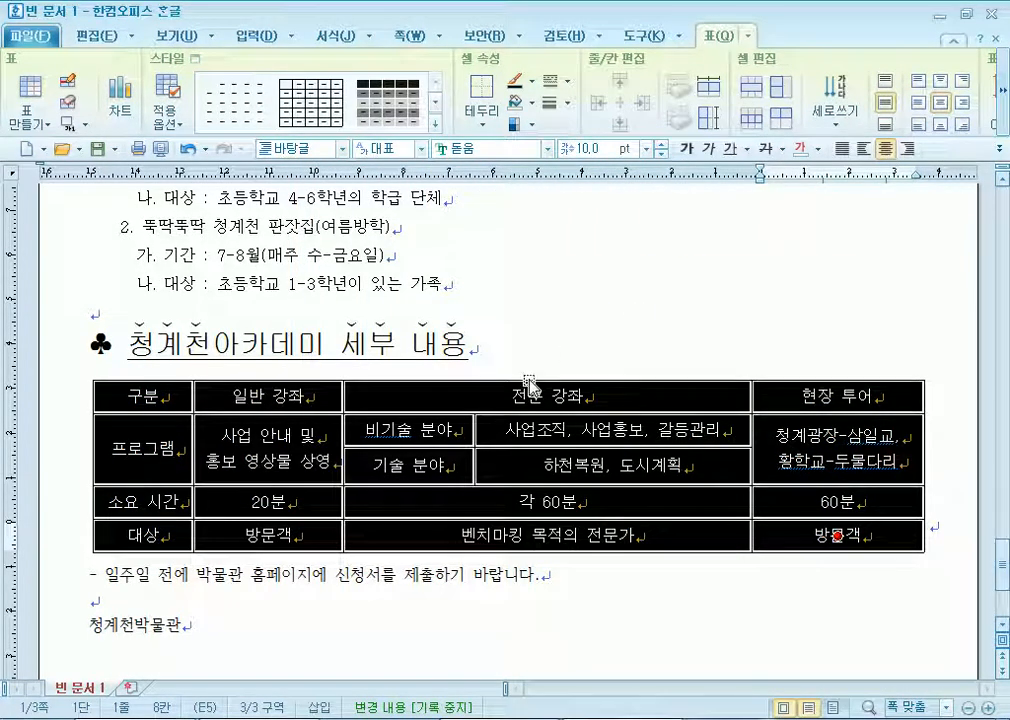
key(l)
click(347, 197)
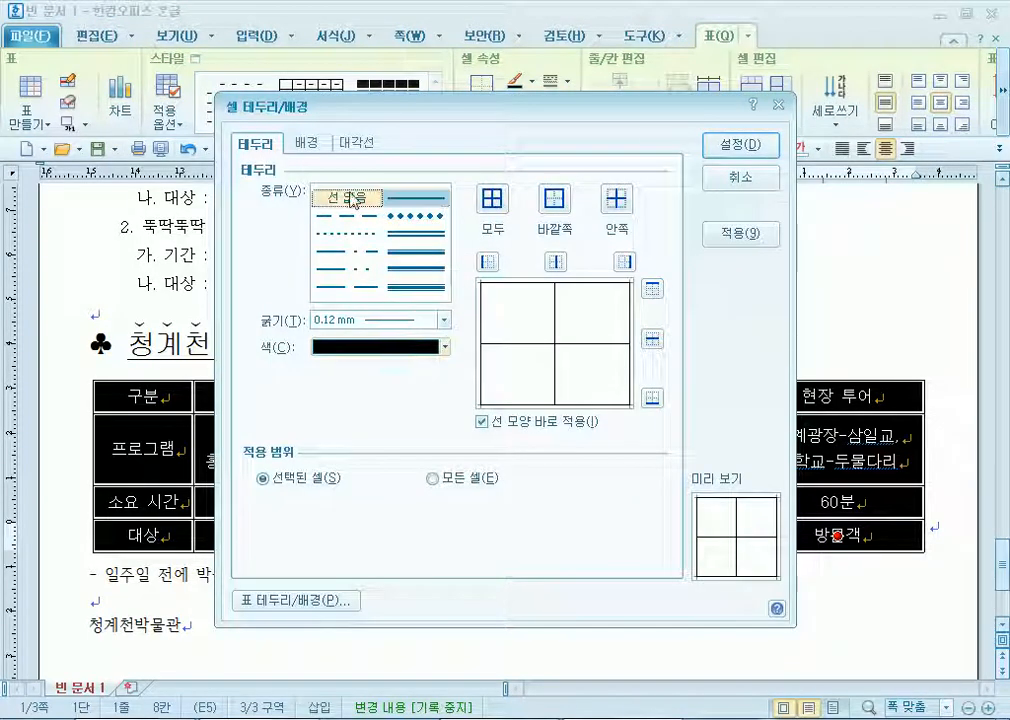
click(487, 262)
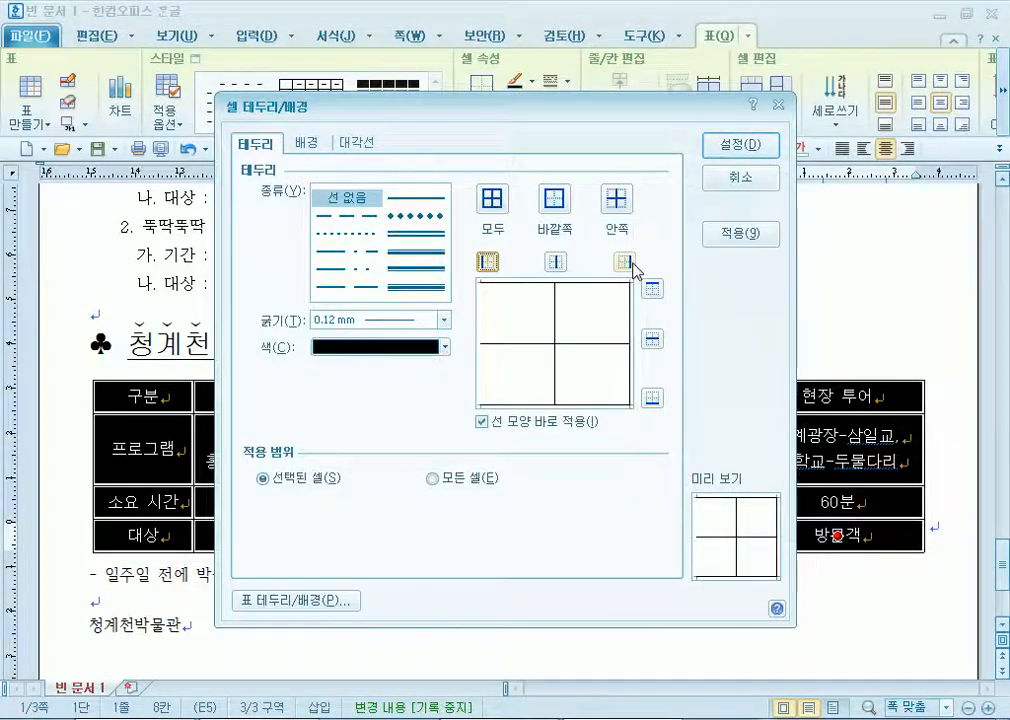
click(730, 148)
Give the table double-line top and bottom borders and a double line under the header row.
key(l)
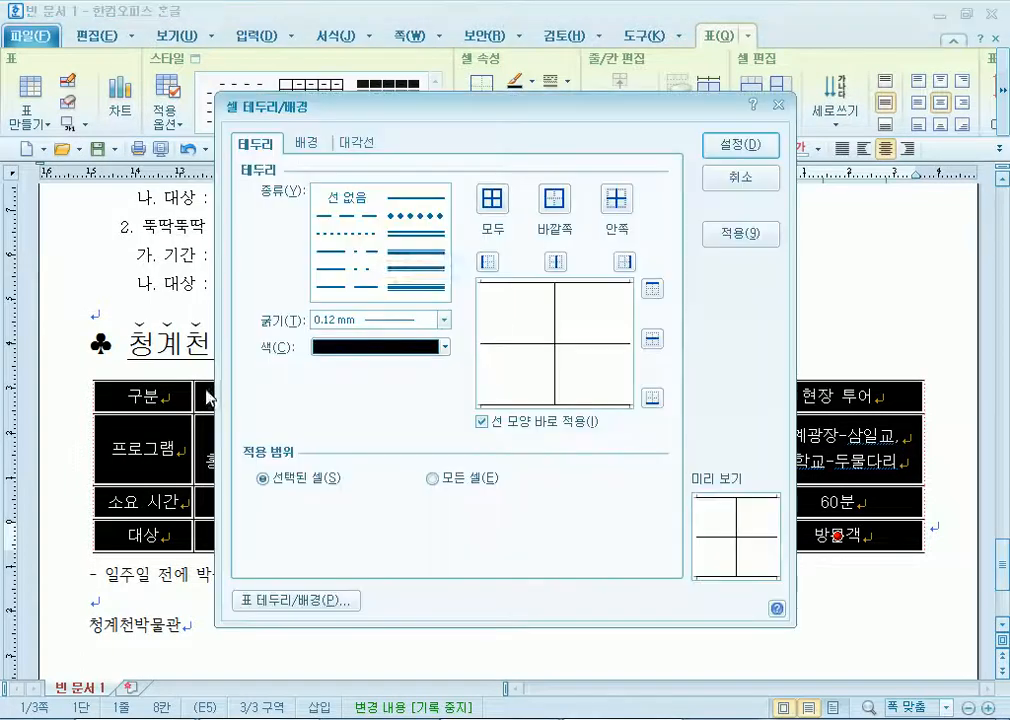
click(432, 238)
click(652, 289)
click(652, 397)
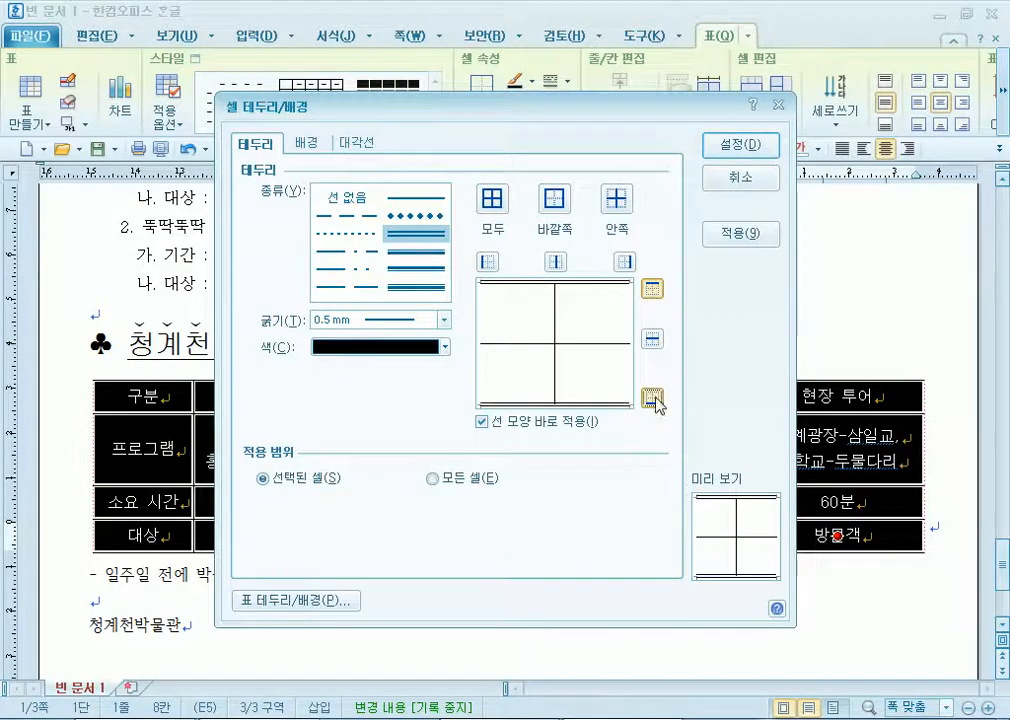
click(733, 148)
click(838, 396)
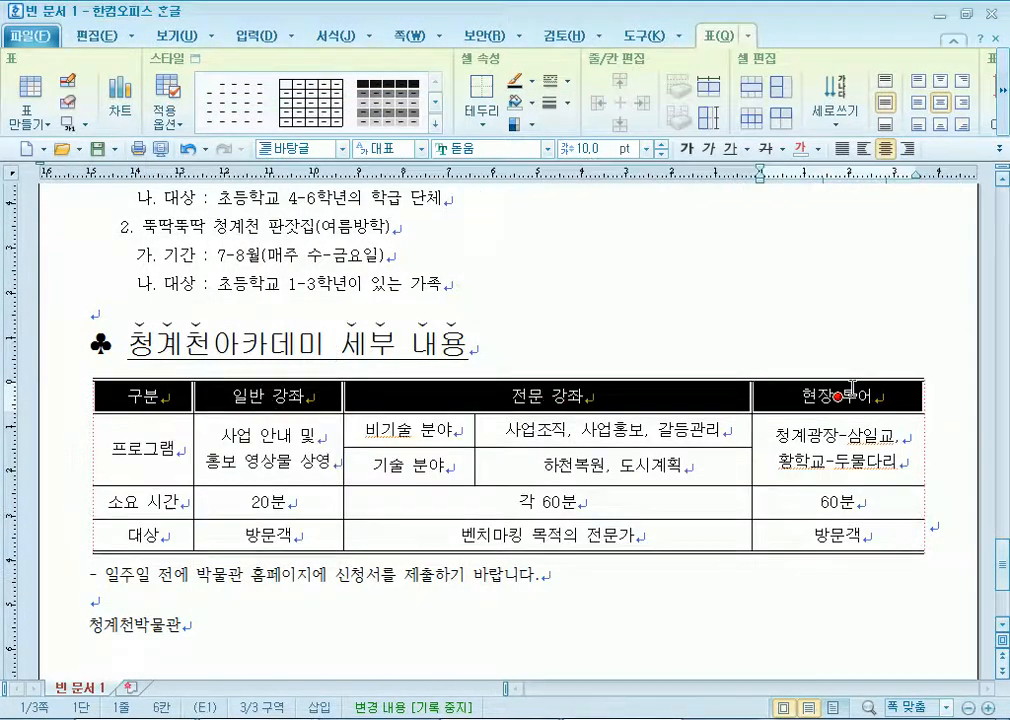
key(l)
click(415, 251)
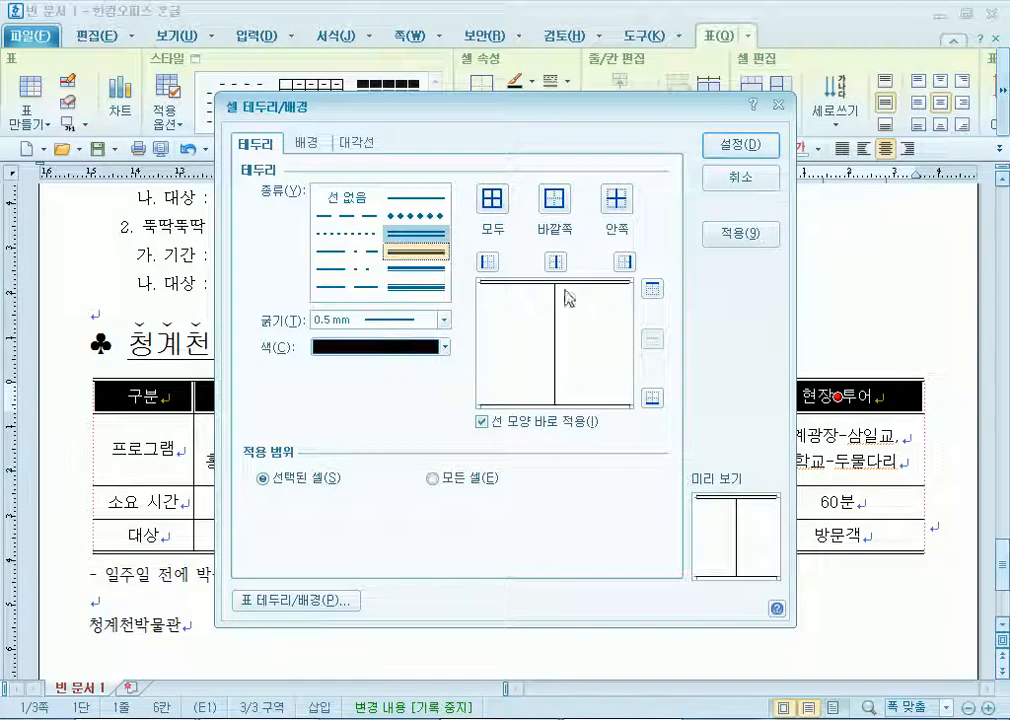
click(652, 397)
click(738, 145)
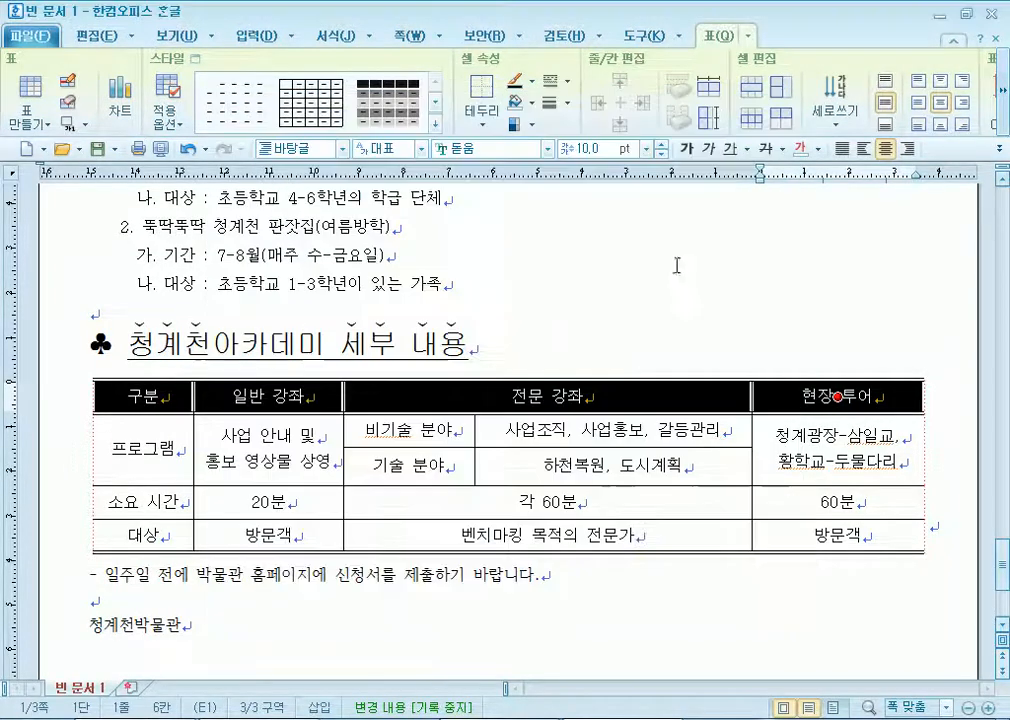
click(371, 603)
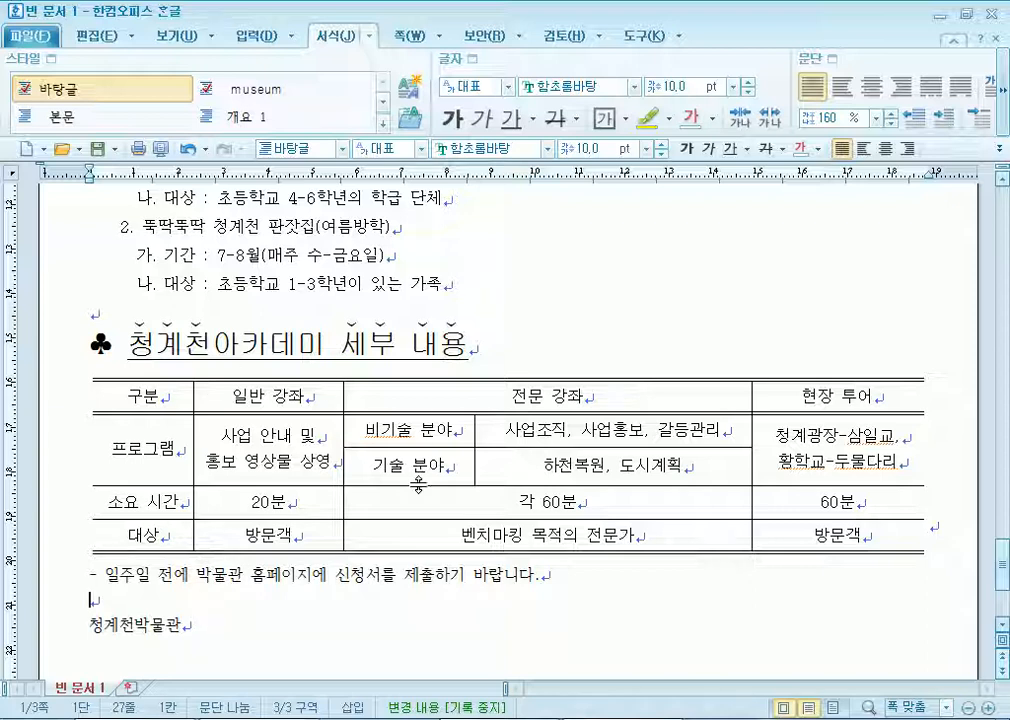
scroll(414, 512, down, 5)
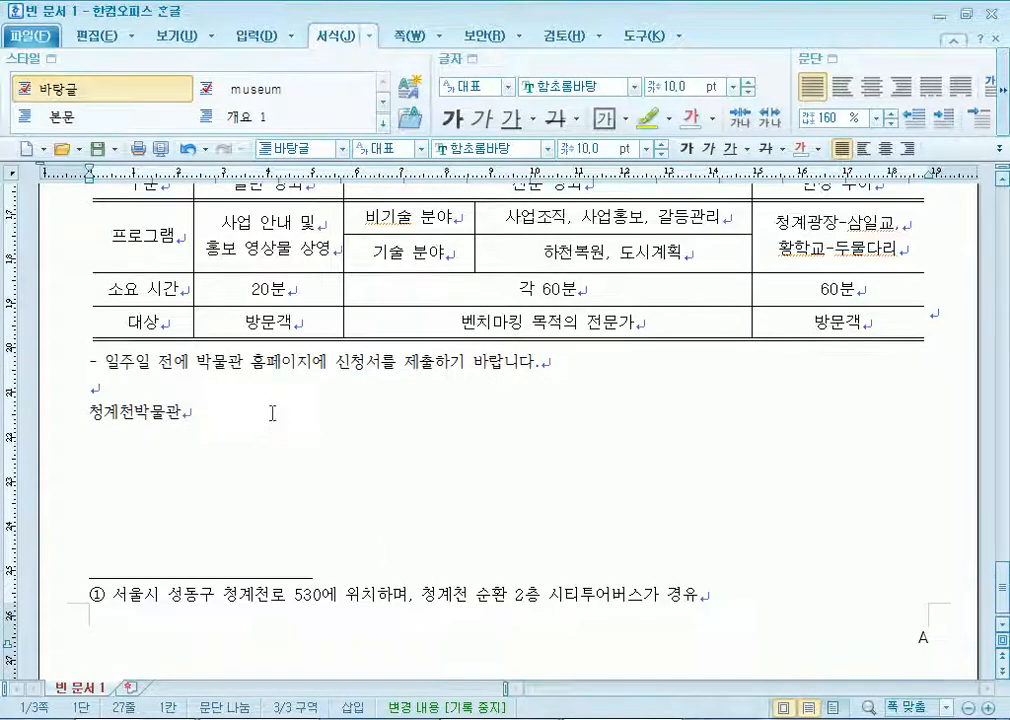
scroll(298, 394, up, 4)
click(495, 287)
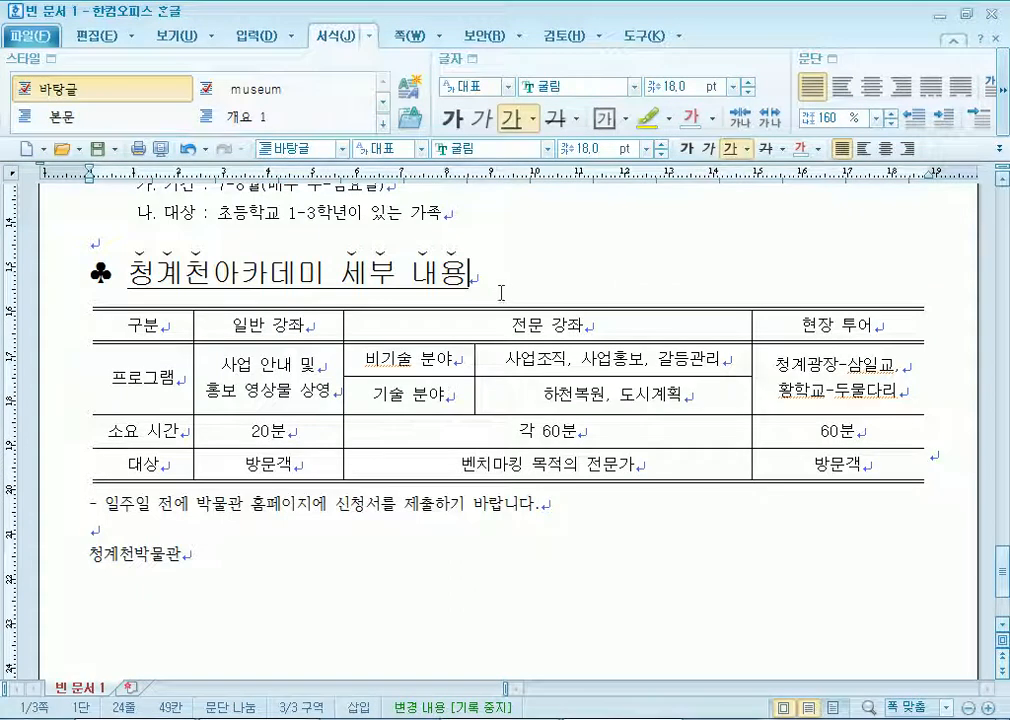
key(Return)
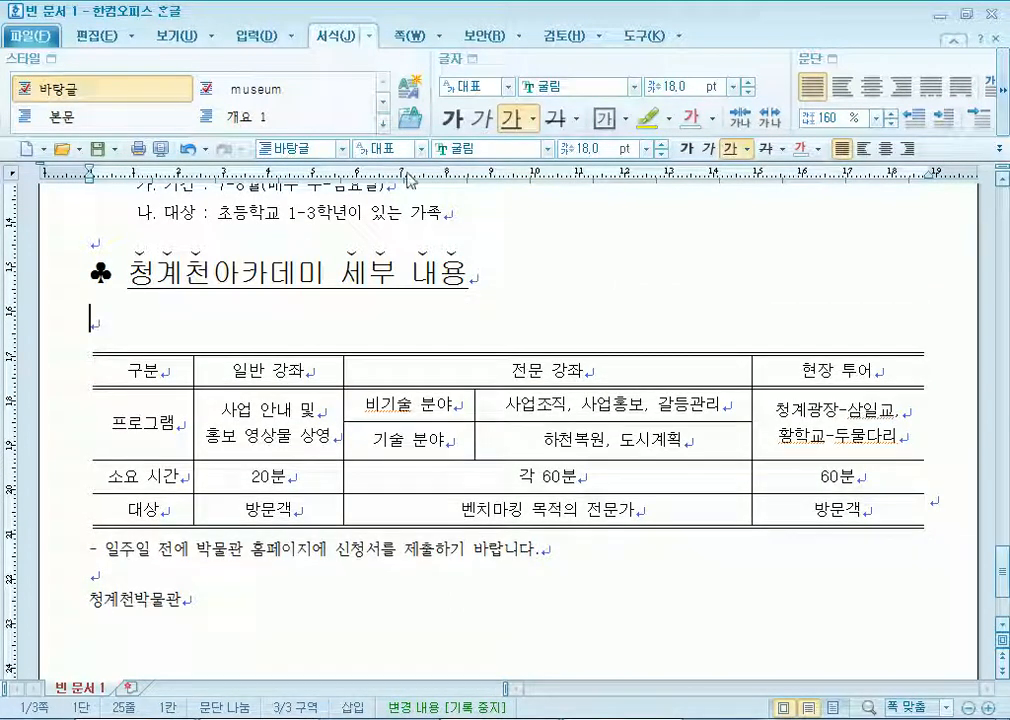
click(255, 36)
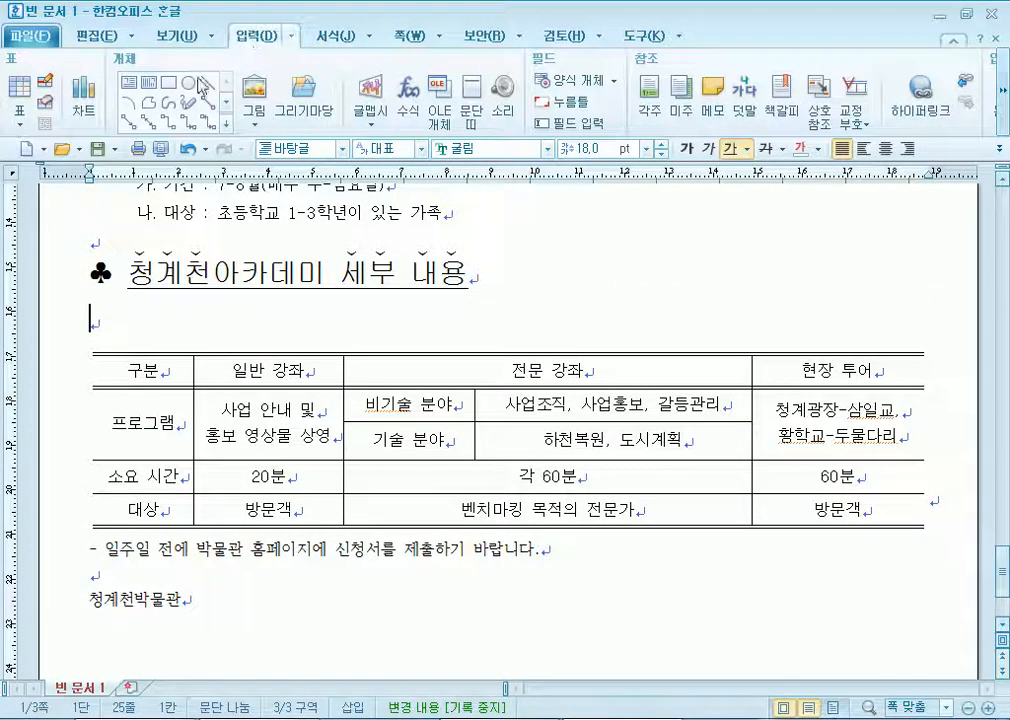
click(18, 85)
click(645, 285)
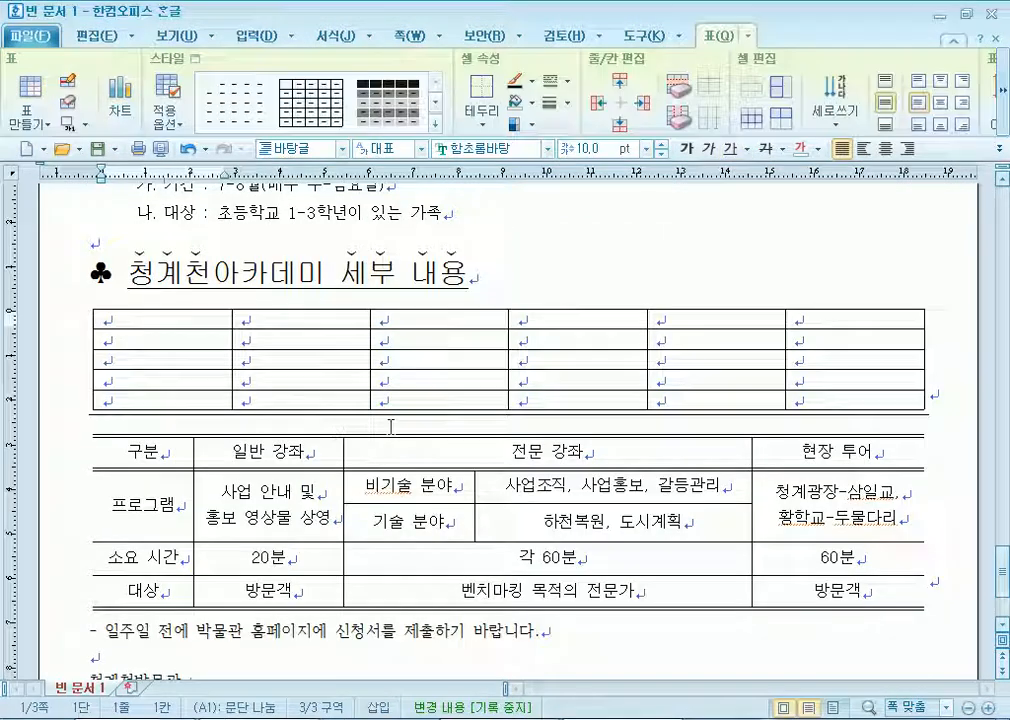
click(60, 422)
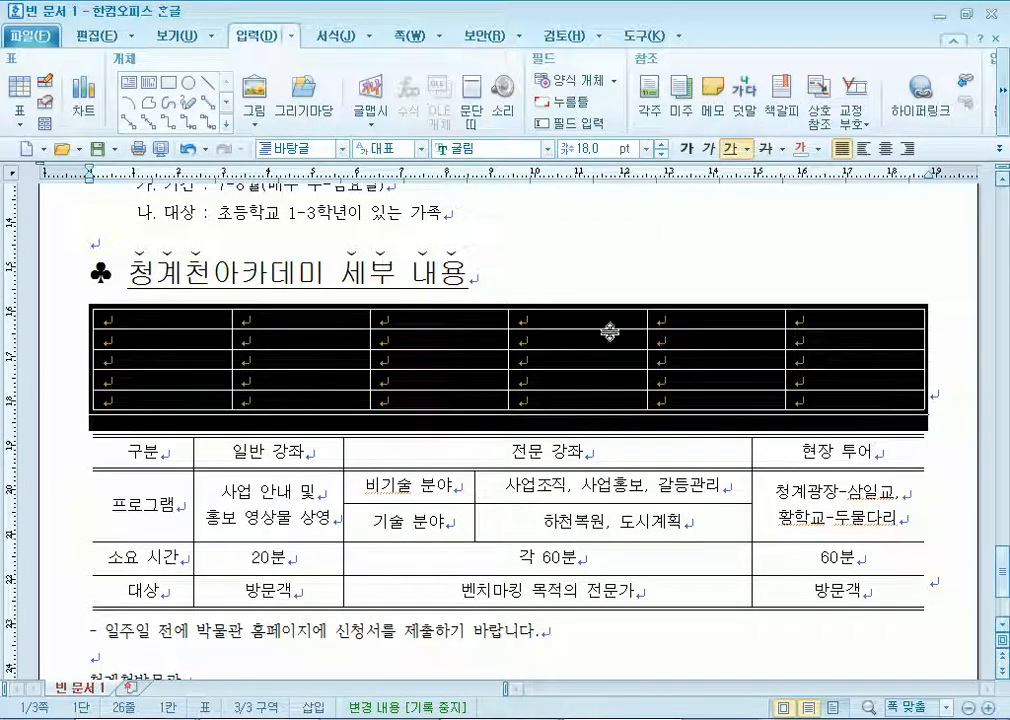
click(512, 282)
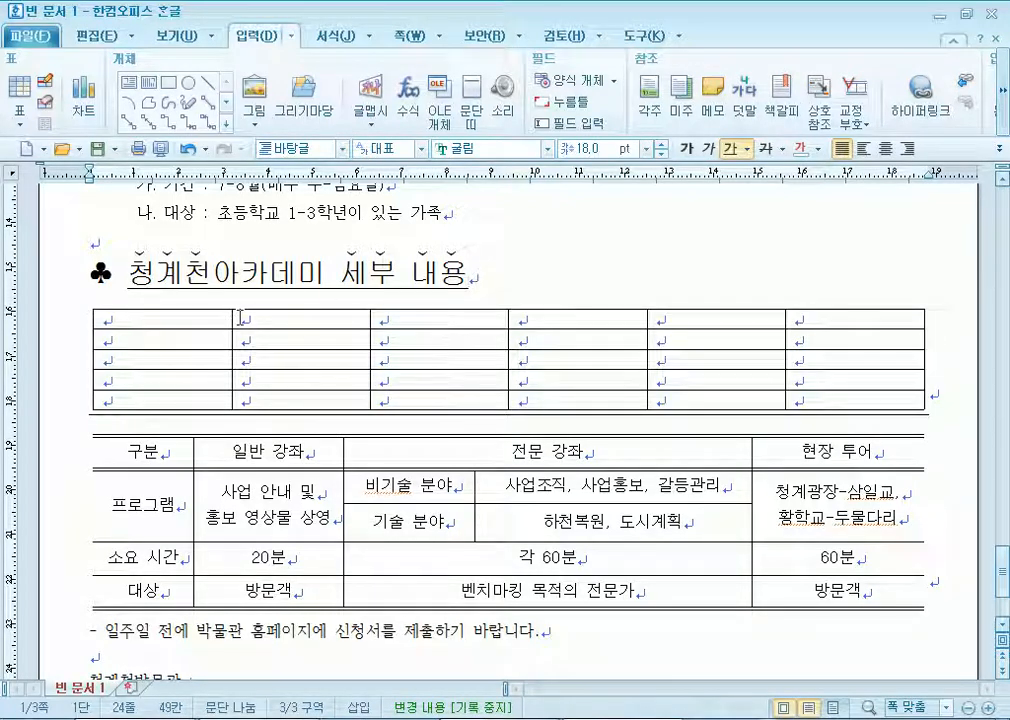
key(Return)
text(ㄴㅇ)
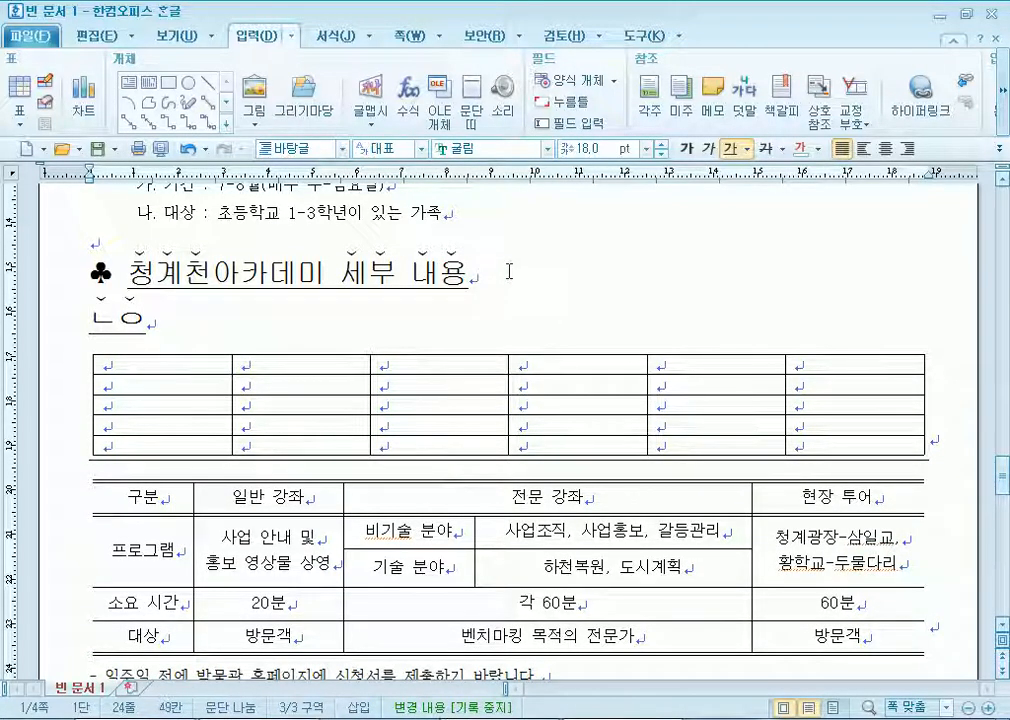
click(509, 268)
key(Delete)
key(Delete)
key(Delete)
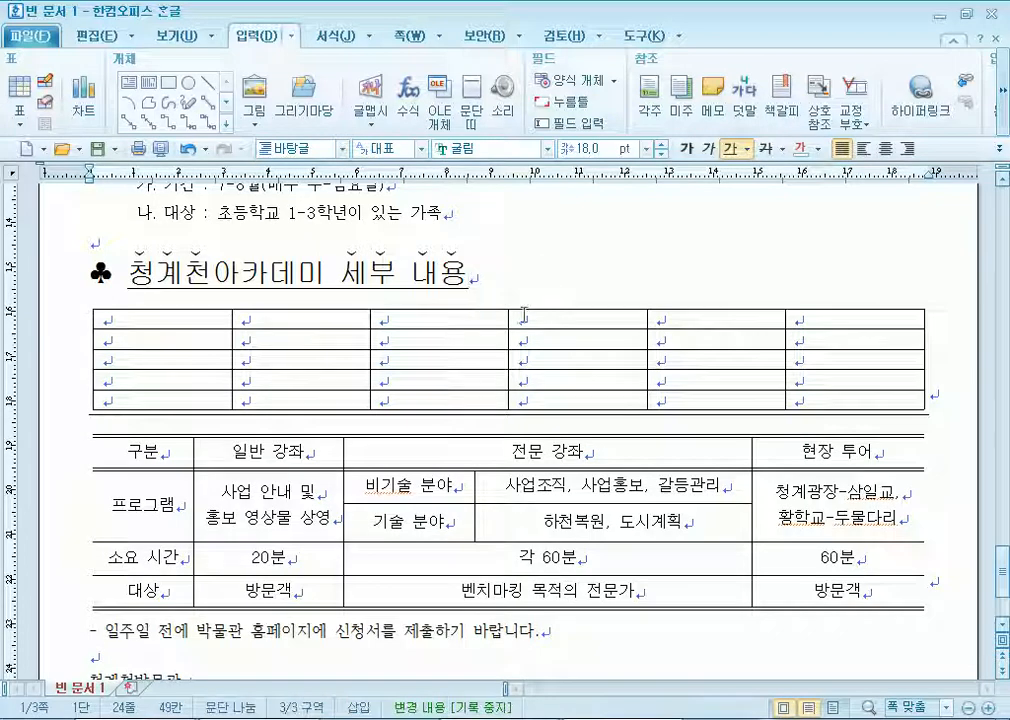
click(421, 309)
key(Delete)
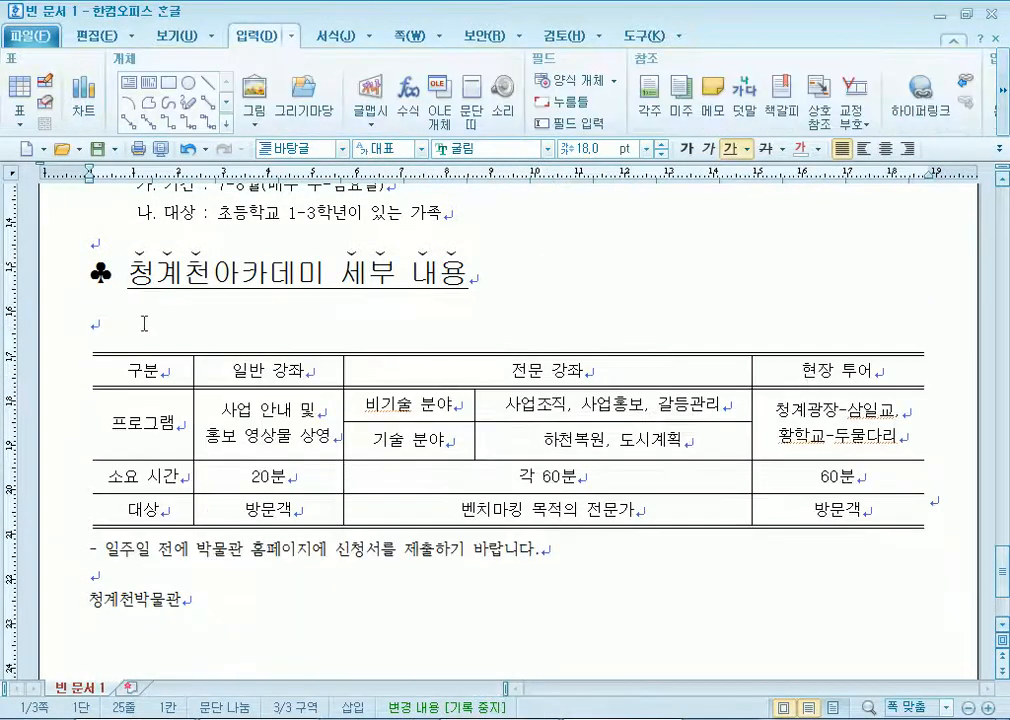
key(Delete)
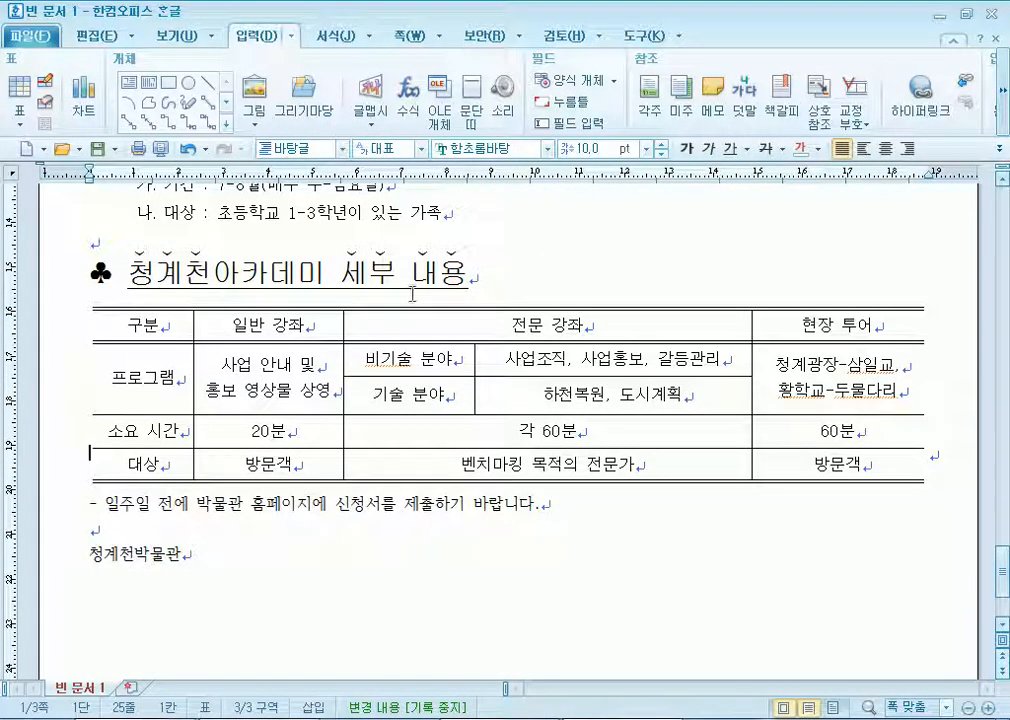
click(486, 278)
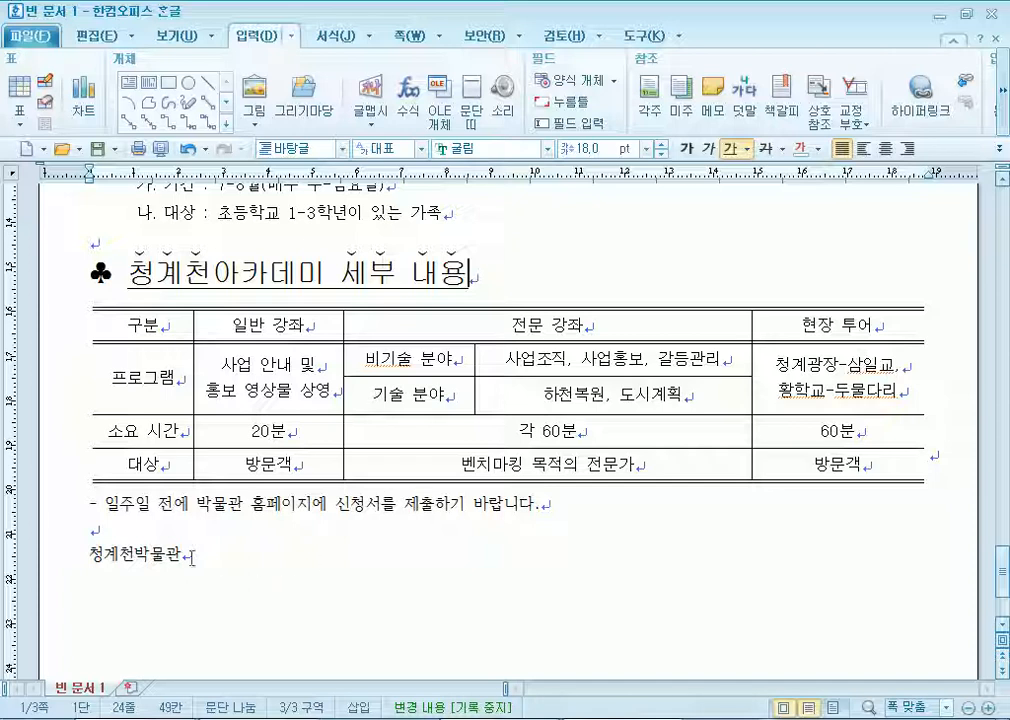
drag(86, 554, 244, 556)
Right-align the 청계천박물관 line and make it bold 24 pt 궁서.
scroll(244, 556, down, 3)
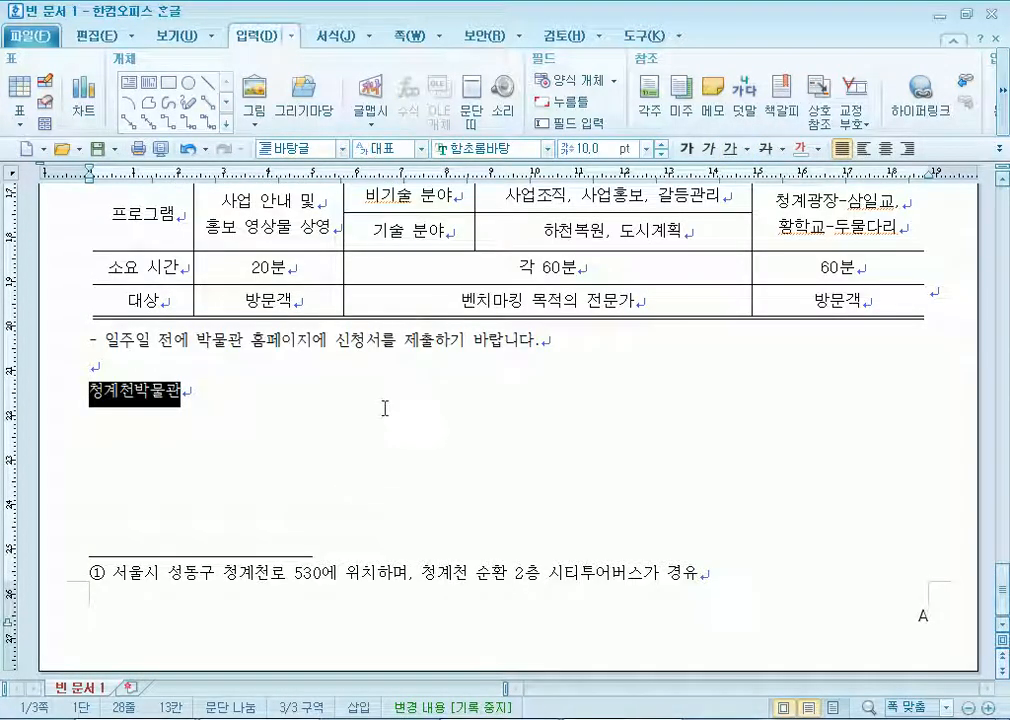
click(907, 149)
click(505, 148)
text(궁서)
key(Return)
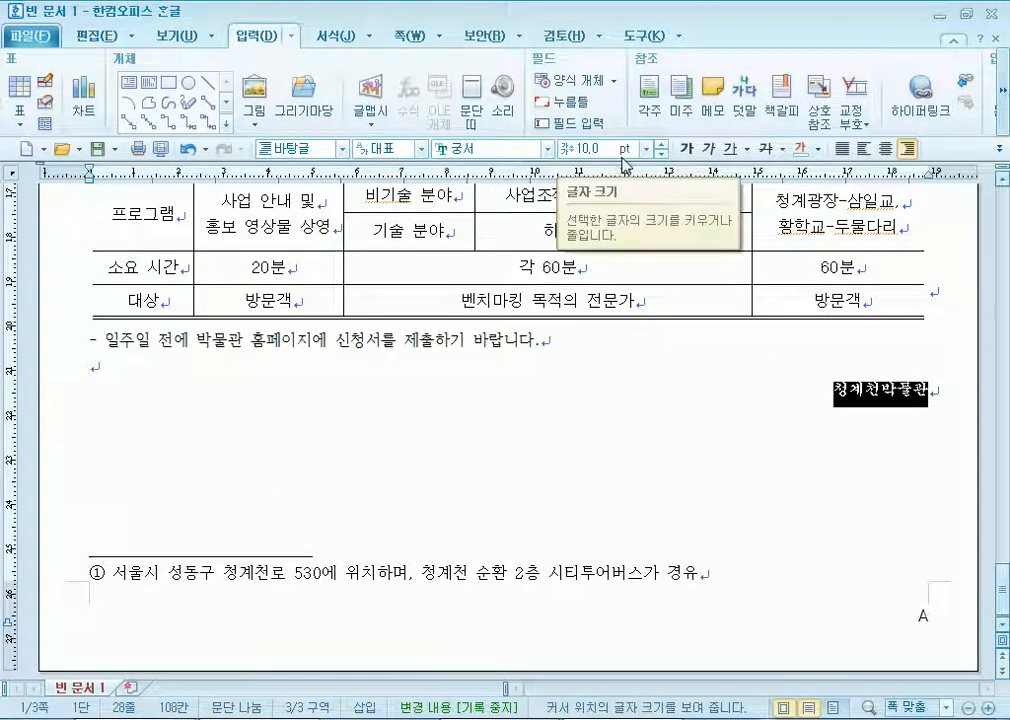
click(585, 148)
text(2)
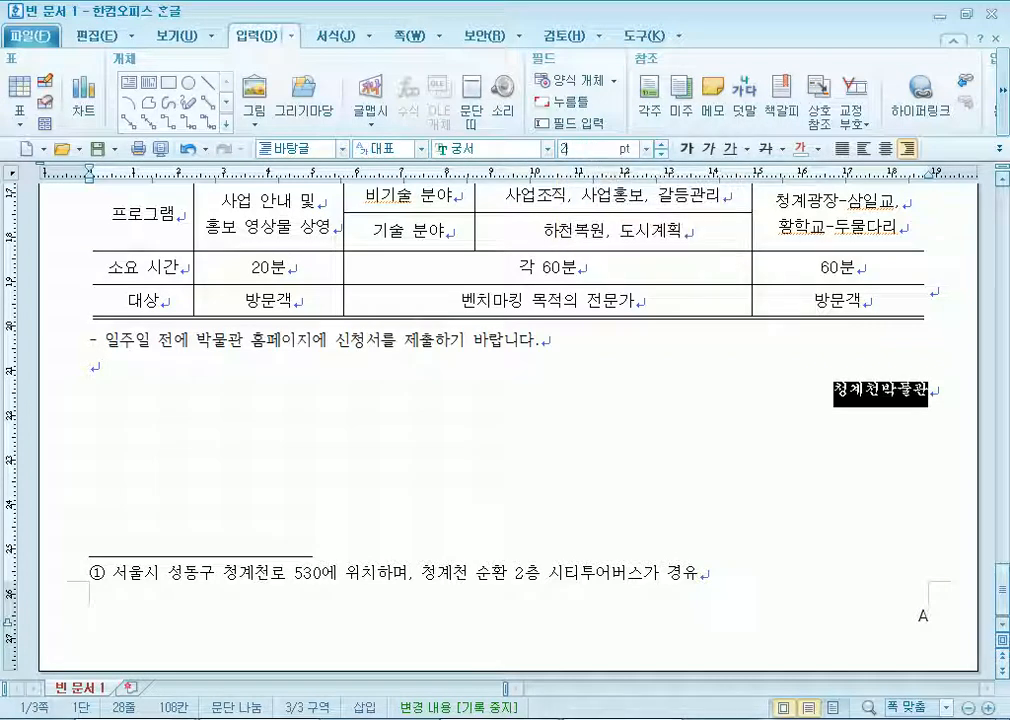
text(54)
key(Return)
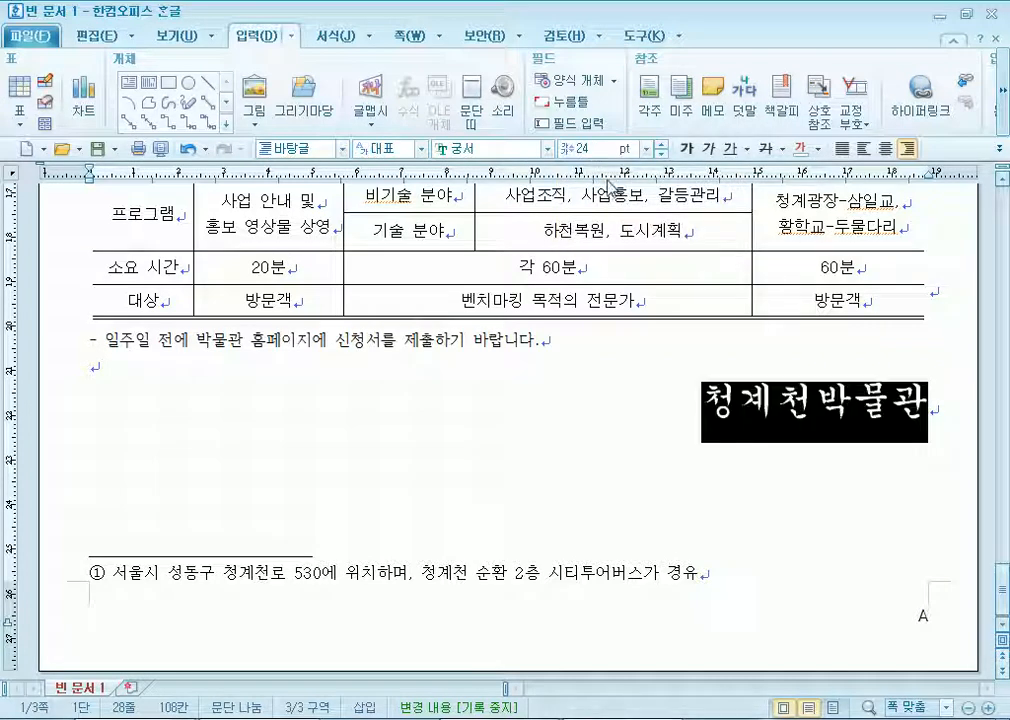
click(687, 148)
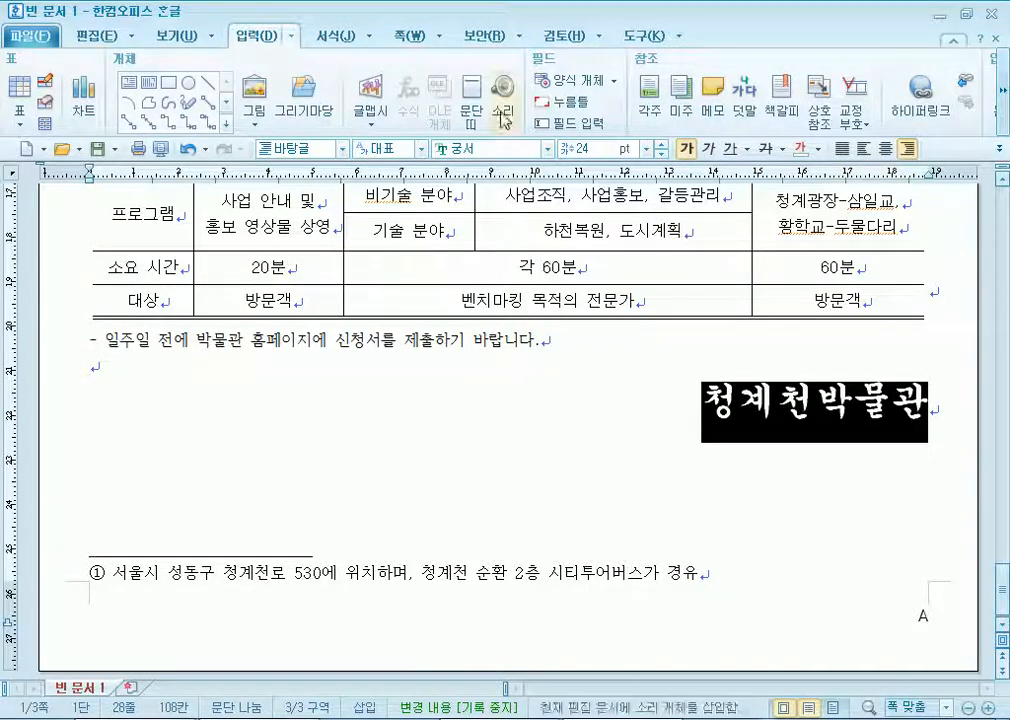
Set the signature's character width (장평) to 120% in Character Shape.
click(336, 36)
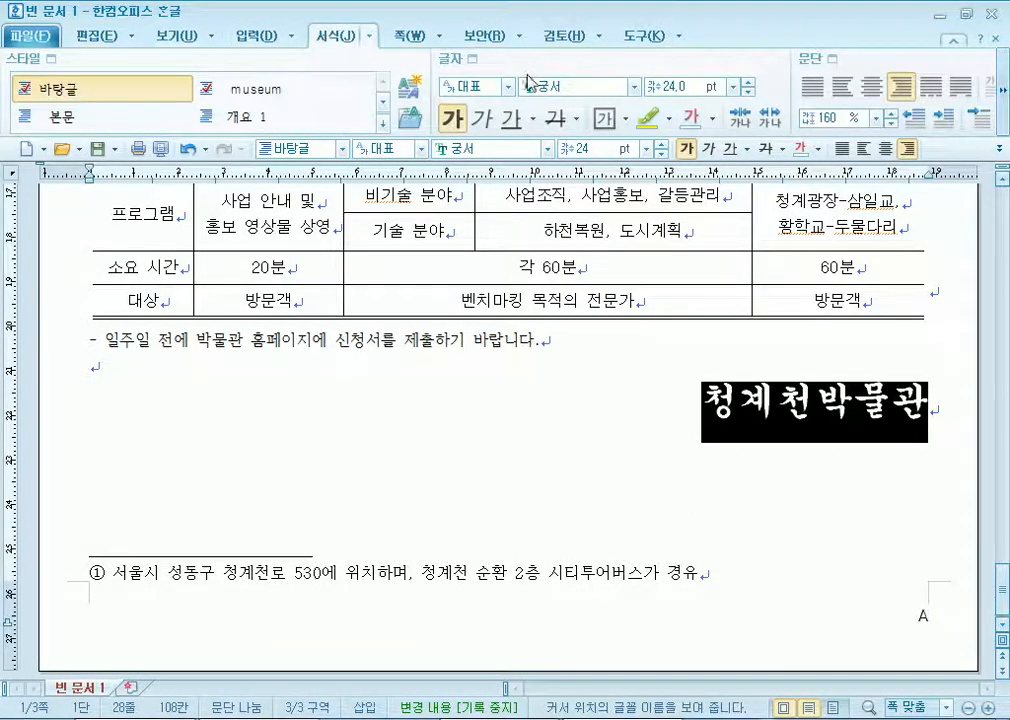
click(458, 62)
click(272, 193)
click(631, 300)
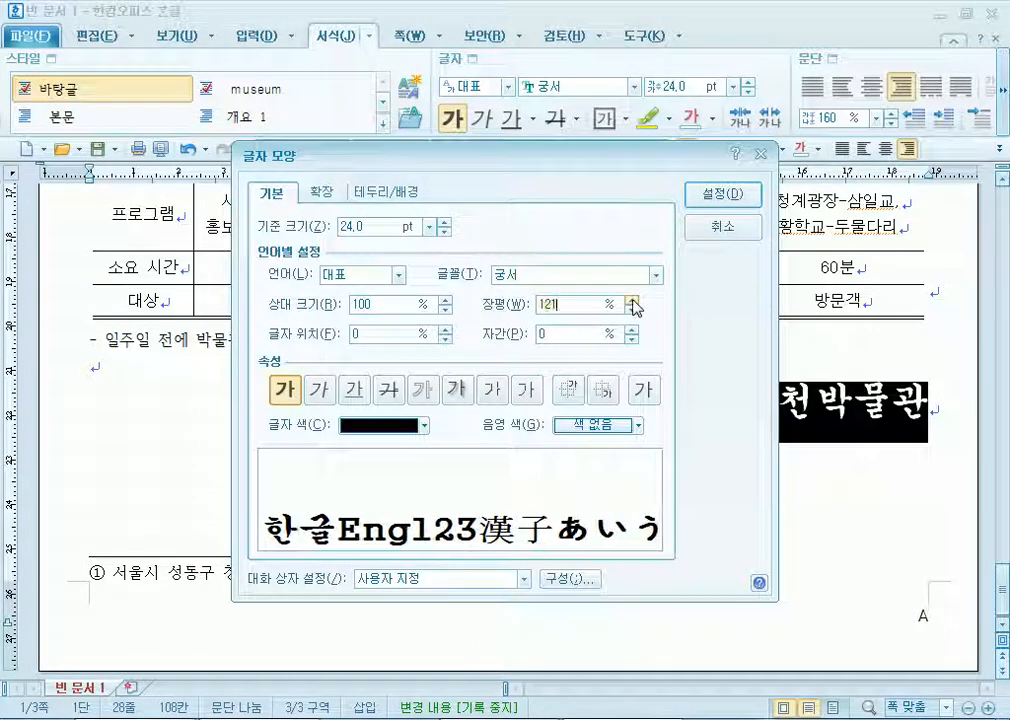
click(631, 310)
click(631, 310)
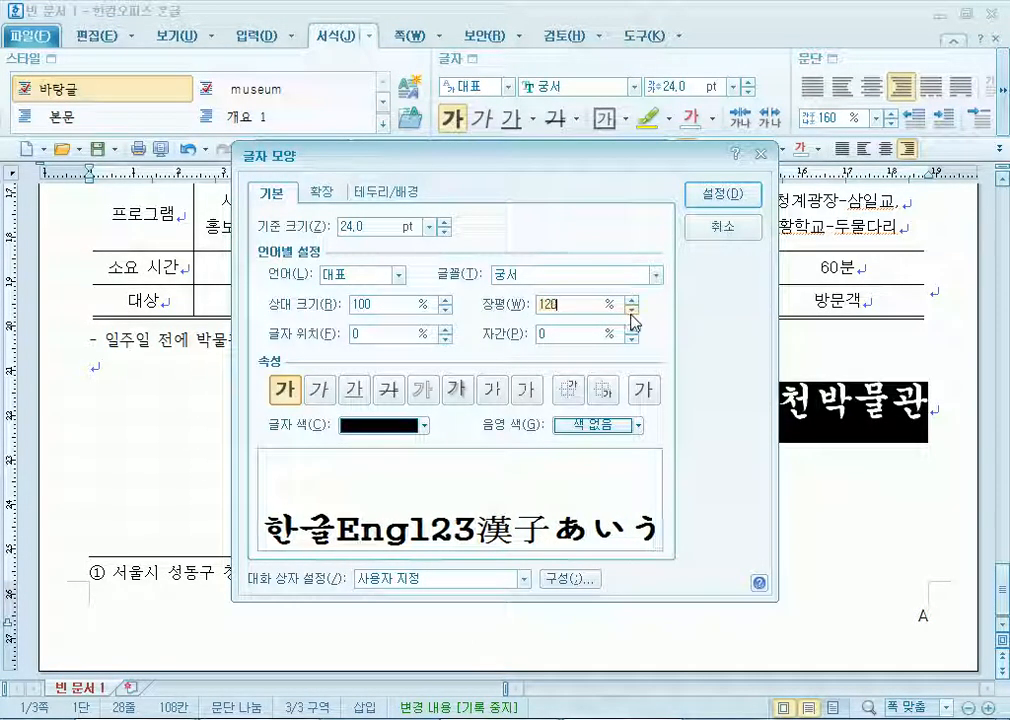
click(631, 311)
click(752, 193)
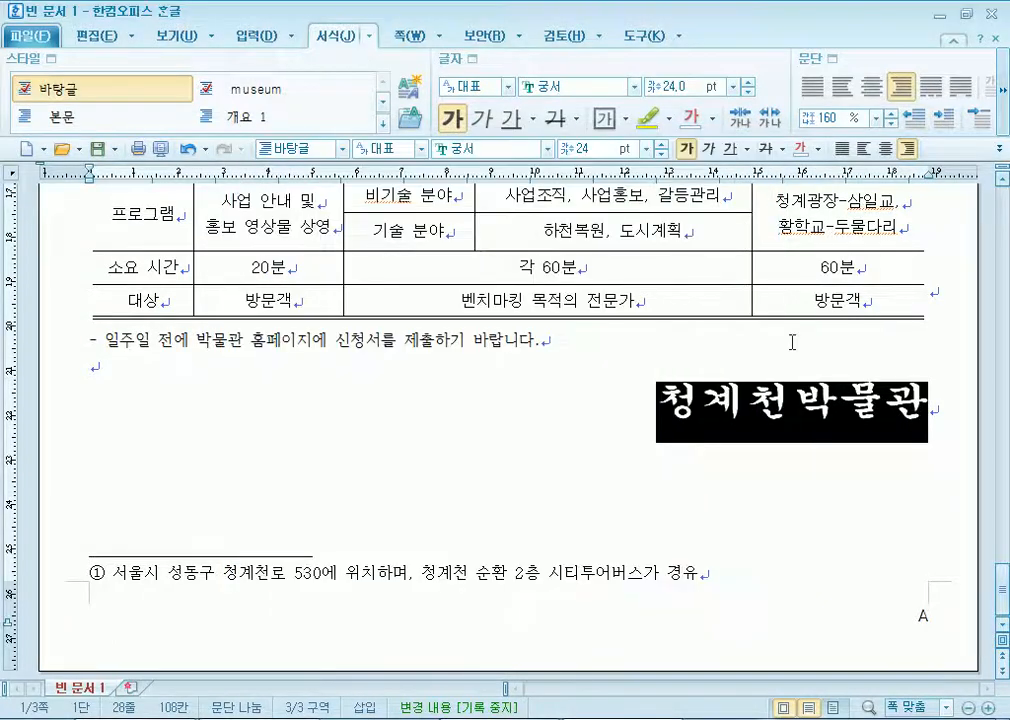
click(541, 340)
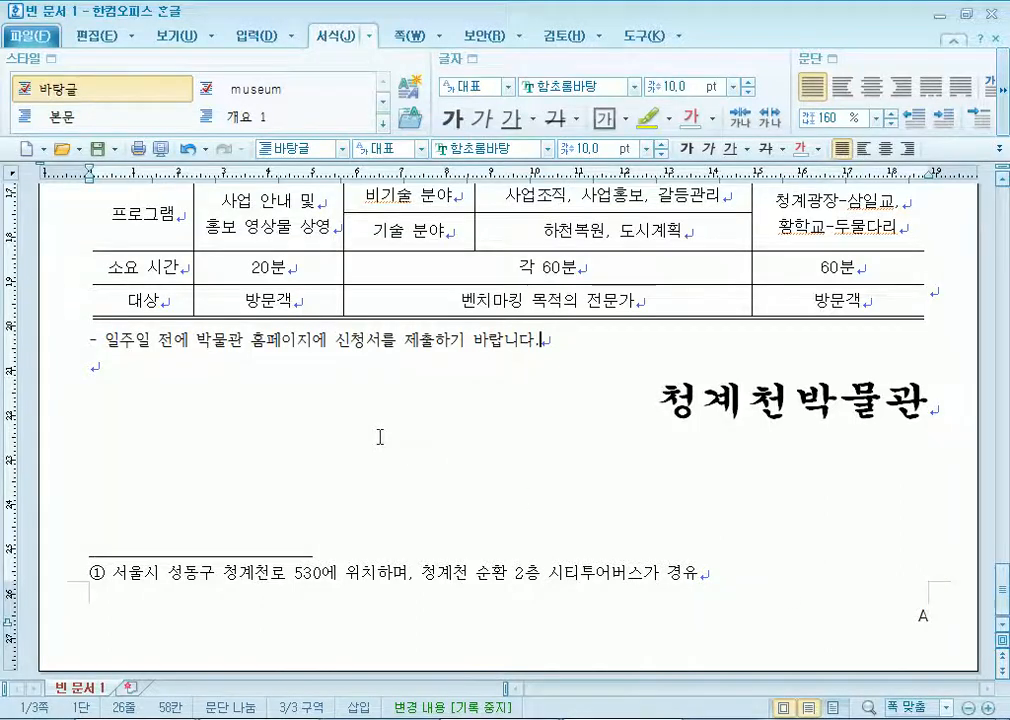
Select the 청계천 유지관리비 내역 table and drag its bottom edge up to shorten the rows.
scroll(380, 437, up, 15)
scroll(385, 432, up, 2)
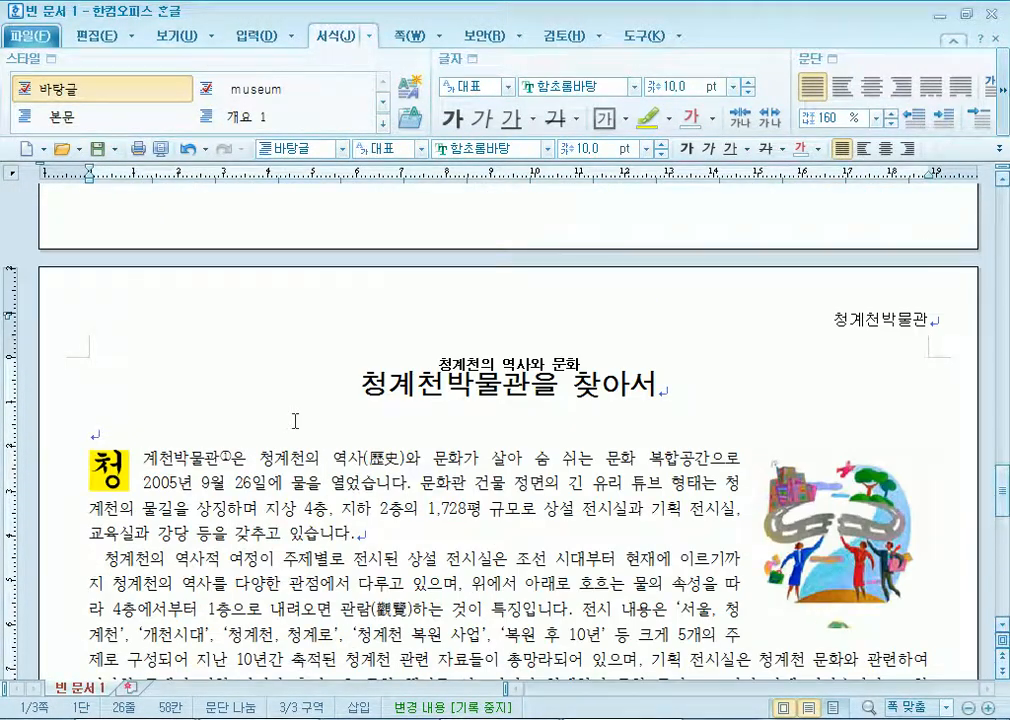
click(296, 400)
click(253, 482)
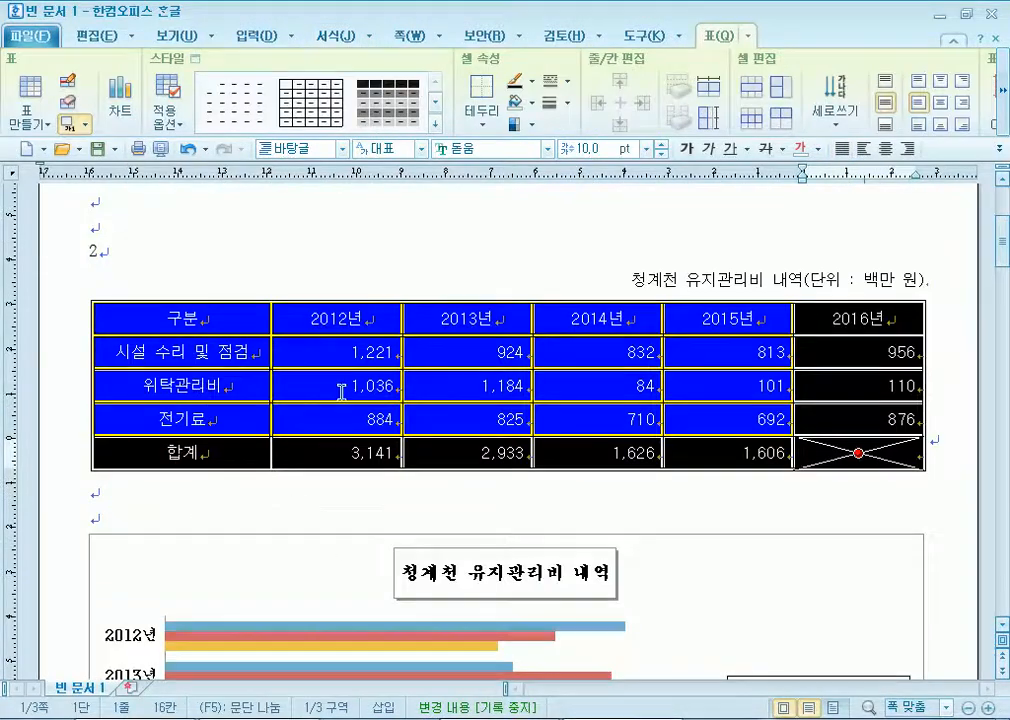
click(382, 275)
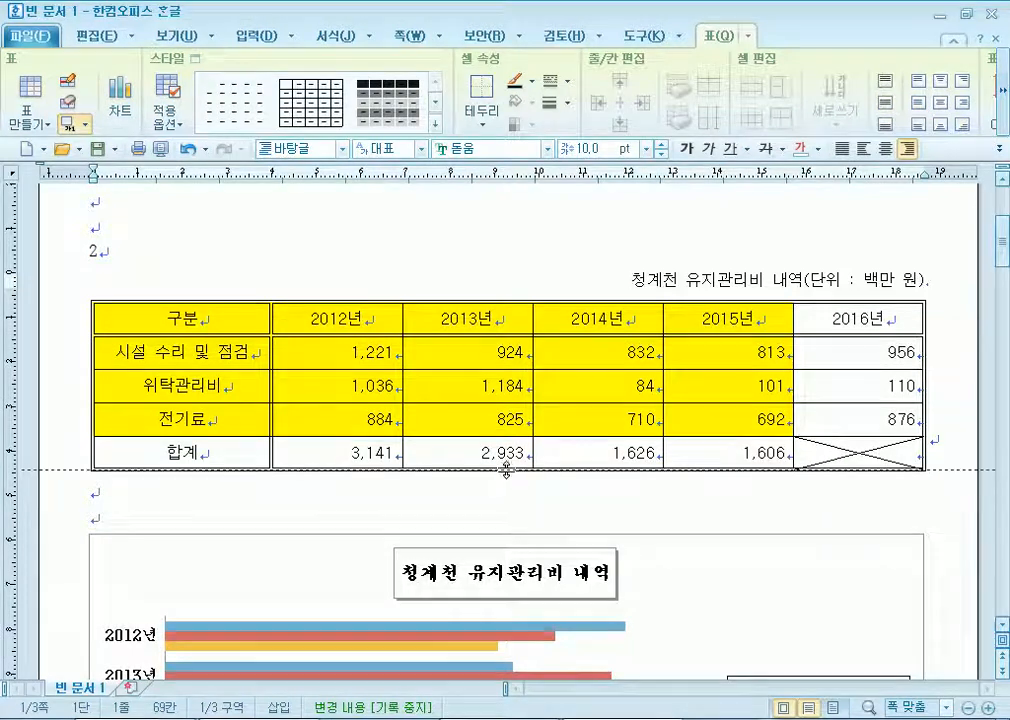
click(507, 471)
drag(507, 471, 510, 400)
Drag the maintenance-cost table's bottom edge down to enlarge its rows, undoing a stray ㅋ.
key(Escape)
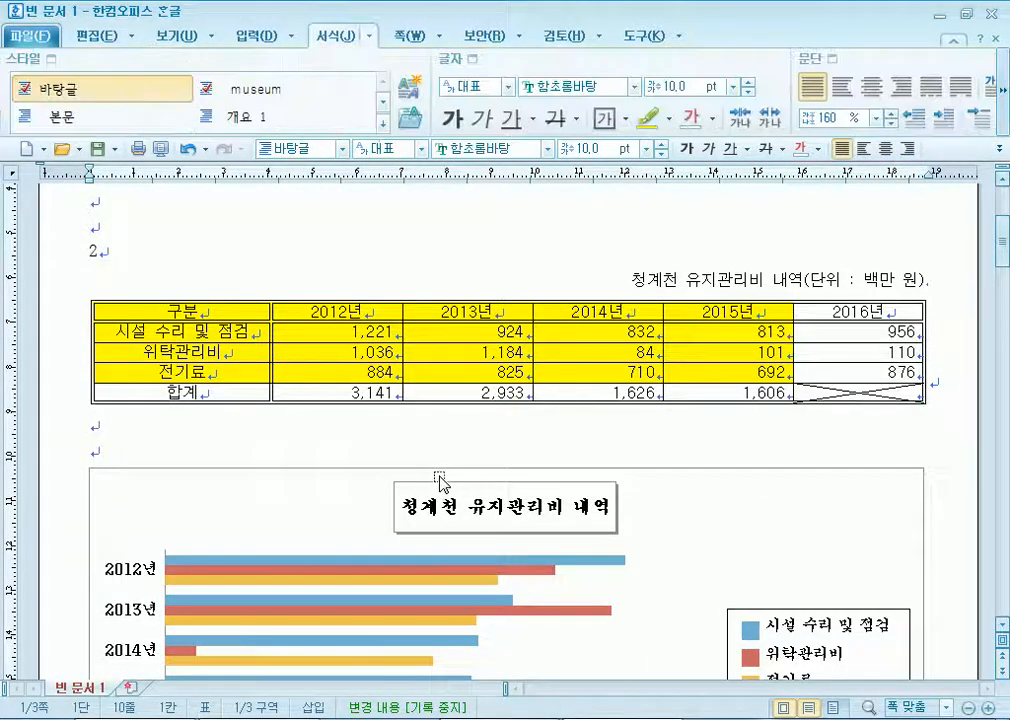
click(233, 410)
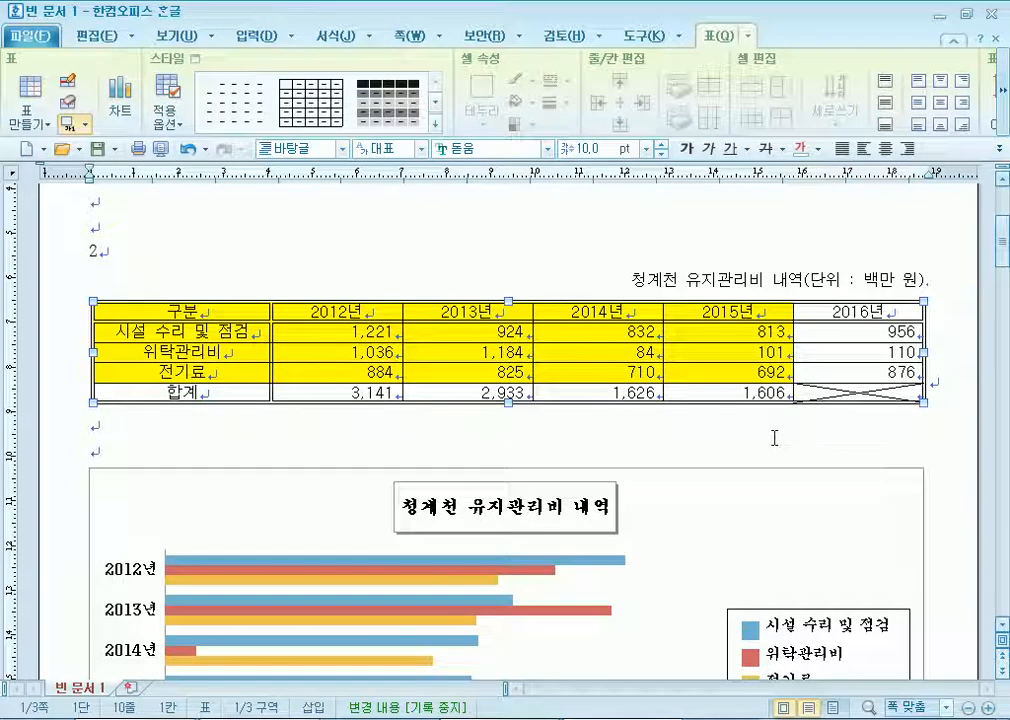
click(505, 258)
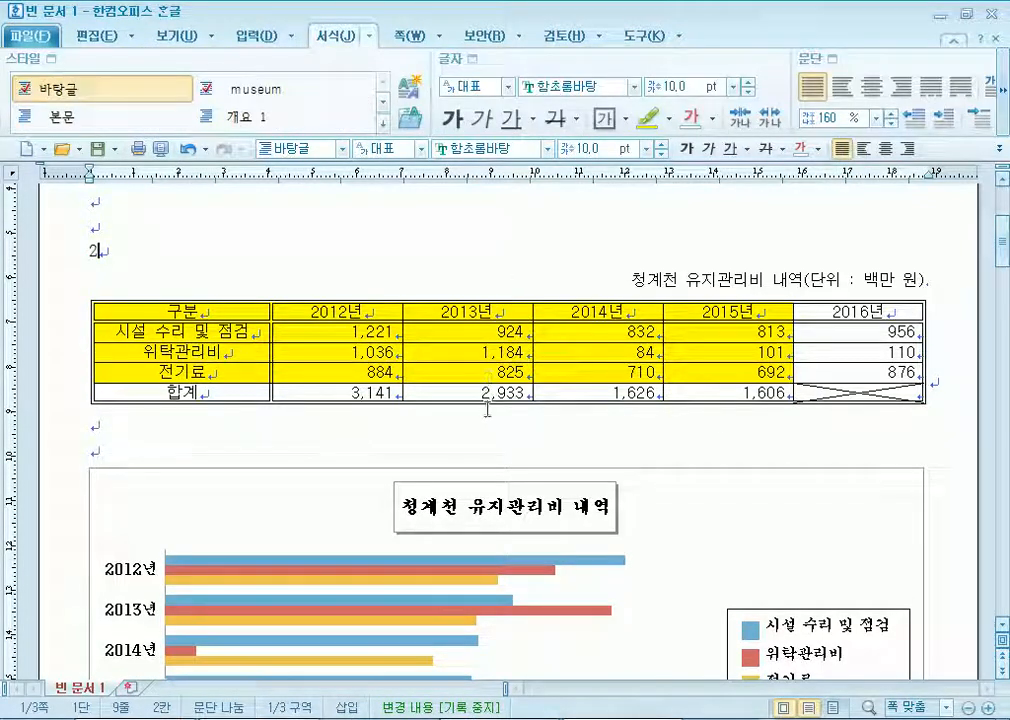
click(490, 410)
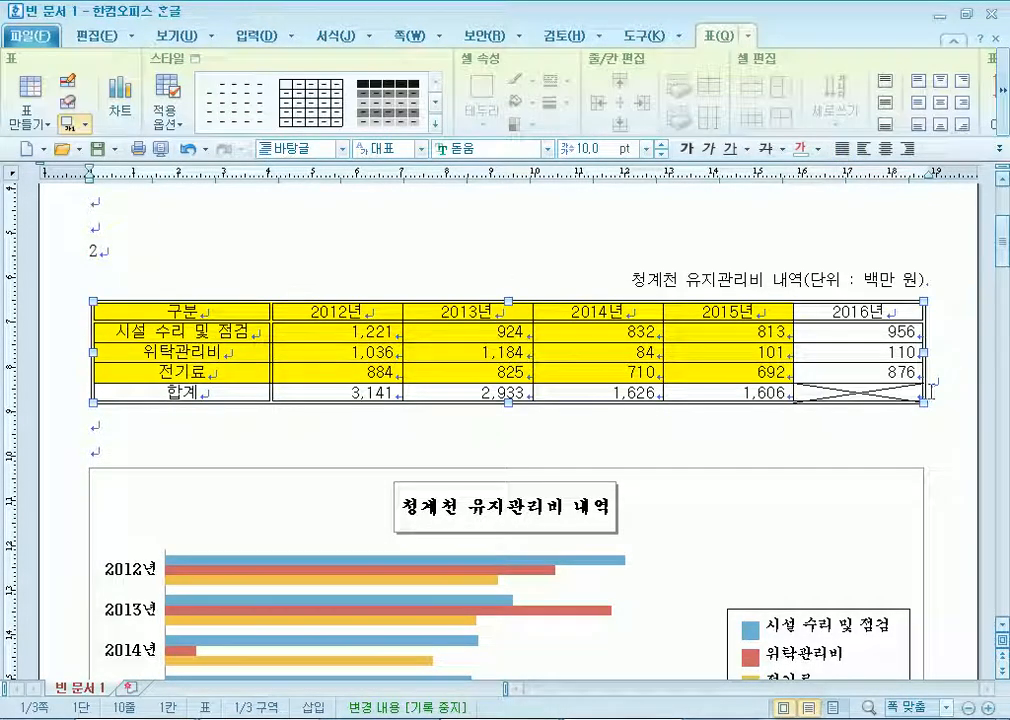
scroll(487, 413, down, 3)
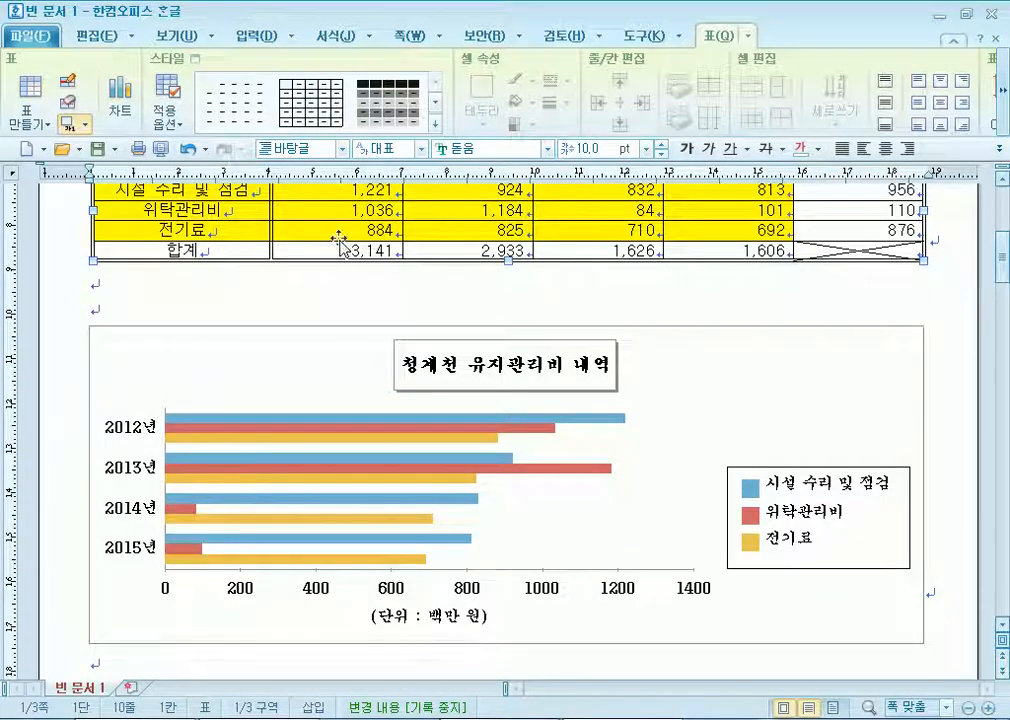
click(289, 287)
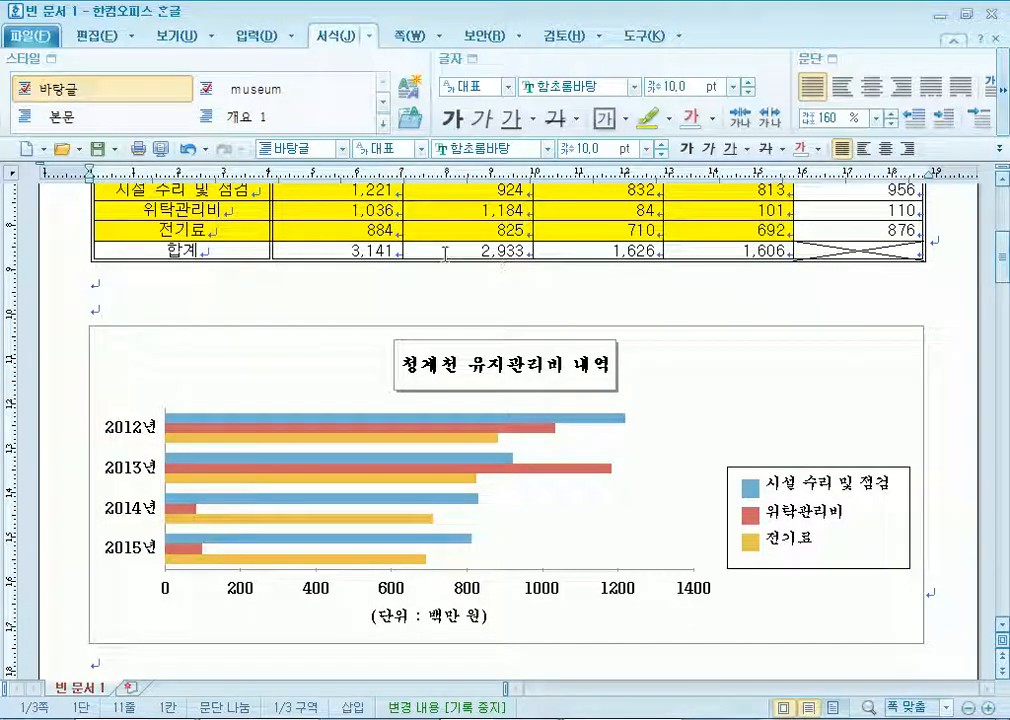
drag(441, 260, 442, 314)
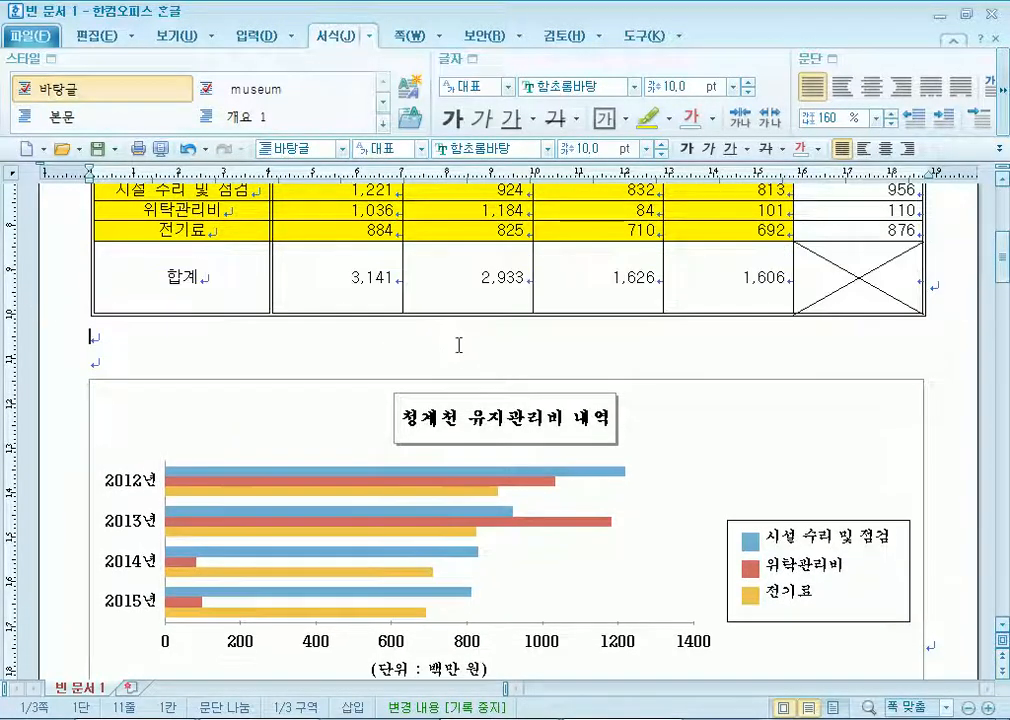
text(ㅋ)
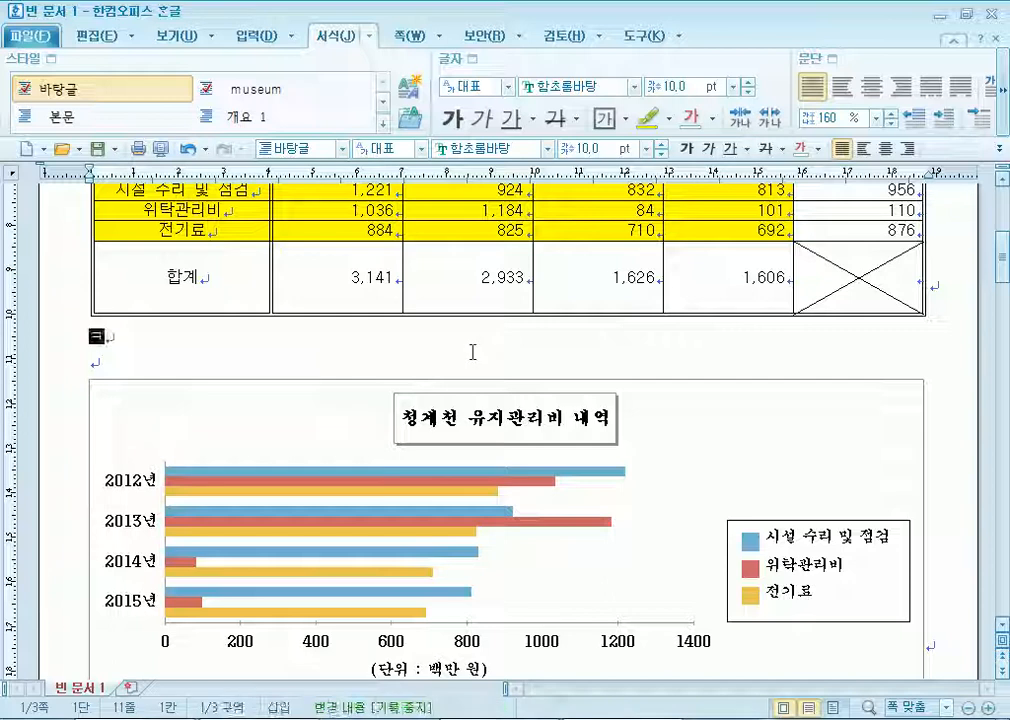
key(ctrl+z)
key(ctrl+z)
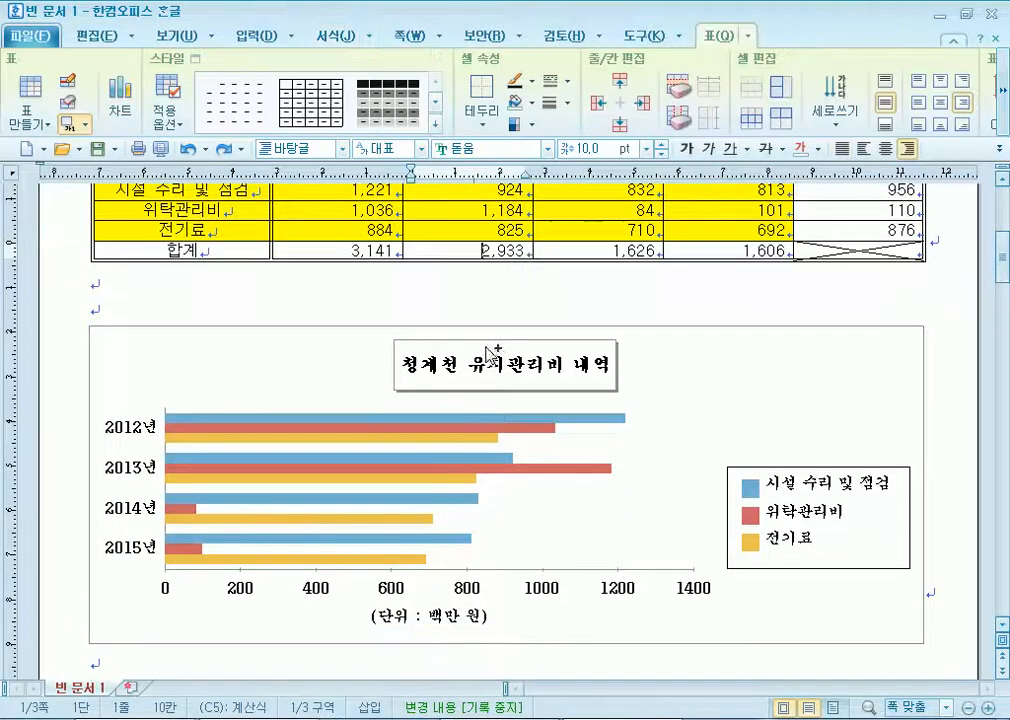
scroll(394, 338, up, 3)
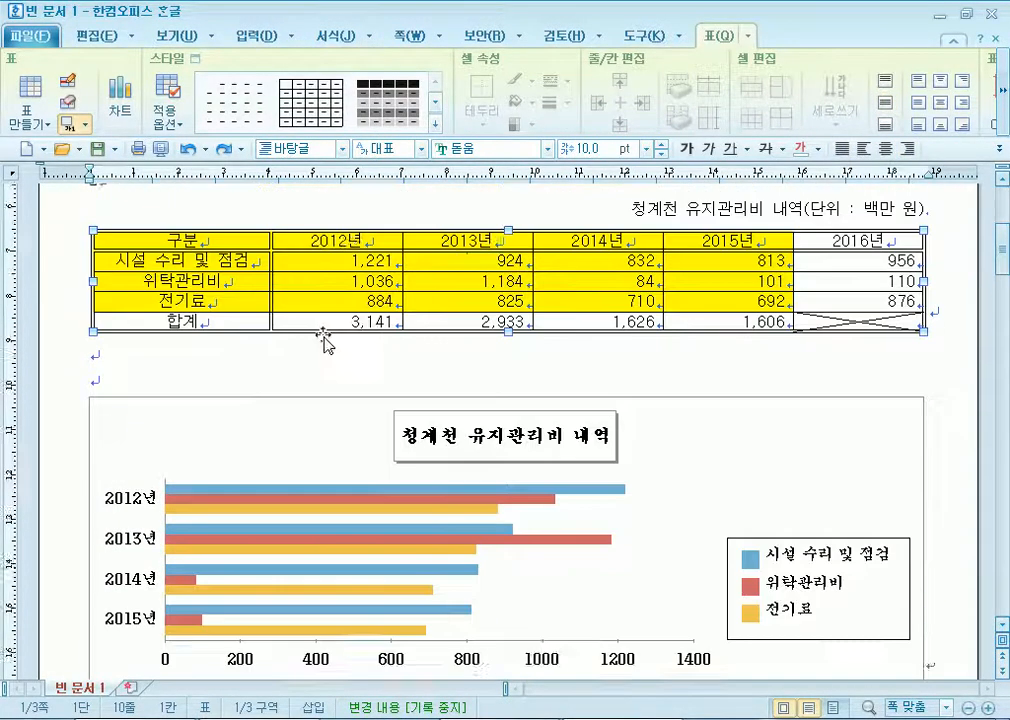
drag(507, 401, 509, 511)
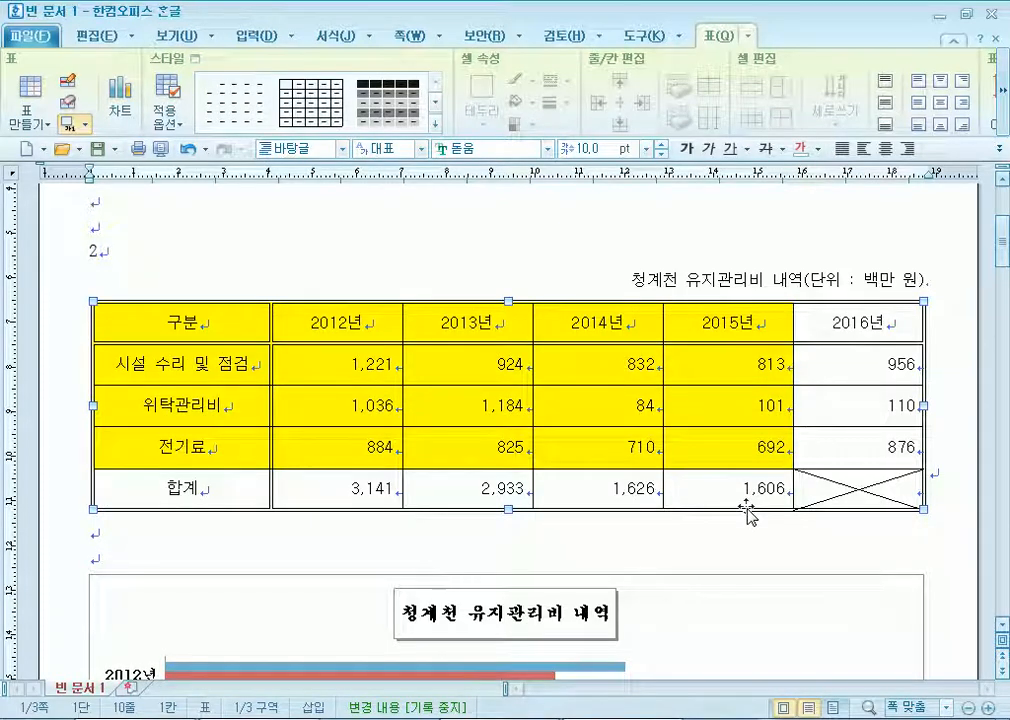
Insert blank lines between the maintenance-cost table and the chart.
scroll(726, 514, down, 3)
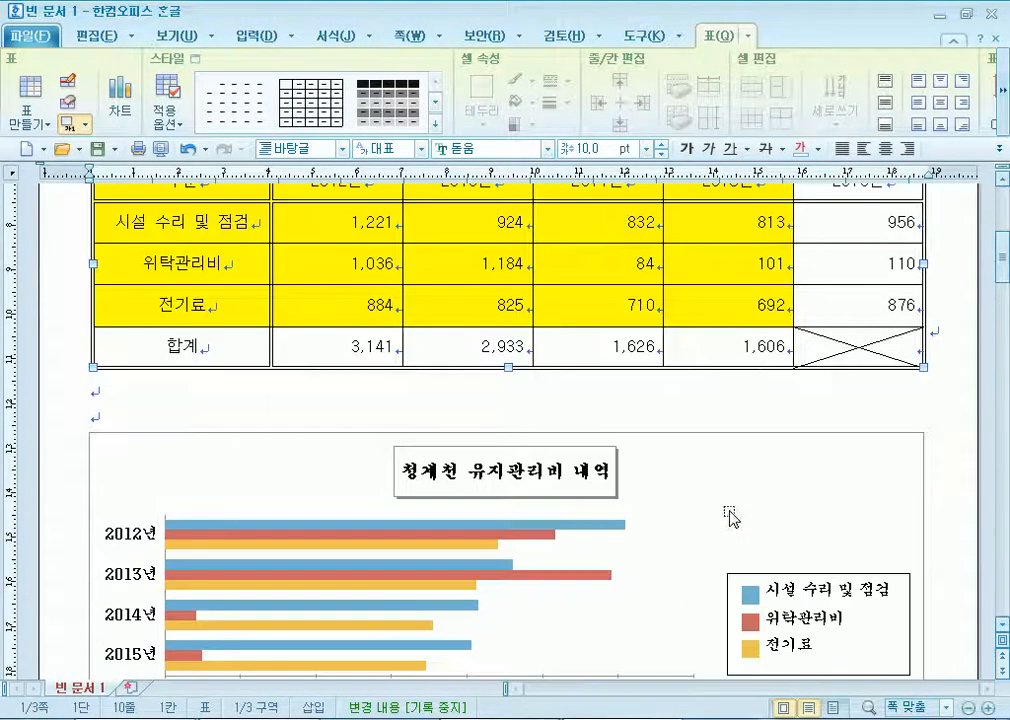
click(455, 412)
key(Return)
key(Return)
key(Return)
Return the table's rows to a compact height and select the cells from 구분 to 692.
click(512, 366)
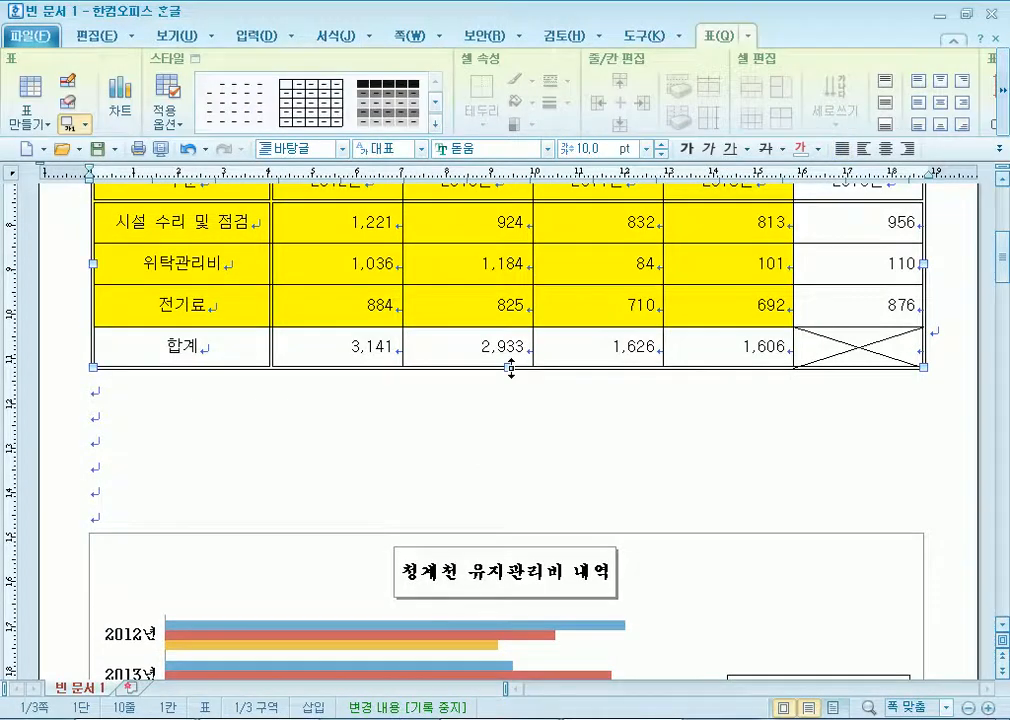
drag(511, 249, 508, 222)
scroll(479, 402, up, 1)
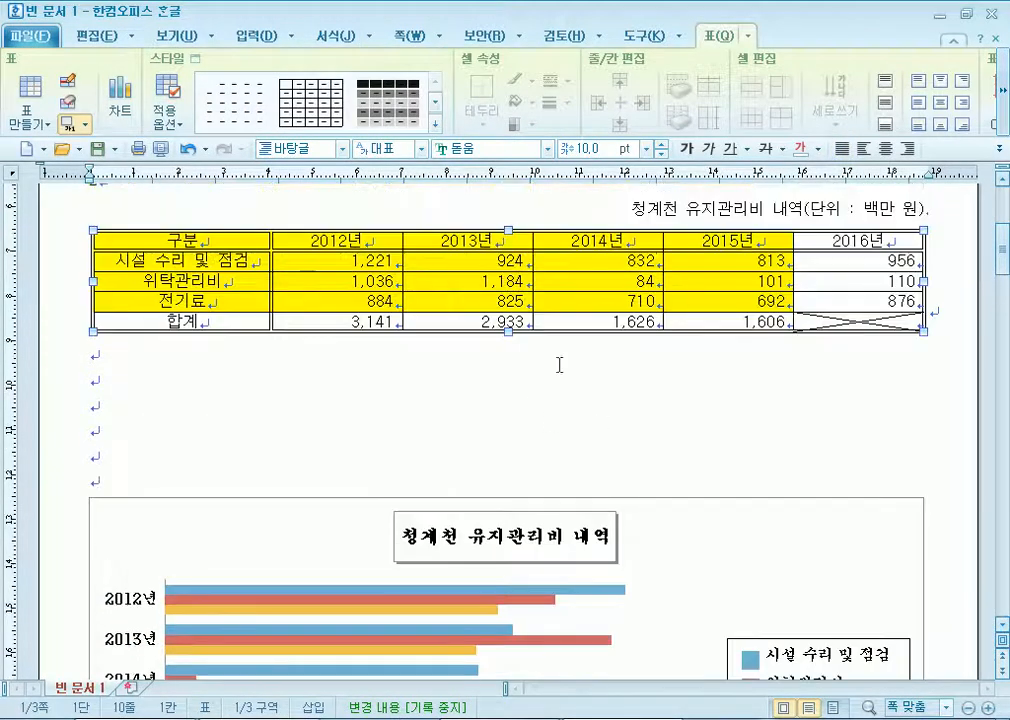
drag(509, 335, 501, 433)
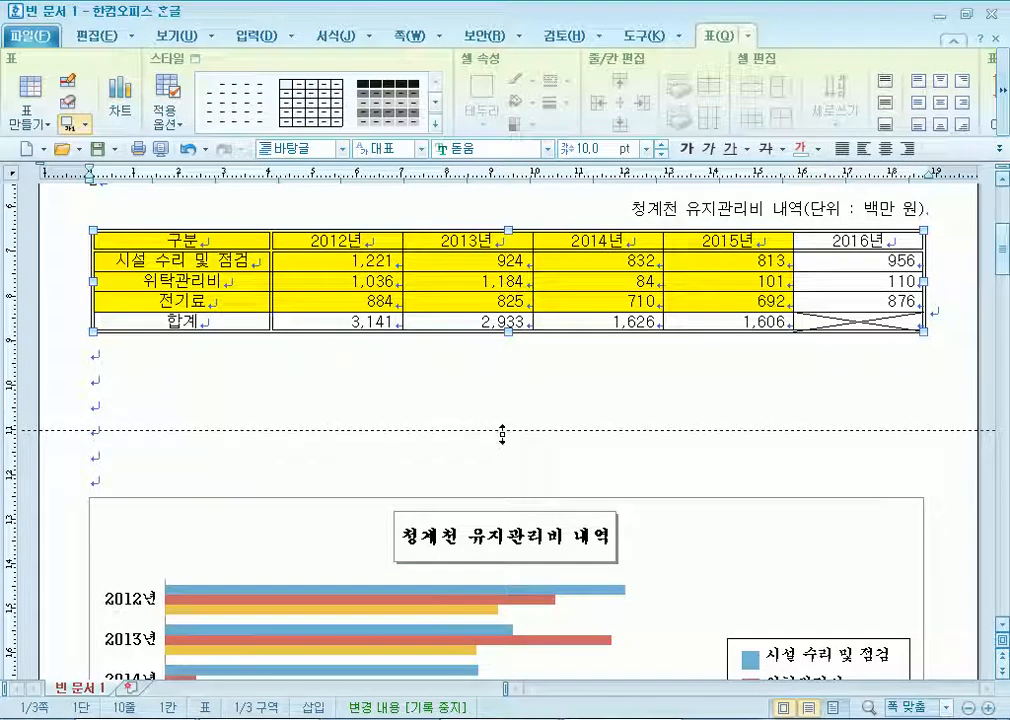
drag(502, 433, 502, 431)
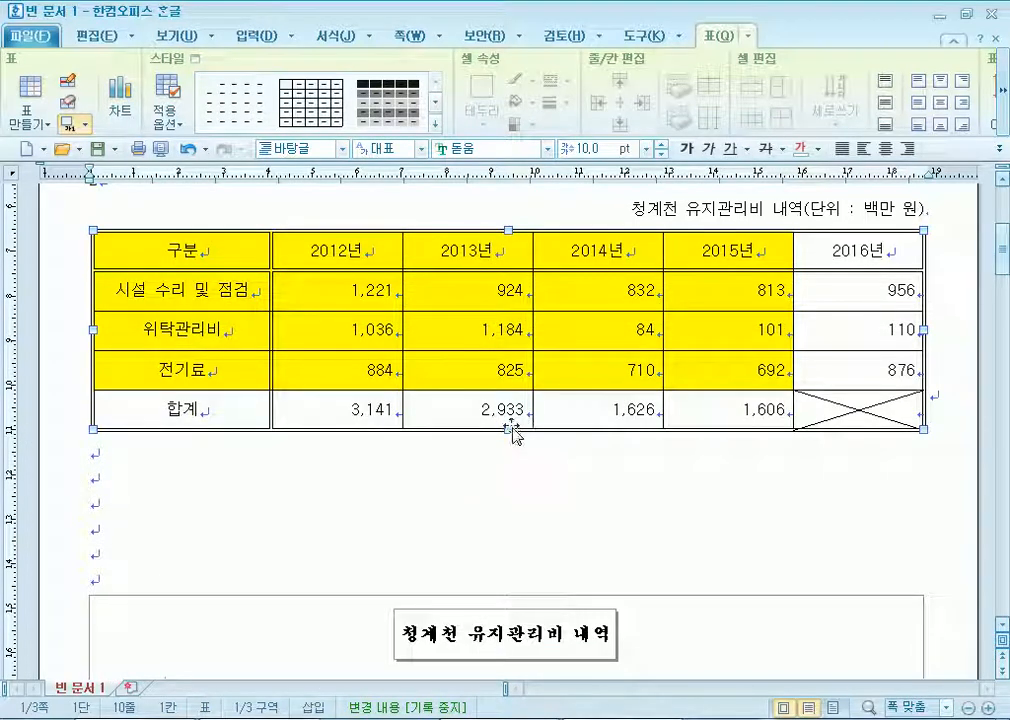
drag(505, 428, 508, 331)
click(469, 439)
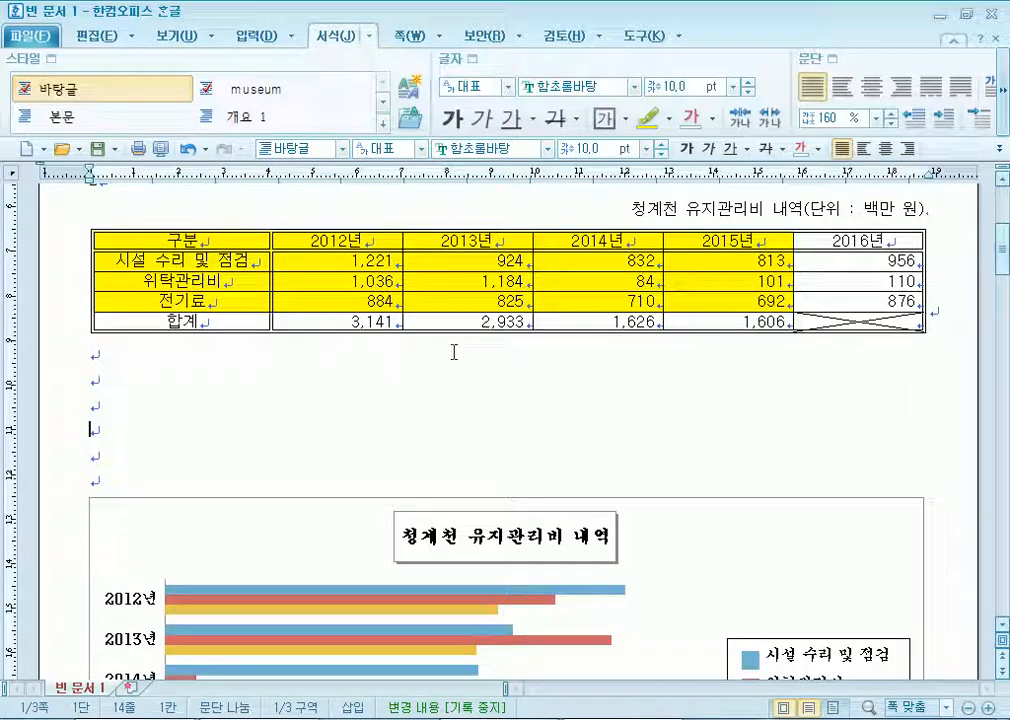
drag(180, 240, 805, 341)
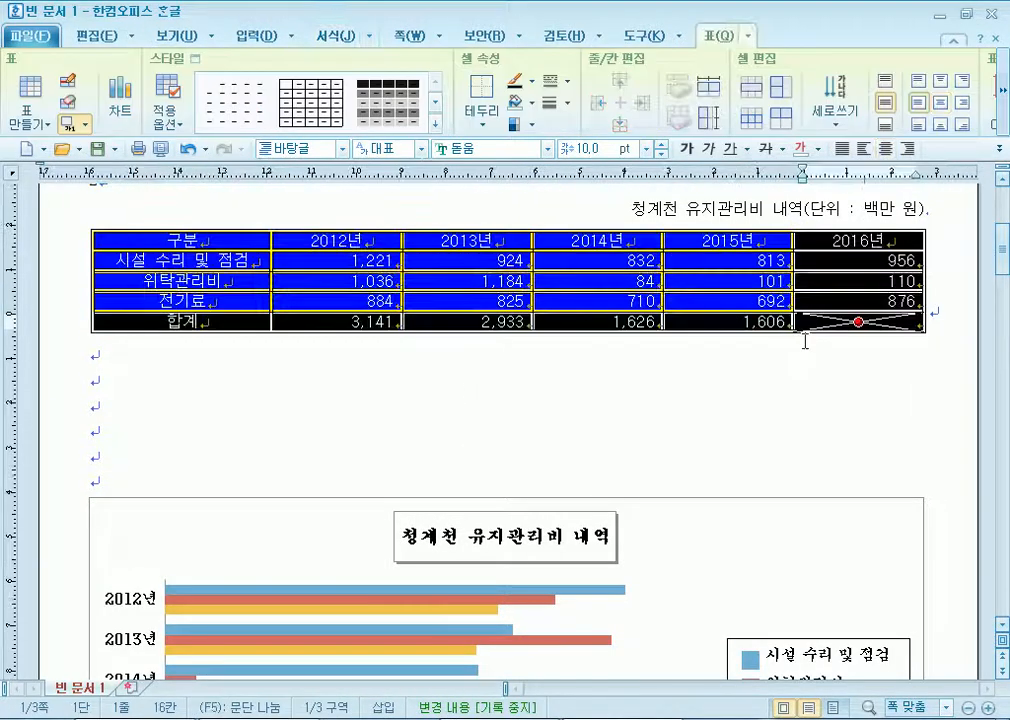
Make the expense table's rows taller, giving the 2015년 header row extra height.
click(540, 374)
drag(235, 240, 843, 327)
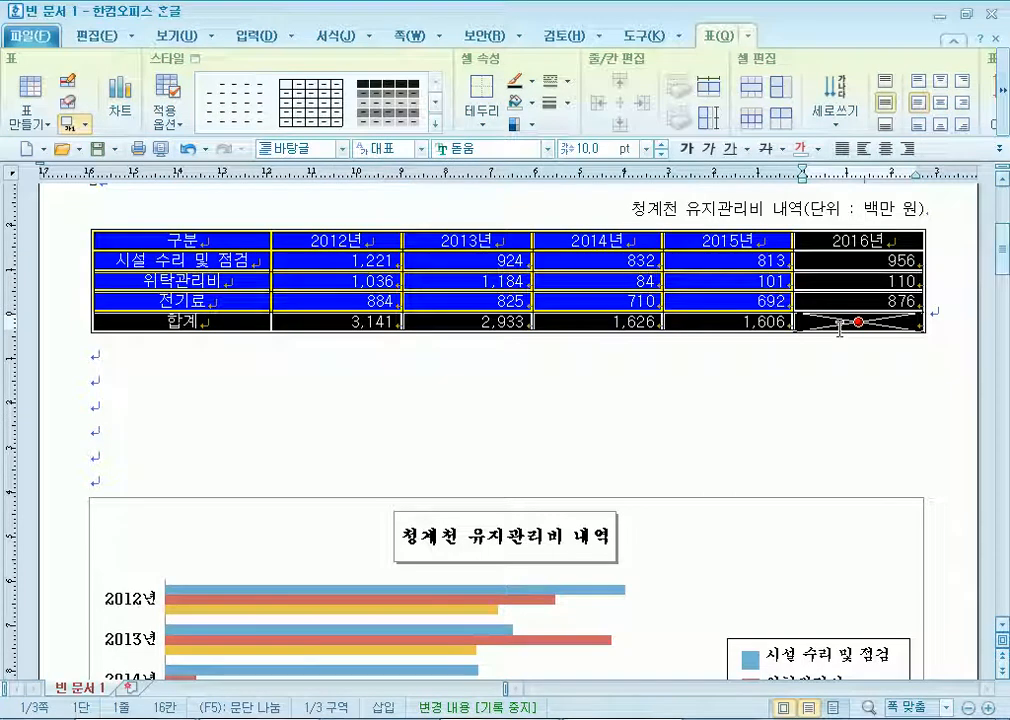
key(ctrl+Down)
key(ctrl+Down)
key(ctrl+Down)
key(ctrl+Down)
key(ctrl+Down)
key(ctrl+Down)
key(ctrl+Down)
key(ctrl+Down)
key(ctrl+Down)
key(ctrl+Down)
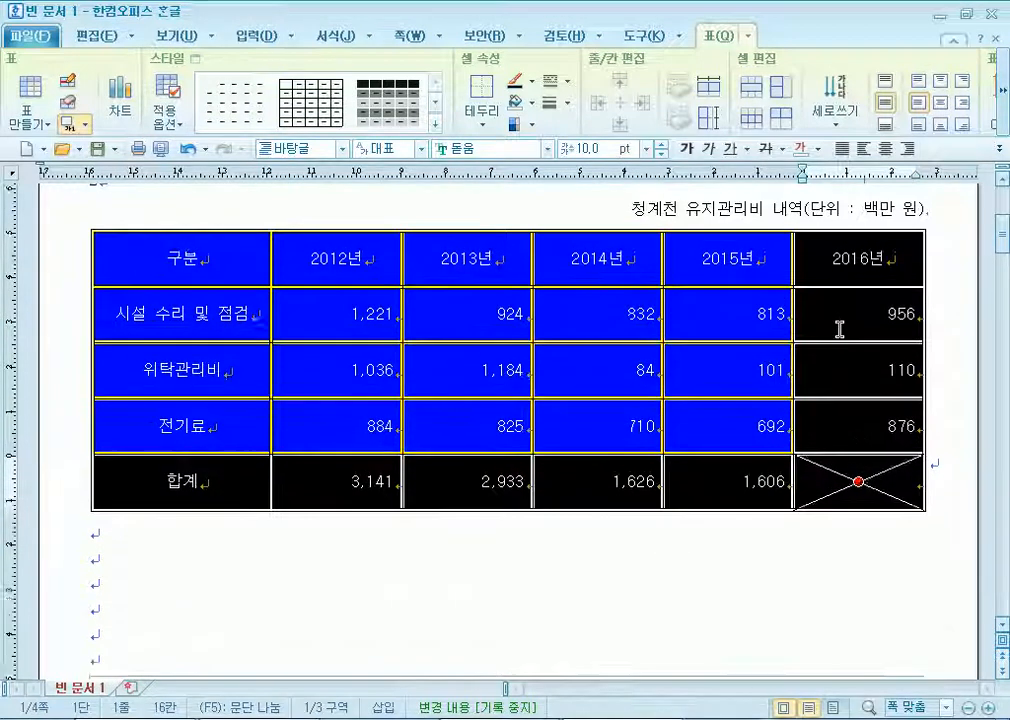
key(ctrl+Up)
key(ctrl+Up)
key(ctrl+Up)
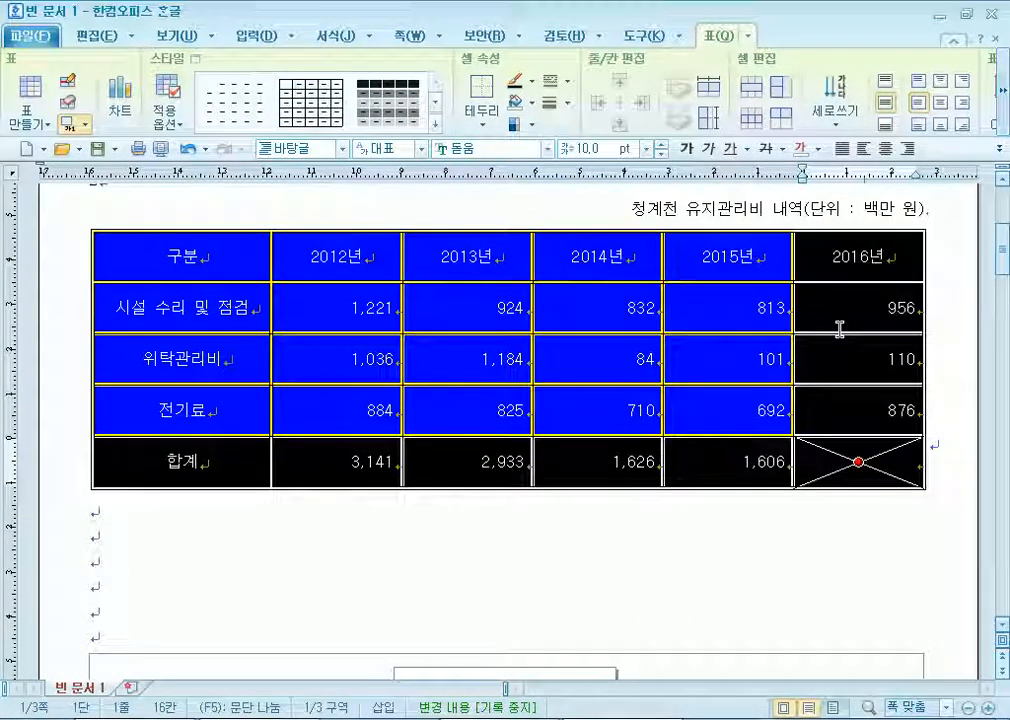
key(ctrl+Up)
key(ctrl+Up)
key(ctrl+Up)
key(ctrl+Up)
key(ctrl+Up)
key(ctrl+Up)
key(ctrl+Up)
key(ctrl+Up)
key(ctrl+Up)
key(ctrl+Down)
key(ctrl+Down)
key(ctrl+Down)
key(ctrl+Down)
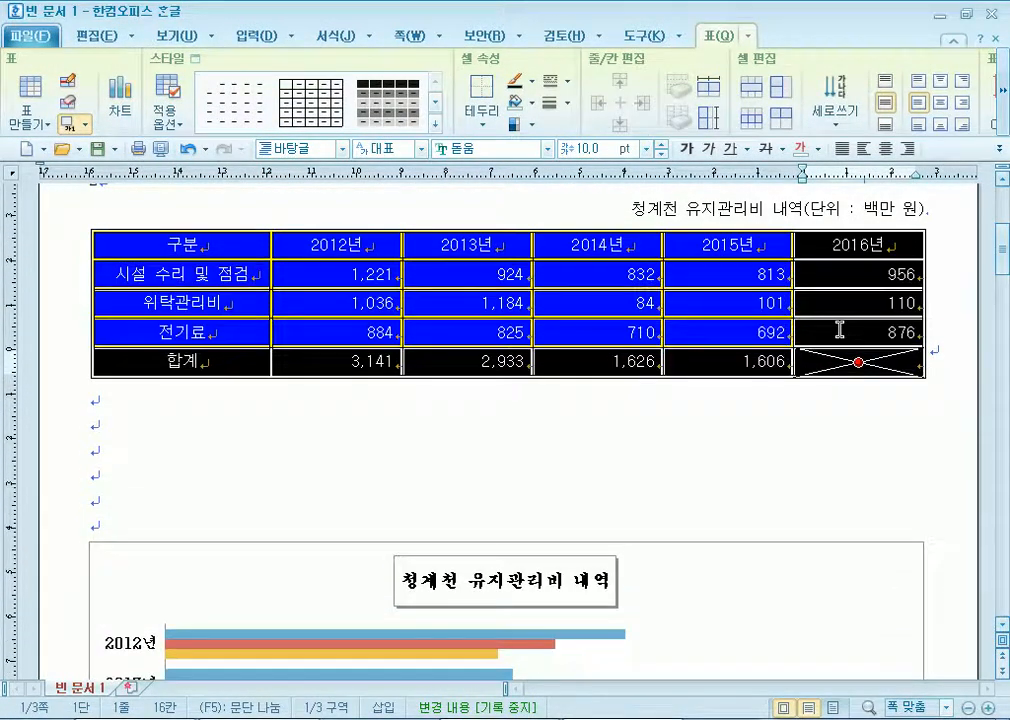
click(728, 248)
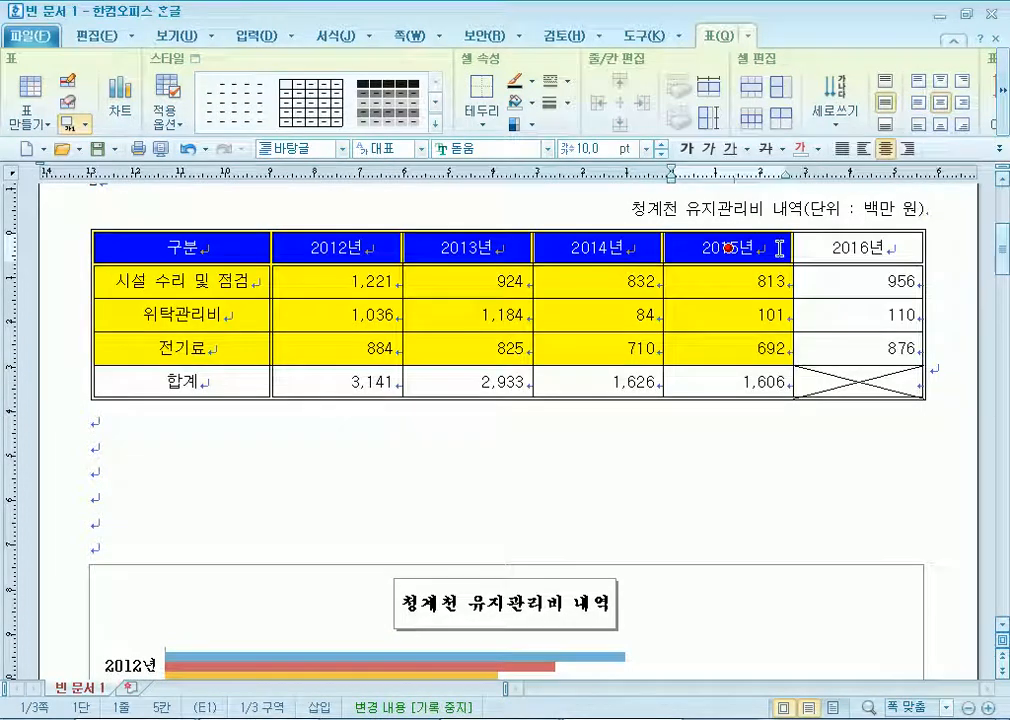
key(ctrl+Down)
key(ctrl+Down)
key(ctrl+Down)
key(ctrl+Down)
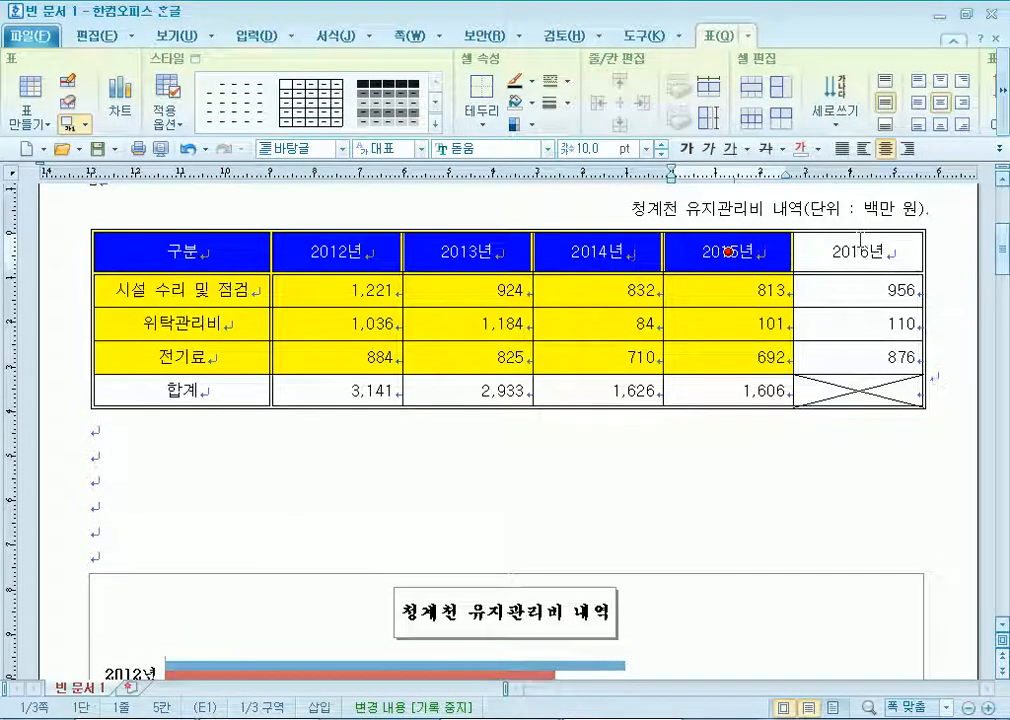
key(ctrl+Down)
key(ctrl+Down)
key(ctrl+Down)
key(ctrl+Down)
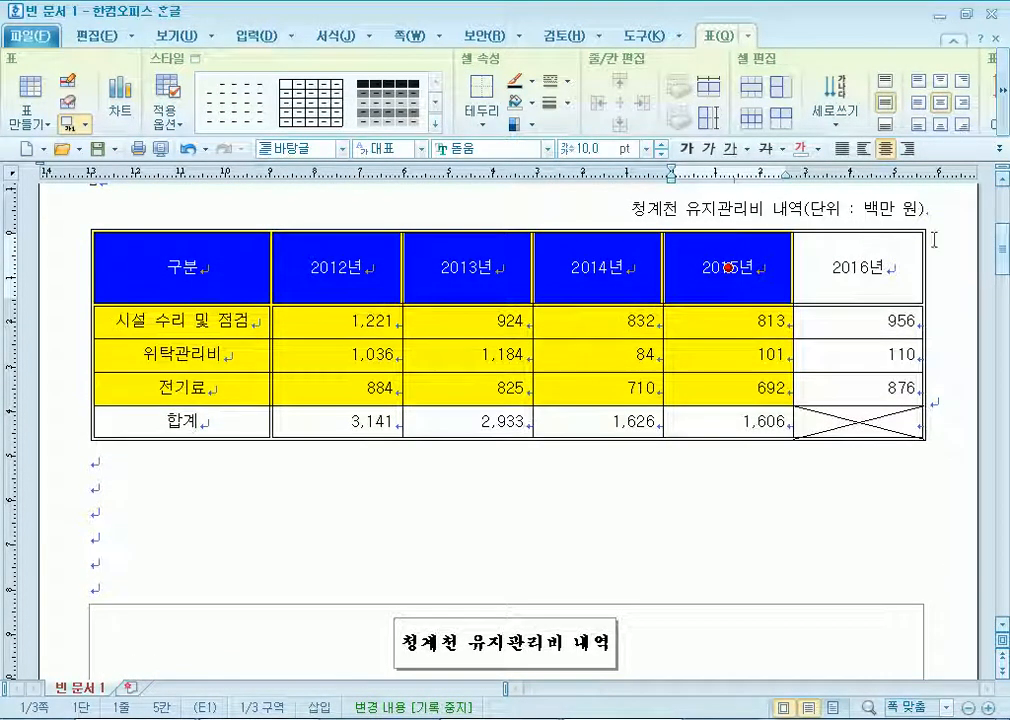
click(699, 472)
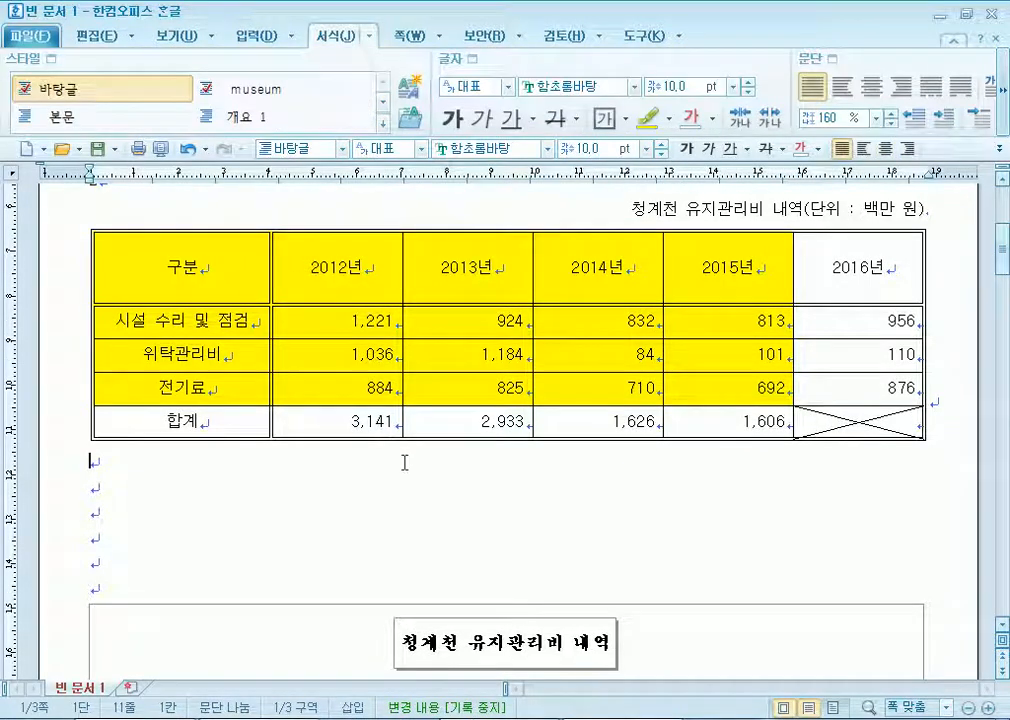
Reset all table rows to one even, taller height, then start a new blank document.
click(269, 280)
drag(270, 282, 325, 284)
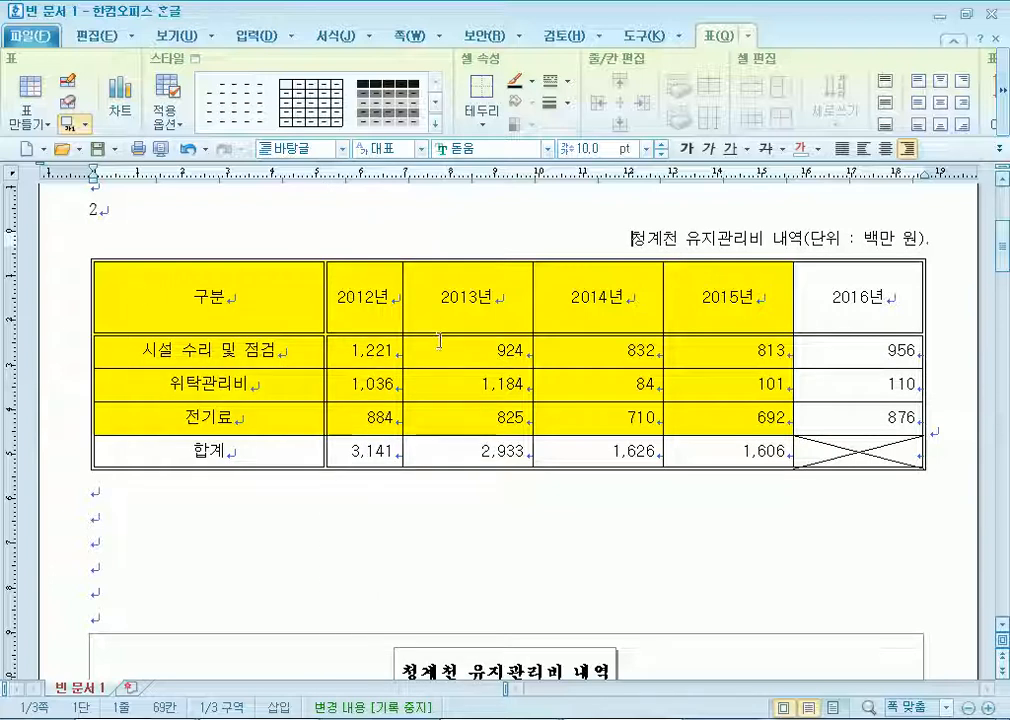
key(ctrl+z)
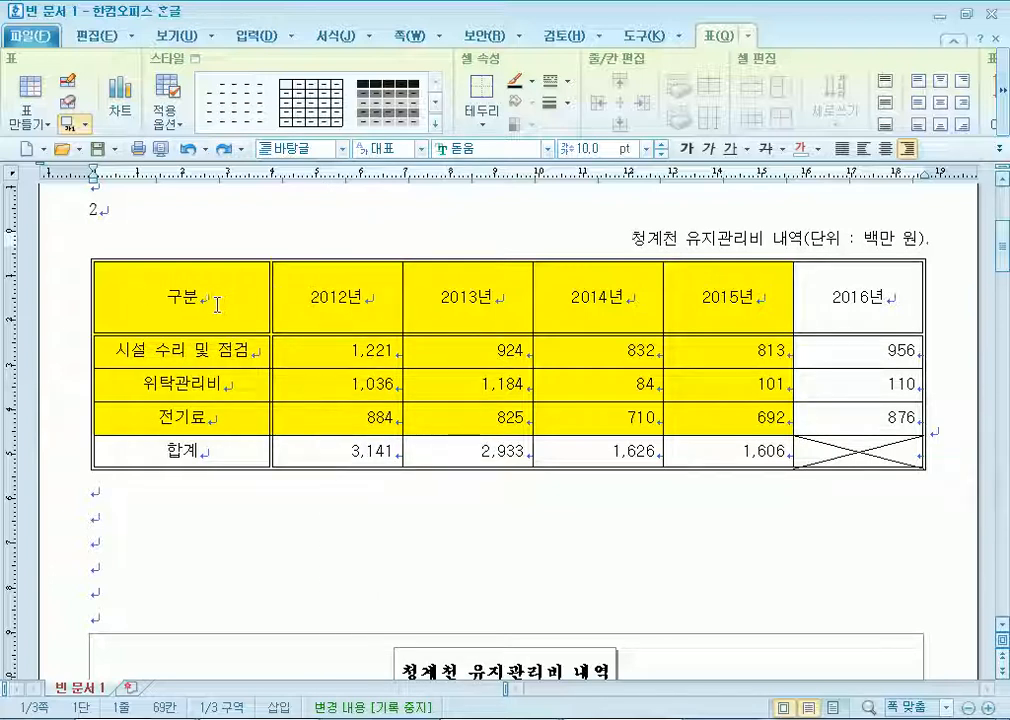
drag(214, 306, 838, 454)
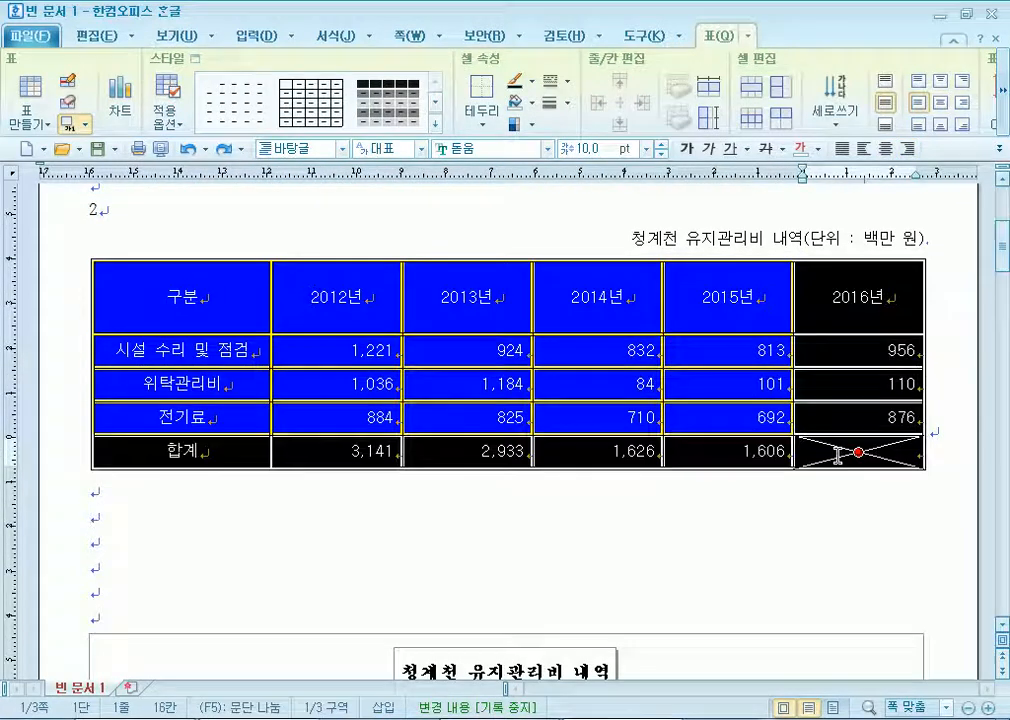
key(ctrl+Up)
key(ctrl+Up)
key(ctrl+Up)
key(ctrl+Up)
key(ctrl+Up)
key(ctrl+Up)
key(ctrl+Up)
key(ctrl+Up)
key(ctrl+Up)
key(ctrl+Up)
key(ctrl+Up)
key(ctrl+Up)
key(ctrl+Down)
key(ctrl+Down)
key(ctrl+Down)
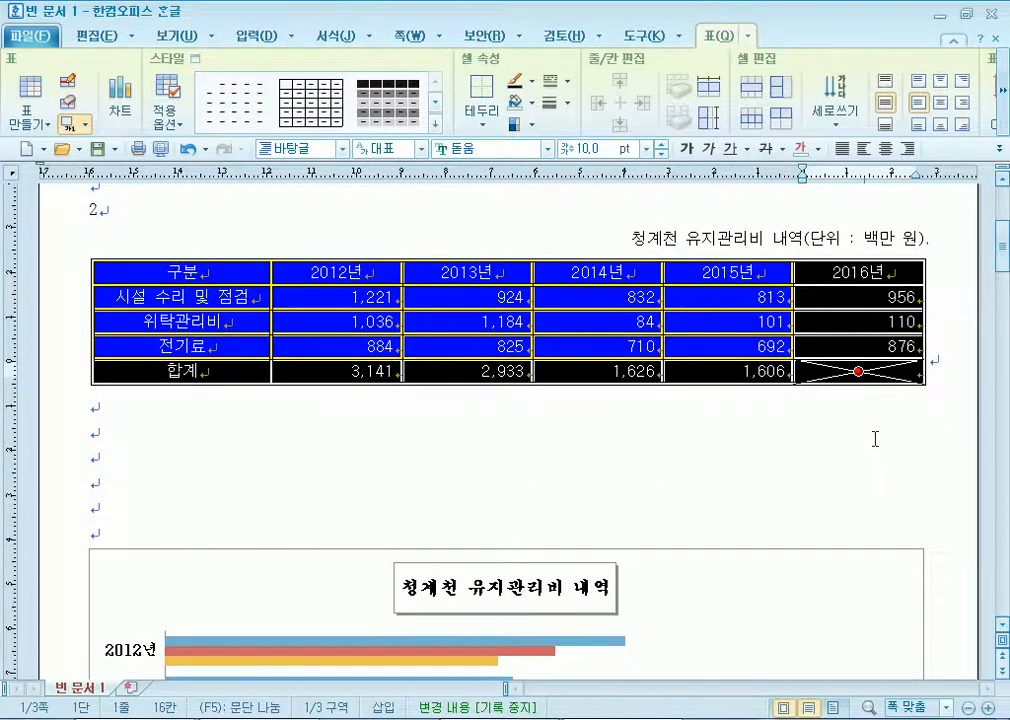
key(ctrl+Down)
key(ctrl+Down)
key(ctrl+Down)
key(ctrl+Up)
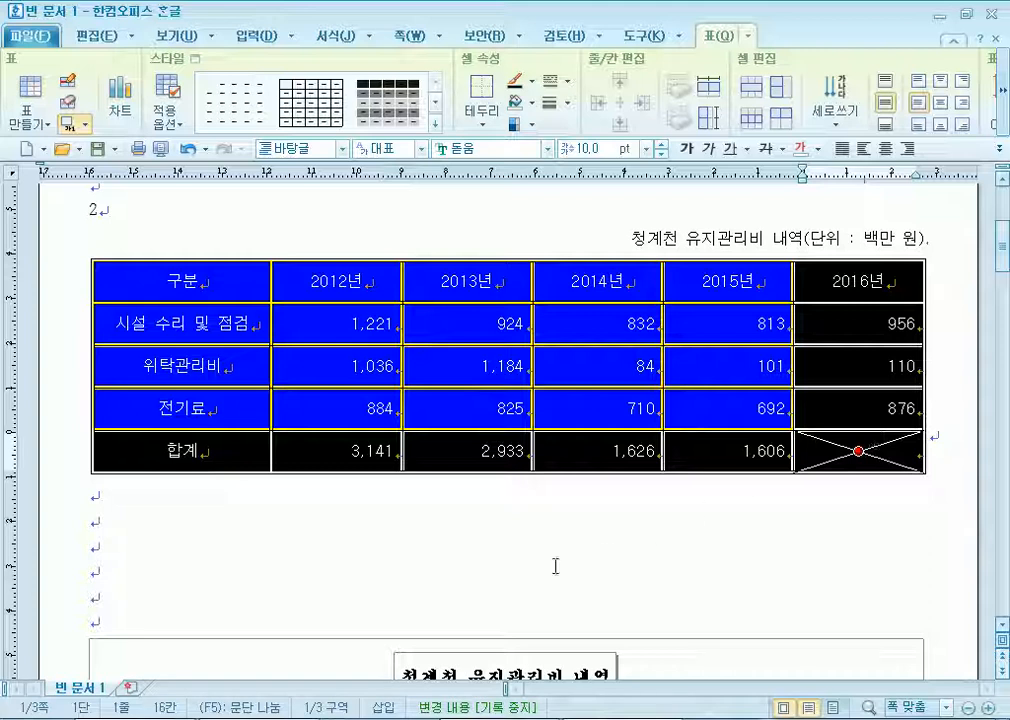
click(478, 537)
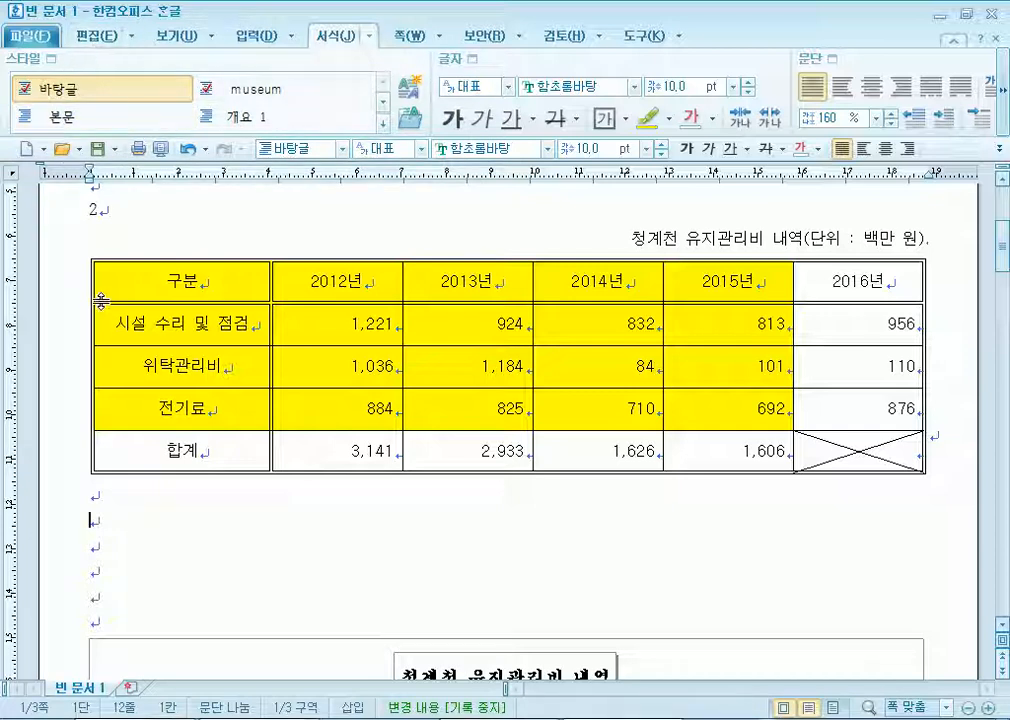
key(alt+n)
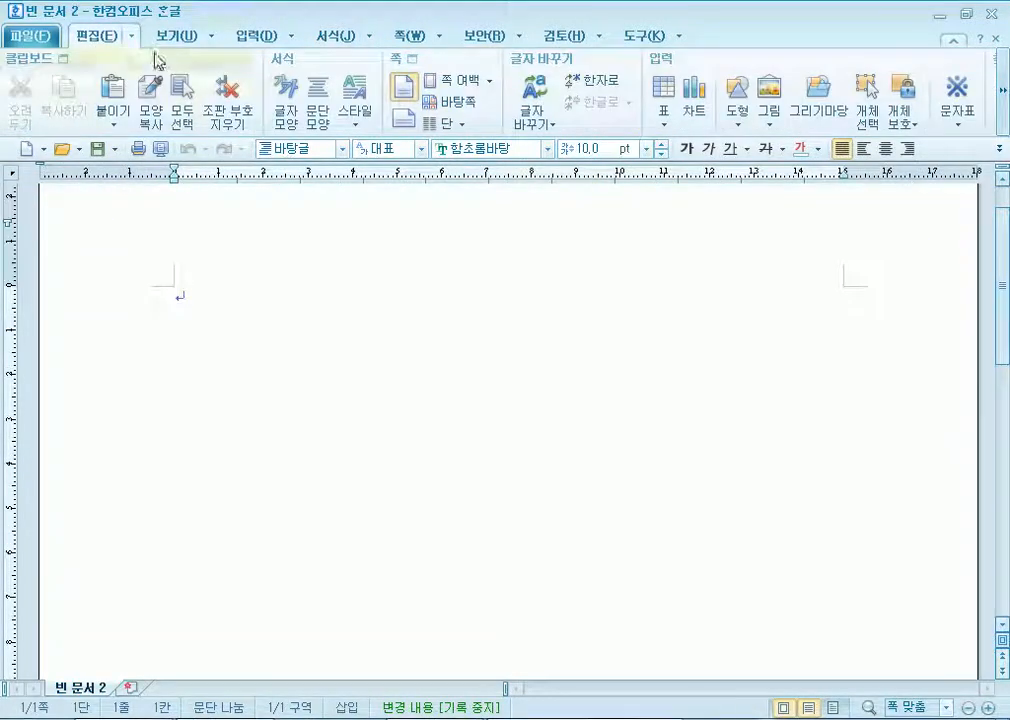
click(255, 38)
click(35, 88)
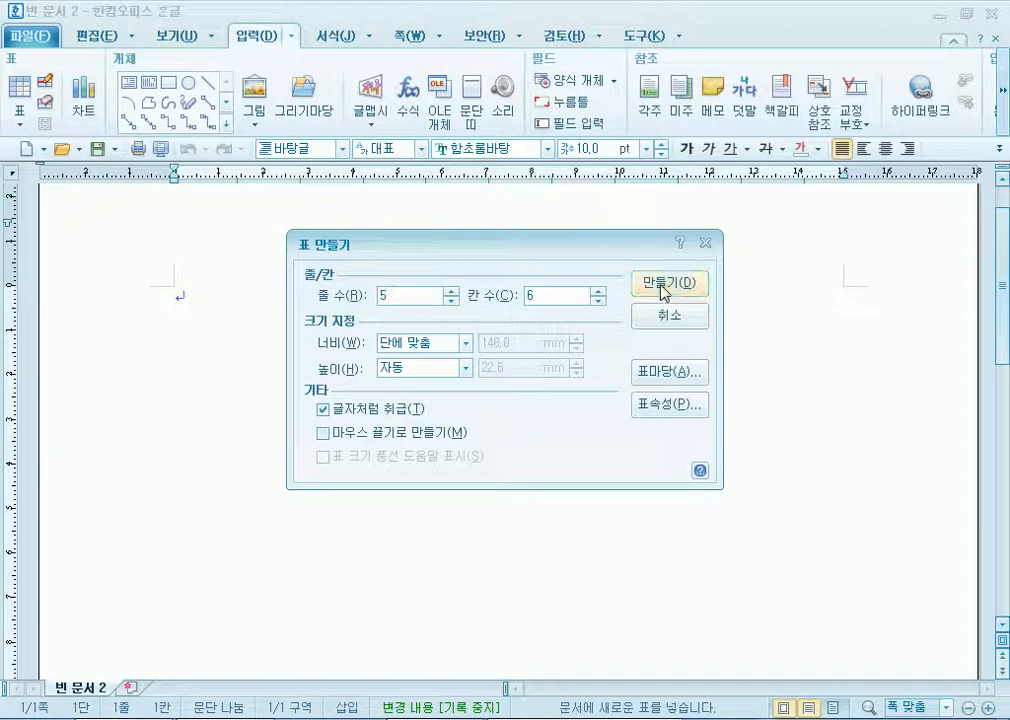
click(604, 286)
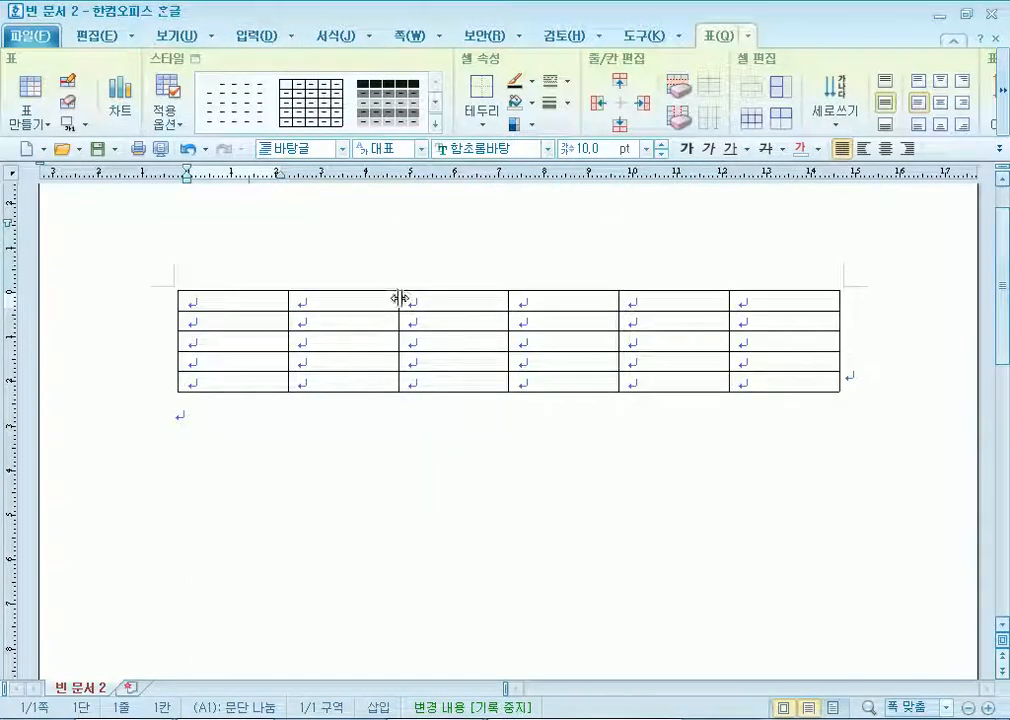
drag(399, 297, 453, 300)
click(453, 297)
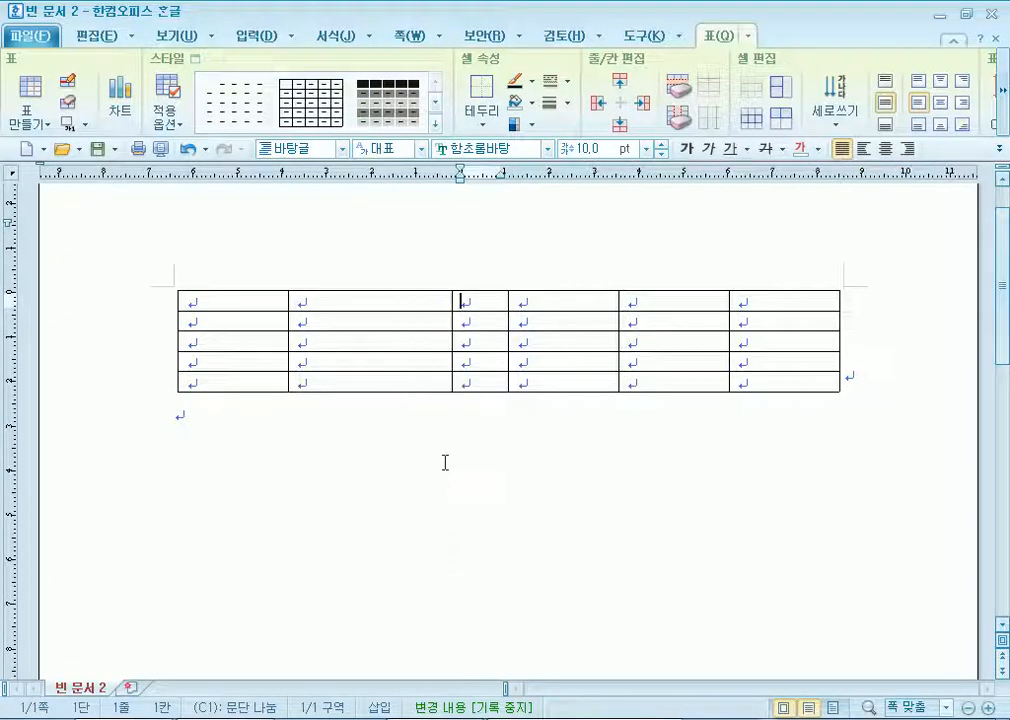
key(ctrl+z)
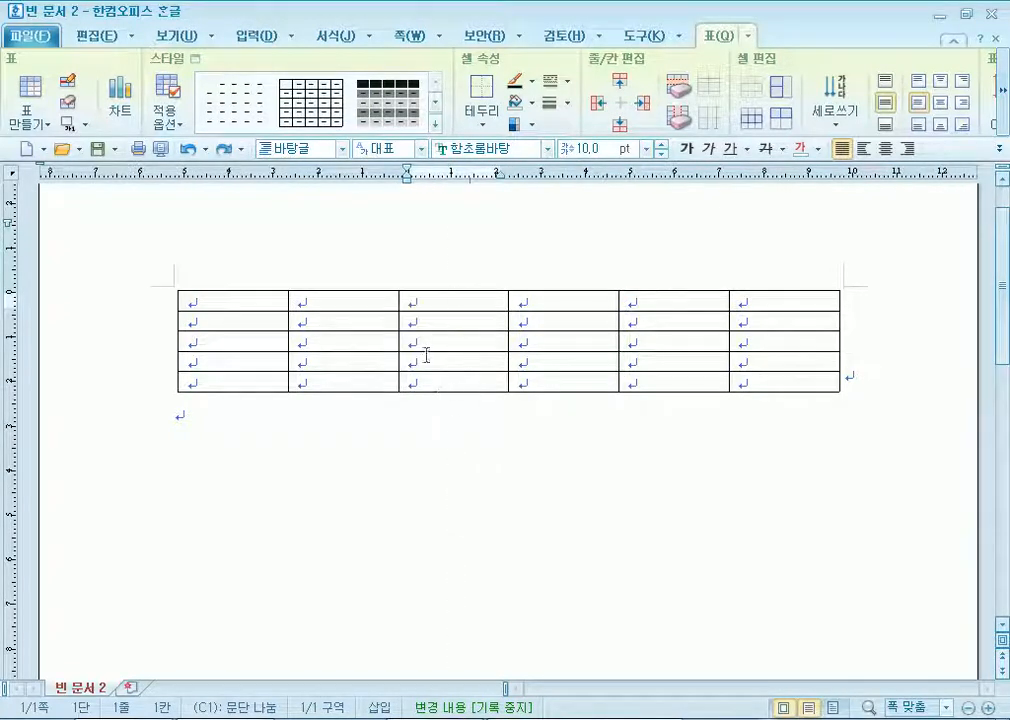
drag(400, 302, 454, 304)
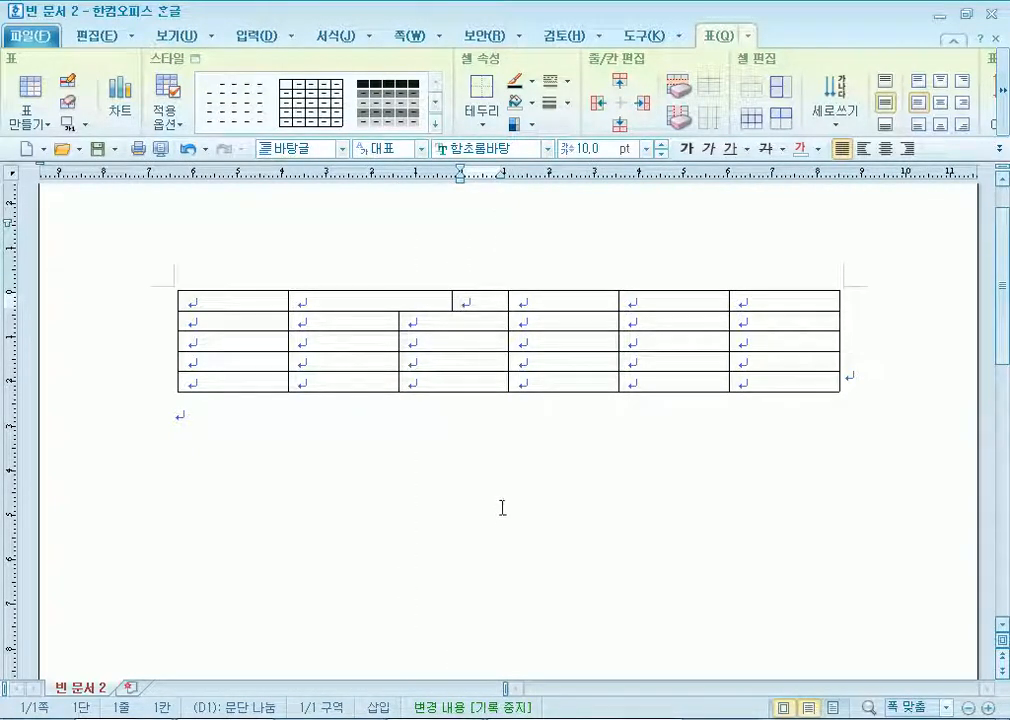
key(ctrl+z)
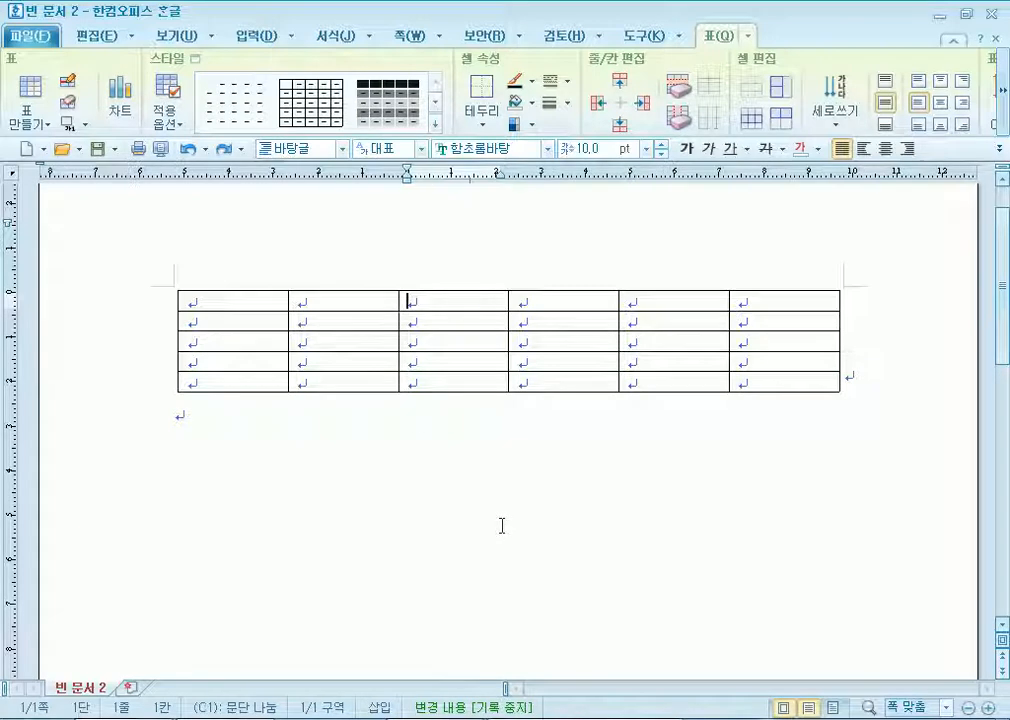
click(376, 306)
drag(376, 306, 343, 321)
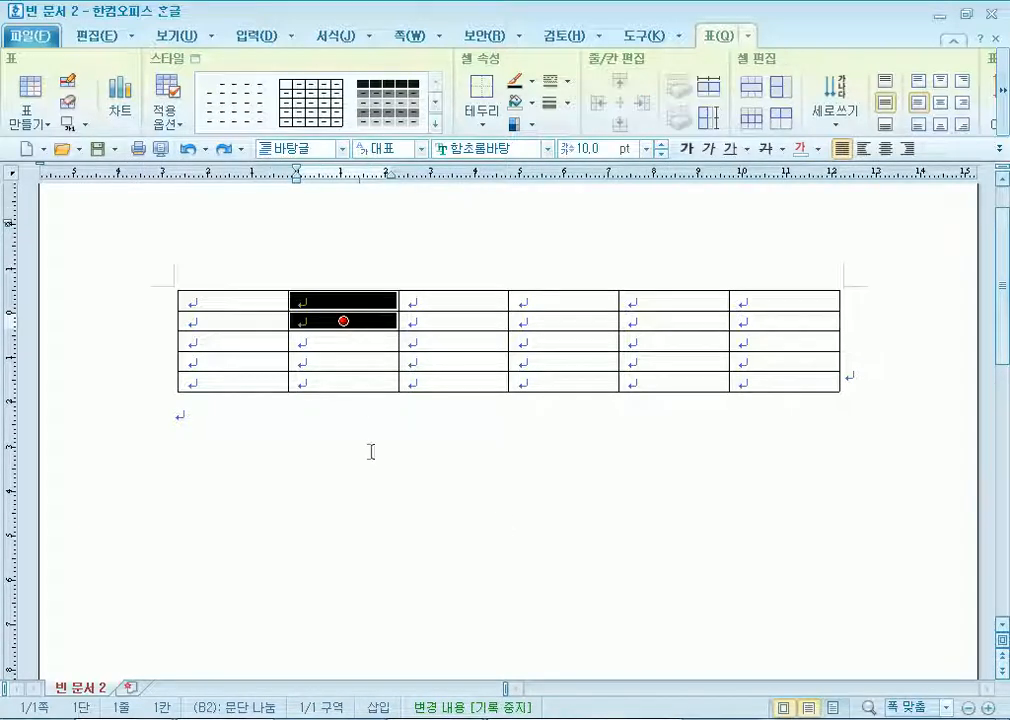
drag(398, 302, 452, 301)
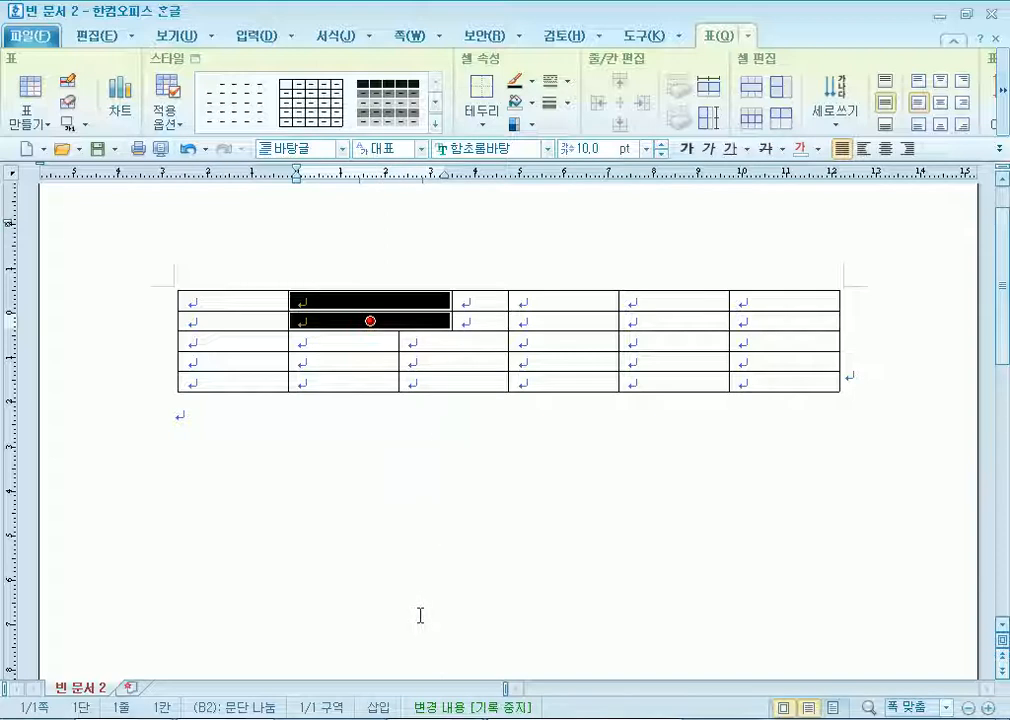
key(ctrl+z)
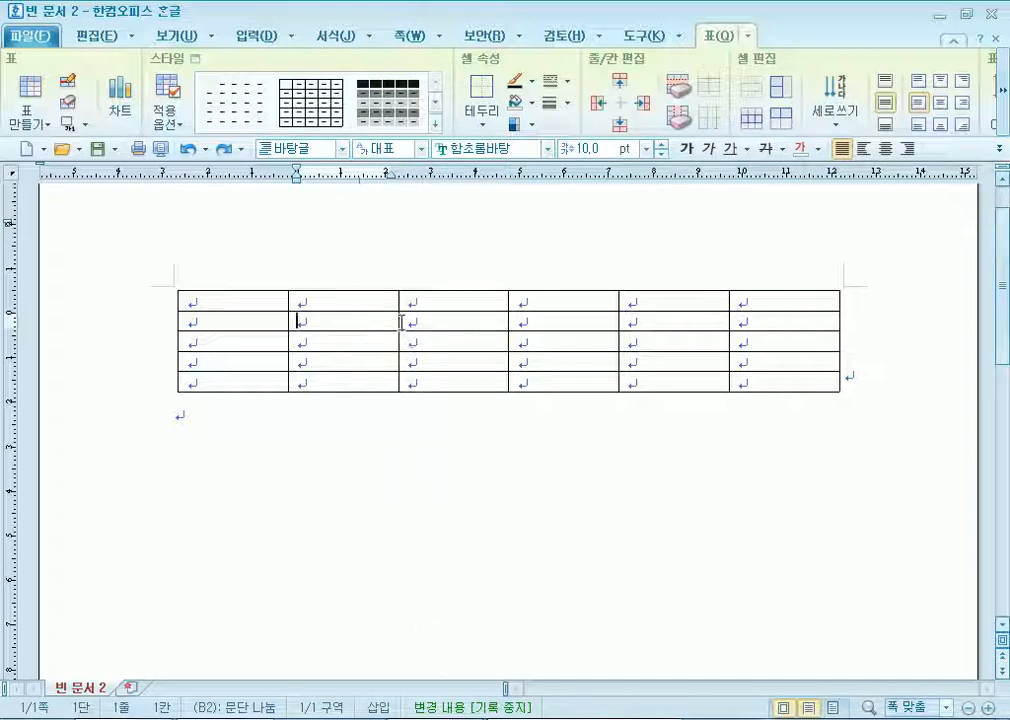
Narrow column 2 in the lower rows while keeping it wide in the top row.
drag(398, 319, 360, 341)
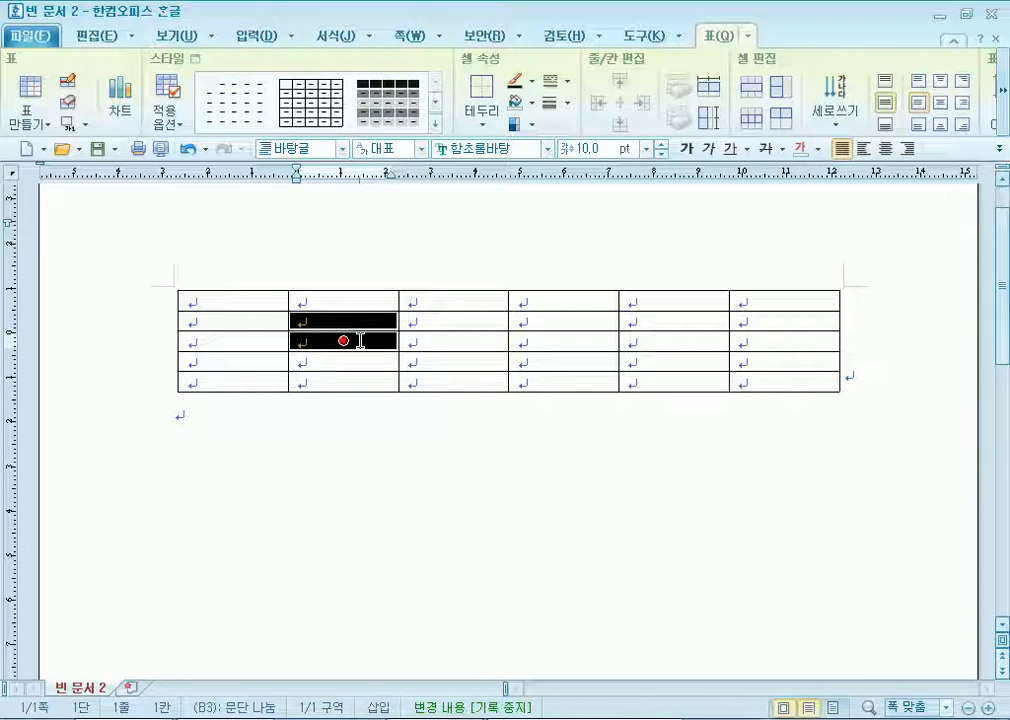
click(467, 402)
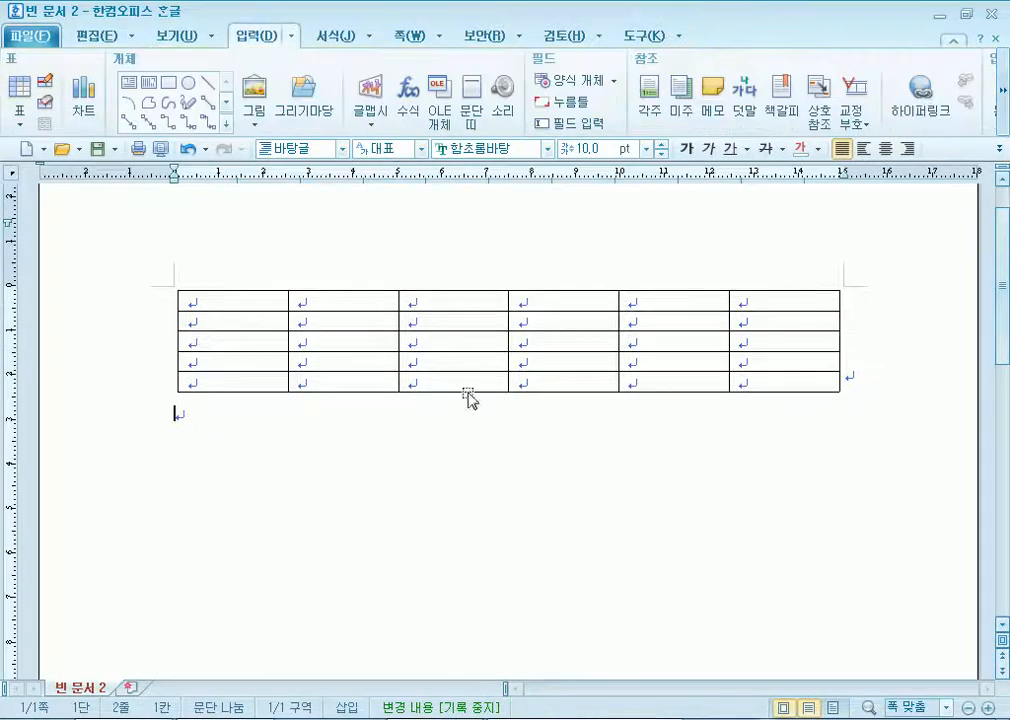
drag(451, 311, 453, 316)
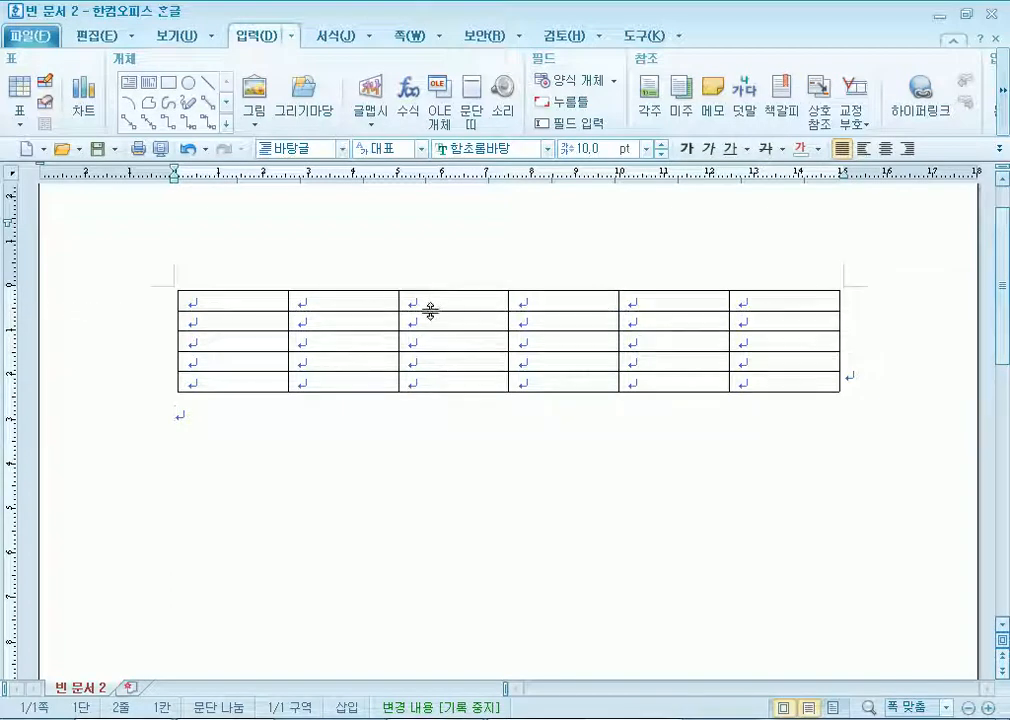
drag(397, 298, 443, 300)
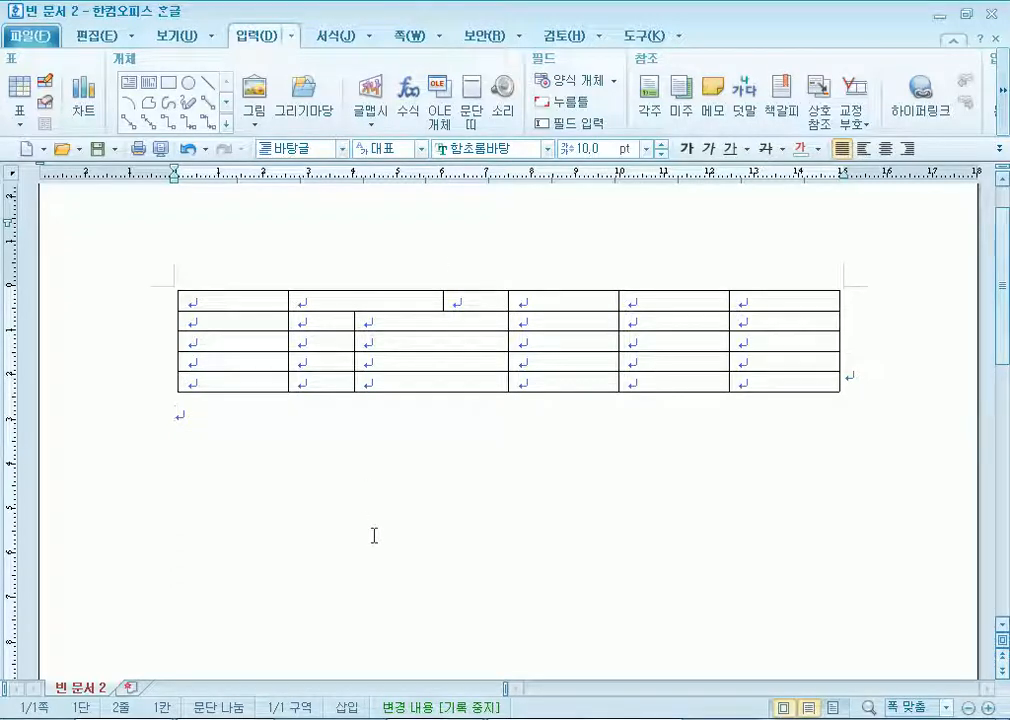
drag(245, 300, 724, 399)
Select the whole table and drag its bottom edge down so every row is much taller.
click(760, 380)
click(594, 401)
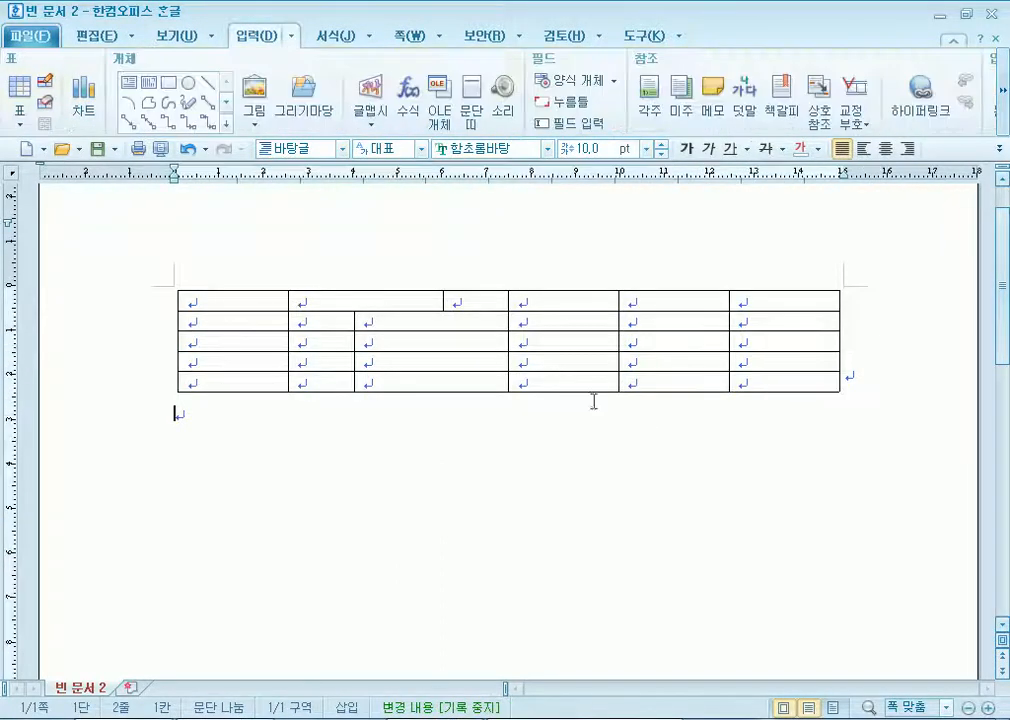
click(551, 392)
drag(508, 415, 516, 582)
Move the row 2/3 border up, shortening row 2 and lengthening row 3.
click(902, 503)
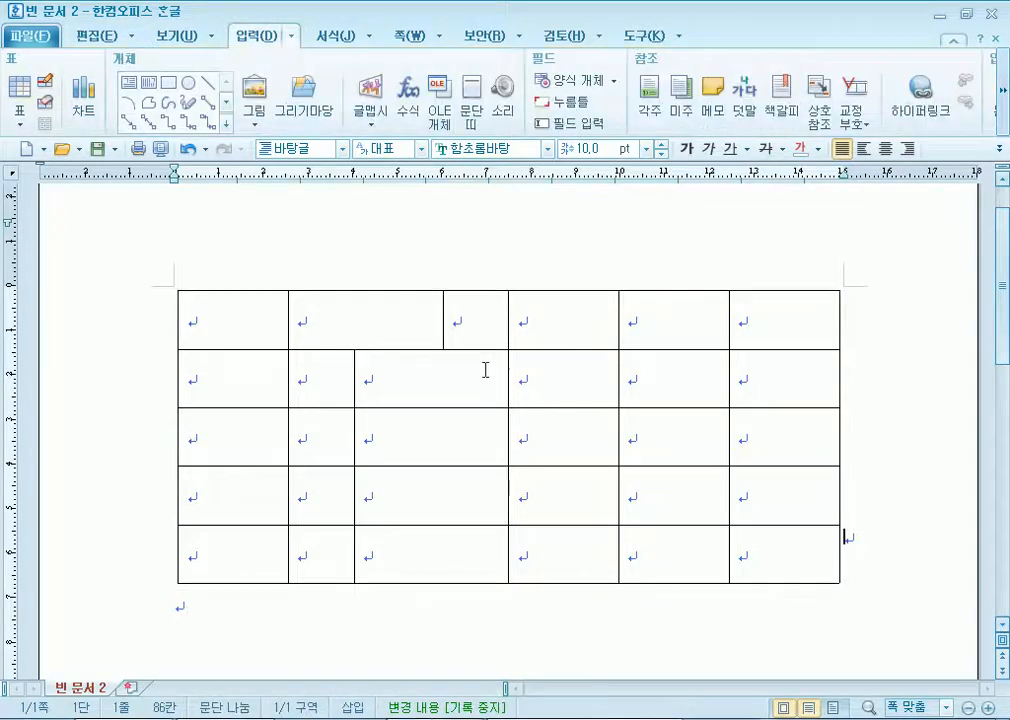
click(403, 372)
click(541, 376)
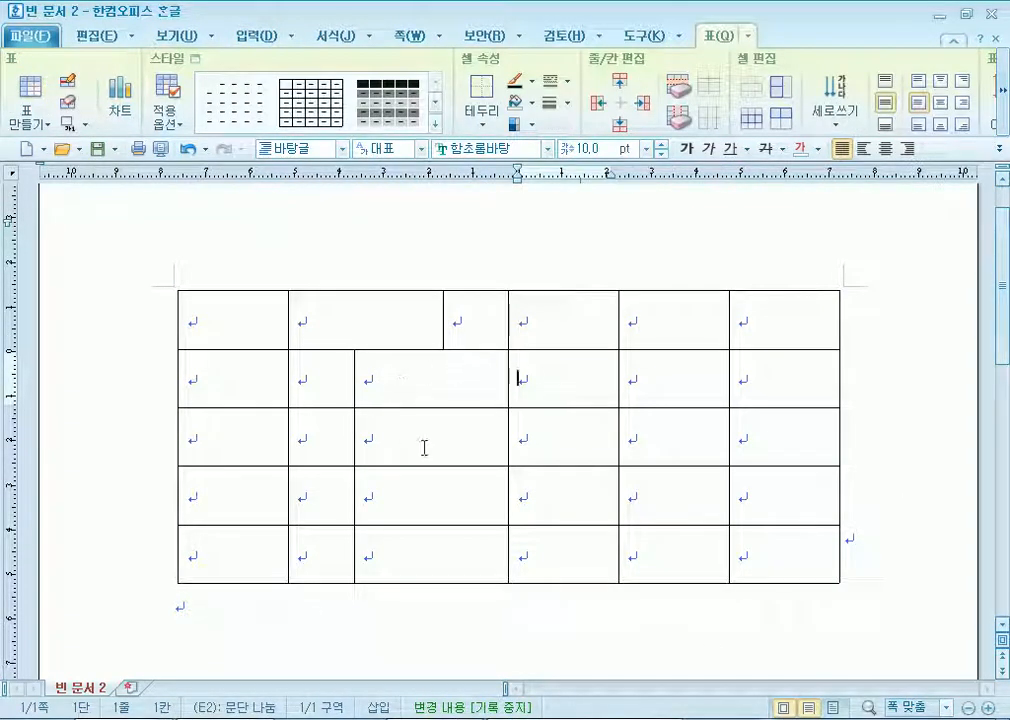
drag(422, 397, 410, 443)
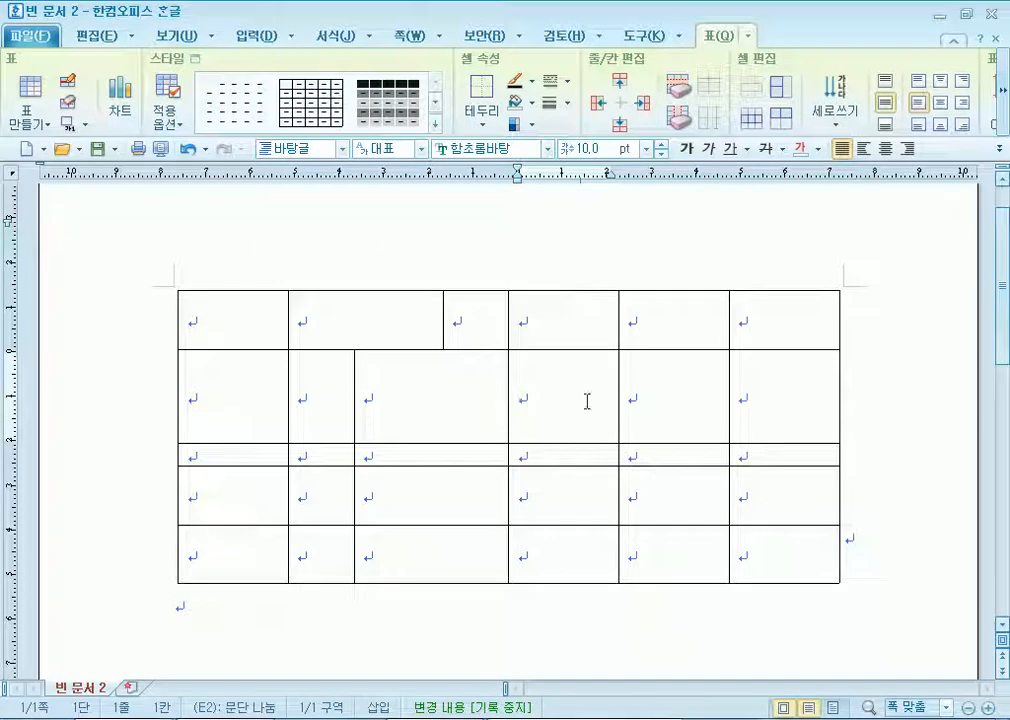
drag(642, 441, 516, 442)
drag(446, 443, 452, 385)
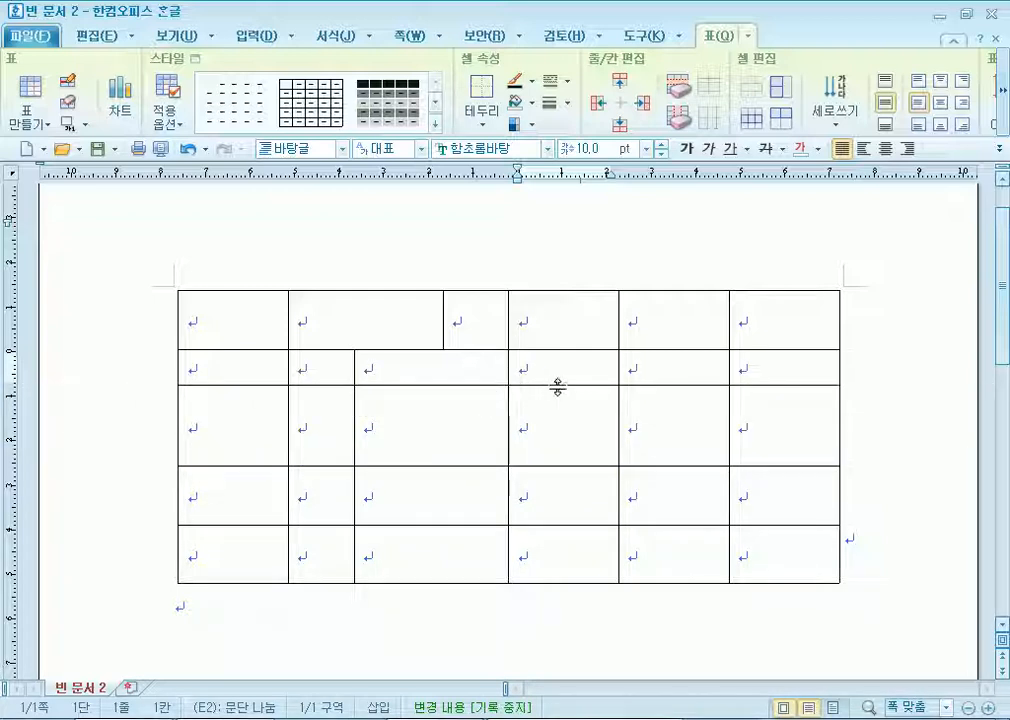
Lower the row 2/3 border to different depths under column D and under cells A2–B2.
drag(563, 384, 563, 431)
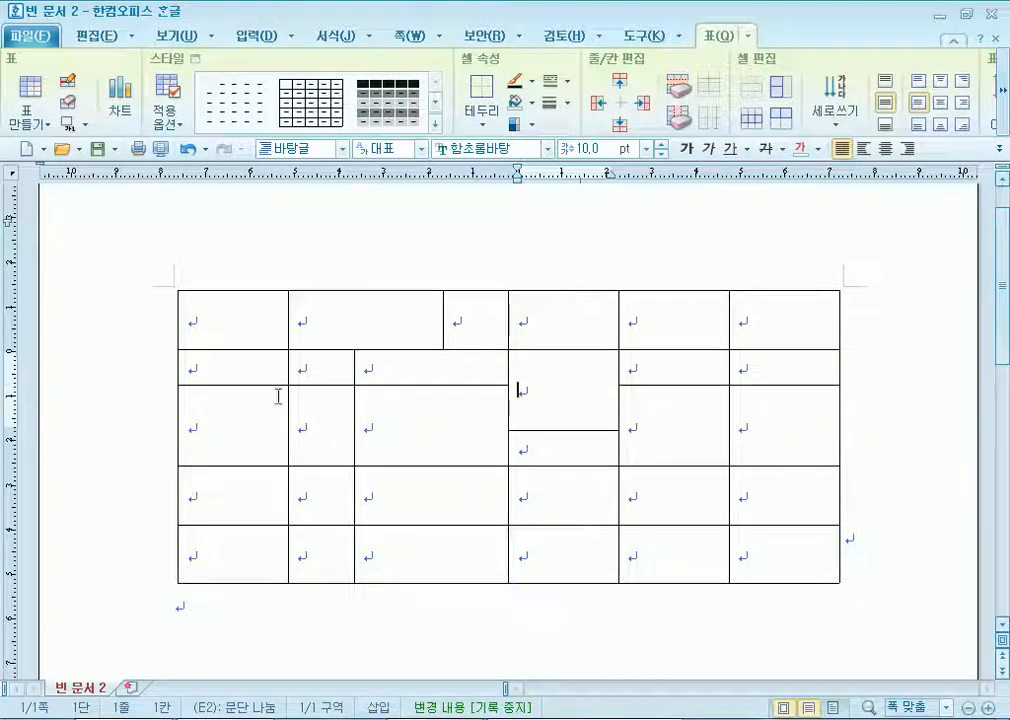
drag(277, 365, 320, 368)
drag(239, 384, 240, 443)
key(Escape)
click(465, 613)
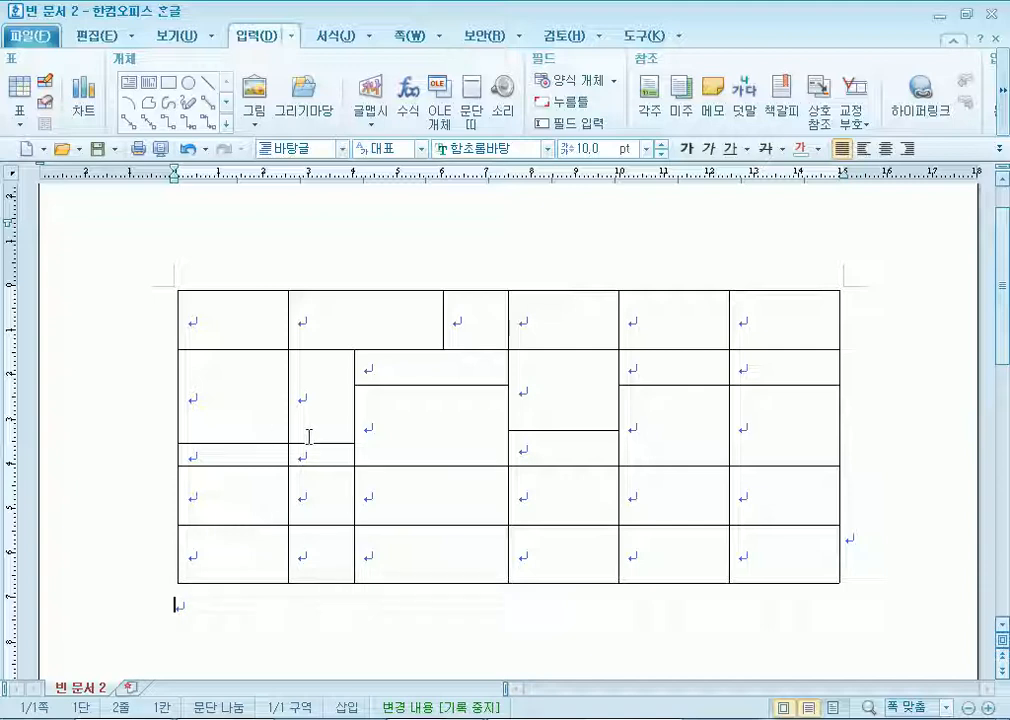
Undo the first-column border move and the earlier row-border change in column 1.
click(250, 407)
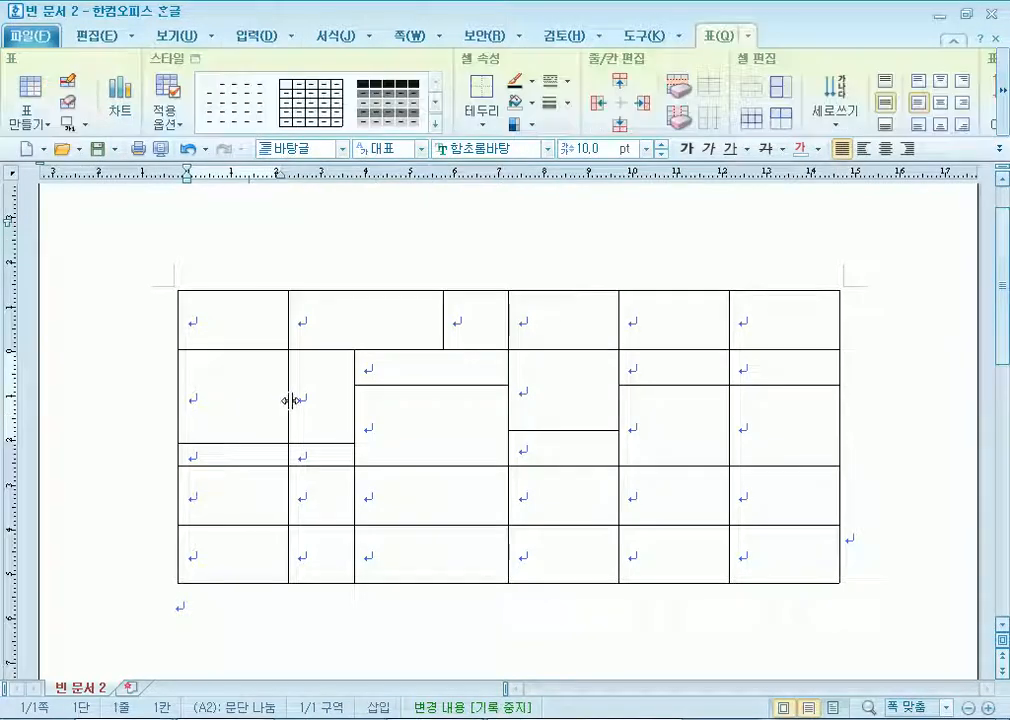
drag(290, 401, 226, 410)
click(290, 397)
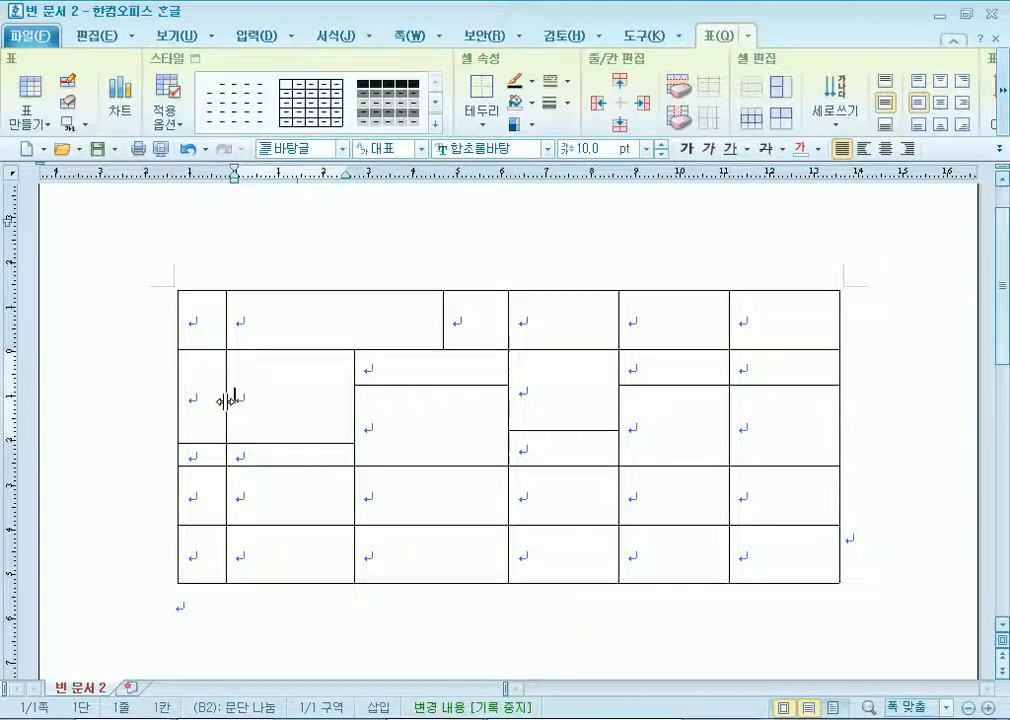
key(ctrl+z)
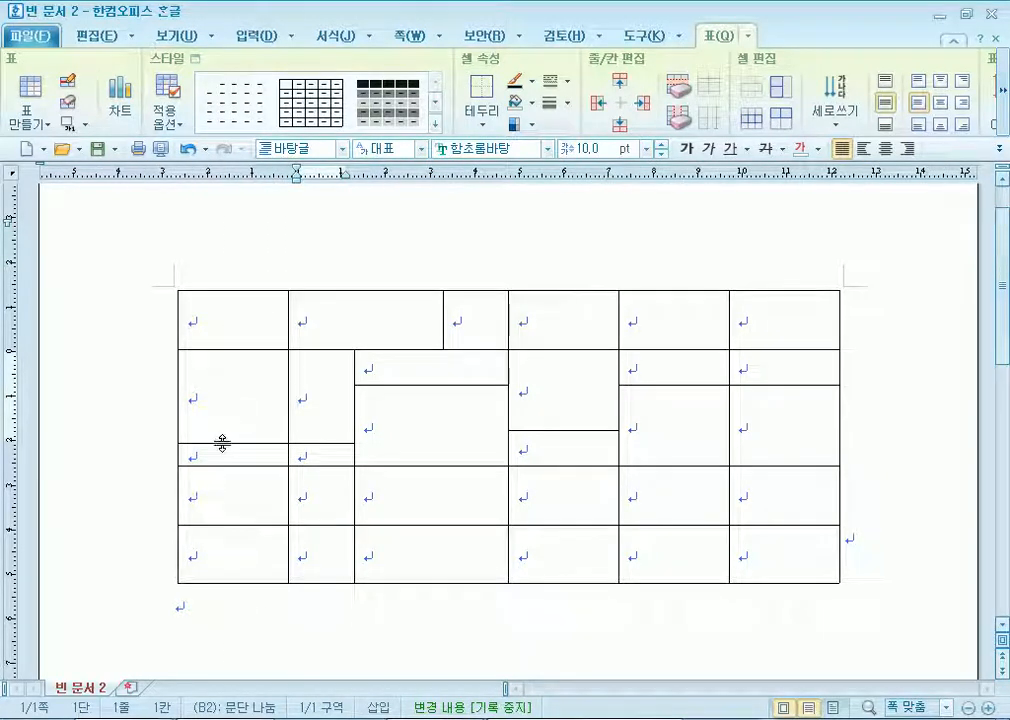
key(ctrl+z)
Drag the first column's right border far left so the column becomes a thin strip.
click(227, 423)
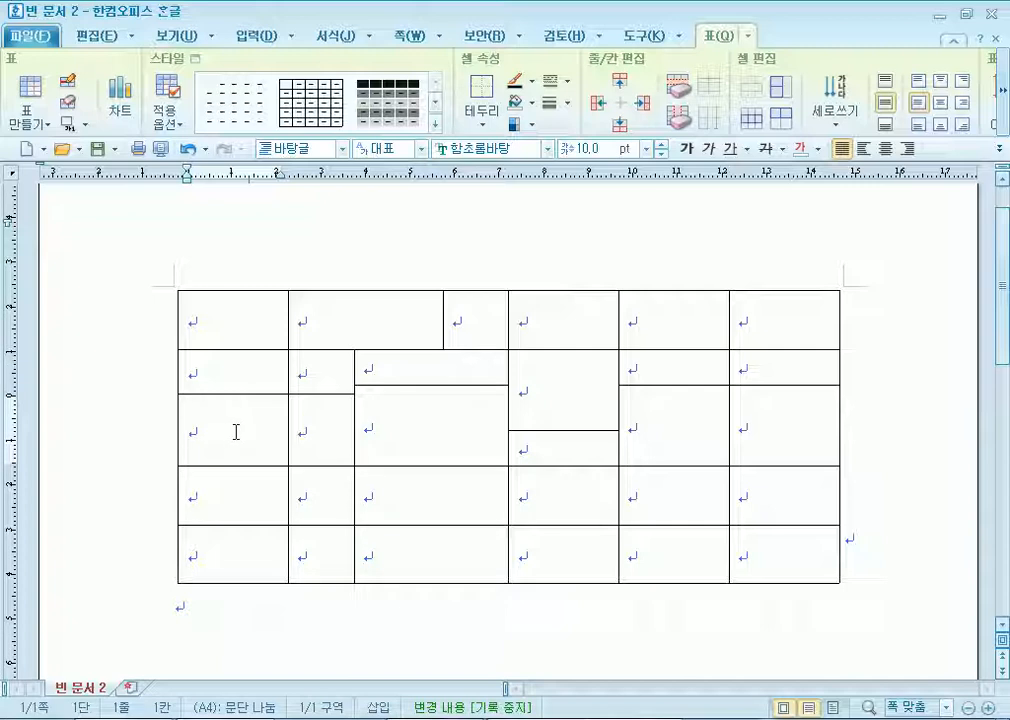
drag(288, 377, 390, 377)
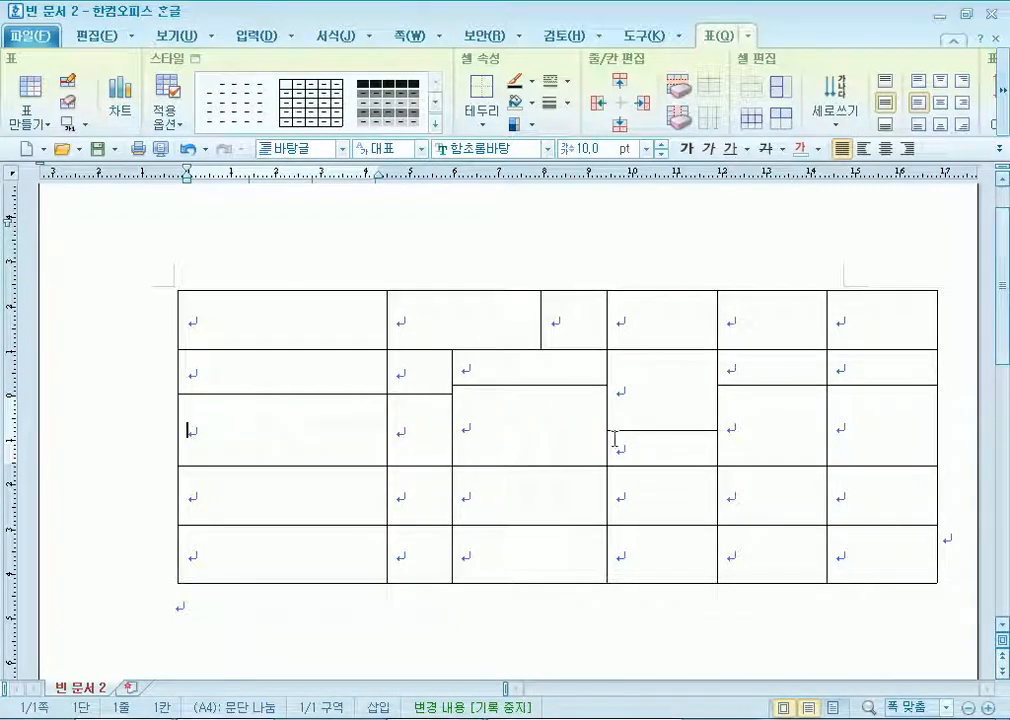
drag(386, 372, 520, 375)
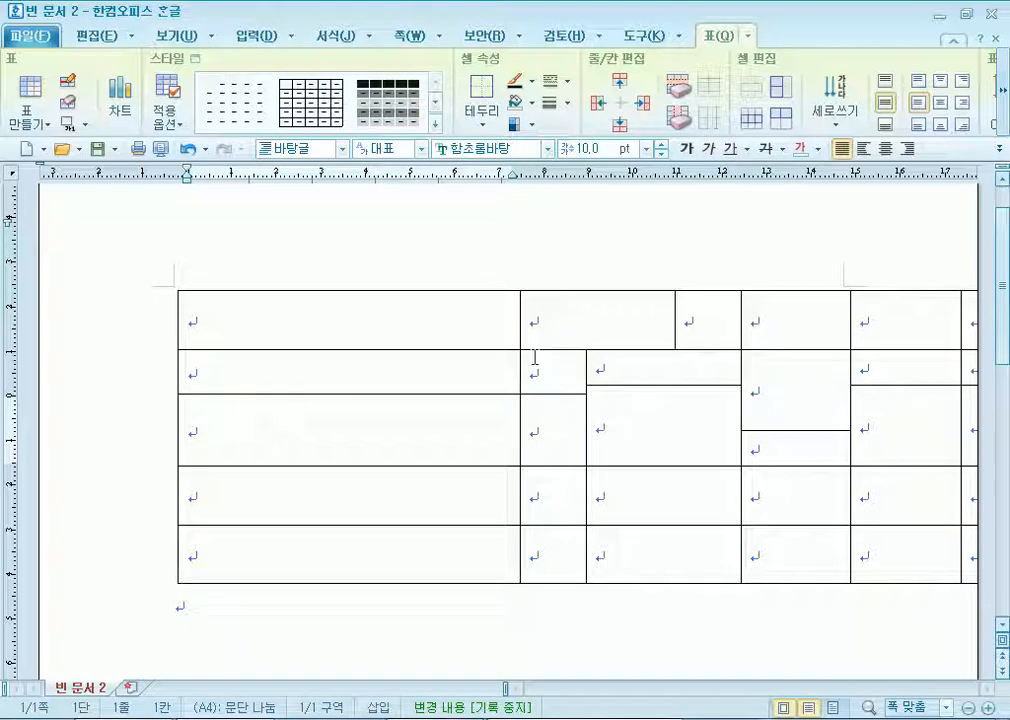
drag(518, 366, 221, 358)
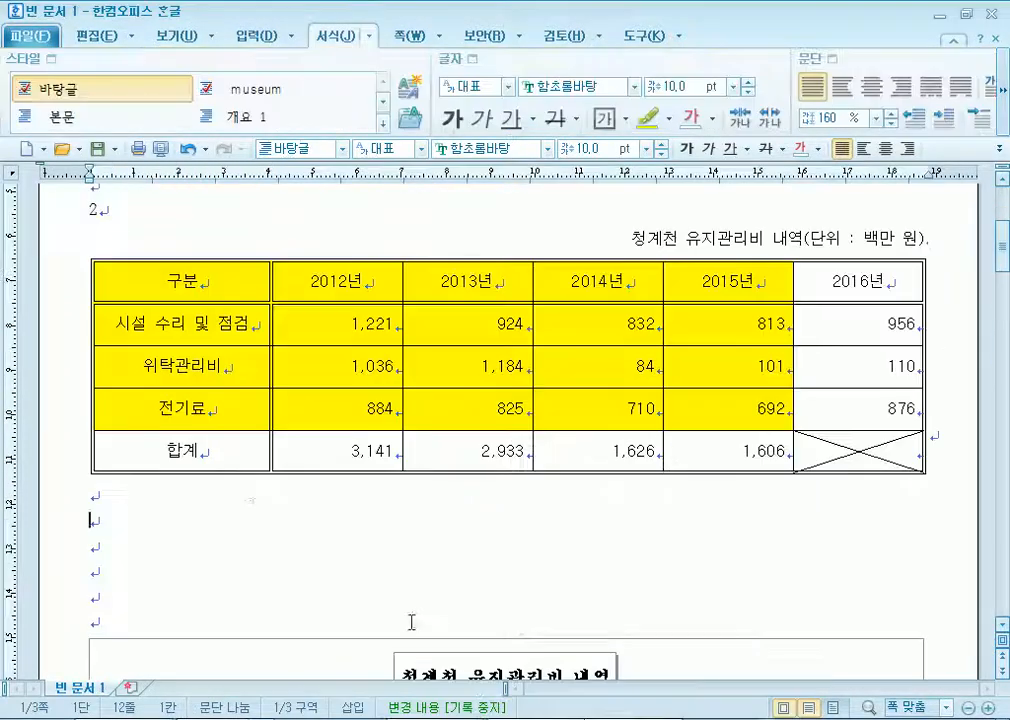
click(241, 490)
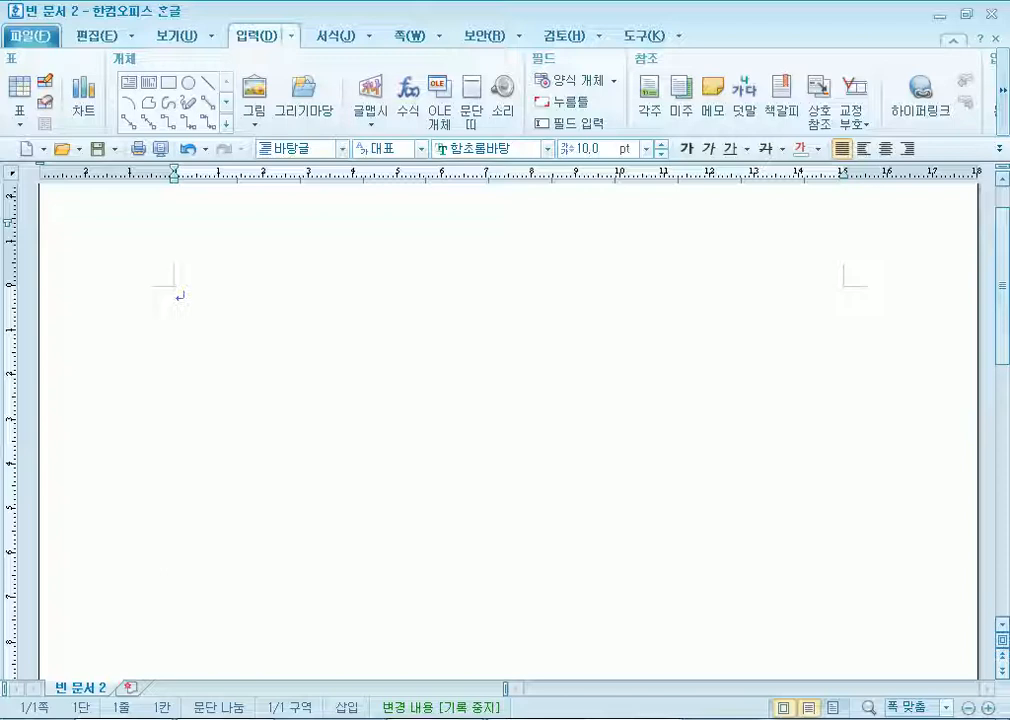
Type 안녕하세요 and 반갑습니다. on two lines at 20 pt with 100% line spacing.
click(340, 38)
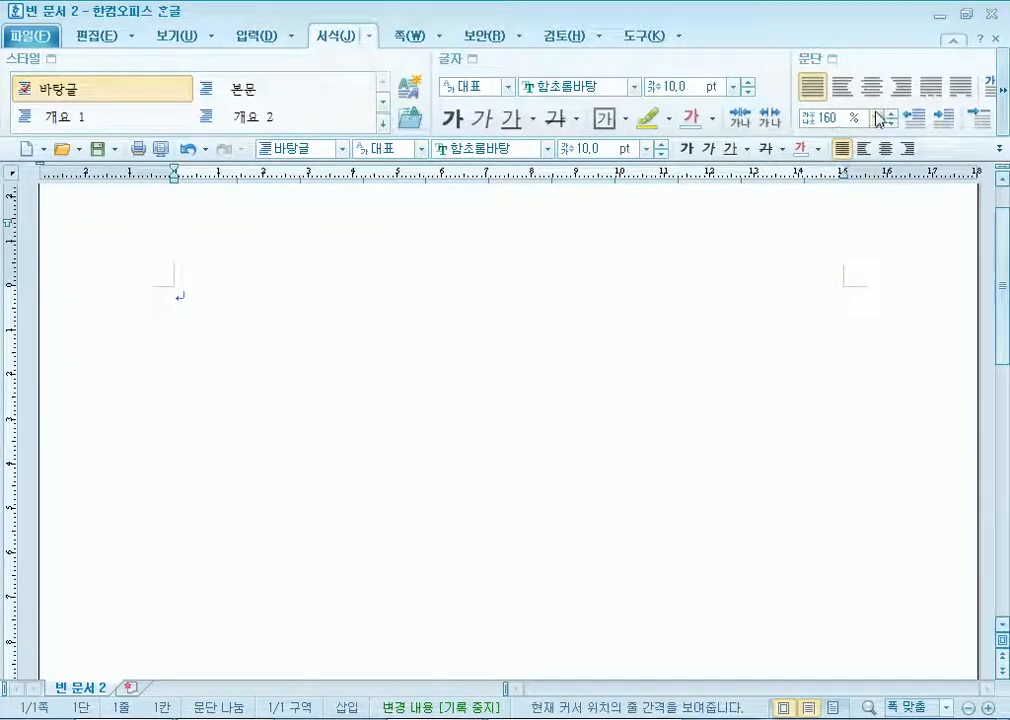
click(877, 118)
click(818, 137)
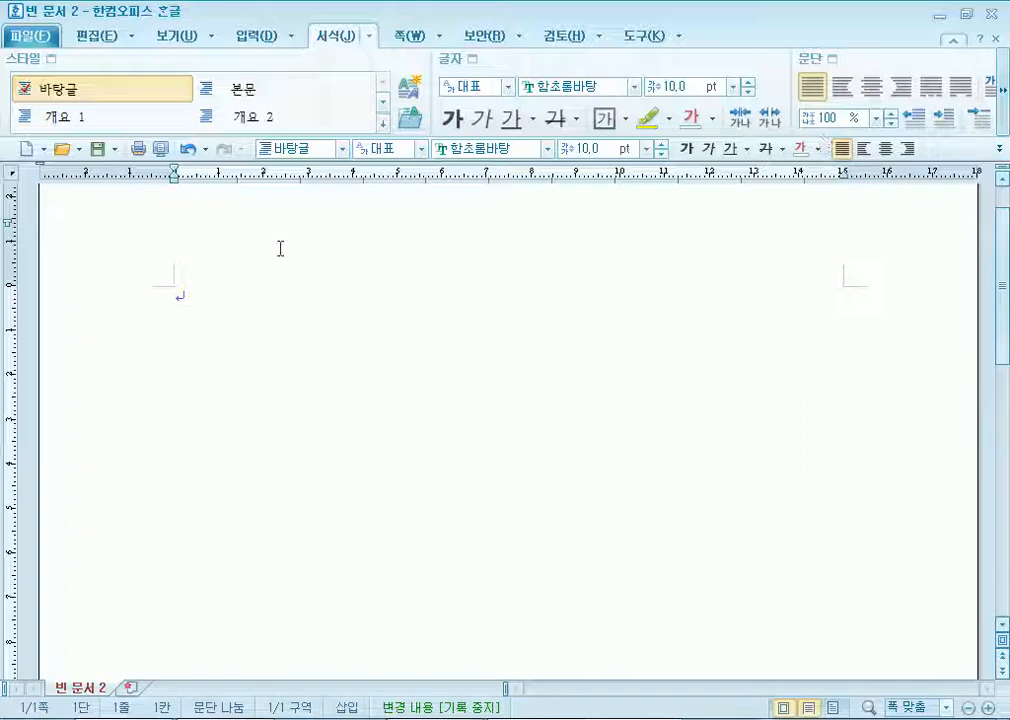
click(649, 149)
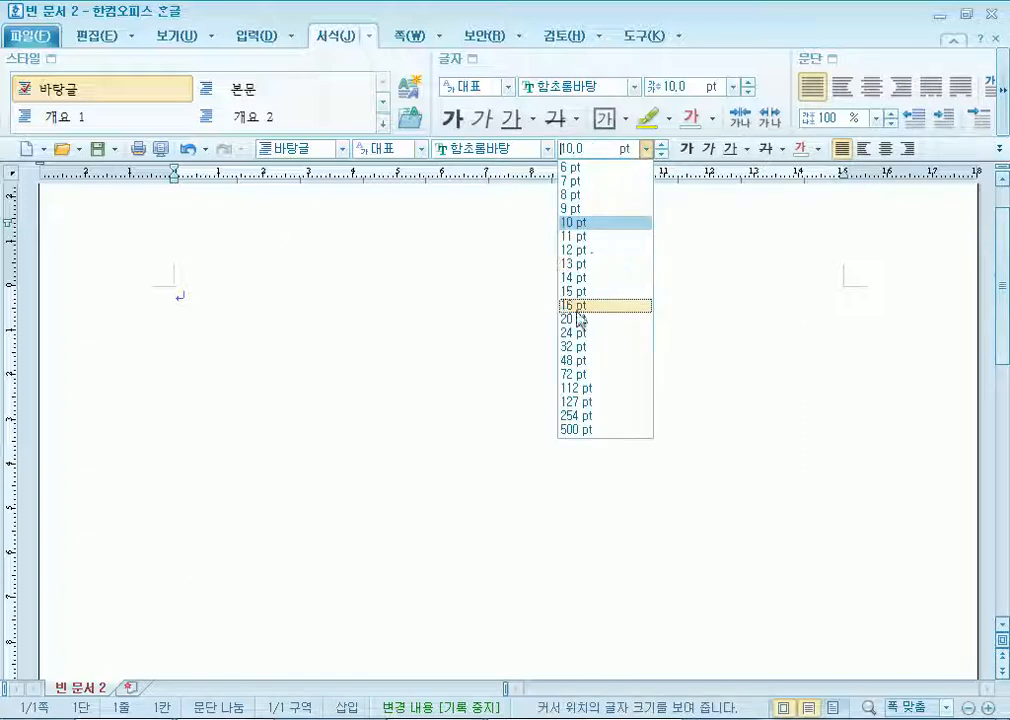
click(577, 318)
text(dks)
key(BackSpace)
key(BackSpace)
key(BackSpace)
key(Hangul)
text(안녀ㅛㅇ)
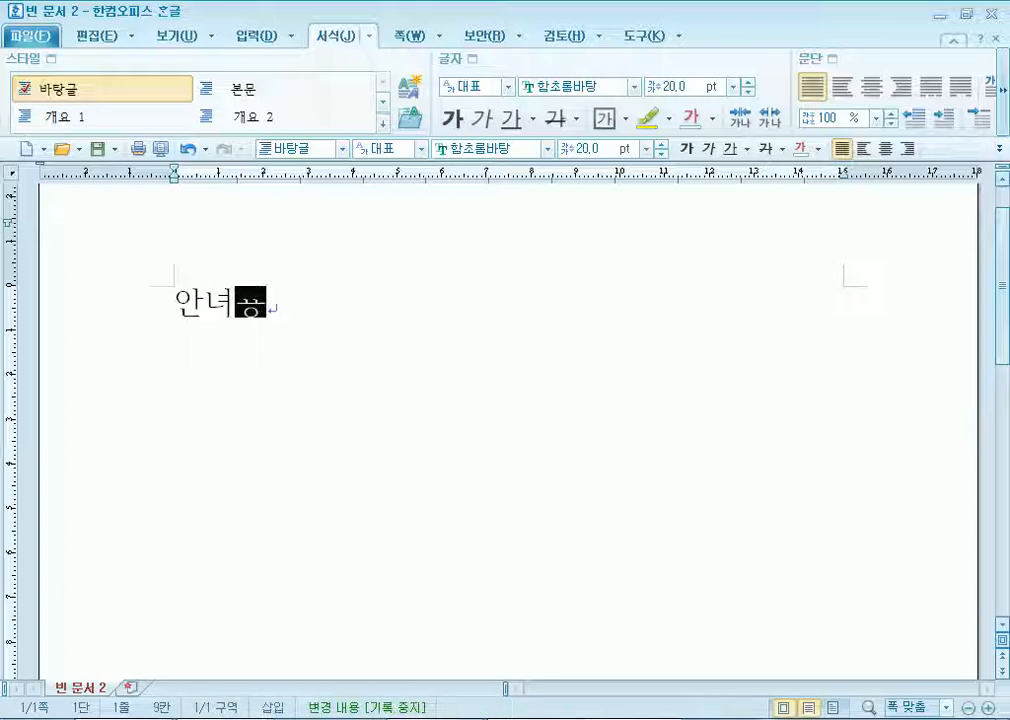
key(BackSpace)
key(BackSpace)
key(BackSpace)
text(녕하세요)
key(Return)
text(반갑습니다)
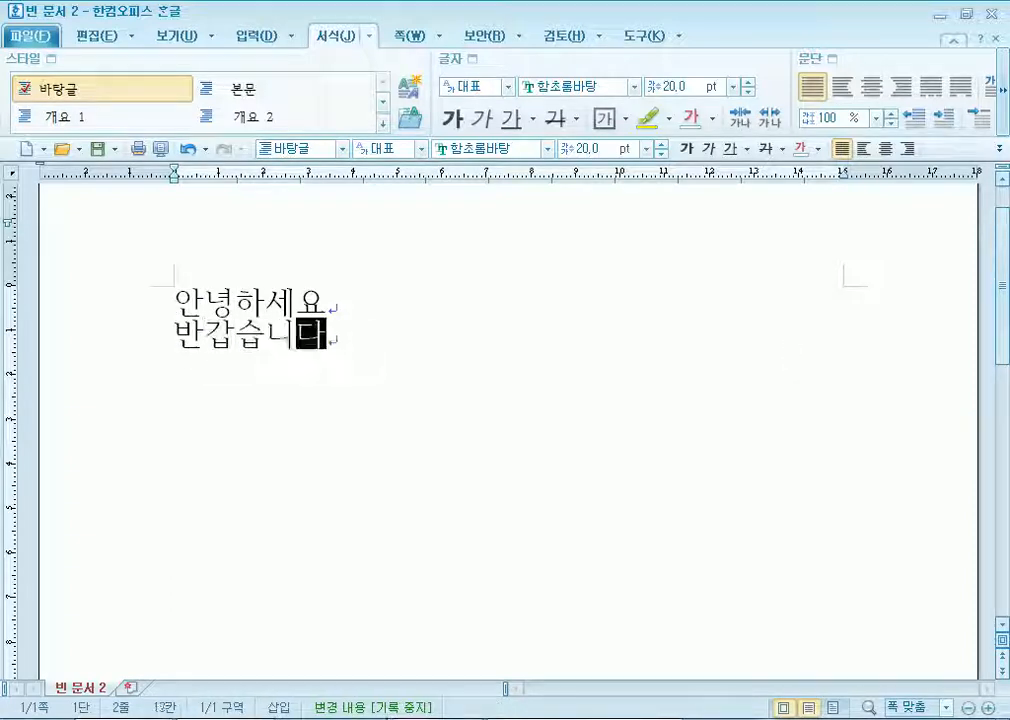
text(.)
key(Return)
key(Return)
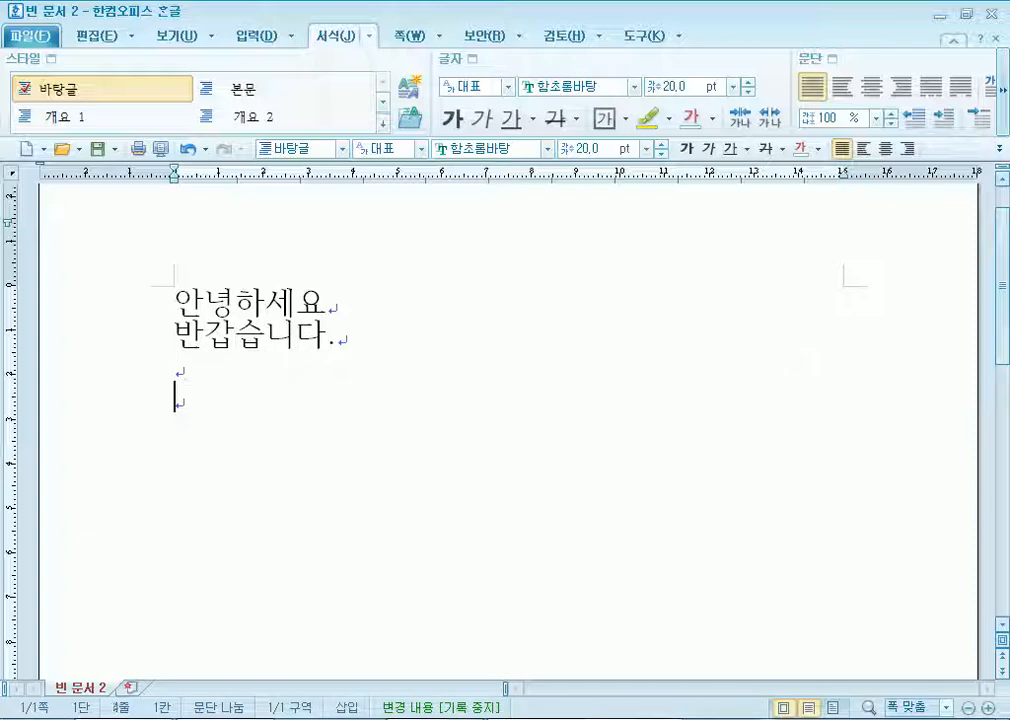
Switch to 200% line spacing and type 안녕하세요 / 반갑습니다. again.
click(876, 117)
click(830, 191)
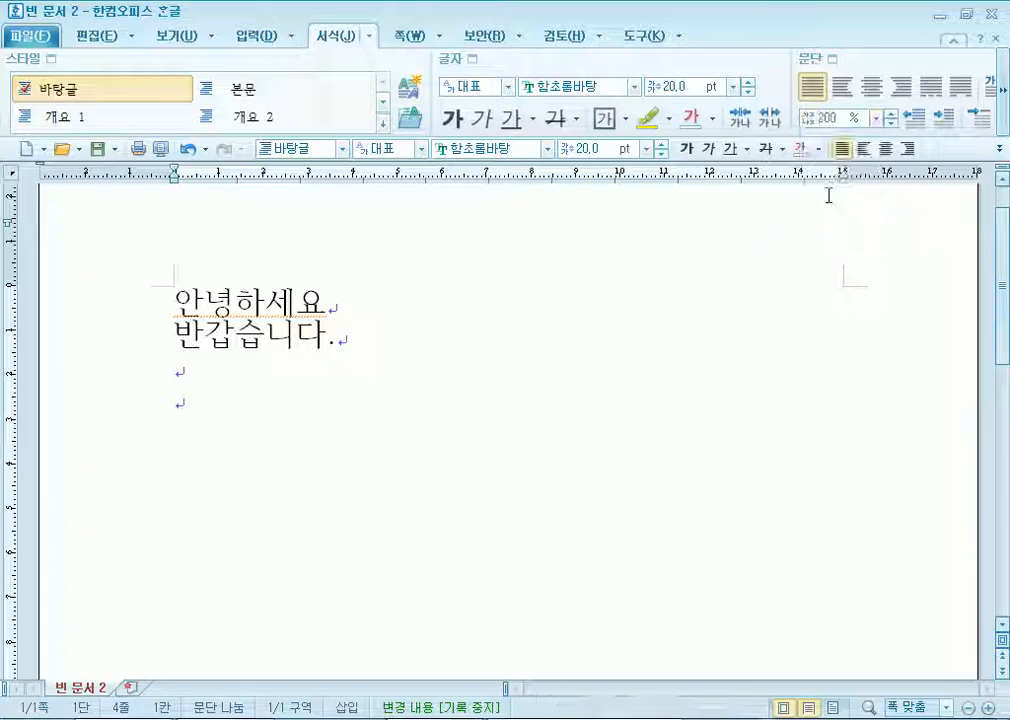
text(안녀ㅇ하세요)
key(Return)
text(반ㄱㅏㅂ)
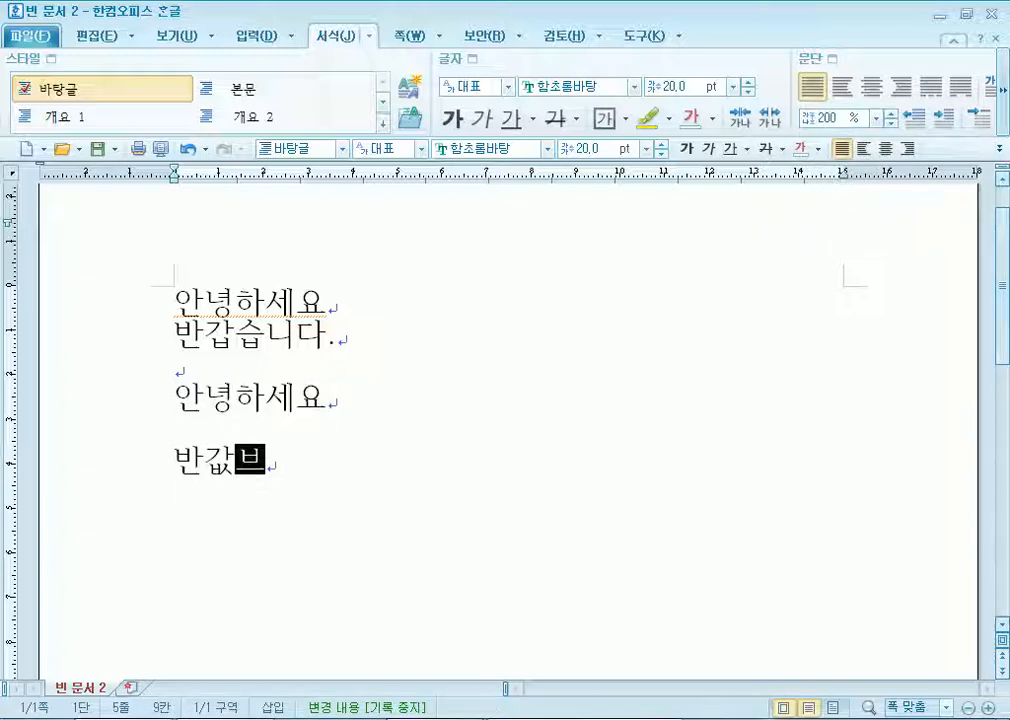
text(습니다.)
key(Return)
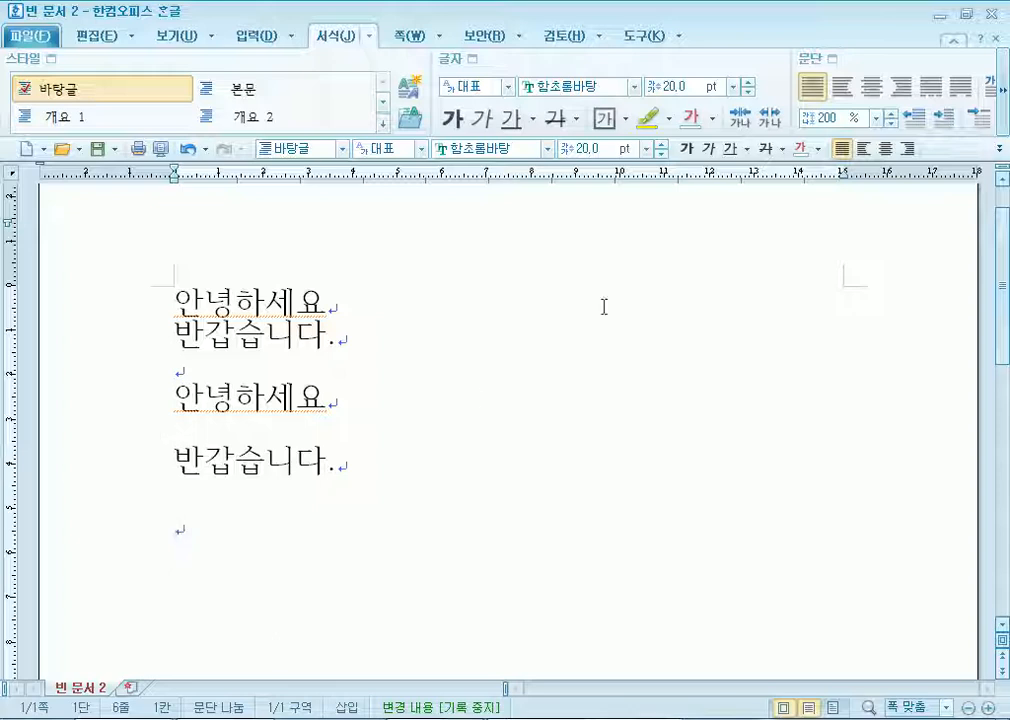
Type two short sample lines at 300% line spacing.
click(876, 117)
click(815, 205)
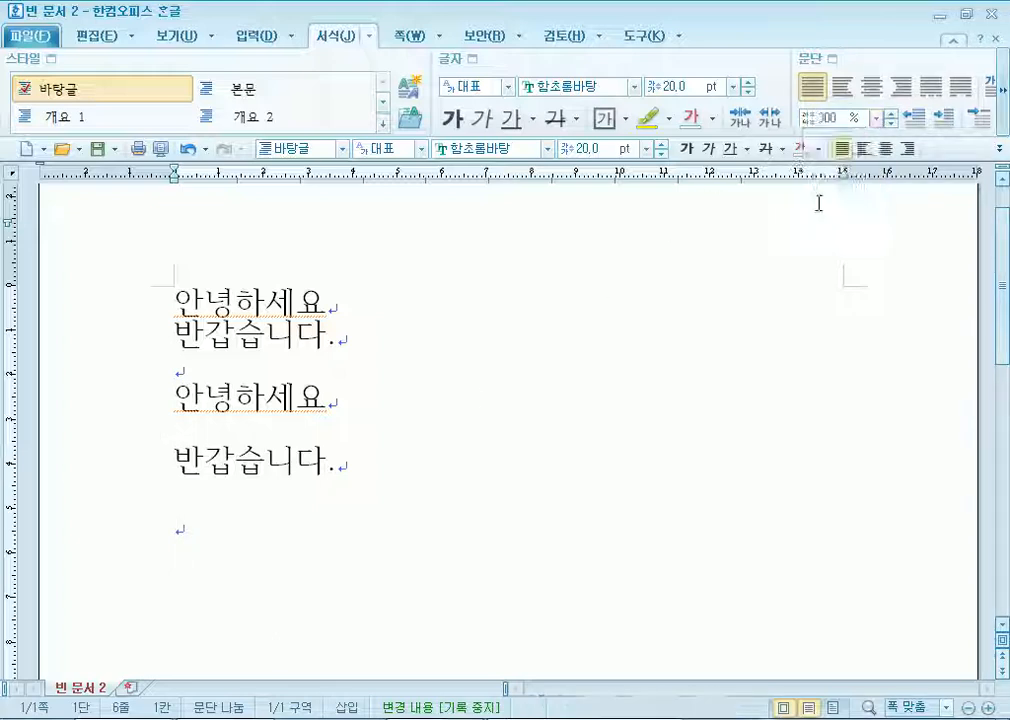
text(ㅇㅏㄴ)
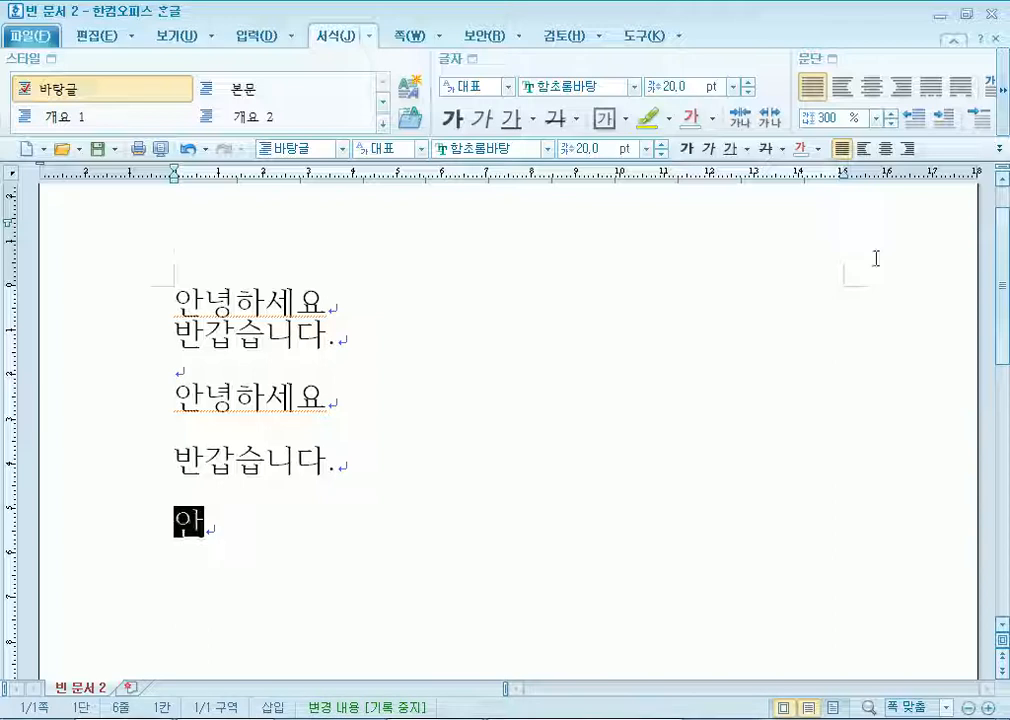
key(Return)
text(ㅂㅏㄴ)
key(Return)
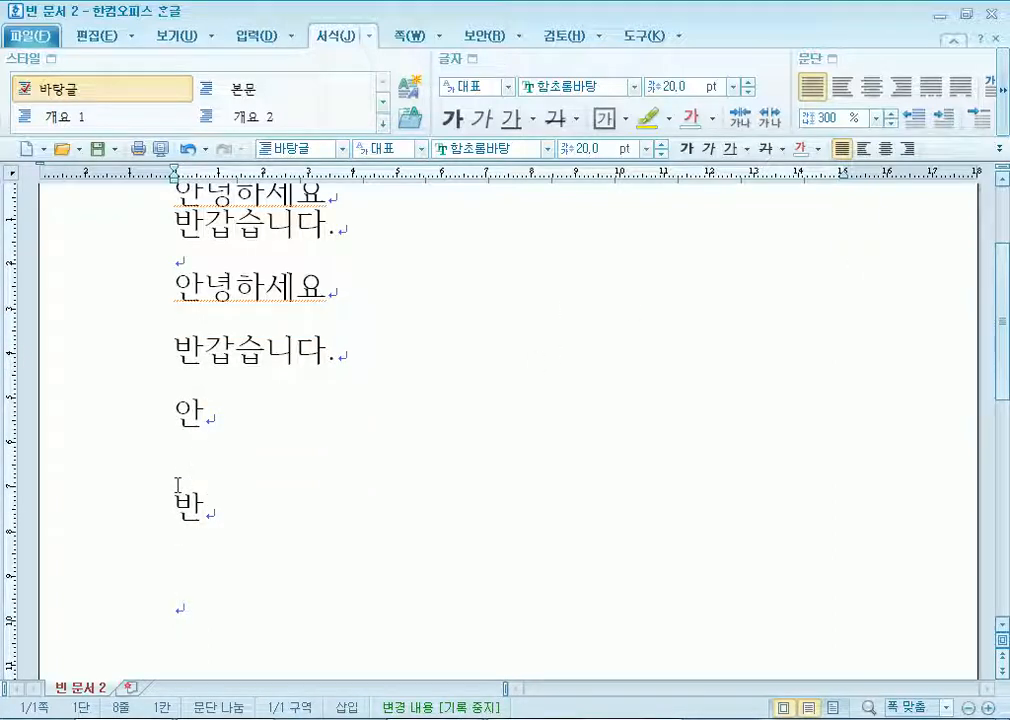
Enter 50% line spacing and type an overlapping 안녕하세요 / 반갑습 pair.
scroll(177, 487, up, 3)
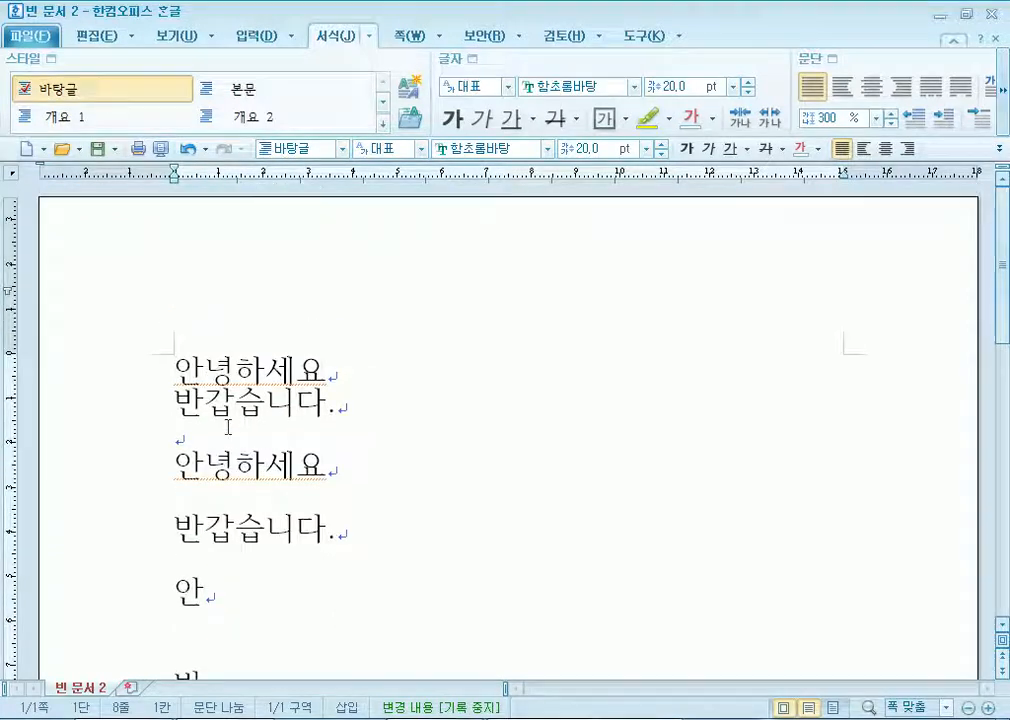
scroll(205, 539, down, 4)
click(838, 117)
text(50)
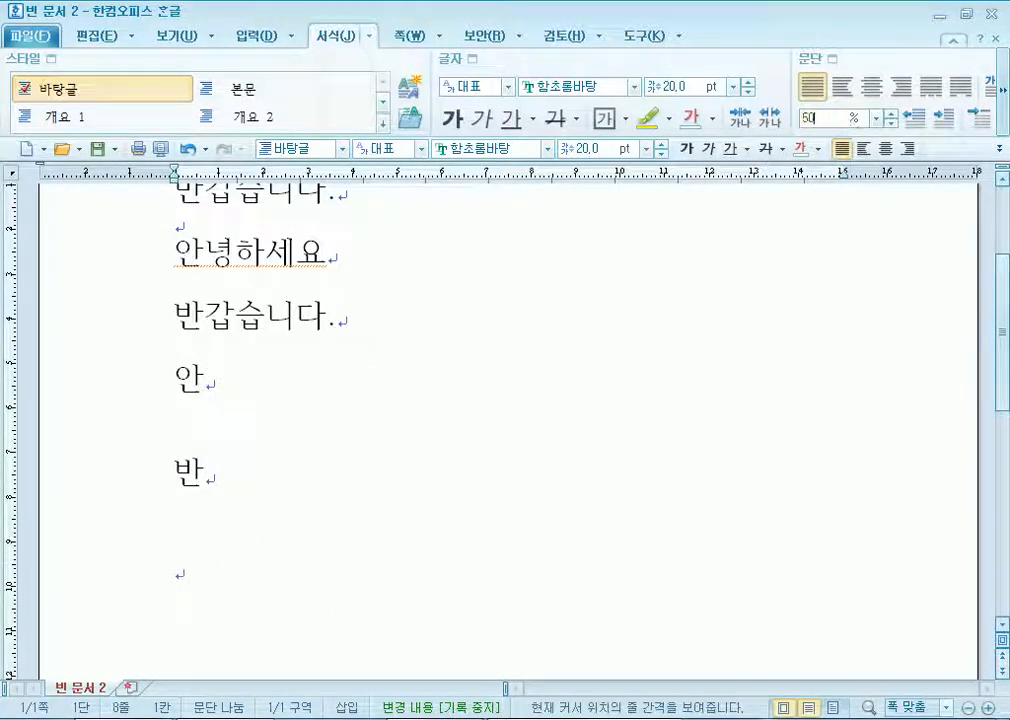
key(Return)
text(안ㄴ)
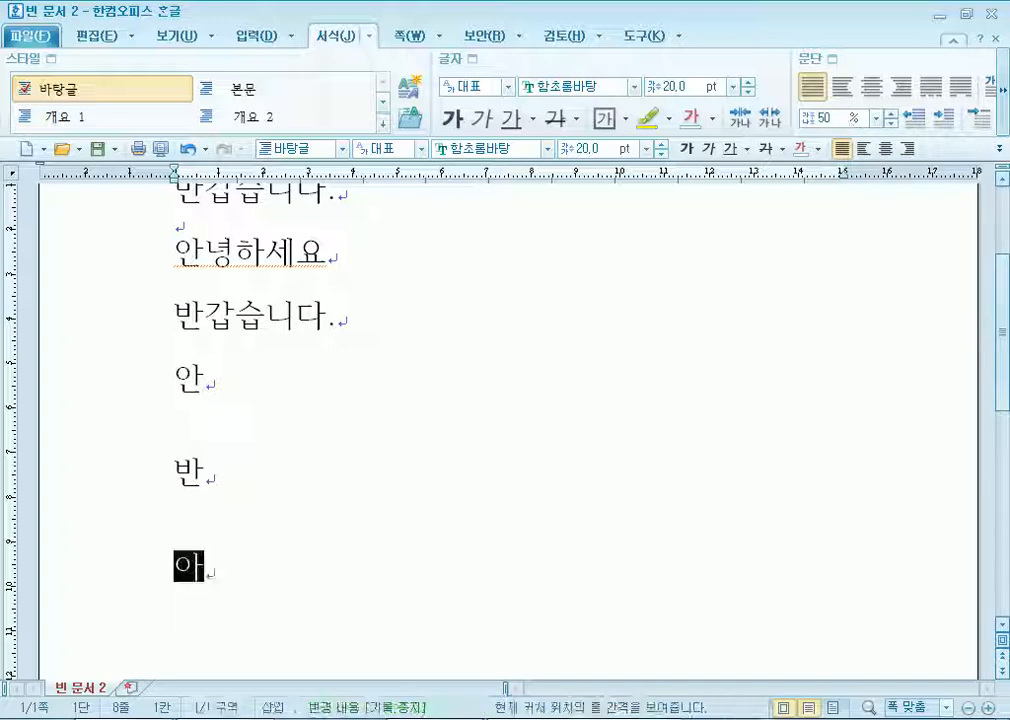
text(녕하세요)
key(Return)
text(반가)
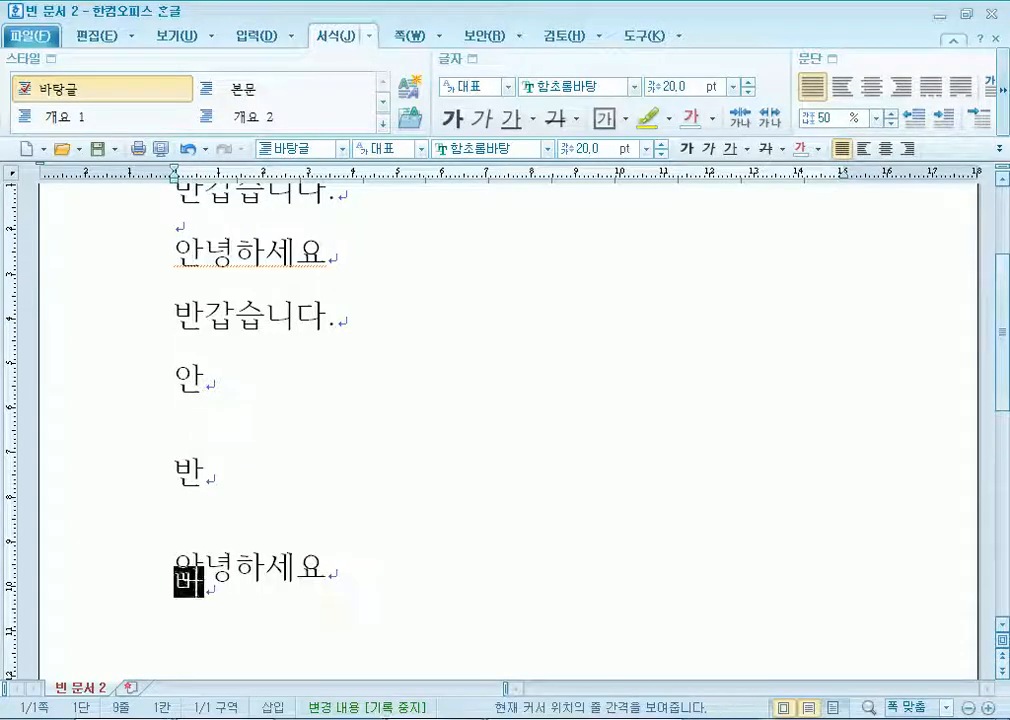
text(ㅂ습)
key(Return)
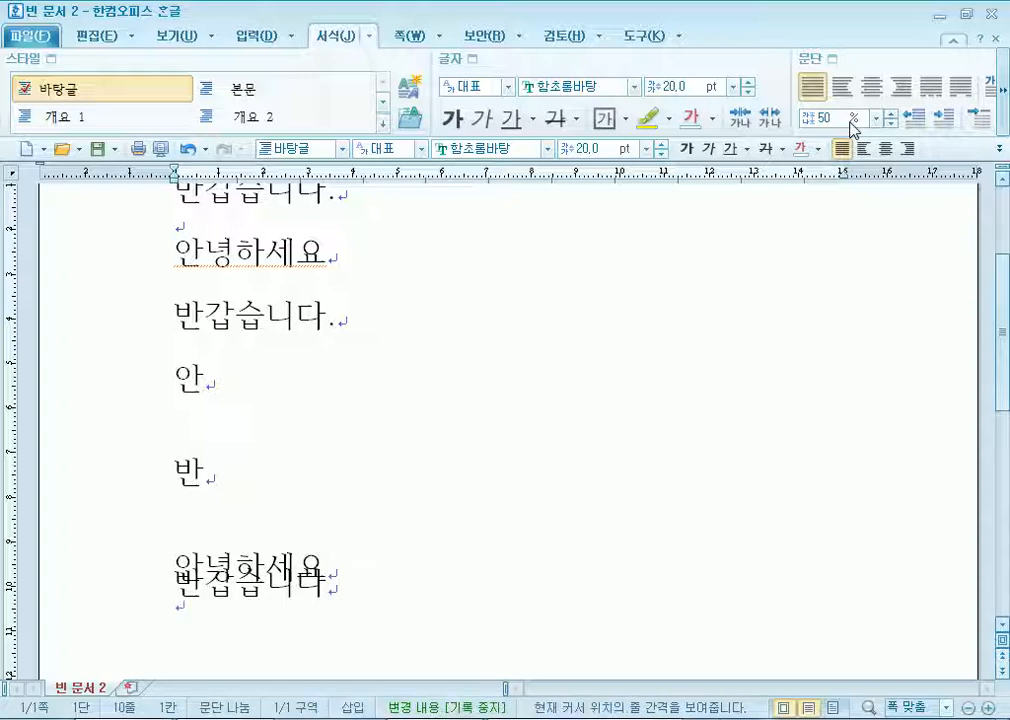
Type 안녕하세요 / 반갑습니다. at 160% line spacing with a blank line above them.
scroll(715, 254, down, 3)
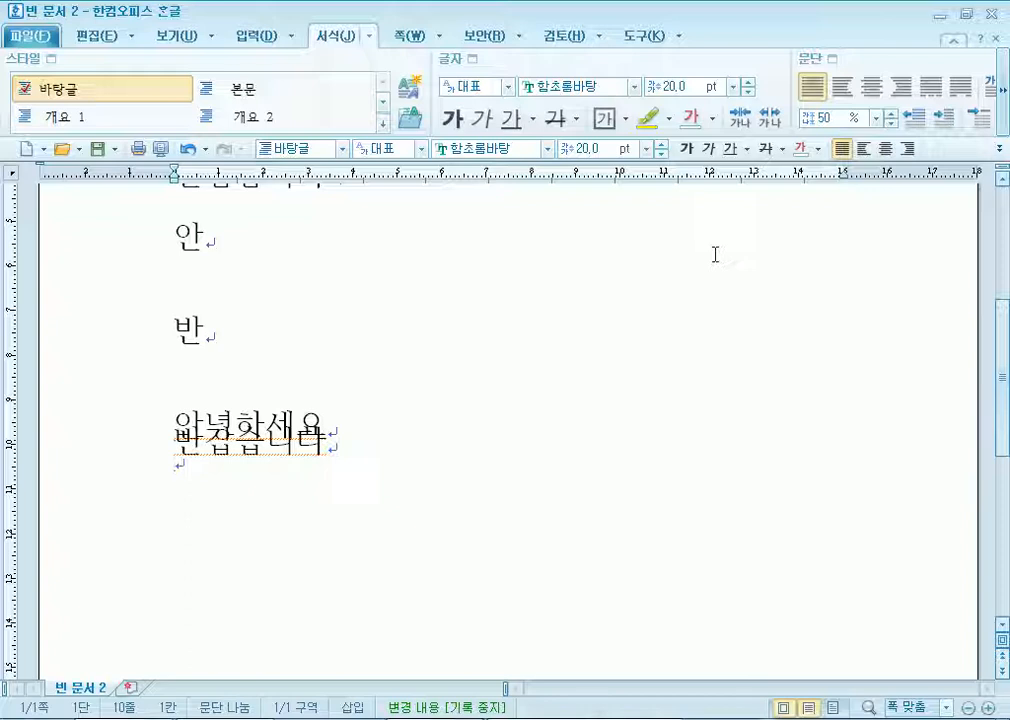
key(Return)
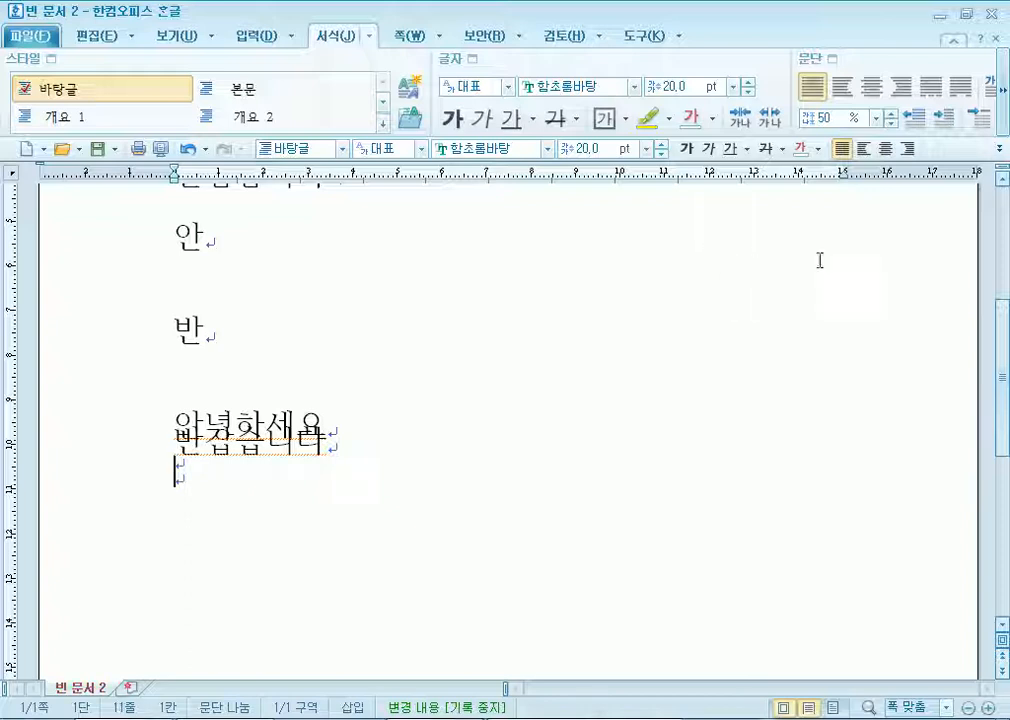
click(876, 117)
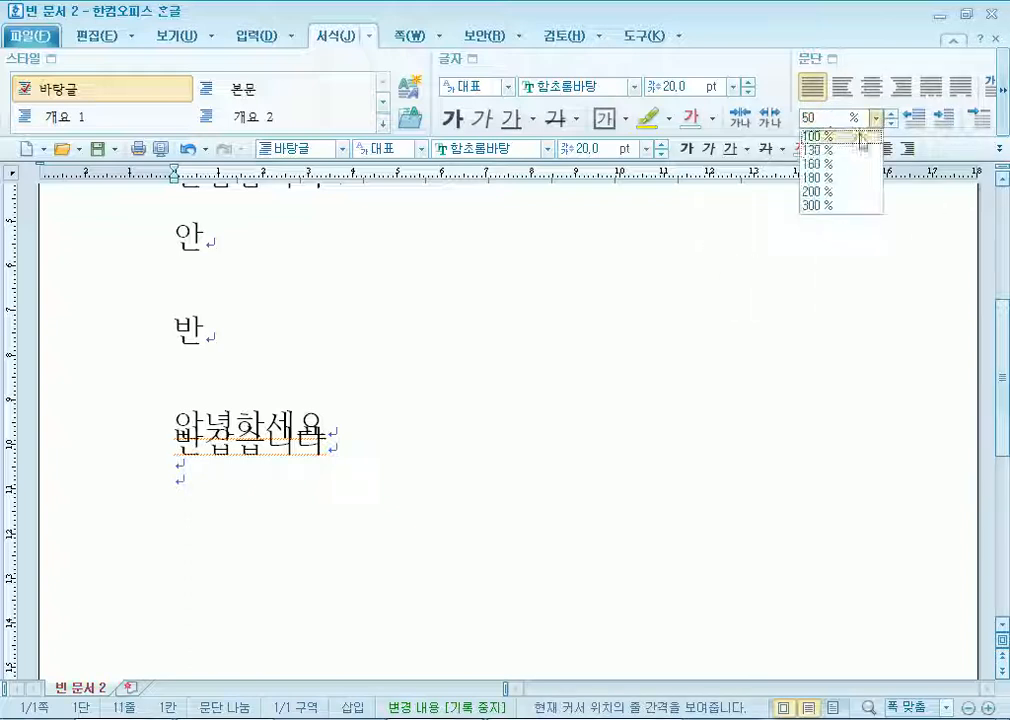
click(818, 162)
text(안녕하)
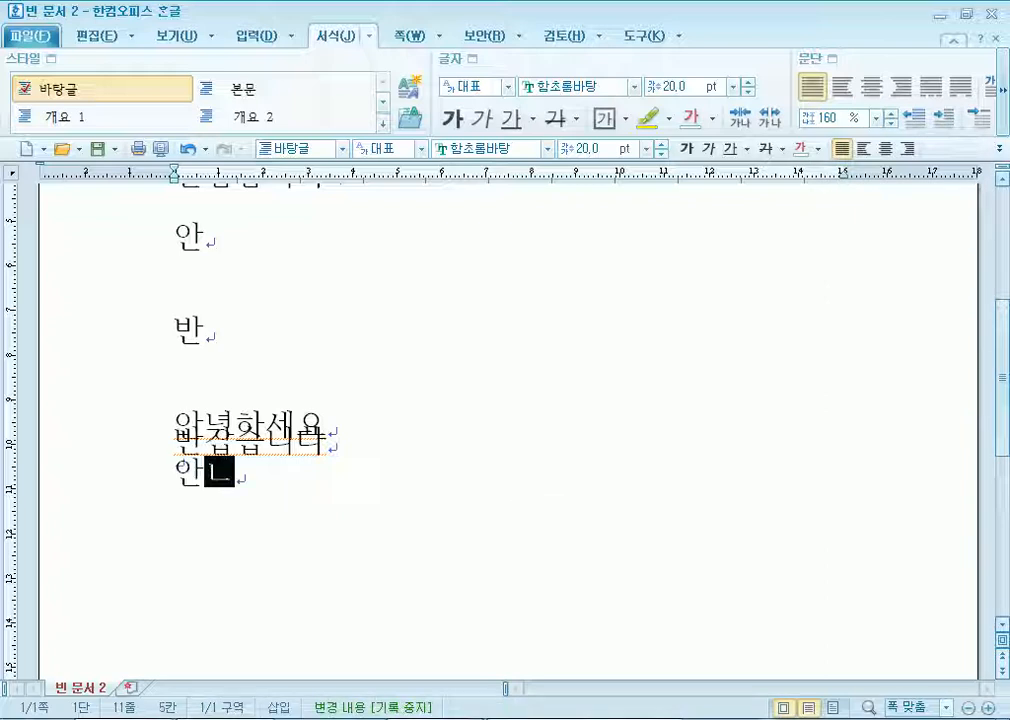
text(세요)
key(Return)
text(반가)
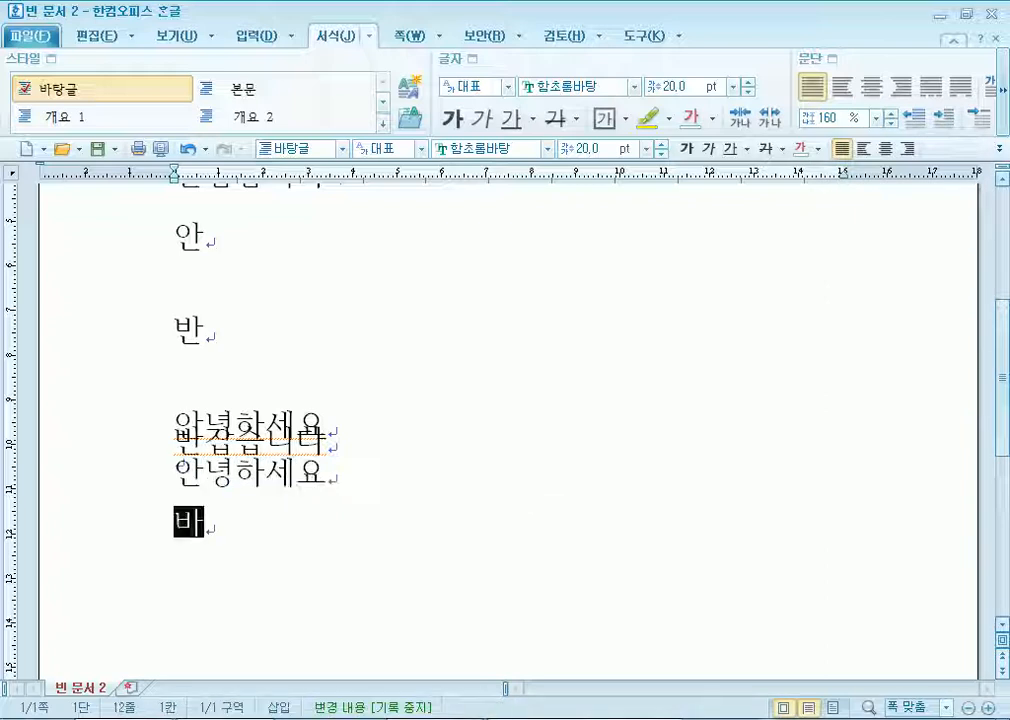
text(ㅂ습니다.)
key(Up)
key(Home)
key(Return)
Add an empty paragraph after the 160% pair and briefly select its lines.
scroll(448, 572, down, 3)
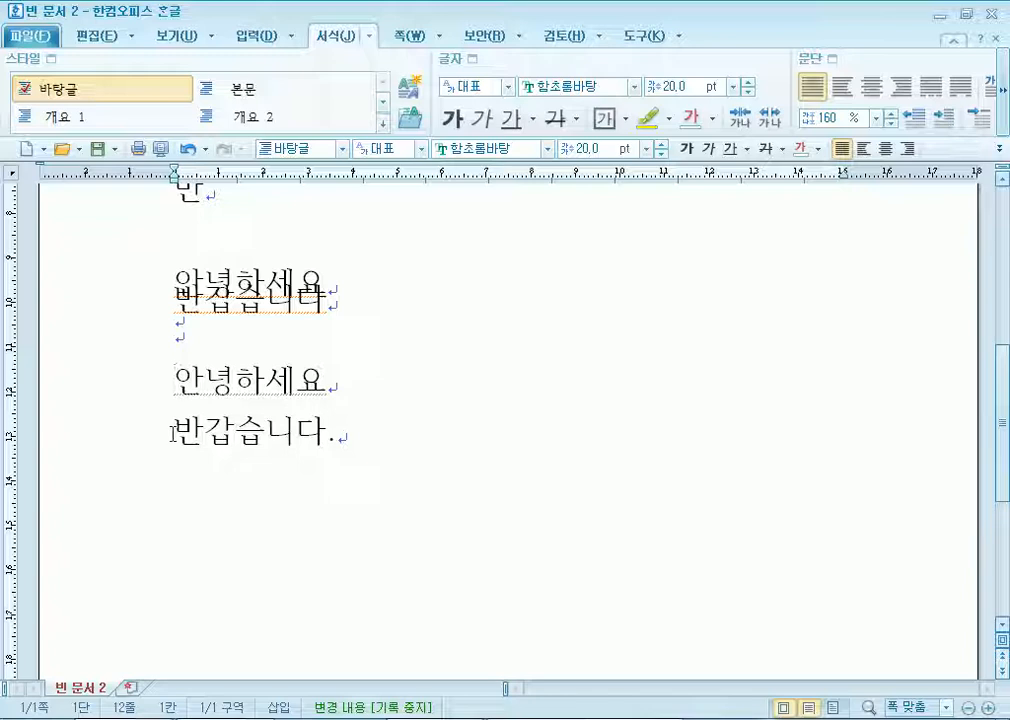
click(383, 435)
key(Return)
drag(169, 372, 147, 420)
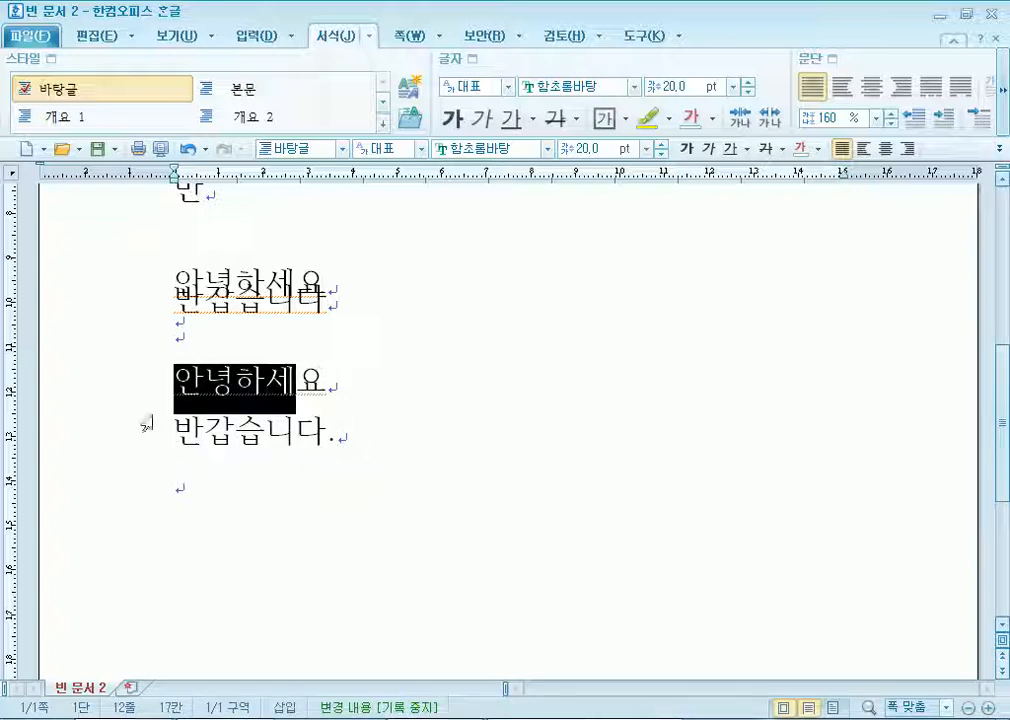
click(158, 429)
click(370, 452)
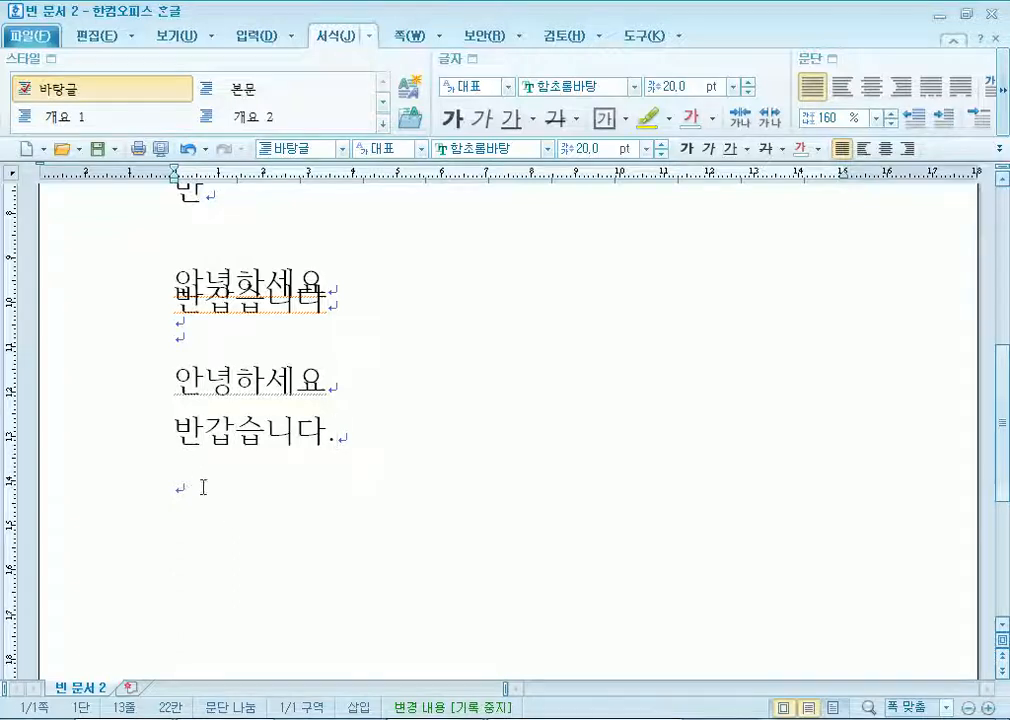
Show 빈 문서 2 in Print Preview as one full A4 page.
scroll(185, 490, up, 5)
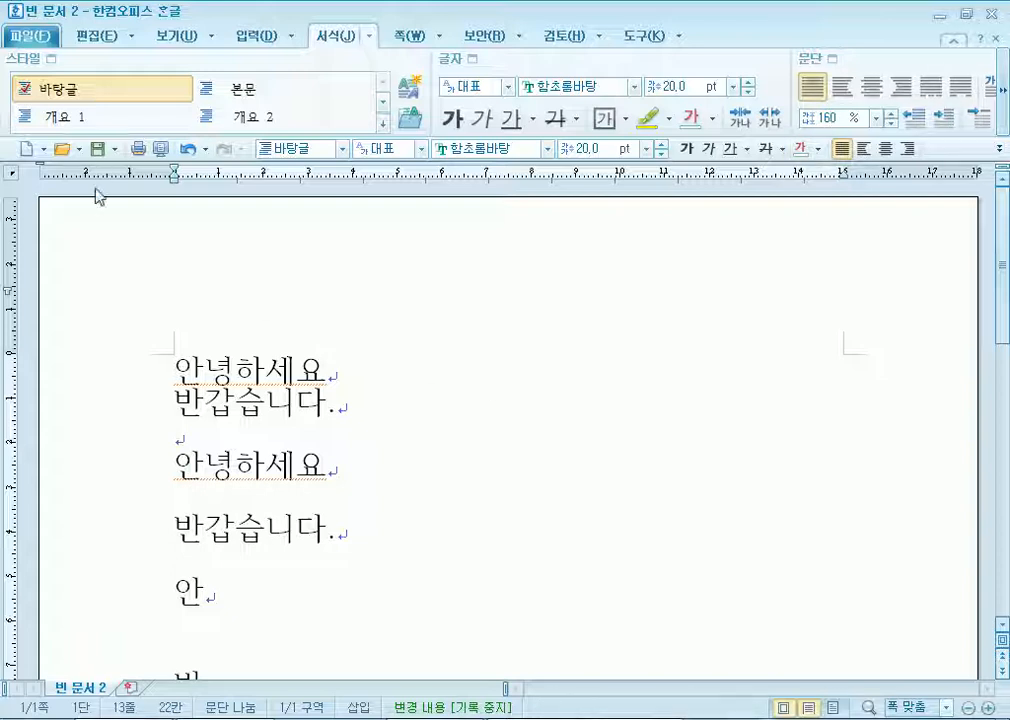
click(160, 148)
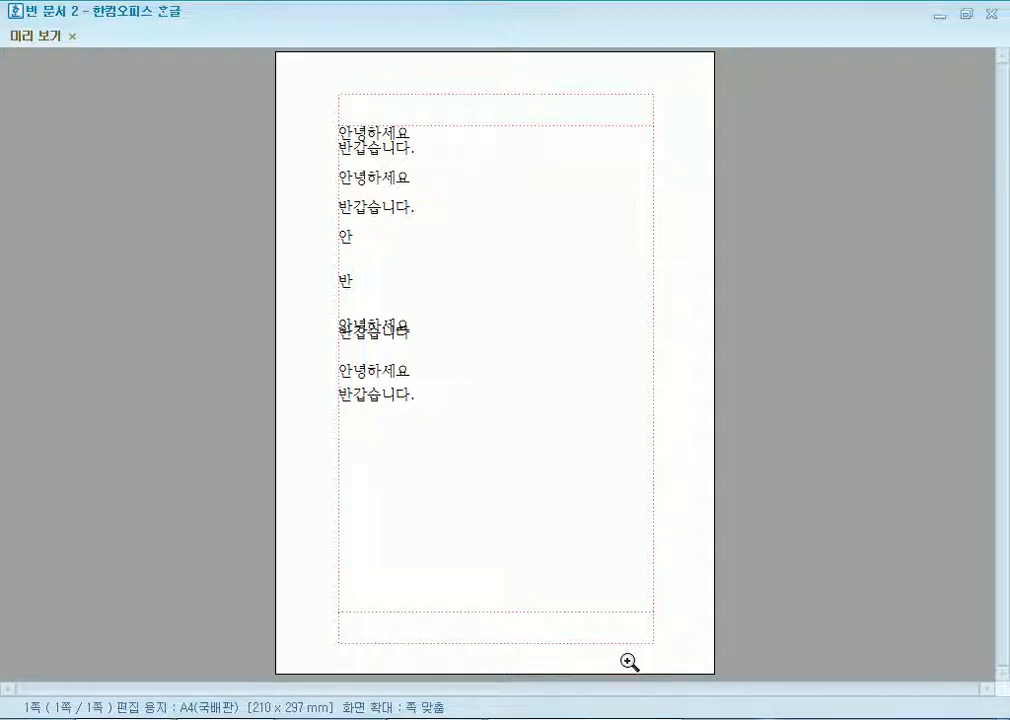
Set the page margins to 10, 10, 11 and 11 mm in the page setup (F7).
key(Escape)
key(F7)
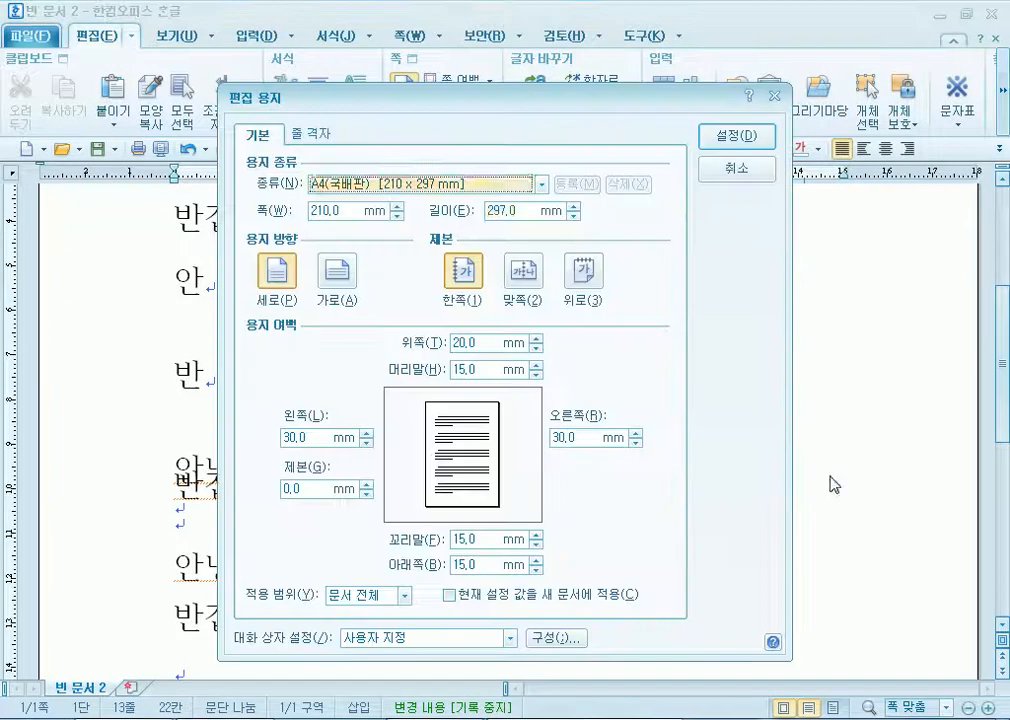
key(shift+Tab)
text(10)
key(Tab)
text(10)
key(Tab)
text(11)
key(Tab)
text(11)
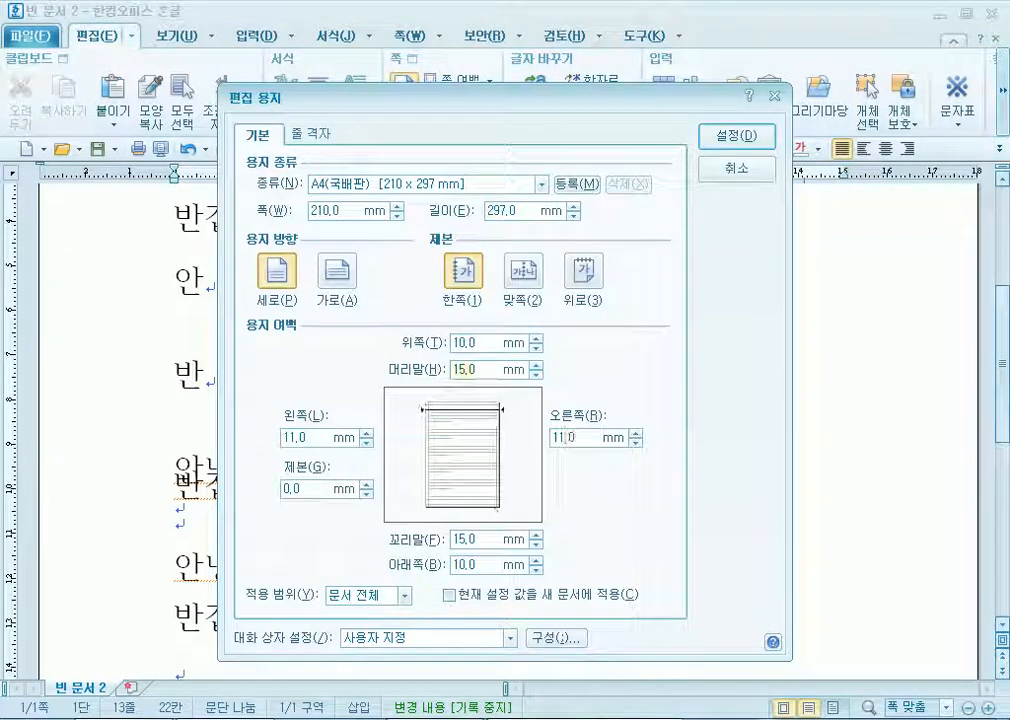
key(Return)
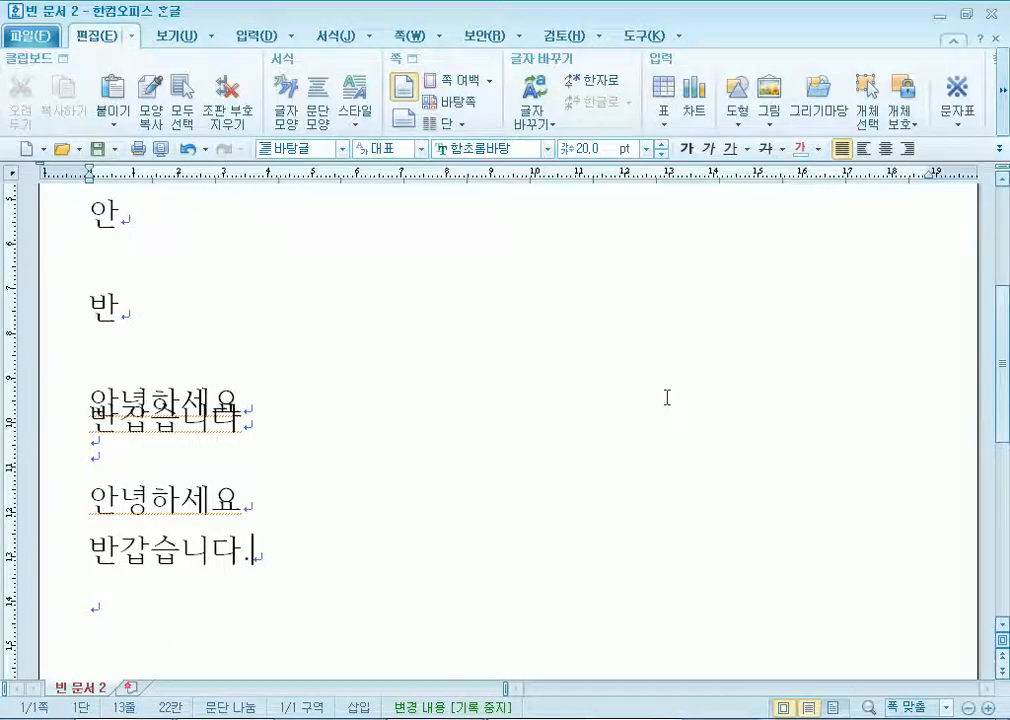
Preview the page with the new margins, then return to editing after 안.
click(160, 149)
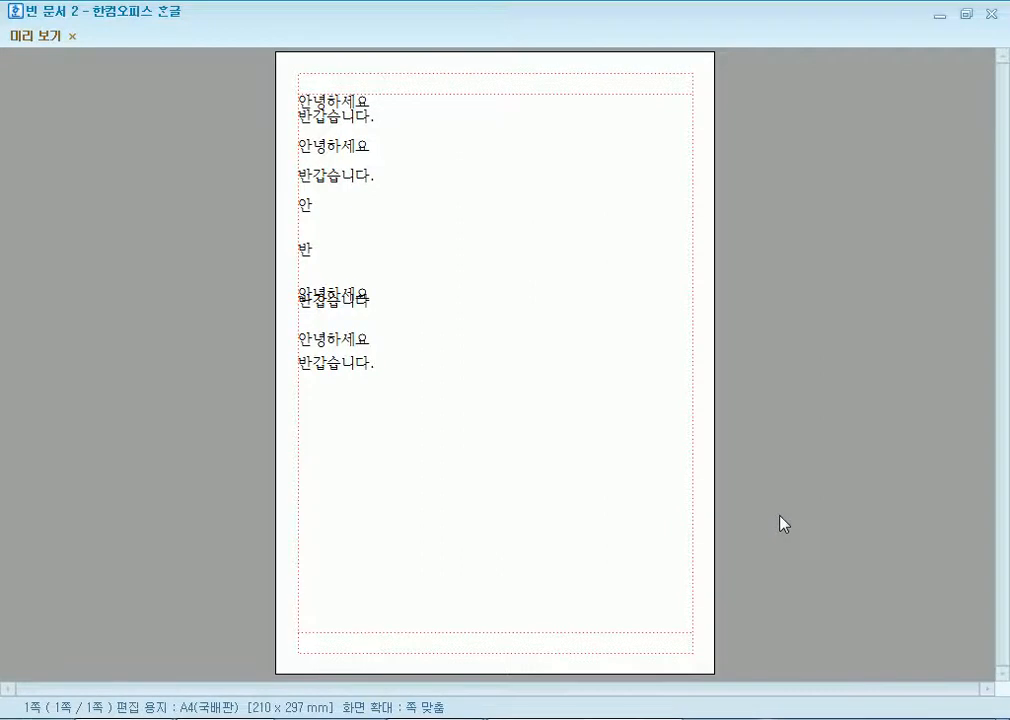
key(Escape)
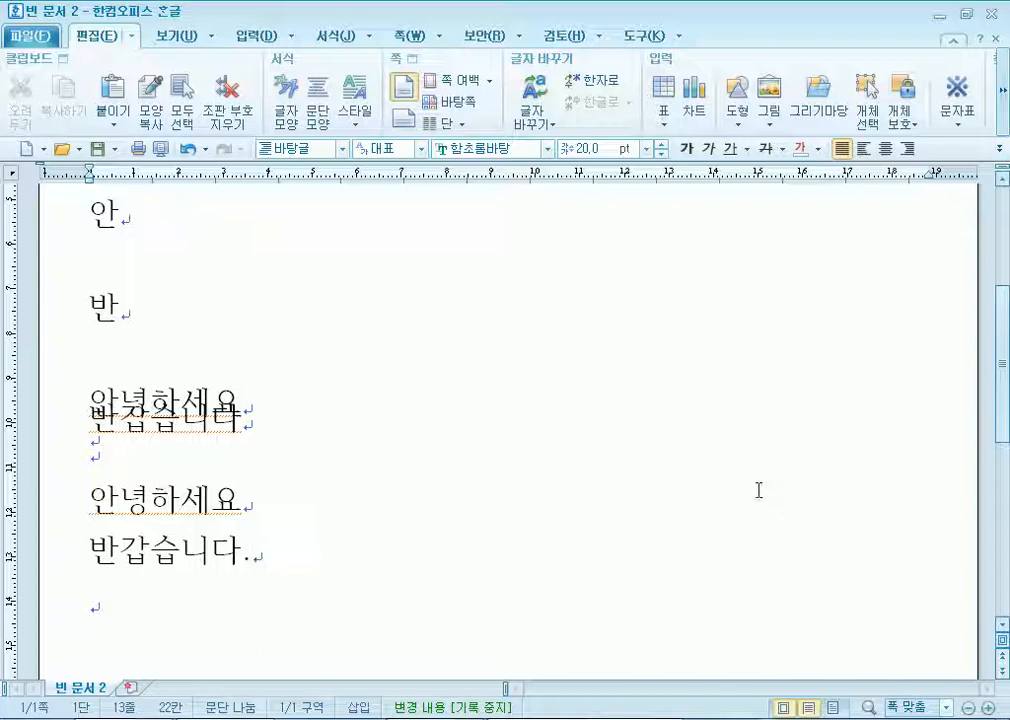
click(311, 238)
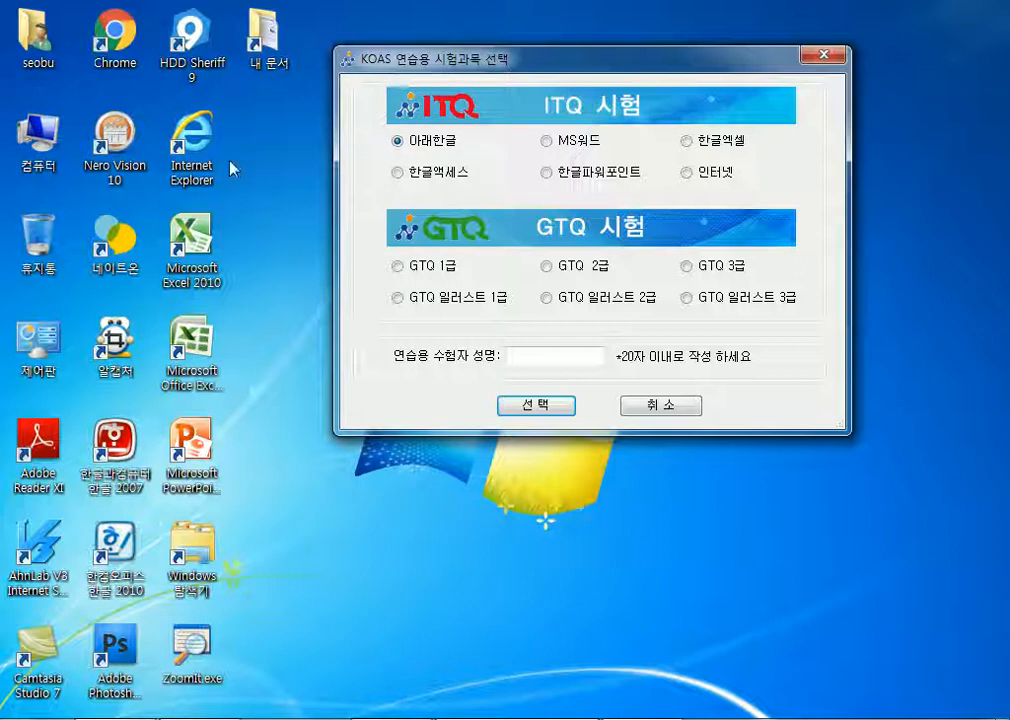
Reposition the subject selection window and choose the 아래한글 subject.
drag(340, 54, 395, 41)
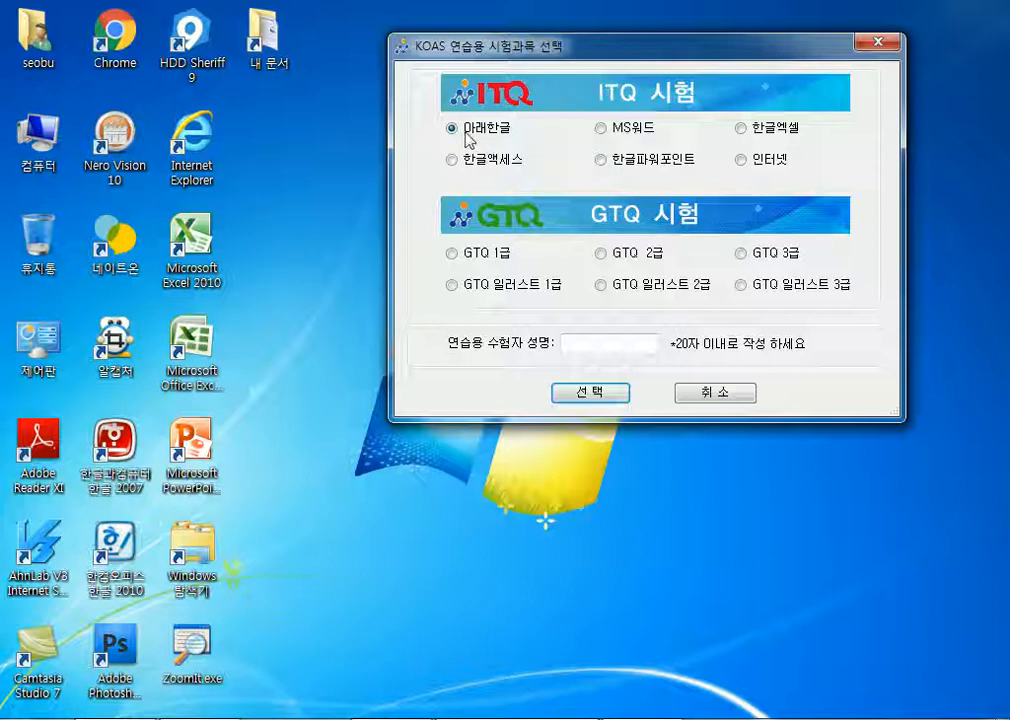
click(744, 129)
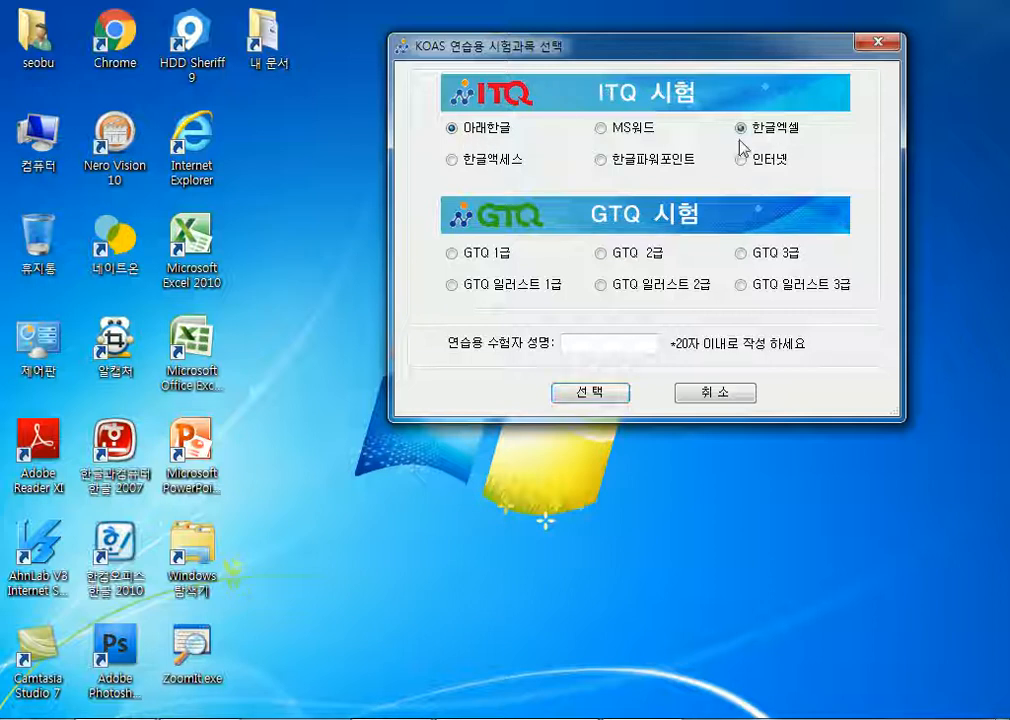
click(603, 164)
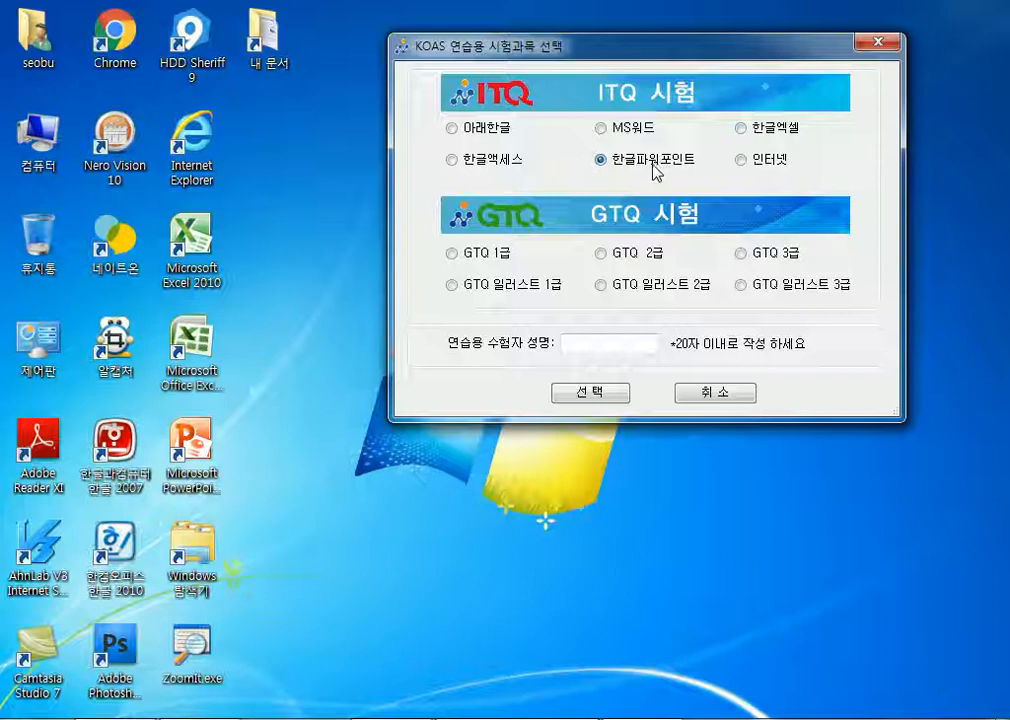
click(487, 132)
Enter the examinee's name, confirm with 선택, and type the examinee number in registration.
click(600, 343)
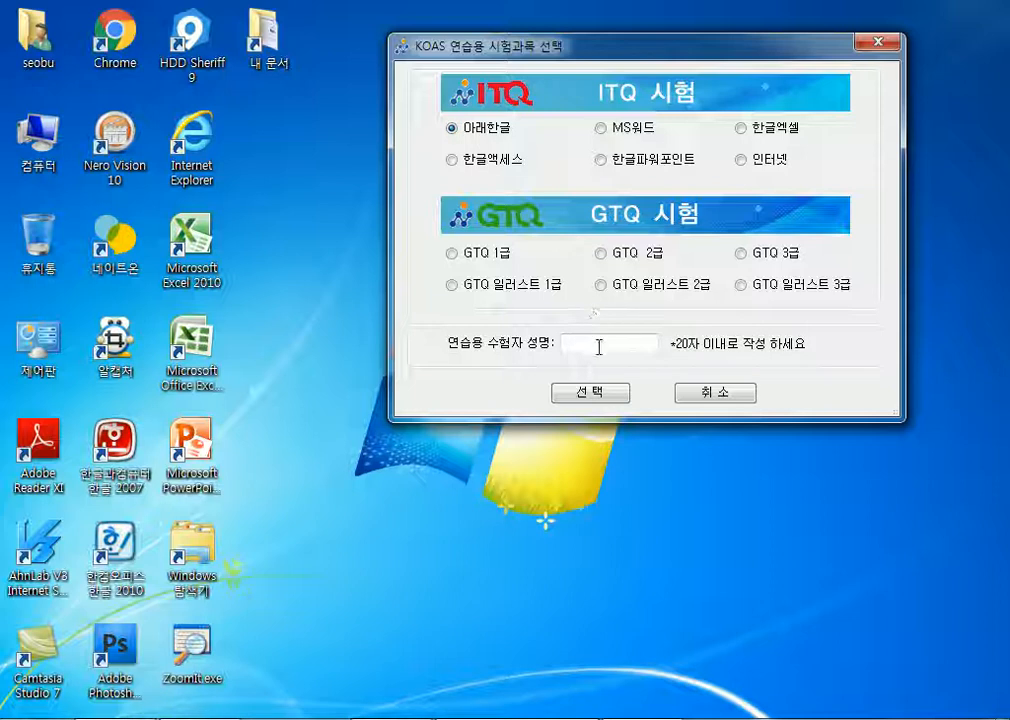
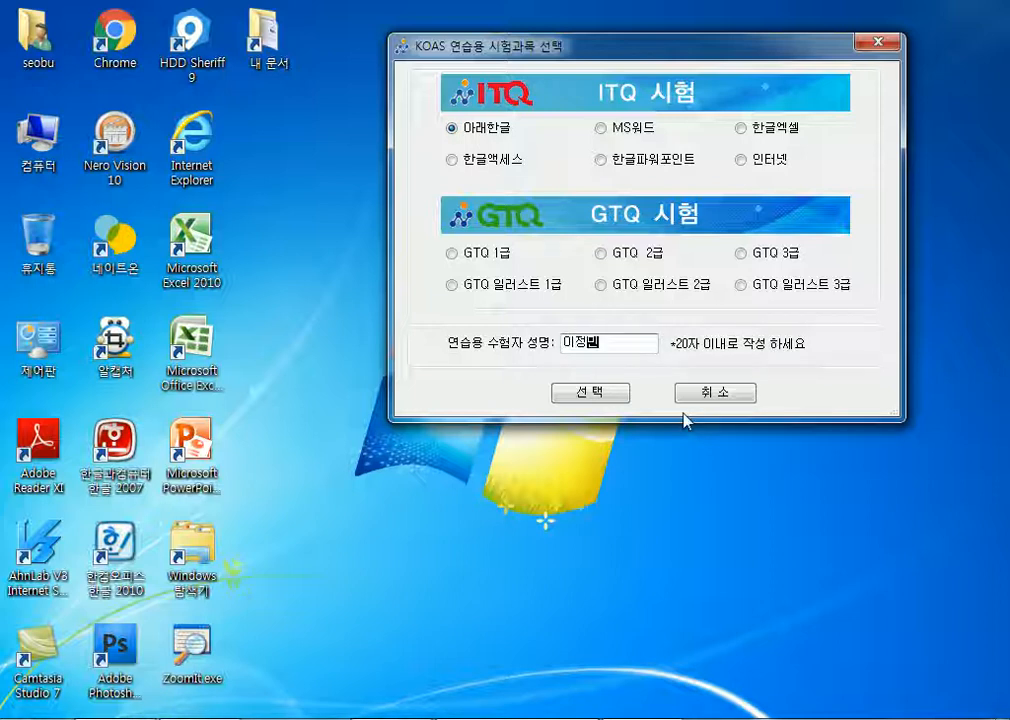
click(603, 400)
drag(530, 245, 680, 165)
text(44445555)
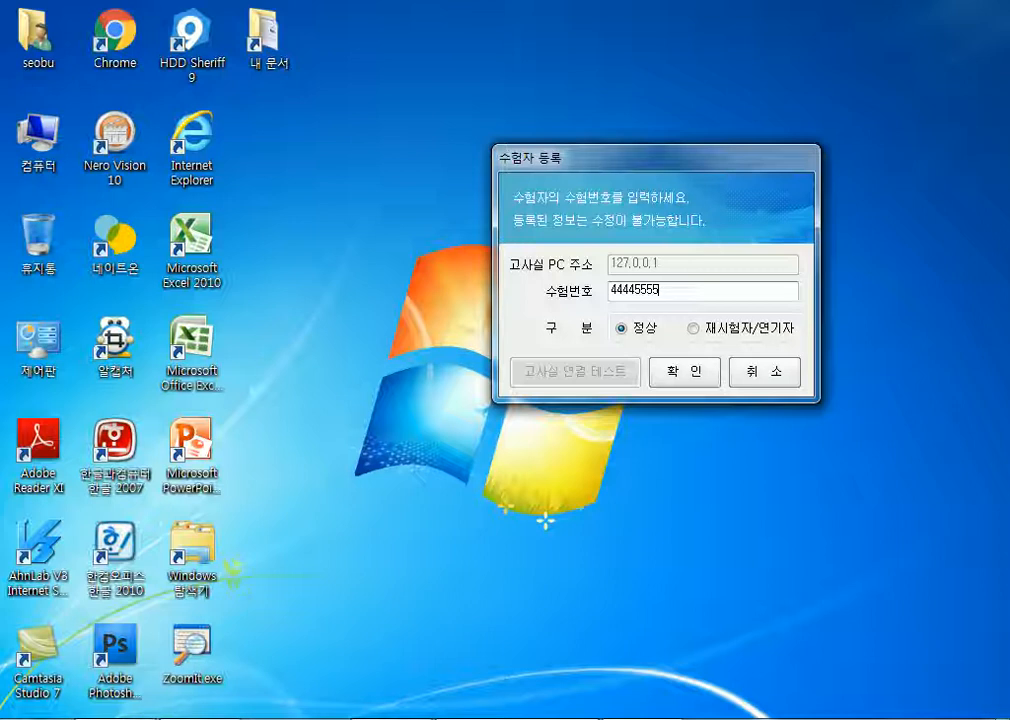
Submit the examinee number and accept both confirmation prompts to open the exam panel.
click(669, 388)
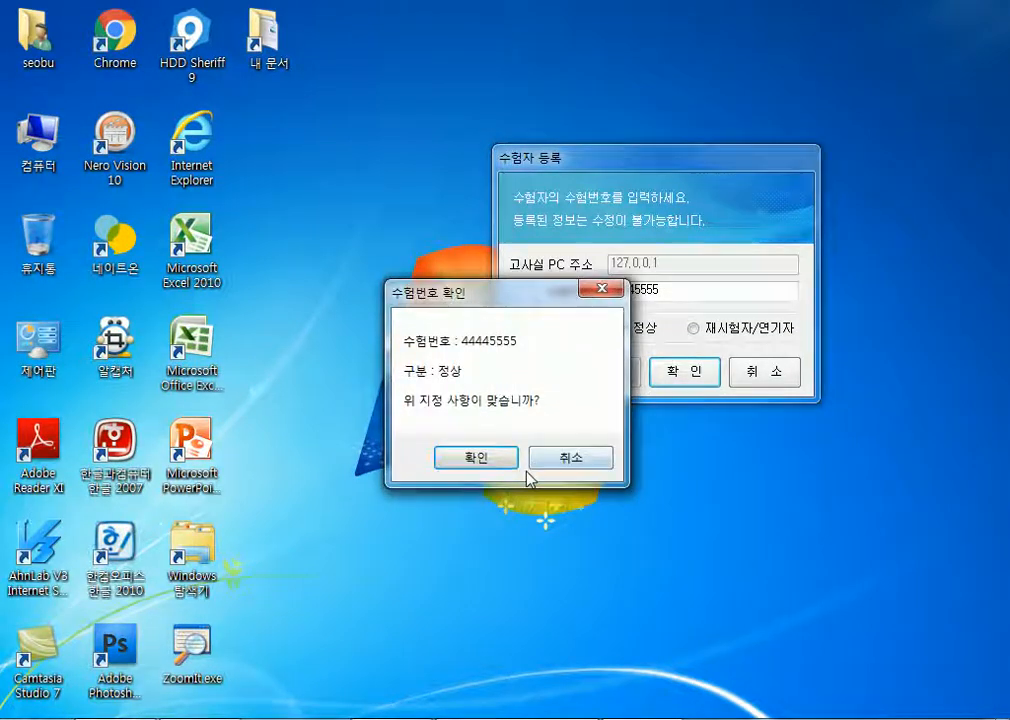
click(475, 458)
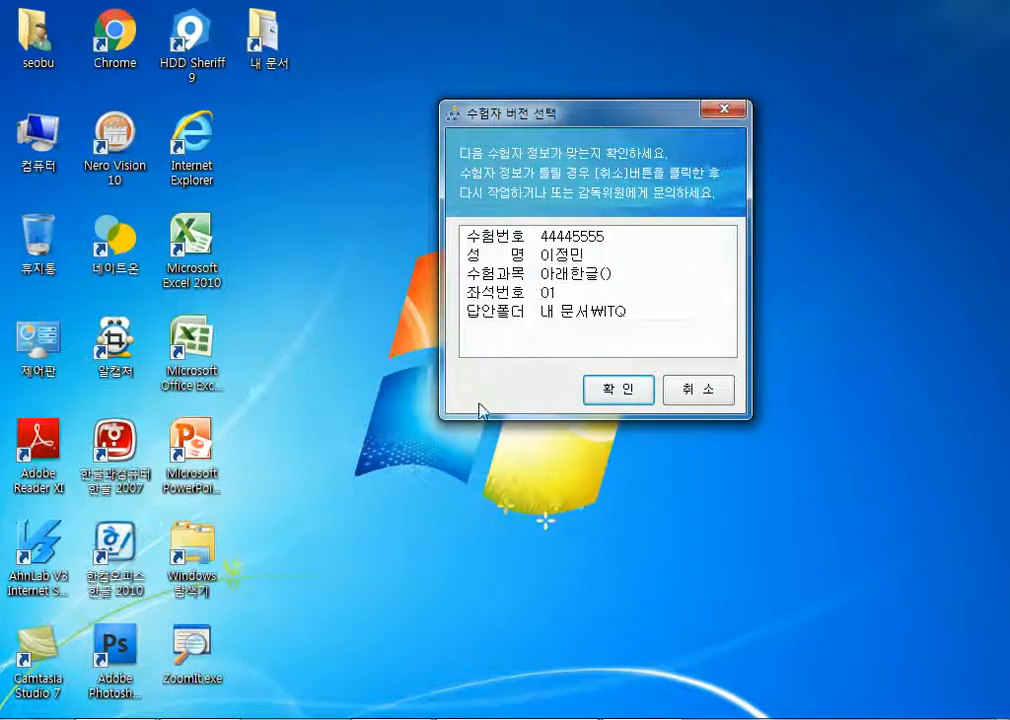
click(606, 403)
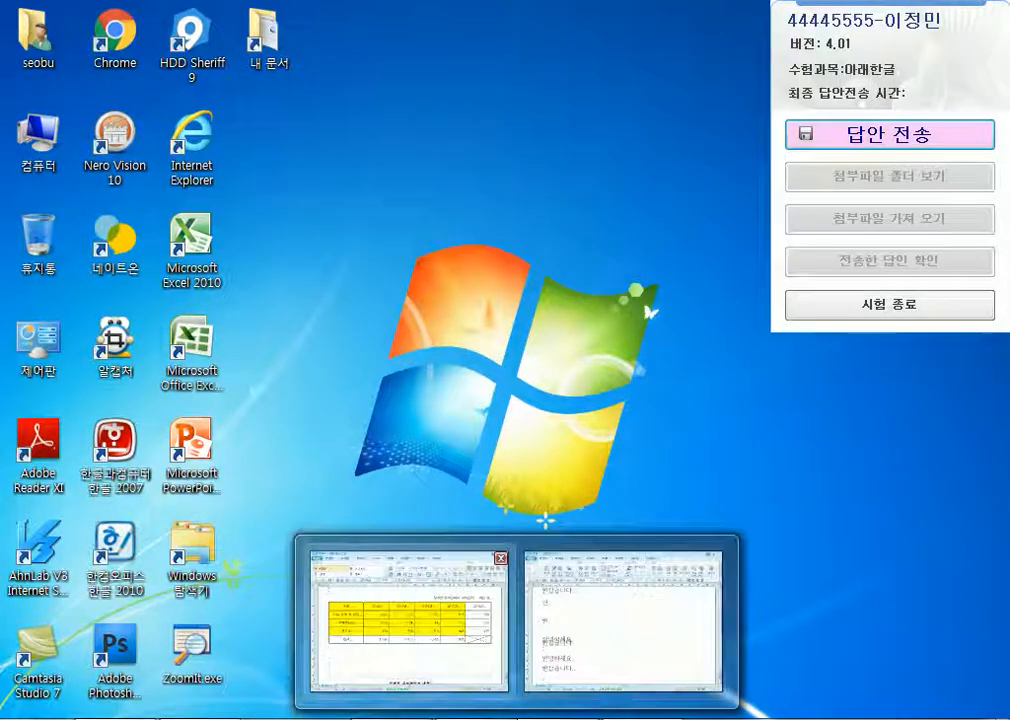
Bring the Hangul answer document forward and check 답안 전송, which shows no saved answer file.
click(412, 612)
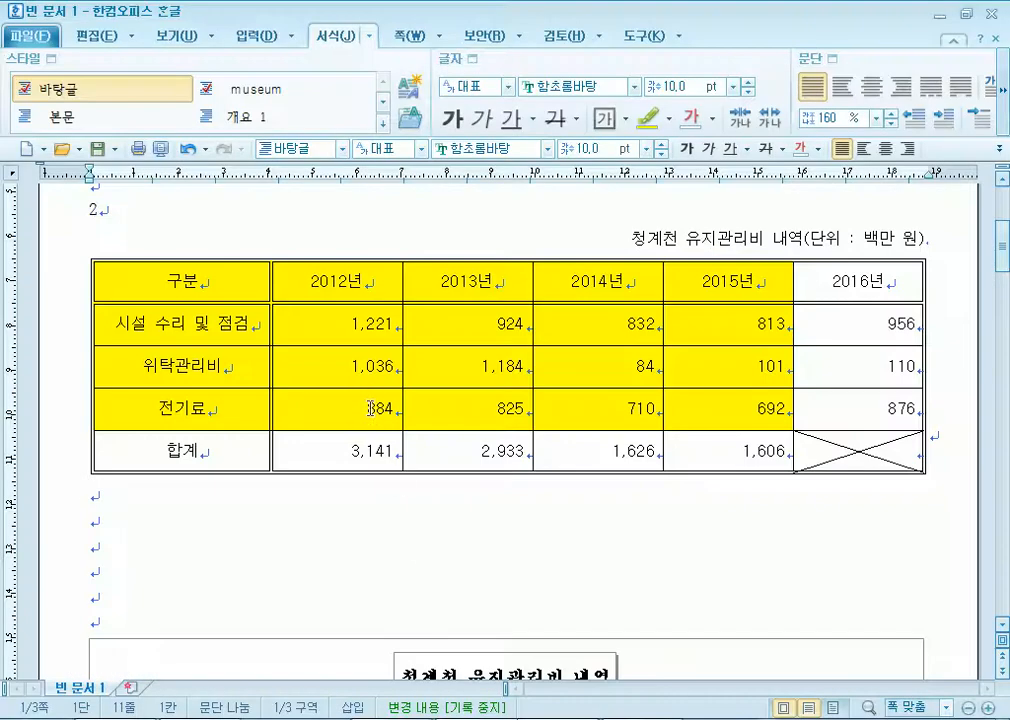
click(31, 38)
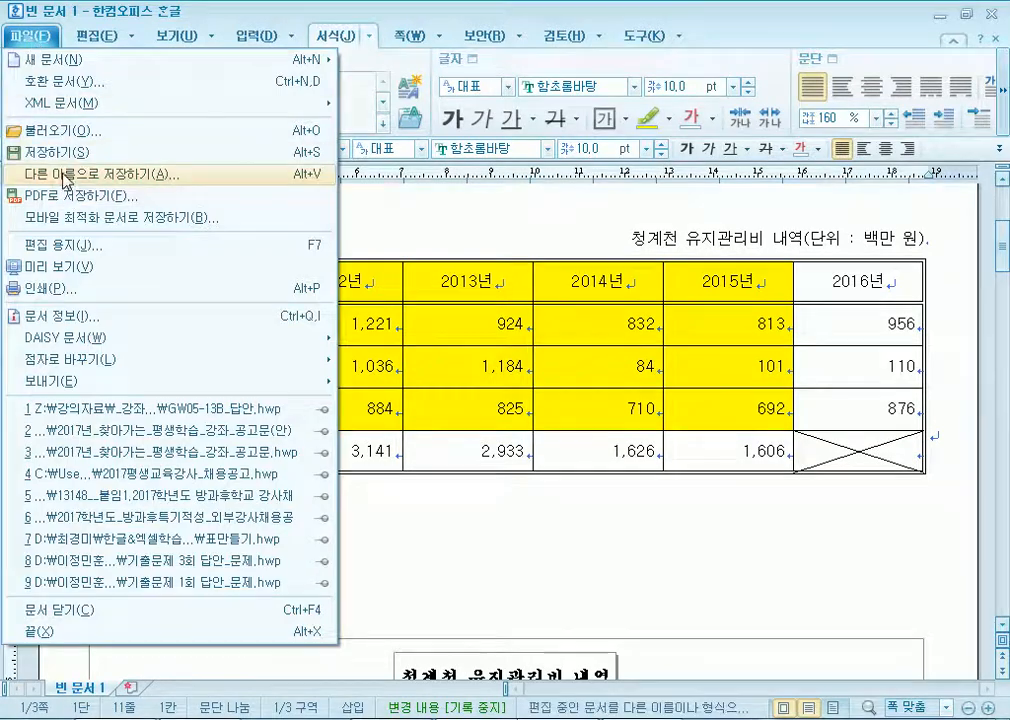
click(564, 591)
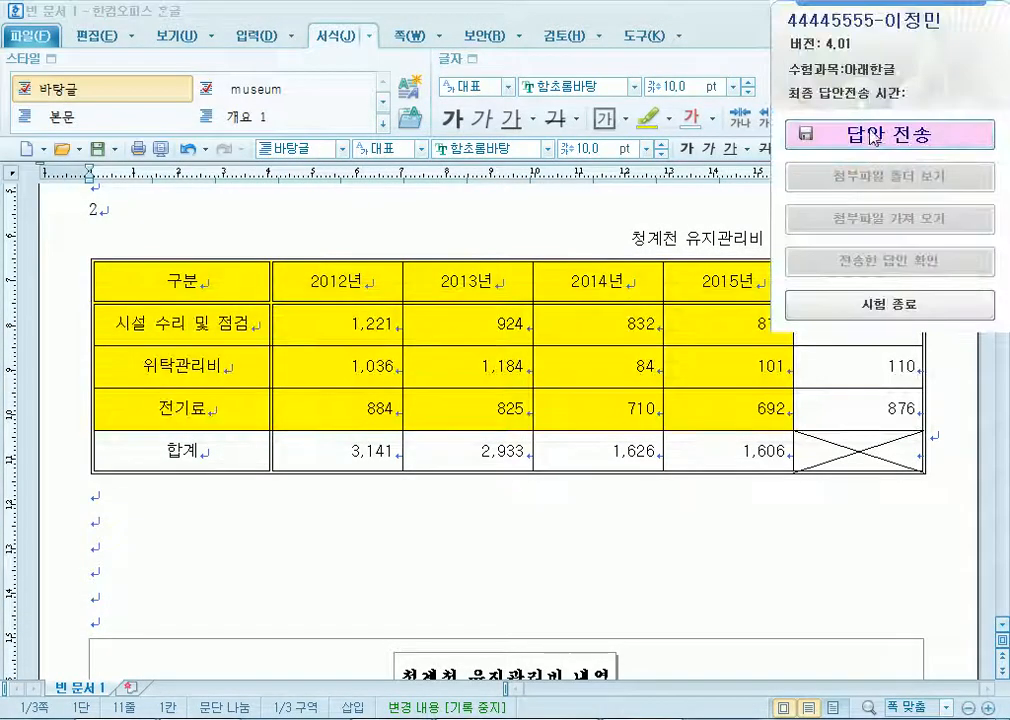
click(851, 140)
click(423, 441)
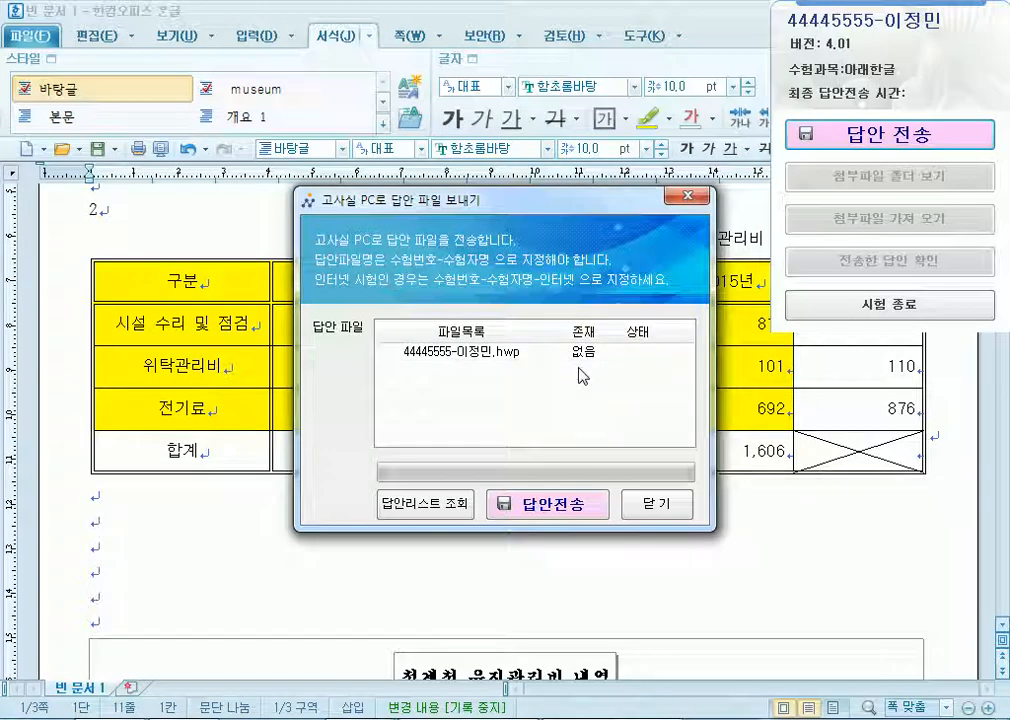
click(650, 512)
Save the untitled document into the ITQ folder as an .hwp named exam number-examinee name.
click(44, 42)
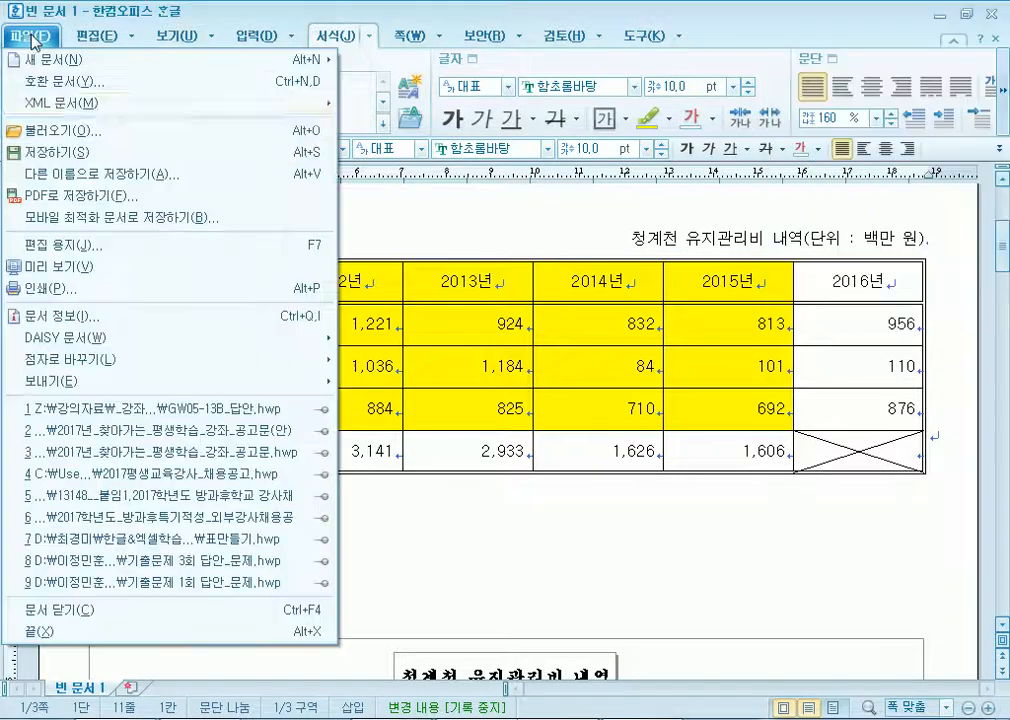
click(60, 155)
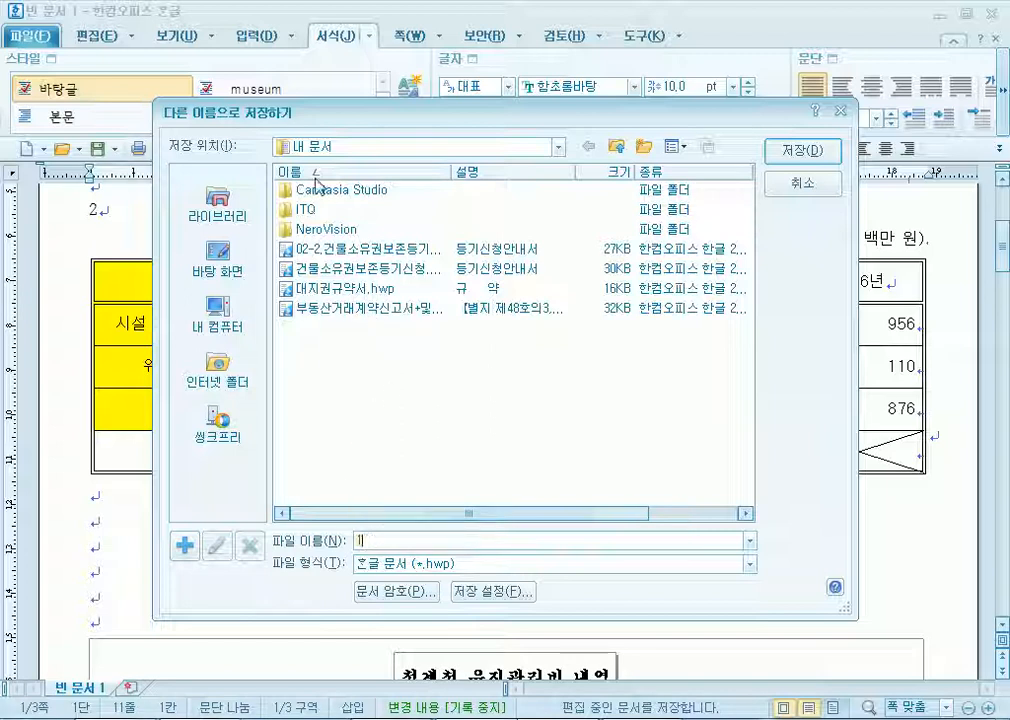
double_click(307, 213)
drag(375, 121, 318, 54)
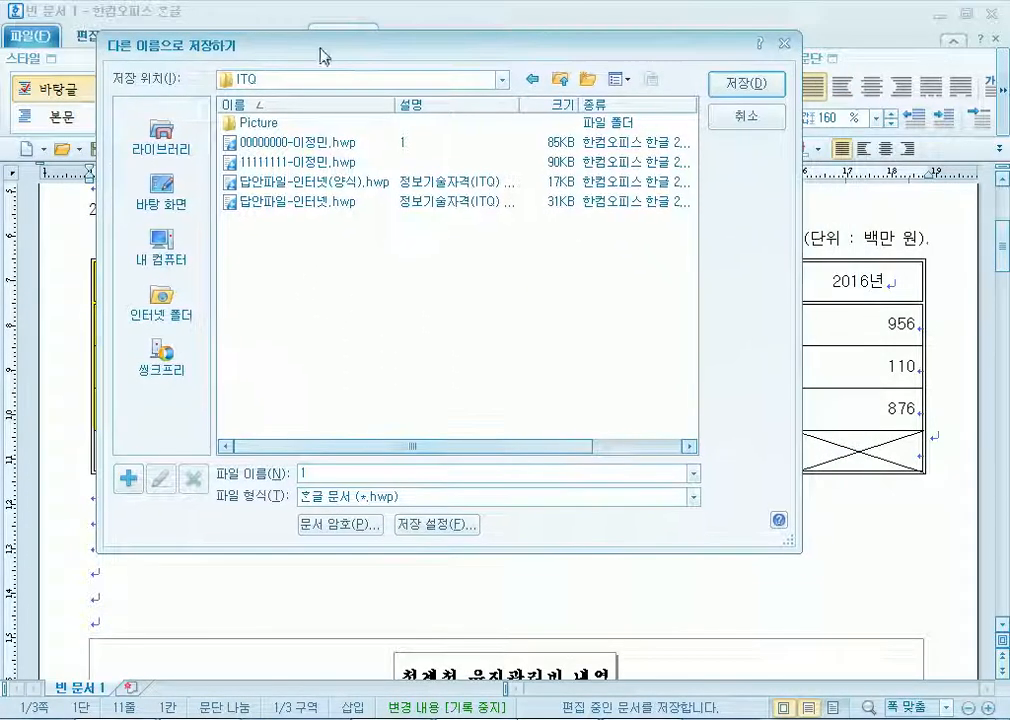
key(BackSpace)
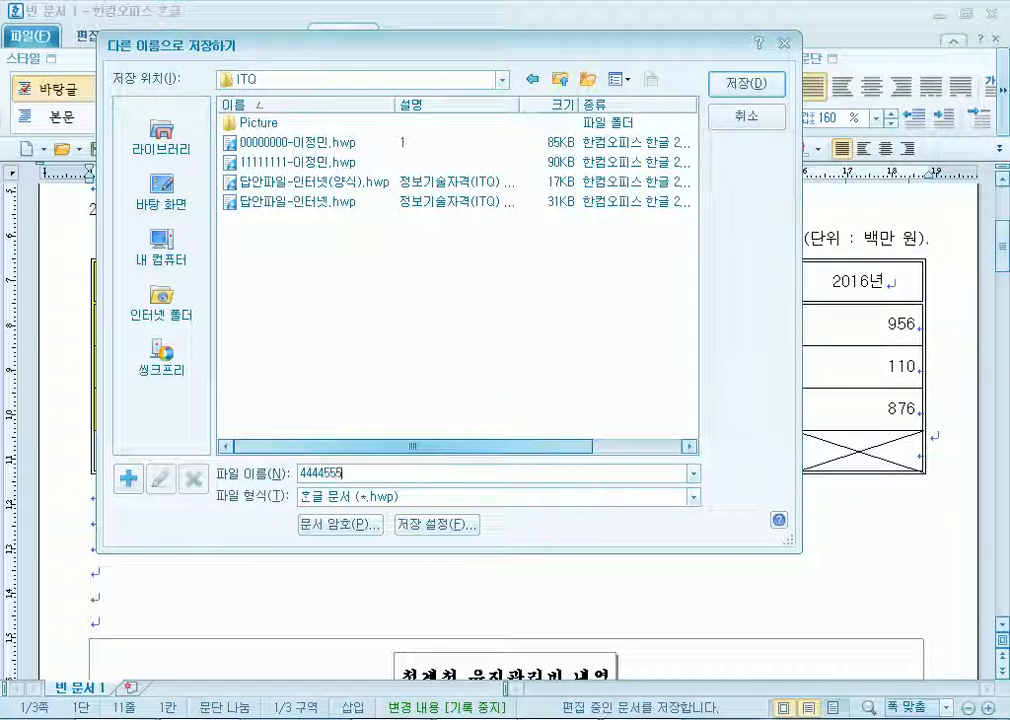
click(748, 88)
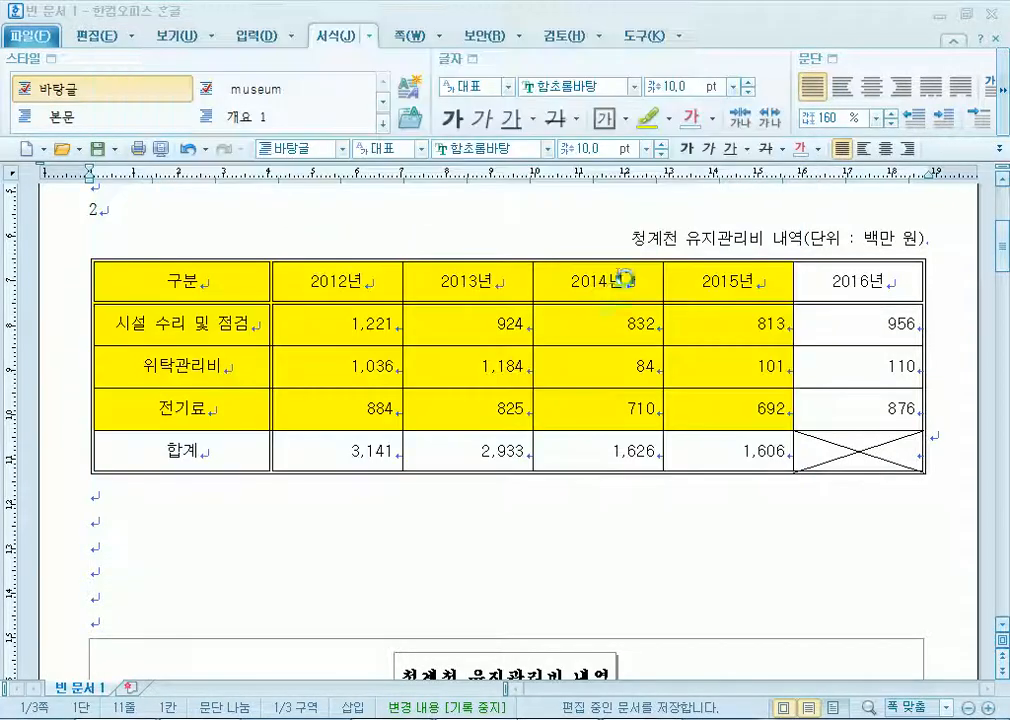
Resave the document and transmit the answer file to the exam-room PC, getting 성공.
click(93, 148)
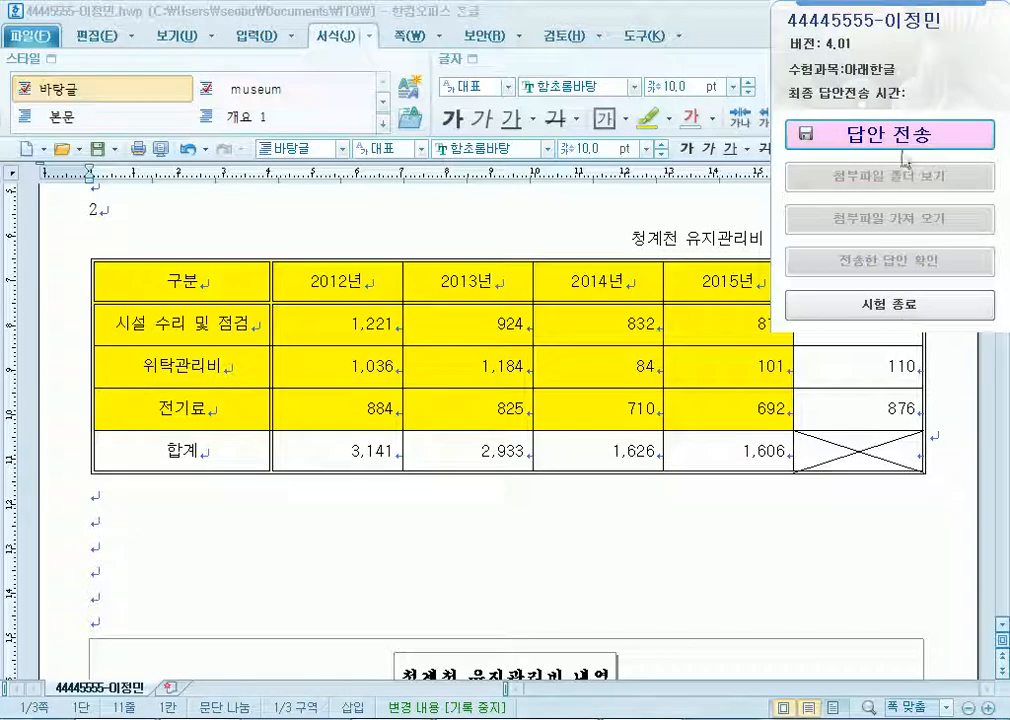
click(897, 148)
click(512, 445)
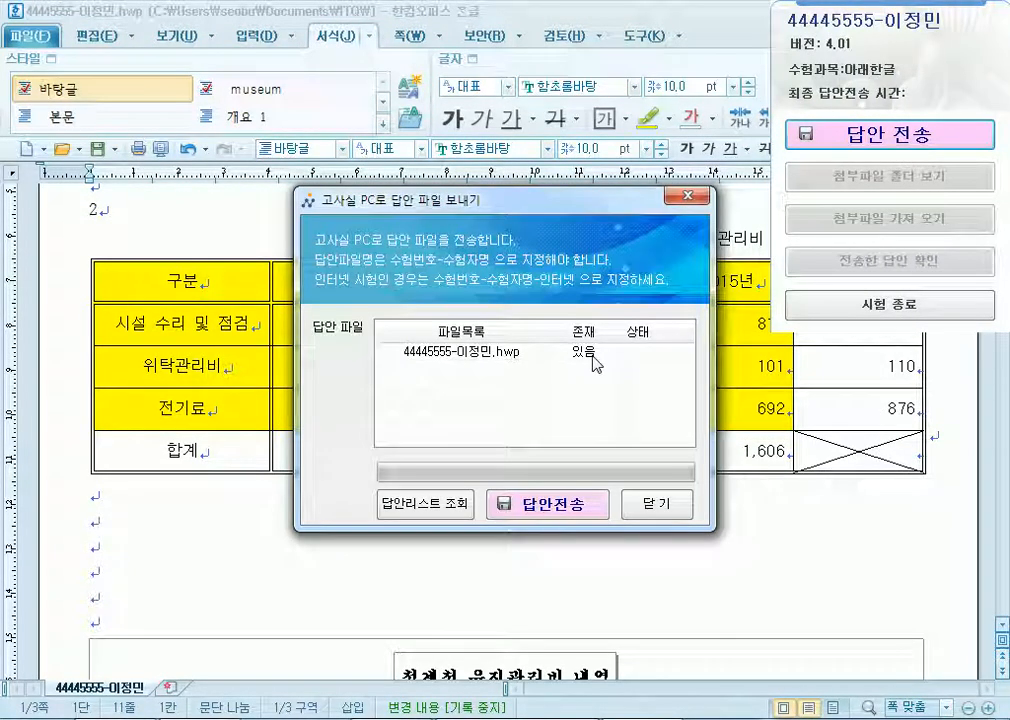
click(540, 506)
click(568, 429)
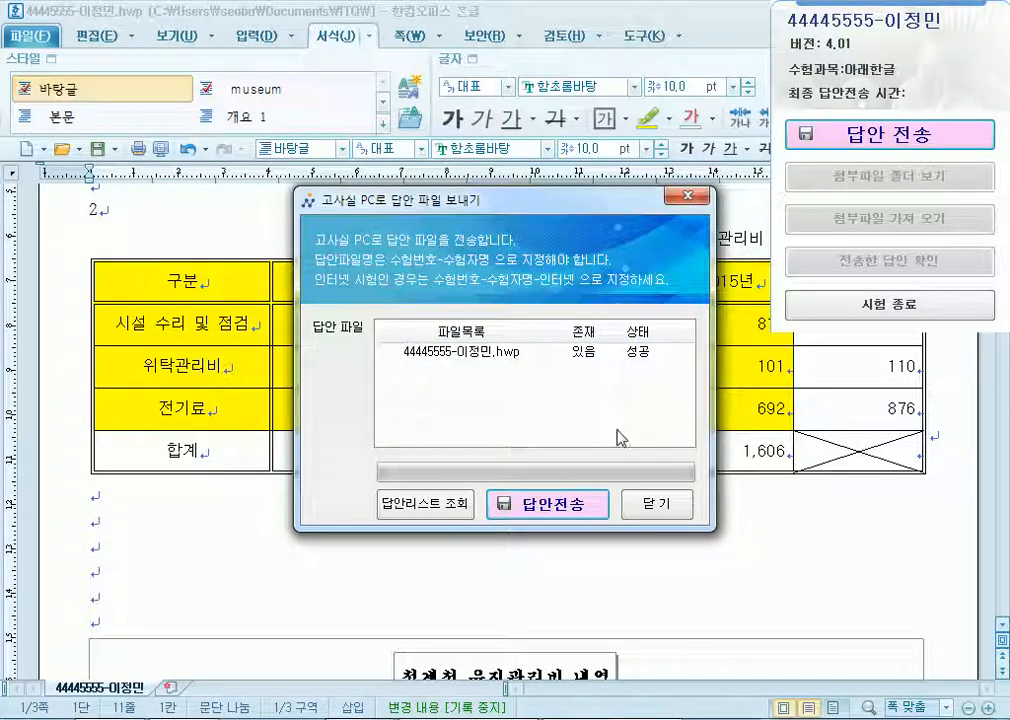
Resend the unchanged answer file and dismiss the success message.
click(567, 512)
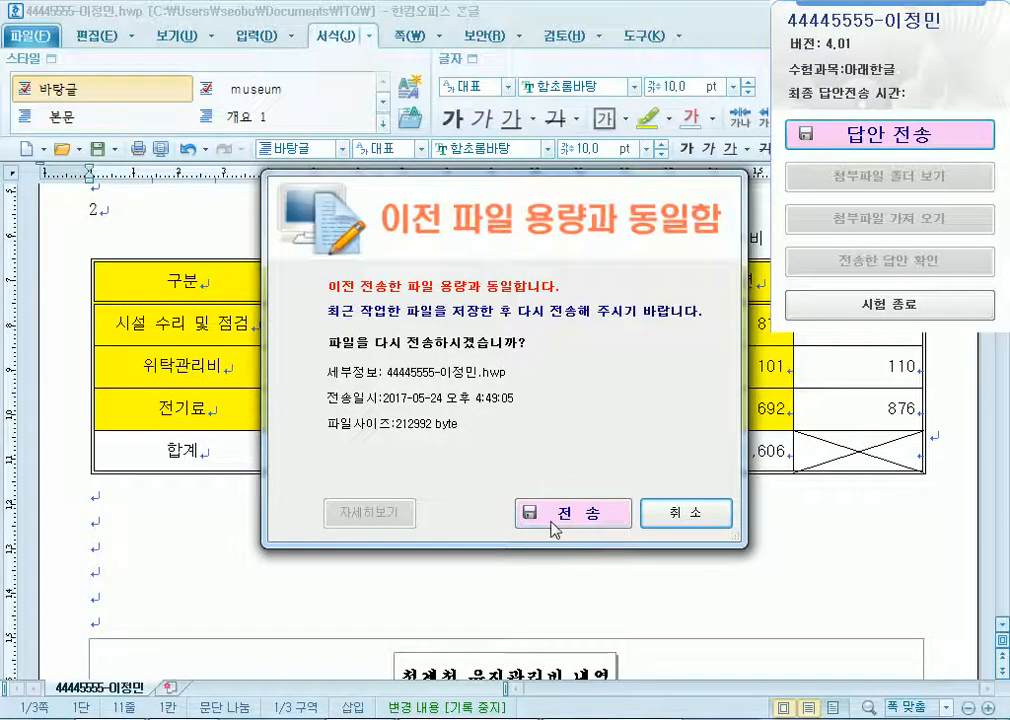
click(572, 512)
click(558, 432)
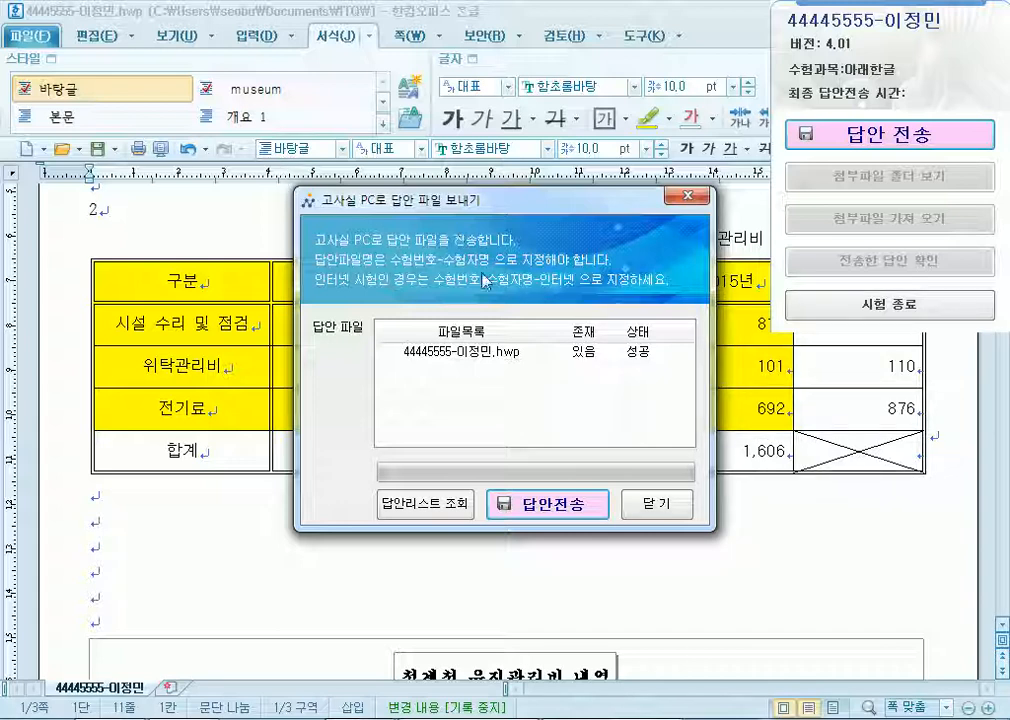
Save the document again in the ITQ folder, overwriting the existing answer file.
click(655, 506)
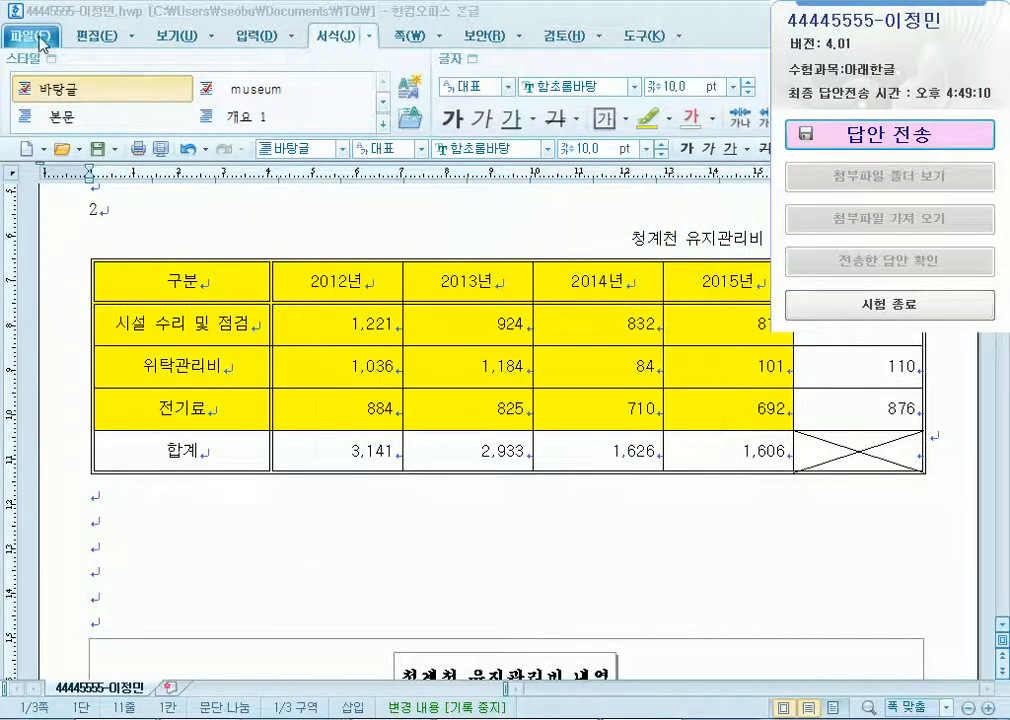
click(31, 35)
click(65, 175)
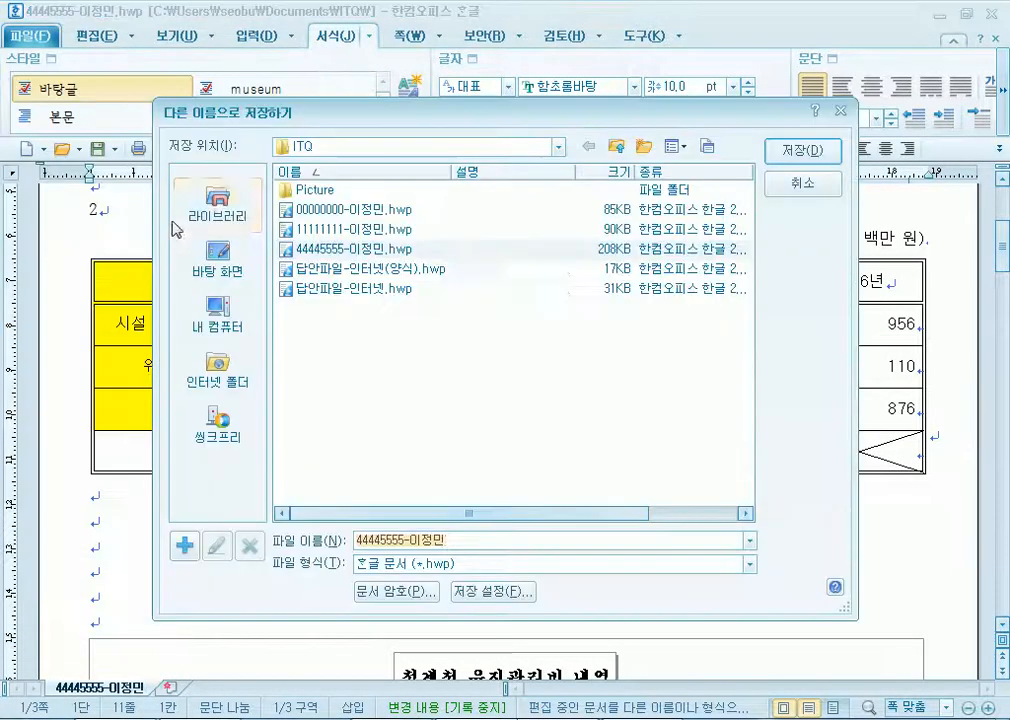
click(616, 146)
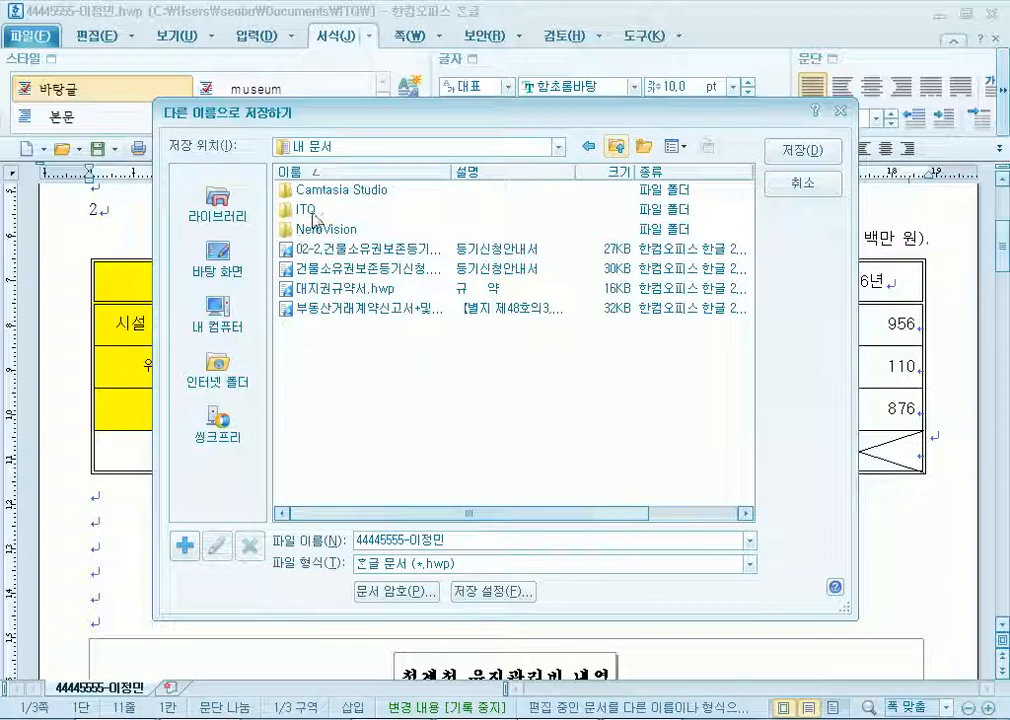
click(318, 212)
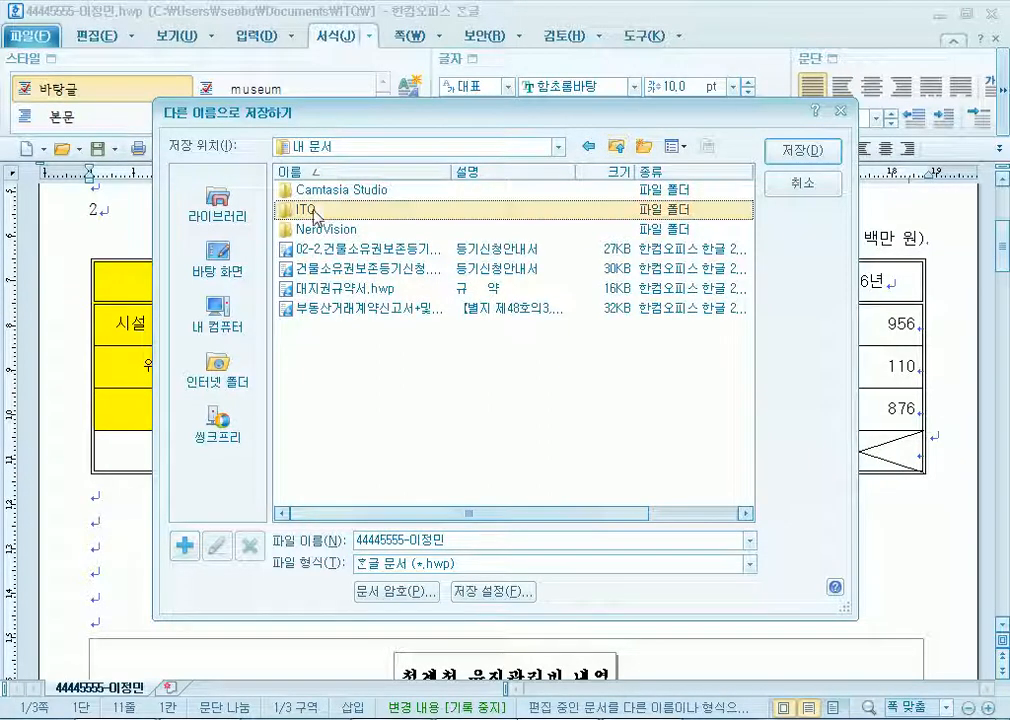
click(796, 151)
click(791, 155)
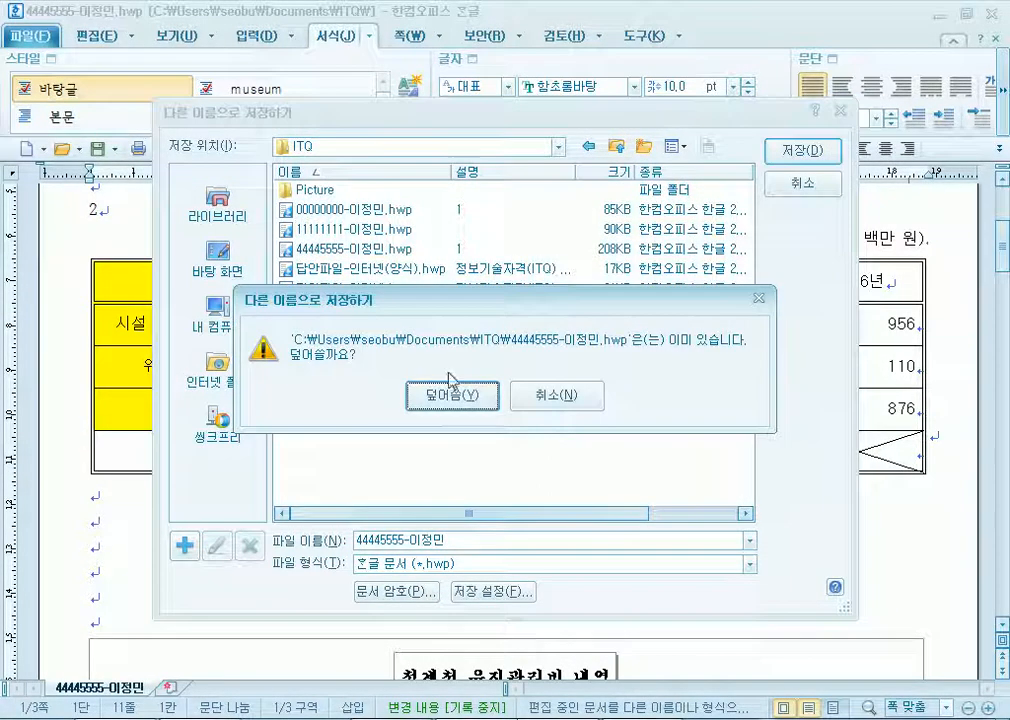
click(424, 393)
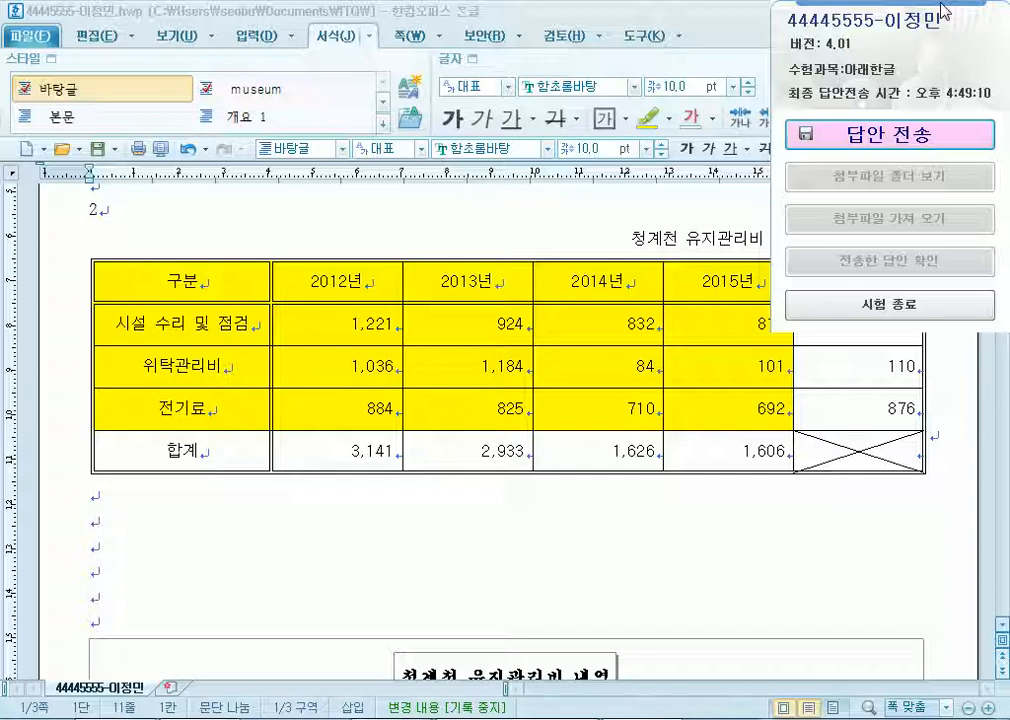
Resend the answer file through 답안 전송, confirming the resend and the success message.
click(830, 134)
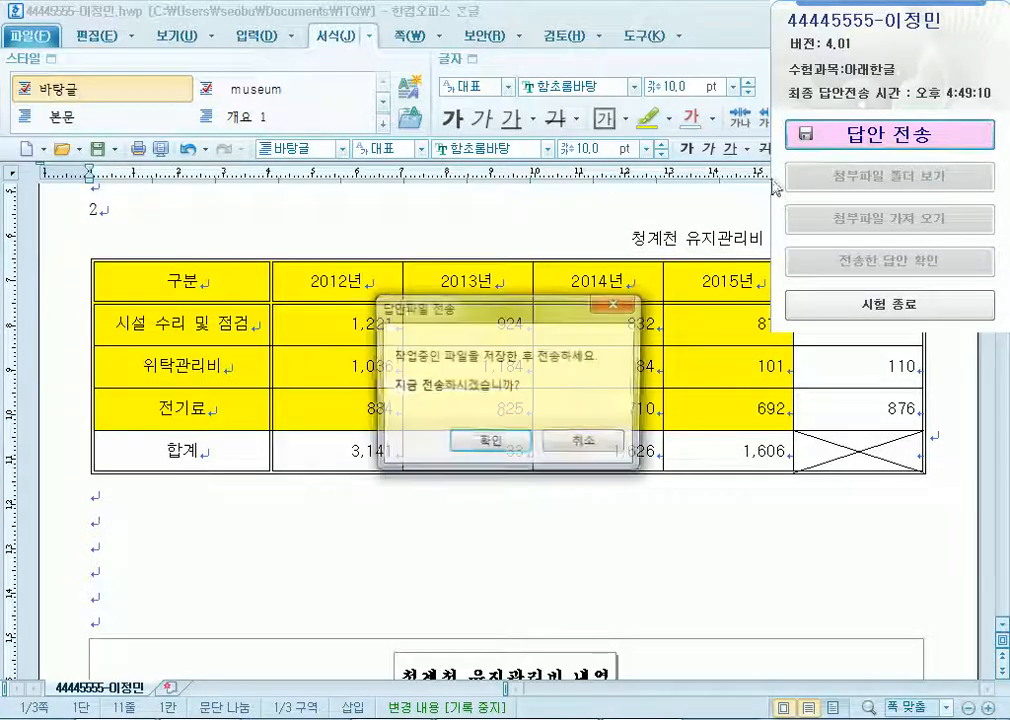
click(514, 442)
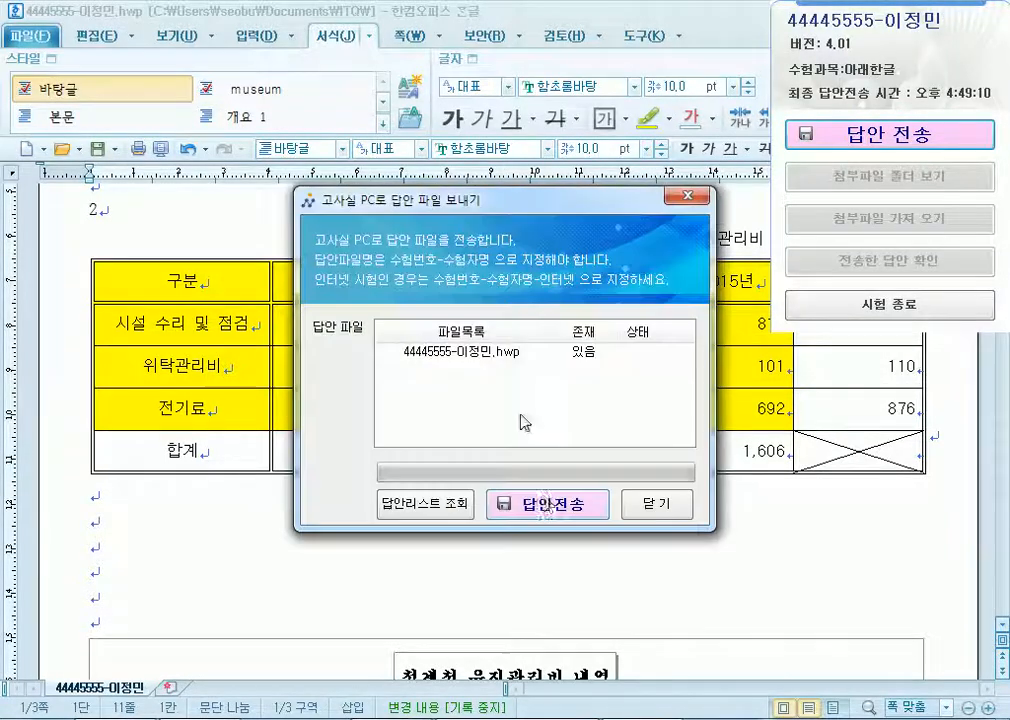
click(548, 507)
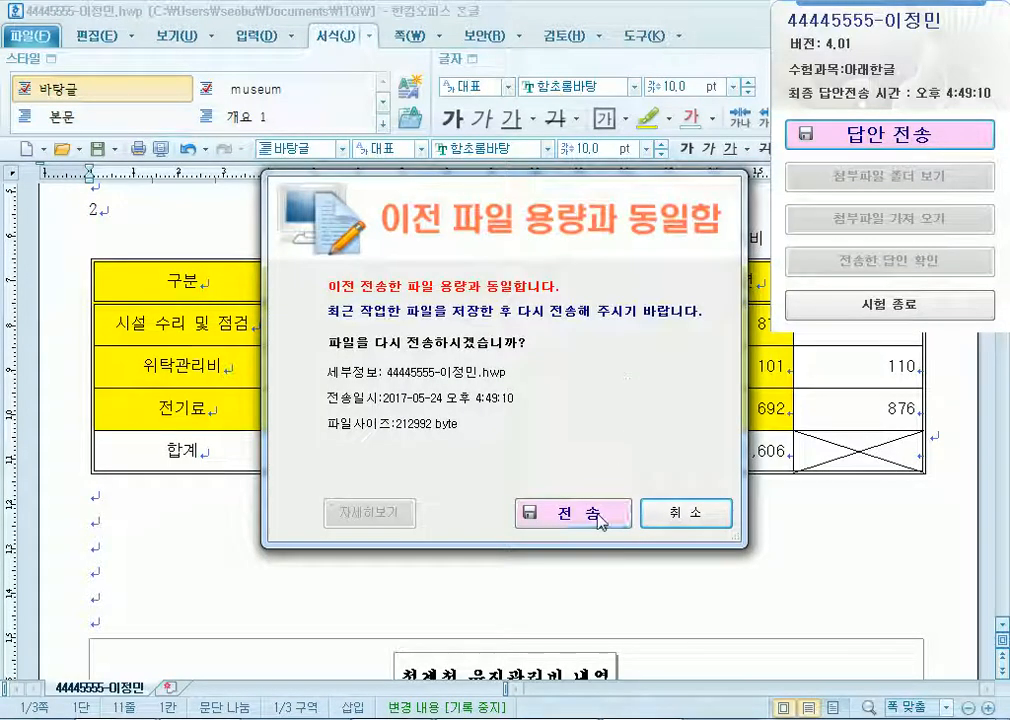
click(598, 516)
click(568, 427)
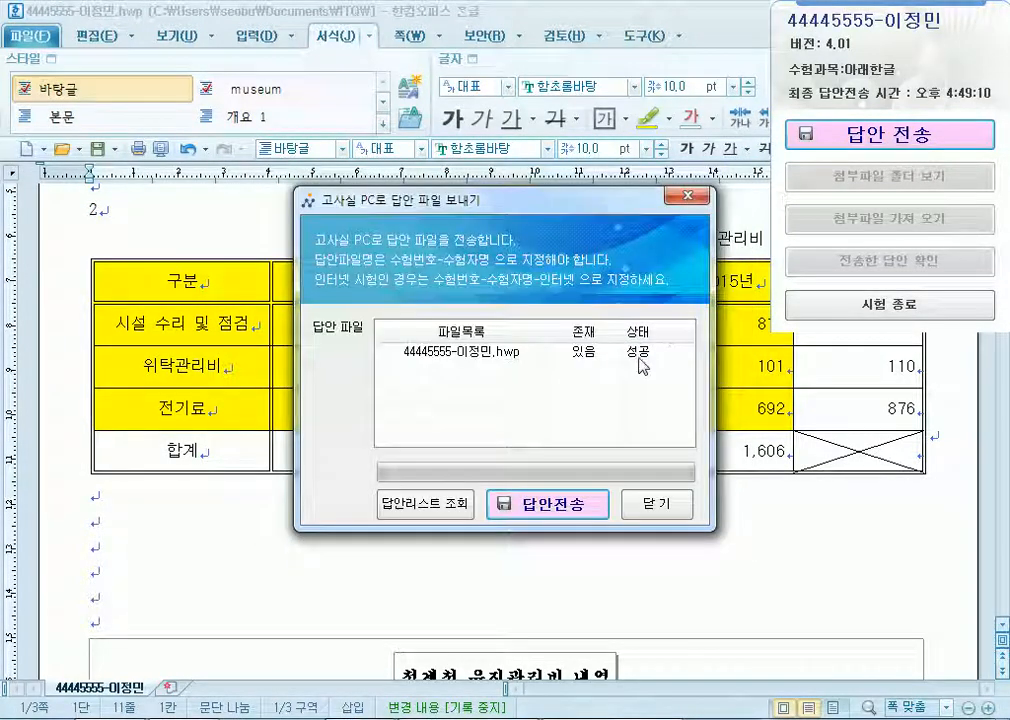
click(664, 515)
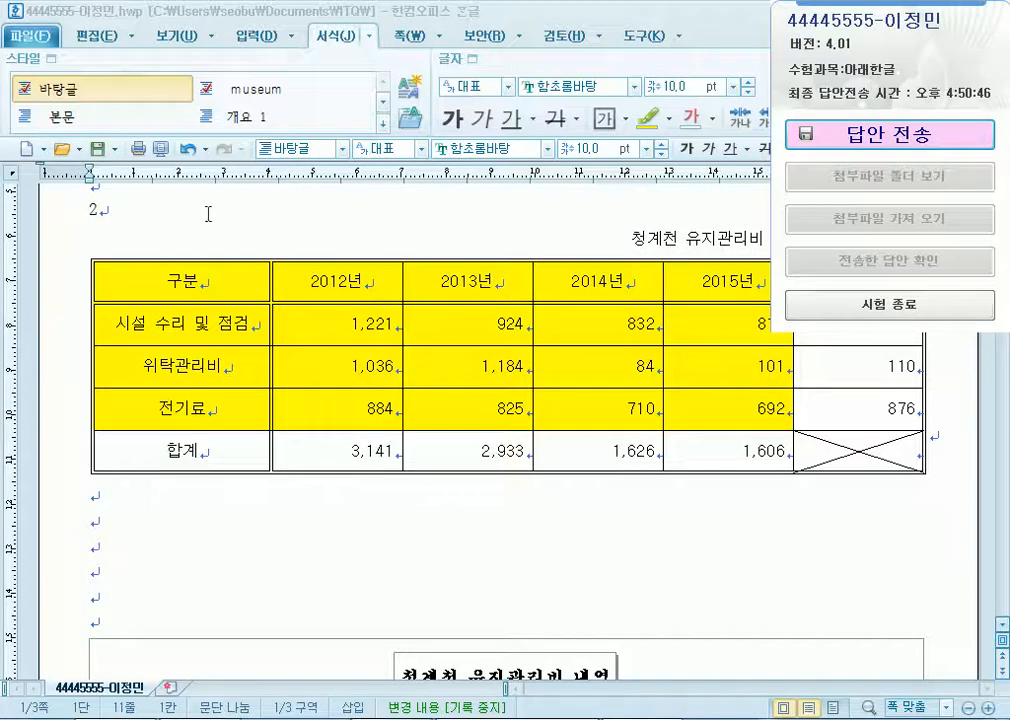
Save the answer document.
scroll(180, 300, down, 4)
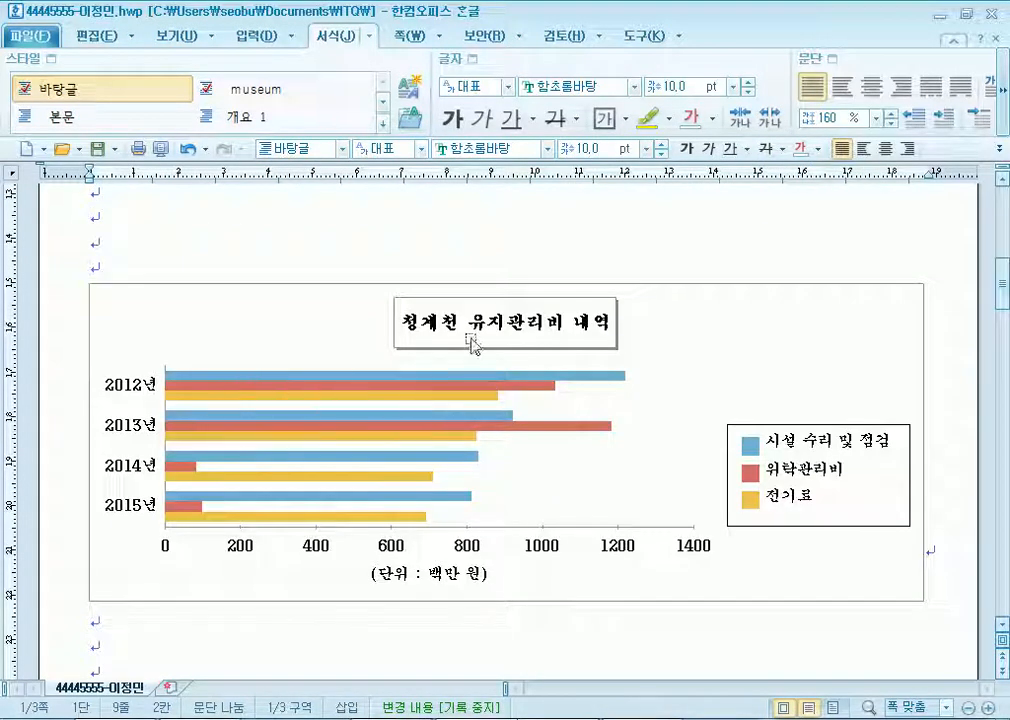
click(98, 150)
key(alt+Tab)
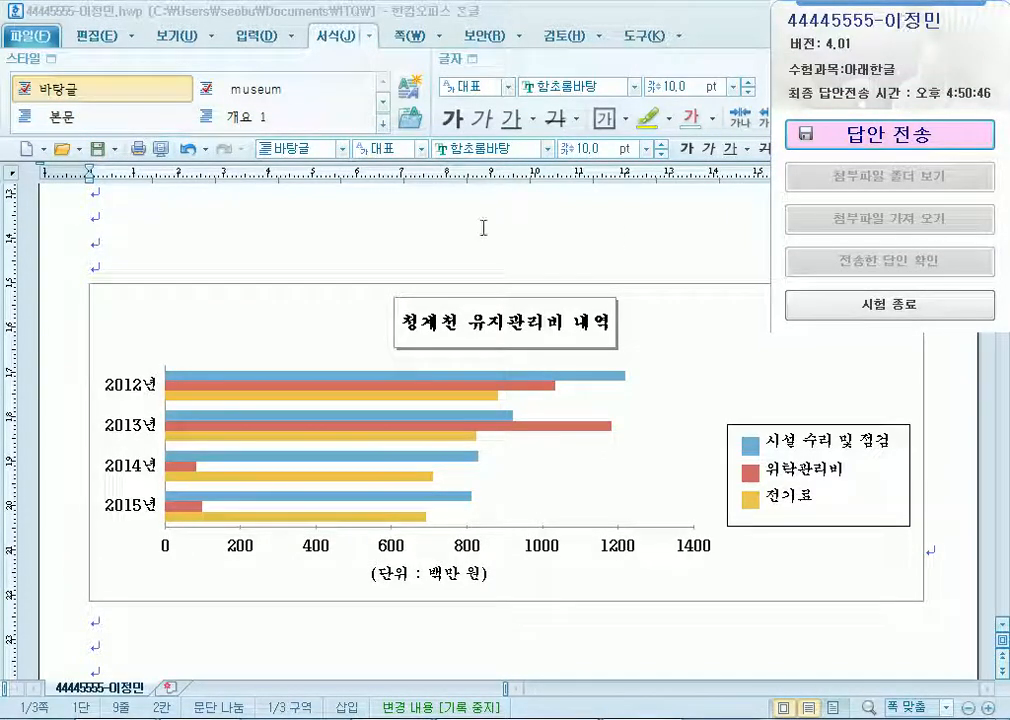
Insert an empty line above the maintenance-cost bar chart.
click(282, 219)
scroll(284, 215, up, 1)
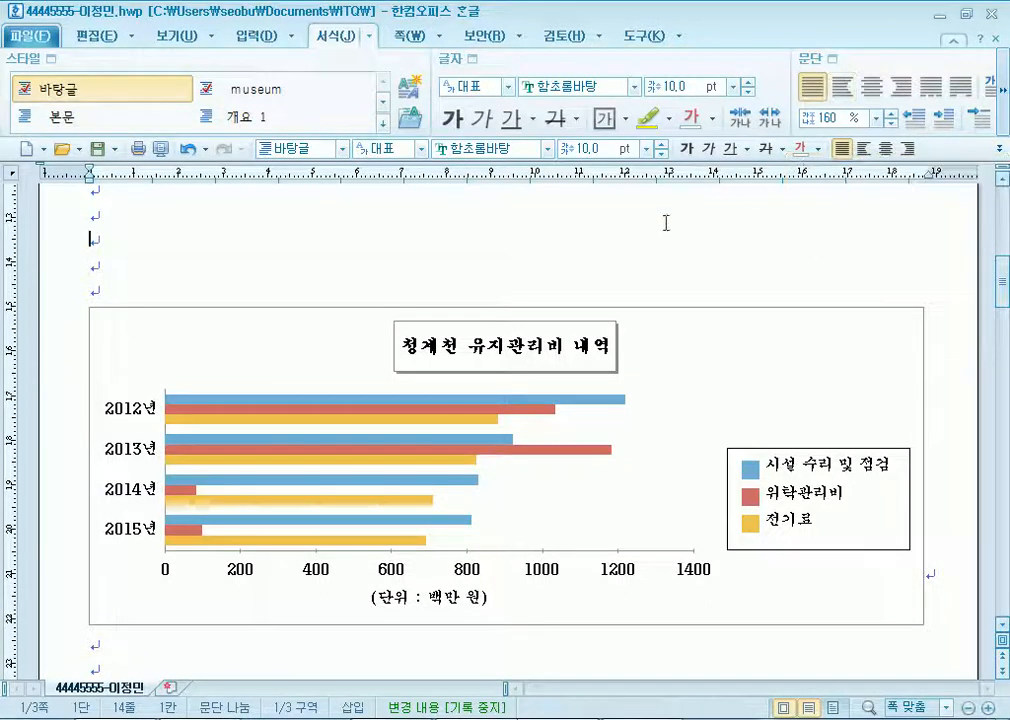
key(Return)
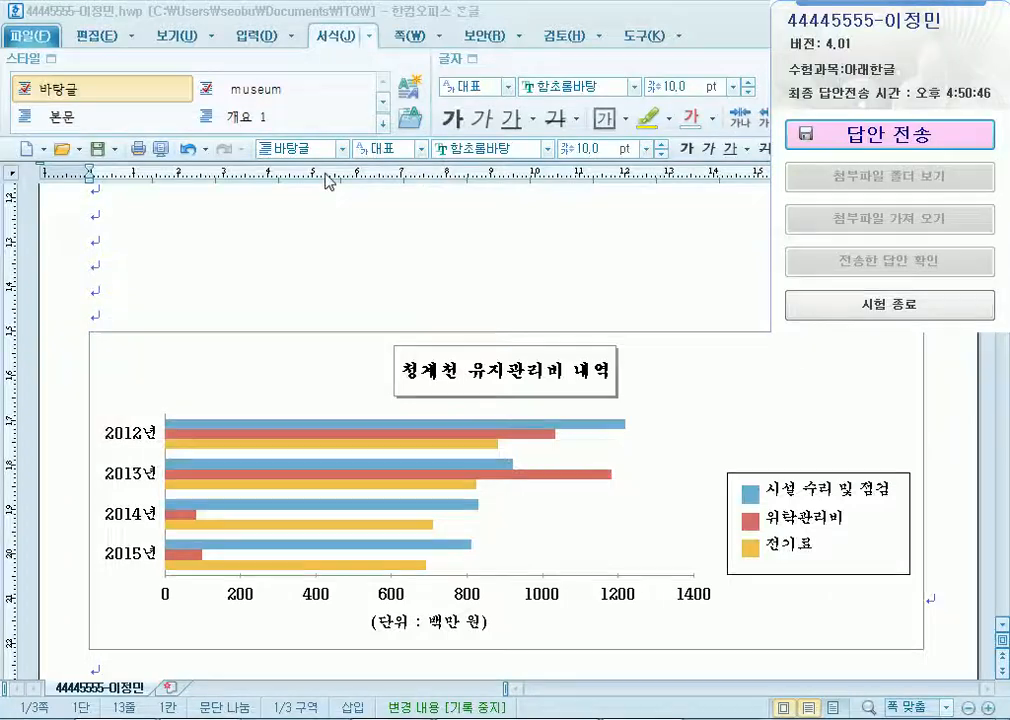
click(214, 223)
scroll(214, 223, up, 10)
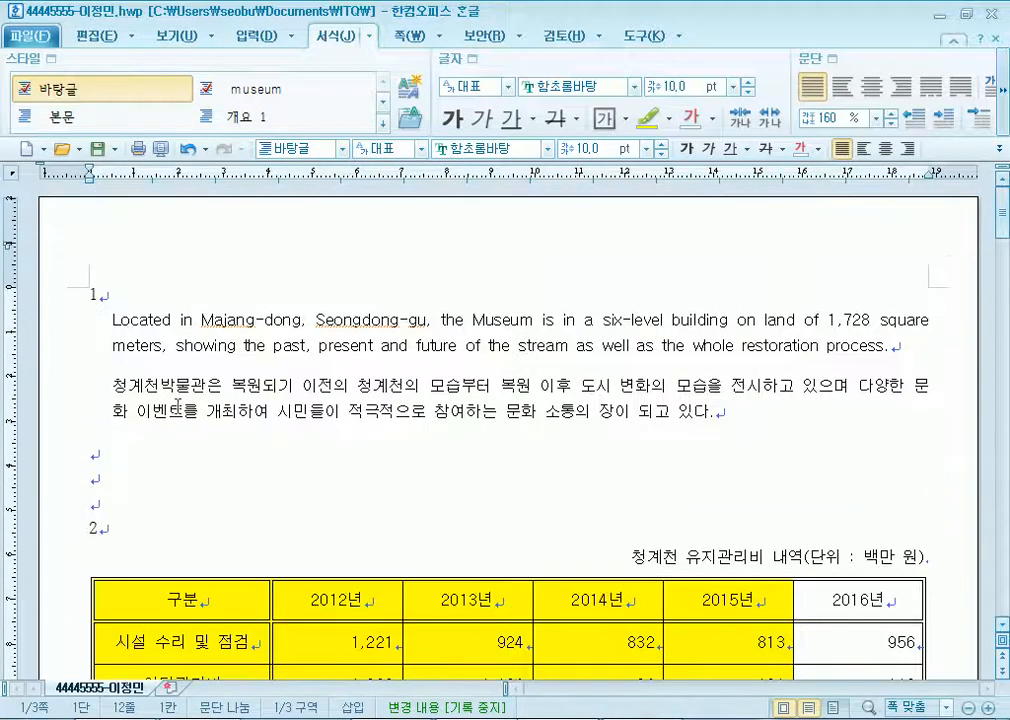
scroll(187, 400, down, 15)
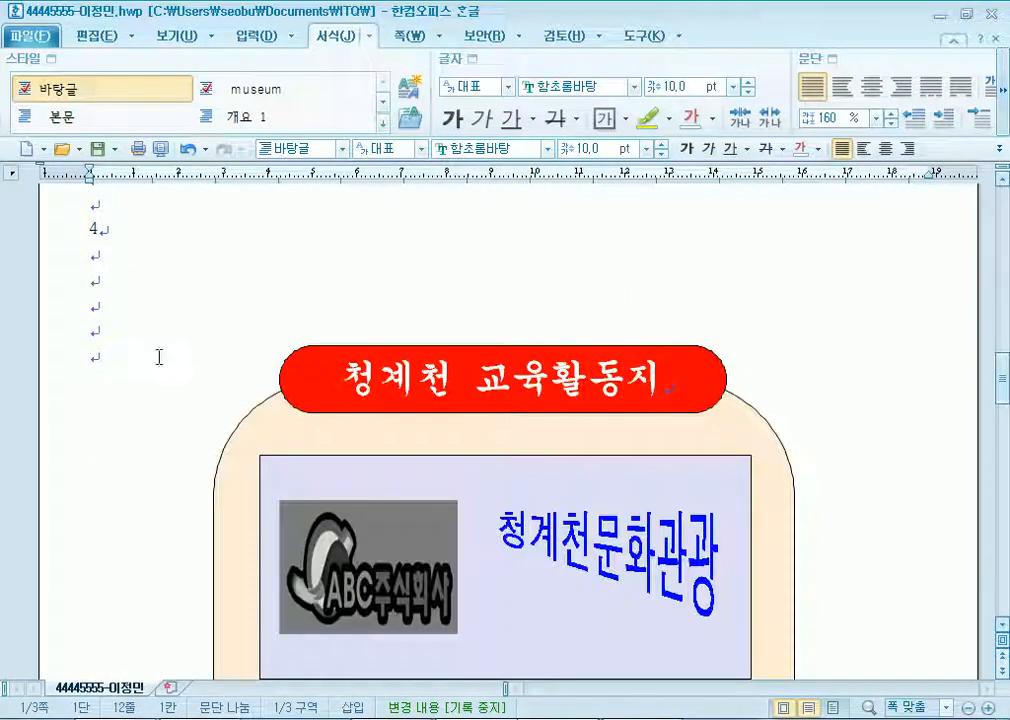
click(92, 305)
click(248, 37)
click(254, 92)
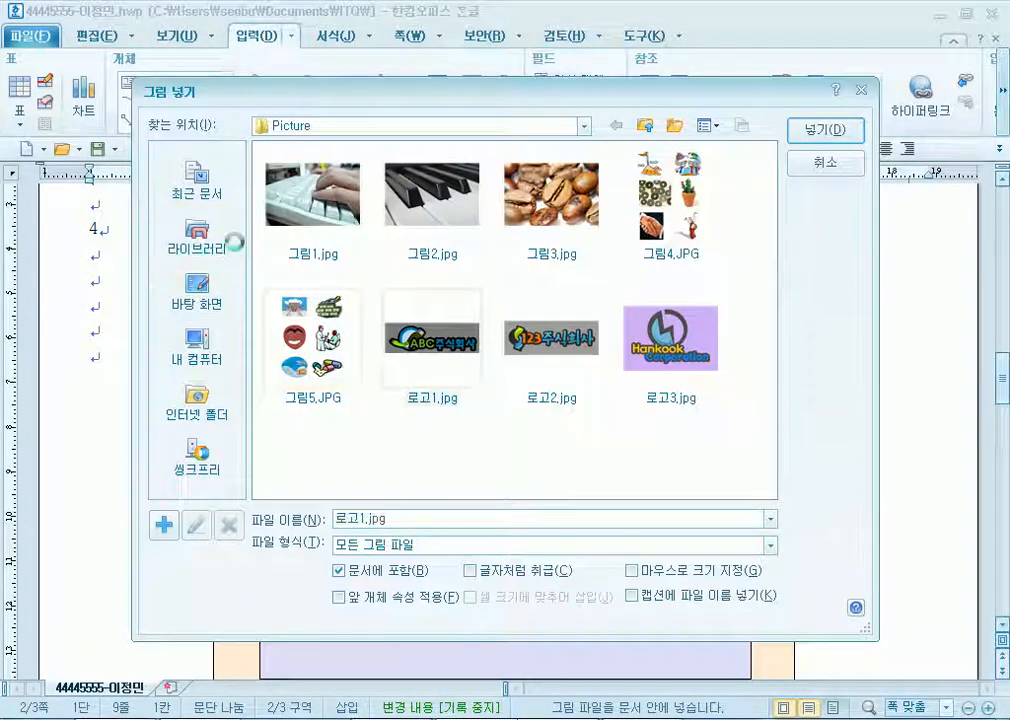
click(207, 242)
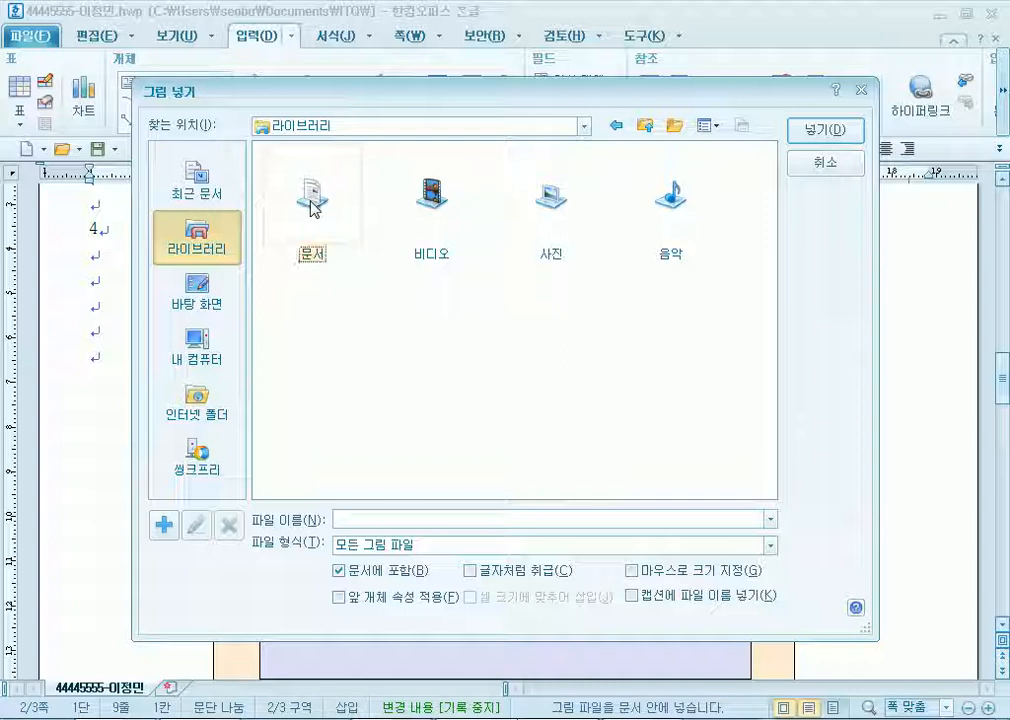
double_click(311, 205)
double_click(427, 205)
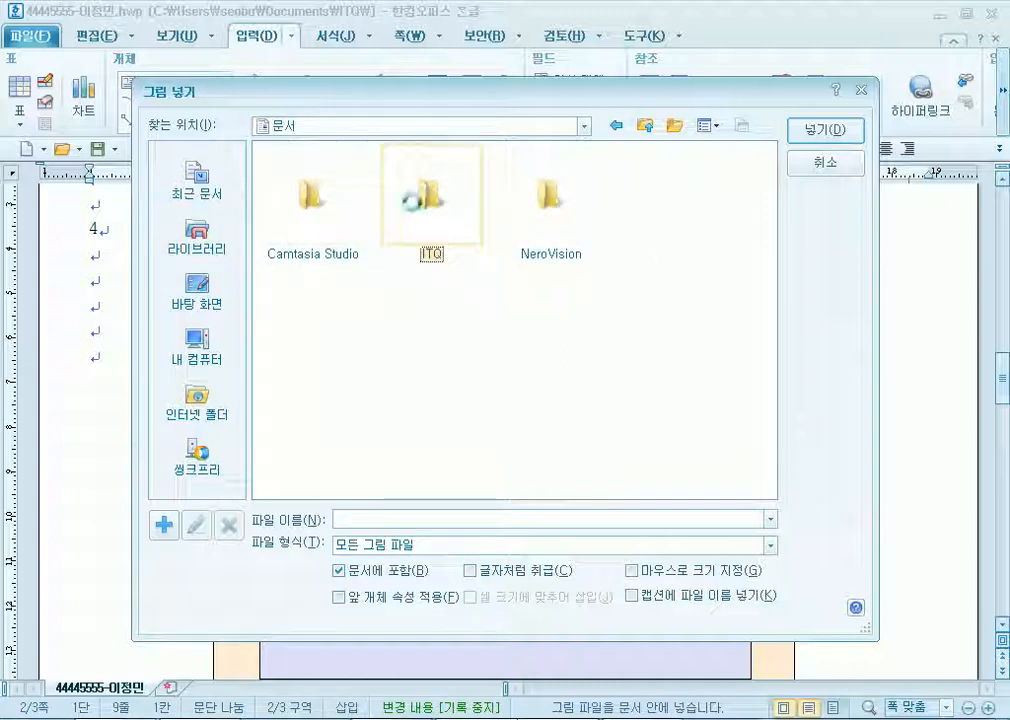
click(327, 205)
double_click(313, 200)
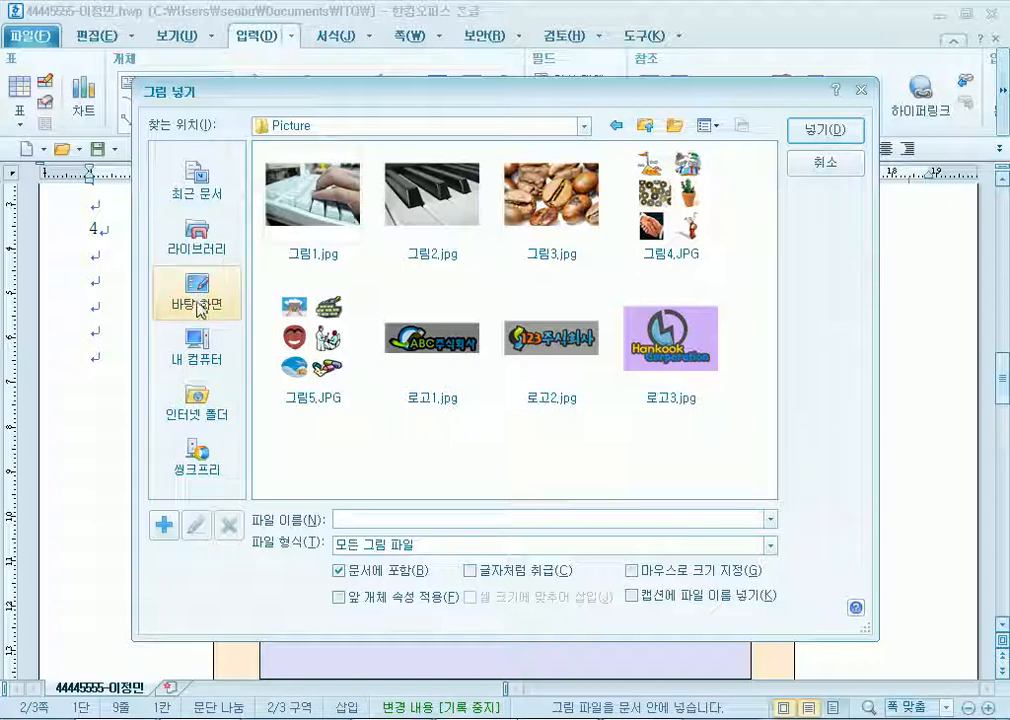
click(228, 224)
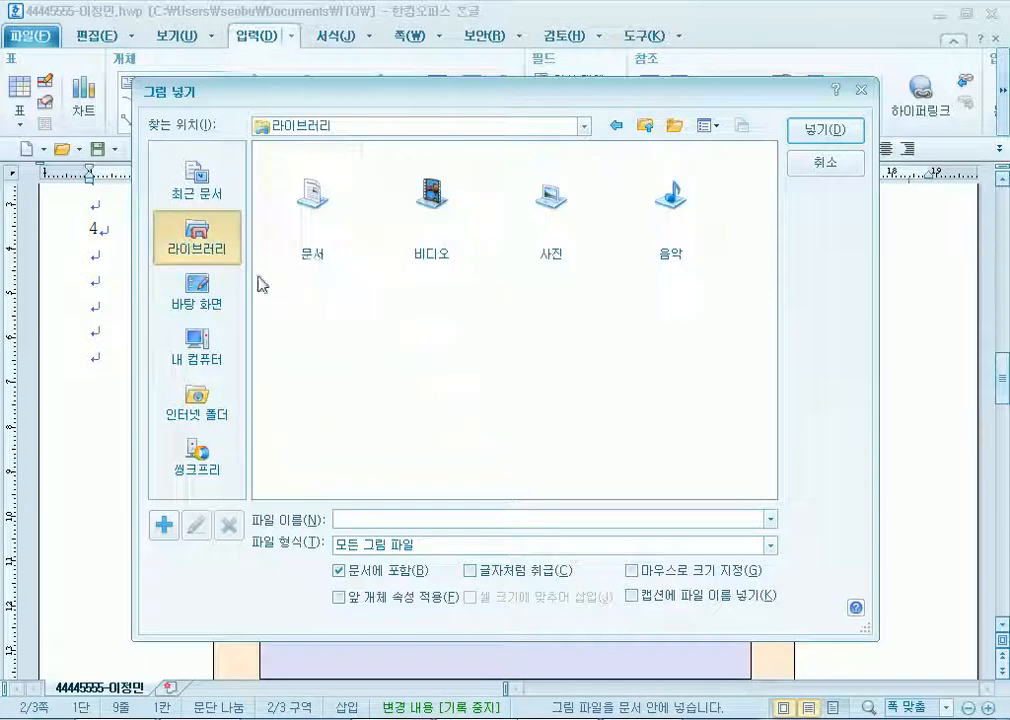
double_click(322, 208)
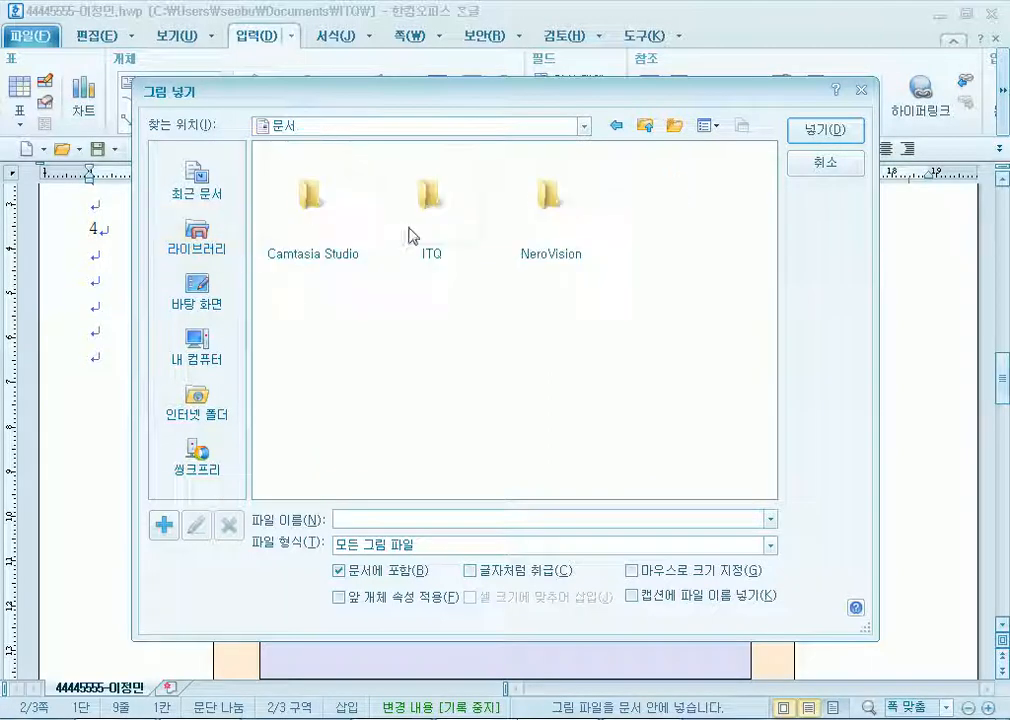
double_click(431, 212)
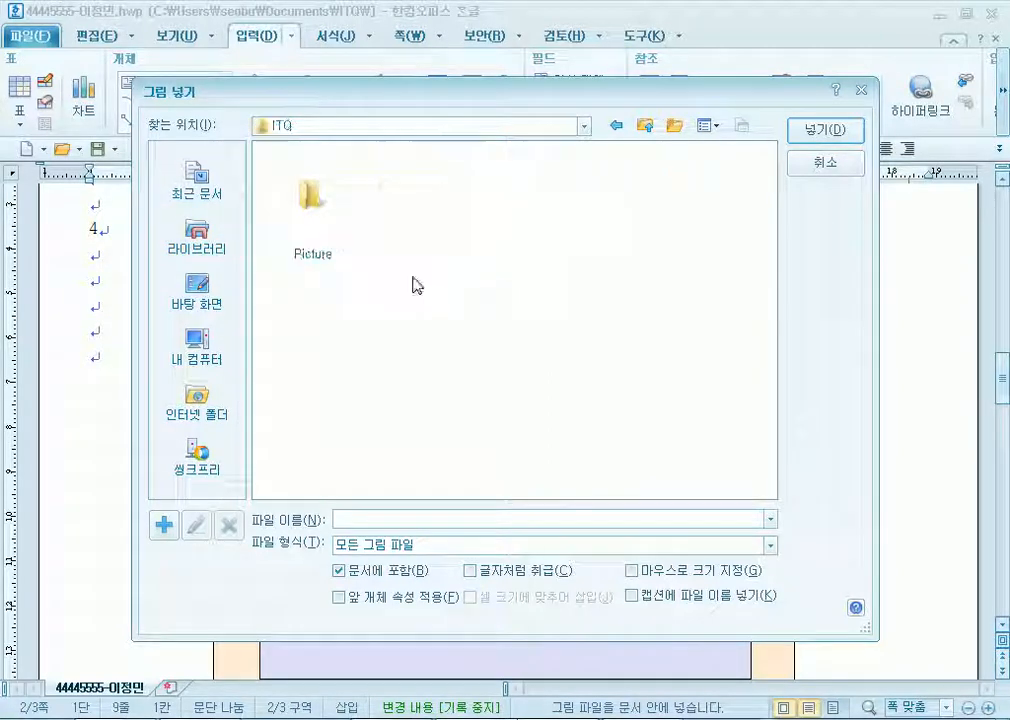
double_click(316, 227)
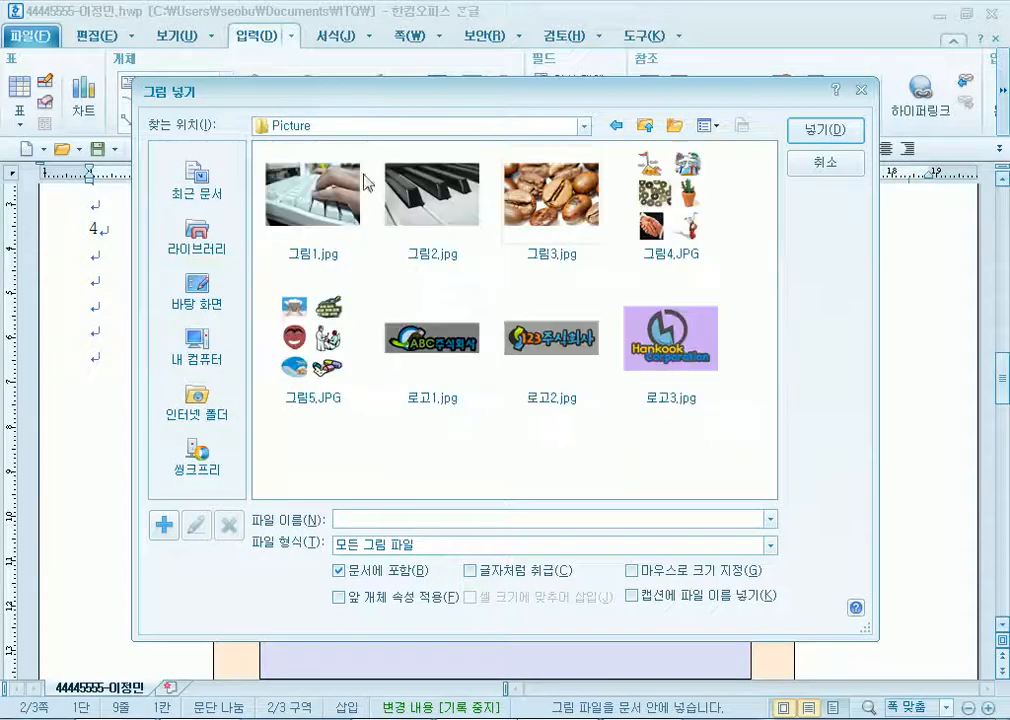
click(821, 166)
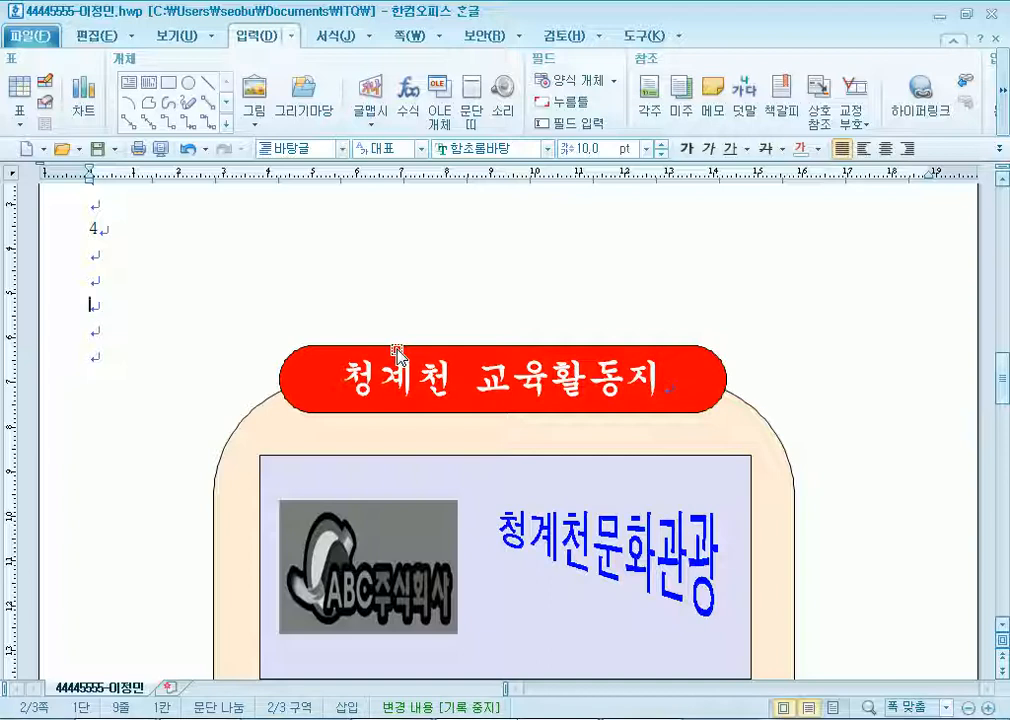
End the KOAS exam session, relaunch koas수험자(연습용).exe, and cancel its subject selection.
click(940, 15)
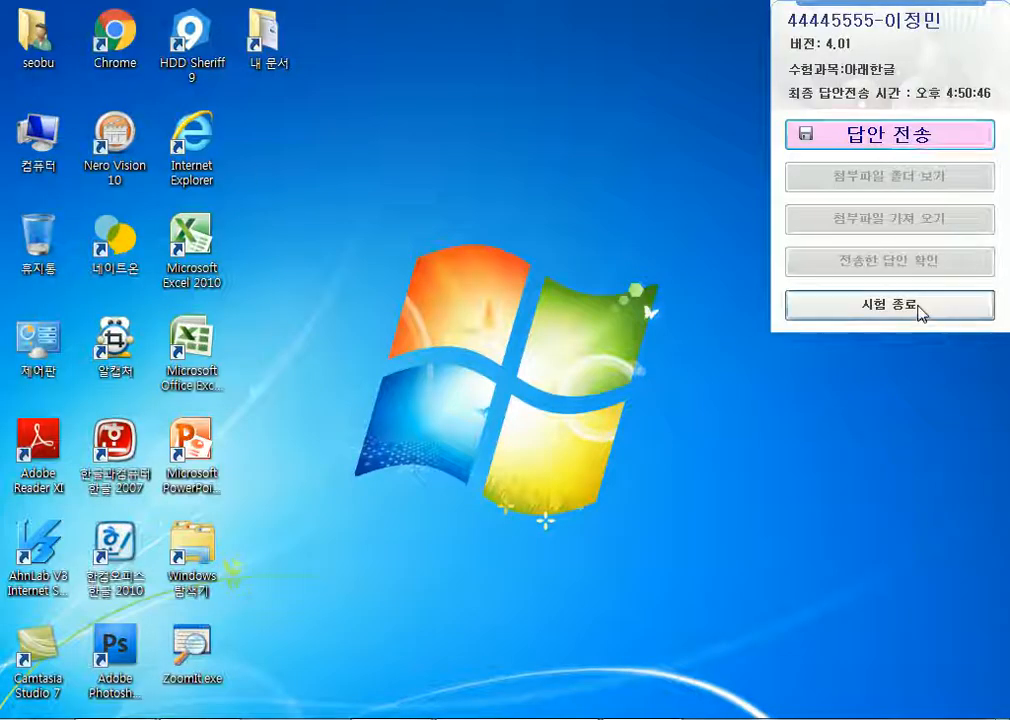
click(918, 306)
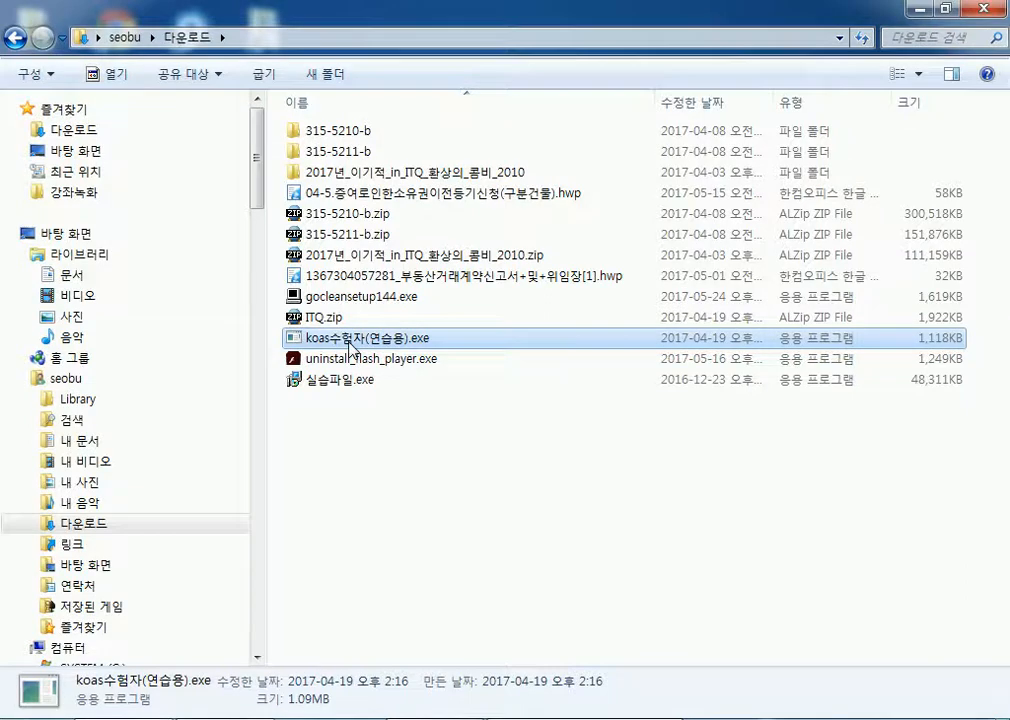
double_click(345, 340)
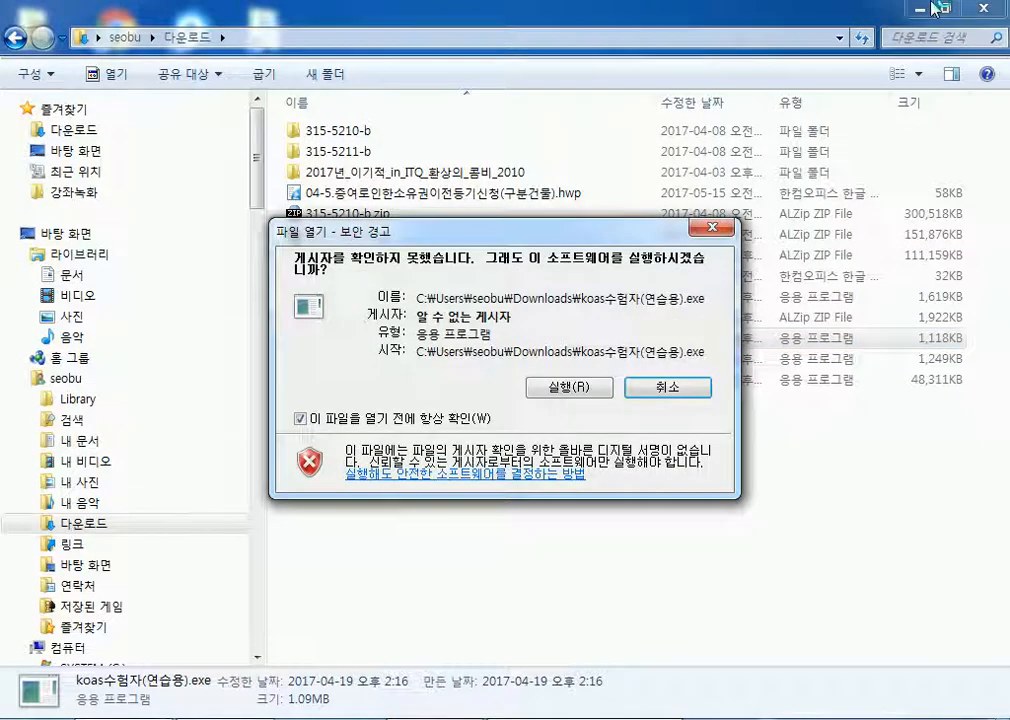
click(582, 387)
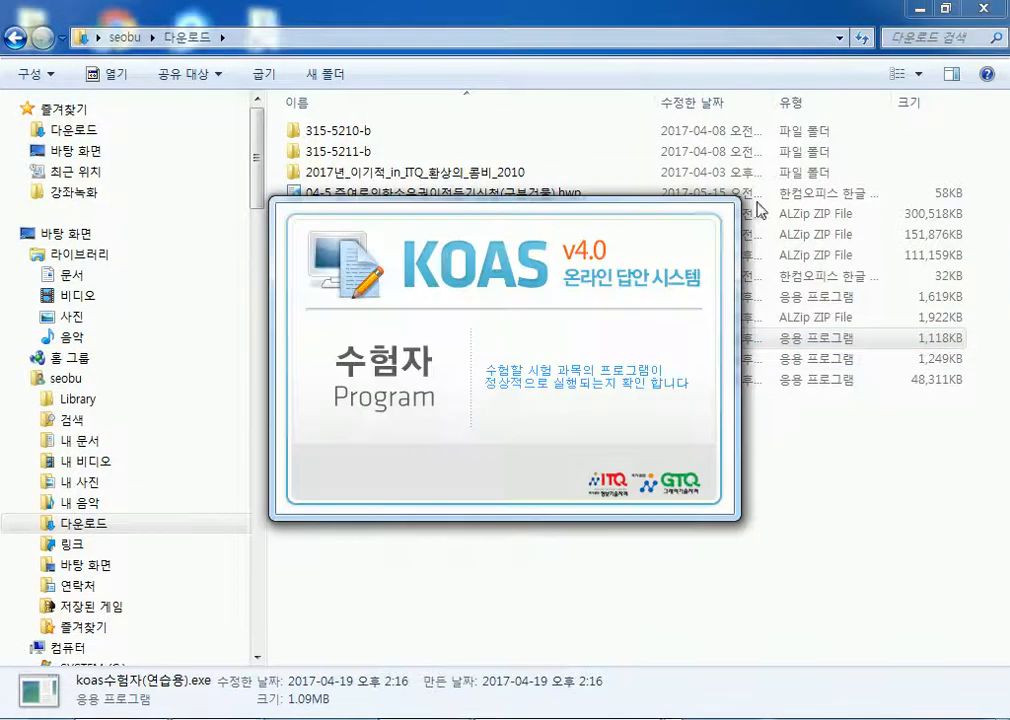
click(924, 9)
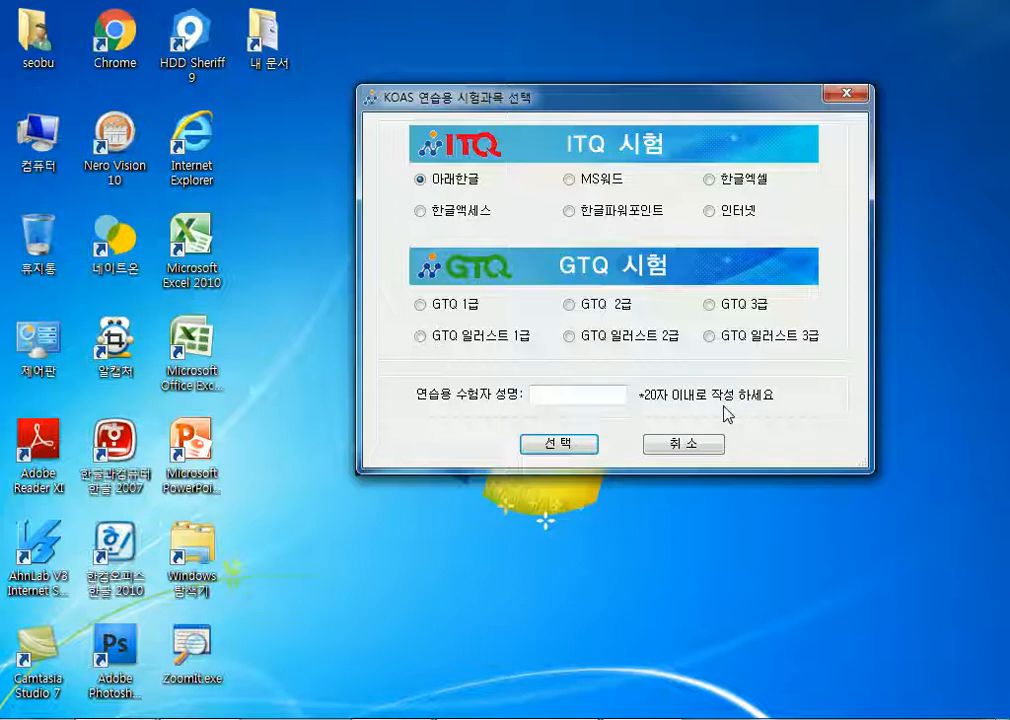
click(680, 446)
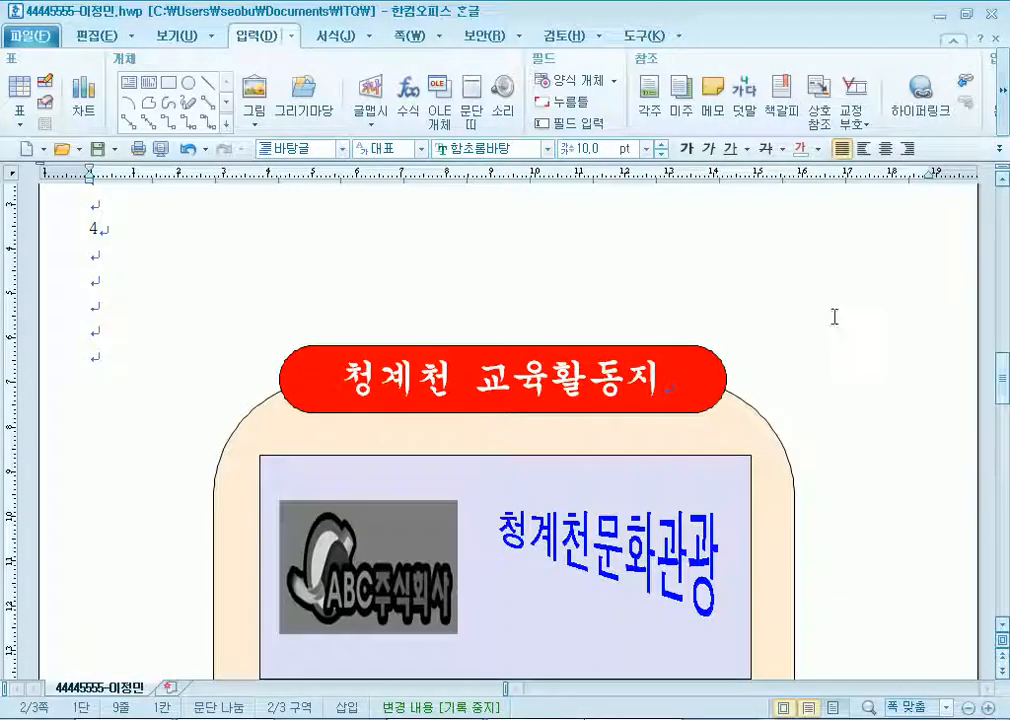
Compare the 유지관리비 data table with the bar chart below, then select the chart.
click(94, 278)
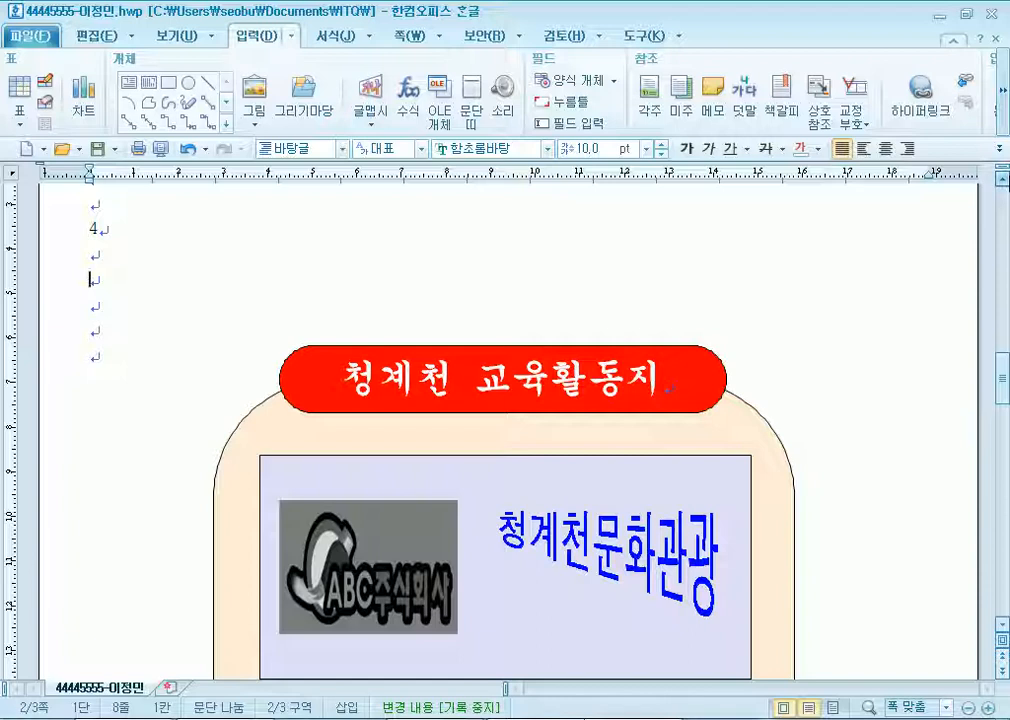
scroll(223, 343, up, 3)
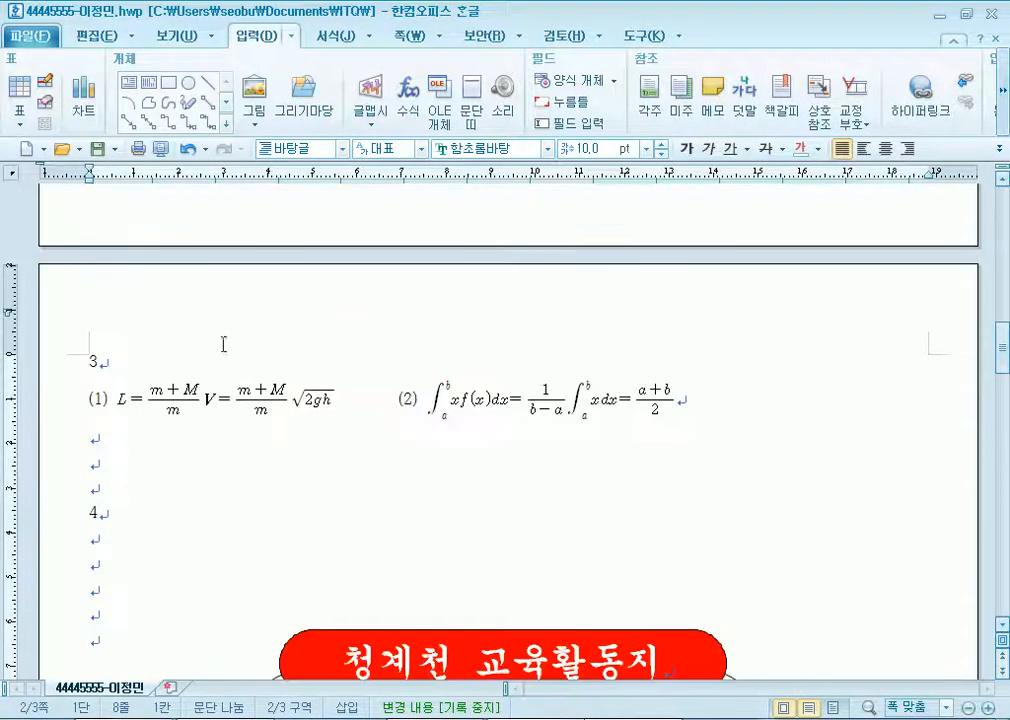
scroll(205, 354, up, 3)
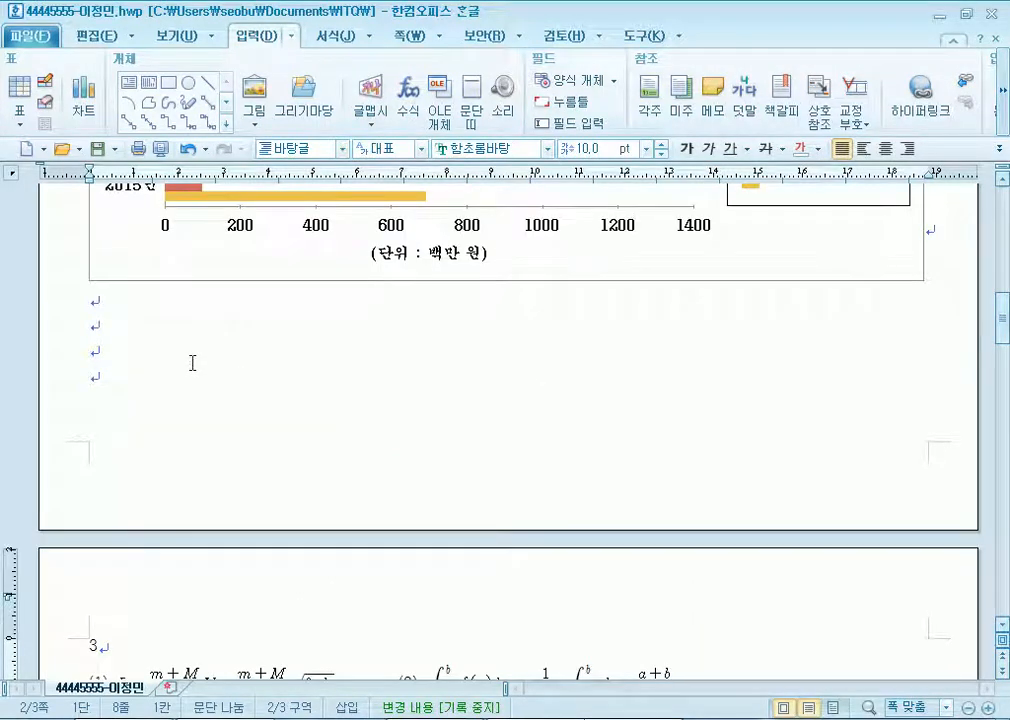
scroll(192, 366, up, 6)
scroll(186, 364, up, 4)
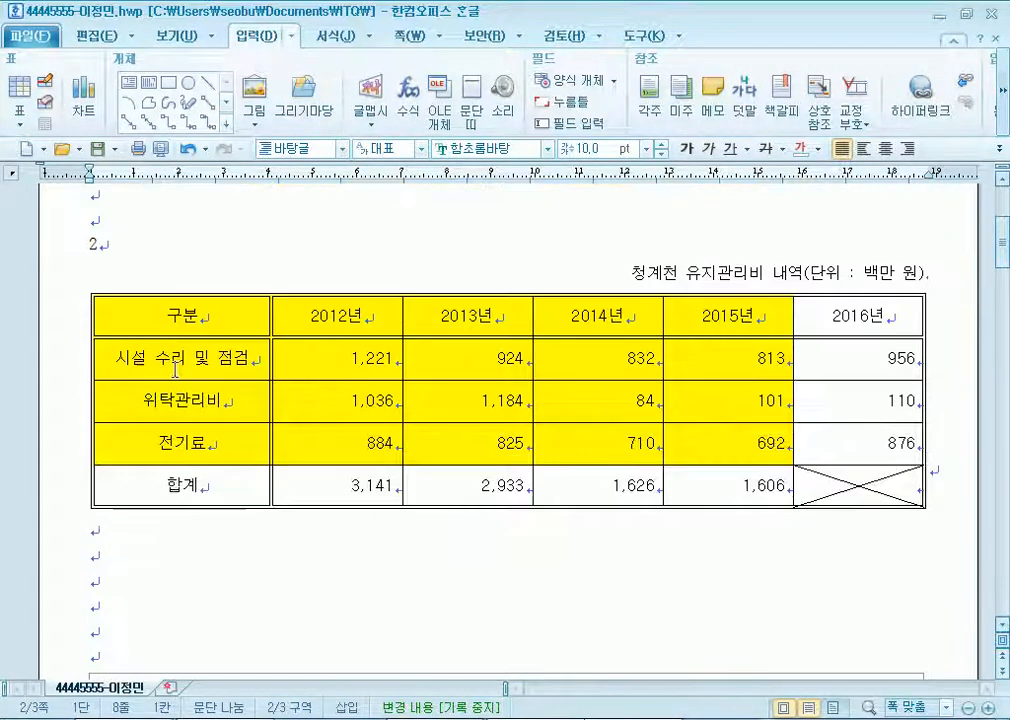
click(124, 222)
scroll(118, 222, up, 1)
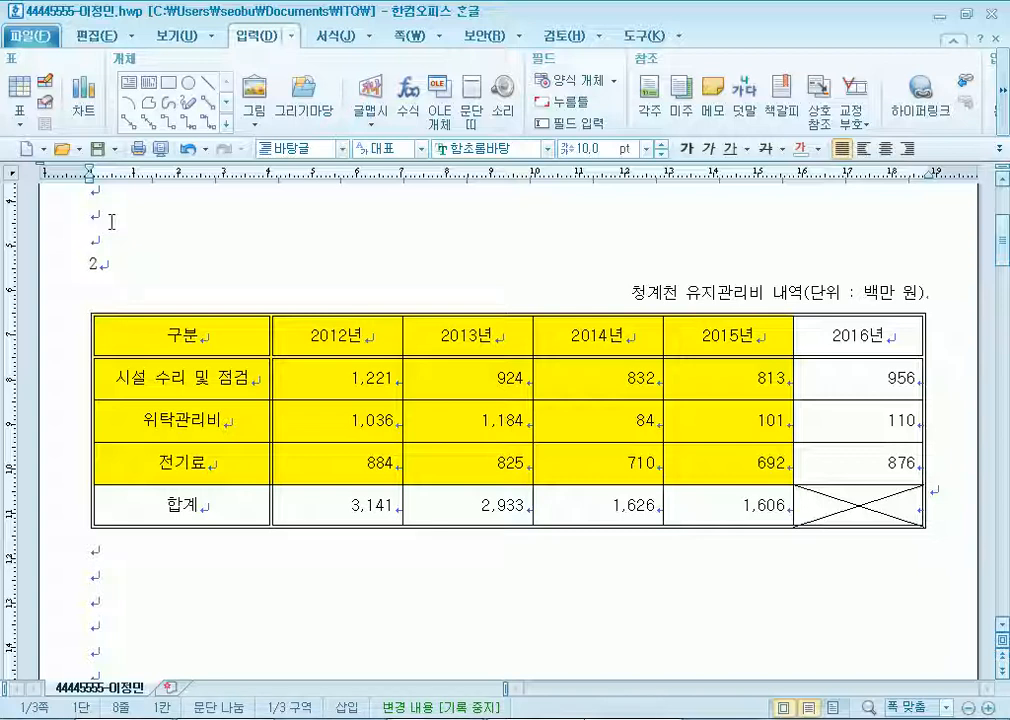
scroll(230, 190, down, 1)
scroll(452, 312, up, 3)
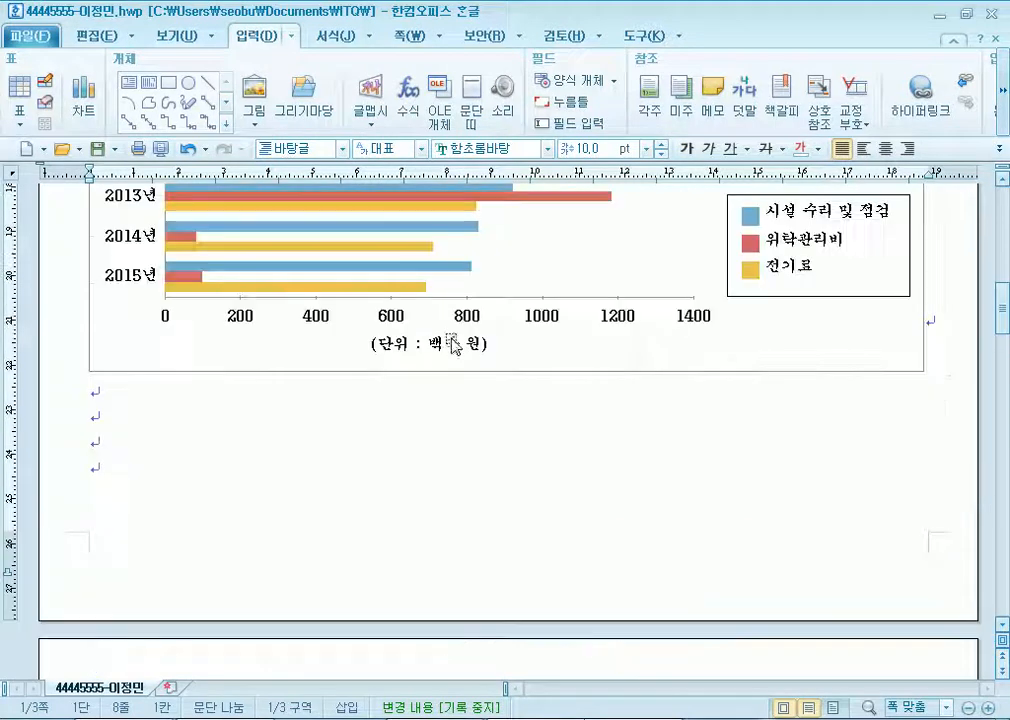
click(807, 264)
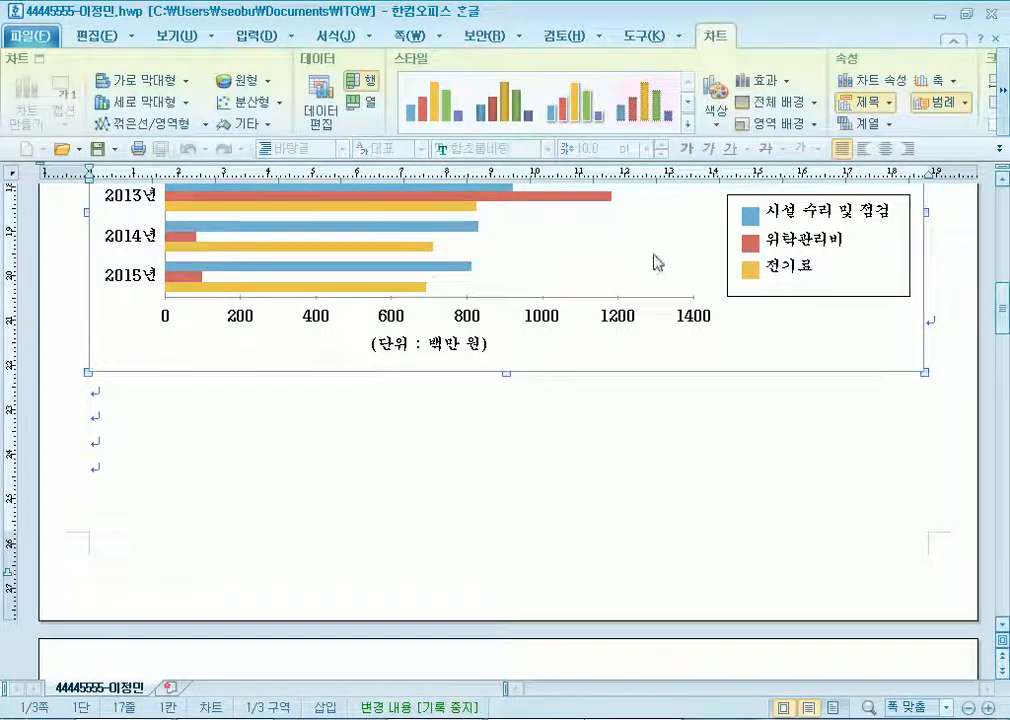
Open the chart wizard, keep 가로 막대형, and compare 행 and 열 series directions.
right_click(598, 243)
click(643, 410)
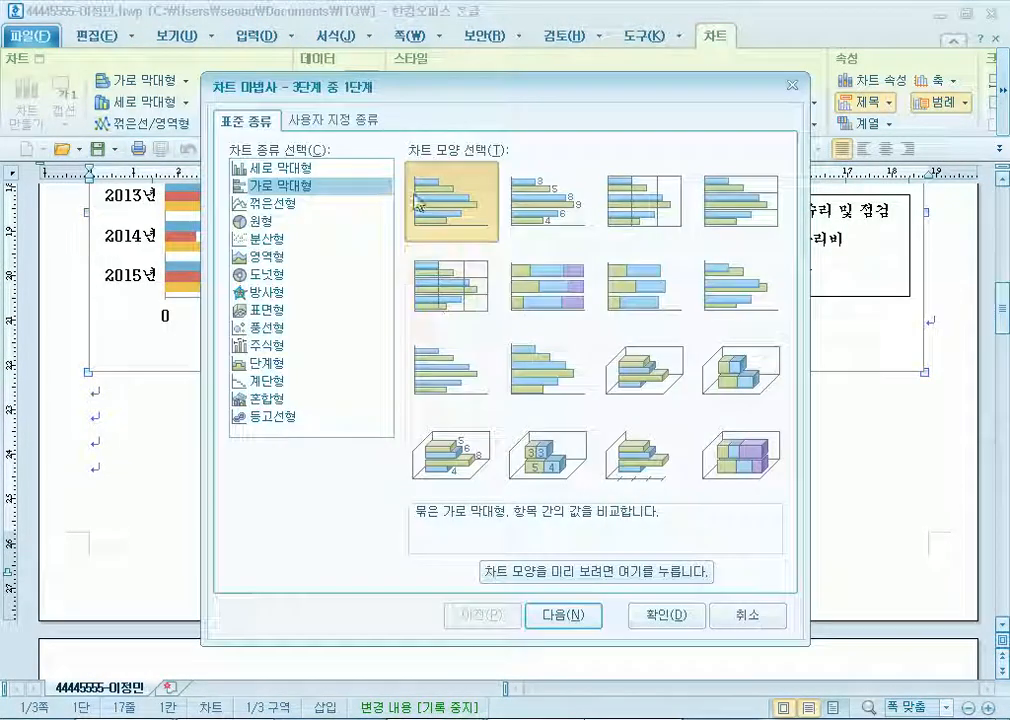
drag(455, 82, 428, 30)
click(556, 561)
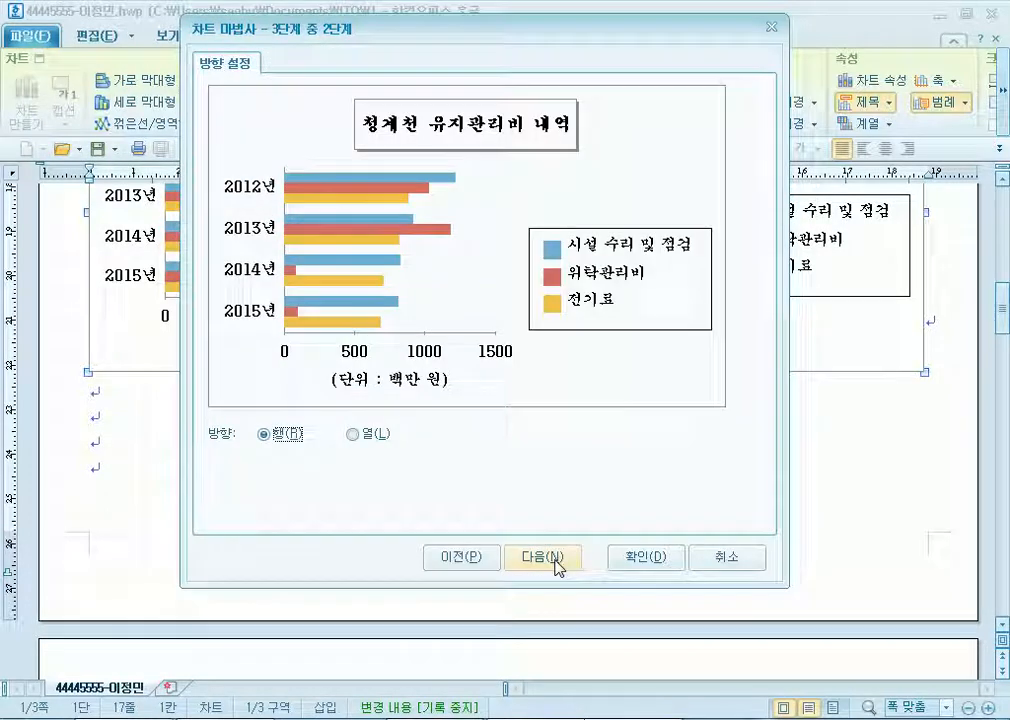
click(368, 442)
click(285, 438)
click(355, 436)
click(285, 436)
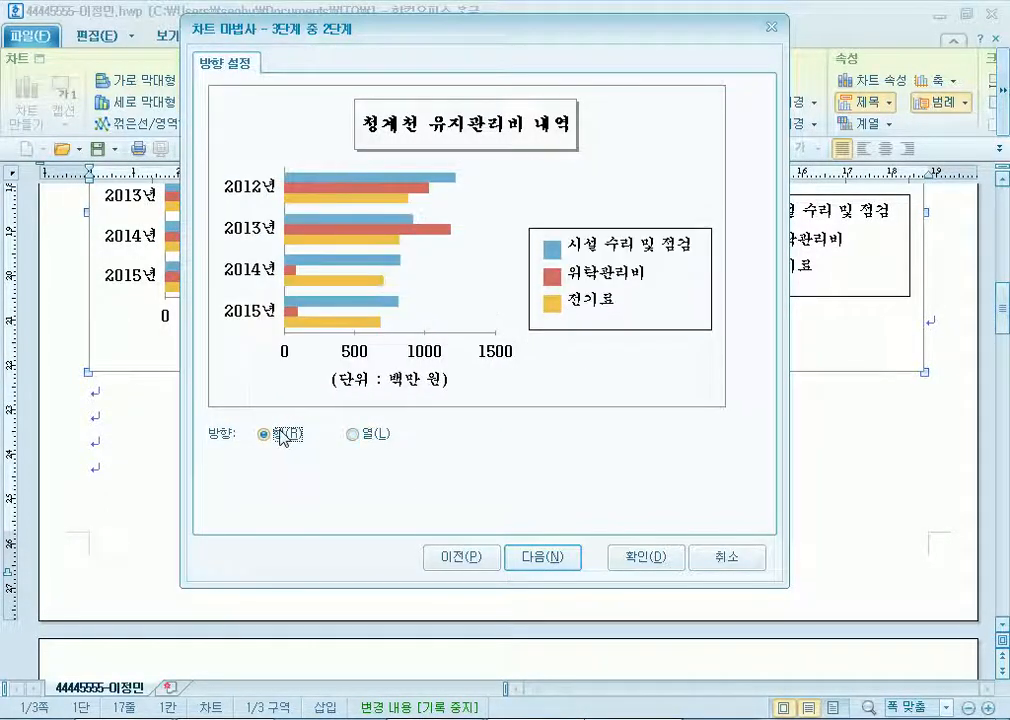
click(538, 558)
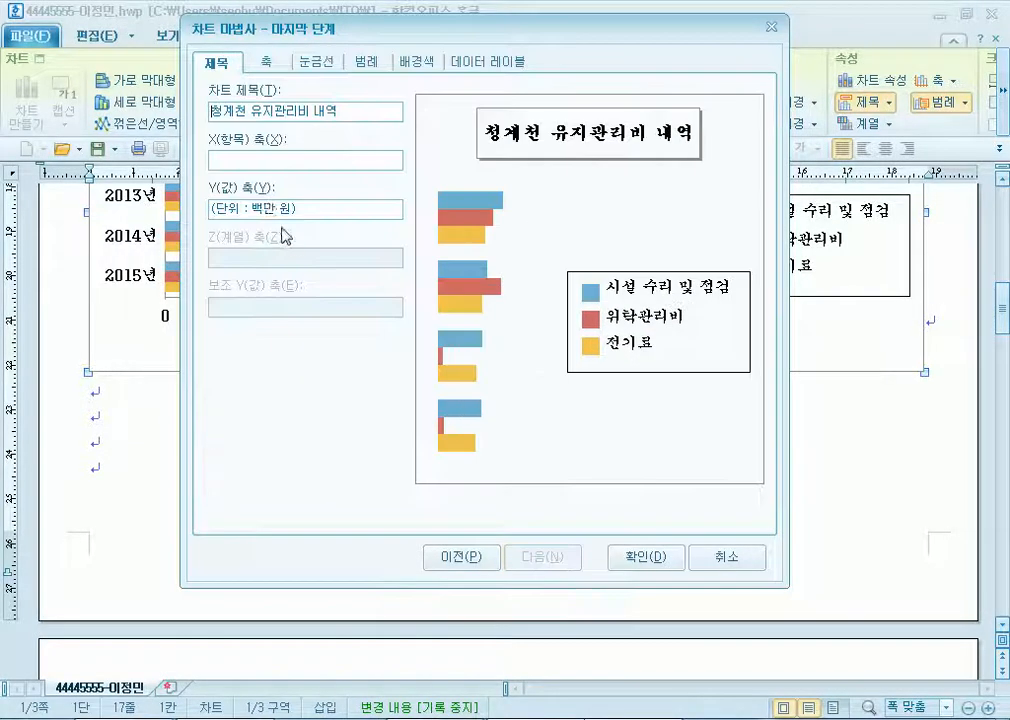
Return to the direction step and toggle between 열 and 행 again, ending on 행.
click(474, 557)
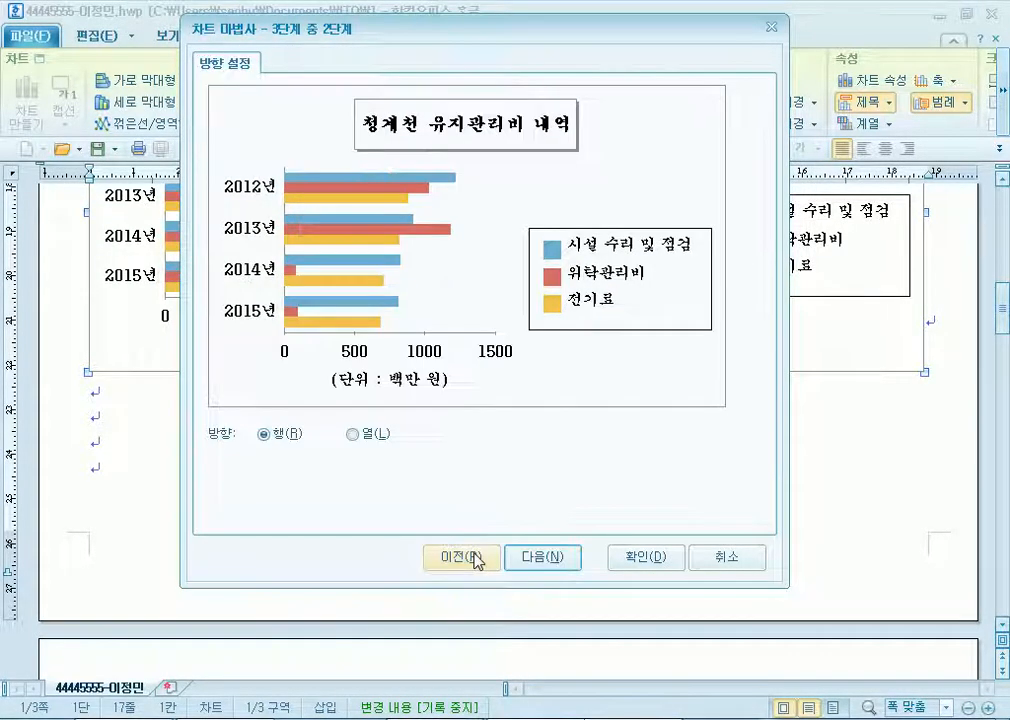
click(352, 435)
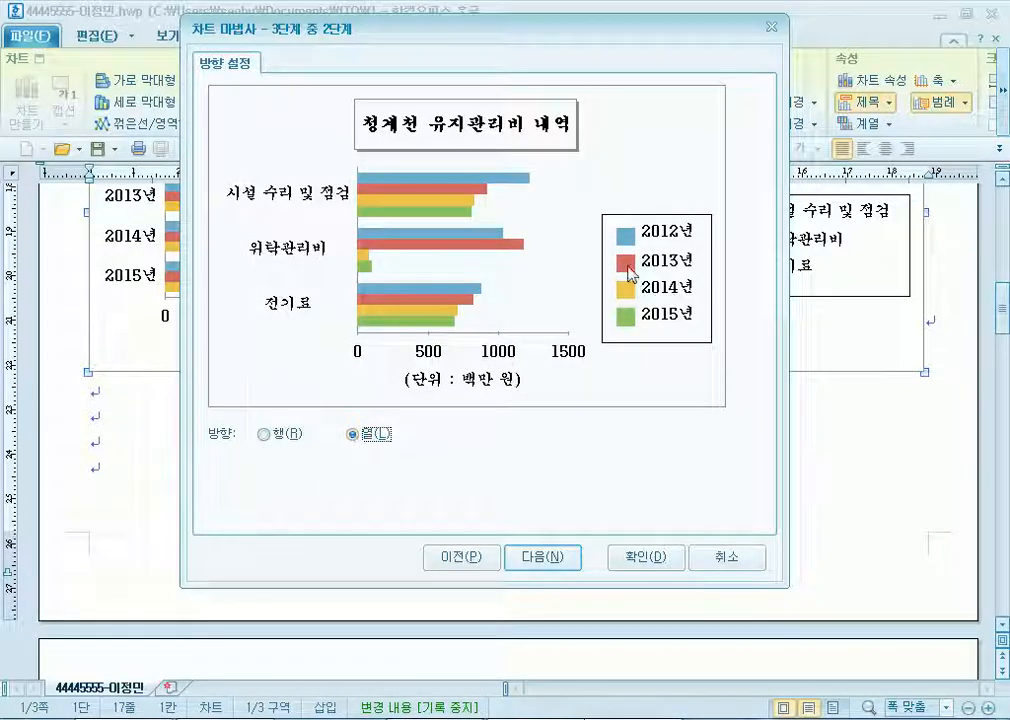
click(266, 435)
click(354, 435)
click(286, 437)
click(366, 438)
click(270, 436)
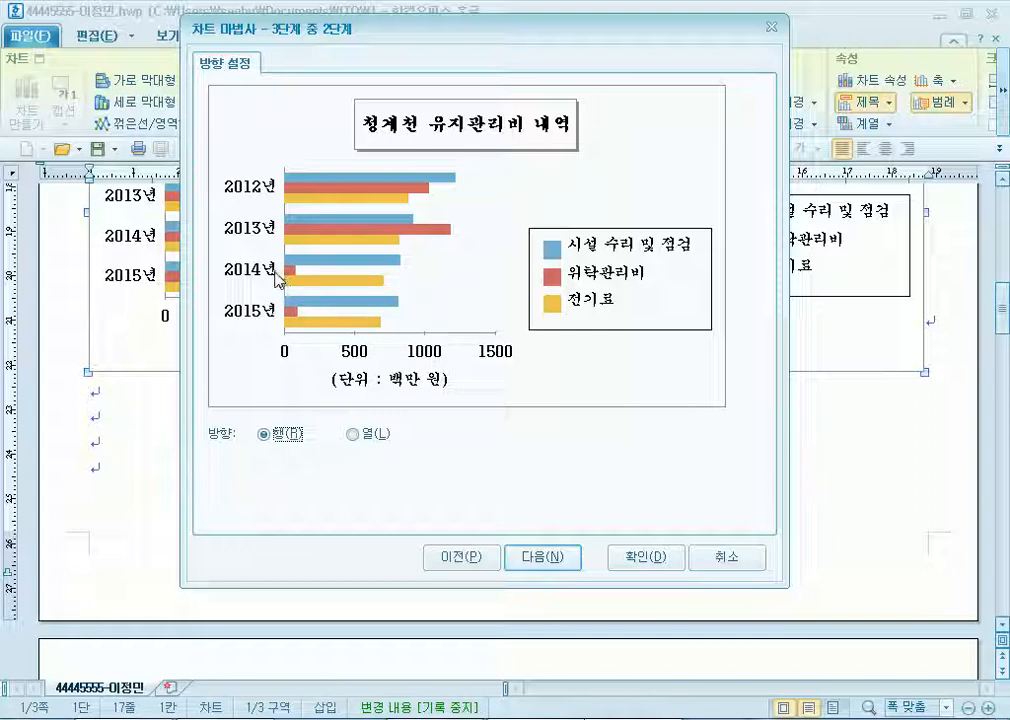
Try the 세로 막대형 type and its direction options, then switch back to 가로 막대형.
click(465, 556)
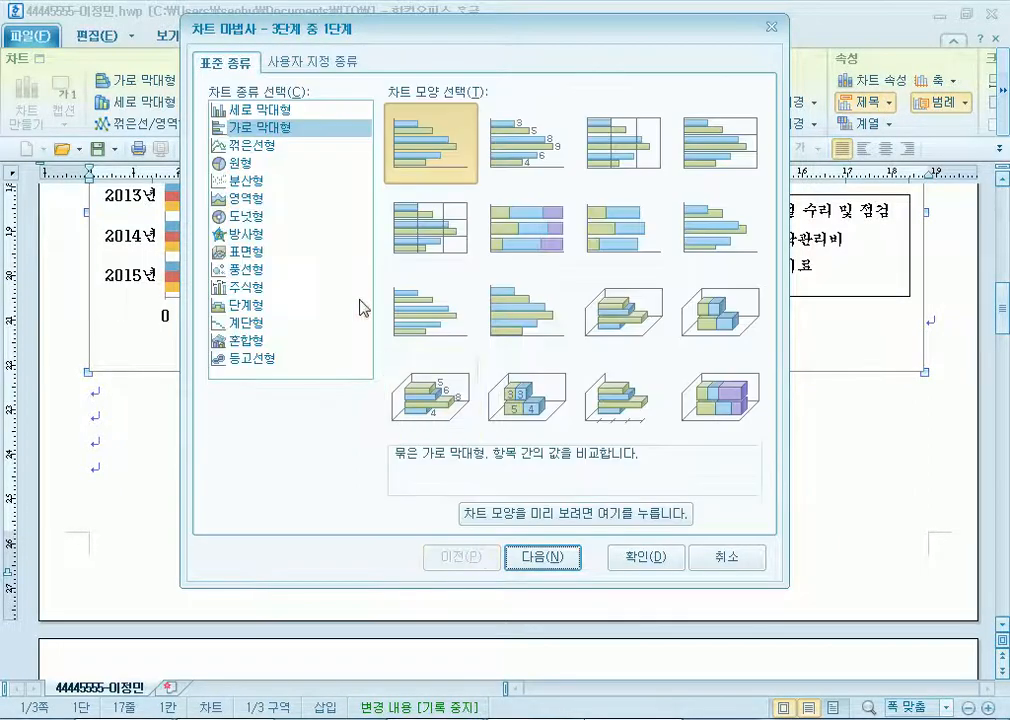
click(252, 110)
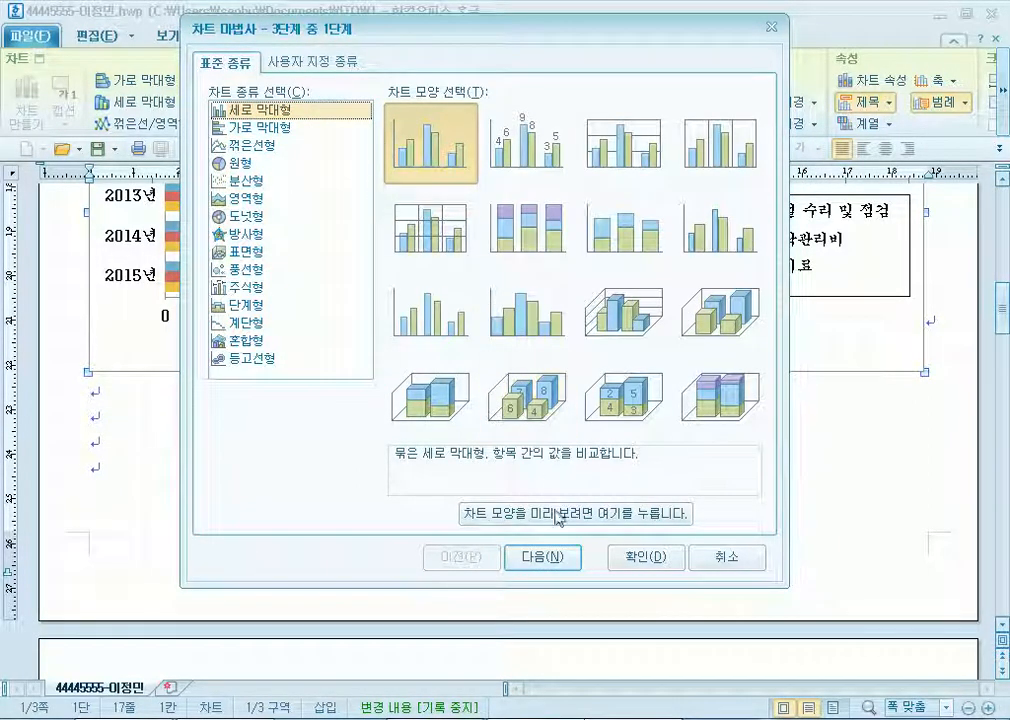
click(565, 556)
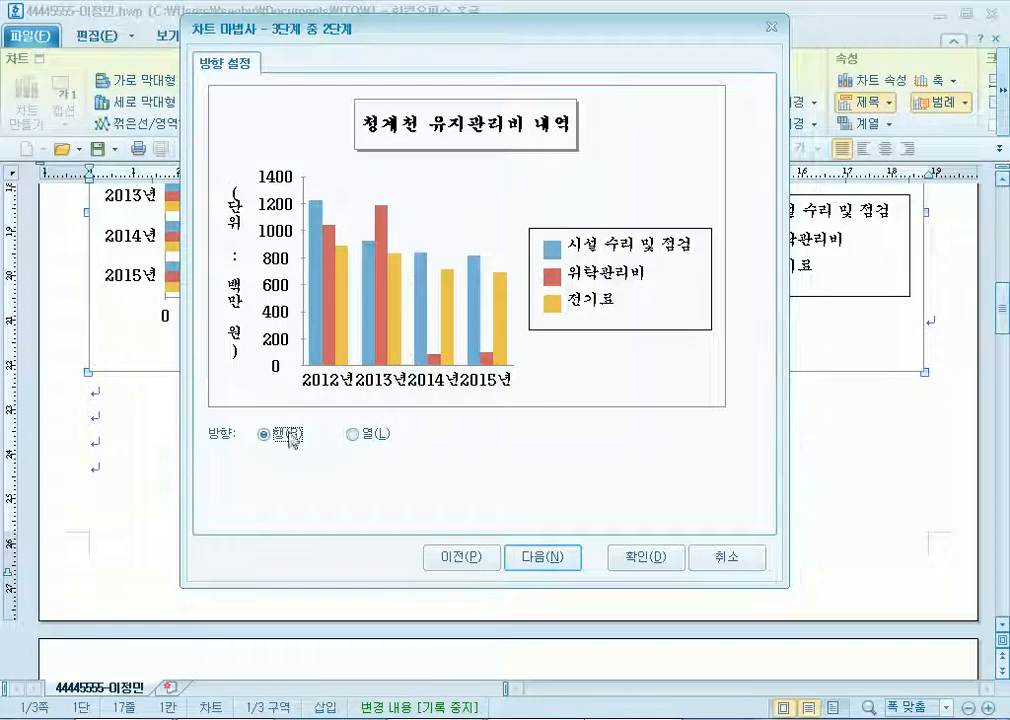
click(372, 437)
click(264, 435)
click(455, 570)
click(245, 127)
Settle on 행(R) series with years as categories and move to the title step.
click(545, 556)
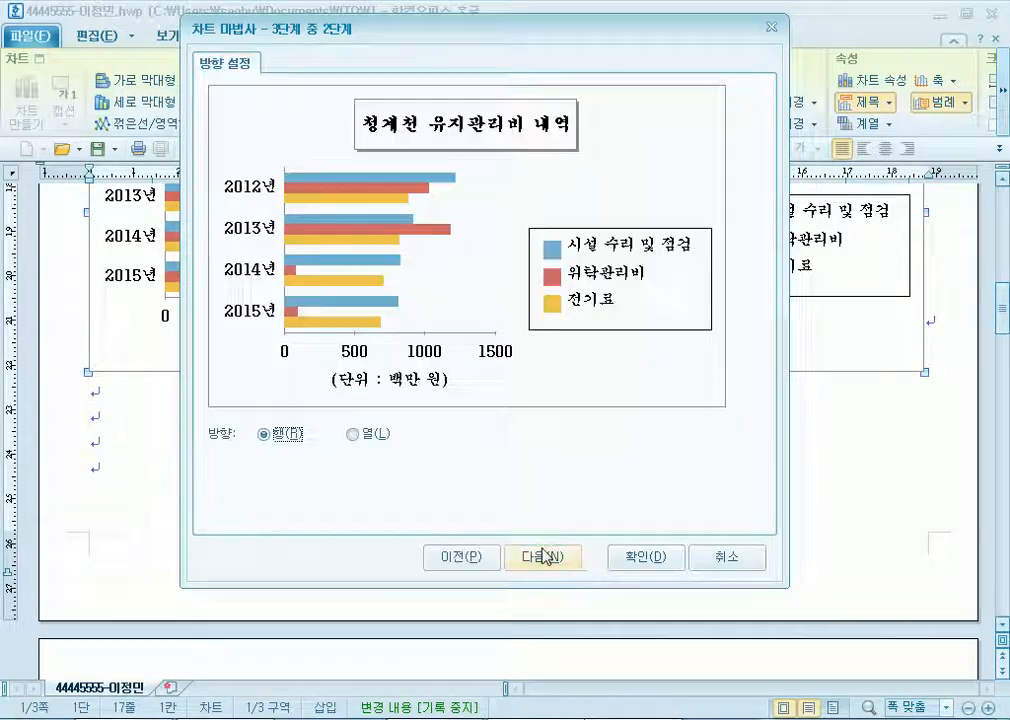
click(360, 435)
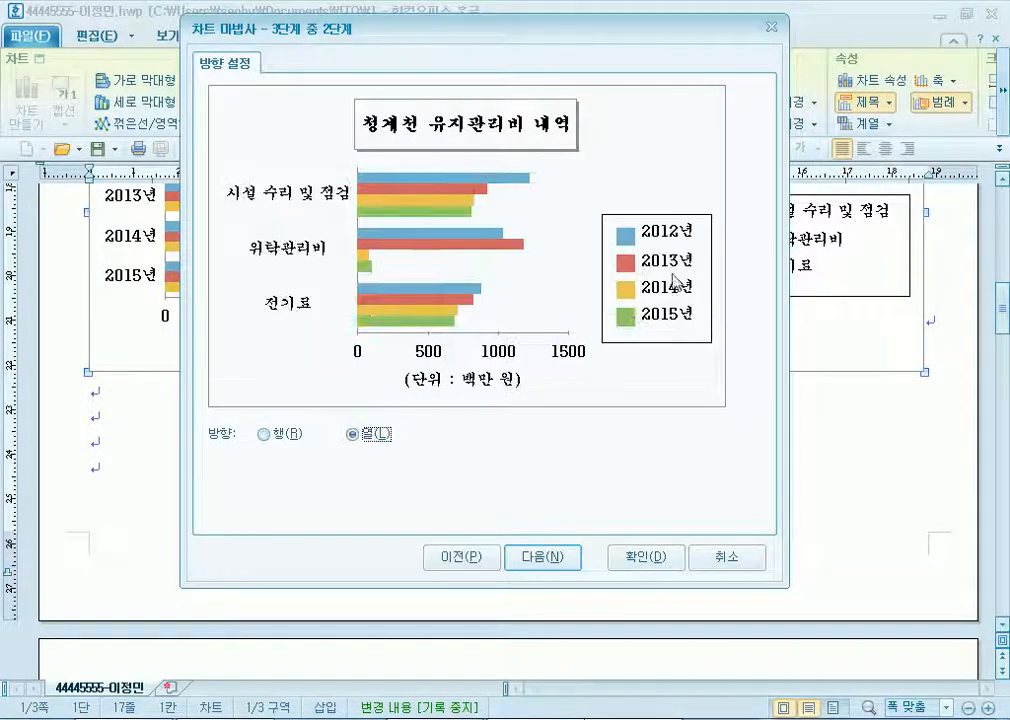
click(278, 435)
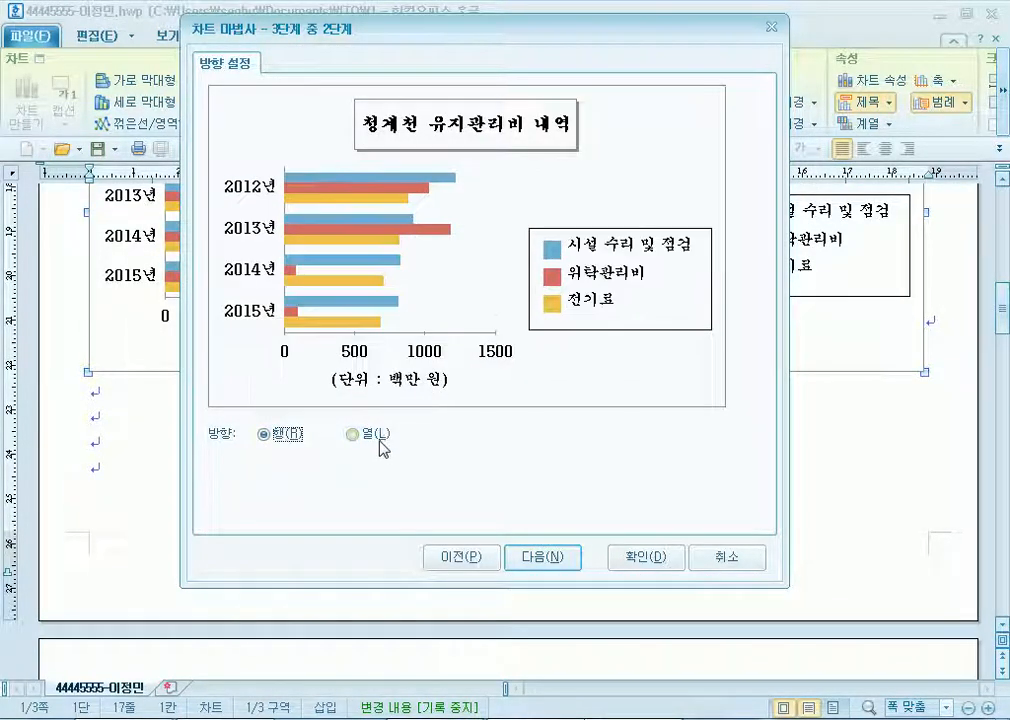
click(355, 436)
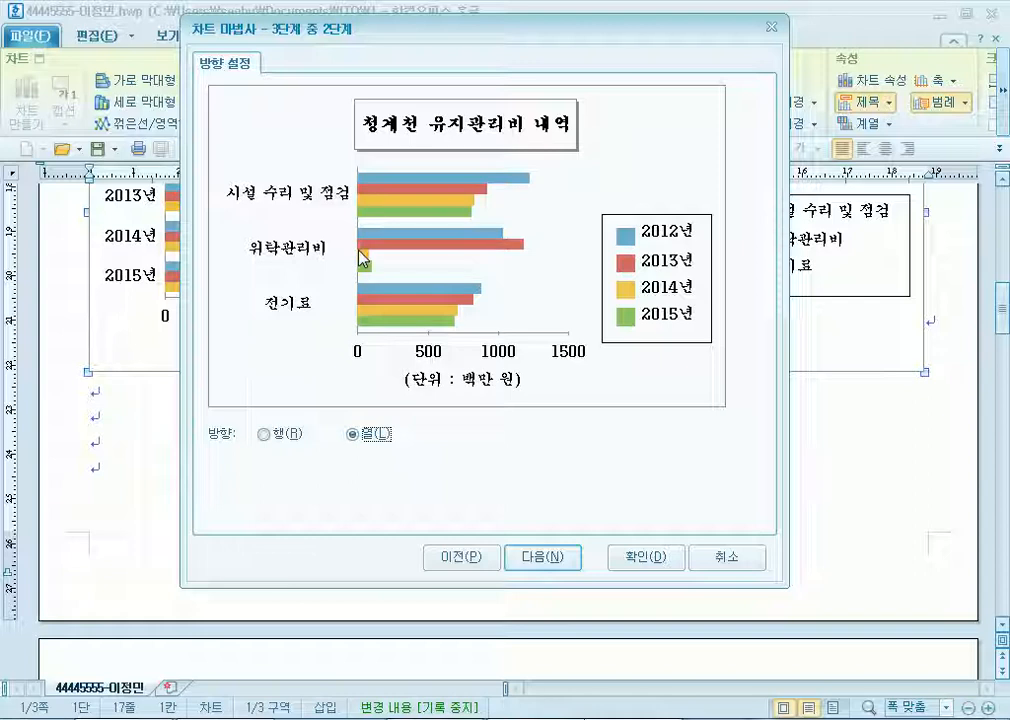
click(275, 435)
click(362, 437)
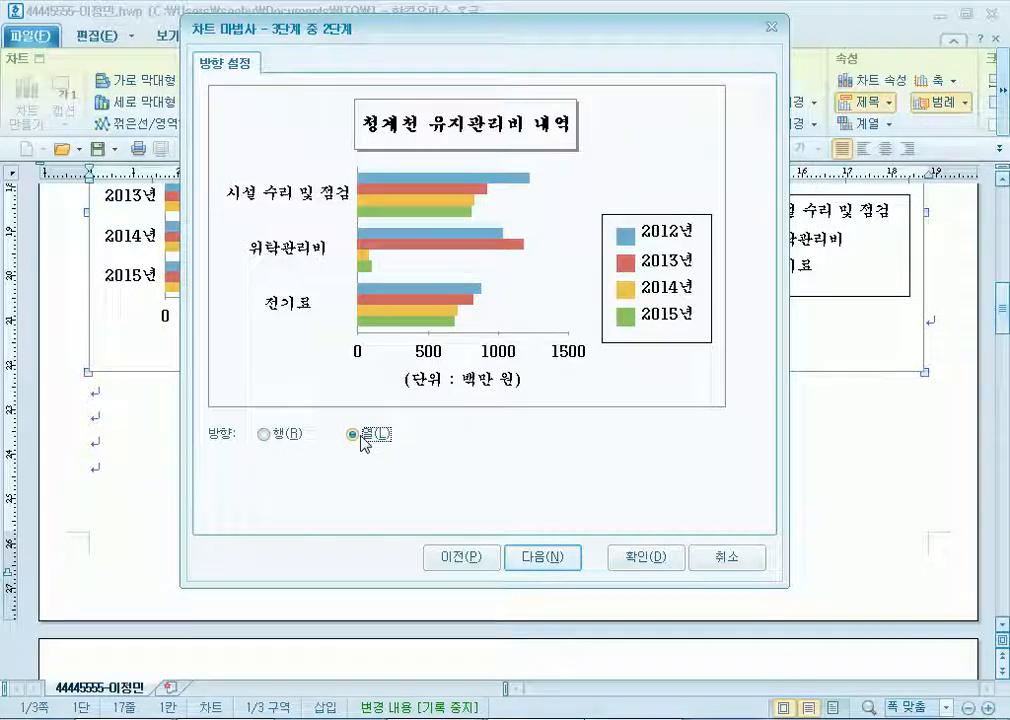
click(266, 435)
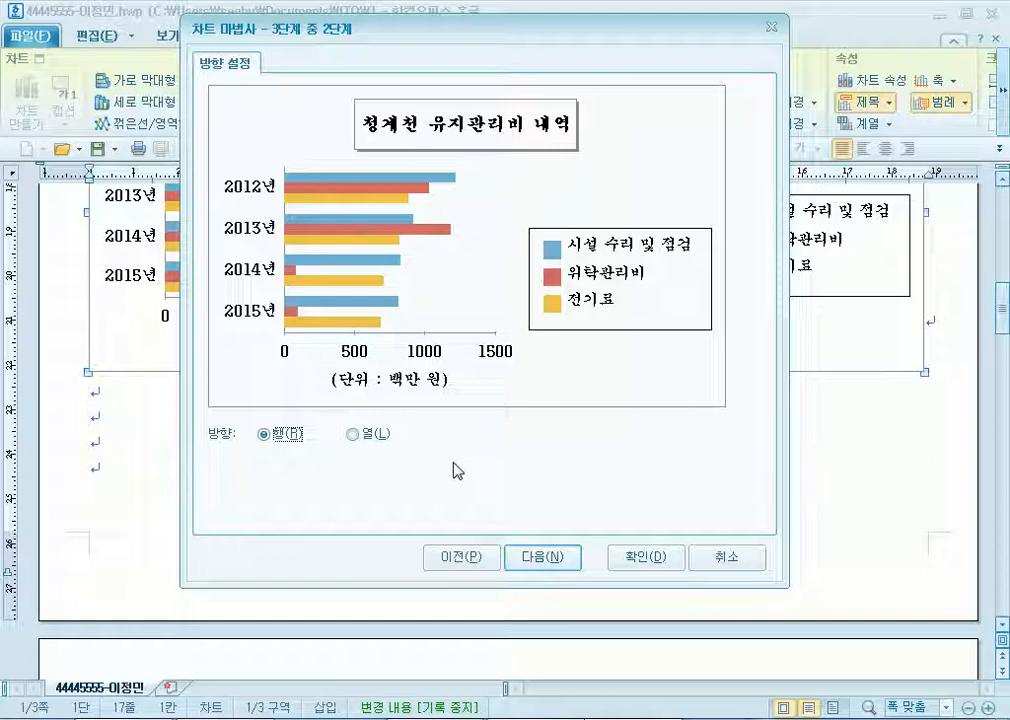
click(352, 434)
click(291, 436)
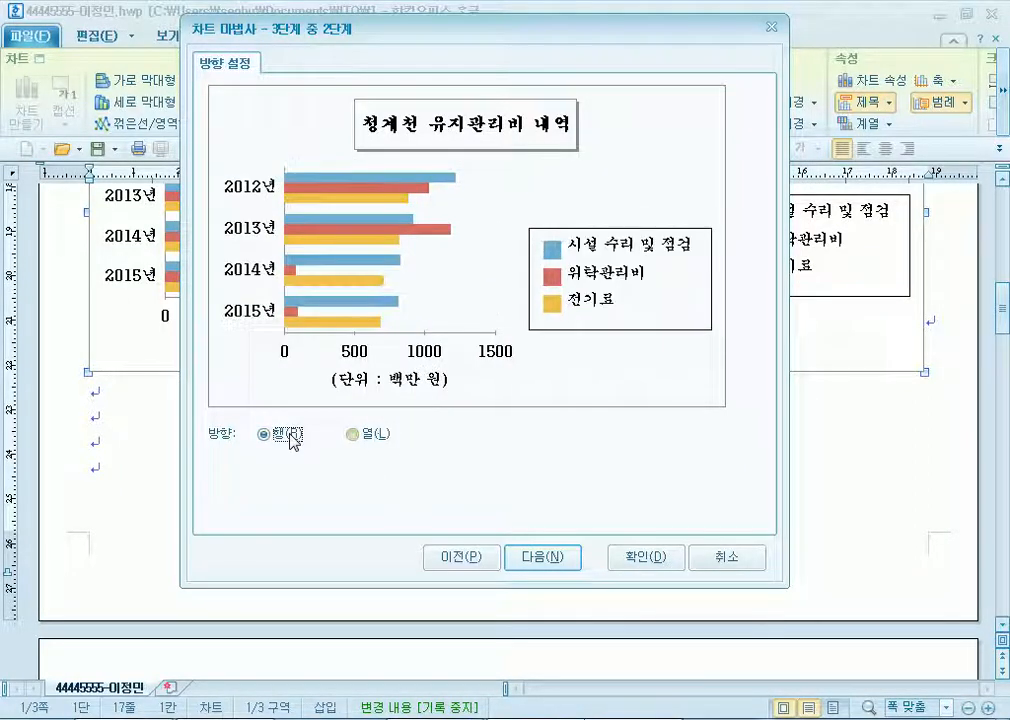
click(378, 436)
click(272, 438)
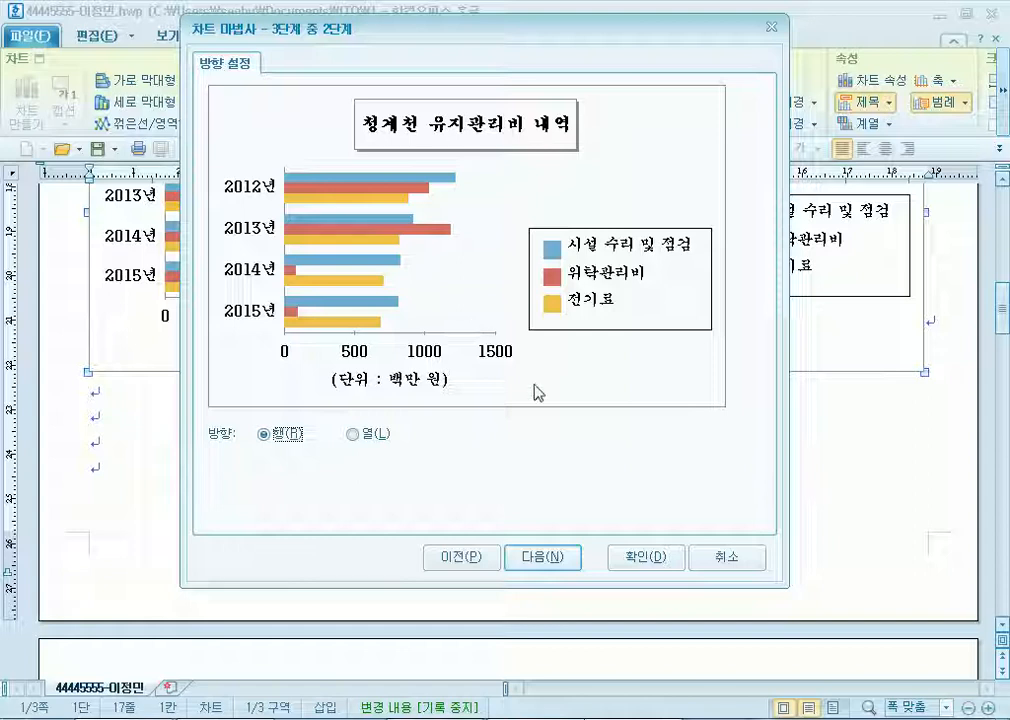
click(543, 557)
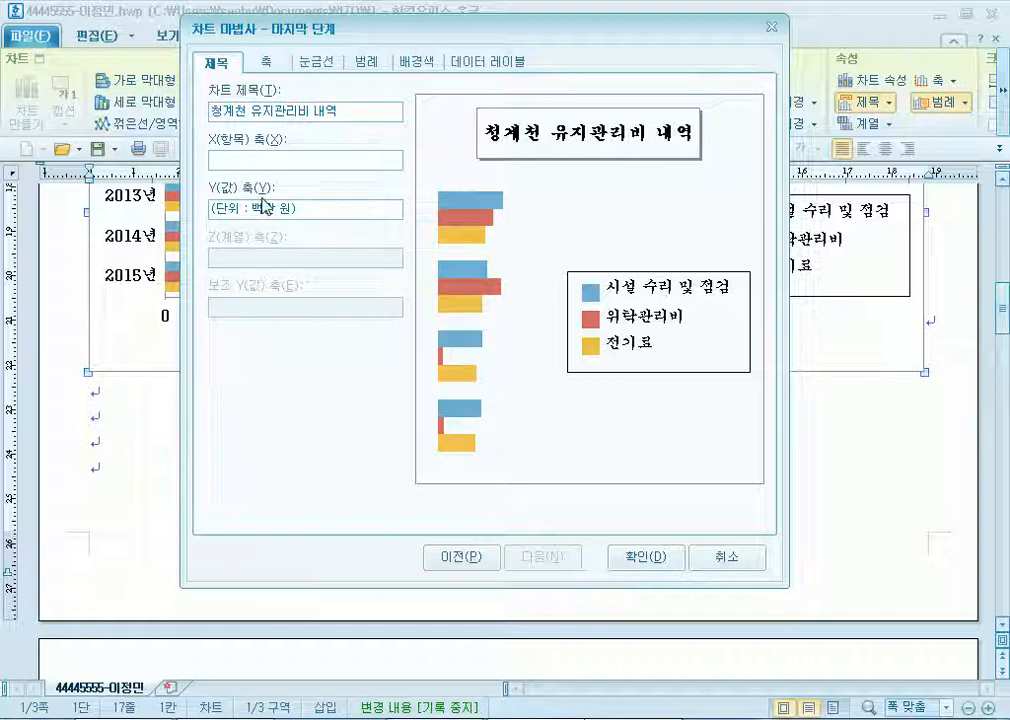
Move the wizard's final-step dialog down and back up twice to compare it with the chart.
drag(300, 30, 350, 417)
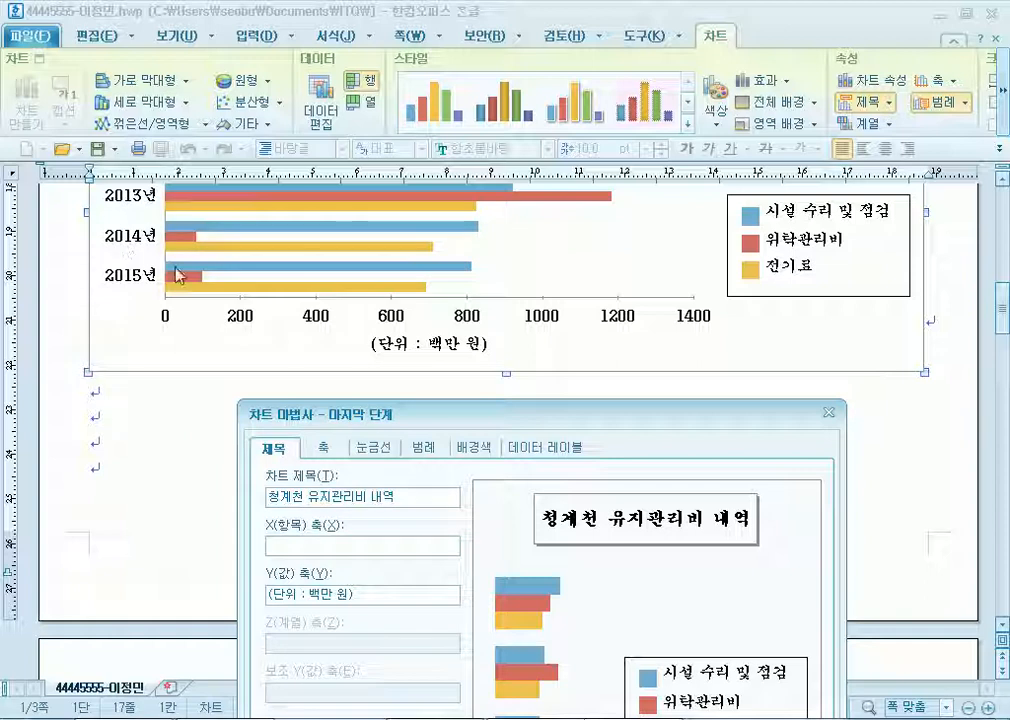
drag(450, 418, 480, 87)
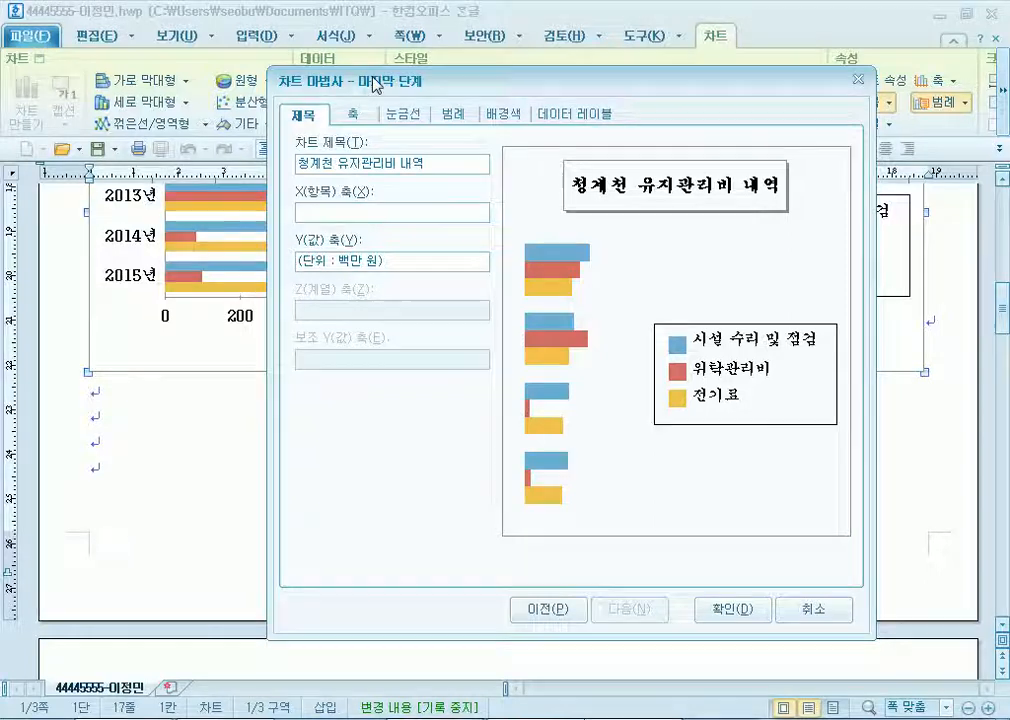
drag(288, 80, 300, 453)
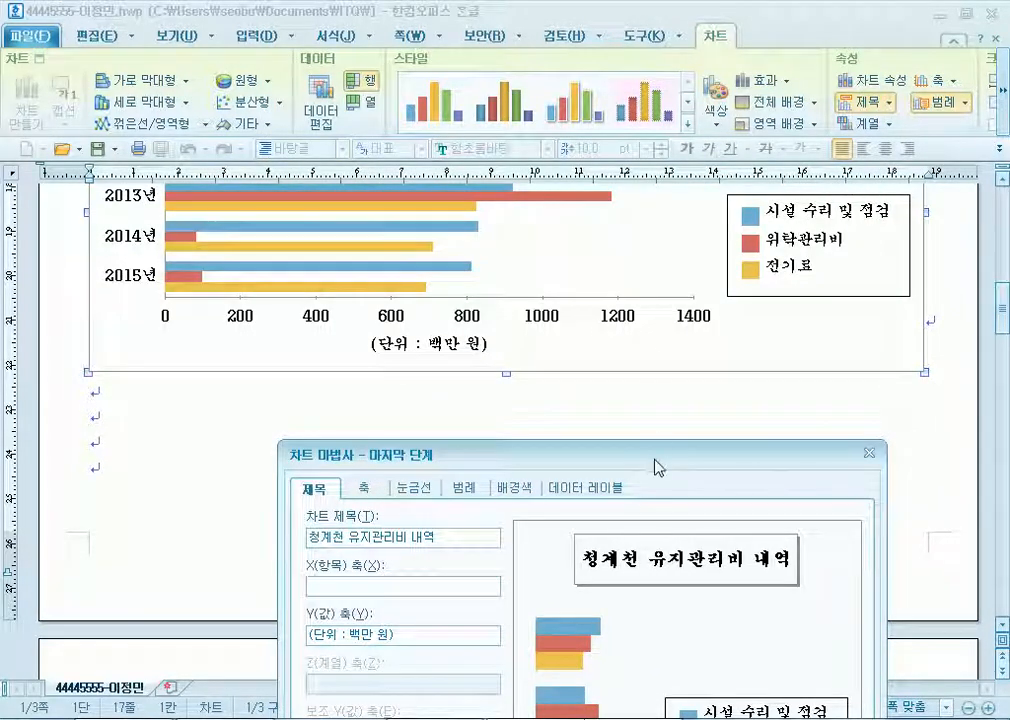
drag(656, 460, 767, 21)
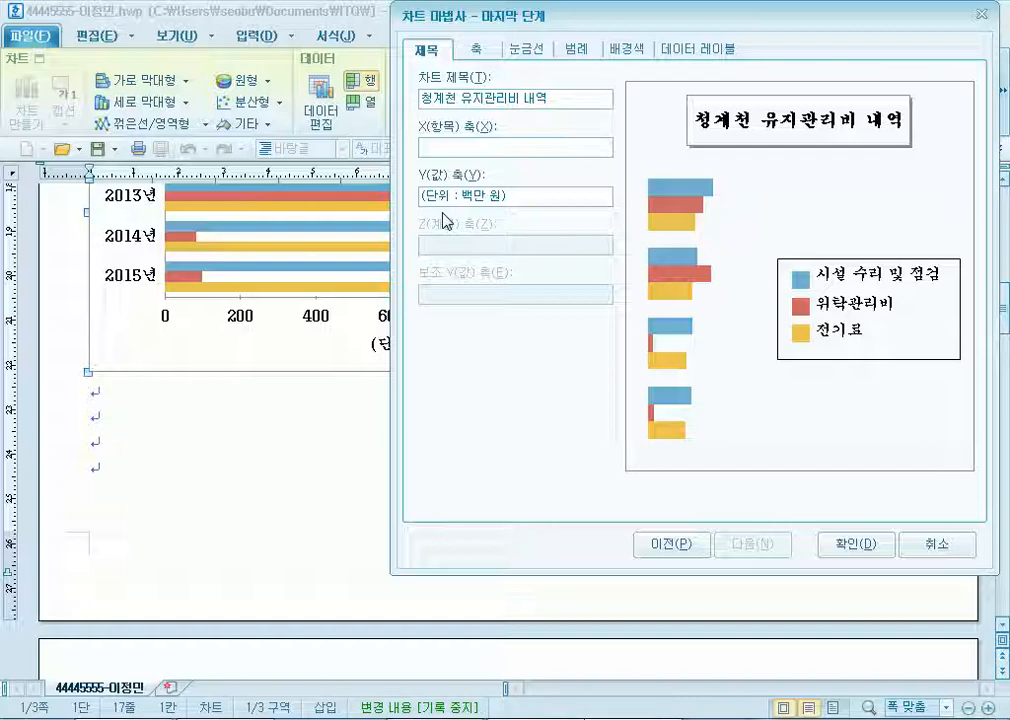
Change the chart type to 세로 막대형 in the wizard and apply it.
click(686, 545)
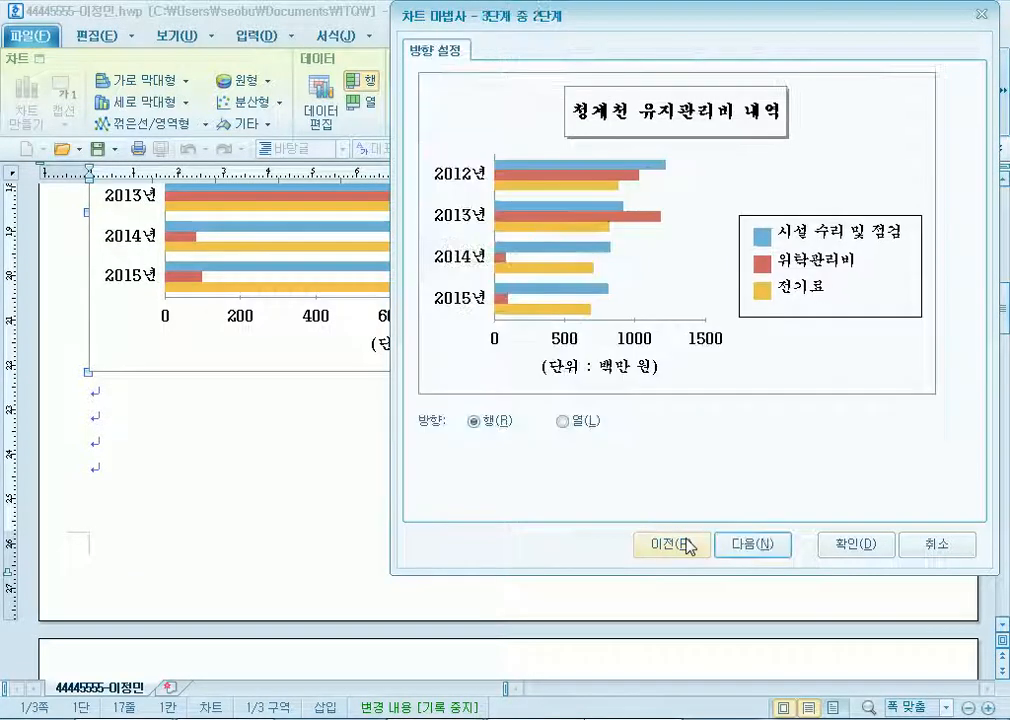
click(686, 545)
click(465, 98)
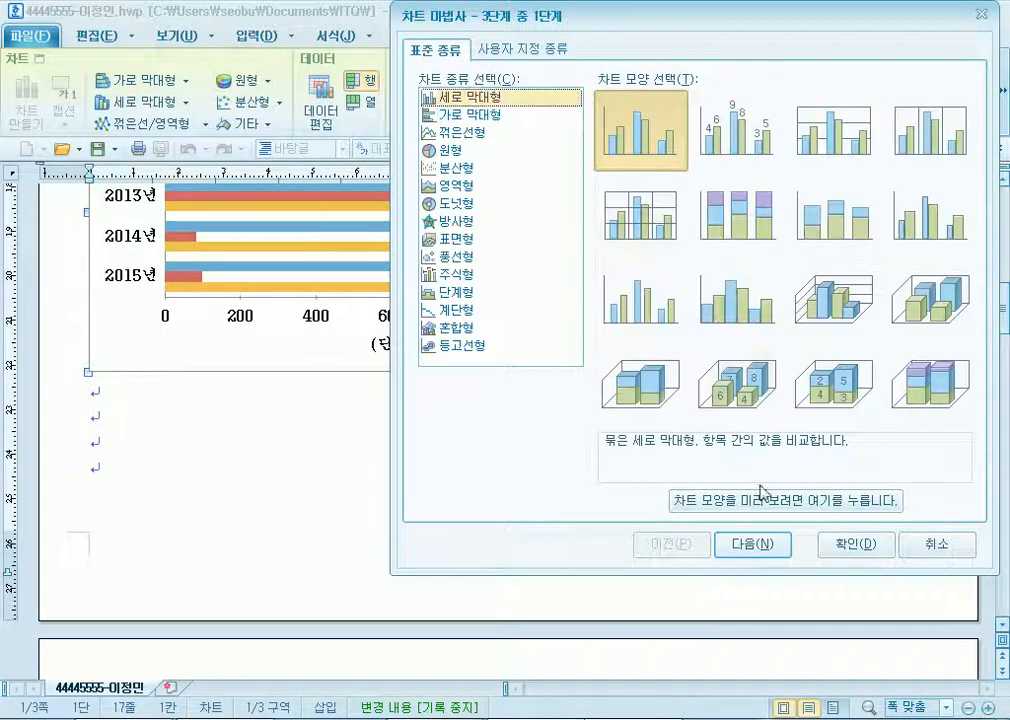
click(773, 543)
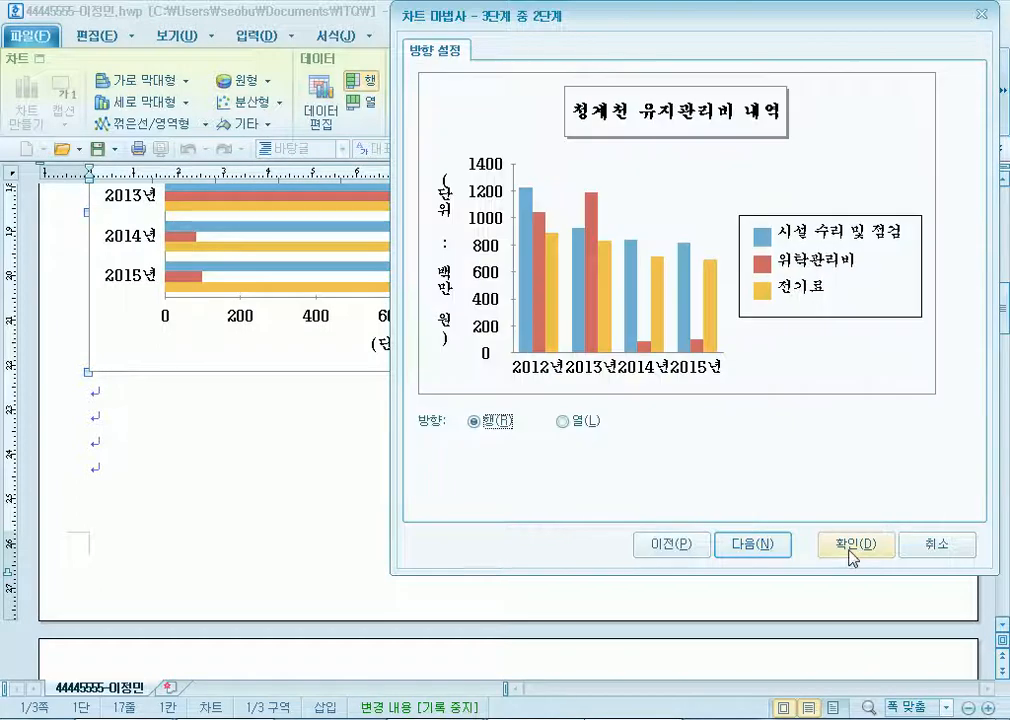
click(777, 551)
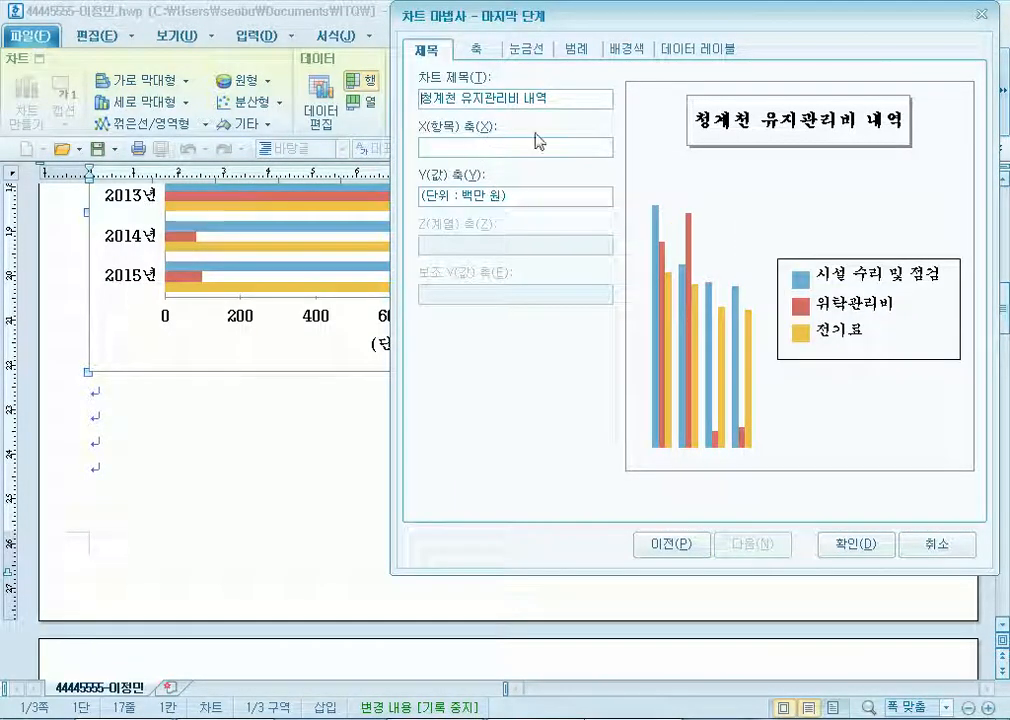
click(882, 542)
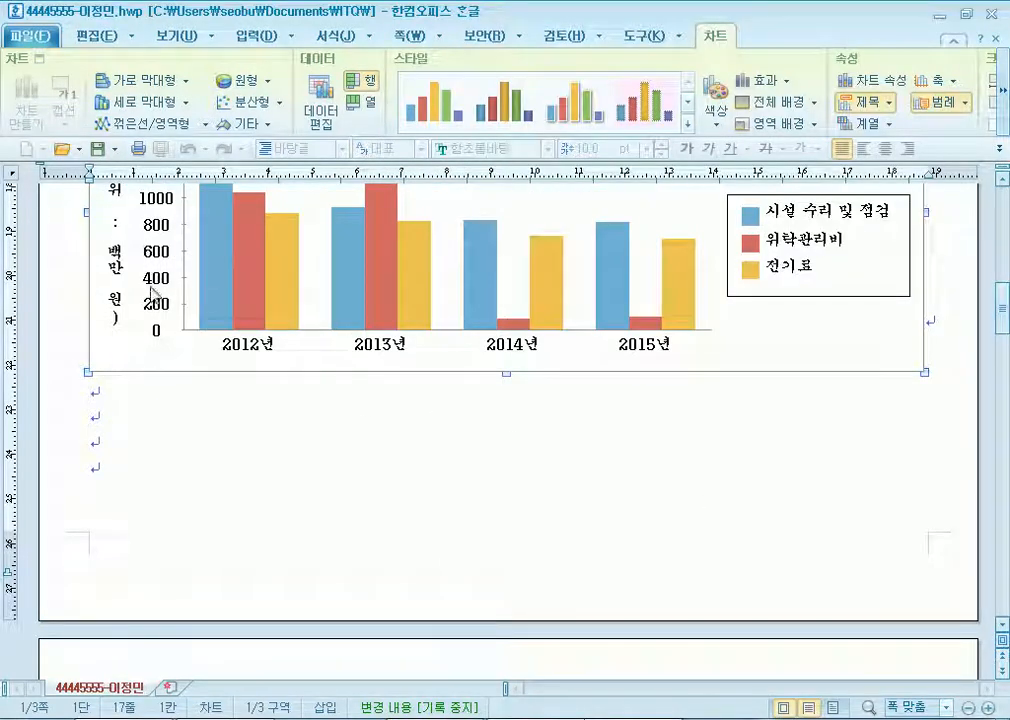
Reopen the chart wizard, keep 행 series direction, and advance to its title and axis step.
right_click(489, 187)
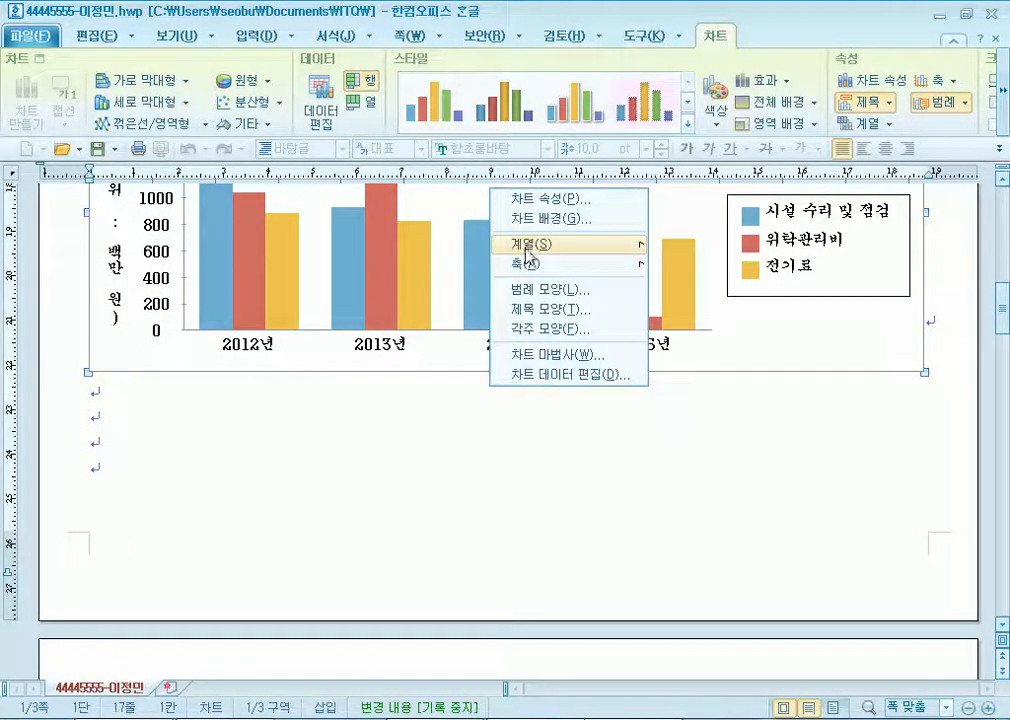
click(547, 372)
click(590, 617)
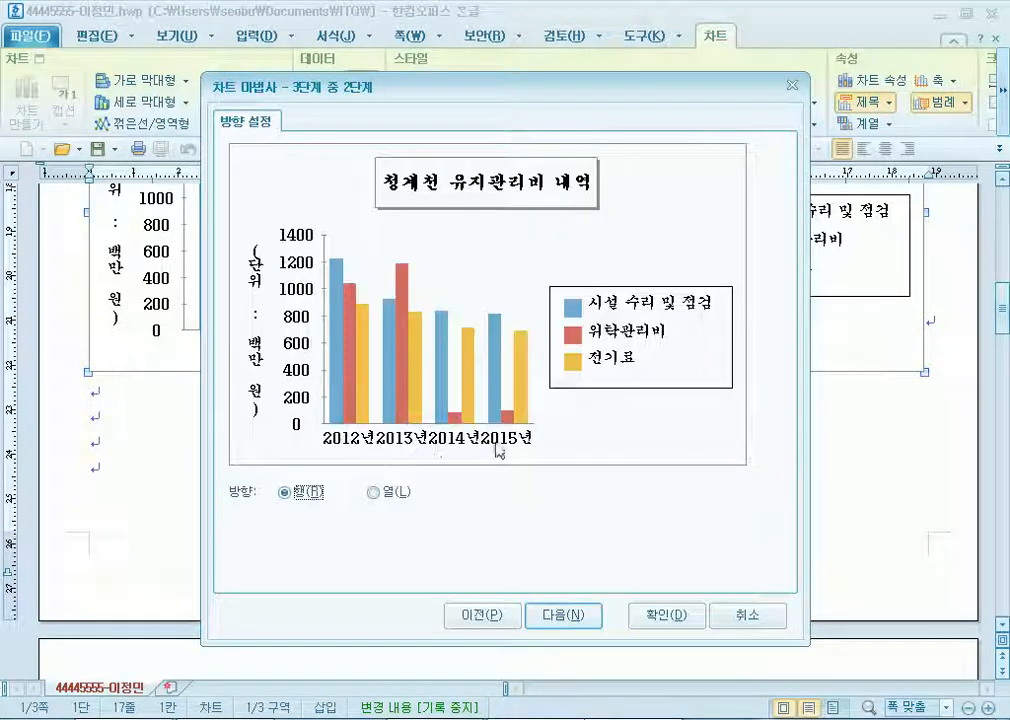
click(375, 495)
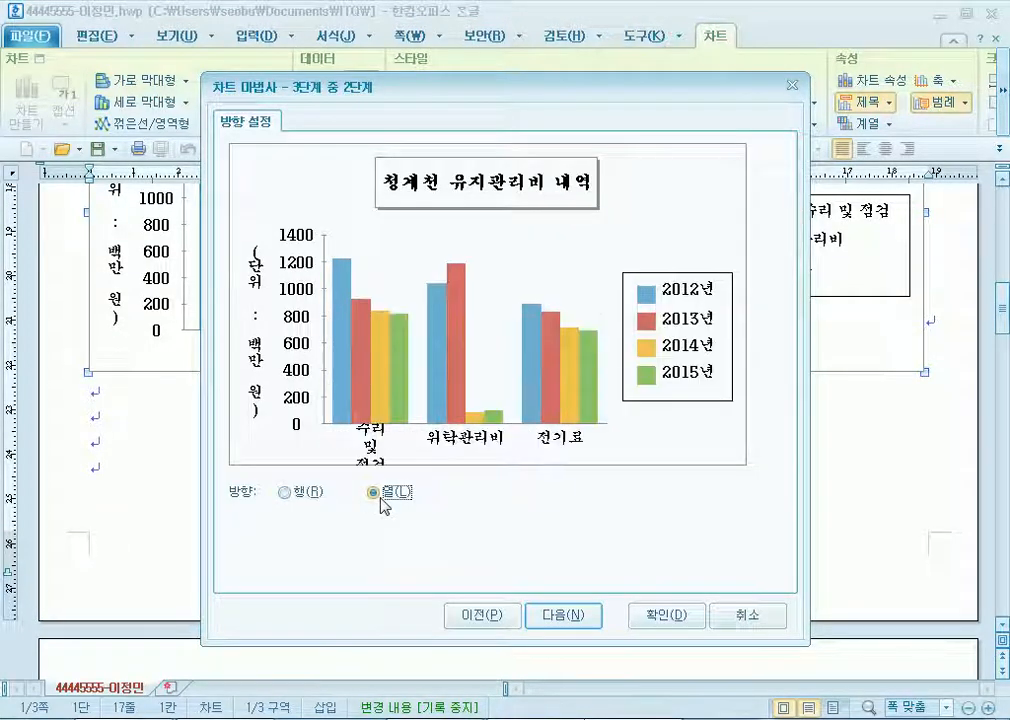
click(314, 492)
click(372, 493)
click(304, 491)
click(580, 613)
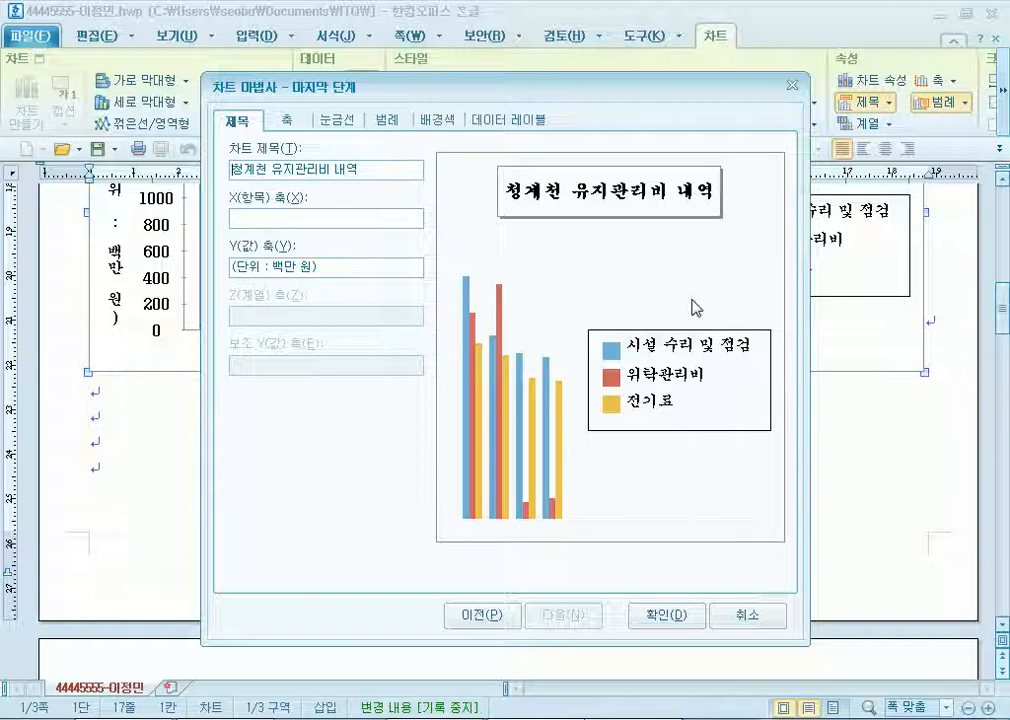
drag(782, 86, 821, 552)
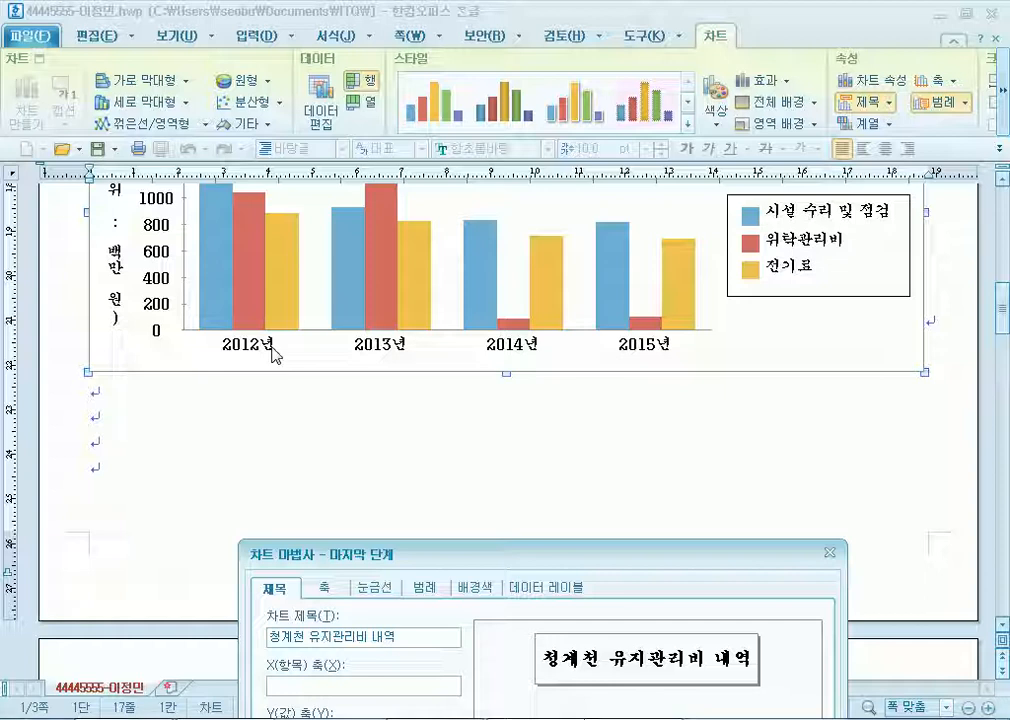
Go back in the chart wizard, choose 가로 막대형 bars, and apply the chart to the document.
drag(421, 558, 459, 74)
click(589, 581)
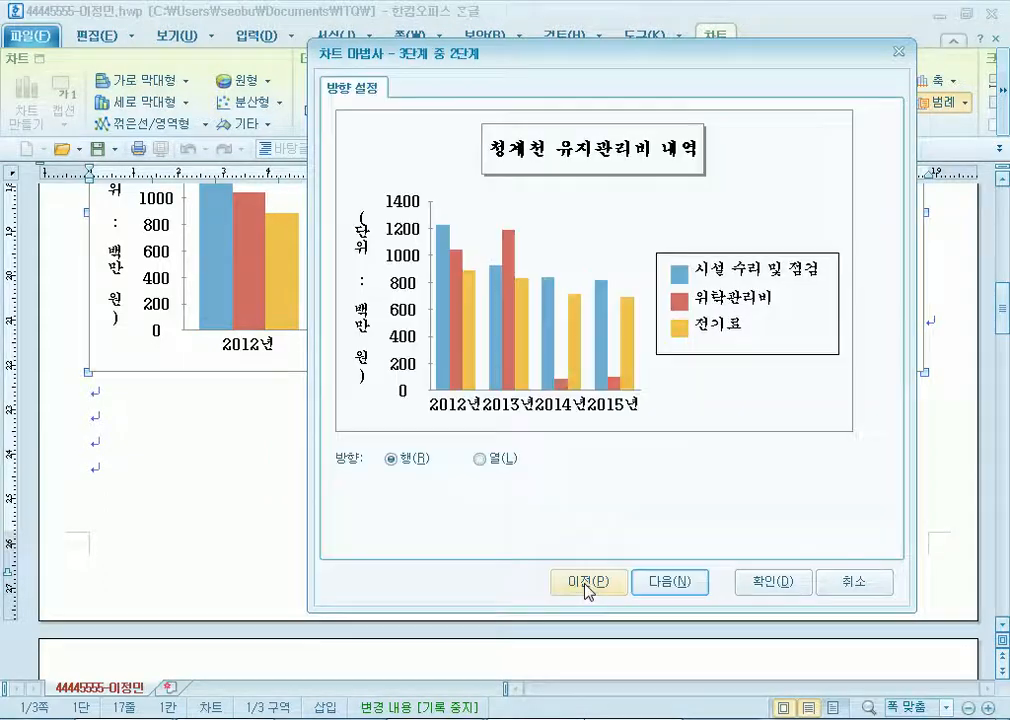
click(589, 581)
click(388, 152)
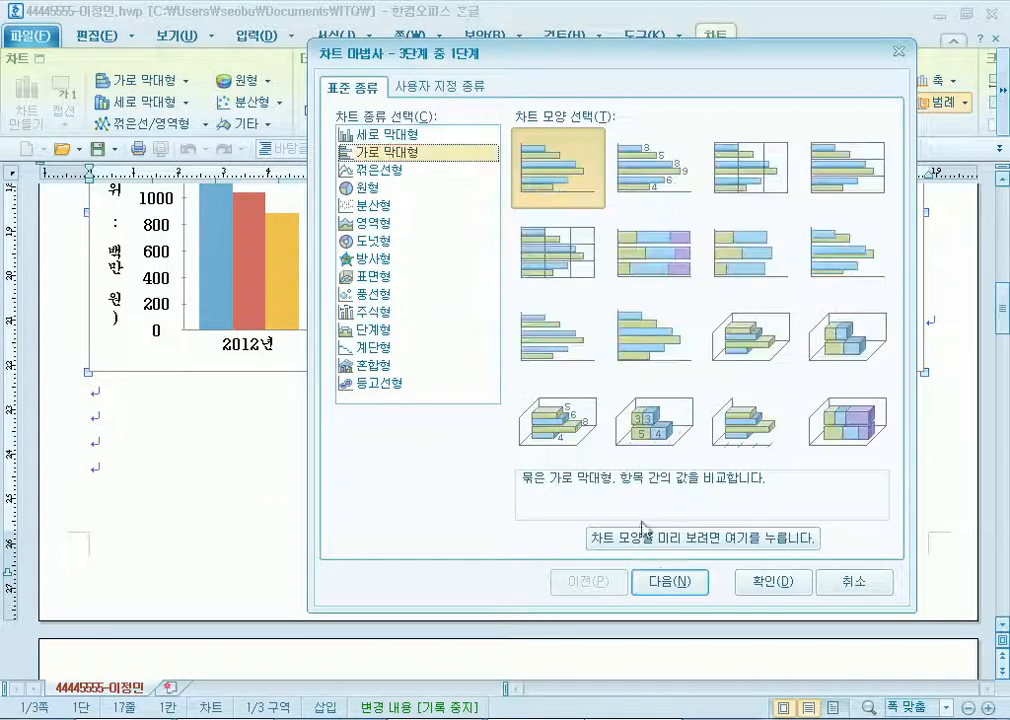
click(669, 581)
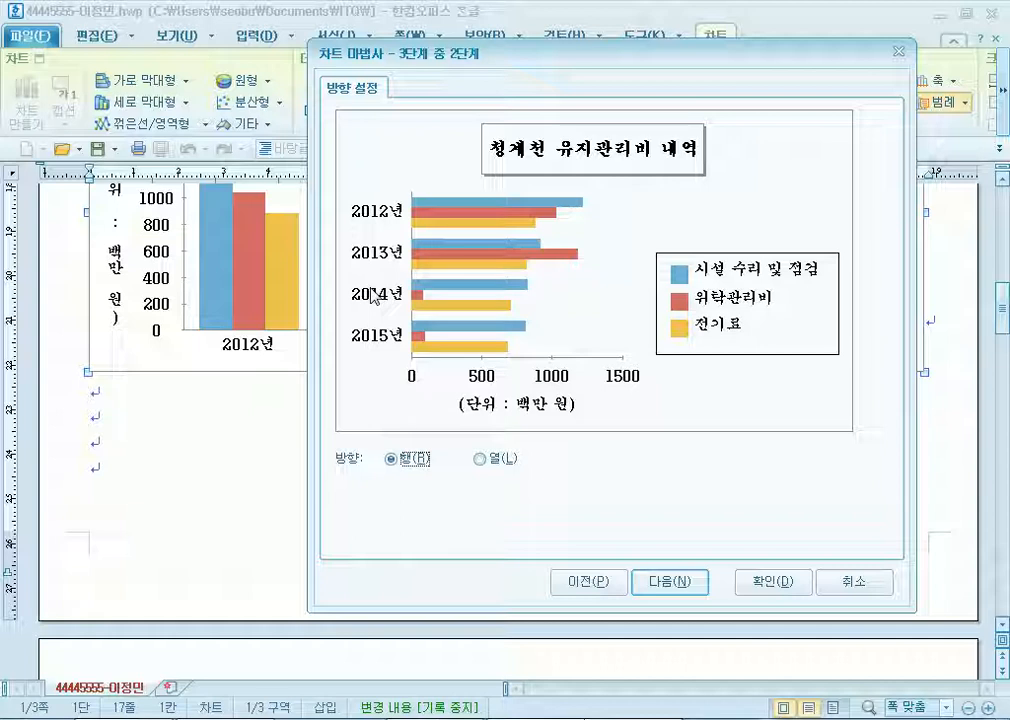
click(672, 582)
click(766, 582)
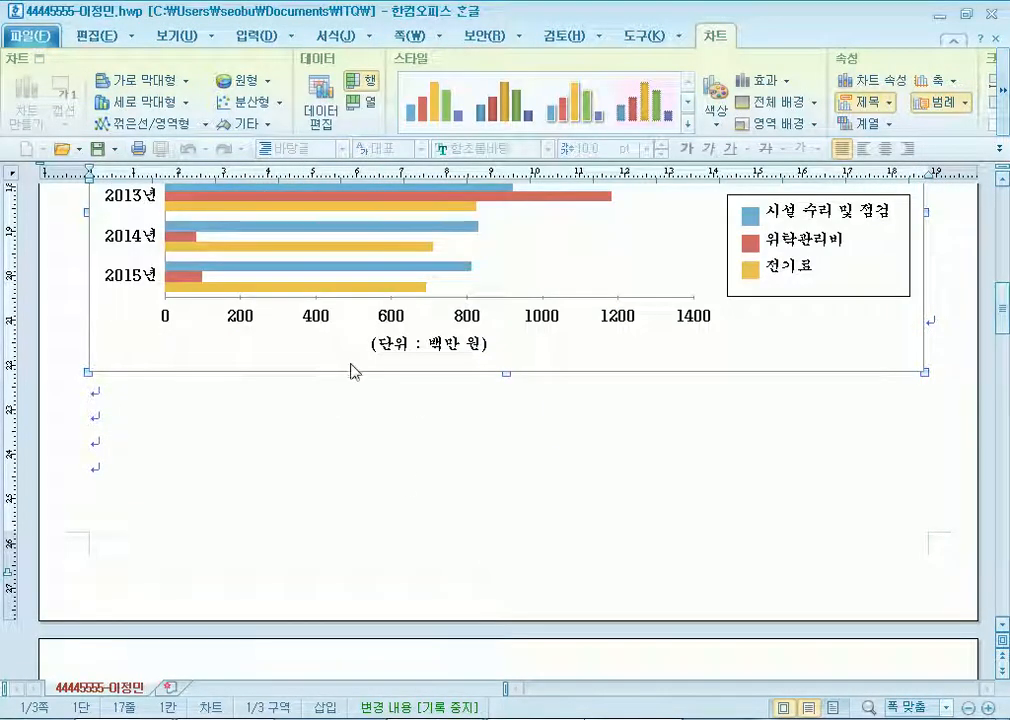
scroll(428, 378, up, 5)
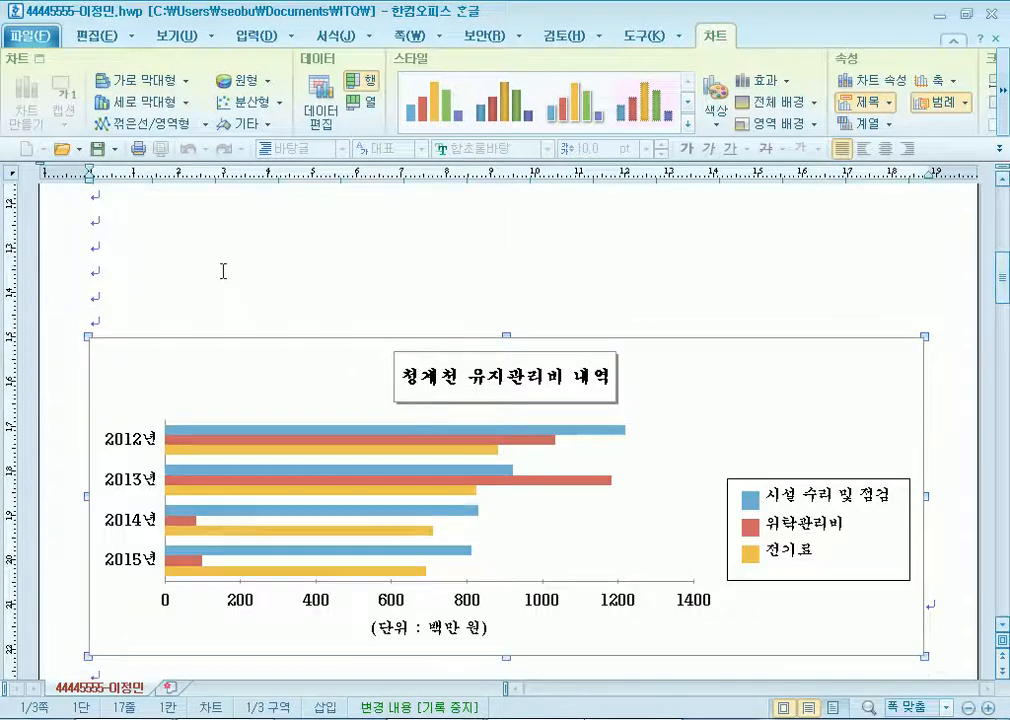
Leave chart editing and delete the extra empty lines below the chart.
click(223, 271)
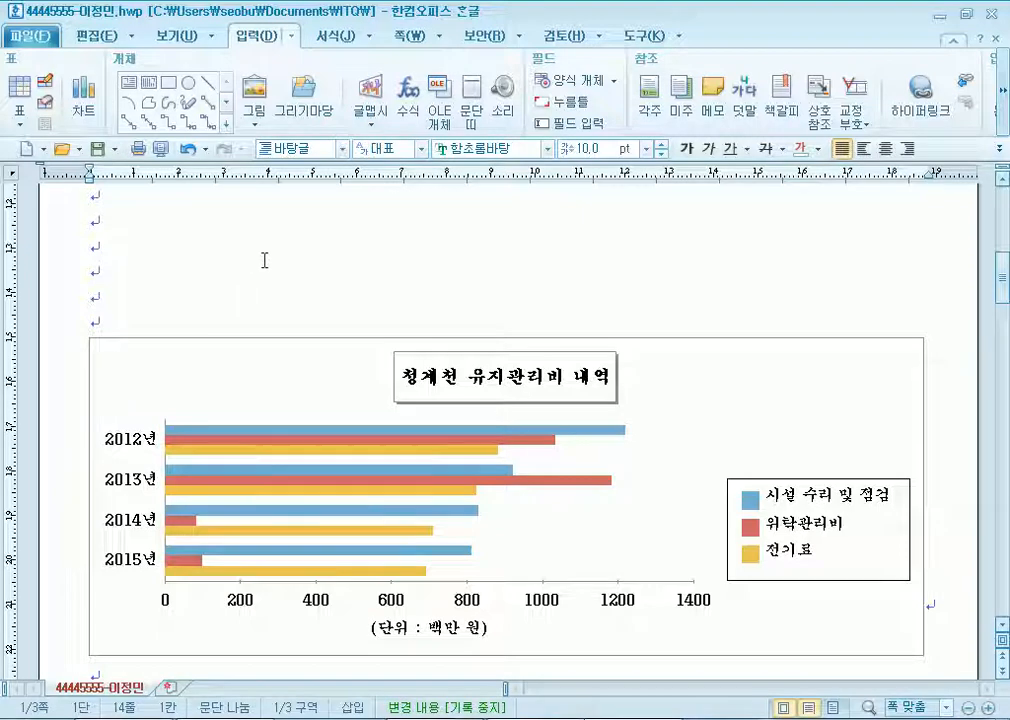
scroll(266, 262, down, 3)
scroll(267, 264, up, 2)
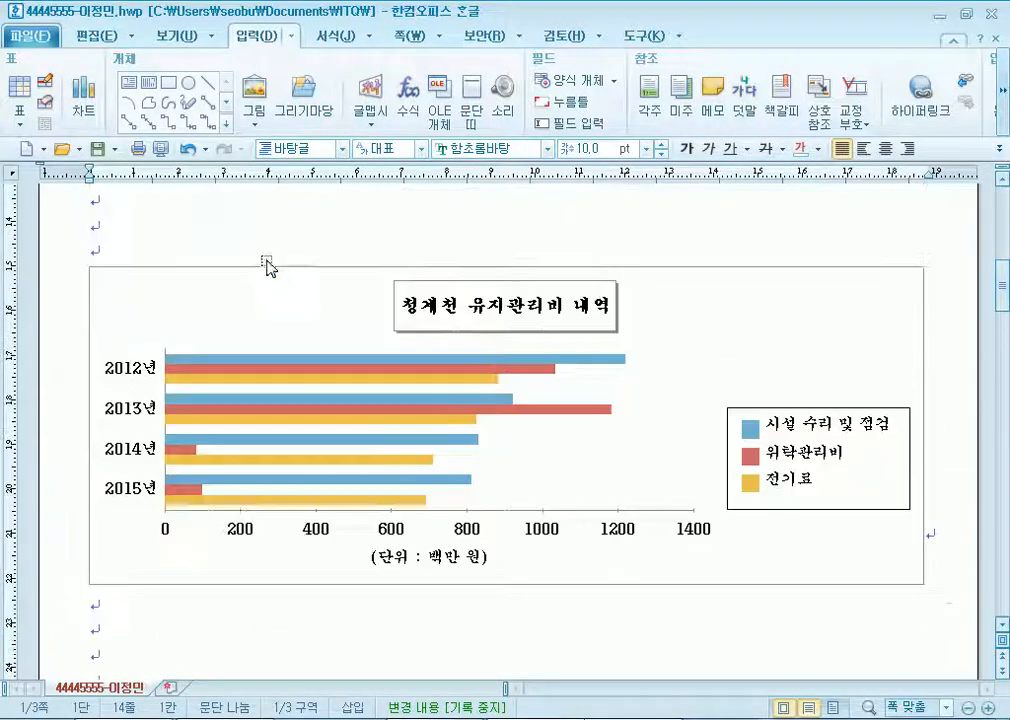
click(91, 231)
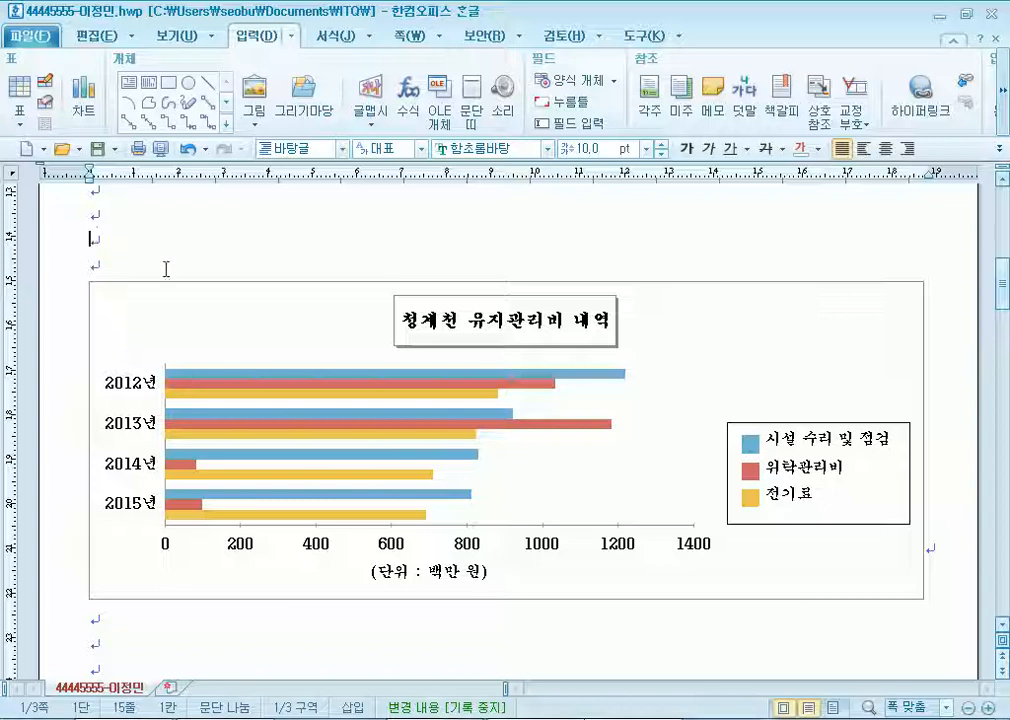
scroll(334, 316, down, 10)
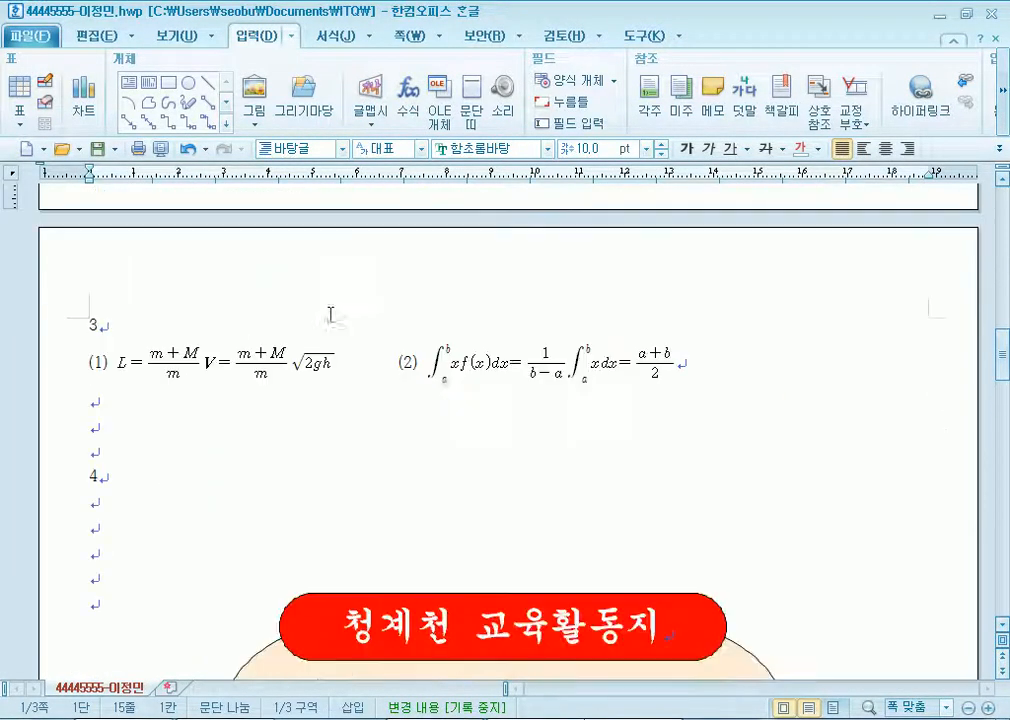
scroll(250, 370, up, 8)
click(113, 349)
key(Delete)
key(Delete)
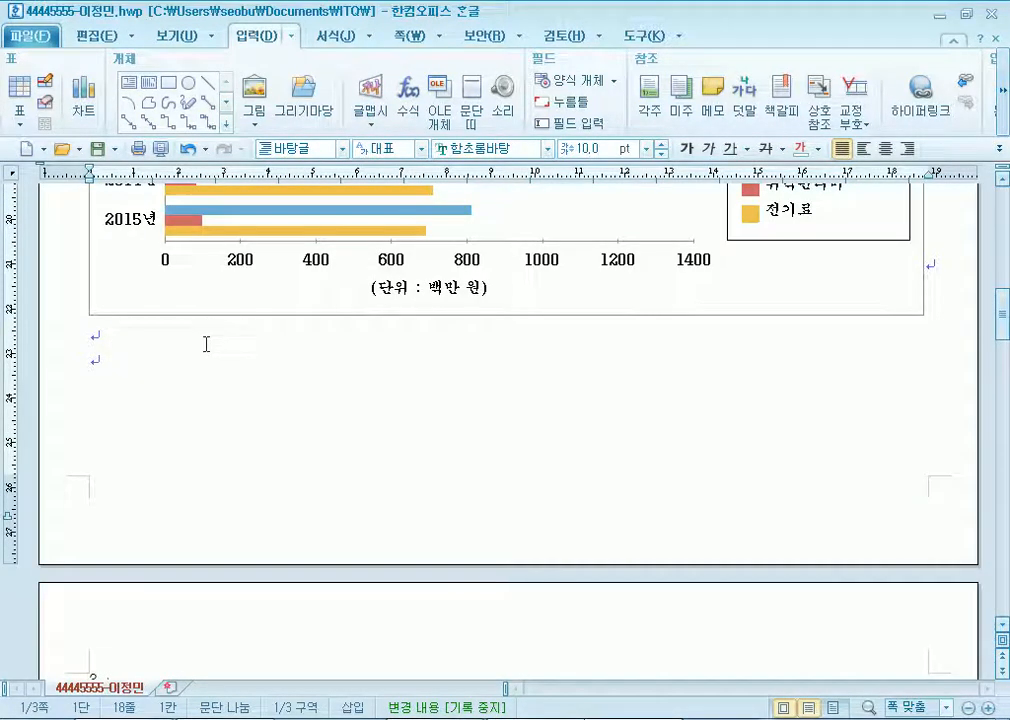
Switch to Chrome and open the 자격증캘린더 certification calendar page.
scroll(205, 345, down, 5)
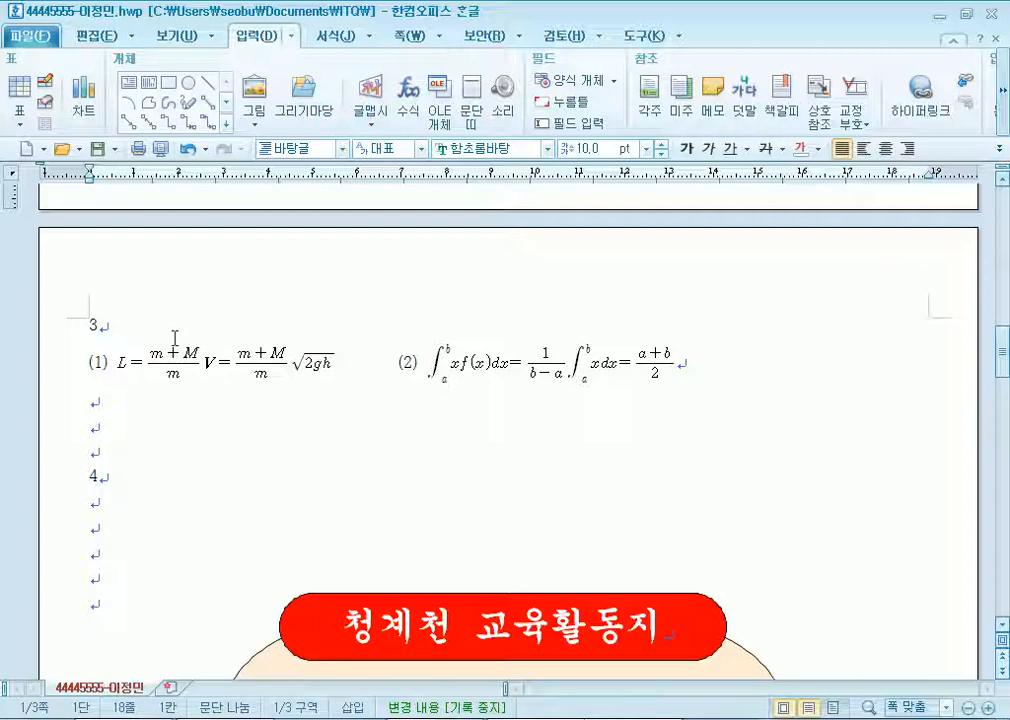
click(217, 710)
click(75, 117)
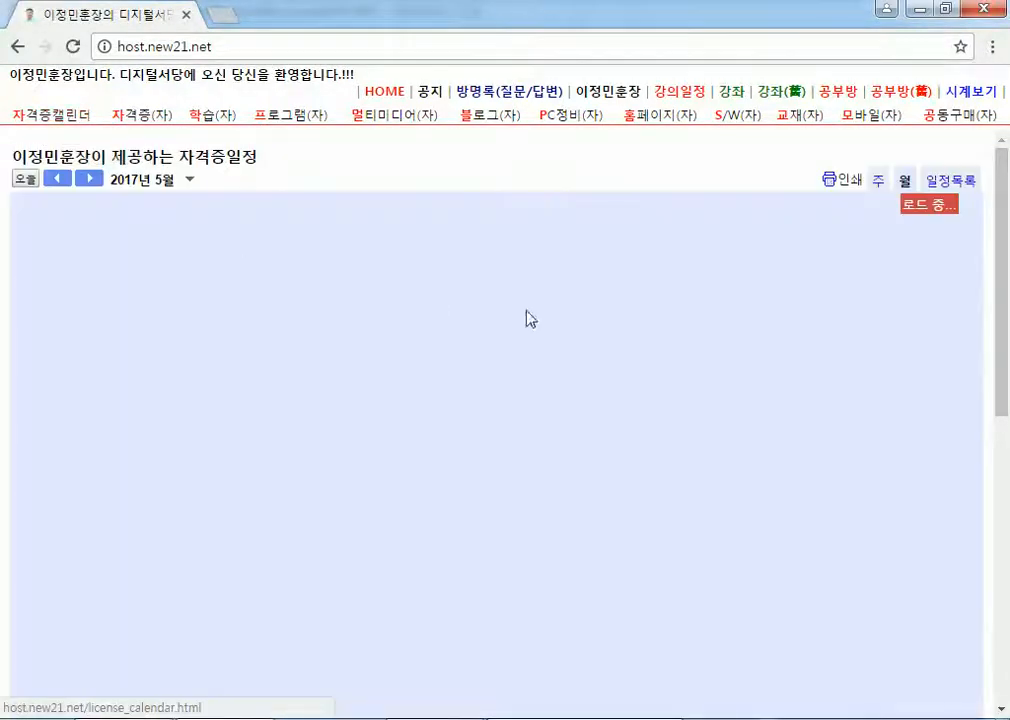
Scroll the 2017년 5월 exam calendar down to the late-May ITQ entries.
scroll(760, 361, down, 5)
scroll(848, 435, down, 3)
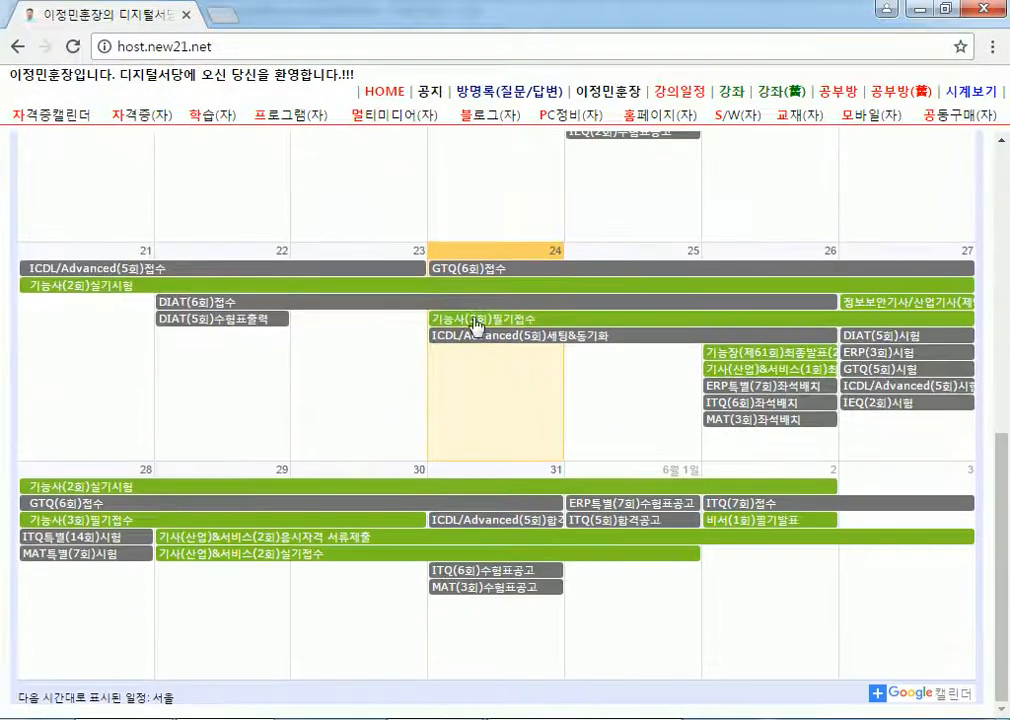
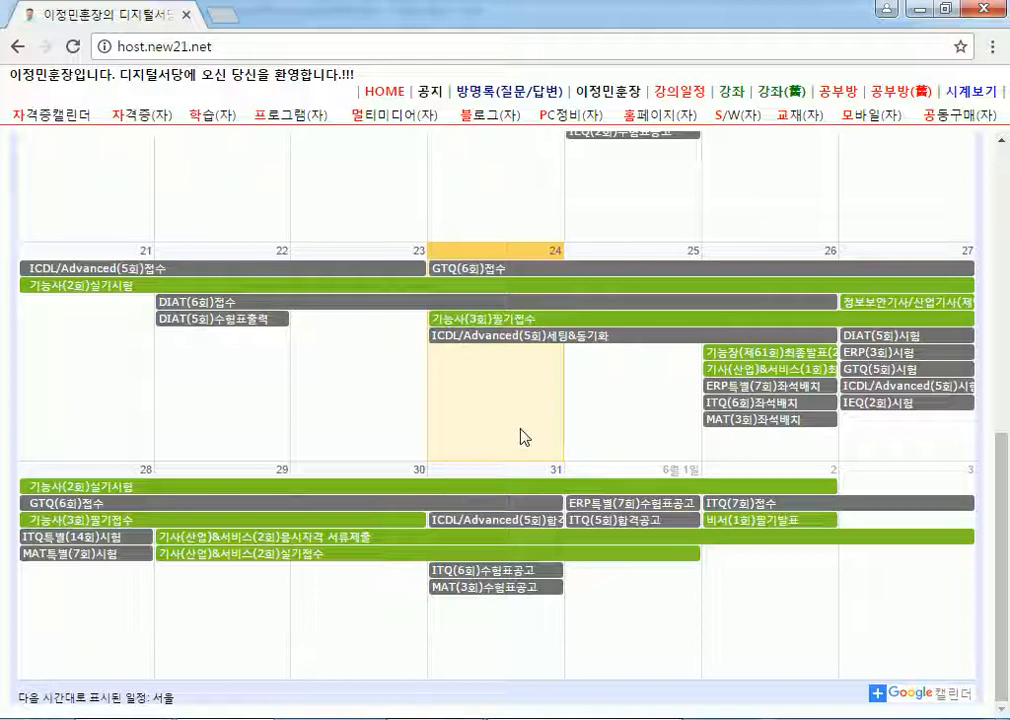
Start a new blank Notepad note for the certification notes.
scroll(507, 449, up, 3)
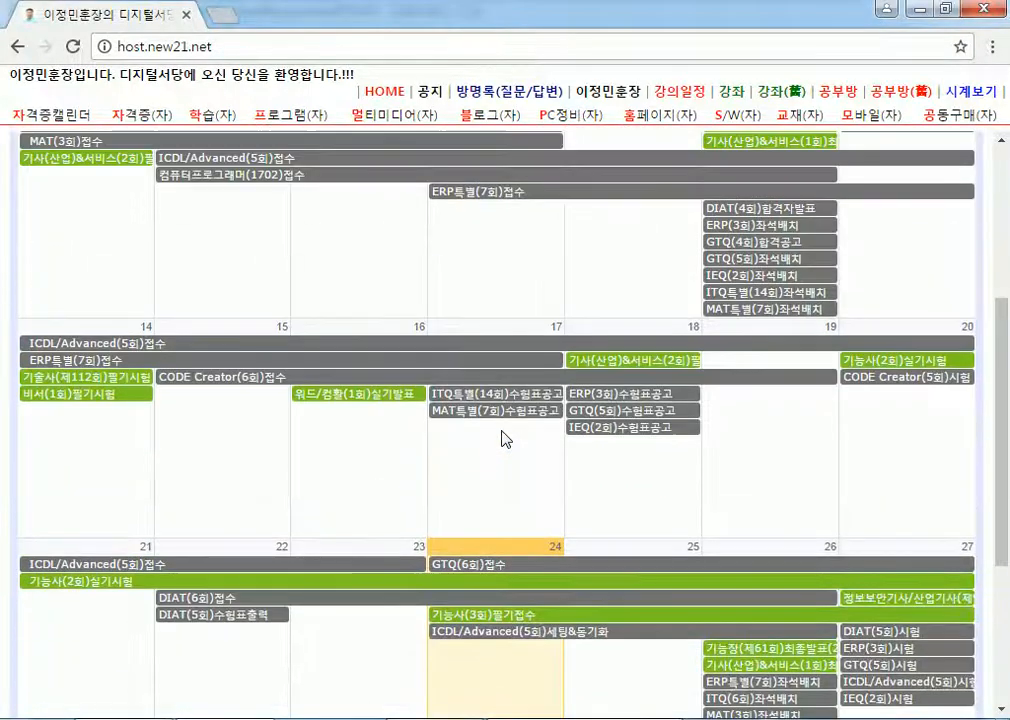
scroll(507, 419, down, 3)
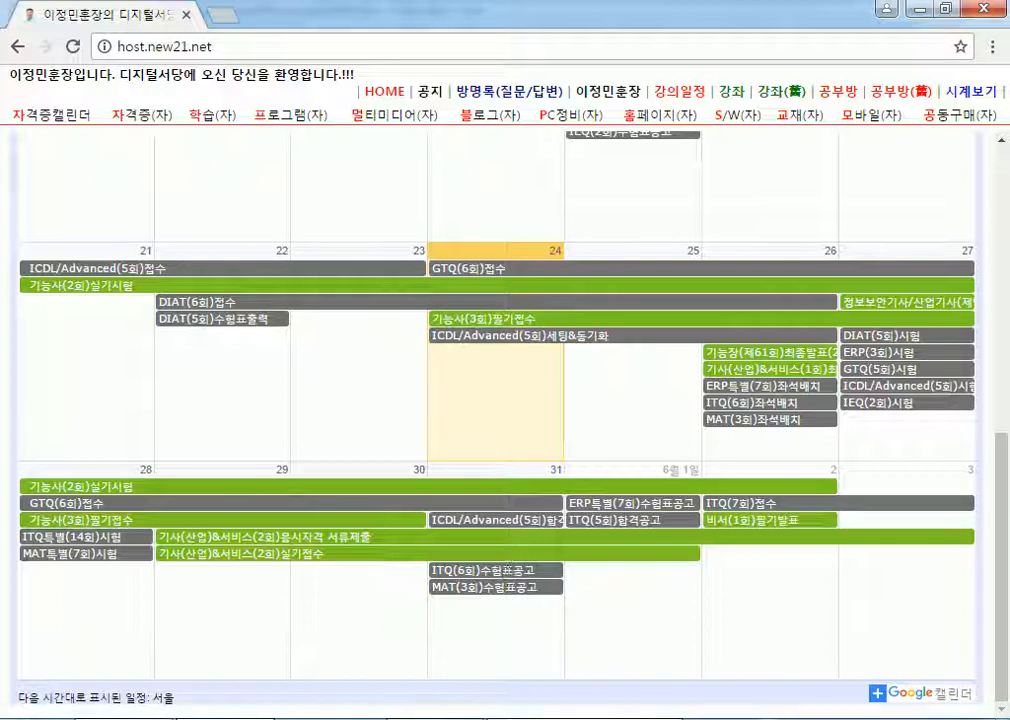
key(super)
key(Escape)
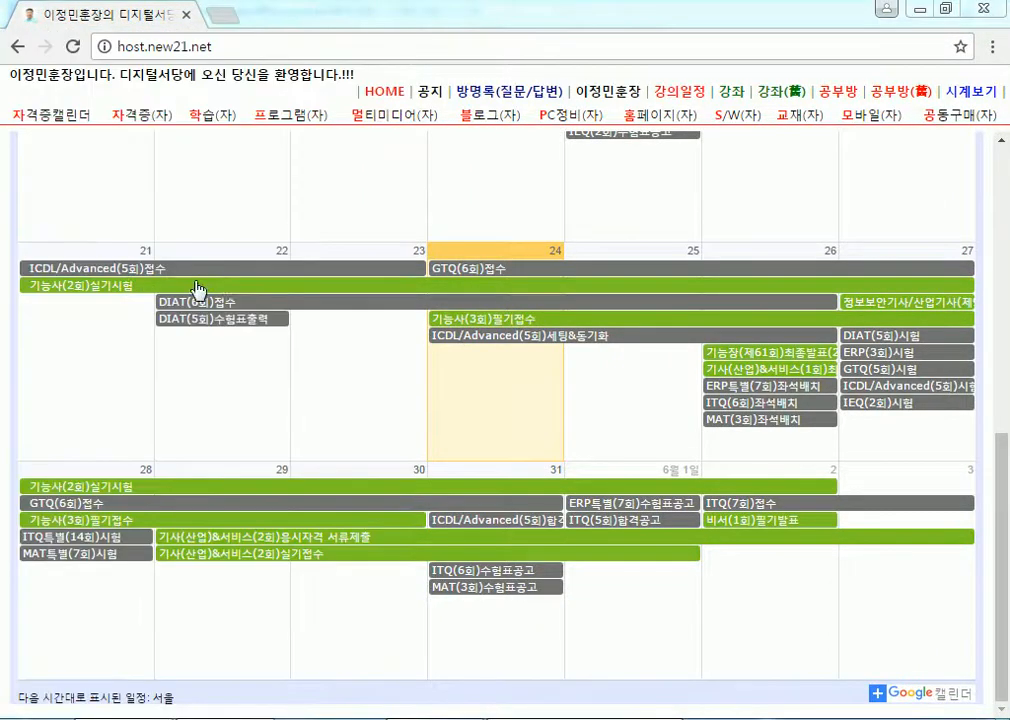
Type the title 컴퓨터활용능력자격증 2급 and the schedule line 월/수, 14:30~16:30.
text(컴퓨터활용능력자격증)
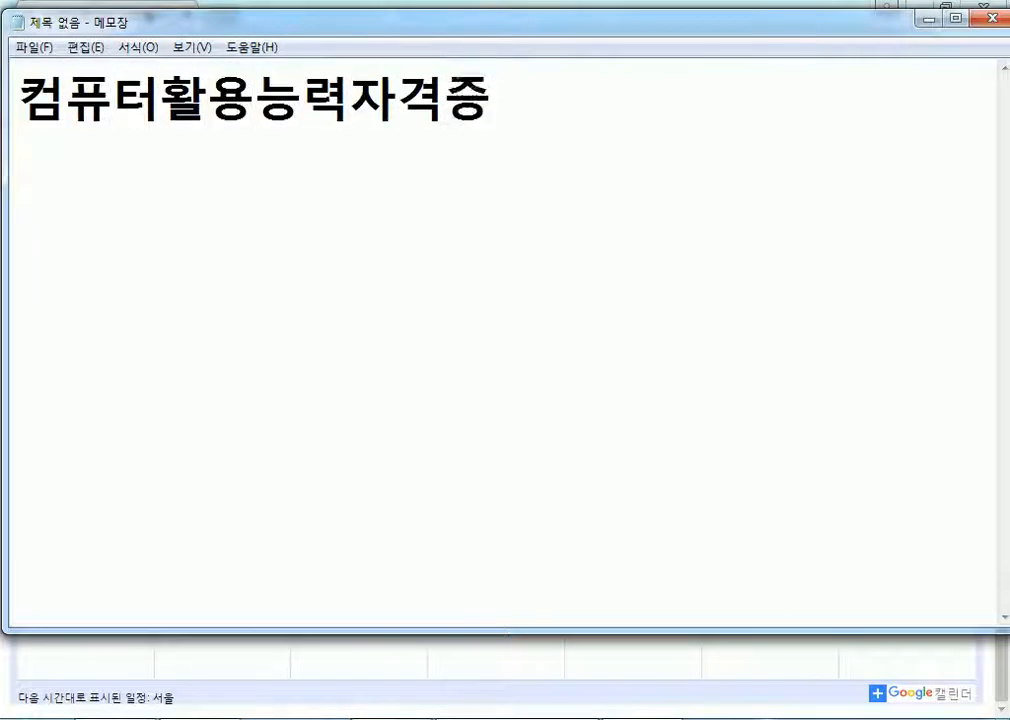
text( 2급)
key(Return)
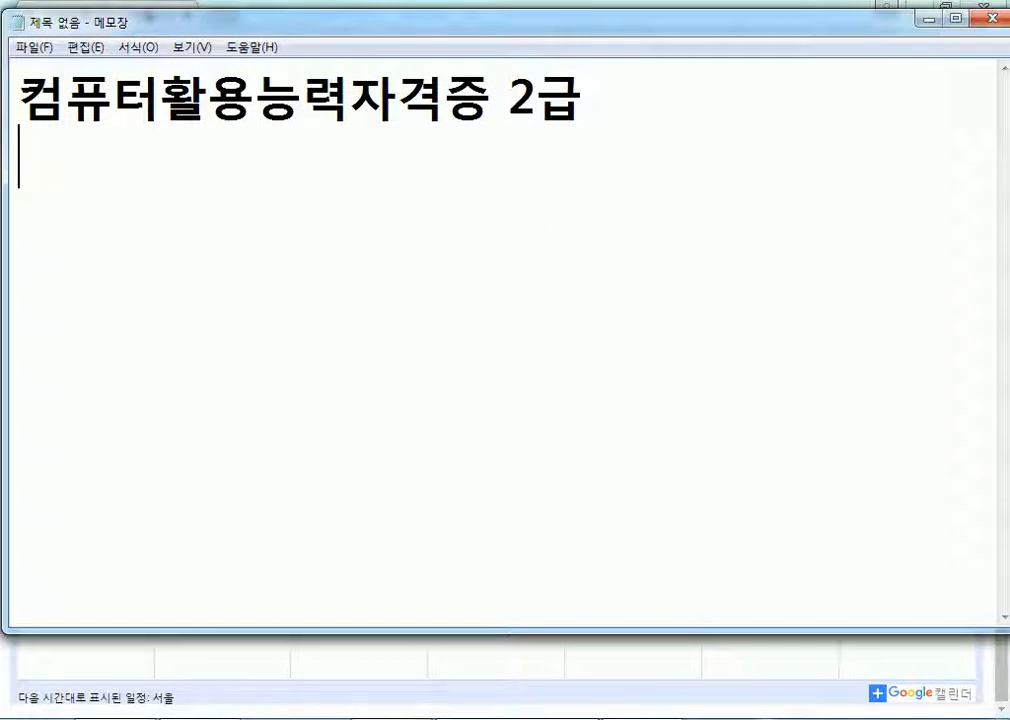
text(월/수)
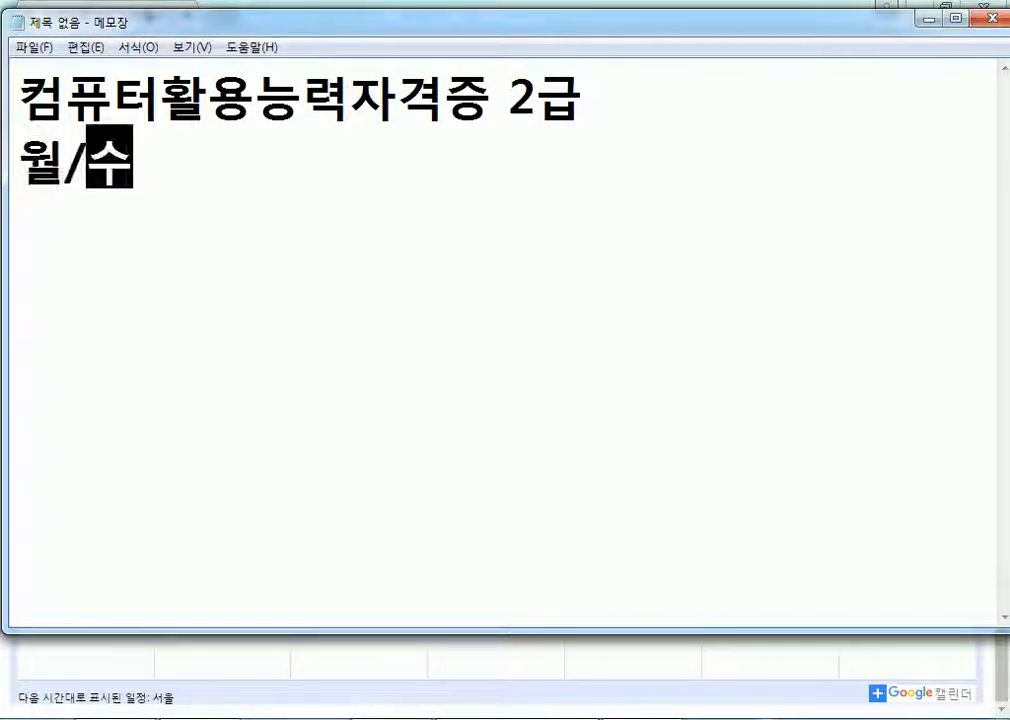
text(, 14:39)
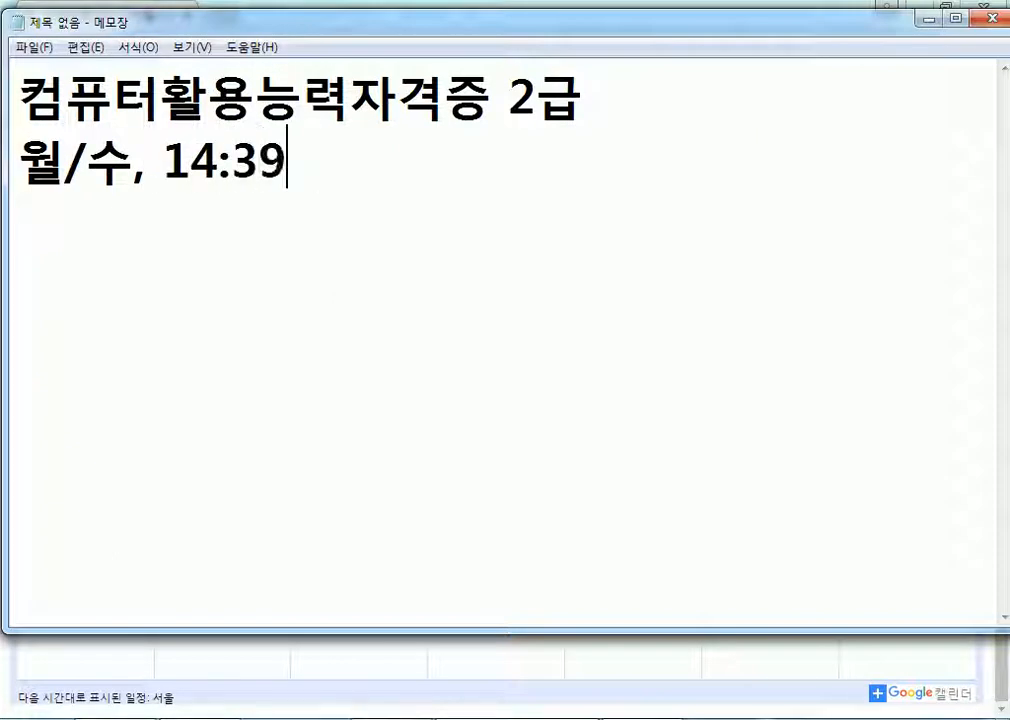
key(BackSpace)
text(0~)
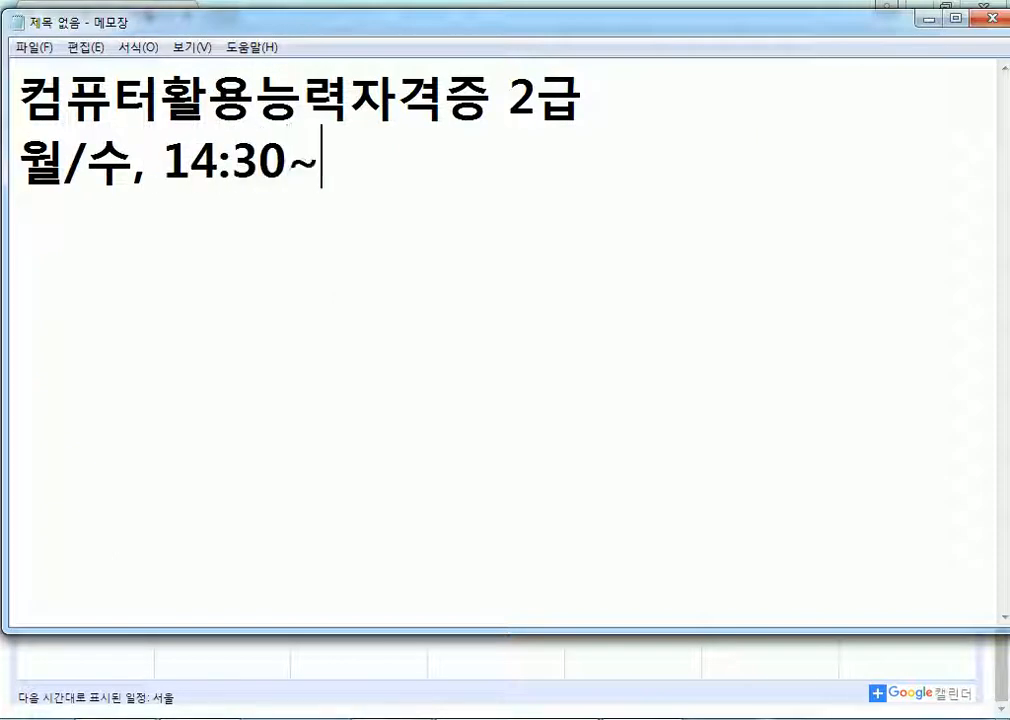
text(16:30)
key(Return)
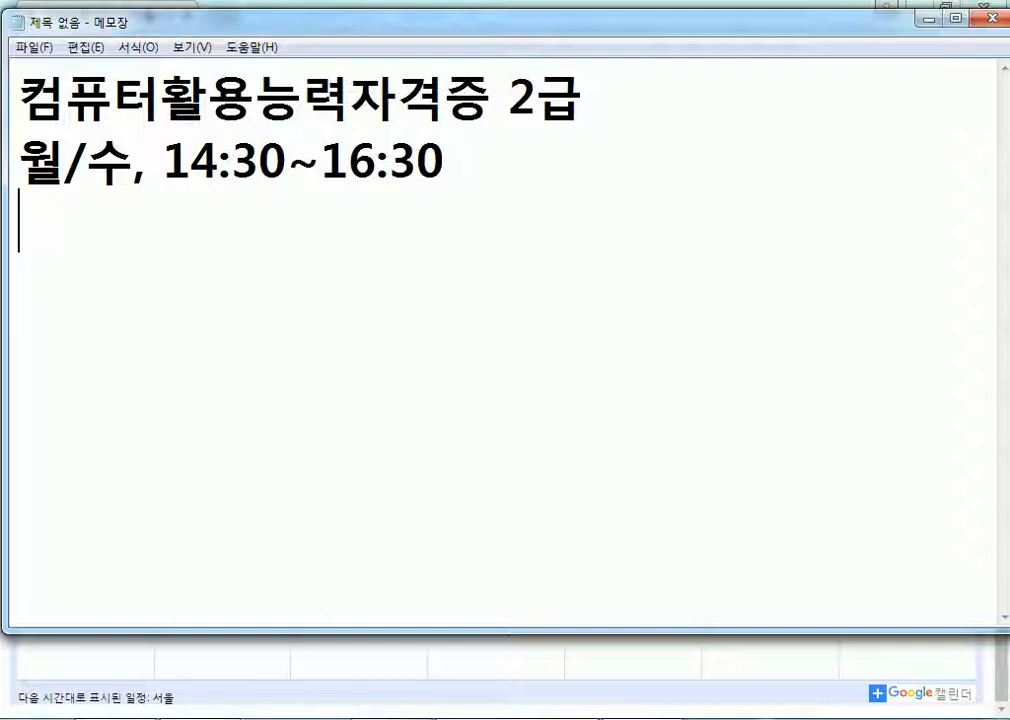
Add the line 필기, 실기 > 합격 followed by two new lines.
text(ㅋ)
key(BackSpace)
text(필기,)
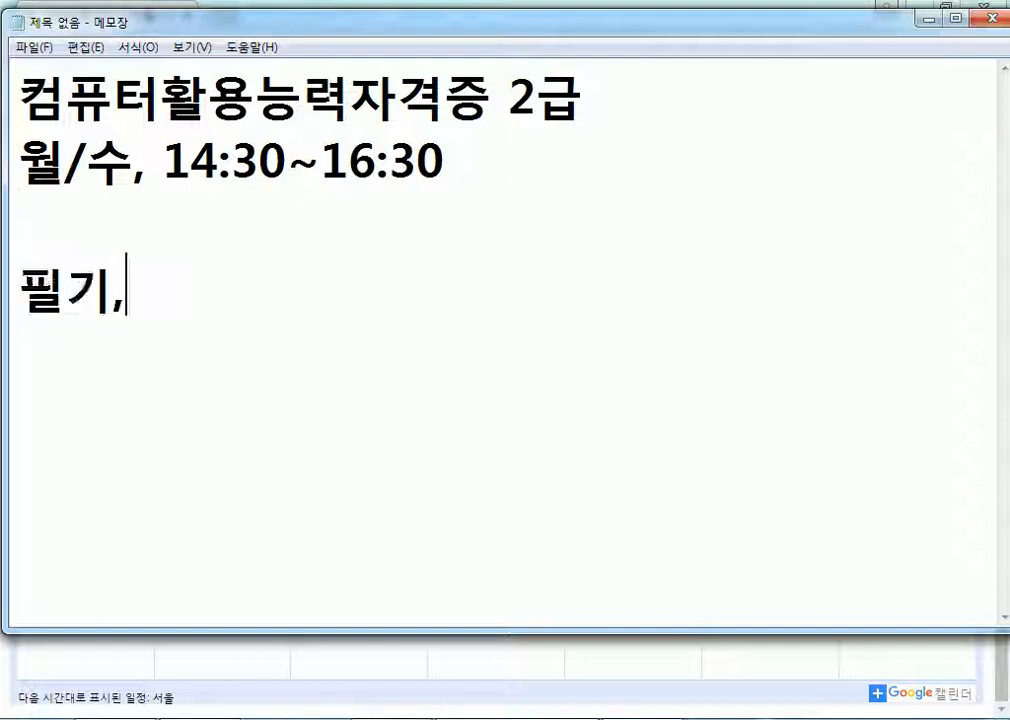
text( 실기)
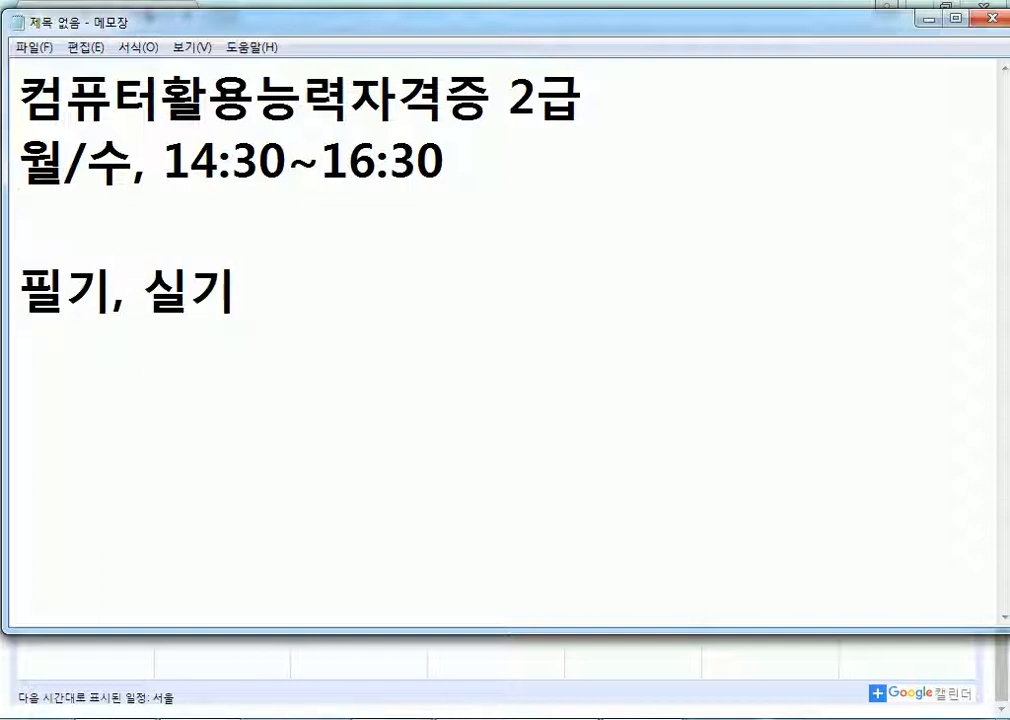
text( > 합격)
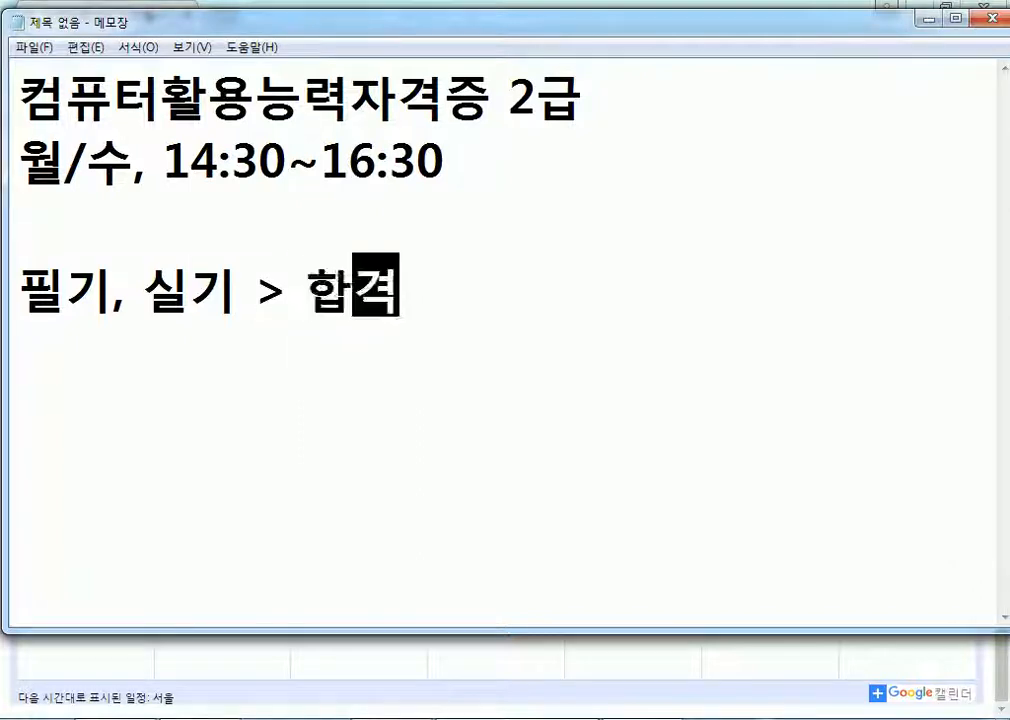
key(Return)
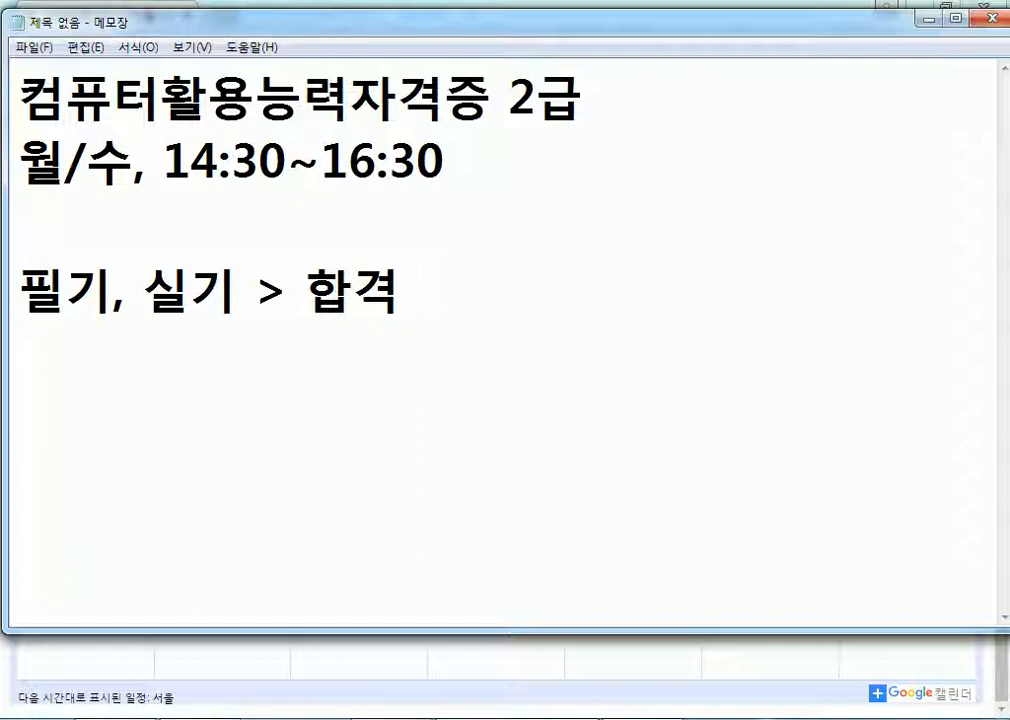
key(Return)
Add the line 비서(필기), checking the exam calendar in Chrome partway through.
text(비서)
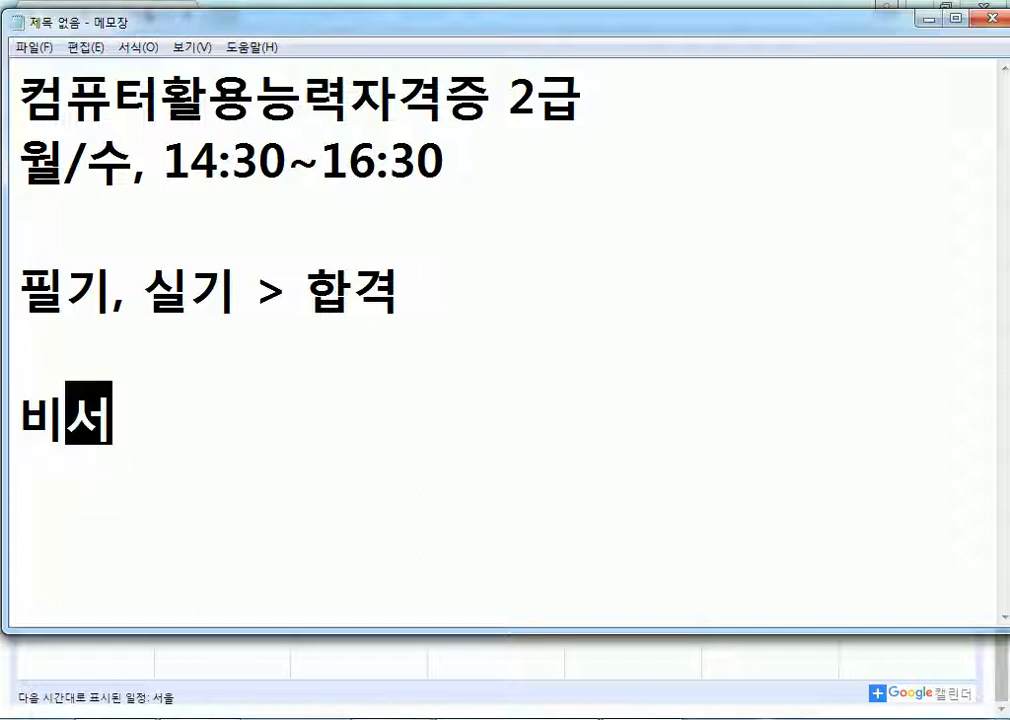
key(alt+Tab)
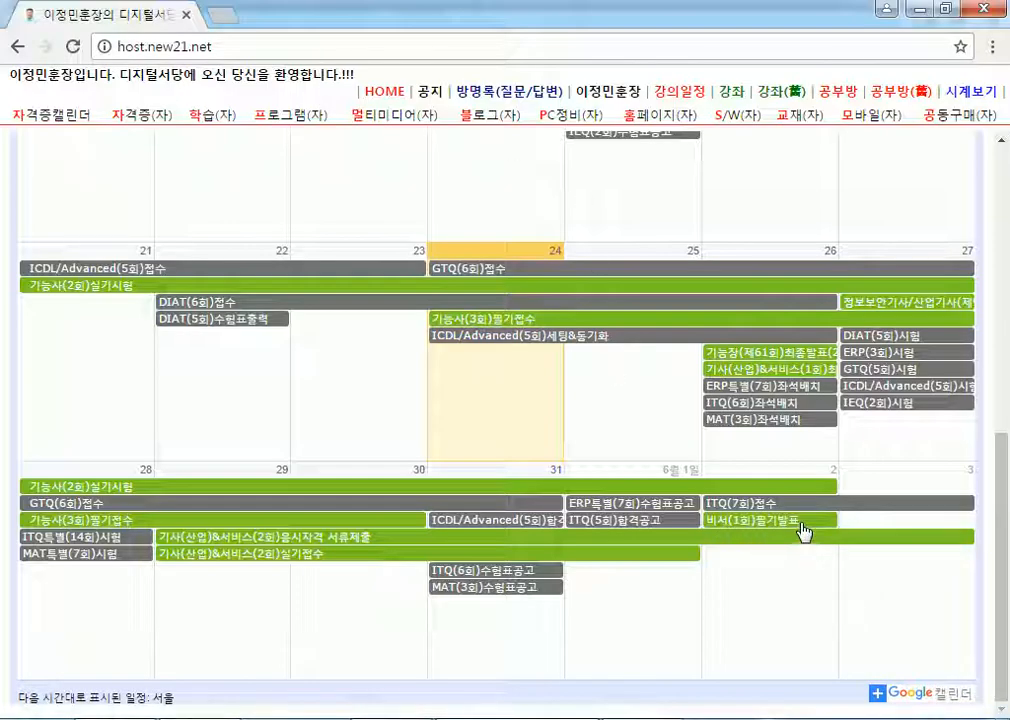
key(alt+Tab)
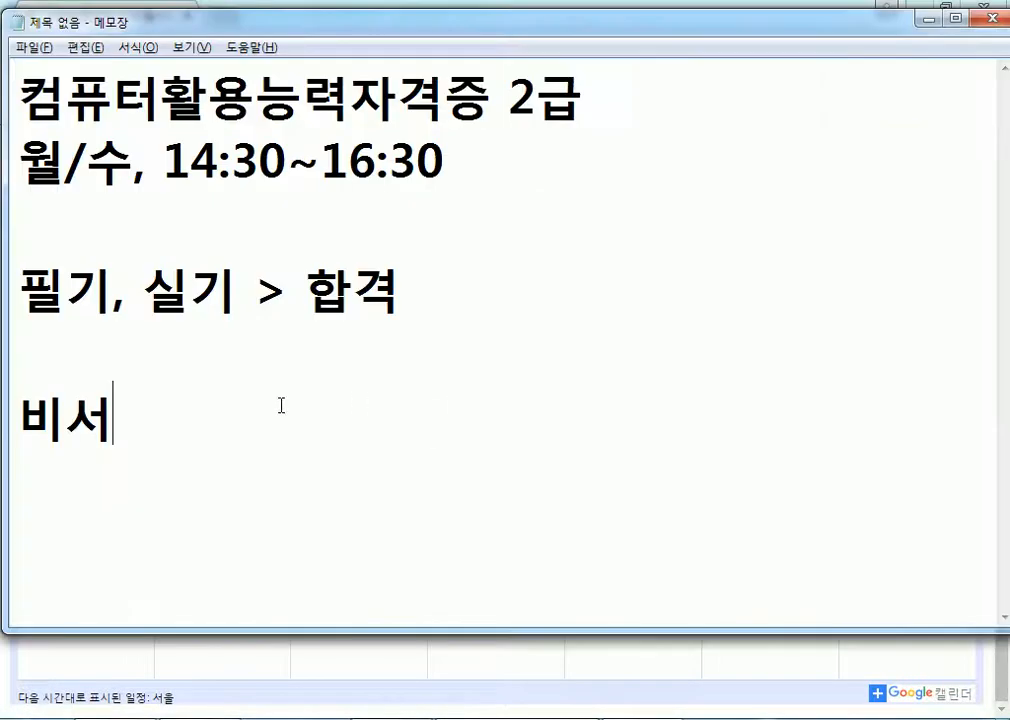
text((필기))
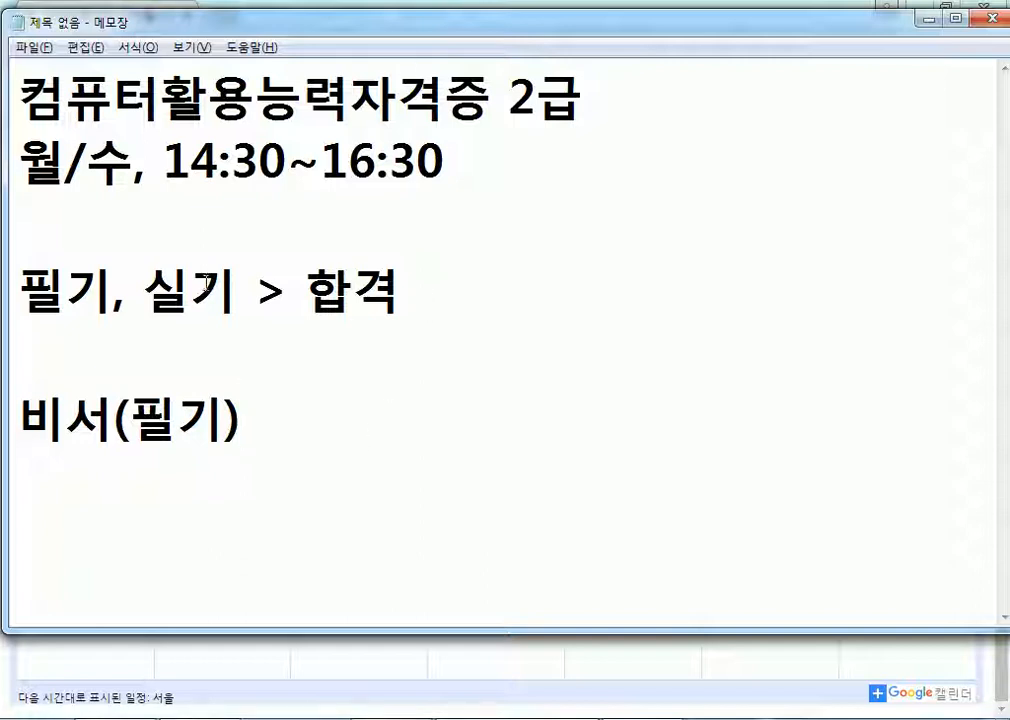
Highlight 실기, 합격 and the 비서(필기) line to point them out, then deselect.
double_click(205, 285)
drag(309, 288, 411, 290)
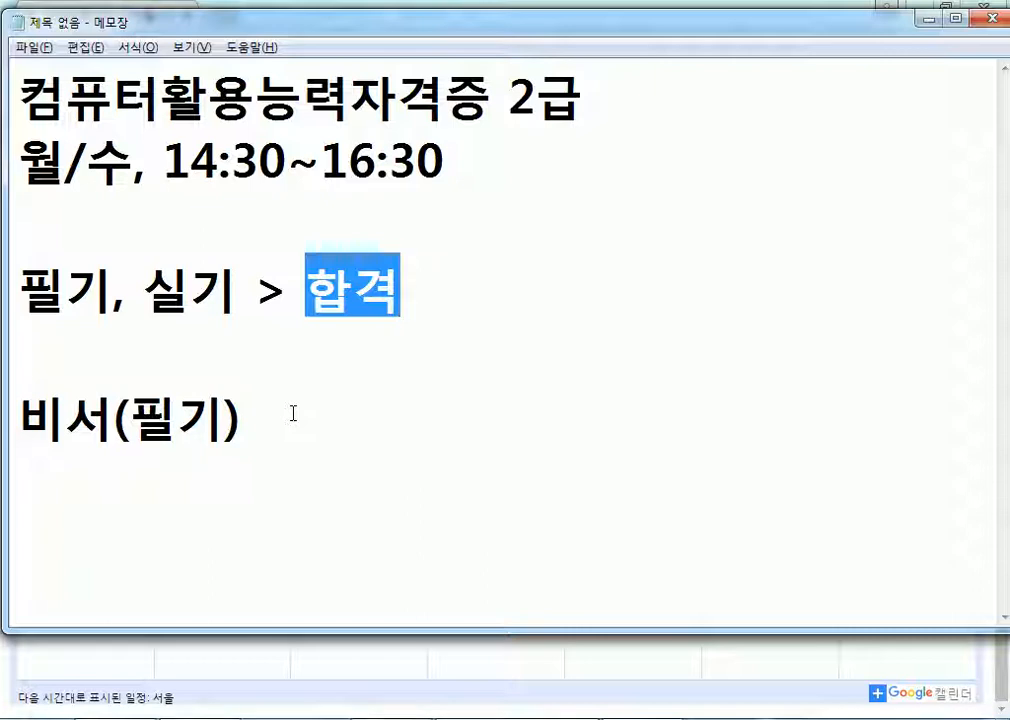
drag(245, 440, 3, 437)
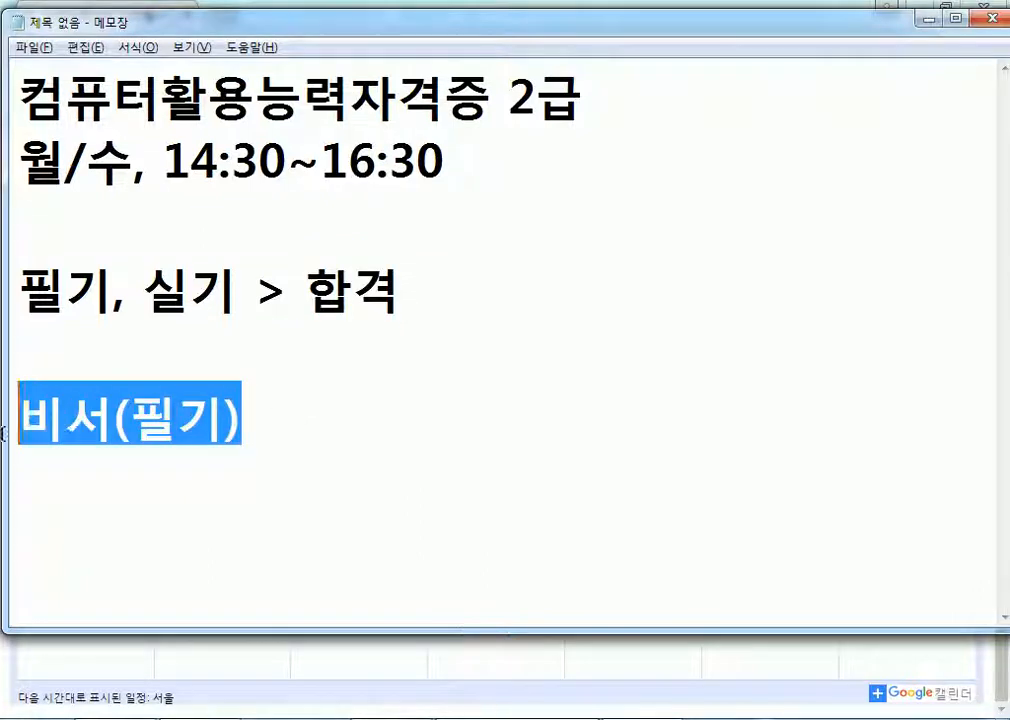
click(344, 465)
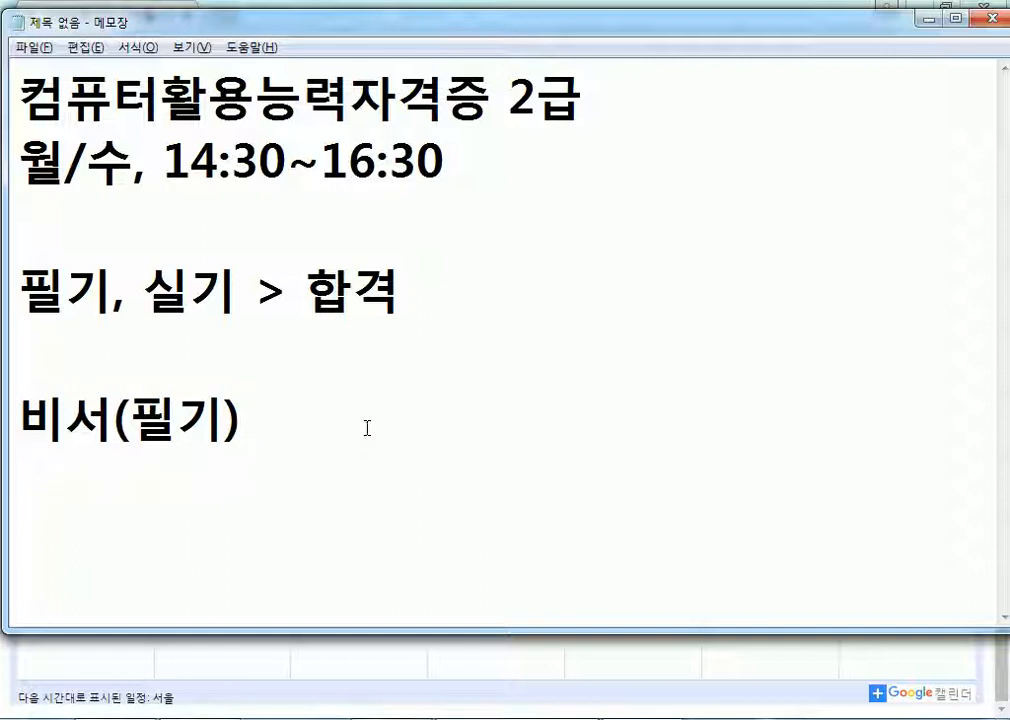